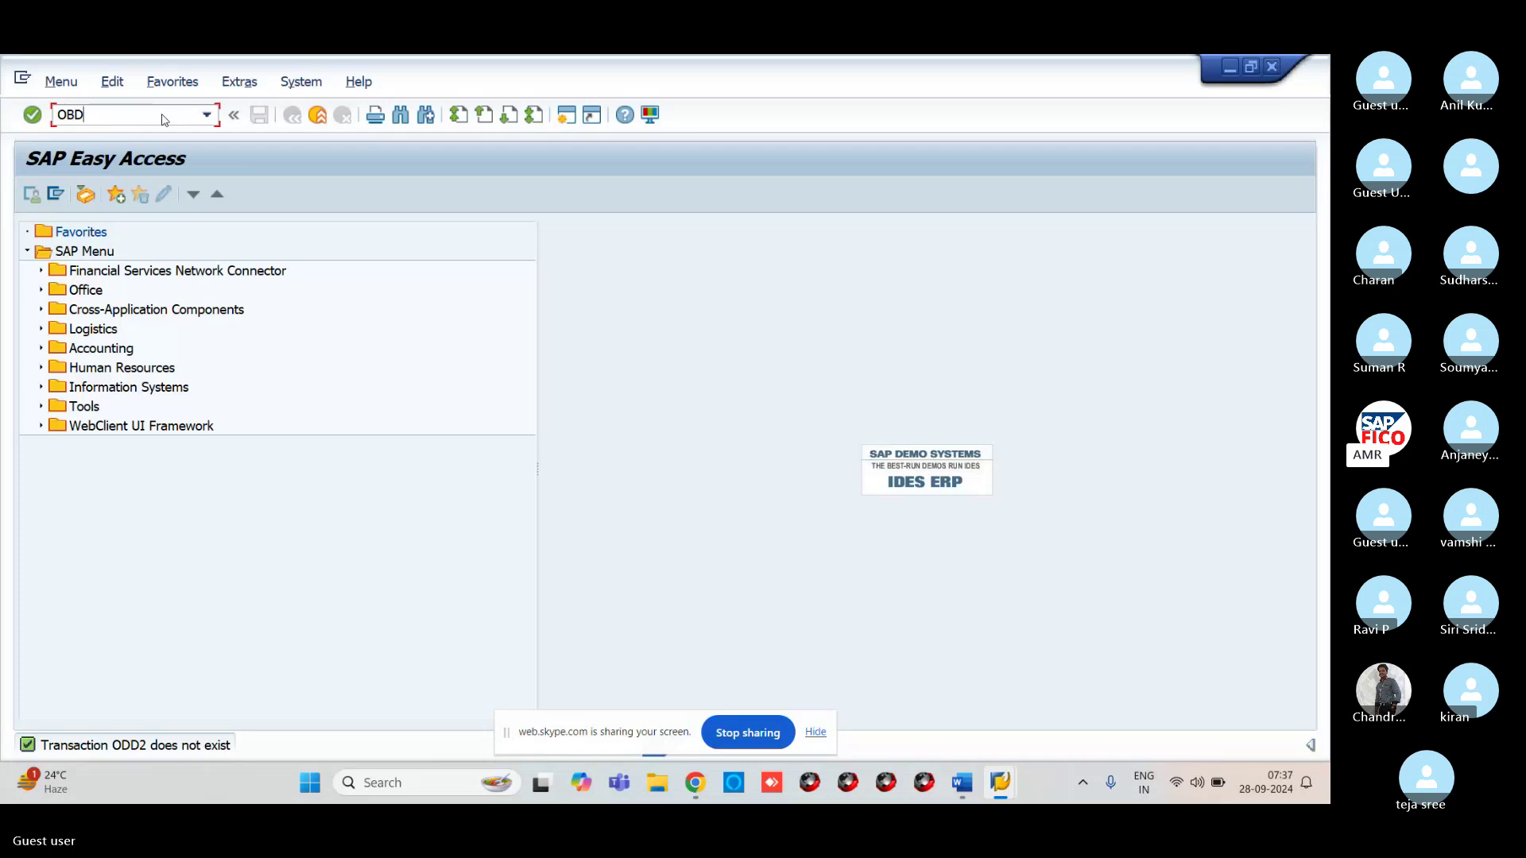
Open Customer Account Groups with OBD2 and start a new account group entry
{"action": "type", "text": "2"}
{"action": "key", "text": "Return"}
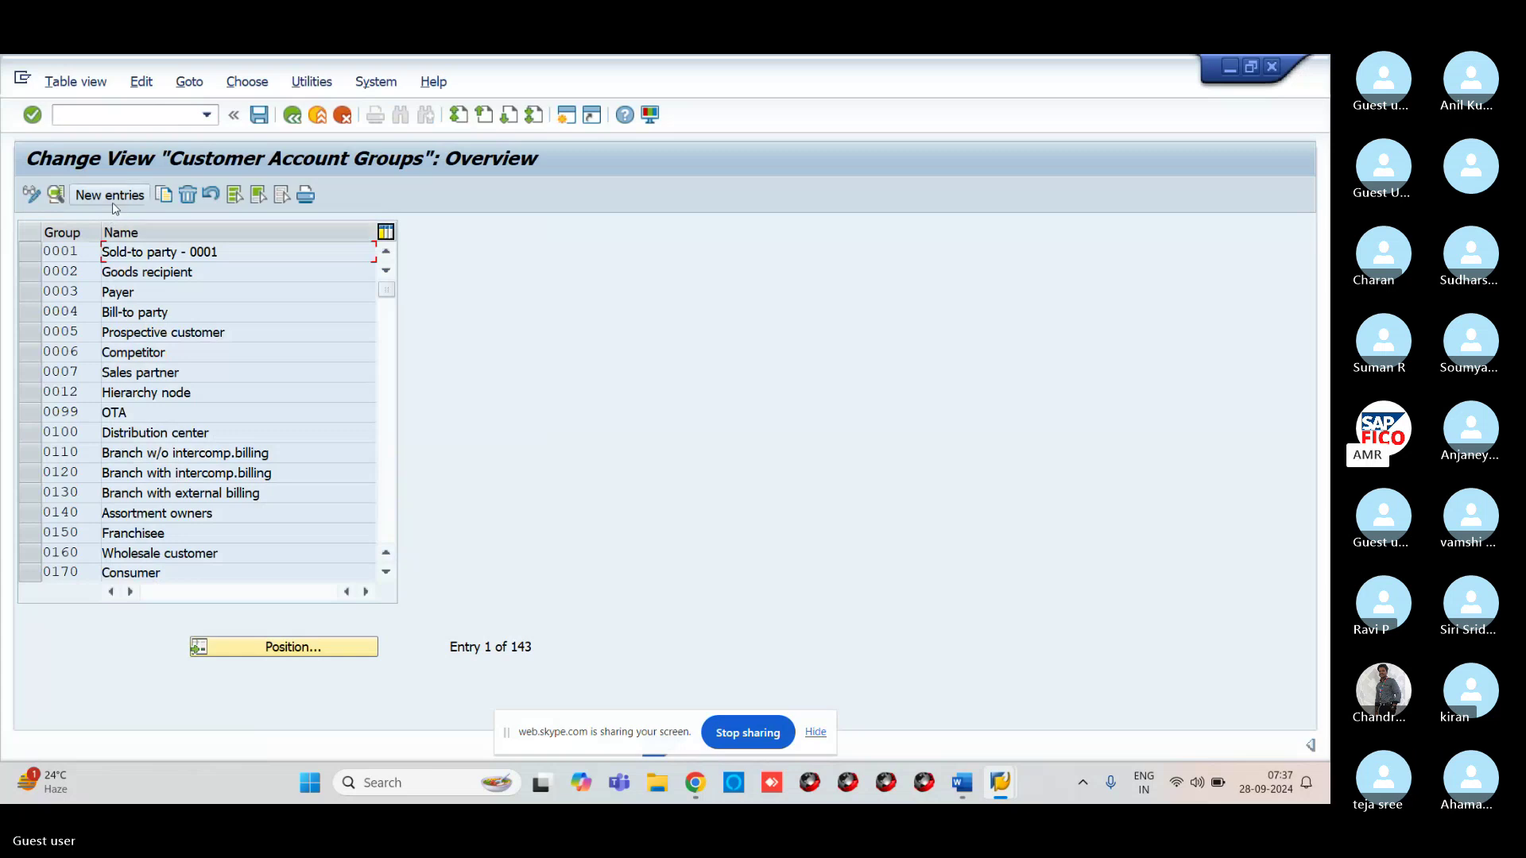
{"action": "left_click", "coordinate": [114, 199]}
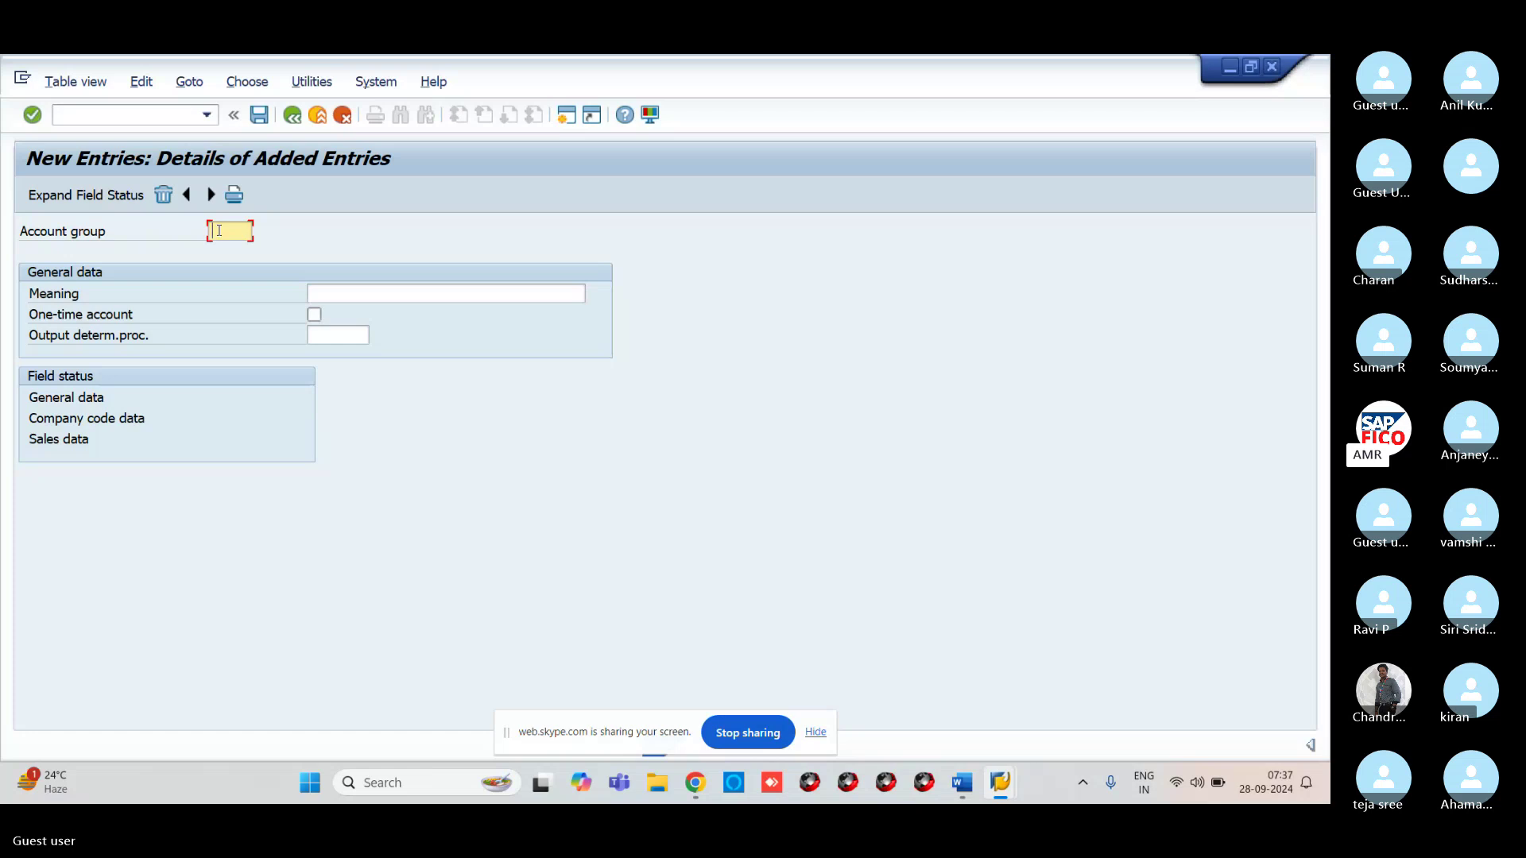
Add account group VRDC with meaning 'DOMESTIC CUSTOME GRP-VR11' and go to the next blank entry
{"action": "type", "text": "VRDC"}
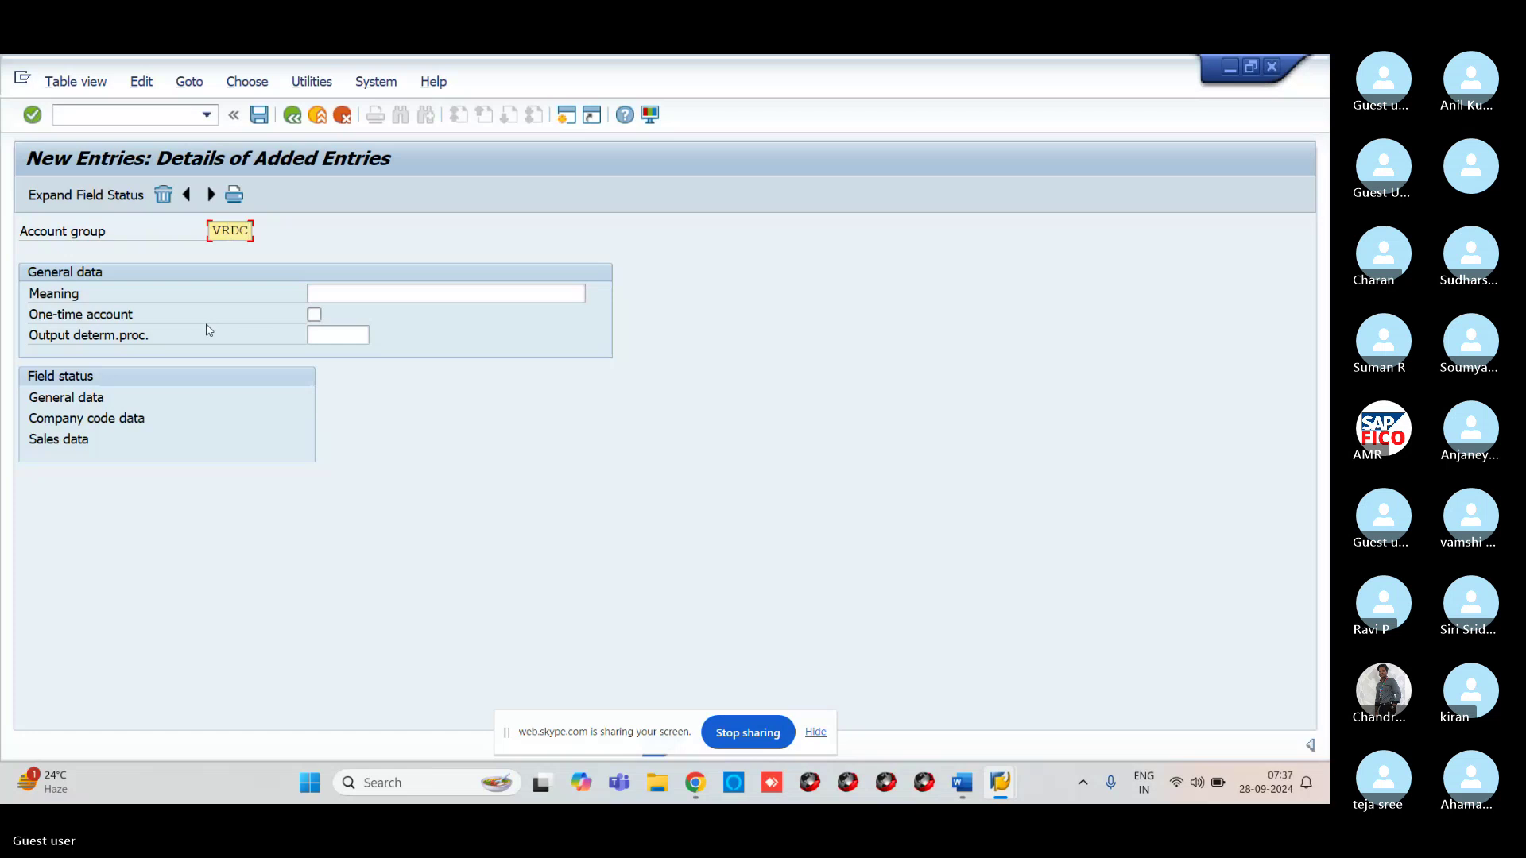
{"action": "left_click", "coordinate": [340, 291]}
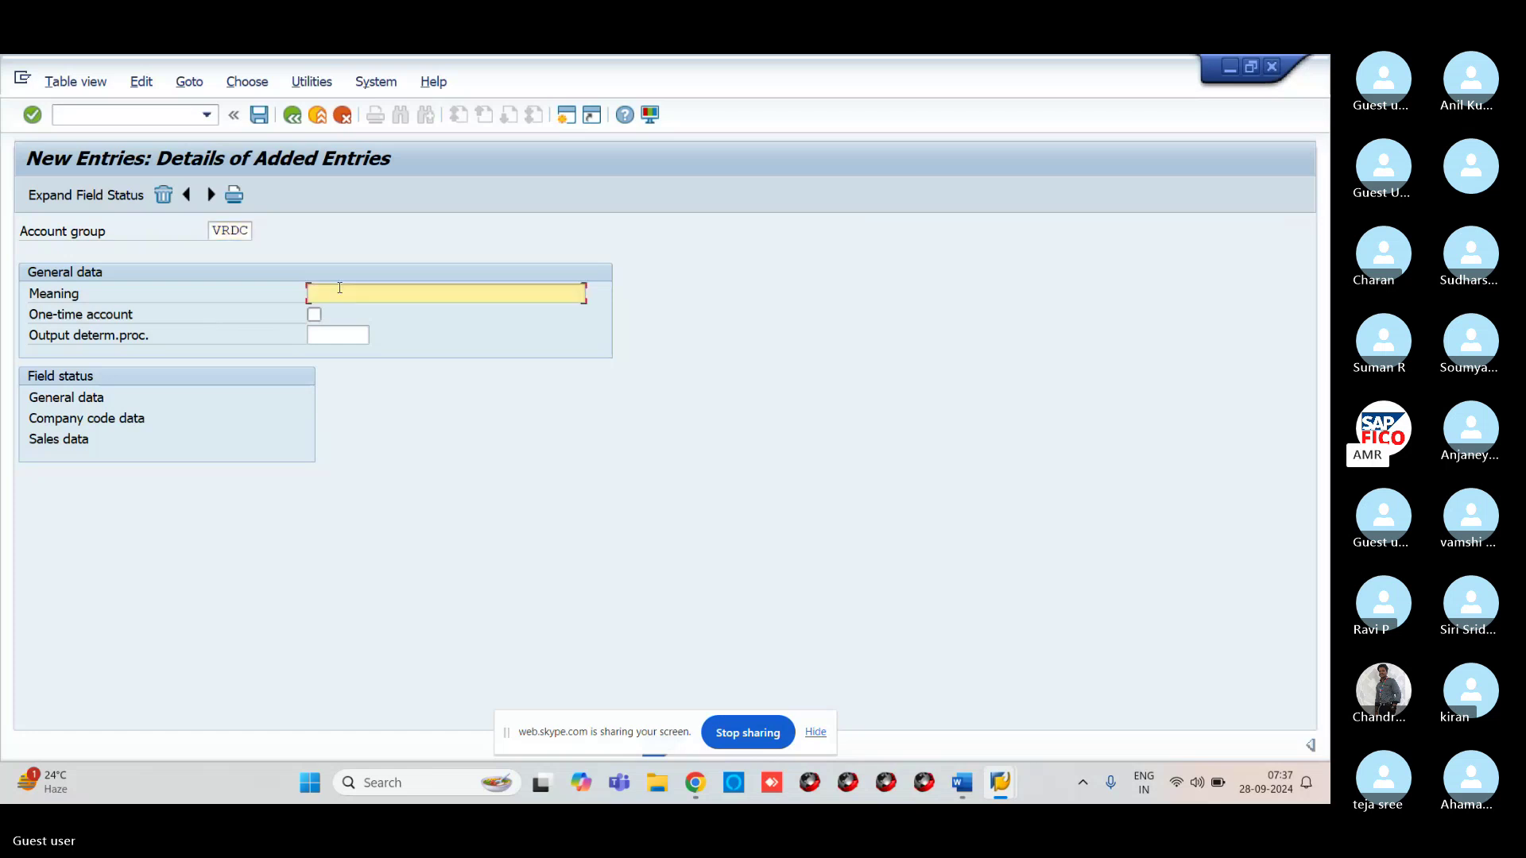
{"action": "type", "text": "DOMESTIC CUST"}
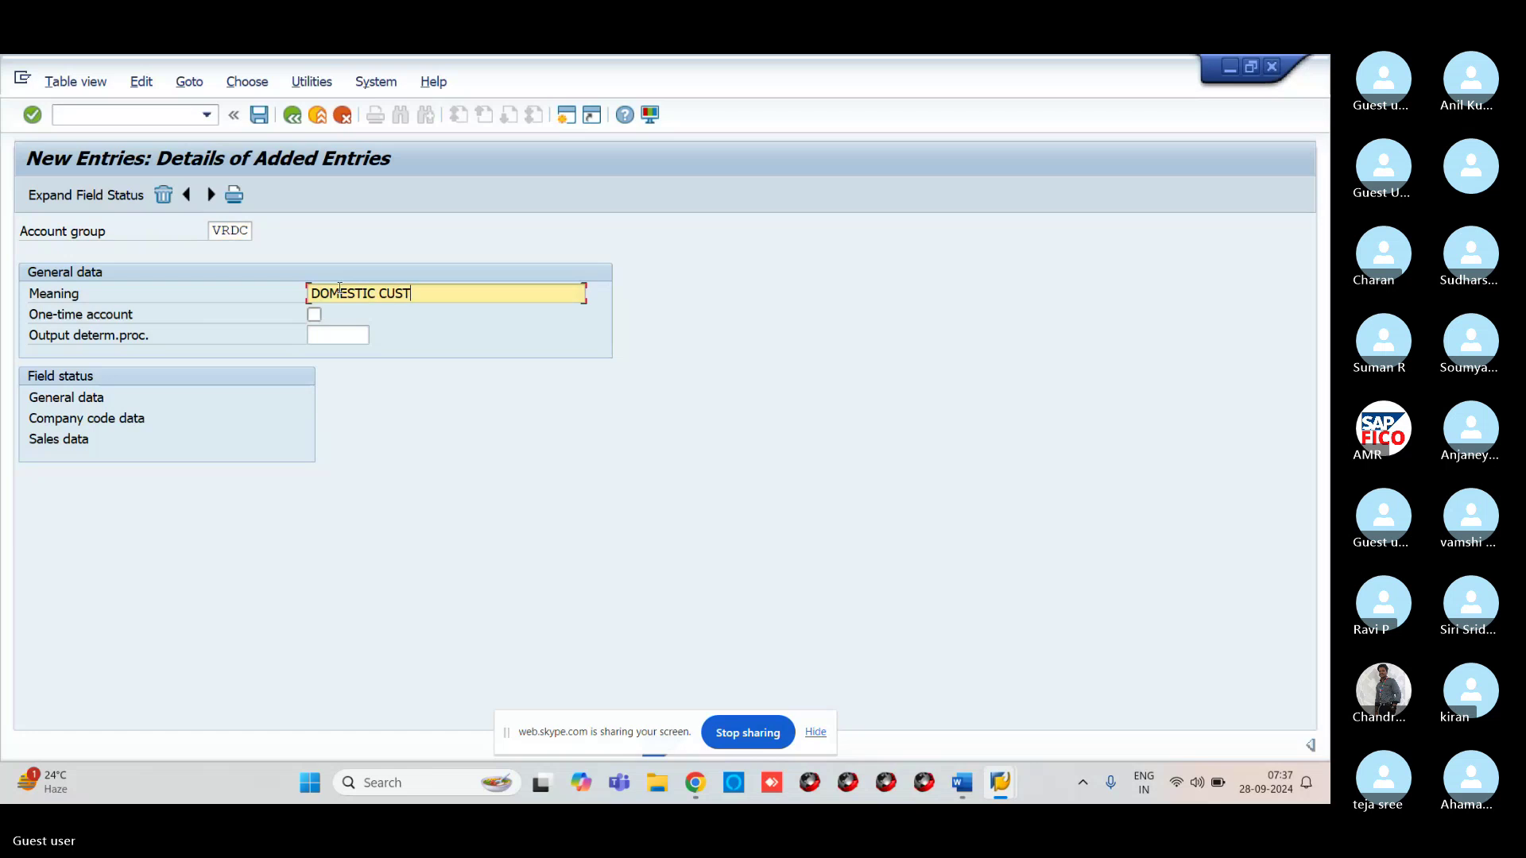
{"action": "type", "text": "OME GRP-"}
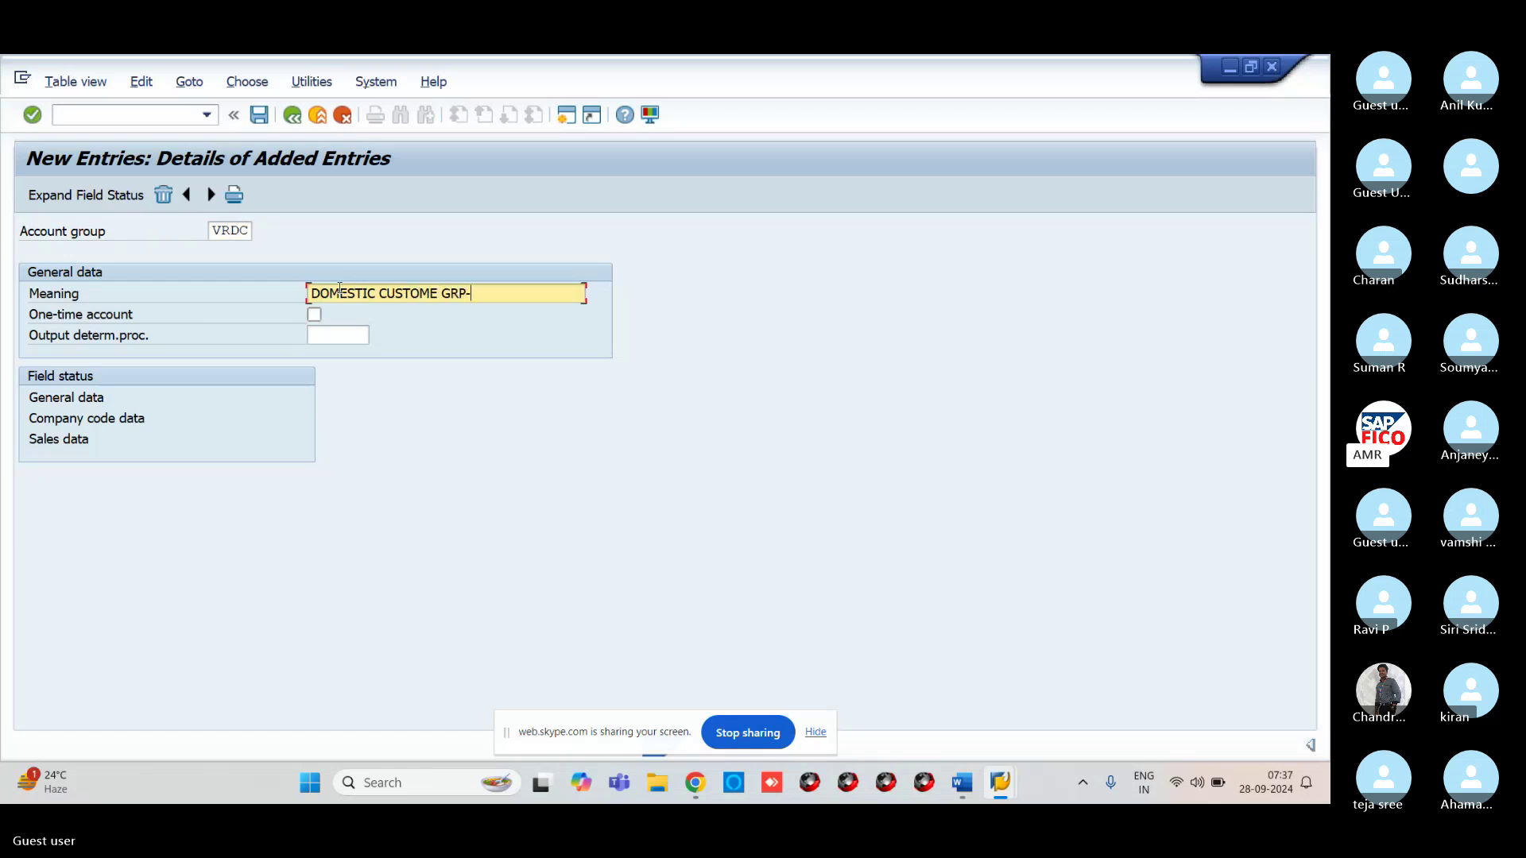
{"action": "type", "text": "VR11"}
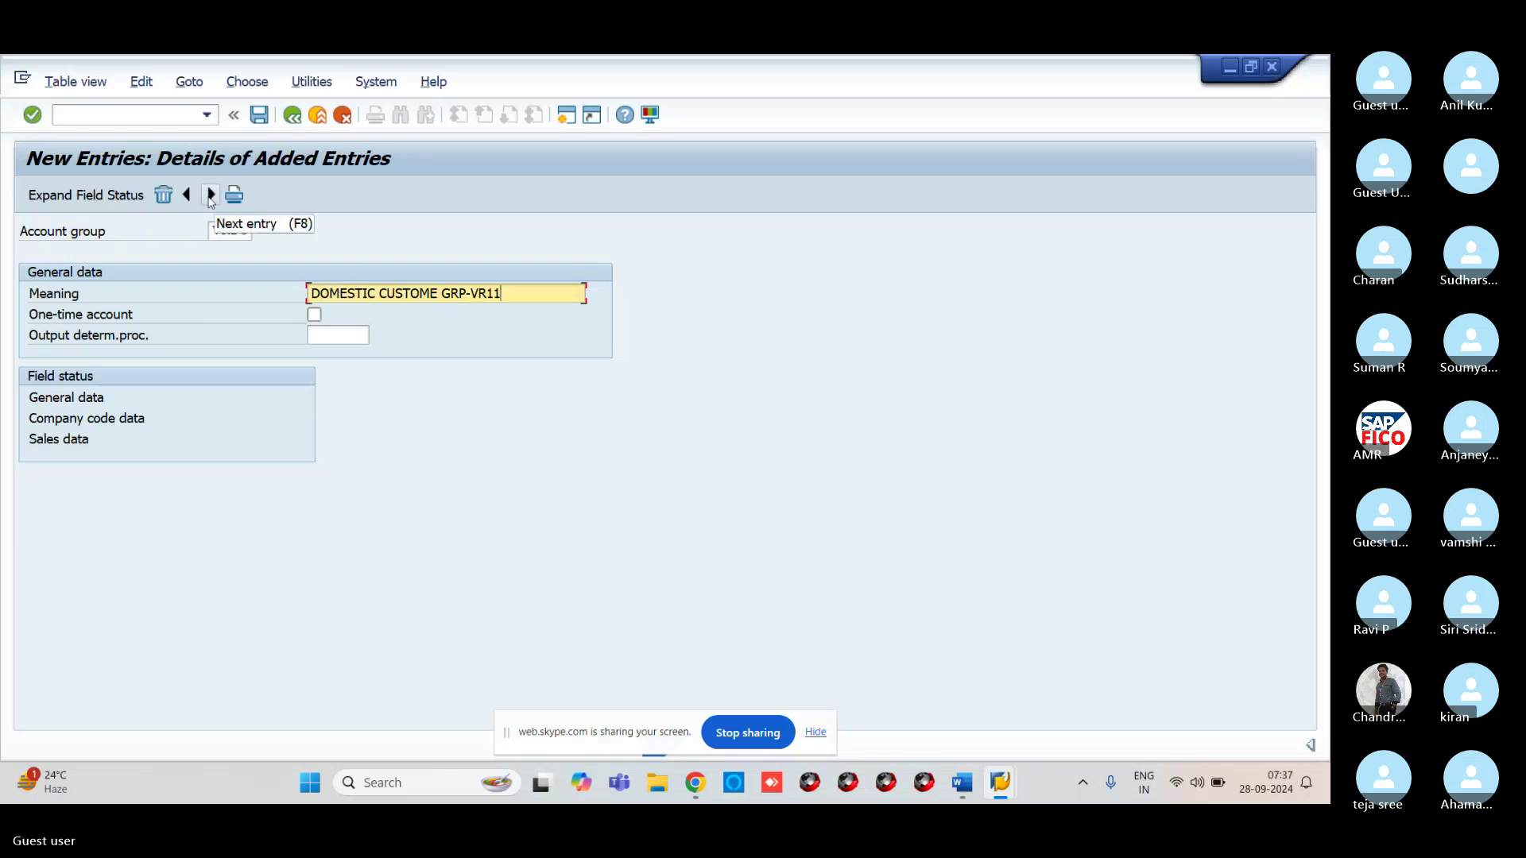
{"action": "left_click", "coordinate": [211, 196]}
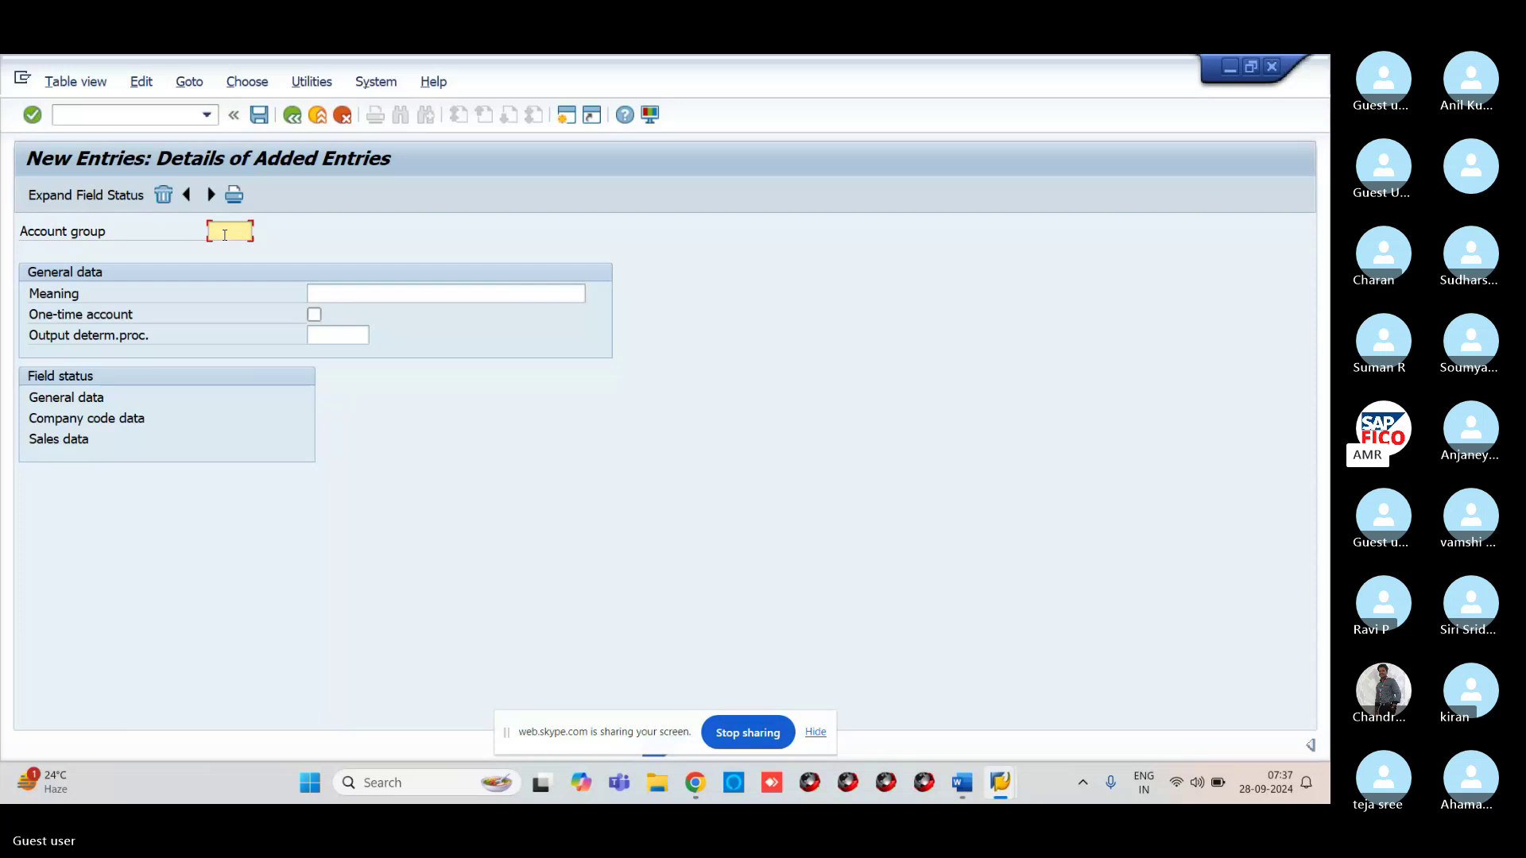
Add account group VRIC meaning 'INTERNATIONAL CUST GRP-VR11', then enter VROC as the next group
{"action": "type", "text": "VRIC"}
{"action": "left_click", "coordinate": [341, 290]}
{"action": "type", "text": "INTER"}
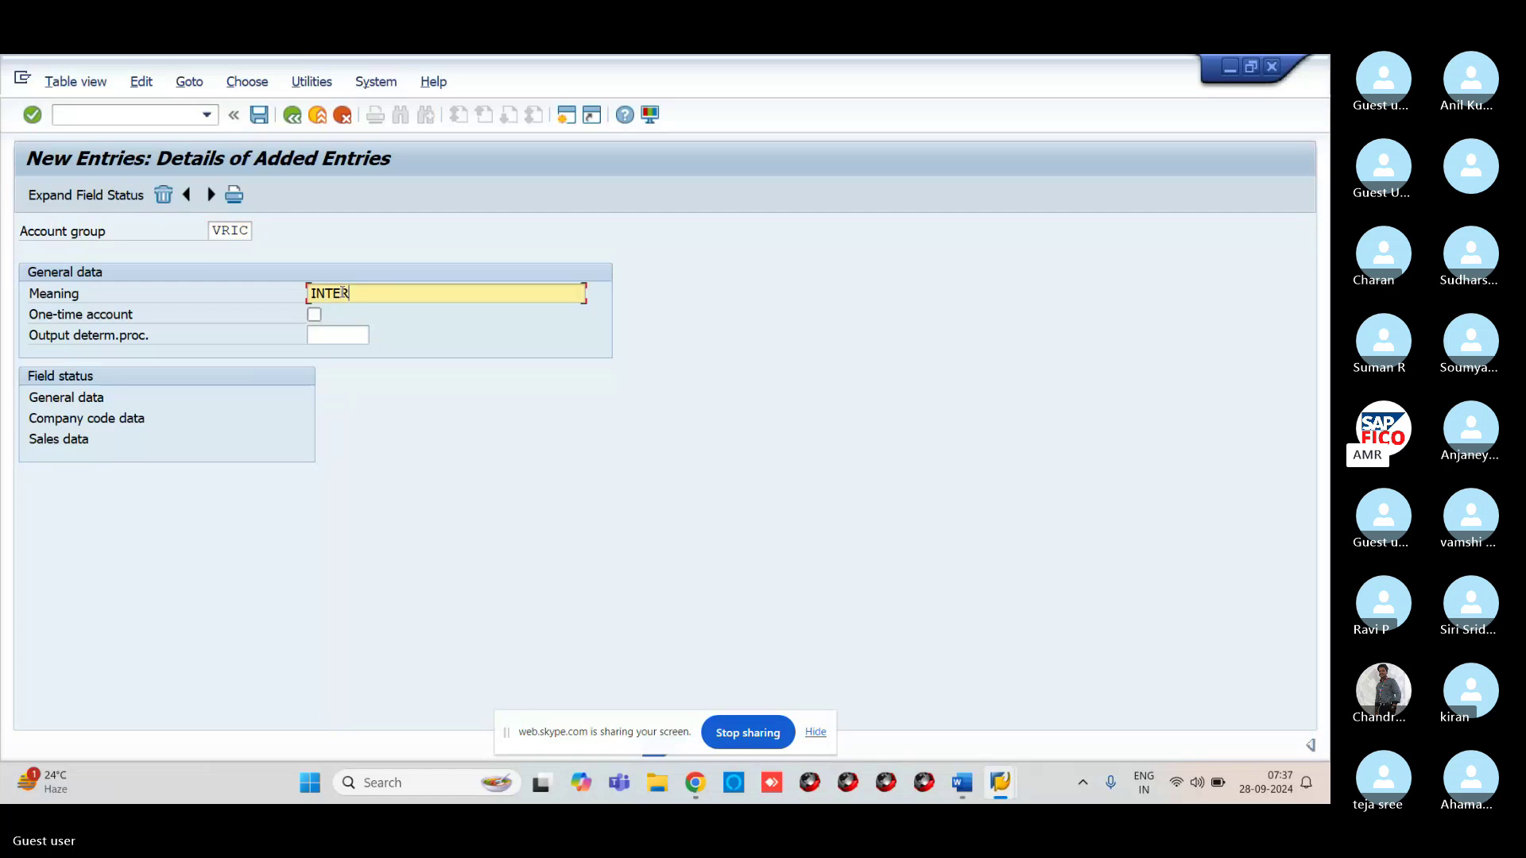
{"action": "type", "text": "NATION"}
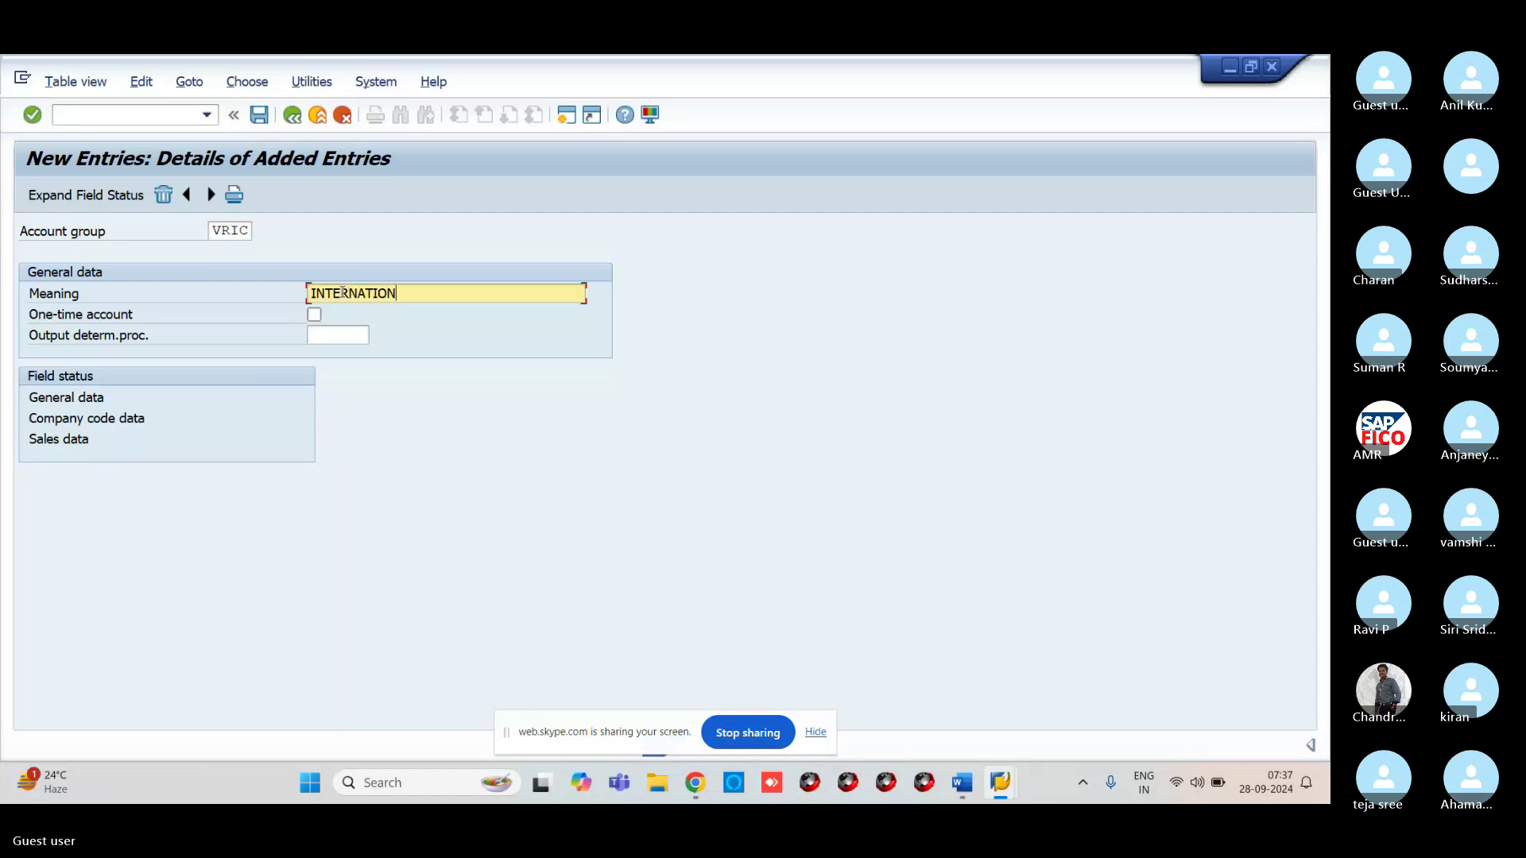
{"action": "type", "text": "AL CUST"}
{"action": "type", "text": "OM"}
{"action": "type", "text": " GR"}
{"action": "key", "text": "BackSpace"}
{"action": "key", "text": "BackSpace"}
{"action": "key", "text": "BackSpace"}
{"action": "key", "text": "BackSpace"}
{"action": "key", "text": "BackSpace"}
{"action": "type", "text": "GRP-VR11"}
{"action": "left_click", "coordinate": [211, 195]}
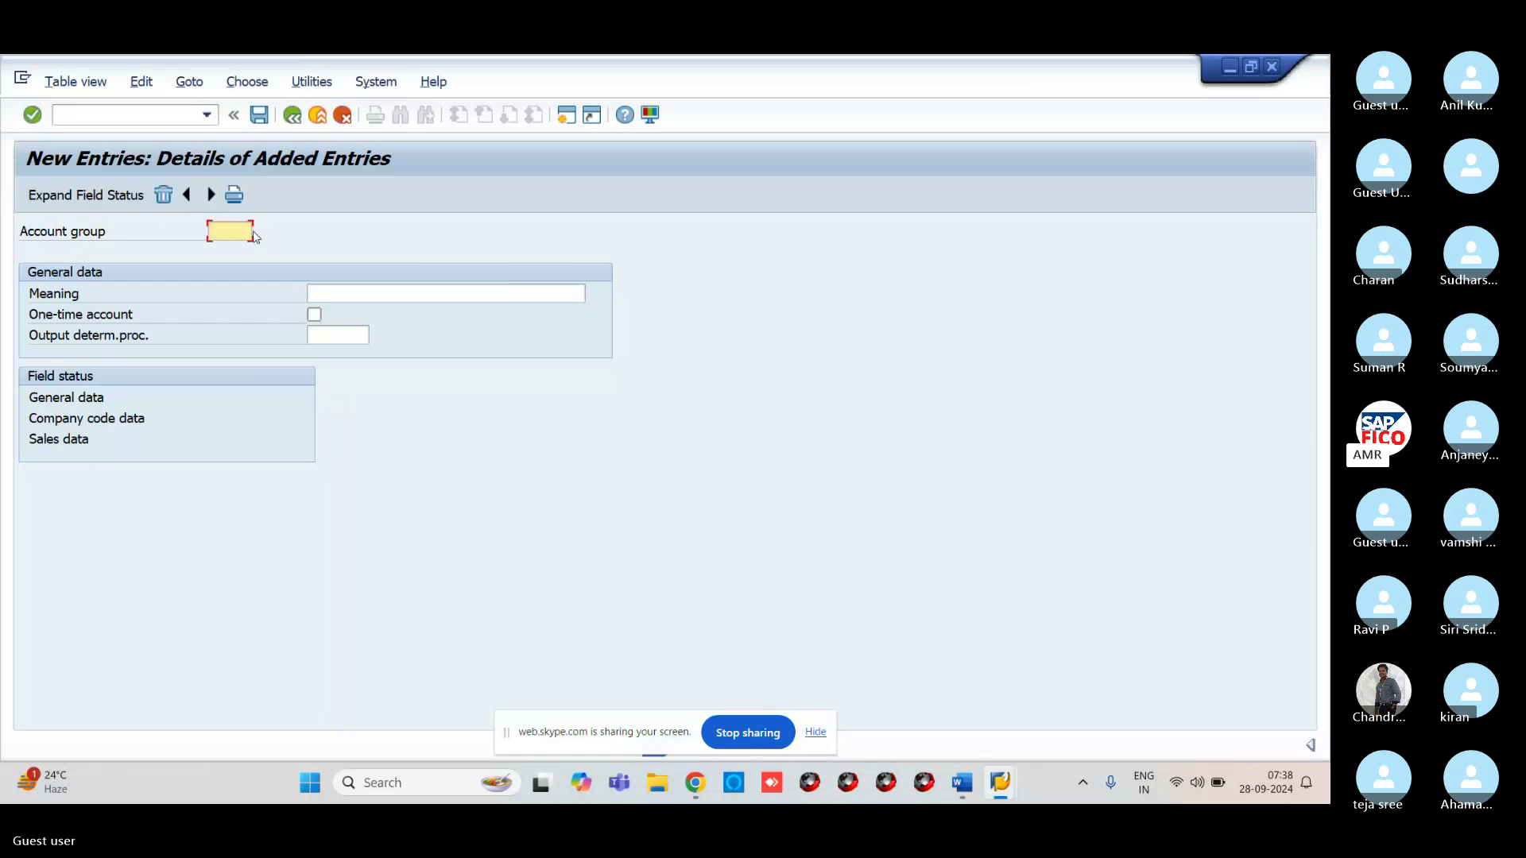
{"action": "type", "text": "VR"}
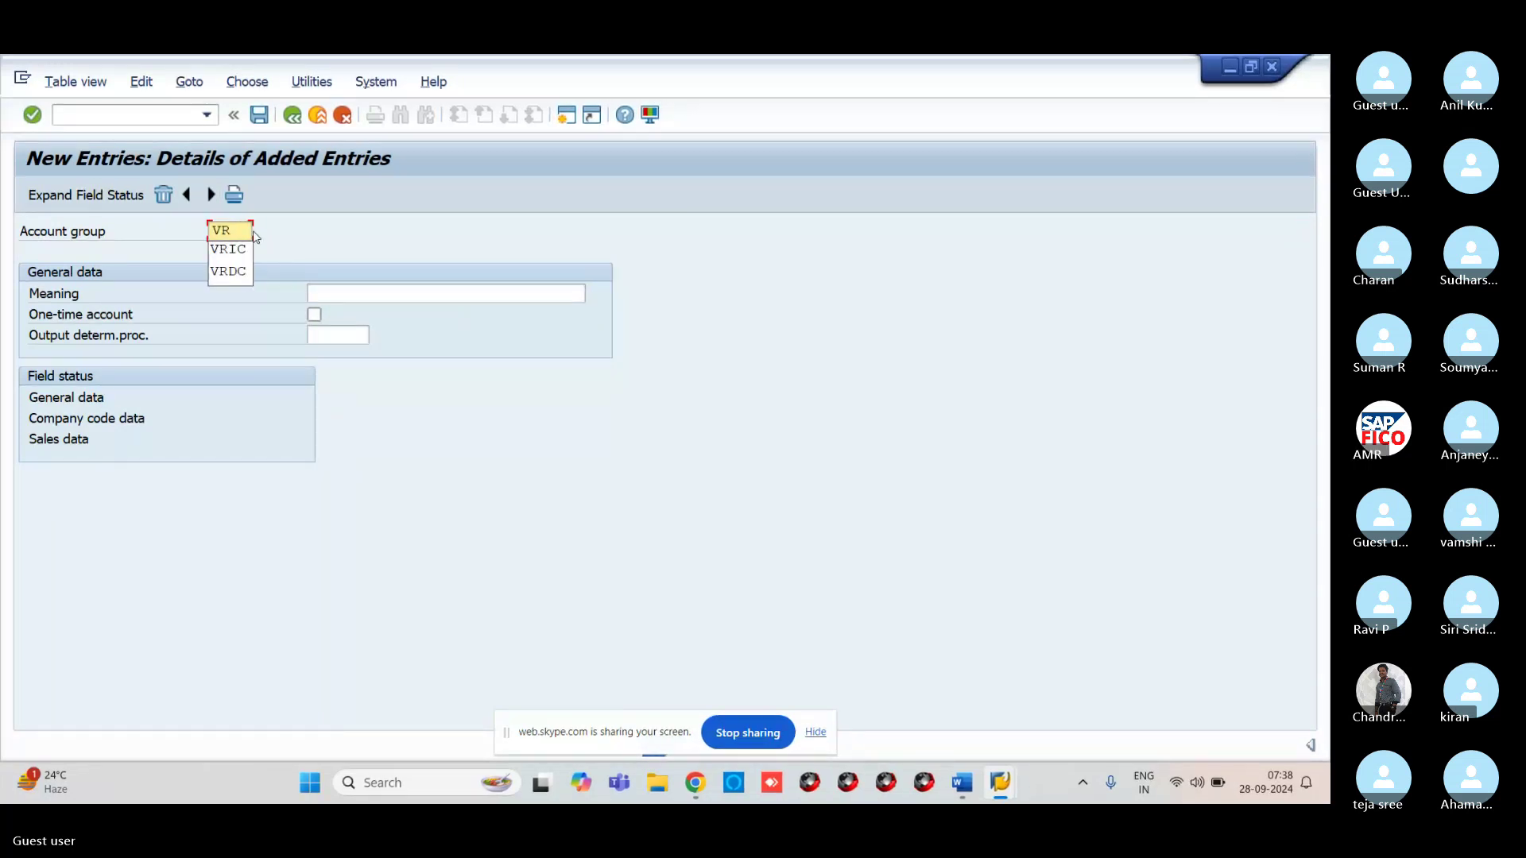
{"action": "type", "text": "OC"}
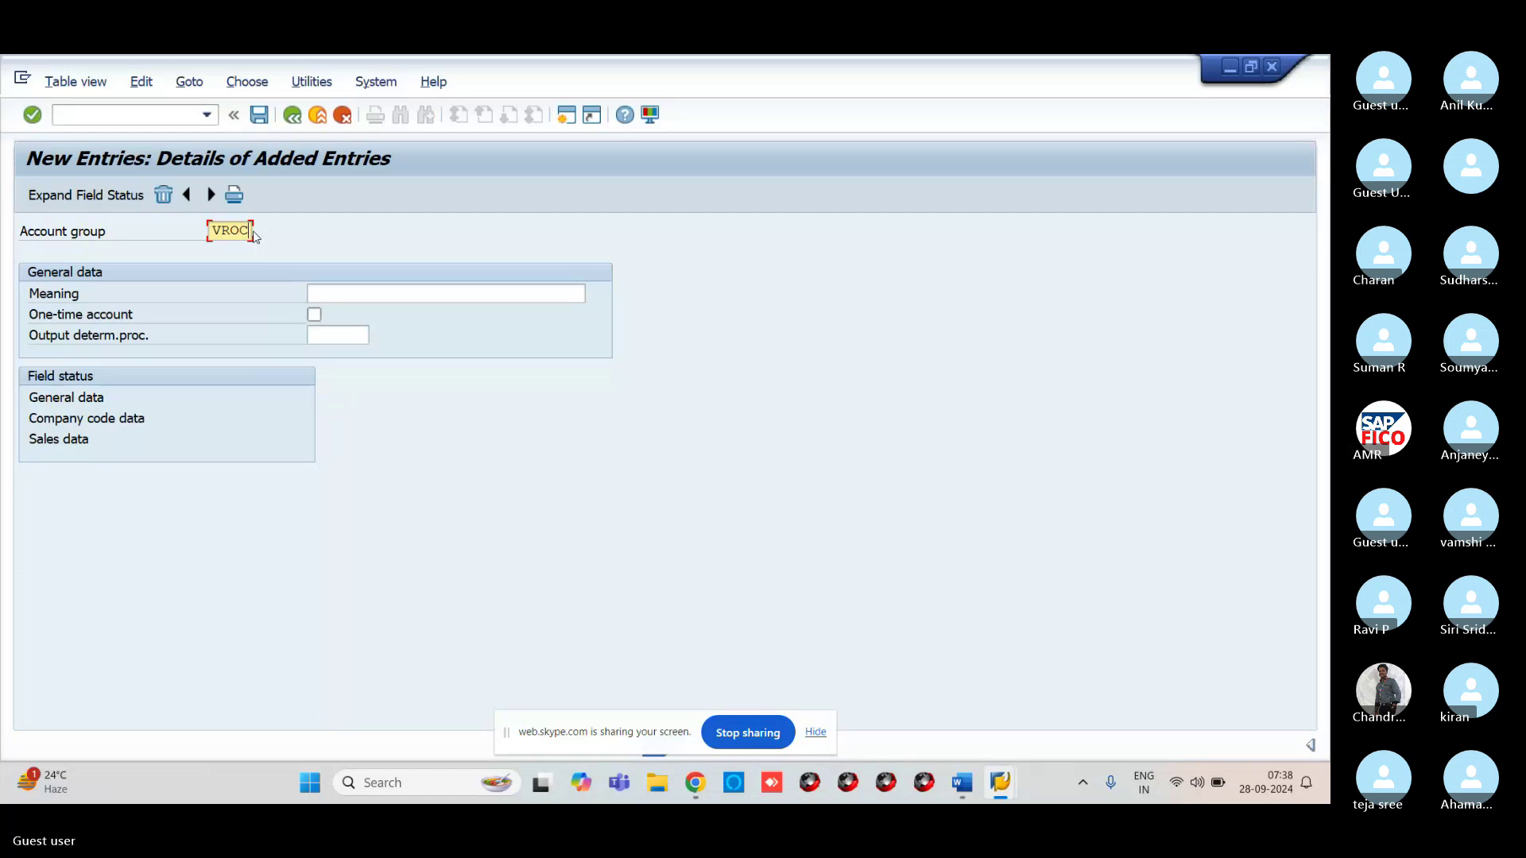
{"action": "mouse_move", "coordinate": [695, 783]}
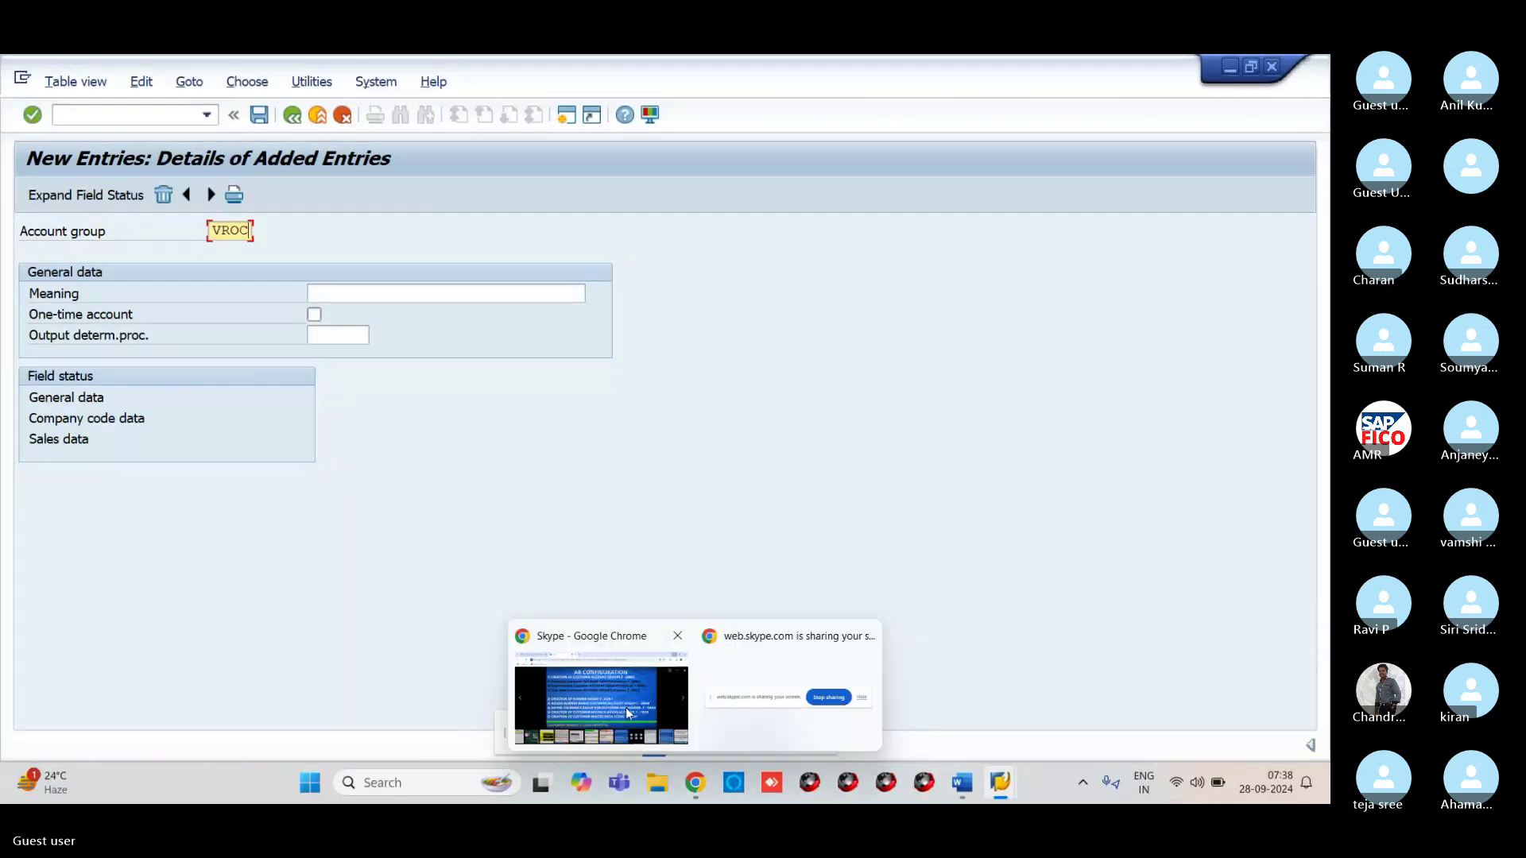
{"action": "left_click", "coordinate": [626, 708]}
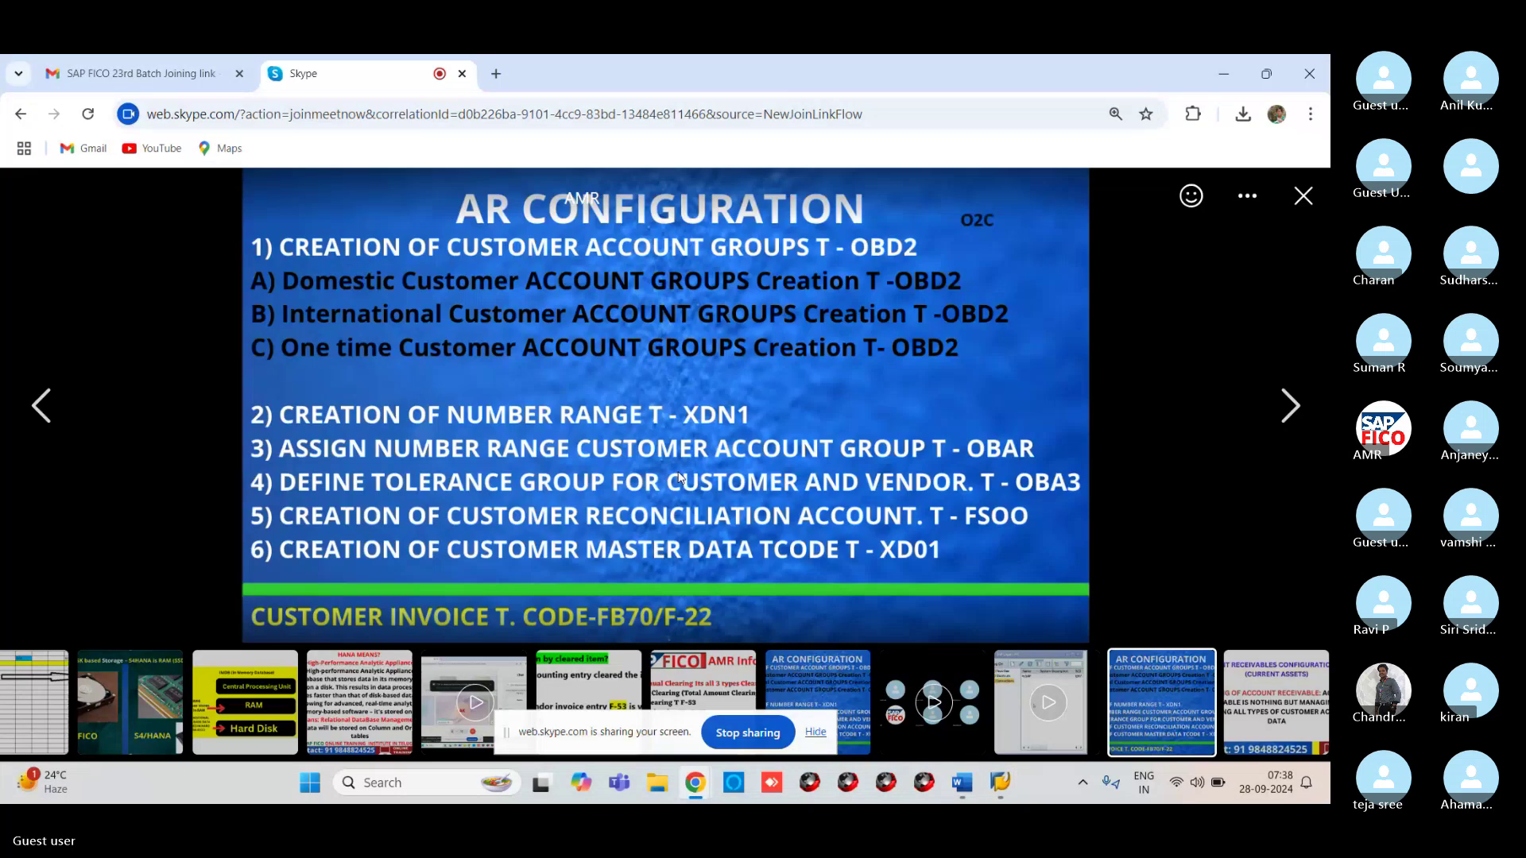
{"action": "left_click", "coordinate": [1304, 196]}
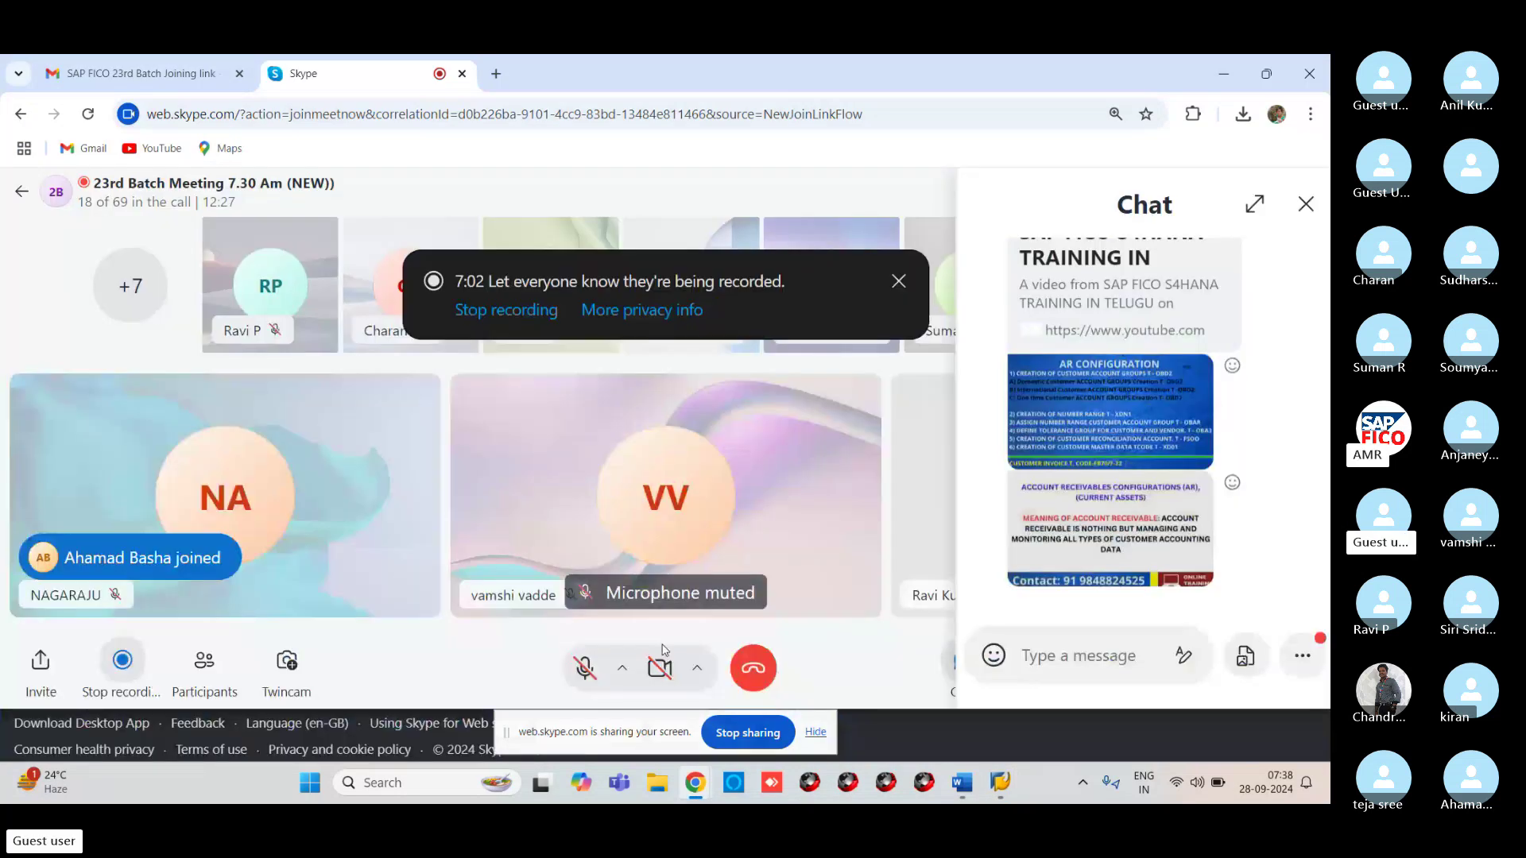
{"action": "key", "text": "ctrl+m"}
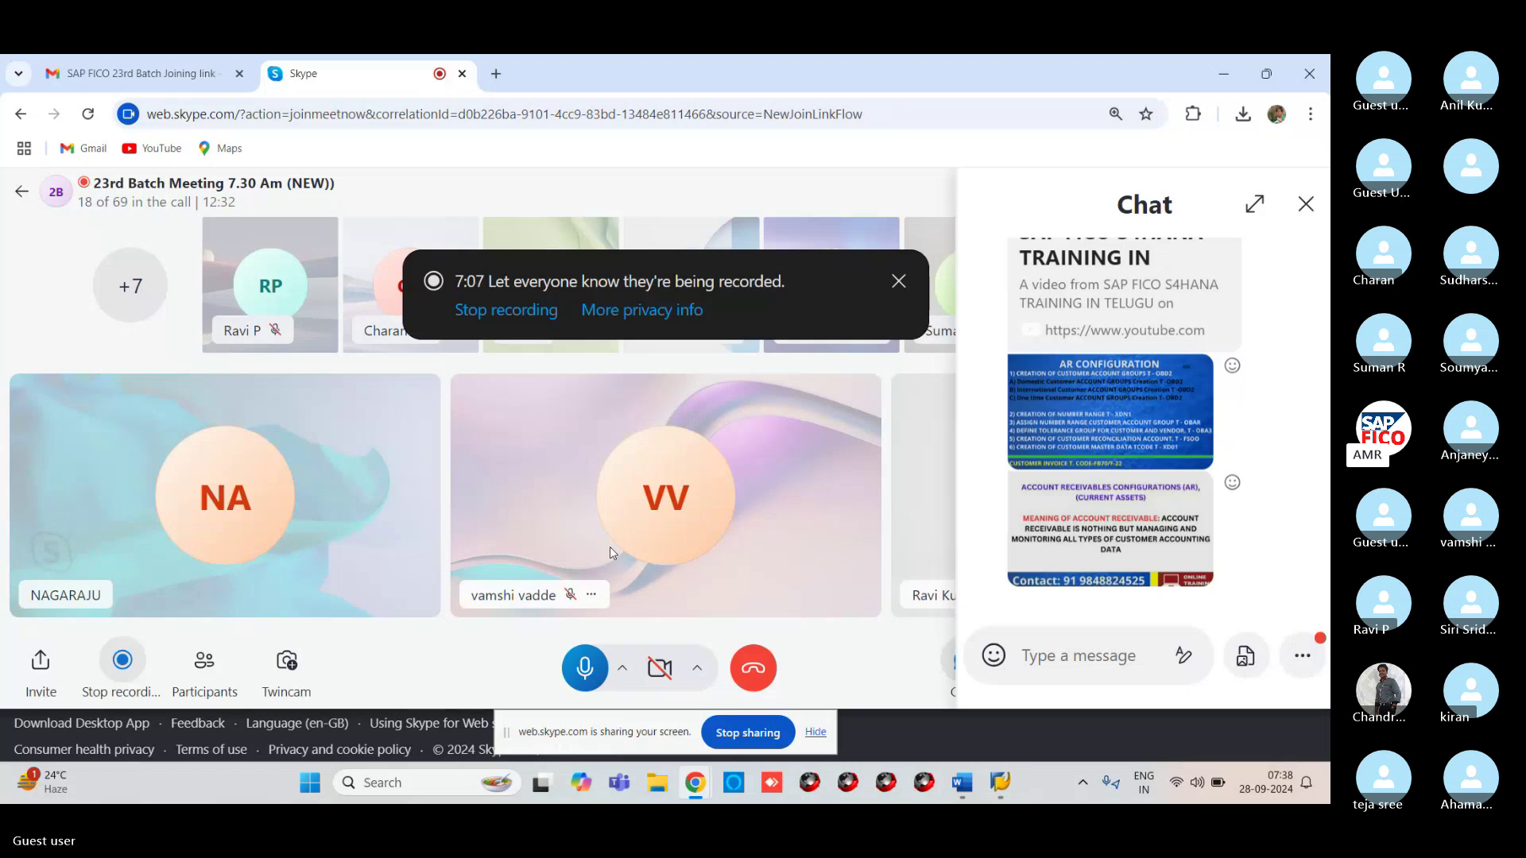
{"action": "left_click", "coordinate": [586, 671]}
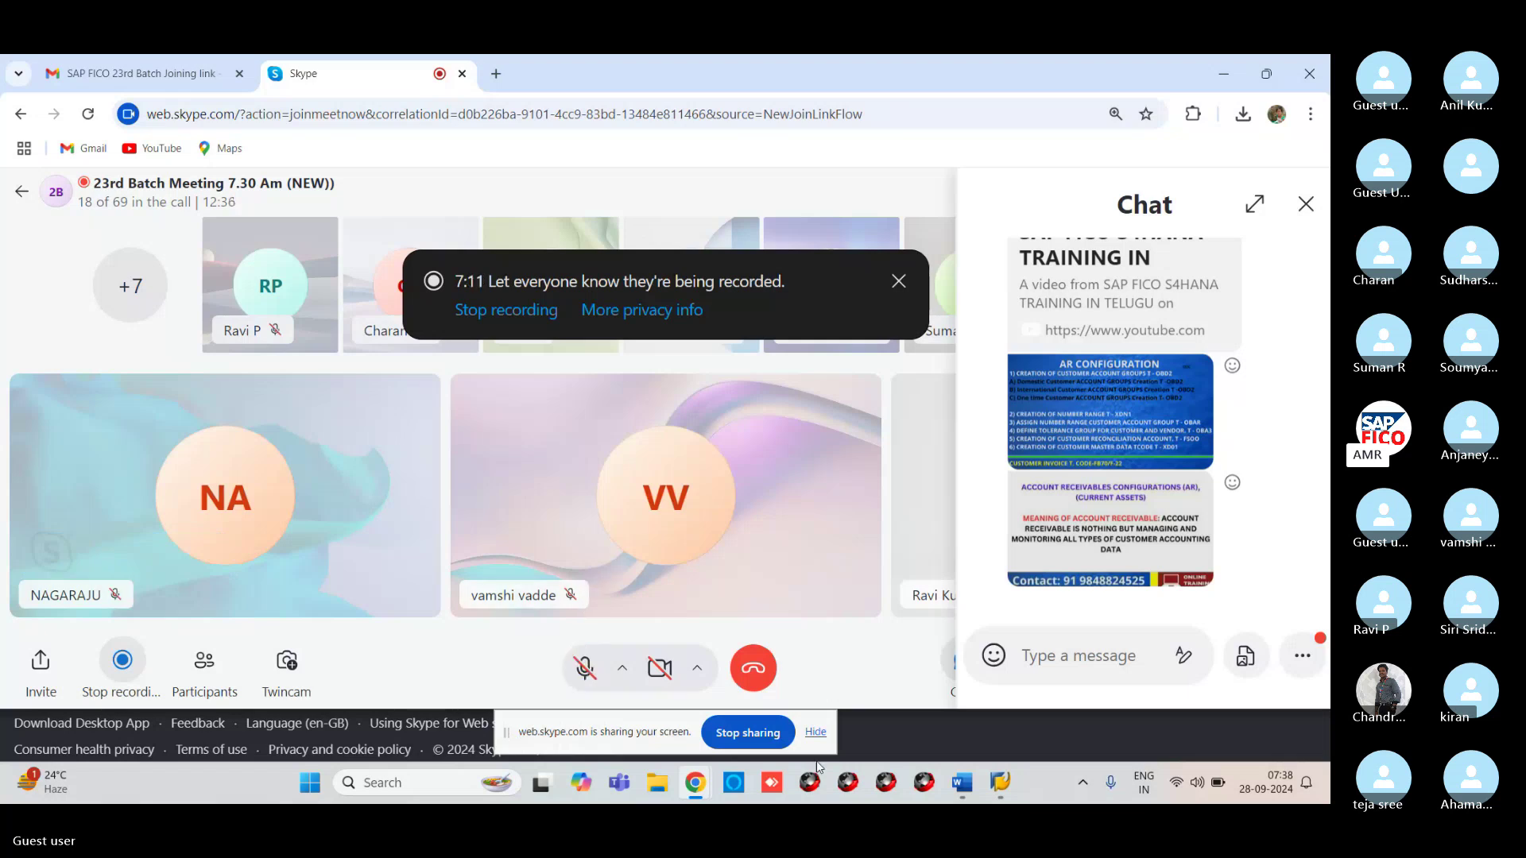
{"action": "mouse_move", "coordinate": [1003, 765]}
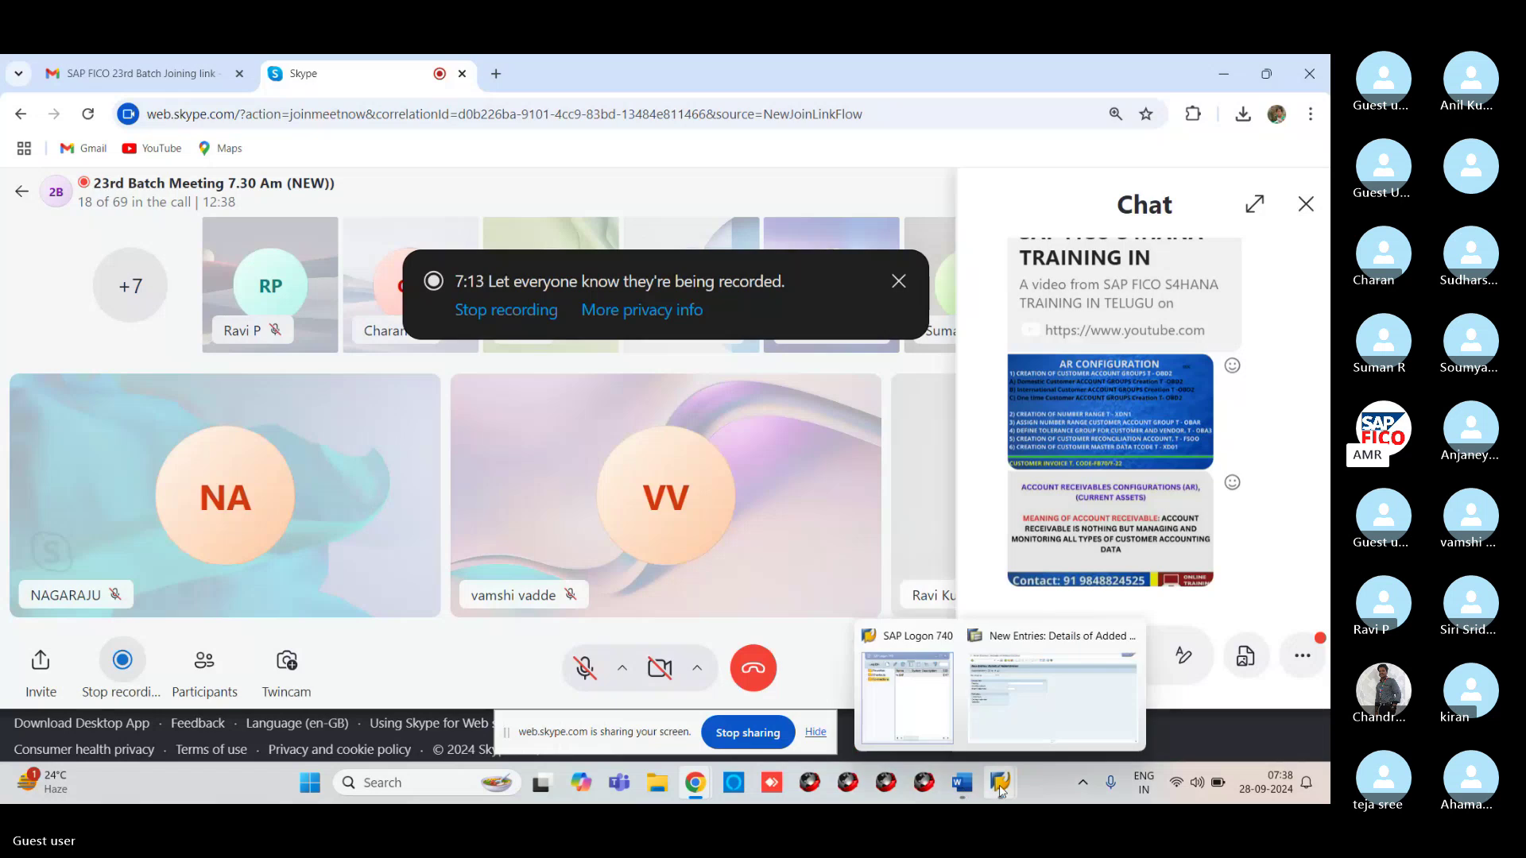
{"action": "left_click", "coordinate": [1011, 723]}
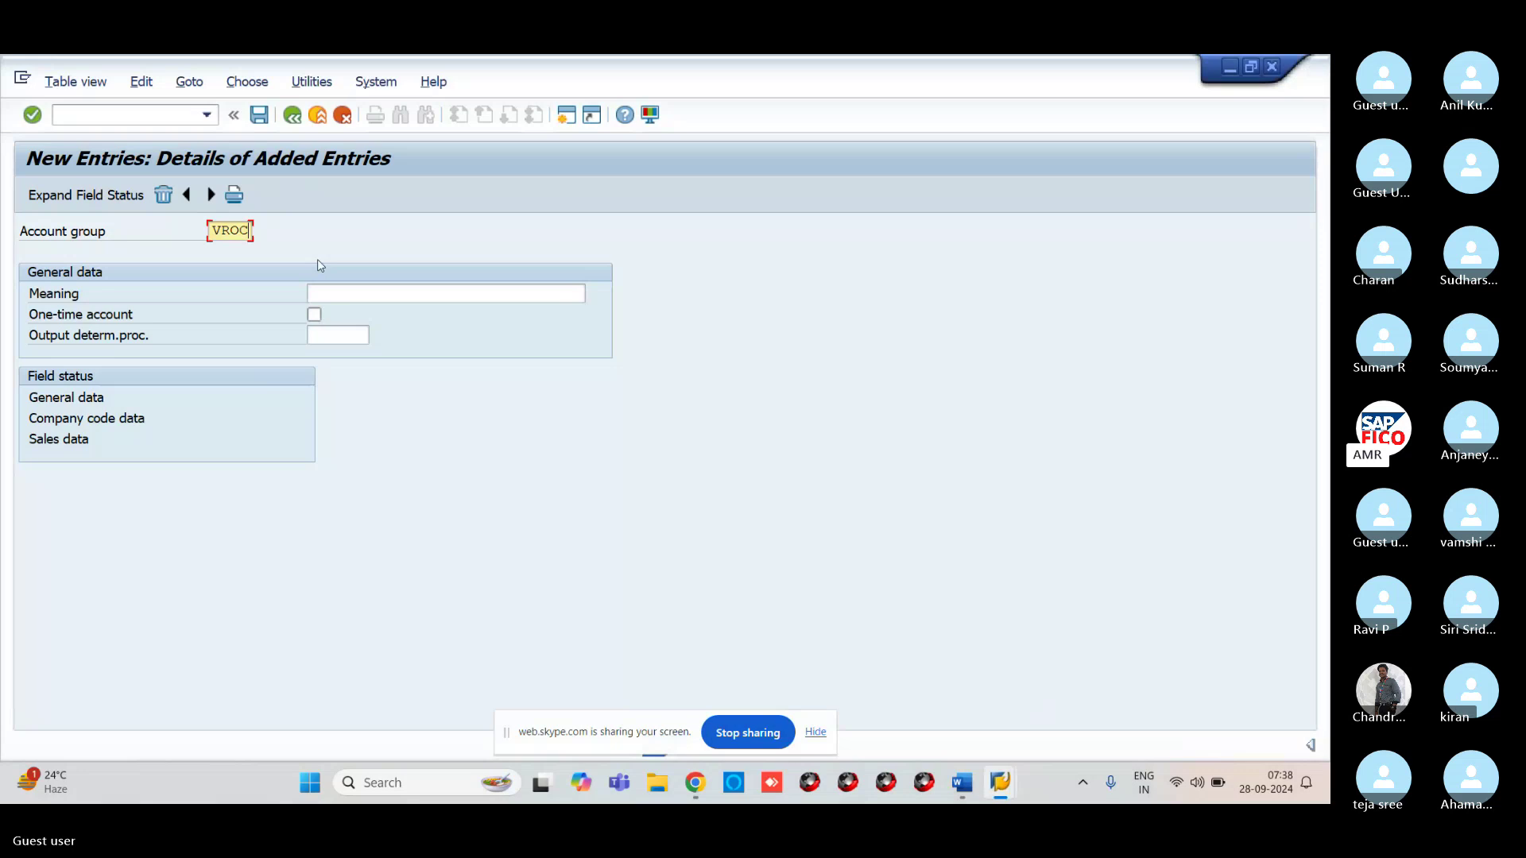
Enter 'ONE TIME CUST GRP-VR11' as the meaning of account group VROC
{"action": "left_click", "coordinate": [354, 296]}
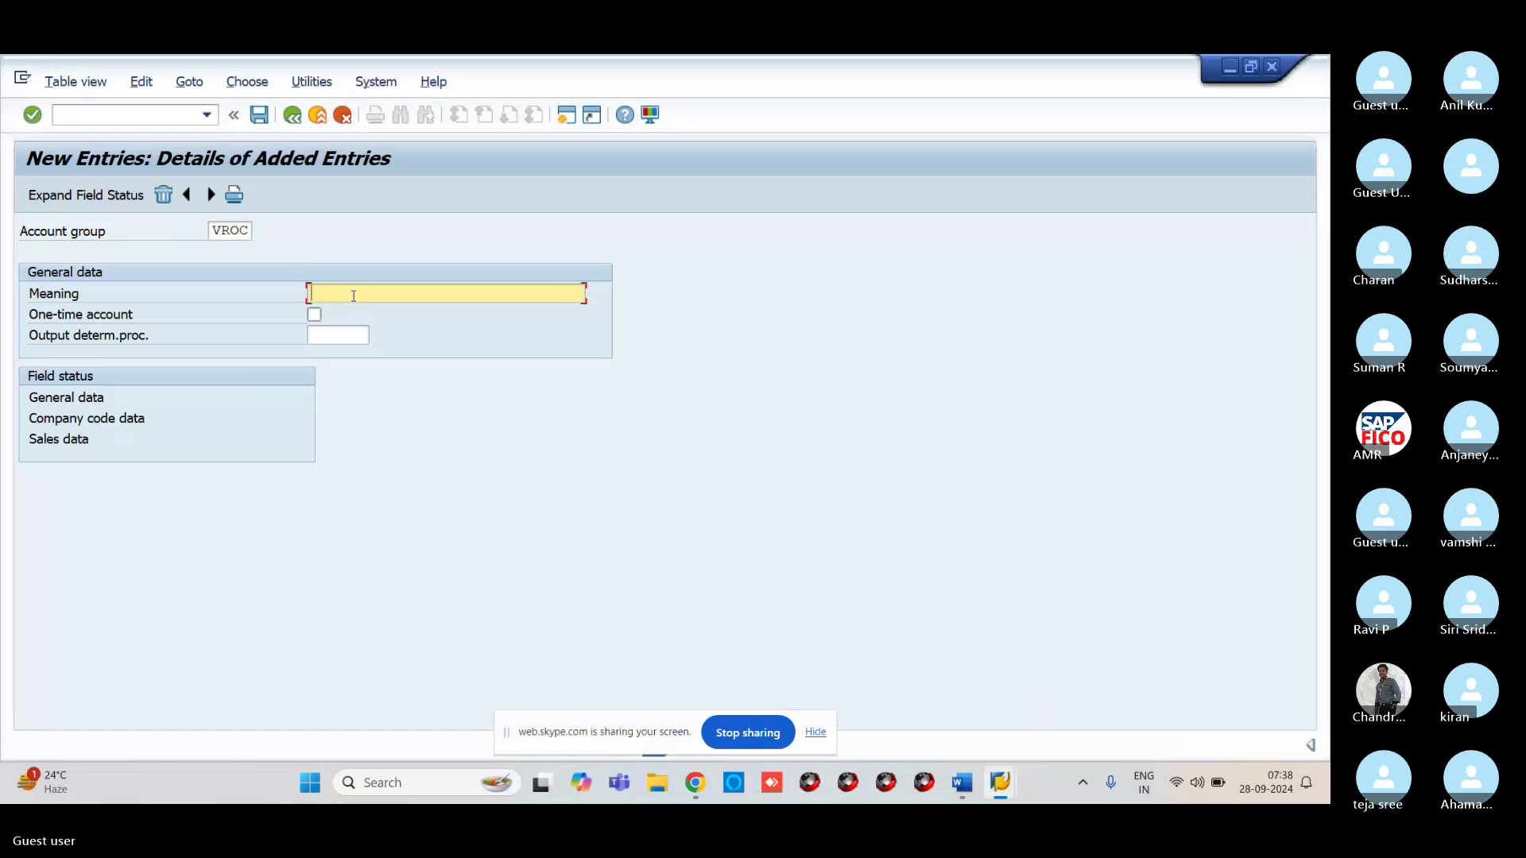
{"action": "type", "text": "ONE TIME CUST"}
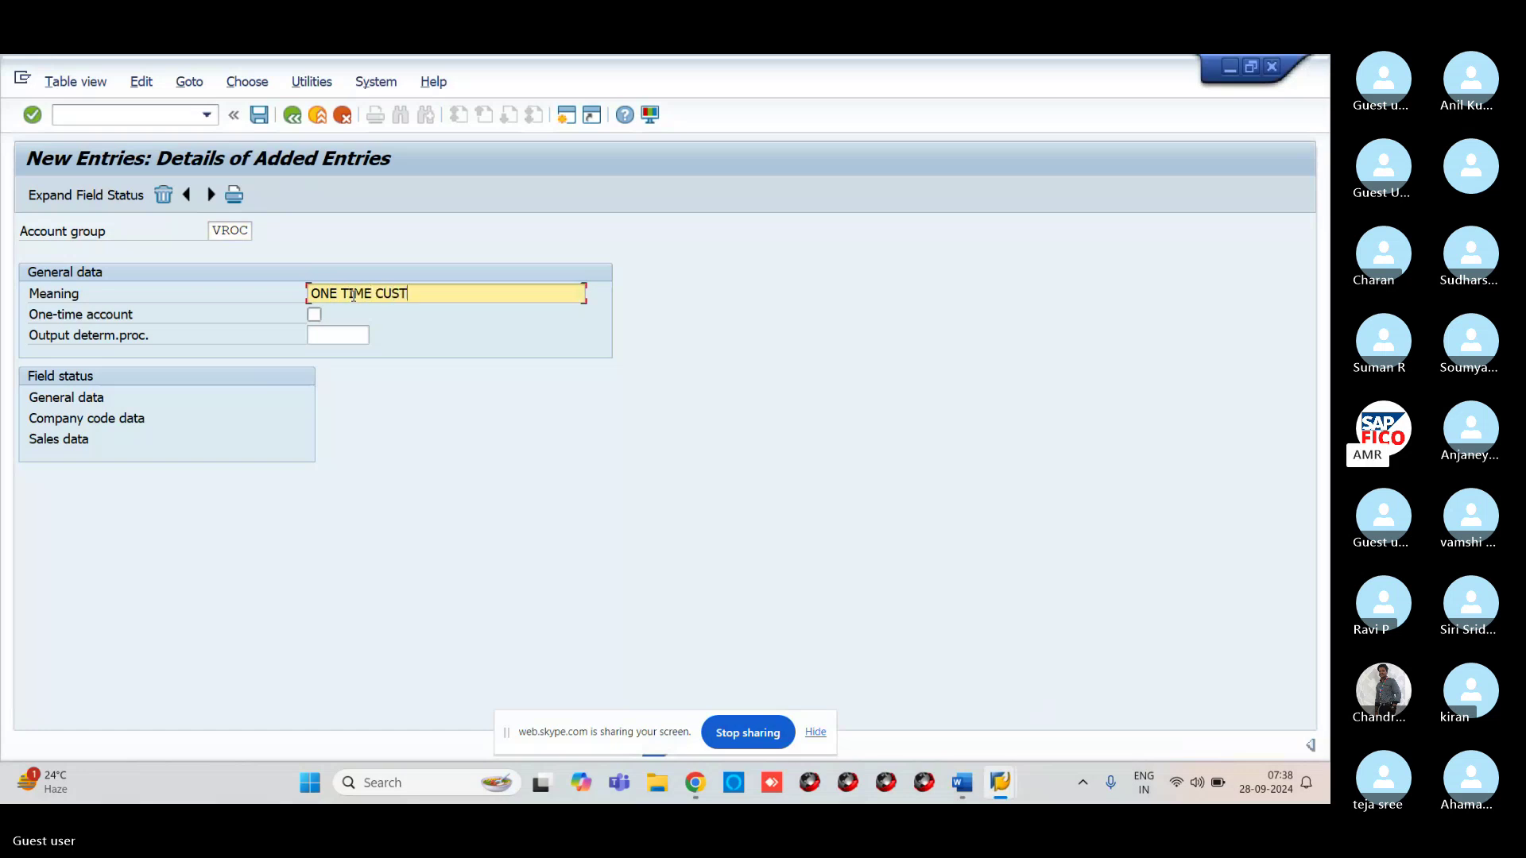
{"action": "type", "text": "GRP-V"}
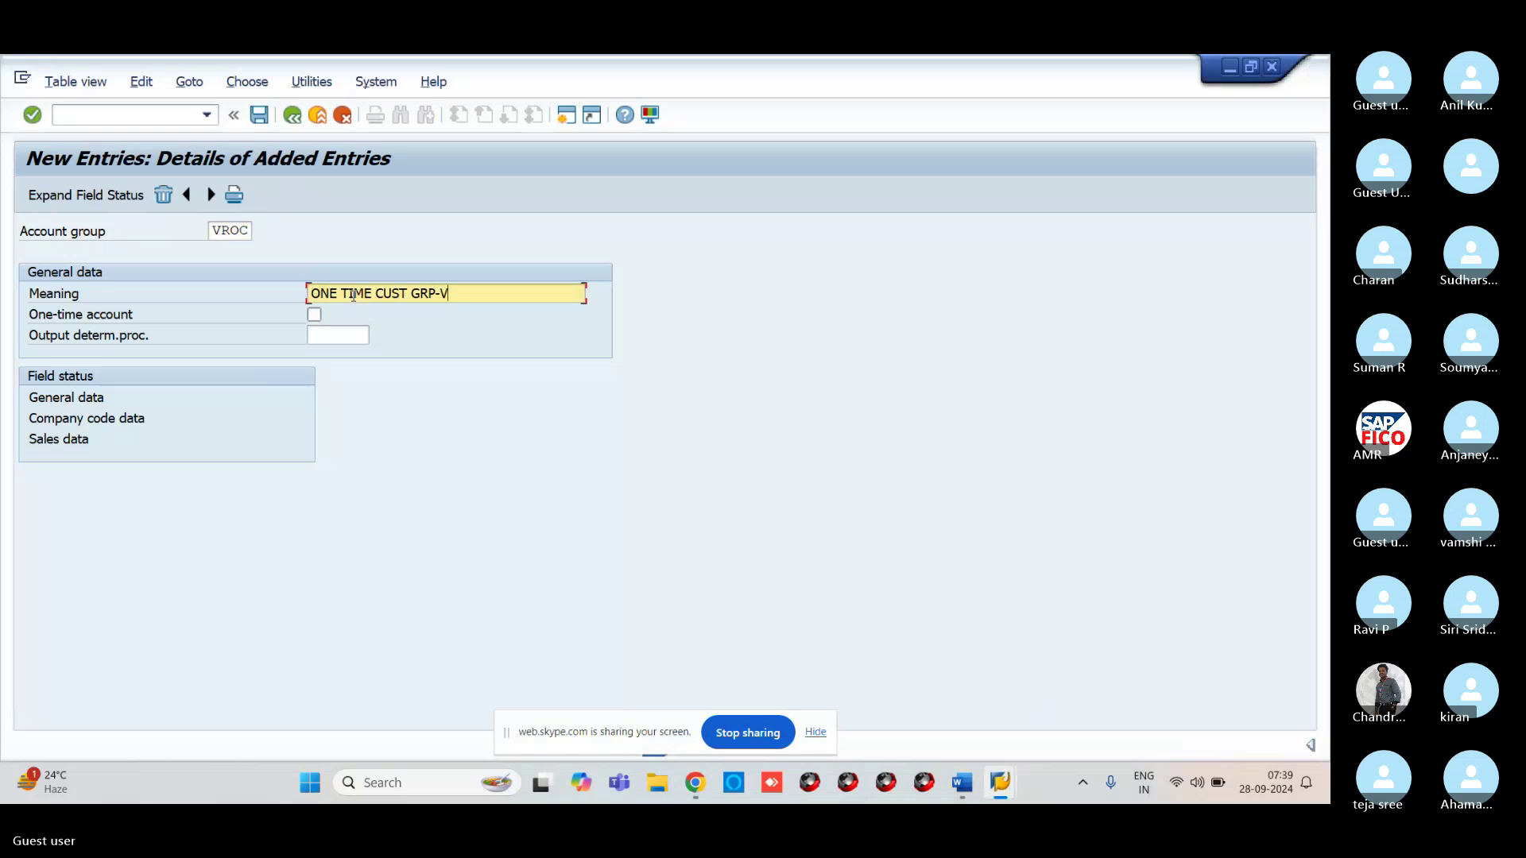
{"action": "type", "text": "R11"}
Save the new account groups into the customizing request and return to the added-entries list
{"action": "left_click", "coordinate": [260, 116]}
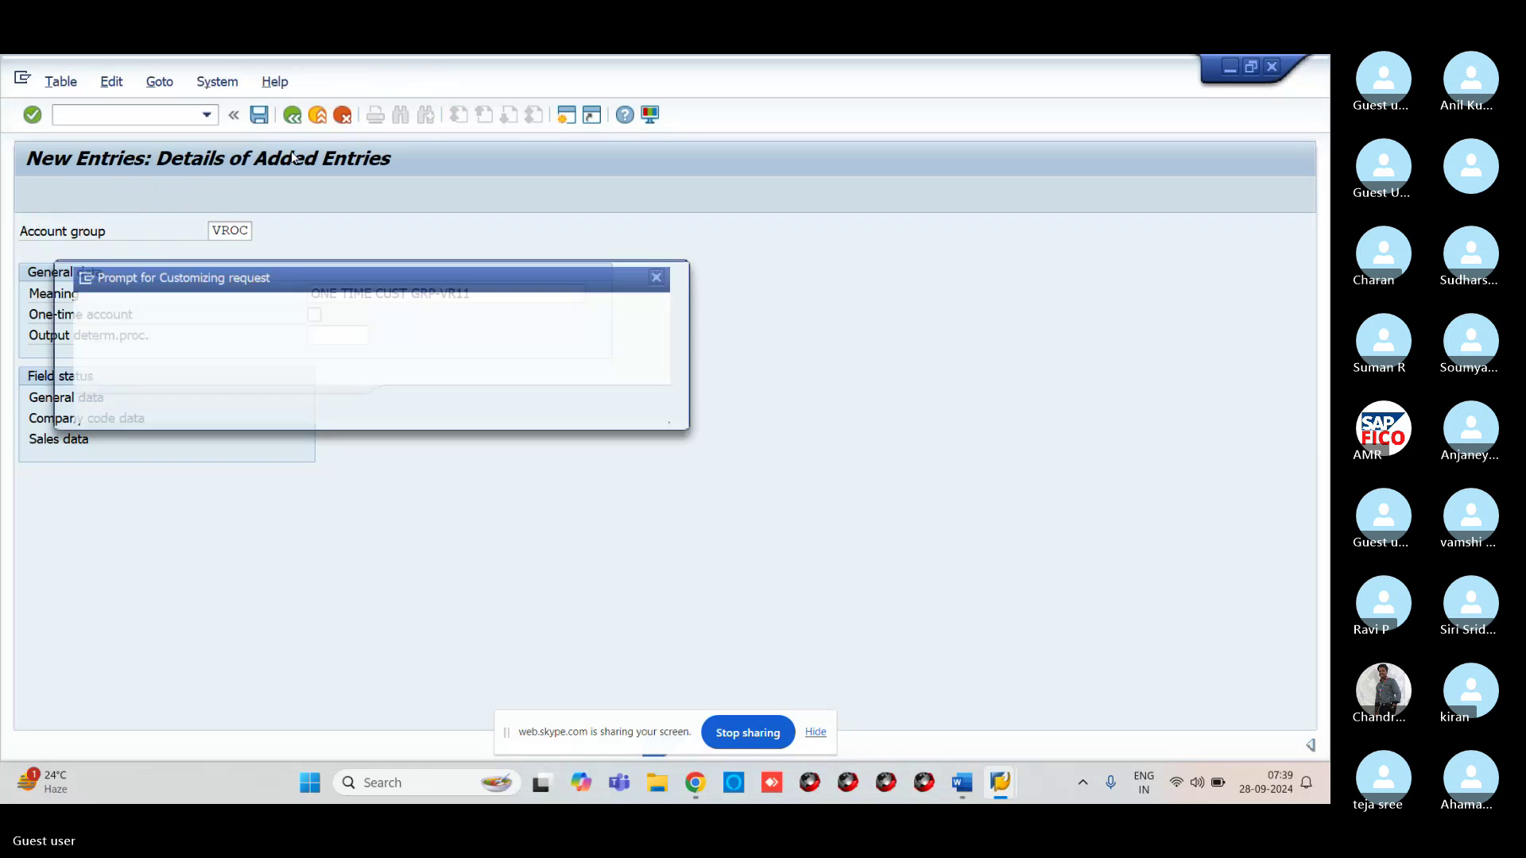
{"action": "left_click", "coordinate": [415, 410]}
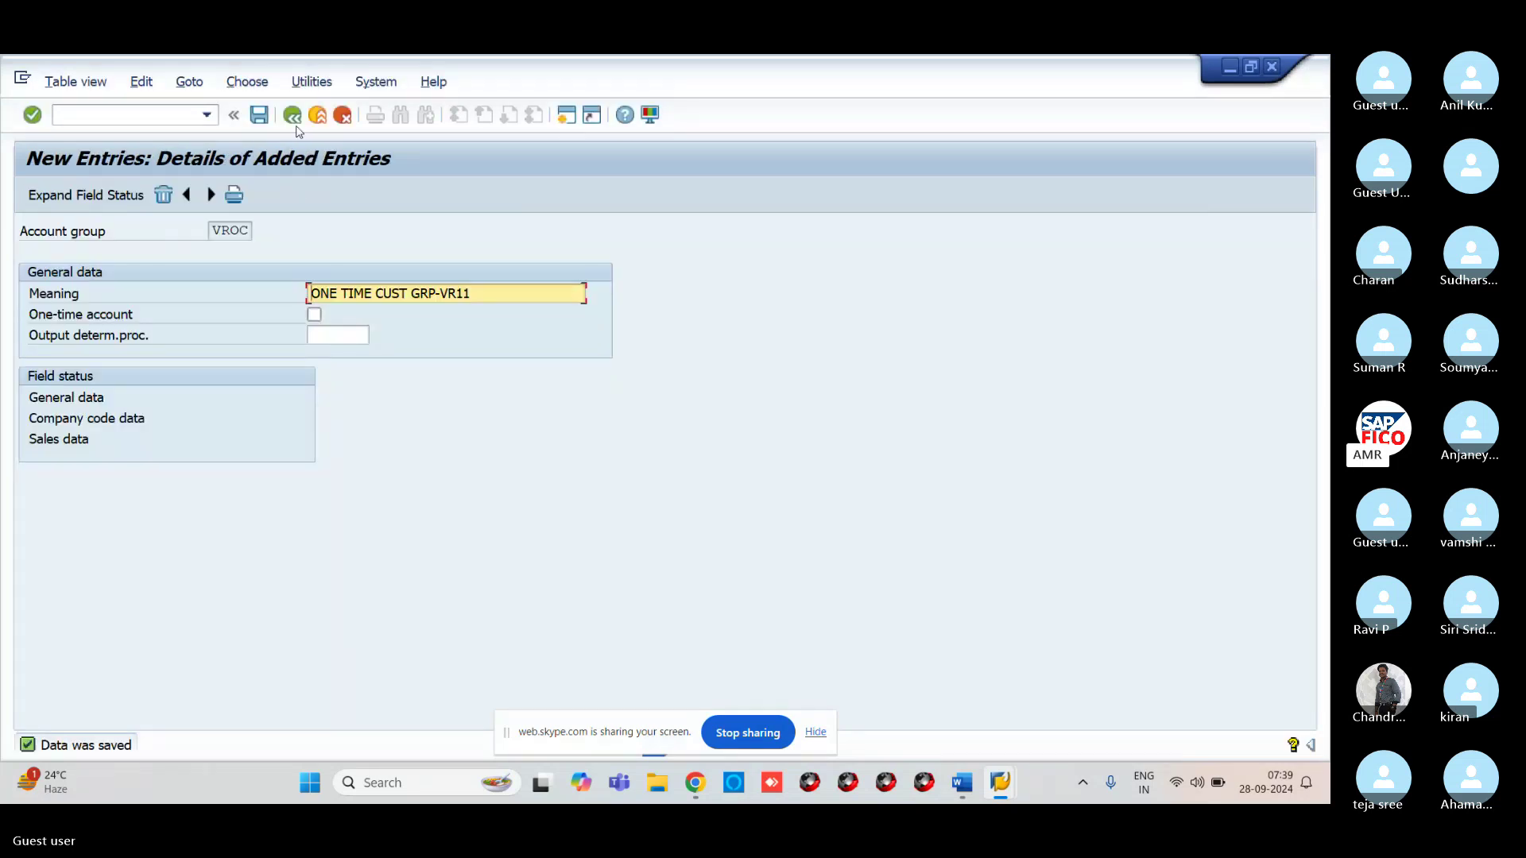
{"action": "left_click", "coordinate": [292, 116]}
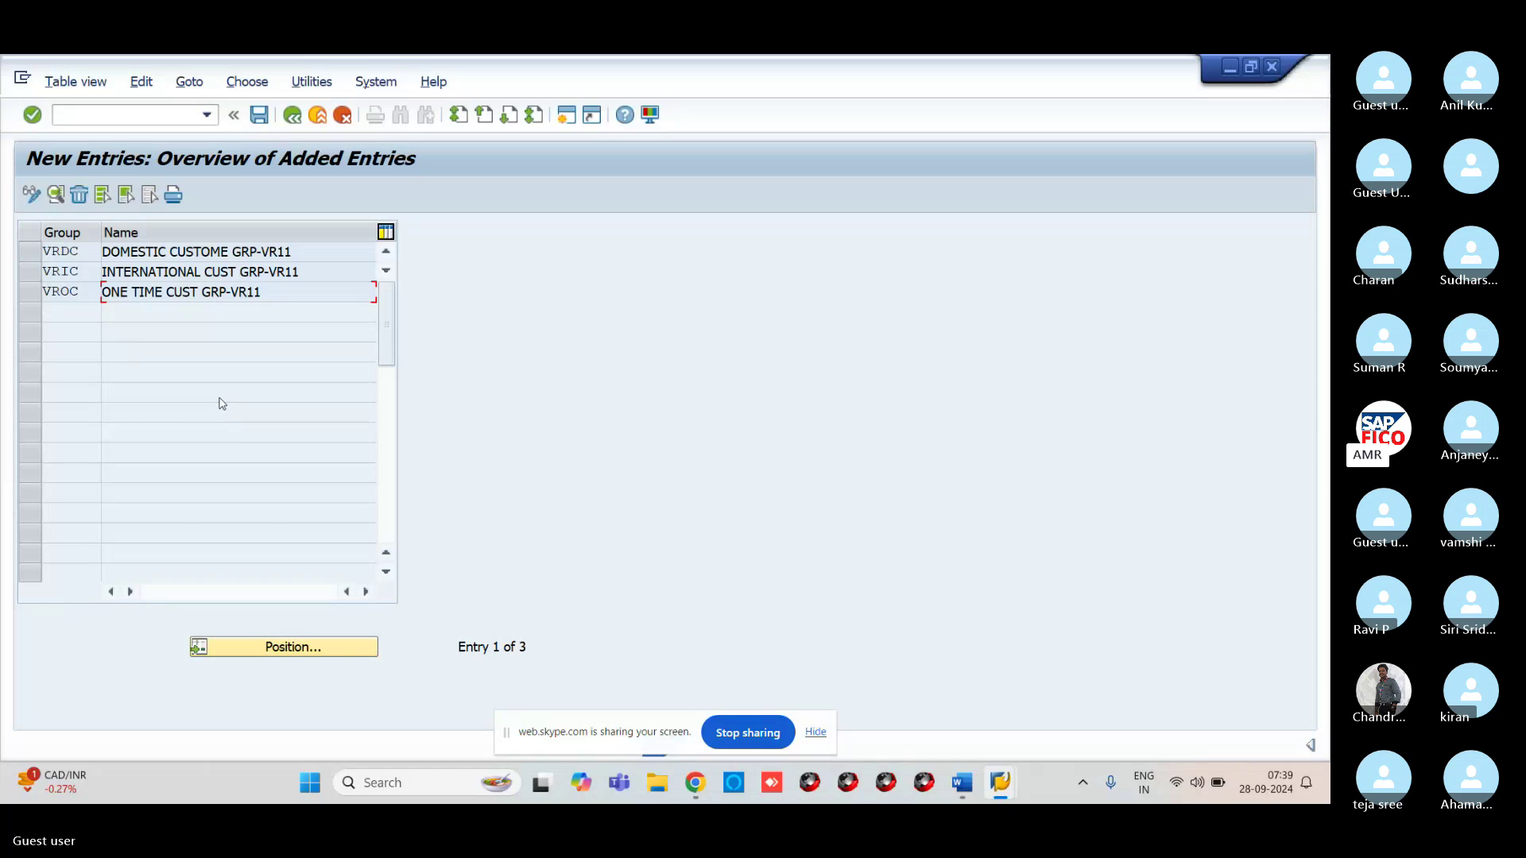
Review VRDC's general data address field status settings, then return to the new groups list
{"action": "double_click", "coordinate": [101, 252]}
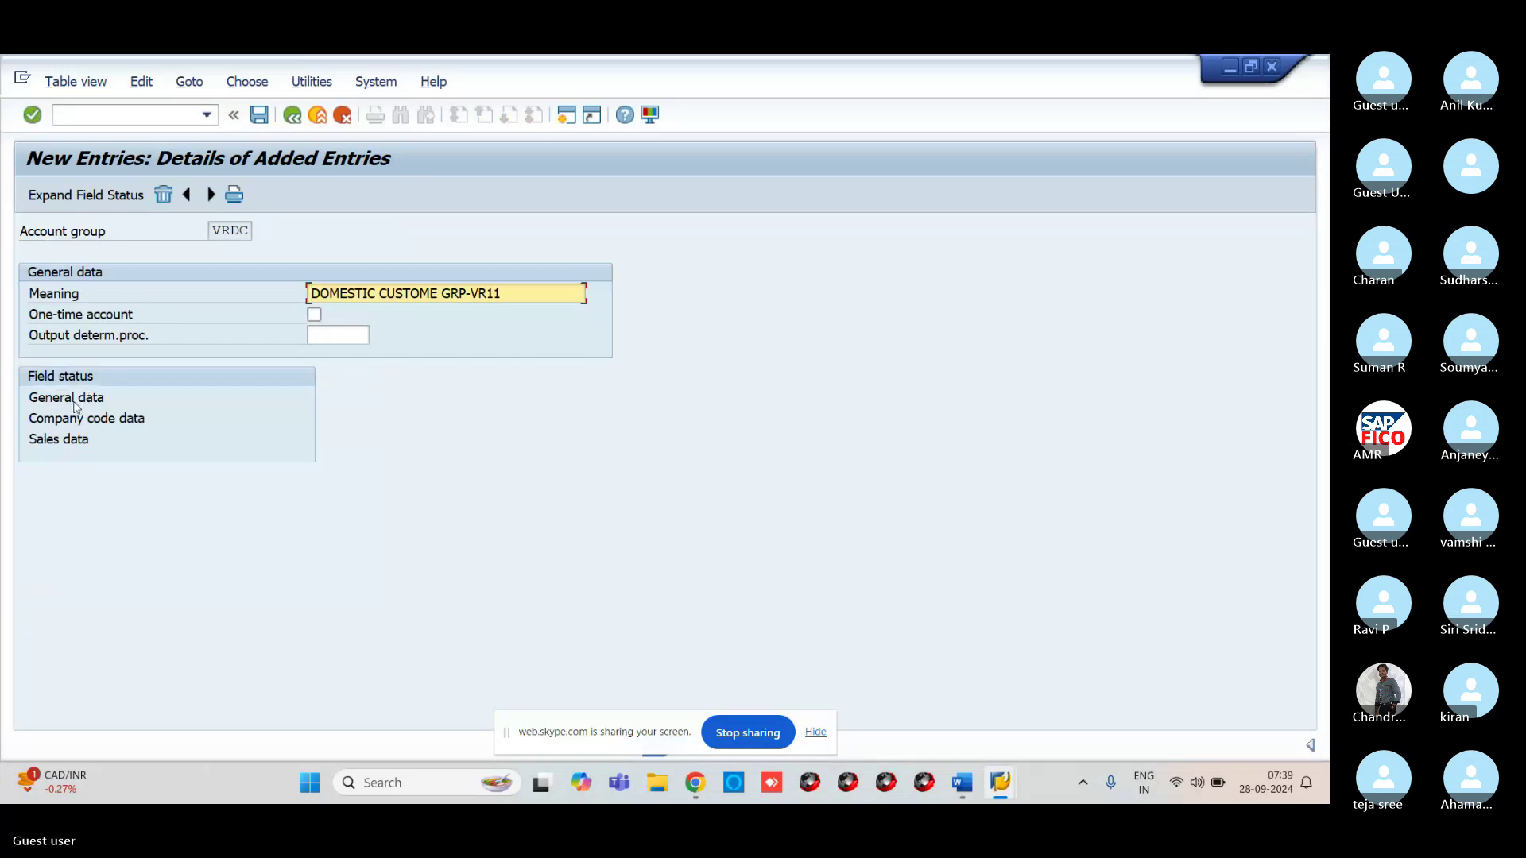
{"action": "double_click", "coordinate": [74, 403]}
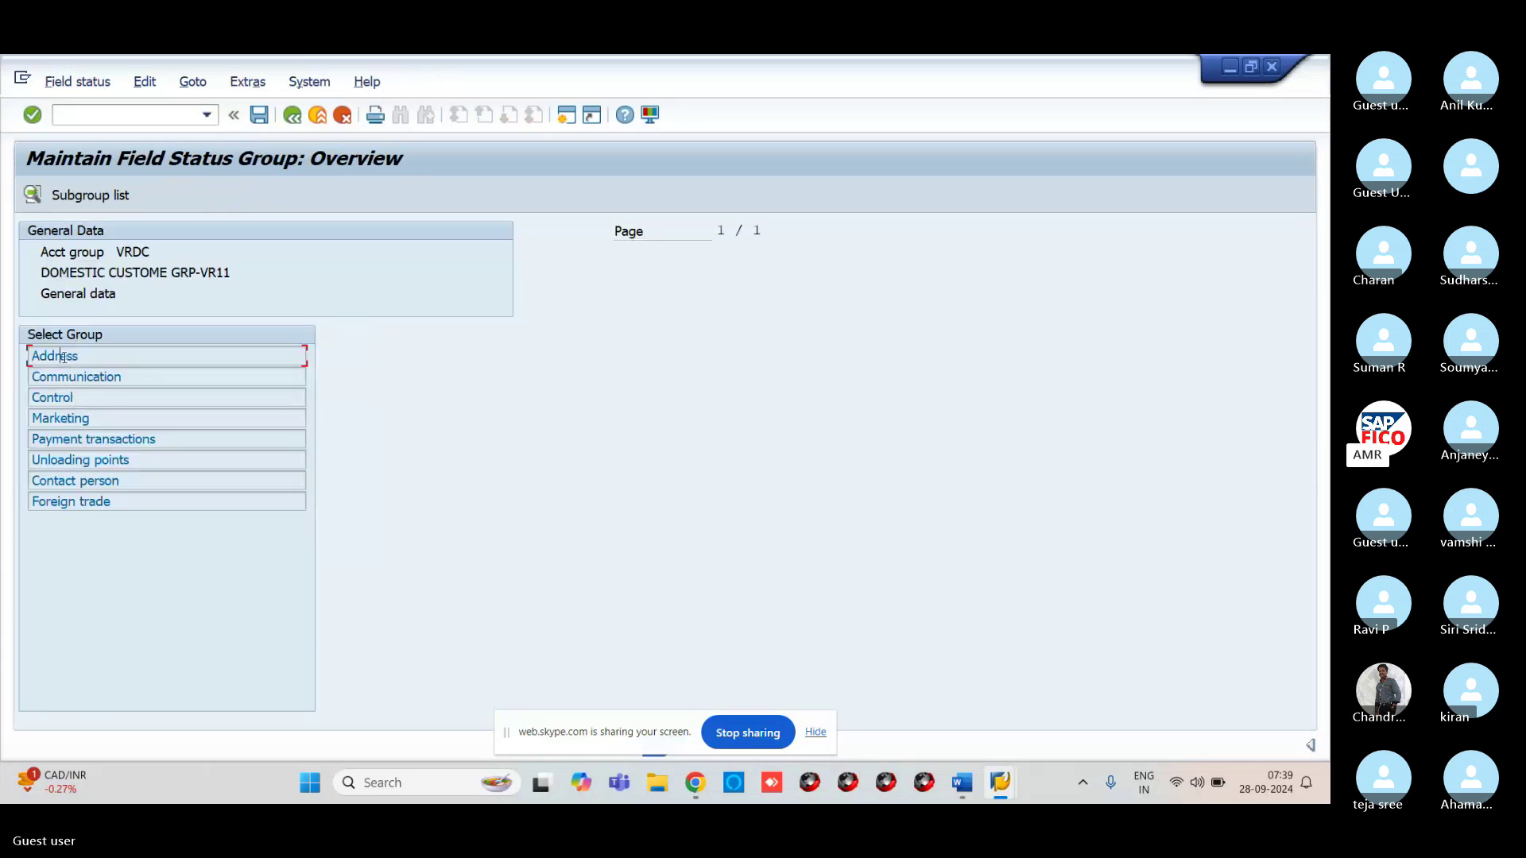
{"action": "double_click", "coordinate": [62, 356]}
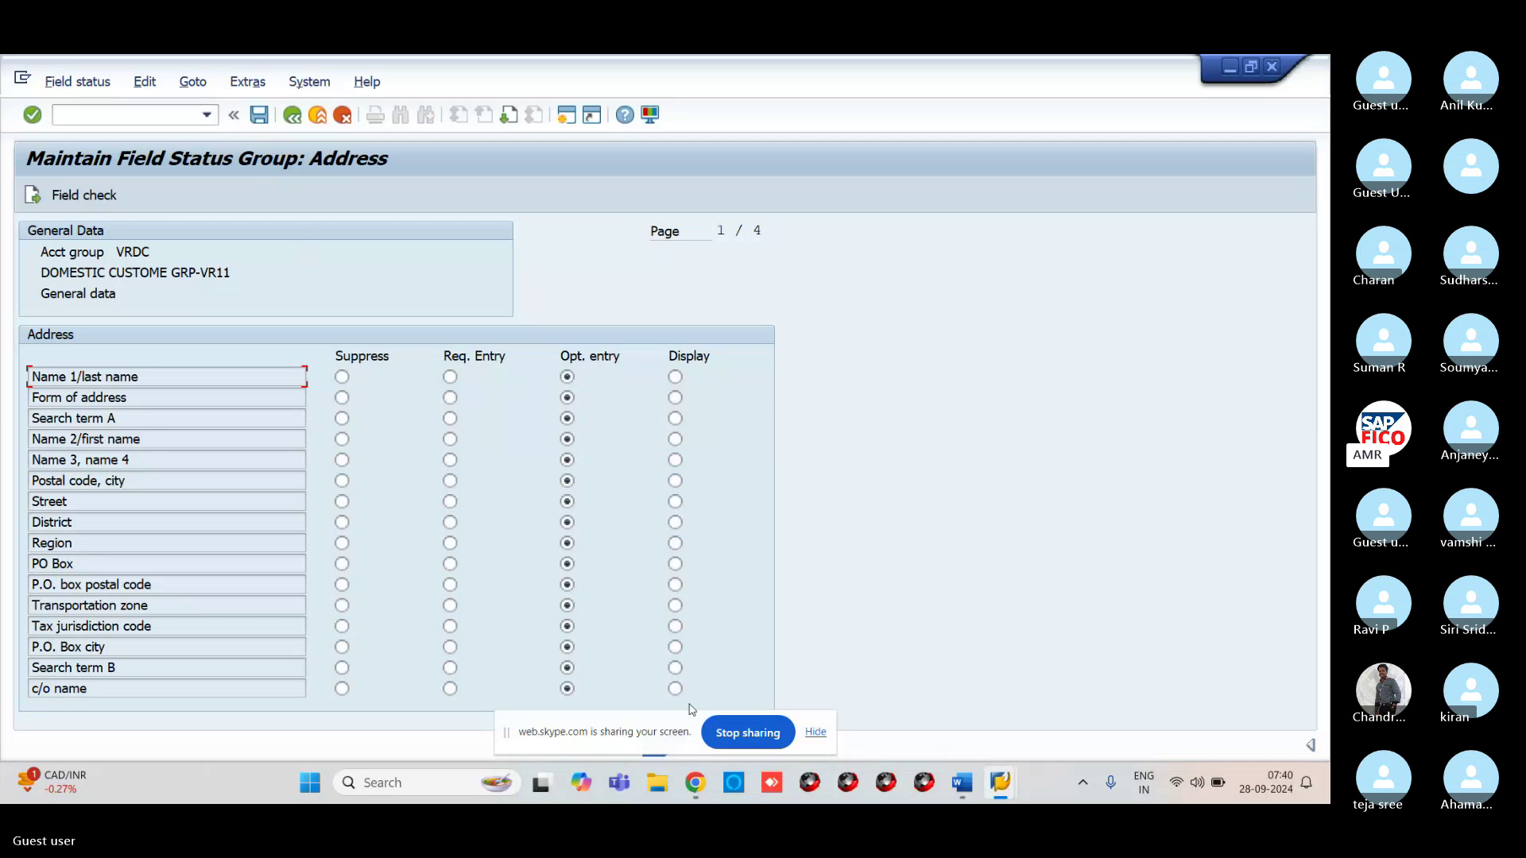
{"action": "mouse_move", "coordinate": [689, 779]}
{"action": "left_click", "coordinate": [302, 125]}
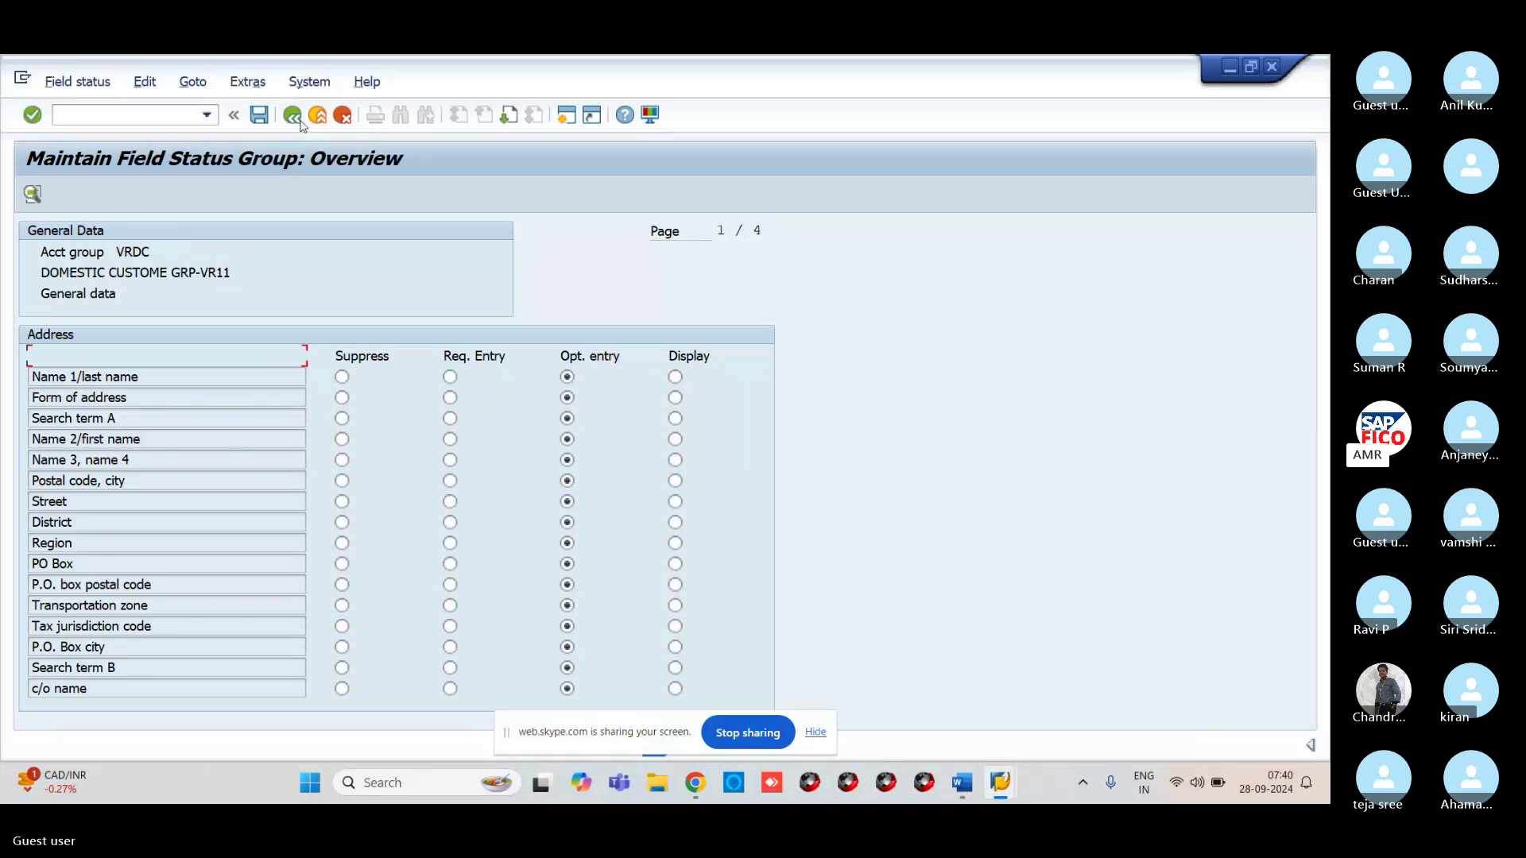
{"action": "left_click", "coordinate": [302, 124]}
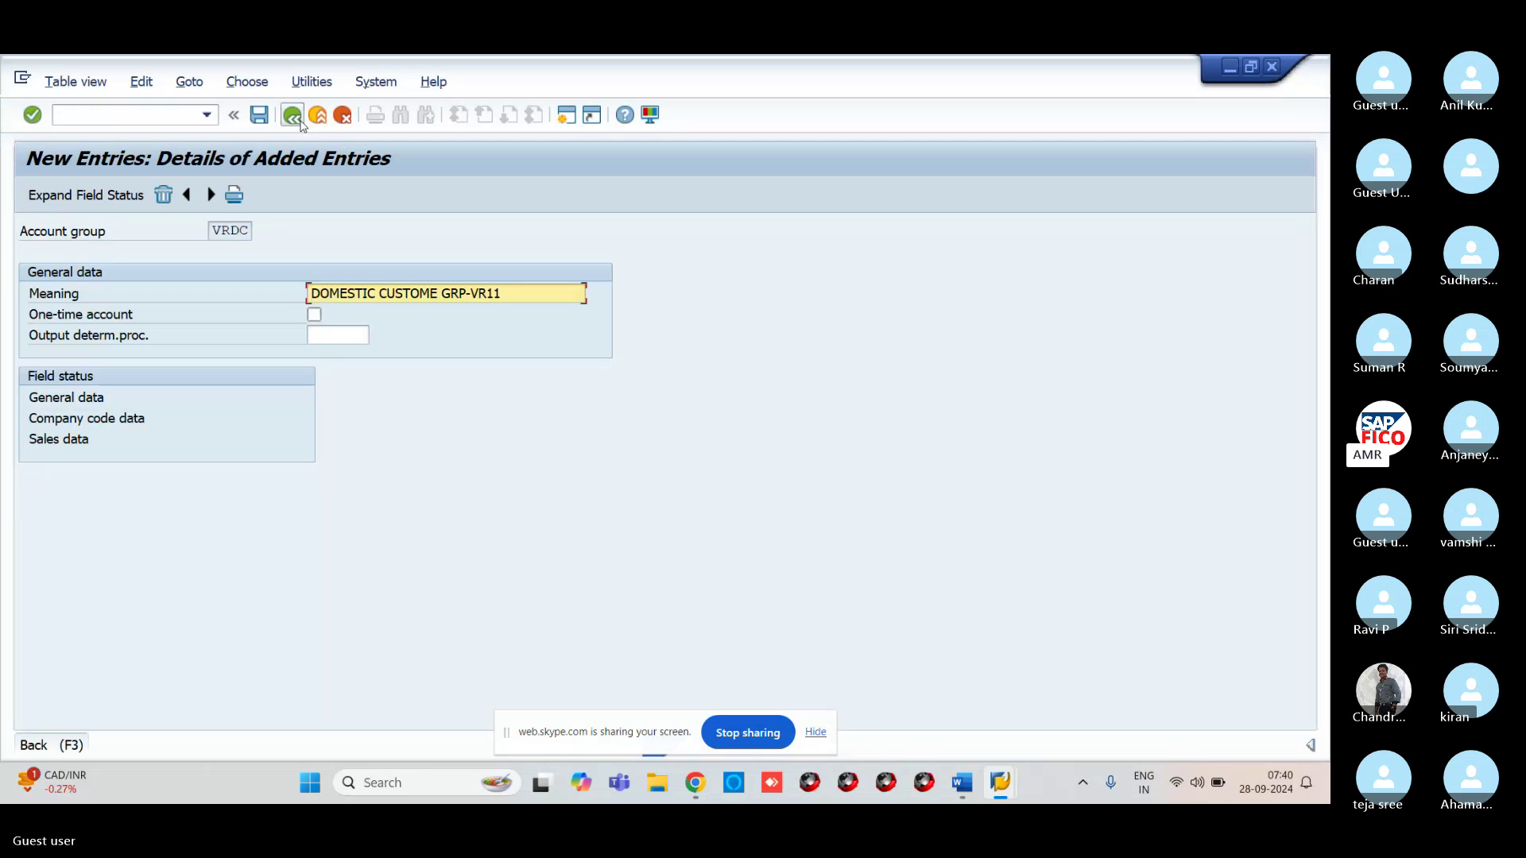
{"action": "left_click", "coordinate": [302, 125]}
{"action": "left_click", "coordinate": [291, 126]}
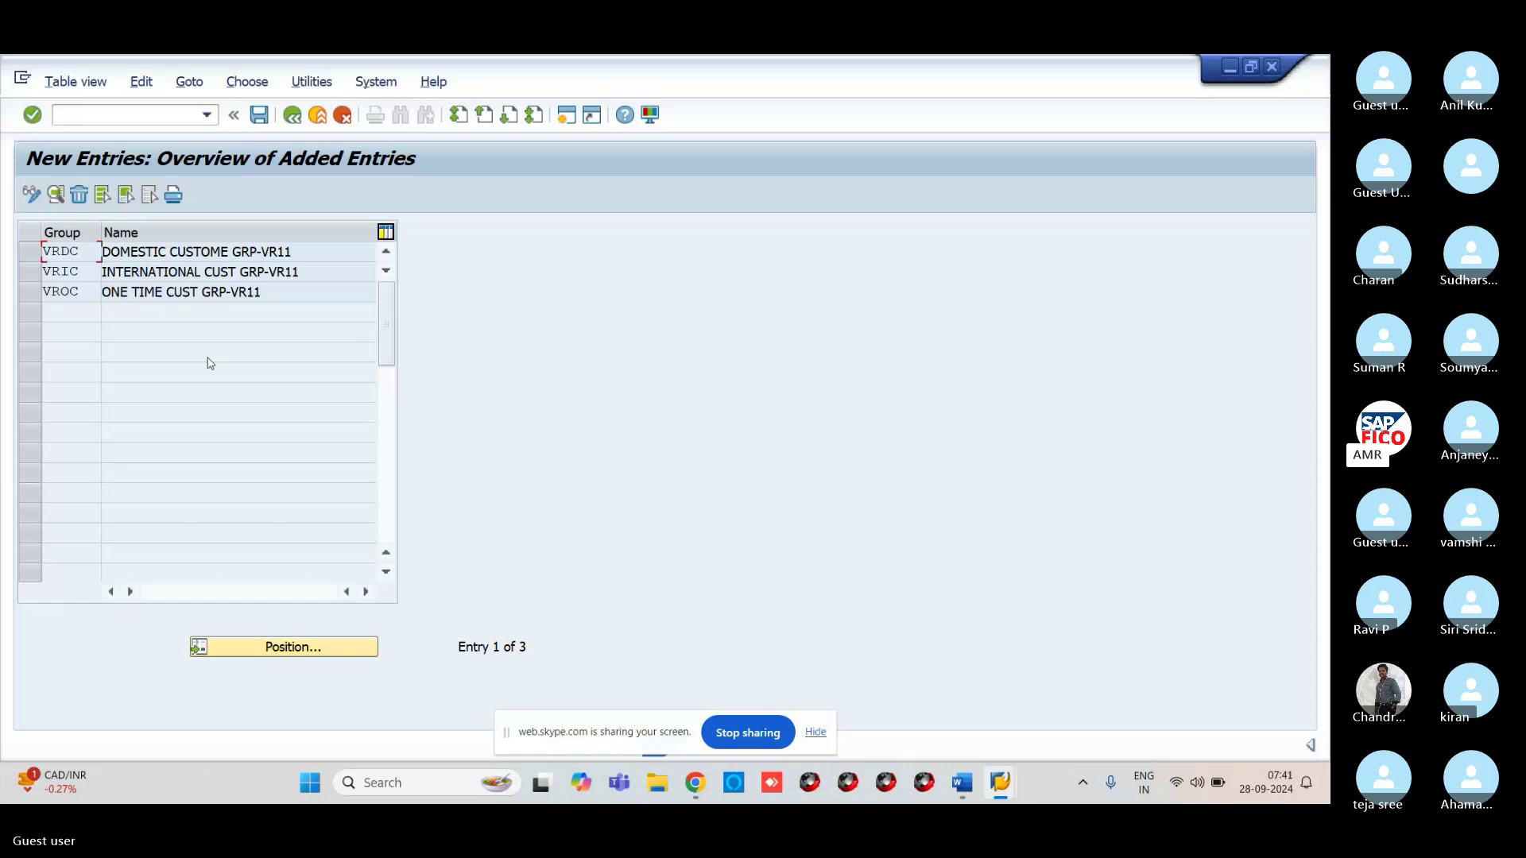
Review VRIC's general data address field status settings, then return to the full account groups list
{"action": "double_click", "coordinate": [74, 273]}
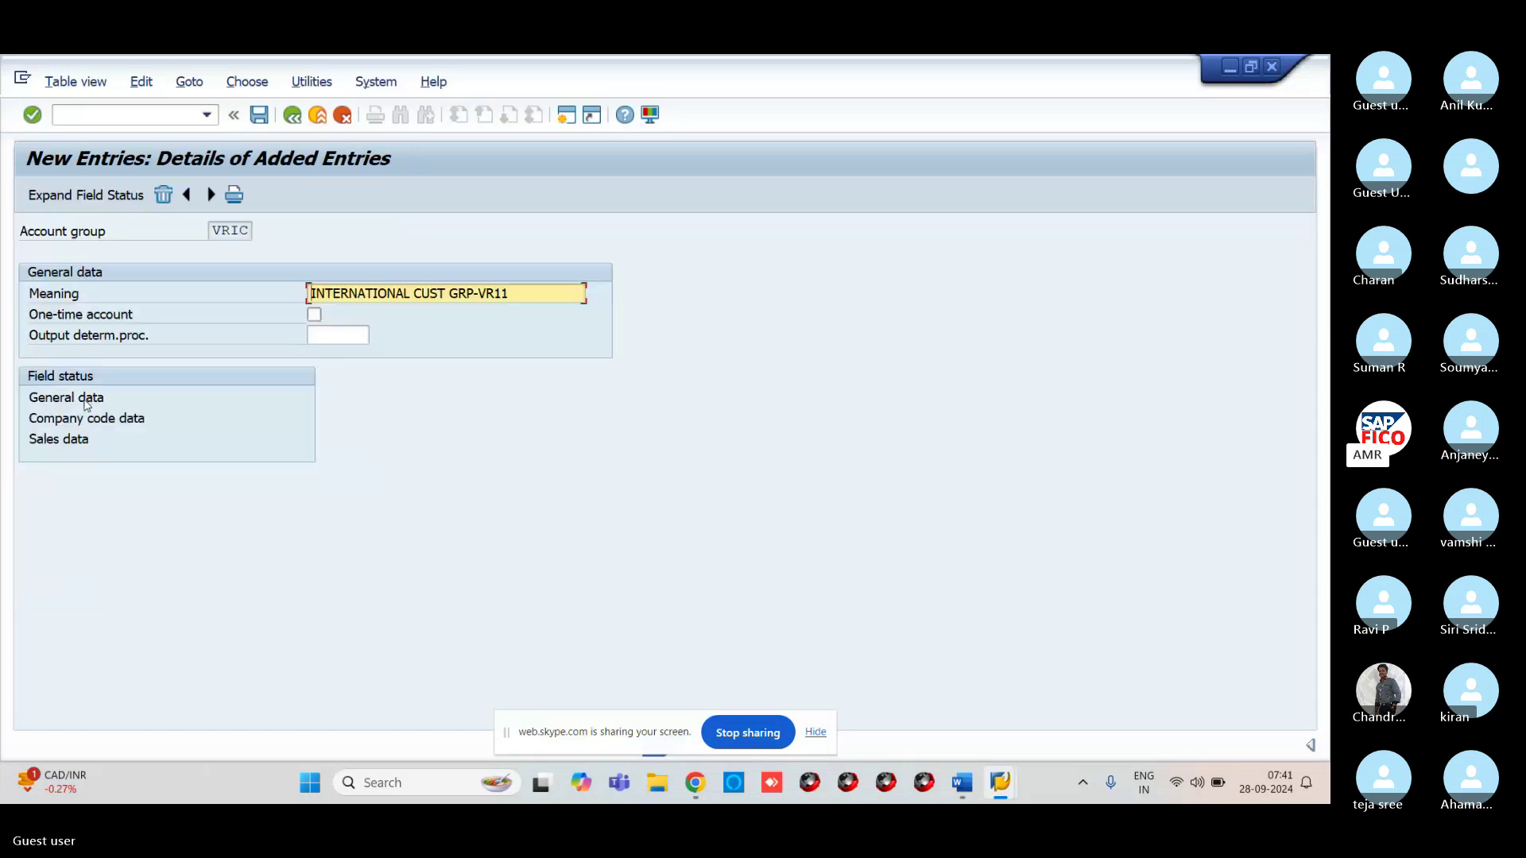
{"action": "left_click", "coordinate": [87, 404]}
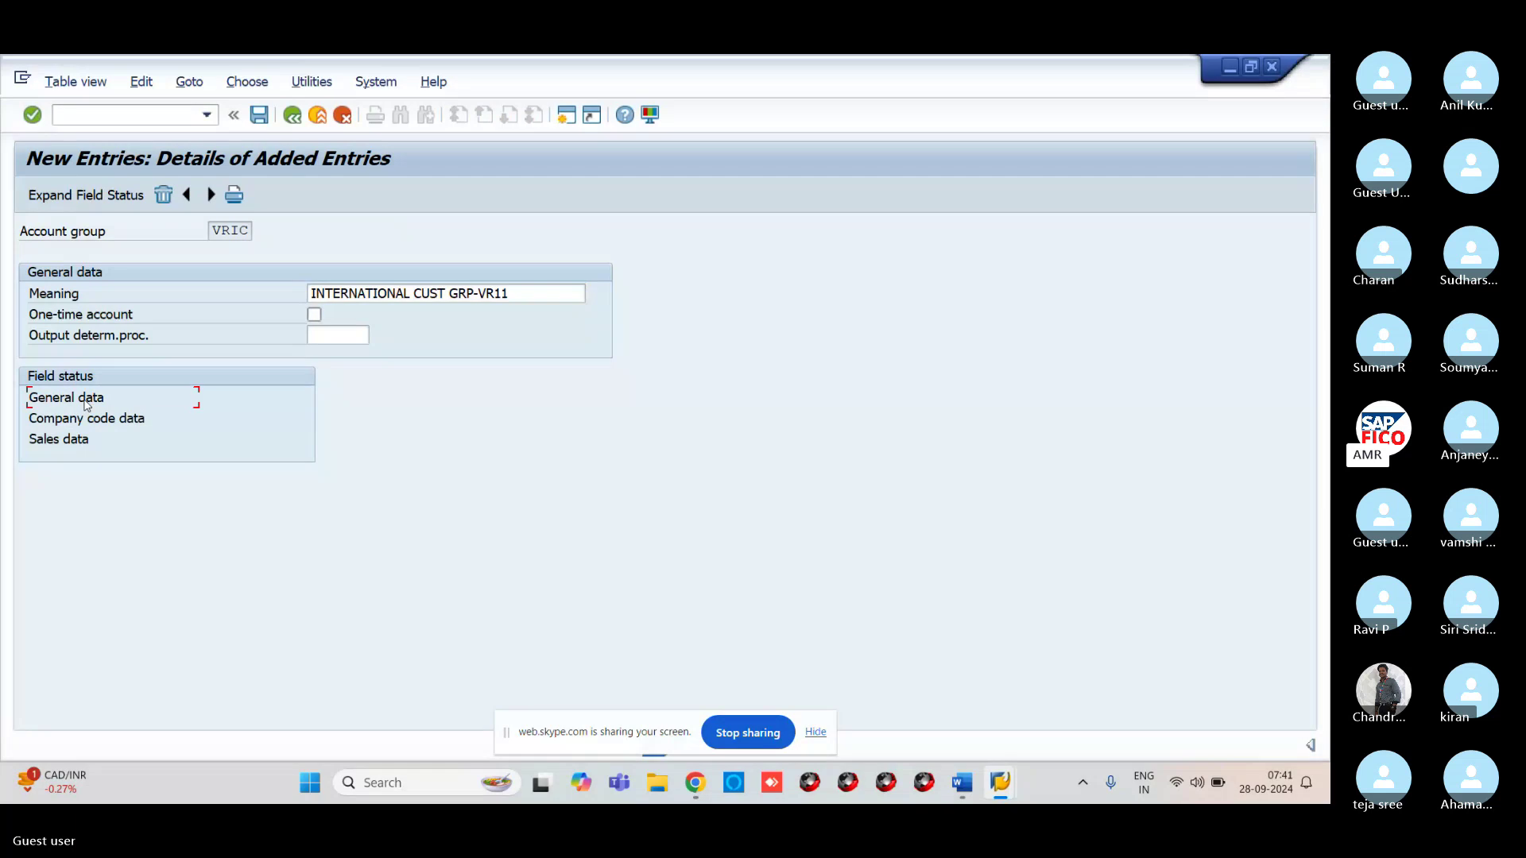
{"action": "double_click", "coordinate": [87, 405]}
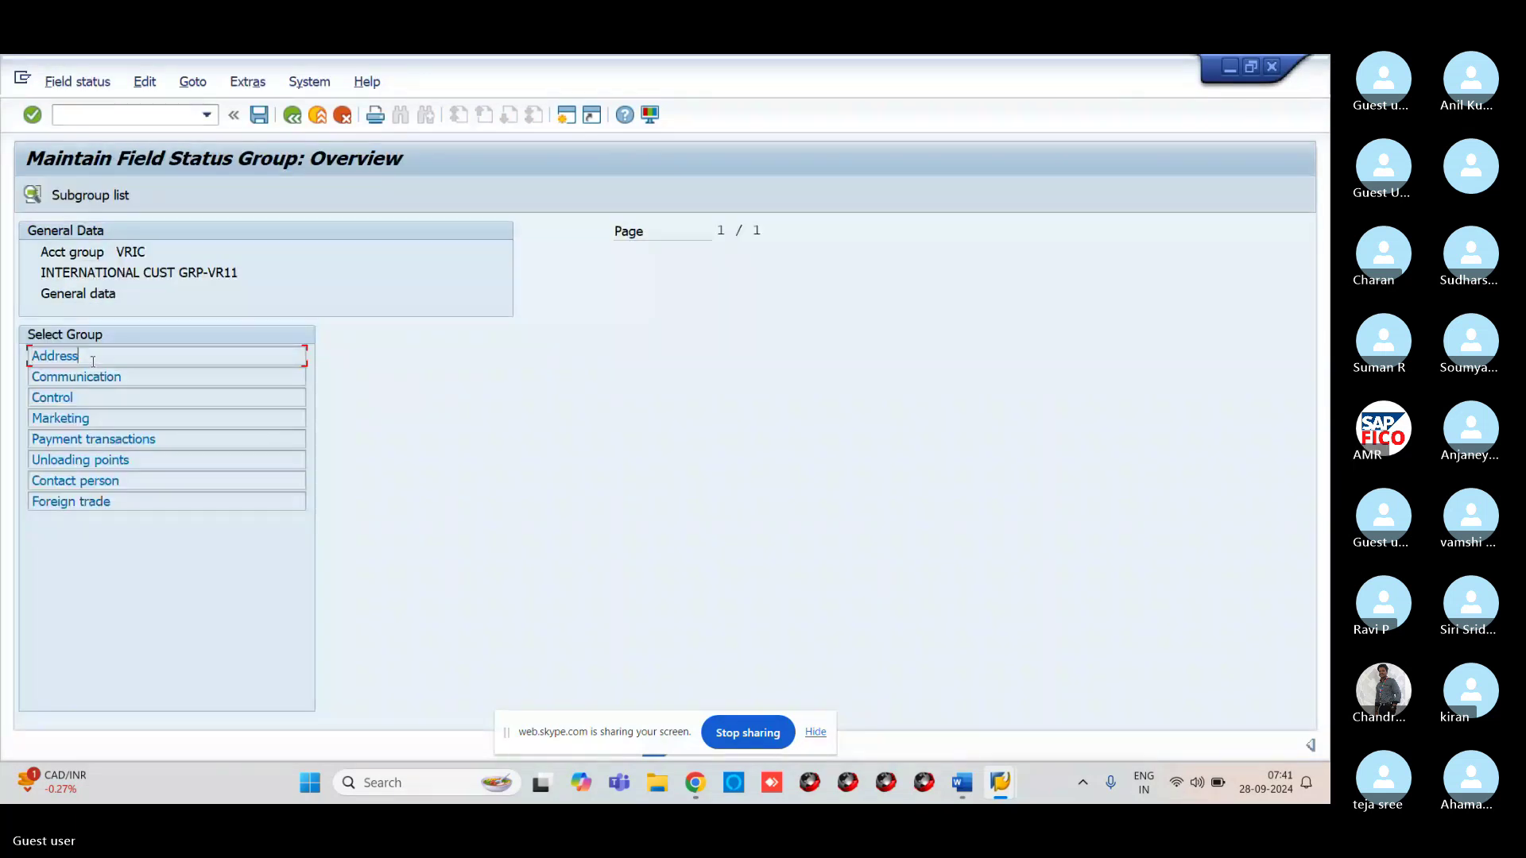
{"action": "double_click", "coordinate": [93, 362]}
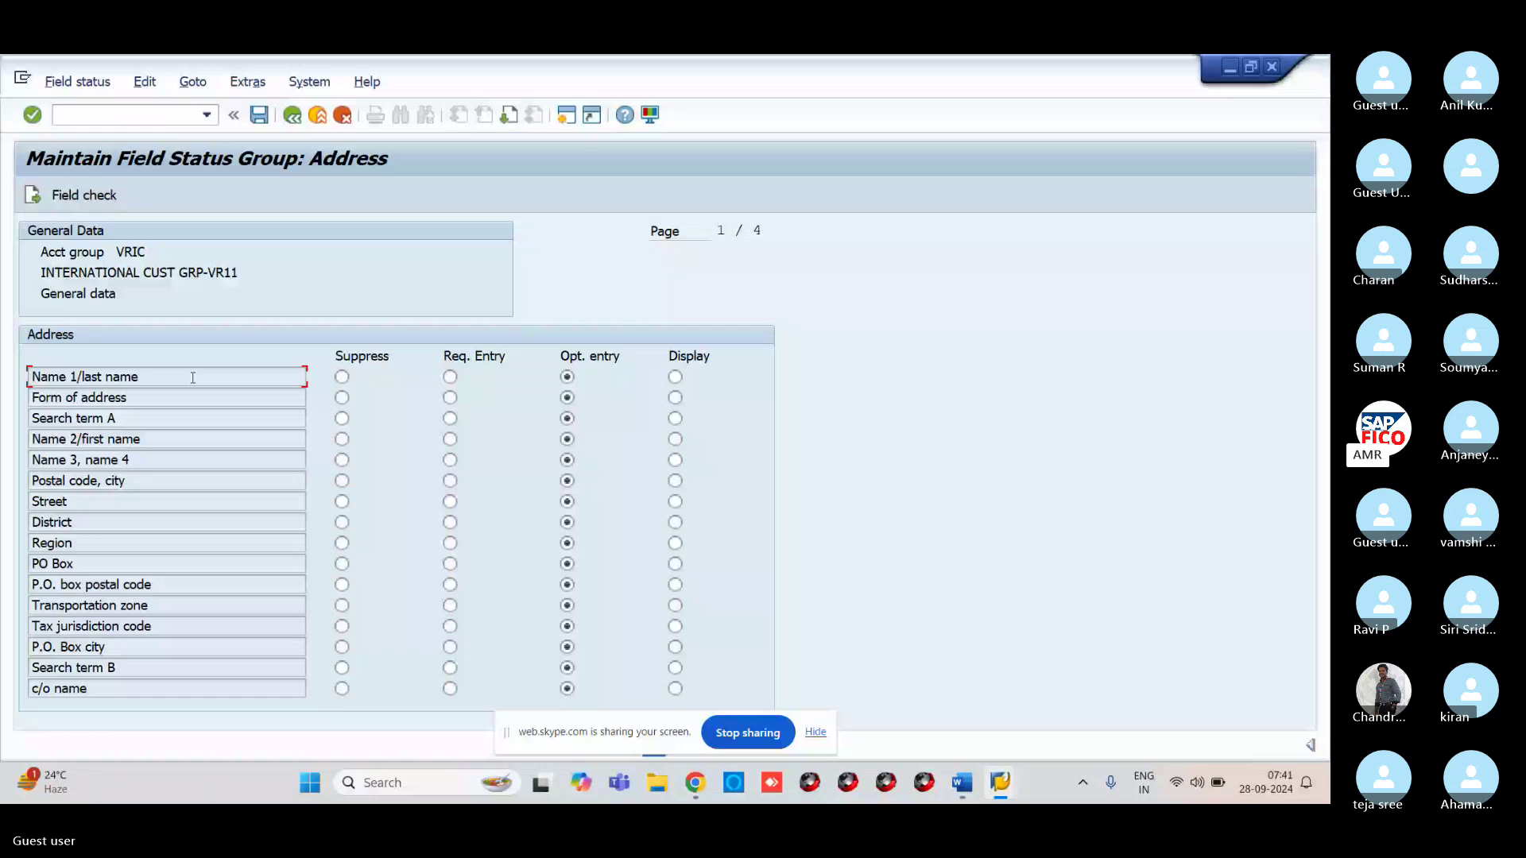
{"action": "left_click", "coordinate": [292, 115]}
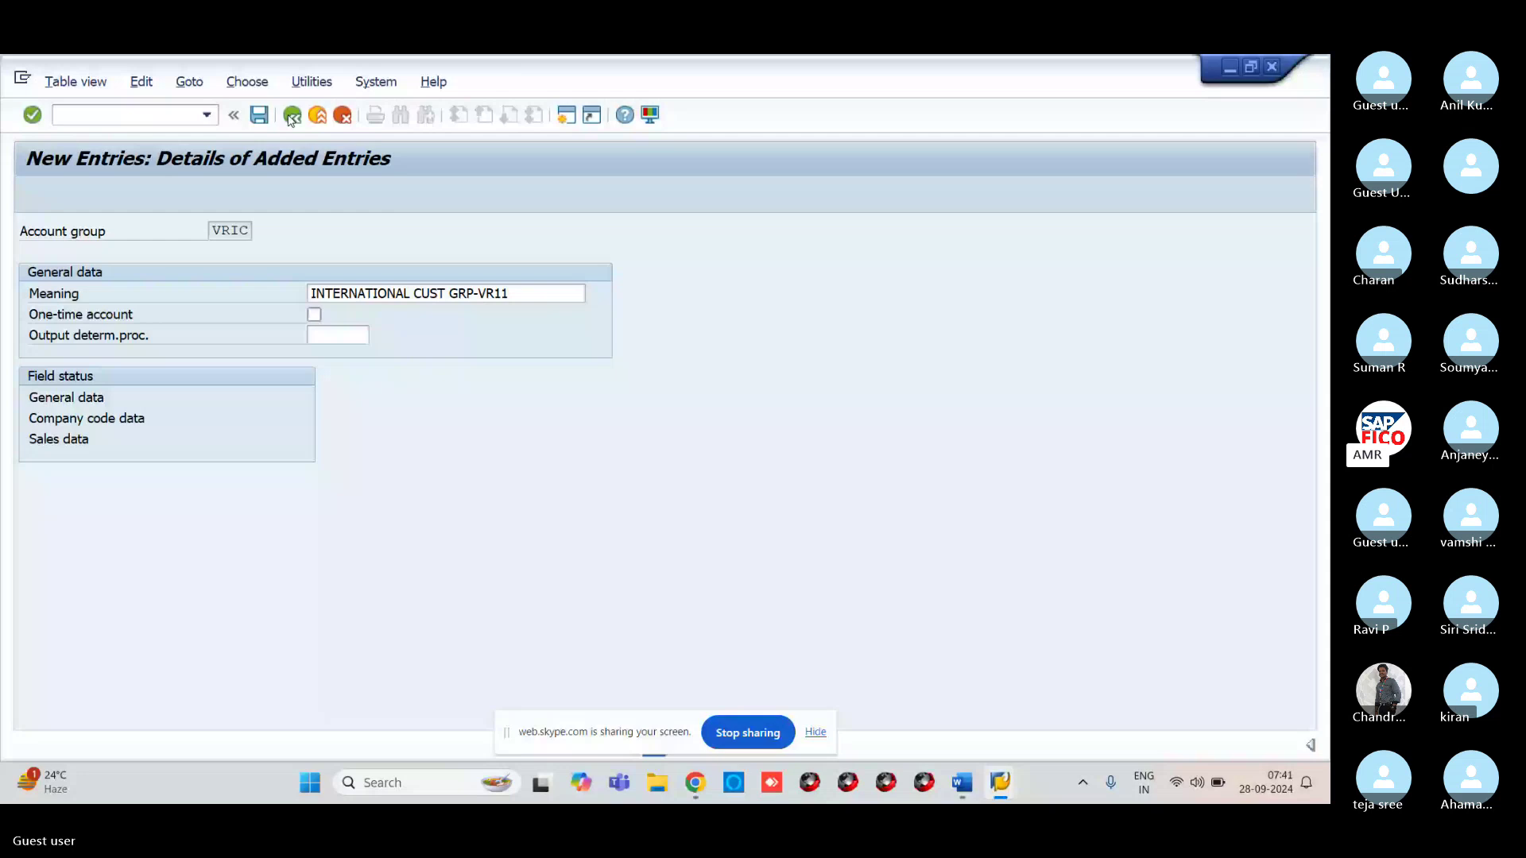
{"action": "left_click", "coordinate": [292, 116]}
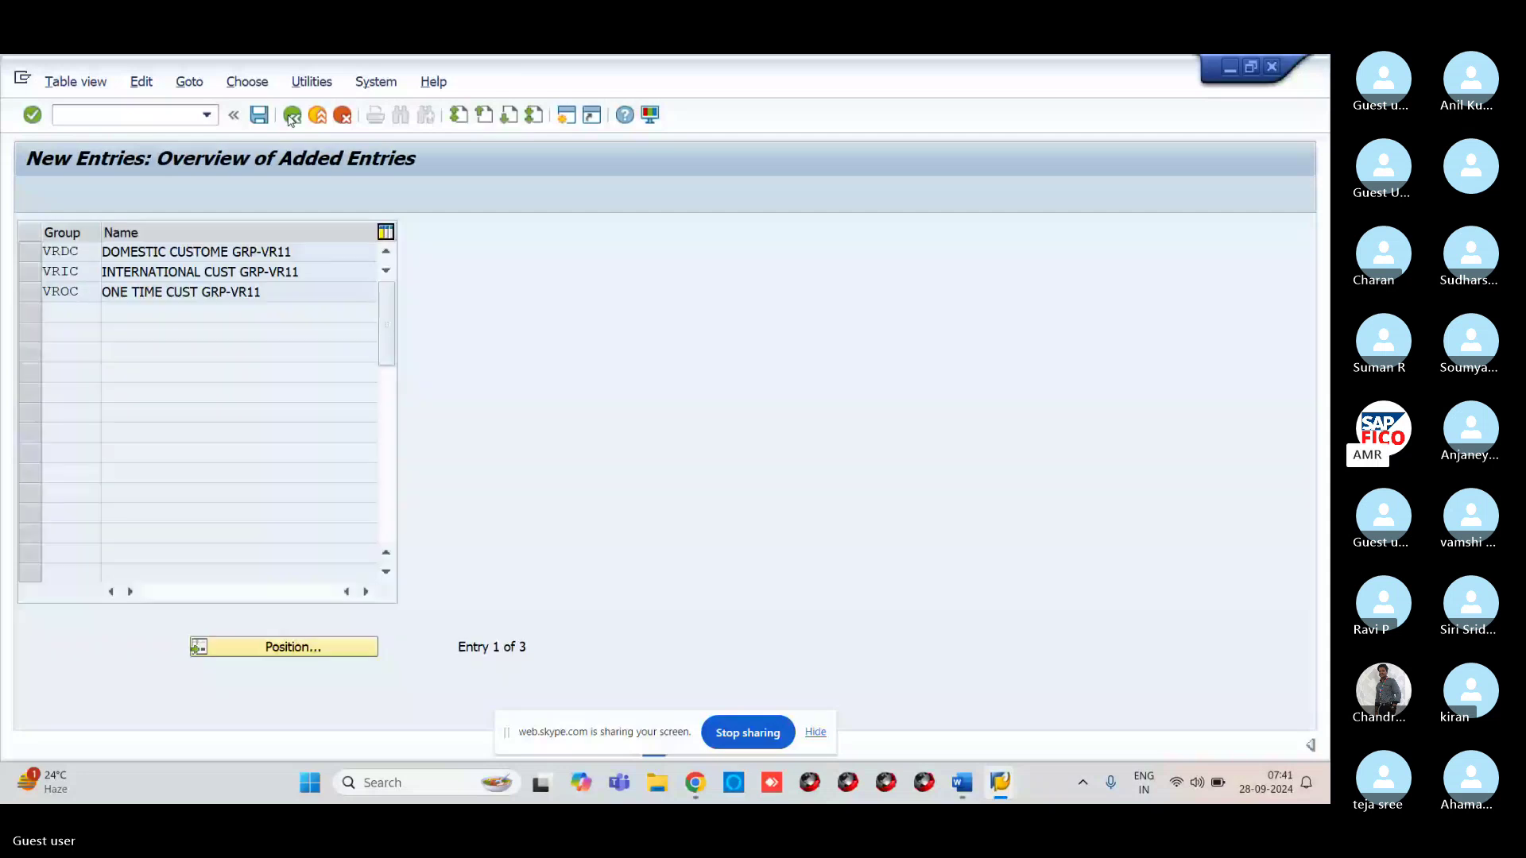
{"action": "left_click", "coordinate": [292, 115]}
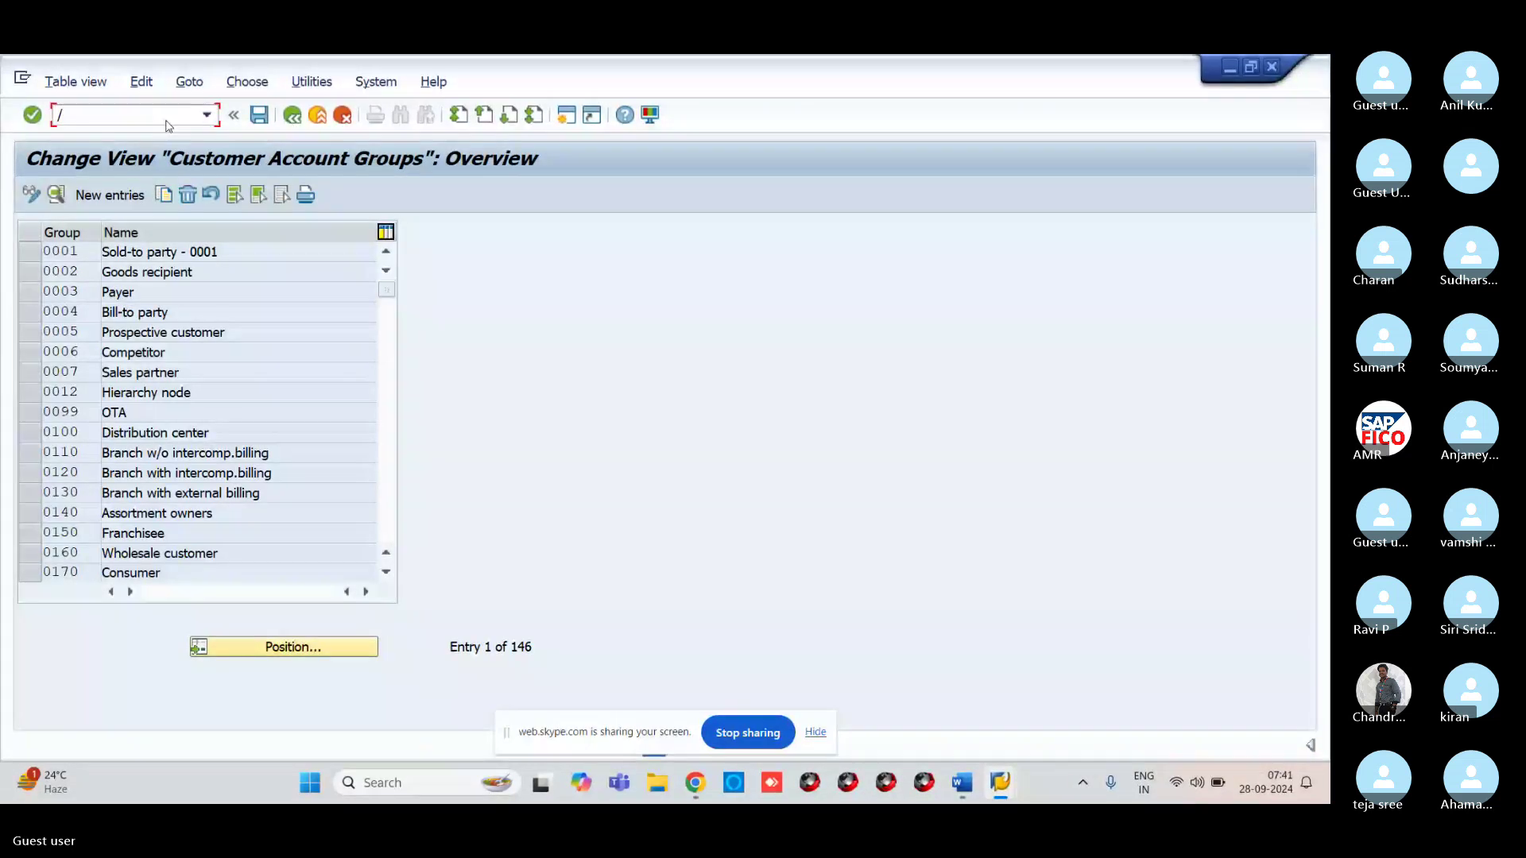
Open Range Maintenance: Customer with transaction /NXDN
{"action": "type", "text": "/NSDN1"}
{"action": "key", "text": "BackSpace"}
{"action": "key", "text": "BackSpace"}
{"action": "key", "text": "BackSpace"}
{"action": "key", "text": "BackSpace"}
{"action": "type", "text": "XDN"}
{"action": "key", "text": "Return"}
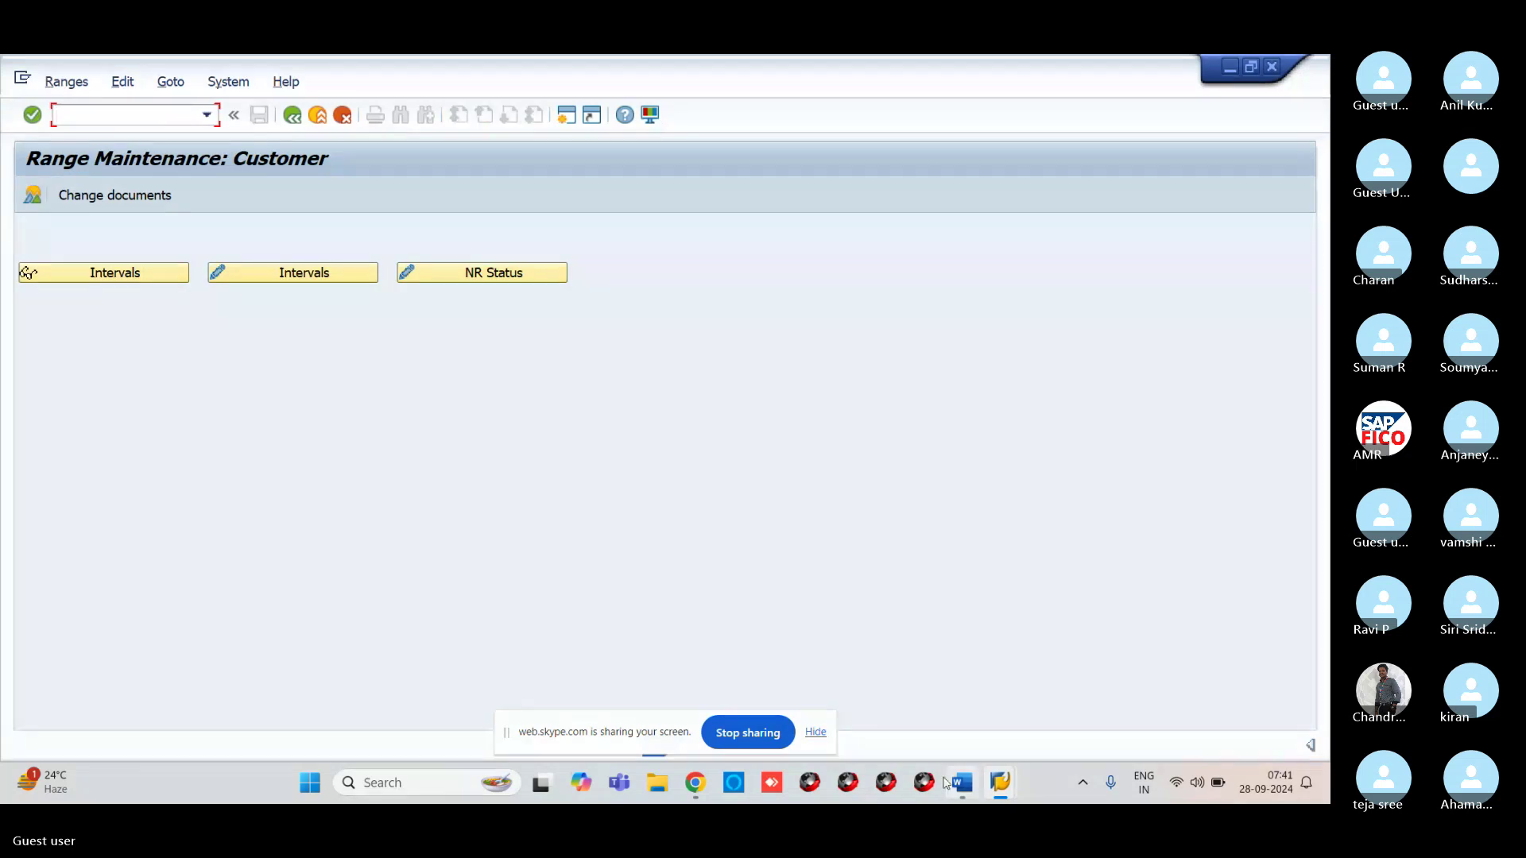
Enlarge the AR CONFIGURATION image from the Skype meeting chat
{"action": "mouse_move", "coordinate": [998, 791]}
{"action": "mouse_move", "coordinate": [698, 751]}
{"action": "left_click", "coordinate": [628, 704]}
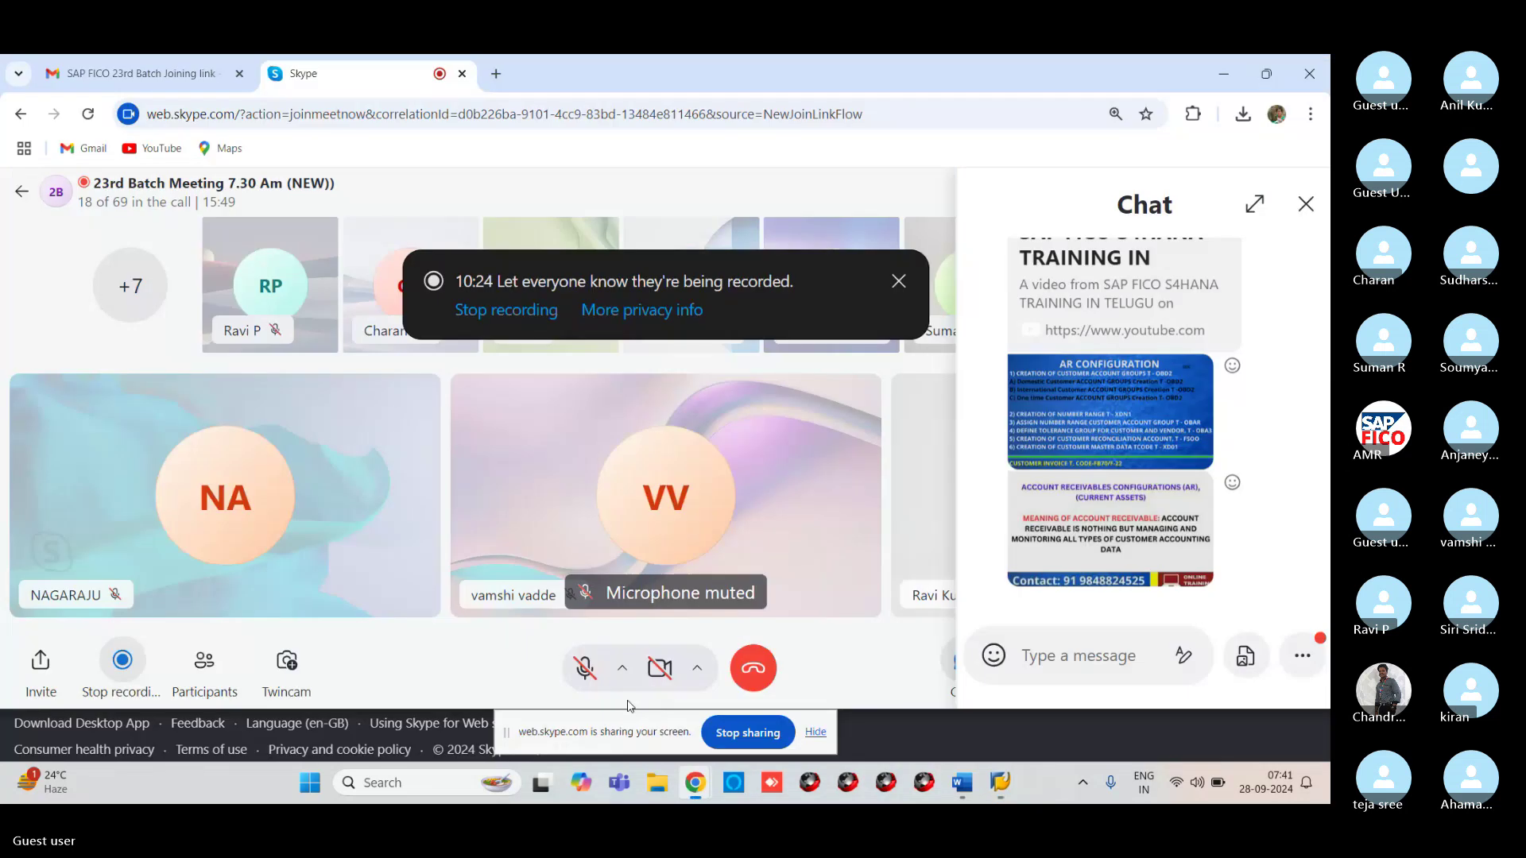
{"action": "left_click", "coordinate": [1113, 426]}
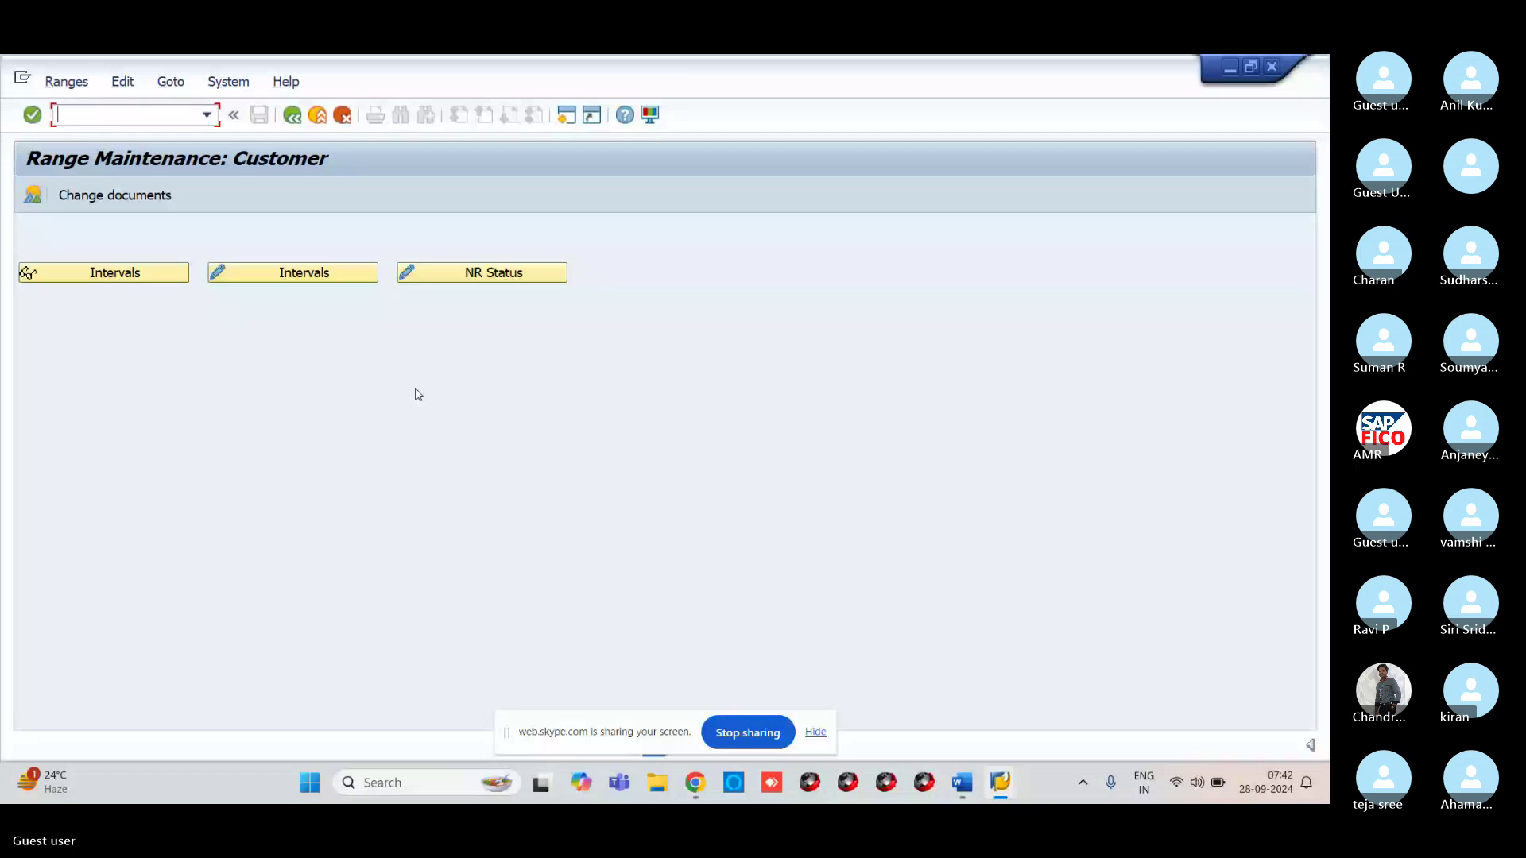
Open the customer number range intervals and mark intervals 01, 02 and 03
{"action": "left_click", "coordinate": [340, 280]}
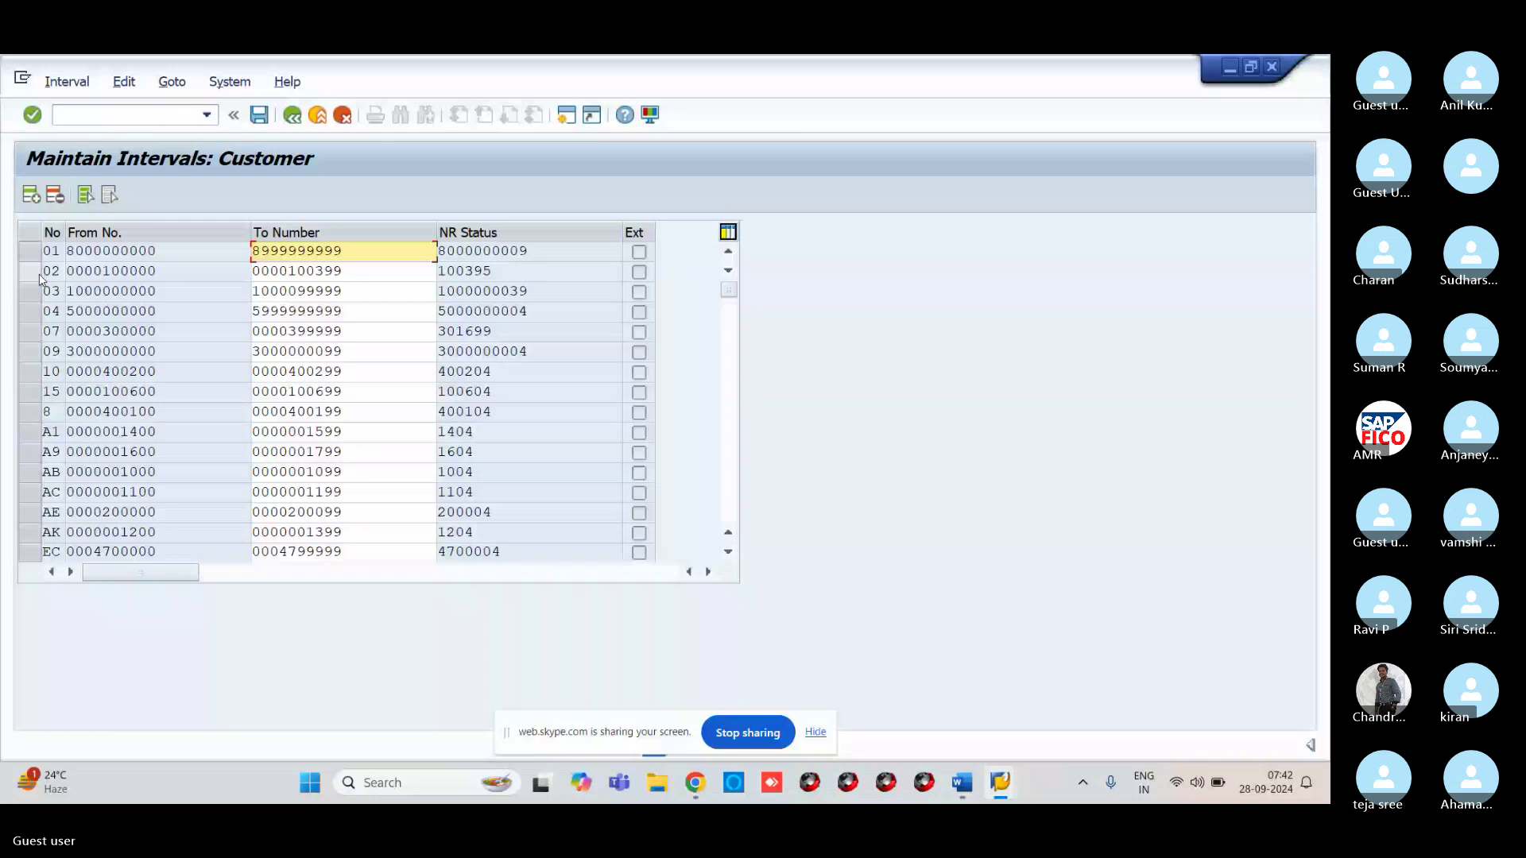
{"action": "left_click", "coordinate": [31, 253]}
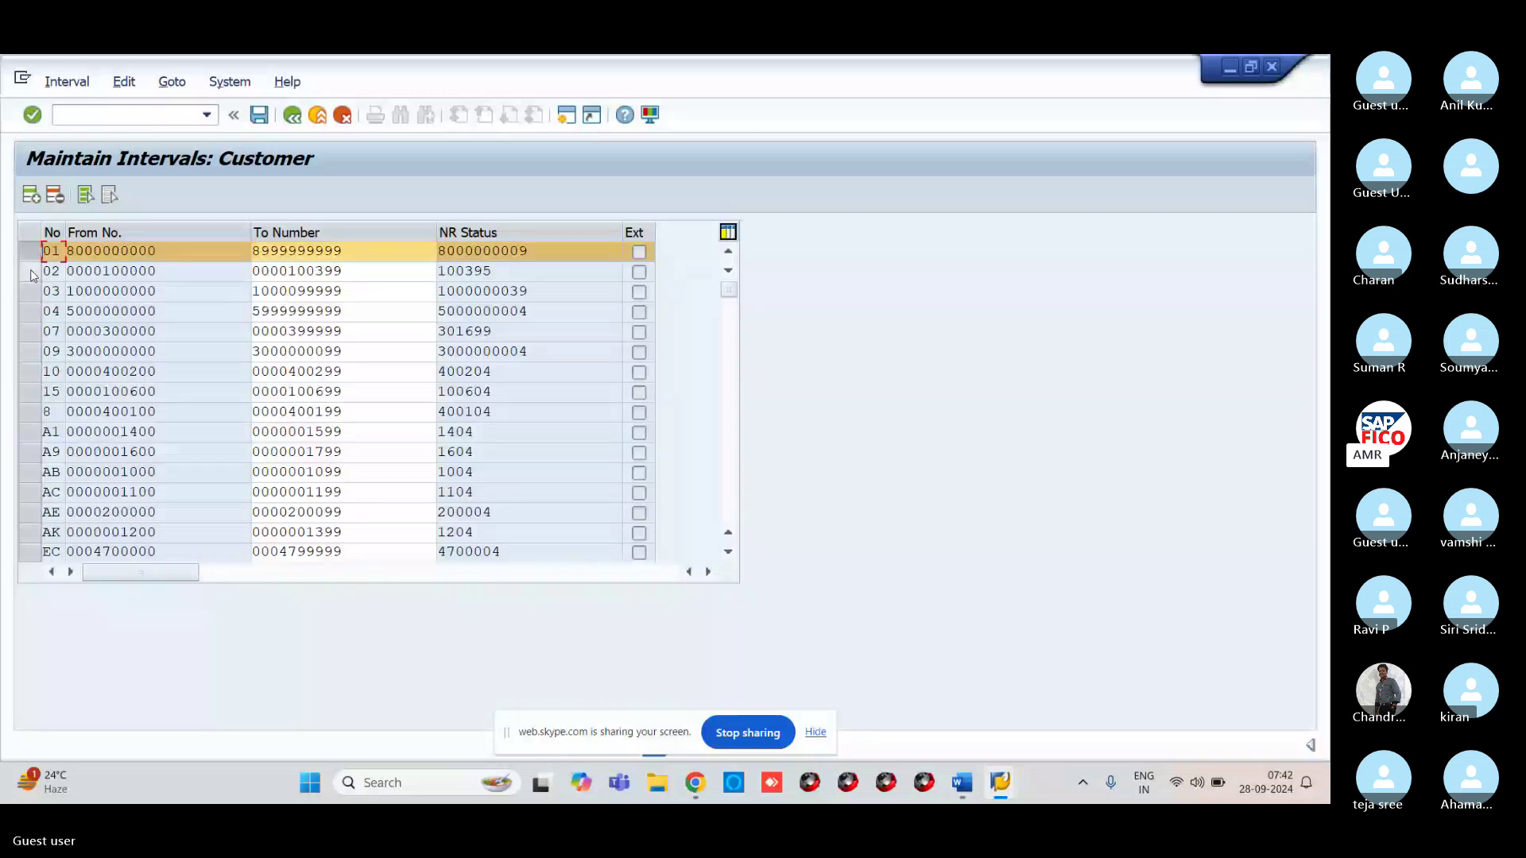
{"action": "left_click", "coordinate": [32, 273]}
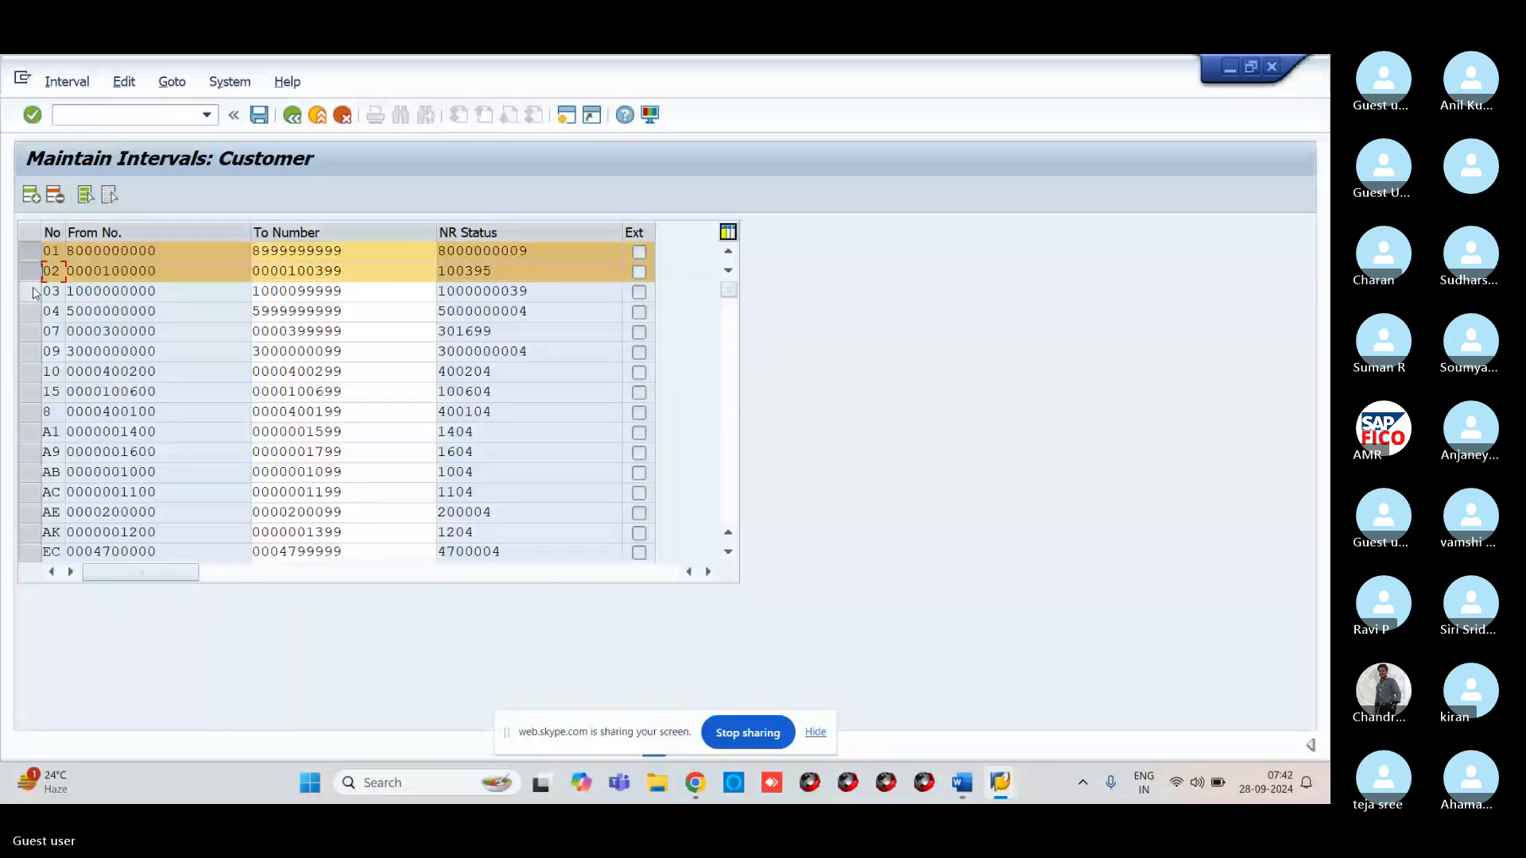
{"action": "left_click", "coordinate": [32, 292]}
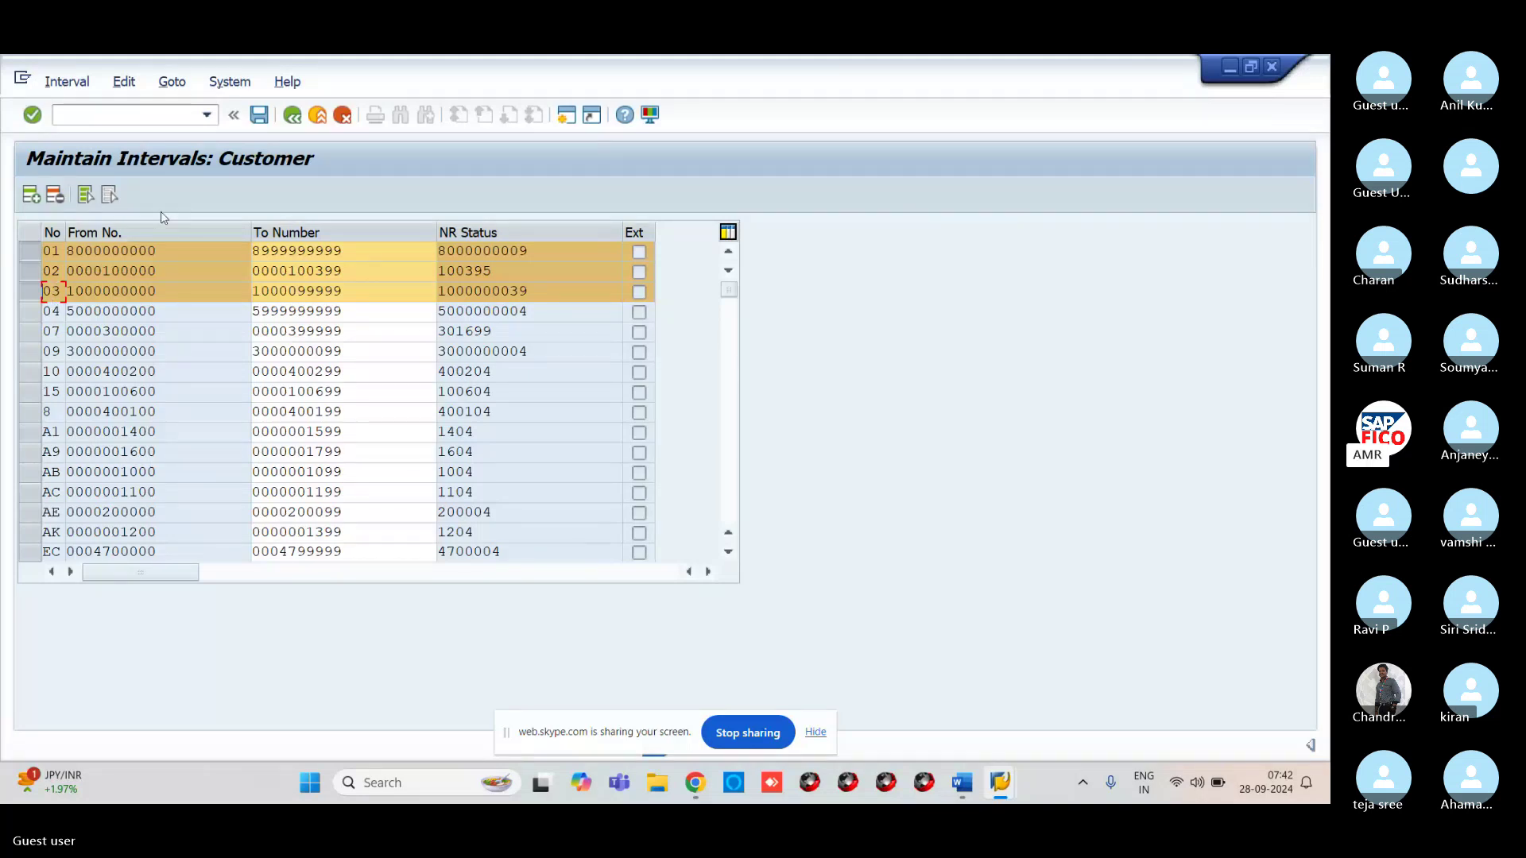
{"action": "left_click", "coordinate": [170, 116]}
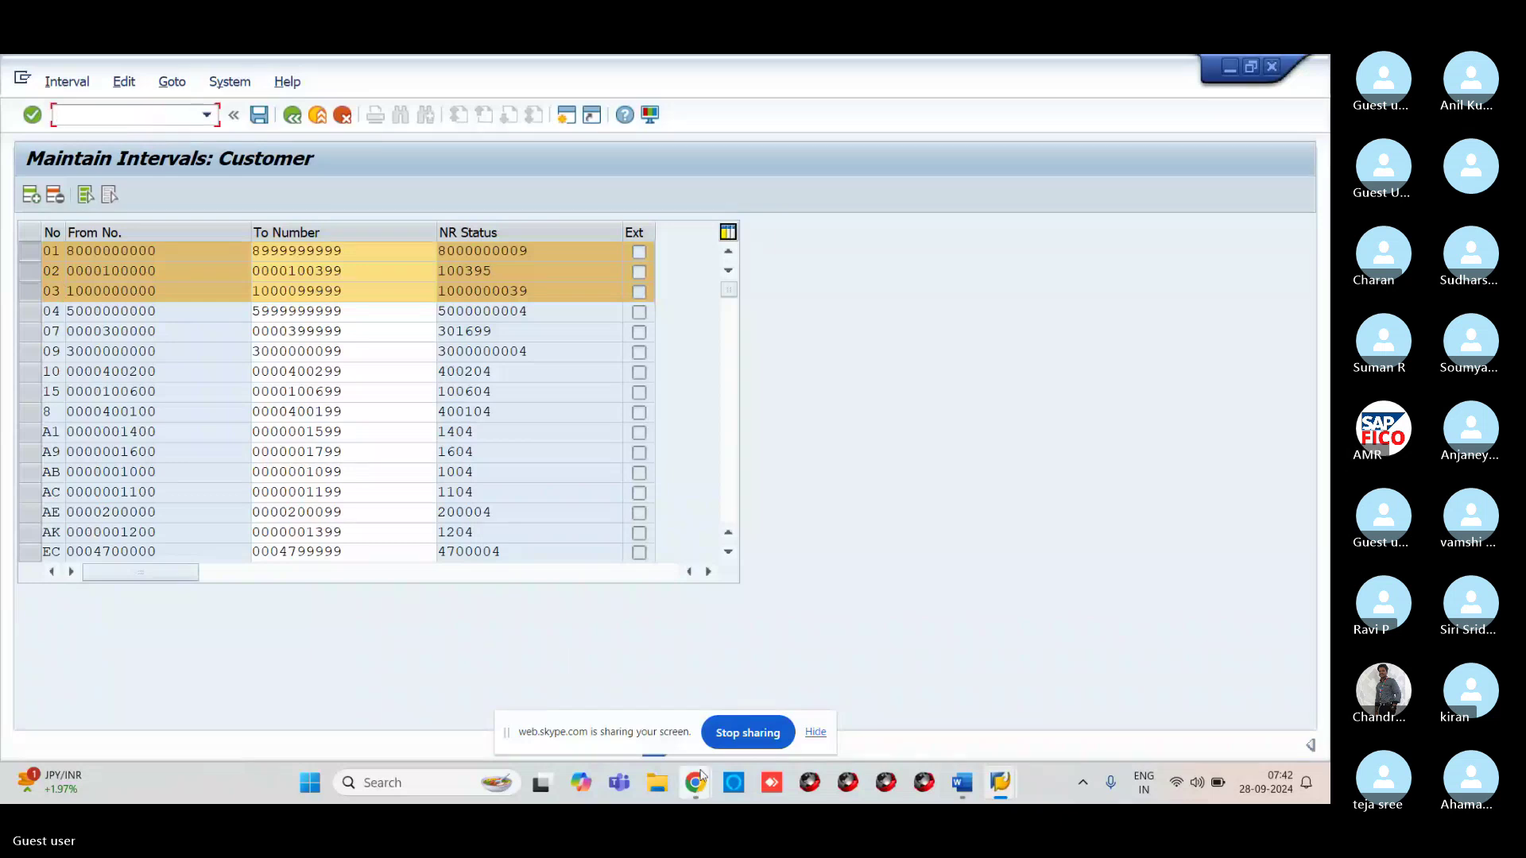
{"action": "mouse_move", "coordinate": [699, 775]}
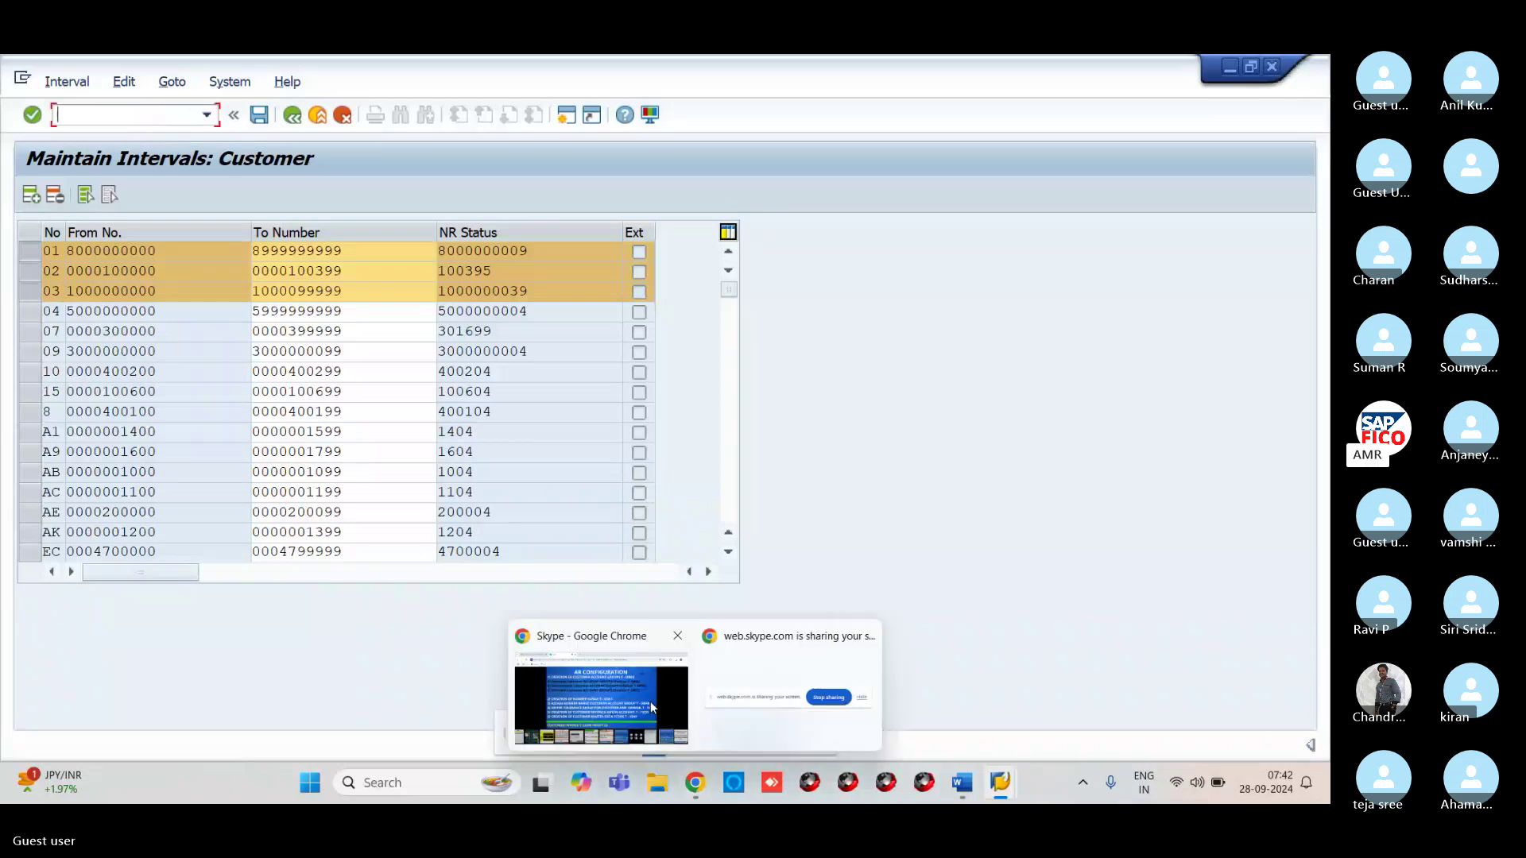
{"action": "left_click", "coordinate": [650, 701]}
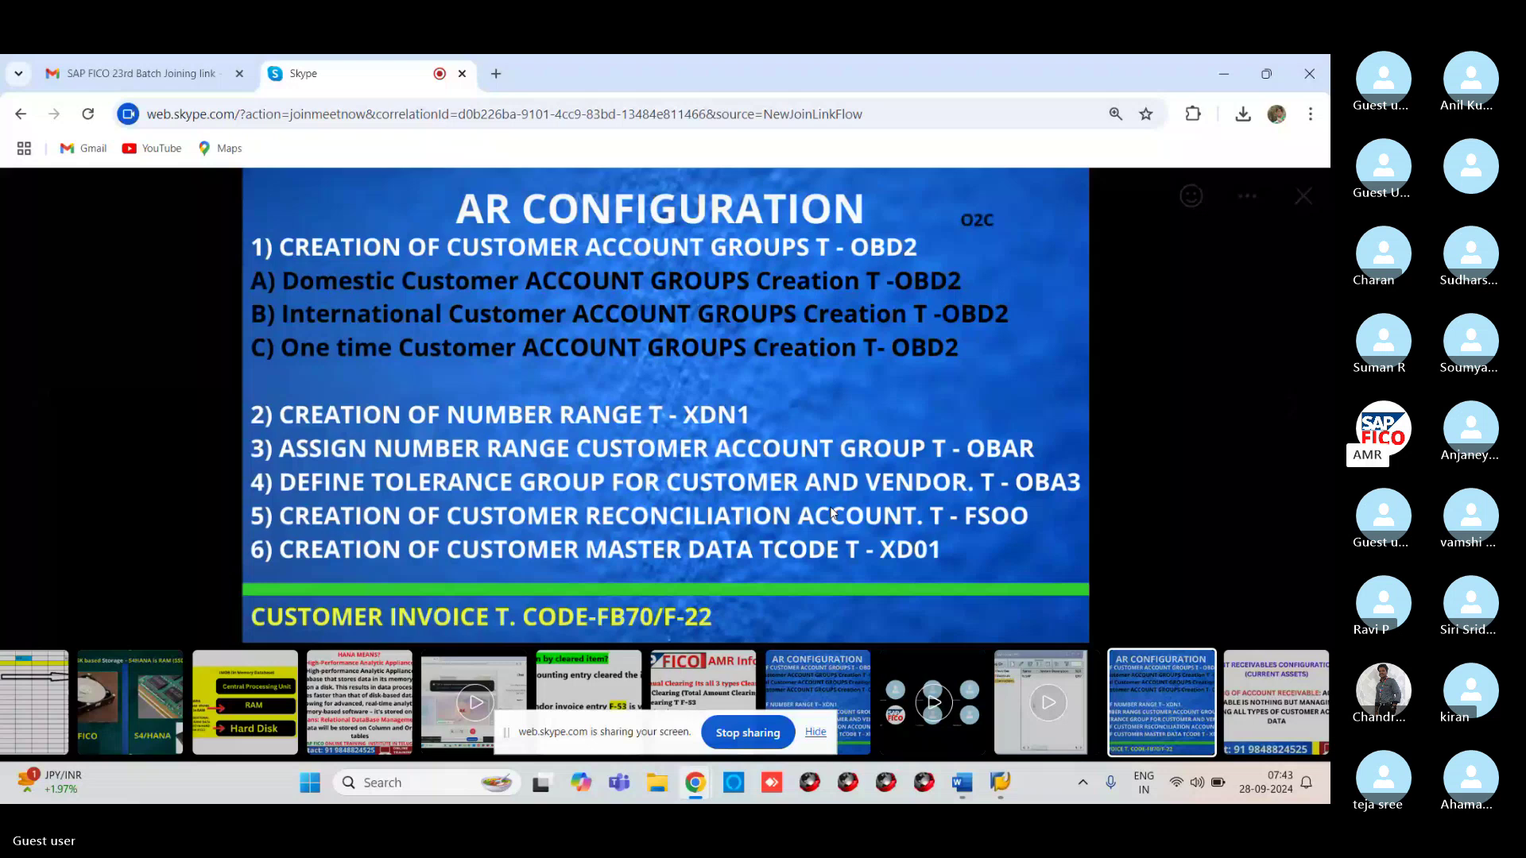
{"action": "key", "text": "alt+Tab"}
{"action": "type", "text": "/N"}
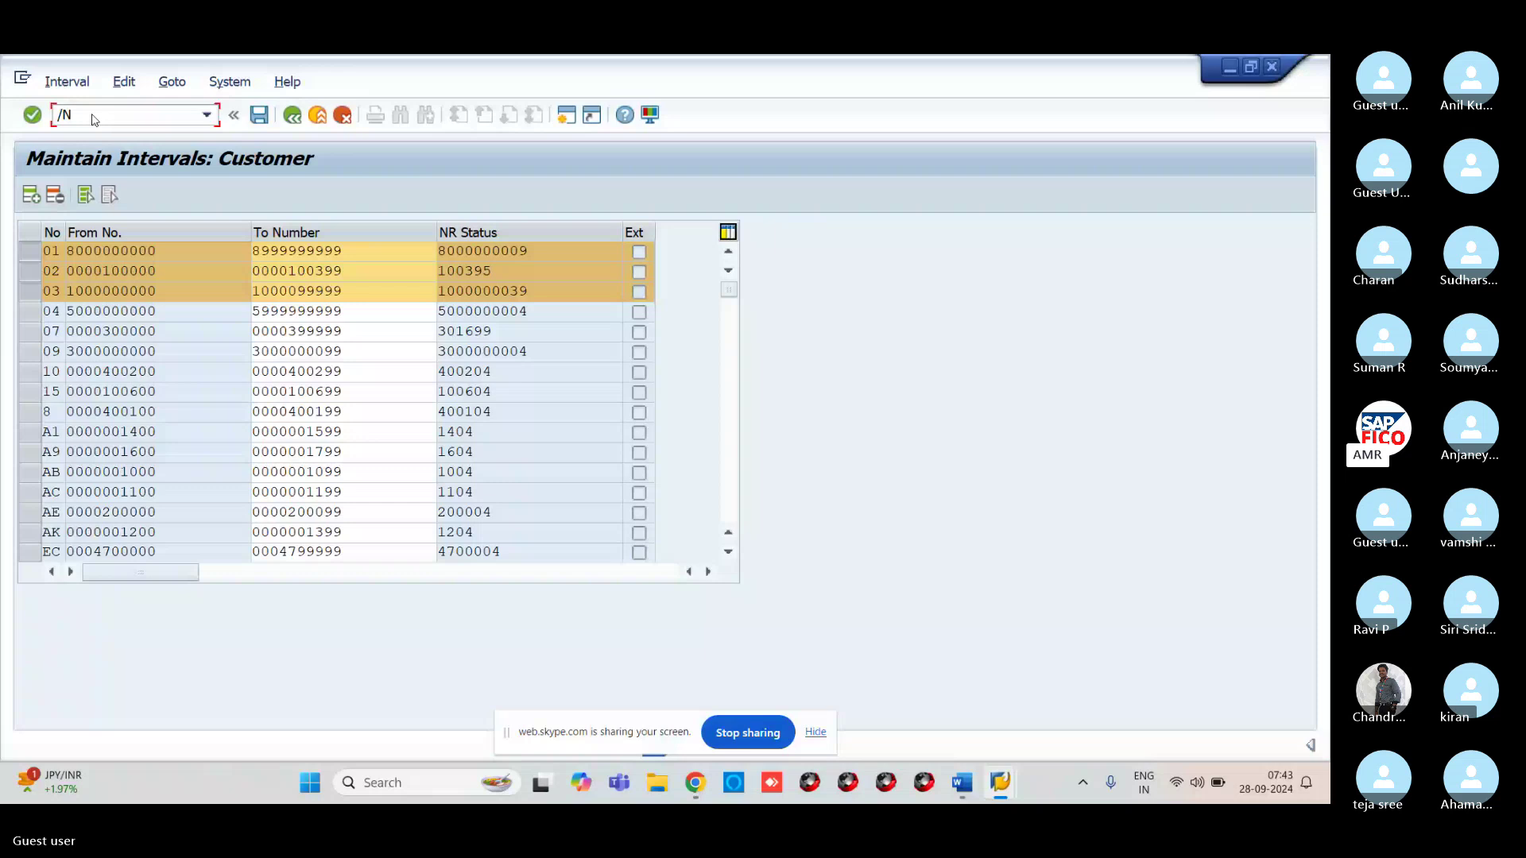
{"action": "type", "text": "OBAR"}
Open the OBAR account group number range assignments and position the table at VRDC
{"action": "key", "text": "Return"}
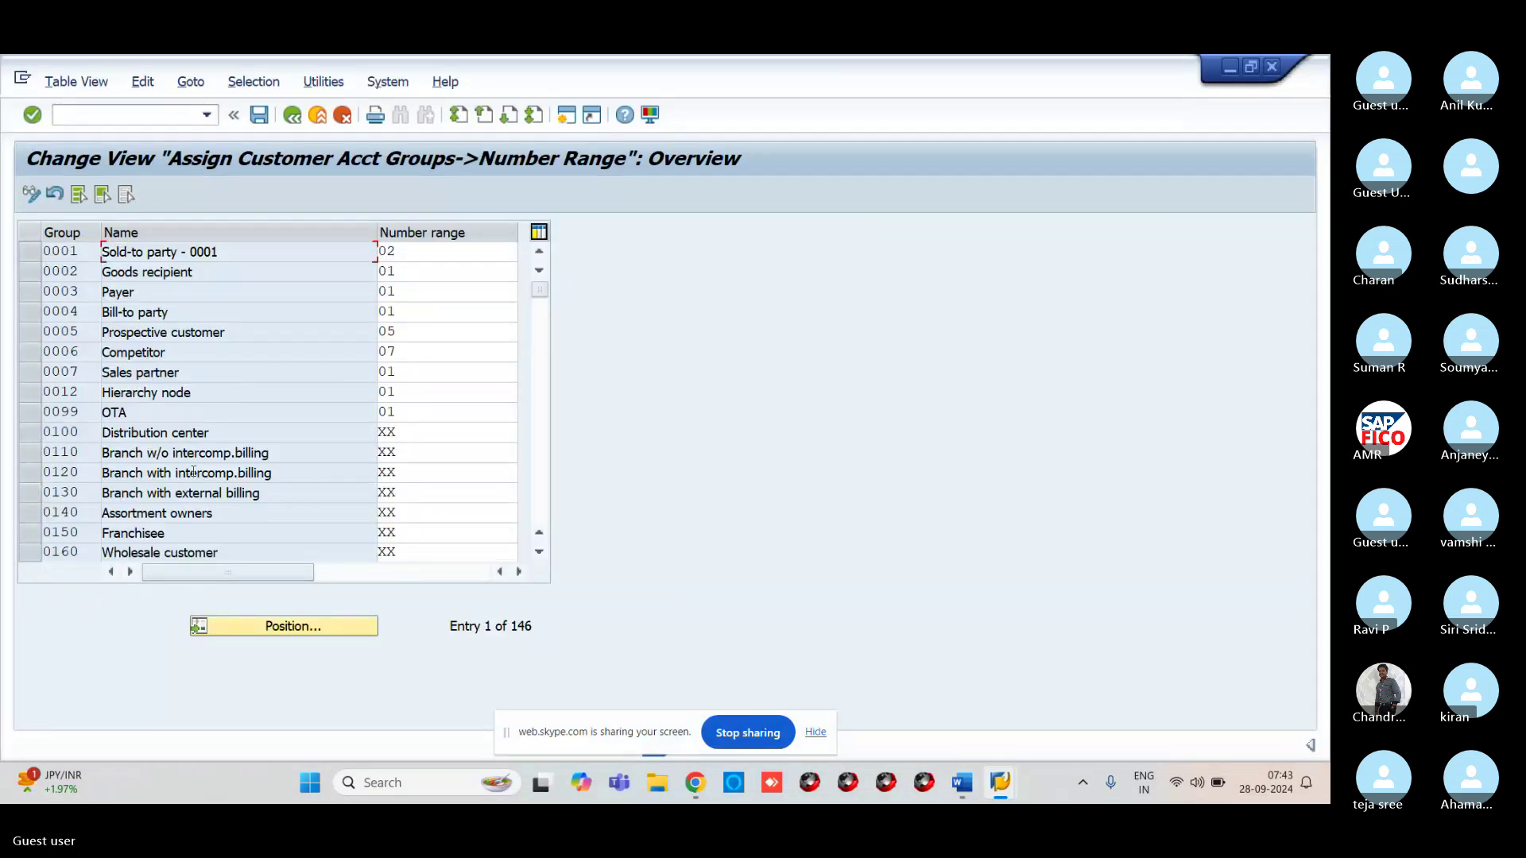
{"action": "left_click", "coordinate": [307, 628]}
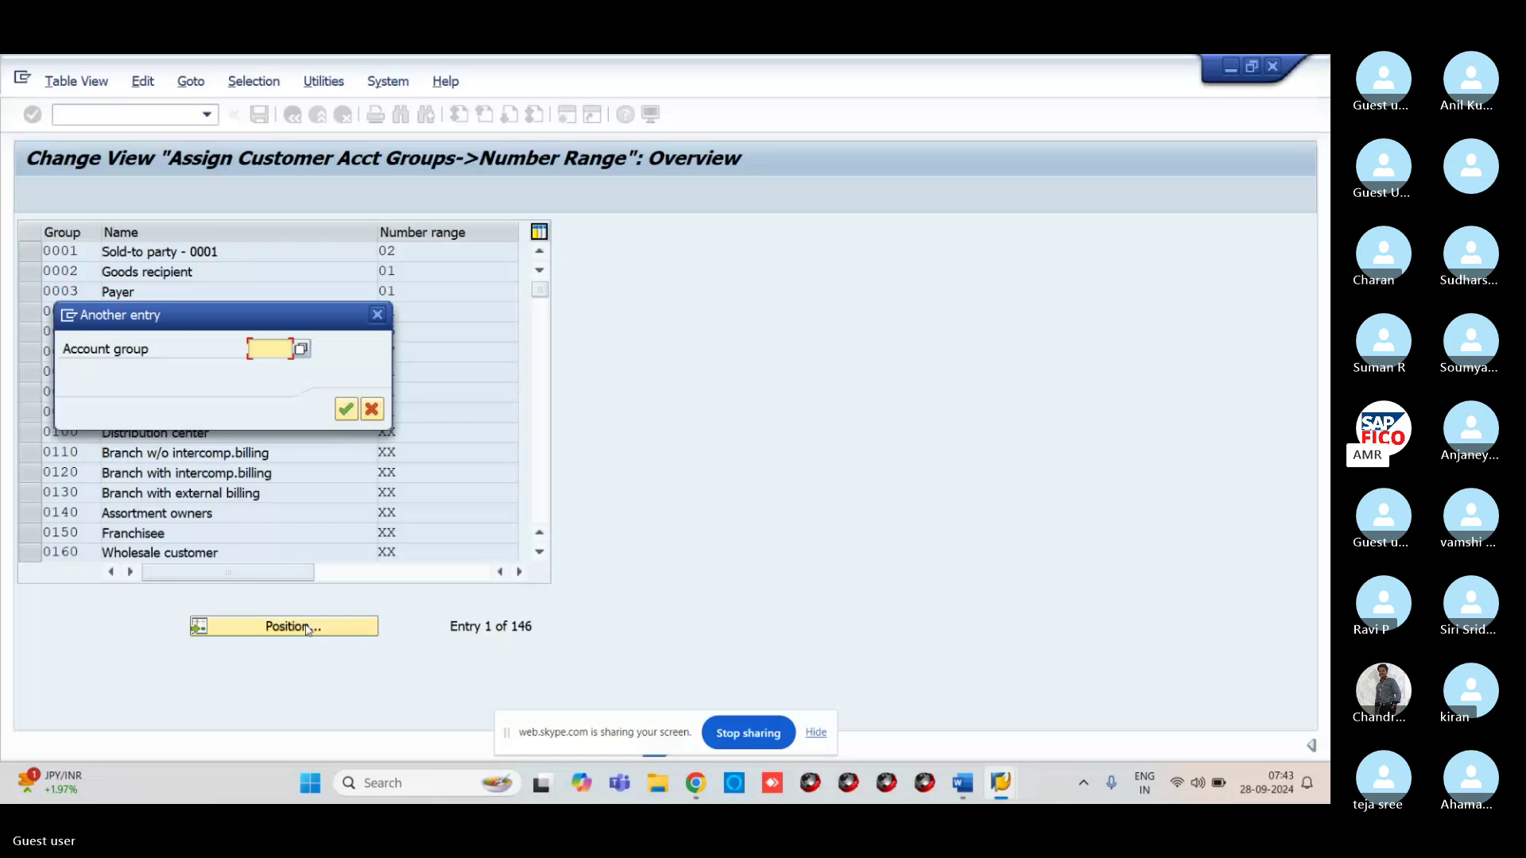
{"action": "type", "text": "VR"}
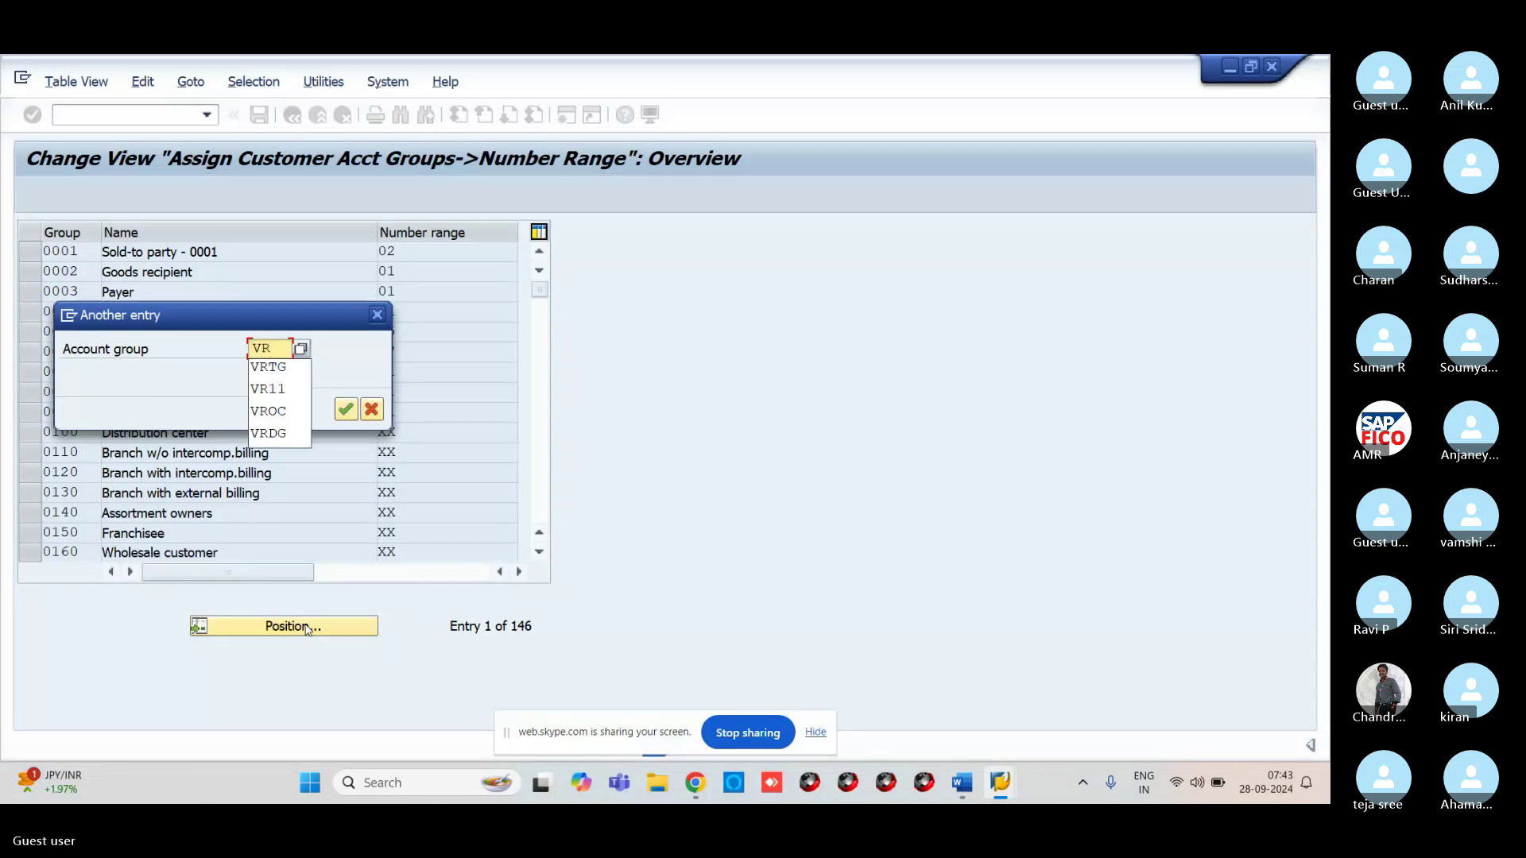
{"action": "type", "text": "DC"}
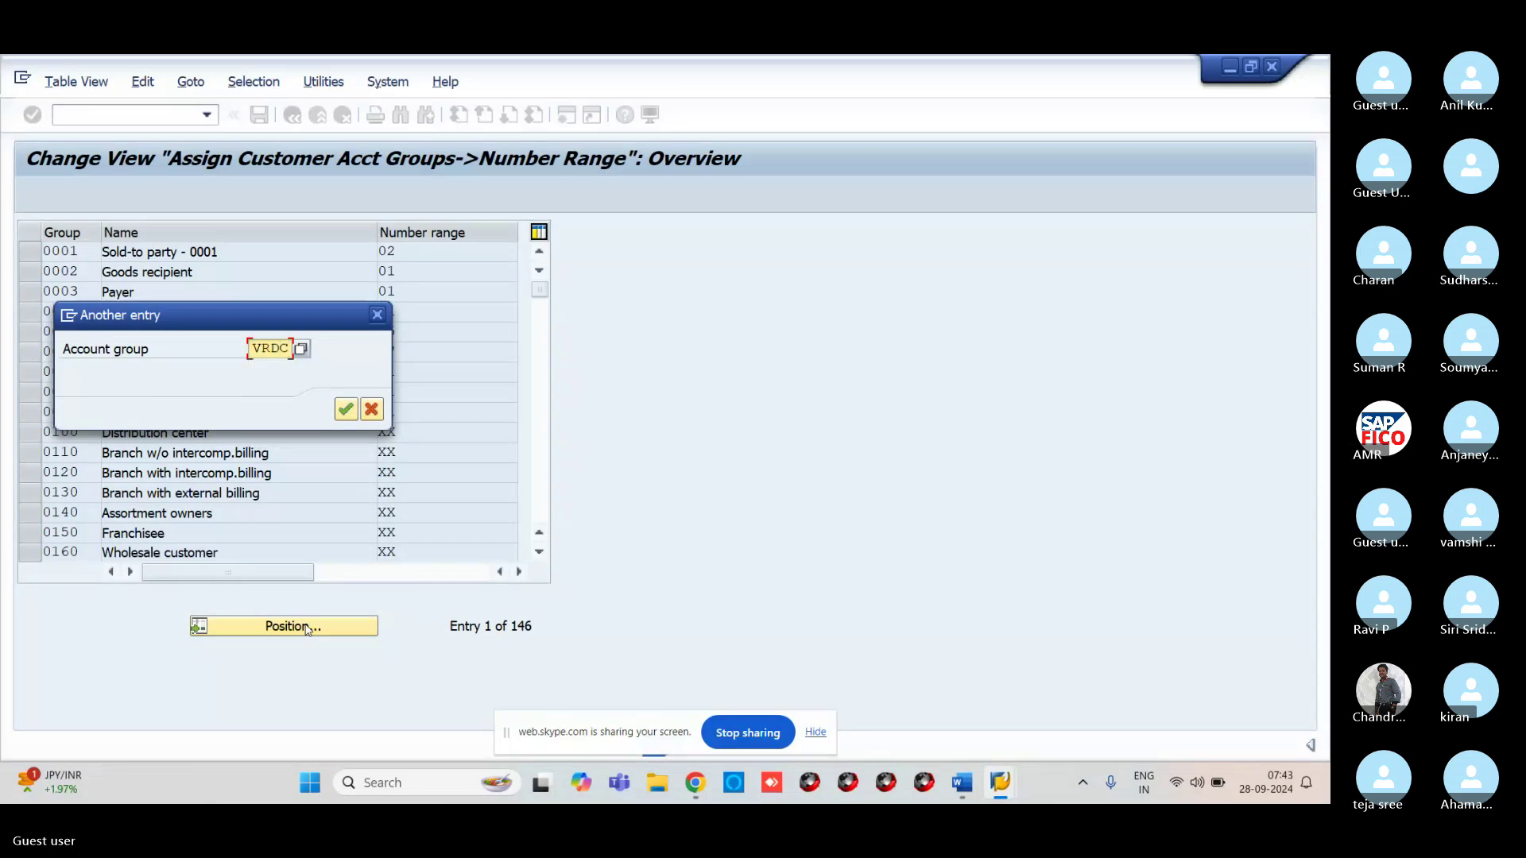
{"action": "key", "text": "Return"}
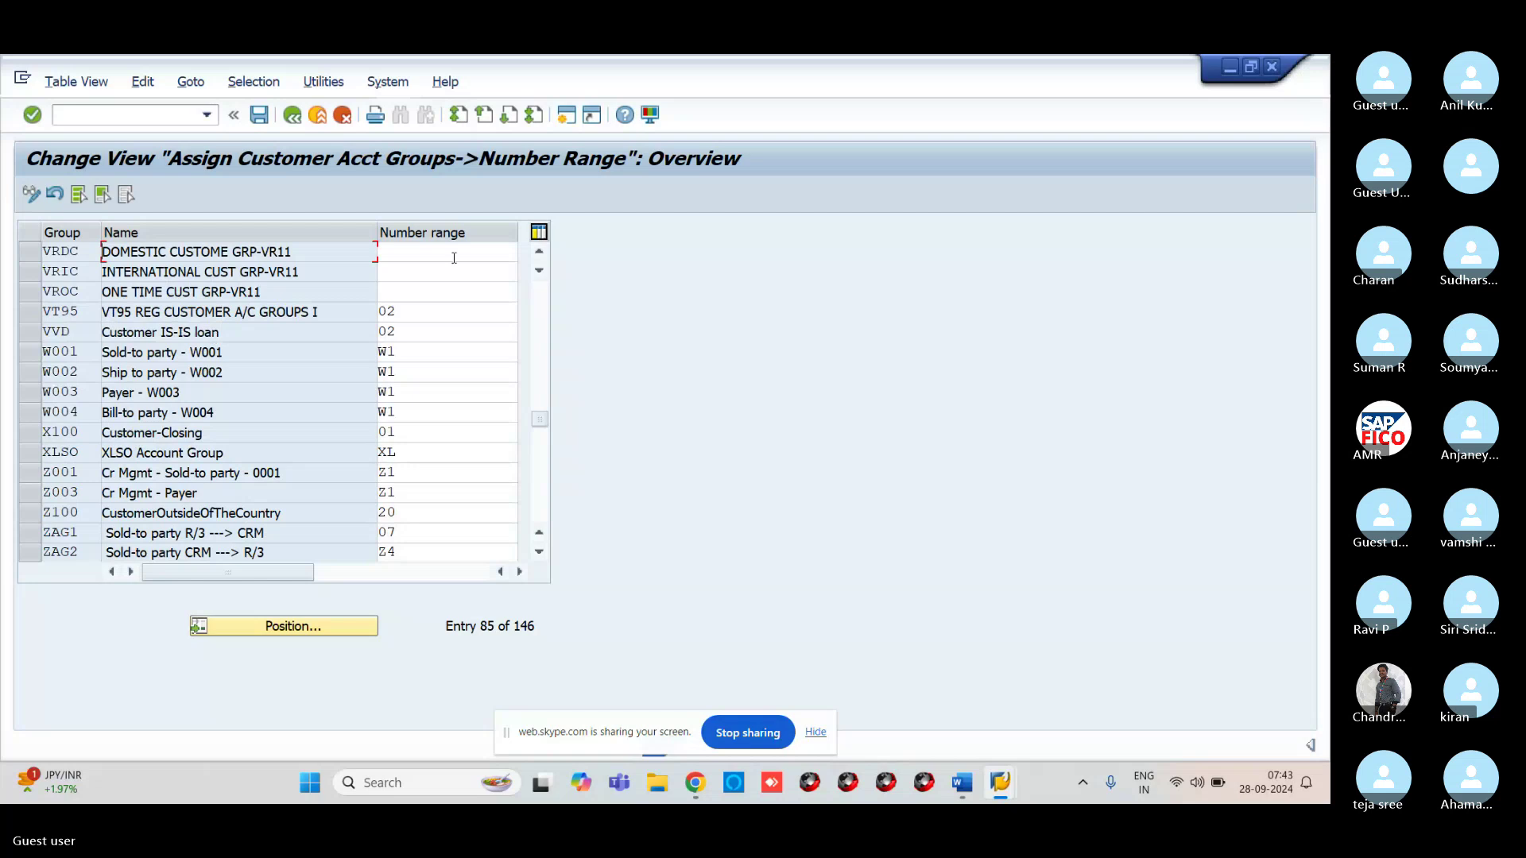
Assign number ranges 01, 02, 03 to VRDC, VRIC, VROC and save to the customizing request
{"action": "left_click", "coordinate": [454, 254]}
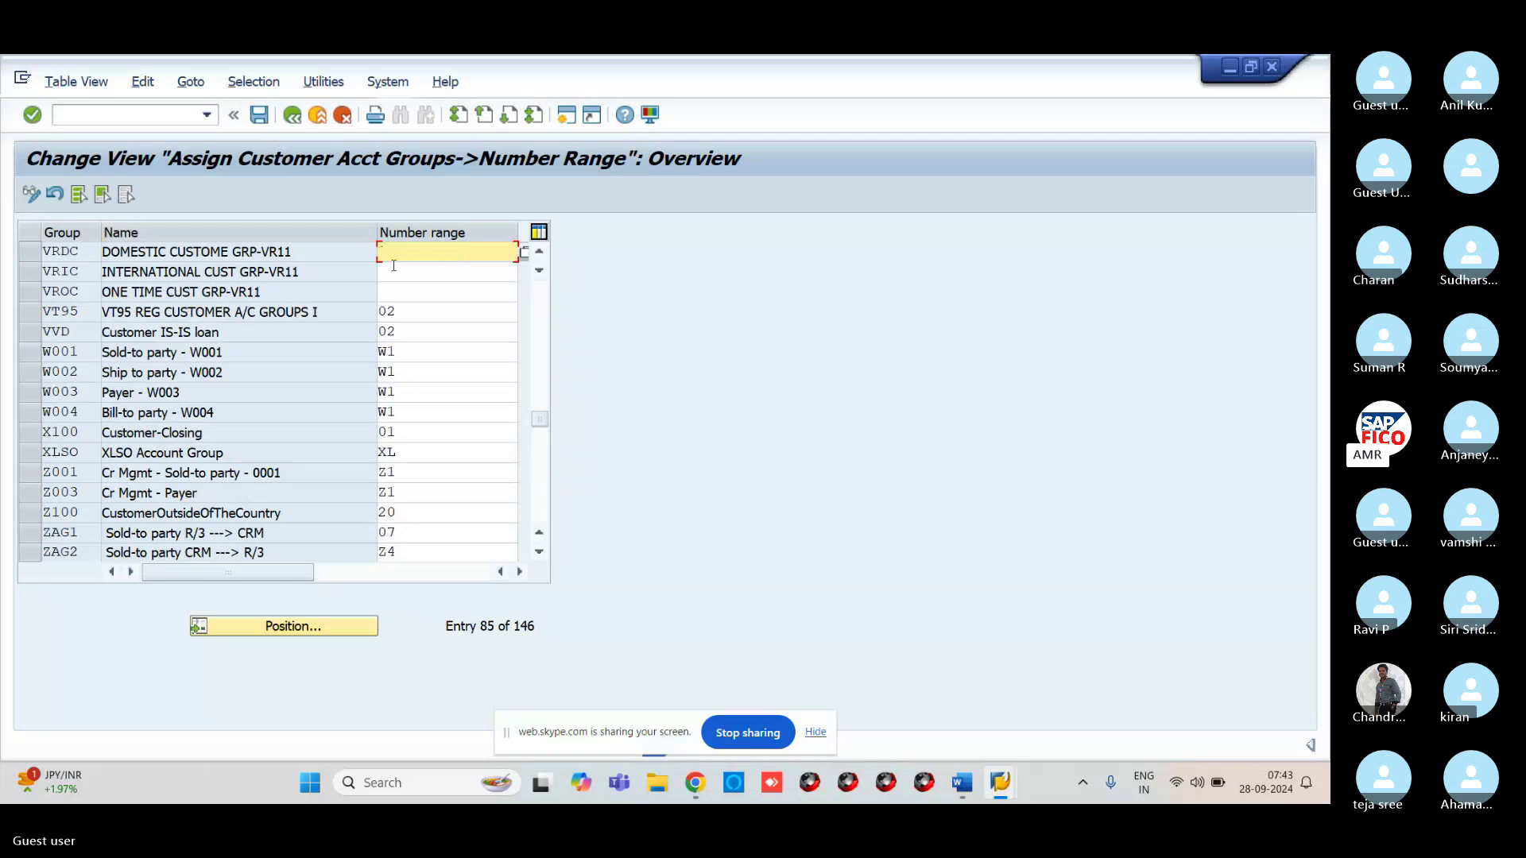
{"action": "type", "text": "01"}
{"action": "left_click", "coordinate": [450, 274]}
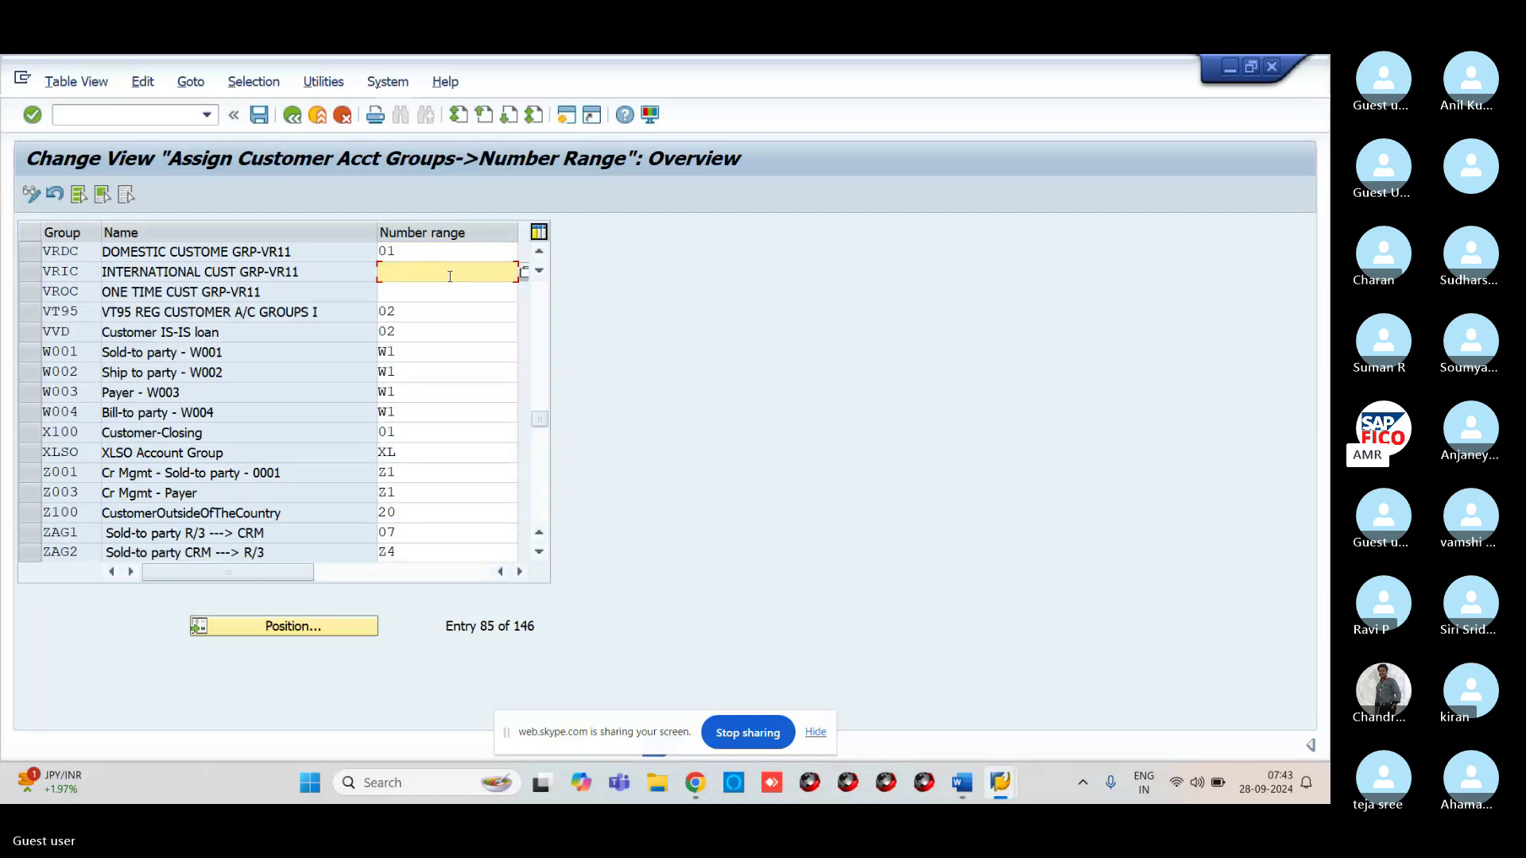
{"action": "type", "text": "02"}
{"action": "left_click", "coordinate": [448, 293]}
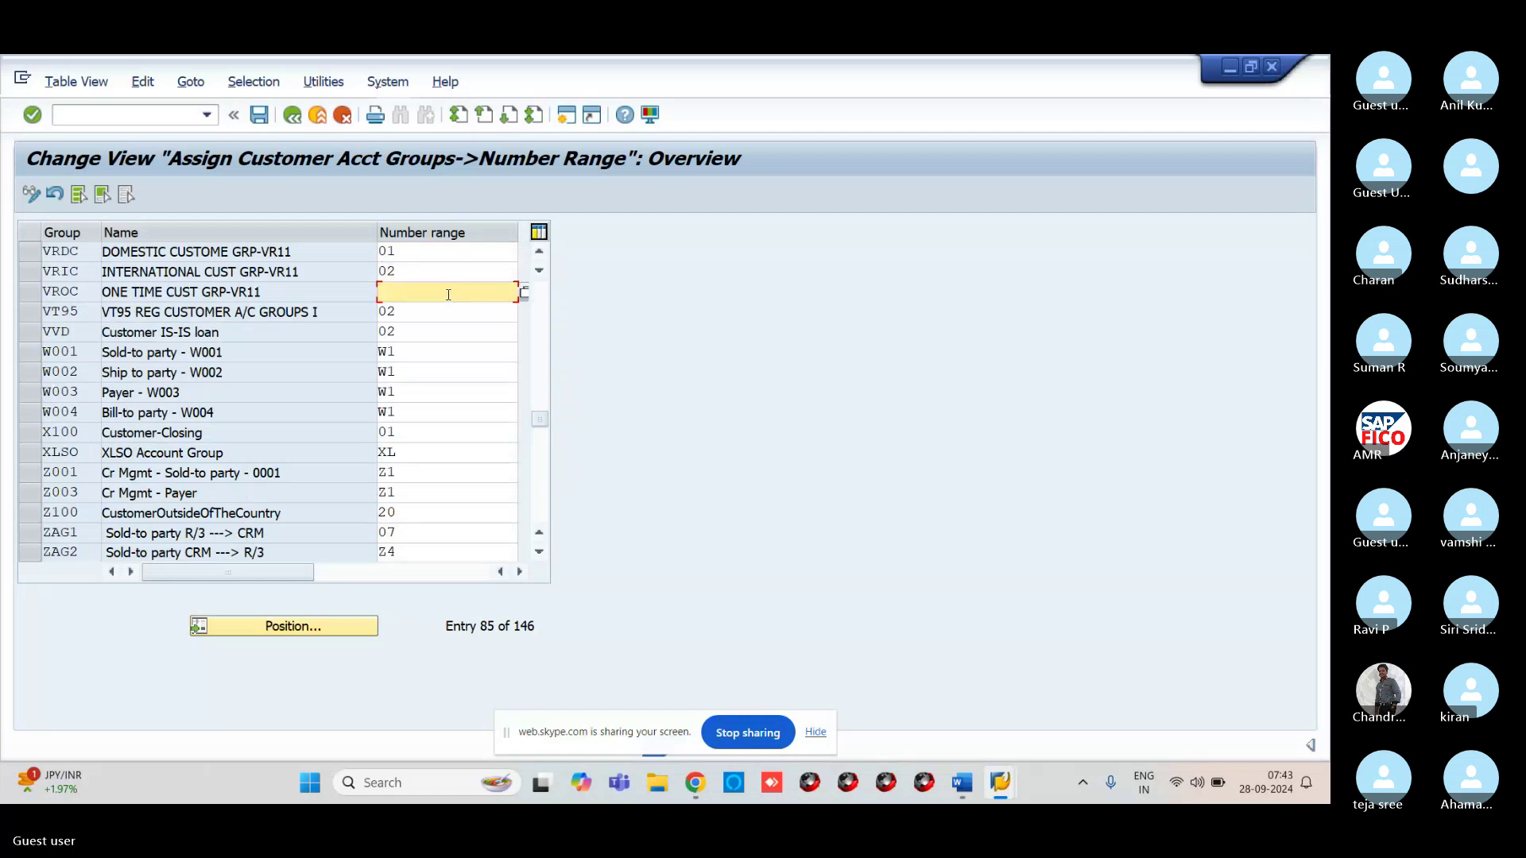
{"action": "type", "text": "03"}
{"action": "left_click", "coordinate": [259, 116]}
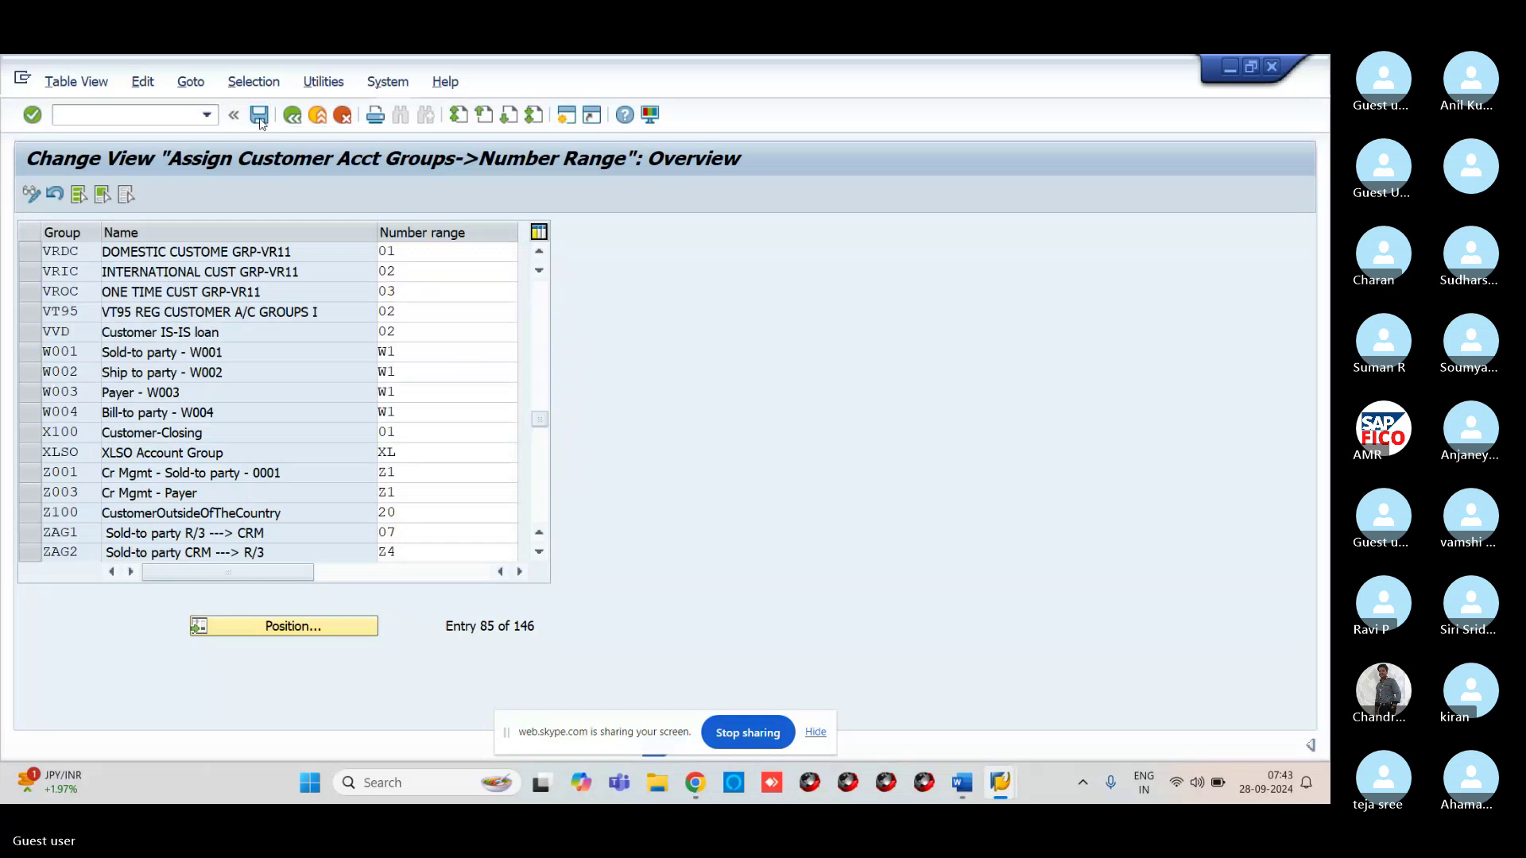
{"action": "left_click", "coordinate": [411, 408]}
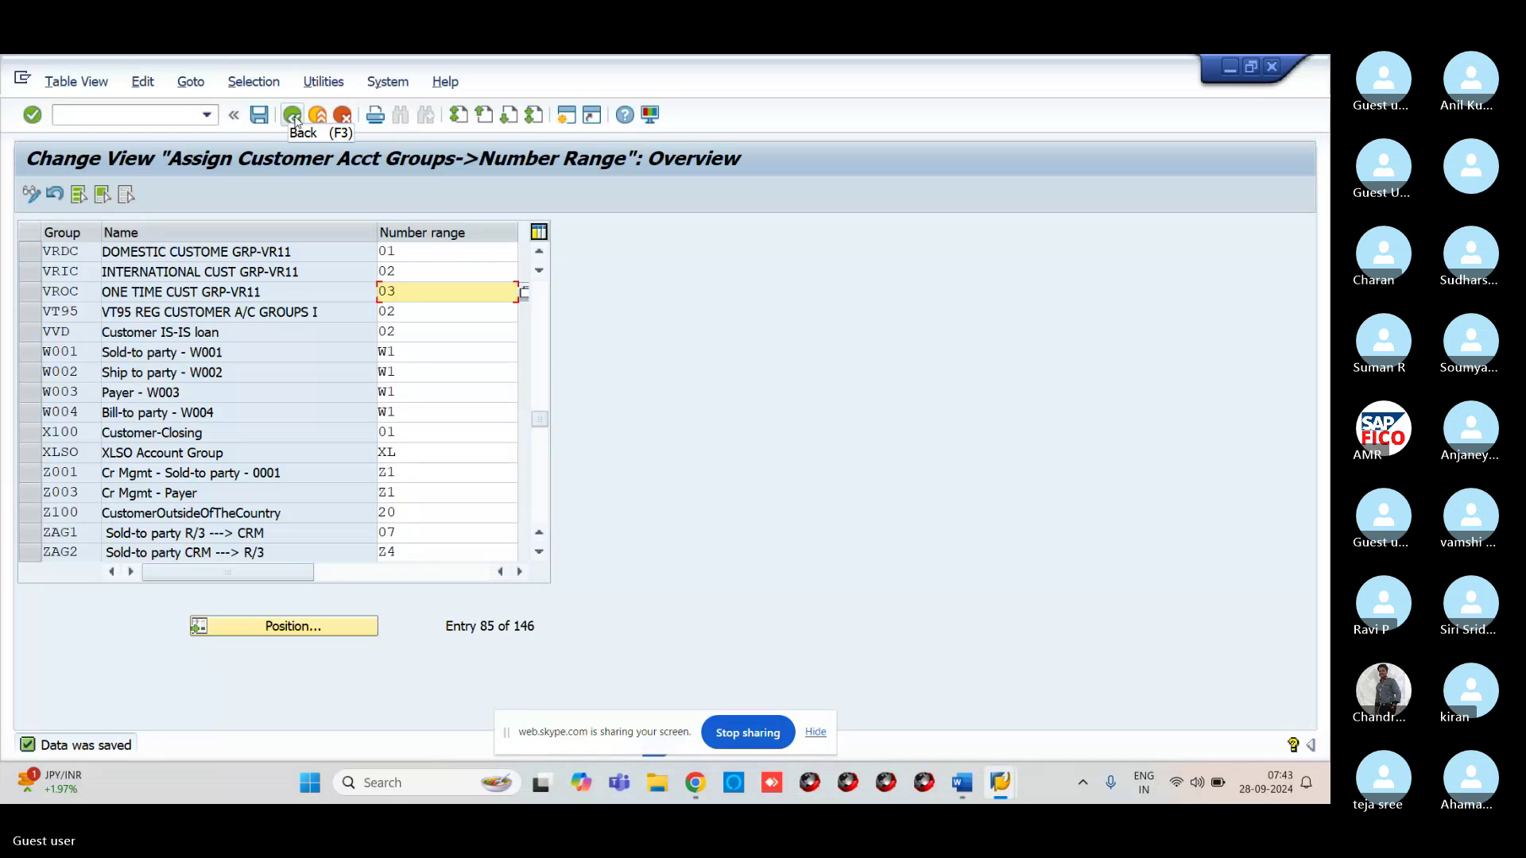
Return to SAP Easy Access and bring the Skype AR Configuration slide forward
{"action": "left_click", "coordinate": [294, 116]}
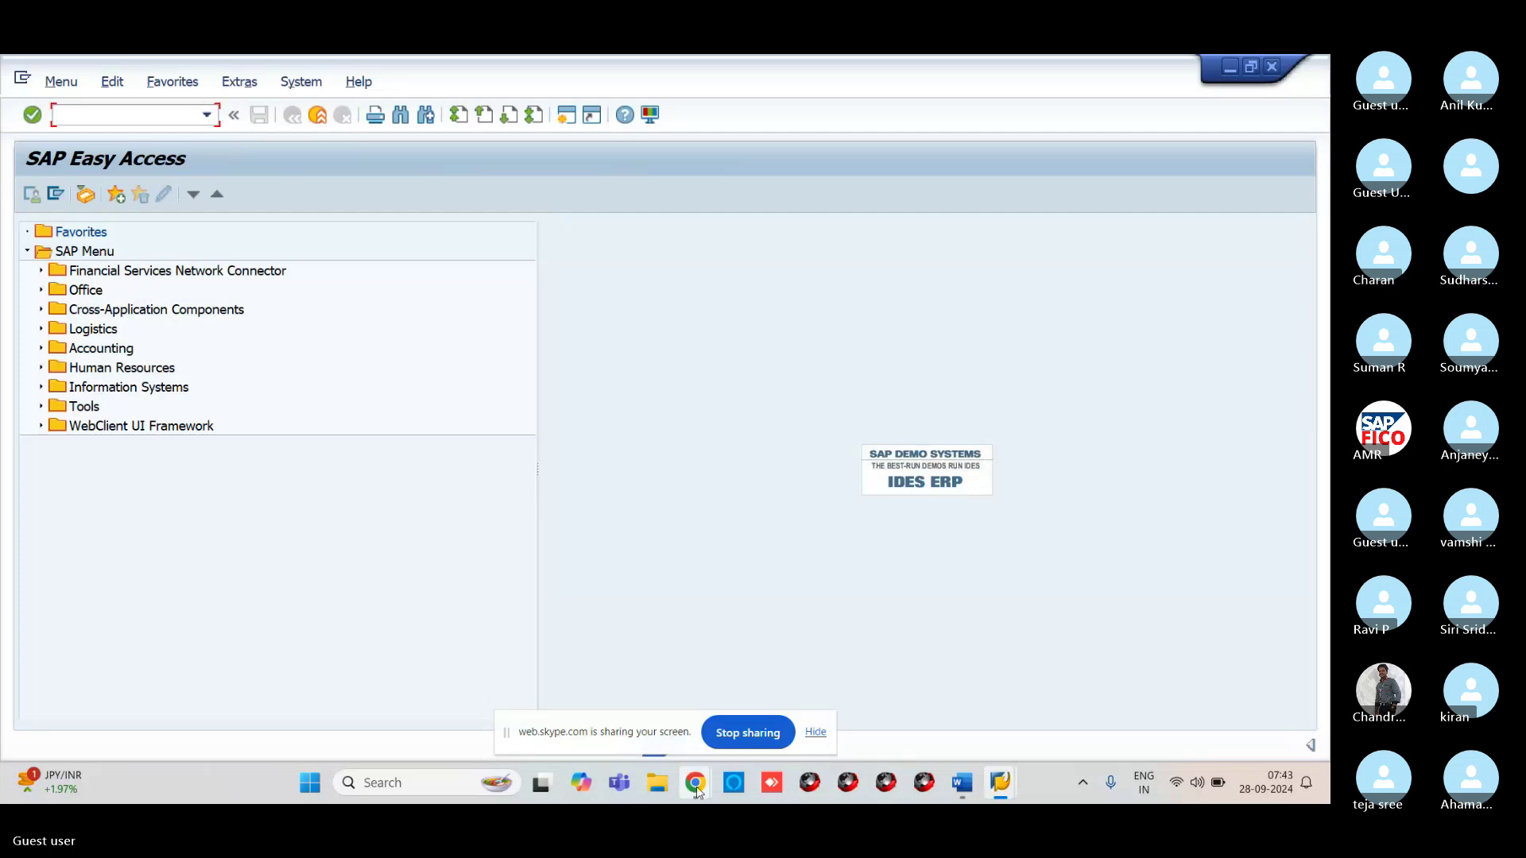
{"action": "mouse_move", "coordinate": [696, 790]}
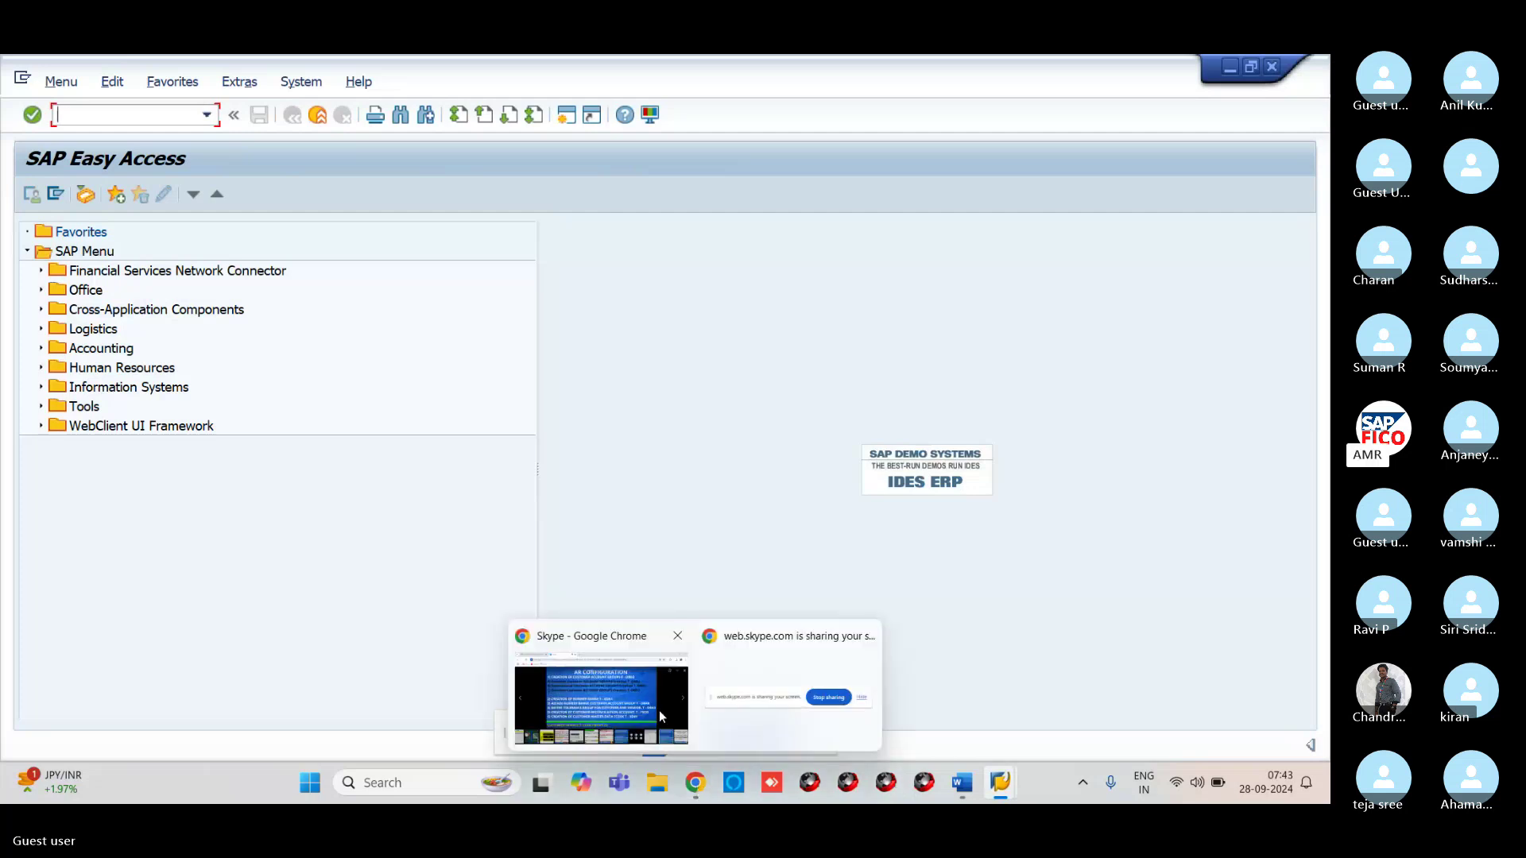
{"action": "left_click", "coordinate": [660, 715]}
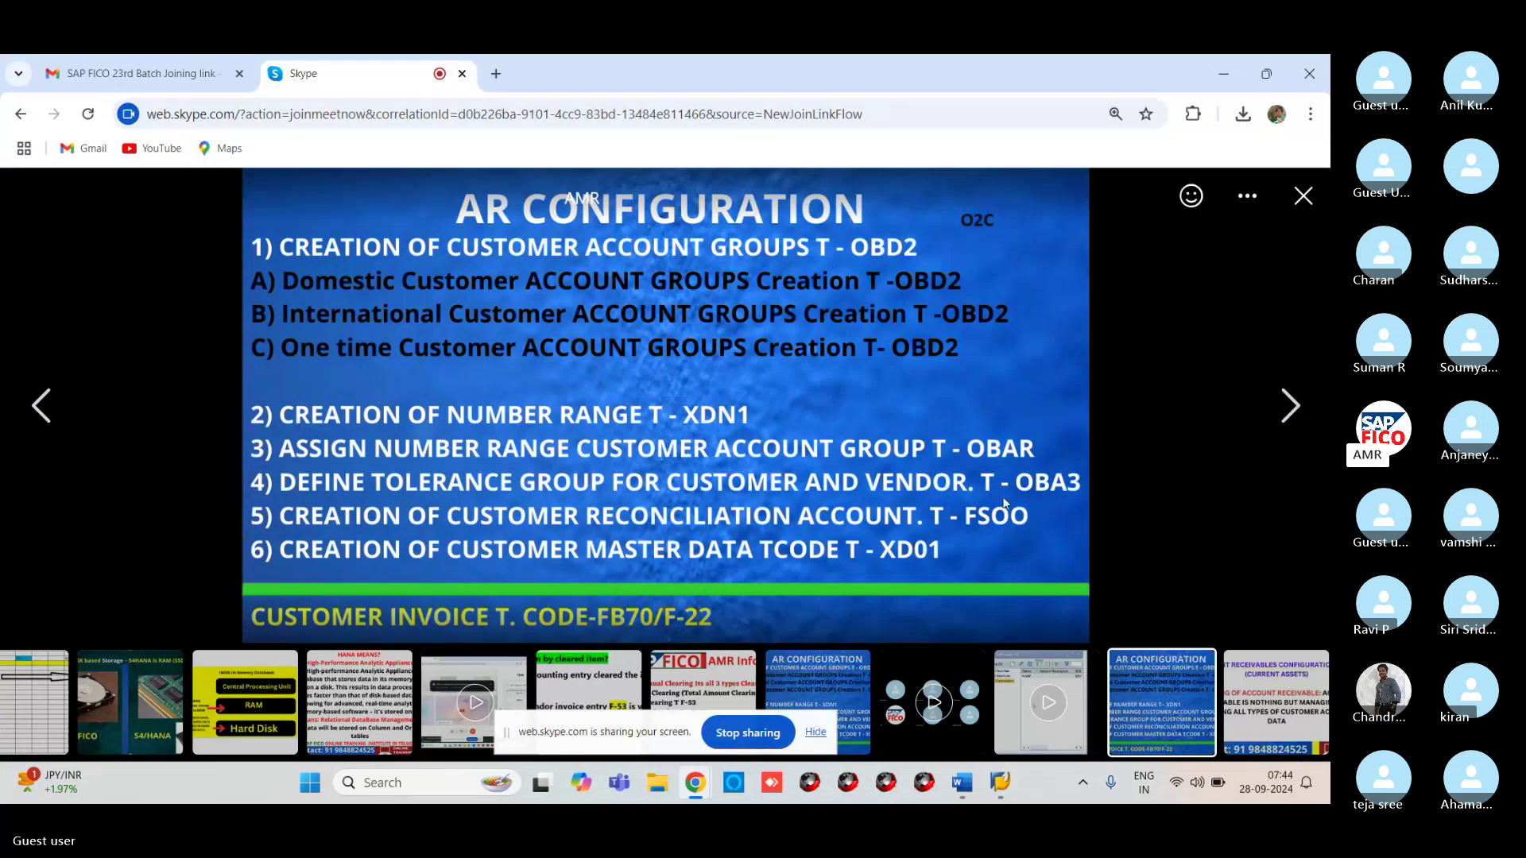
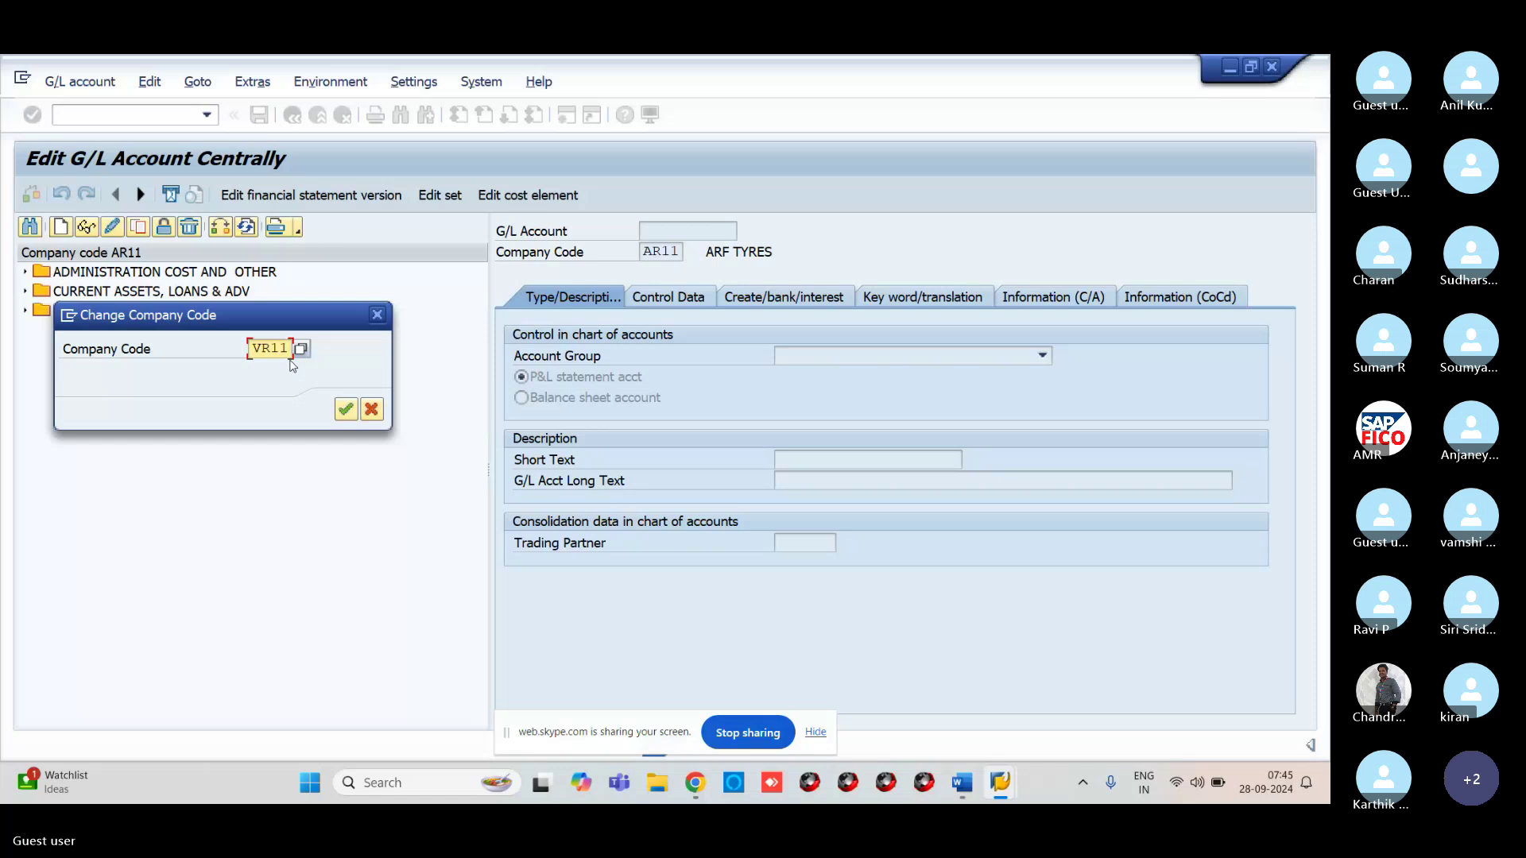
Switch to company code VR11 and select account 200104 under CURRENT ASSETS, LOANS & ADV
{"action": "key", "text": "Return"}
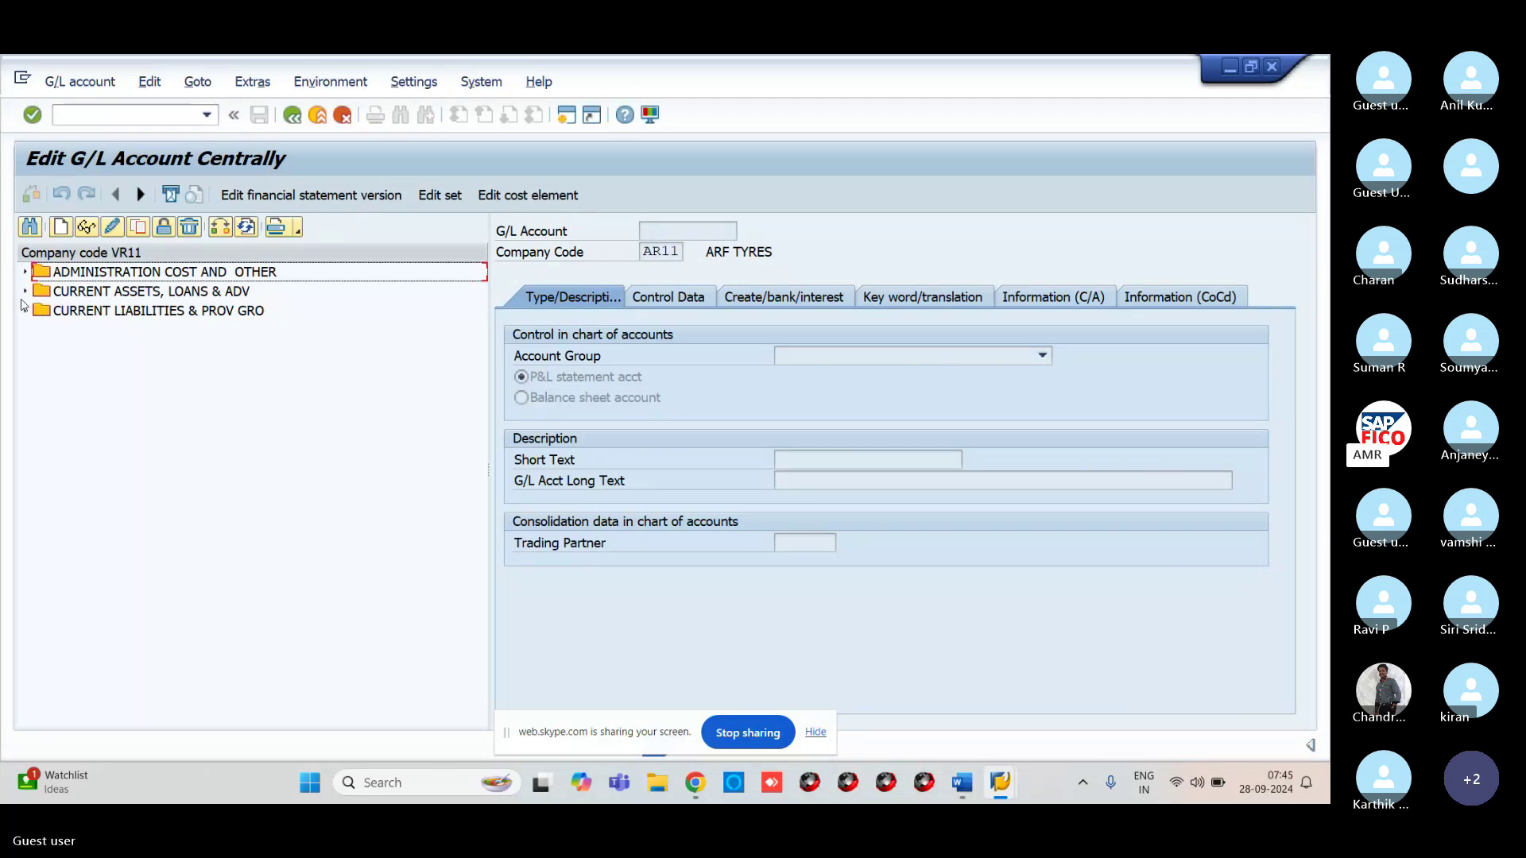
{"action": "left_click", "coordinate": [26, 292]}
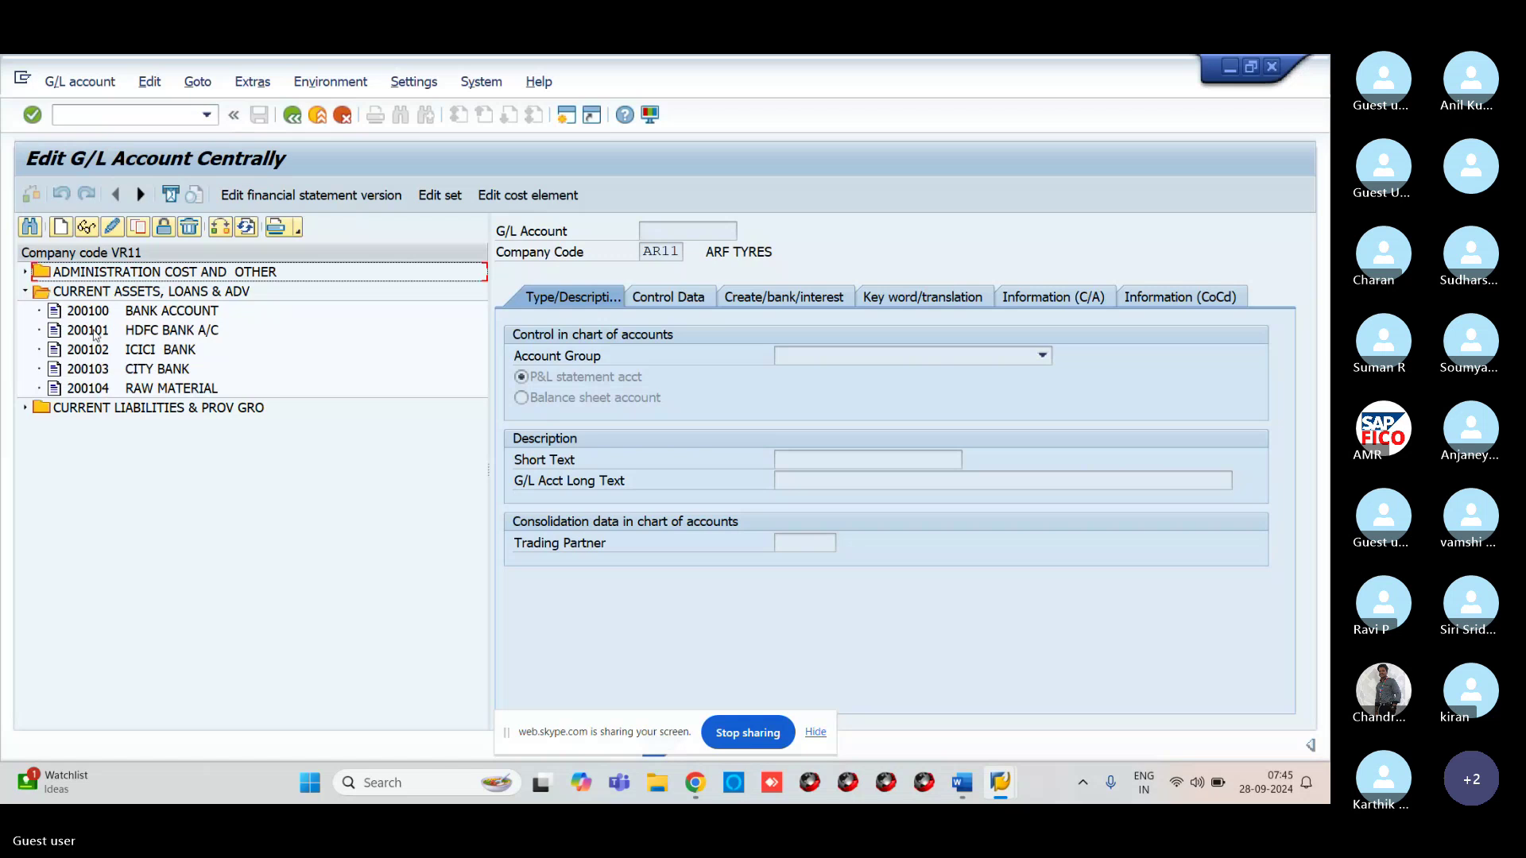
{"action": "left_click", "coordinate": [103, 394]}
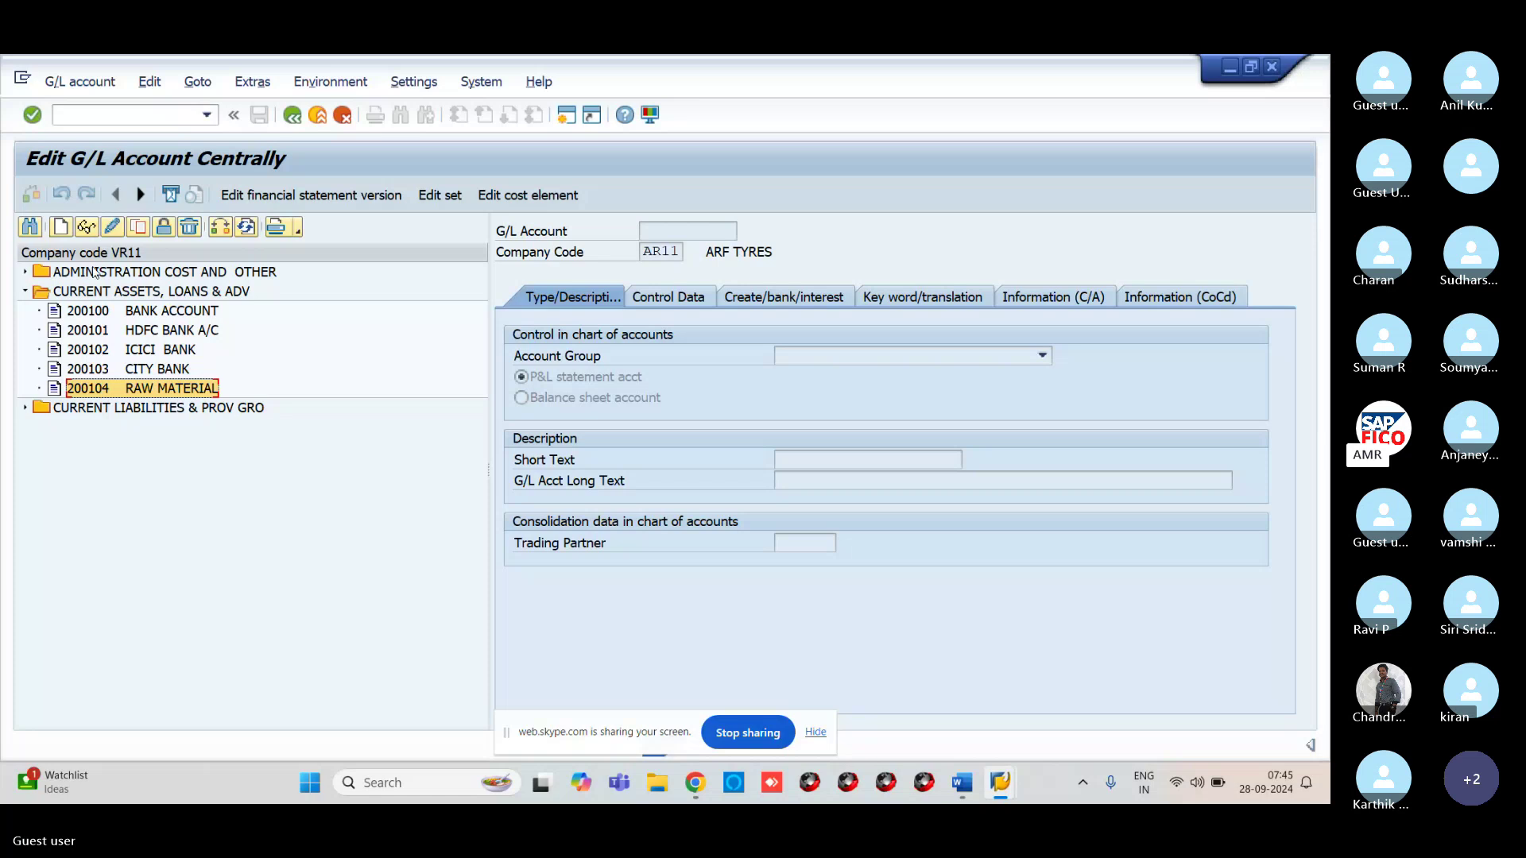
Start creating G/L account 200105 in company code VR11, correcting the typed account number
{"action": "left_click", "coordinate": [60, 228]}
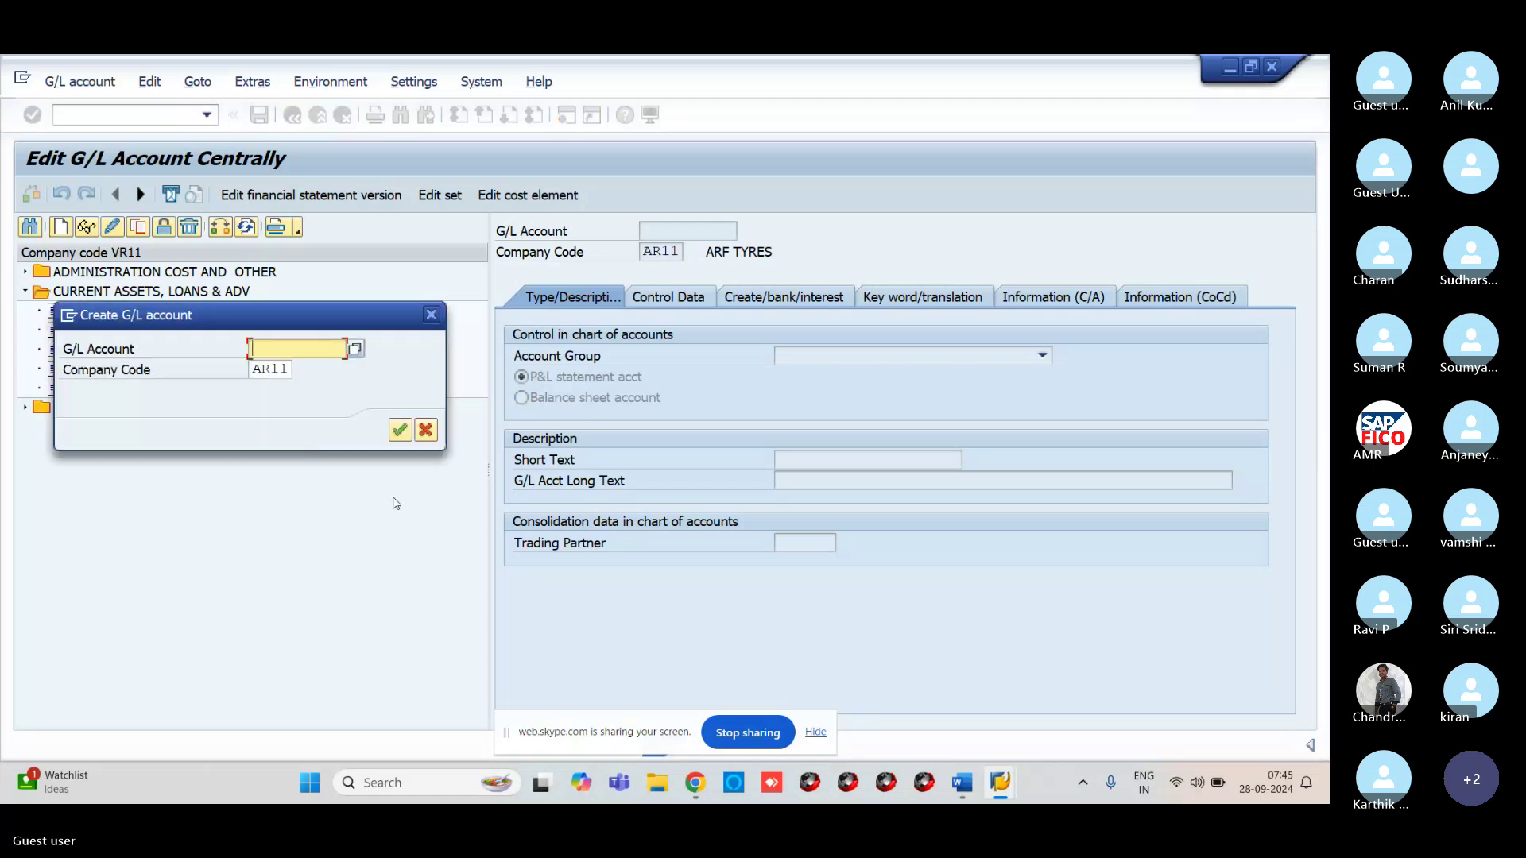
{"action": "type", "text": "20"}
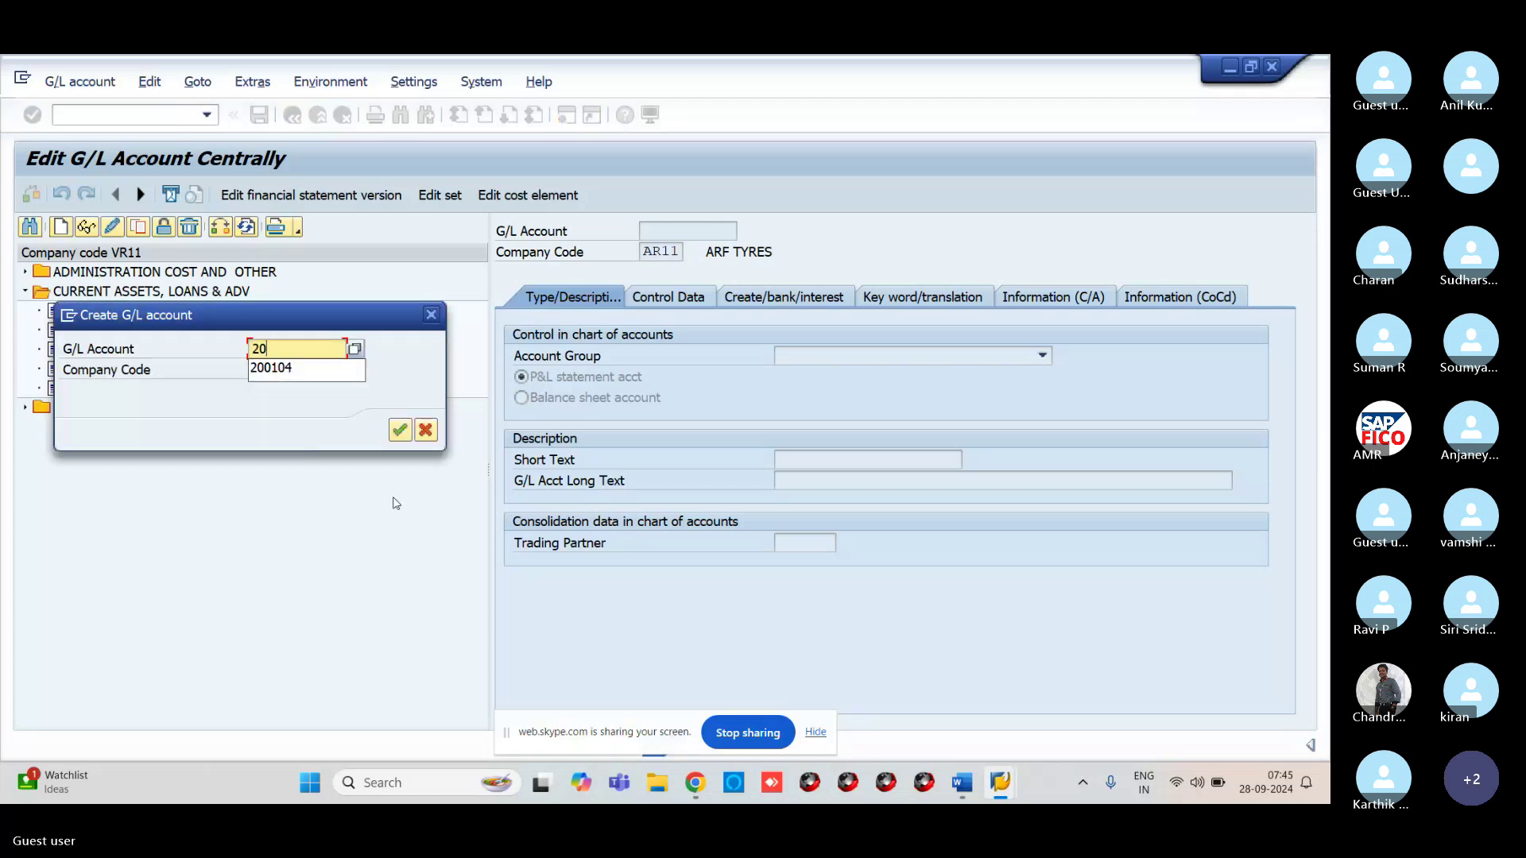
{"action": "type", "text": "105"}
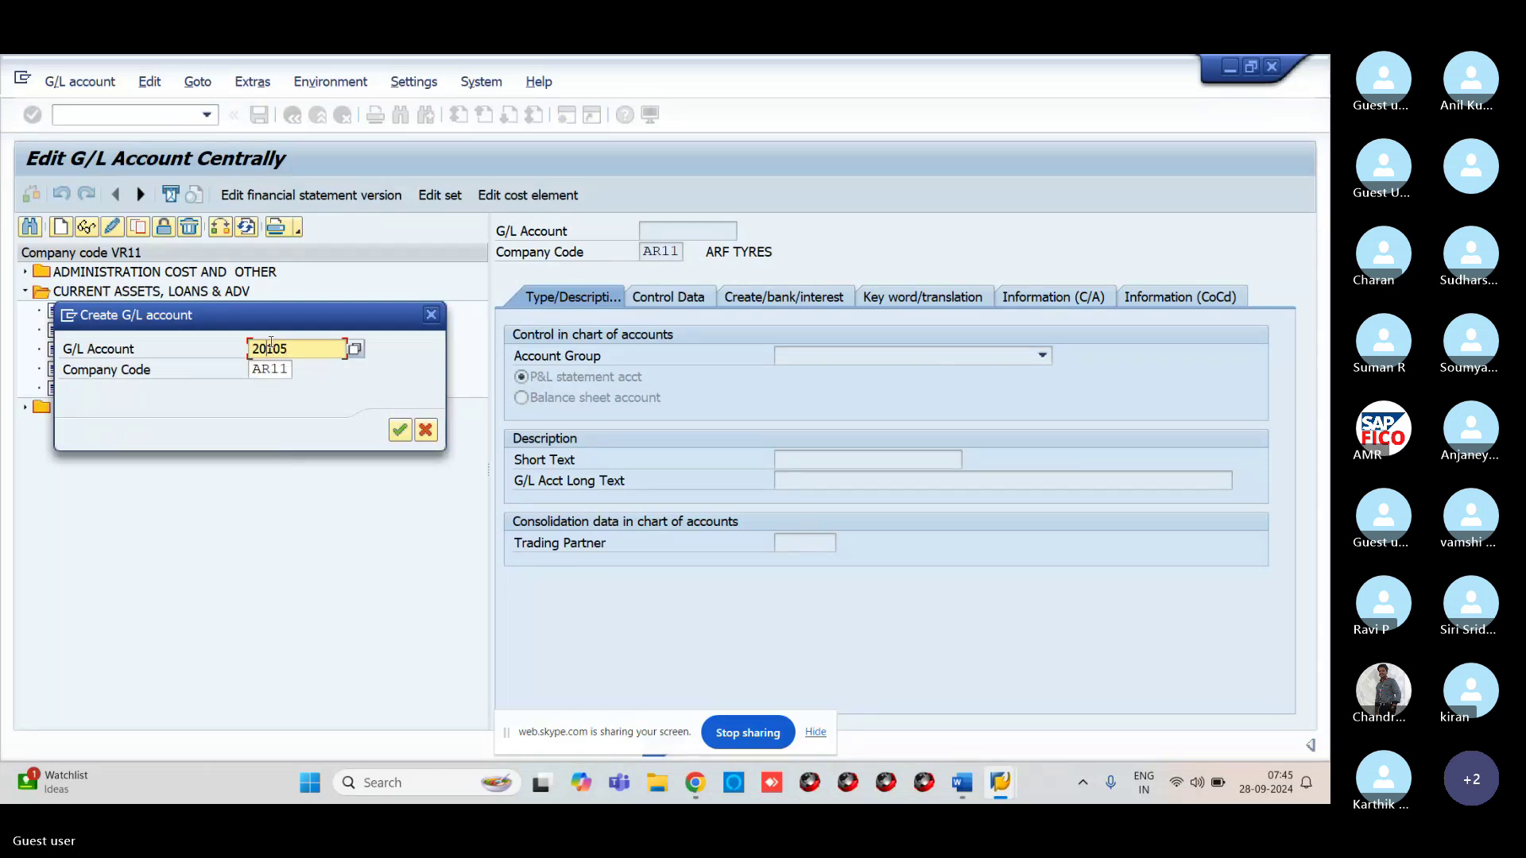
{"action": "left_click", "coordinate": [271, 344]}
{"action": "key", "text": "Delete"}
{"action": "type", "text": "0"}
{"action": "left_click", "coordinate": [275, 370]}
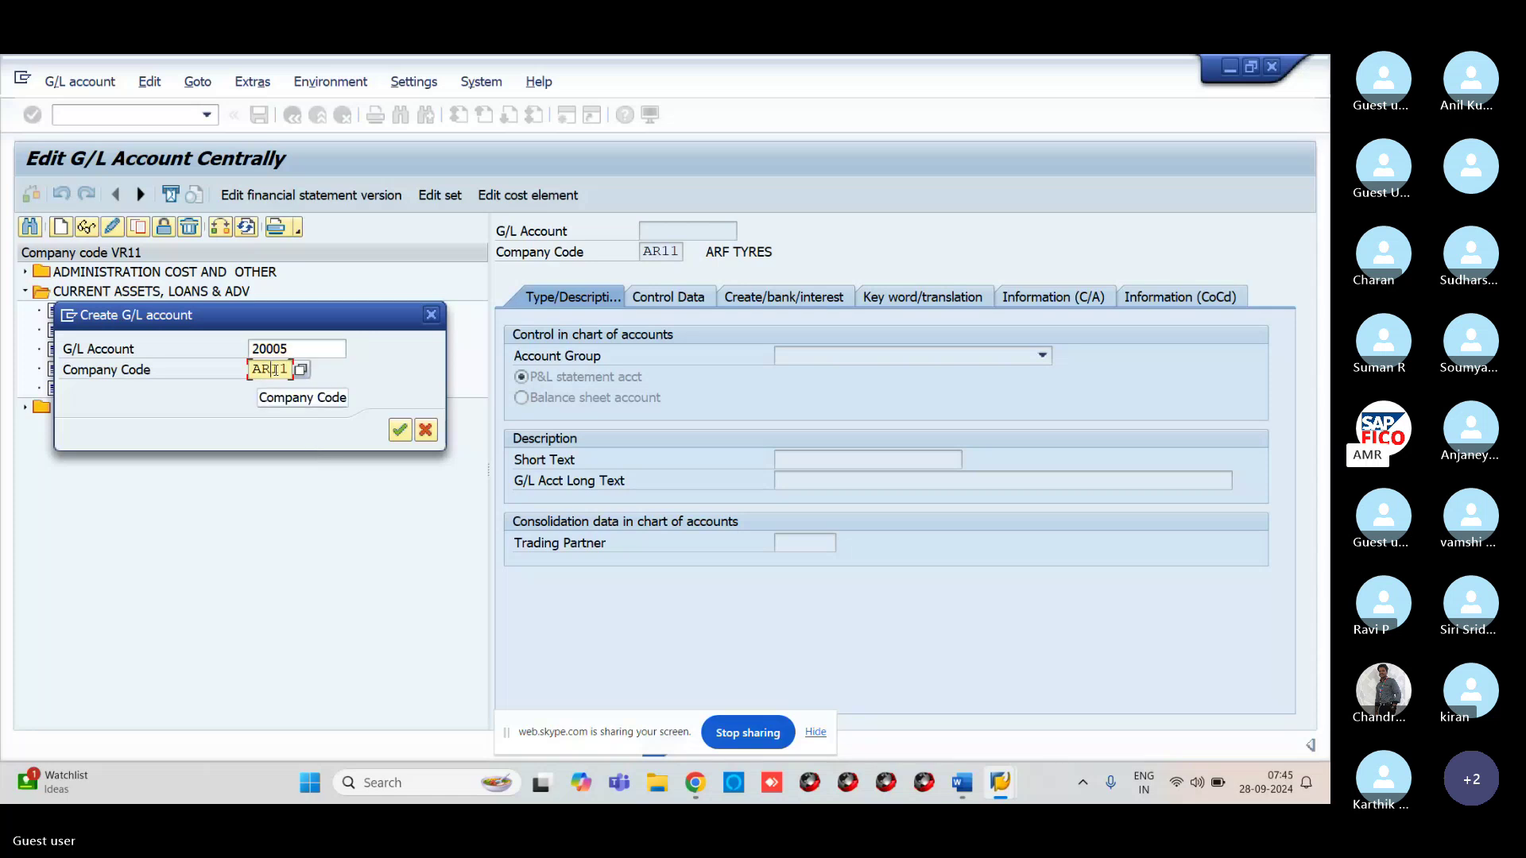
{"action": "key", "text": "Delete"}
{"action": "key", "text": "Delete"}
{"action": "key", "text": "BackSpace"}
{"action": "key", "text": "BackSpace"}
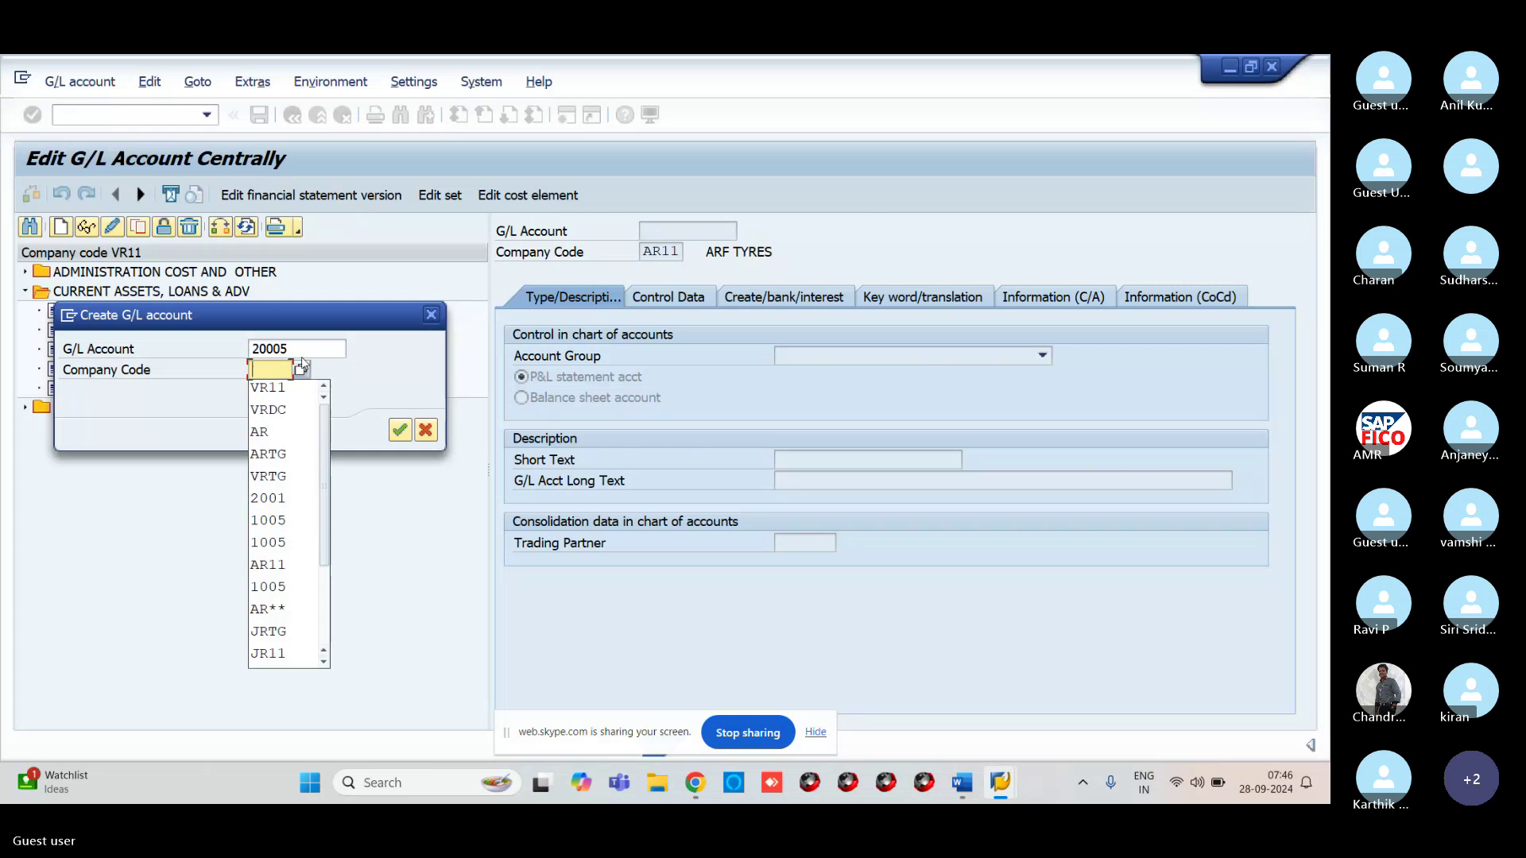
{"action": "left_click", "coordinate": [302, 347]}
{"action": "key", "text": "BackSpace"}
{"action": "key", "text": "BackSpace"}
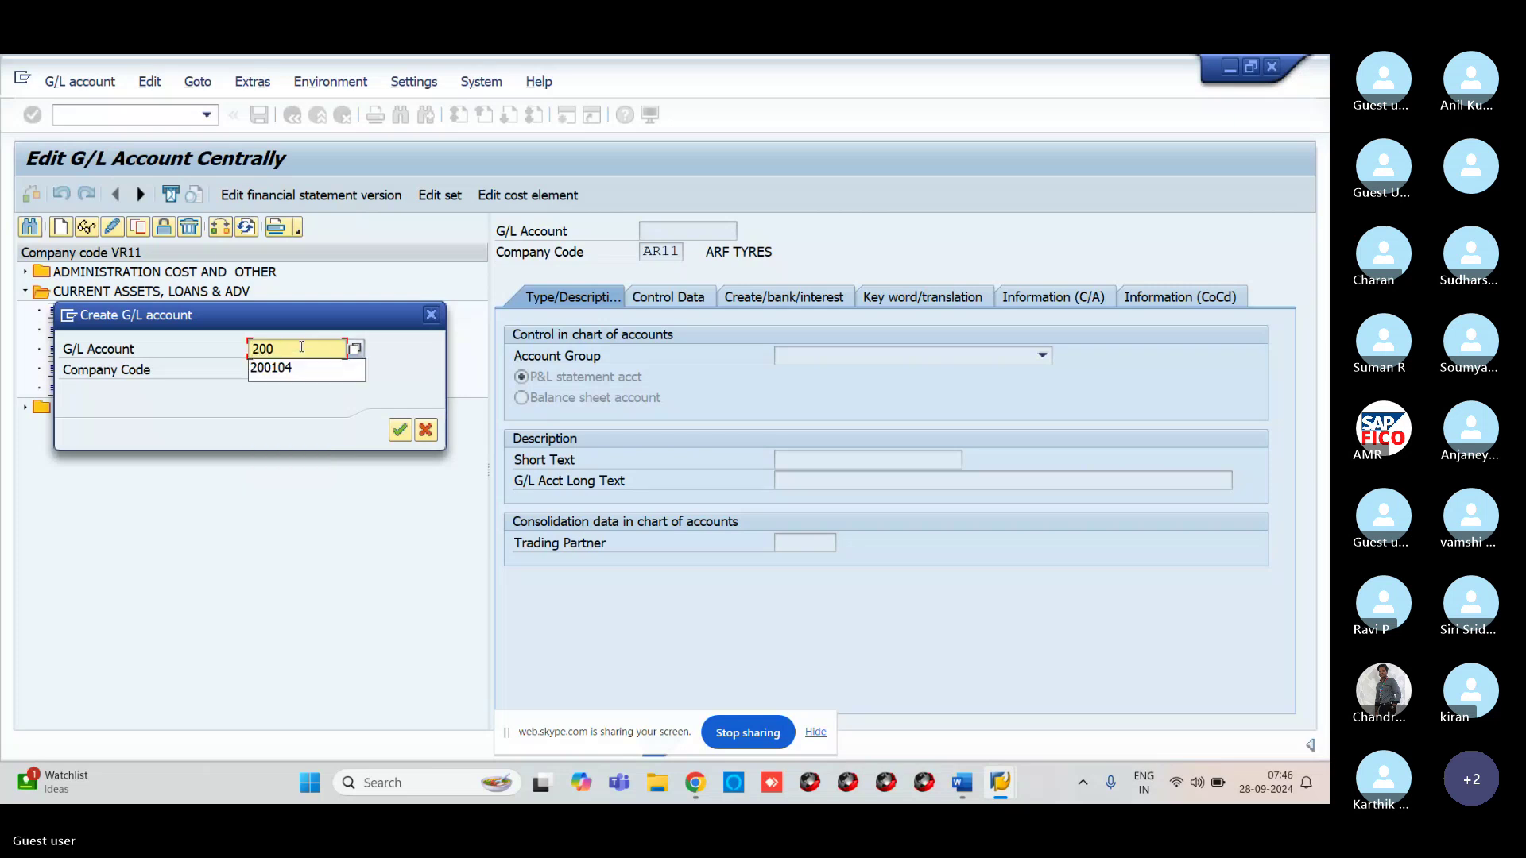
{"action": "type", "text": "105"}
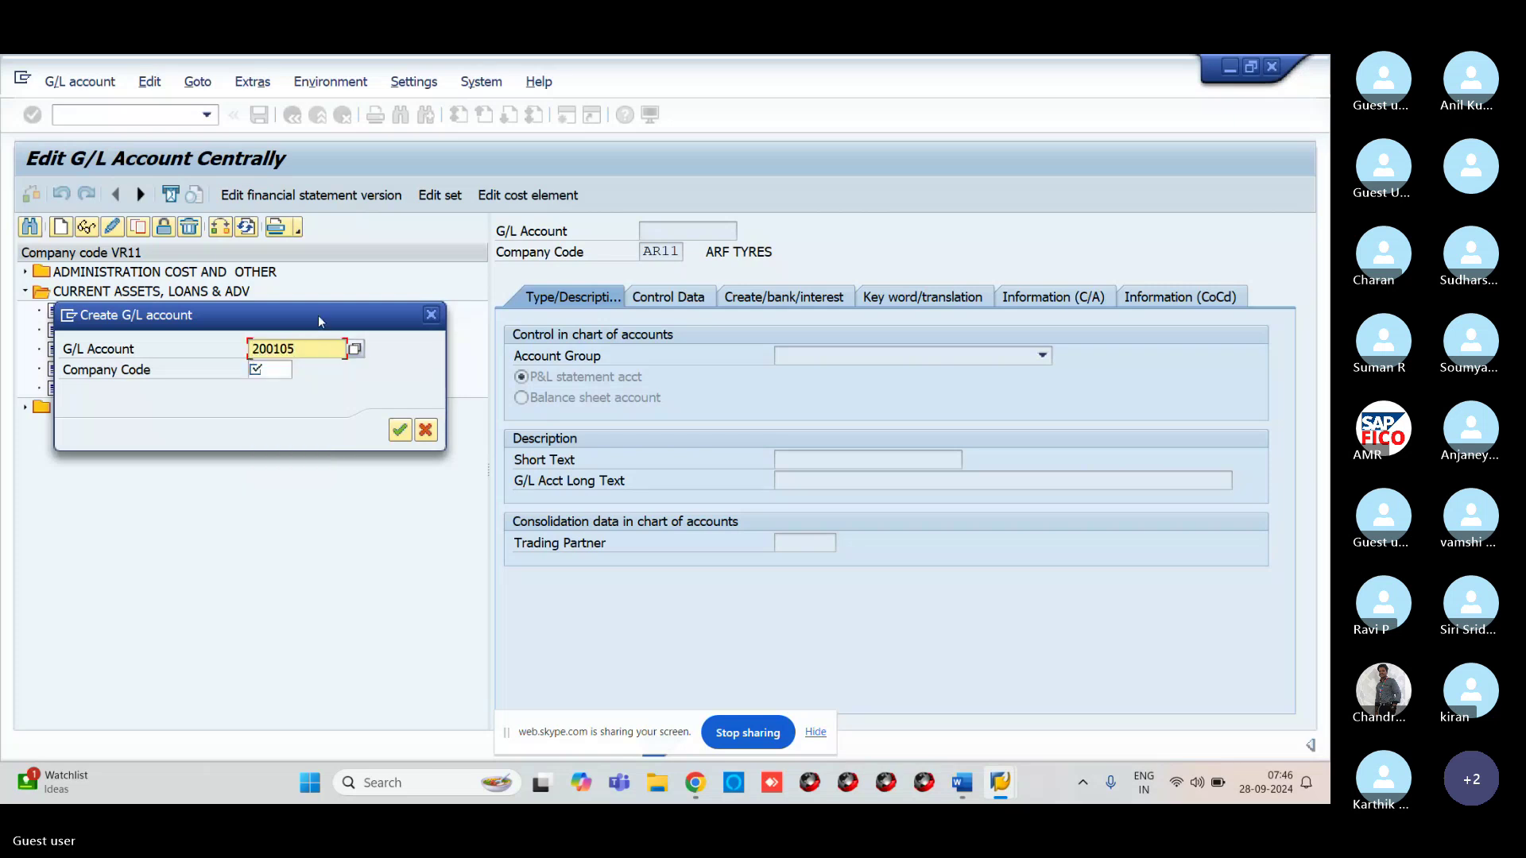
{"action": "left_click", "coordinate": [269, 371]}
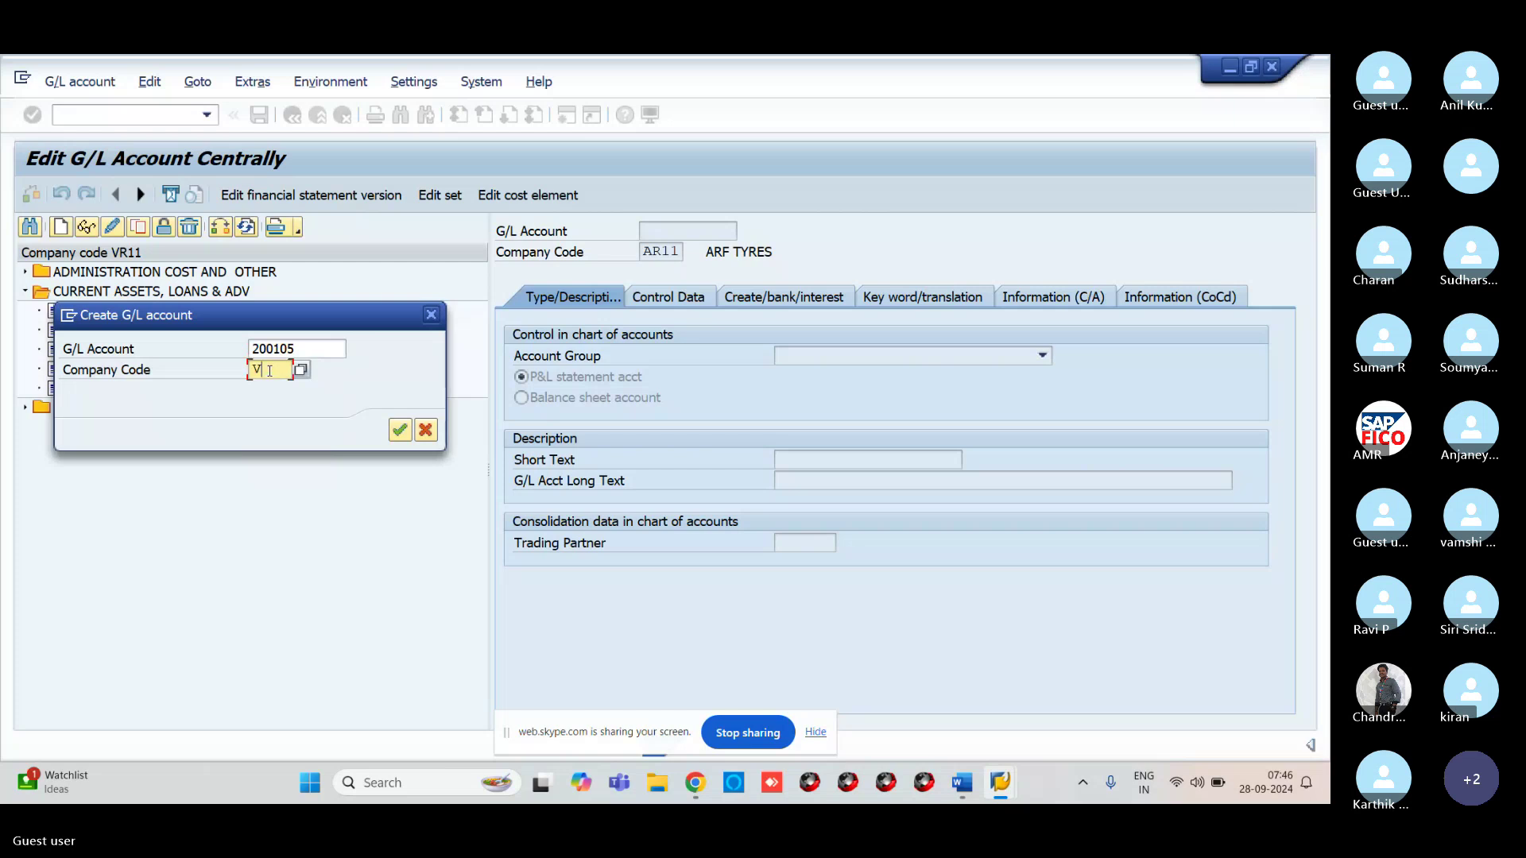
{"action": "type", "text": "VR11"}
{"action": "left_click", "coordinate": [403, 431]}
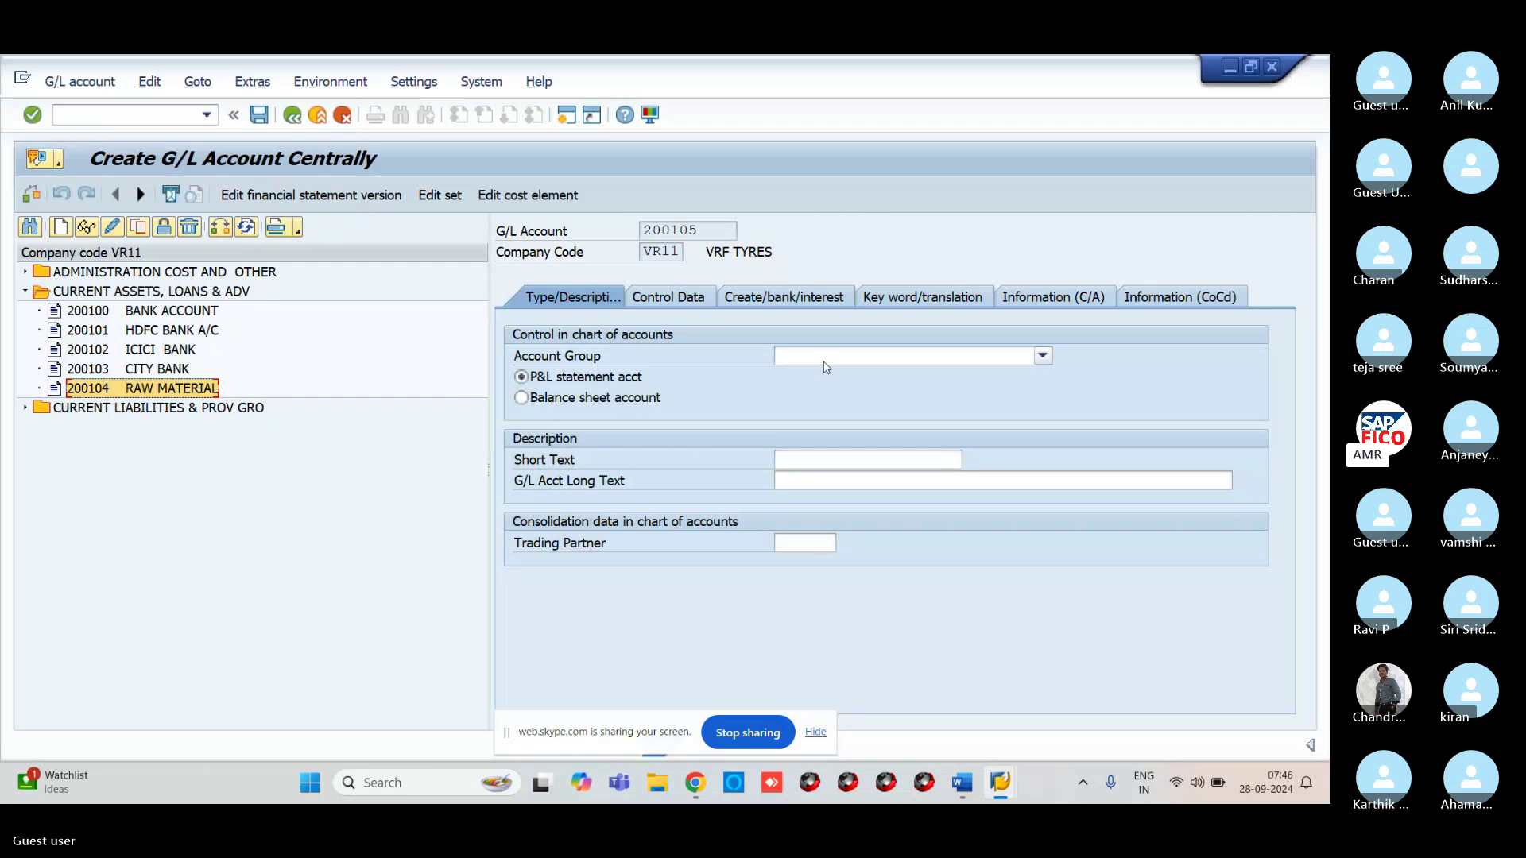
Put account 200105 in group CURRENT ASSETS, LOANS & ADV as a balance sheet account
{"action": "left_click", "coordinate": [825, 362]}
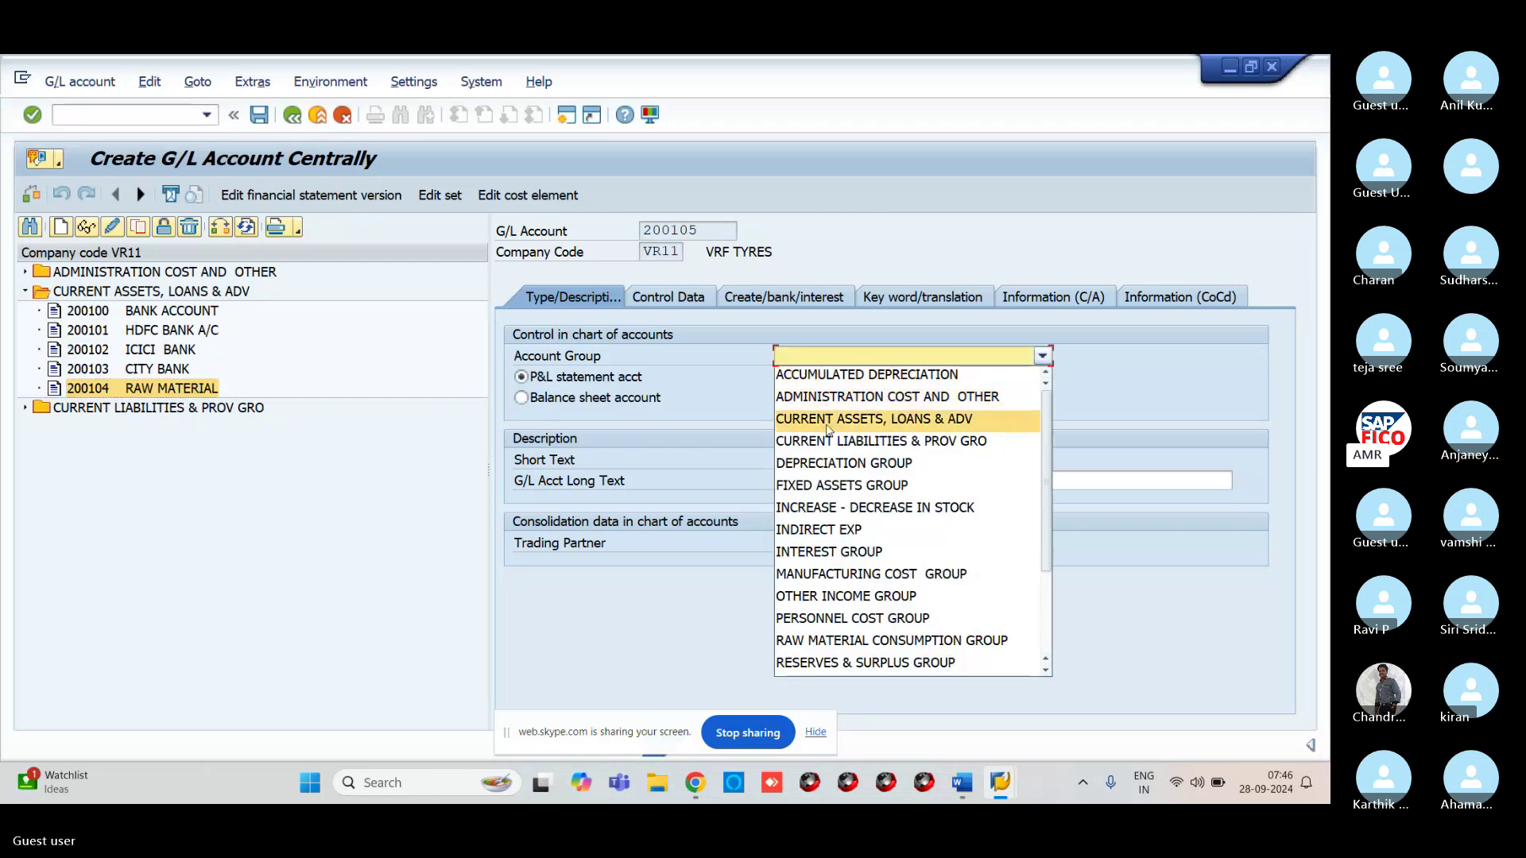
{"action": "left_click", "coordinate": [827, 421]}
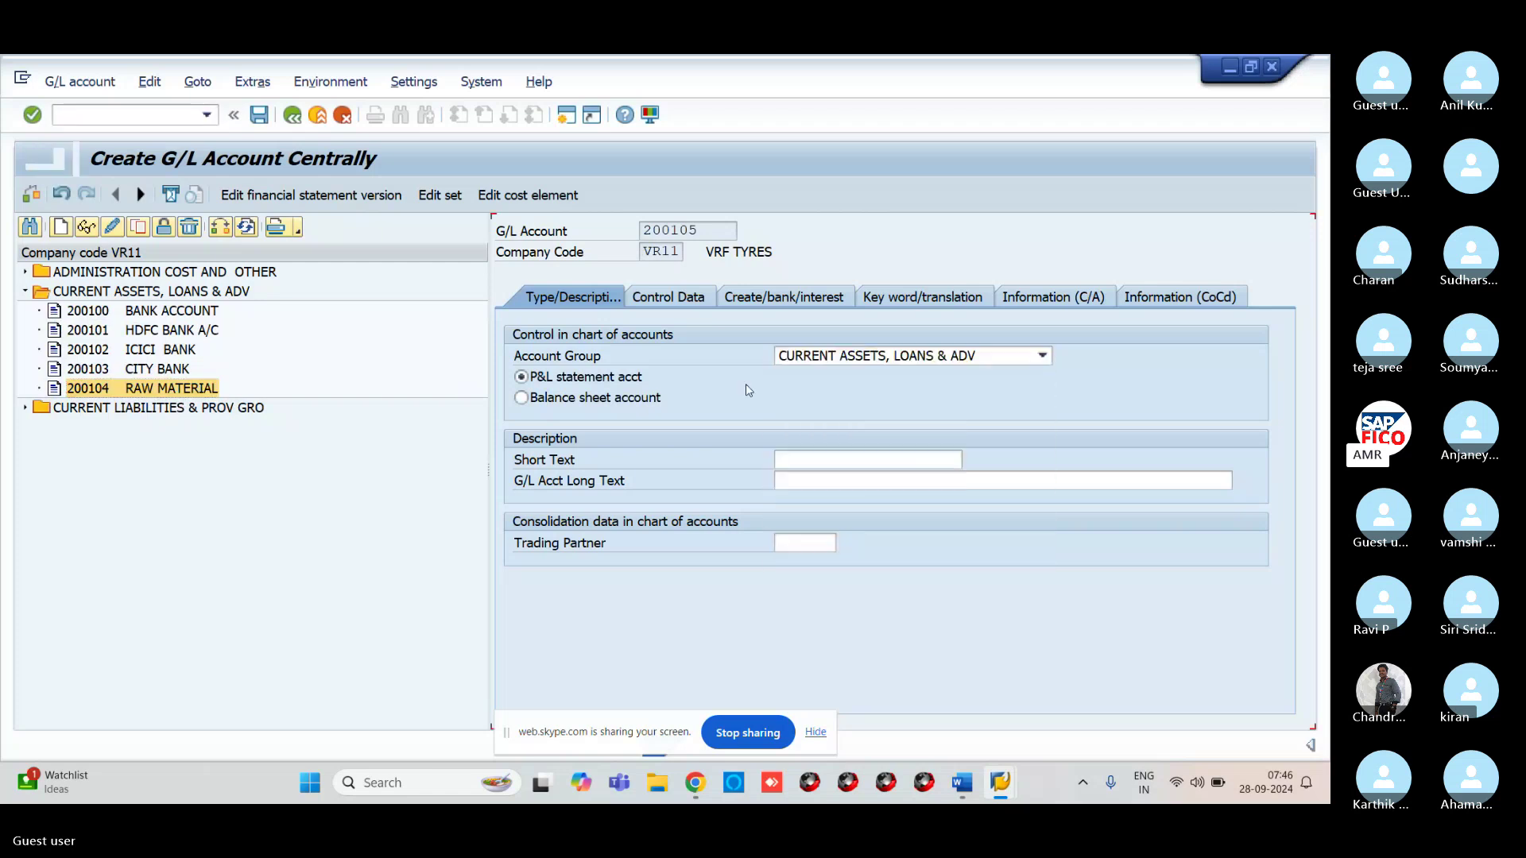
{"action": "left_click", "coordinate": [562, 402]}
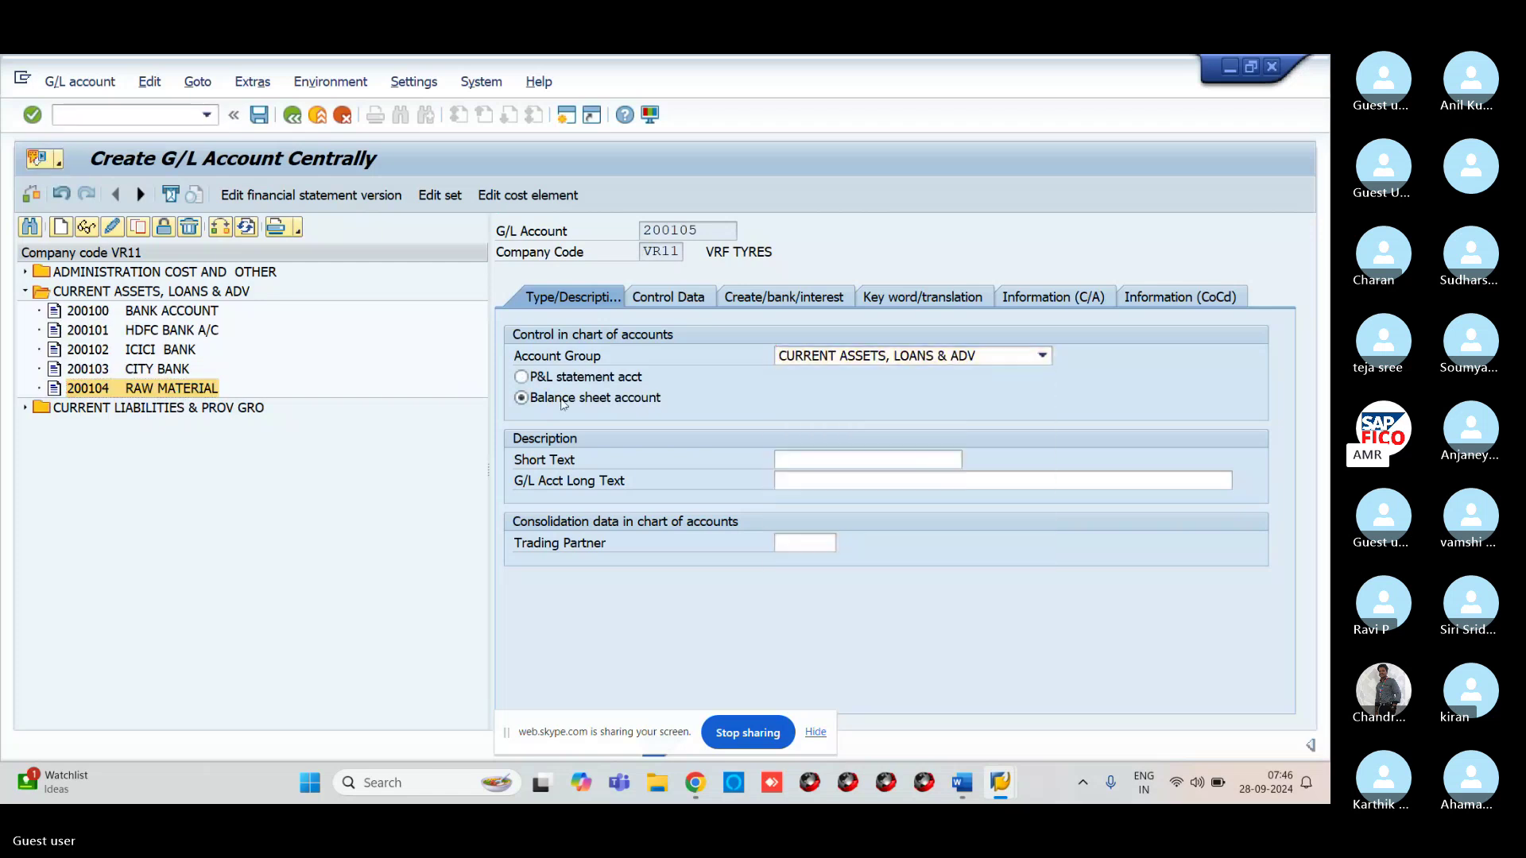
Enter short text 'DOMESTIC CUST RECON' and long text 'DOMESTIC CUSTOMER RECONCILATION A/C'
{"action": "left_click", "coordinate": [815, 461]}
{"action": "type", "text": "D"}
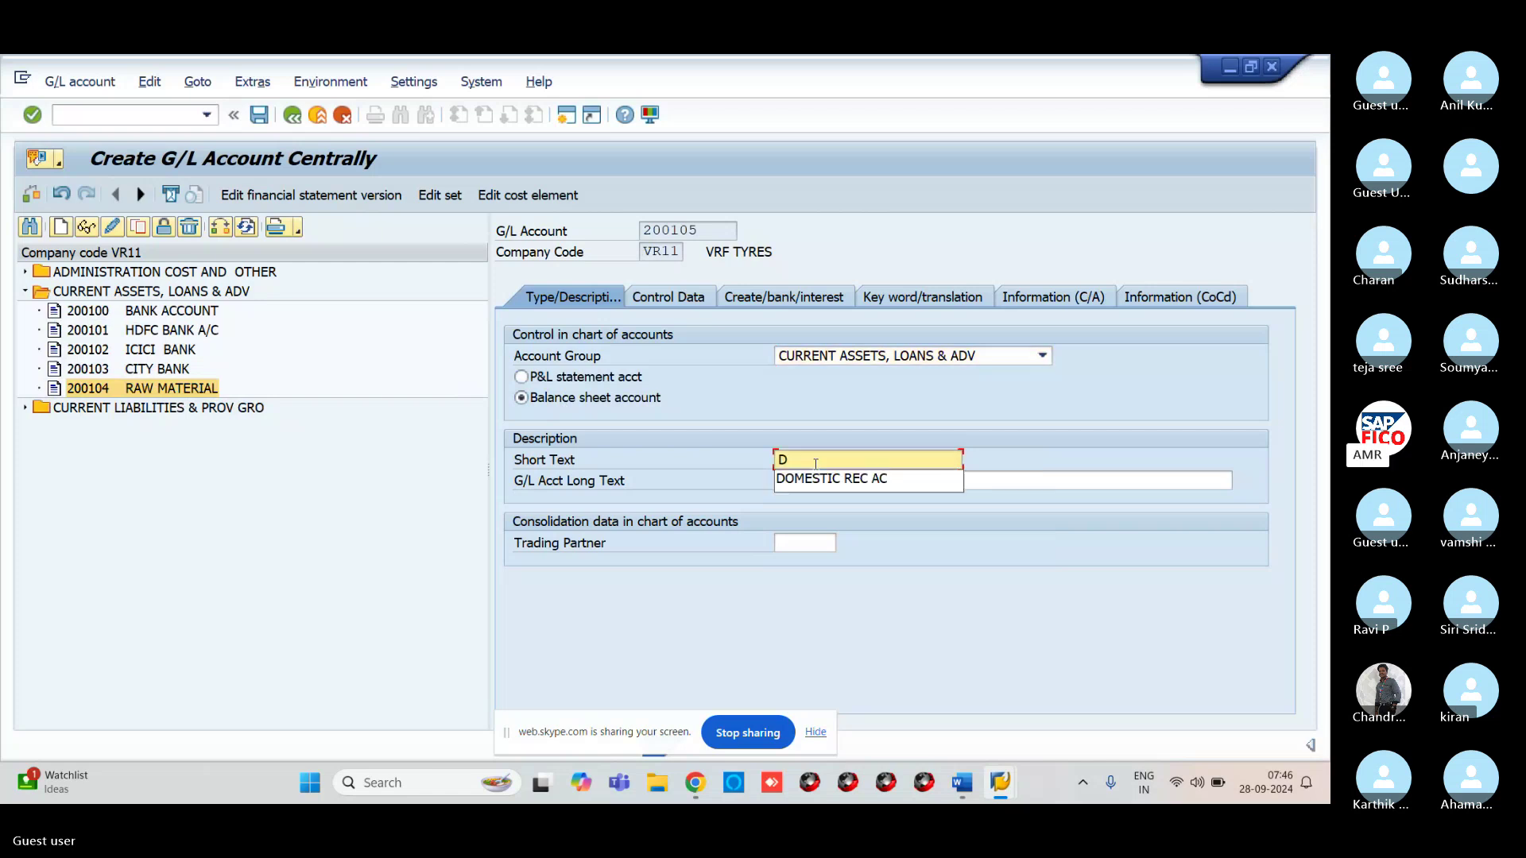
{"action": "type", "text": "OMESTIC C"}
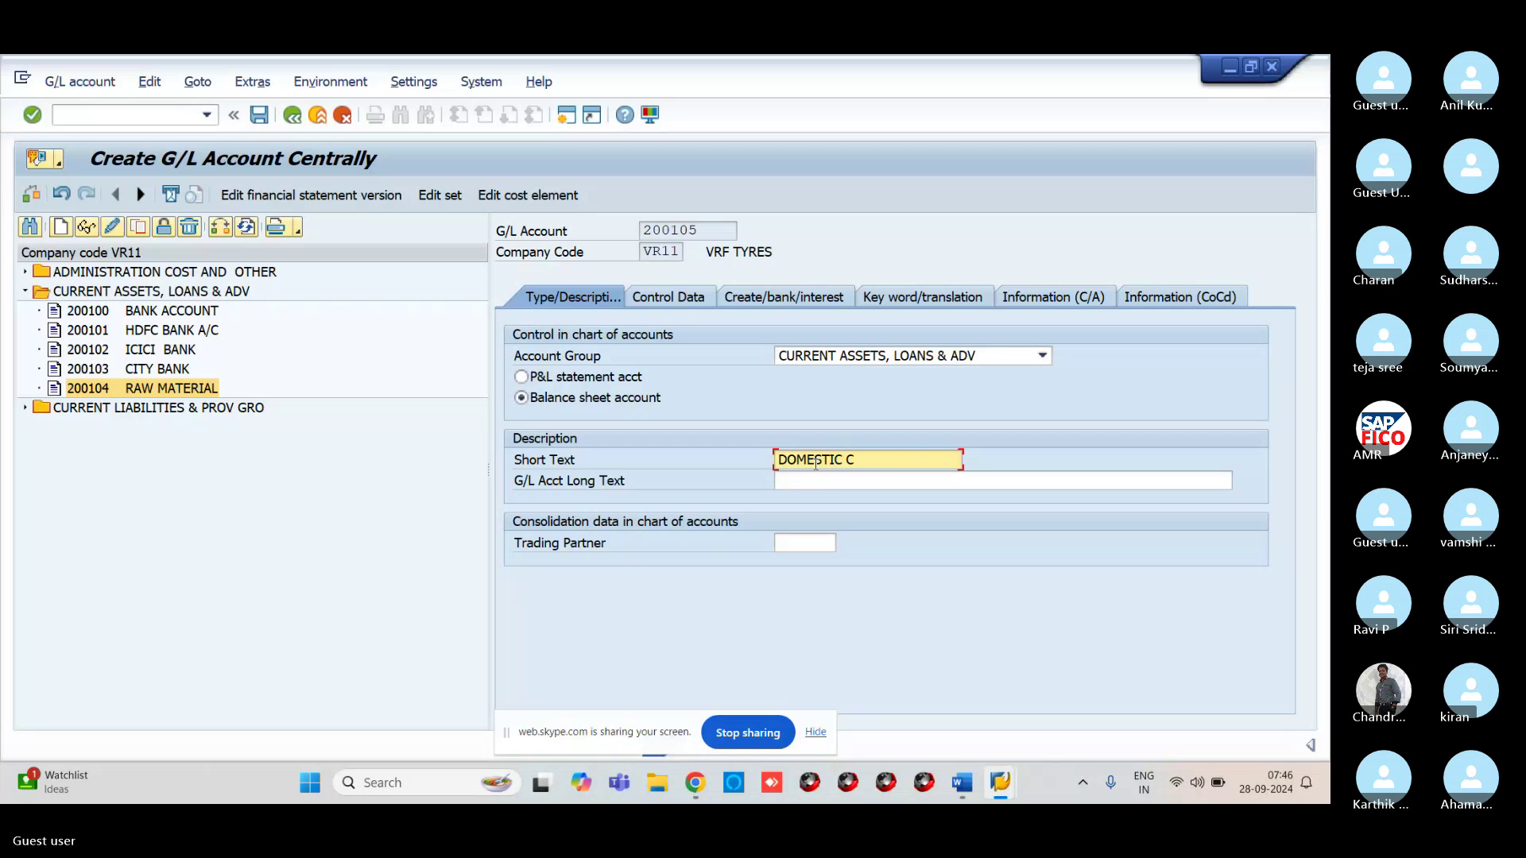
{"action": "type", "text": "UST"}
{"action": "left_click", "coordinate": [855, 481]}
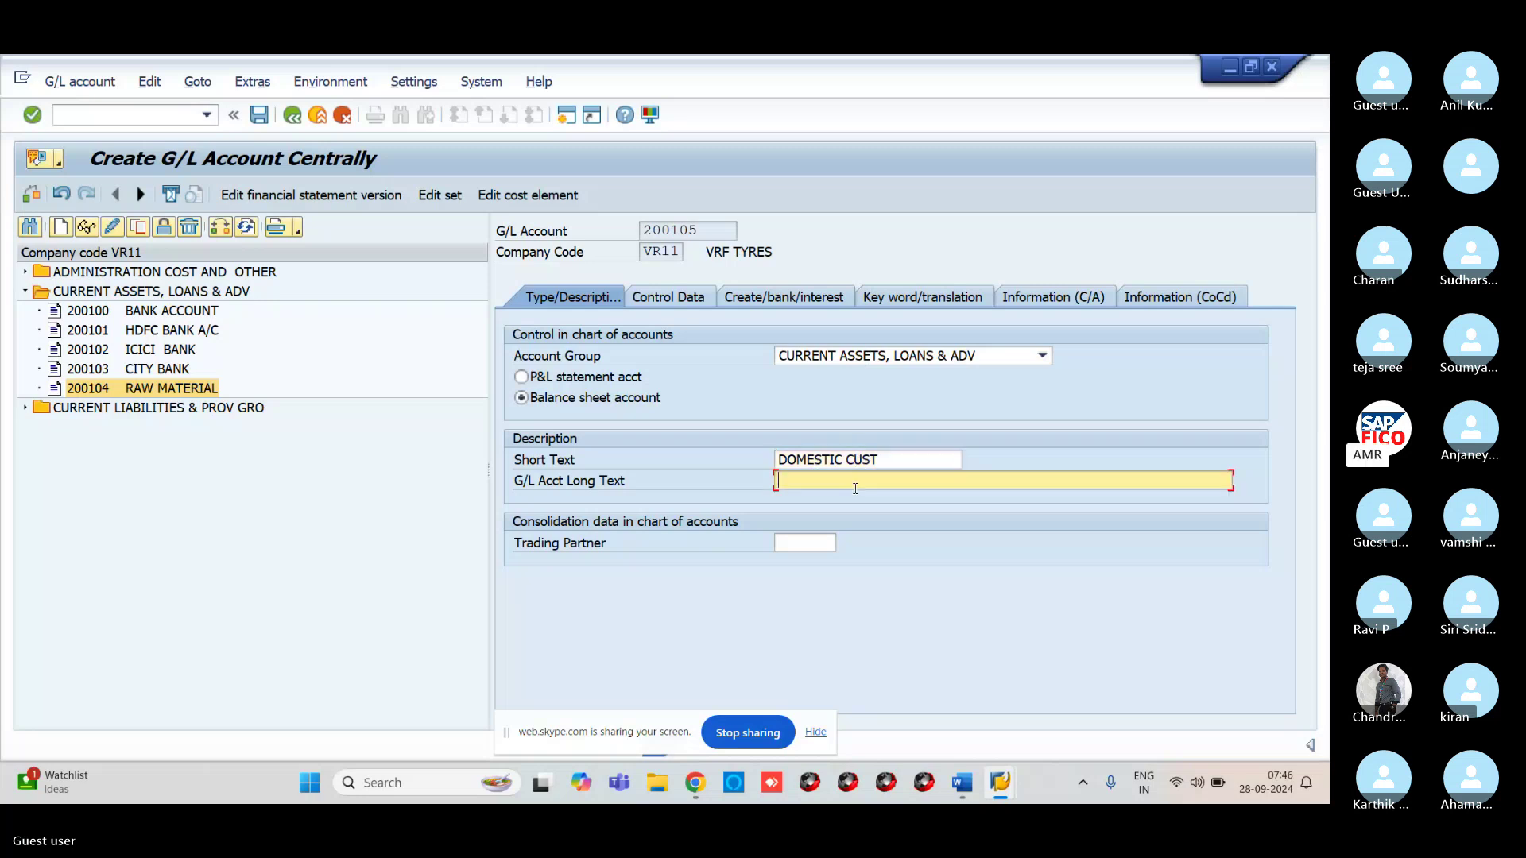
{"action": "type", "text": "DOM"}
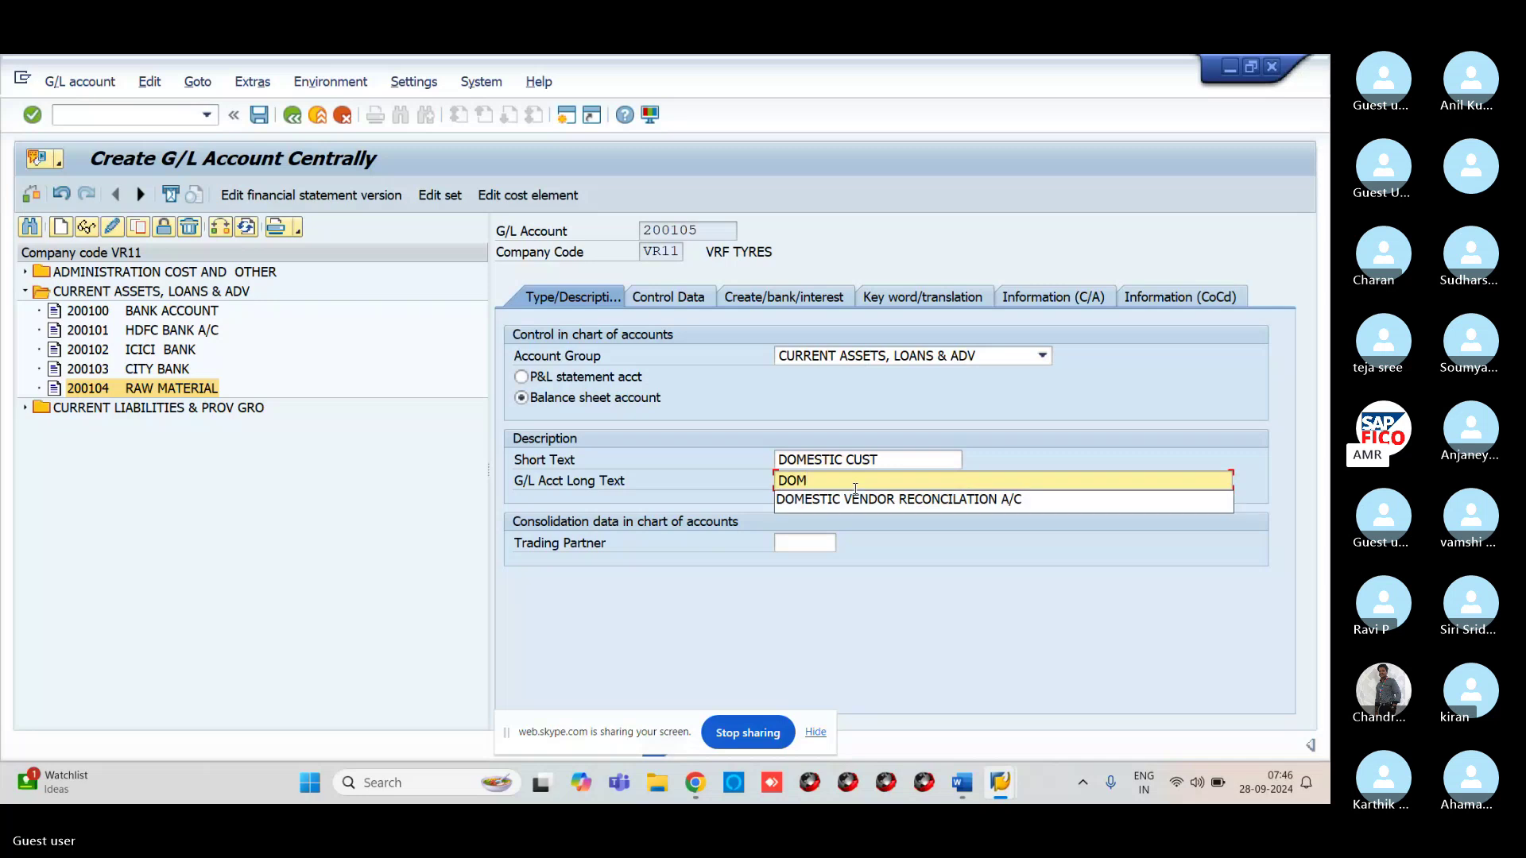
{"action": "left_click", "coordinate": [913, 462]}
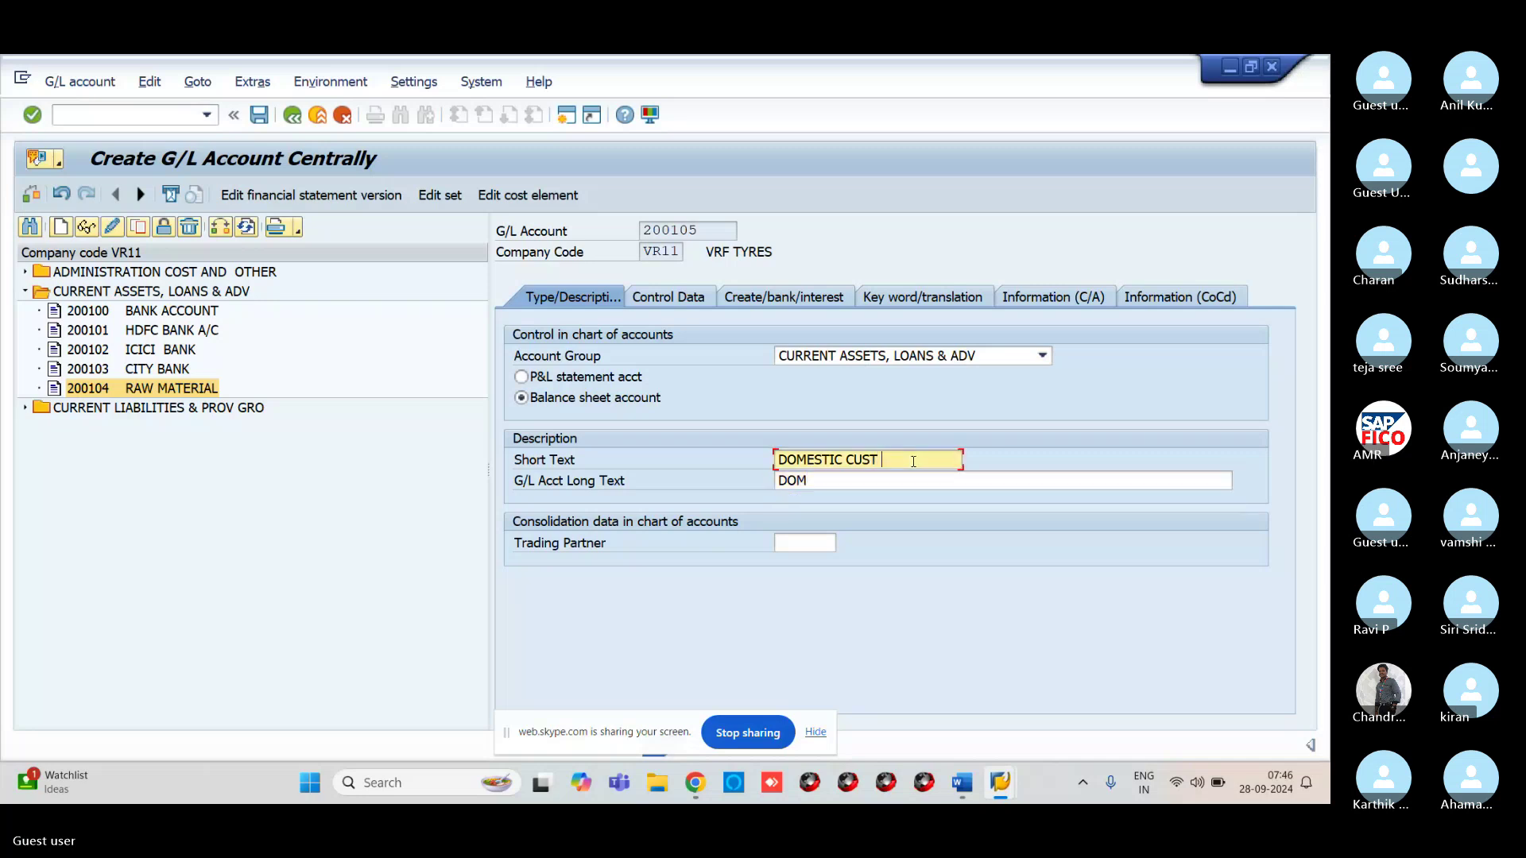
{"action": "type", "text": "RECON"}
{"action": "left_click", "coordinate": [815, 478]}
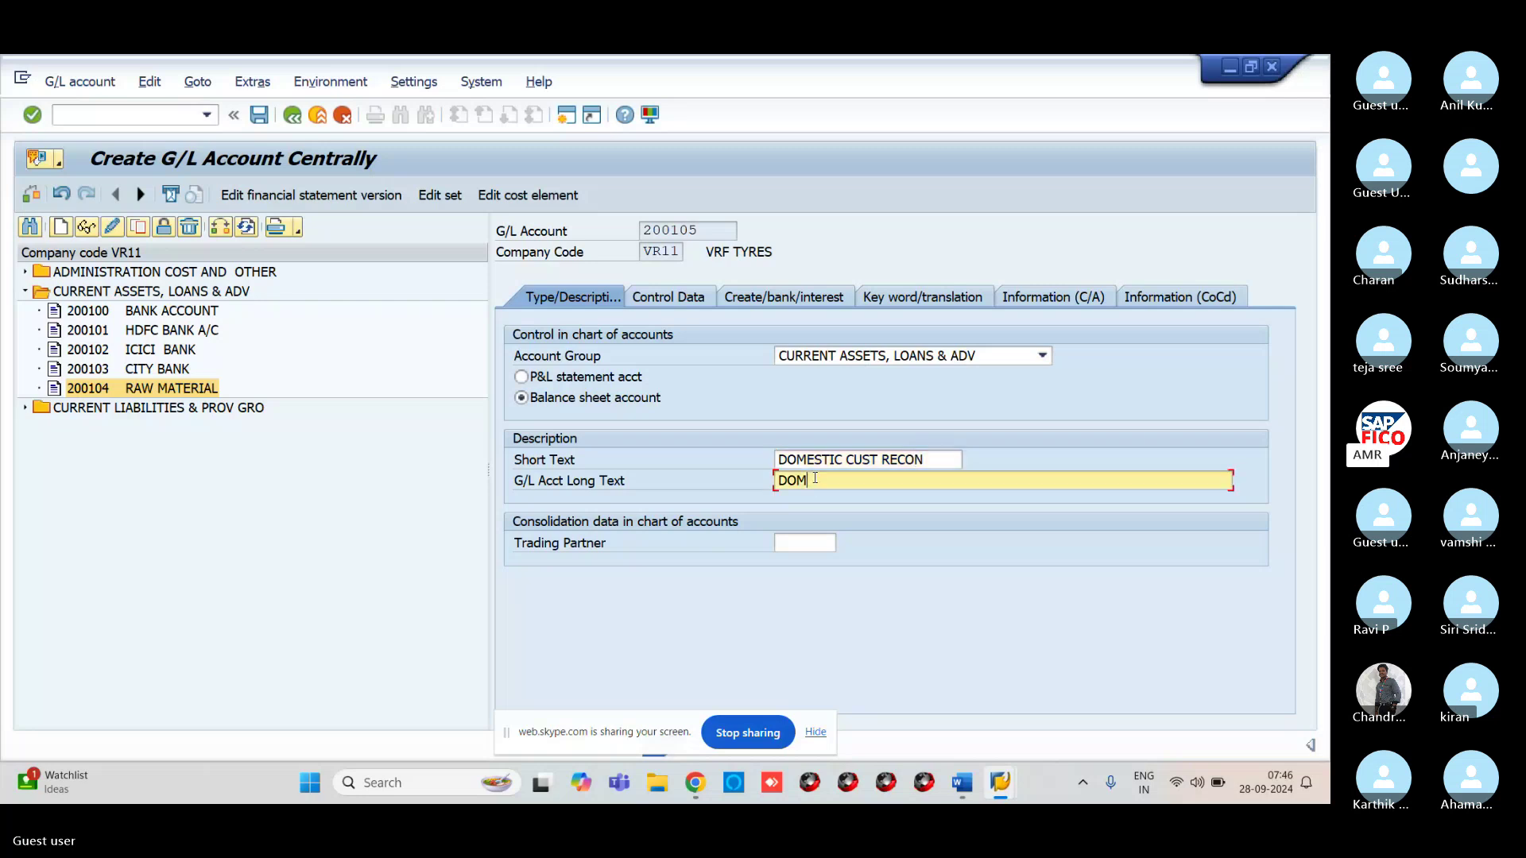
{"action": "type", "text": "ESTIC"}
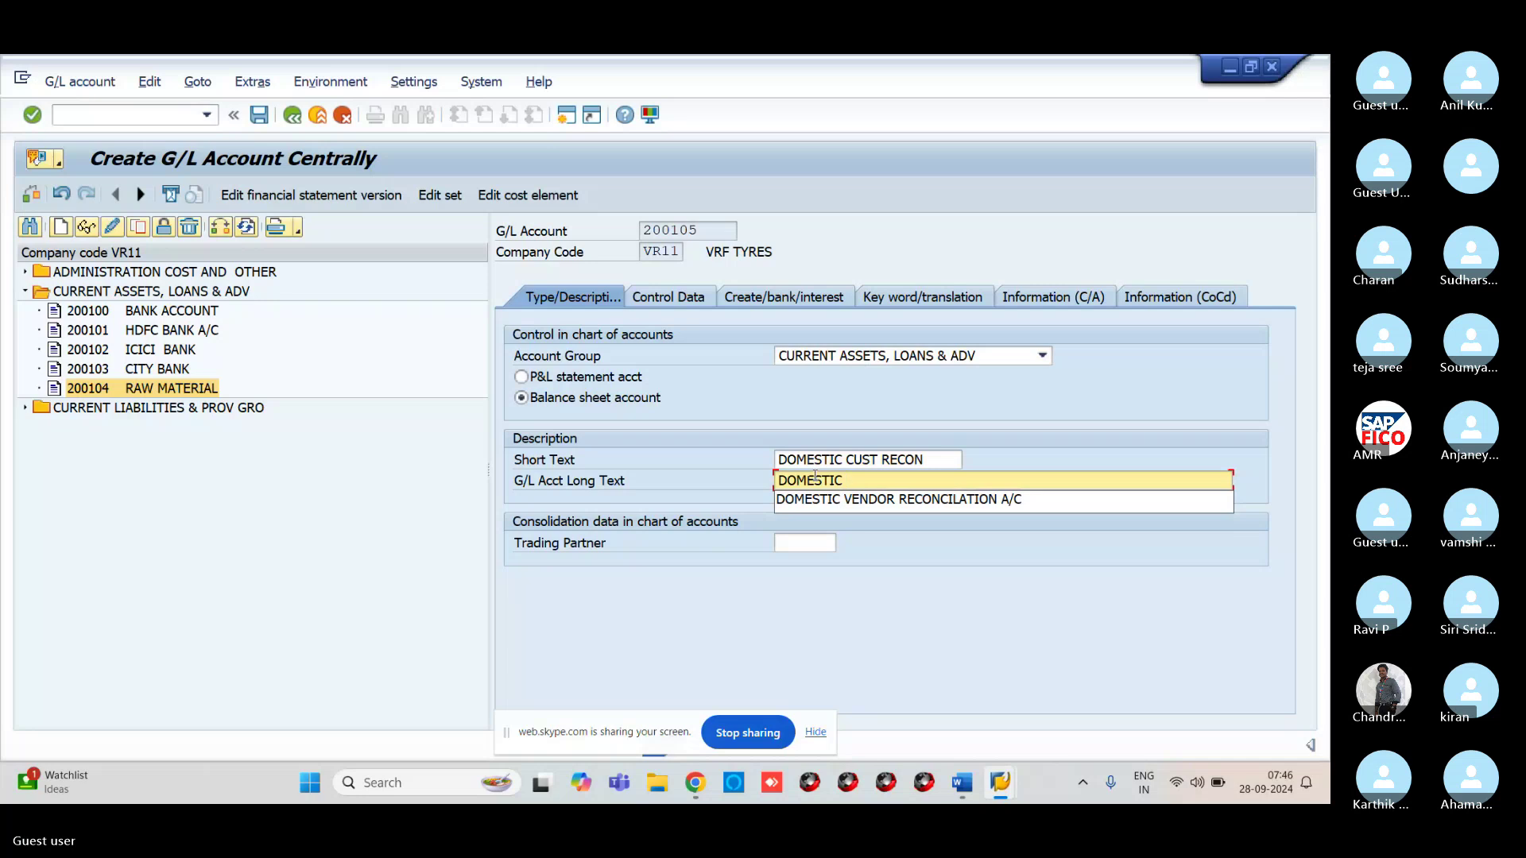
{"action": "left_click", "coordinate": [876, 480]}
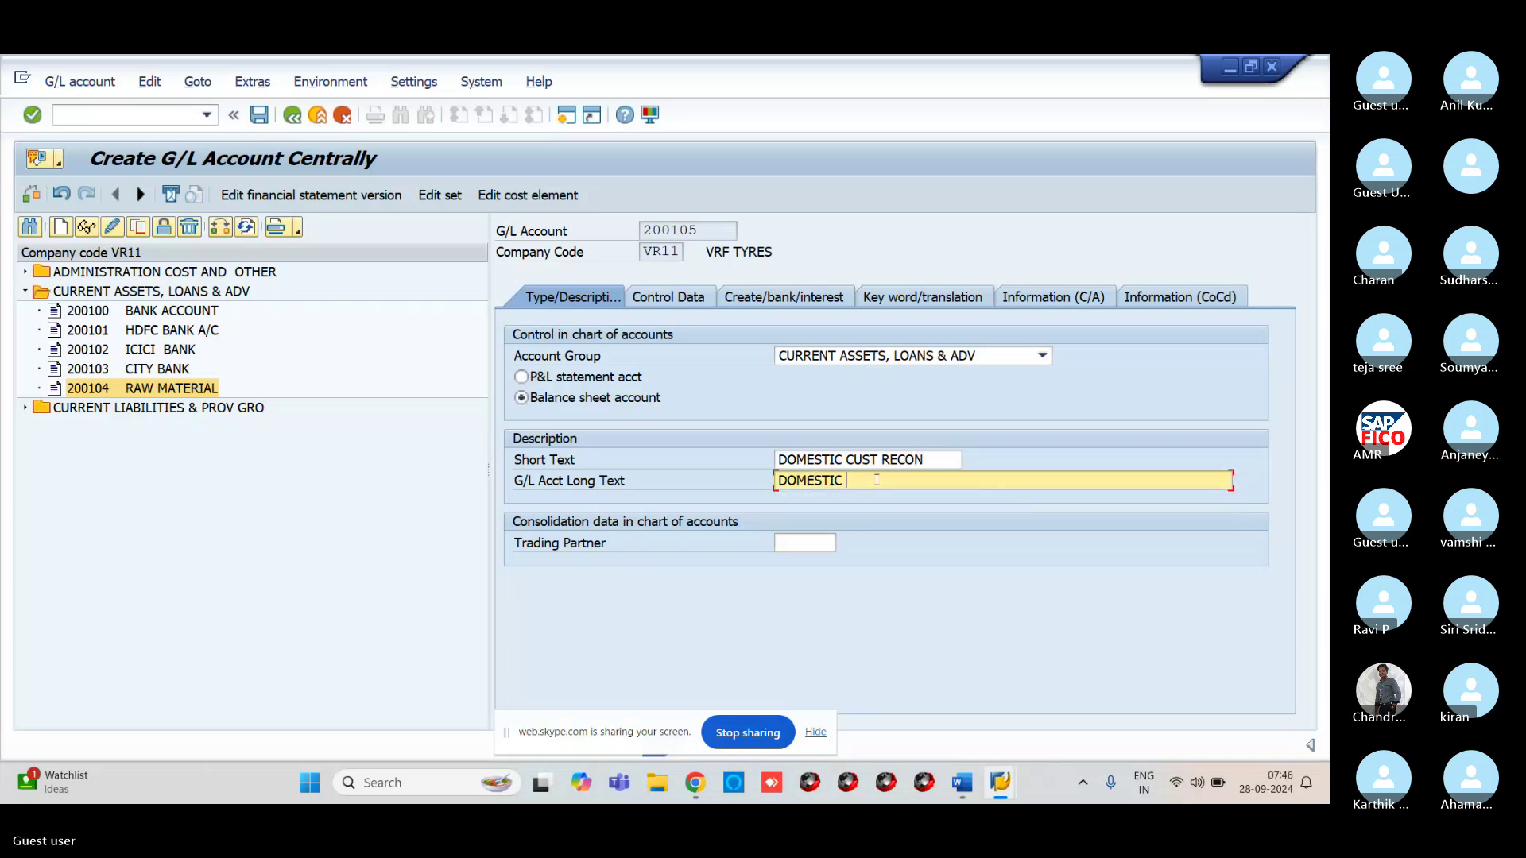
{"action": "type", "text": "CUSTOMER"}
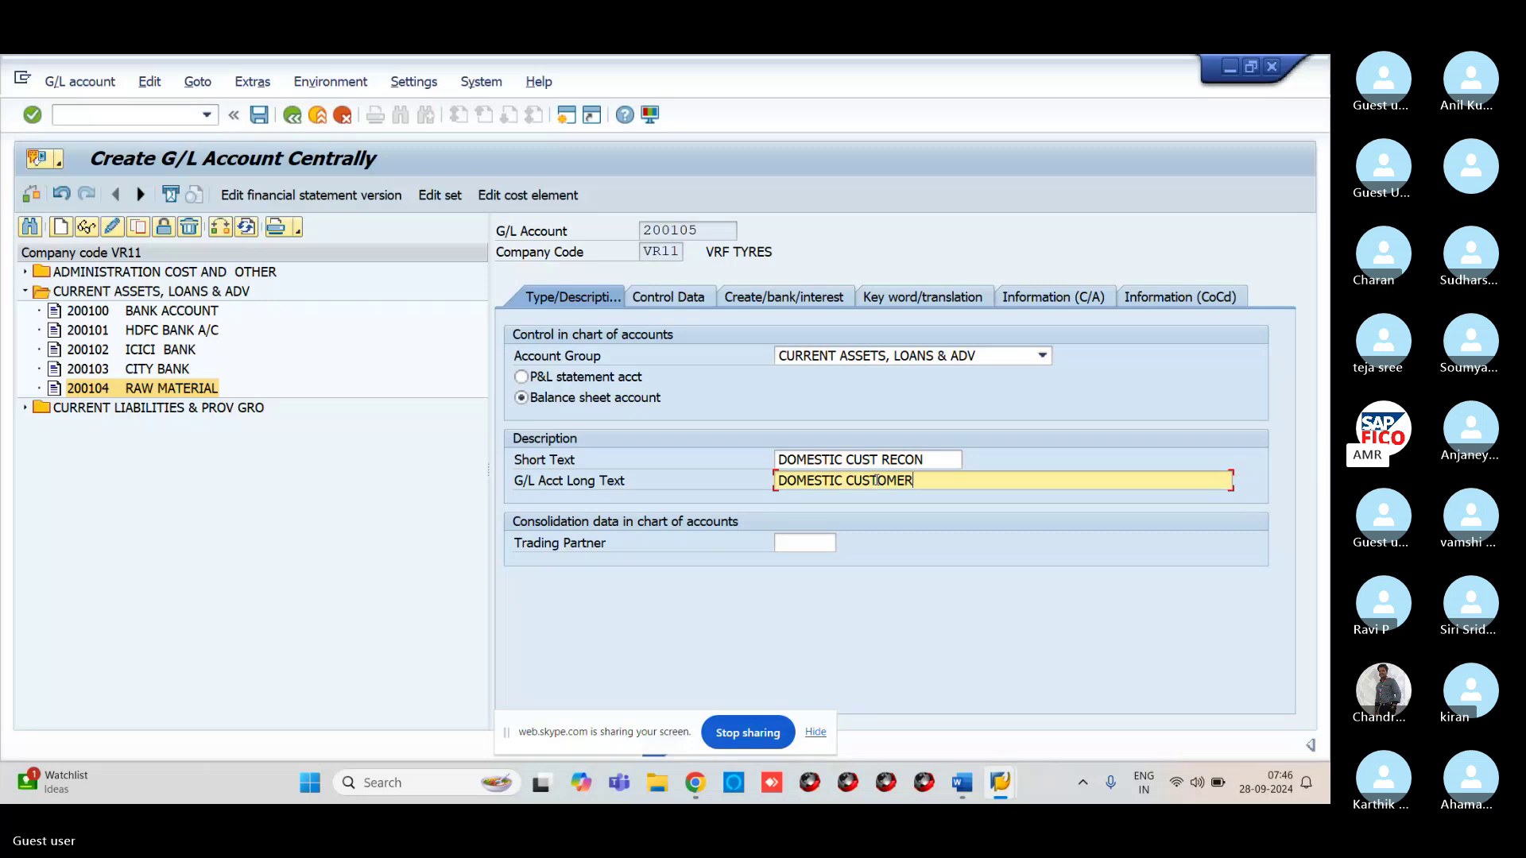
{"action": "type", "text": " RECONCILATION C"}
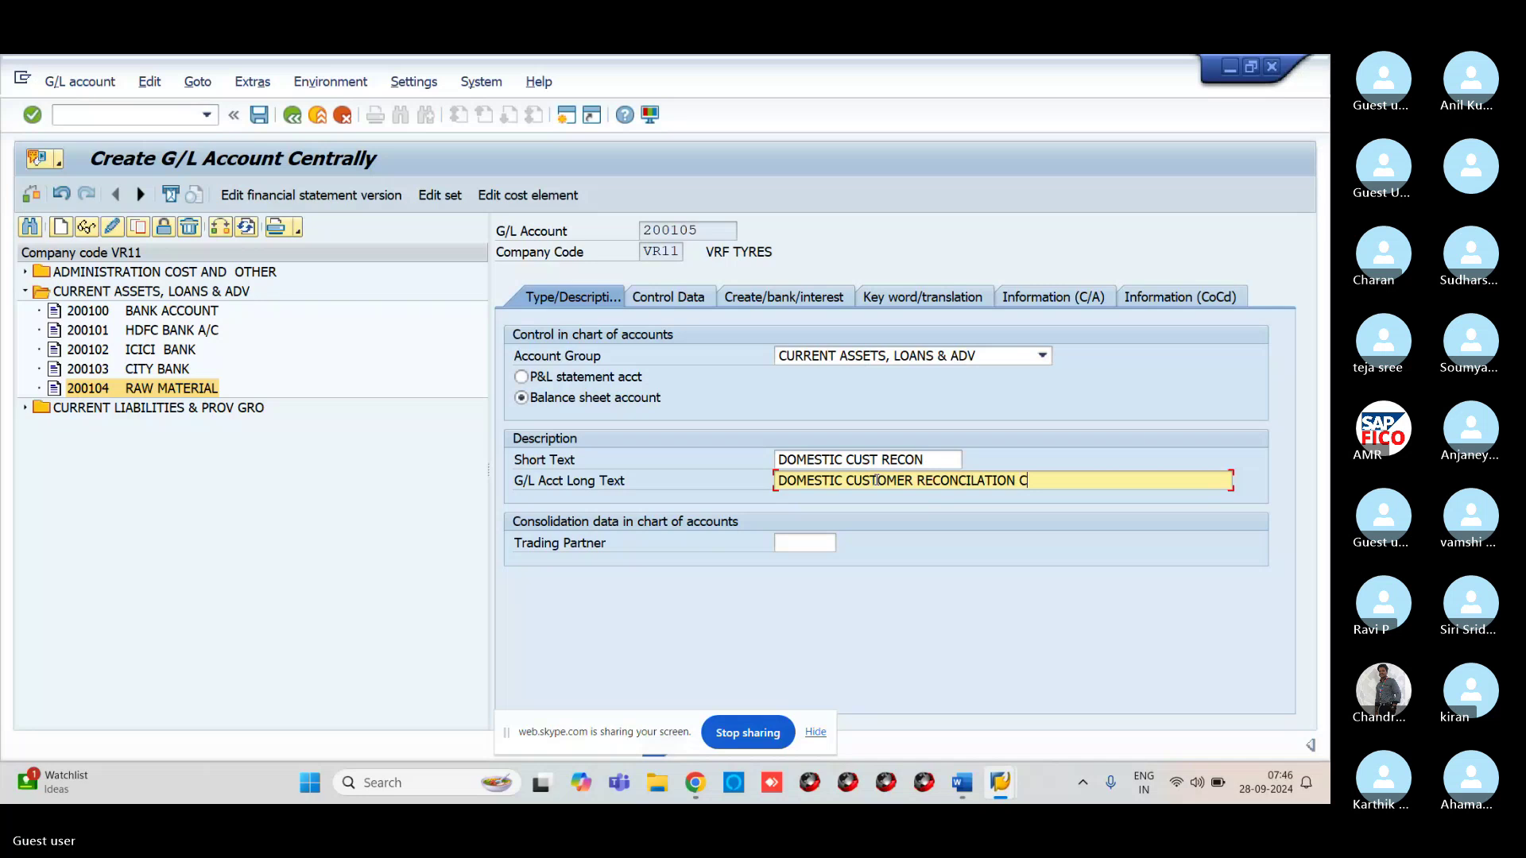
{"action": "type", "text": "US"}
{"action": "key", "text": "BackSpace"}
{"action": "key", "text": "BackSpace"}
{"action": "key", "text": "BackSpace"}
{"action": "type", "text": "A/C"}
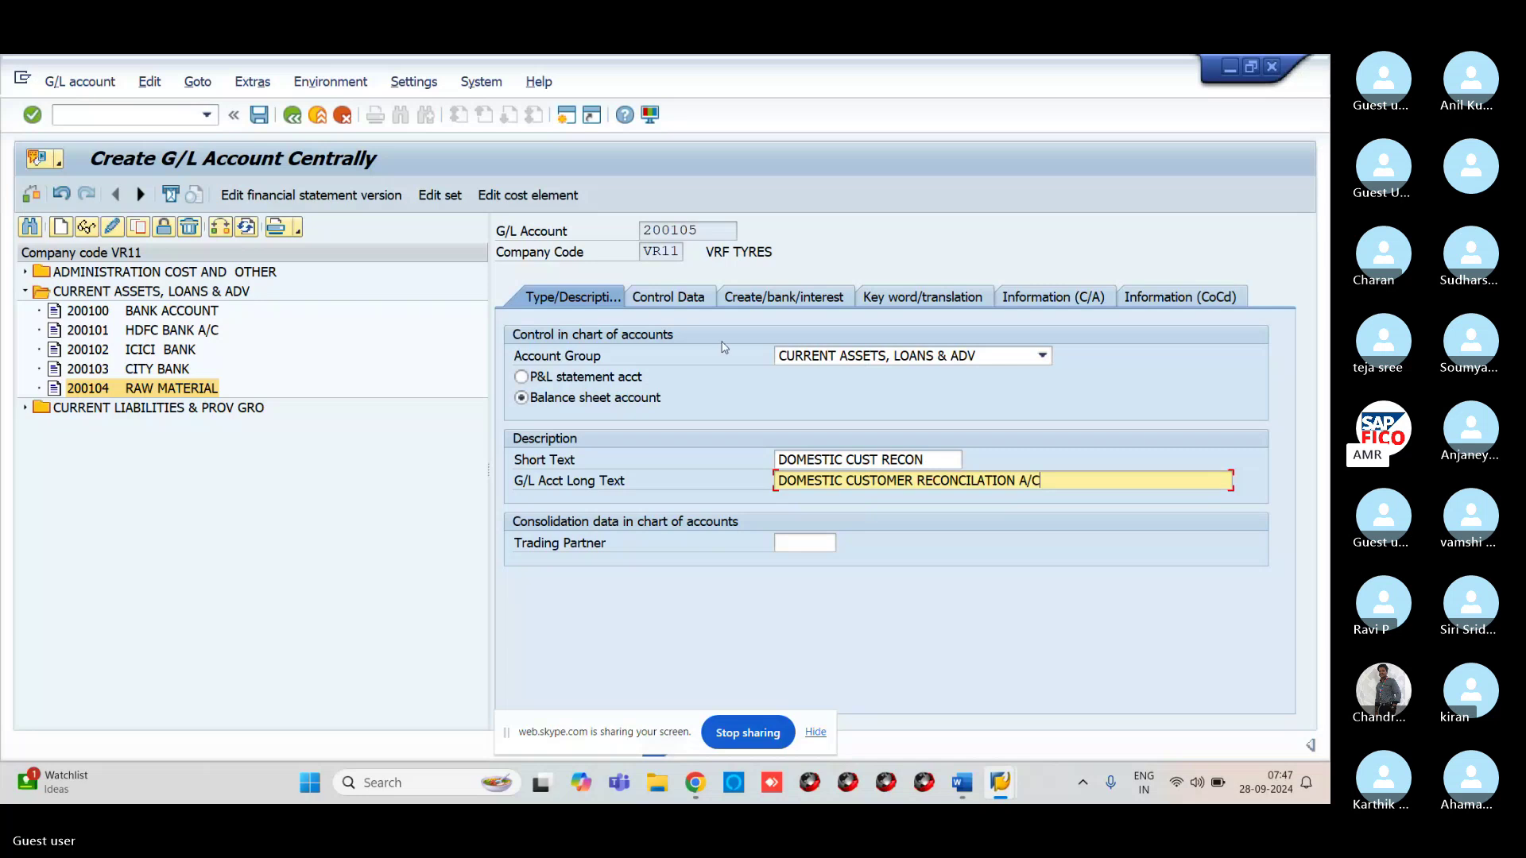
Make 200105 a Customers reconciliation account with line item display and sort key 001
{"action": "key", "text": "Return"}
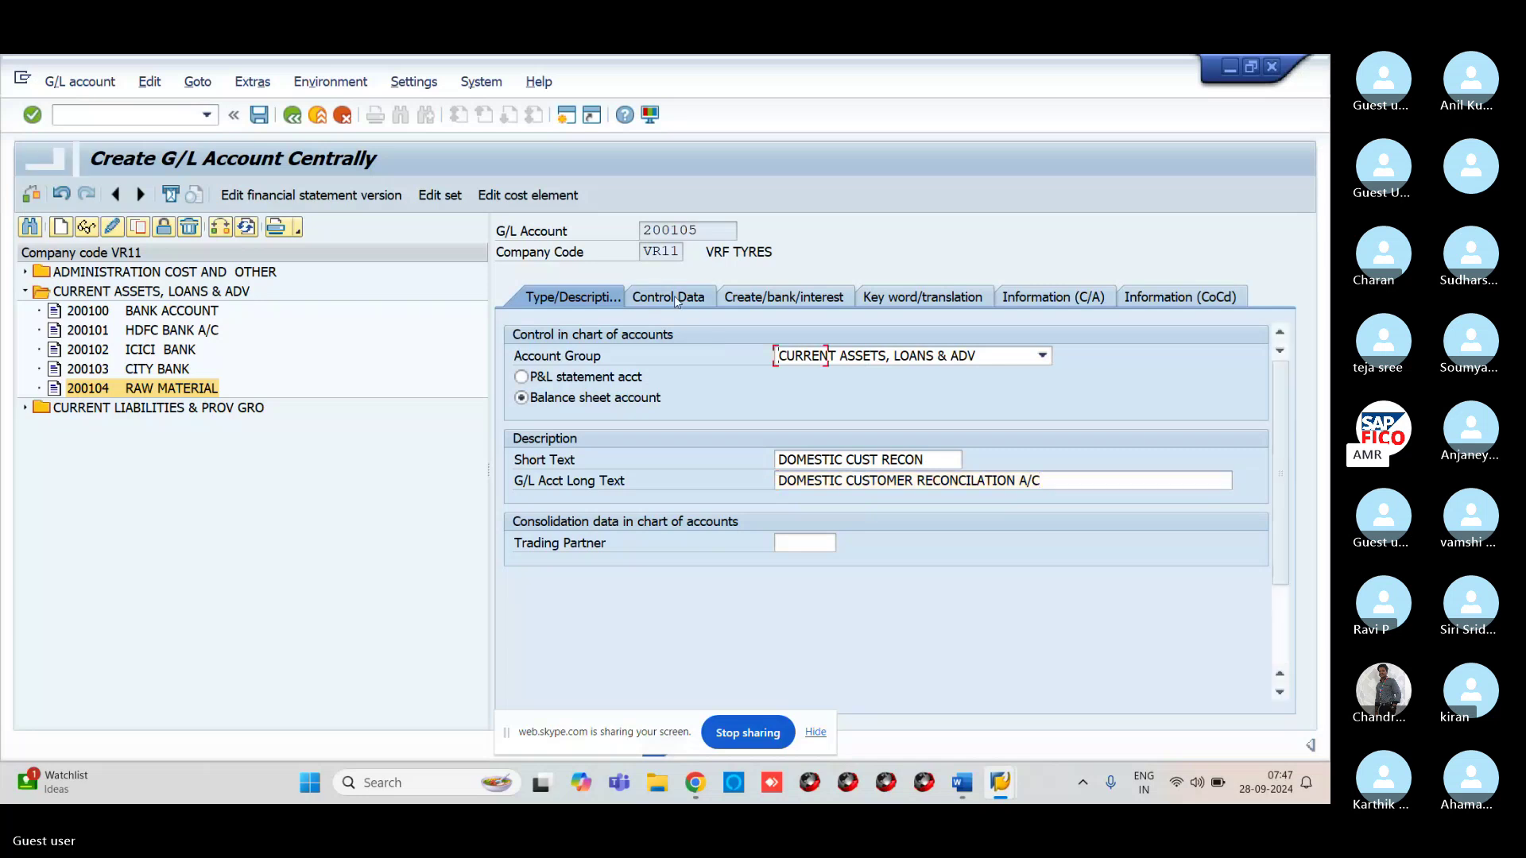
{"action": "left_click", "coordinate": [676, 299]}
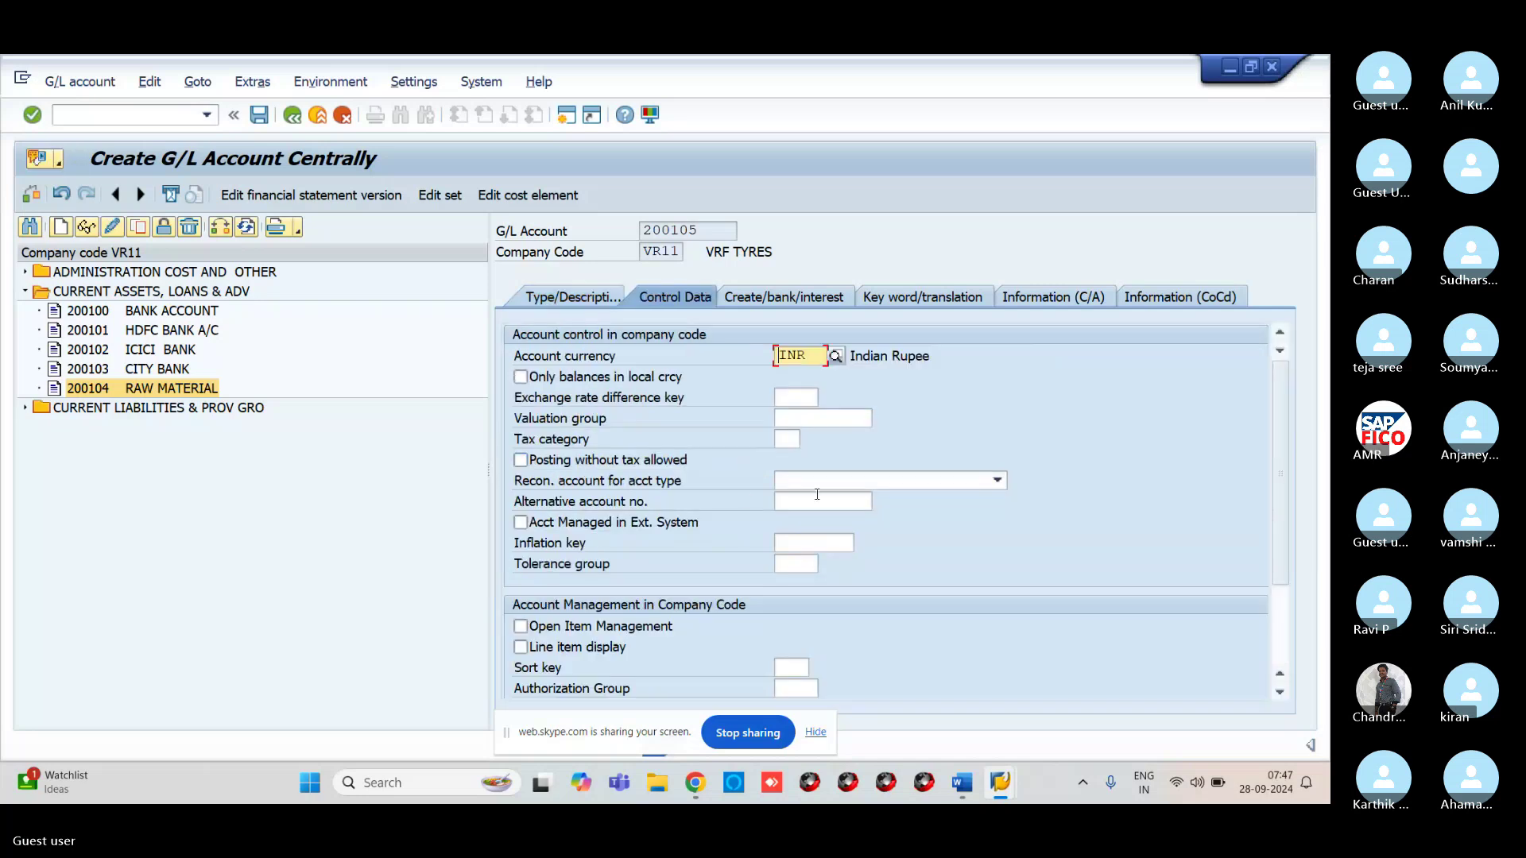
{"action": "left_click", "coordinate": [847, 480]}
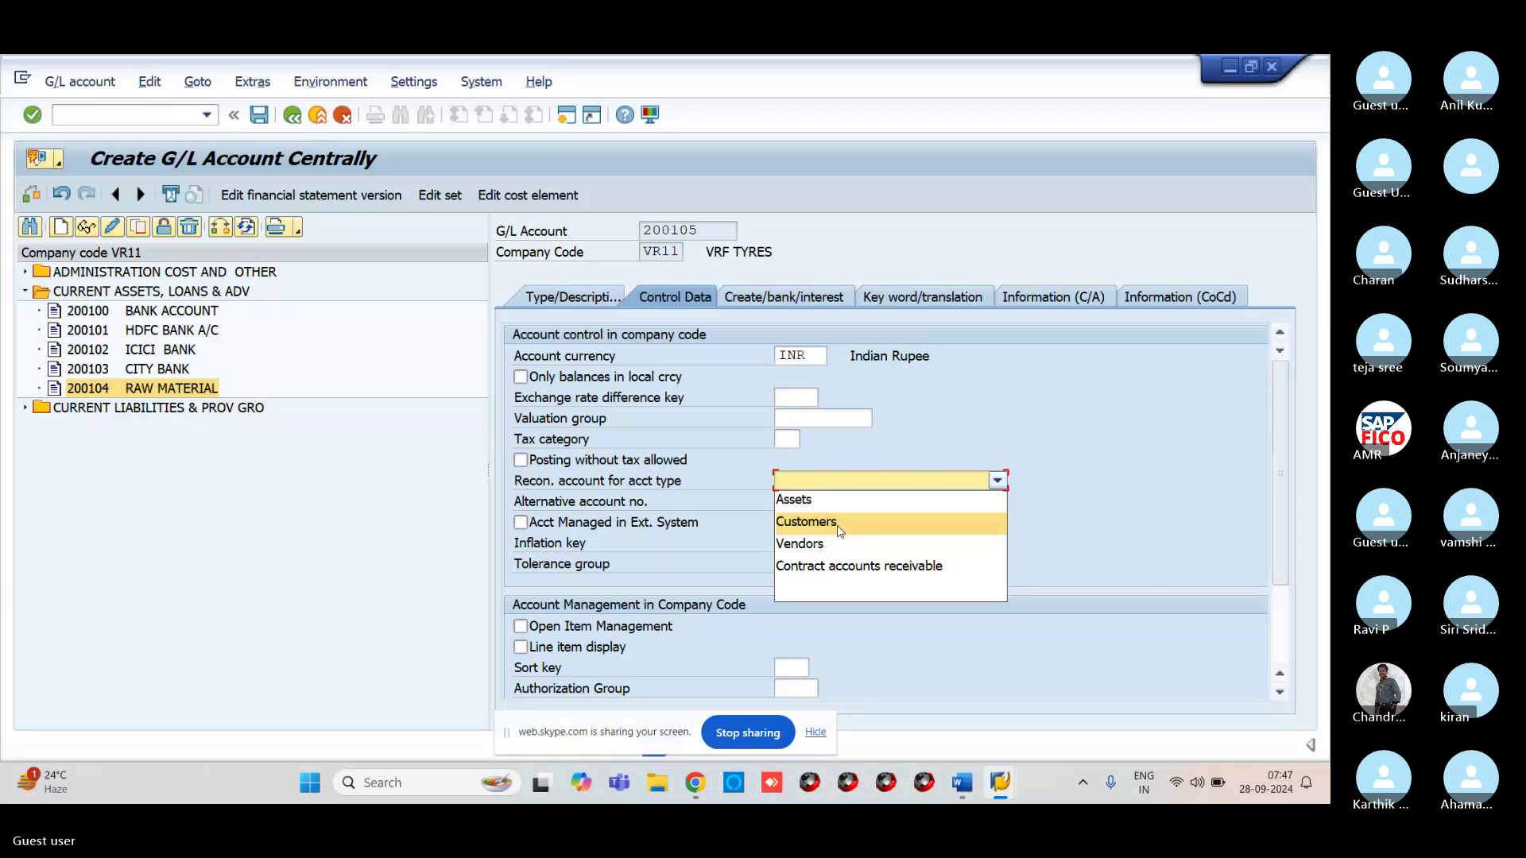
{"action": "left_click", "coordinate": [841, 532]}
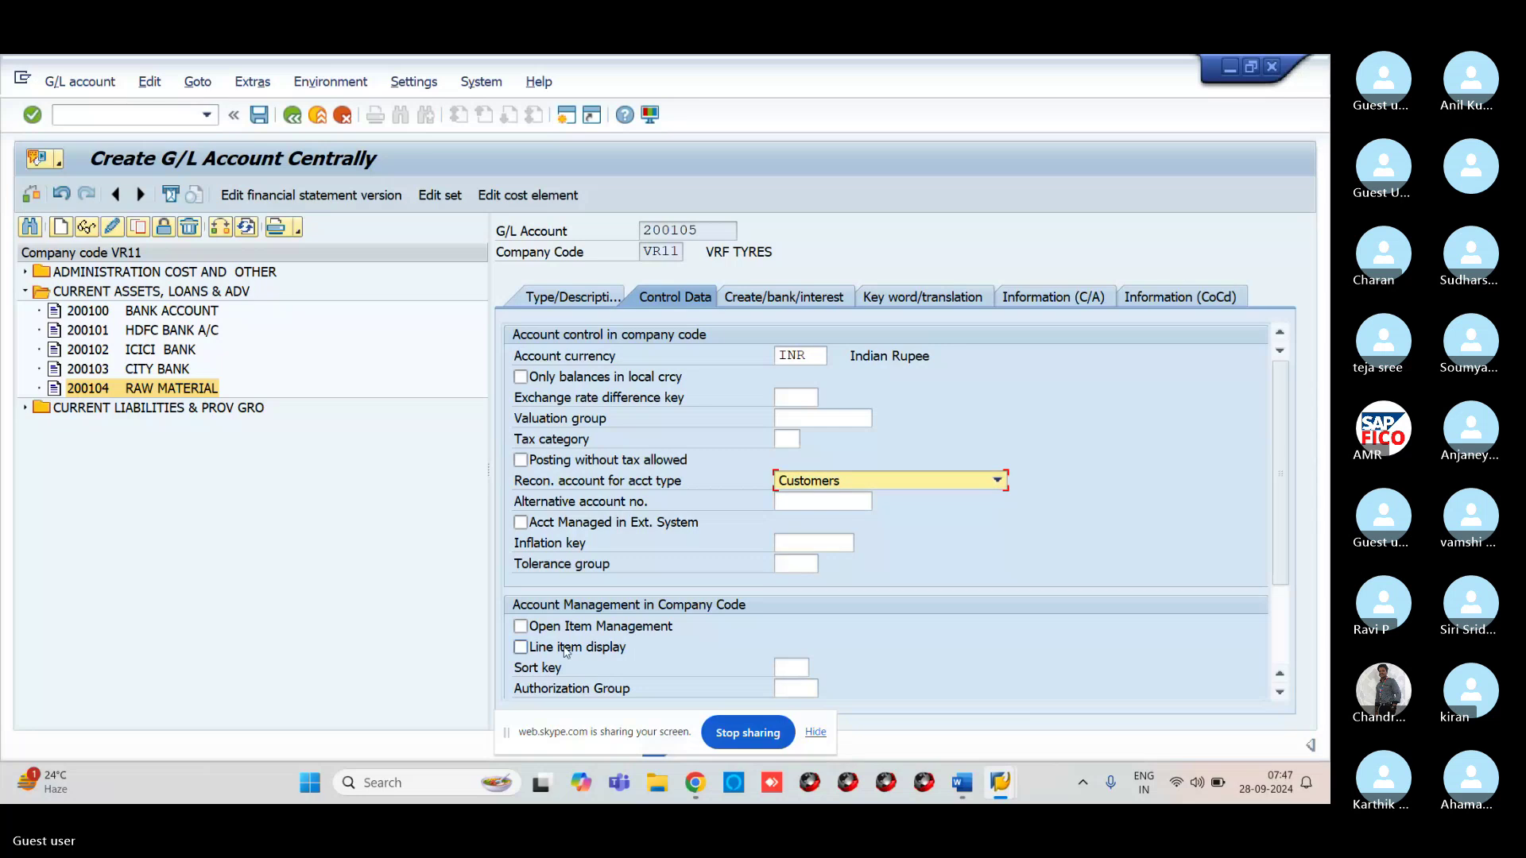
{"action": "left_click", "coordinate": [524, 649]}
{"action": "left_click", "coordinate": [783, 667]}
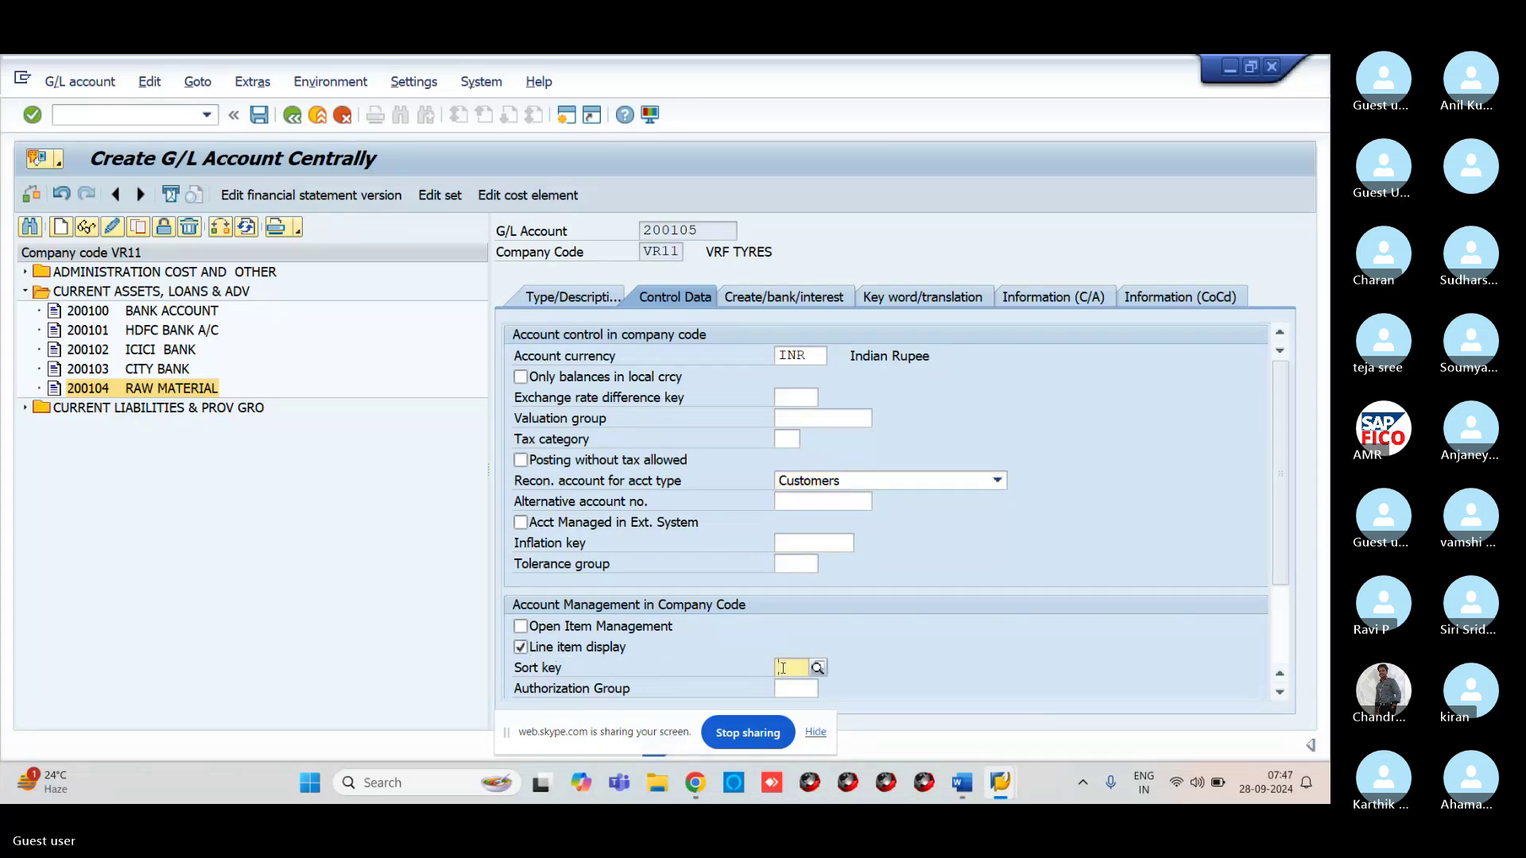
{"action": "type", "text": "001"}
{"action": "key", "text": "Return"}
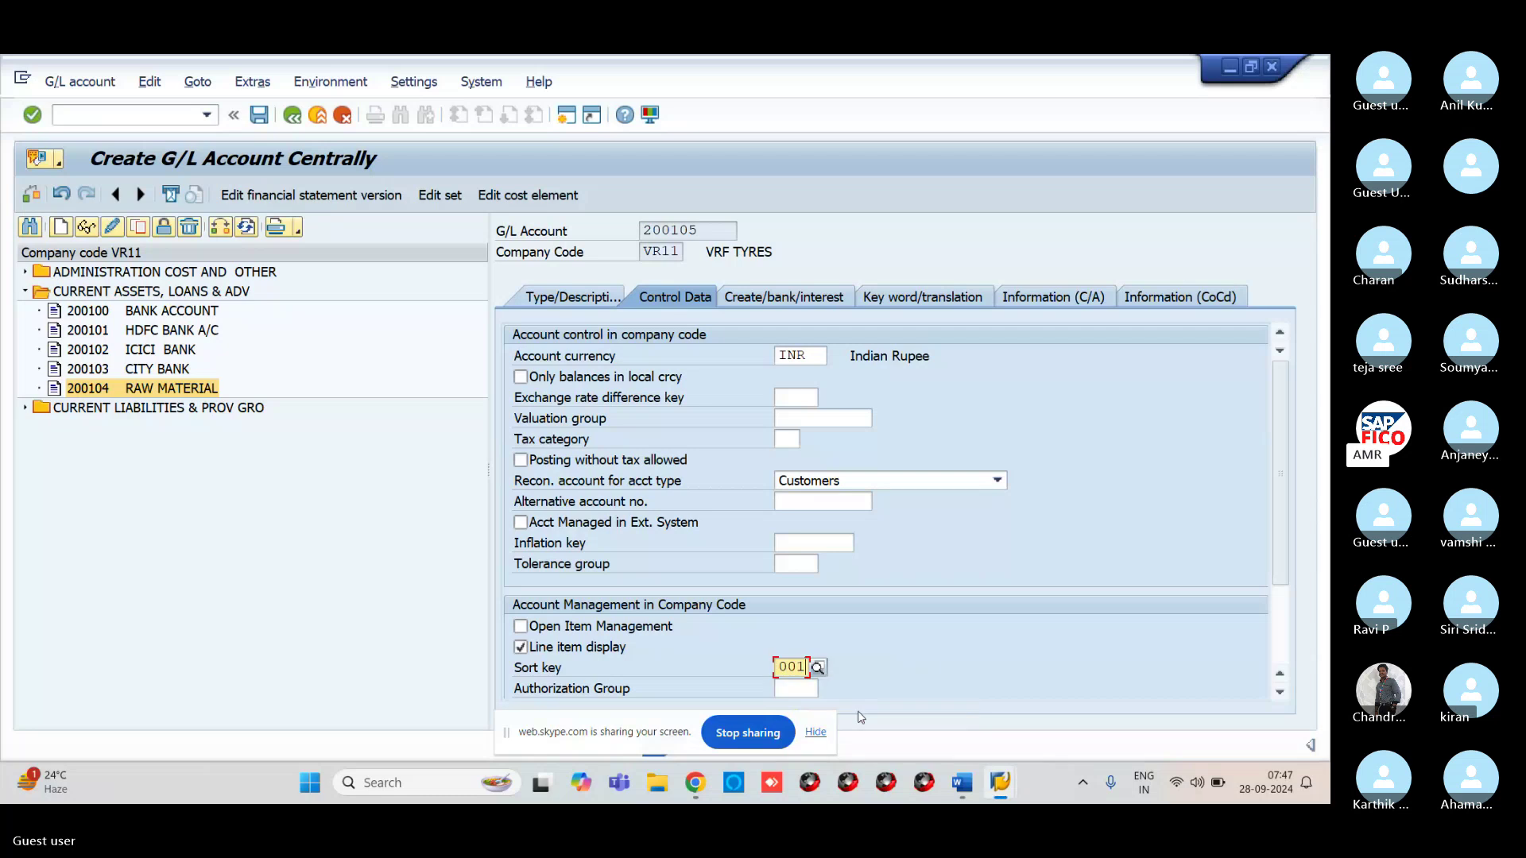
{"action": "left_click", "coordinate": [770, 304]}
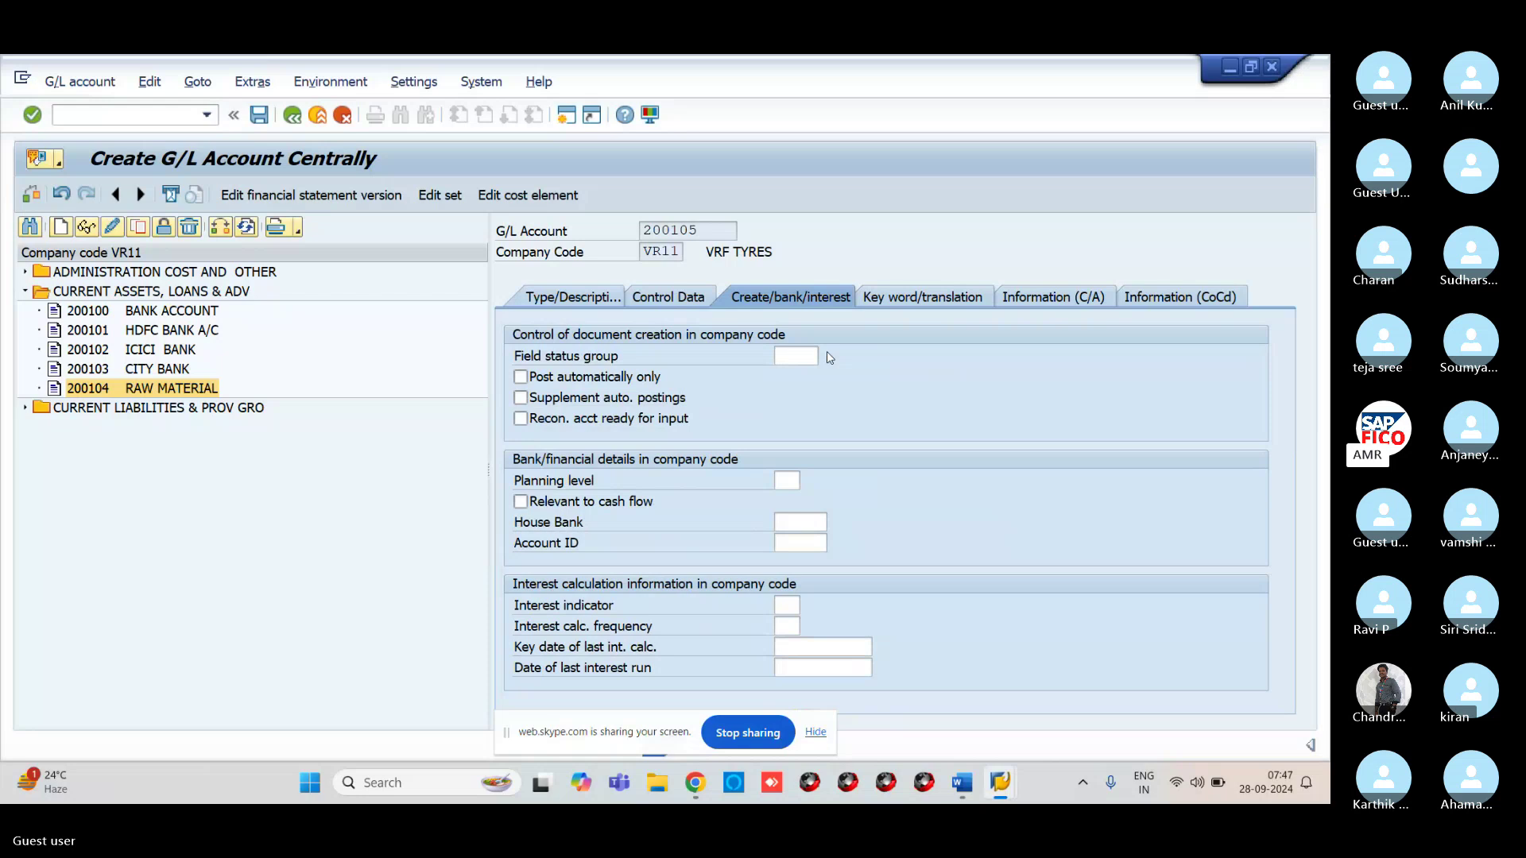
Choose field status group G067 Reconciliation accounts and save account 200105
{"action": "left_click", "coordinate": [827, 354]}
{"action": "scroll", "coordinate": [855, 513], "scroll_direction": "down", "scroll_amount": 6}
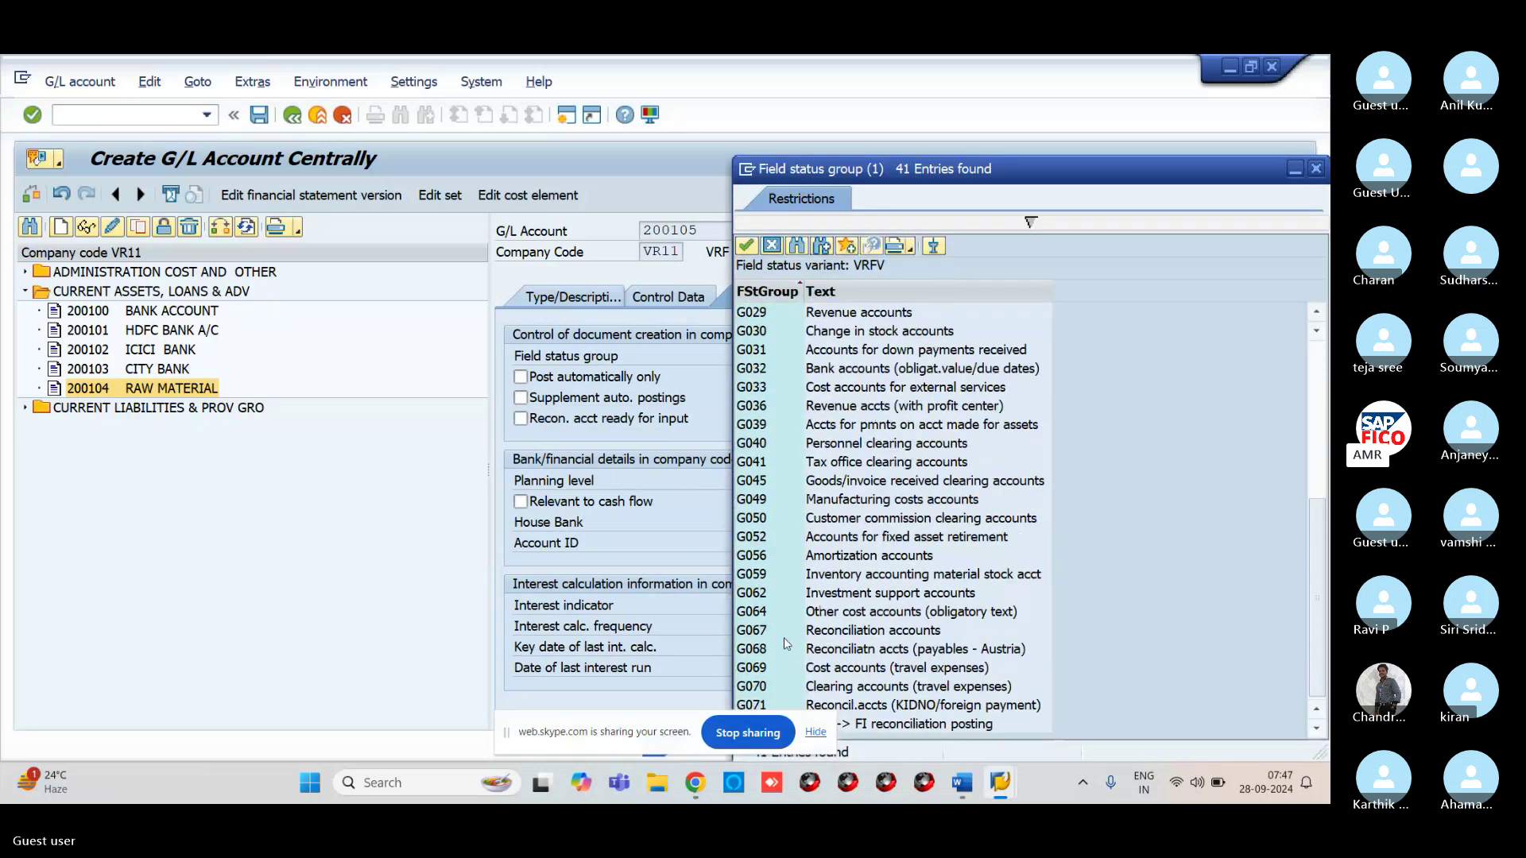
{"action": "left_click", "coordinate": [784, 638]}
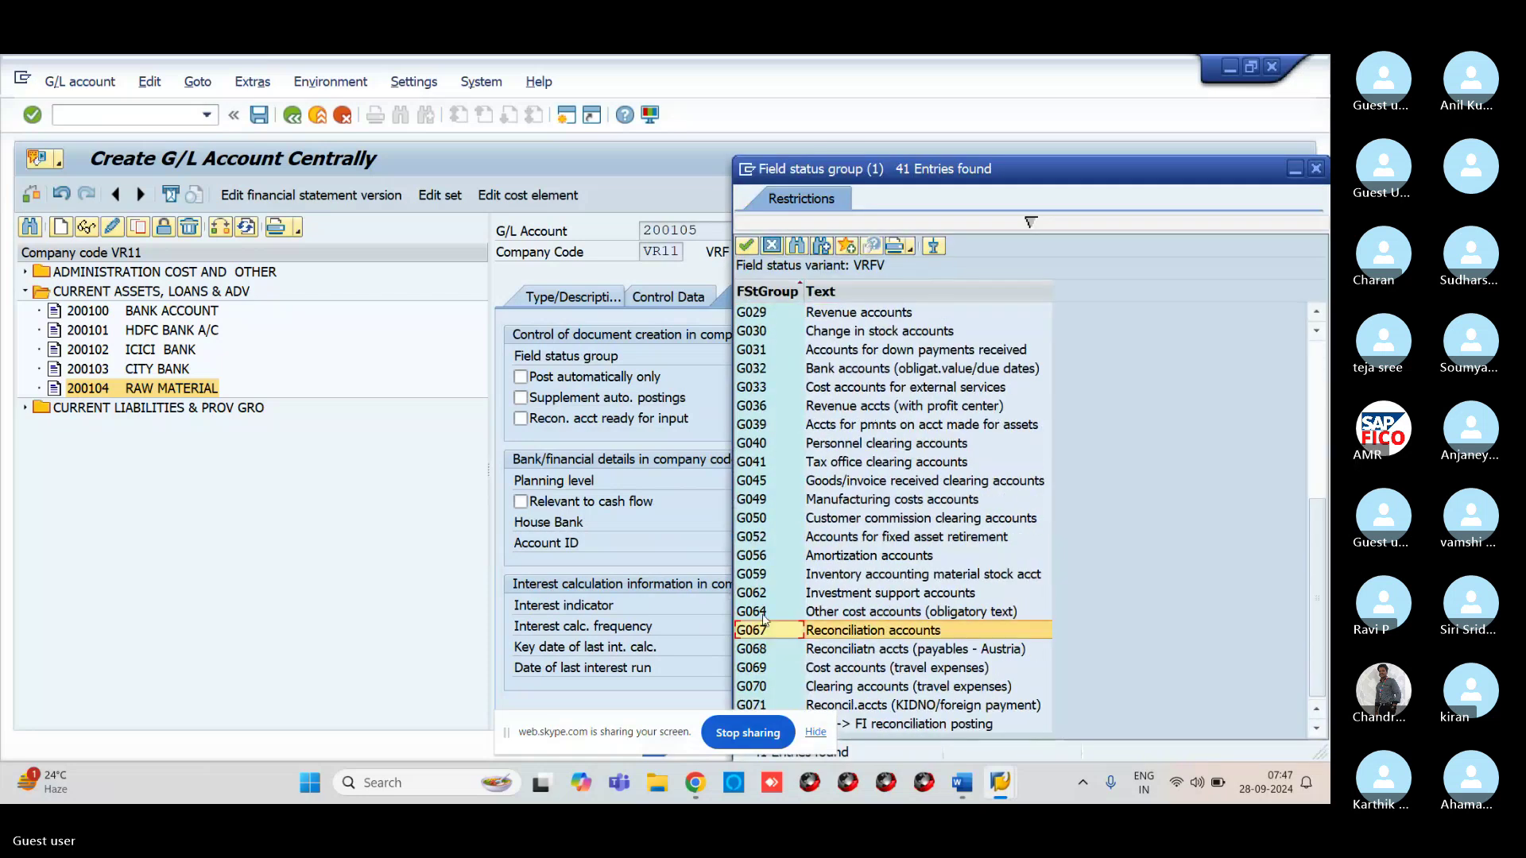
{"action": "left_click", "coordinate": [747, 246]}
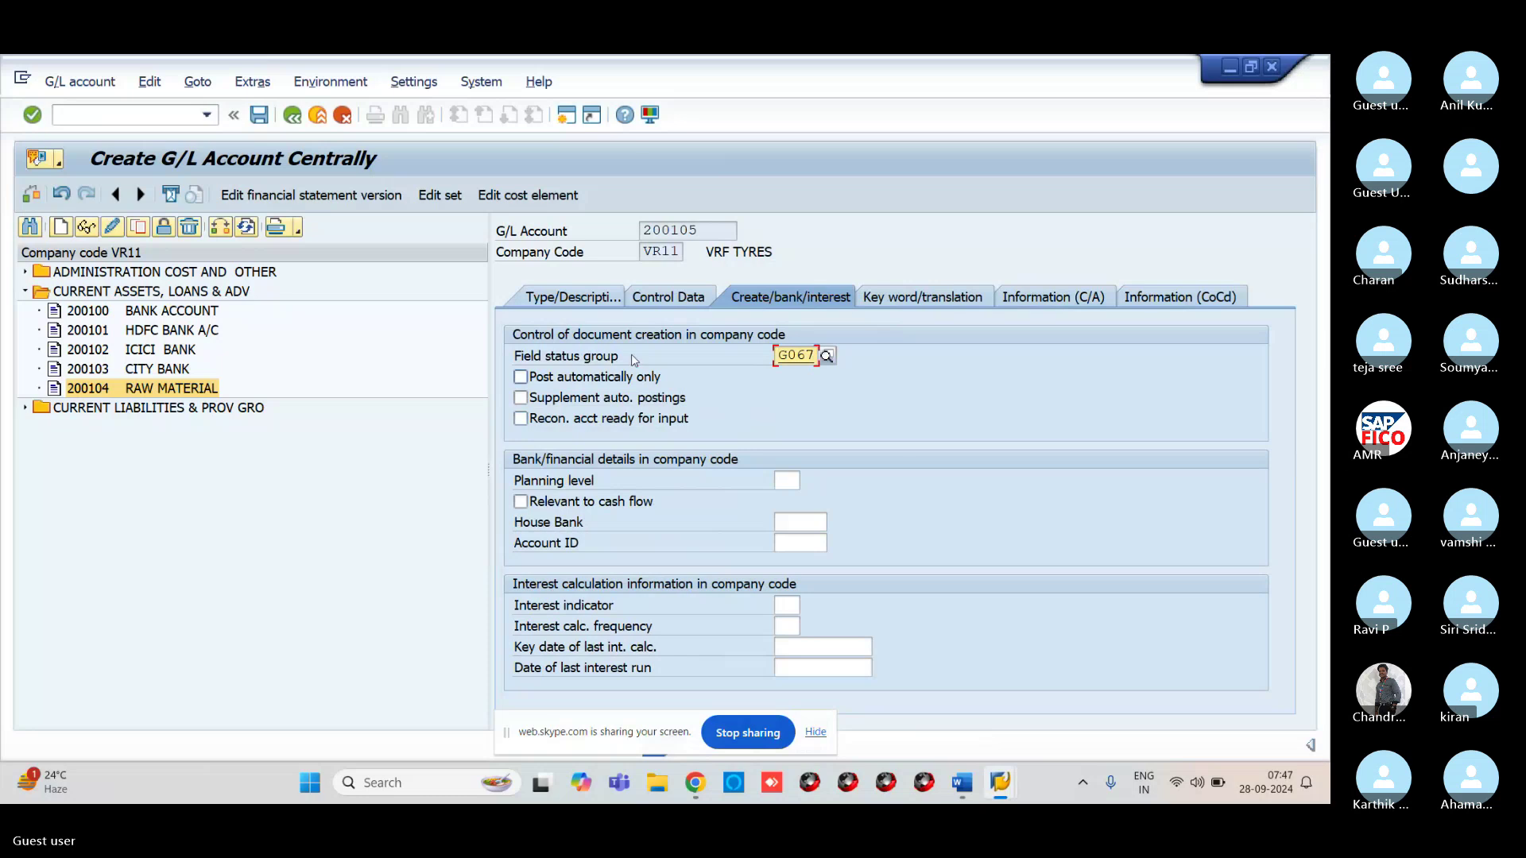
{"action": "left_click", "coordinate": [259, 116]}
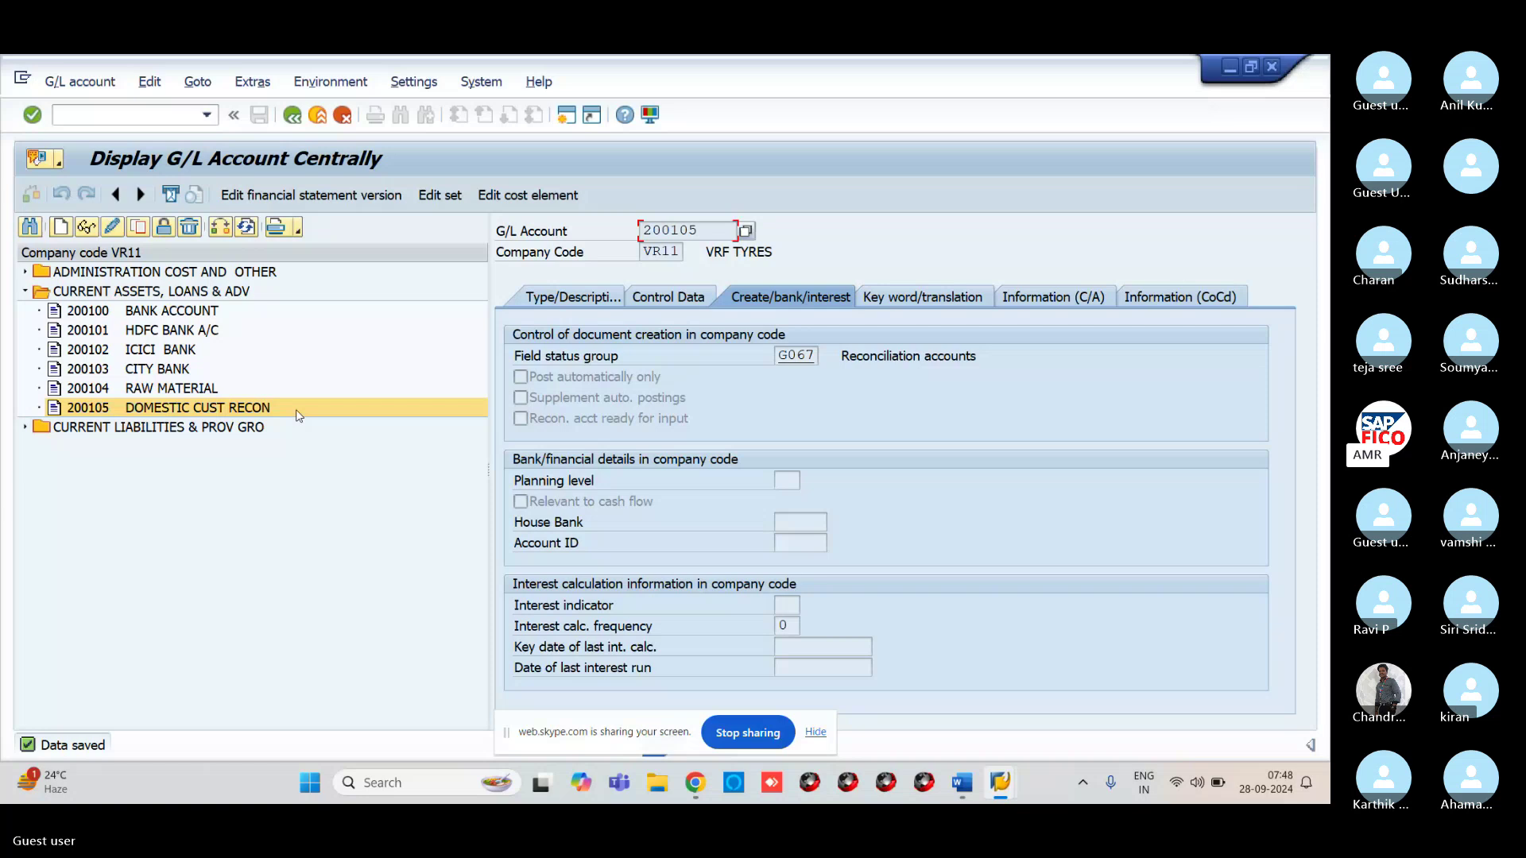
Create account 200106 as a balance sheet account in CURRENT ASSETS, LOANS & ADV
{"action": "left_click", "coordinate": [62, 228]}
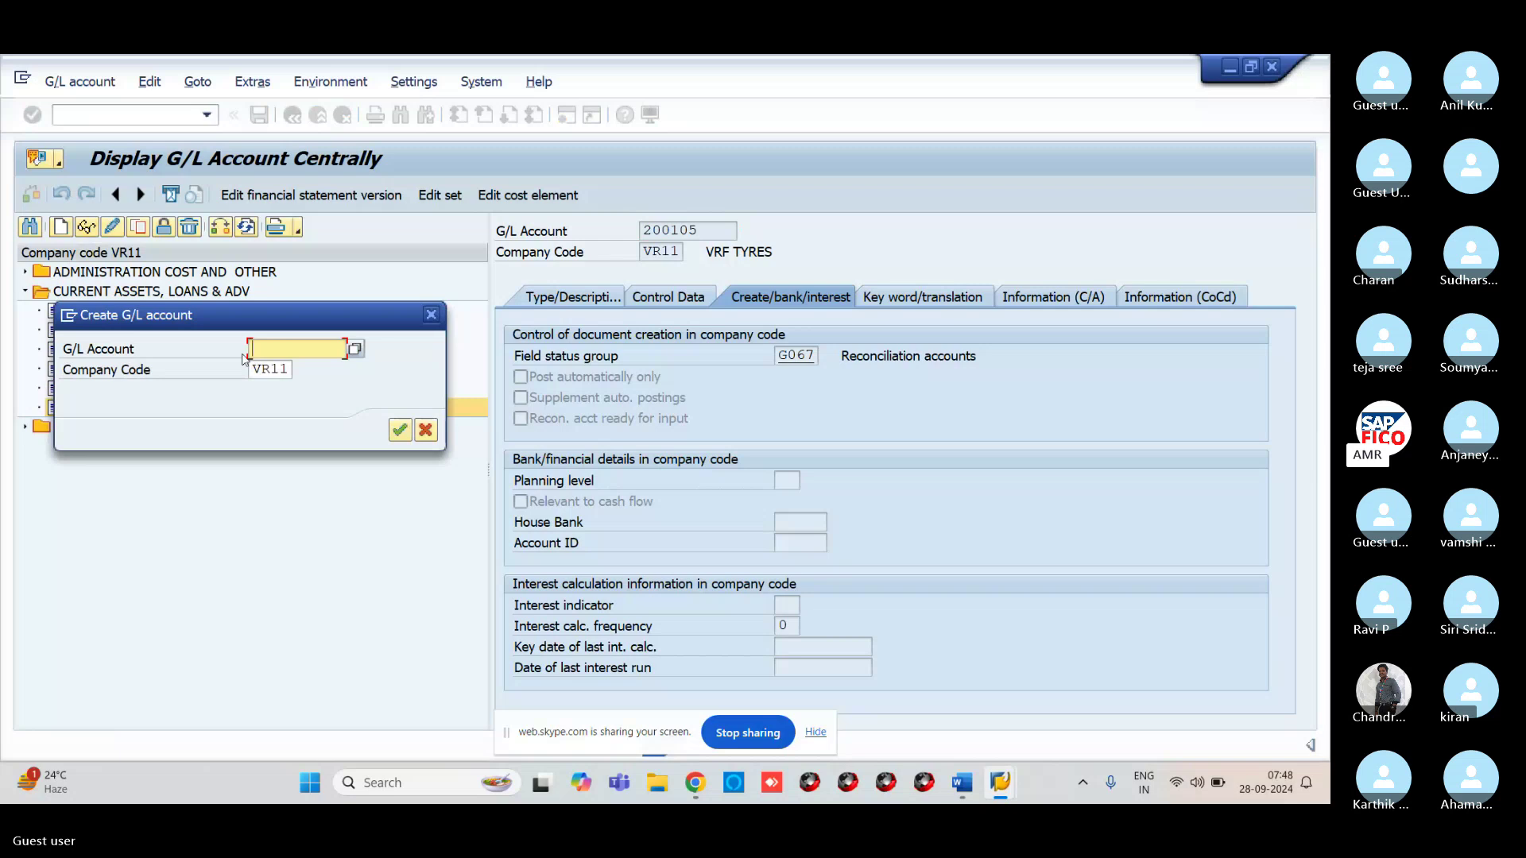
{"action": "type", "text": "00106"}
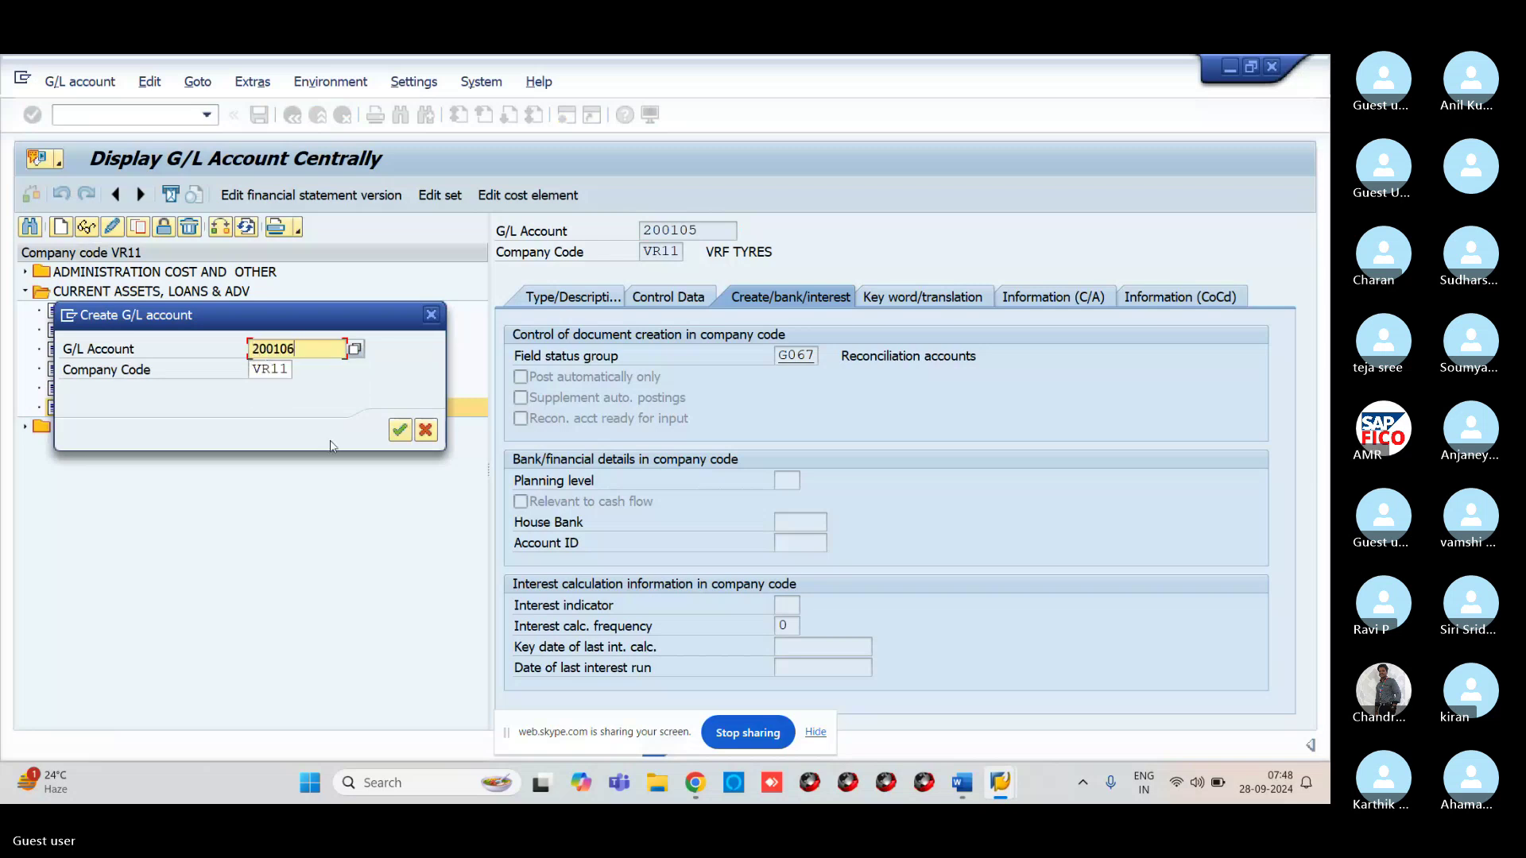
{"action": "left_click", "coordinate": [400, 430]}
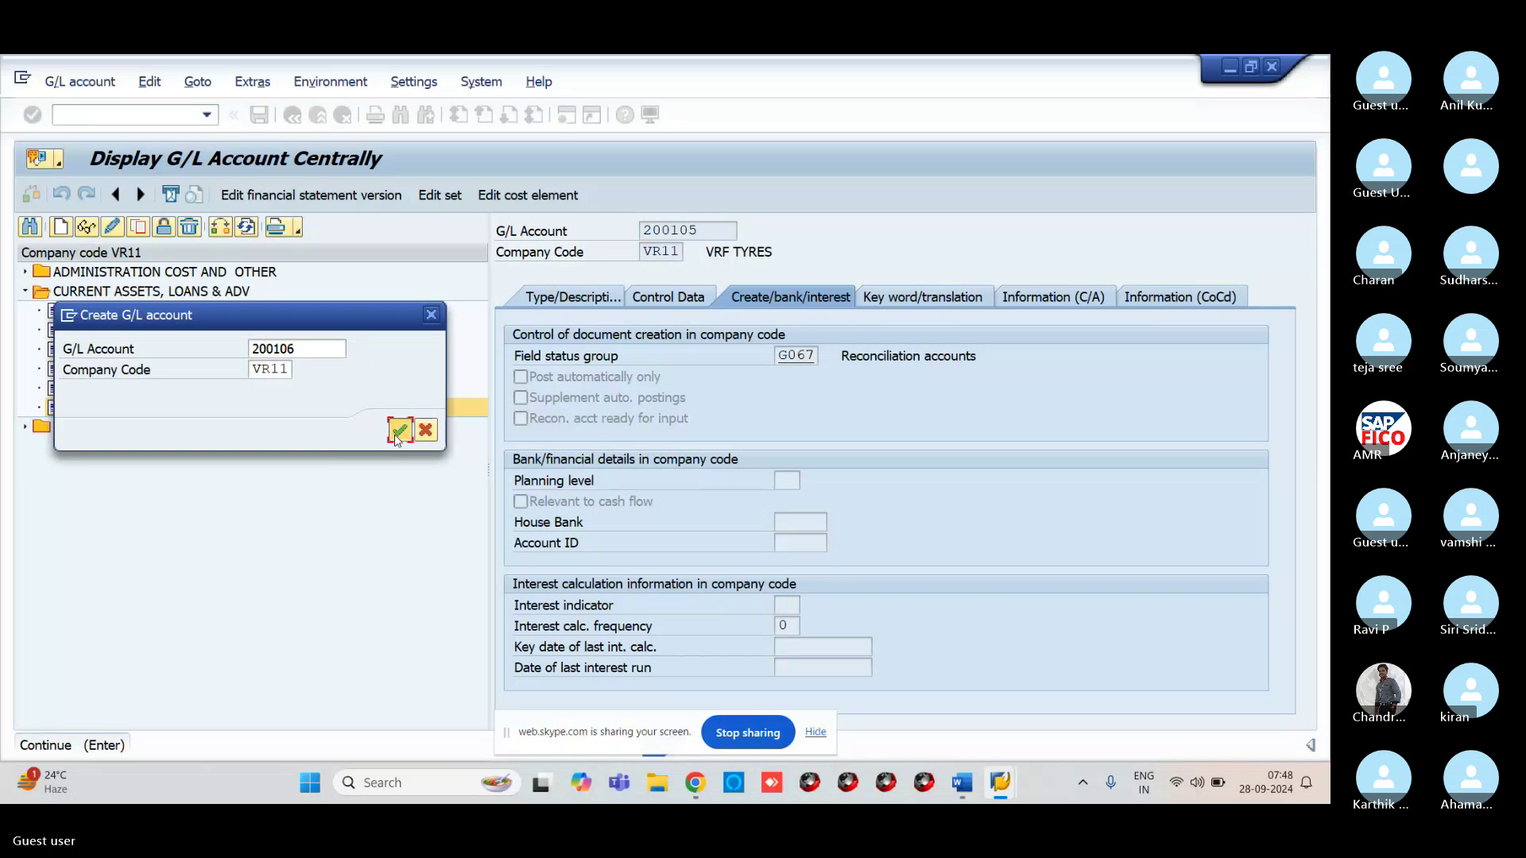
{"action": "left_click", "coordinate": [560, 298]}
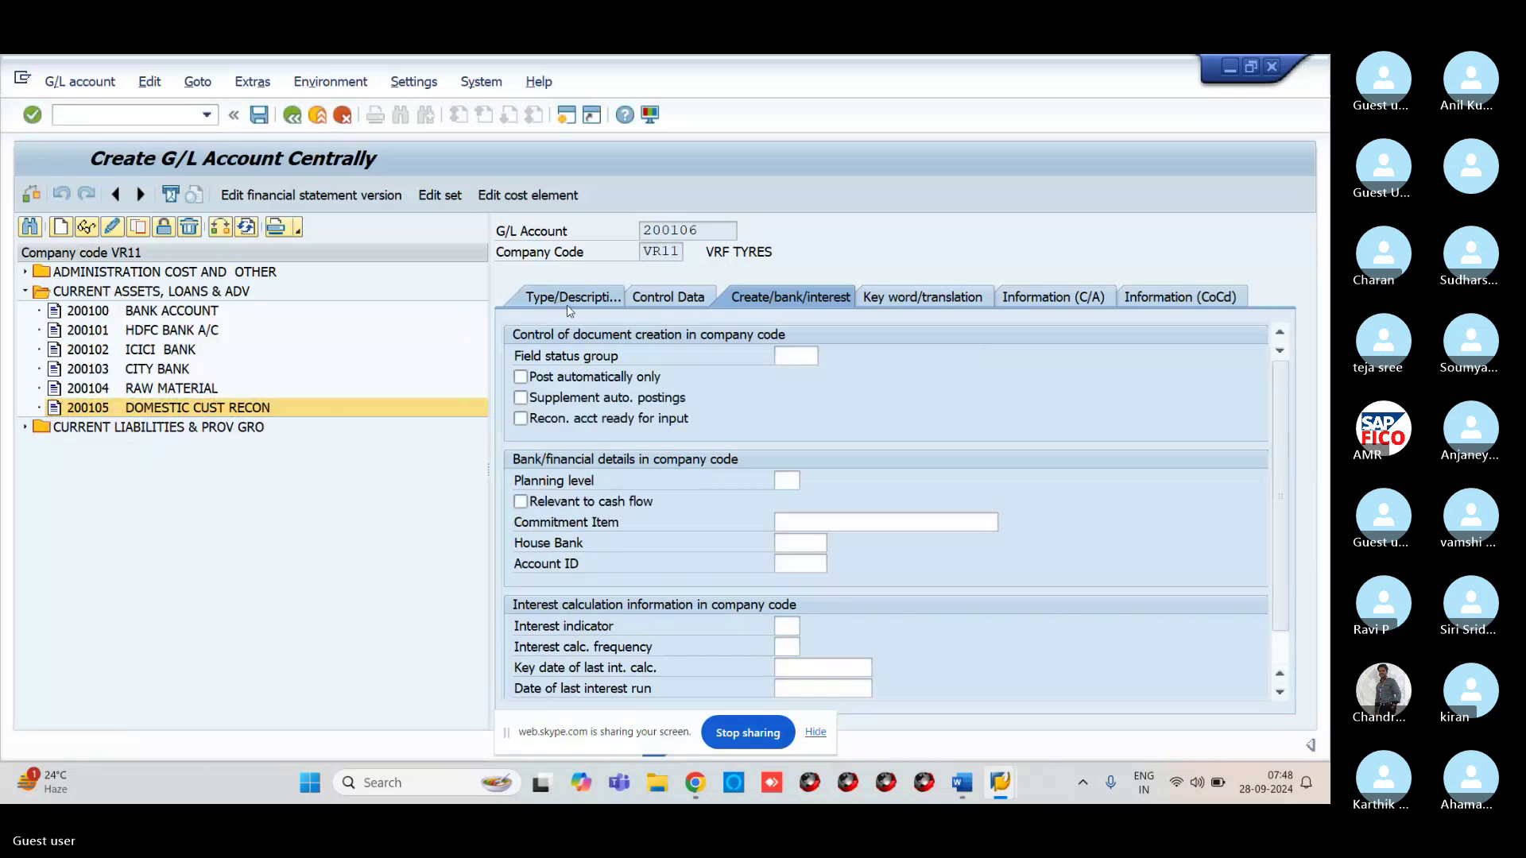
{"action": "left_click", "coordinate": [804, 362]}
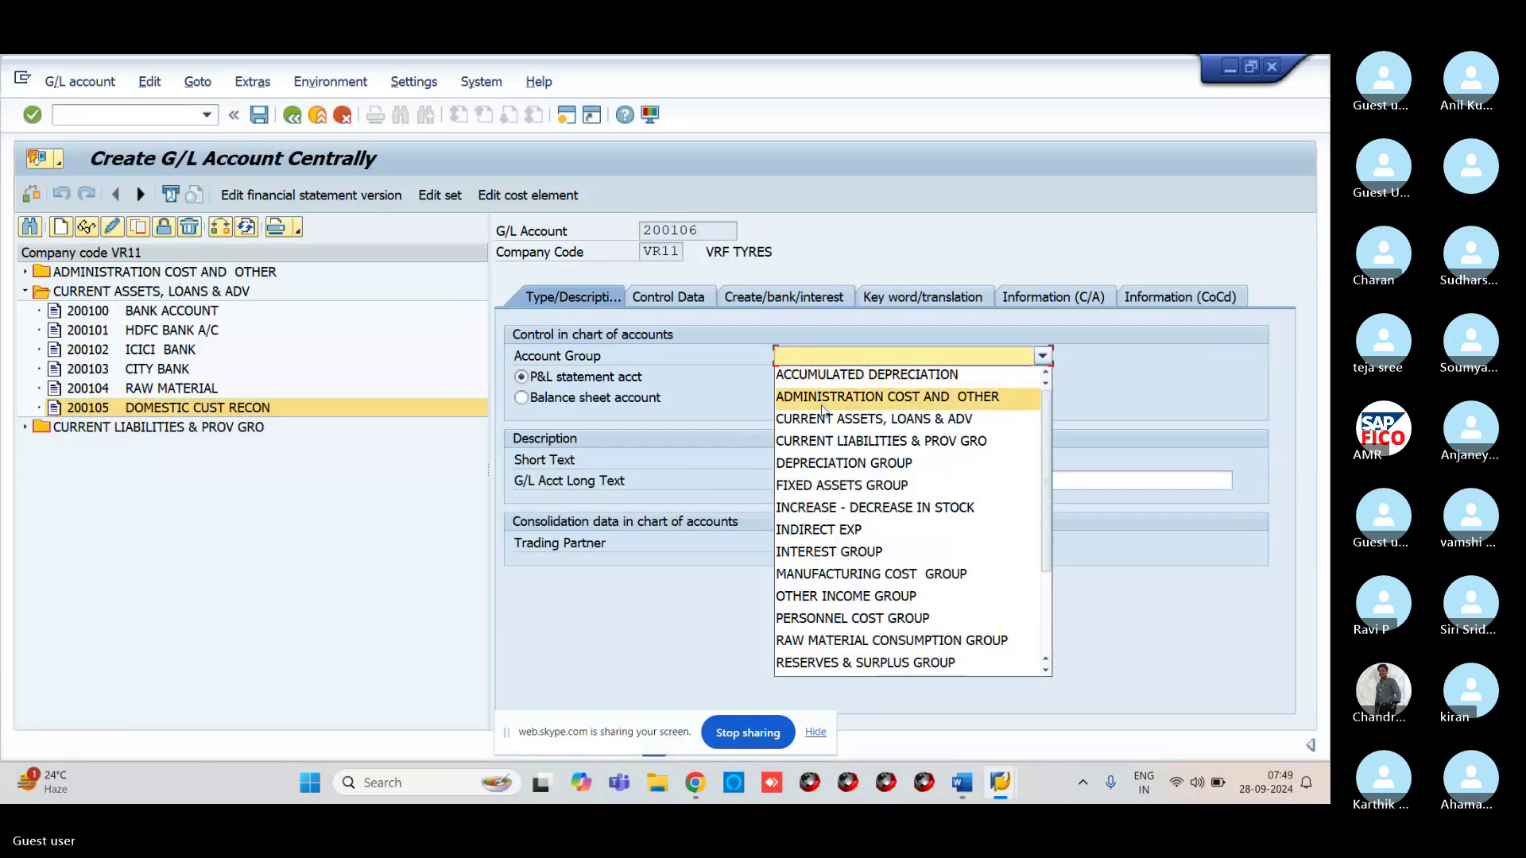
{"action": "left_click", "coordinate": [813, 418]}
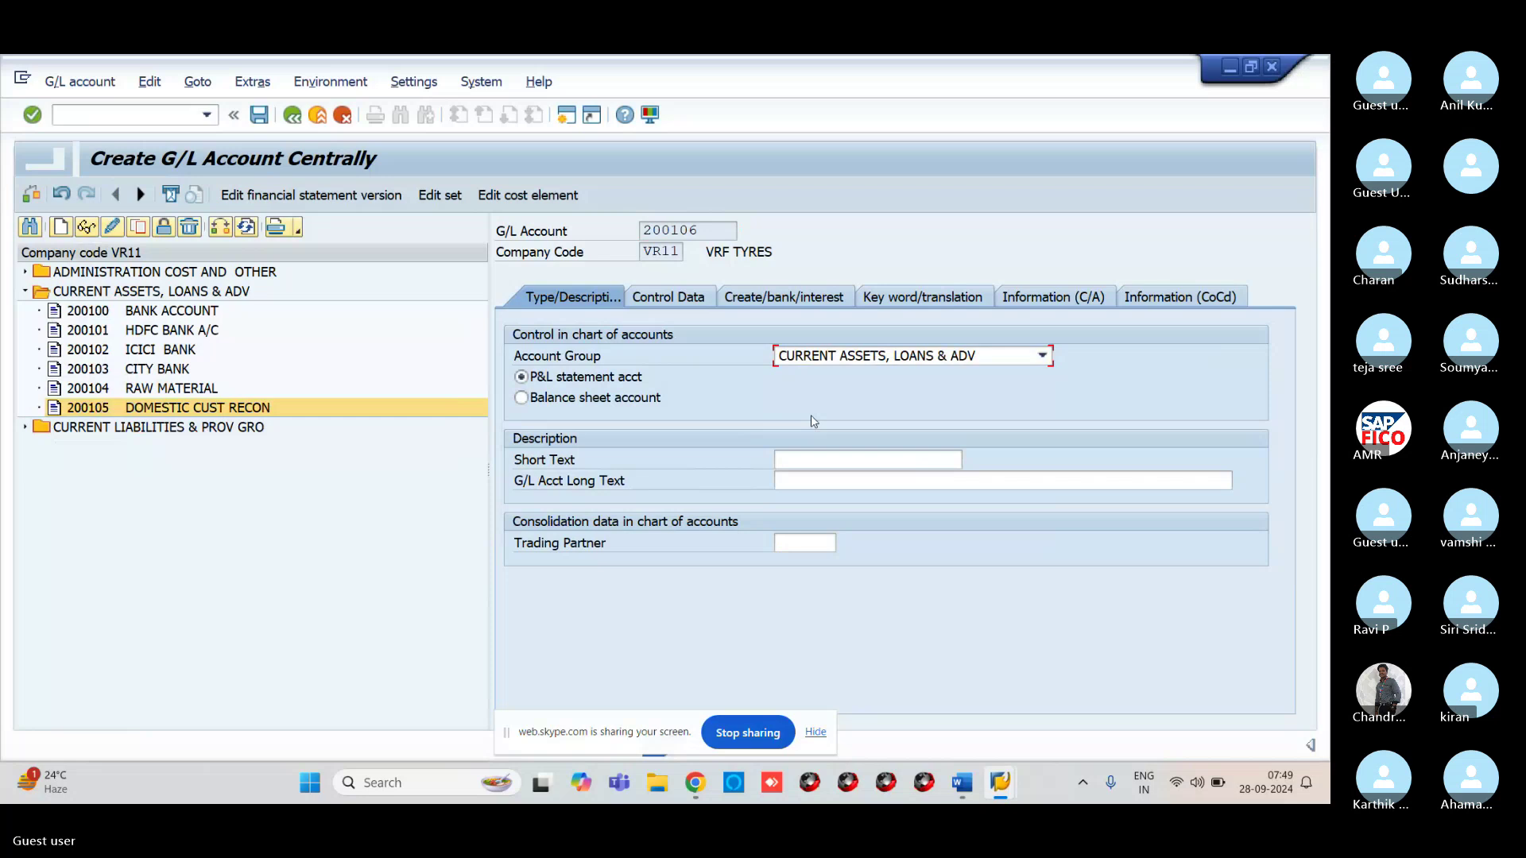
{"action": "left_click", "coordinate": [588, 397]}
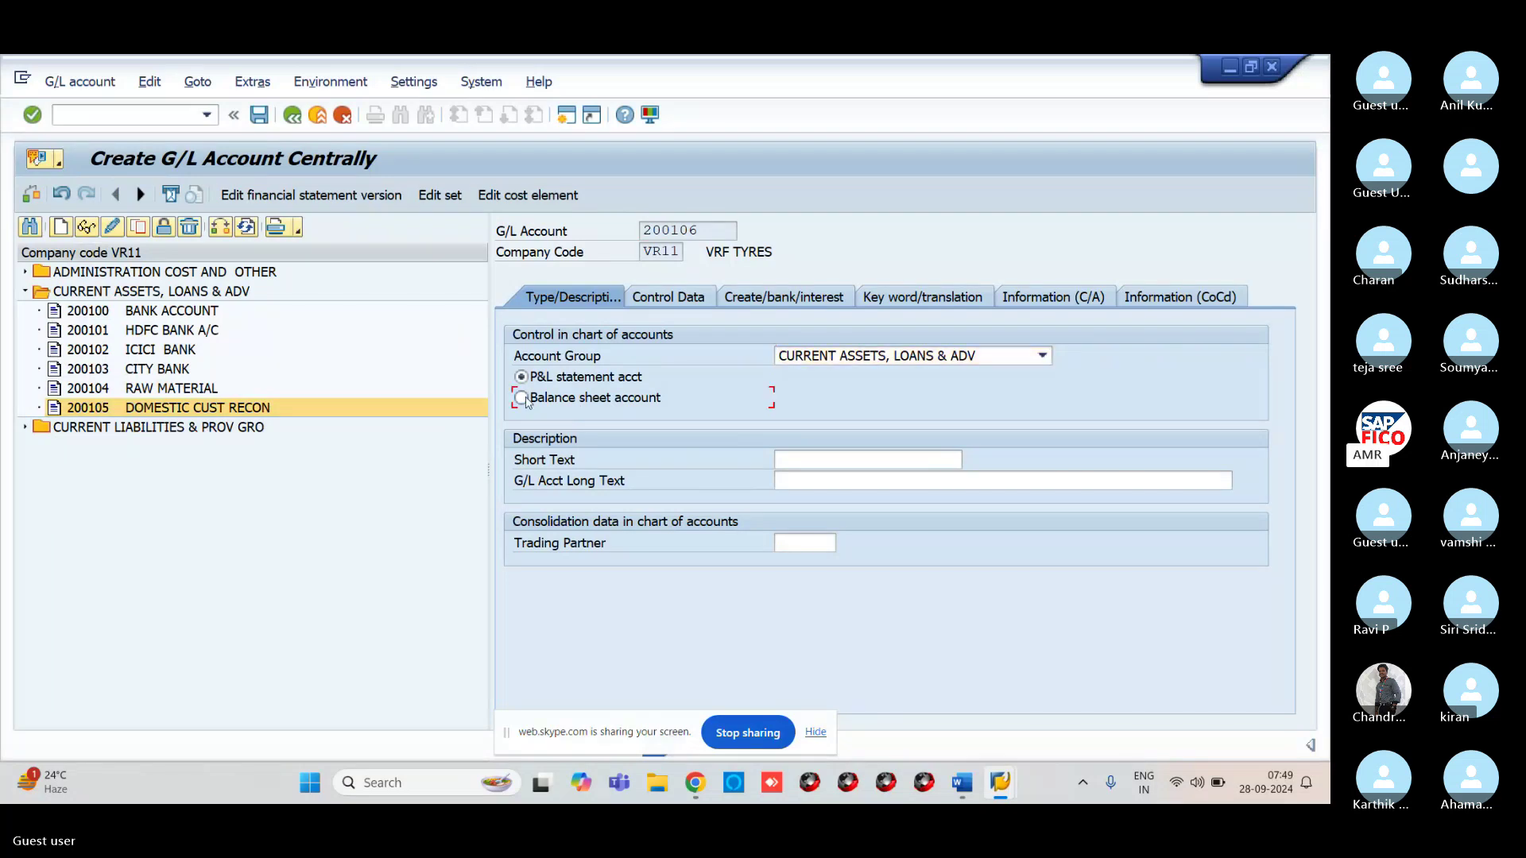
Enter short text 'INTER RECON AC' and a customer reconciliation long text
{"action": "left_click", "coordinate": [798, 461]}
{"action": "type", "text": "I"}
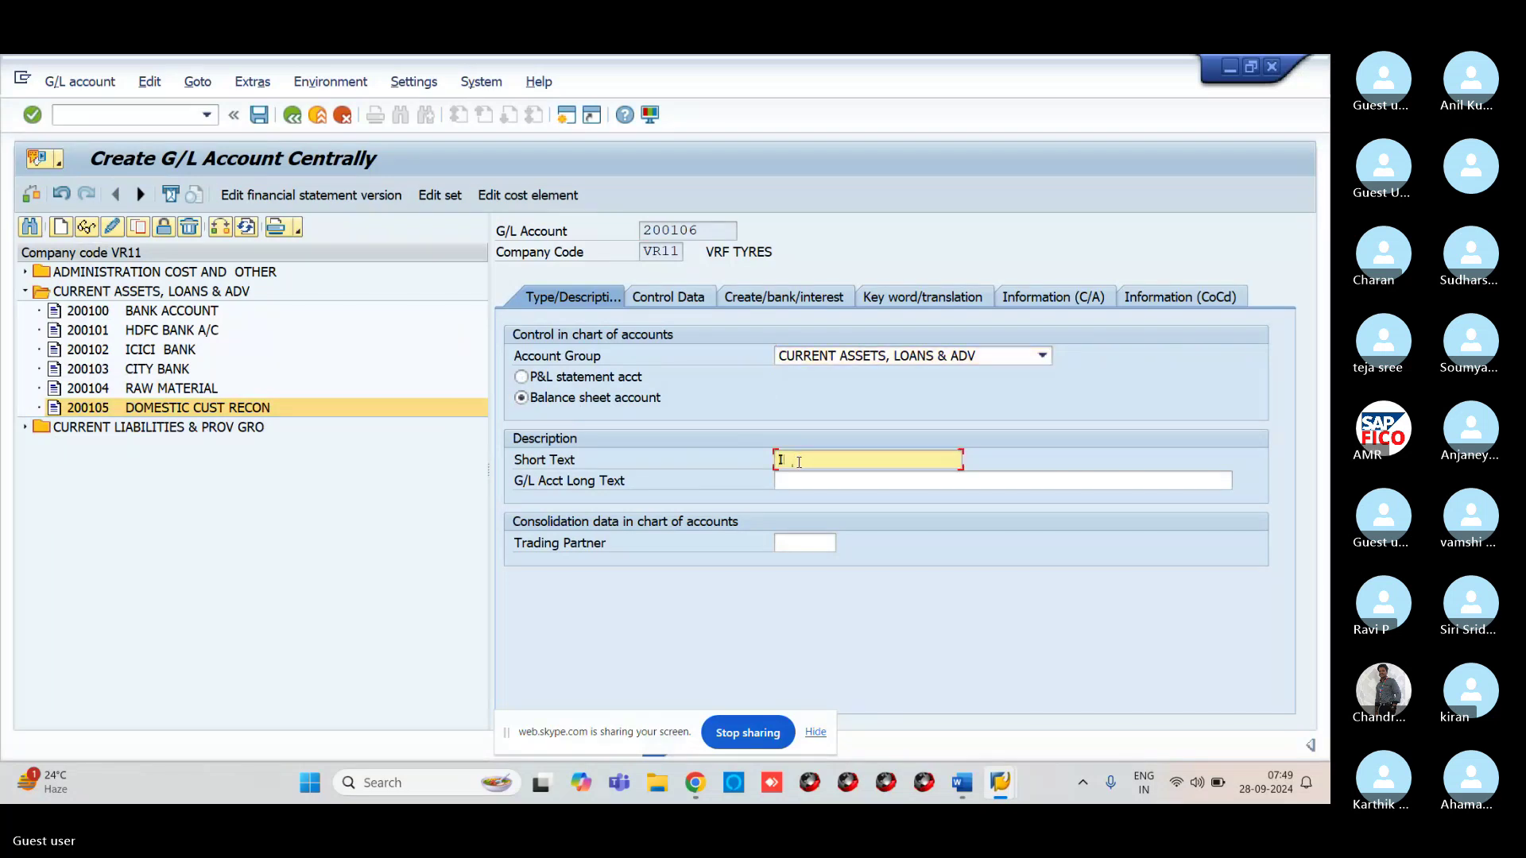
{"action": "type", "text": "NT"}
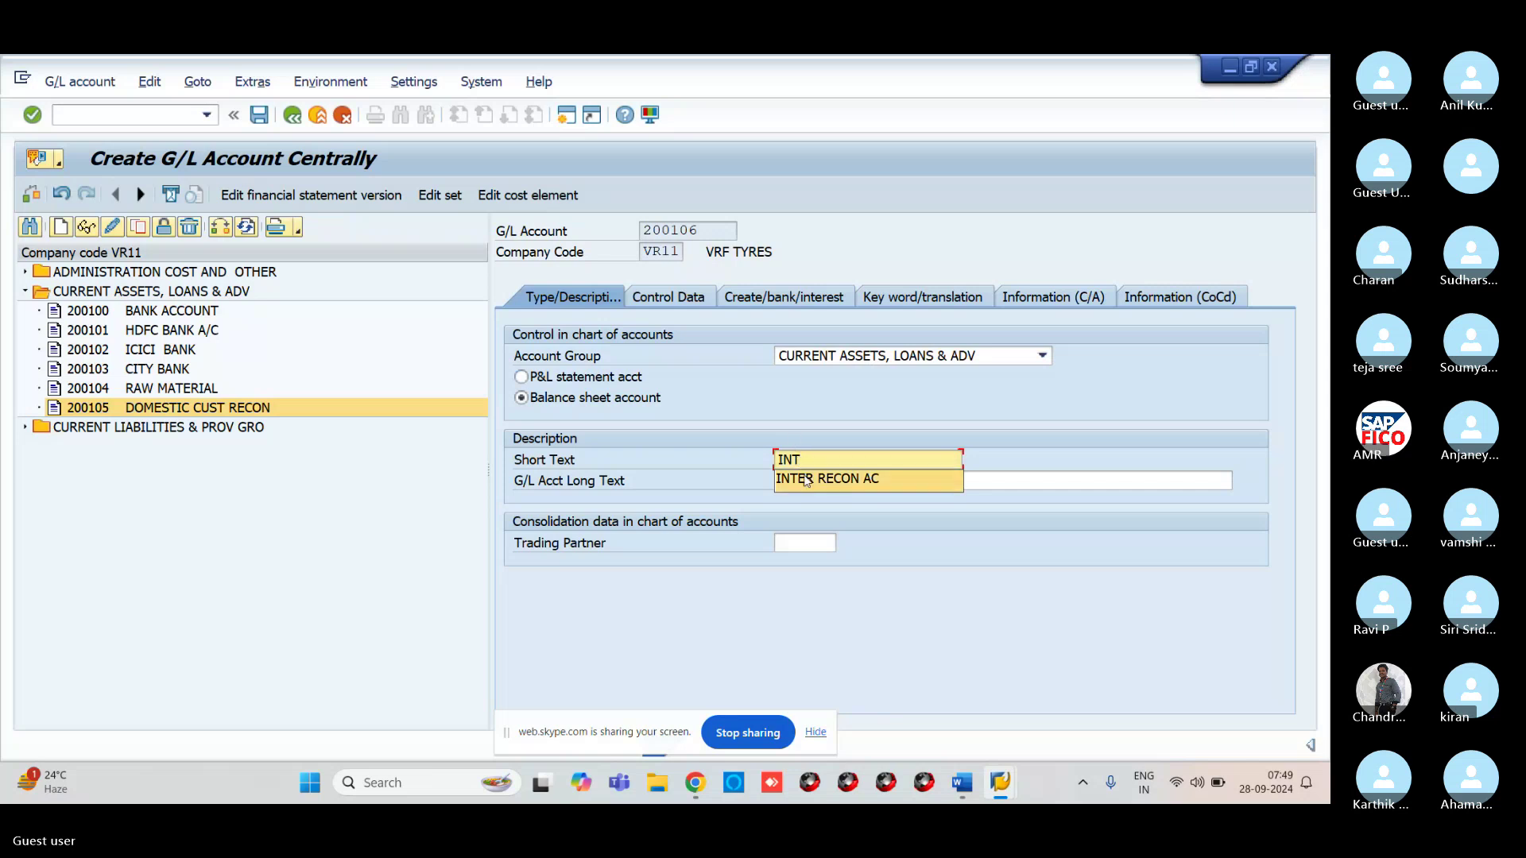
{"action": "left_click", "coordinate": [808, 481]}
{"action": "left_click", "coordinate": [808, 483]}
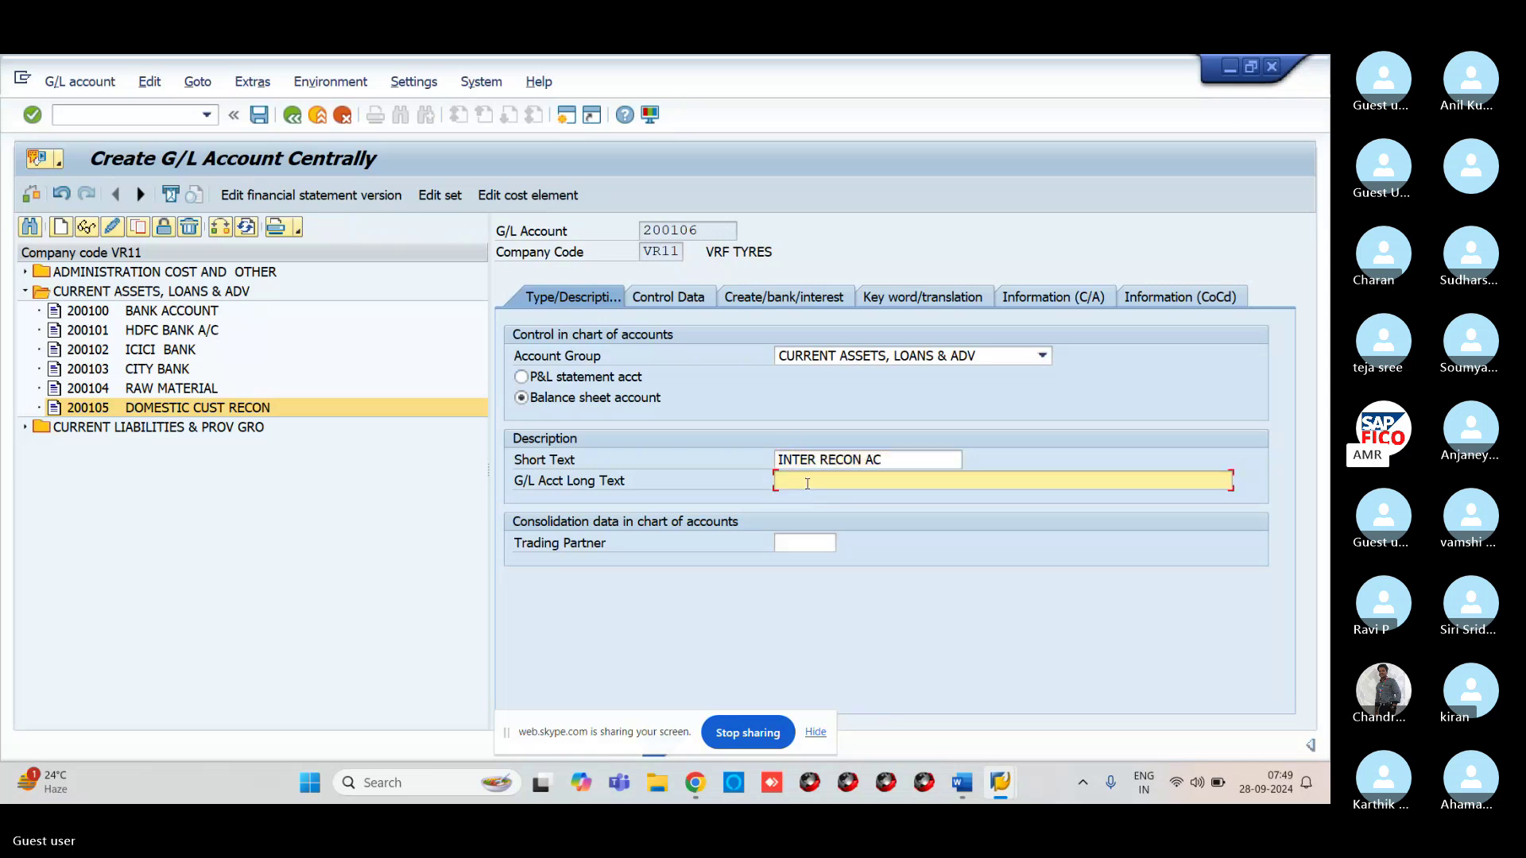
{"action": "type", "text": "IN"}
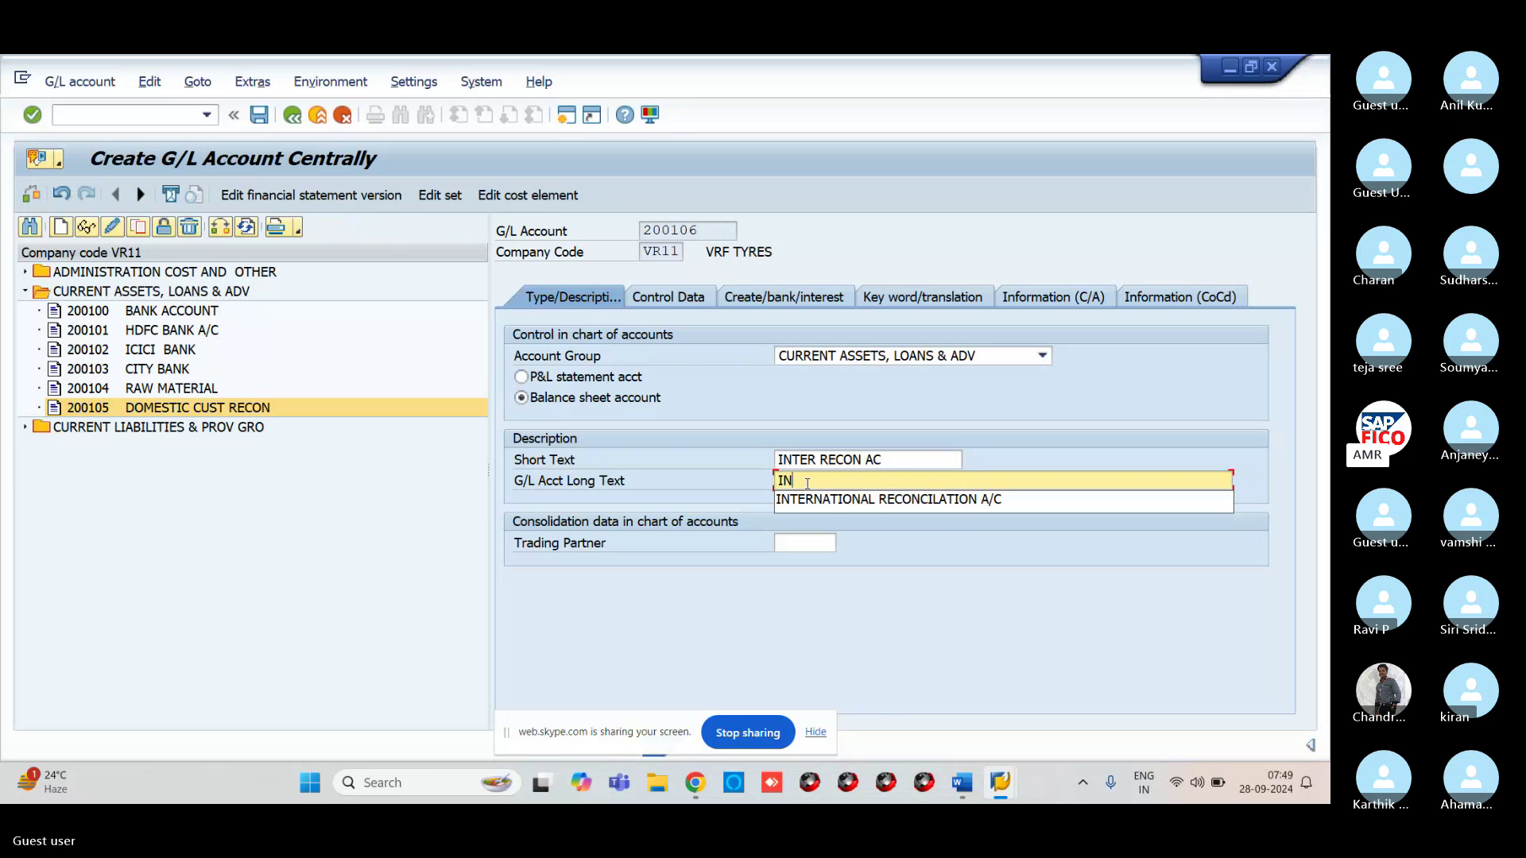
{"action": "left_click", "coordinate": [824, 503]}
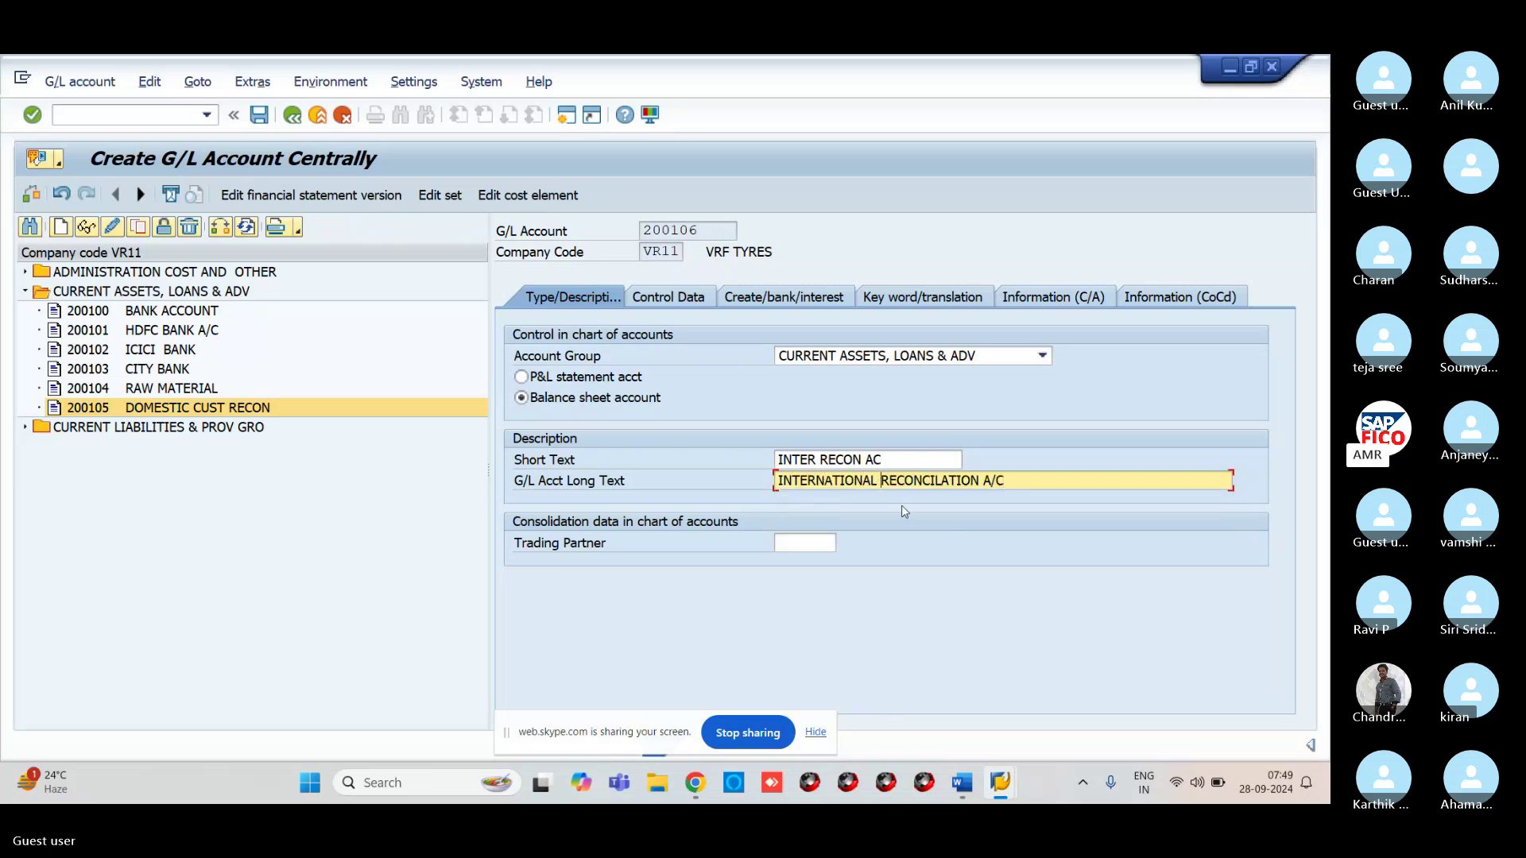
{"action": "type", "text": "CUSTOMER "}
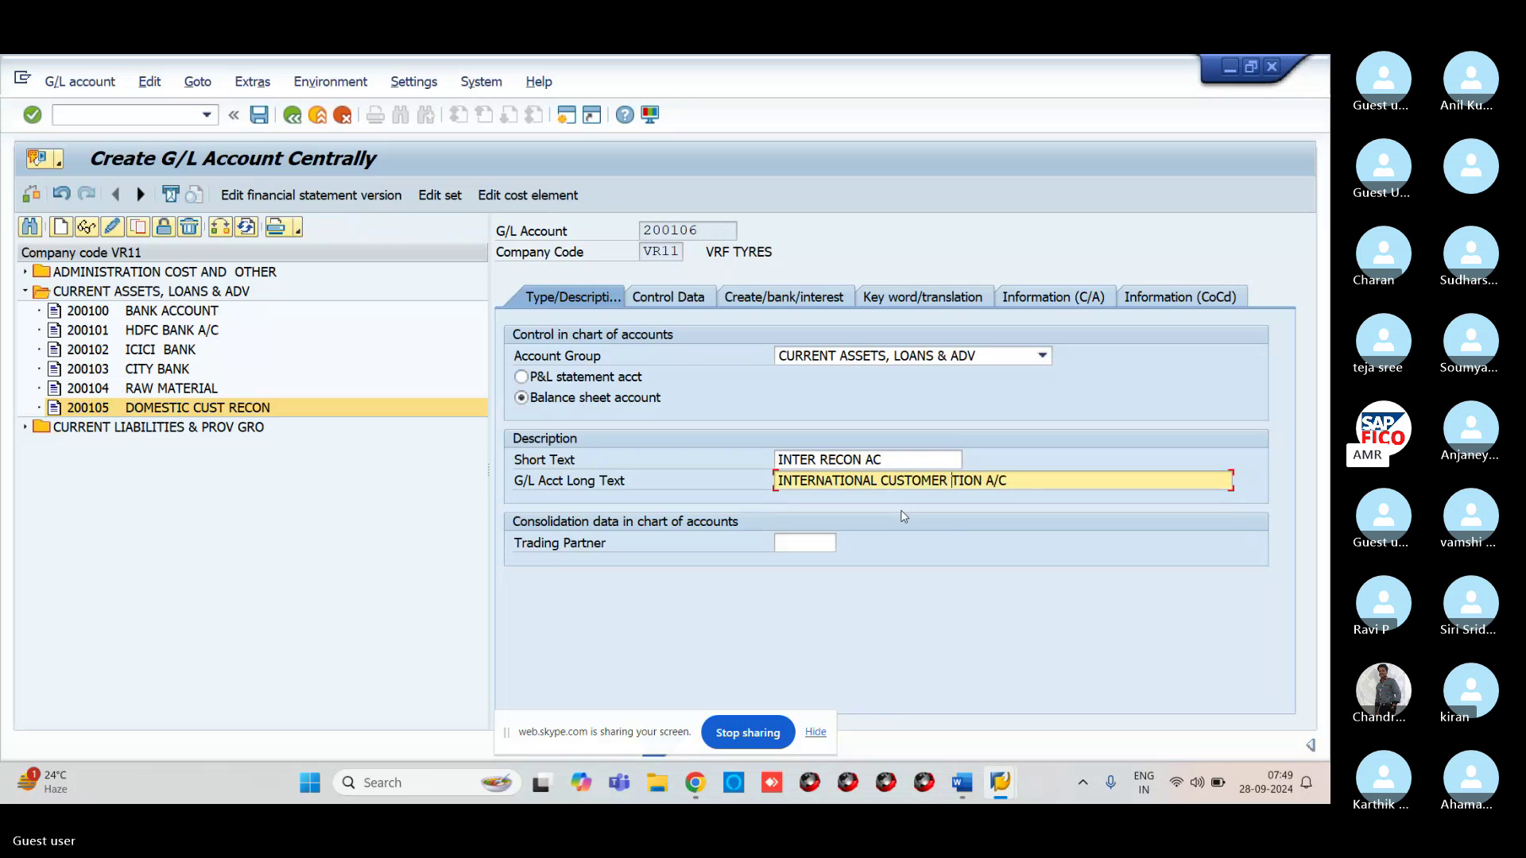
{"action": "type", "text": "RECONCILATION"}
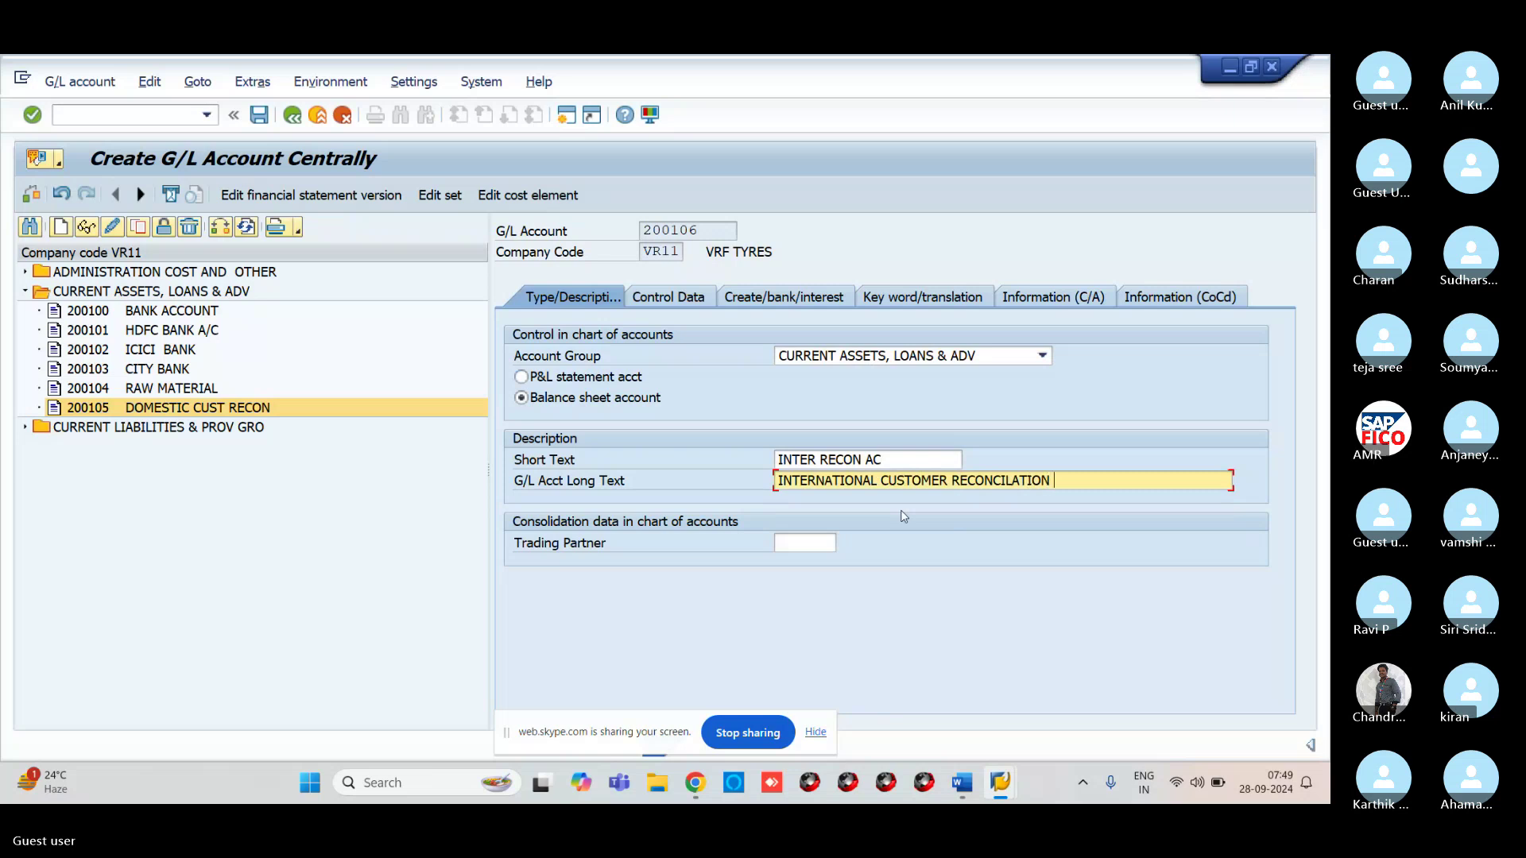
{"action": "type", "text": " A/C"}
Make 200106 a Customers reconciliation account with line item display and sort key 001
{"action": "left_click", "coordinate": [671, 307]}
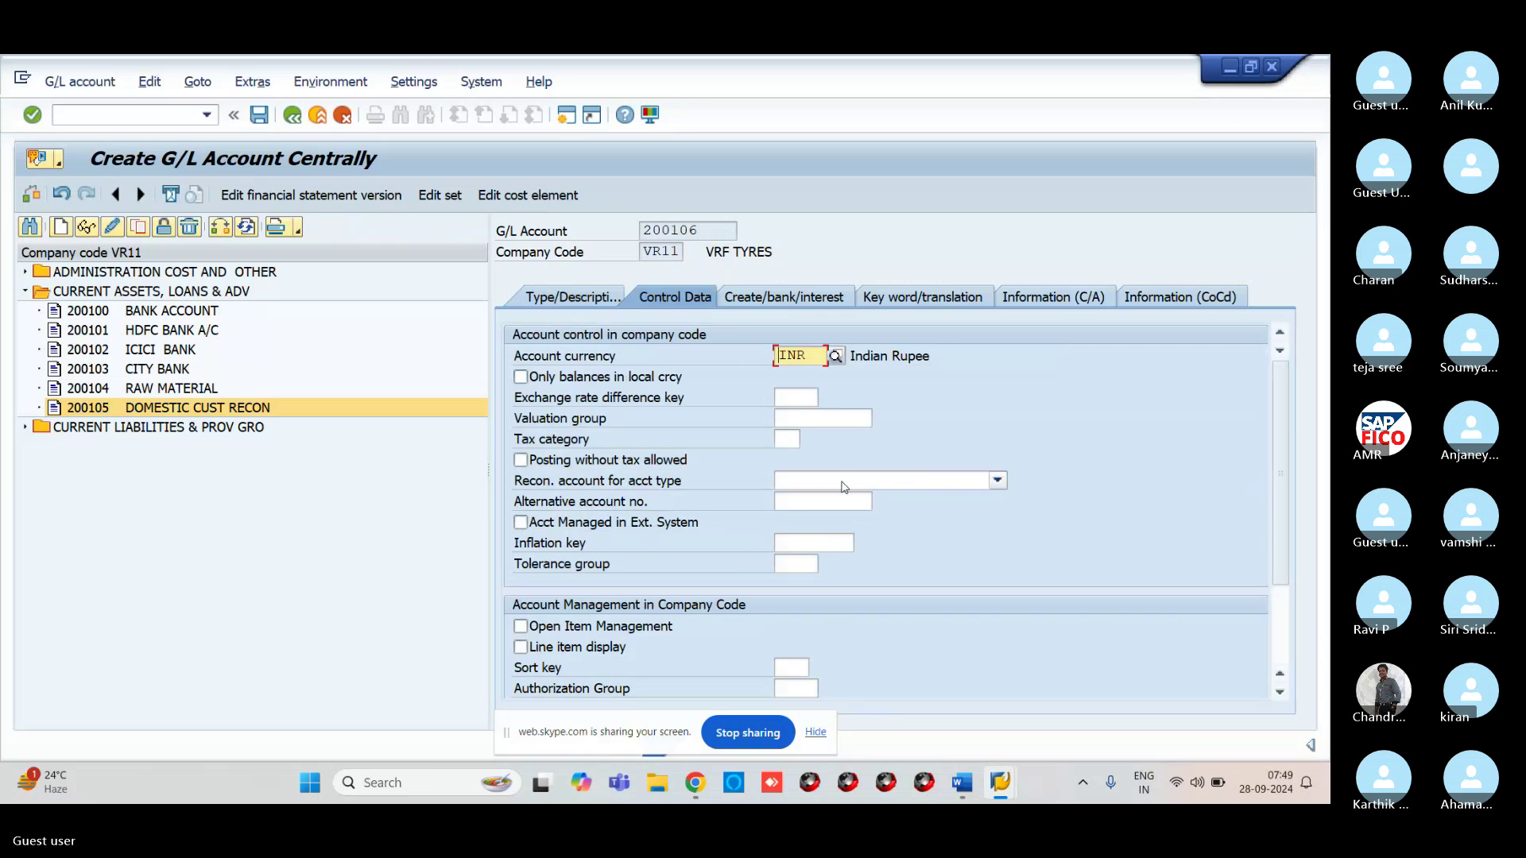
{"action": "left_click", "coordinate": [844, 483]}
{"action": "left_click", "coordinate": [844, 485]}
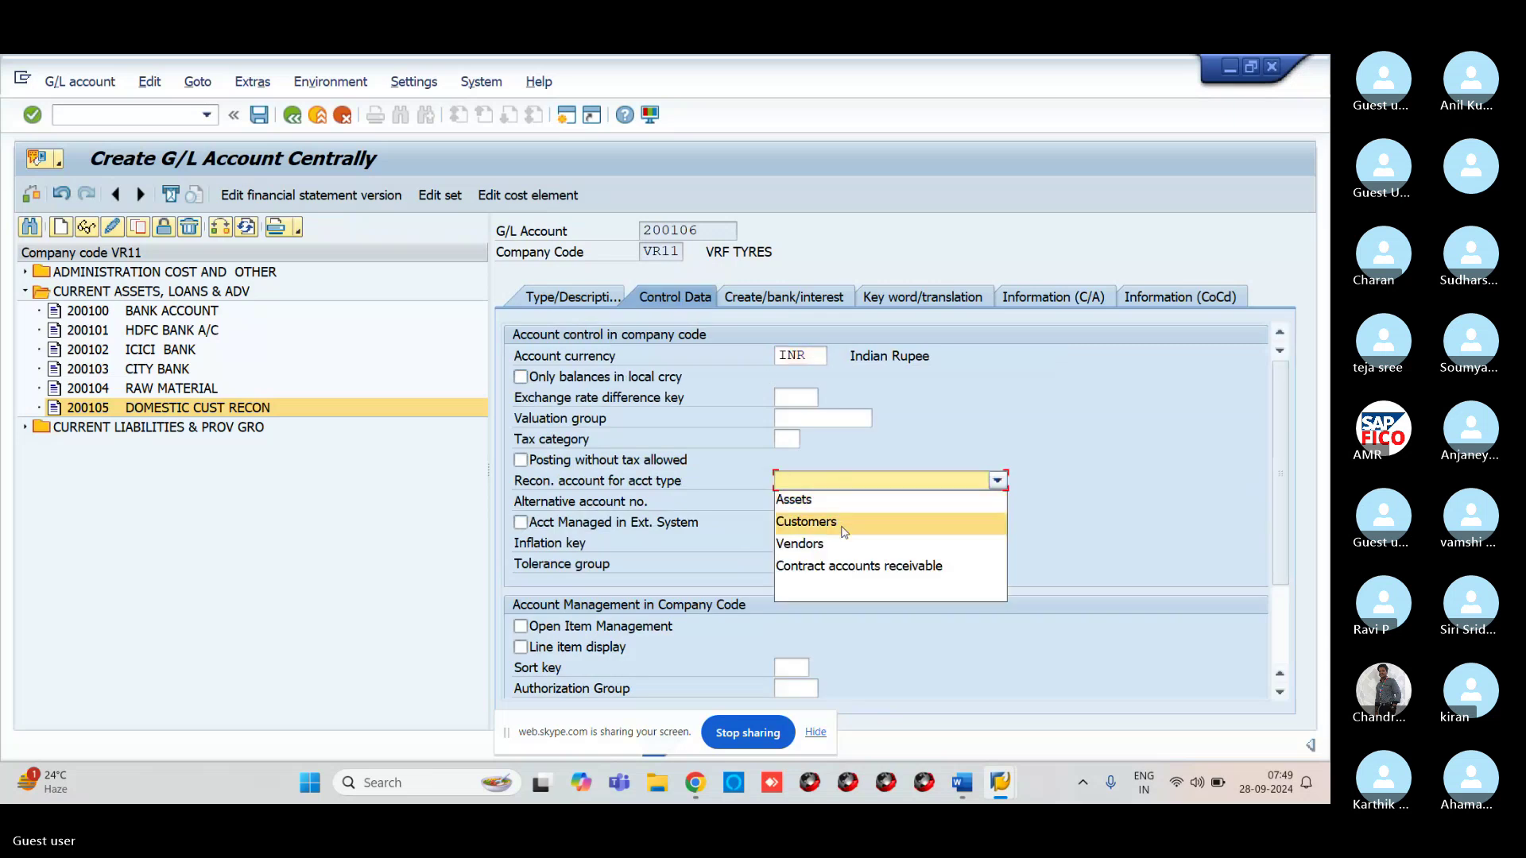
{"action": "left_click", "coordinate": [844, 523]}
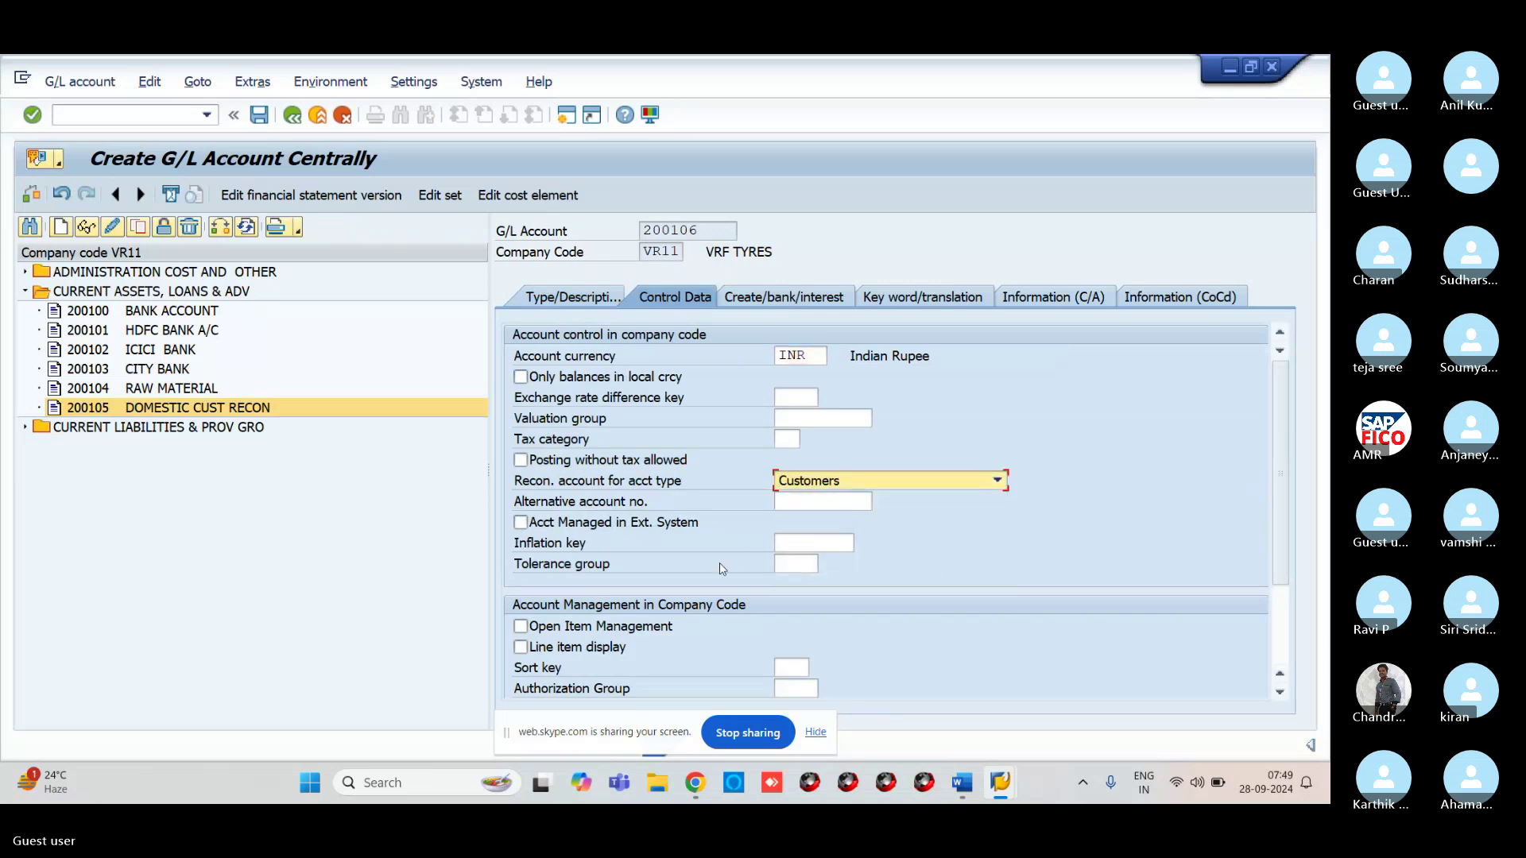
{"action": "left_click", "coordinate": [521, 647]}
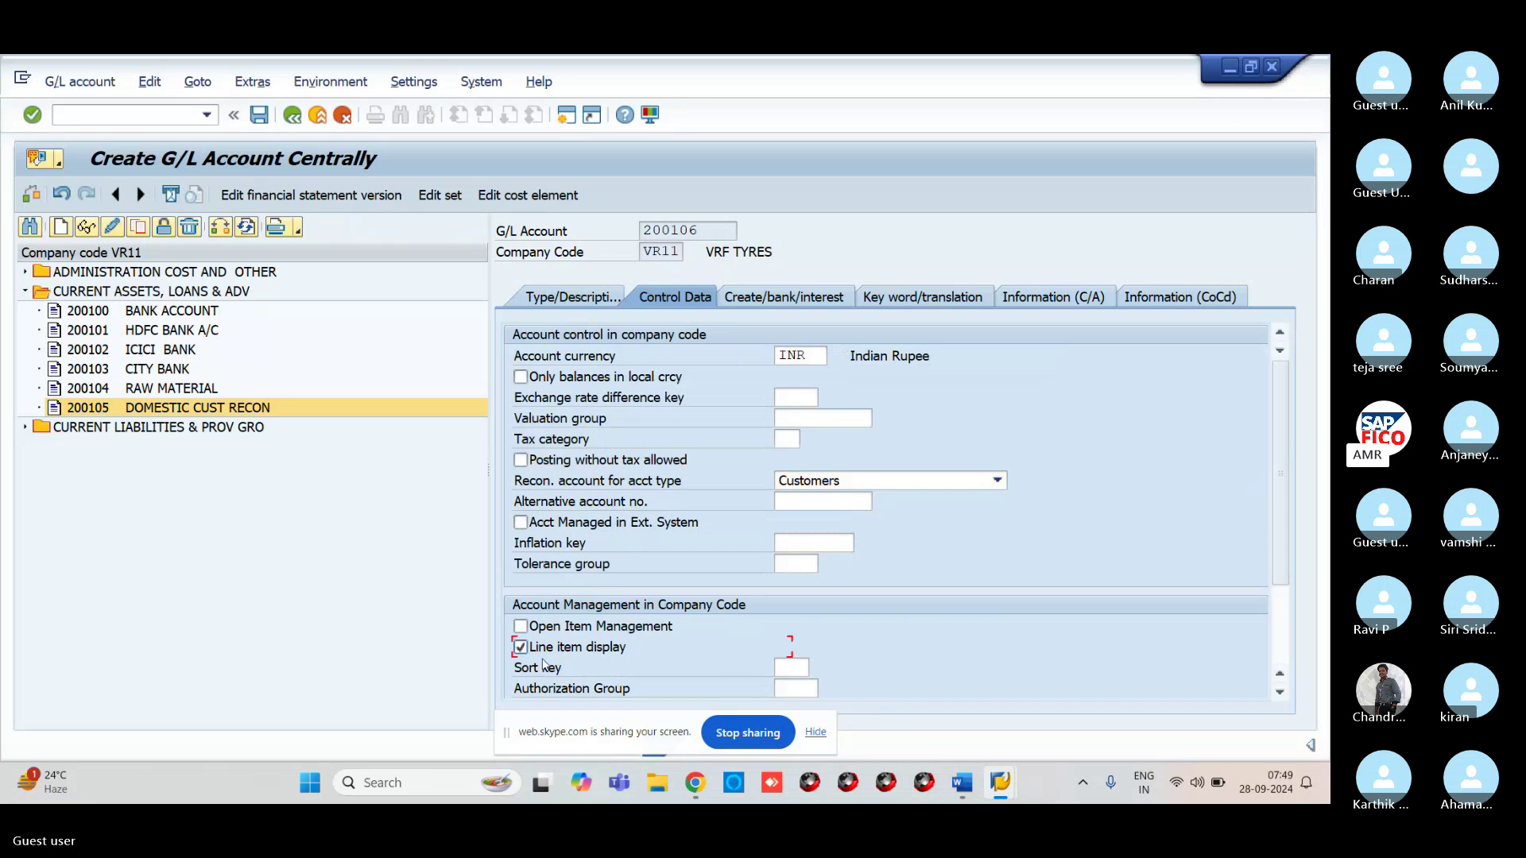
{"action": "left_click", "coordinate": [787, 666]}
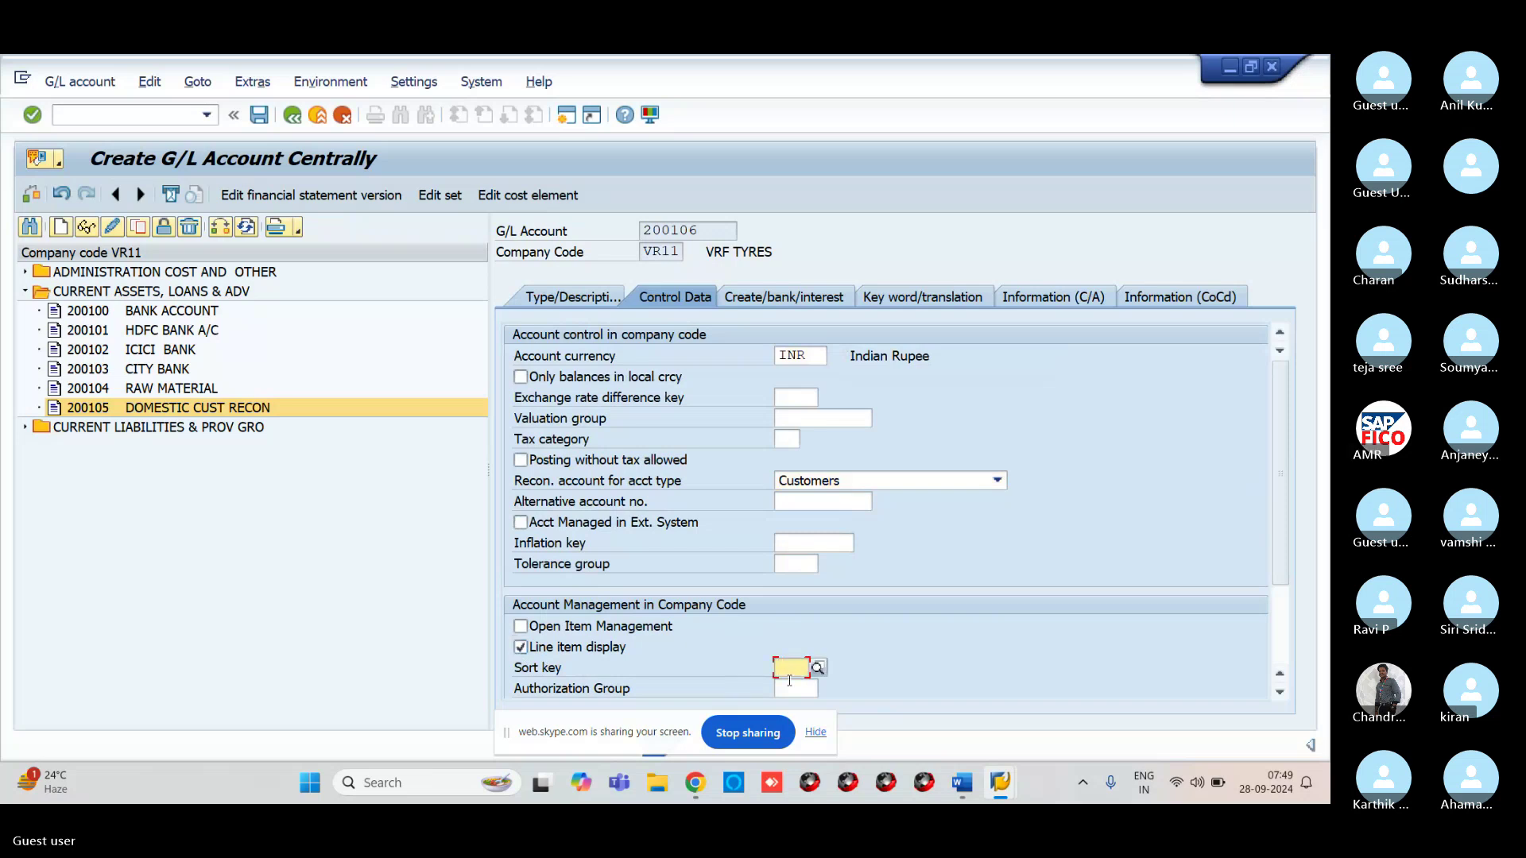
{"action": "type", "text": "001"}
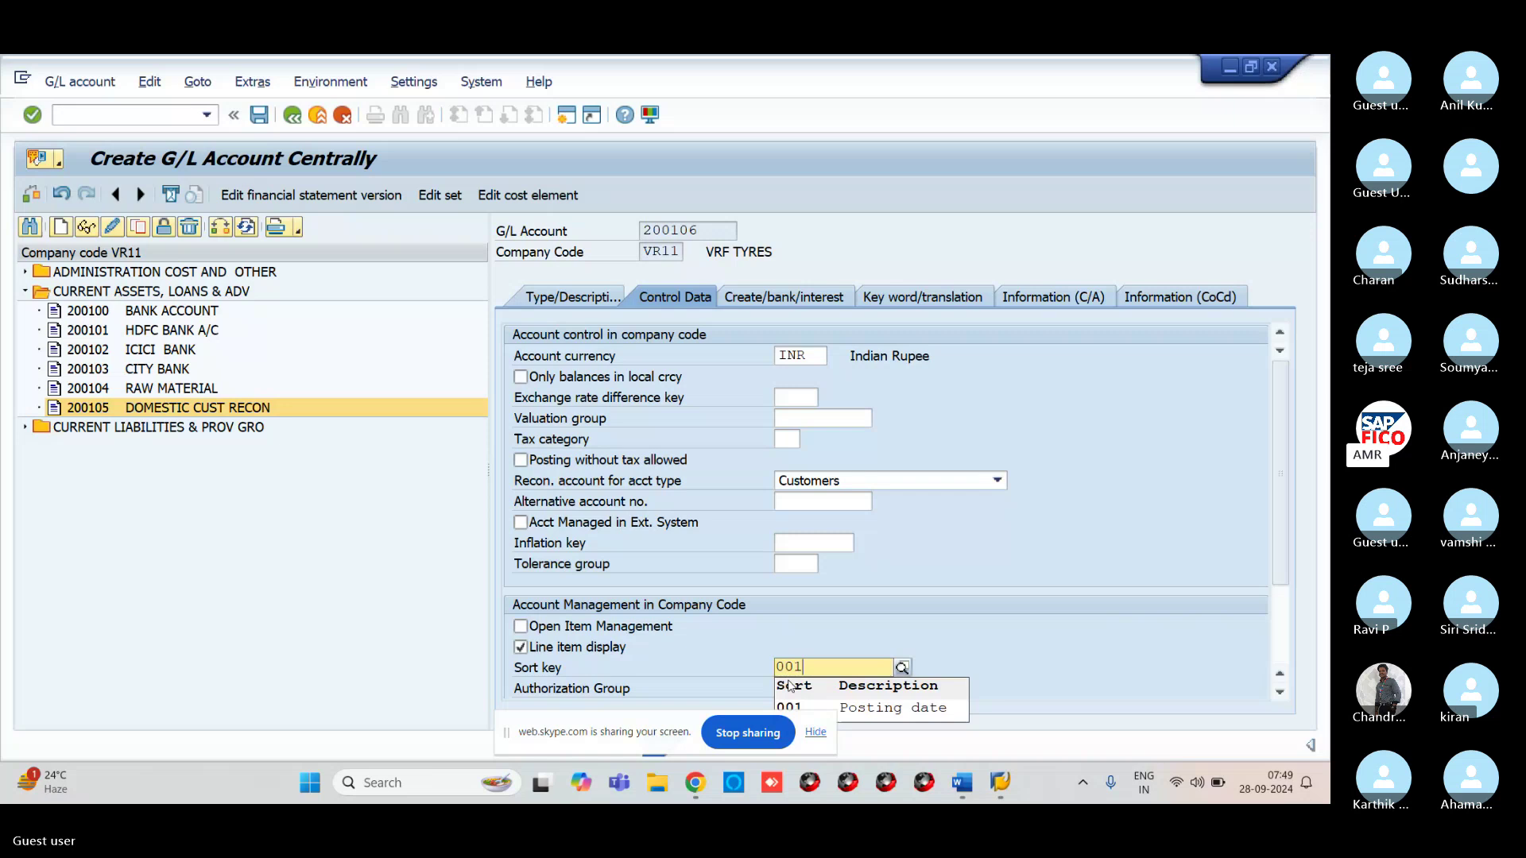
{"action": "left_click", "coordinate": [789, 685]}
Enter field status group G067 and save account 200106
{"action": "left_click", "coordinate": [803, 296]}
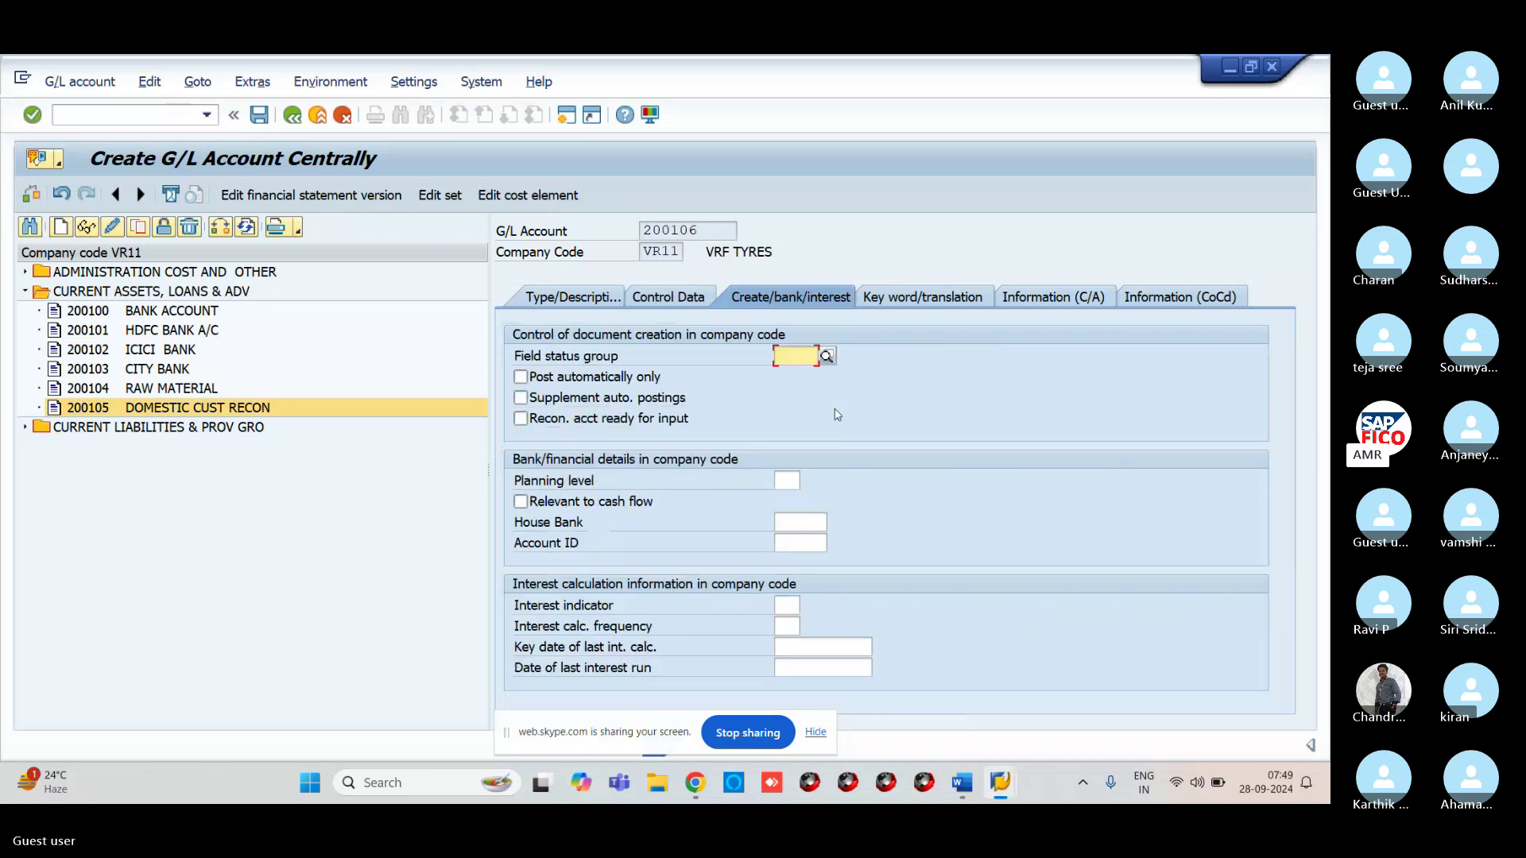
{"action": "type", "text": "G"}
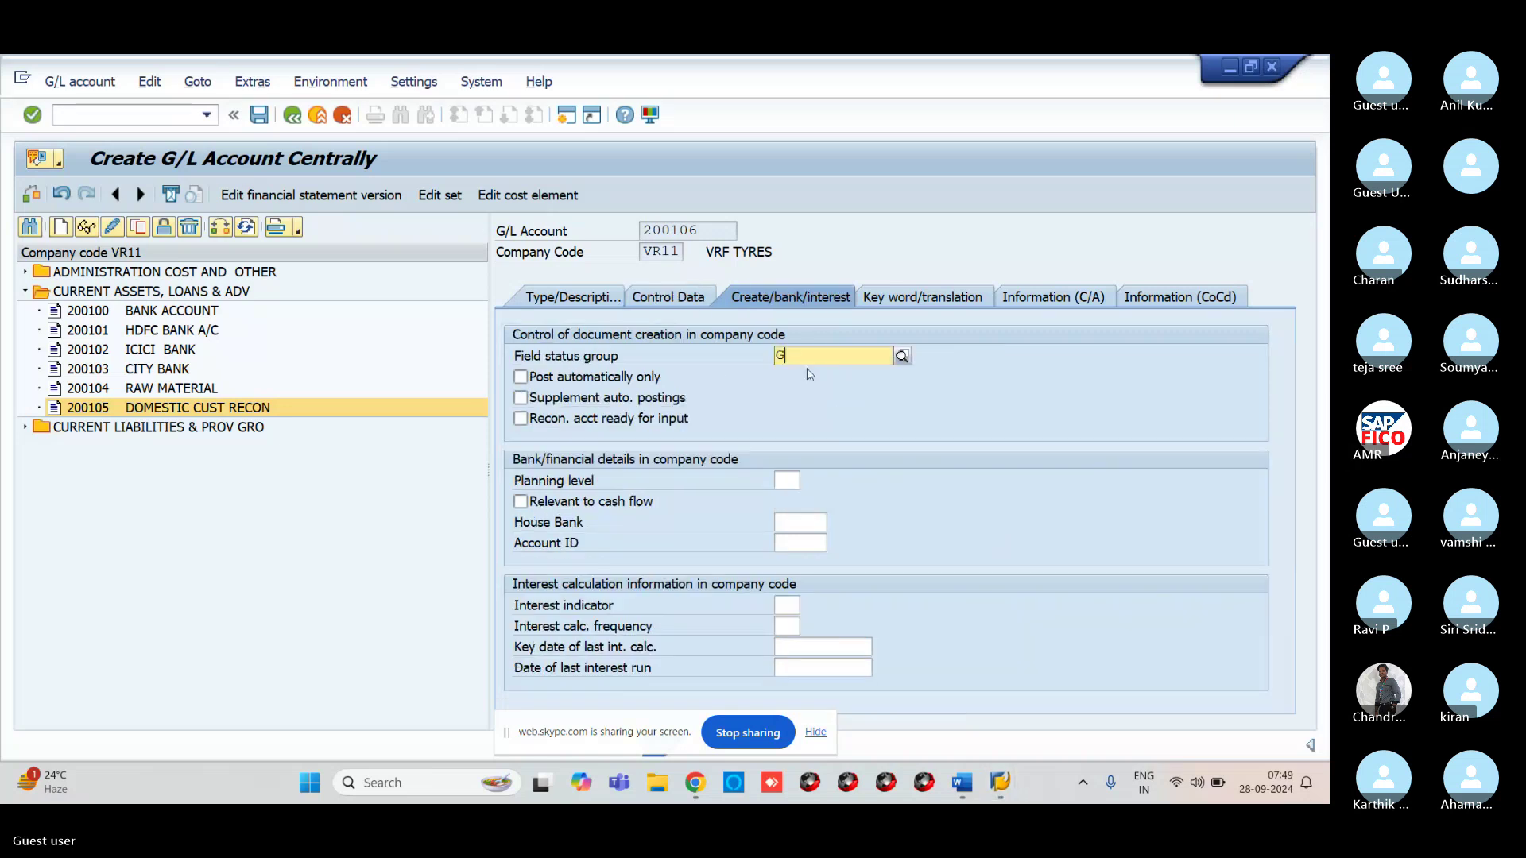
{"action": "type", "text": "067"}
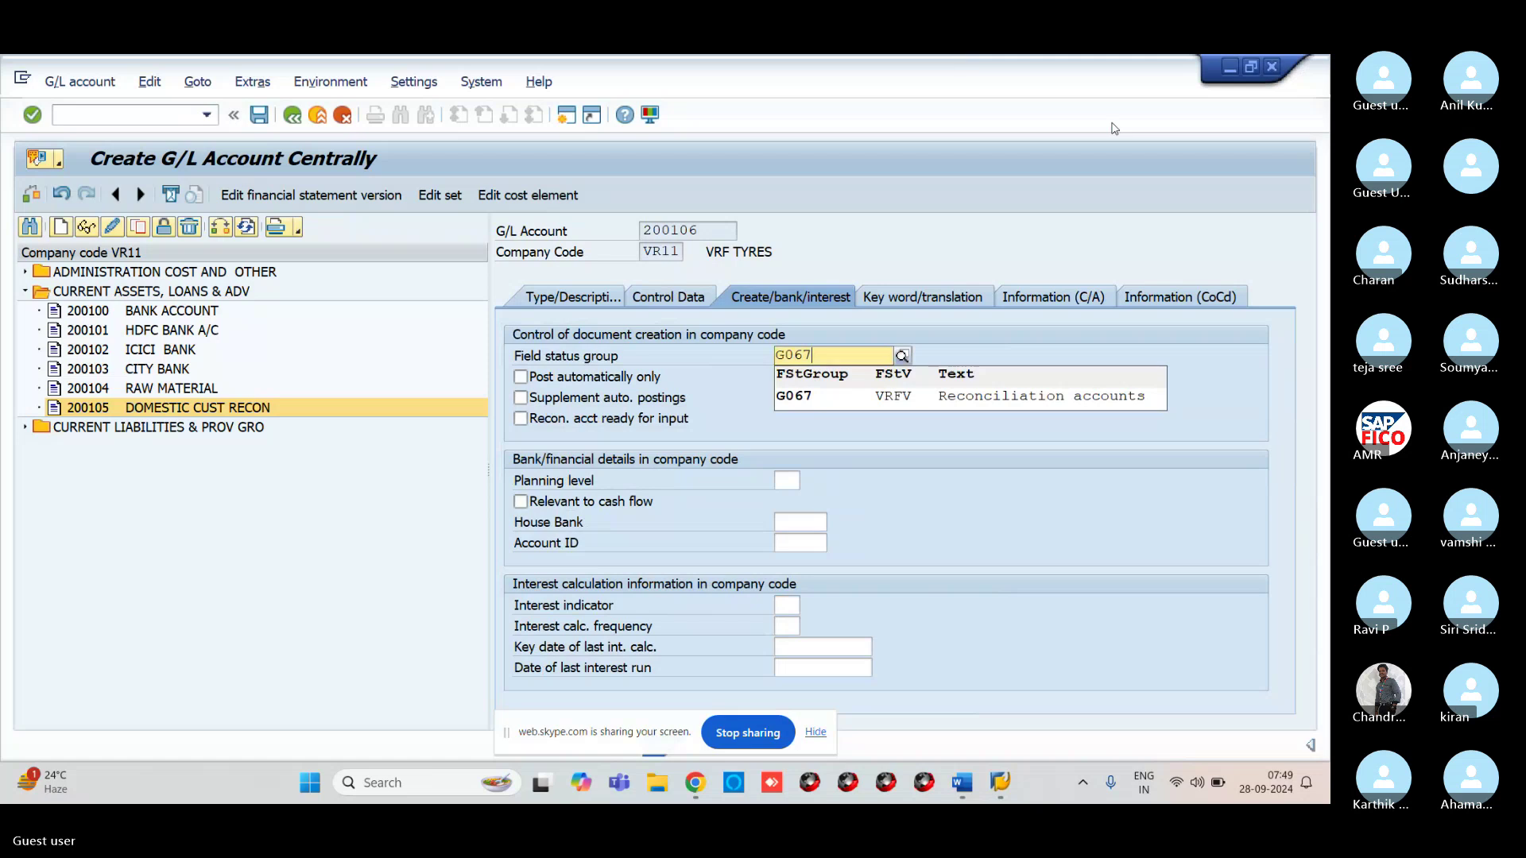
{"action": "left_click", "coordinate": [1005, 404]}
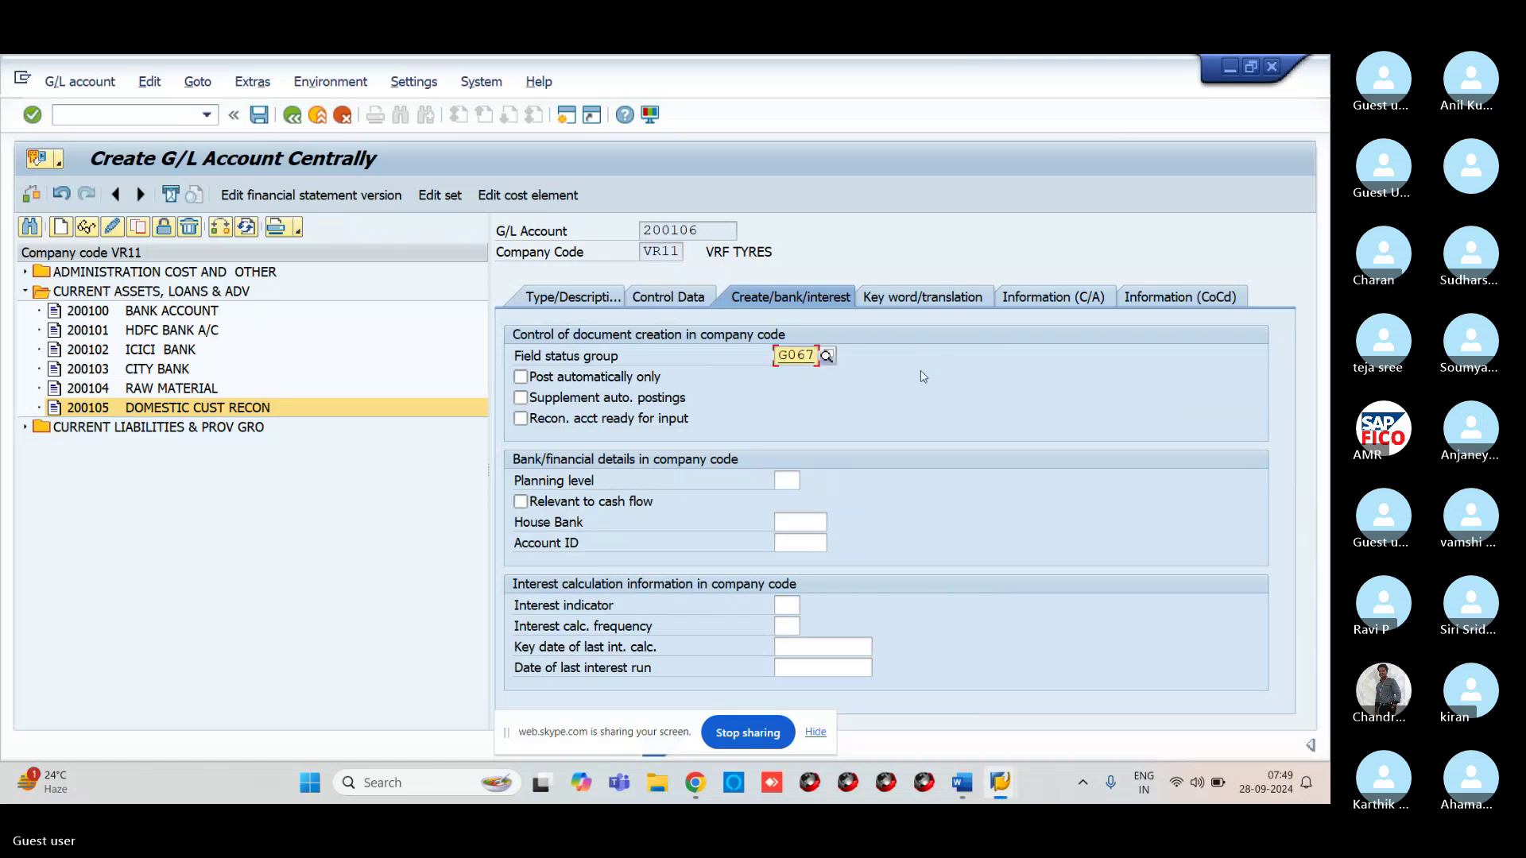
{"action": "key", "text": "Return"}
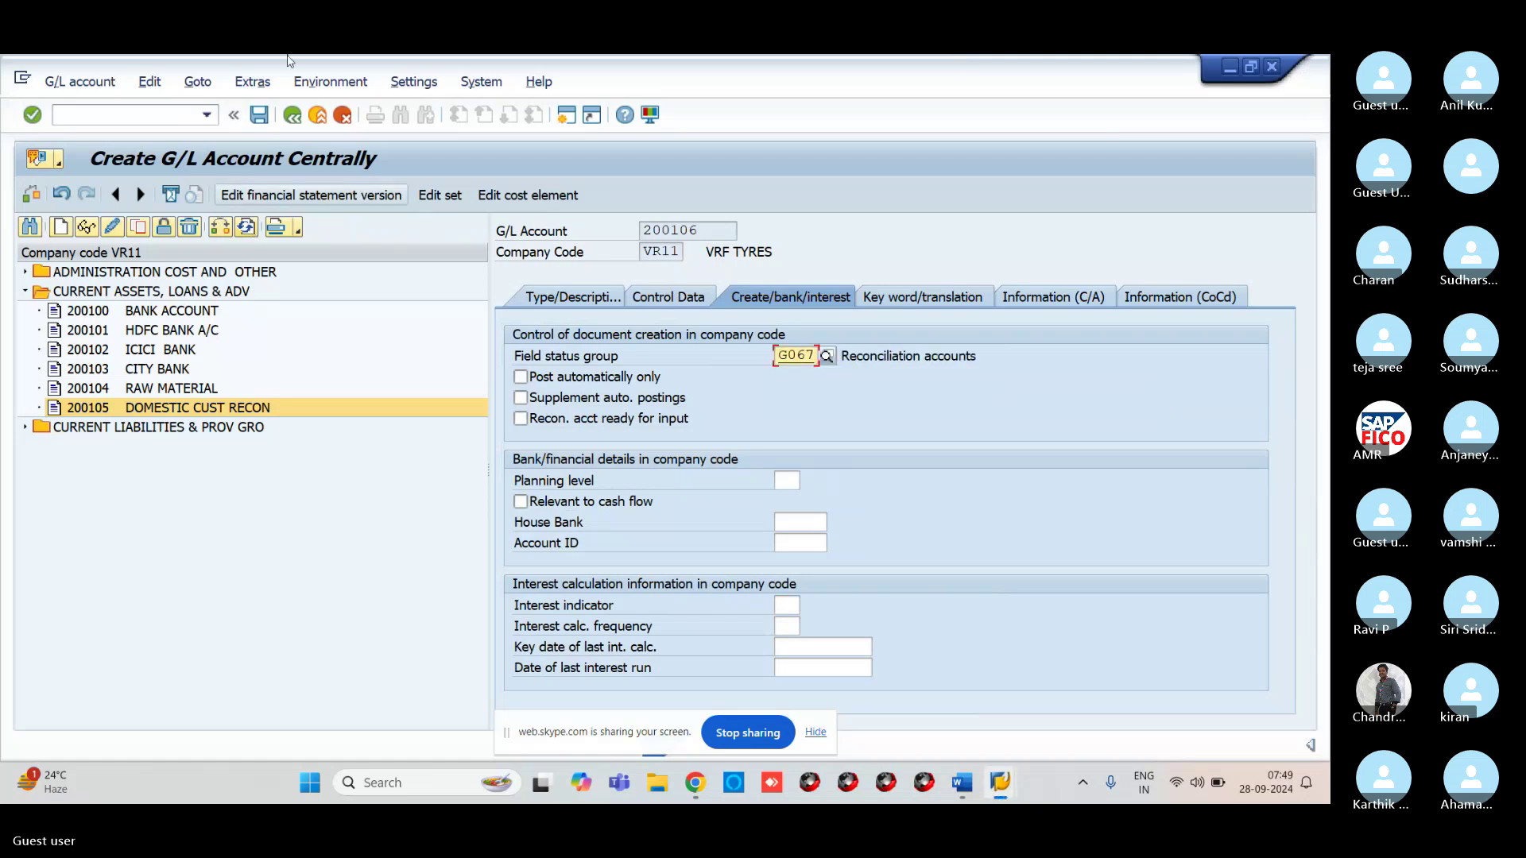
{"action": "left_click", "coordinate": [260, 115]}
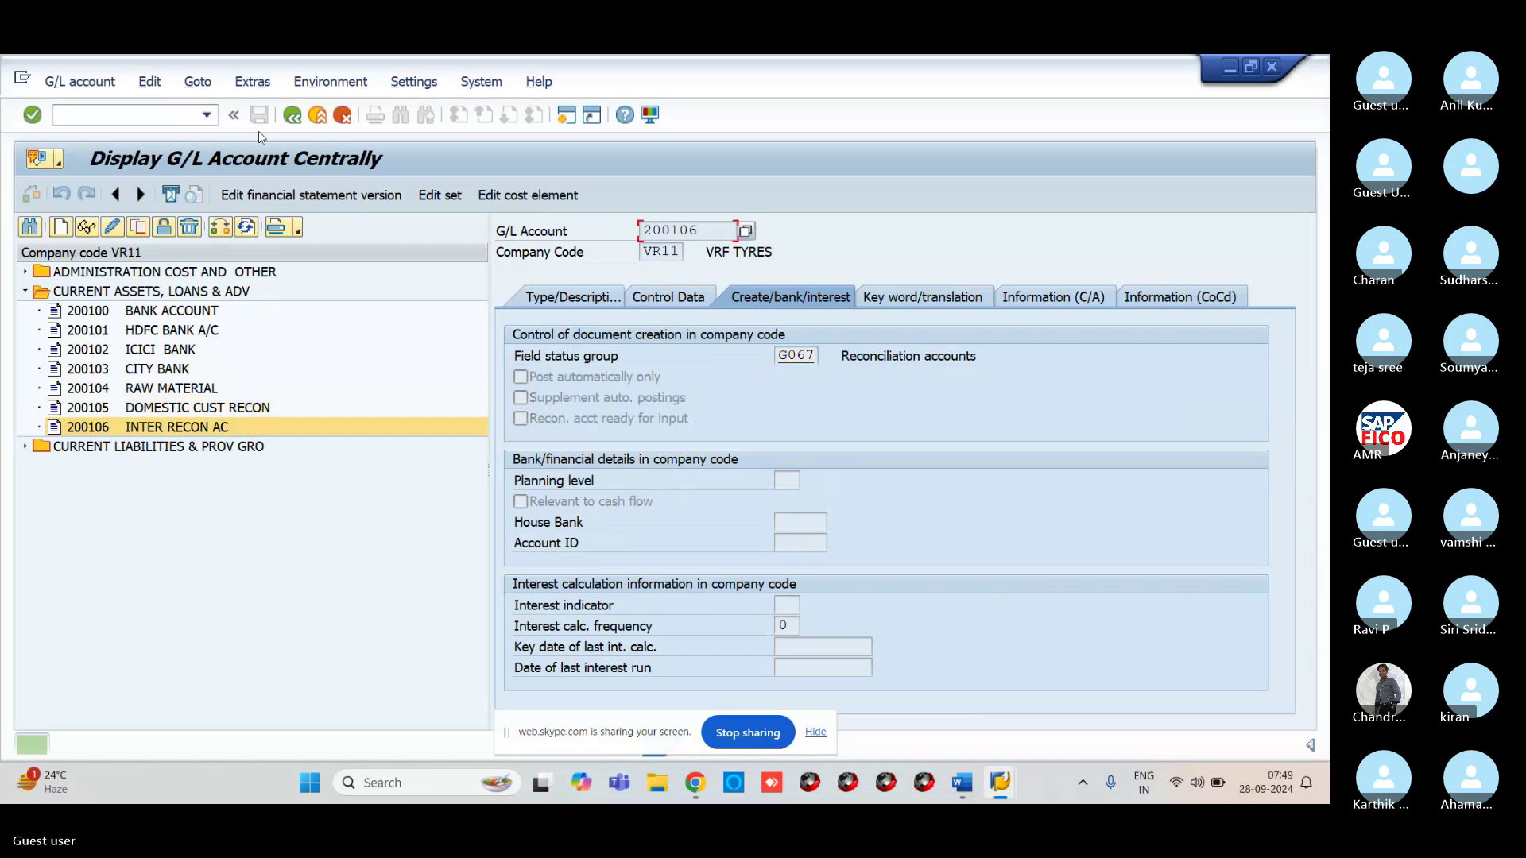
Create account 200107 as a balance sheet account in CURRENT ASSETS, LOANS & ADV
{"action": "left_click", "coordinate": [64, 229]}
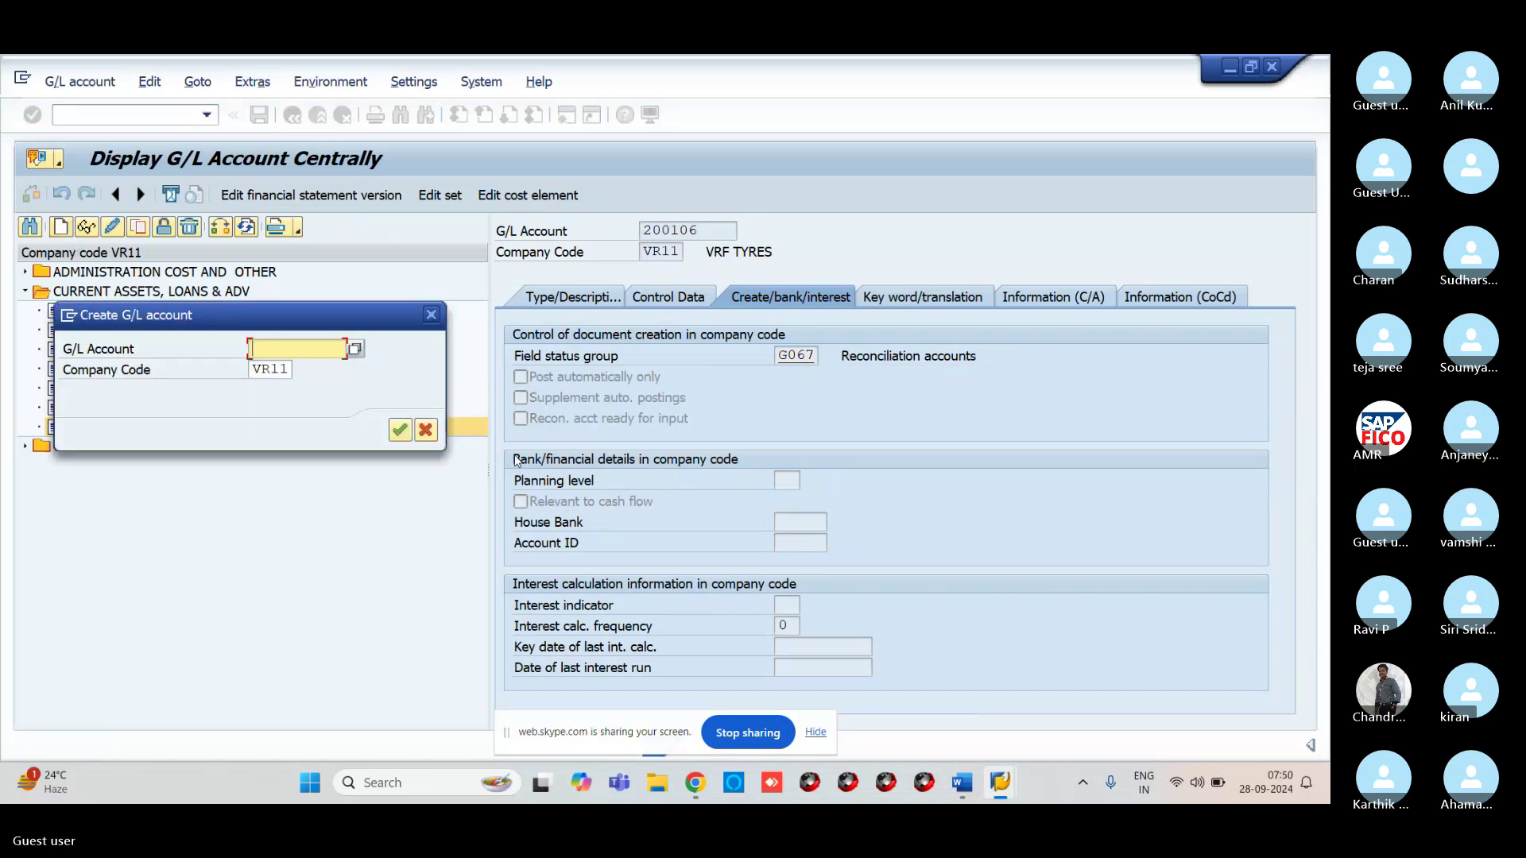
{"action": "type", "text": "200107"}
{"action": "left_click", "coordinate": [400, 430]}
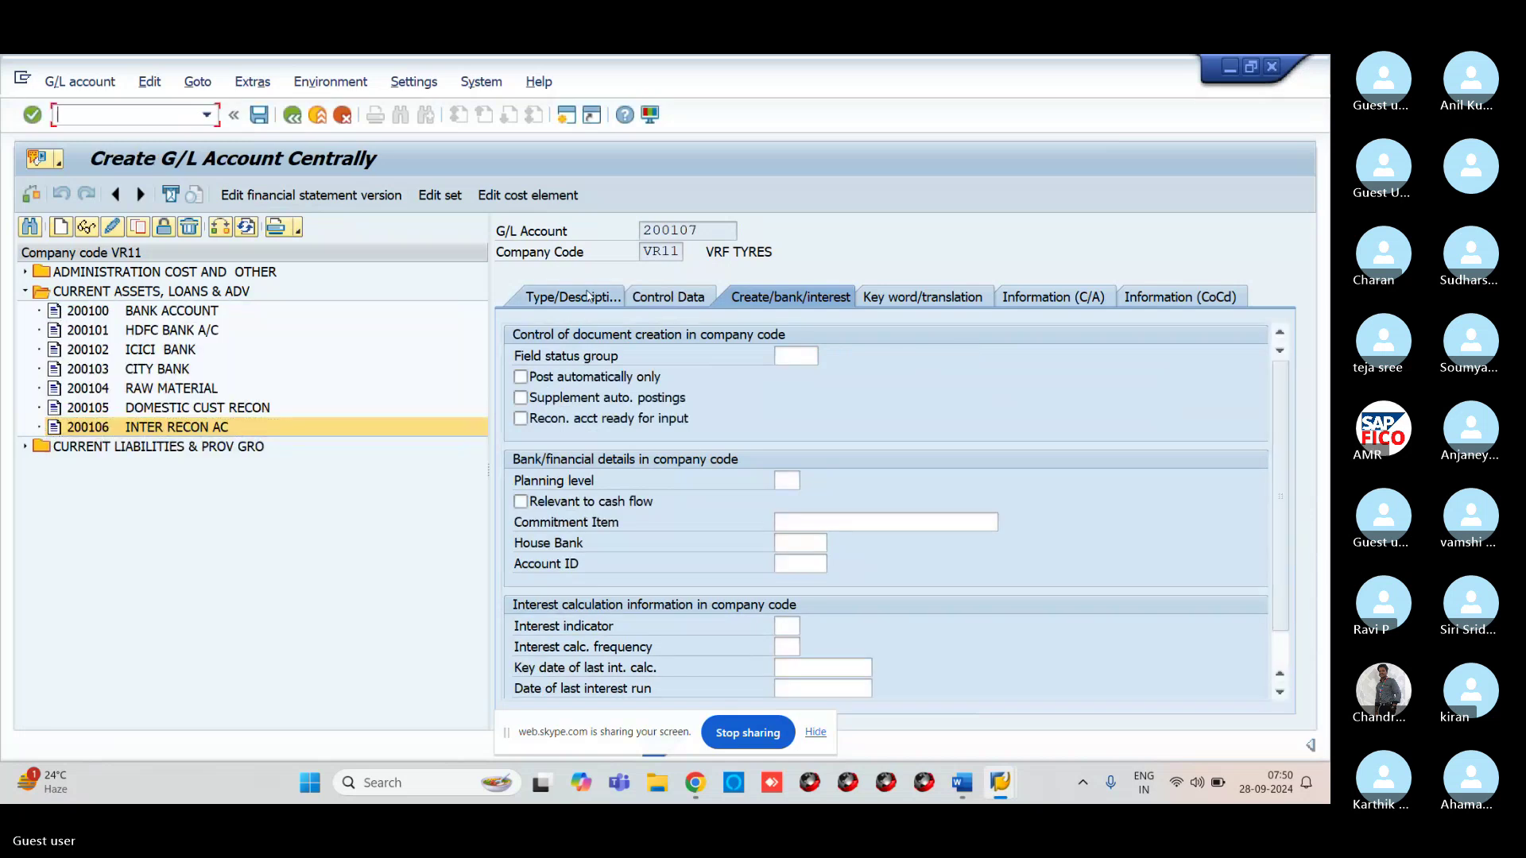
{"action": "left_click", "coordinate": [795, 356]}
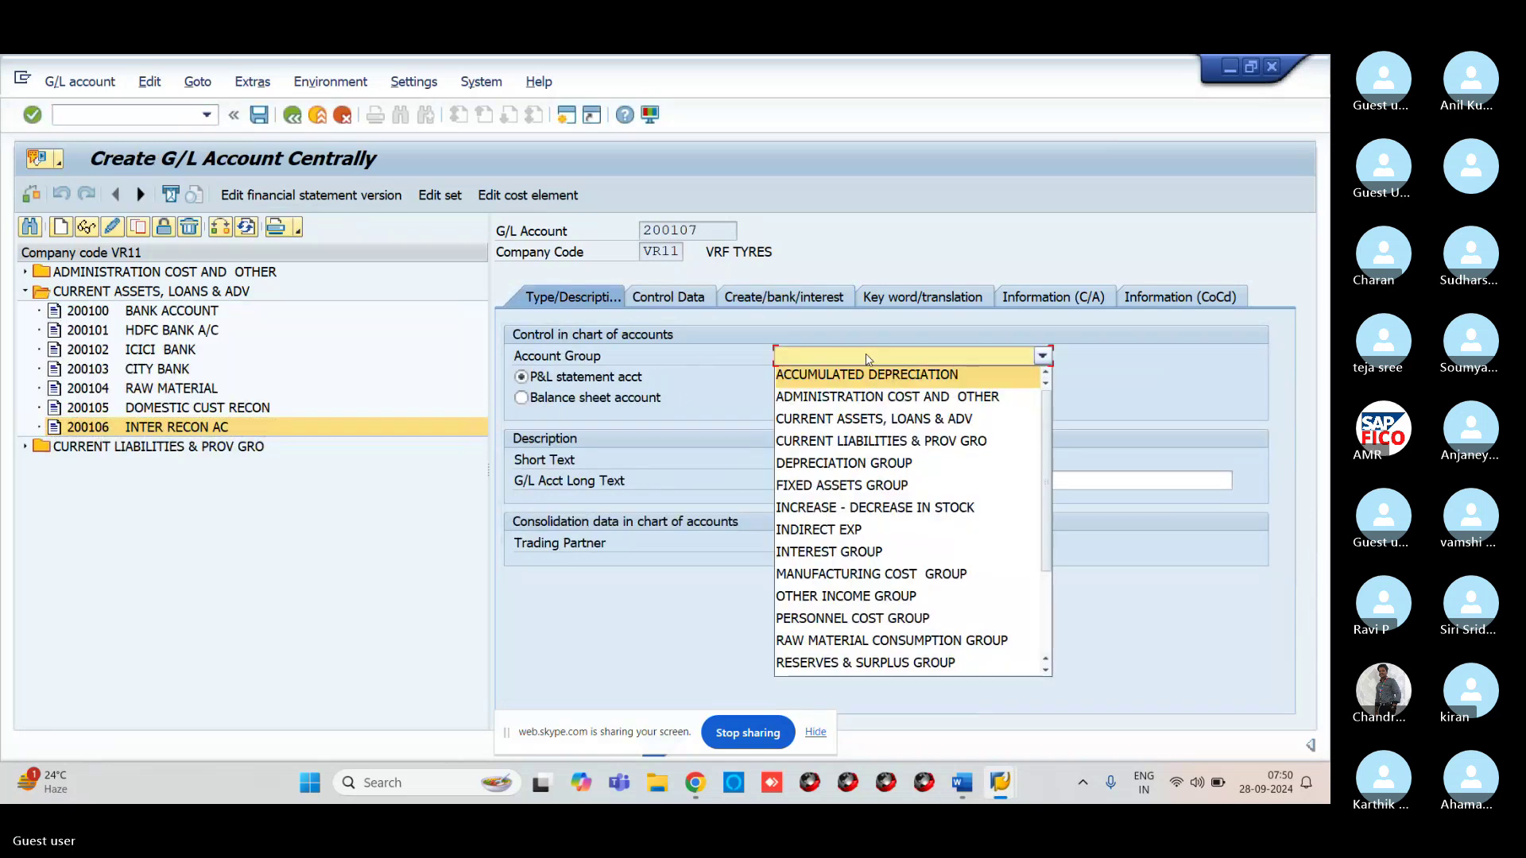
{"action": "left_click", "coordinate": [857, 421]}
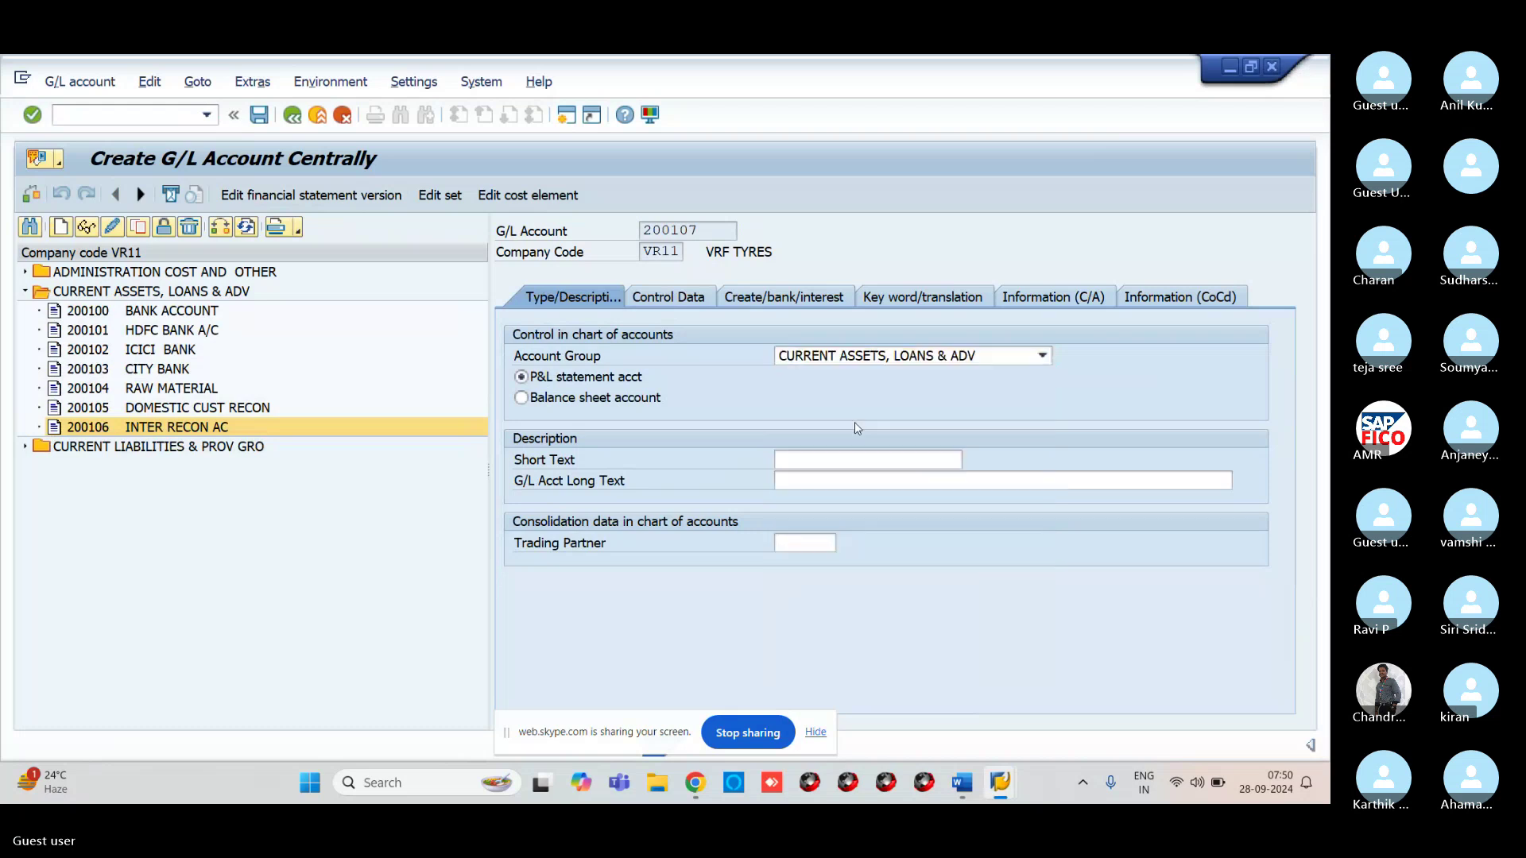
{"action": "left_click", "coordinate": [559, 401]}
Enter short text 'ONE RECON A/C' and edit the long text to end 'CUSTOMER RECONCILATION A/C'
{"action": "left_click", "coordinate": [795, 459]}
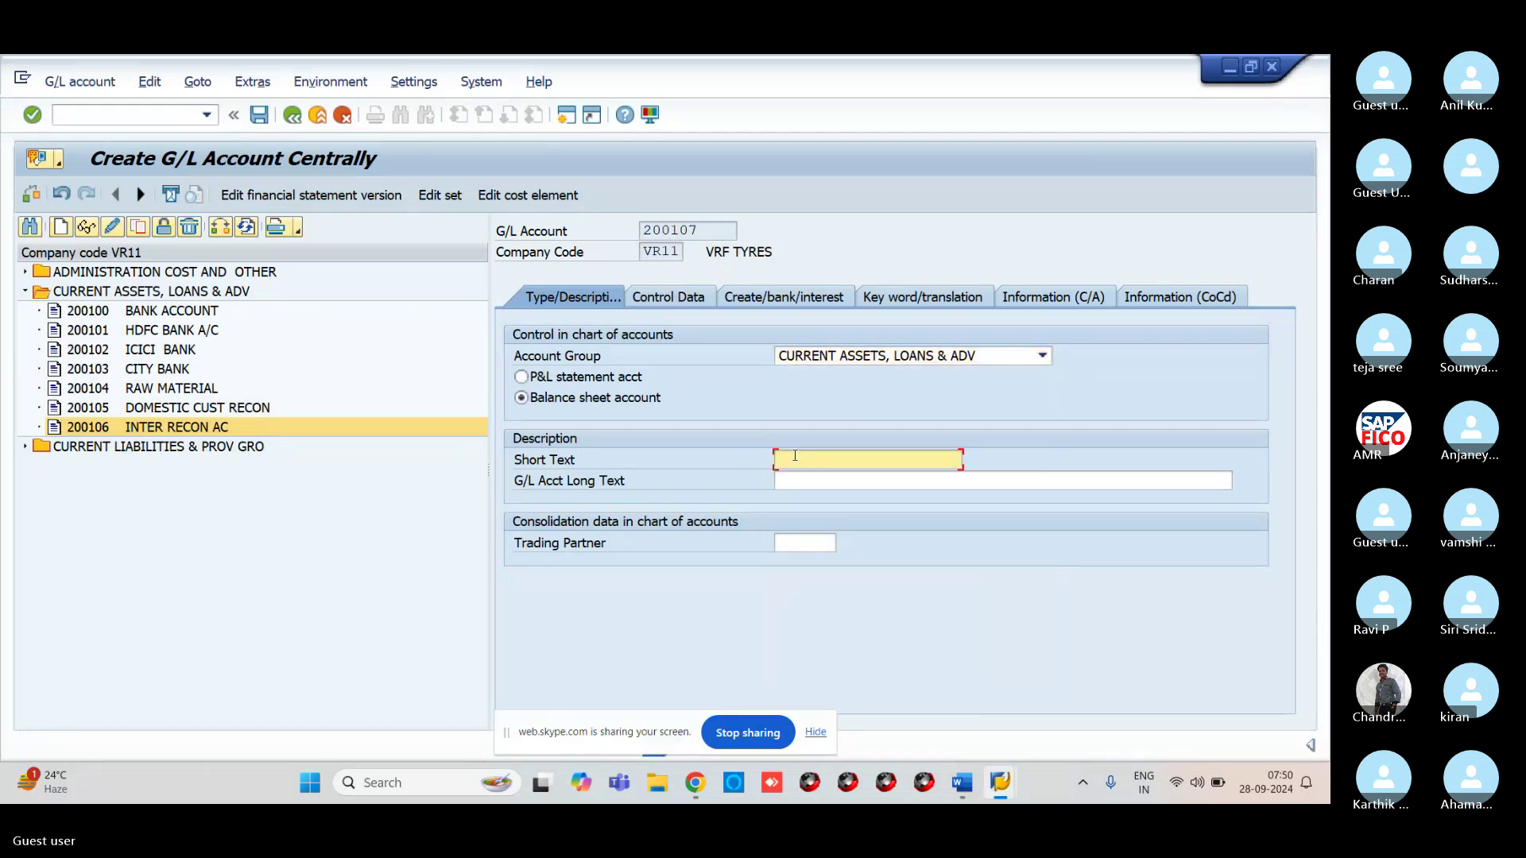
{"action": "type", "text": "O"}
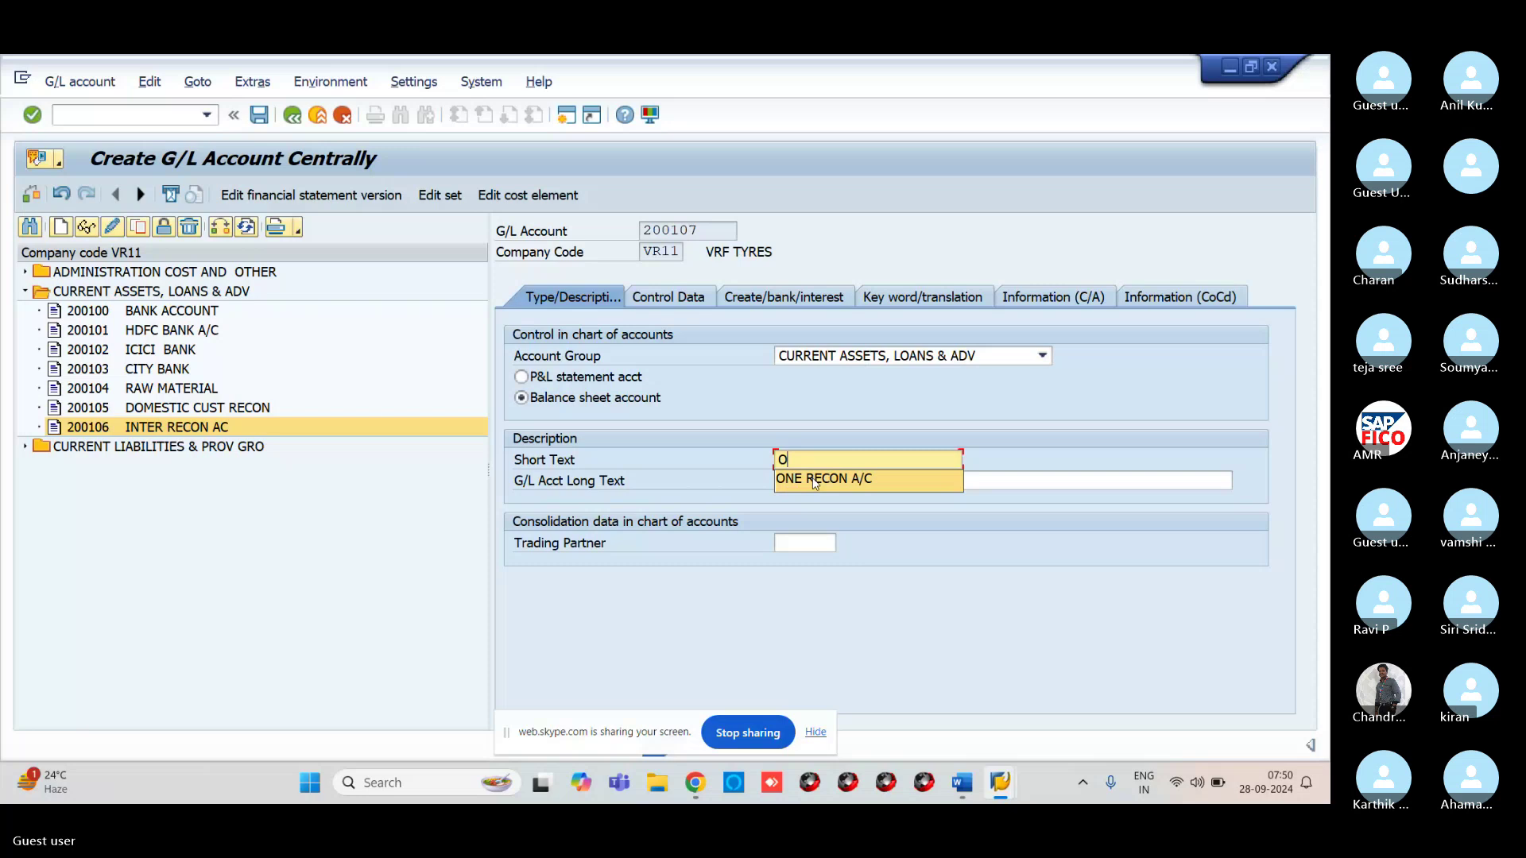
{"action": "left_click", "coordinate": [815, 480]}
{"action": "left_click", "coordinate": [822, 481]}
{"action": "type", "text": "ONE"}
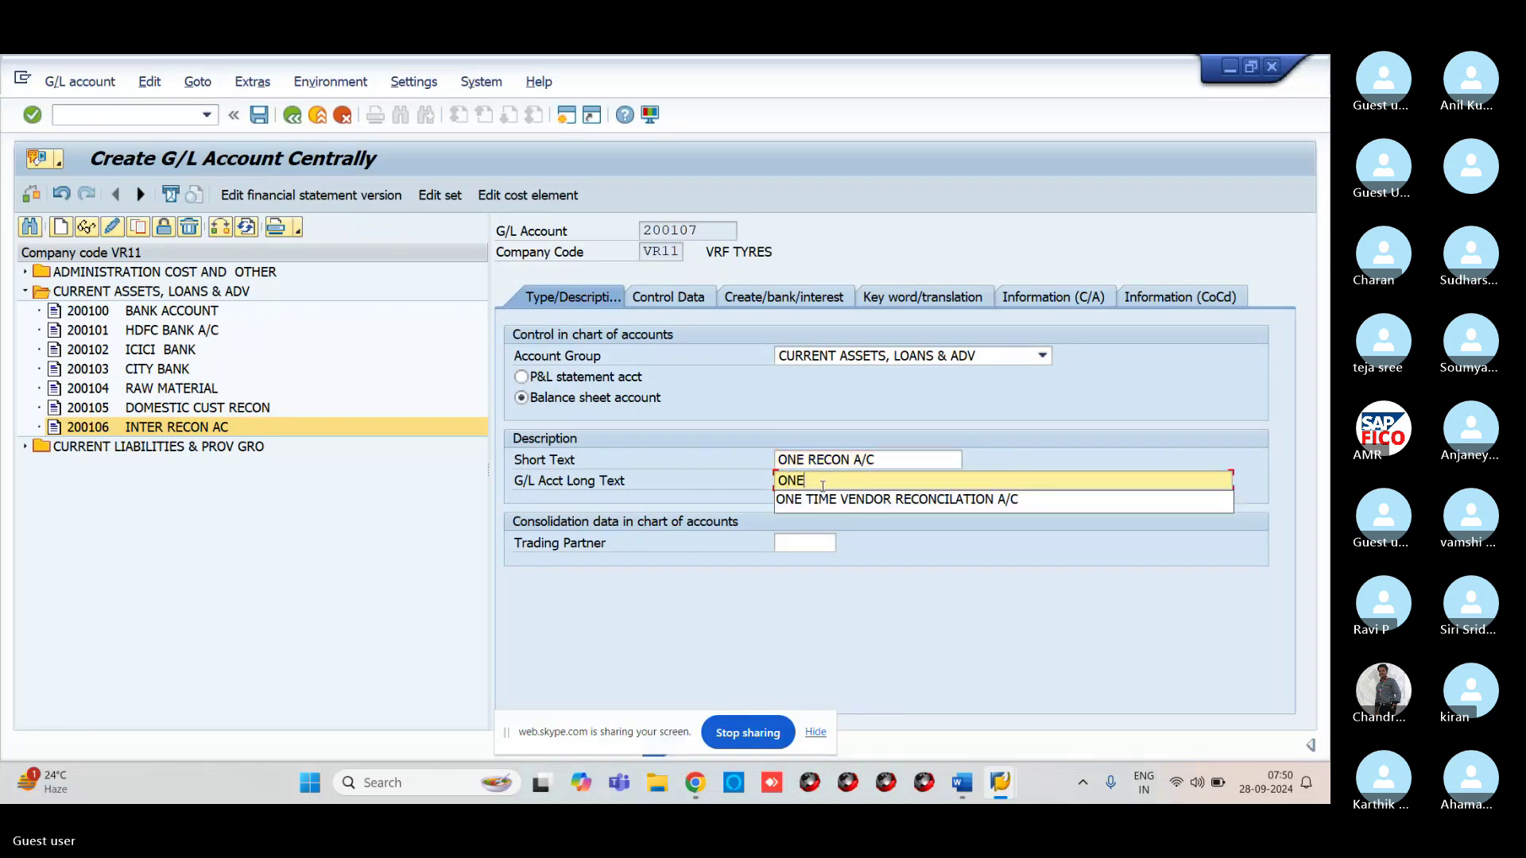
{"action": "type", "text": " TI"}
{"action": "left_click", "coordinate": [890, 499]}
{"action": "left_click", "coordinate": [895, 481]}
{"action": "key", "text": "BackSpace"}
{"action": "key", "text": "BackSpace"}
{"action": "key", "text": "BackSpace"}
{"action": "key", "text": "BackSpace"}
{"action": "key", "text": "BackSpace"}
{"action": "key", "text": "BackSpace"}
{"action": "key", "text": "BackSpace"}
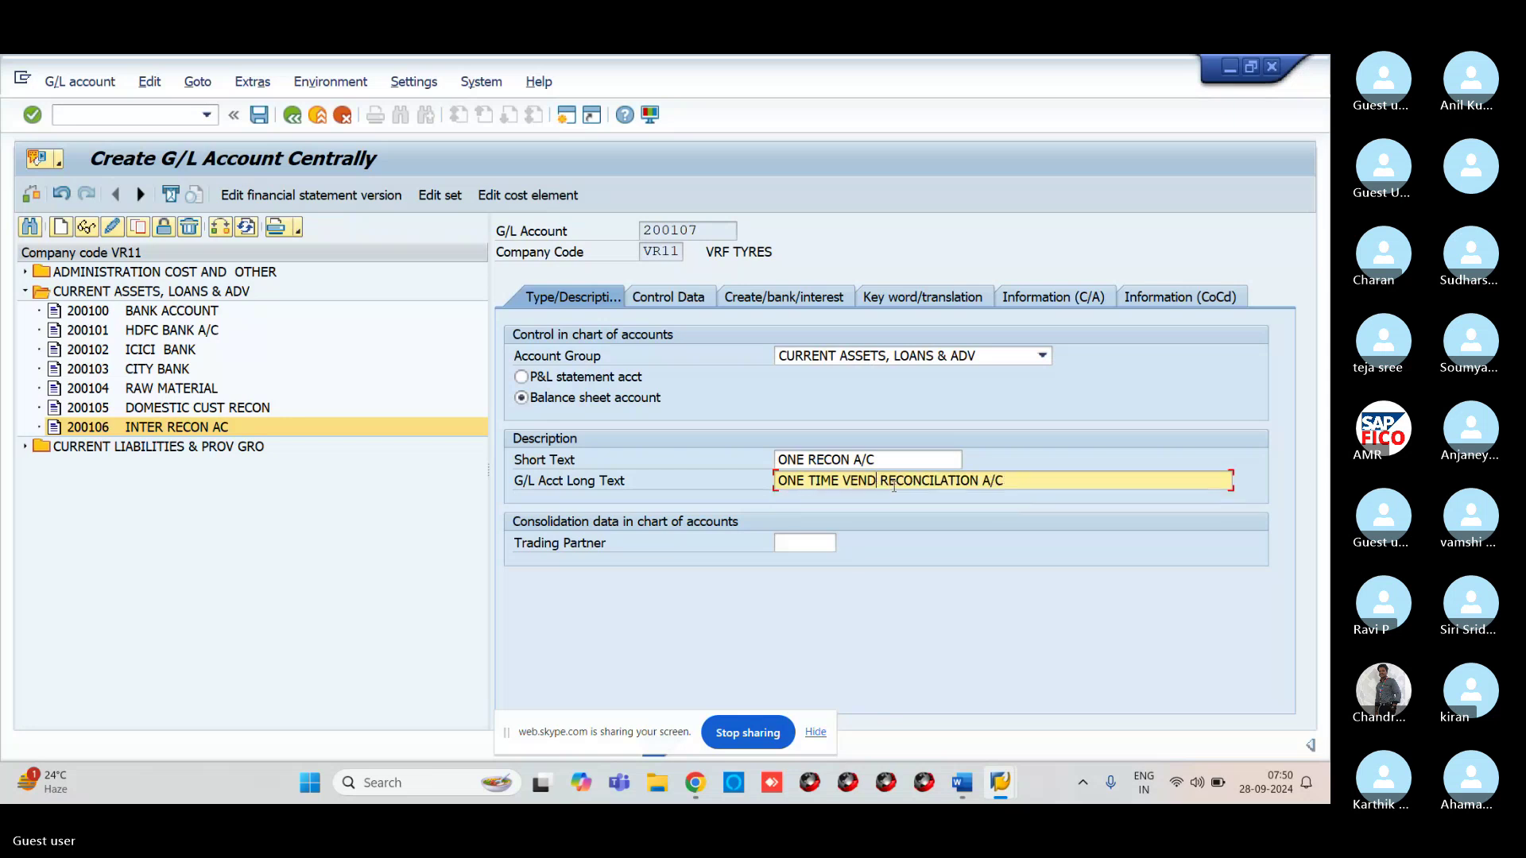
{"action": "type", "text": "C"}
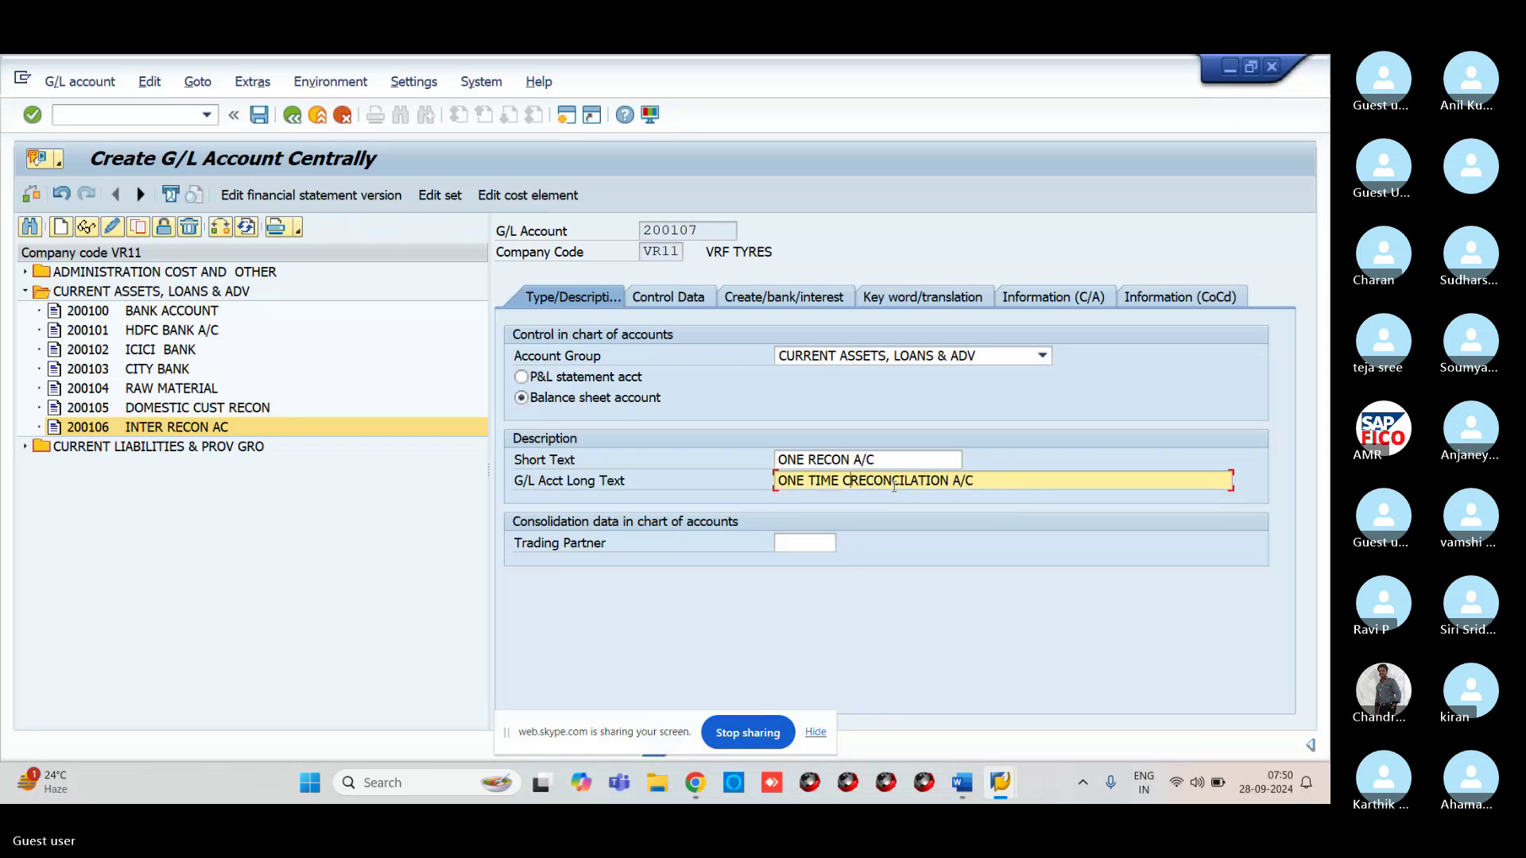
{"action": "type", "text": "USTOMER RECONCILAT"}
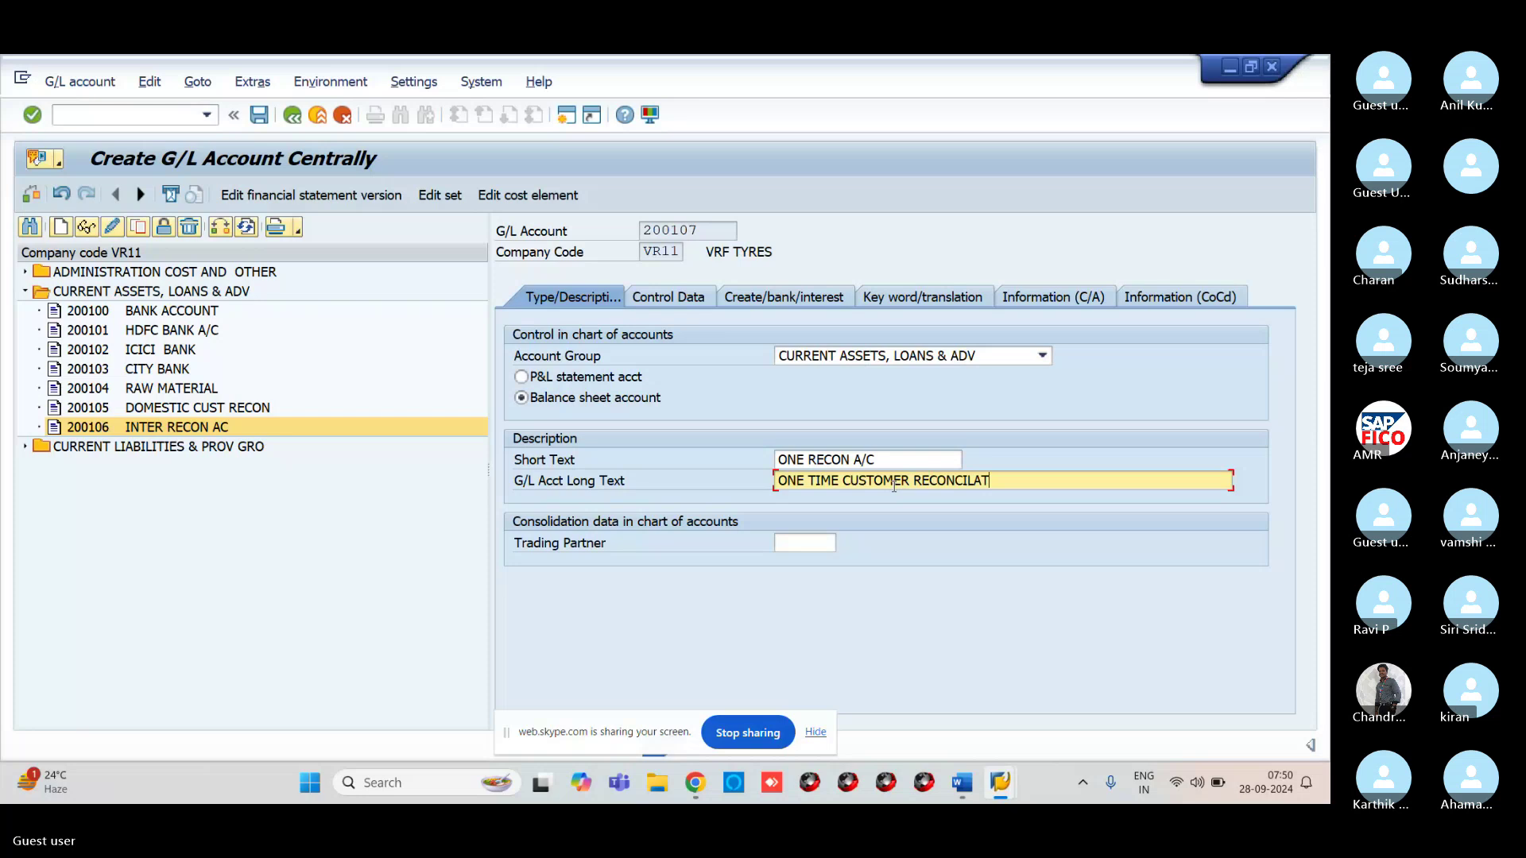
{"action": "type", "text": "ION A/C"}
Make 200107 a Customers reconciliation account with line item display and sort key 001
{"action": "left_click", "coordinate": [685, 297]}
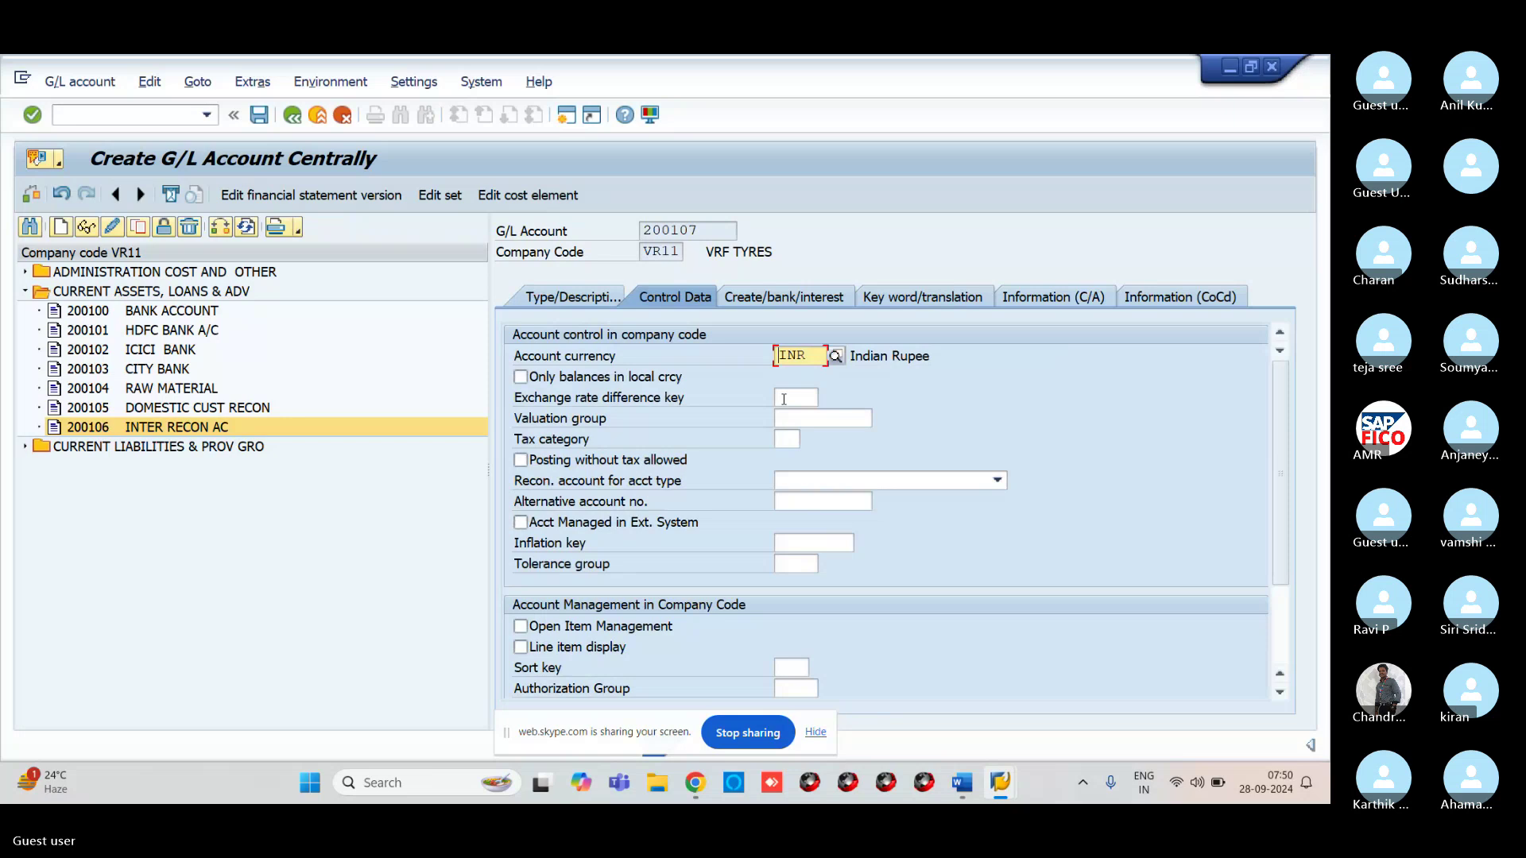
{"action": "left_click", "coordinate": [824, 498]}
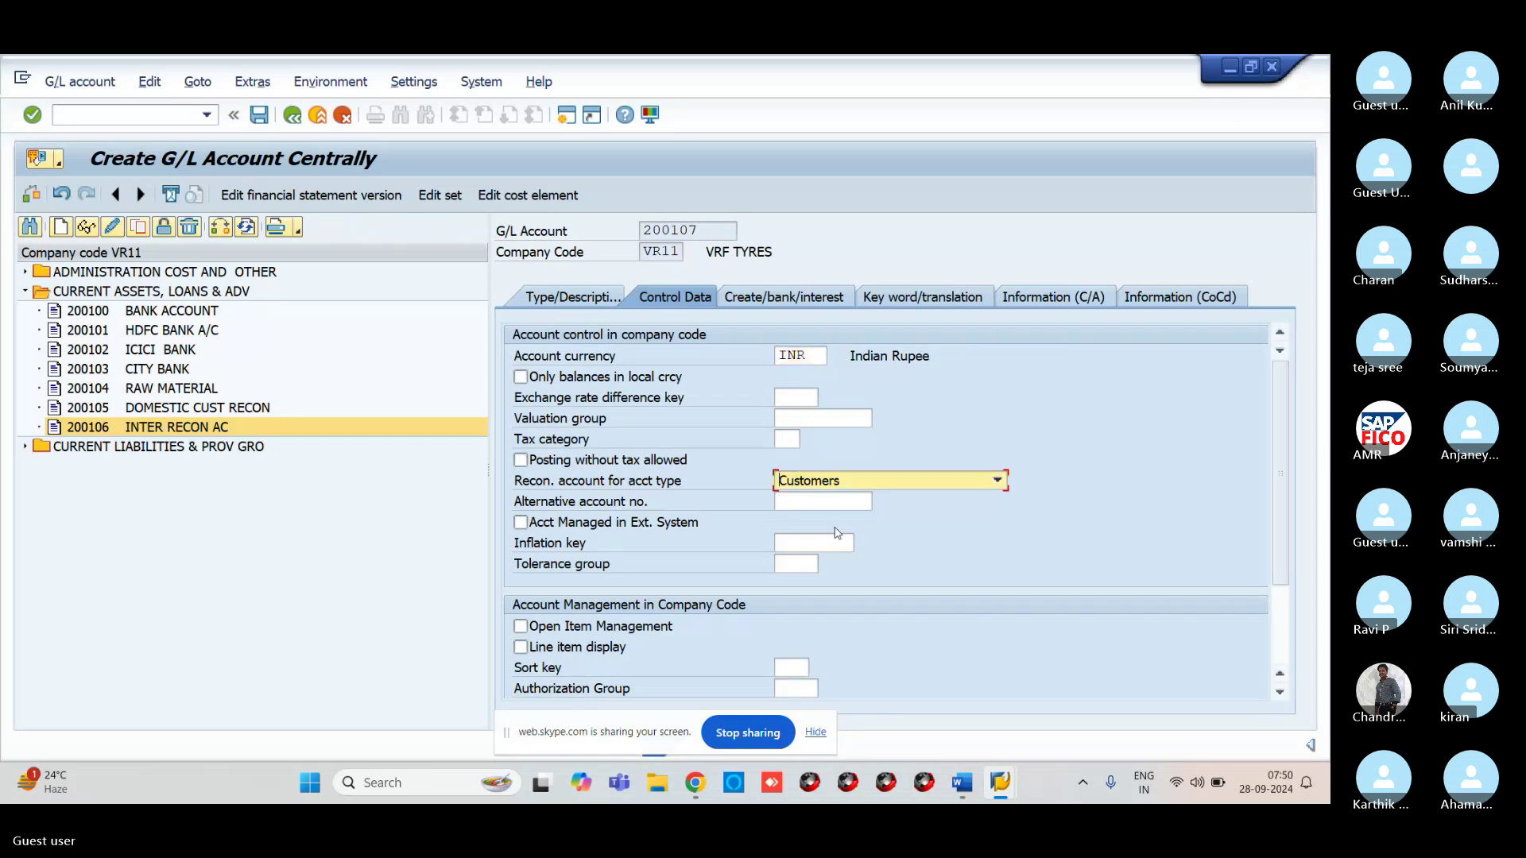
{"action": "left_click", "coordinate": [528, 648]}
{"action": "left_click", "coordinate": [529, 648]}
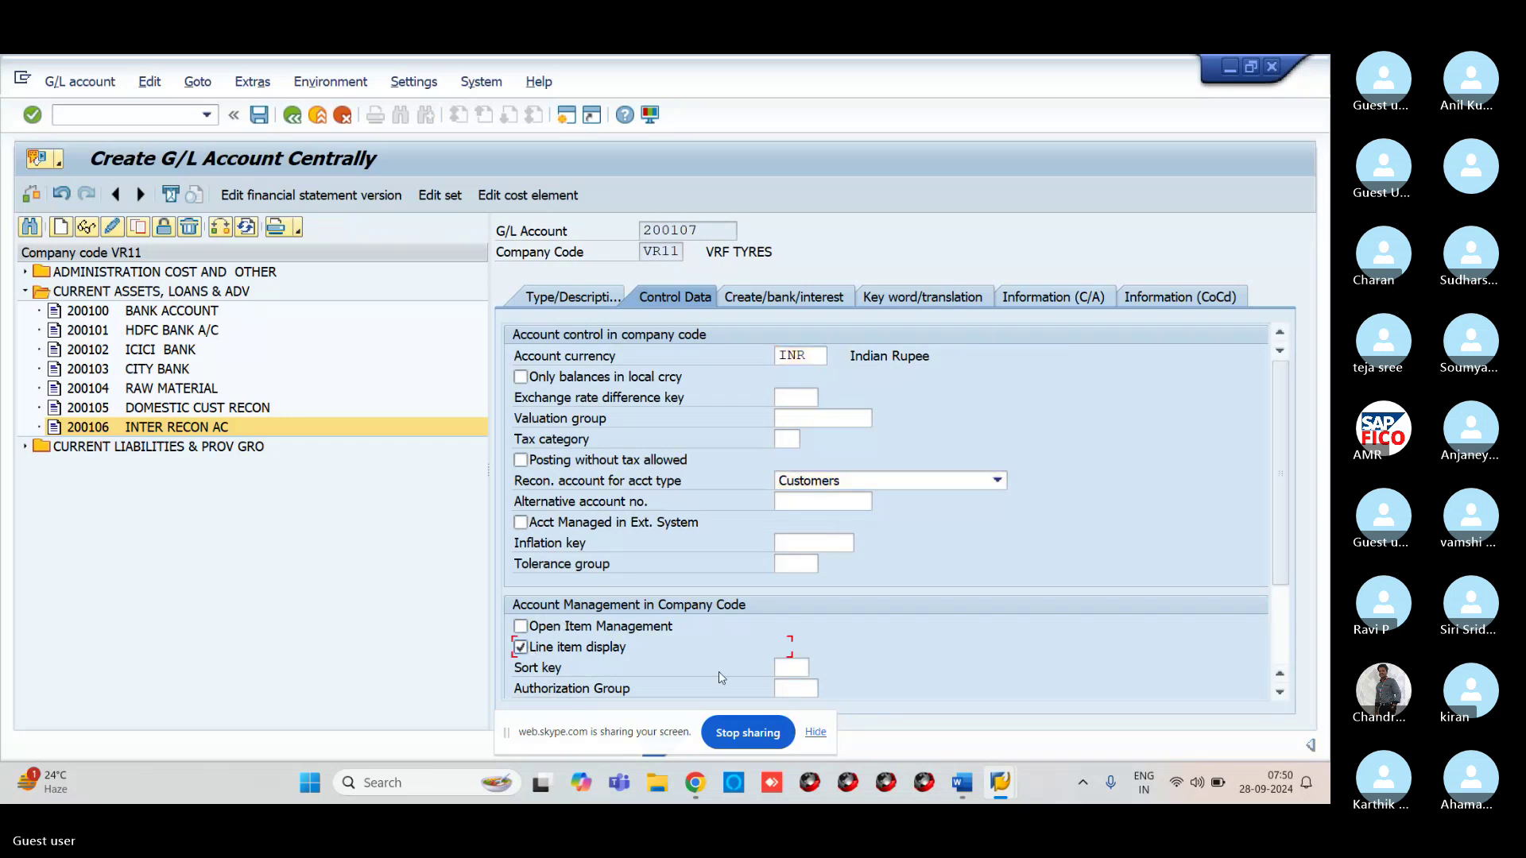
{"action": "left_click", "coordinate": [793, 669]}
{"action": "type", "text": "001"}
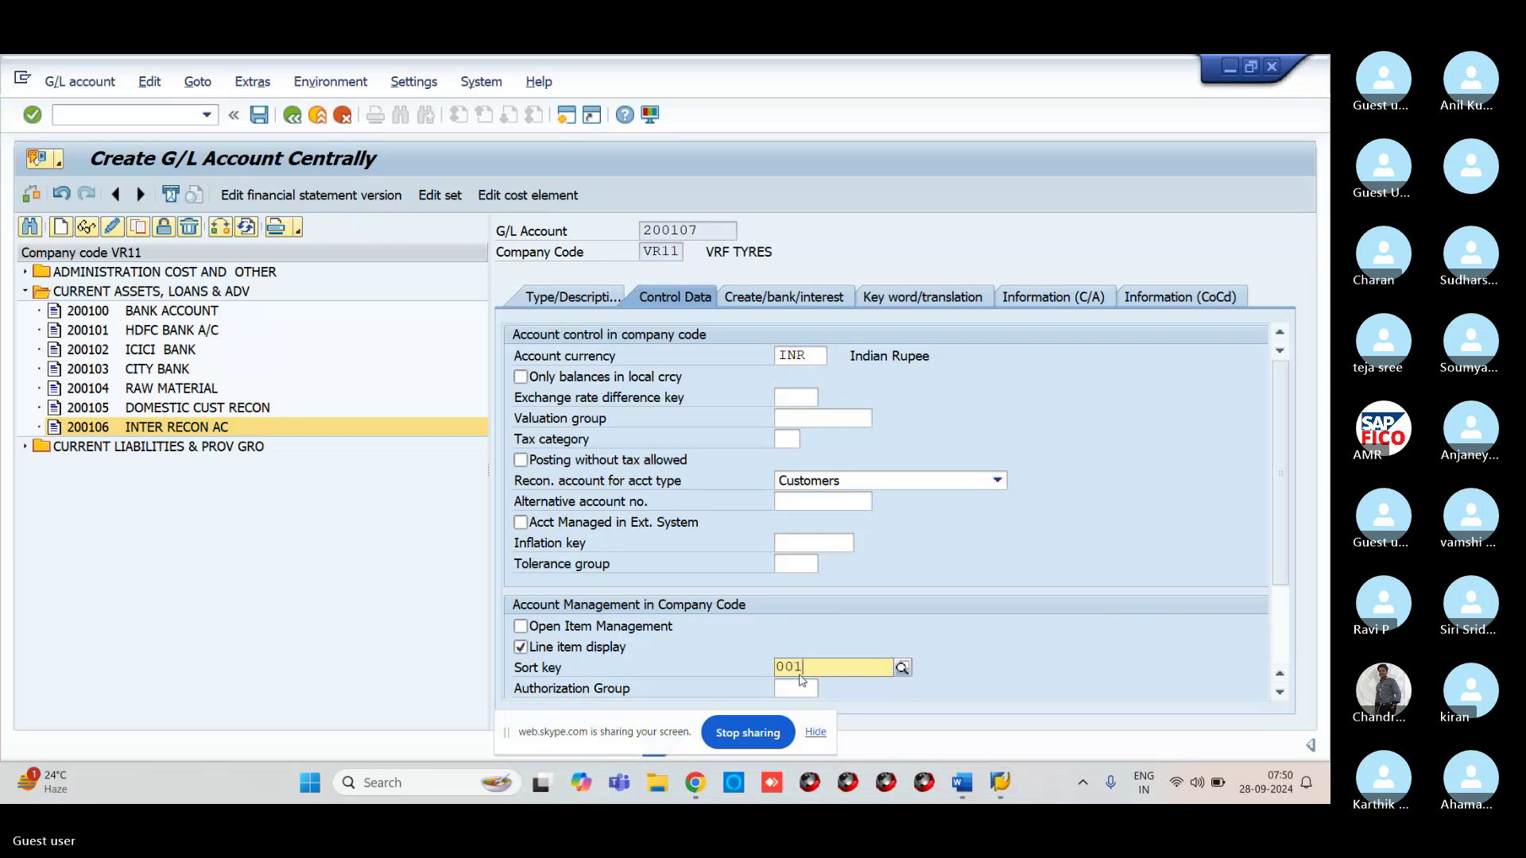
{"action": "left_click", "coordinate": [882, 715]}
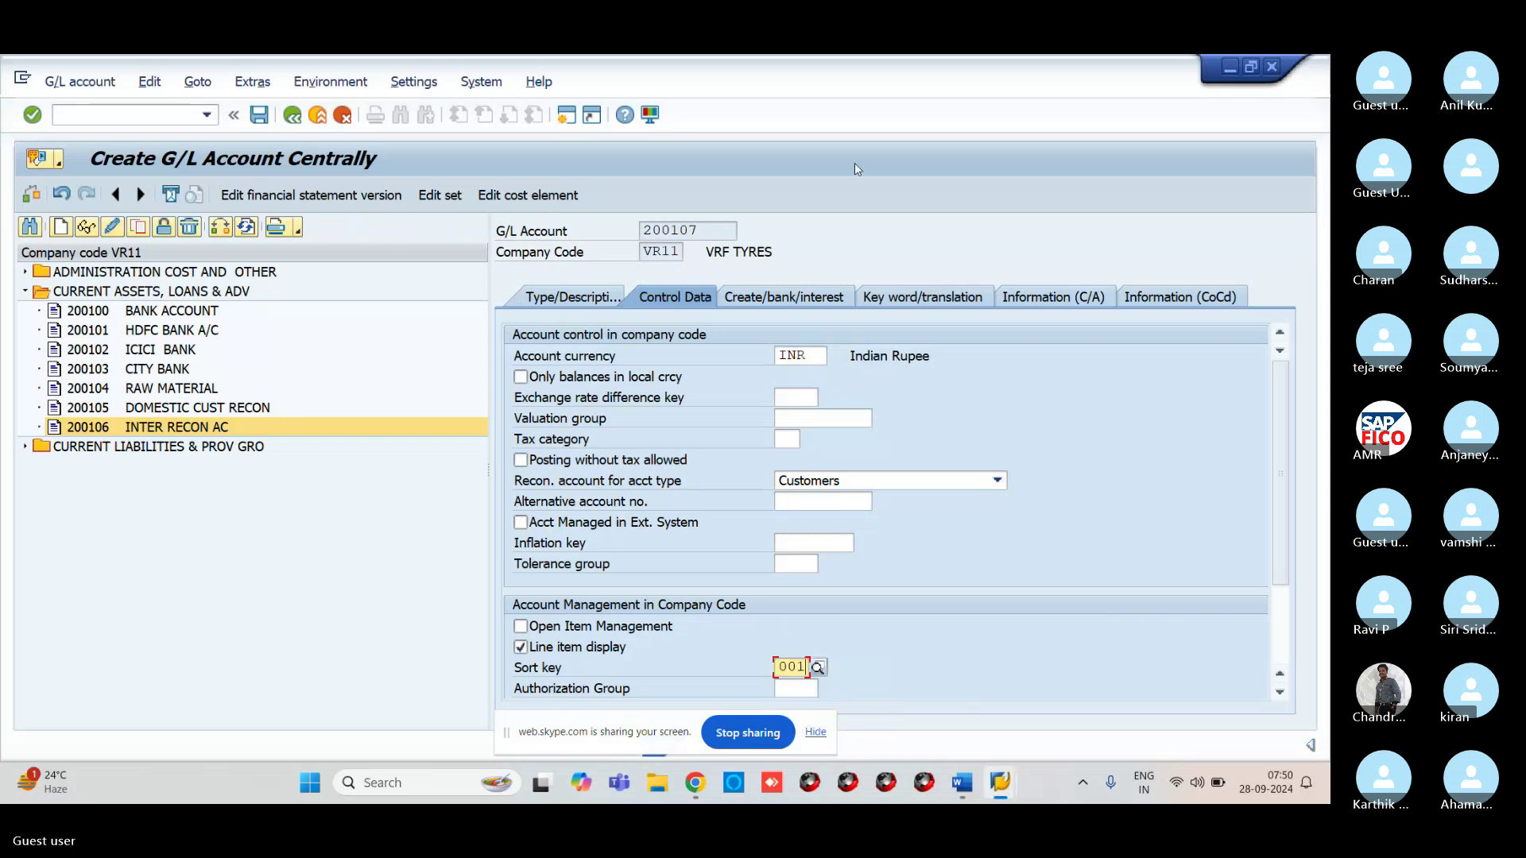
Enter field status group G067 and save account 200107
{"action": "left_click", "coordinate": [784, 299]}
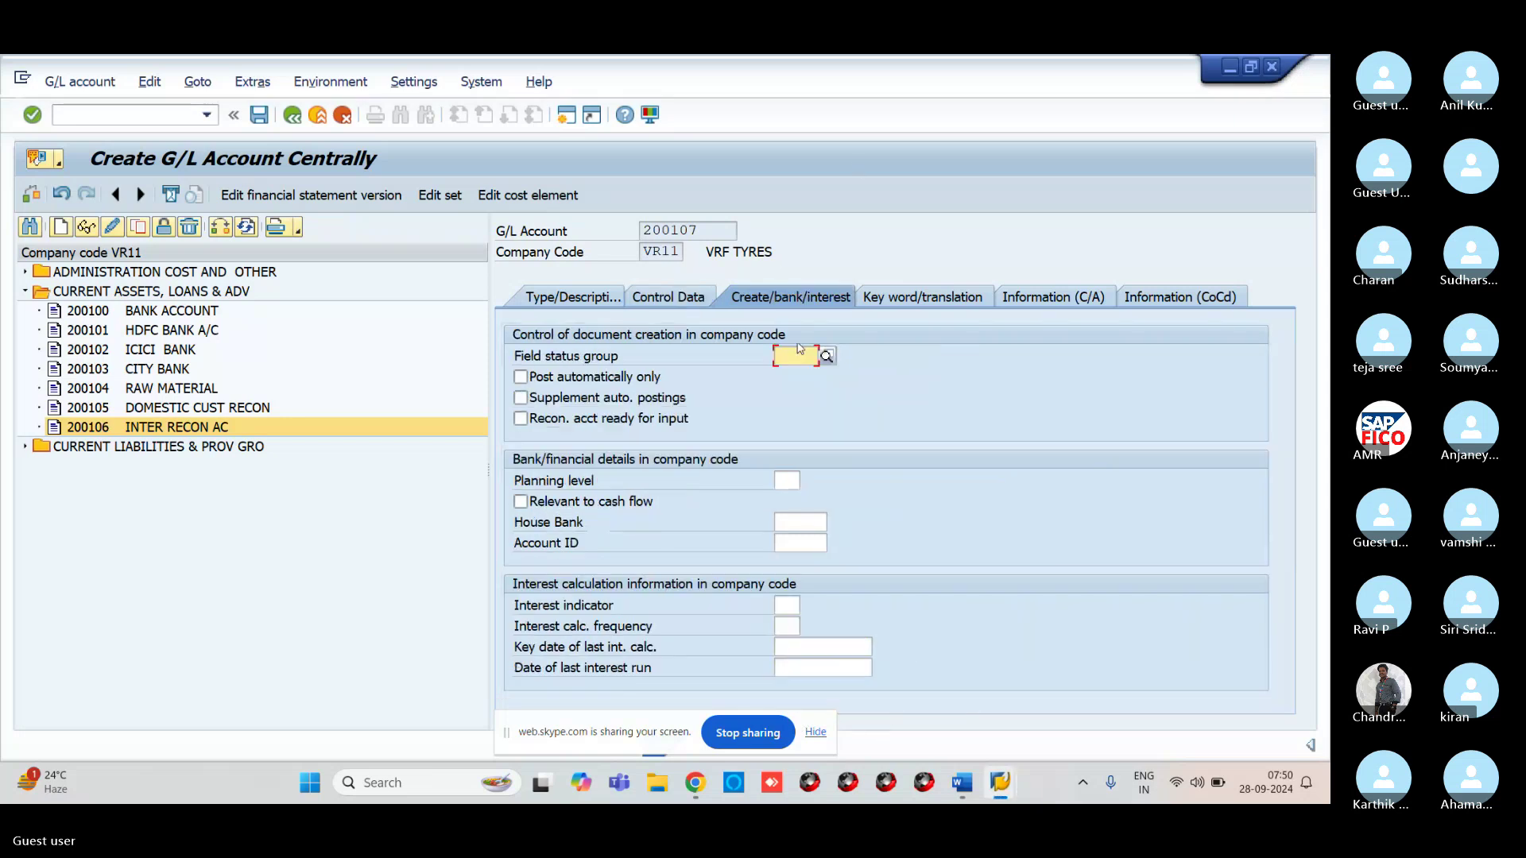
{"action": "type", "text": "G067"}
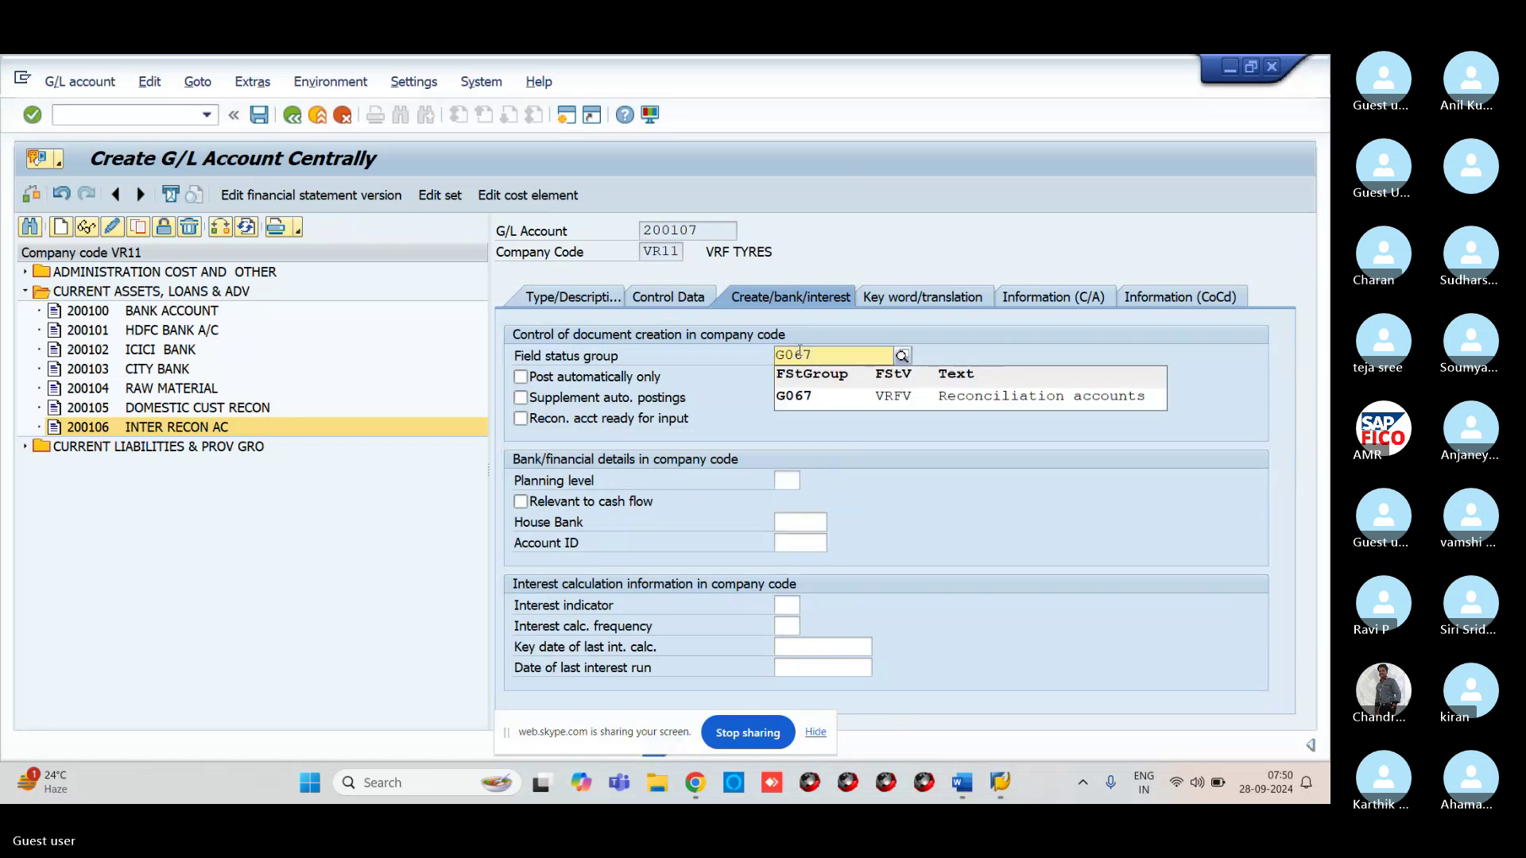
{"action": "left_click", "coordinate": [839, 396]}
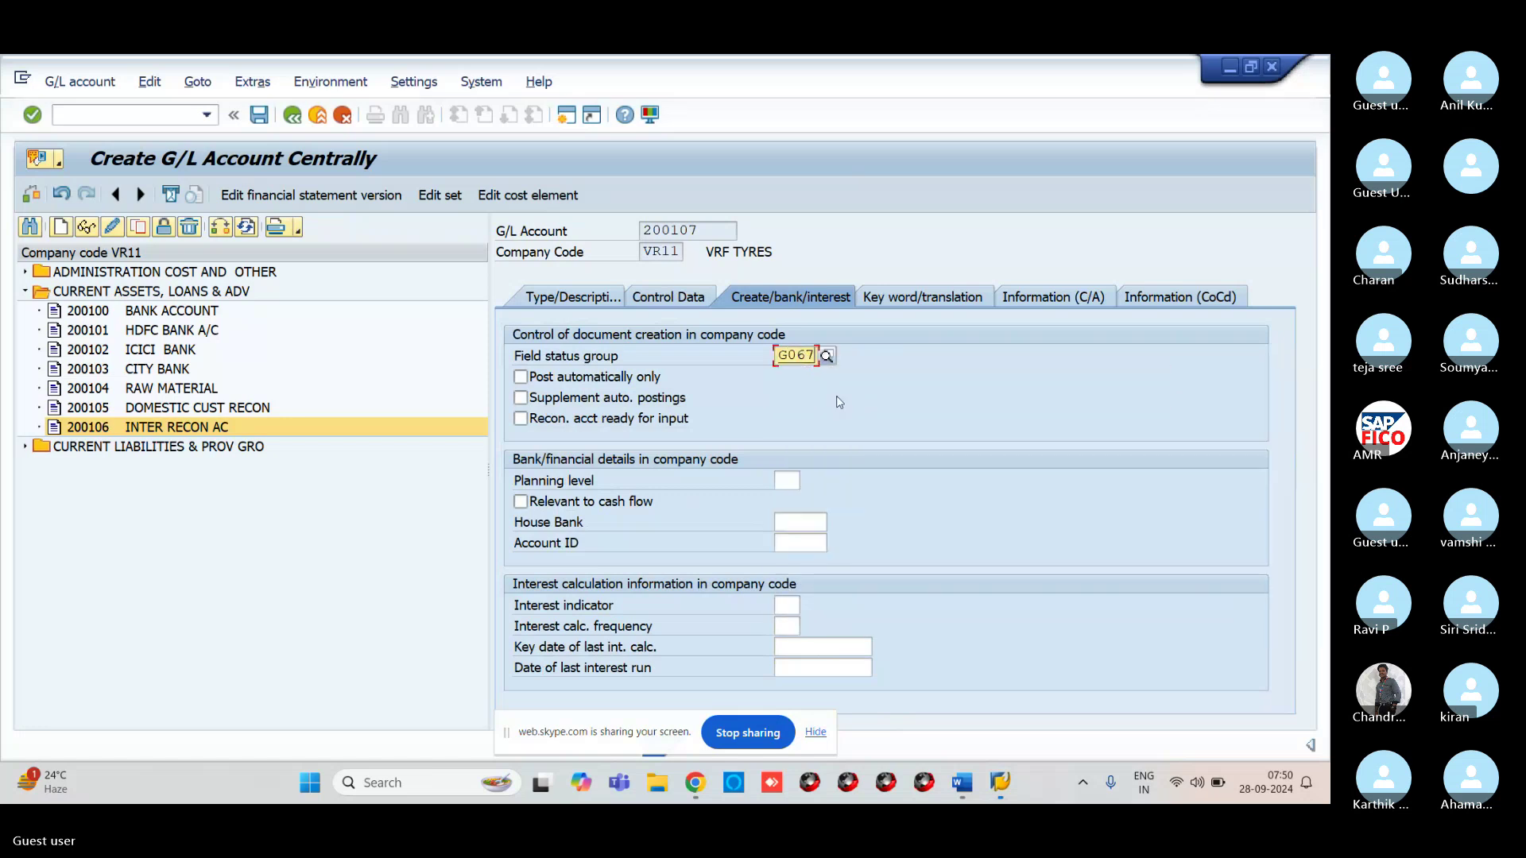
{"action": "key", "text": "Return"}
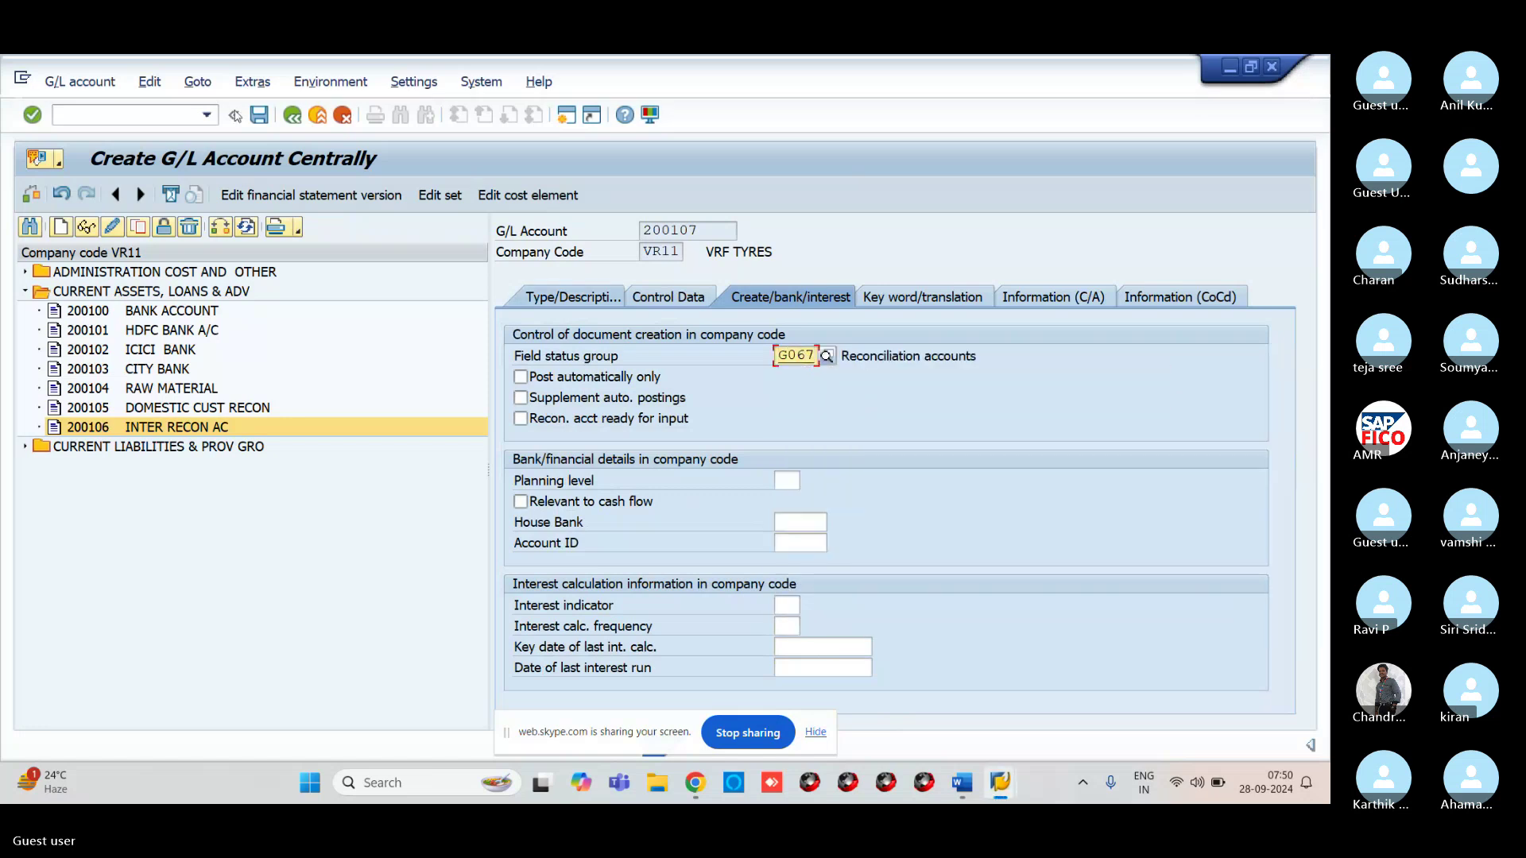
{"action": "left_click", "coordinate": [260, 119]}
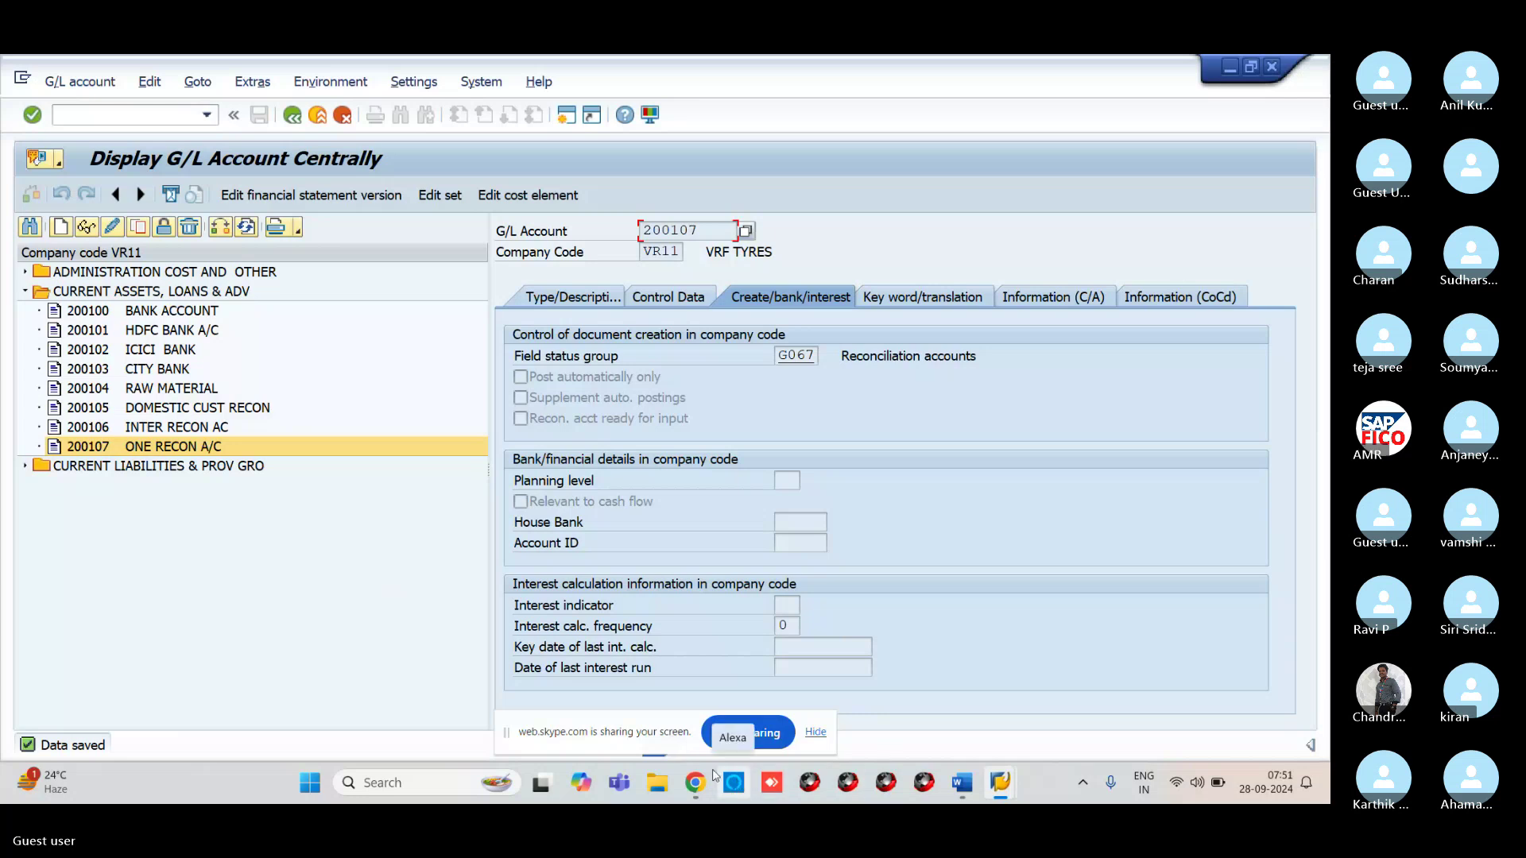
Minimize the SAP and slide presentation windows to reveal the desktop and SAP Logon
{"action": "left_click", "coordinate": [85, 110]}
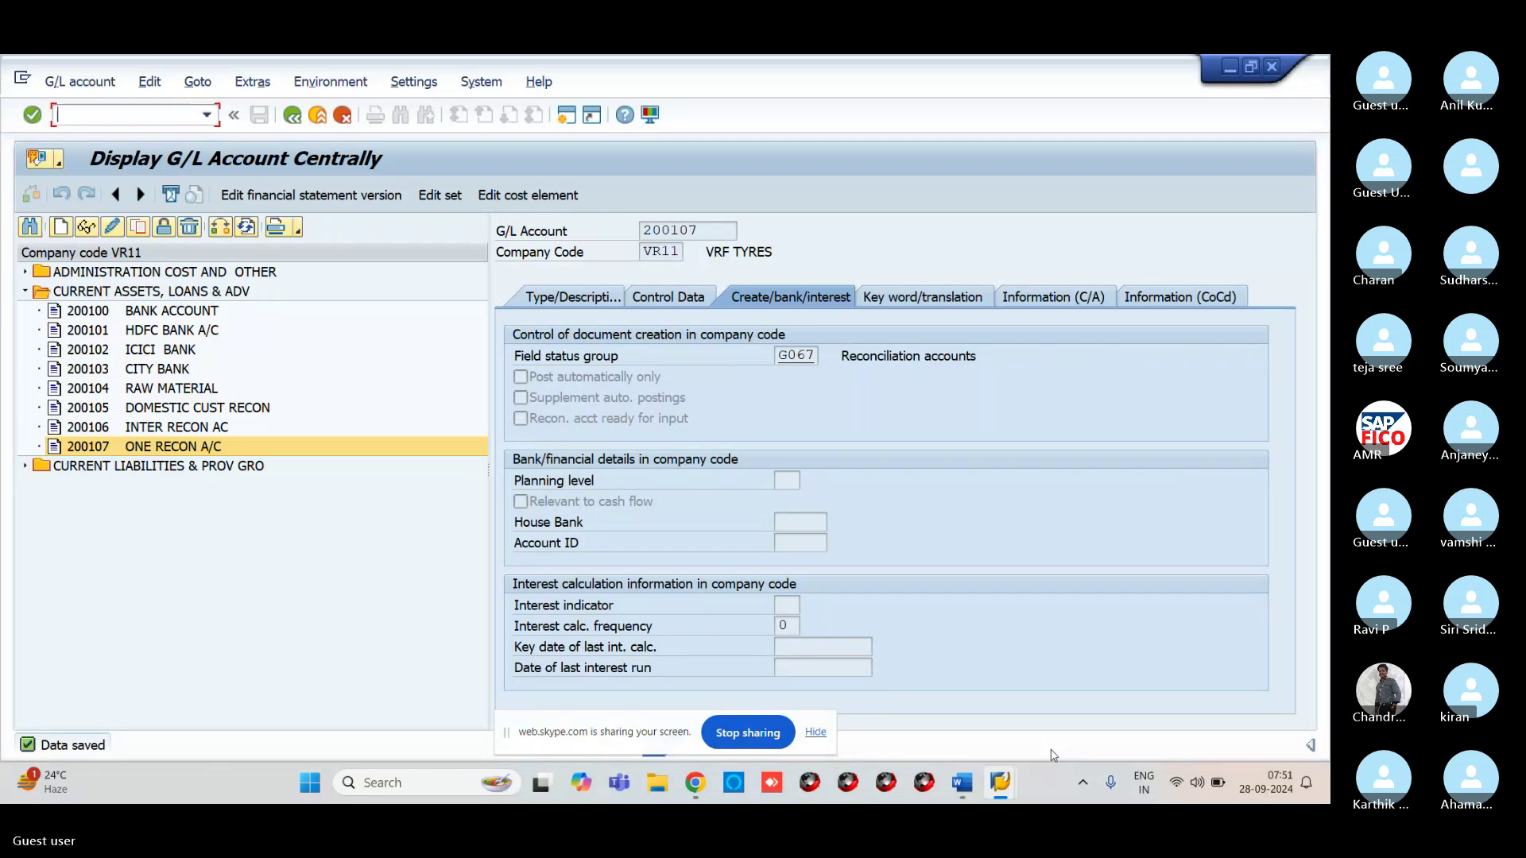
{"action": "mouse_move", "coordinate": [952, 790]}
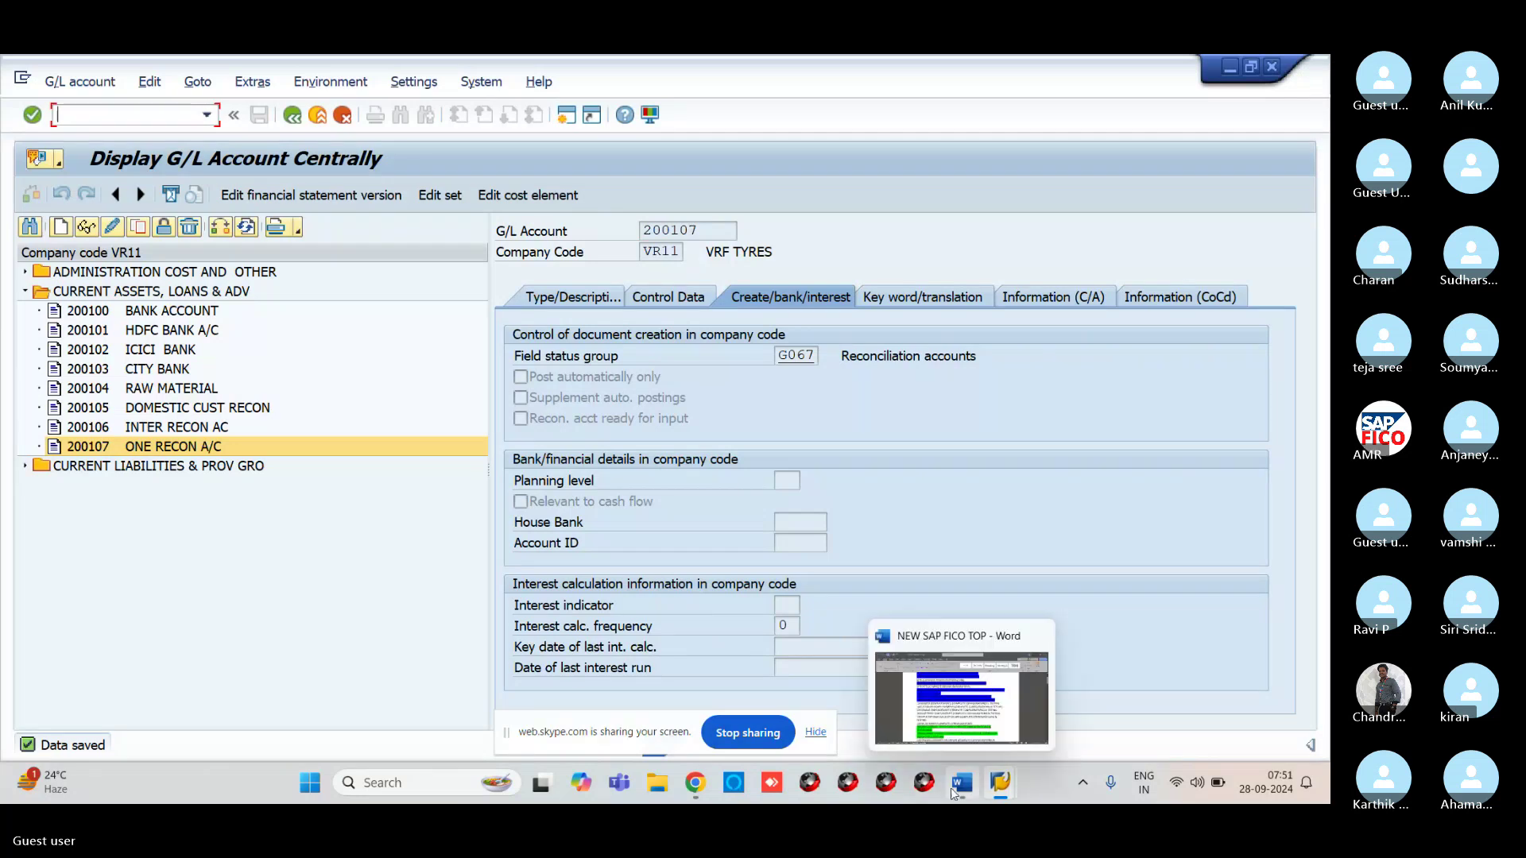
{"action": "left_click", "coordinate": [1228, 69]}
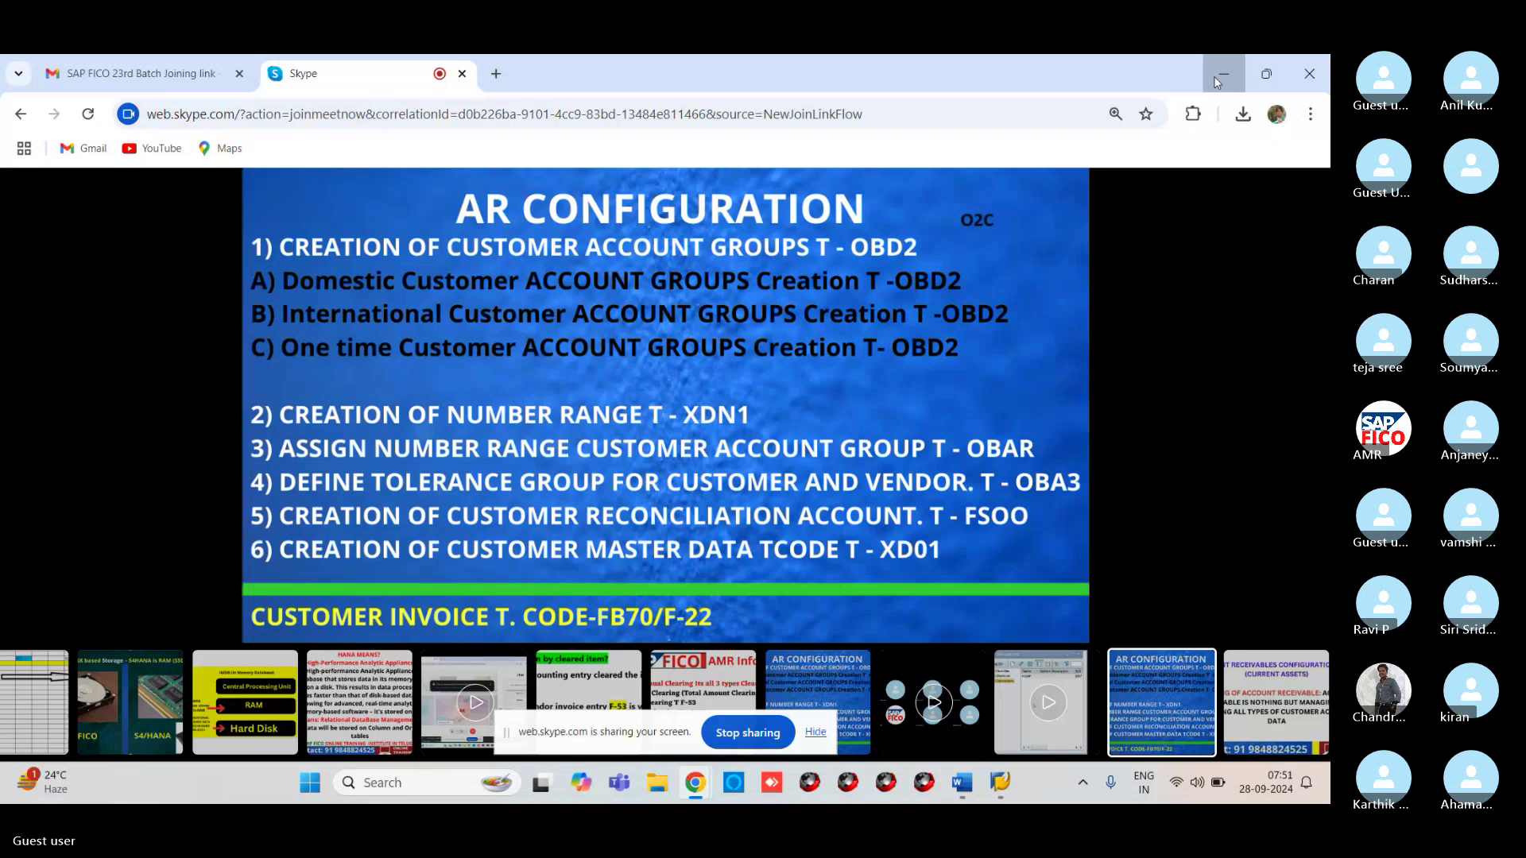
{"action": "left_click", "coordinate": [1216, 81]}
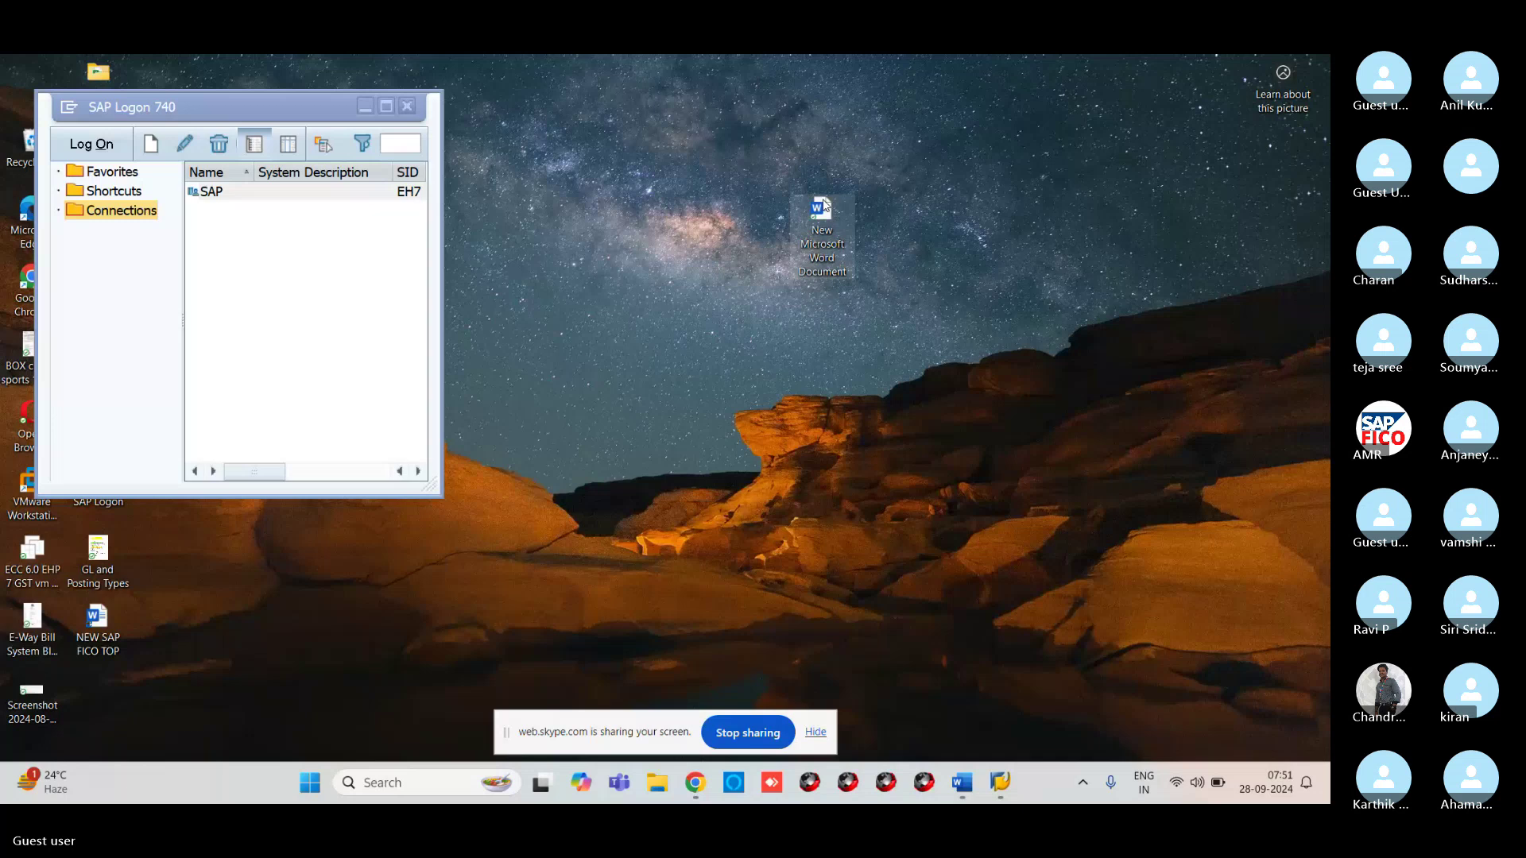
In a new Word document at size 20, type 'VENDOR CREATION XK01/ FK01' and 'CUSTOMER CREATION XD01/FD01'
{"action": "double_click", "coordinate": [823, 211]}
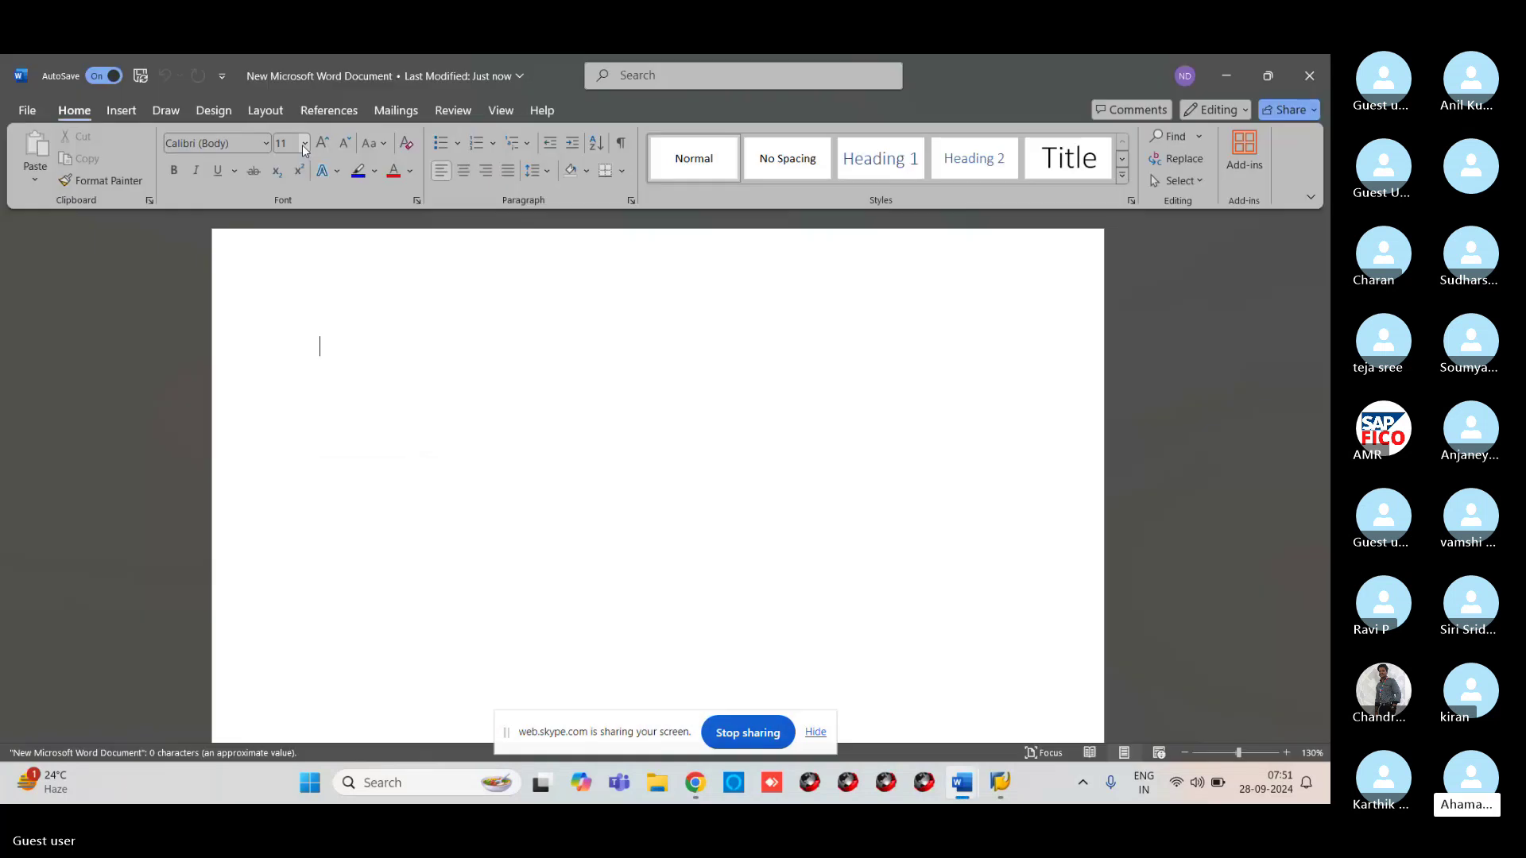
{"action": "left_click", "coordinate": [304, 143]}
{"action": "left_click", "coordinate": [286, 310]}
{"action": "type", "text": "V"}
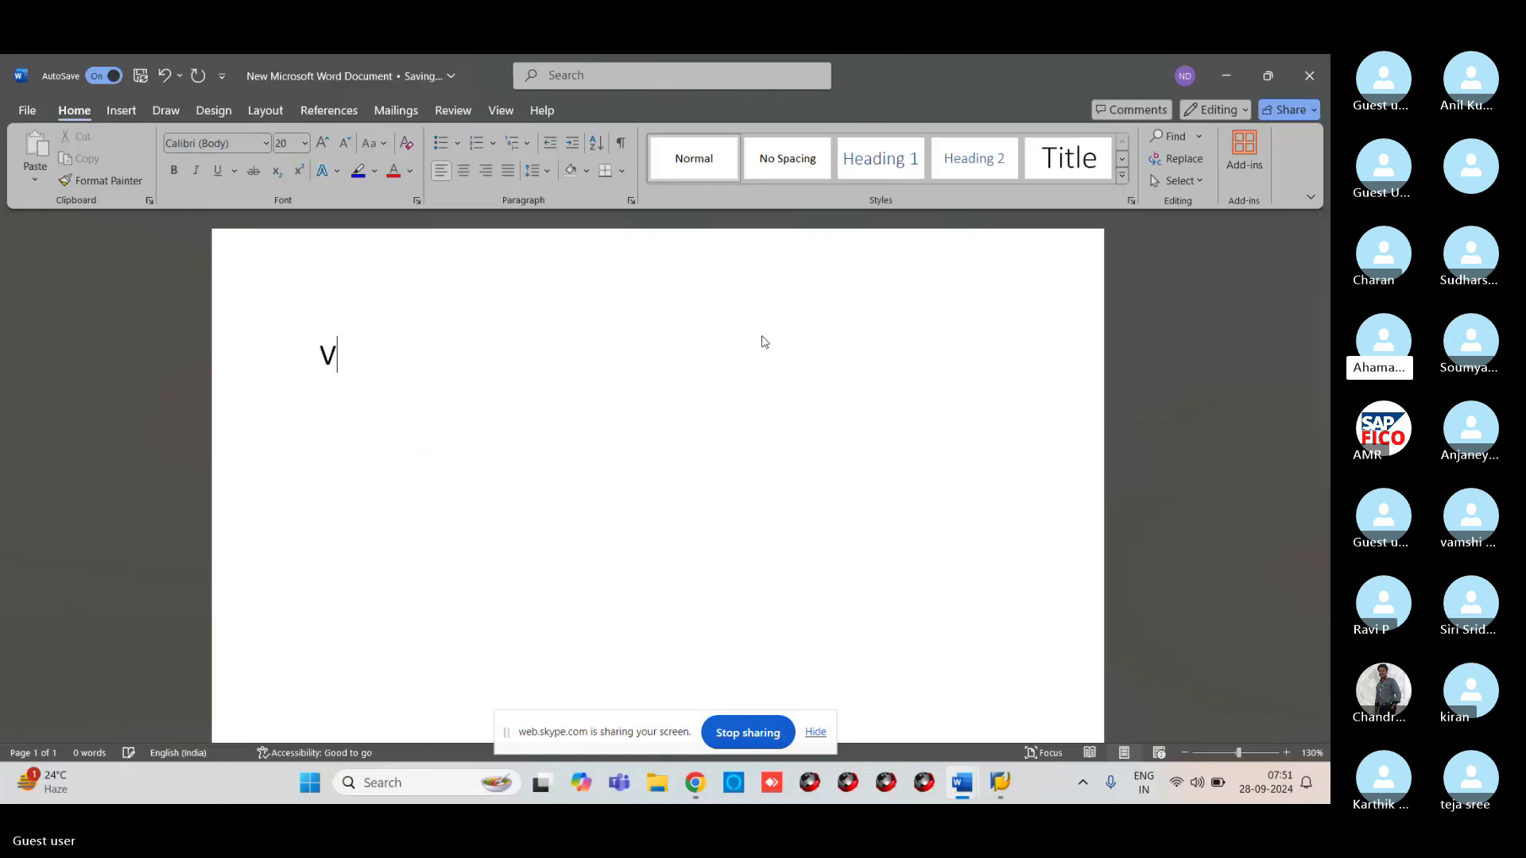
{"action": "type", "text": "ENDOR"}
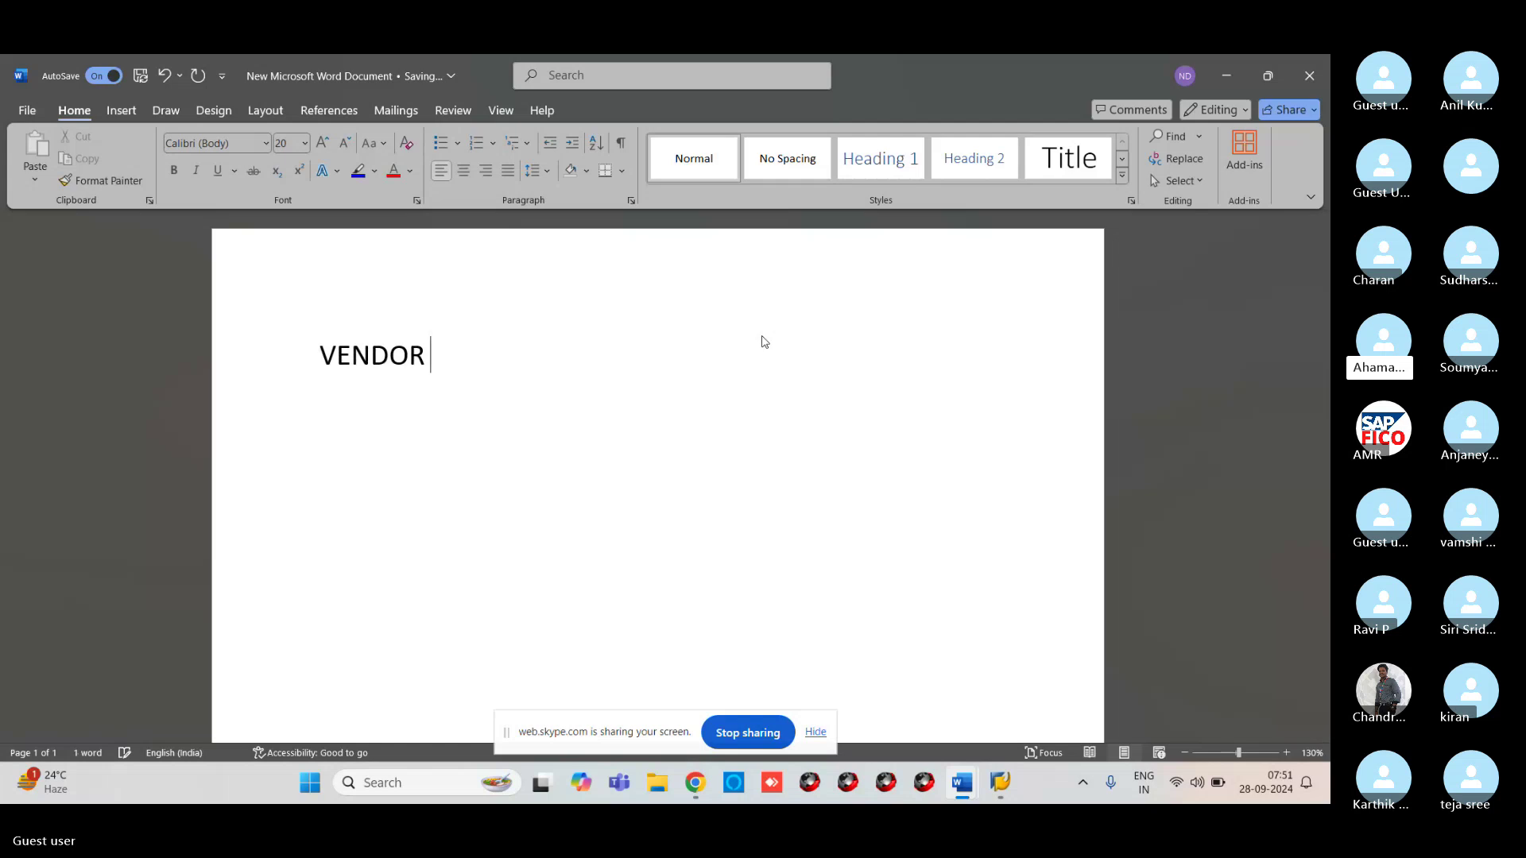
{"action": "type", "text": " CUST"}
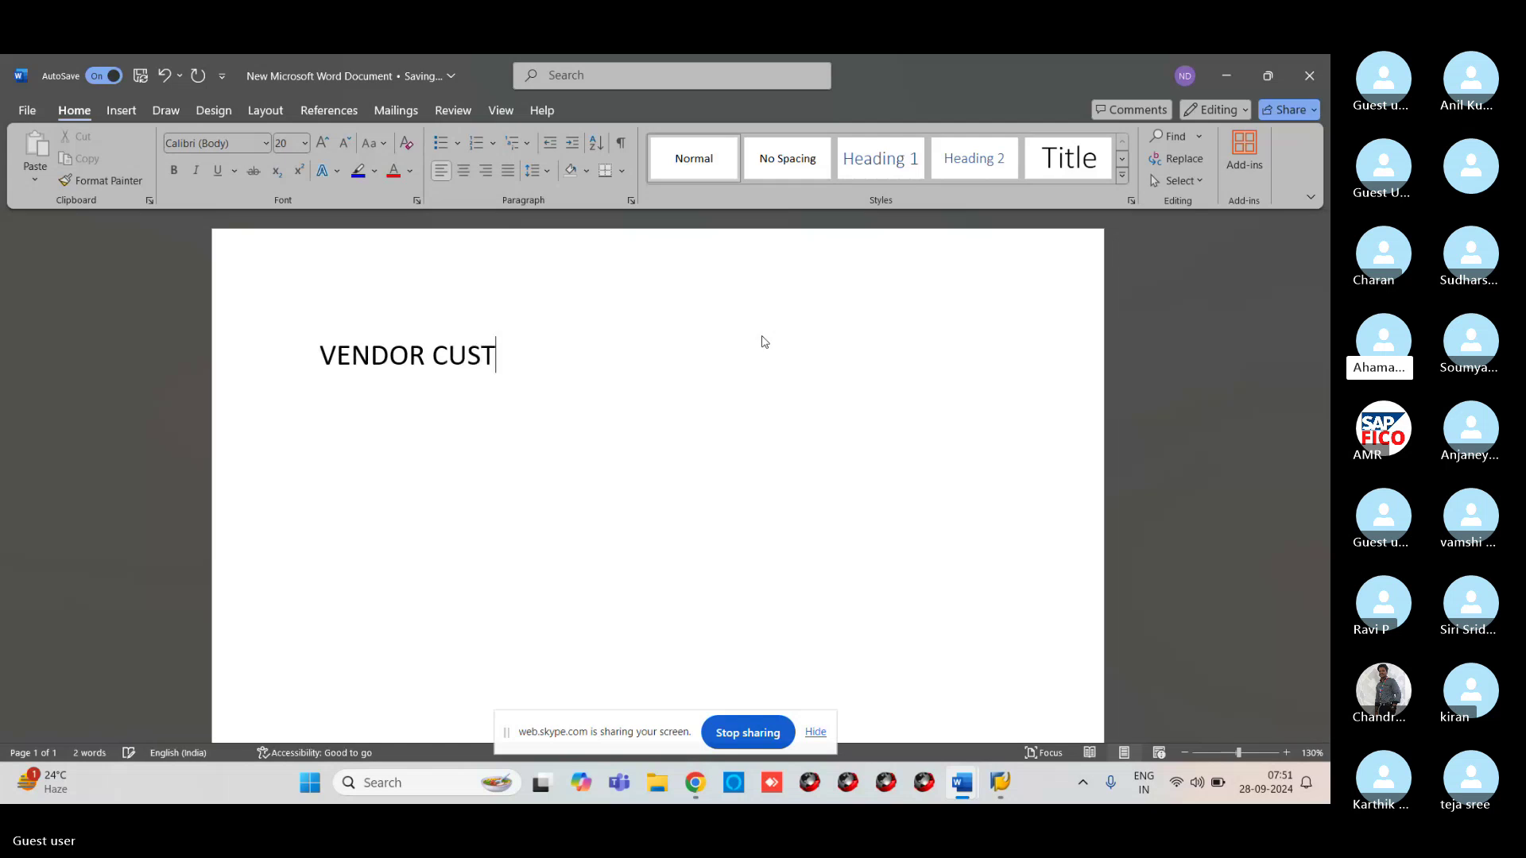
{"action": "type", "text": "OMER C"}
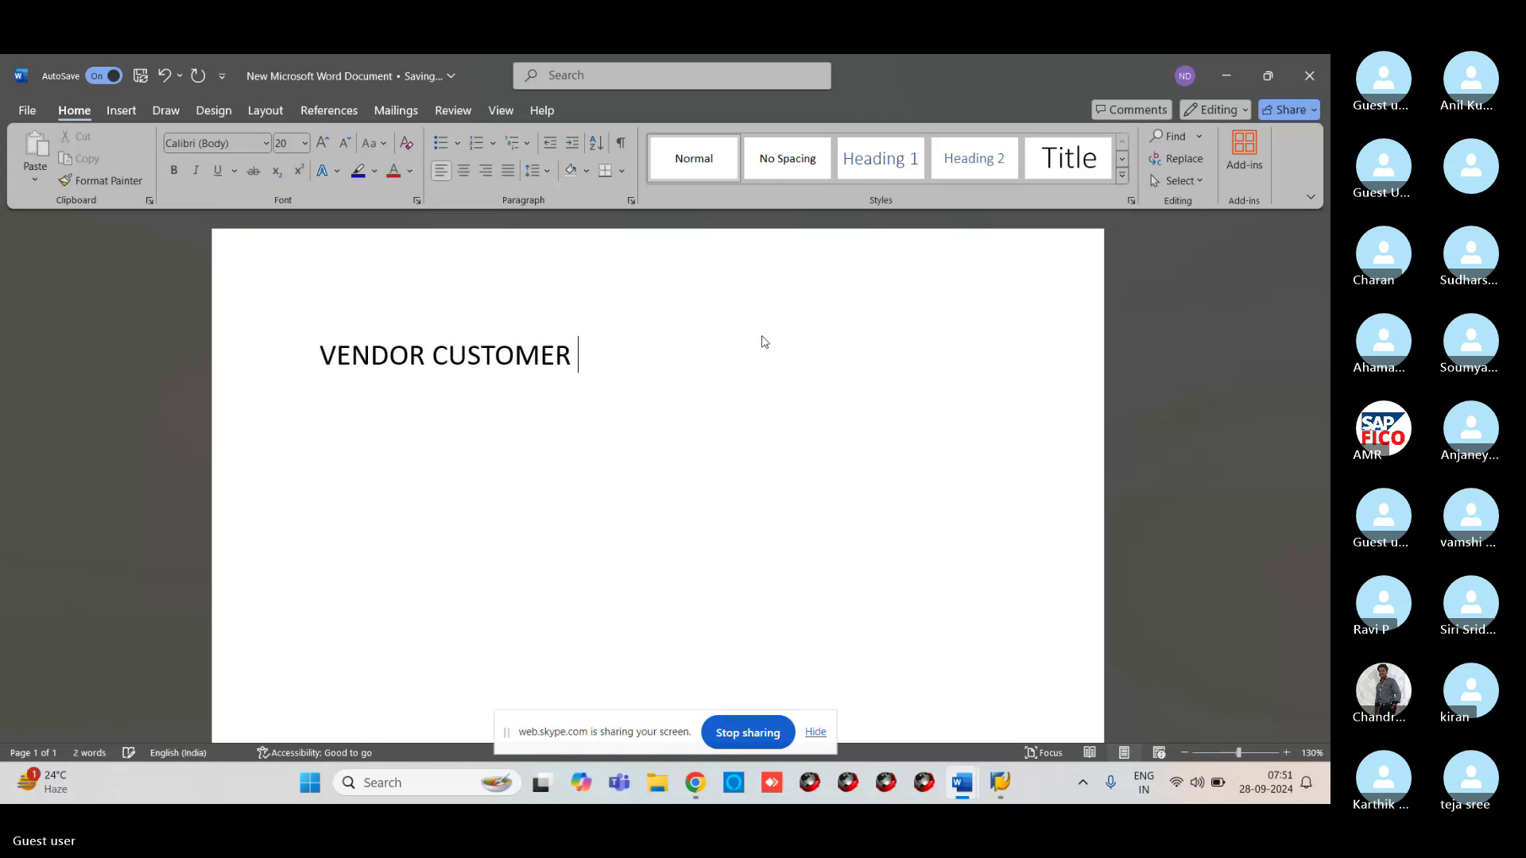
{"action": "key", "text": "BackSpace"}
{"action": "key", "text": "BackSpace"}
{"action": "key", "text": "BackSpace"}
{"action": "key", "text": "BackSpace"}
{"action": "key", "text": "BackSpace"}
{"action": "key", "text": "BackSpace"}
{"action": "key", "text": "BackSpace"}
{"action": "key", "text": "BackSpace"}
{"action": "key", "text": "BackSpace"}
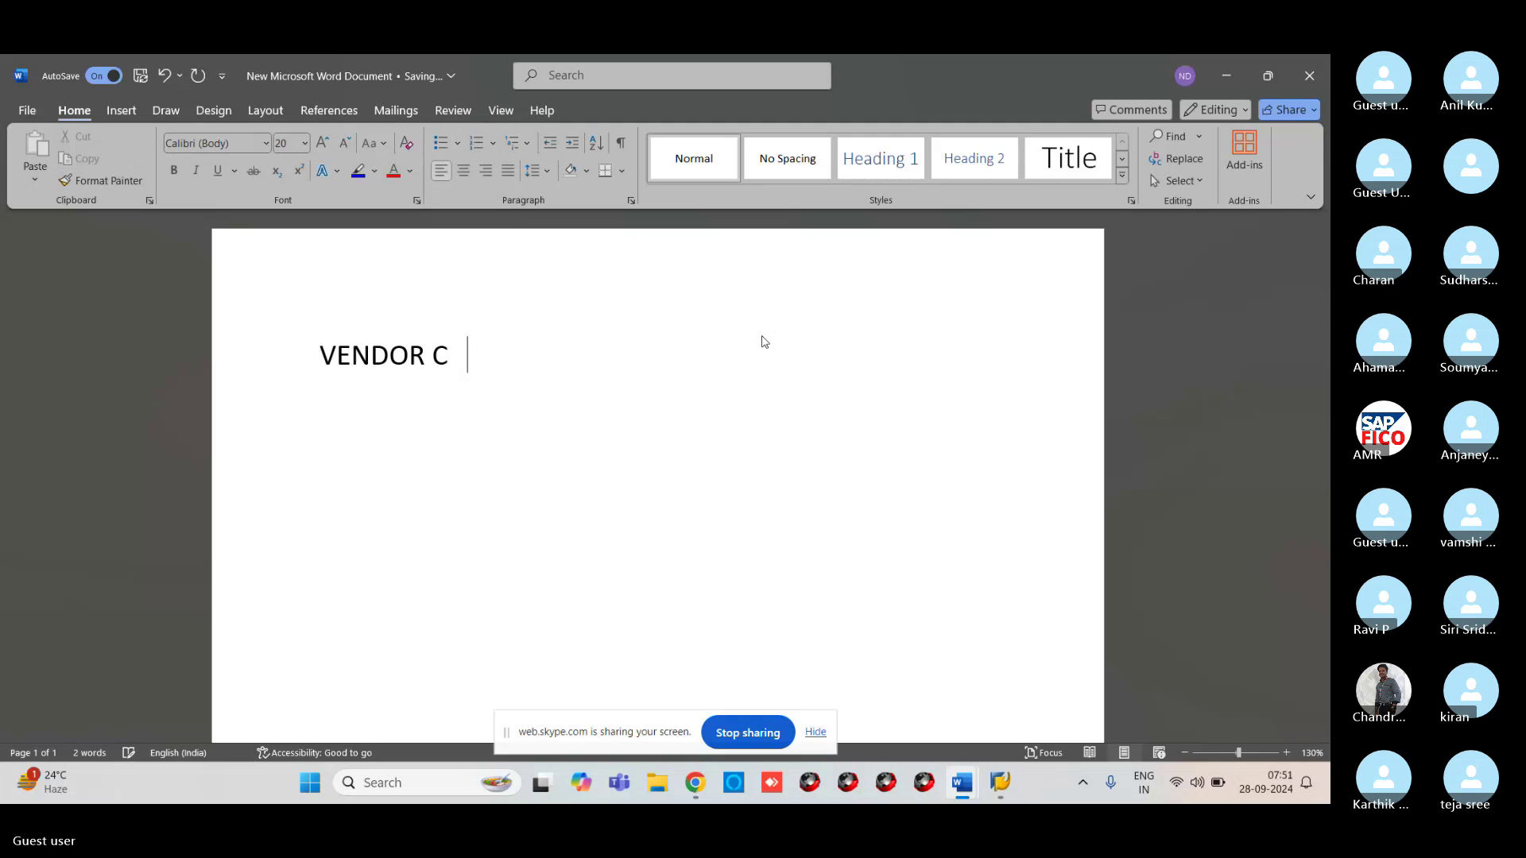
{"action": "type", "text": "REATION"}
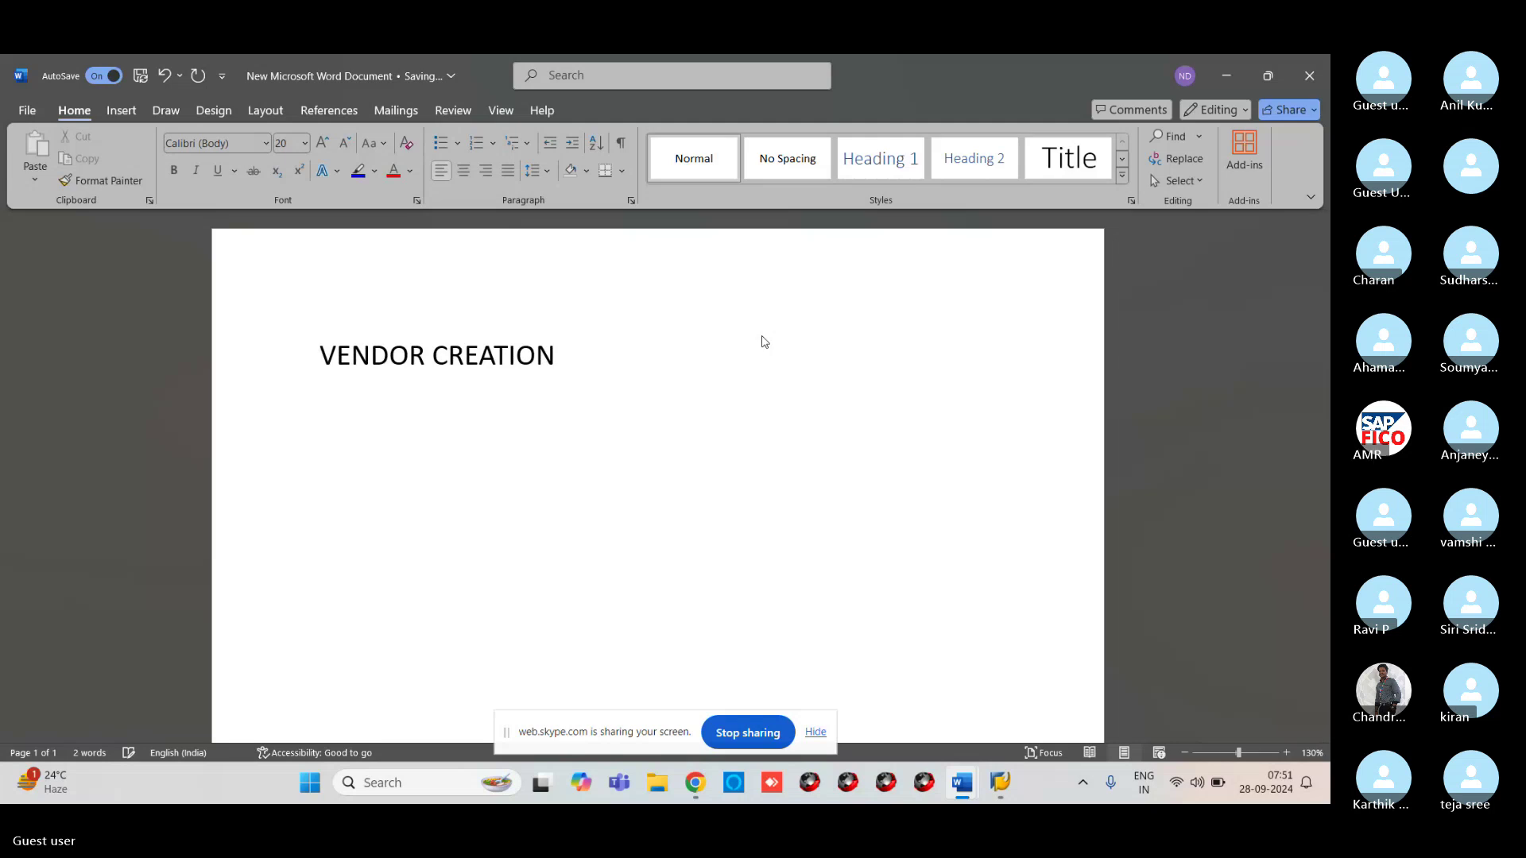
{"action": "type", "text": " XK01"}
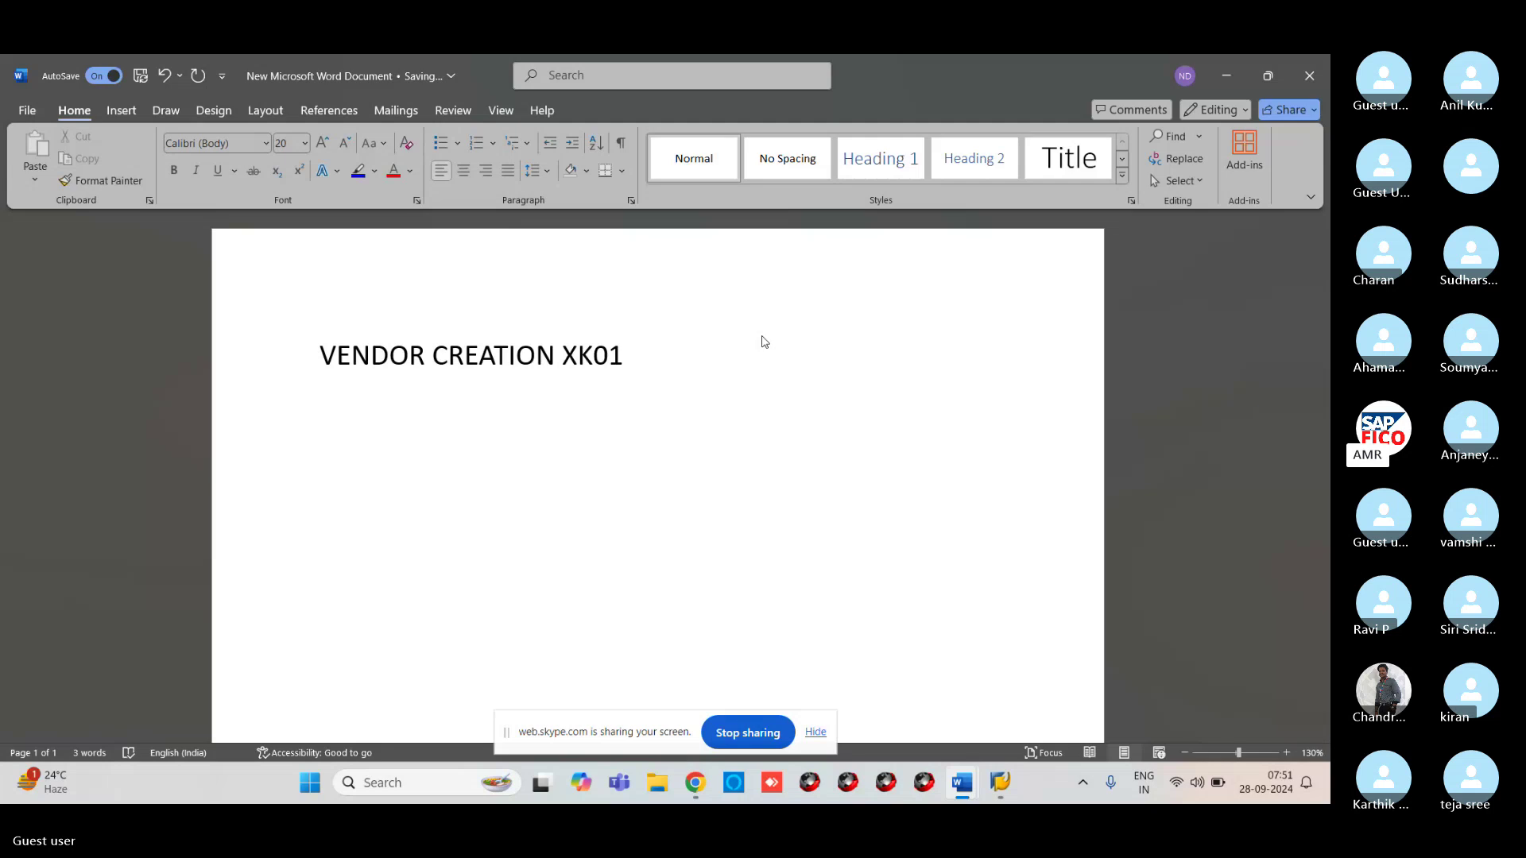
{"action": "type", "text": "/ F"}
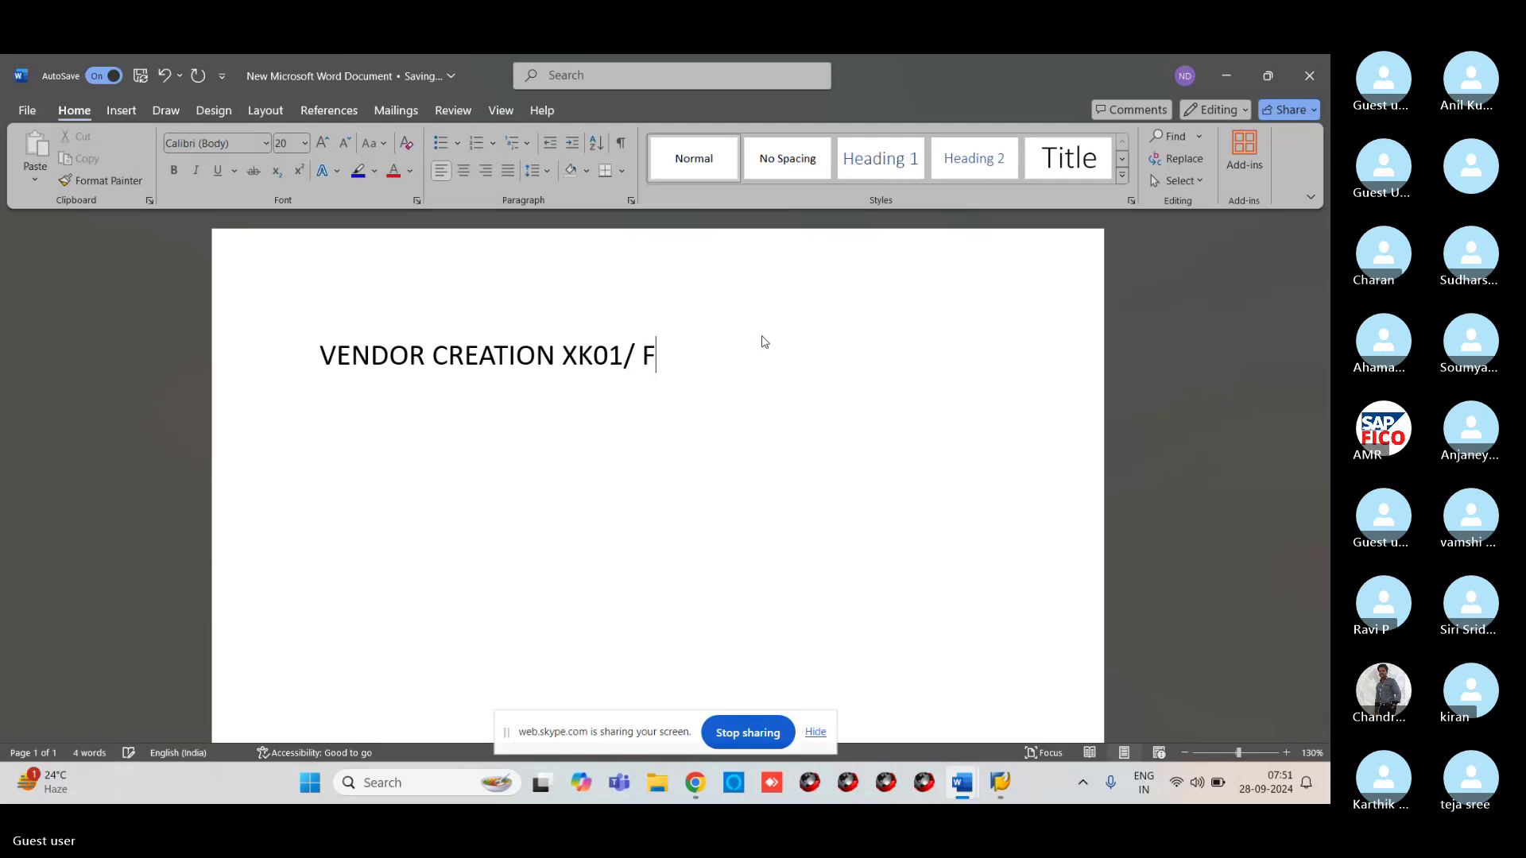
{"action": "type", "text": "K01"}
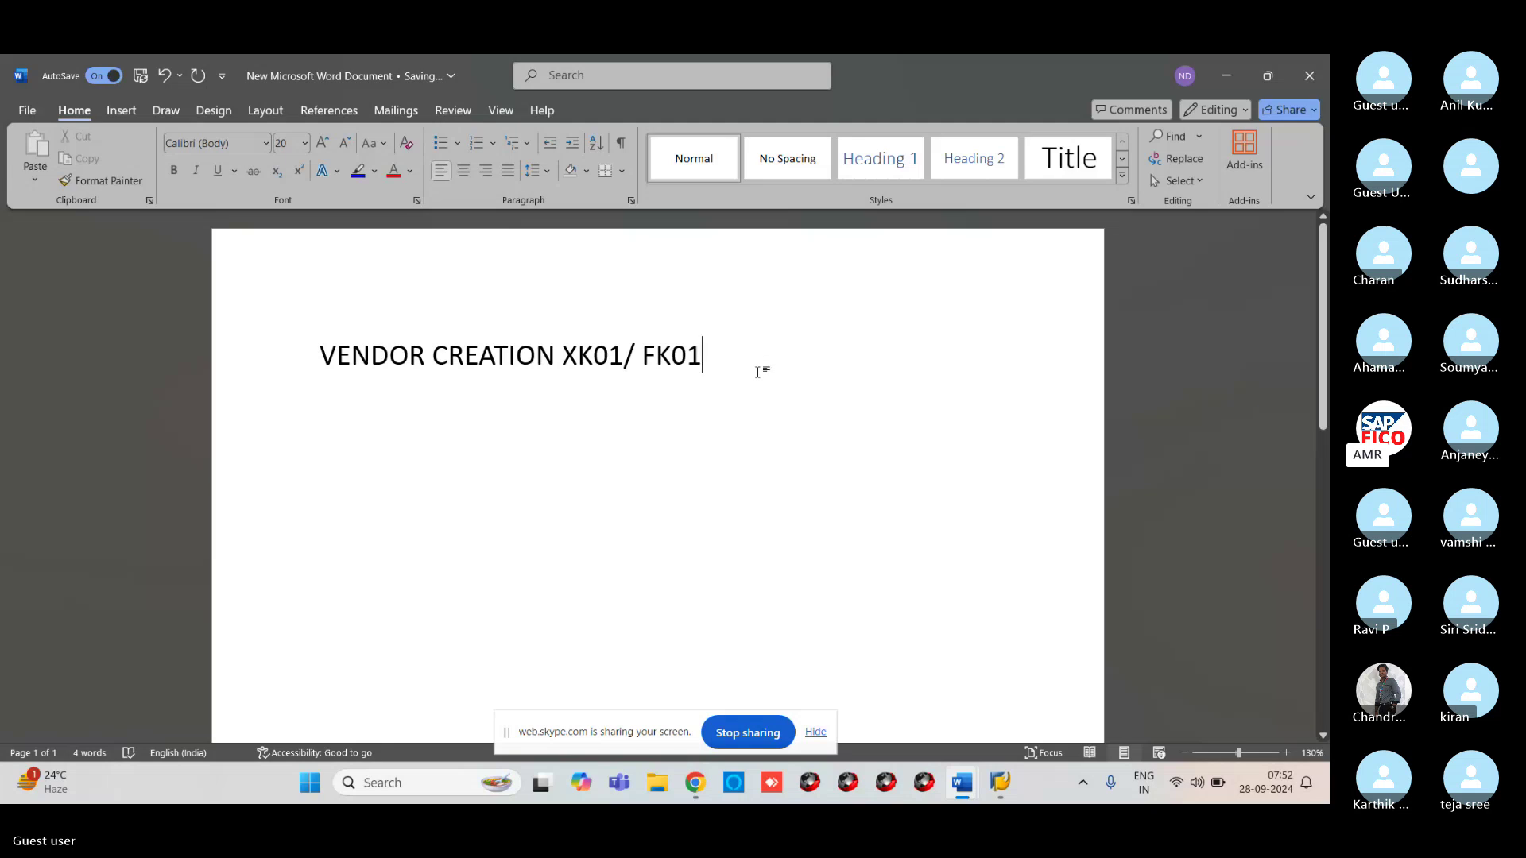
{"action": "key", "text": "Return"}
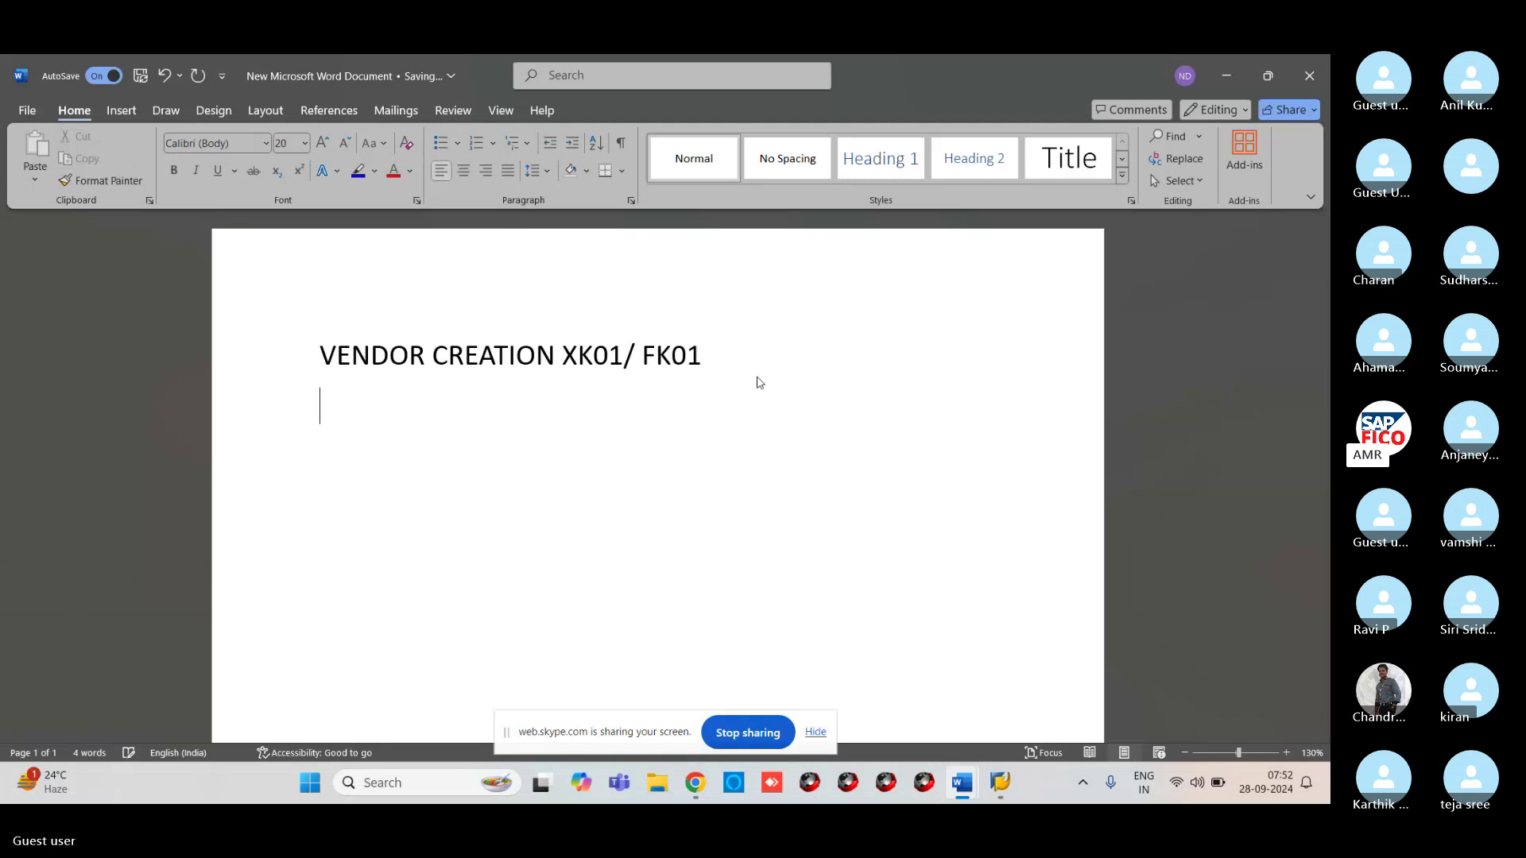
{"action": "type", "text": "CUSTOME"}
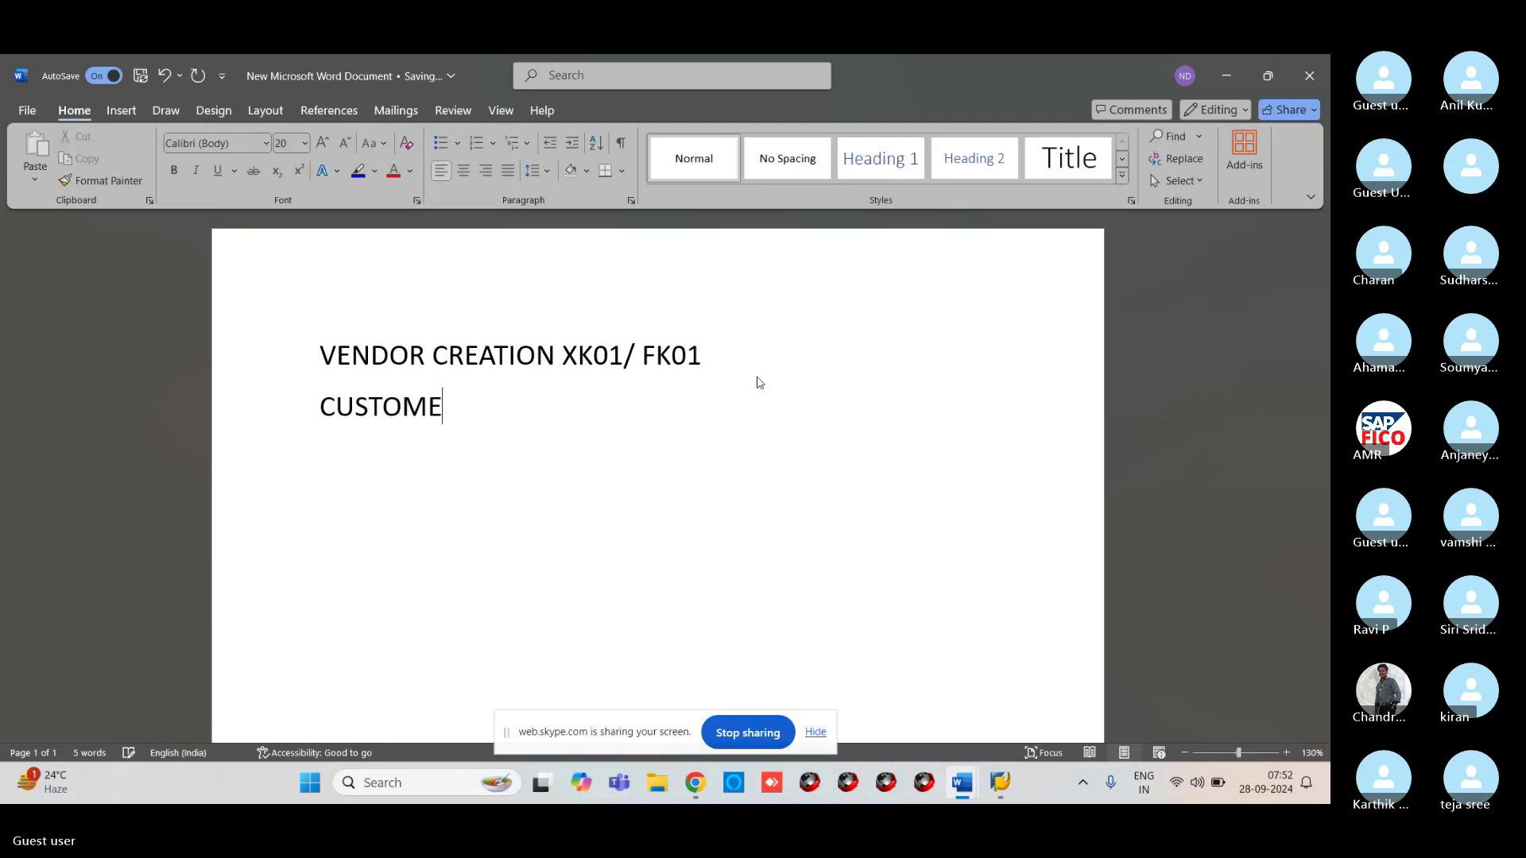
{"action": "type", "text": "R CREA"}
{"action": "type", "text": "T"}
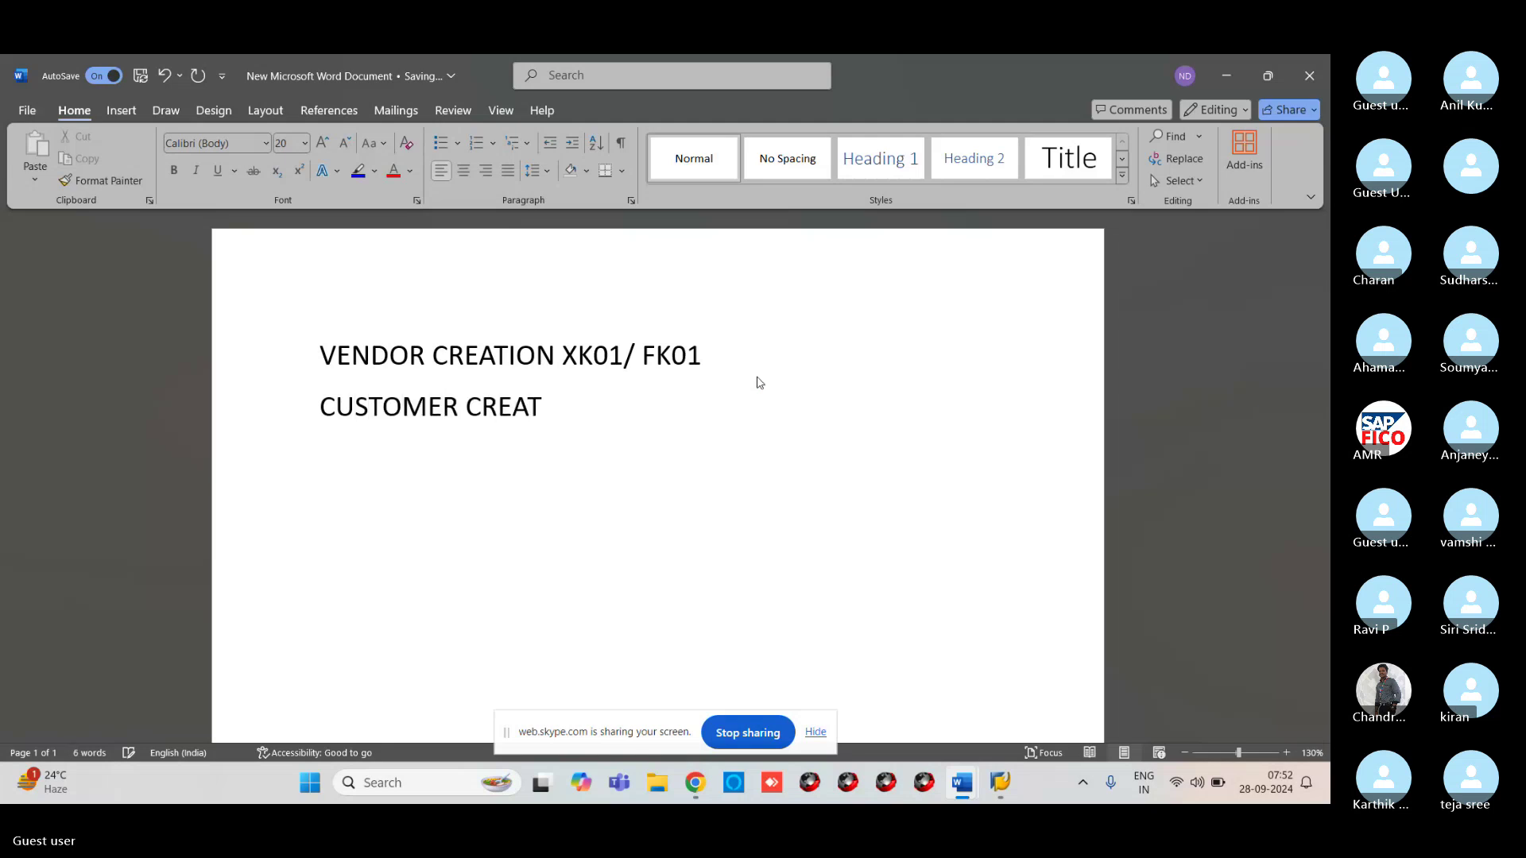
{"action": "type", "text": "ION XD01"}
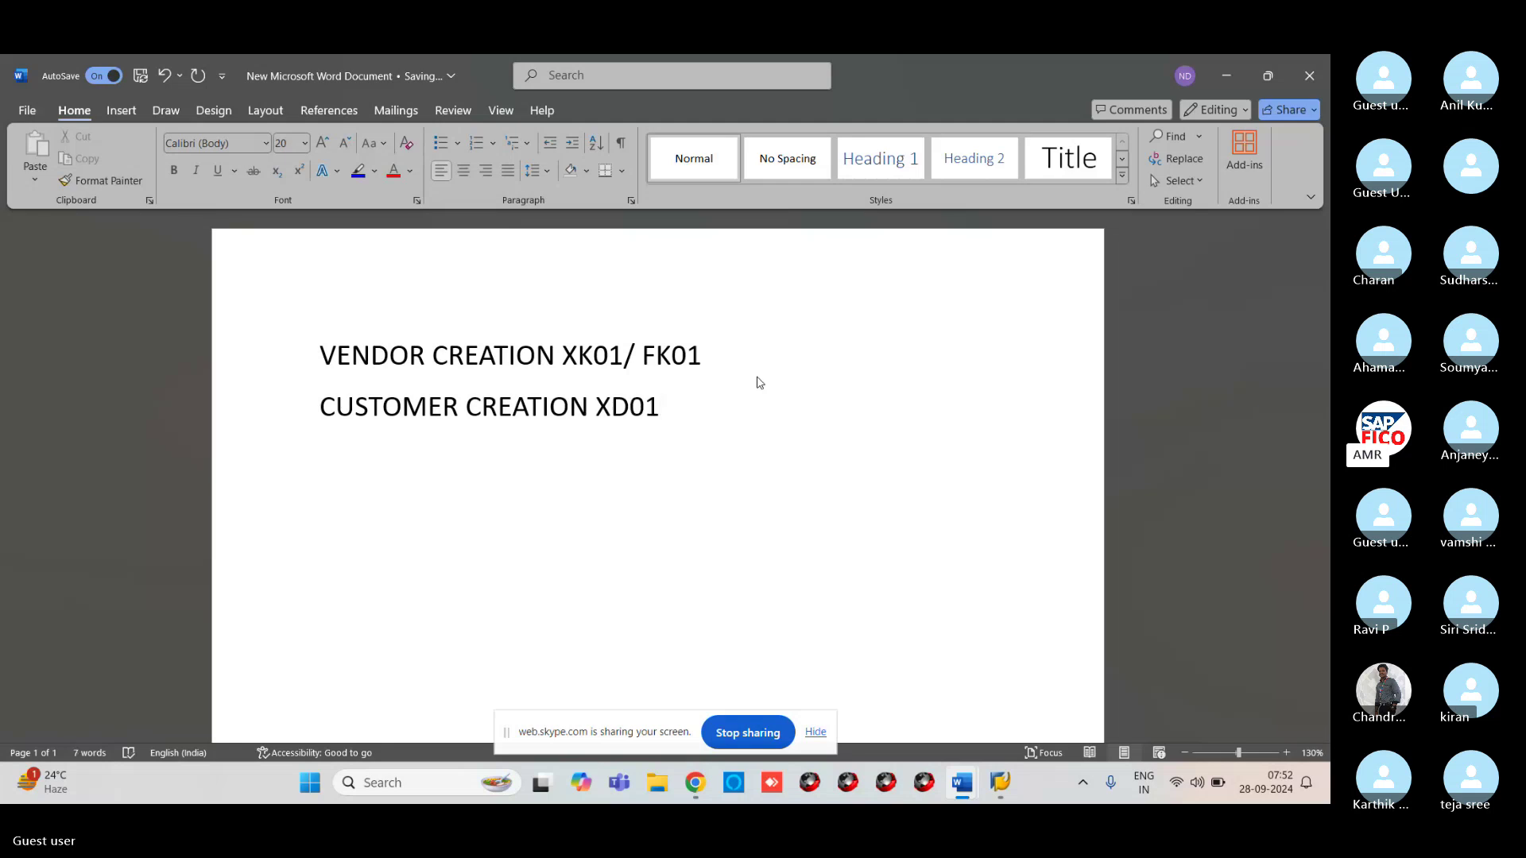
{"action": "type", "text": "/FD01"}
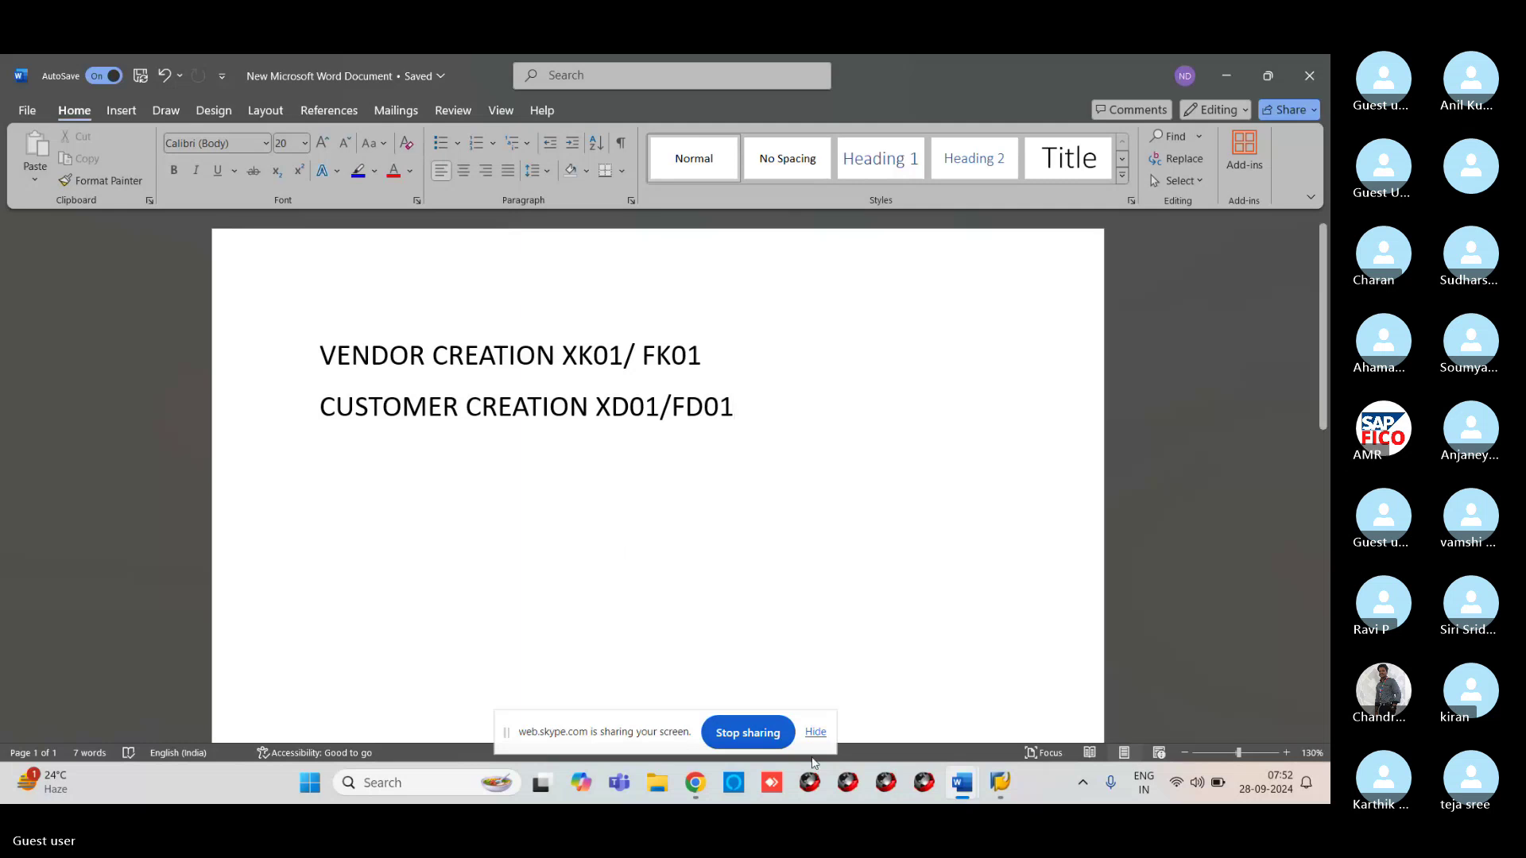
Return to the SAP window and run /NXD01 to reach the Customer Create initial screen
{"action": "mouse_move", "coordinate": [1000, 783]}
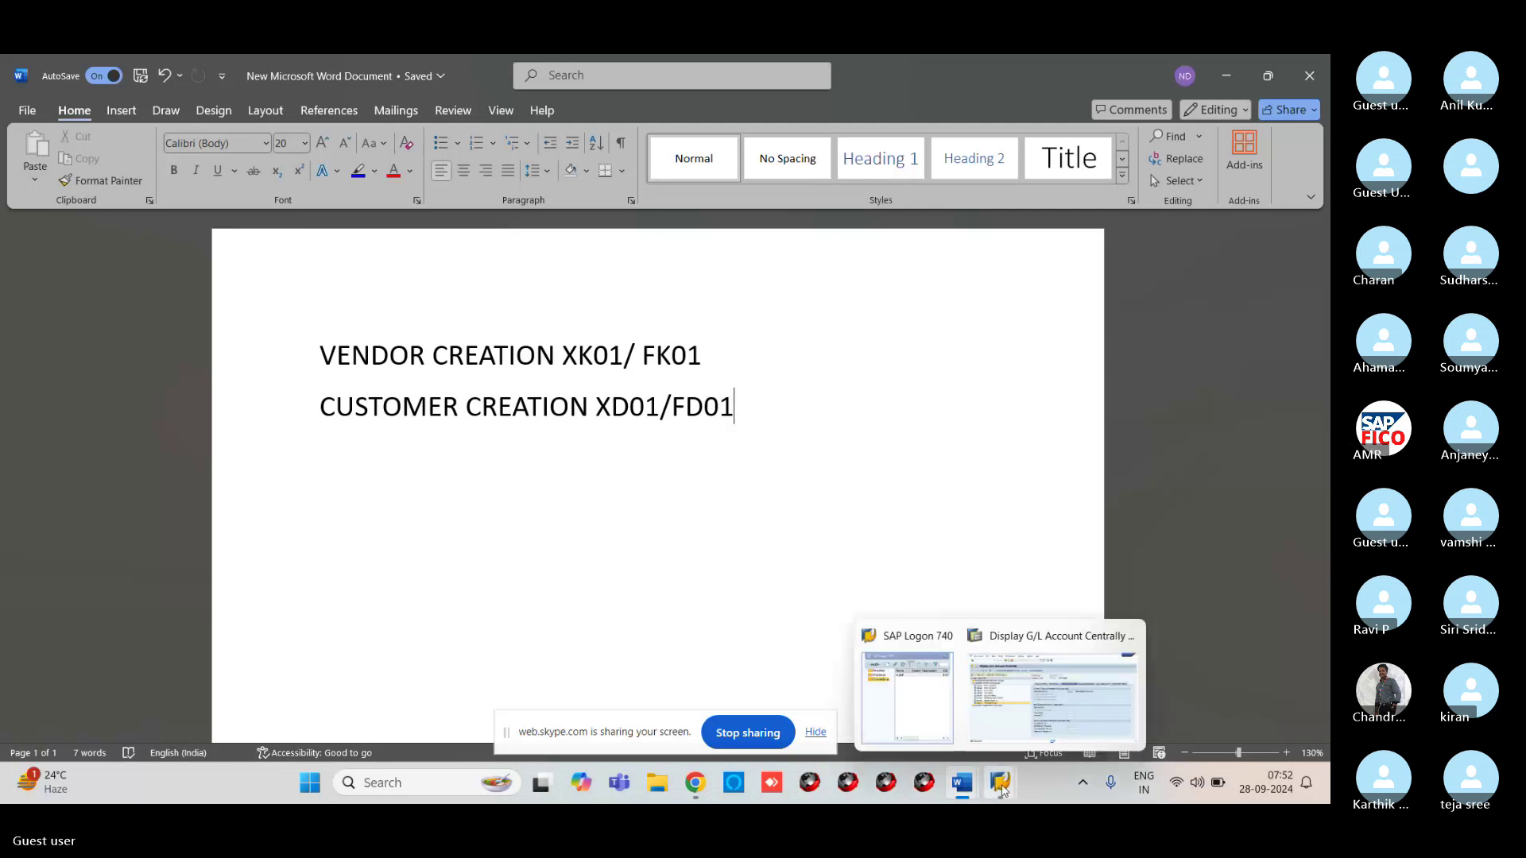
{"action": "left_click", "coordinate": [1030, 706]}
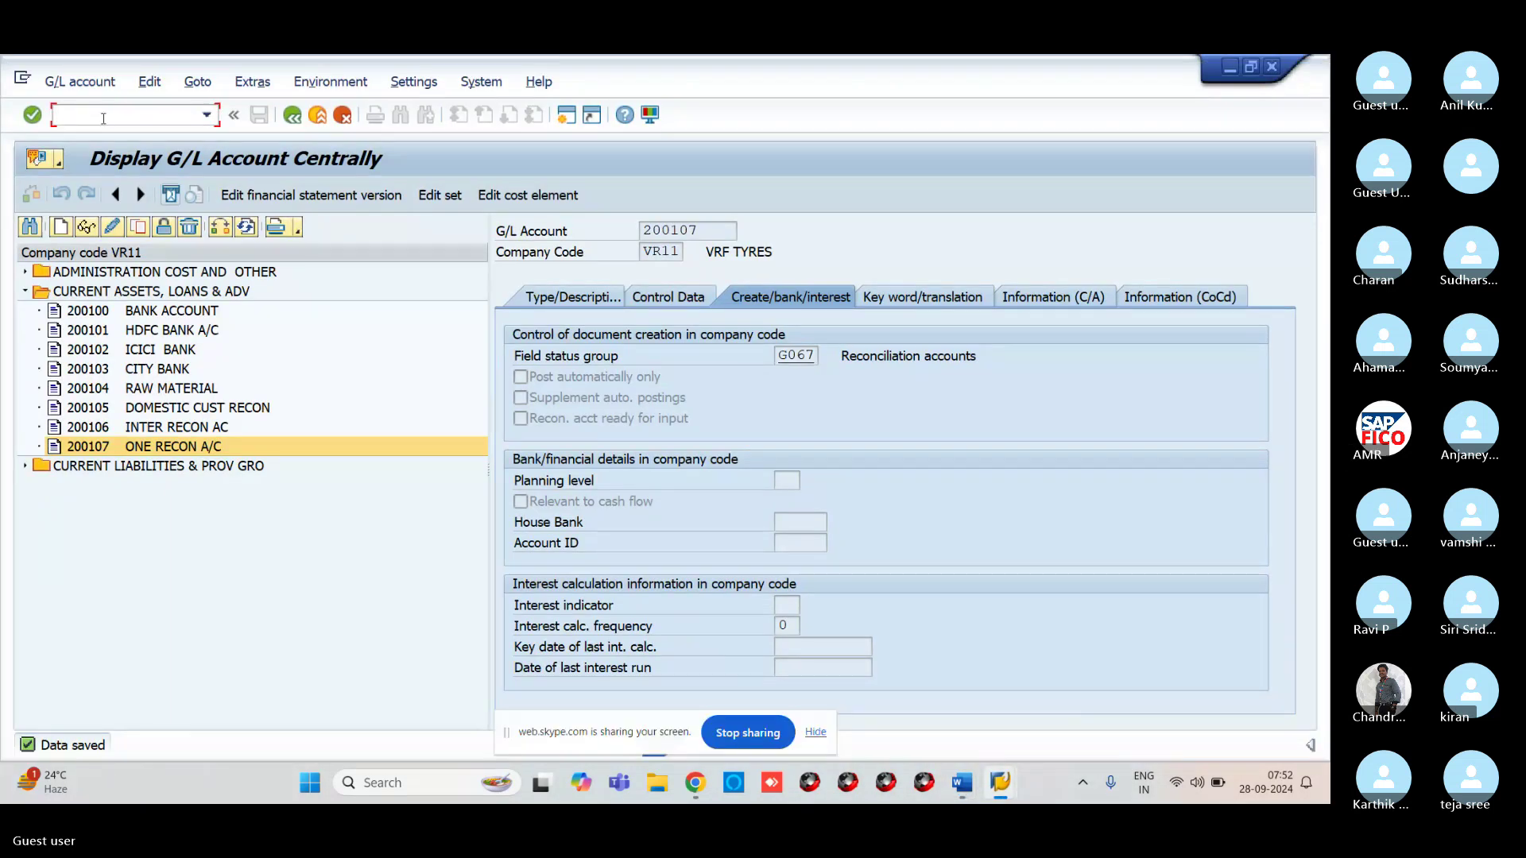
{"action": "type", "text": "/NXD01"}
{"action": "key", "text": "Return"}
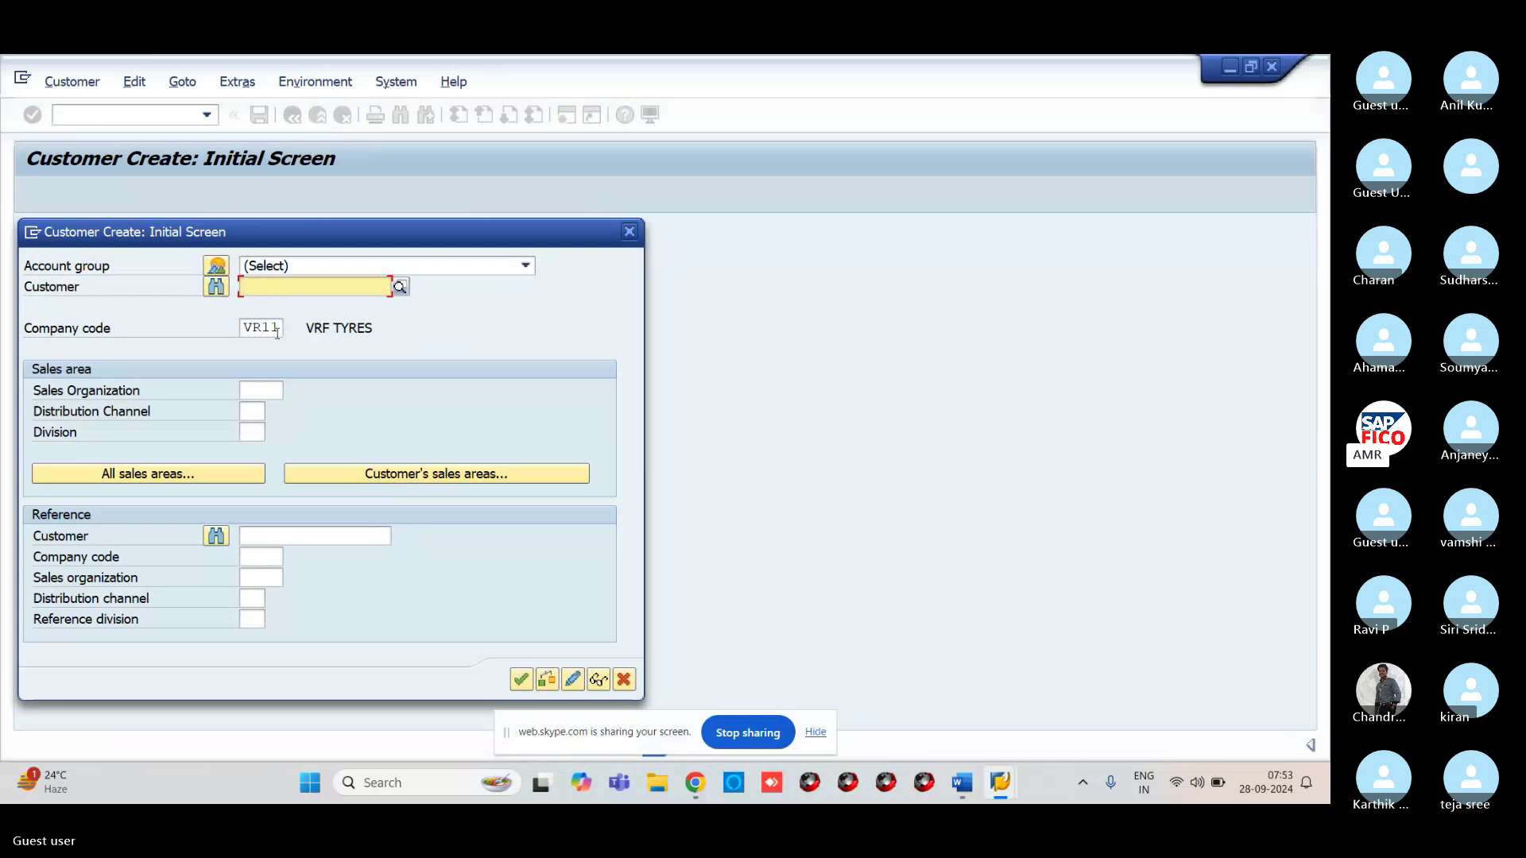
Choose account group DOMESTIC CUSTOME GRP-VR11 for the new customer and continue to General Data
{"action": "left_click", "coordinate": [309, 265]}
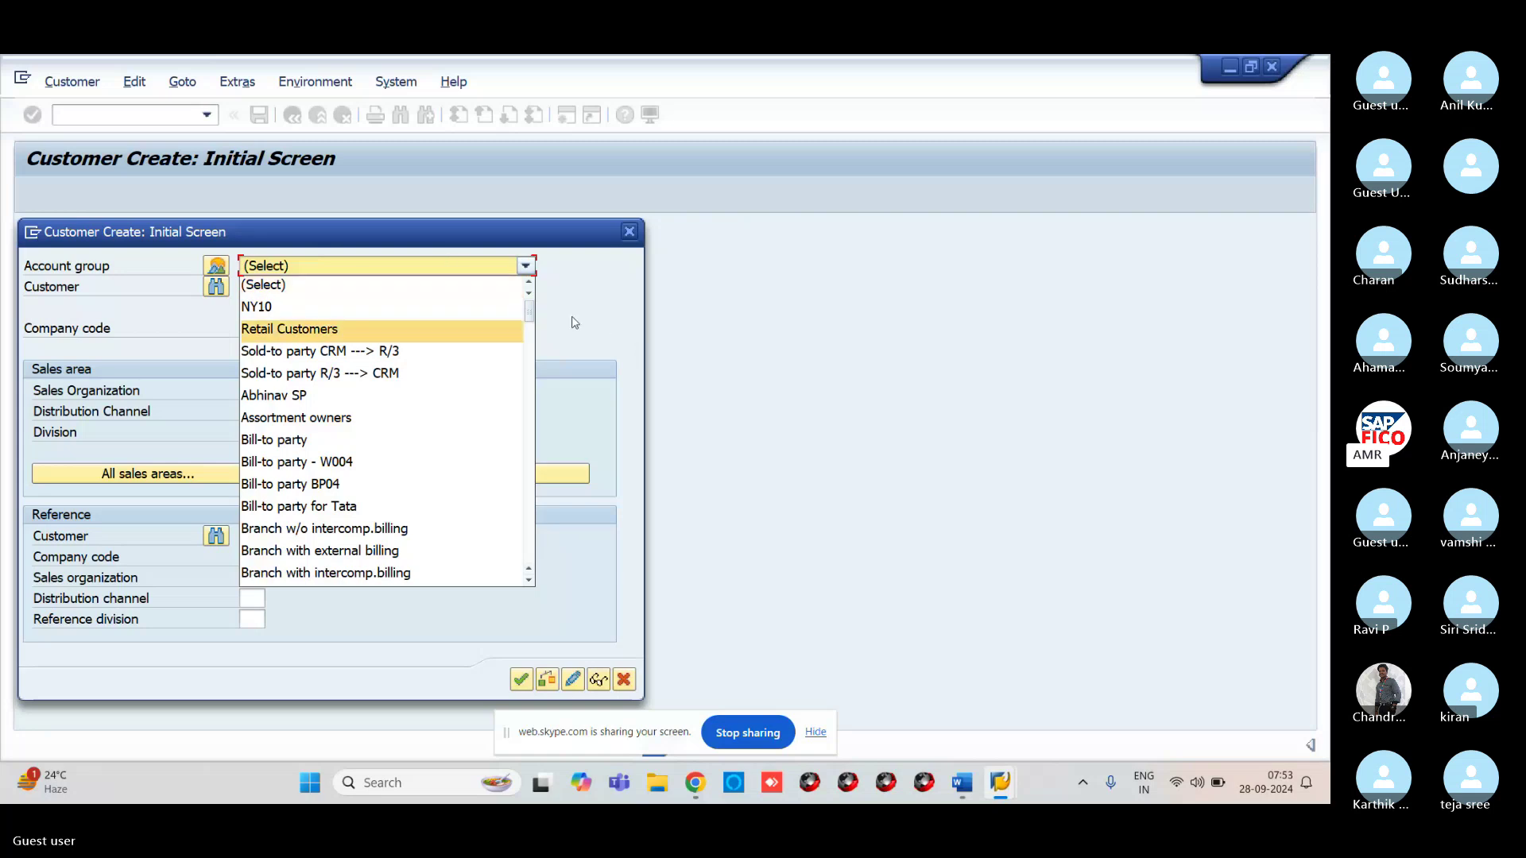
{"action": "scroll", "coordinate": [426, 429], "scroll_direction": "down", "scroll_amount": 10}
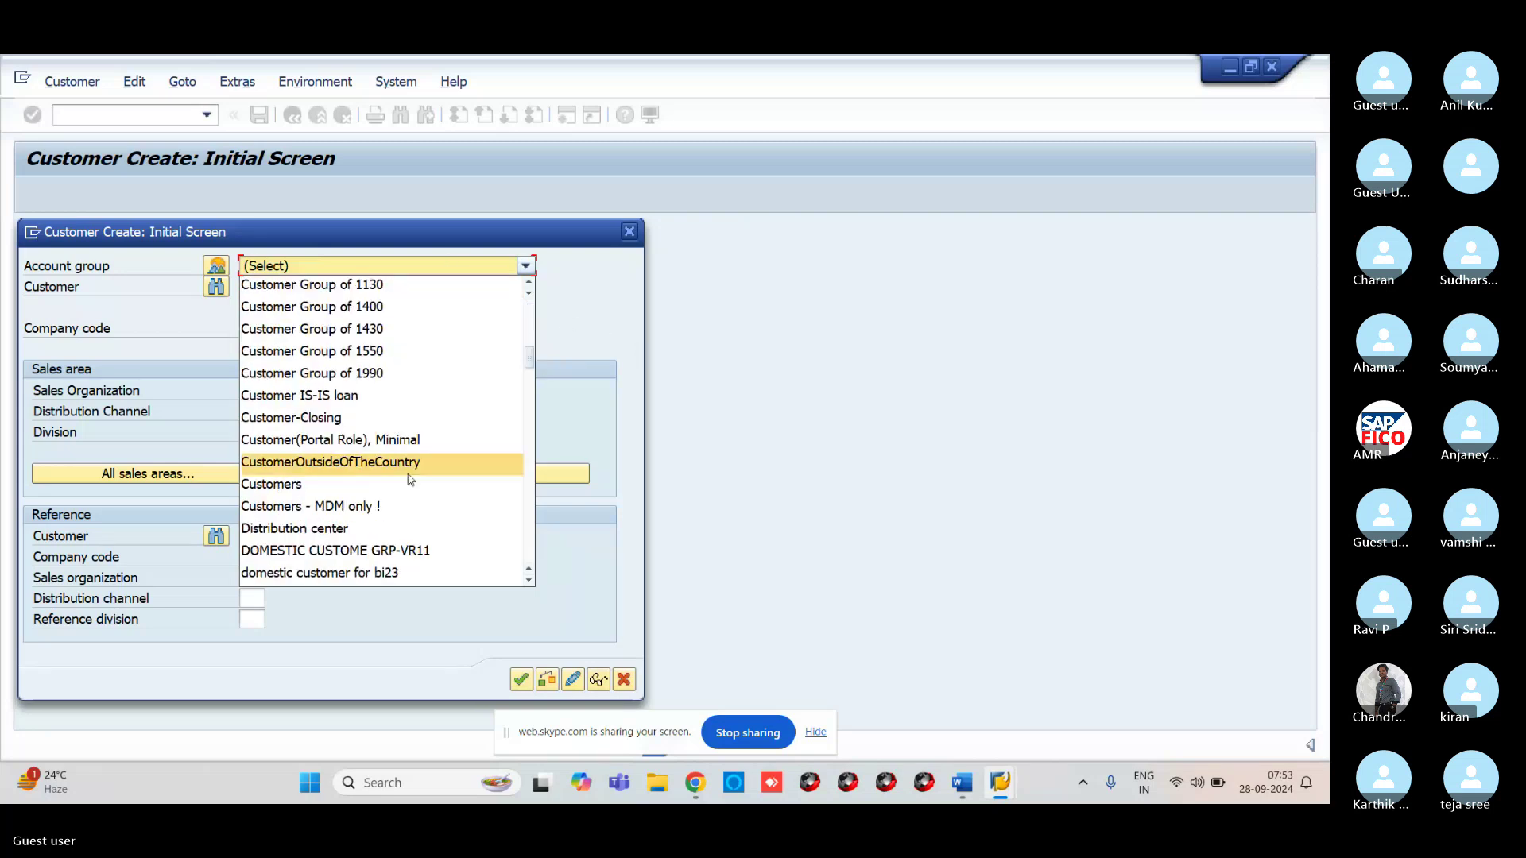
{"action": "left_click", "coordinate": [330, 550]}
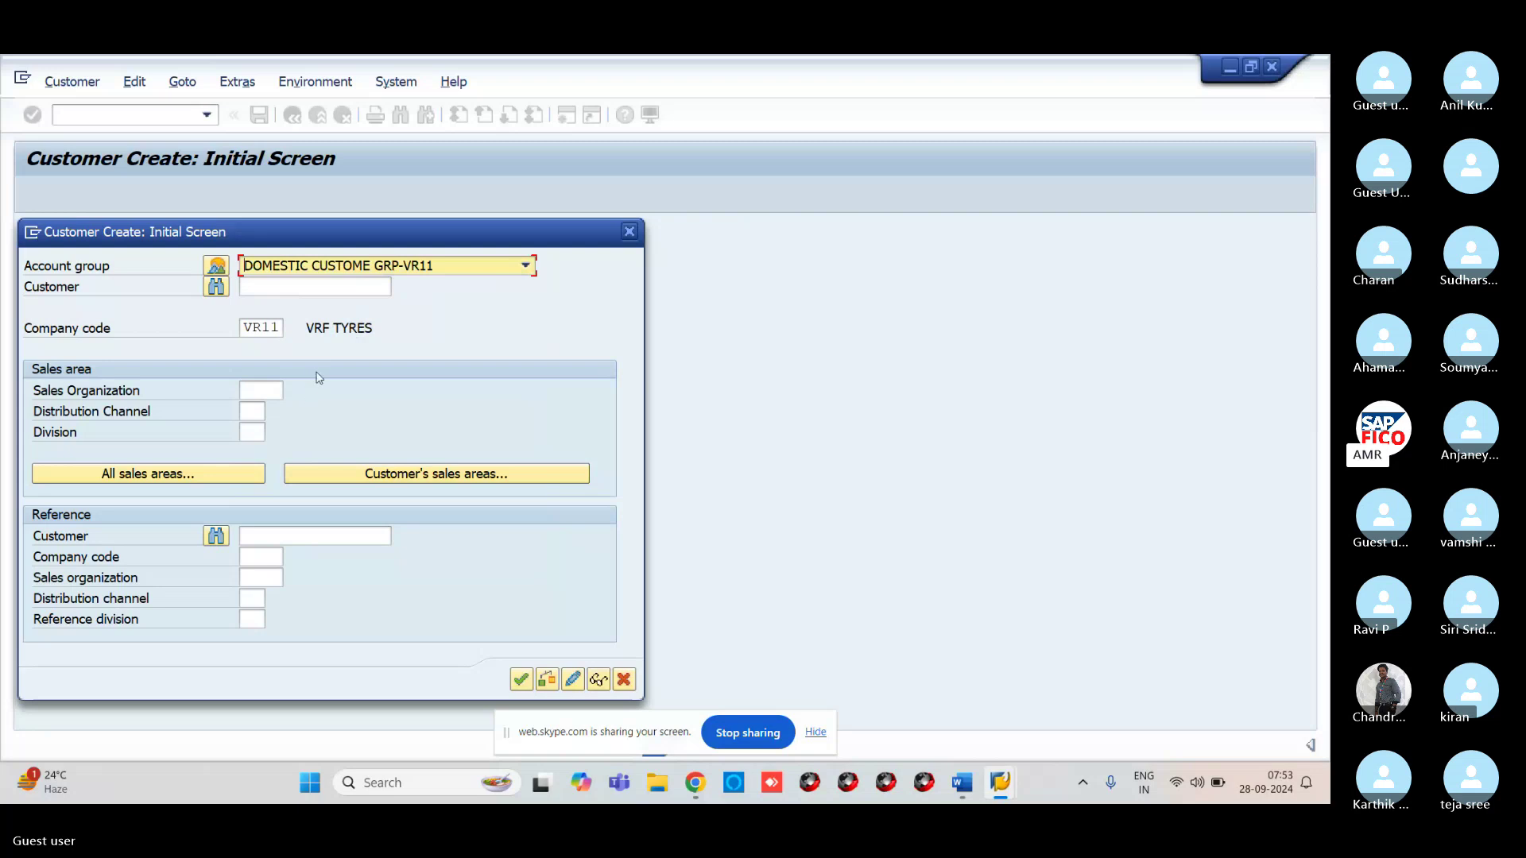
{"action": "left_click", "coordinate": [520, 680]}
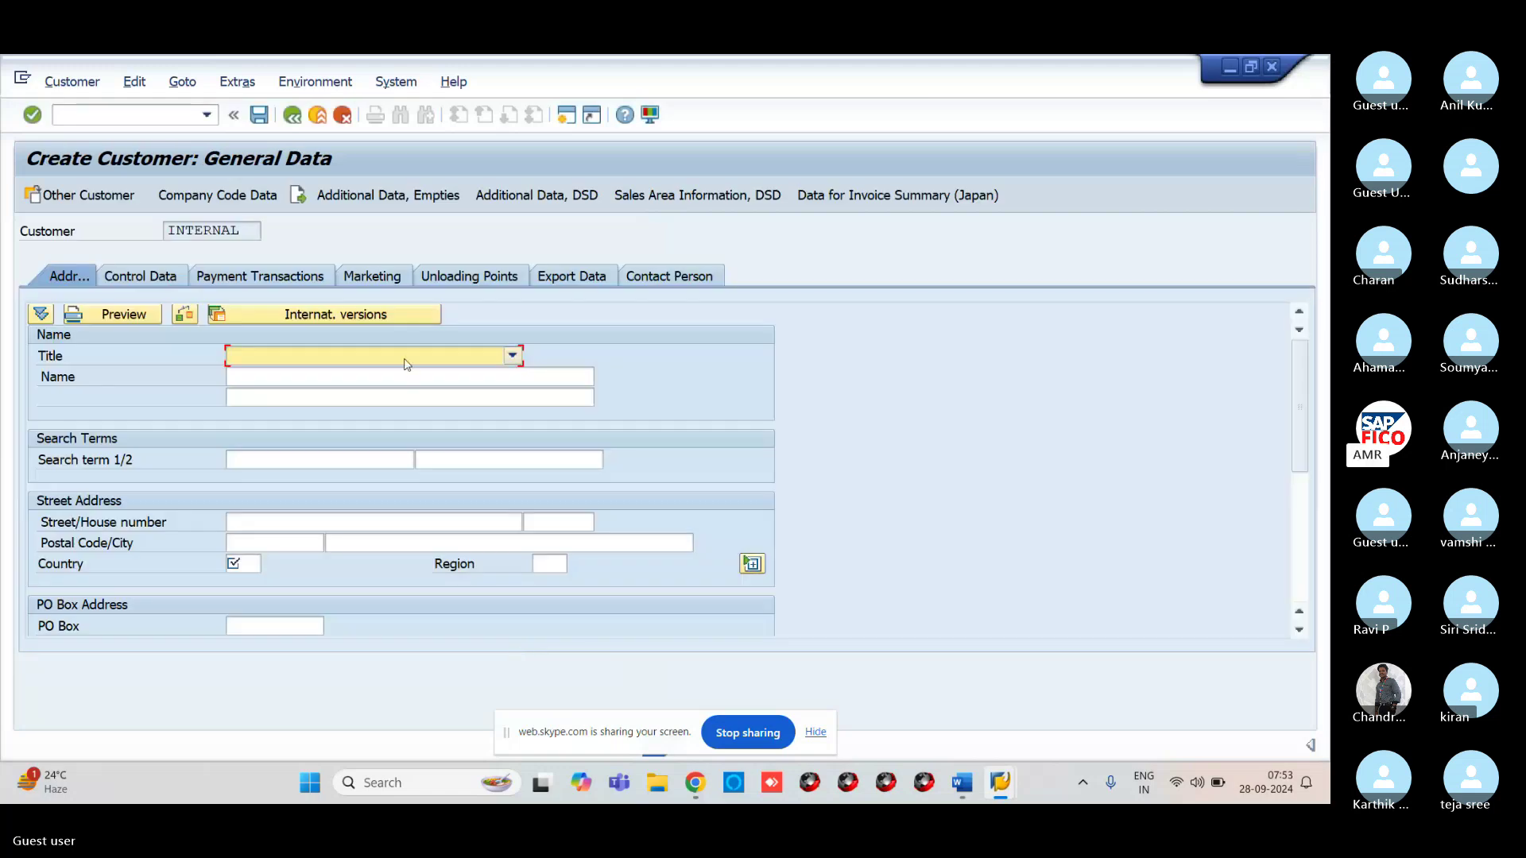
Set the customer title to Company and the name to ABP TECHNOLOGIES
{"action": "left_click", "coordinate": [403, 357]}
{"action": "left_click", "coordinate": [395, 378]}
{"action": "left_click", "coordinate": [394, 378]}
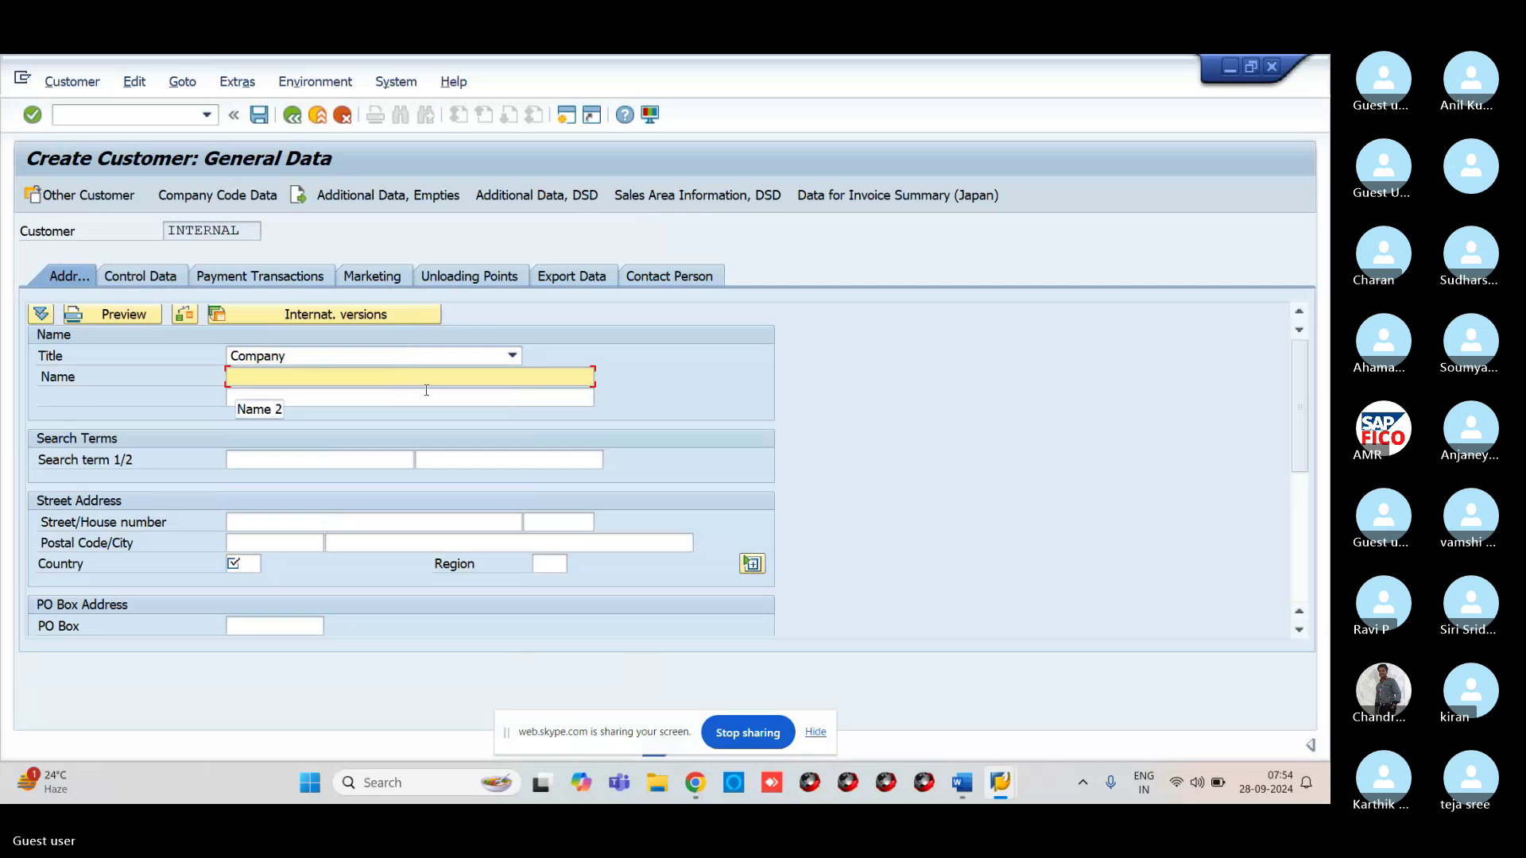
{"action": "type", "text": "AB"}
{"action": "key", "text": "BackSpace"}
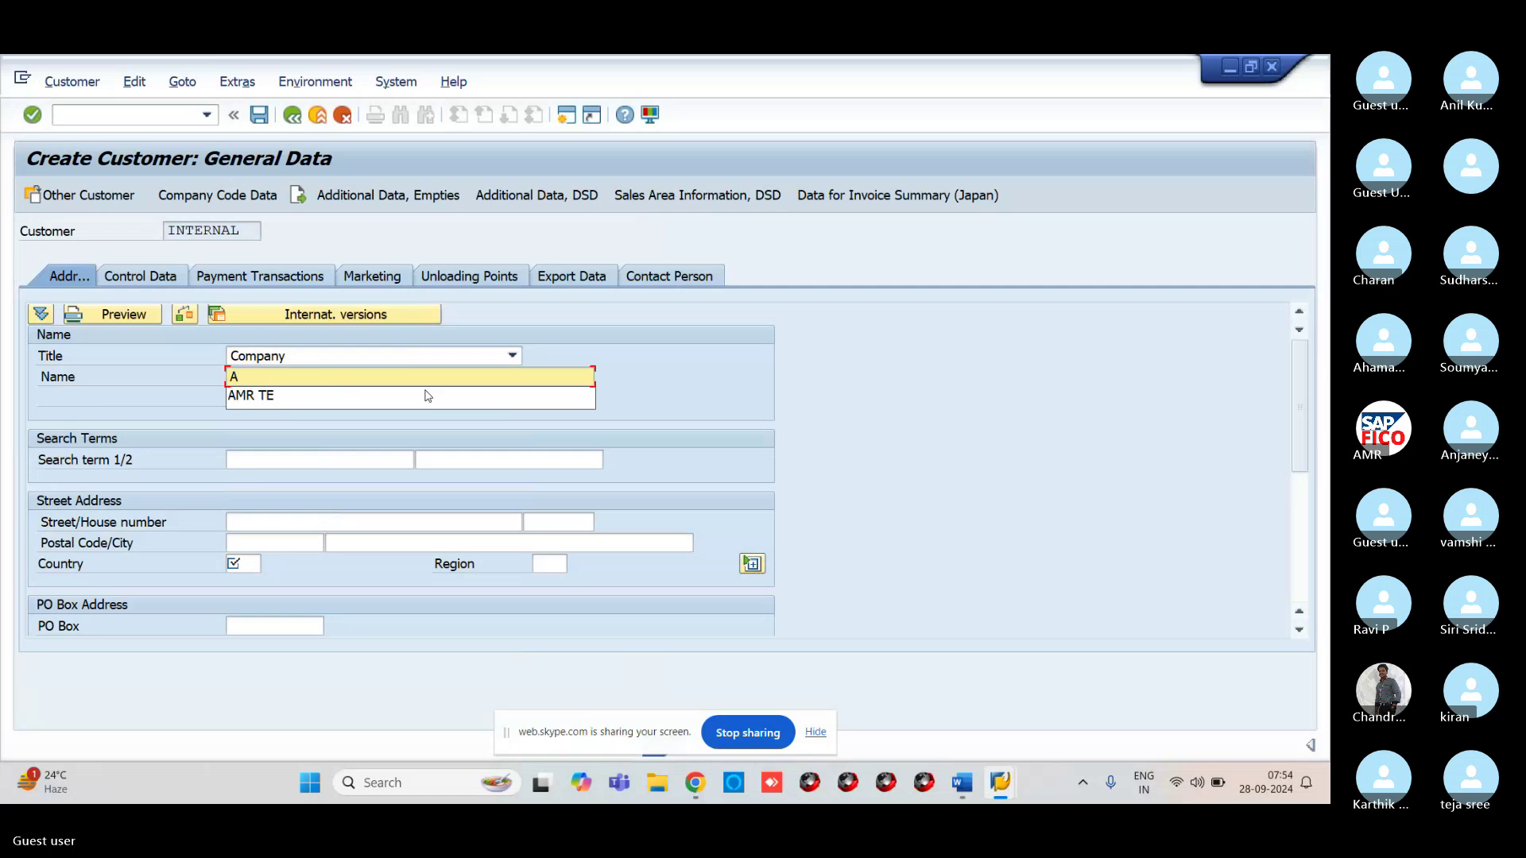
{"action": "key", "text": "BackSpace"}
{"action": "type", "text": "ABP T"}
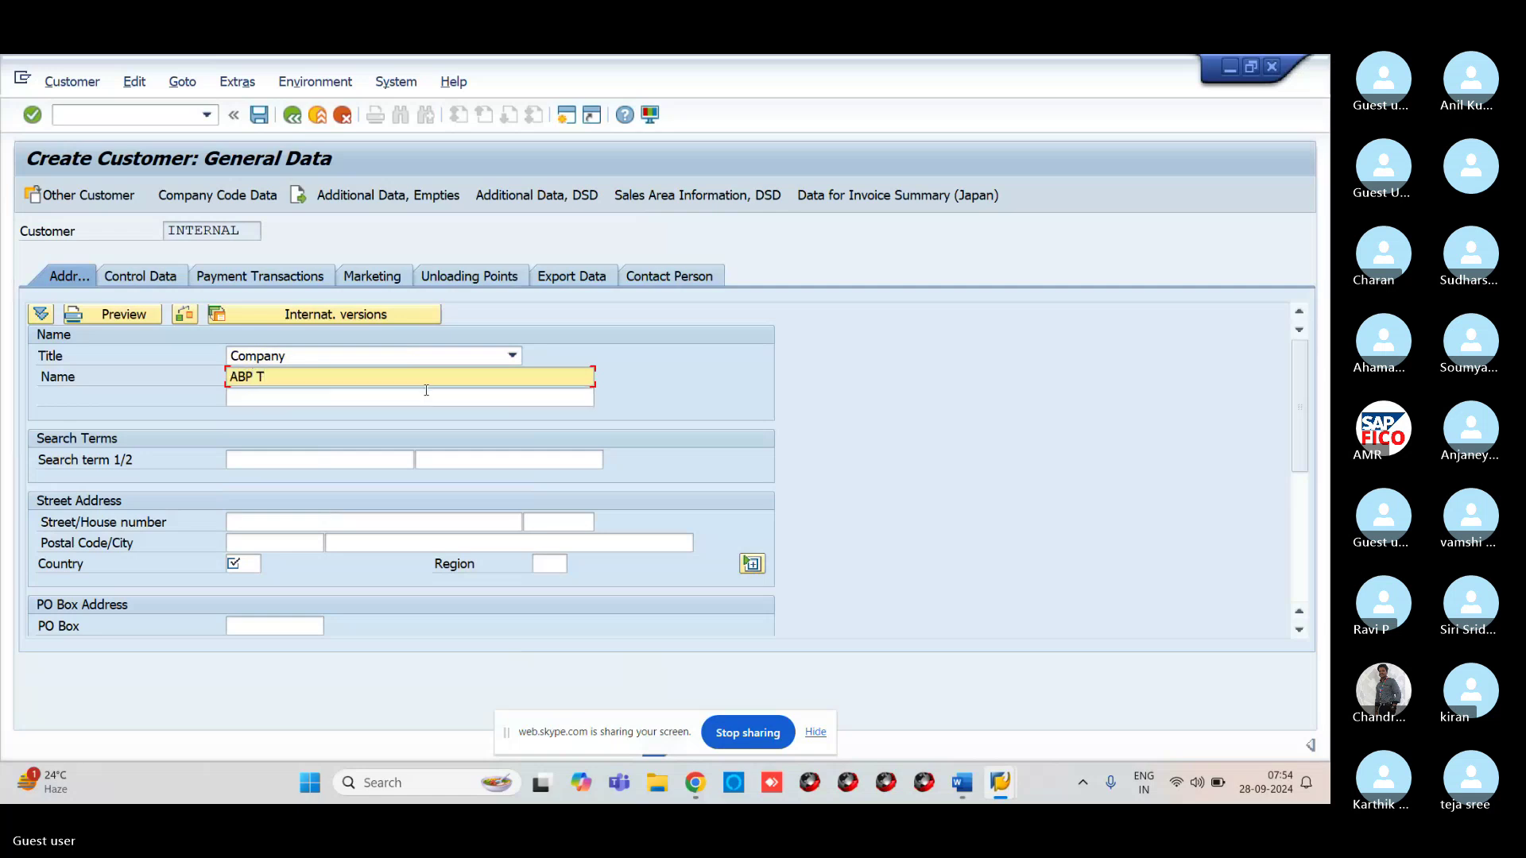
{"action": "type", "text": "ECHNOLOGIES"}
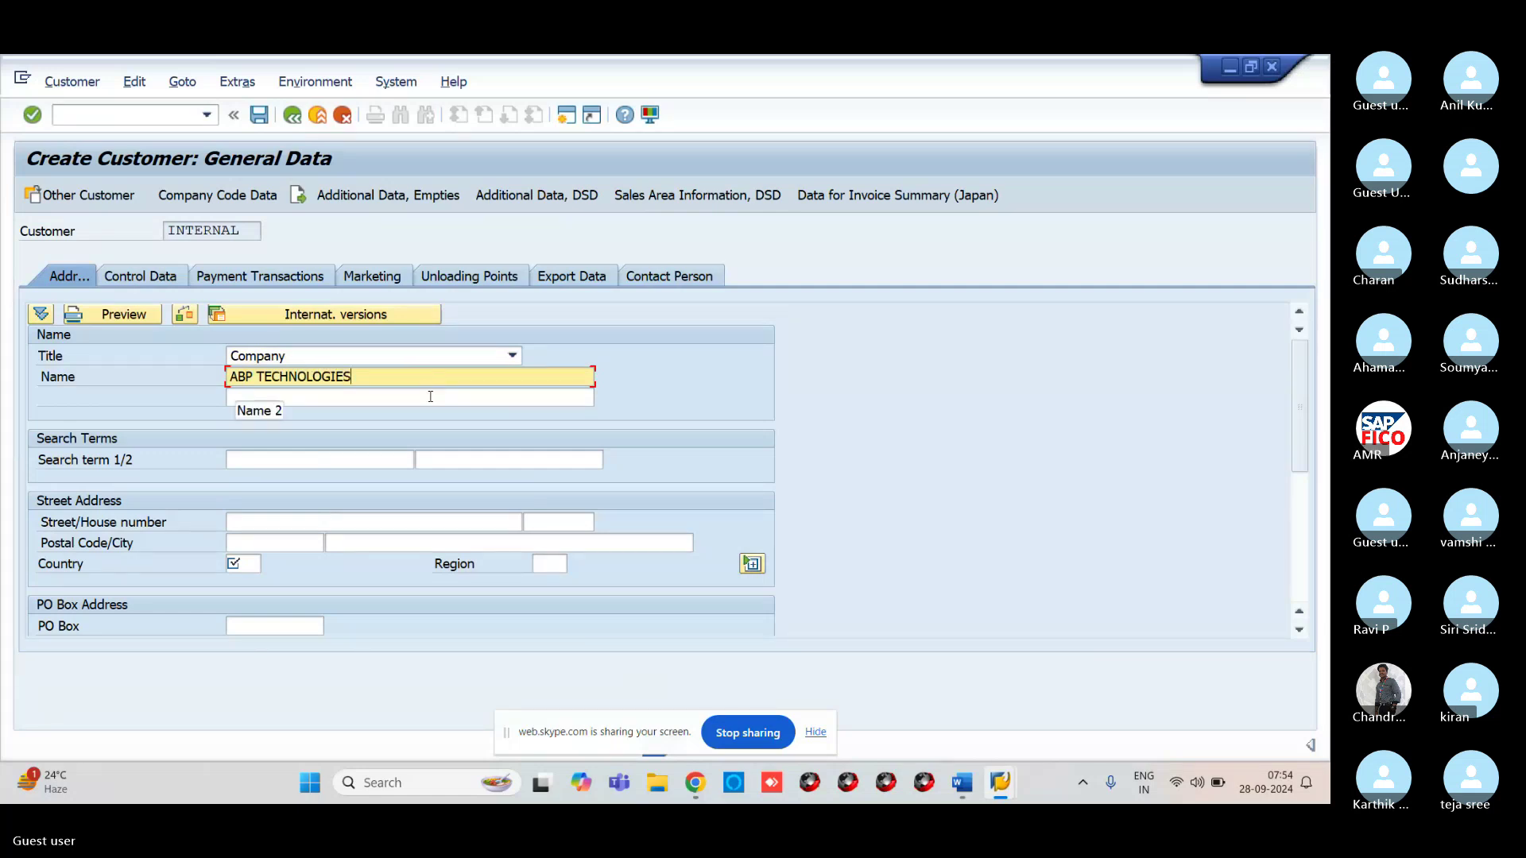
Enter street SECUNDERABAD, house number 123, postal code 500060 and city HYDERABAD
{"action": "left_click", "coordinate": [314, 518]}
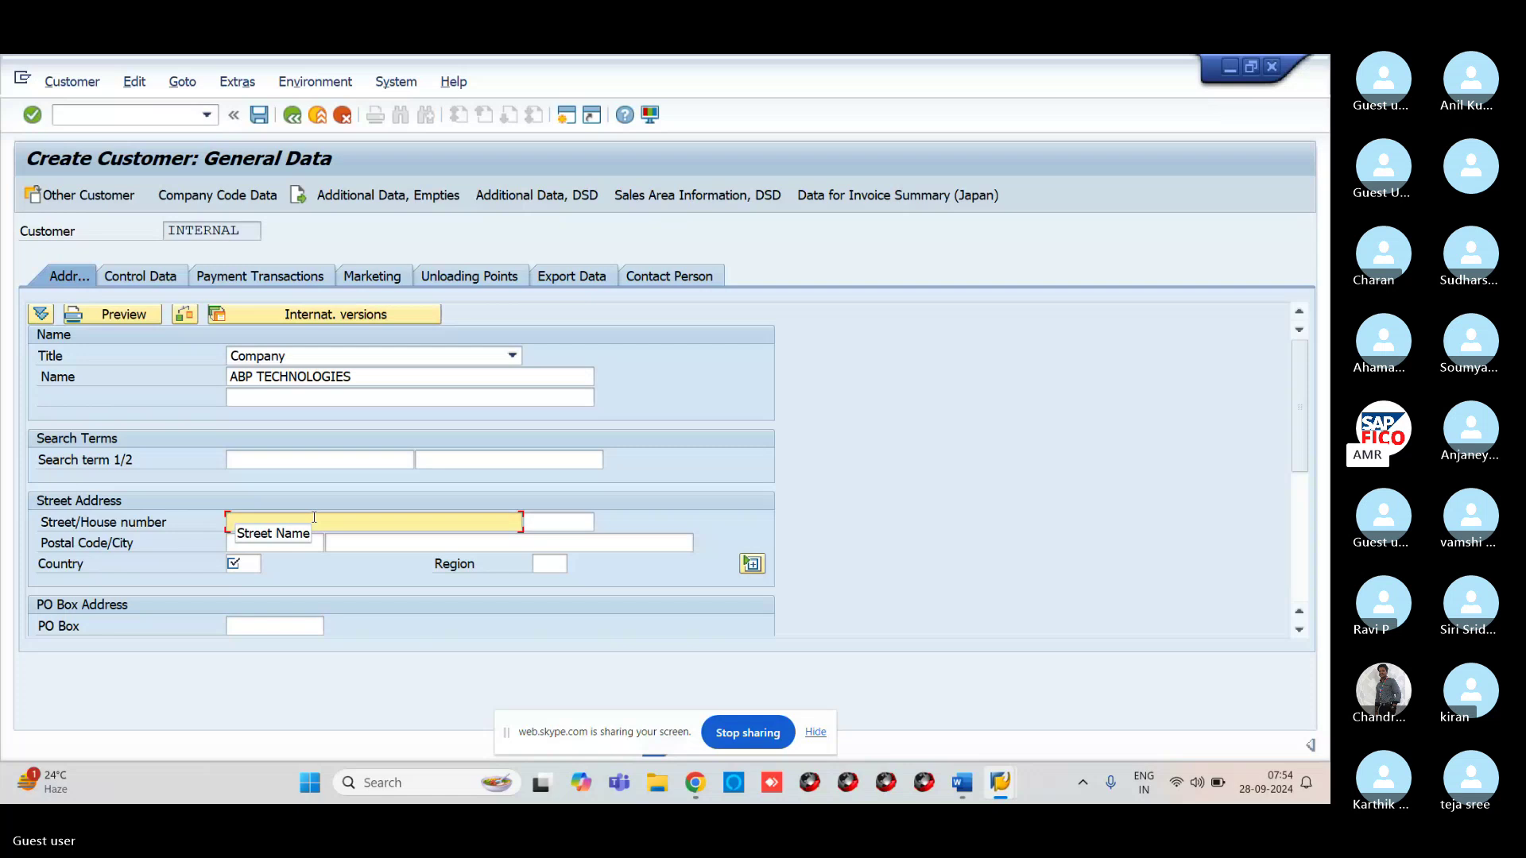
{"action": "type", "text": "SEC"}
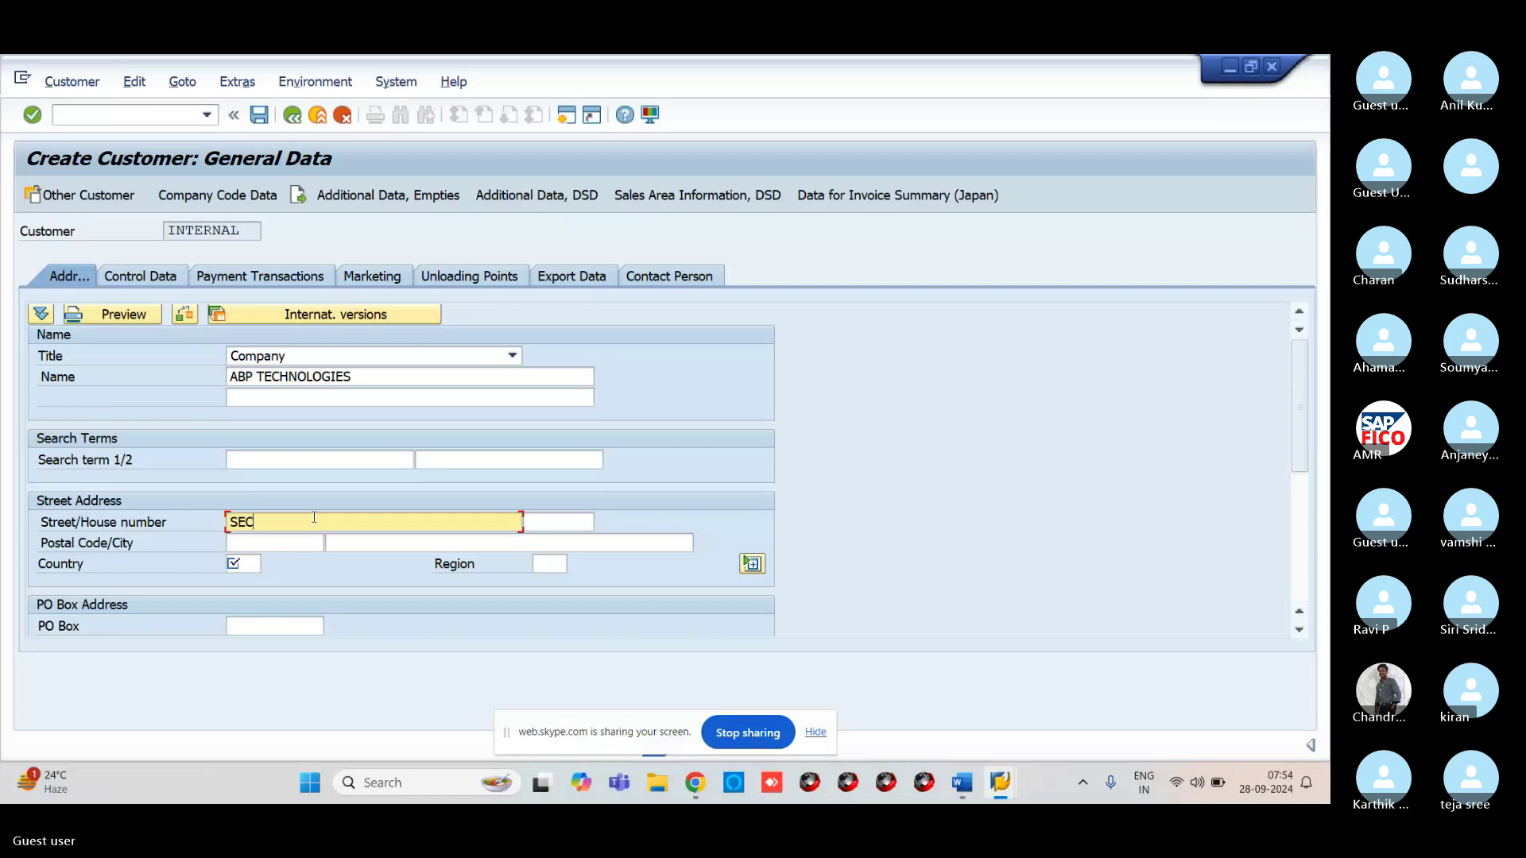
{"action": "type", "text": "UNDERA"}
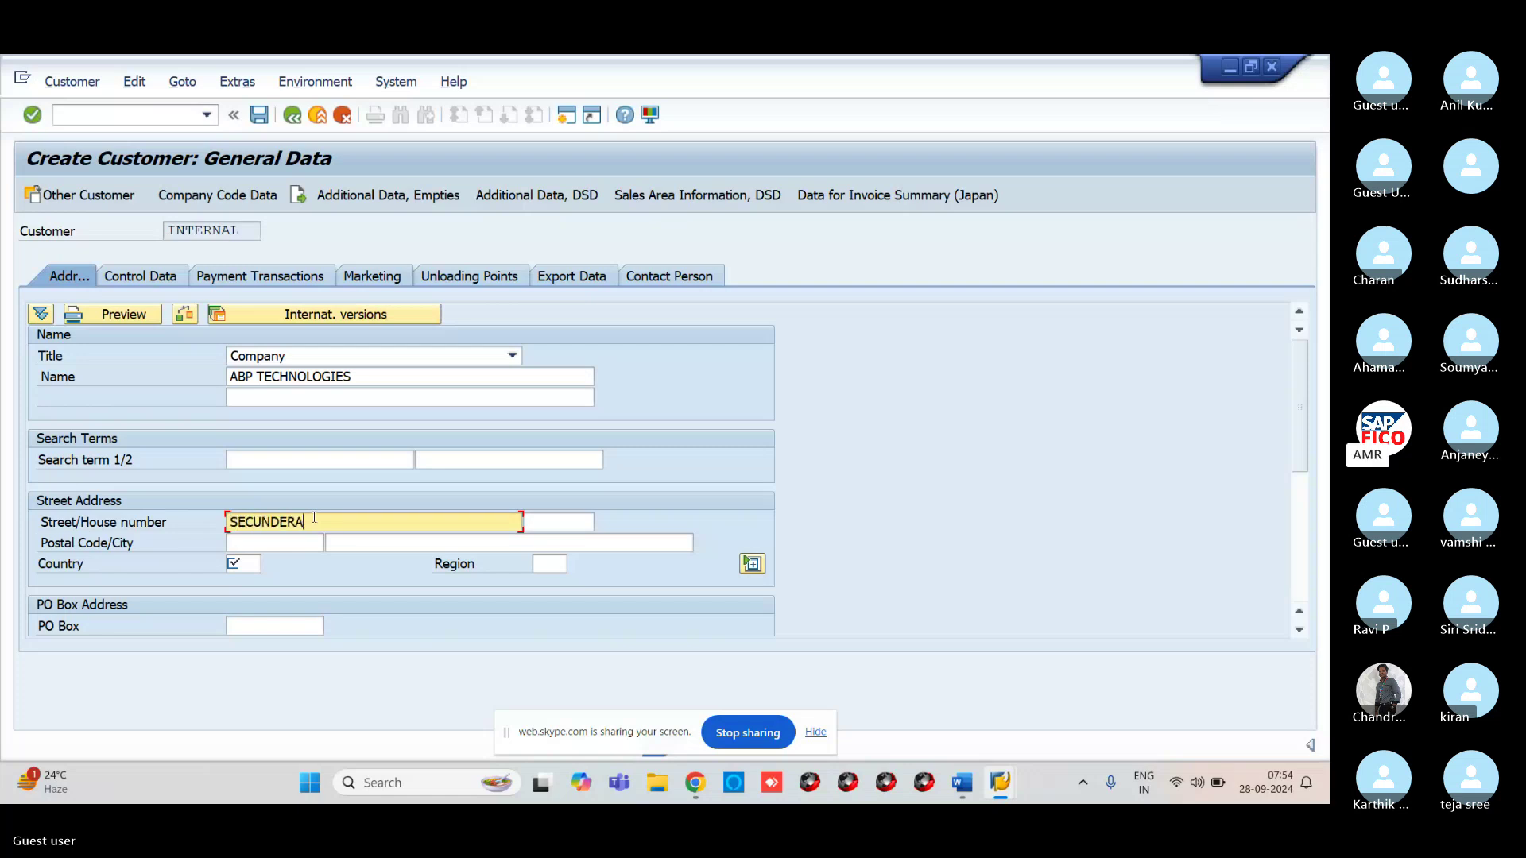
{"action": "type", "text": "BAD"}
{"action": "left_click", "coordinate": [578, 526]}
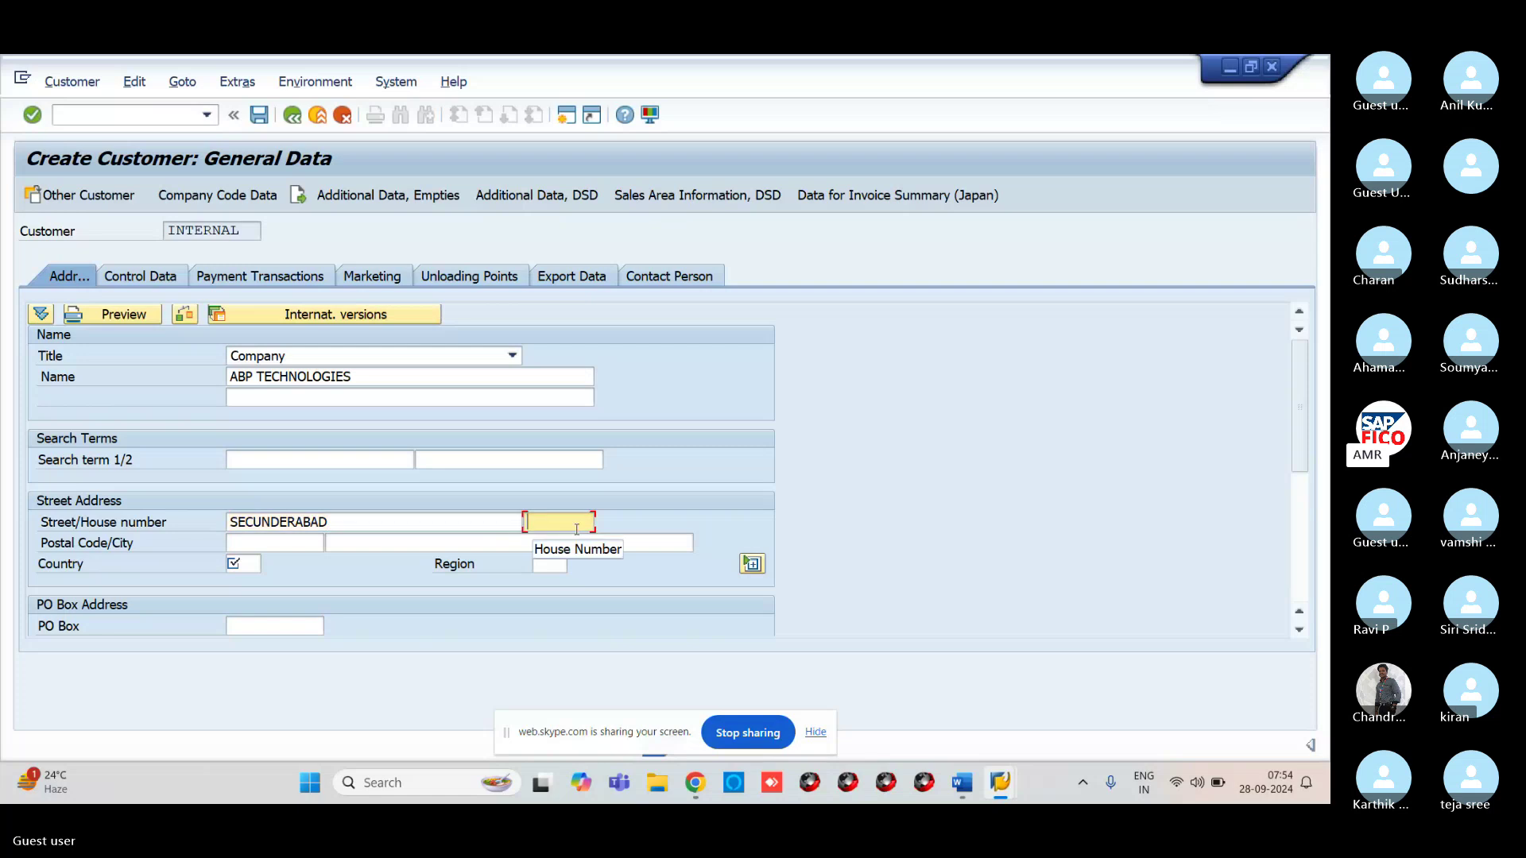
{"action": "type", "text": "123"}
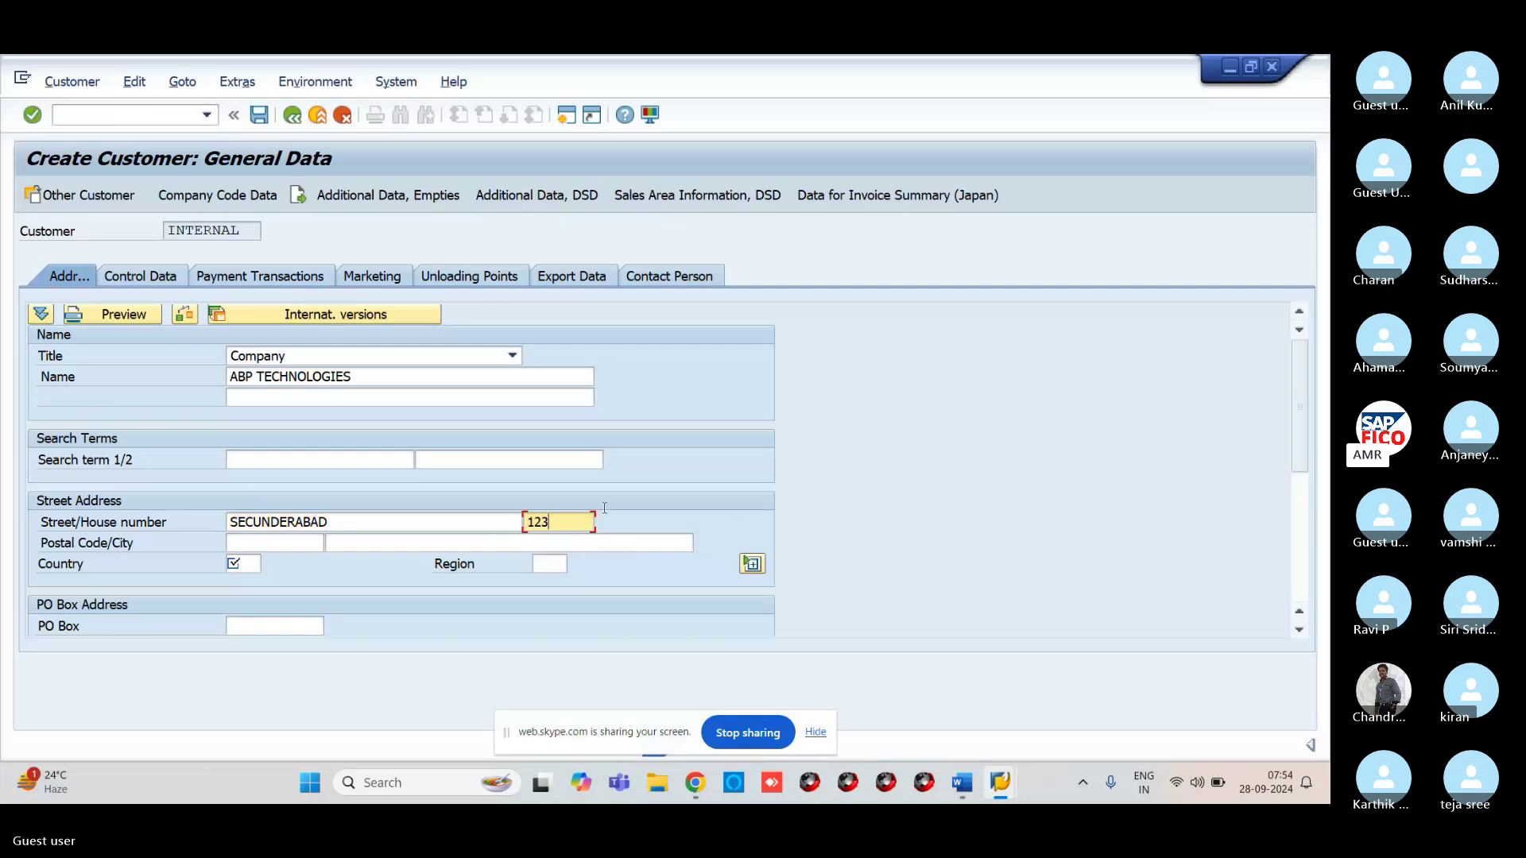
{"action": "left_click", "coordinate": [246, 543]}
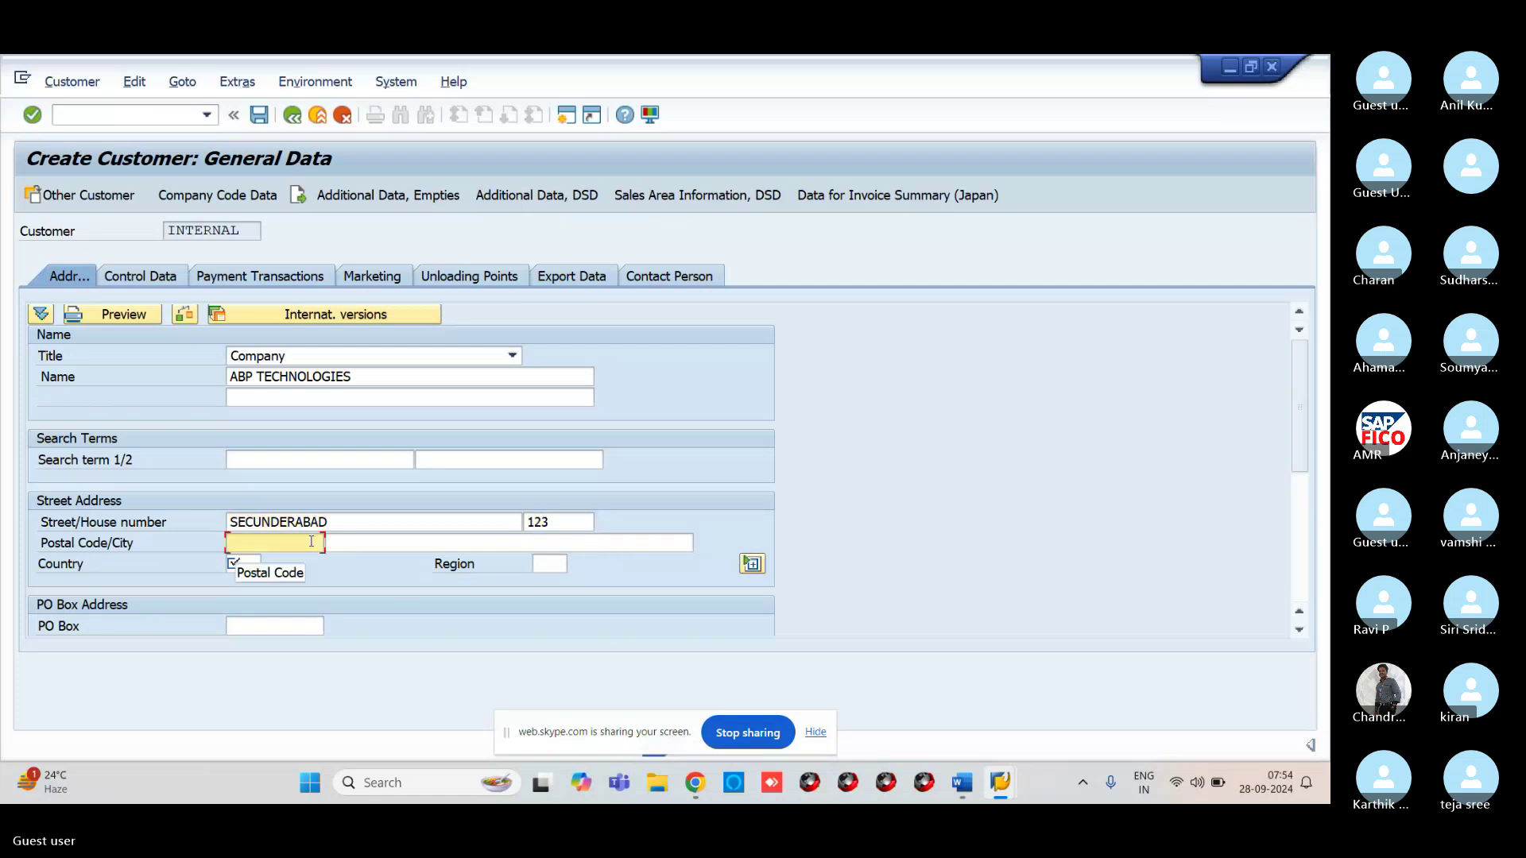
{"action": "type", "text": "5000"}
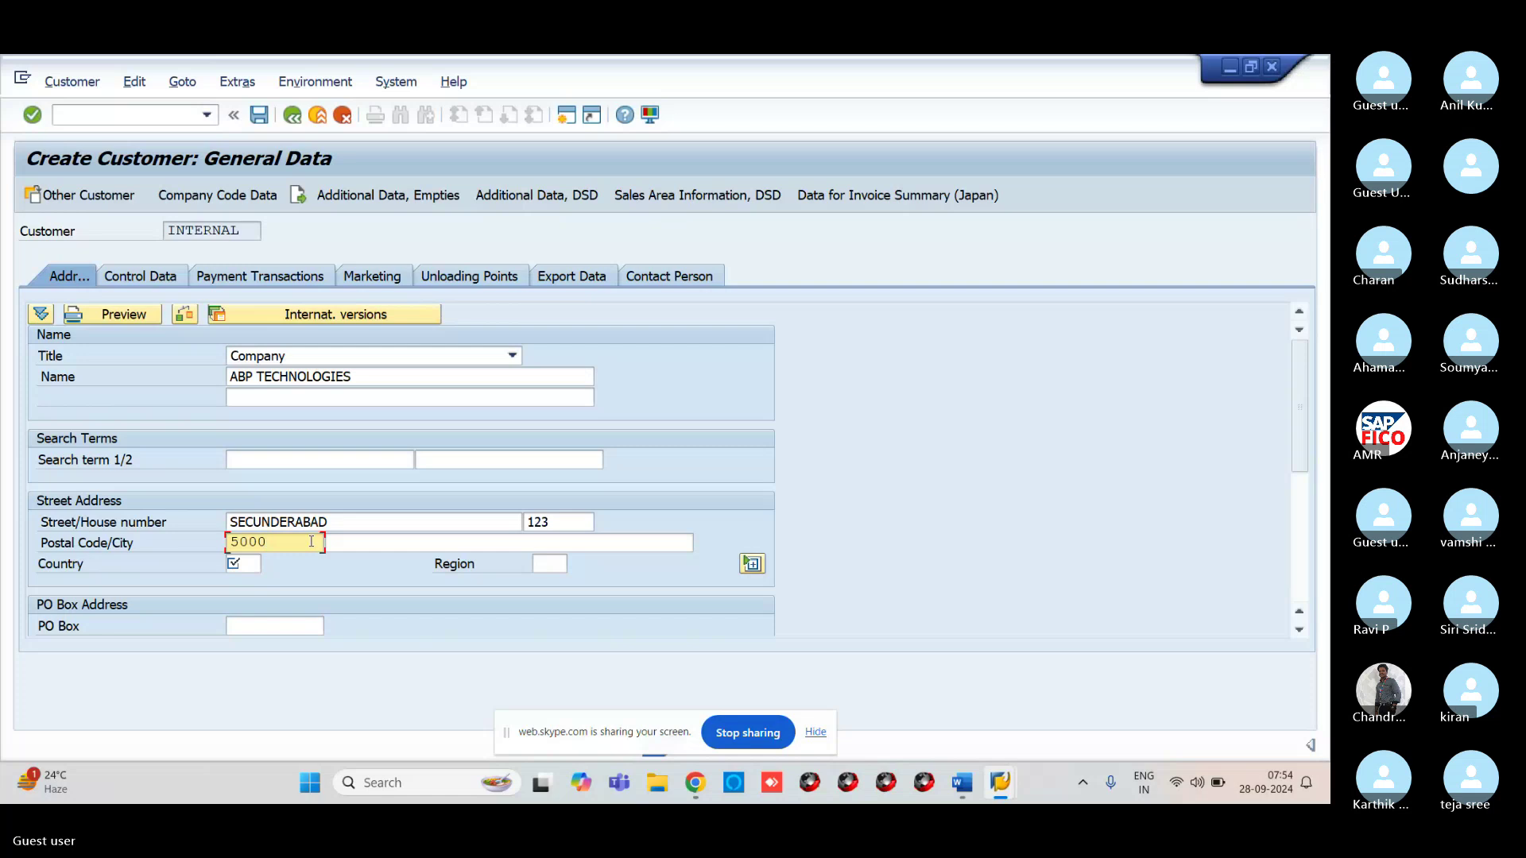
{"action": "type", "text": "60"}
{"action": "left_click", "coordinate": [510, 537]}
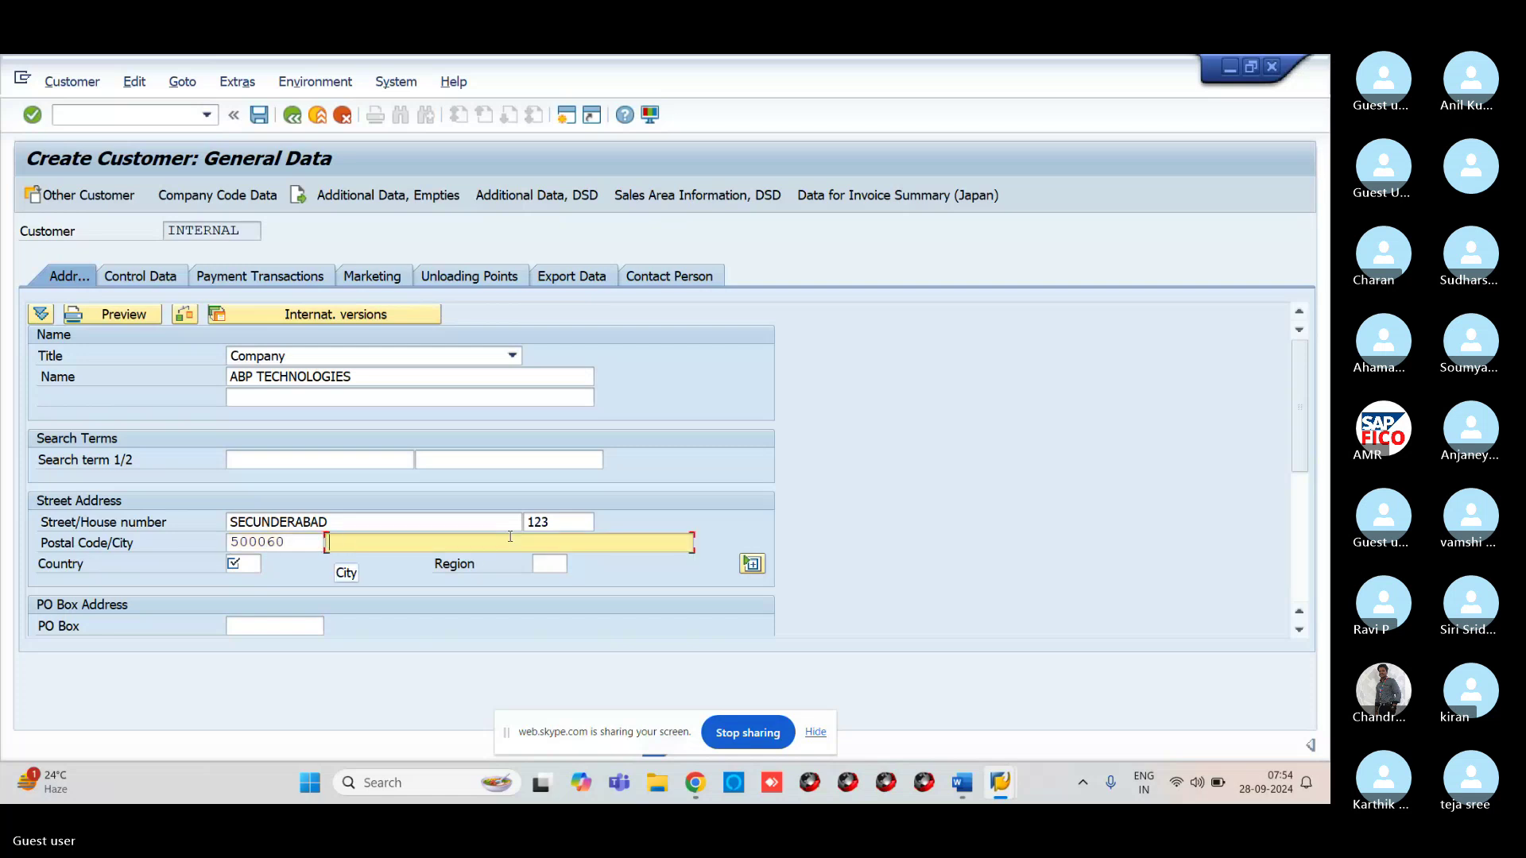
{"action": "type", "text": "HYDERABAD"}
Set the country to IN (India) and the region to 36 (Telangana)
{"action": "left_click", "coordinate": [242, 561]}
{"action": "type", "text": "IN"}
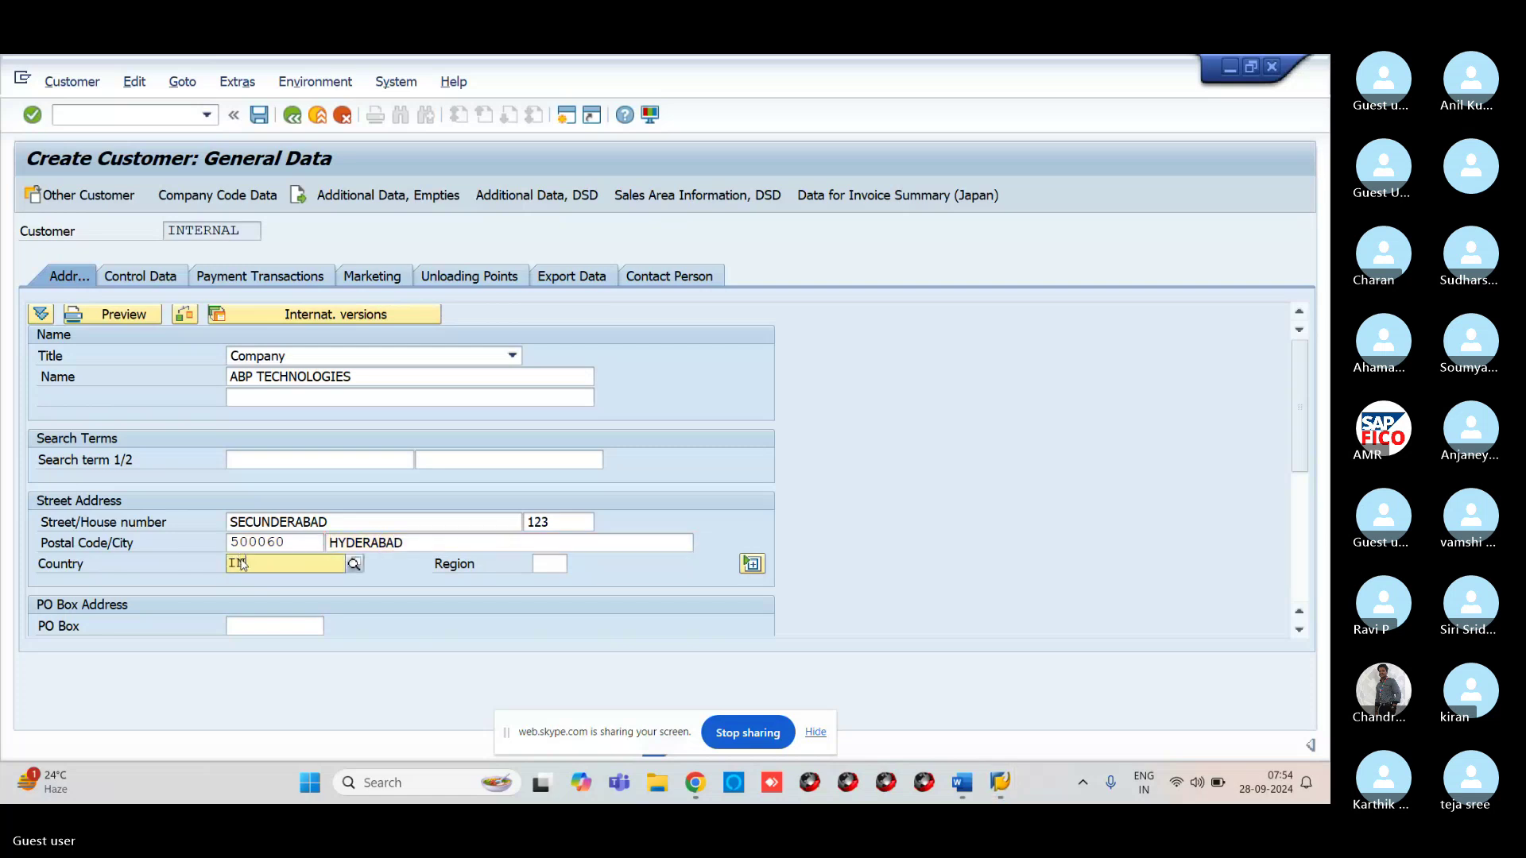
{"action": "left_click", "coordinate": [262, 605]}
{"action": "left_click", "coordinate": [552, 564]}
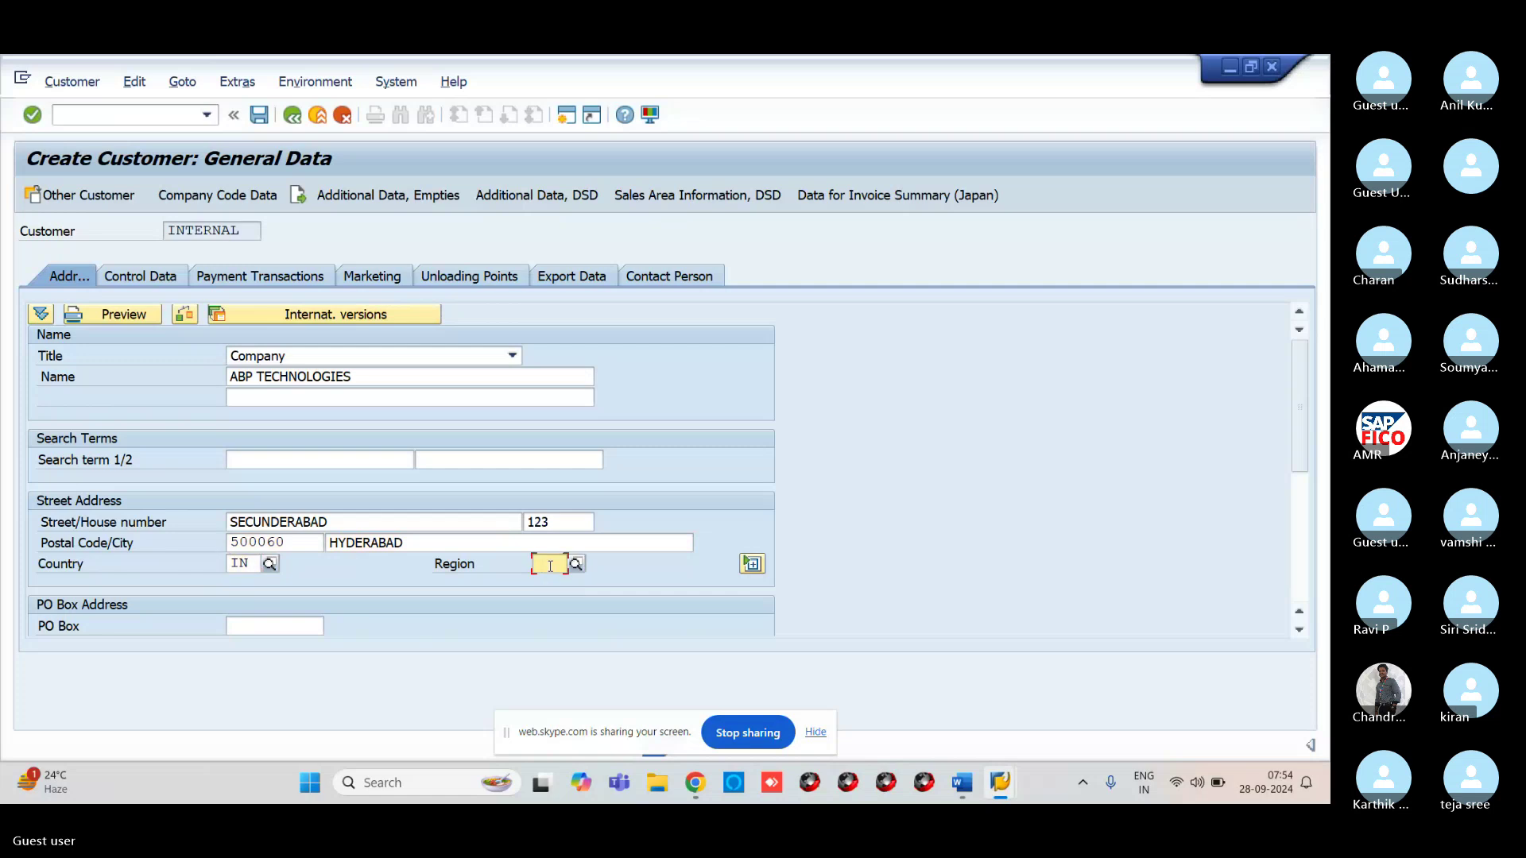
{"action": "type", "text": "36"}
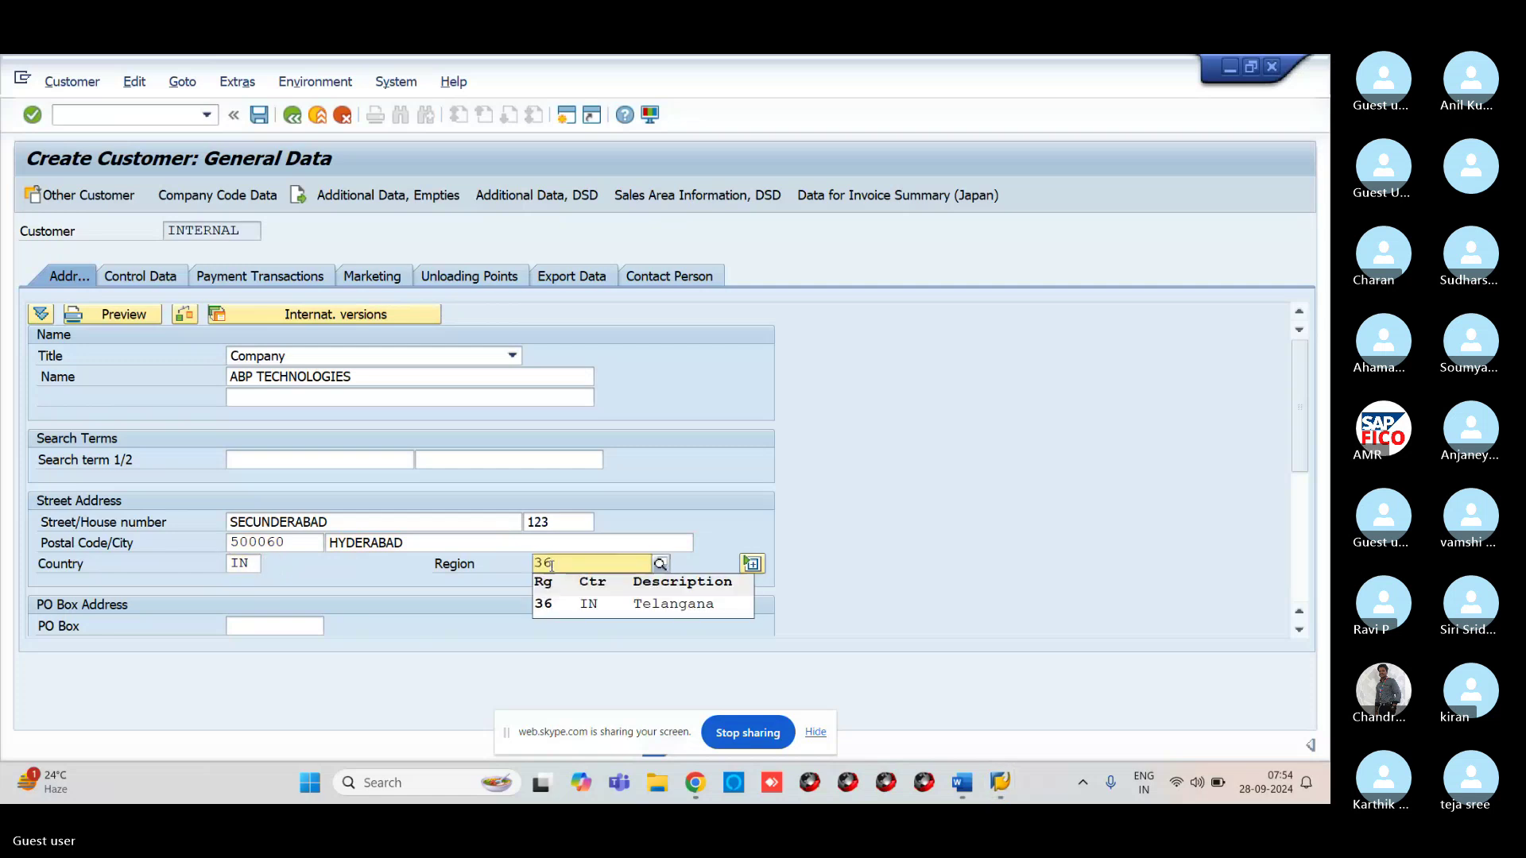
{"action": "left_click", "coordinate": [562, 615]}
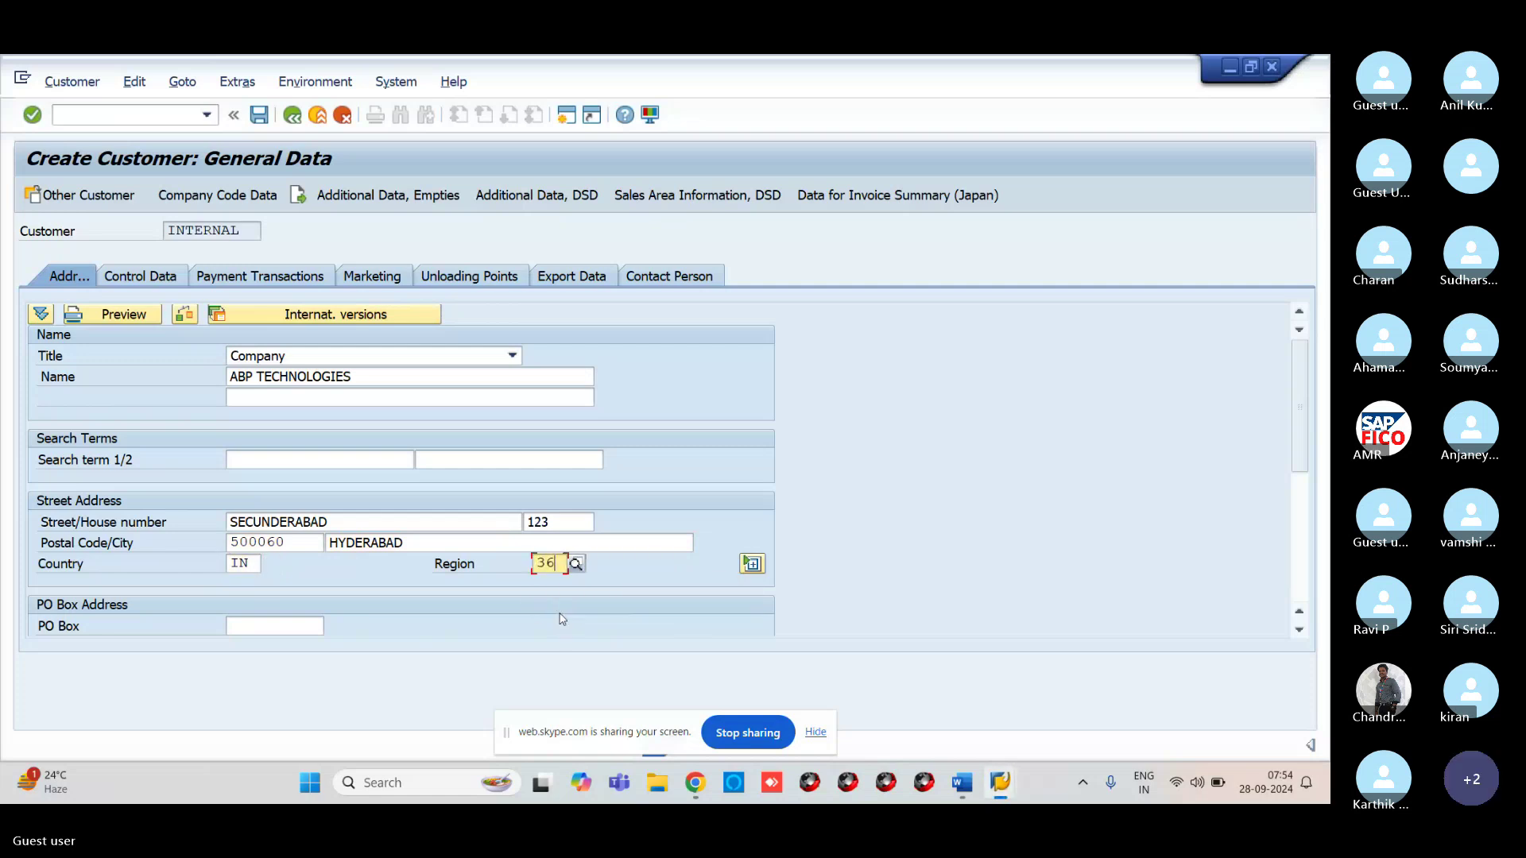
Enter PO box 123 with PO box postal code 500060 under PO Box Address
{"action": "scroll", "coordinate": [1308, 526], "scroll_direction": "down", "scroll_amount": 3}
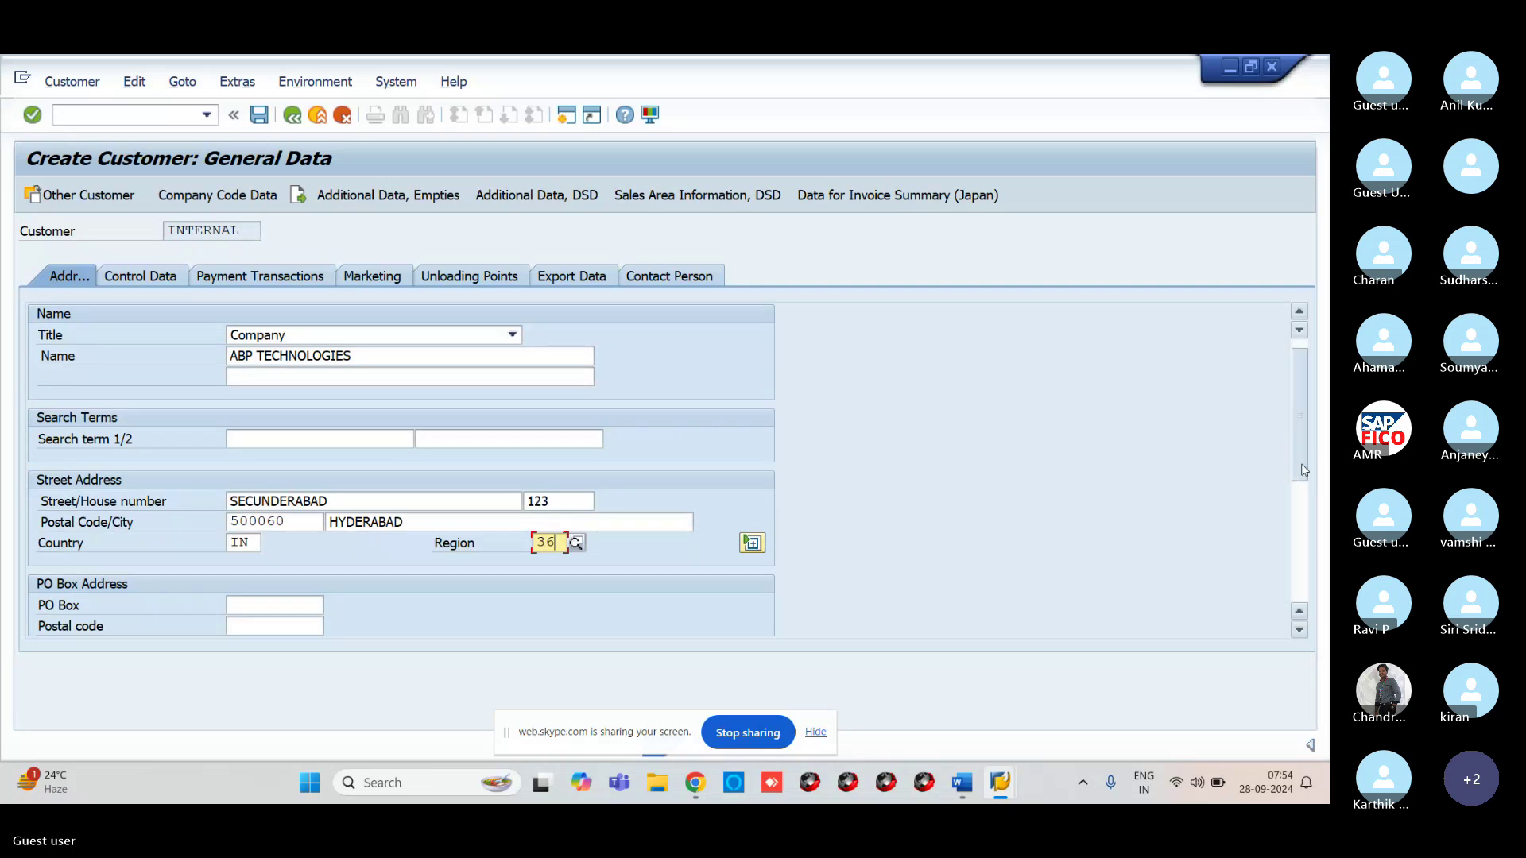
{"action": "scroll", "coordinate": [1308, 526], "scroll_direction": "down", "scroll_amount": 3}
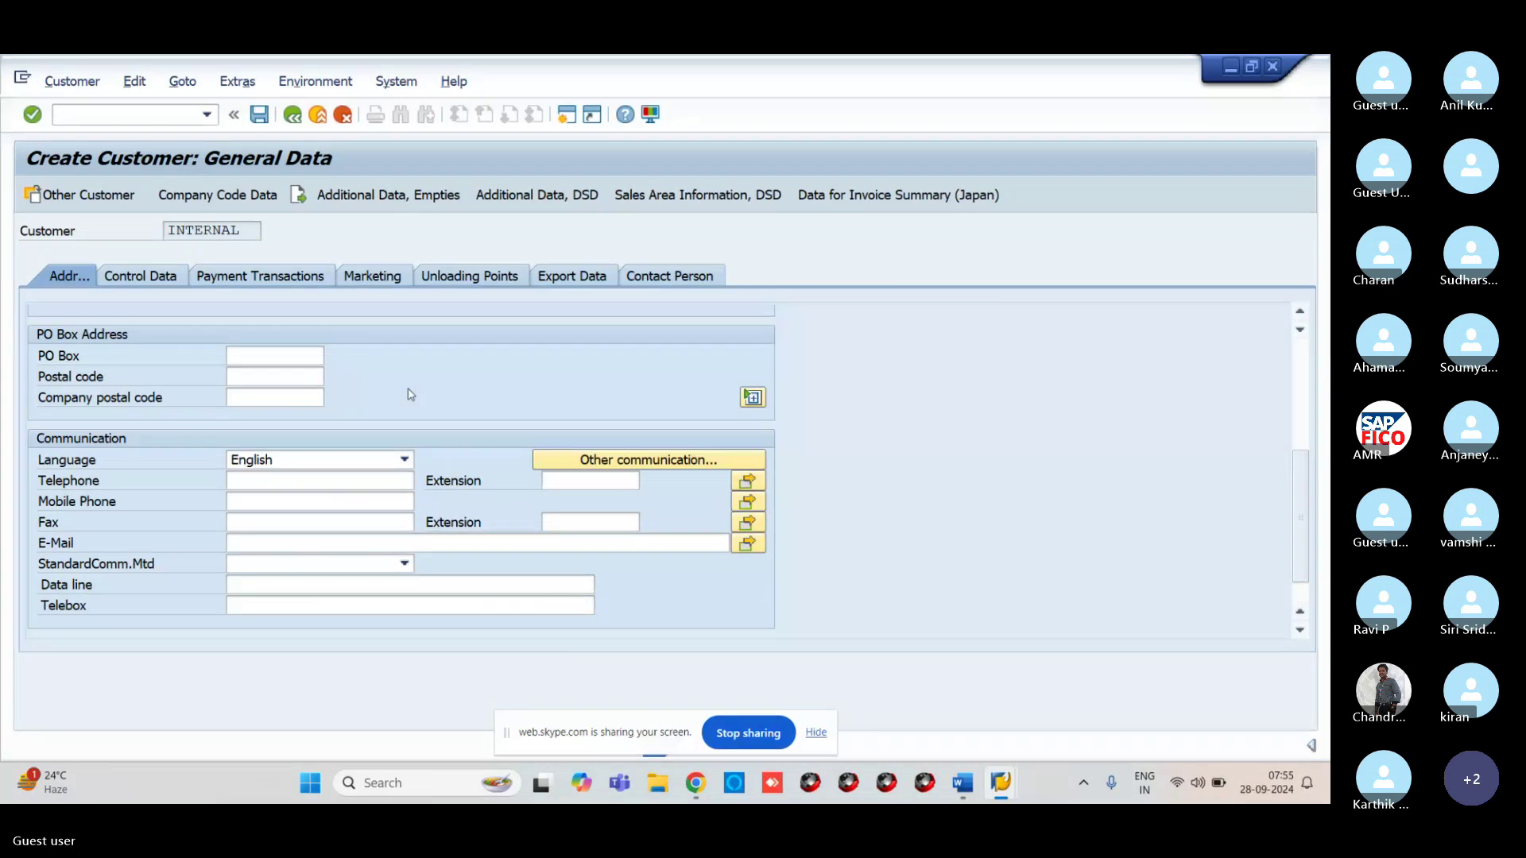
{"action": "scroll", "coordinate": [410, 395], "scroll_direction": "up", "scroll_amount": 6}
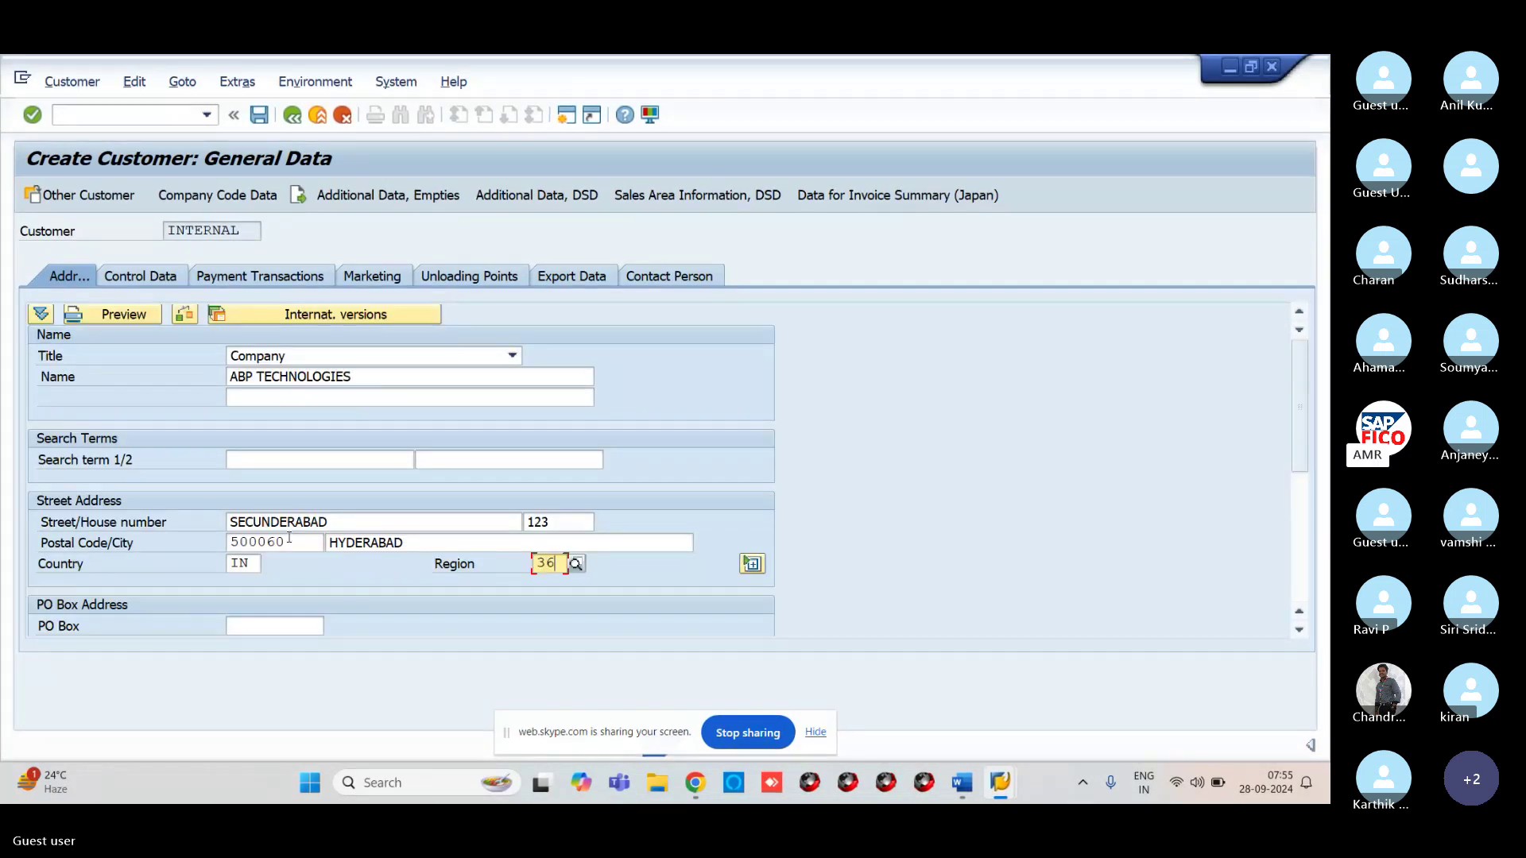
{"action": "scroll", "coordinate": [289, 538], "scroll_direction": "down", "scroll_amount": 6}
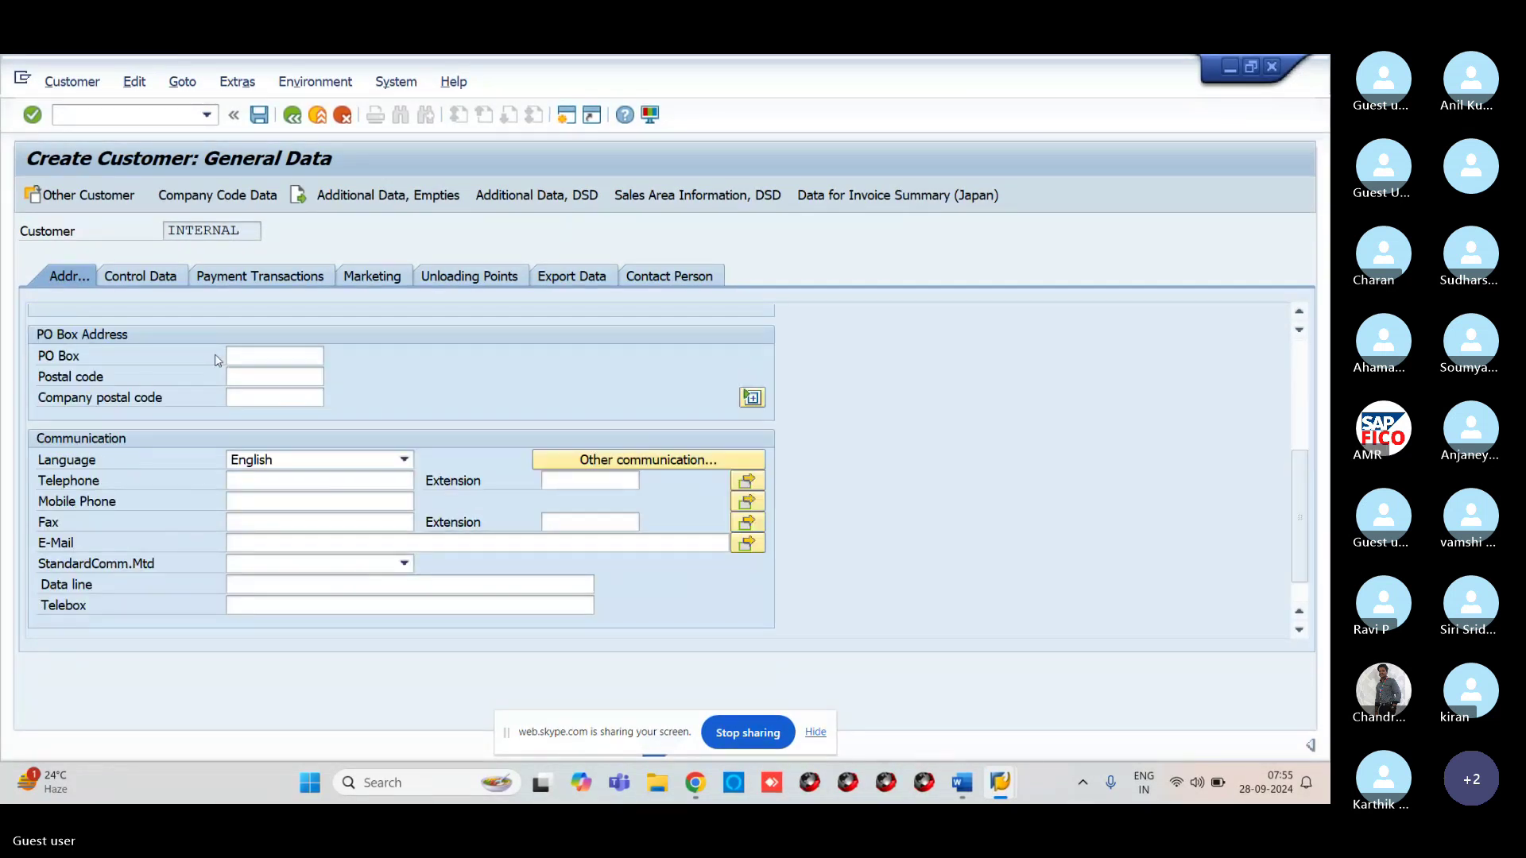
{"action": "left_click", "coordinate": [240, 359]}
{"action": "type", "text": "1"}
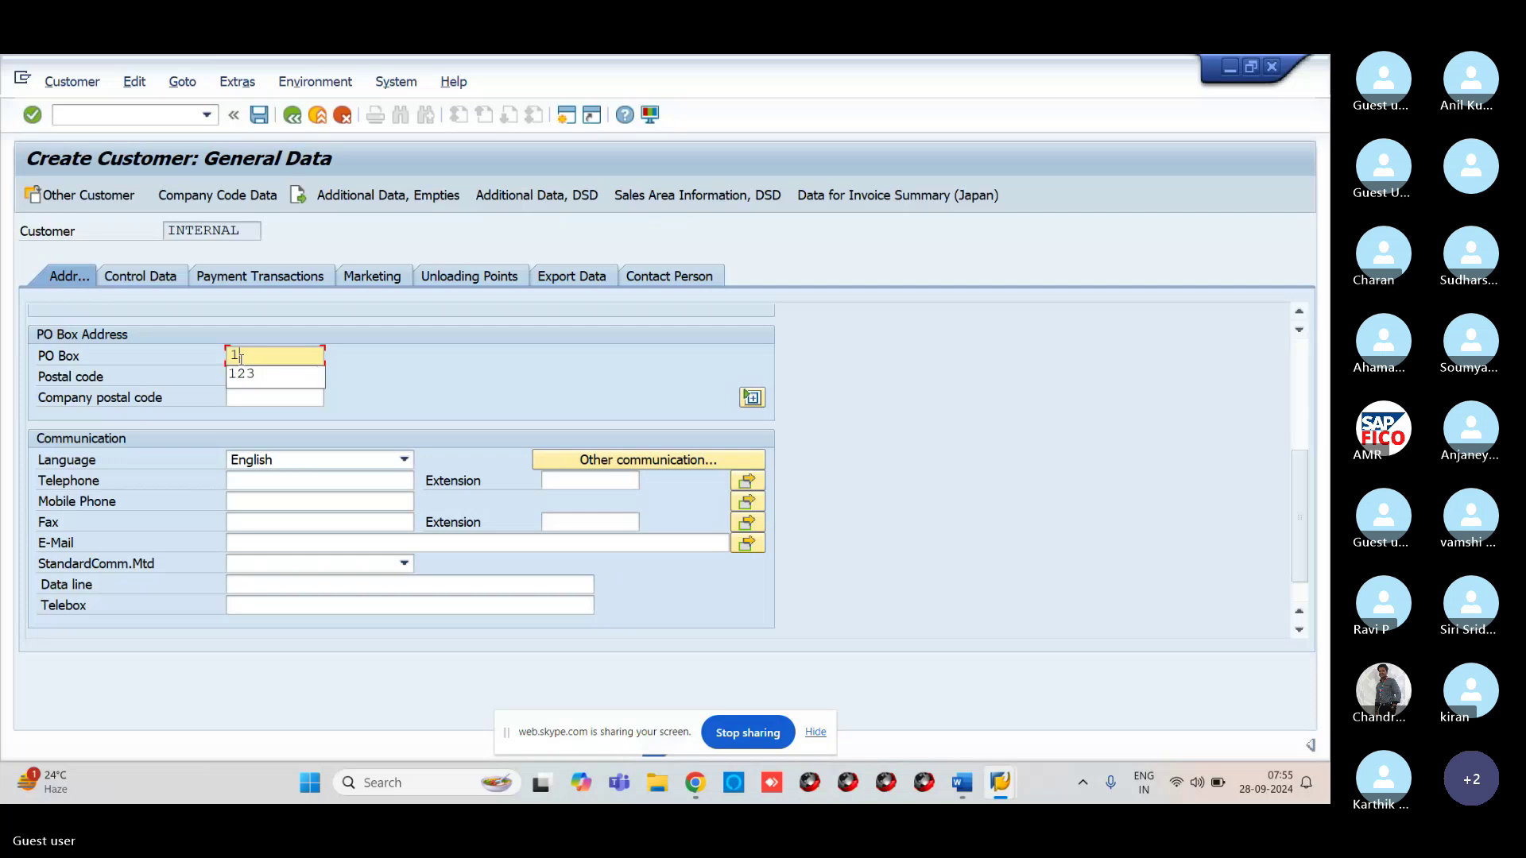
{"action": "left_click", "coordinate": [243, 374]}
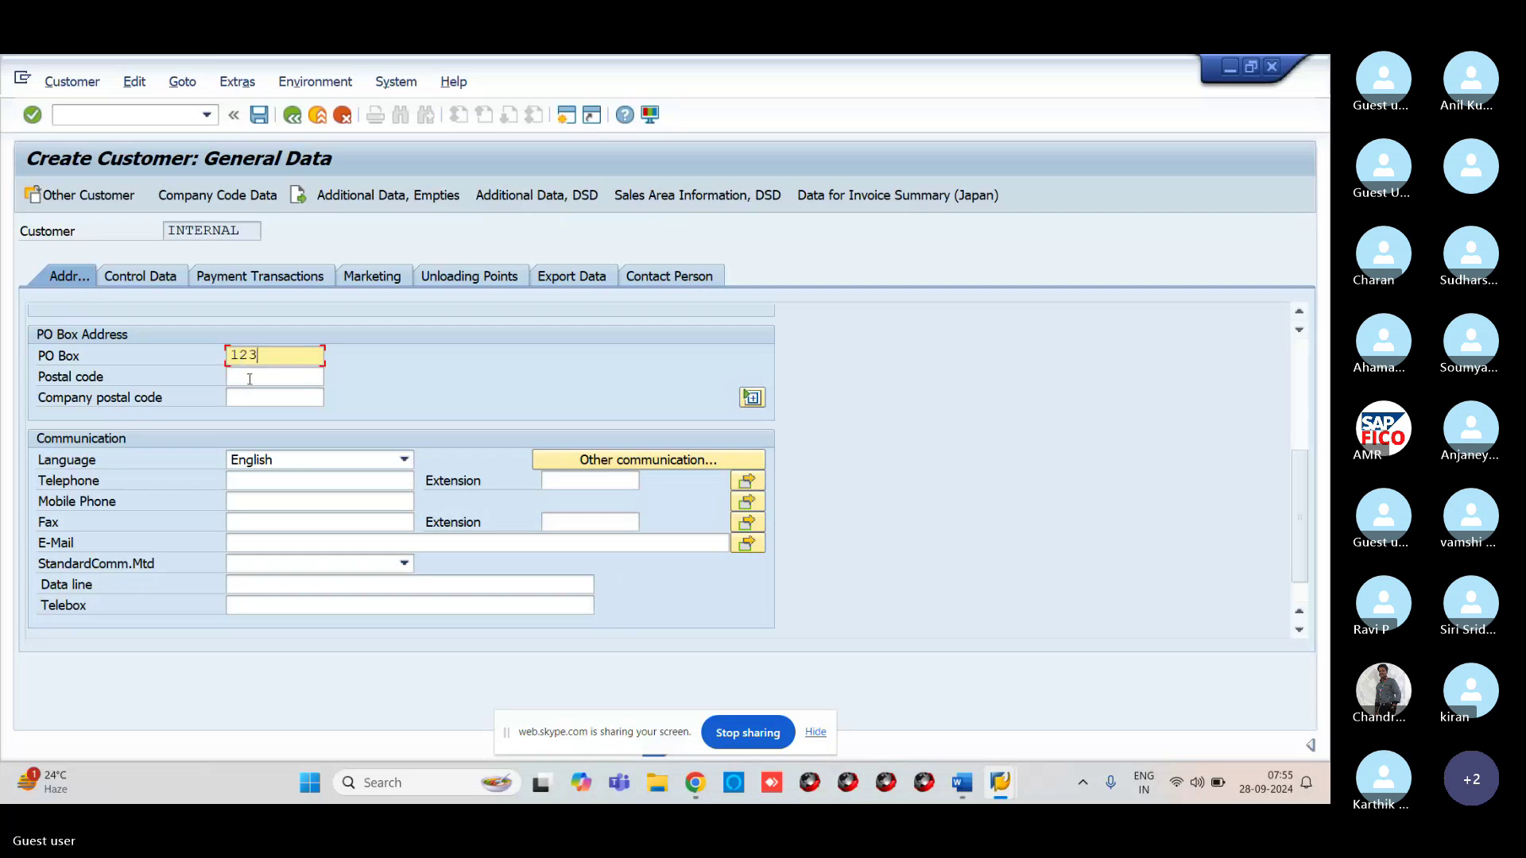
{"action": "left_click", "coordinate": [249, 378]}
{"action": "type", "text": "5000"}
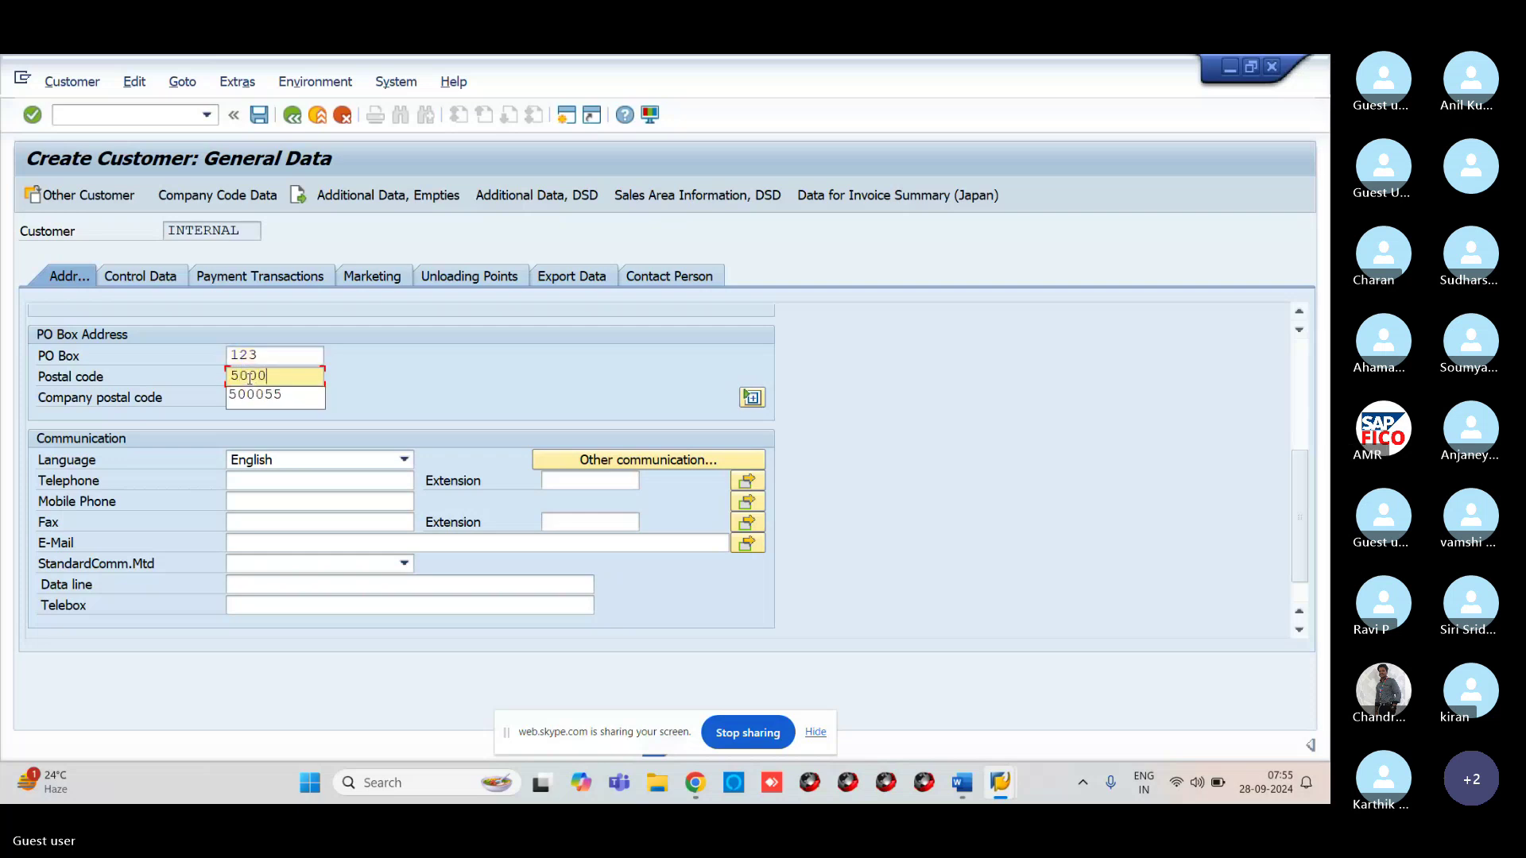
{"action": "type", "text": "60"}
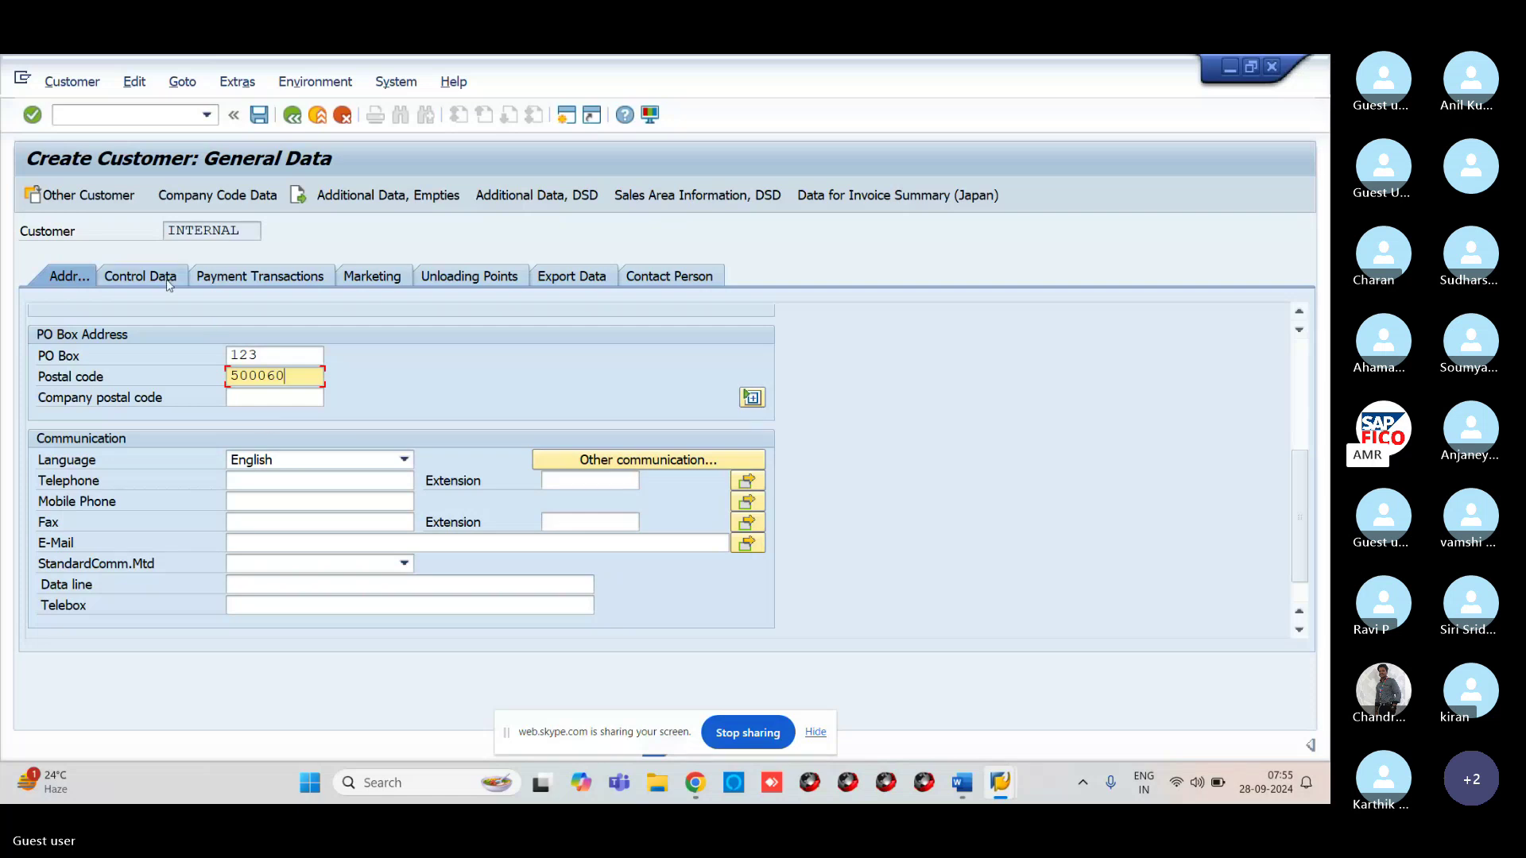
In company code data, set reconciliation account 200105 and sort key 031
{"action": "left_click", "coordinate": [180, 197]}
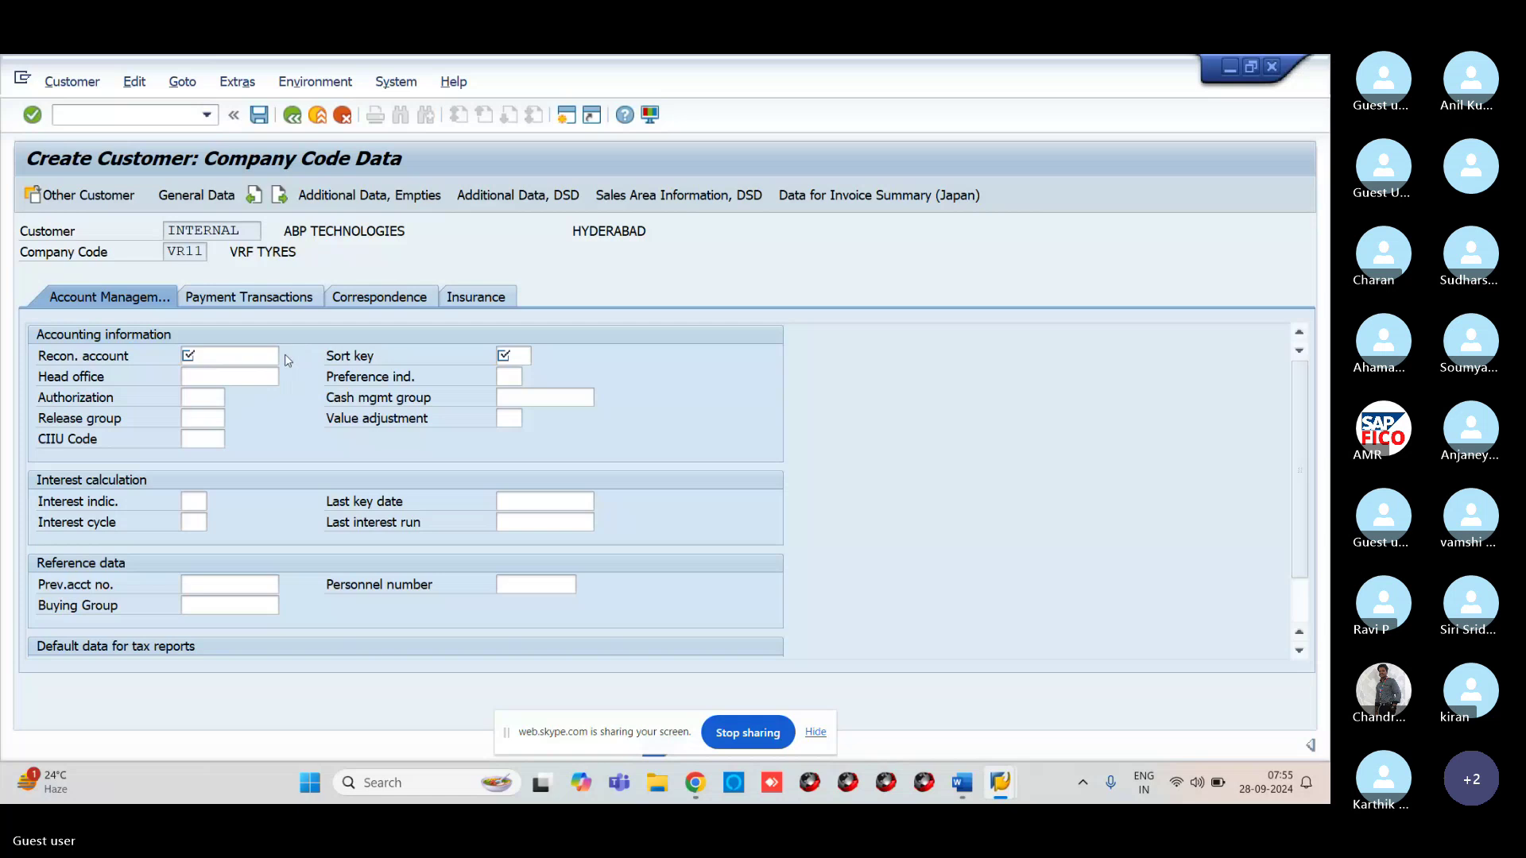
{"action": "left_click", "coordinate": [286, 355]}
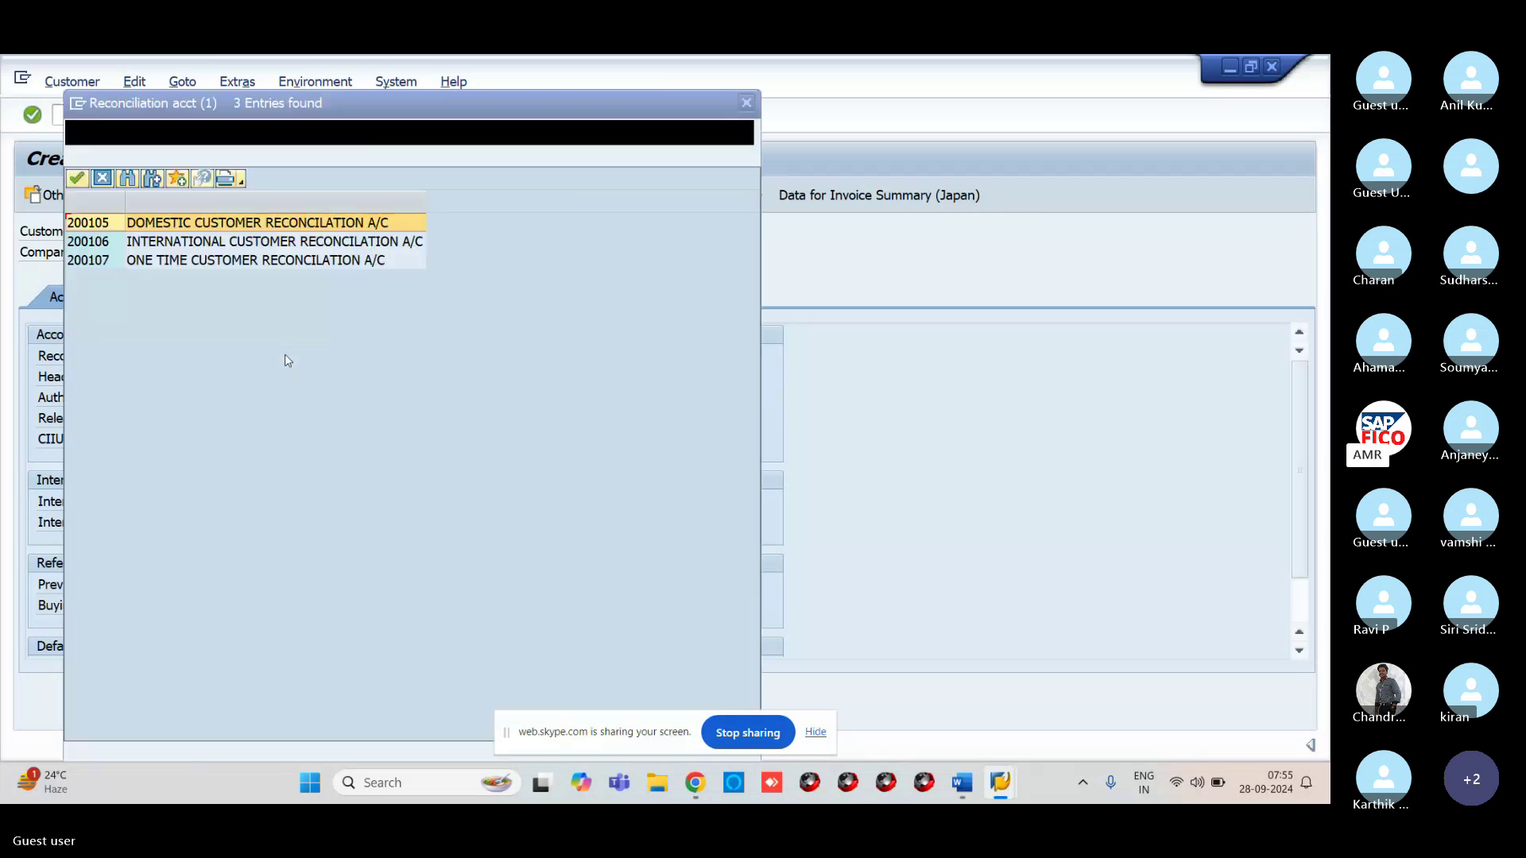
{"action": "double_click", "coordinate": [94, 224]}
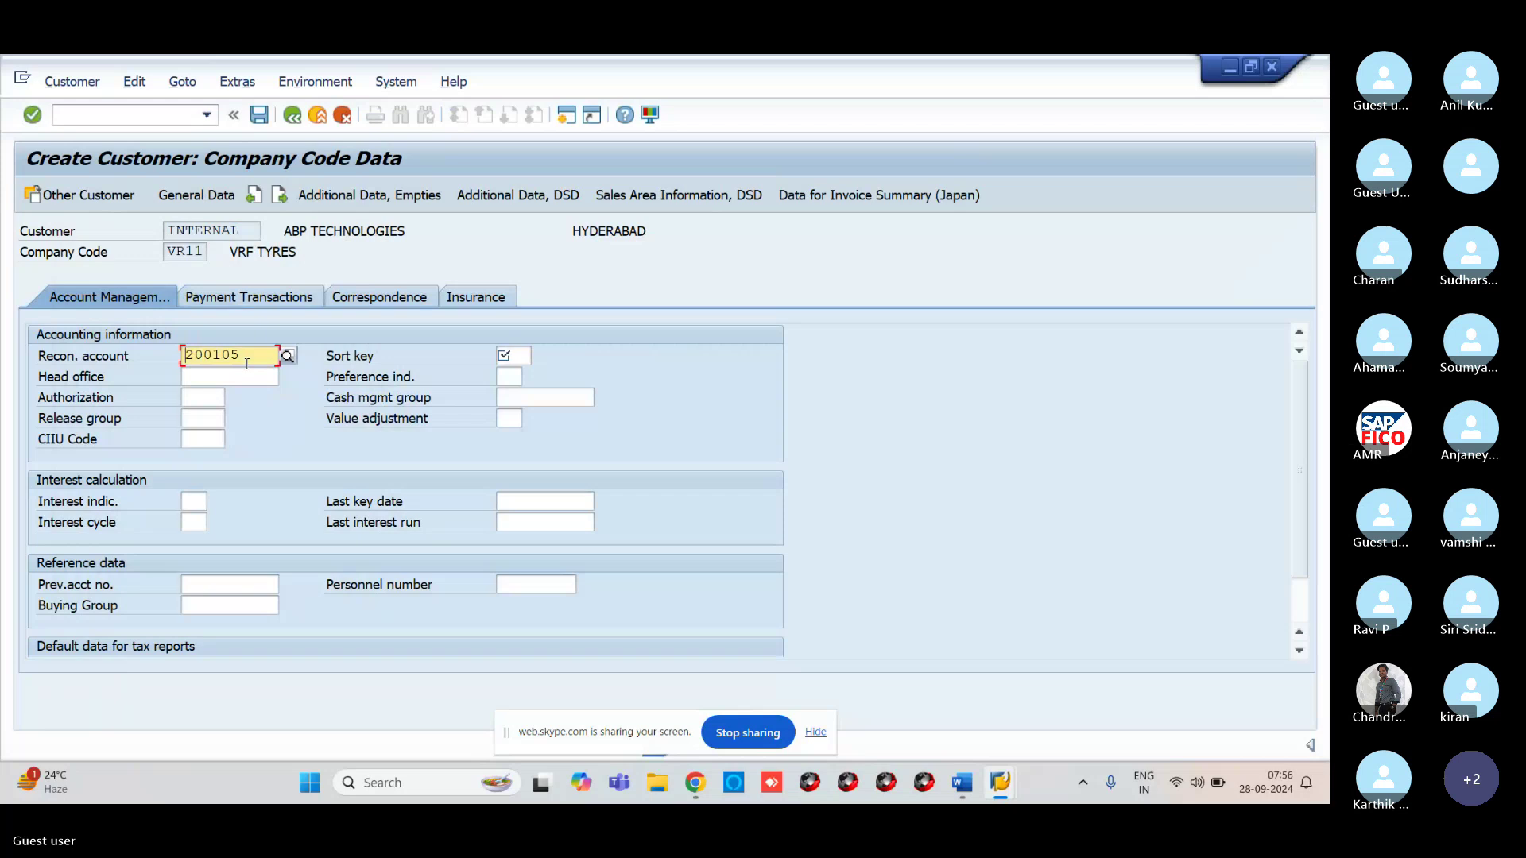
{"action": "left_click", "coordinate": [512, 355]}
{"action": "left_click", "coordinate": [539, 357]}
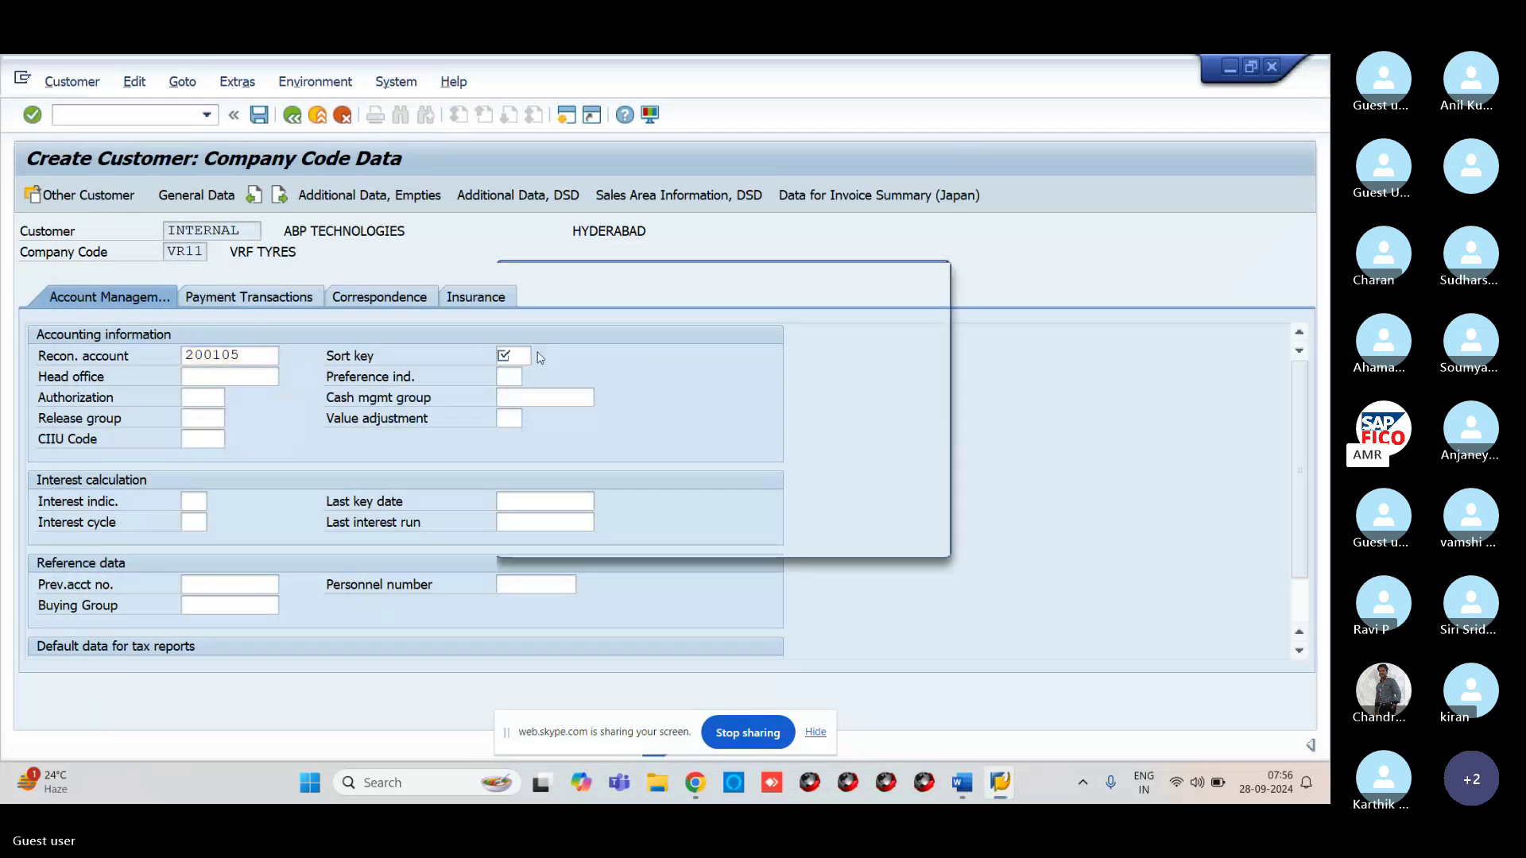
{"action": "scroll", "coordinate": [550, 481], "scroll_direction": "down", "scroll_amount": 3}
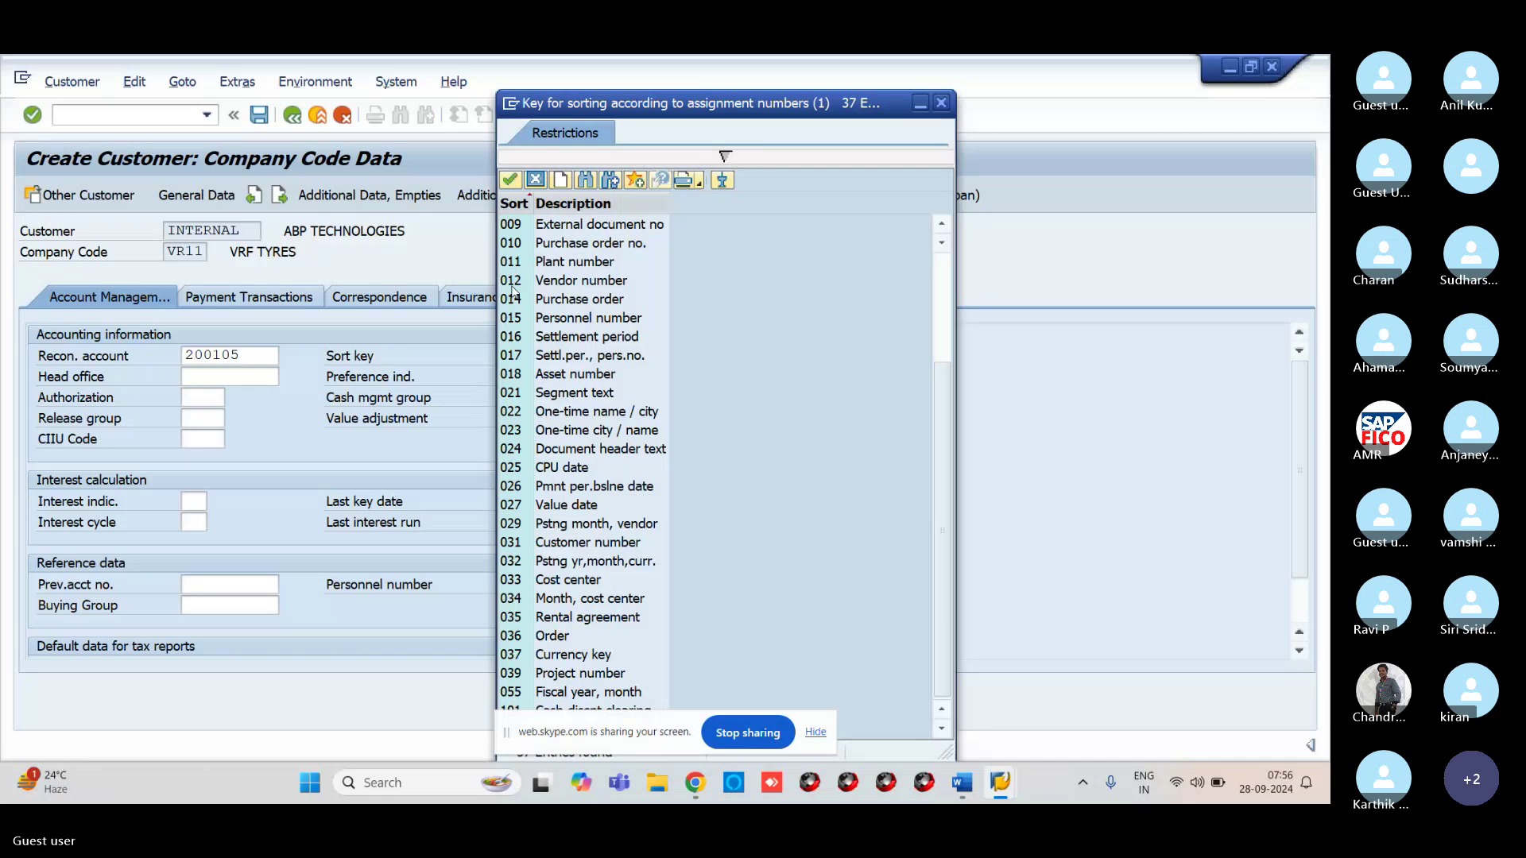
{"action": "left_click", "coordinate": [513, 283]}
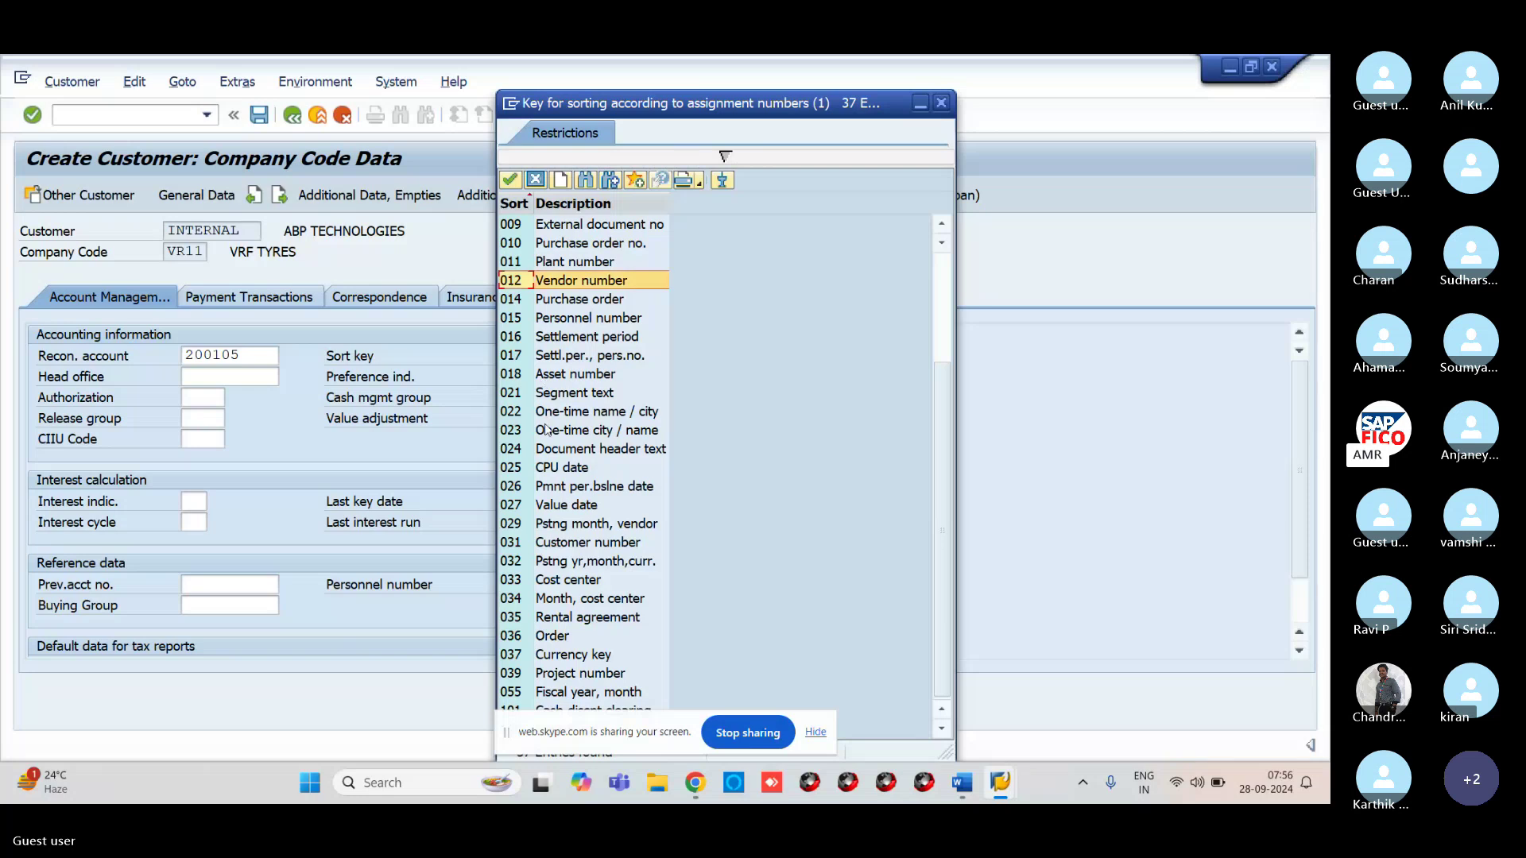
{"action": "left_click", "coordinate": [541, 544]}
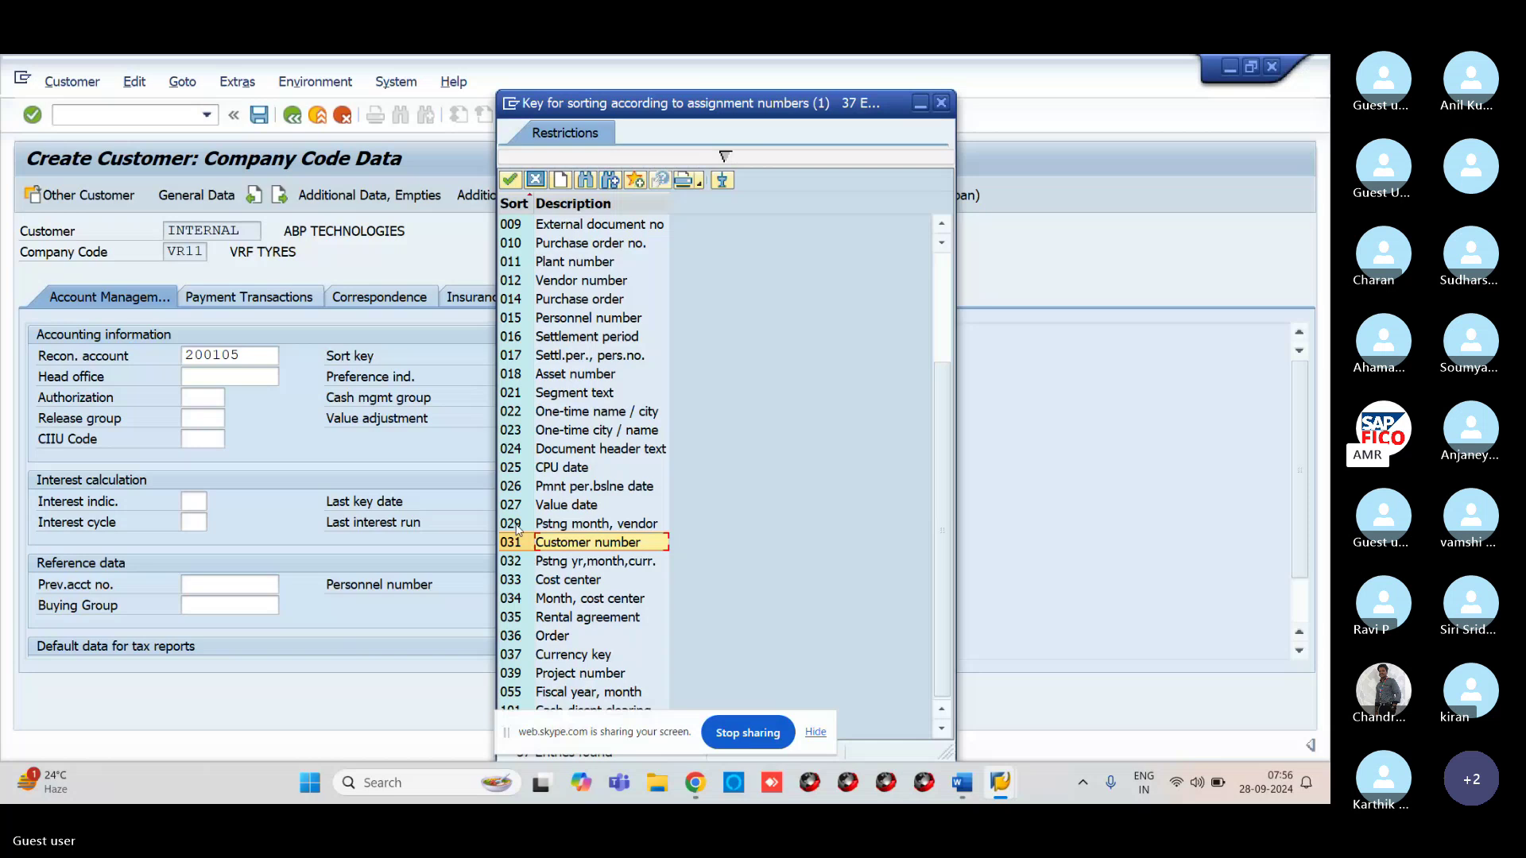
{"action": "left_click", "coordinate": [510, 182]}
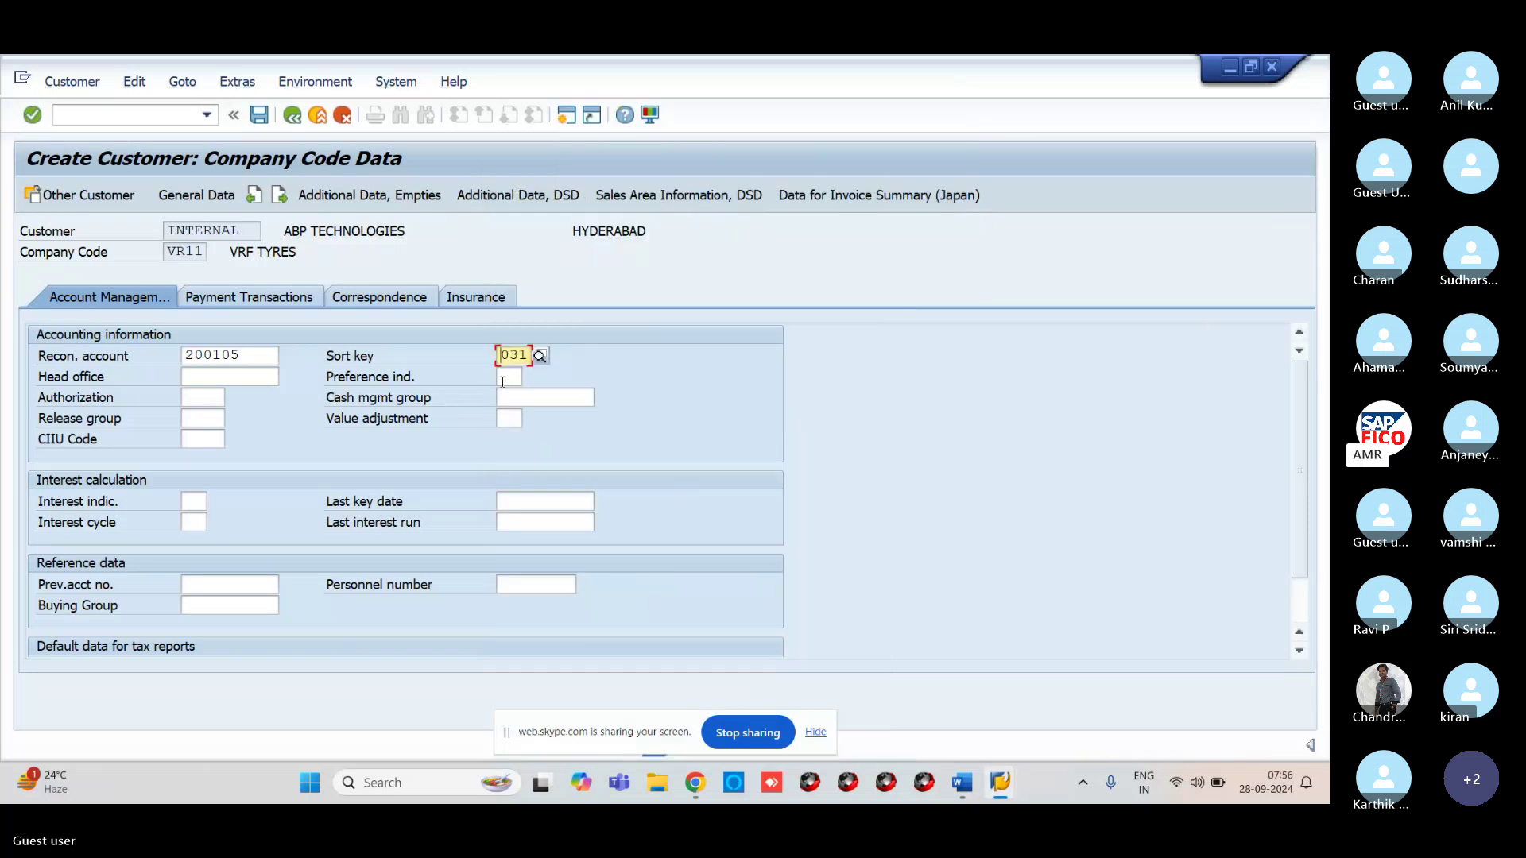
Set the cash management group to E6 Major customers and confirm the account data
{"action": "left_click", "coordinate": [586, 397]}
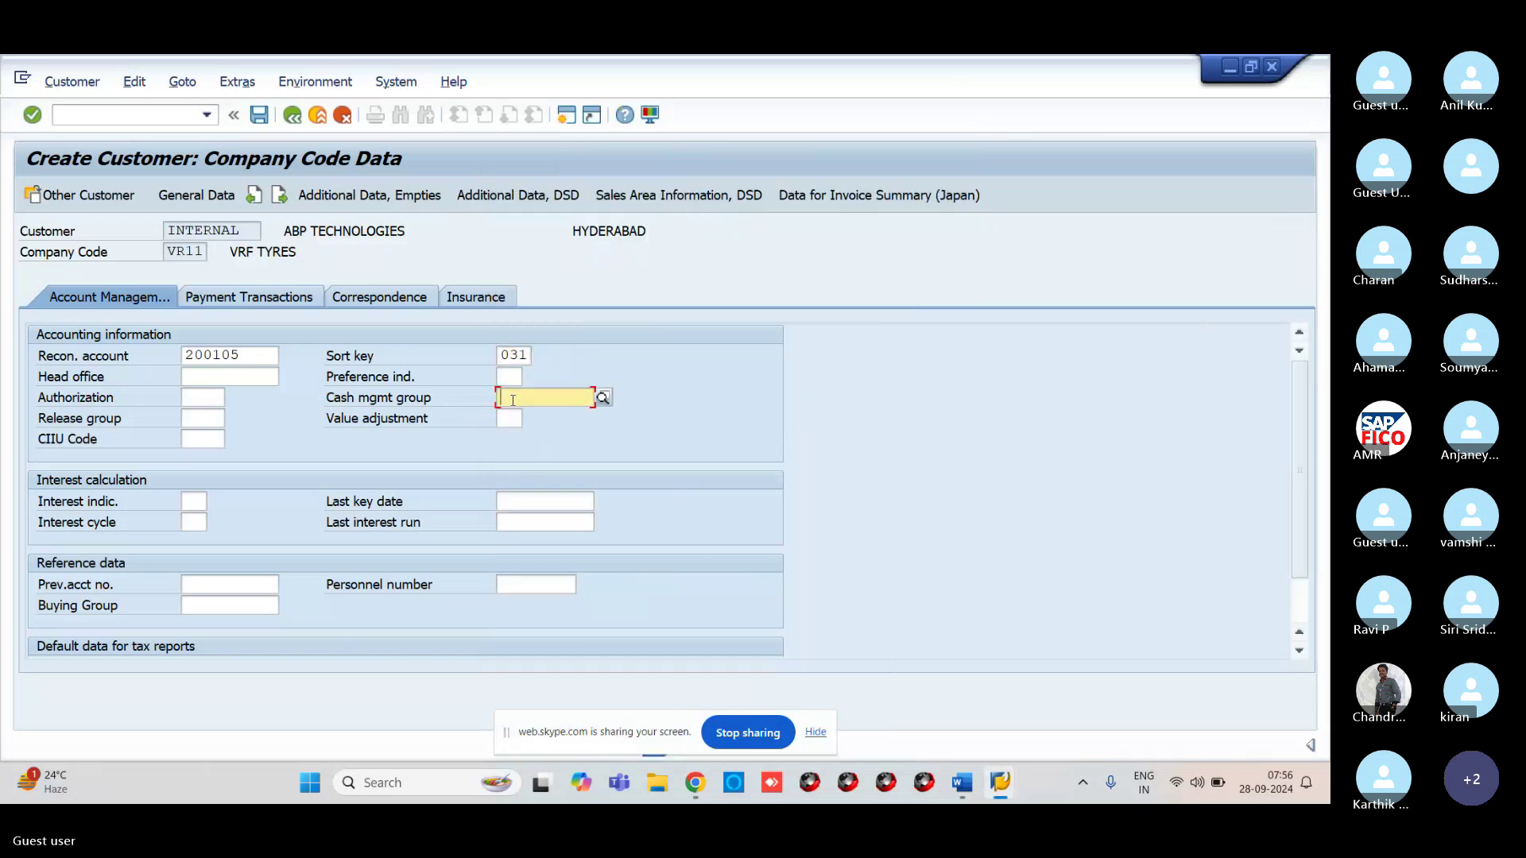
{"action": "left_click", "coordinate": [603, 398]}
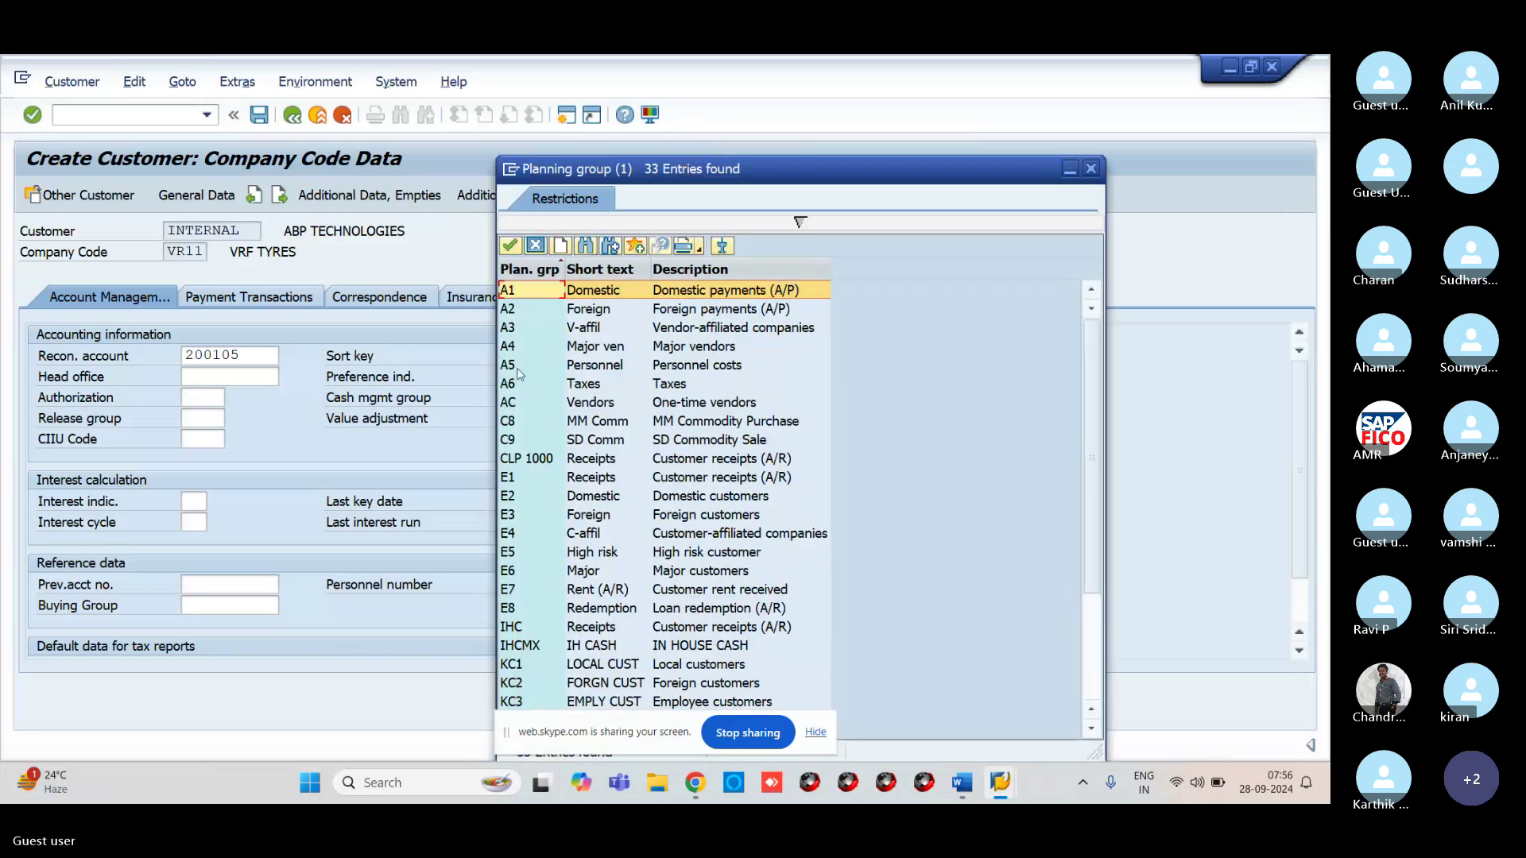
{"action": "left_click", "coordinate": [515, 571]}
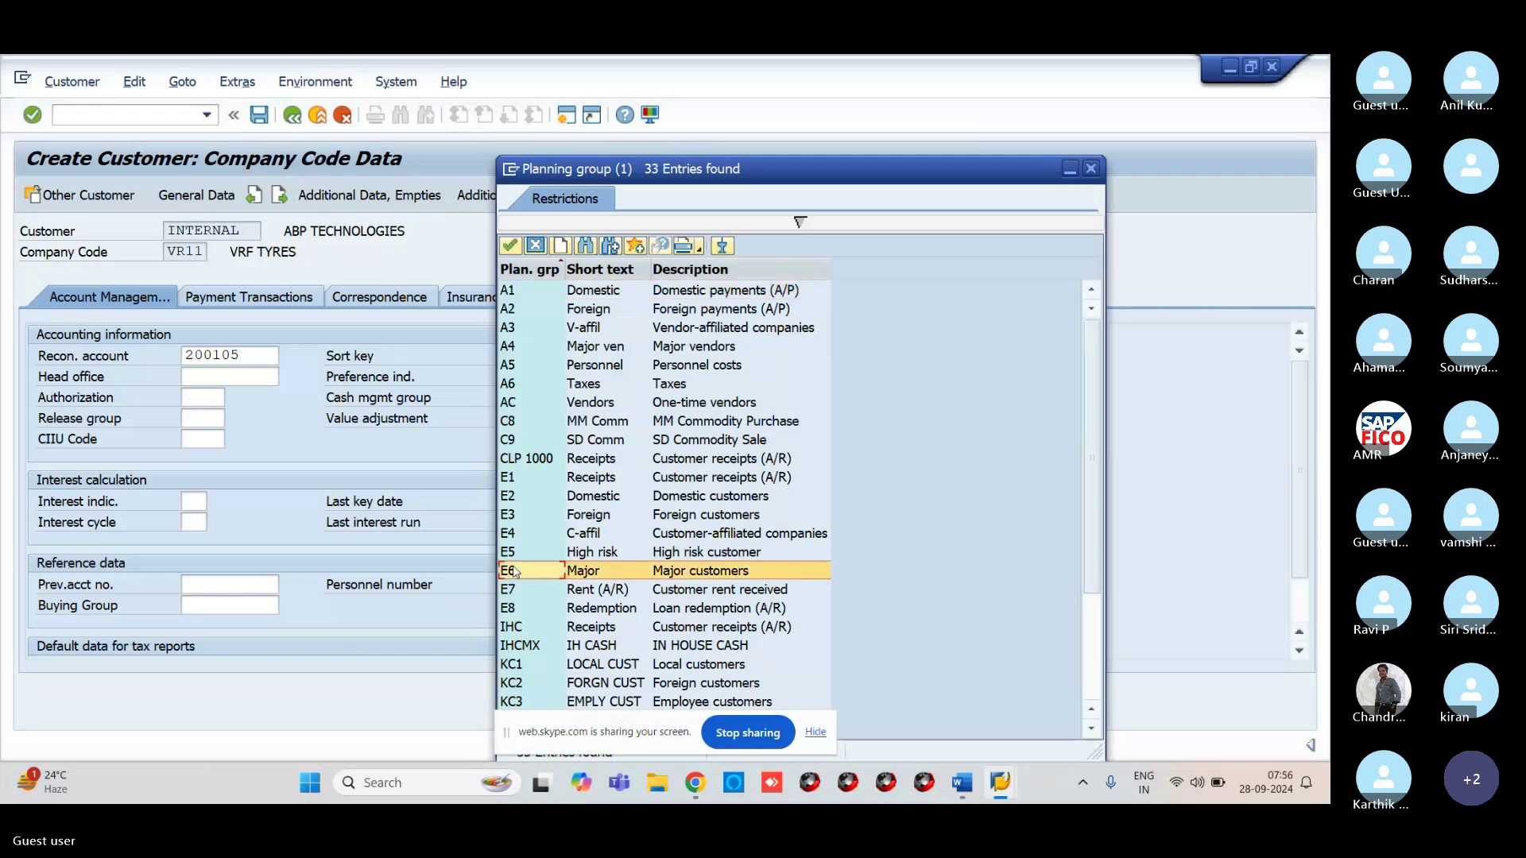
{"action": "left_click", "coordinate": [509, 248]}
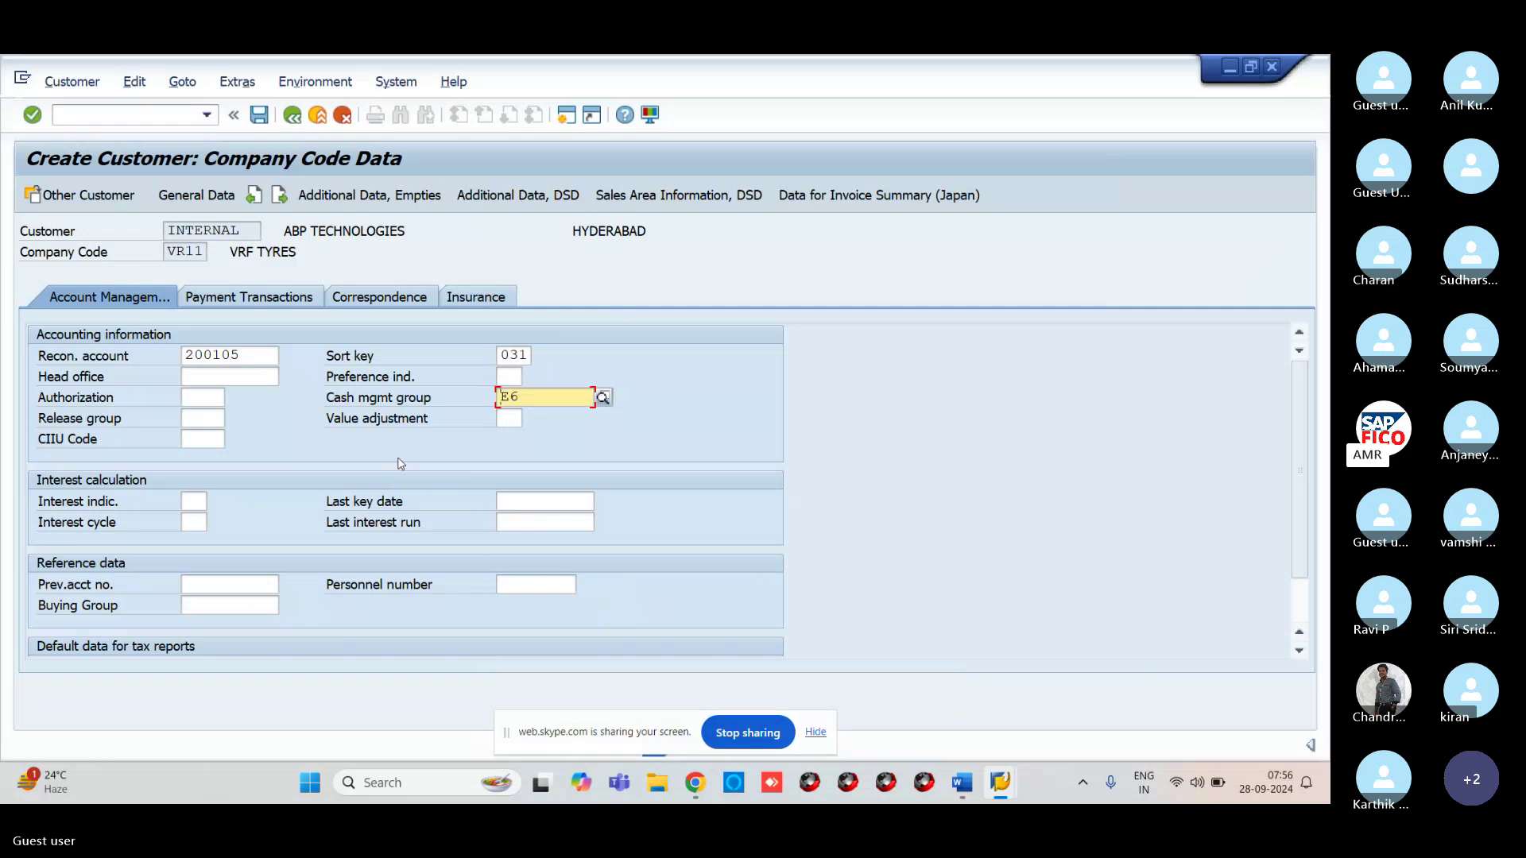
{"action": "key", "text": "Return"}
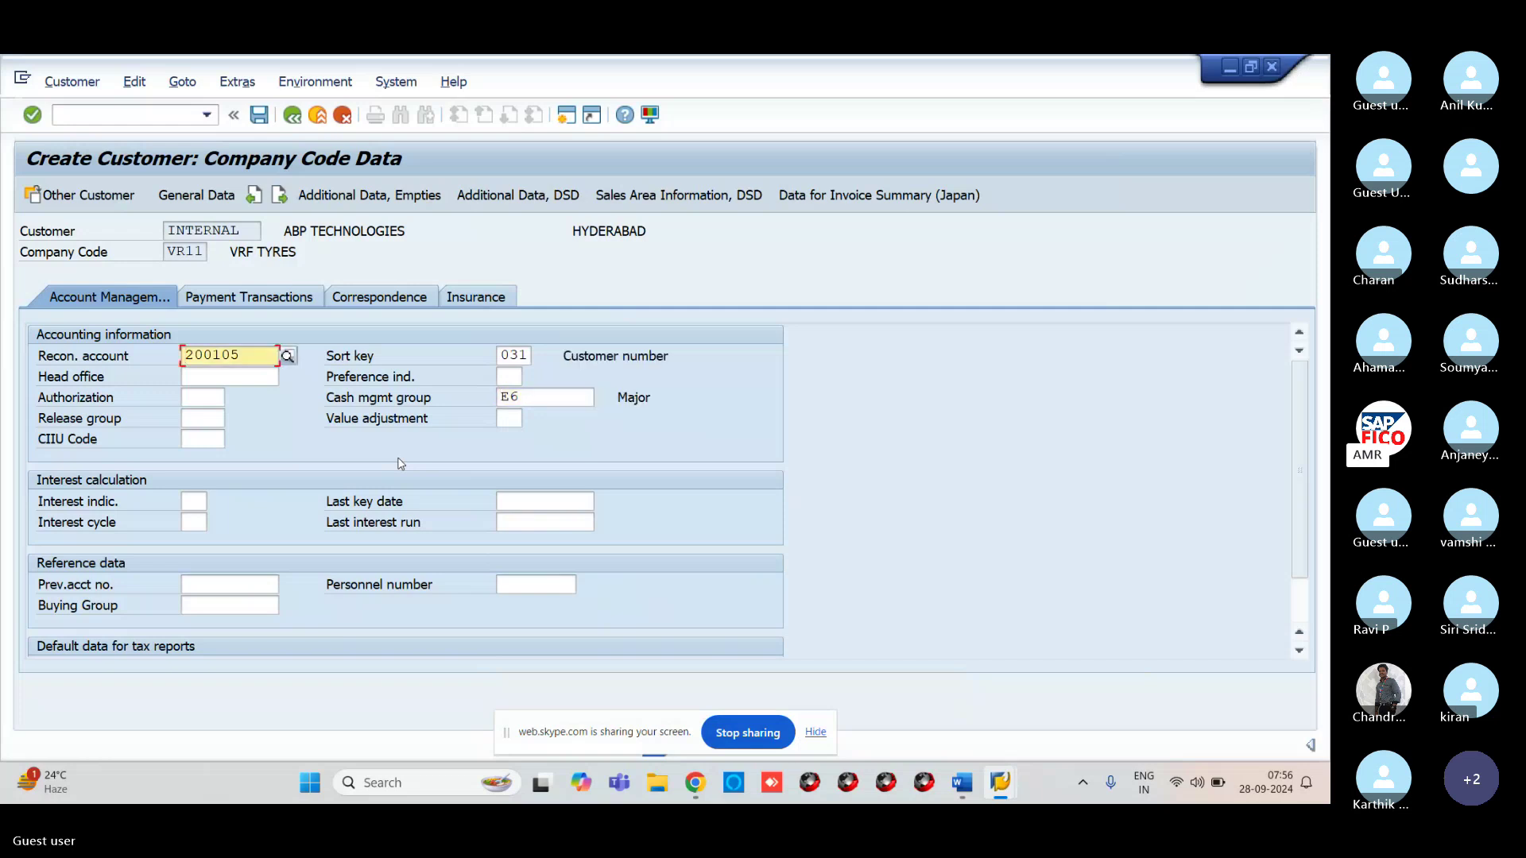
Set the customer's terms of payment to 0001, payable immediately
{"action": "left_click", "coordinate": [239, 302]}
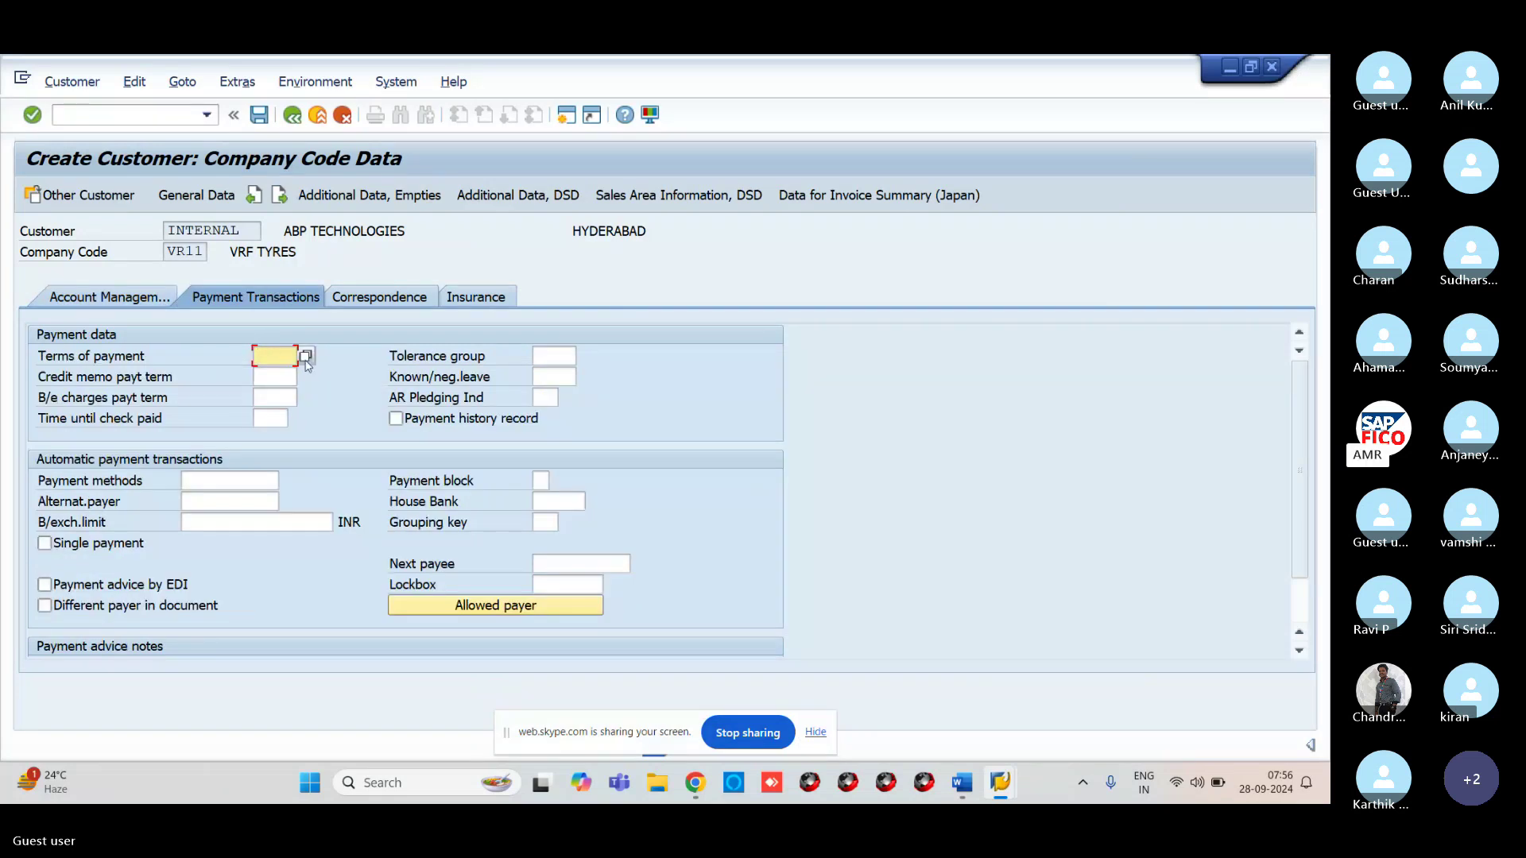
{"action": "key", "text": "F4"}
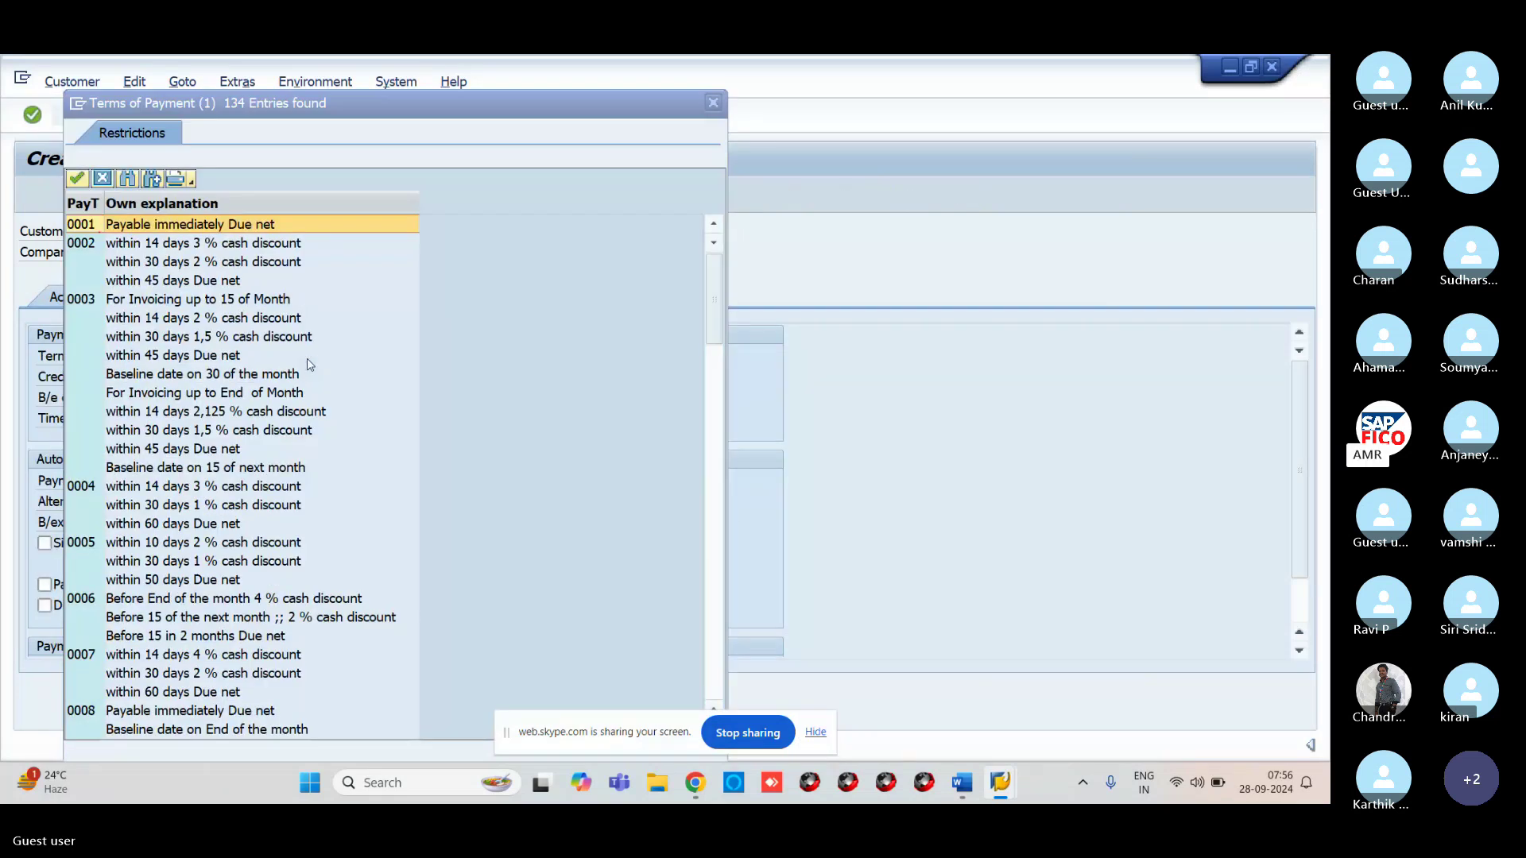
{"action": "double_click", "coordinate": [117, 225]}
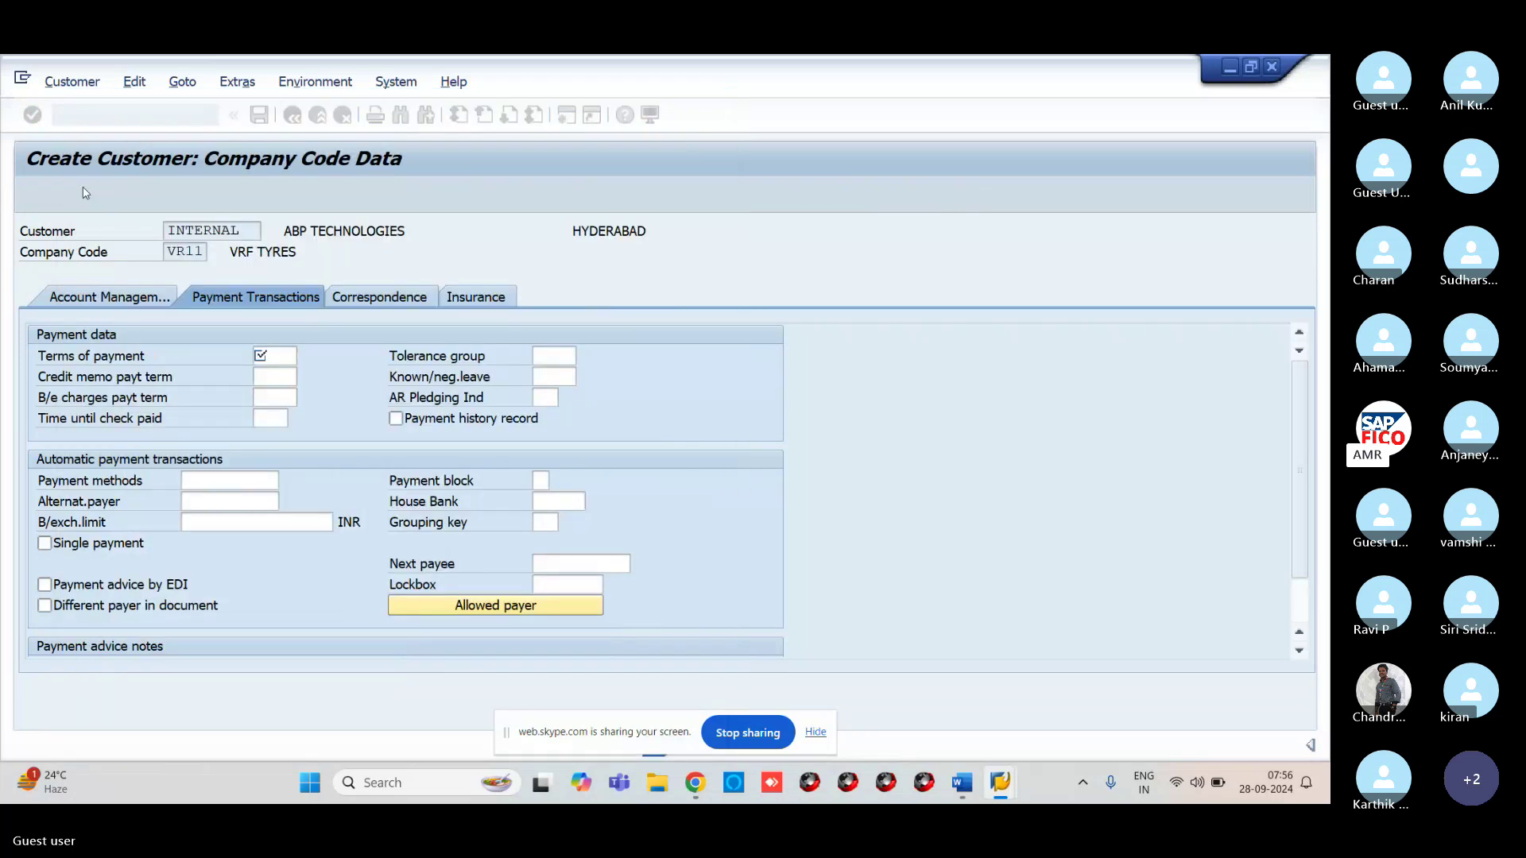
Assign tolerance group VRVC and save the new customer for VR11
{"action": "left_click", "coordinate": [569, 354]}
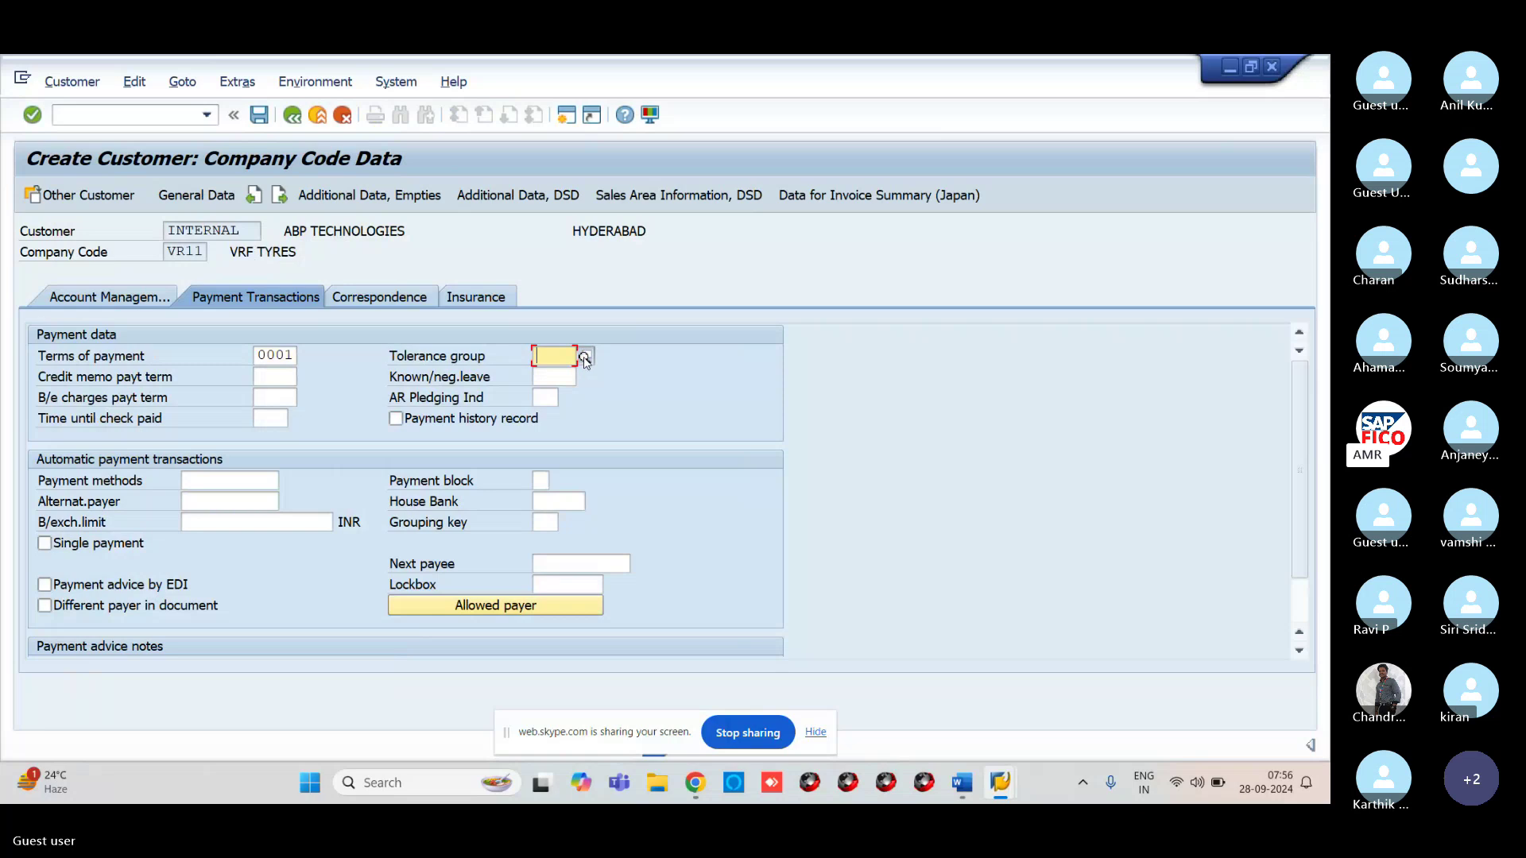
{"action": "left_click", "coordinate": [584, 356]}
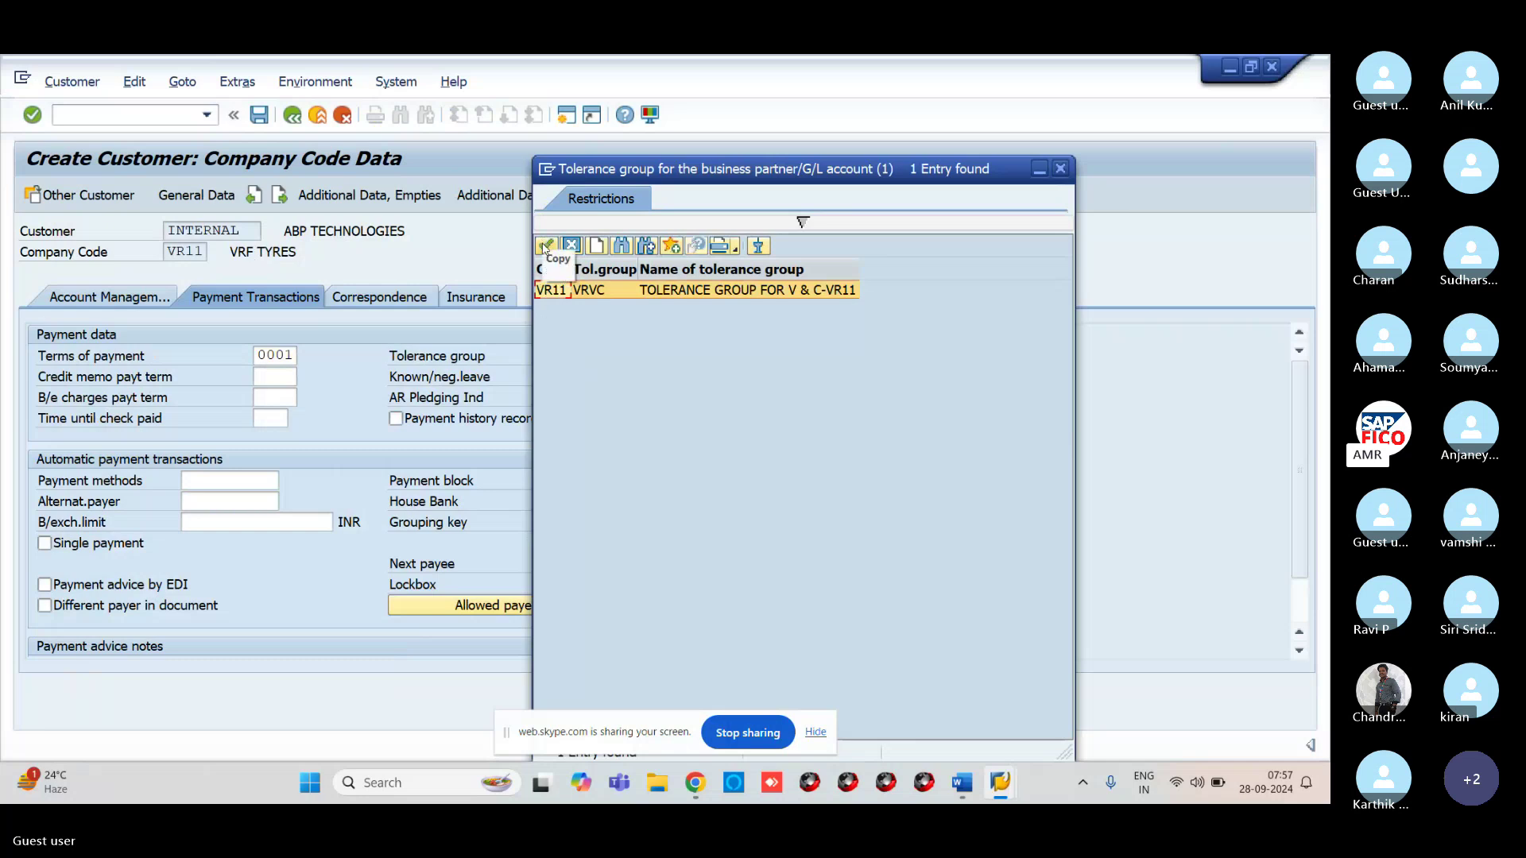
{"action": "left_click", "coordinate": [546, 249]}
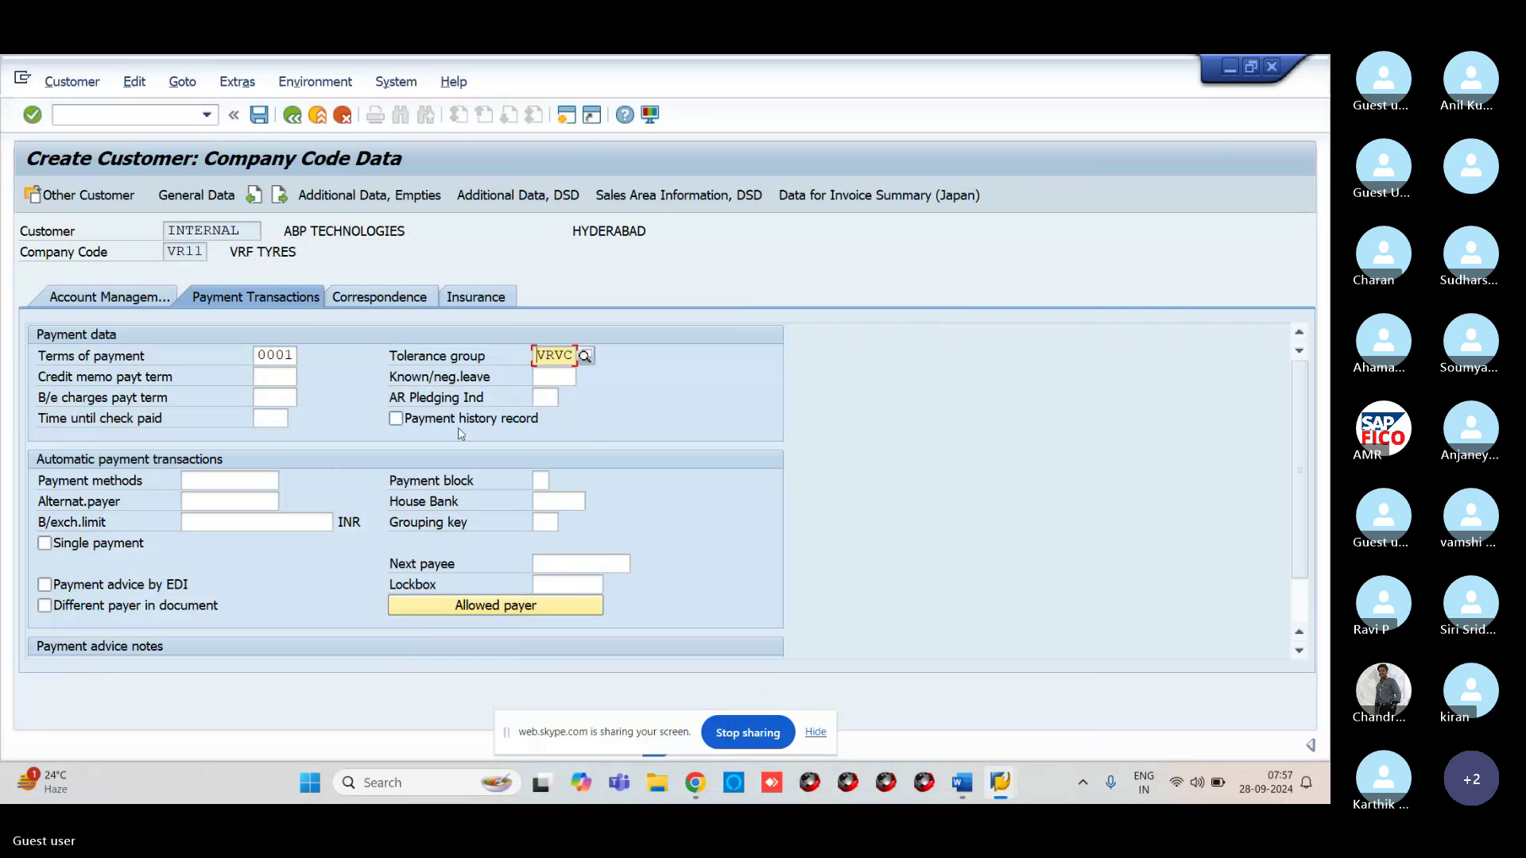
{"action": "left_click", "coordinate": [259, 115]}
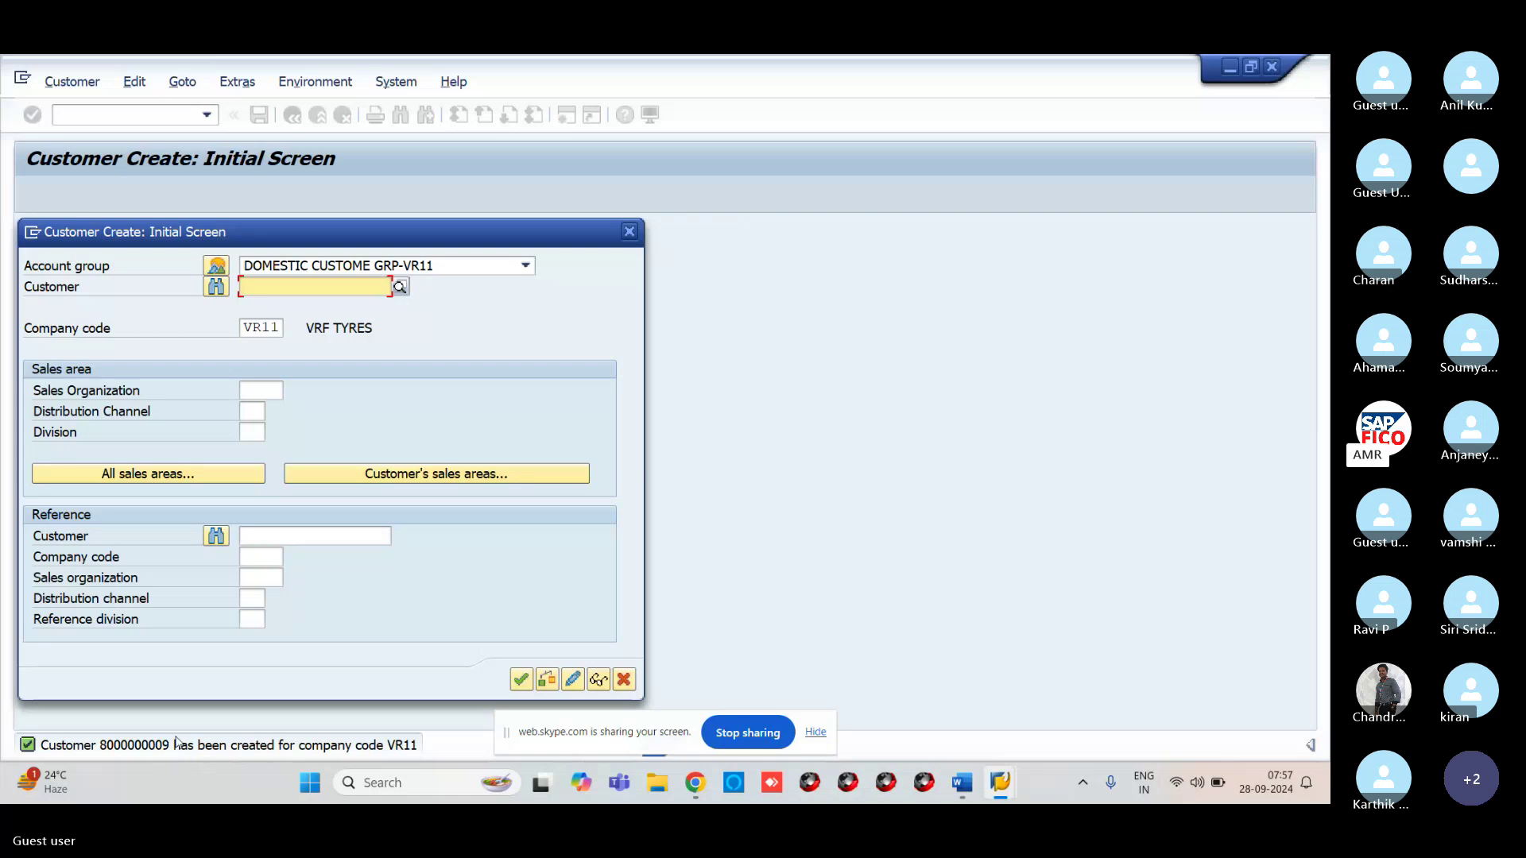
Run OBD4 and open the locked G/L Account Groups table in display-only mode
{"action": "left_click", "coordinate": [629, 232]}
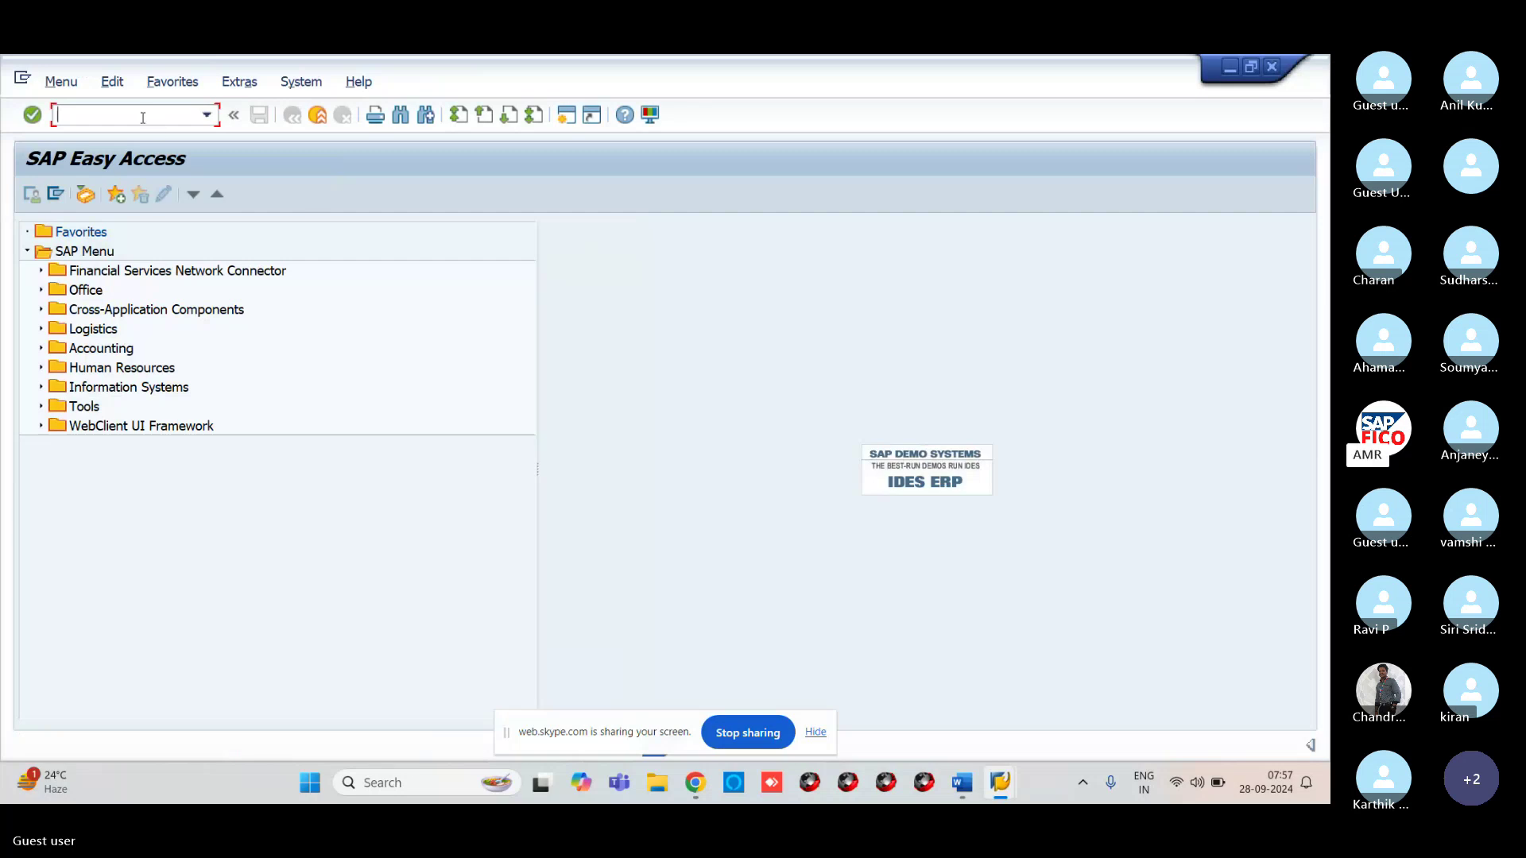
{"action": "type", "text": "FB70"}
{"action": "key", "text": "BackSpace"}
{"action": "key", "text": "BackSpace"}
{"action": "key", "text": "BackSpace"}
{"action": "key", "text": "BackSpace"}
{"action": "type", "text": "OBD4"}
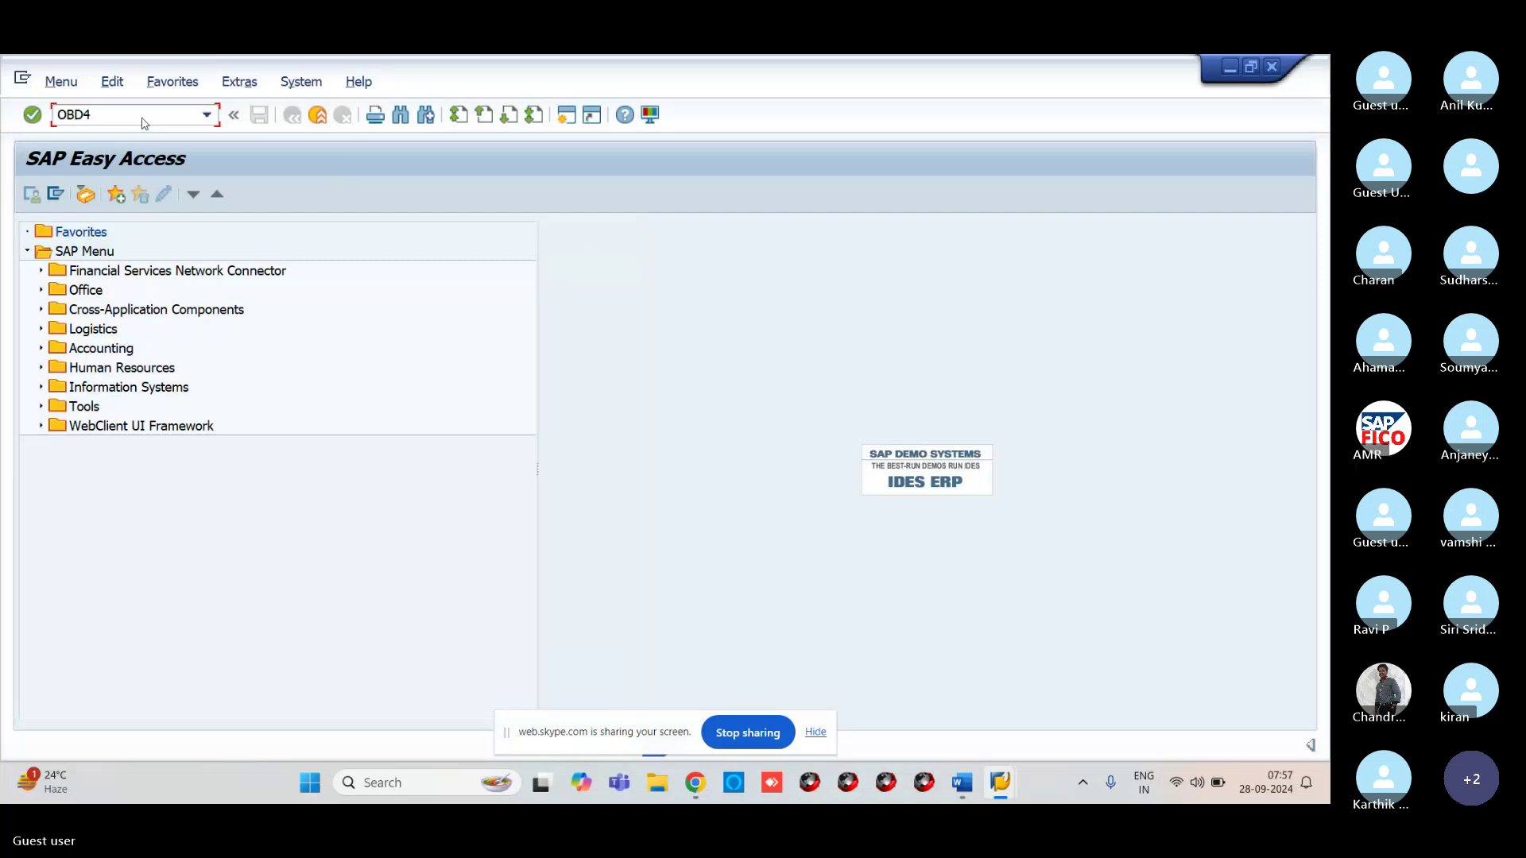
{"action": "key", "text": "Return"}
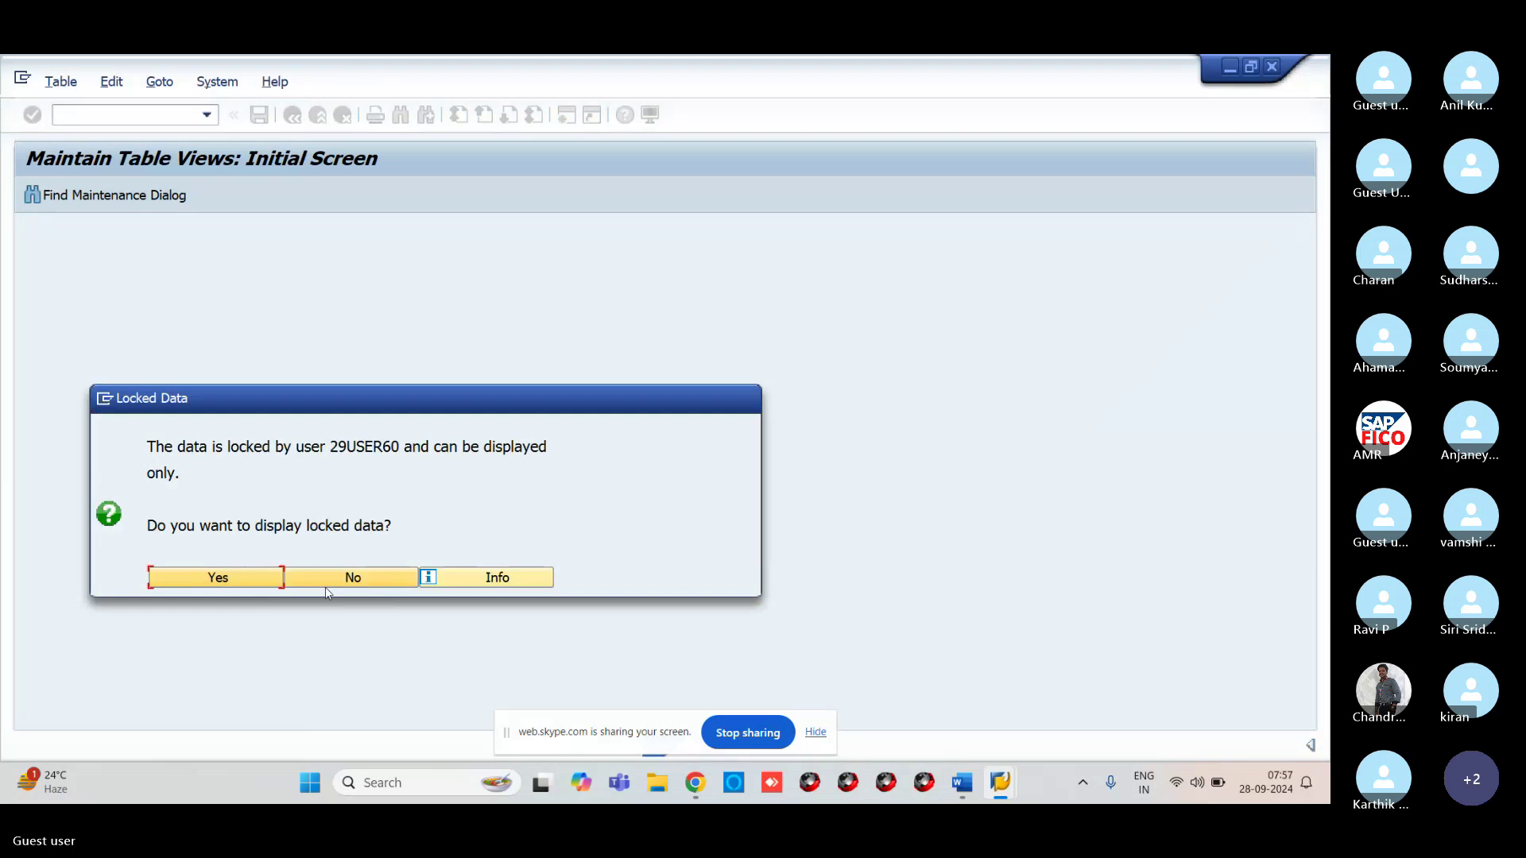
{"action": "left_click", "coordinate": [265, 588]}
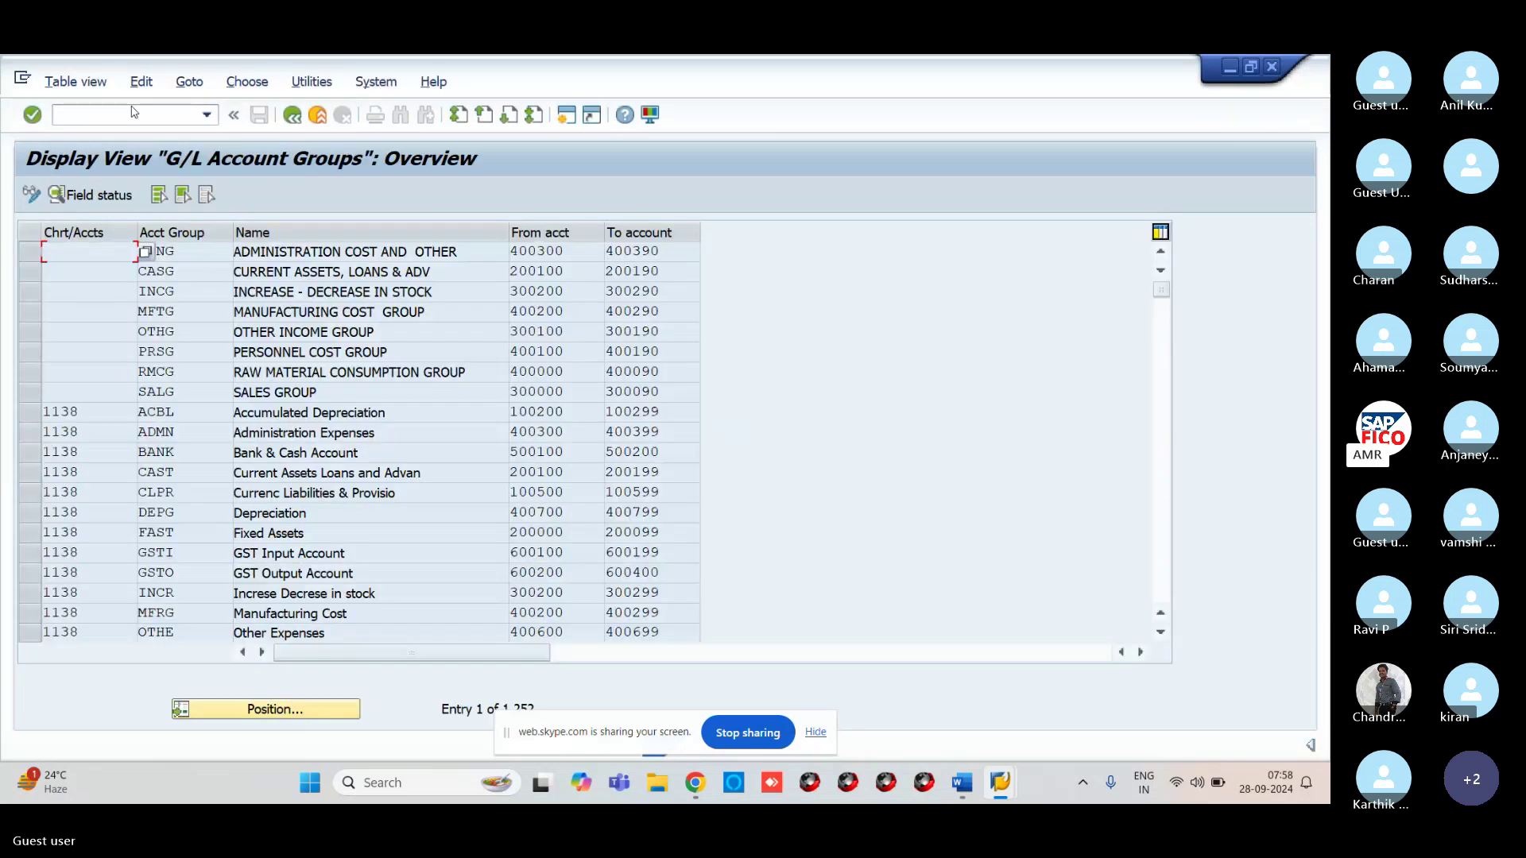
Enter /NSM12 in the command field to go to lock entries
{"action": "type", "text": "SM12"}
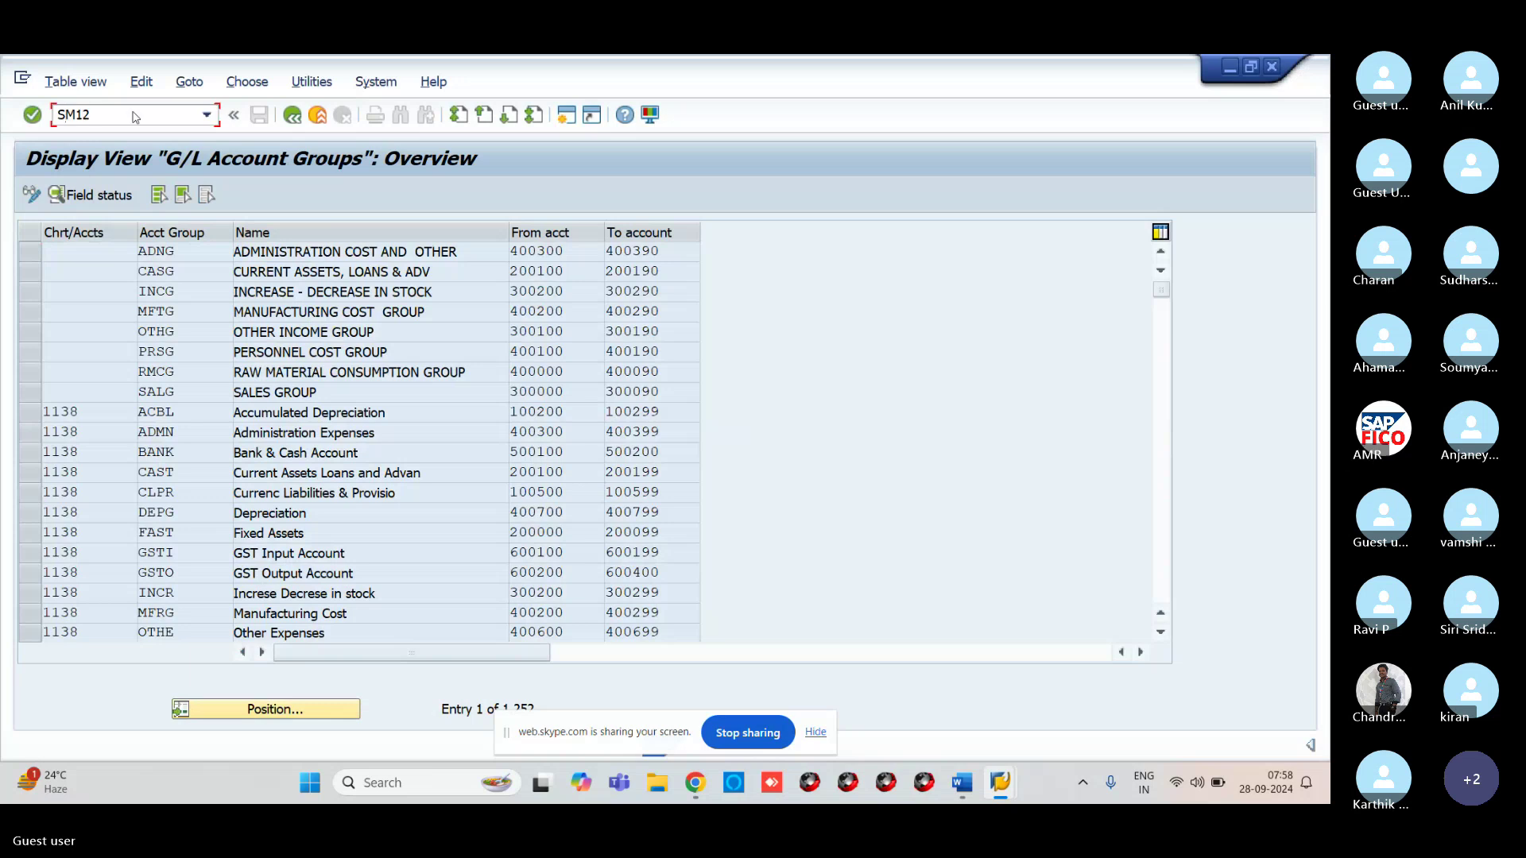
{"action": "key", "text": "BackSpace"}
{"action": "key", "text": "BackSpace"}
{"action": "key", "text": "BackSpace"}
{"action": "key", "text": "BackSpace"}
{"action": "type", "text": "/NSM12"}
Clear the user name filter, list all lock entries and delete all 8 of them
{"action": "key", "text": "Return"}
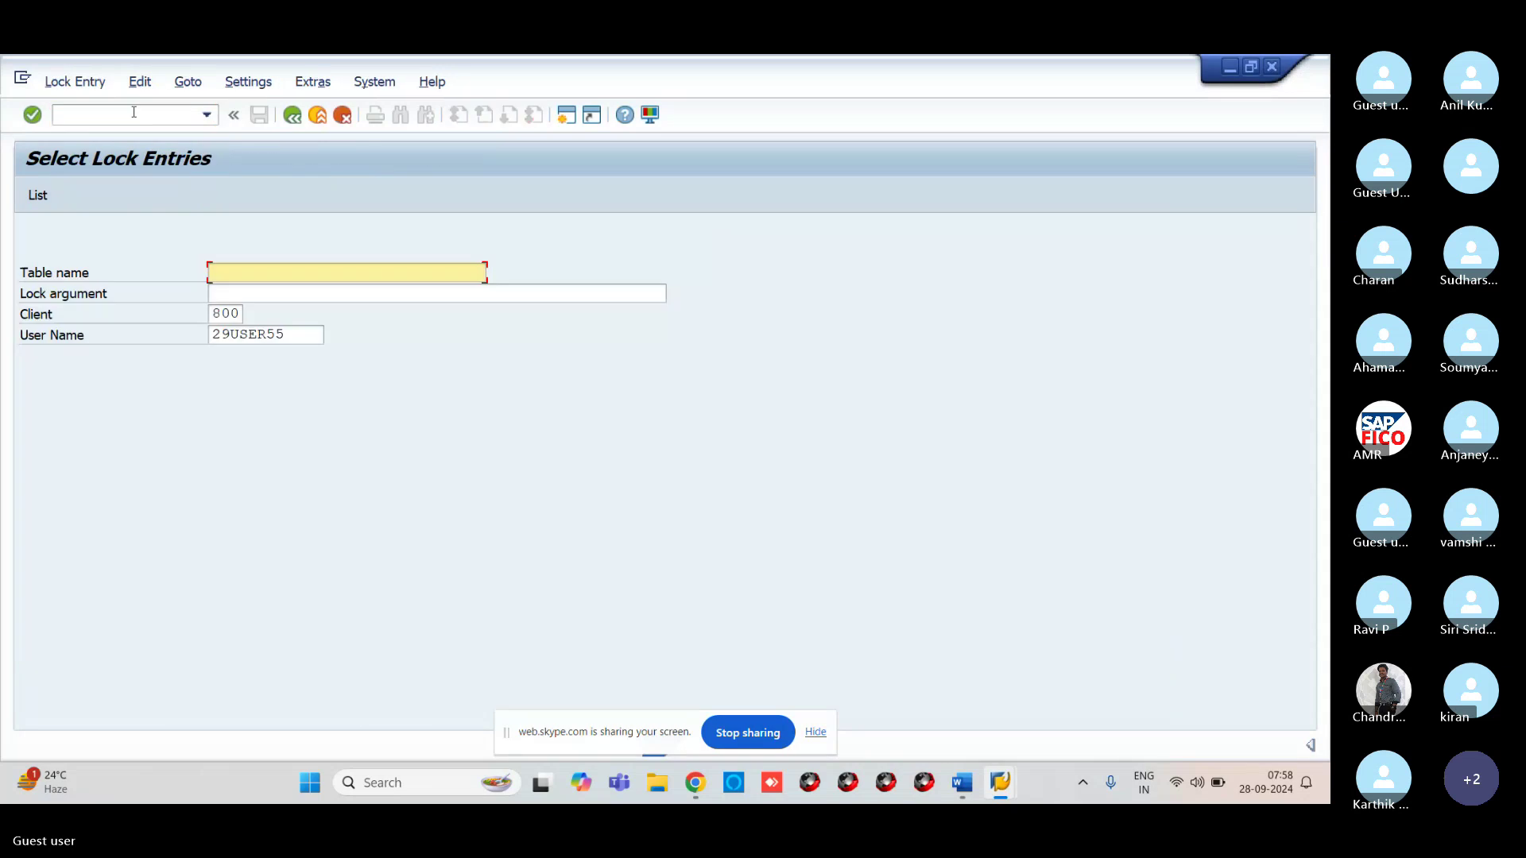
{"action": "left_click_drag", "start_coordinate": [300, 327], "coordinate": [202, 334]}
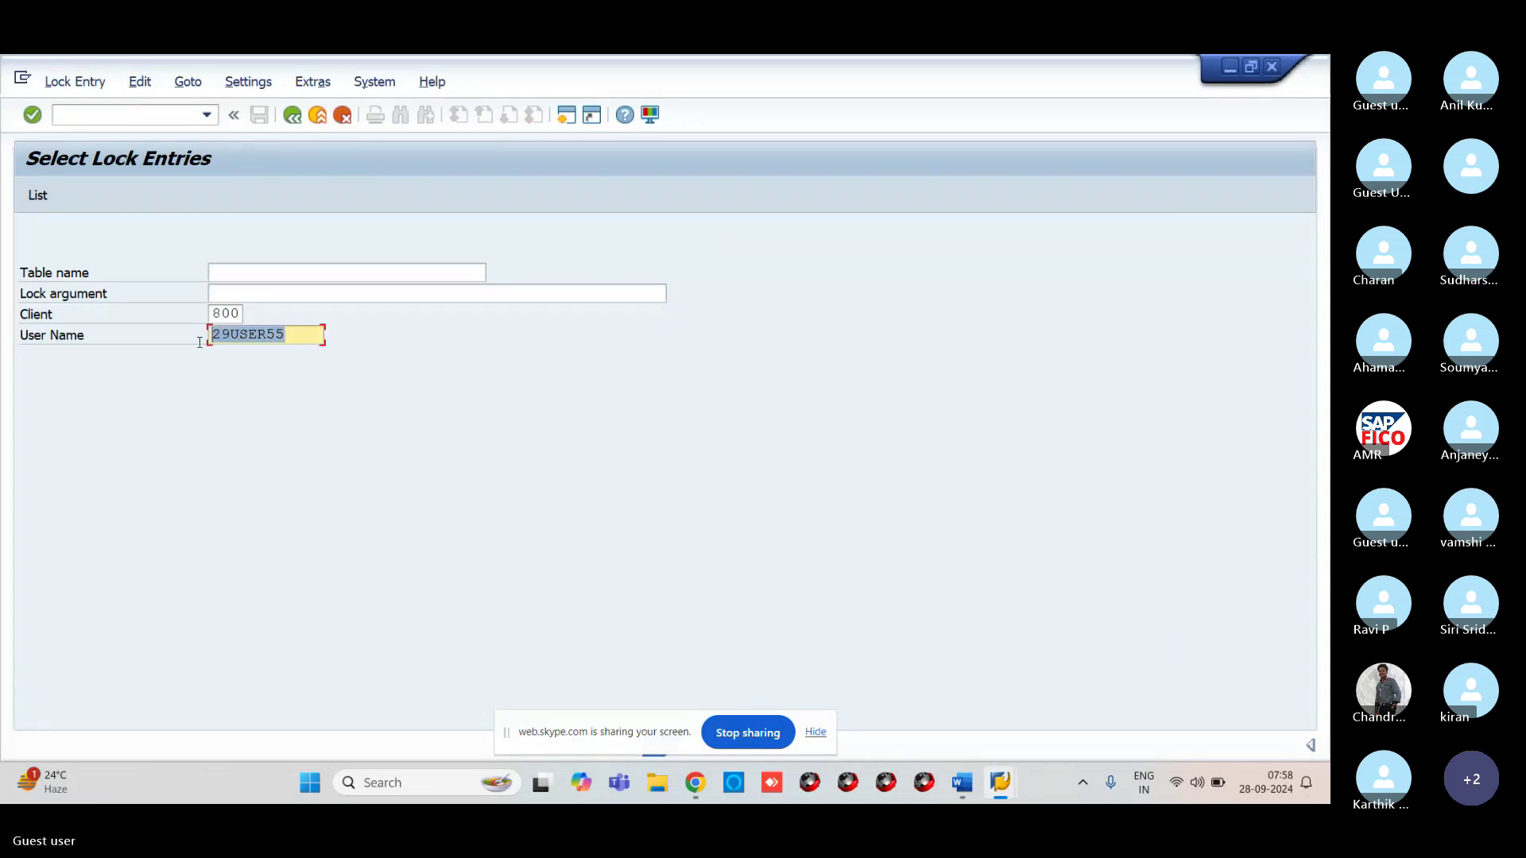
{"action": "key", "text": "BackSpace"}
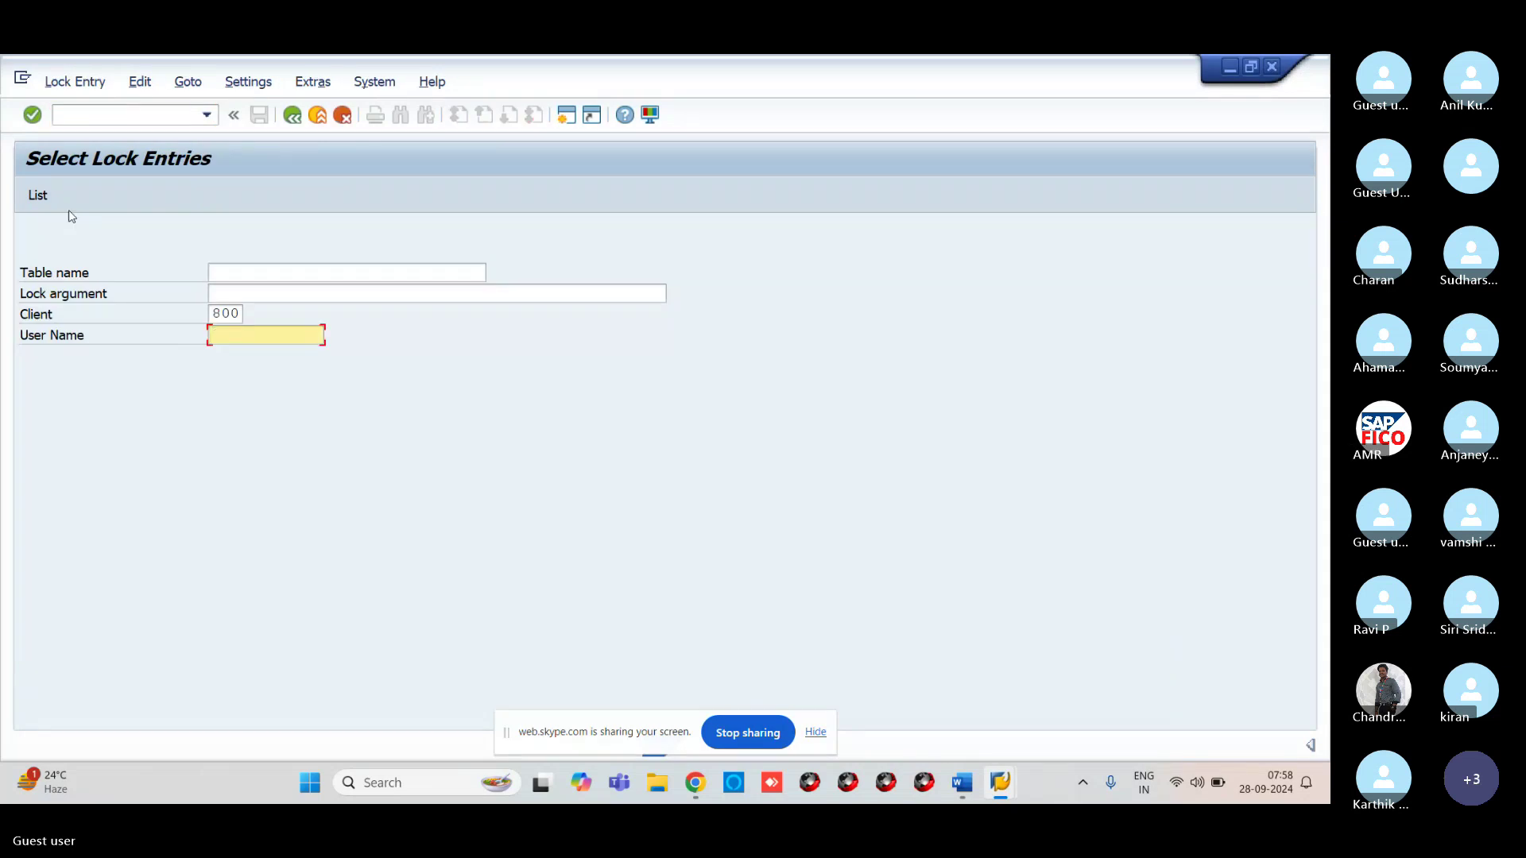
{"action": "left_click", "coordinate": [38, 195]}
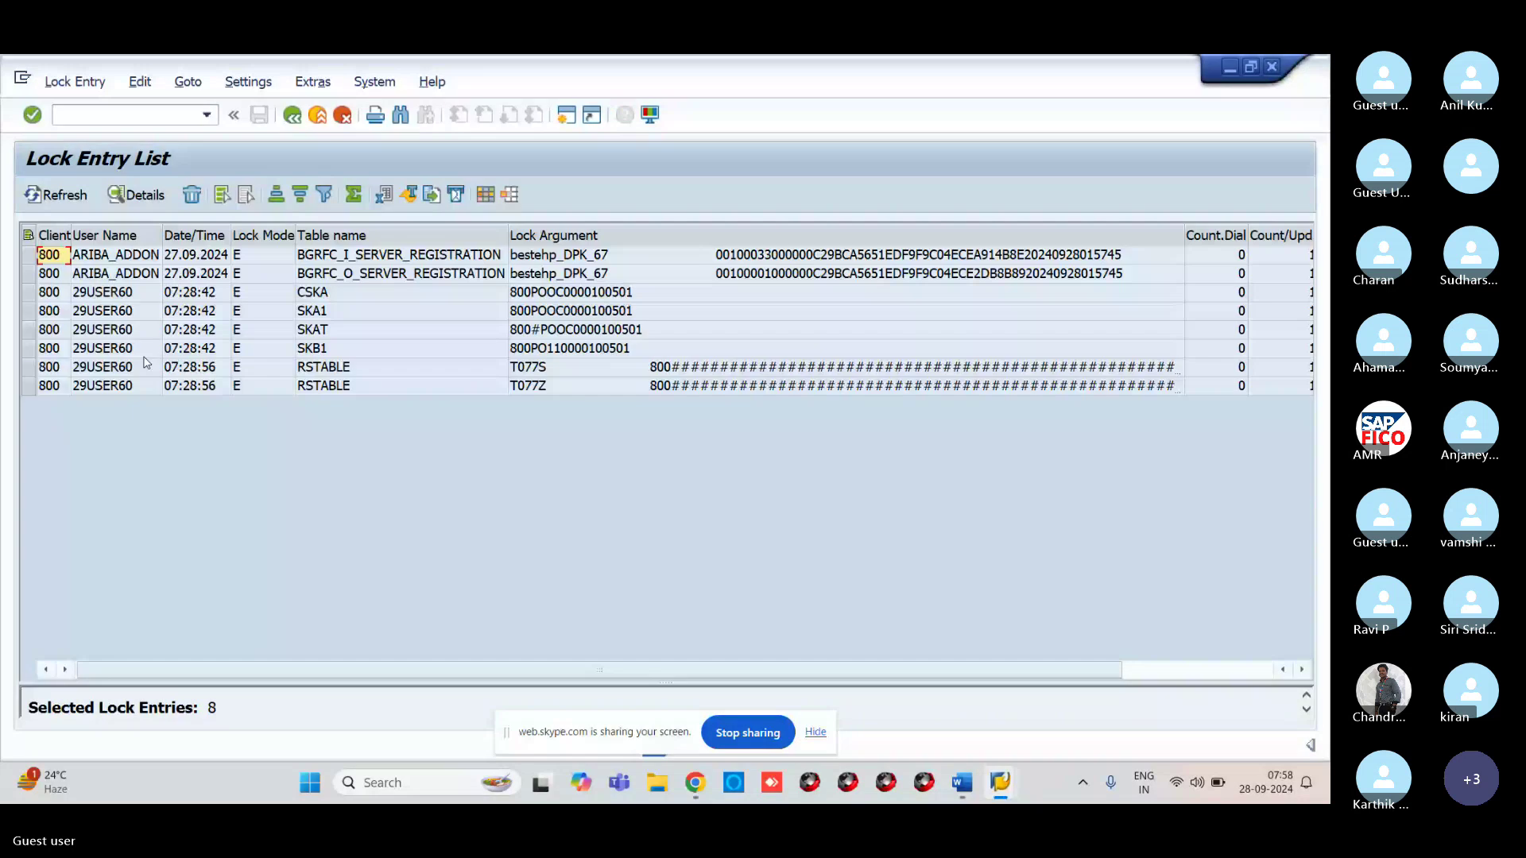
{"action": "left_click", "coordinate": [28, 236]}
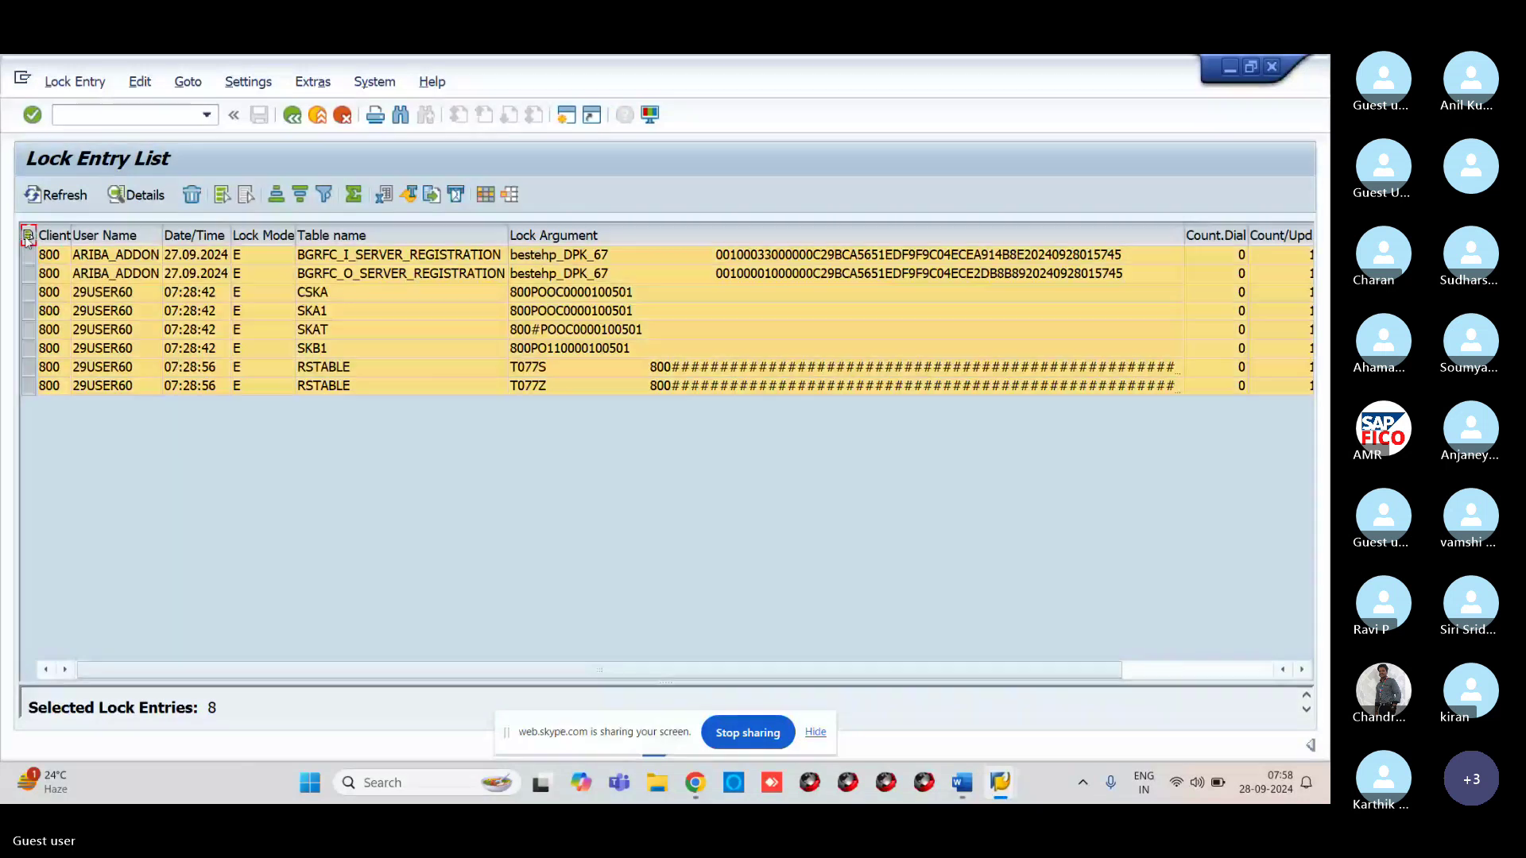
{"action": "left_click", "coordinate": [135, 196]}
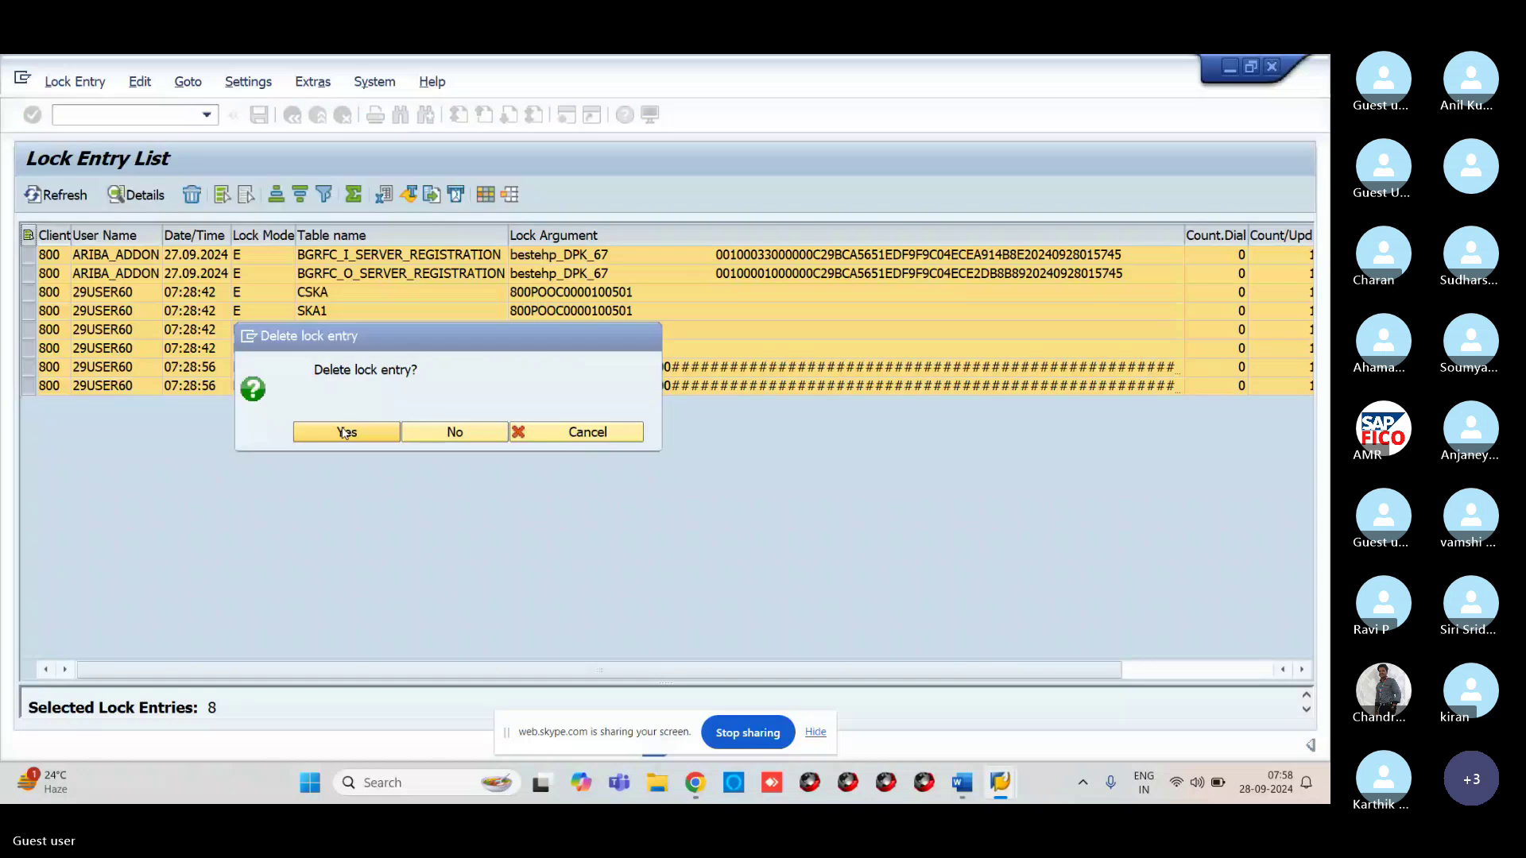
{"action": "left_click", "coordinate": [306, 430]}
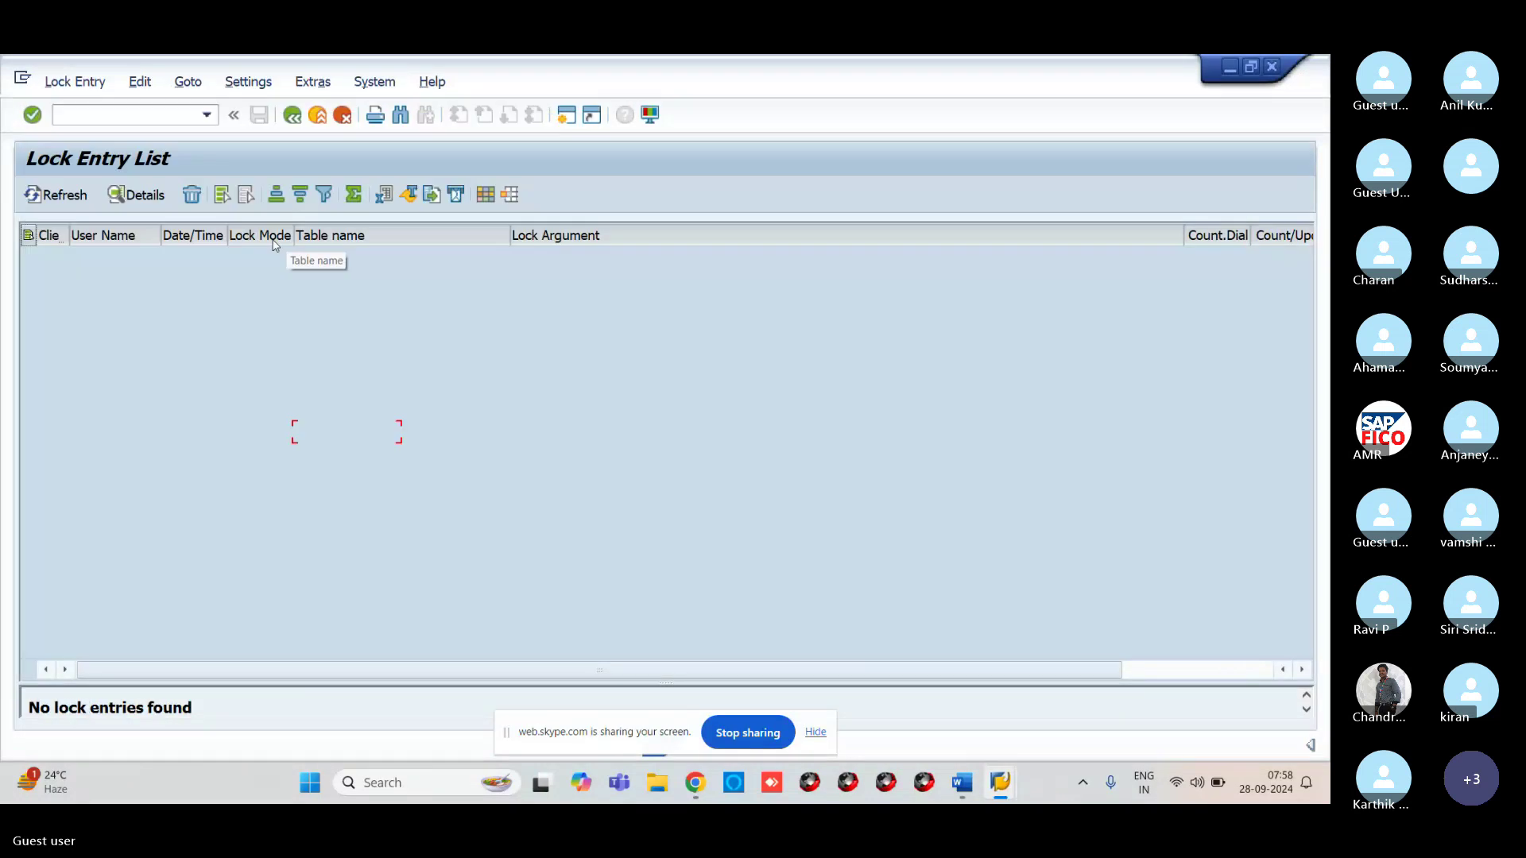
{"action": "left_click", "coordinate": [116, 115]}
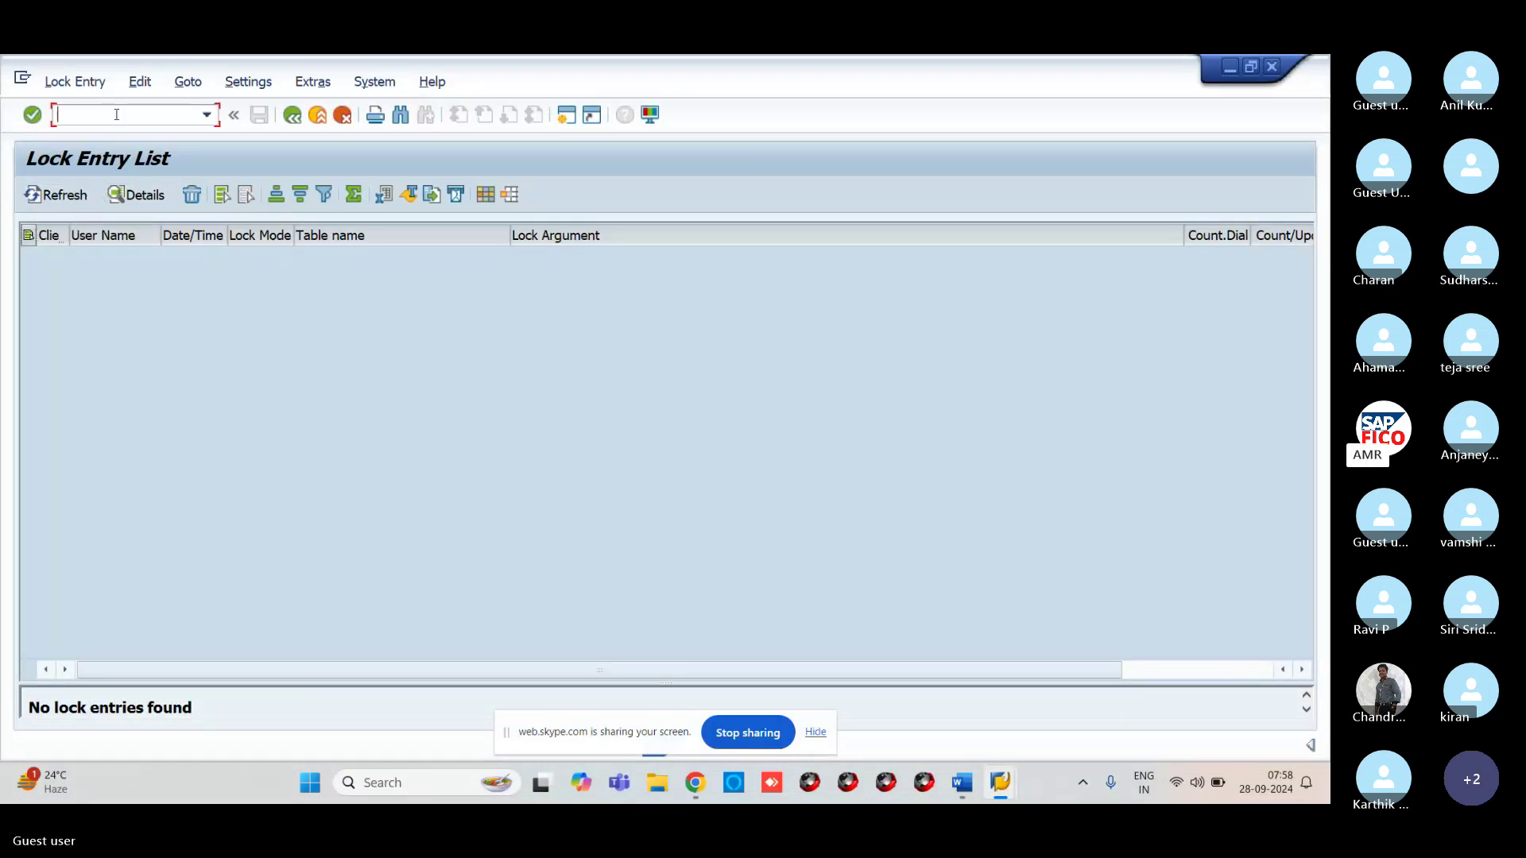
Reopen G/L account groups via /NOBD4 in change mode and inspect the CAST group row
{"action": "type", "text": "/NOBD"}
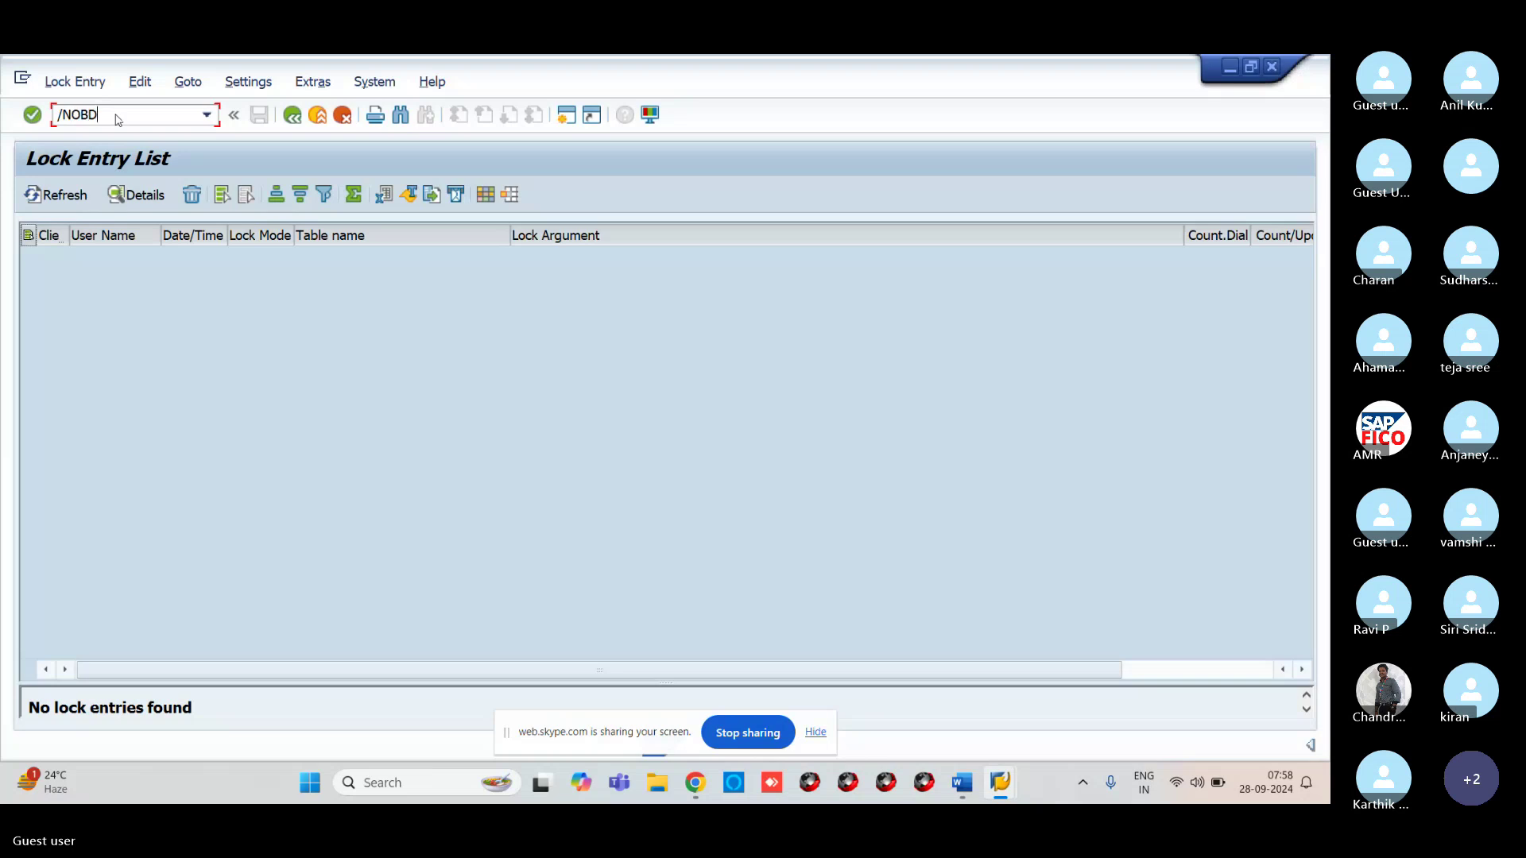
{"action": "key", "text": "Return"}
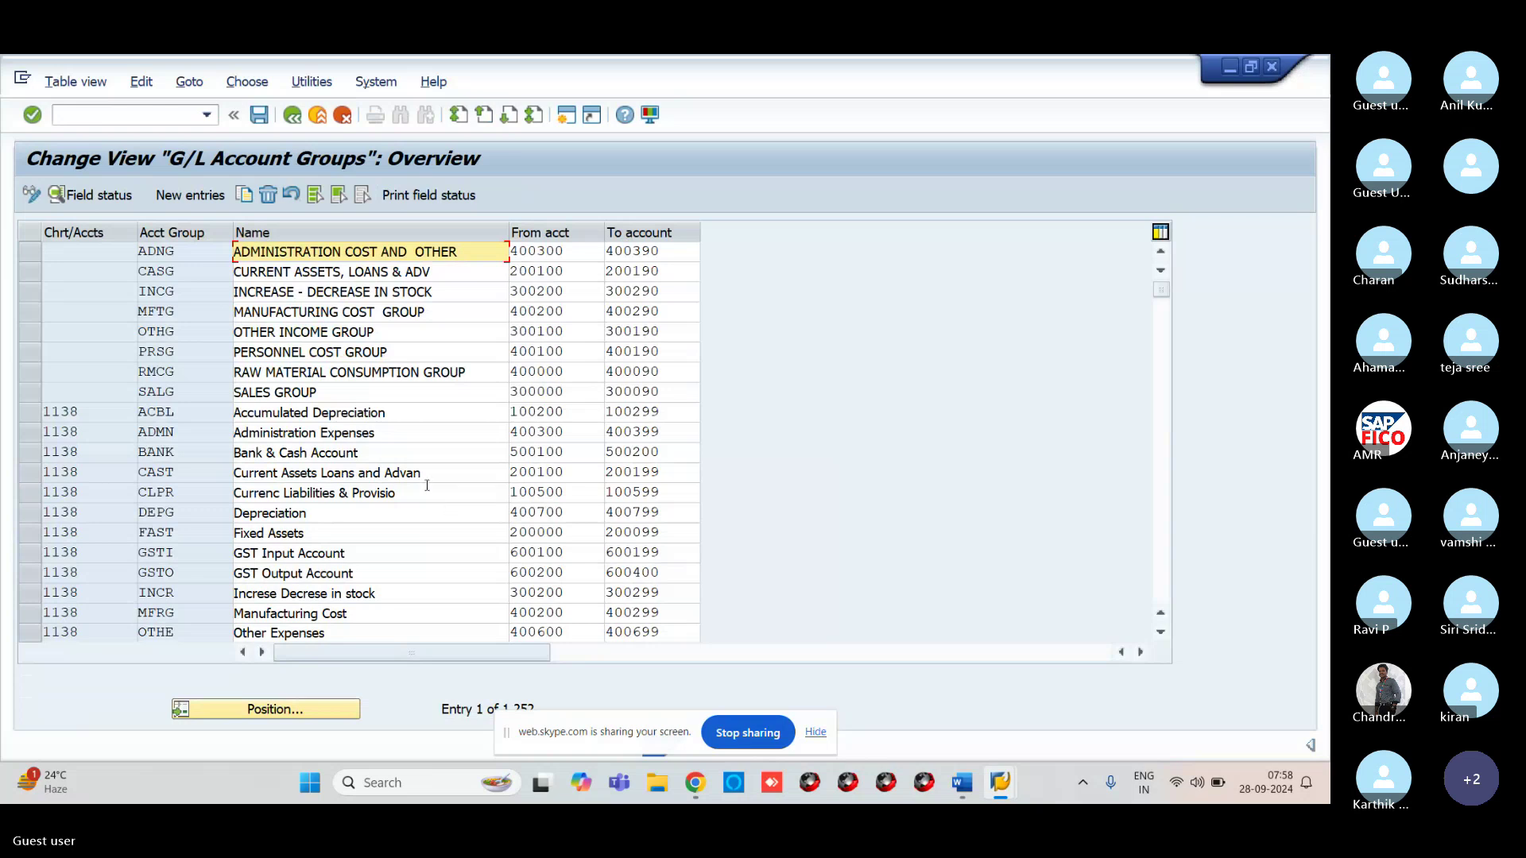
{"action": "left_click", "coordinate": [431, 474]}
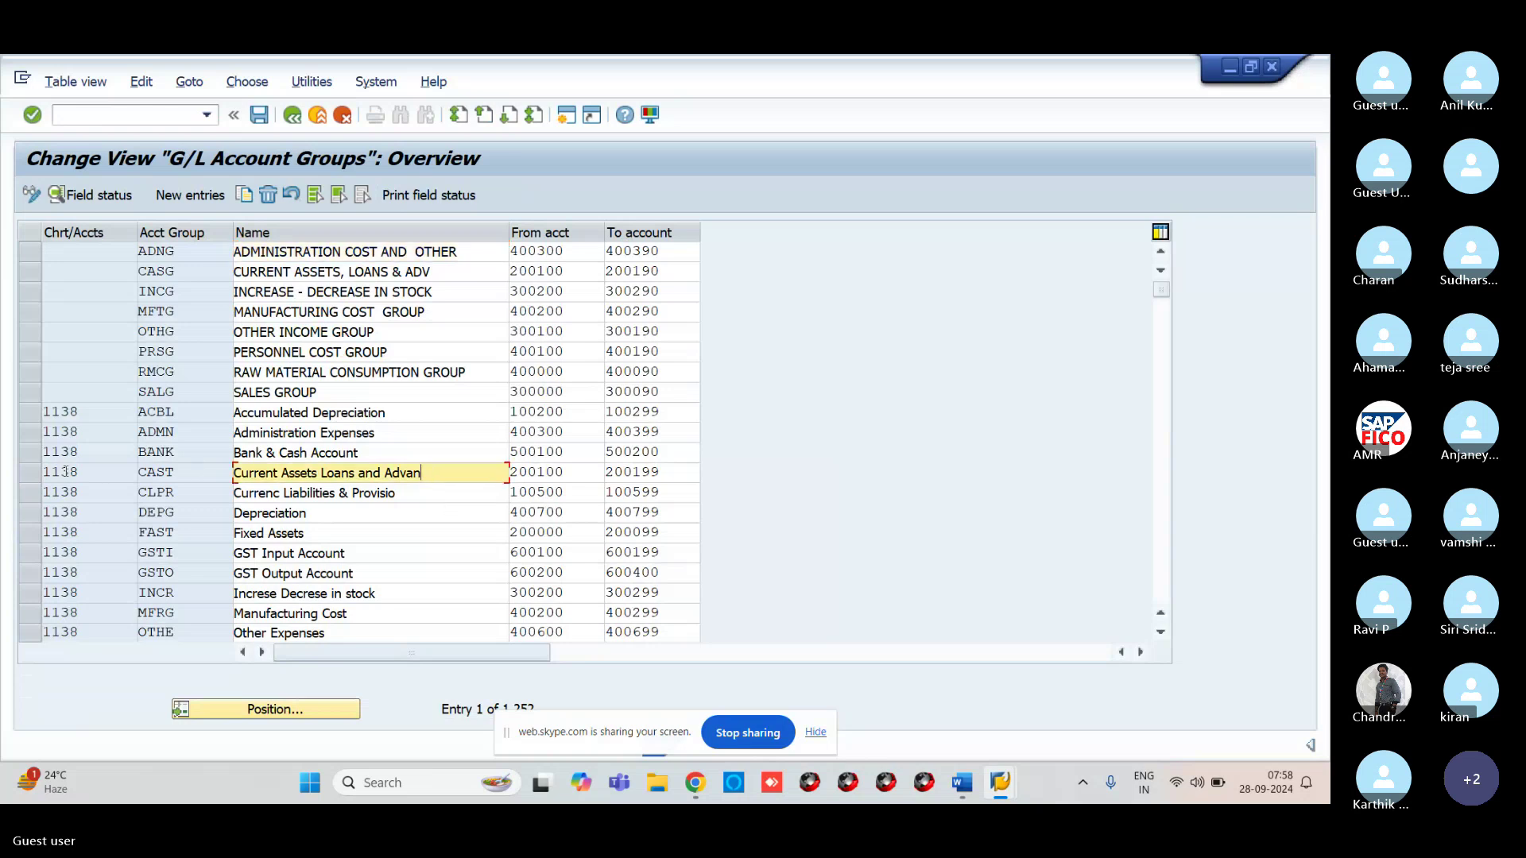
{"action": "left_click", "coordinate": [30, 473]}
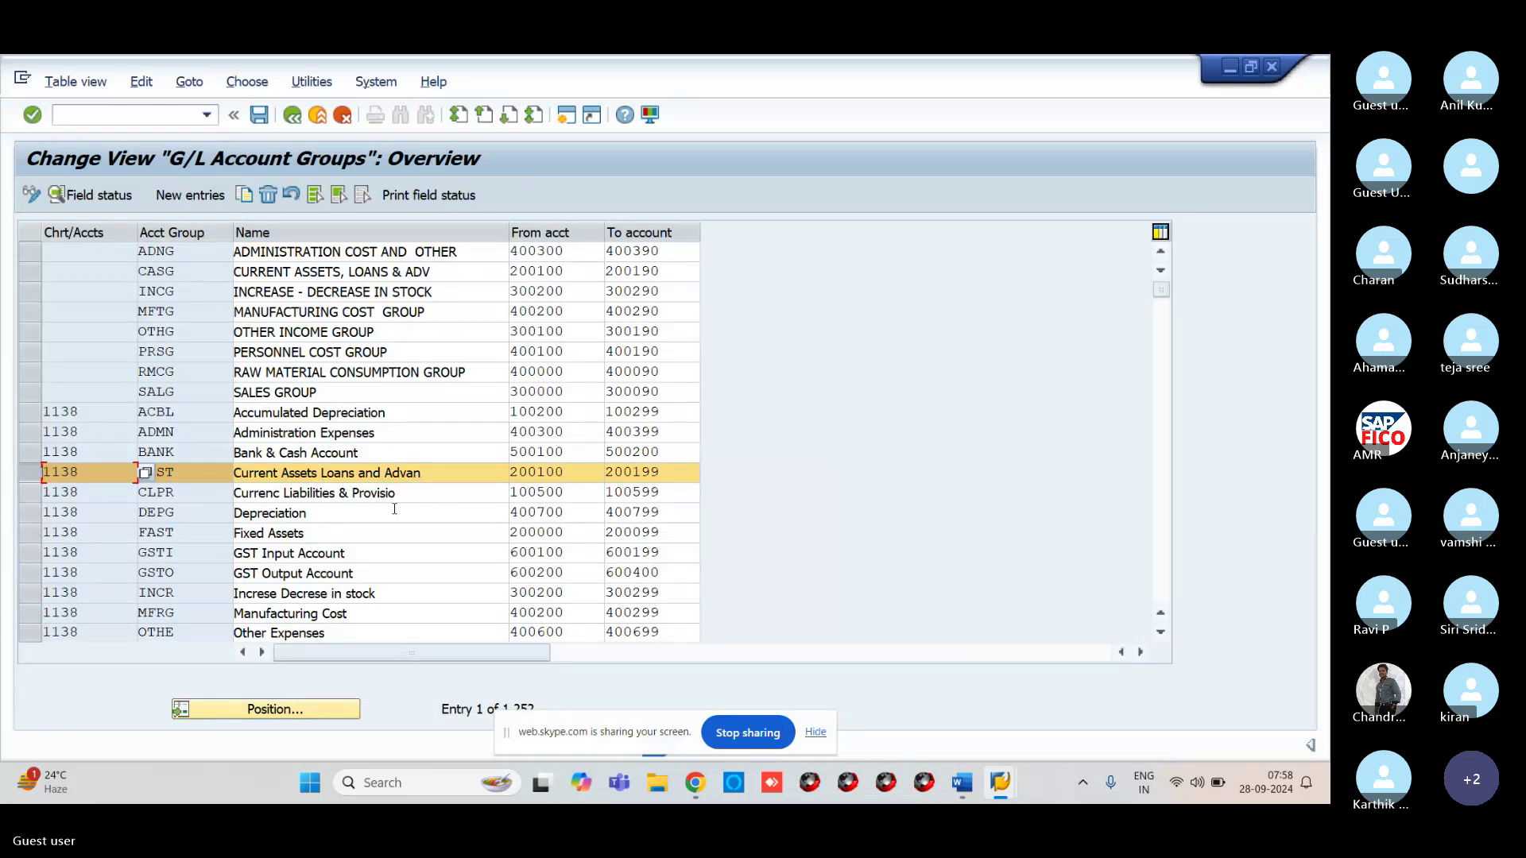
{"action": "left_click", "coordinate": [33, 477]}
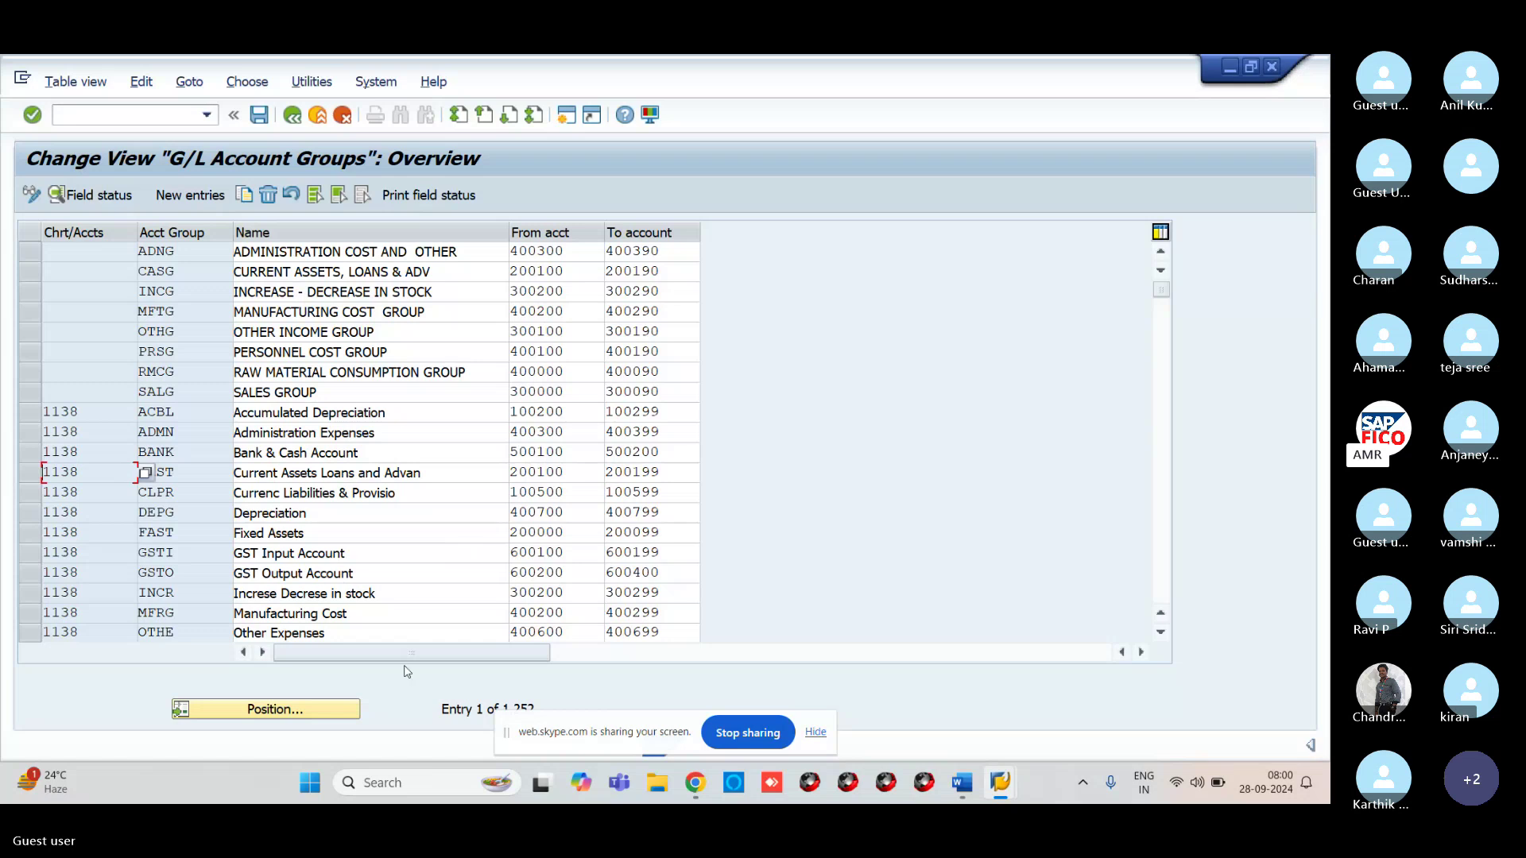
Position the account groups table on VROC and locate the SALES GROUP range 300000–300090
{"action": "left_click", "coordinate": [333, 713]}
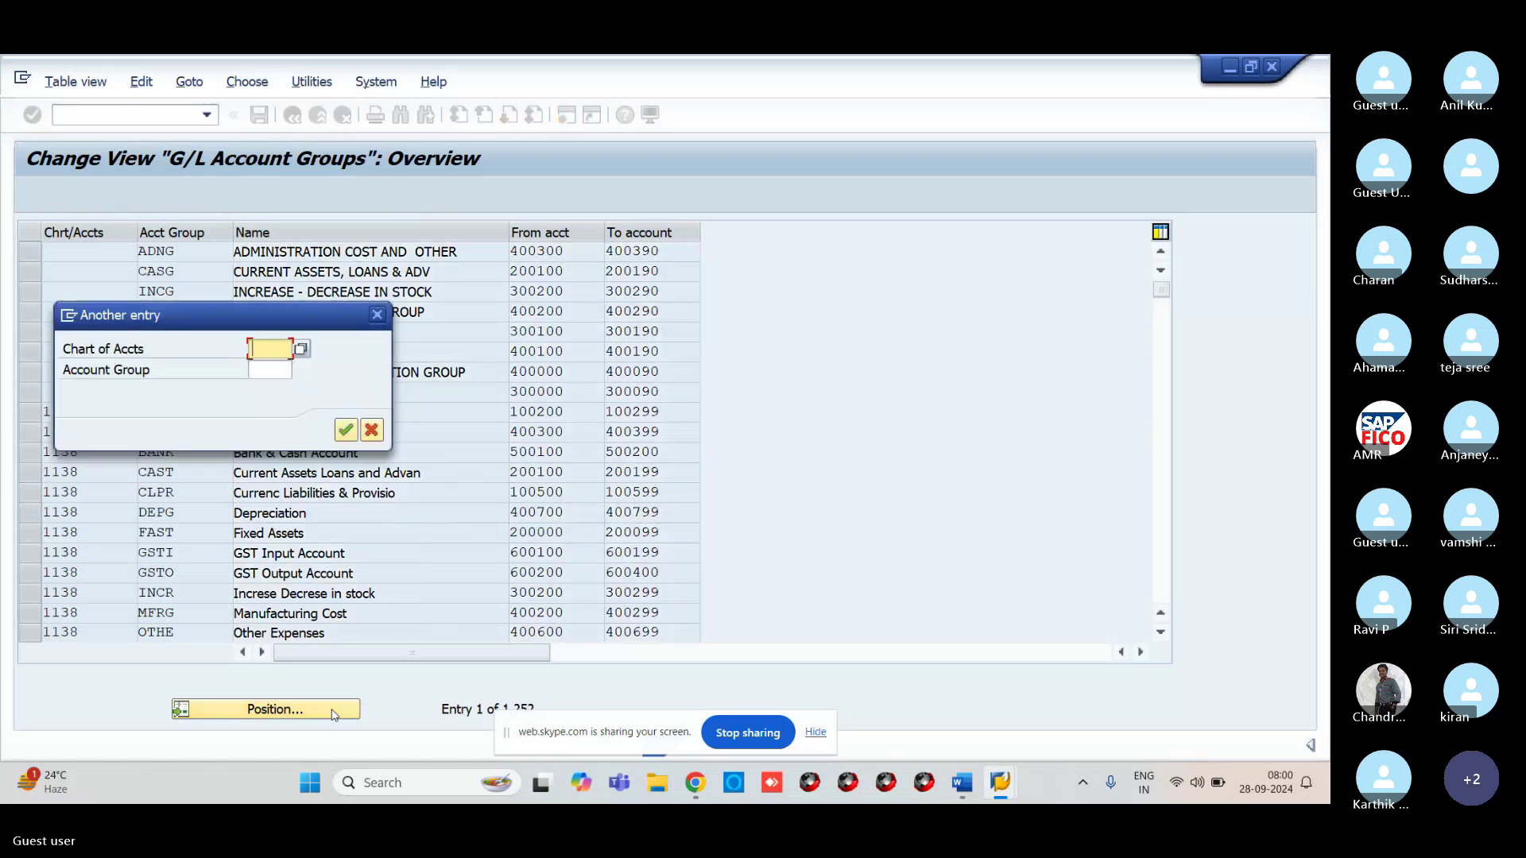
{"action": "type", "text": "VROC"}
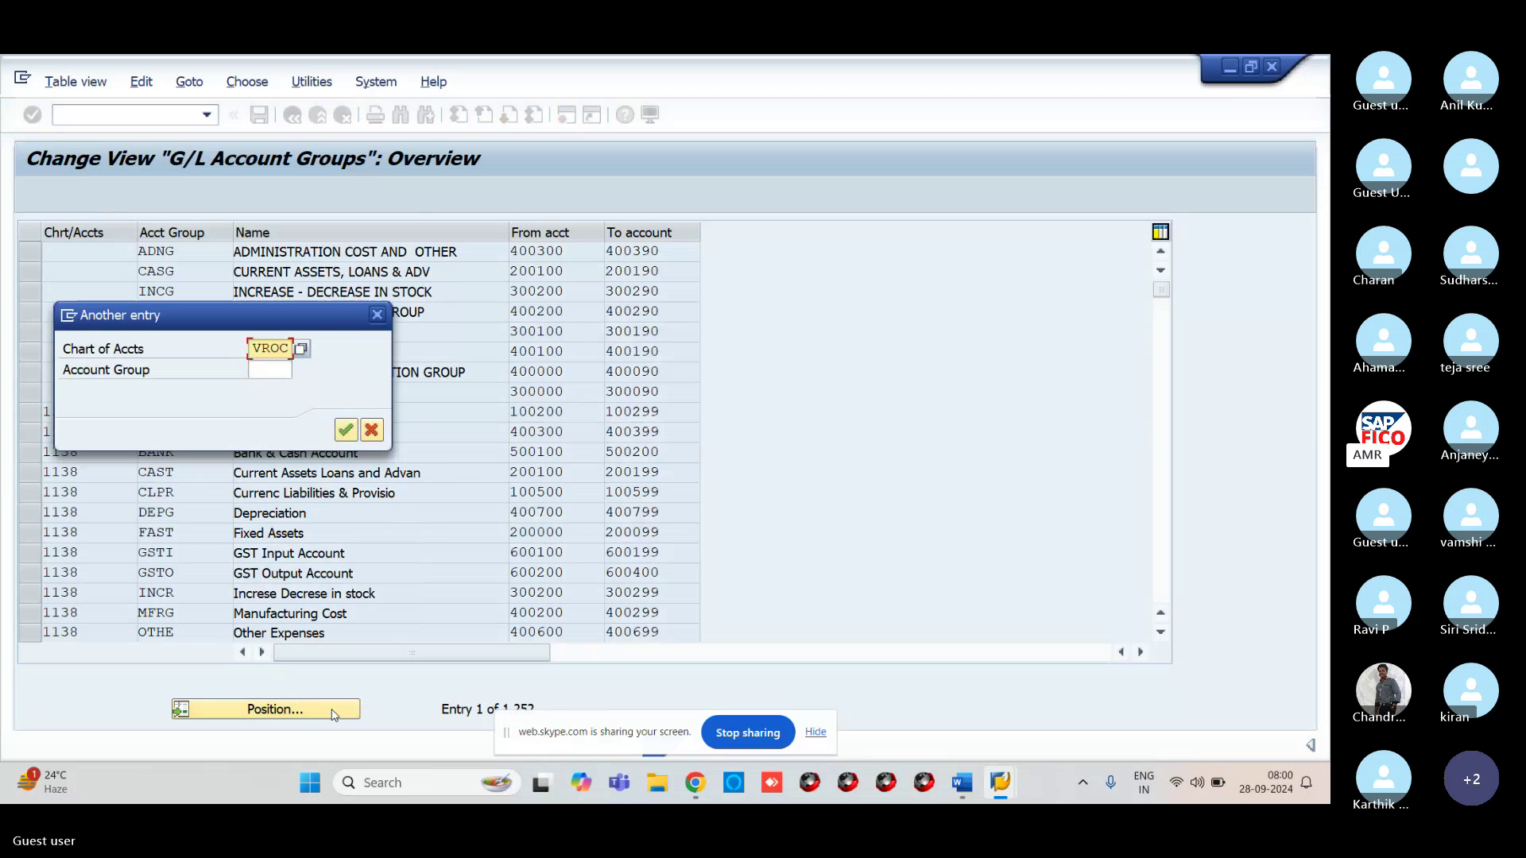
{"action": "key", "text": "Return"}
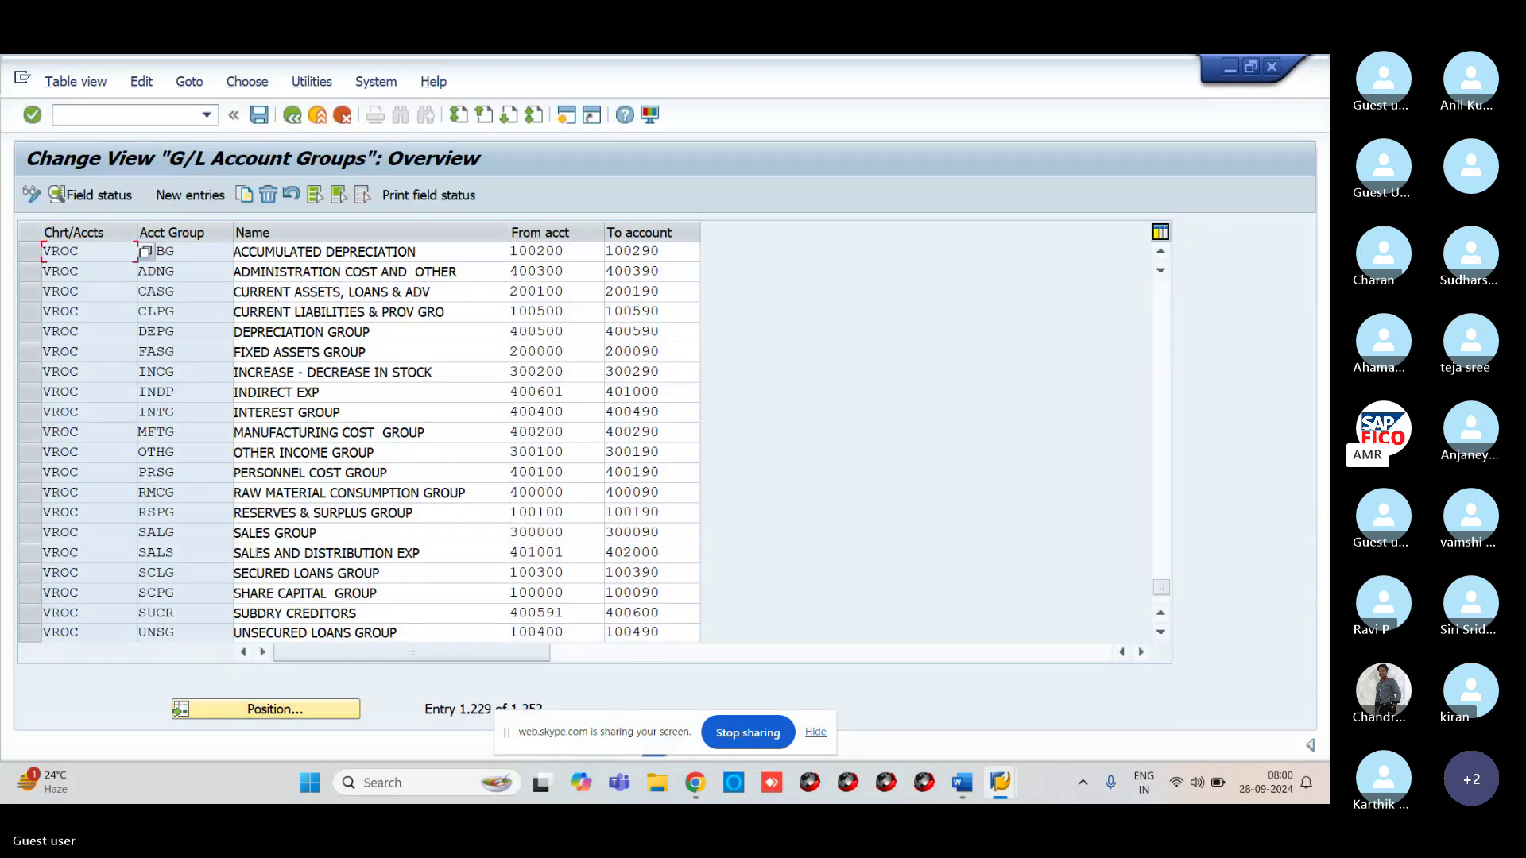
{"action": "left_click", "coordinate": [50, 532]}
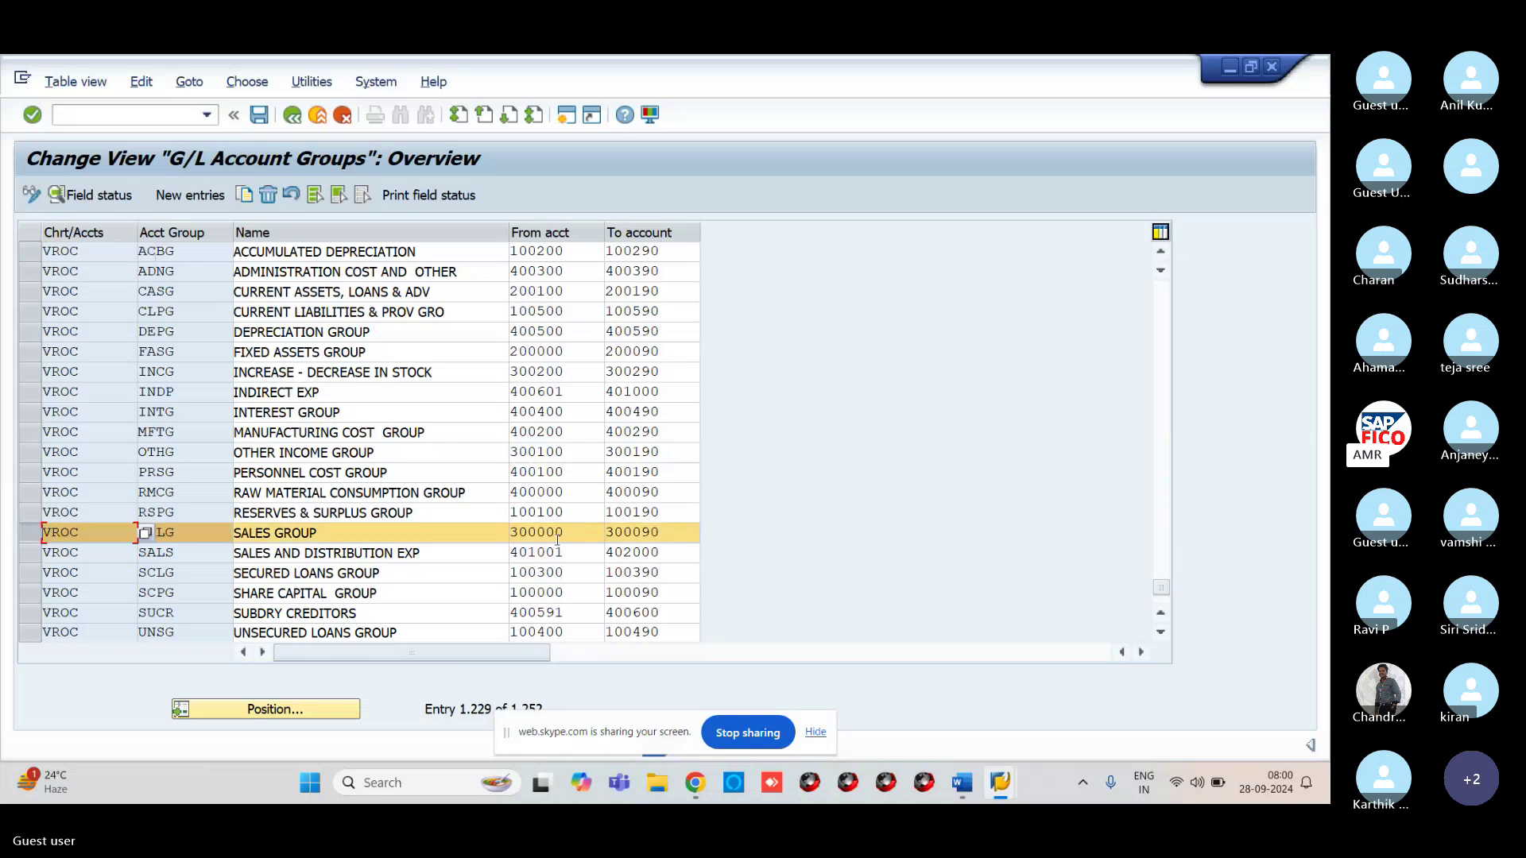
Open Edit G/L Account Centrally with /NFS00
{"action": "left_click", "coordinate": [80, 116]}
{"action": "type", "text": "/"}
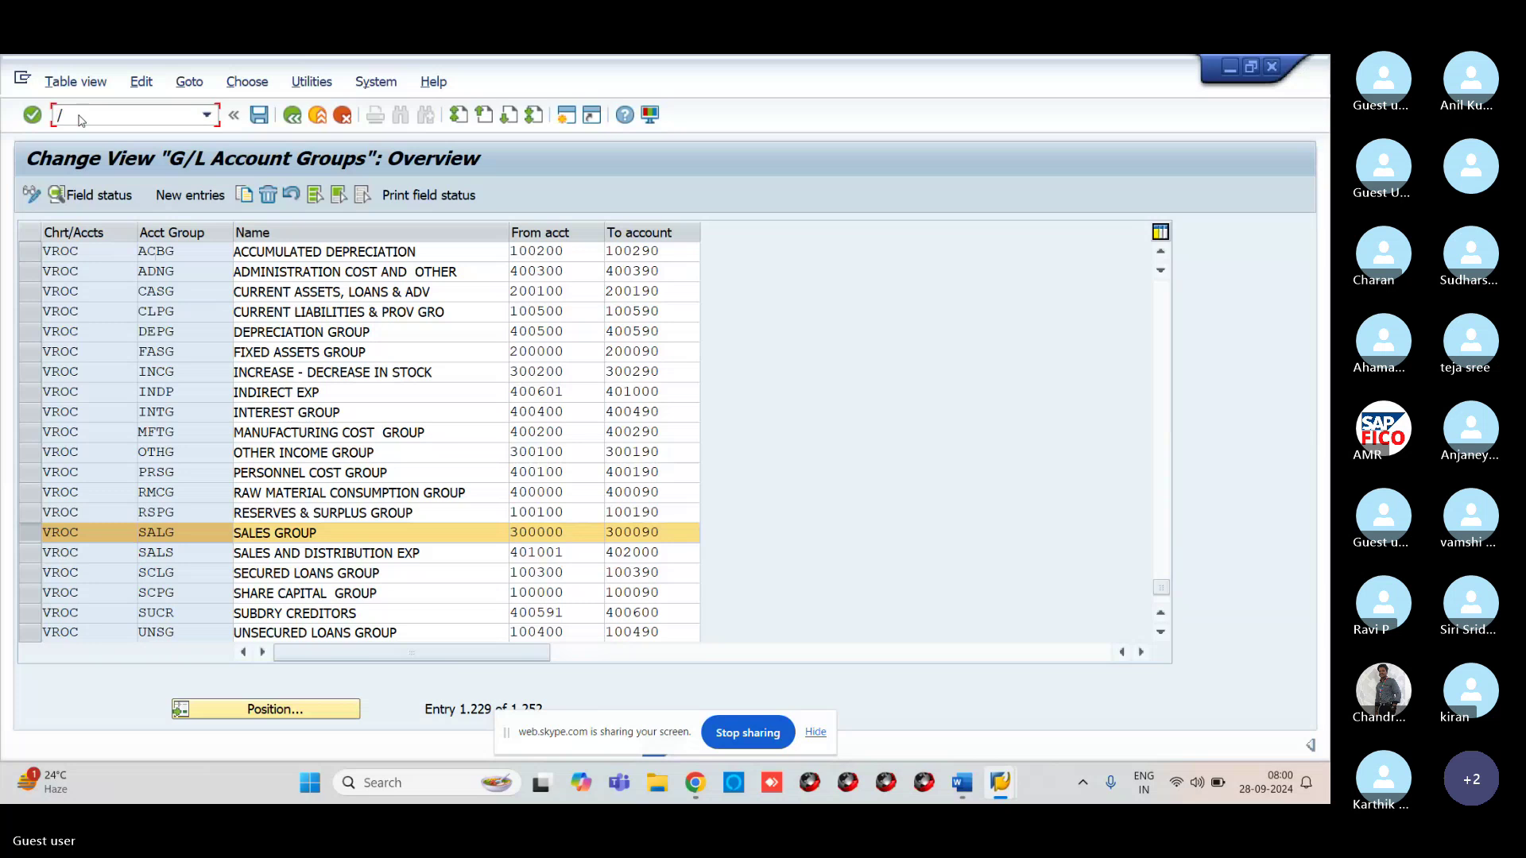
{"action": "type", "text": "NFS00"}
{"action": "key", "text": "Return"}
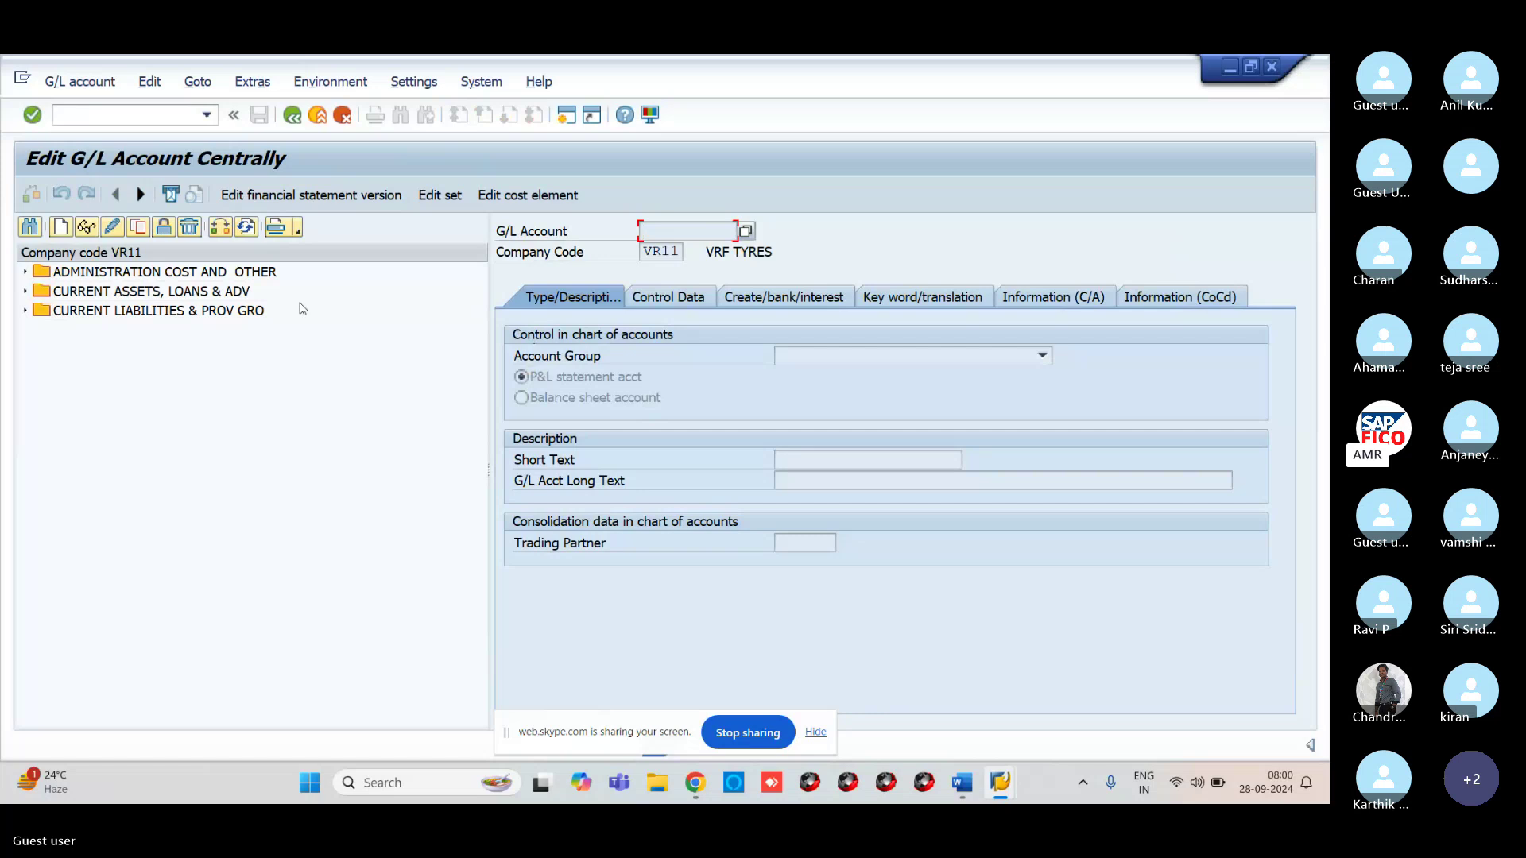
Create G/L account 300000 for VR11 in SALES GROUP with texts SALES ACOUNT / SALES ACCOUNT
{"action": "left_click", "coordinate": [60, 228]}
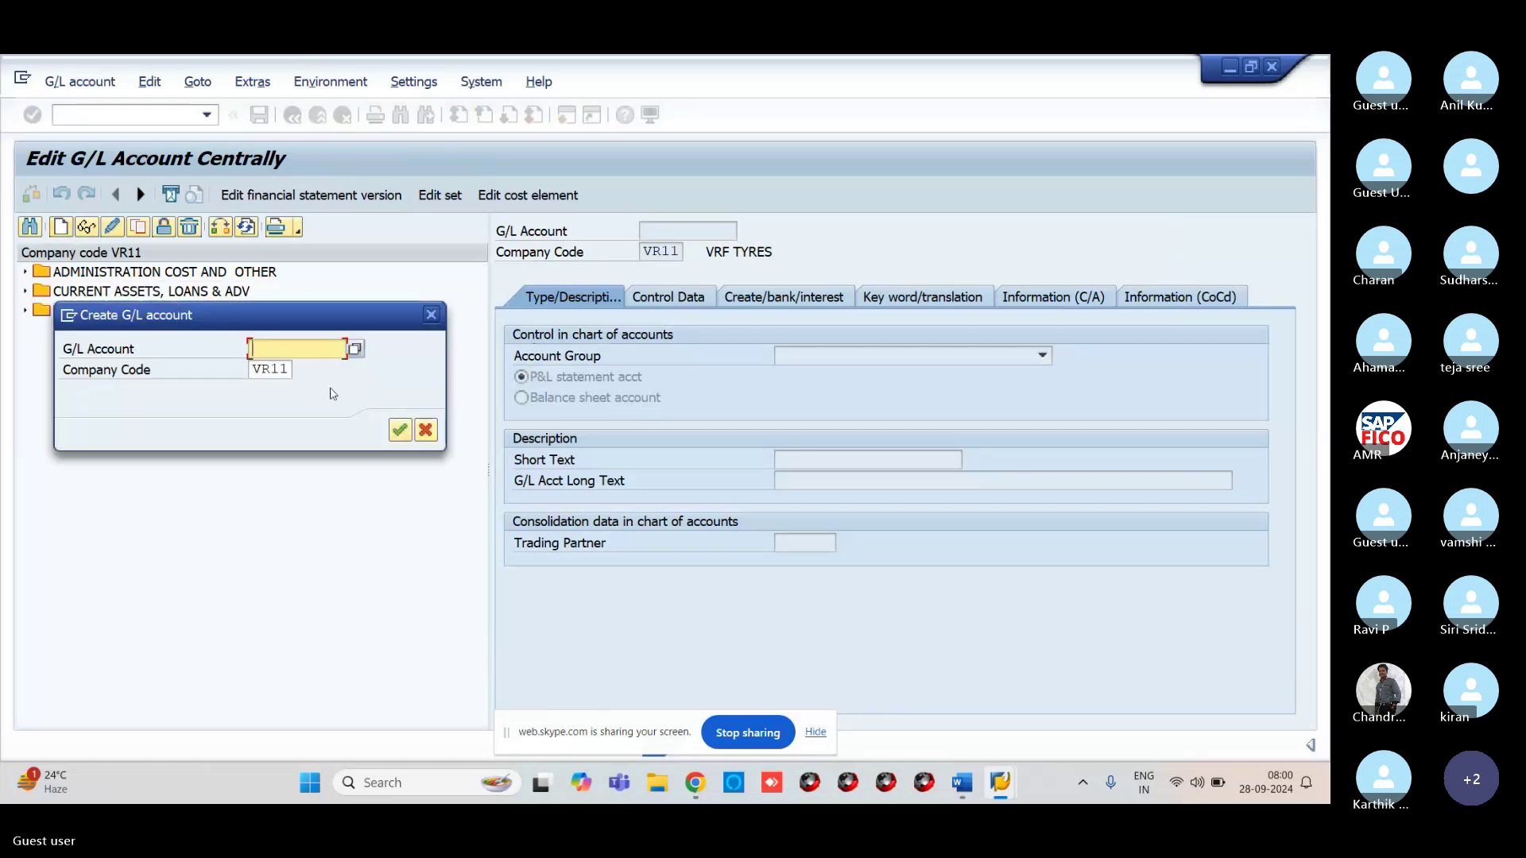
{"action": "type", "text": "300000"}
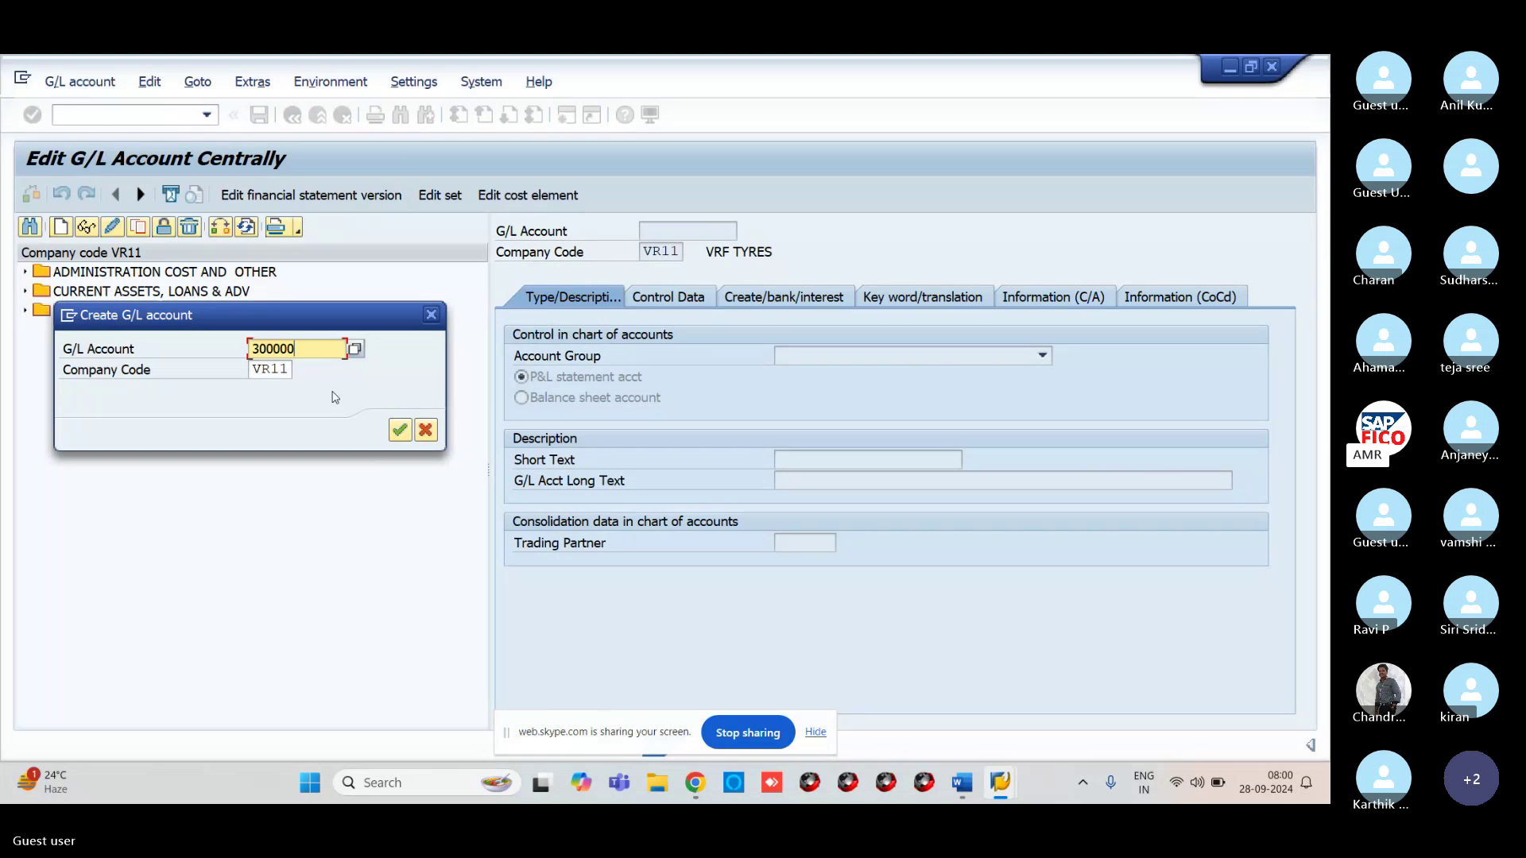
{"action": "left_click", "coordinate": [399, 431]}
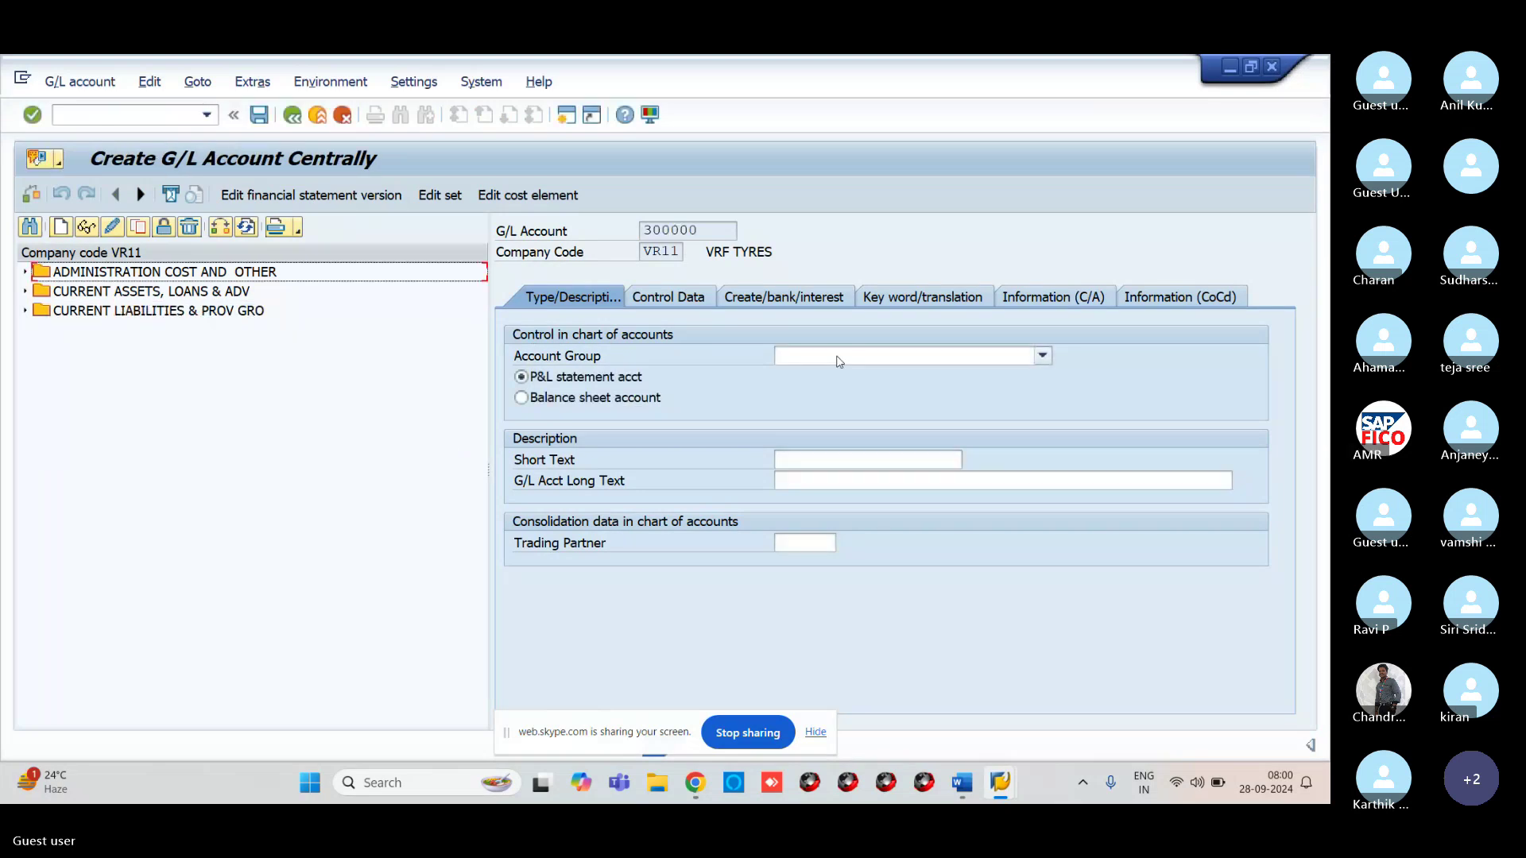
{"action": "left_click", "coordinate": [839, 361]}
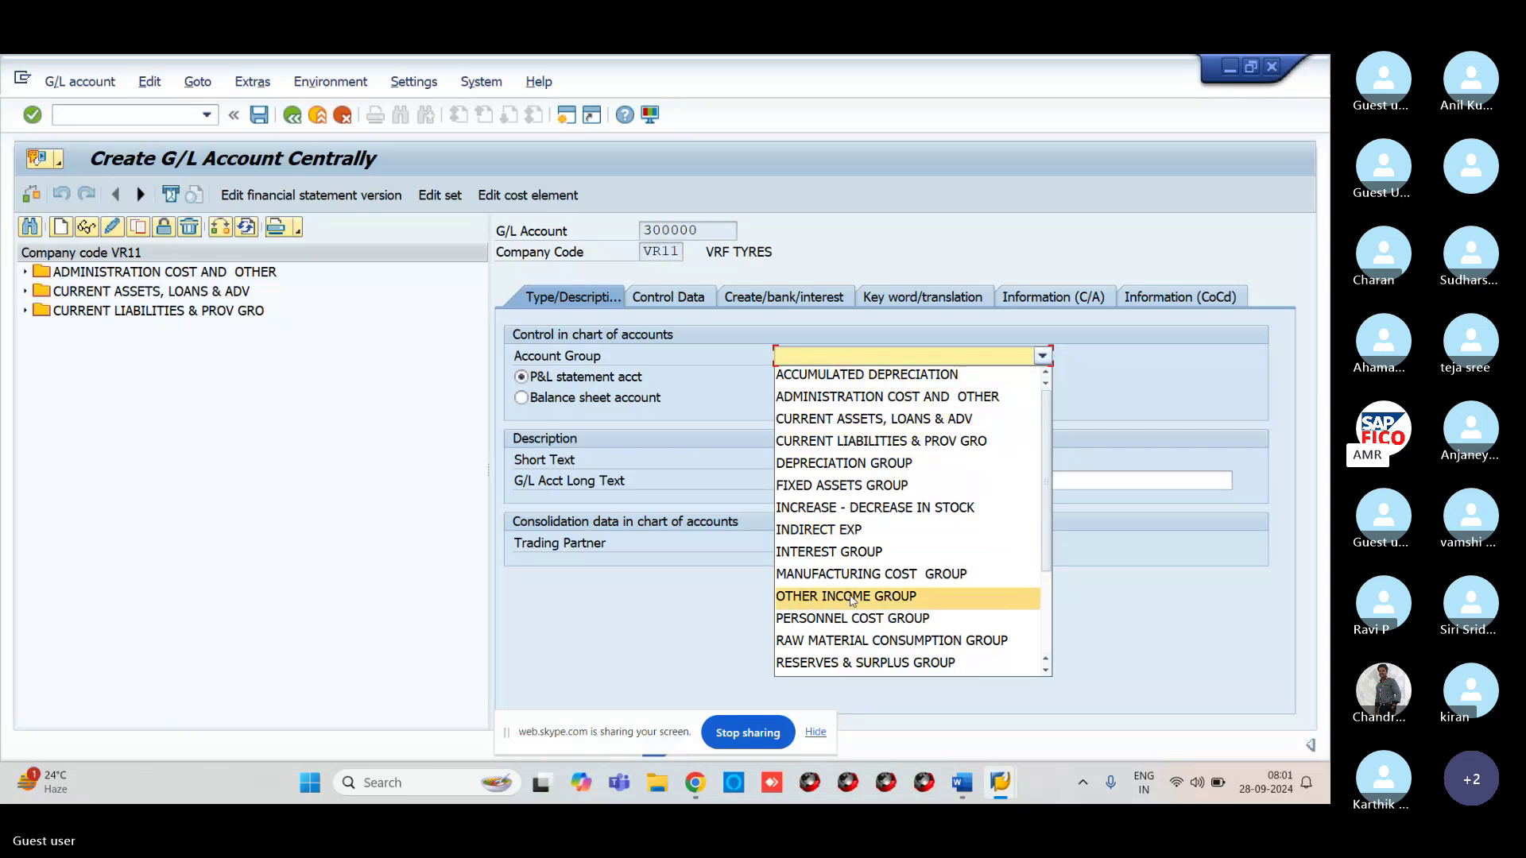
{"action": "scroll", "coordinate": [844, 612], "scroll_direction": "down", "scroll_amount": 3}
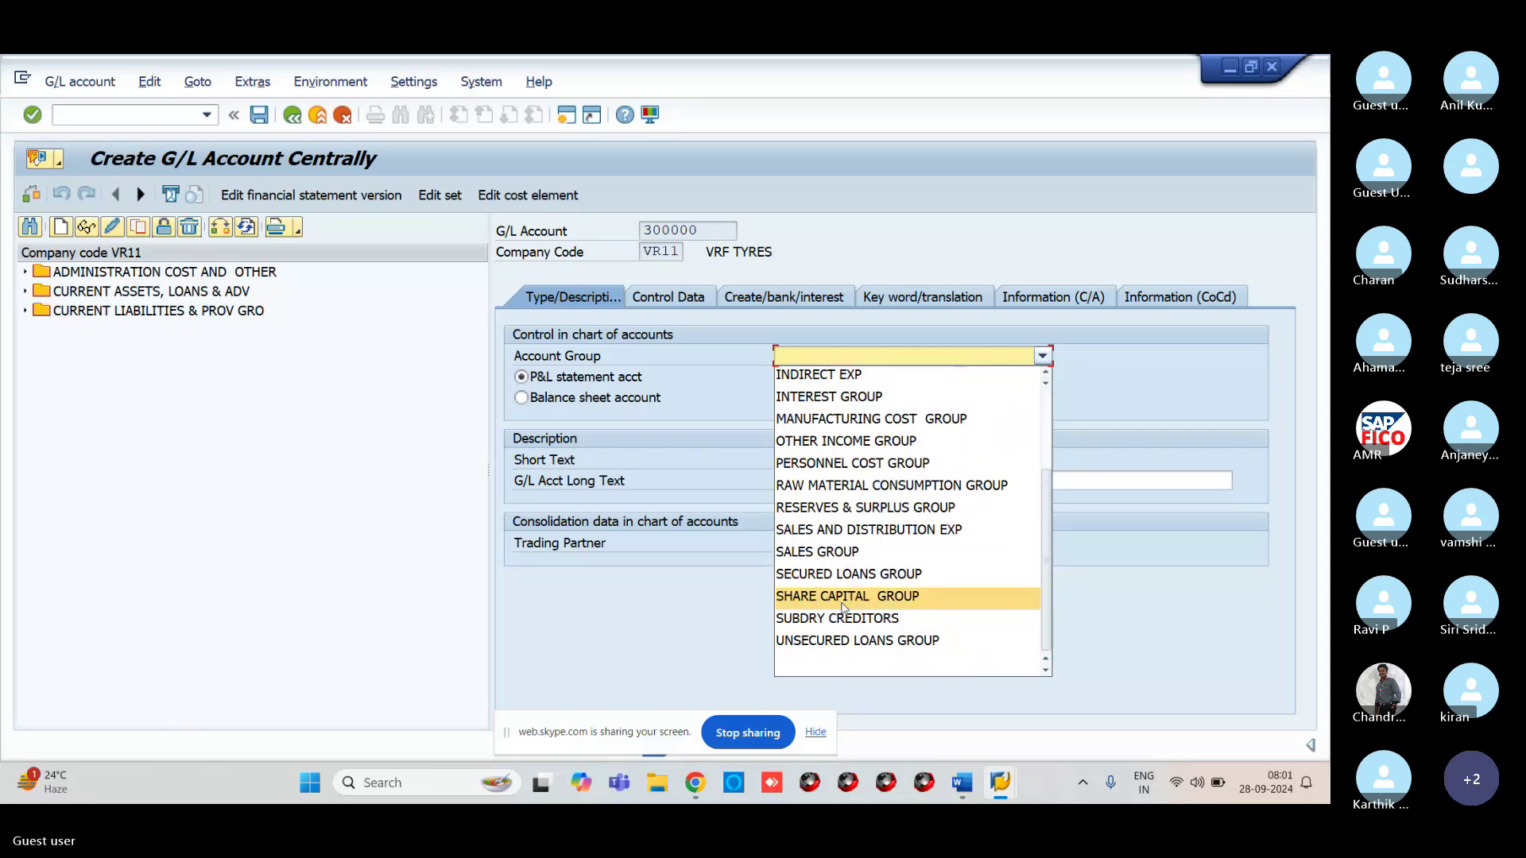
{"action": "left_click", "coordinate": [827, 552]}
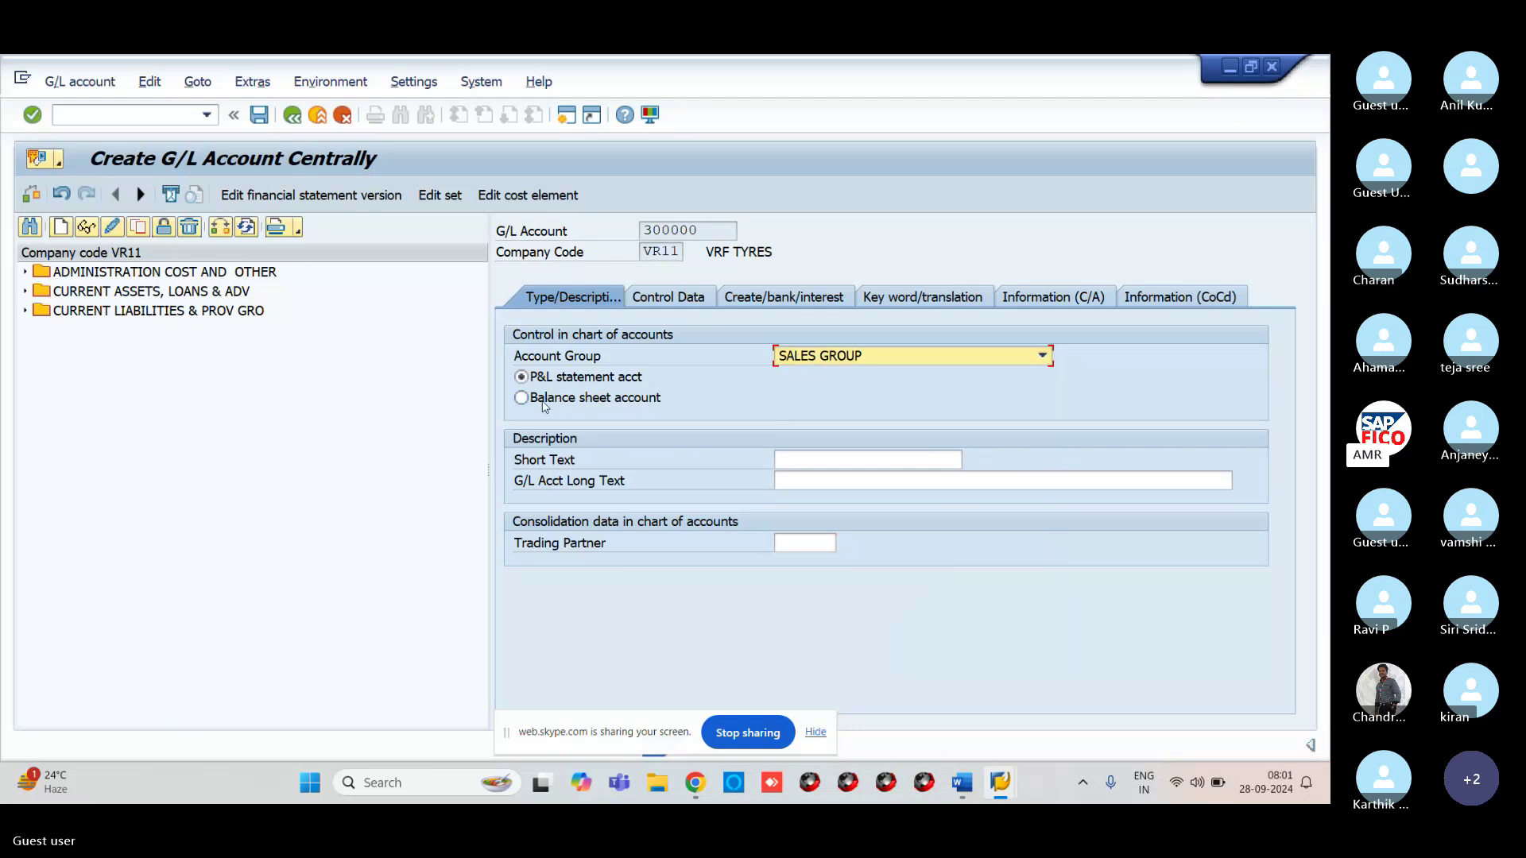
{"action": "left_click", "coordinate": [792, 464]}
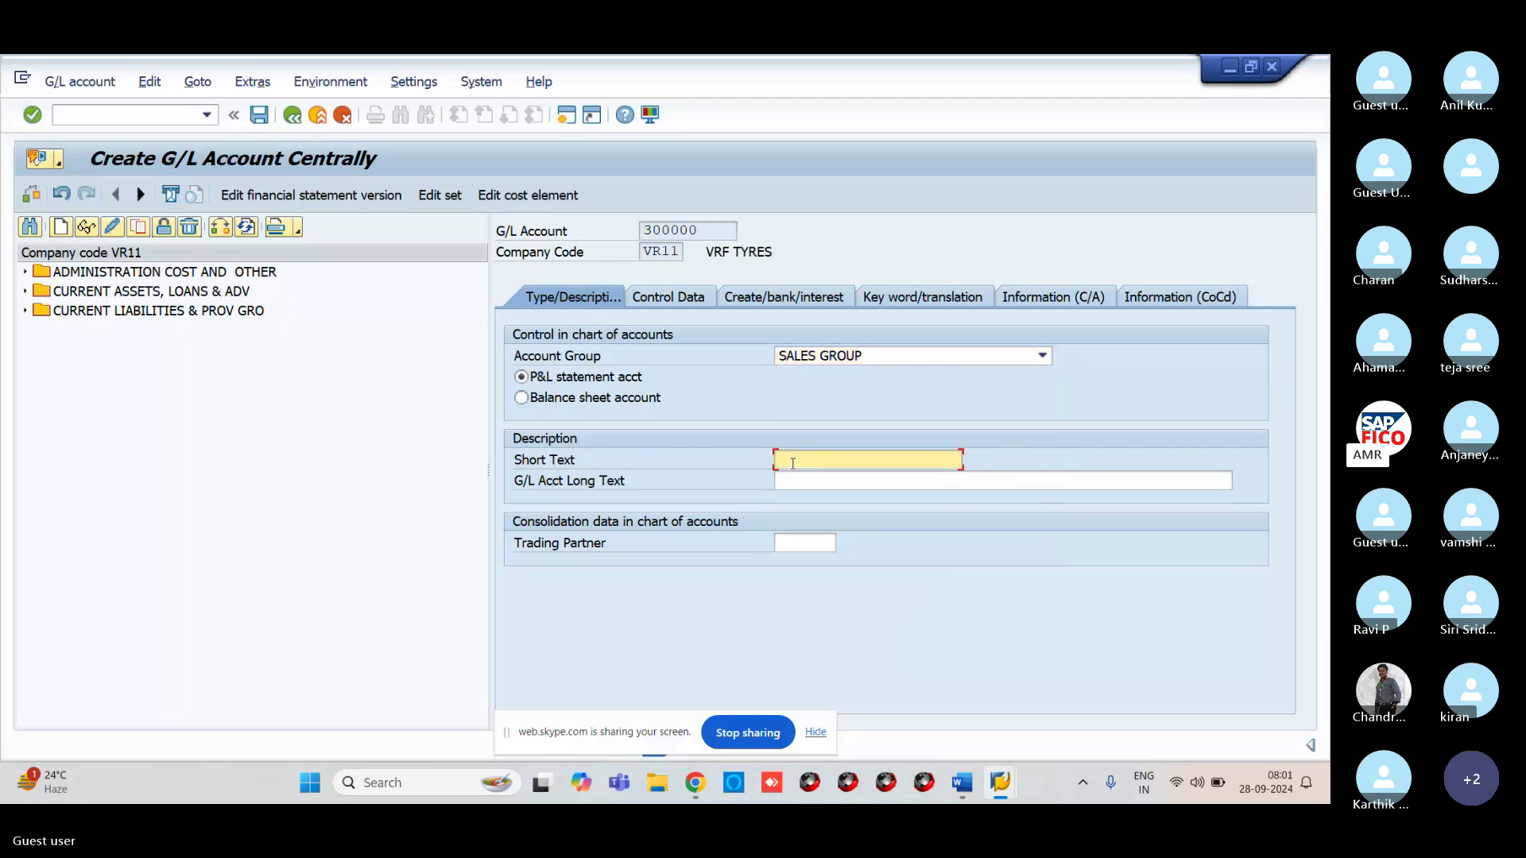
{"action": "type", "text": "SAL"}
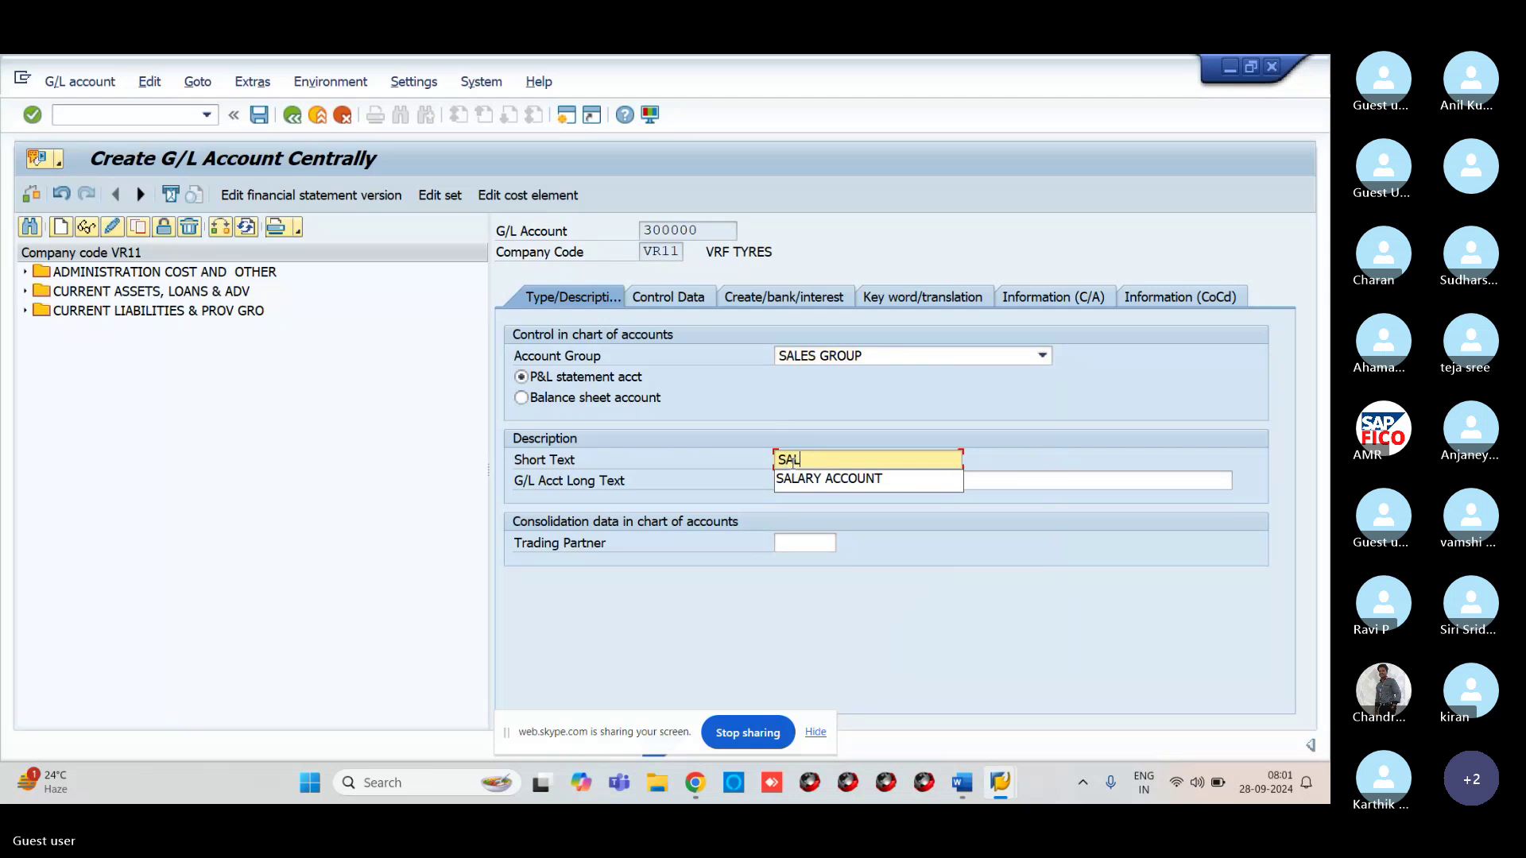
{"action": "type", "text": "ES A"}
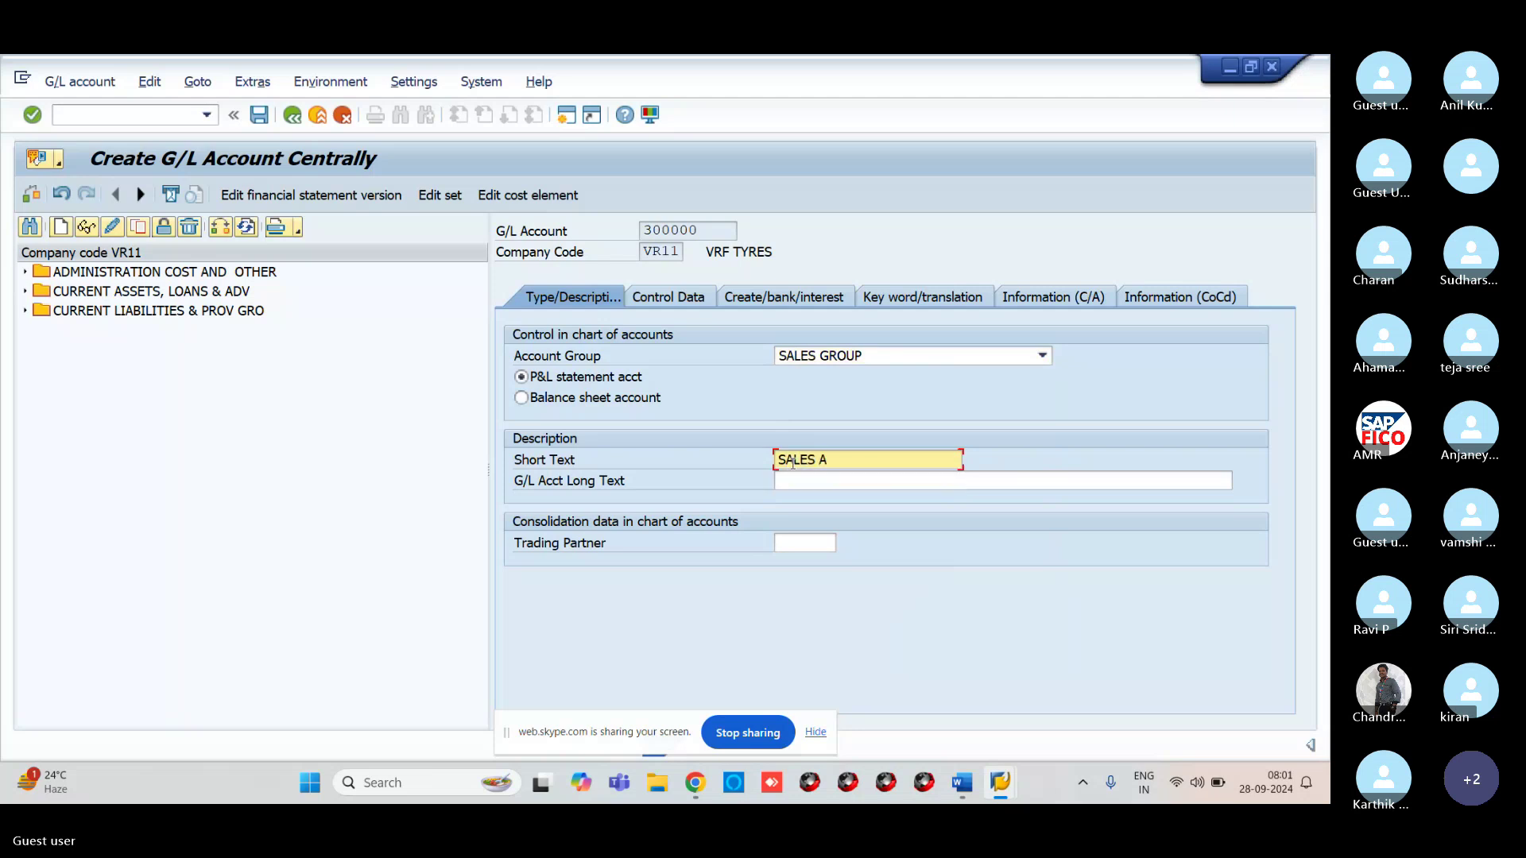
{"action": "type", "text": "COUNT"}
{"action": "left_click", "coordinate": [875, 487]}
{"action": "type", "text": "SAL"}
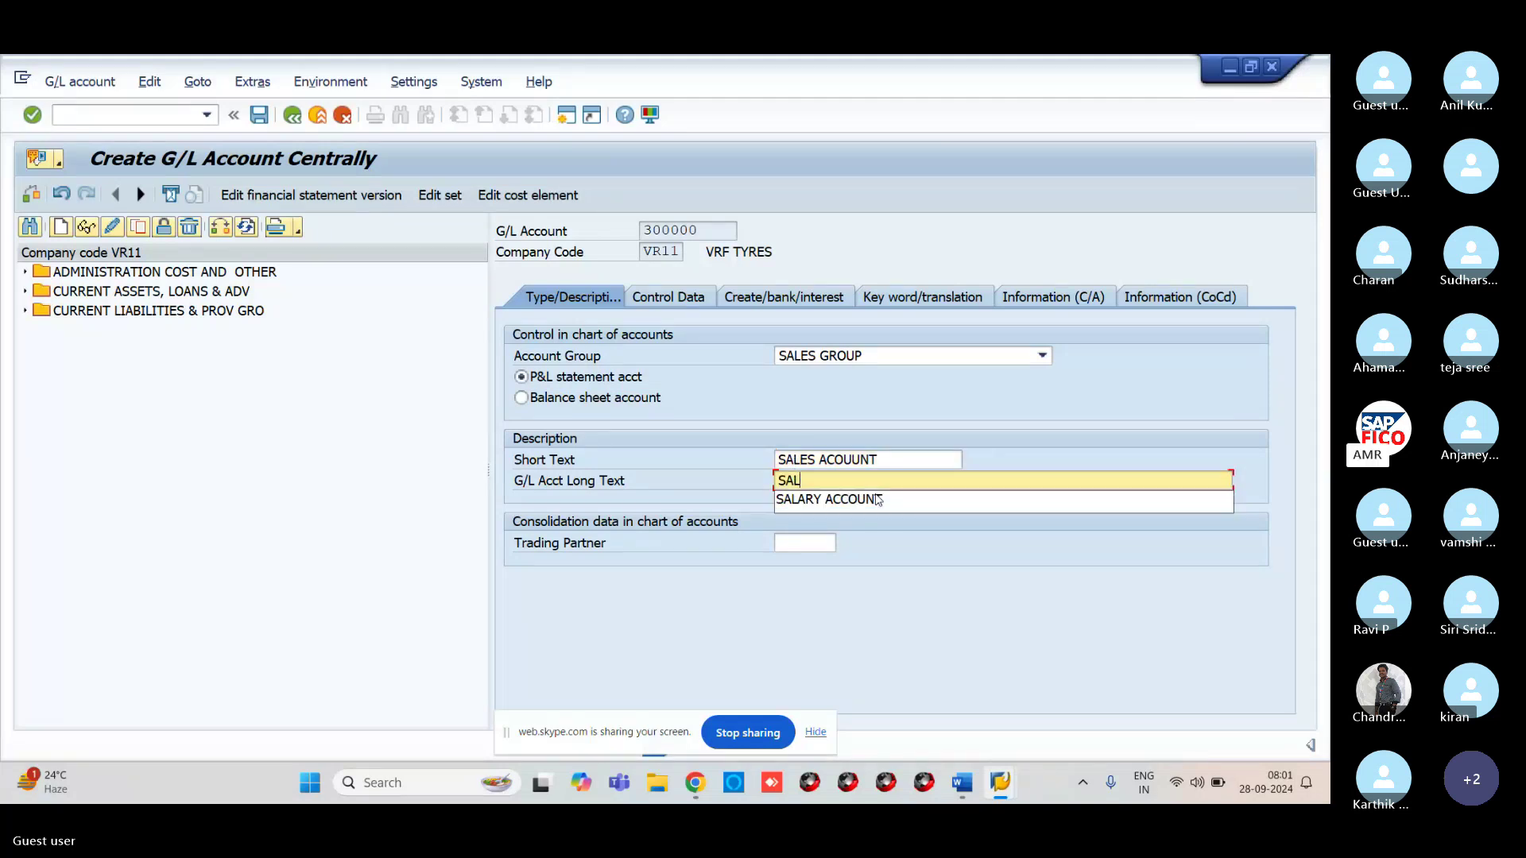
{"action": "type", "text": "ES "}
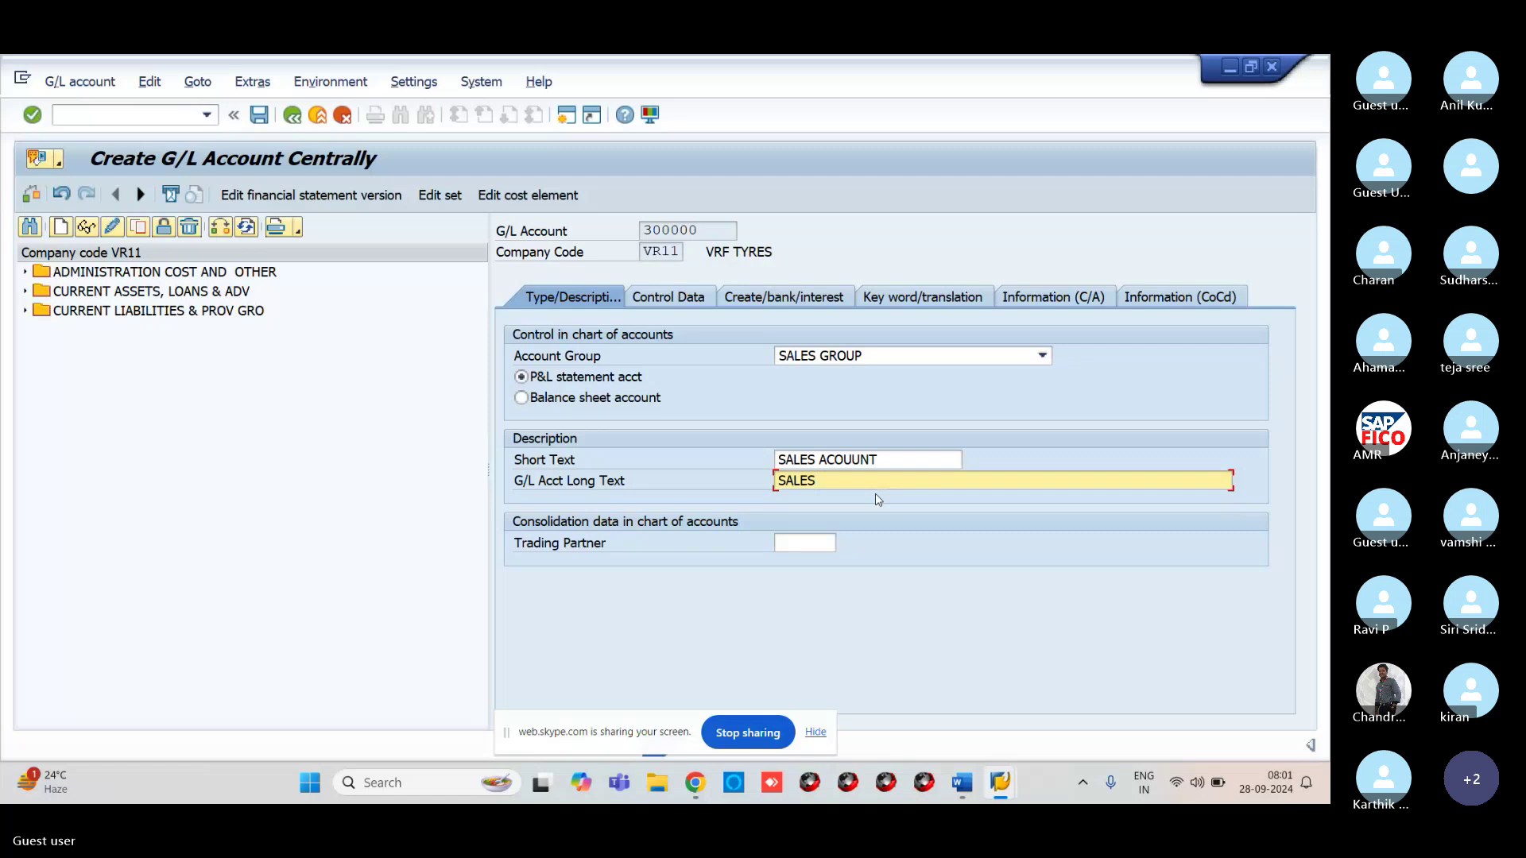
{"action": "type", "text": "ACCOUNT"}
On Control Data, turn on line item display and set sort key 001 (posting date)
{"action": "left_click", "coordinate": [688, 298]}
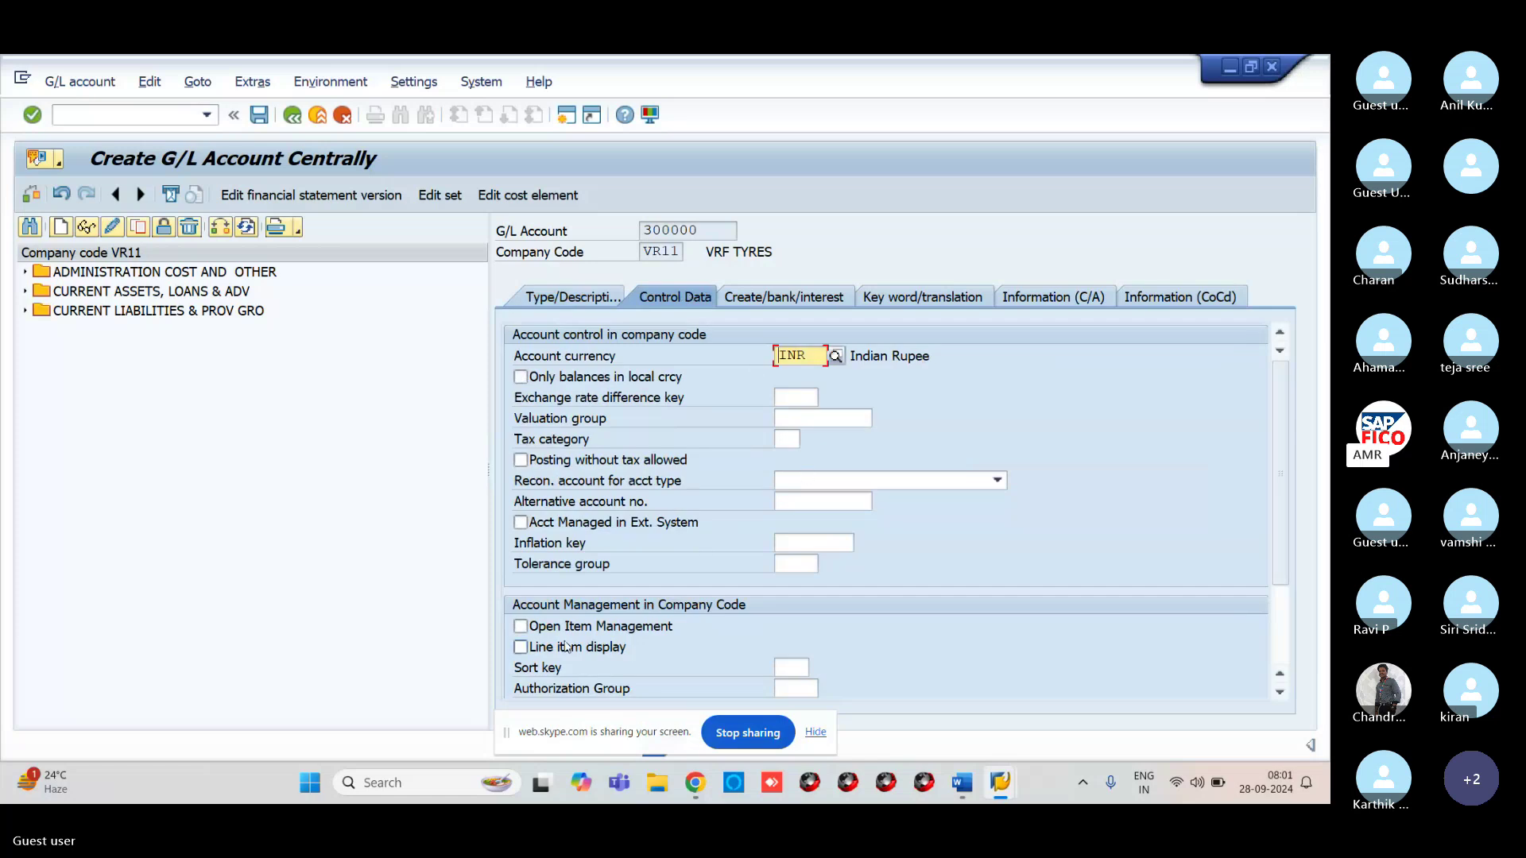
{"action": "left_click", "coordinate": [521, 647]}
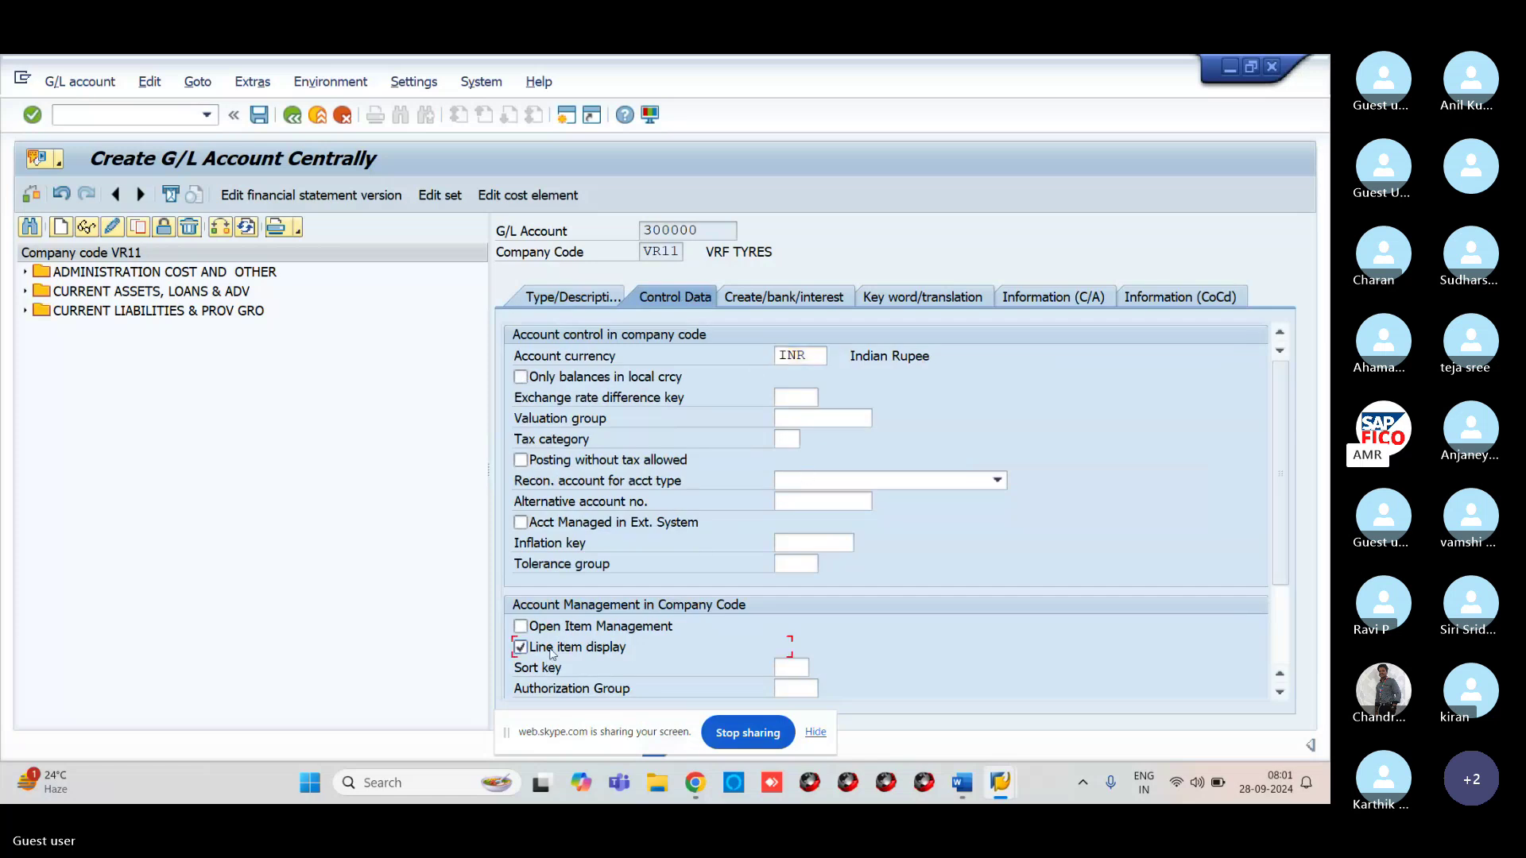
{"action": "left_click", "coordinate": [782, 670]}
{"action": "type", "text": "001"}
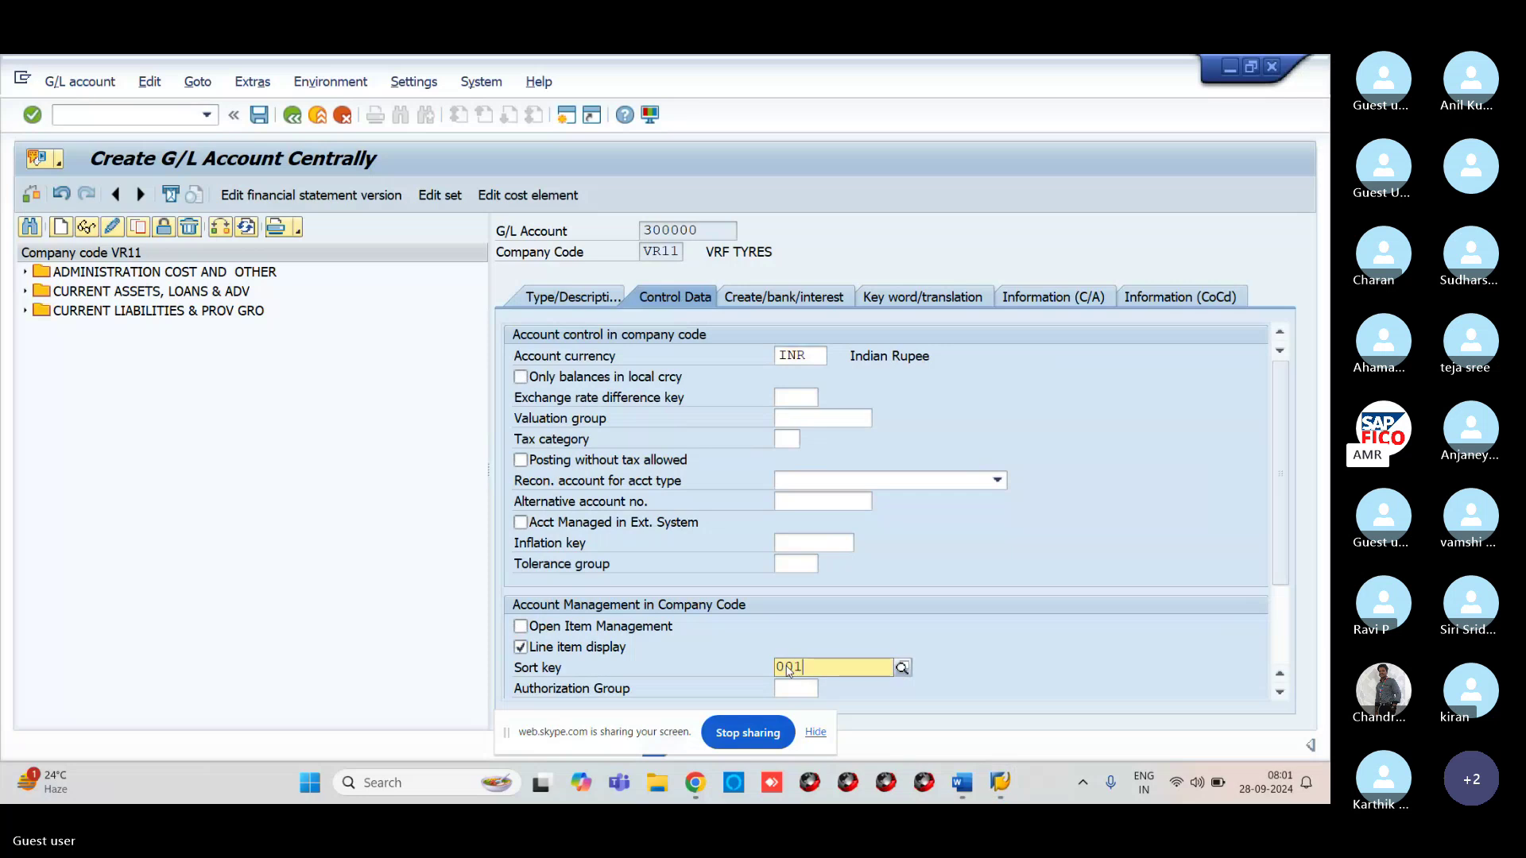
{"action": "left_click", "coordinate": [890, 707]}
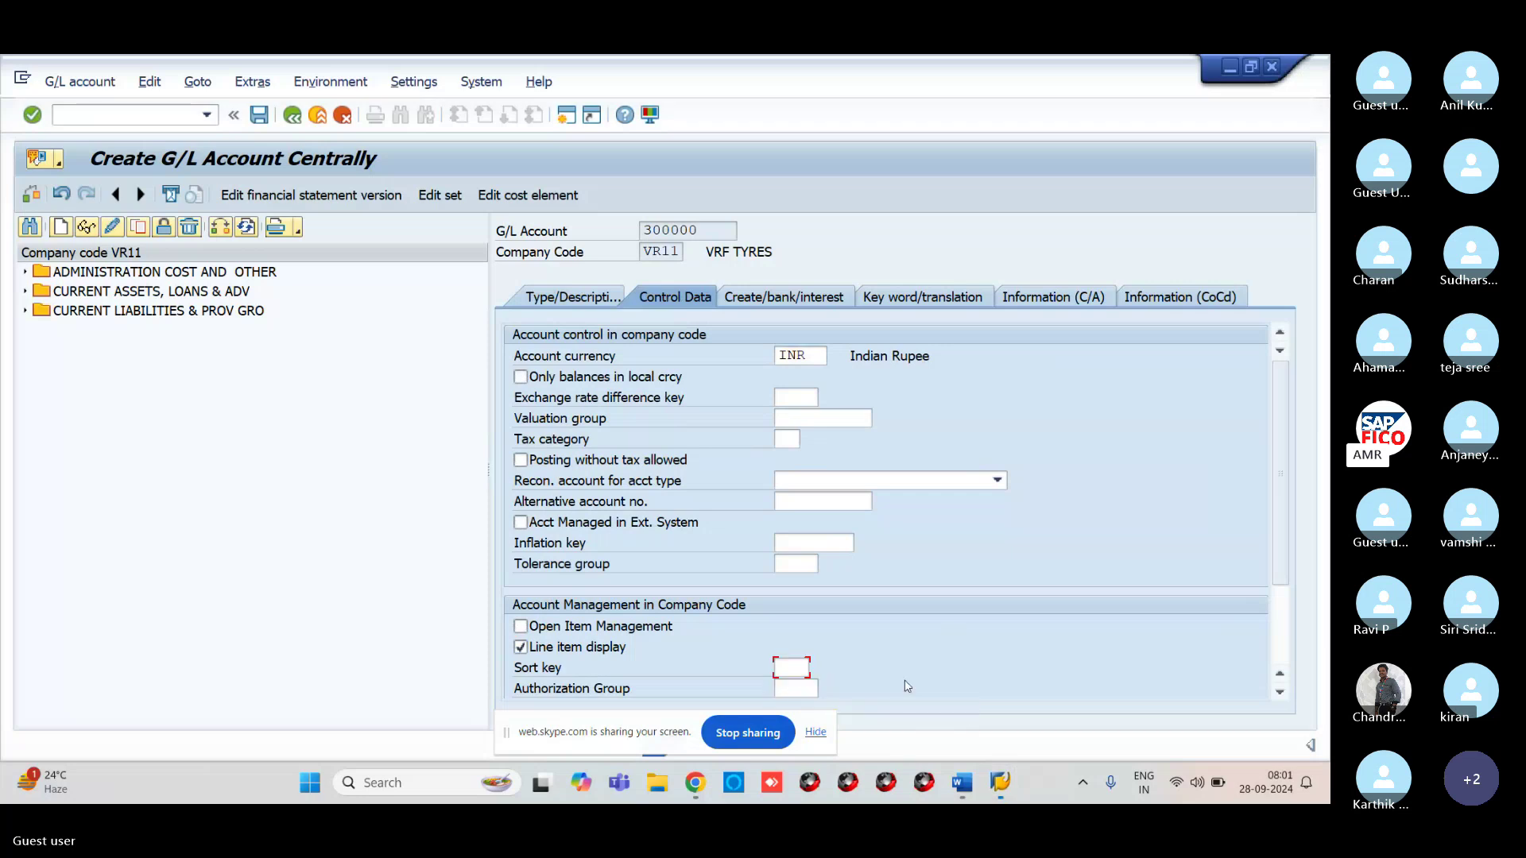
Set field status group G001 and save account 300000
{"action": "left_click", "coordinate": [763, 299]}
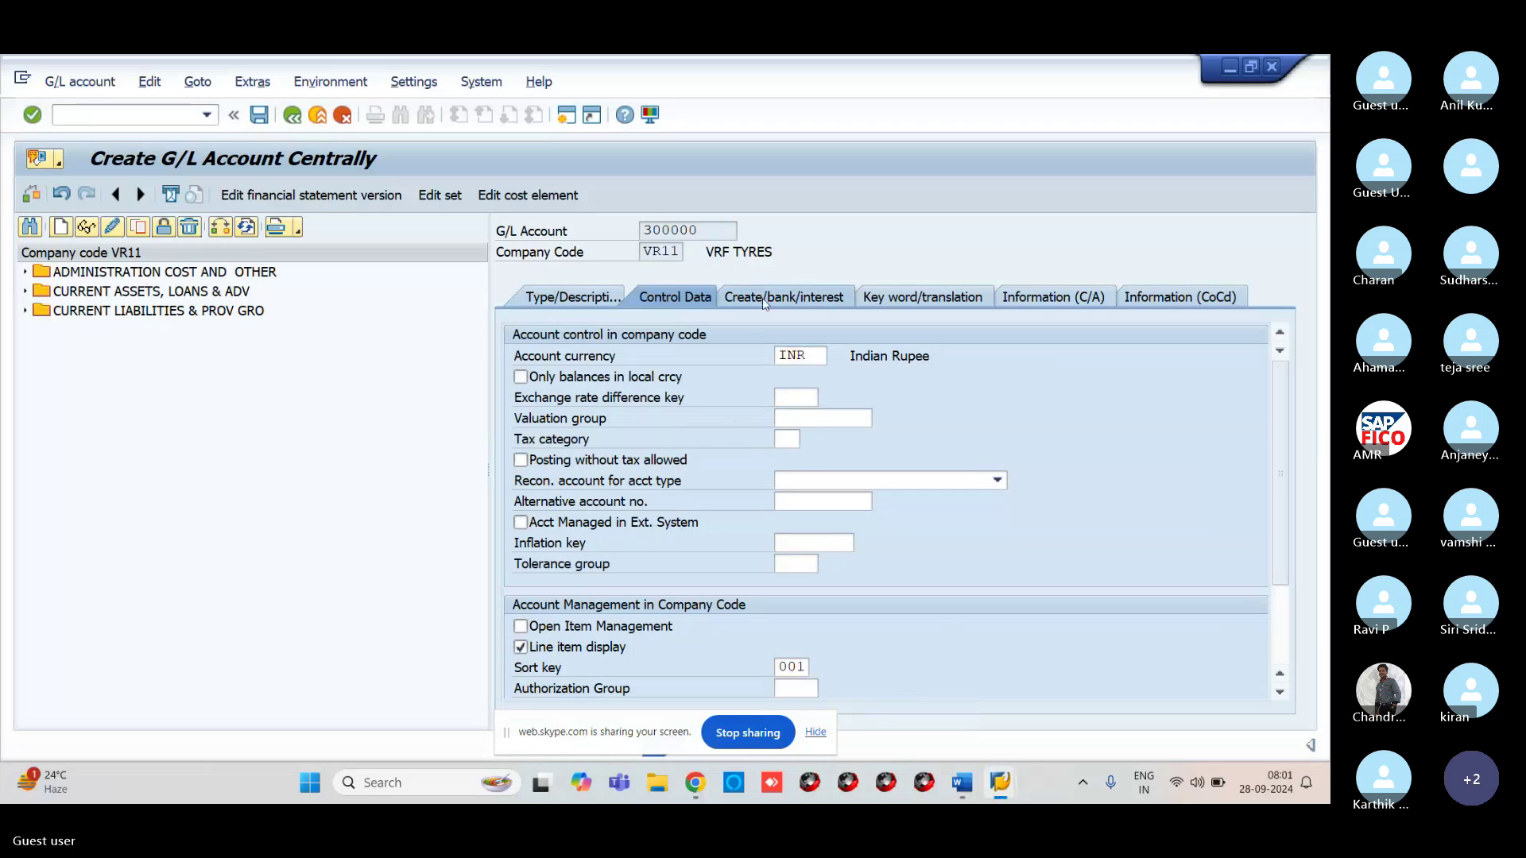
{"action": "type", "text": "G001"}
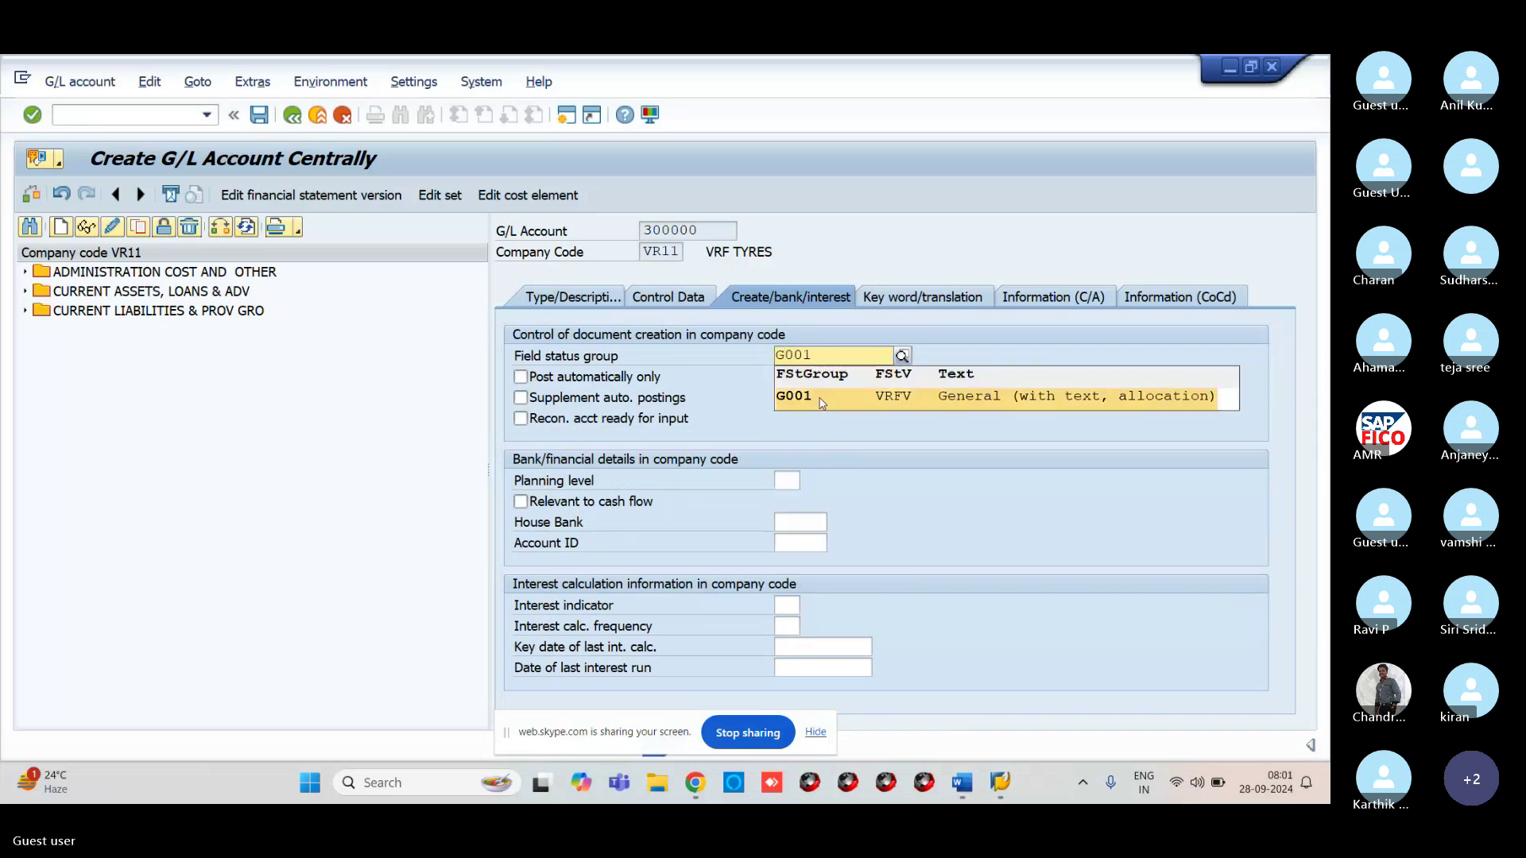
{"action": "left_click", "coordinate": [818, 397]}
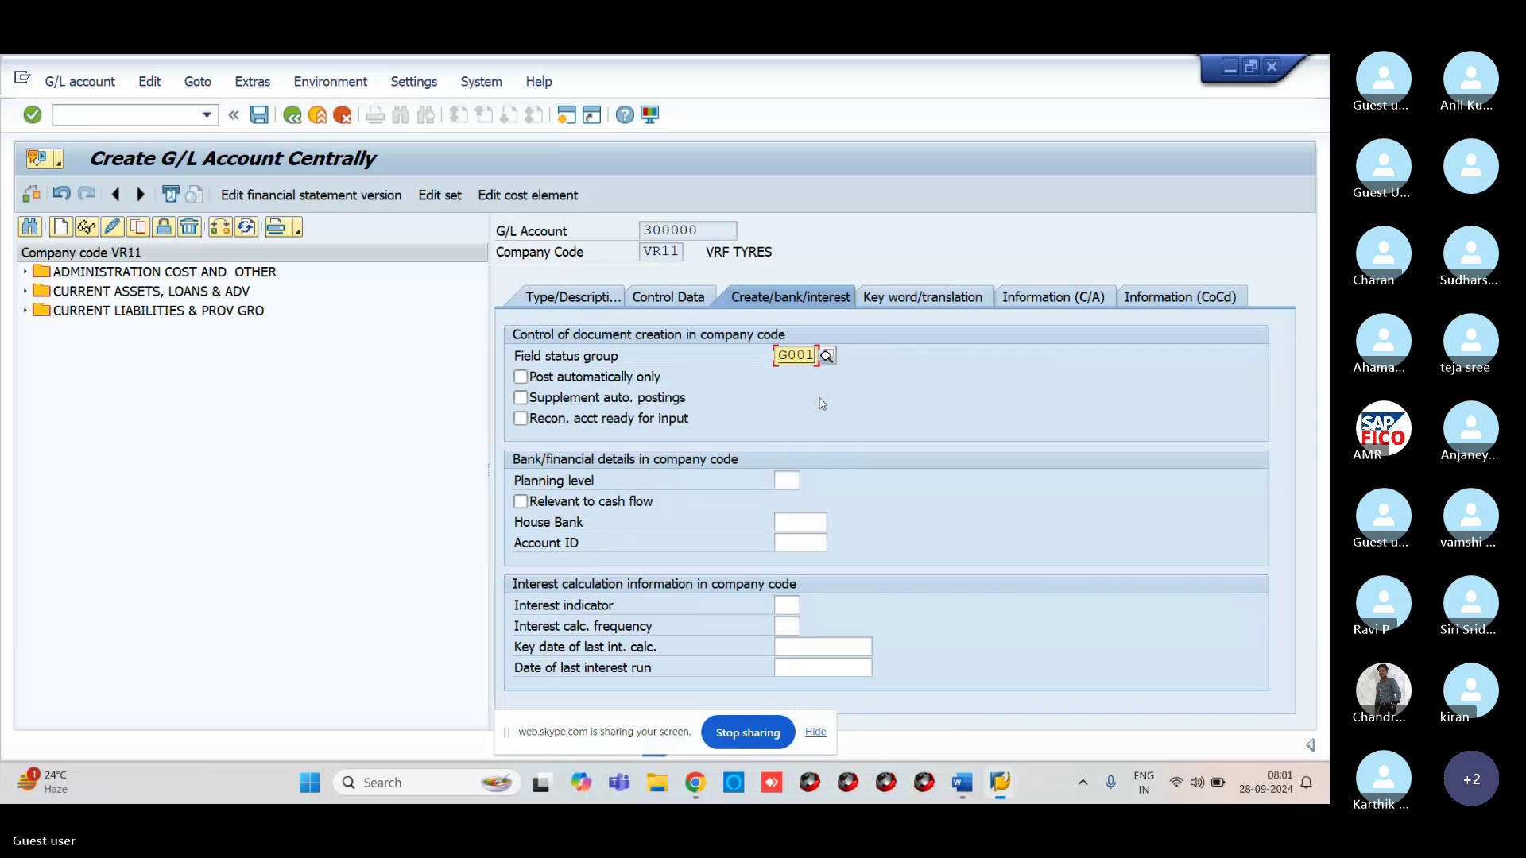
{"action": "left_click", "coordinate": [260, 116]}
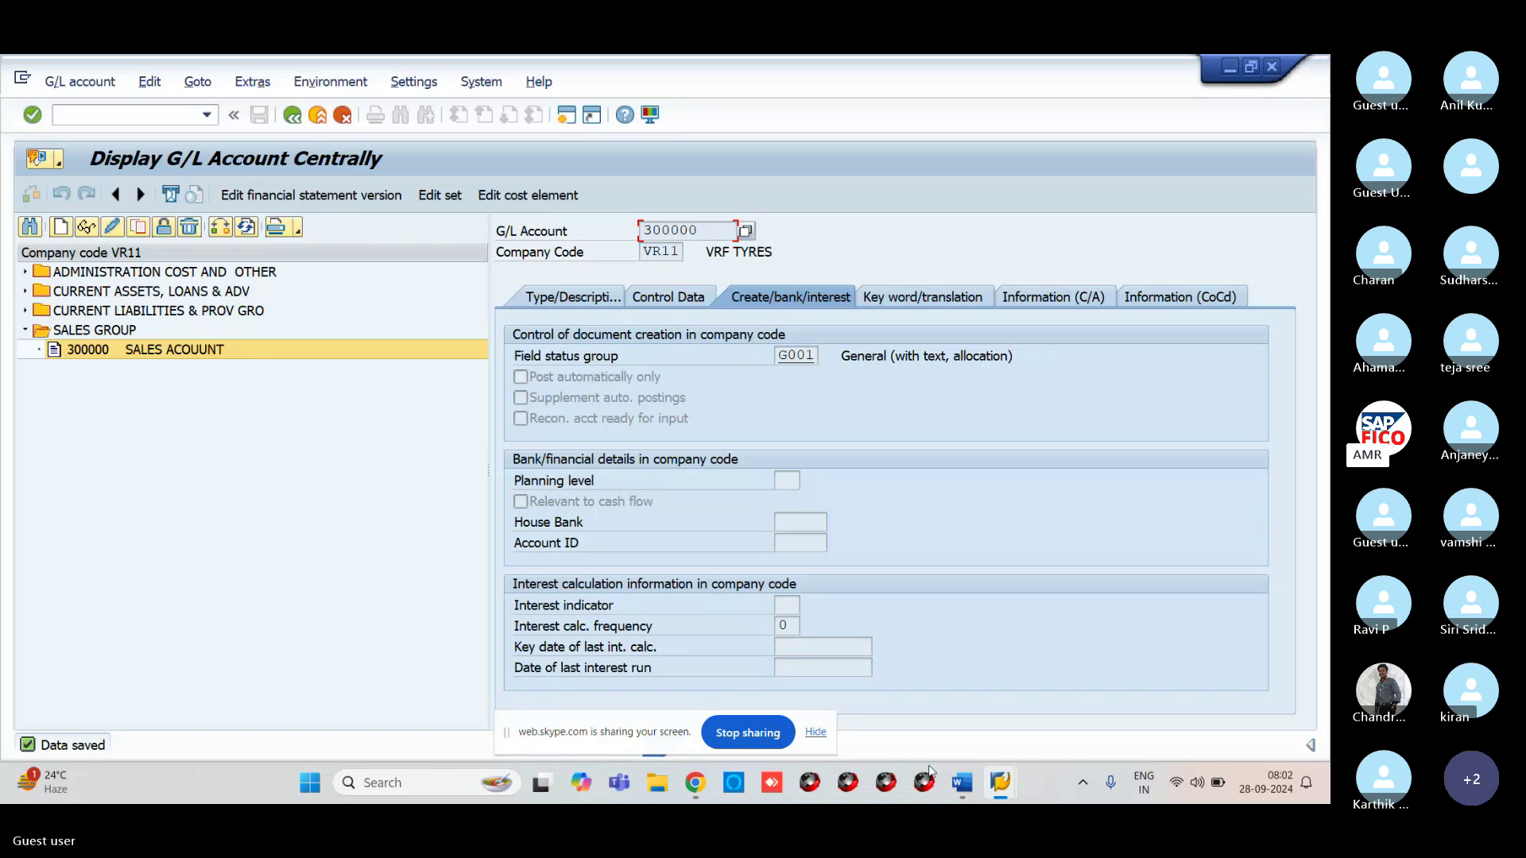
Add the line 'CUSTOMER INVOICE POSTING FB70/F-22' to the Word notes
{"action": "mouse_move", "coordinate": [962, 783]}
{"action": "left_click", "coordinate": [981, 711]}
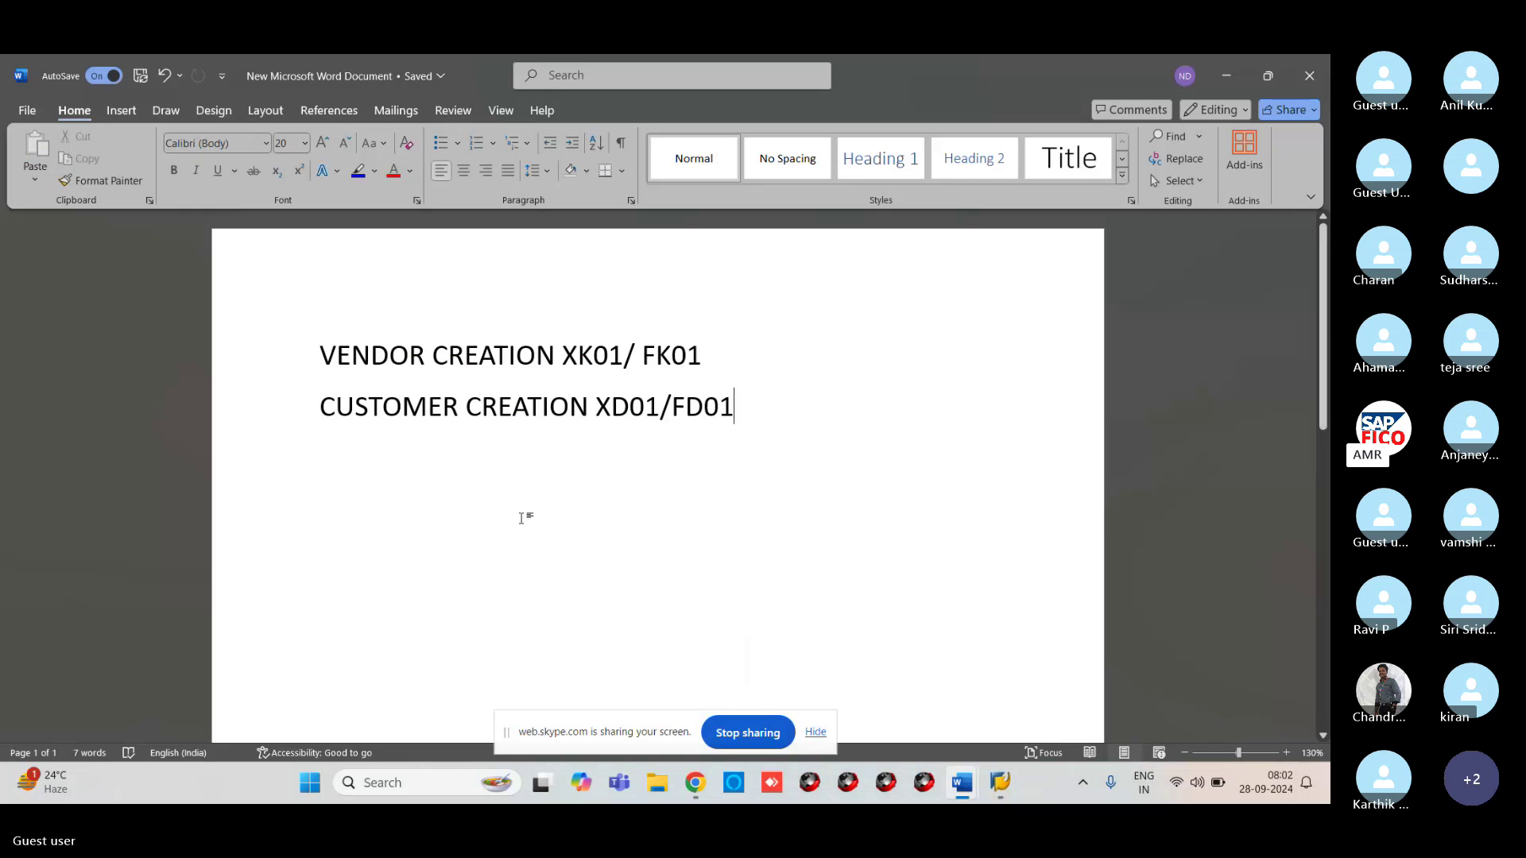
{"action": "key", "text": "Return"}
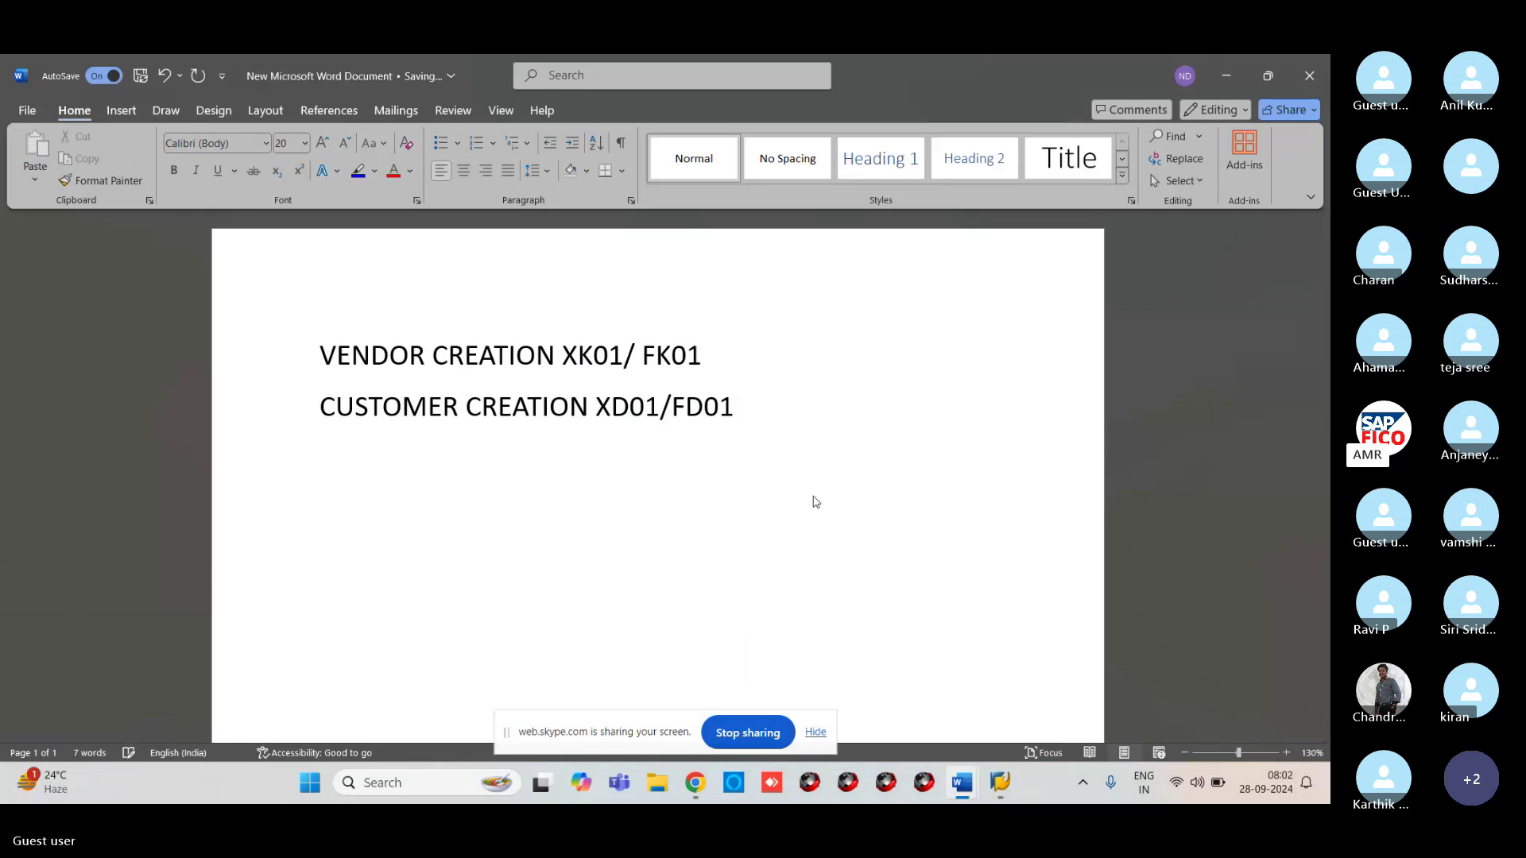
{"action": "type", "text": "CUSTOMER I"}
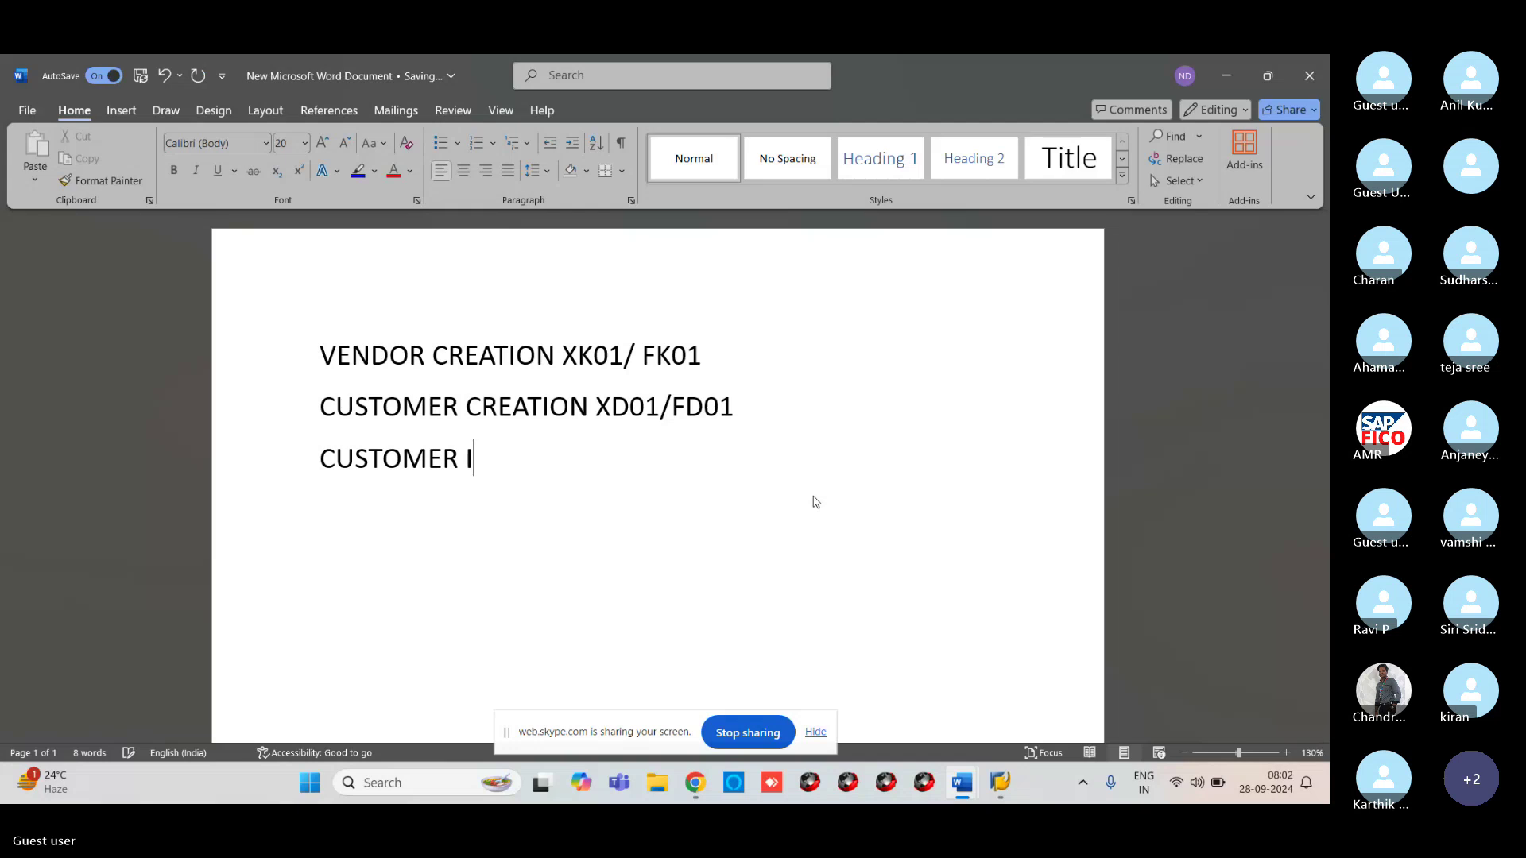
{"action": "type", "text": "NVOICE P"}
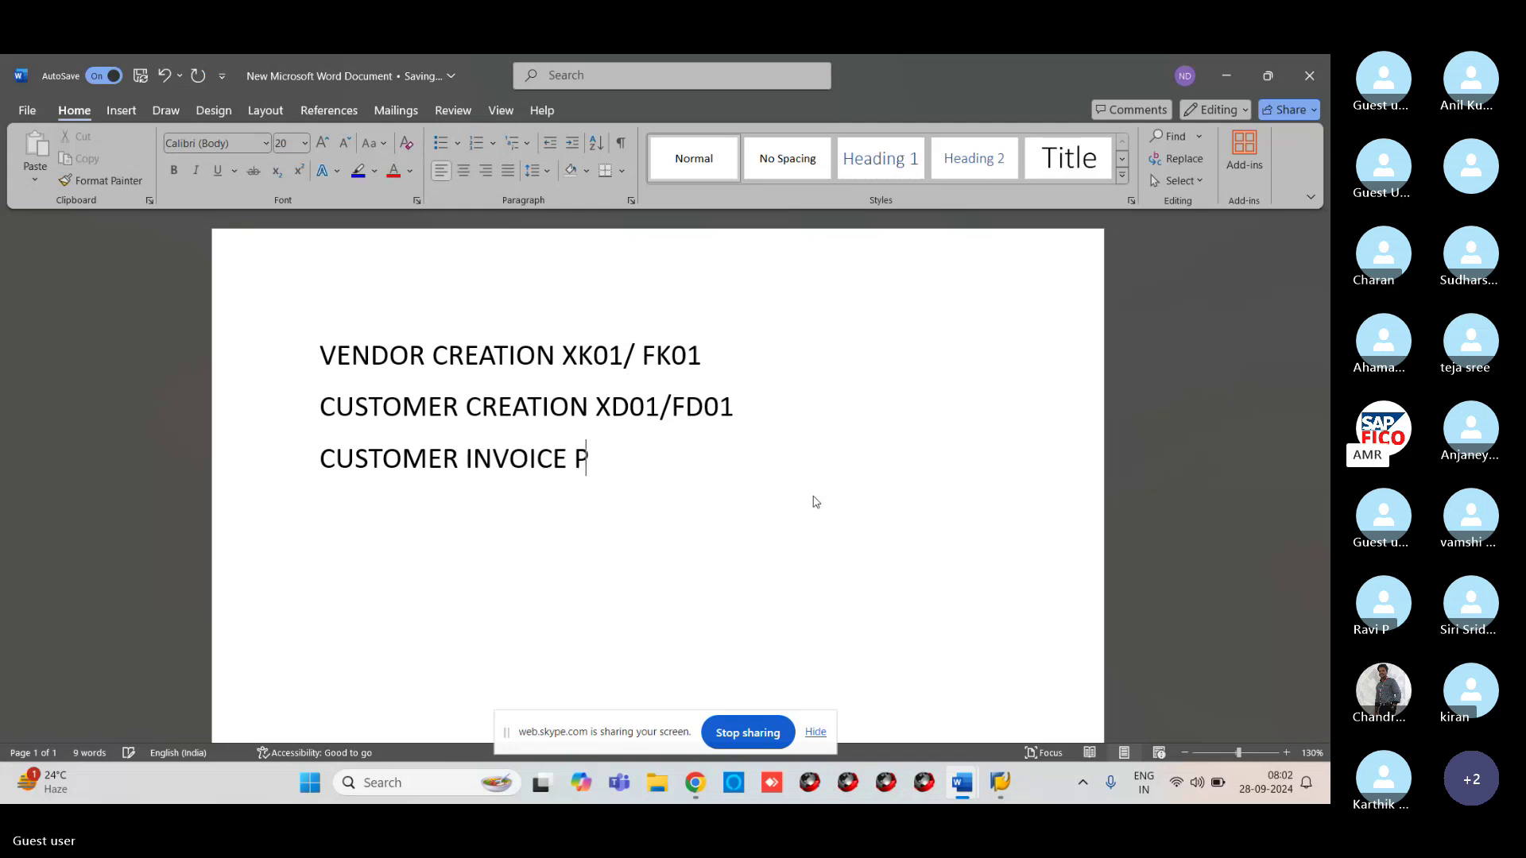
{"action": "type", "text": "OSTING "}
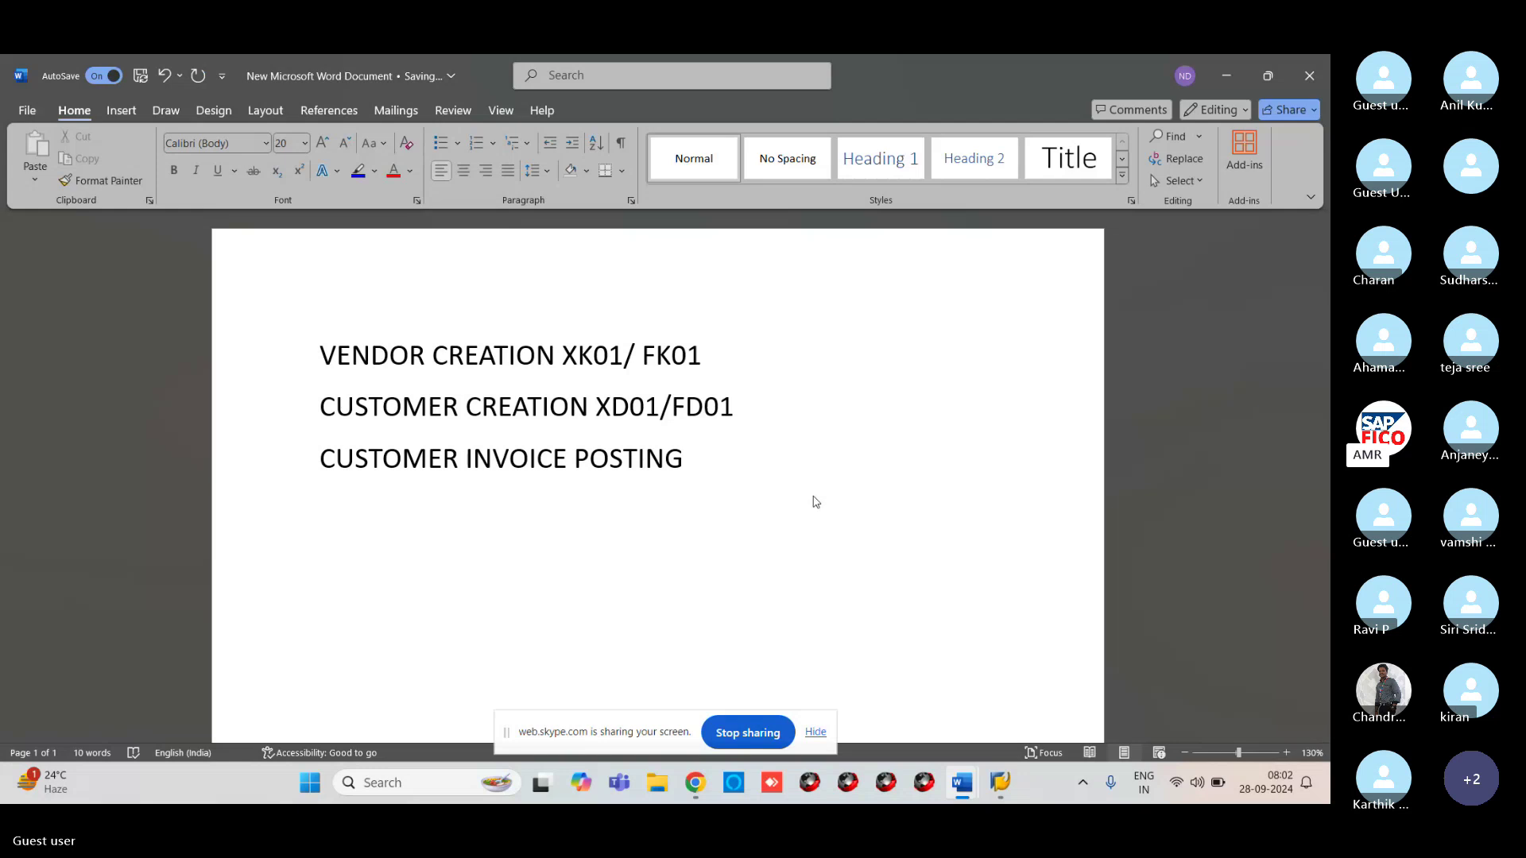
{"action": "type", "text": "FB70"}
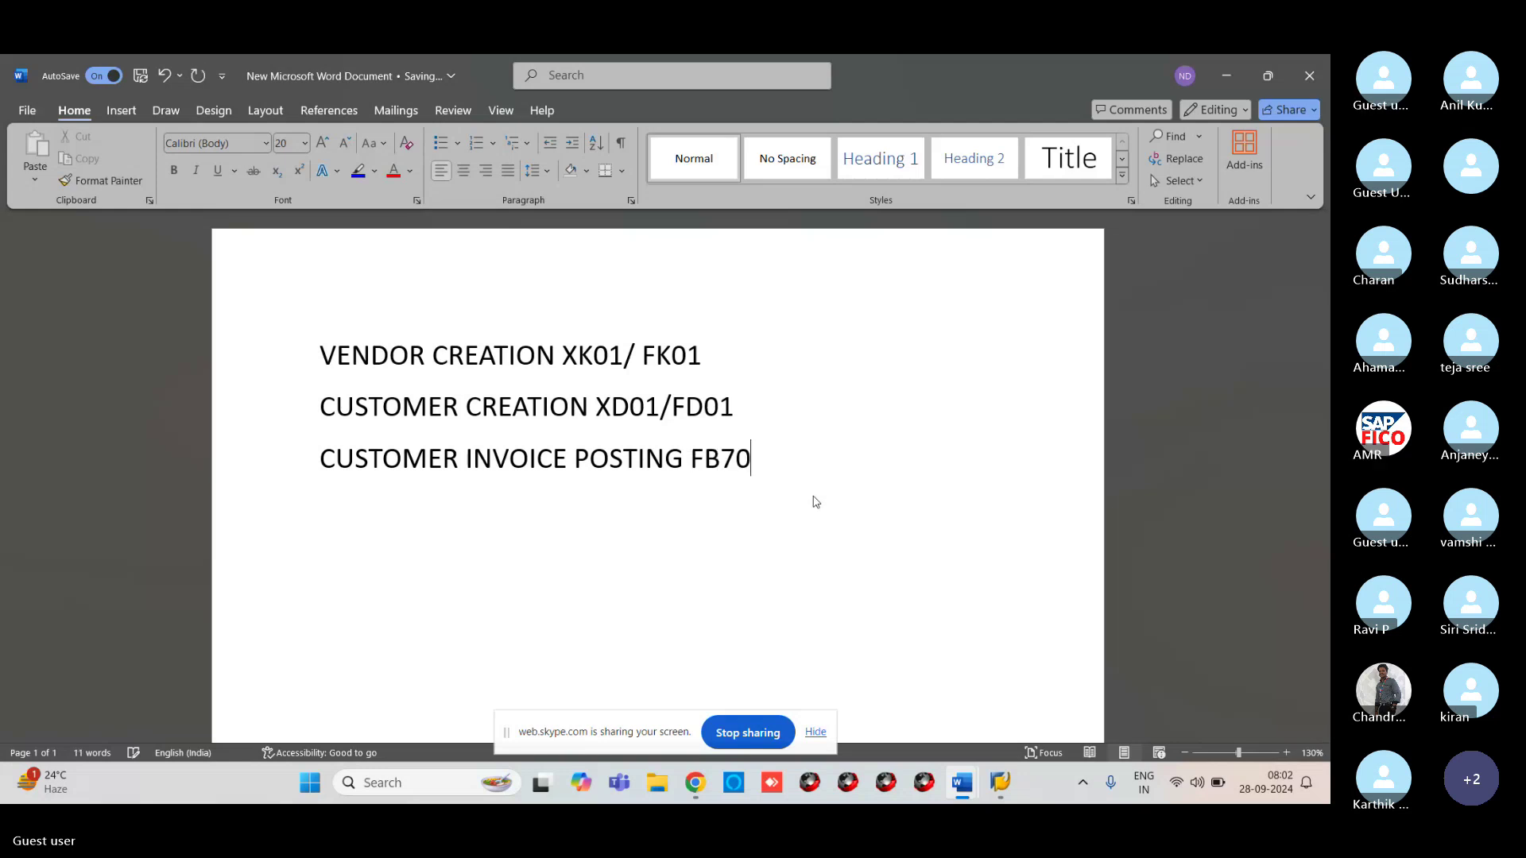
{"action": "type", "text": "/F"}
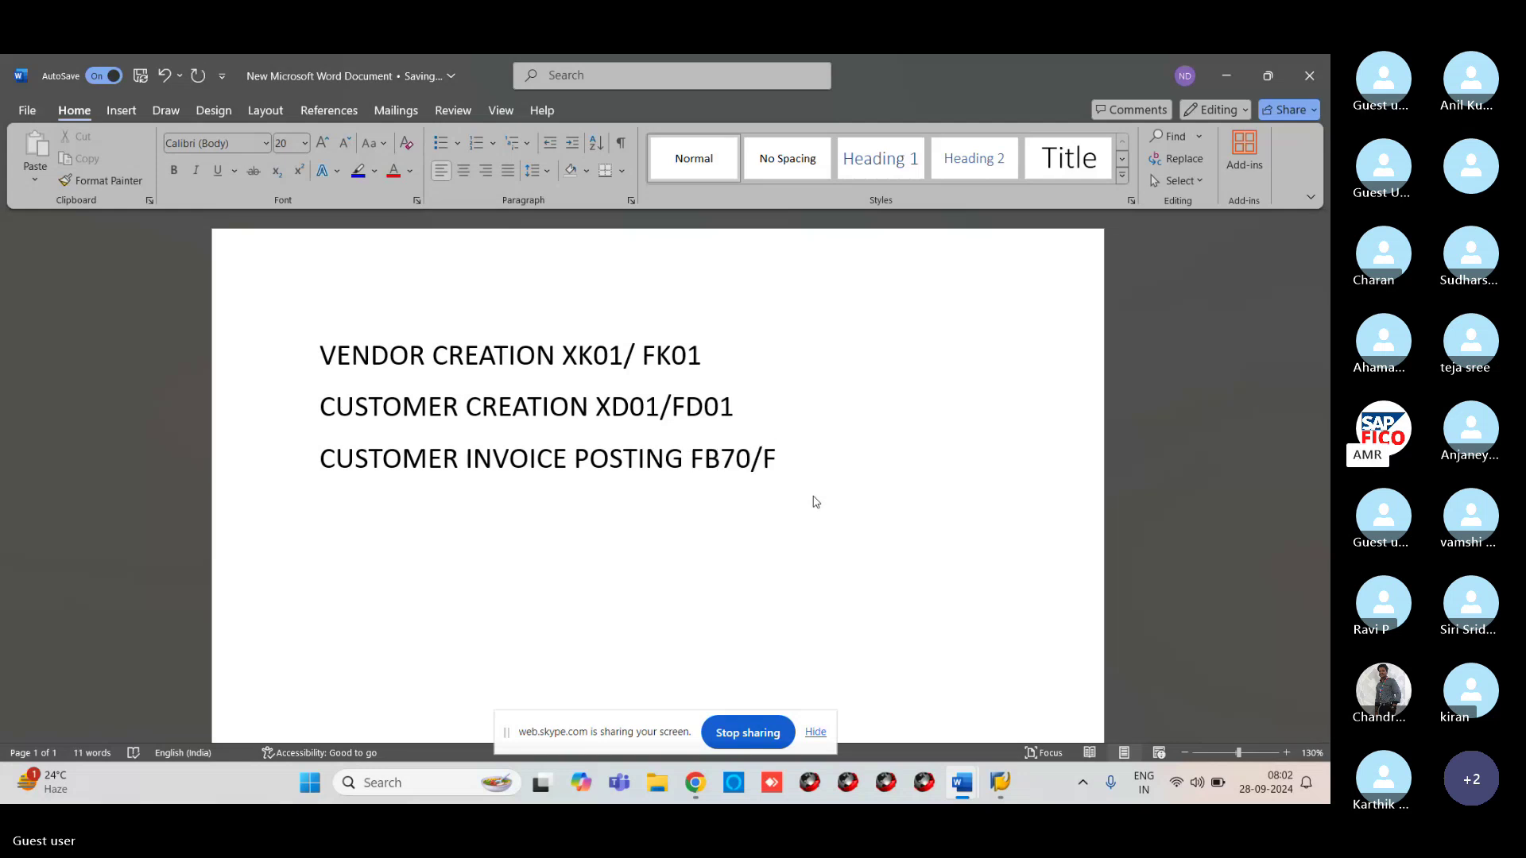
{"action": "type", "text": "-22 D"}
{"action": "key", "text": "BackSpace"}
Write the entry lines 'CUSTOMER A/C DR' and 'TO SALES A/C CR' below it
{"action": "key", "text": "Return"}
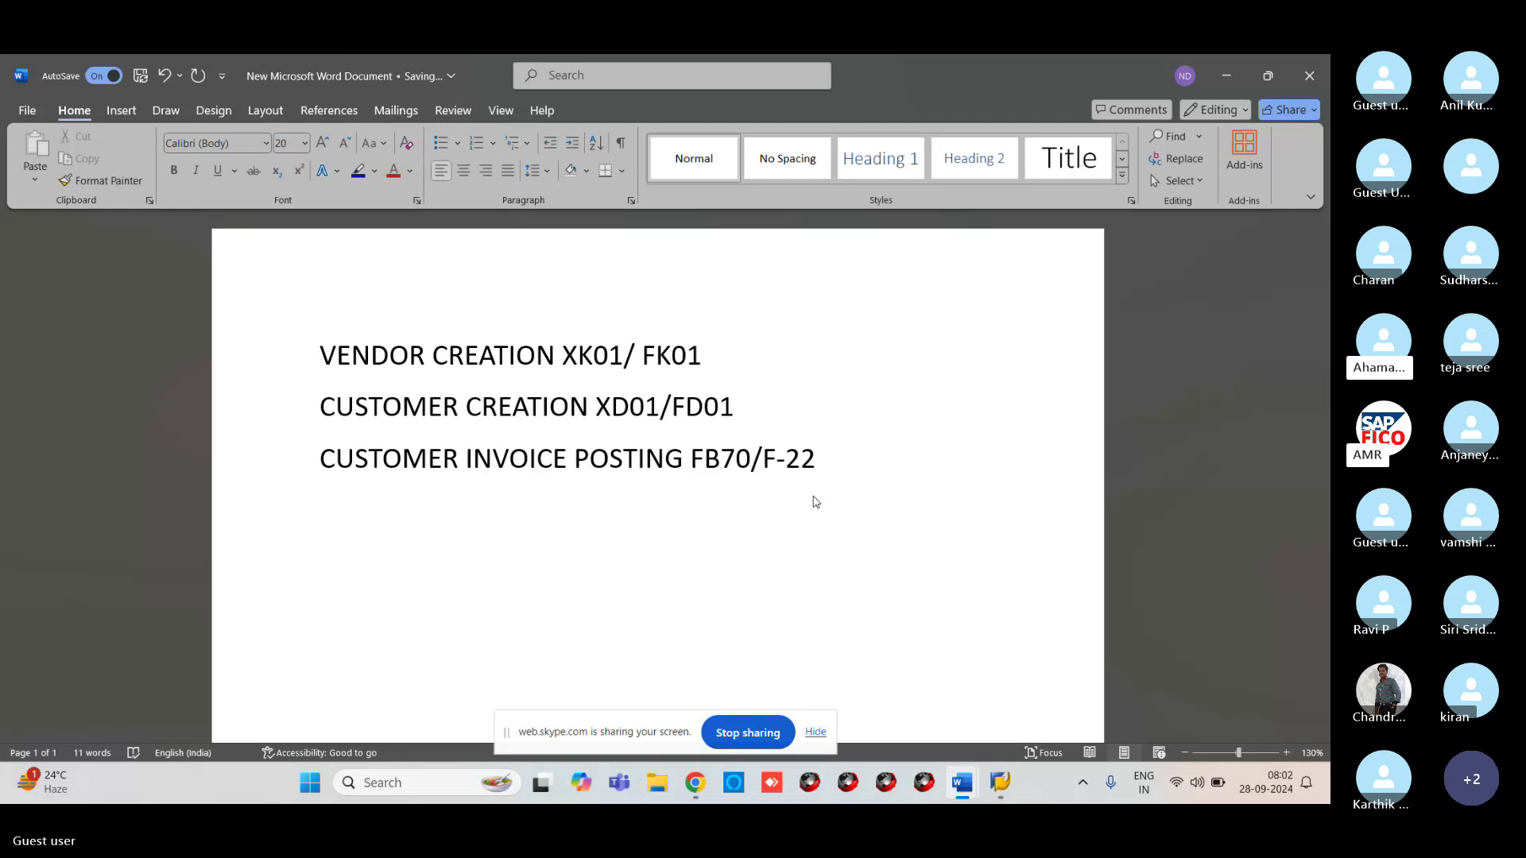
{"action": "type", "text": "C"}
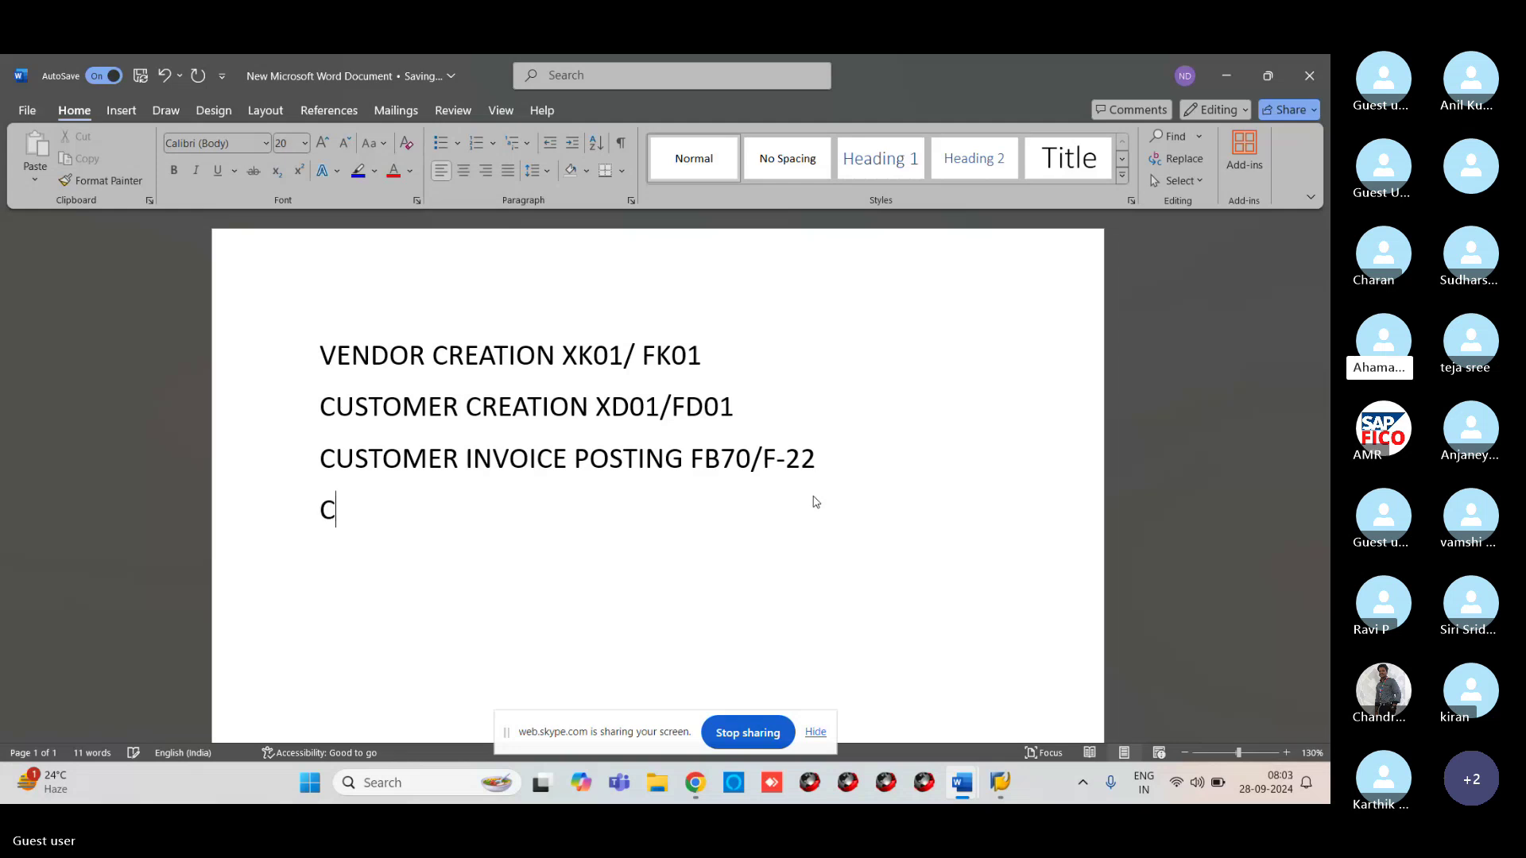
{"action": "type", "text": "U"}
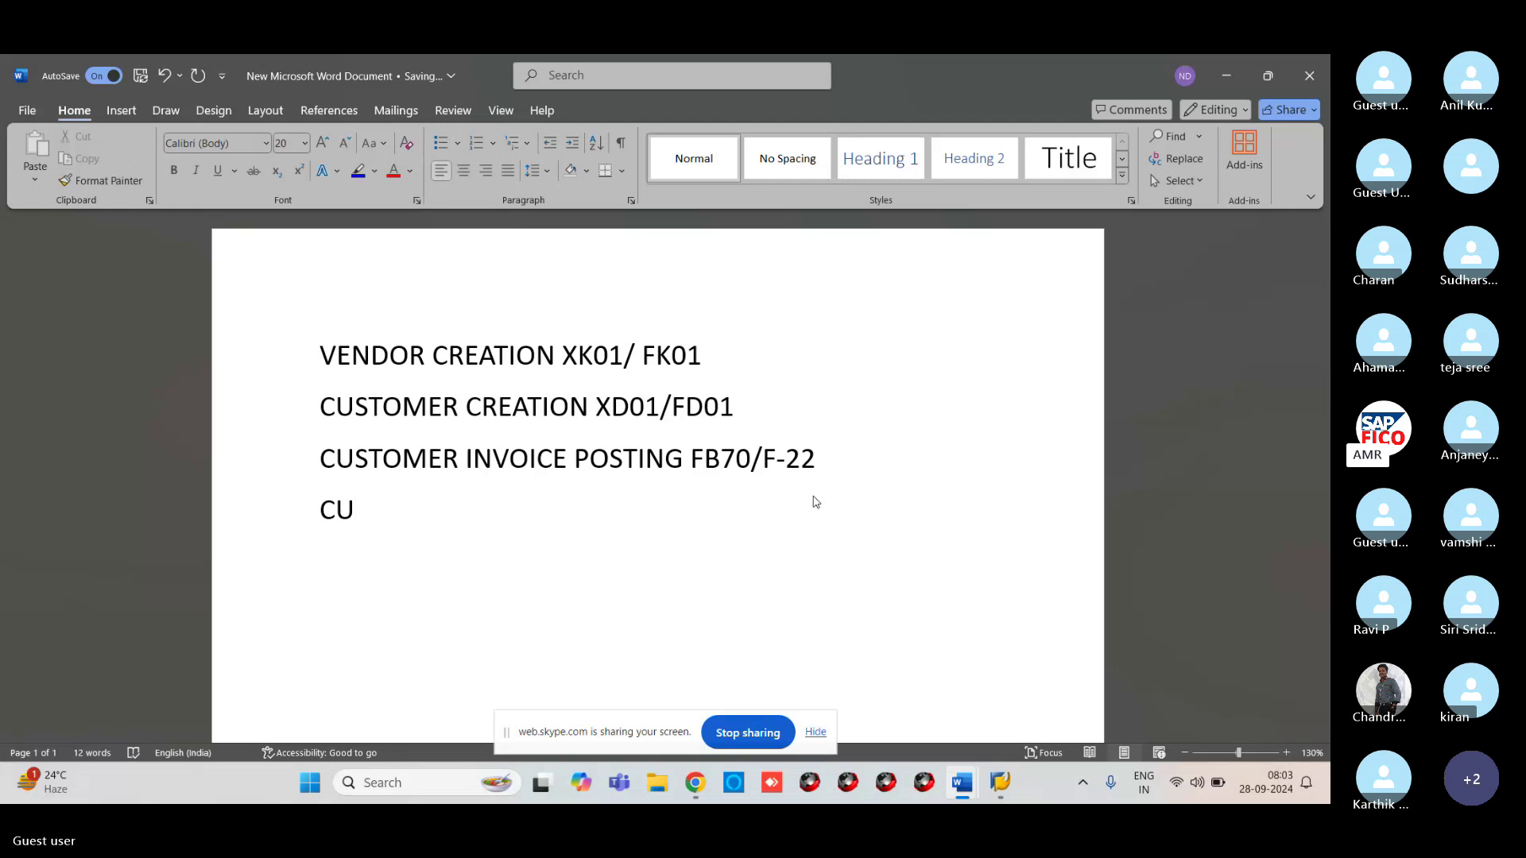
{"action": "type", "text": "STOMER "}
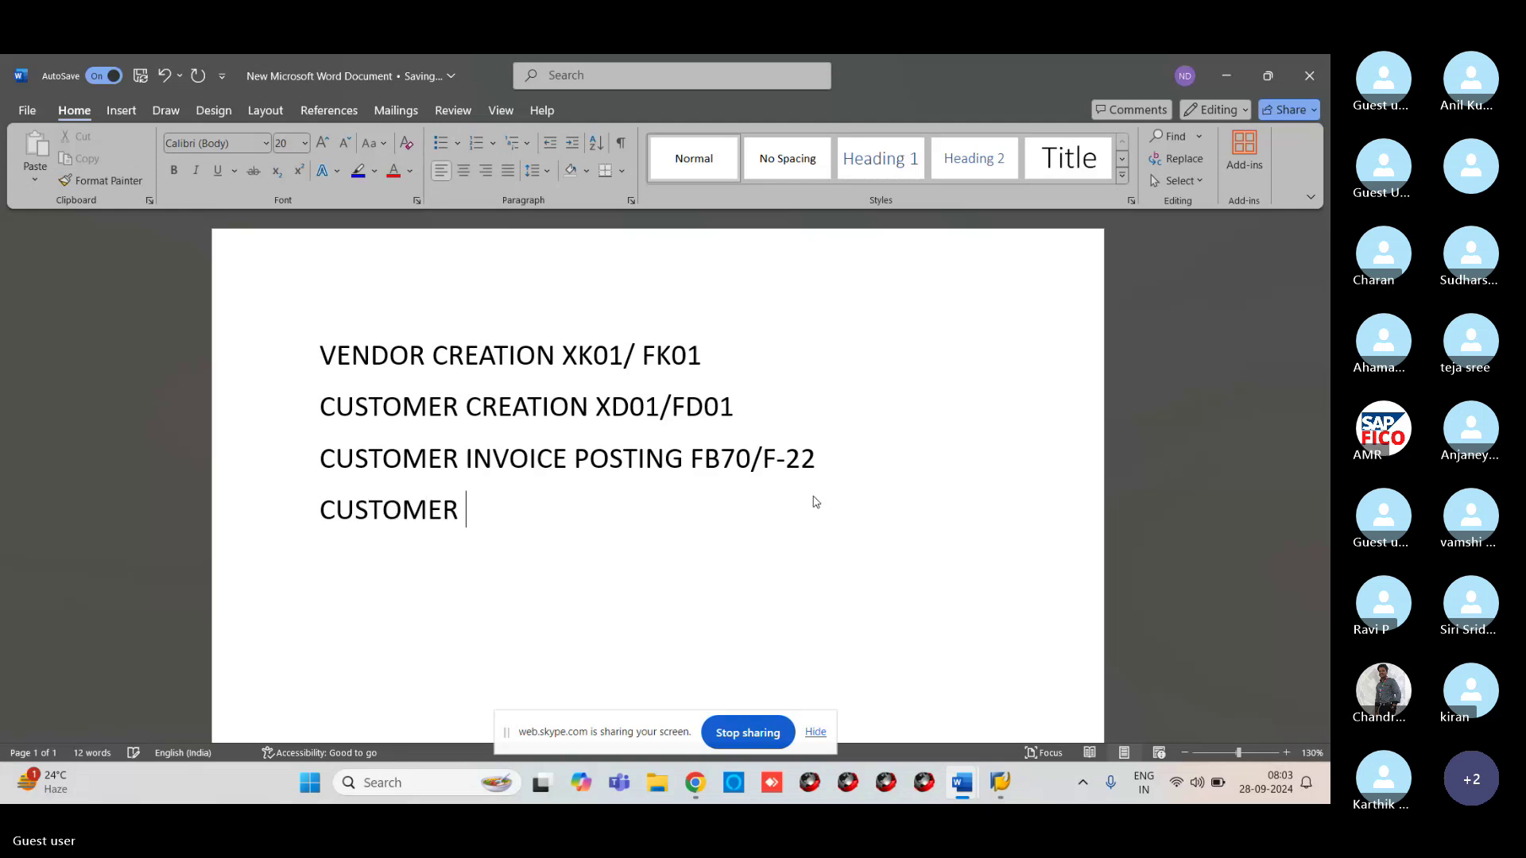
{"action": "type", "text": "A/C DR"}
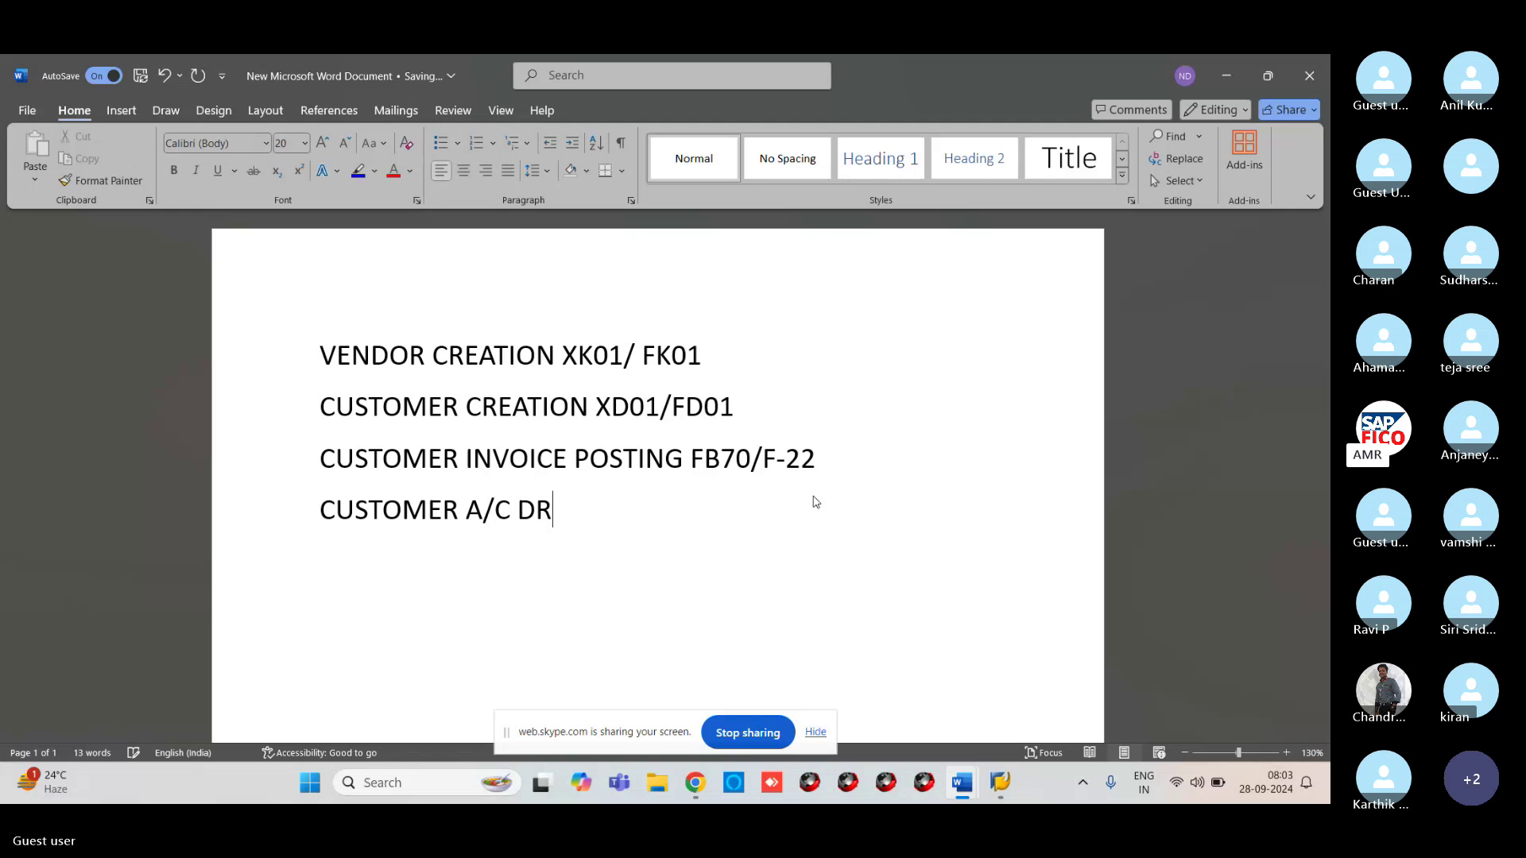
{"action": "key", "text": "Return"}
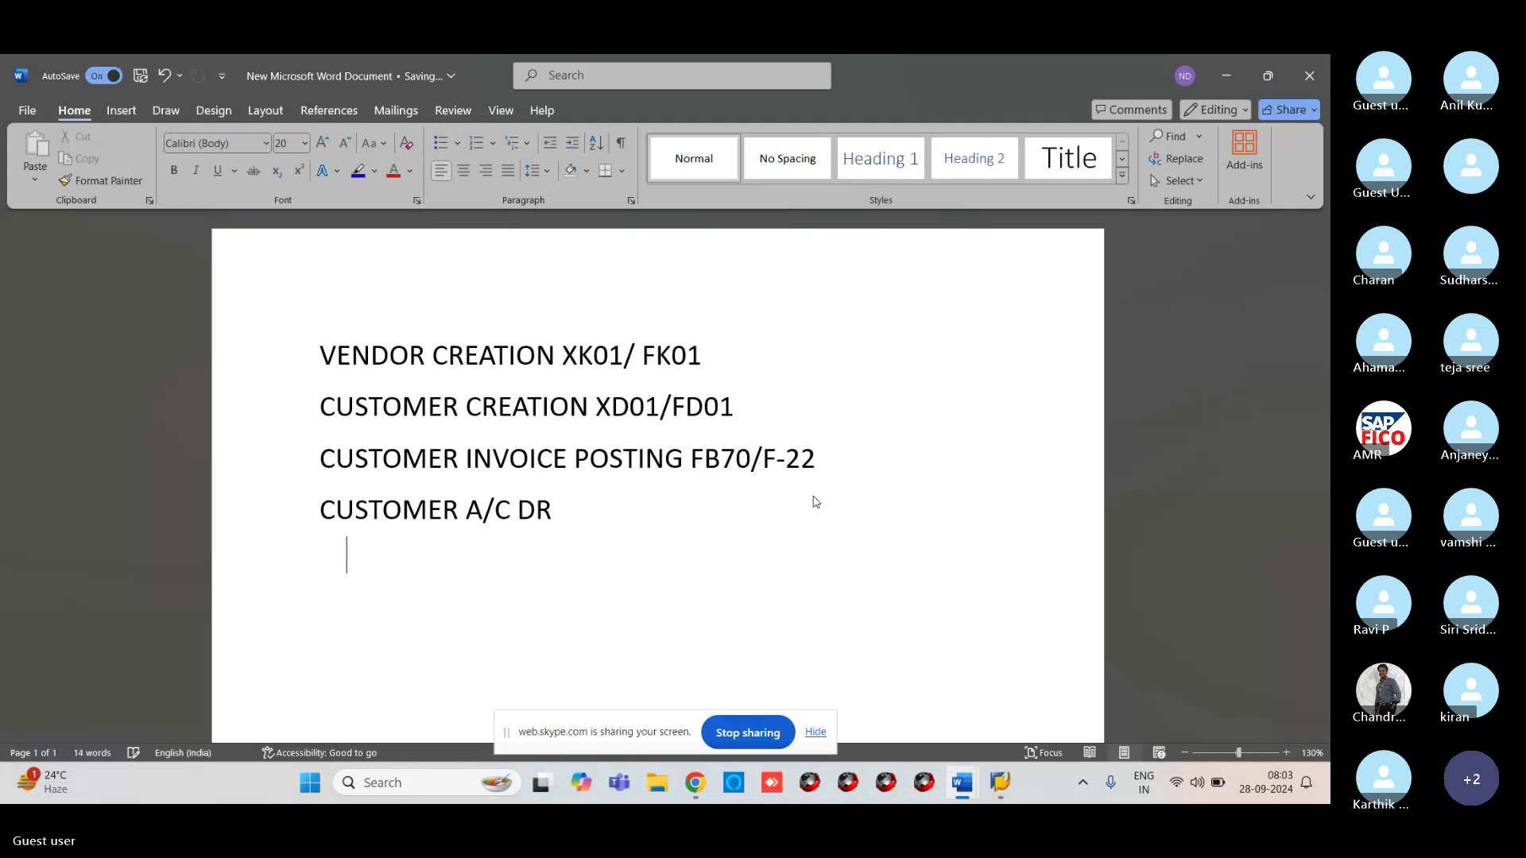
{"action": "key", "text": "BackSpace"}
{"action": "type", "text": "TO "}
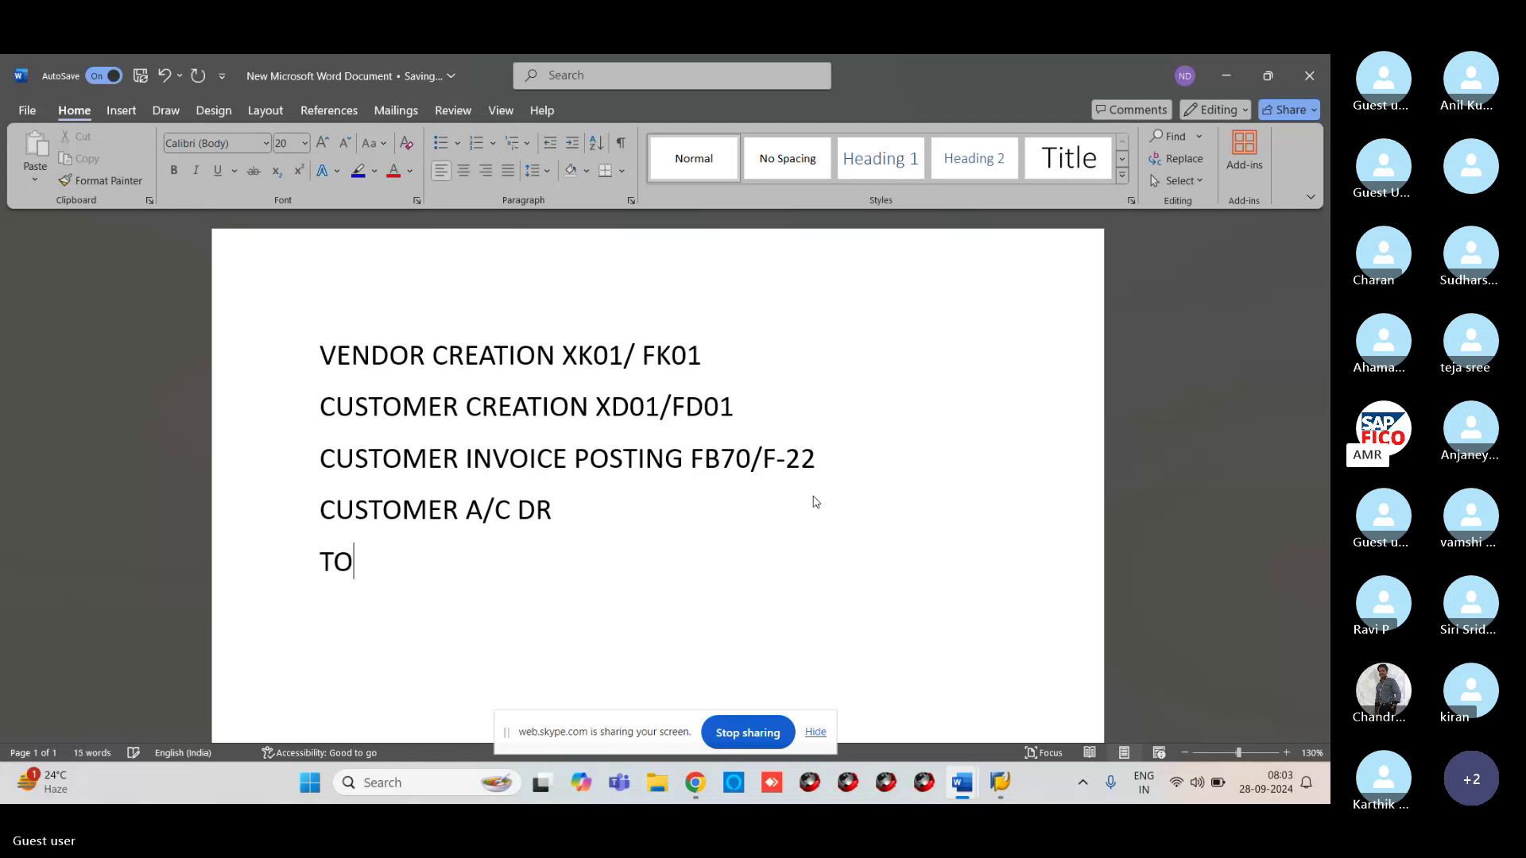
{"action": "type", "text": "SALES"}
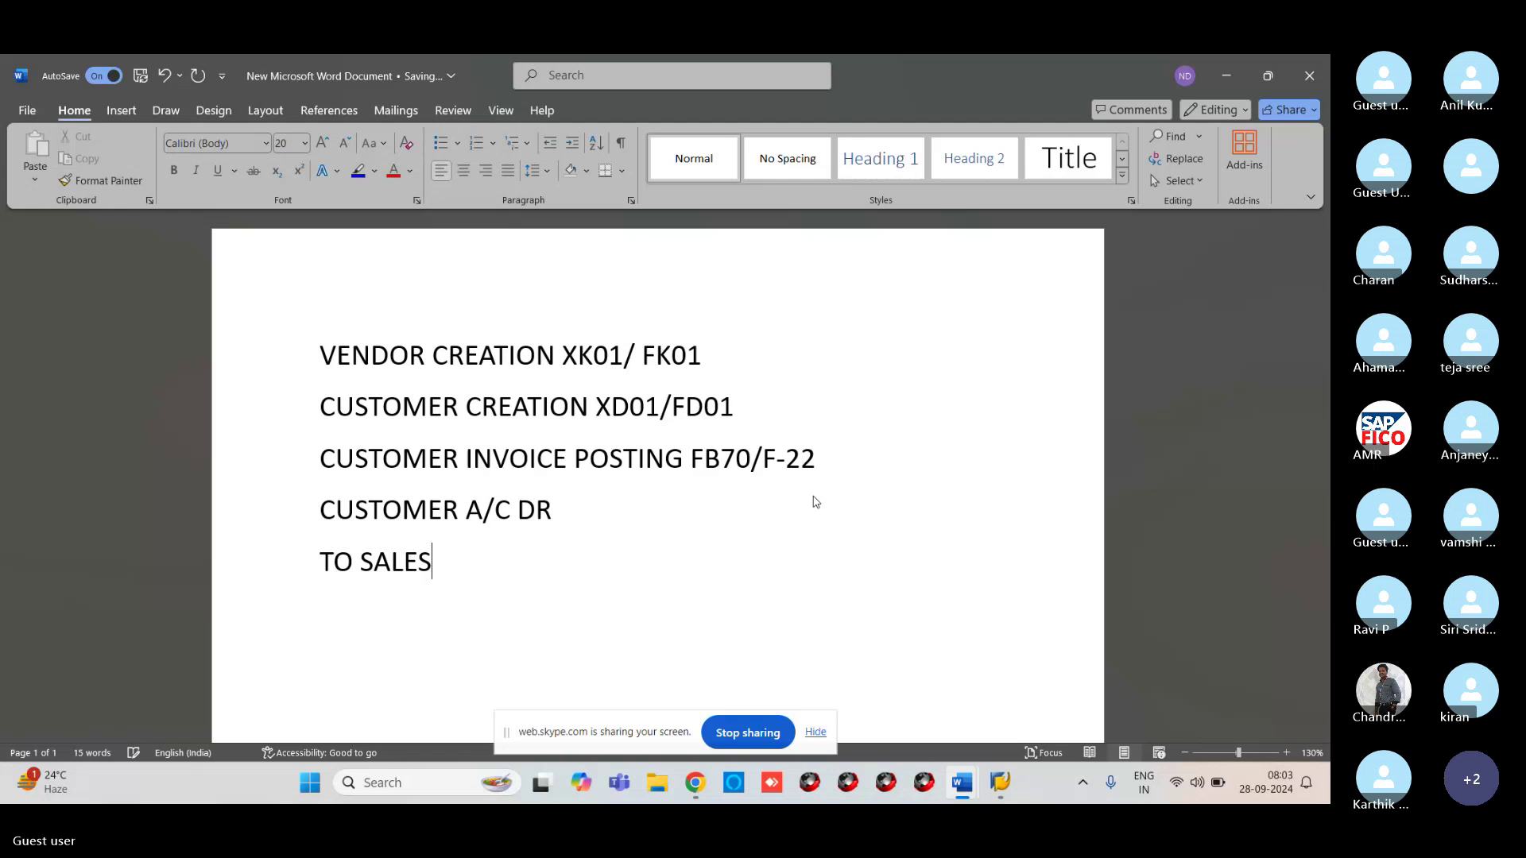
{"action": "type", "text": " A/C CR"}
Start the customer invoice entry in SAP with the /NFB50 transaction
{"action": "mouse_move", "coordinate": [999, 785]}
{"action": "left_click", "coordinate": [1002, 697]}
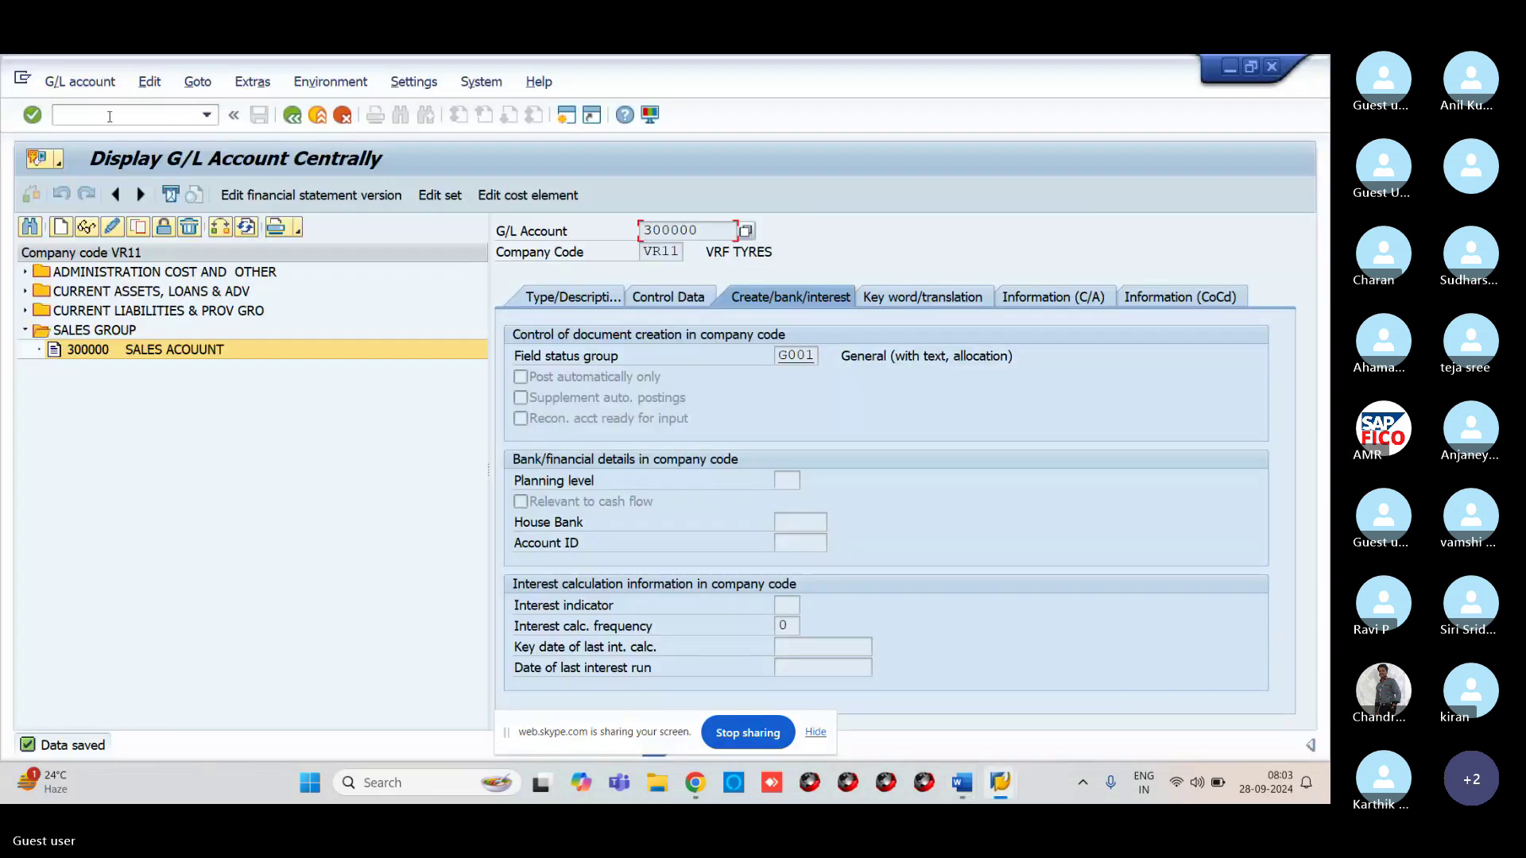
{"action": "type", "text": "/NFB50"}
{"action": "key", "text": "Return"}
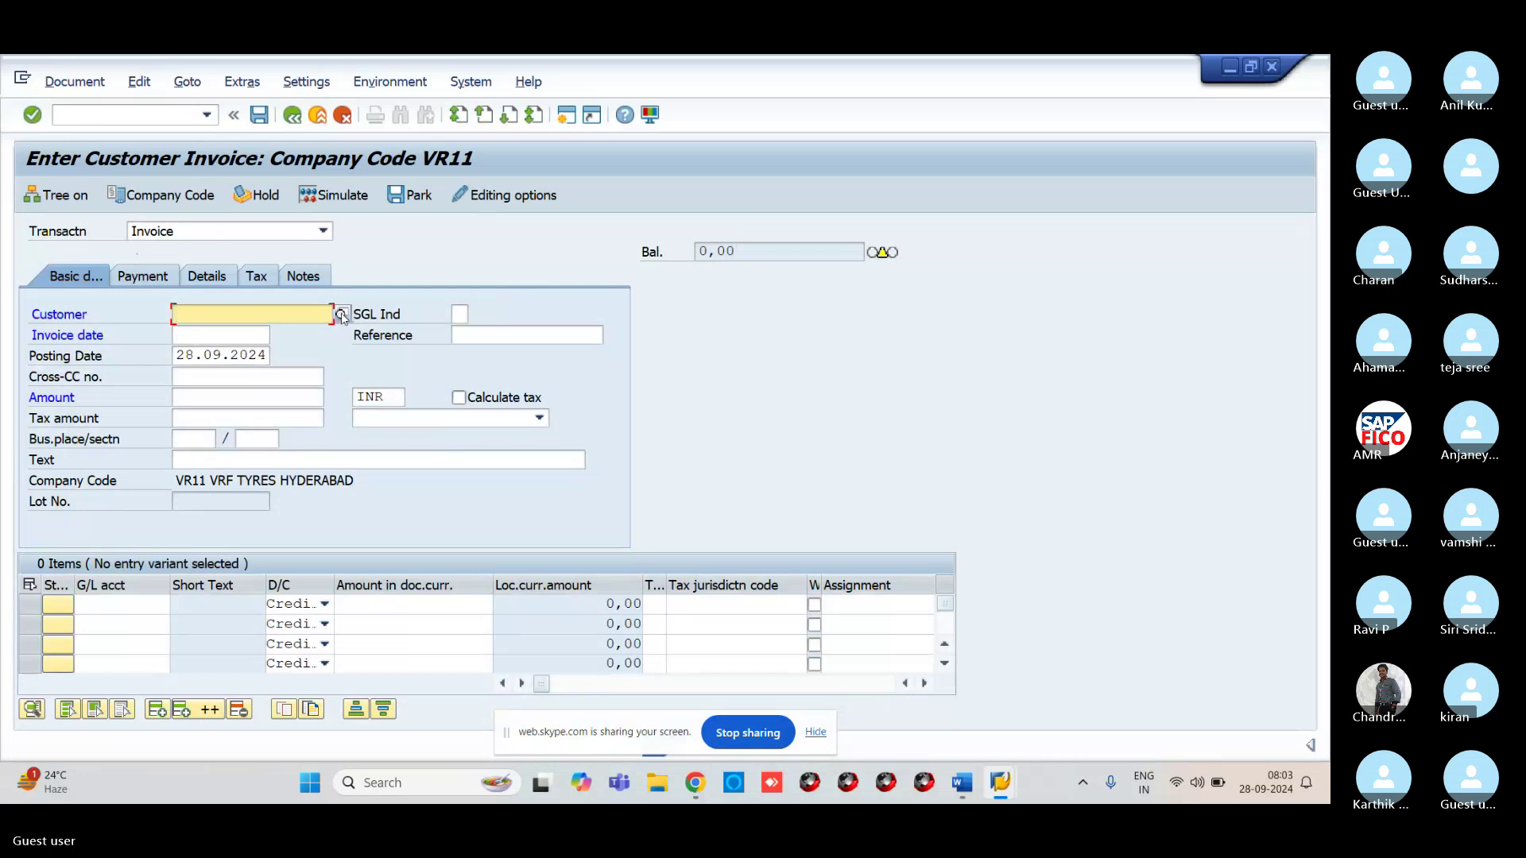
Pick ABP TECHNOLOGIES as customer via the company code VR11 customer search
{"action": "left_click", "coordinate": [341, 314]}
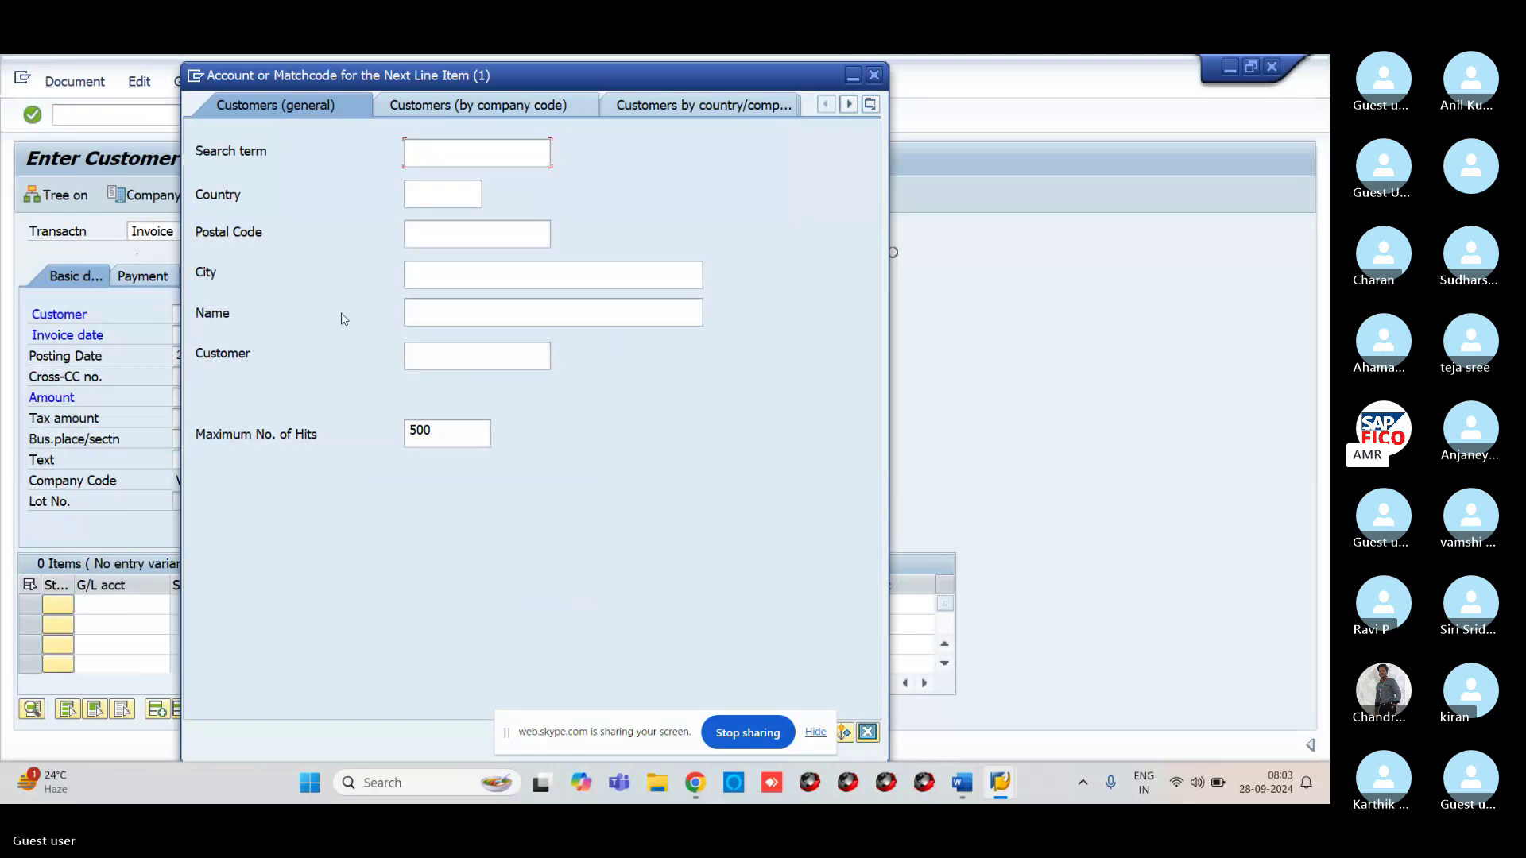
{"action": "left_click", "coordinate": [441, 105]}
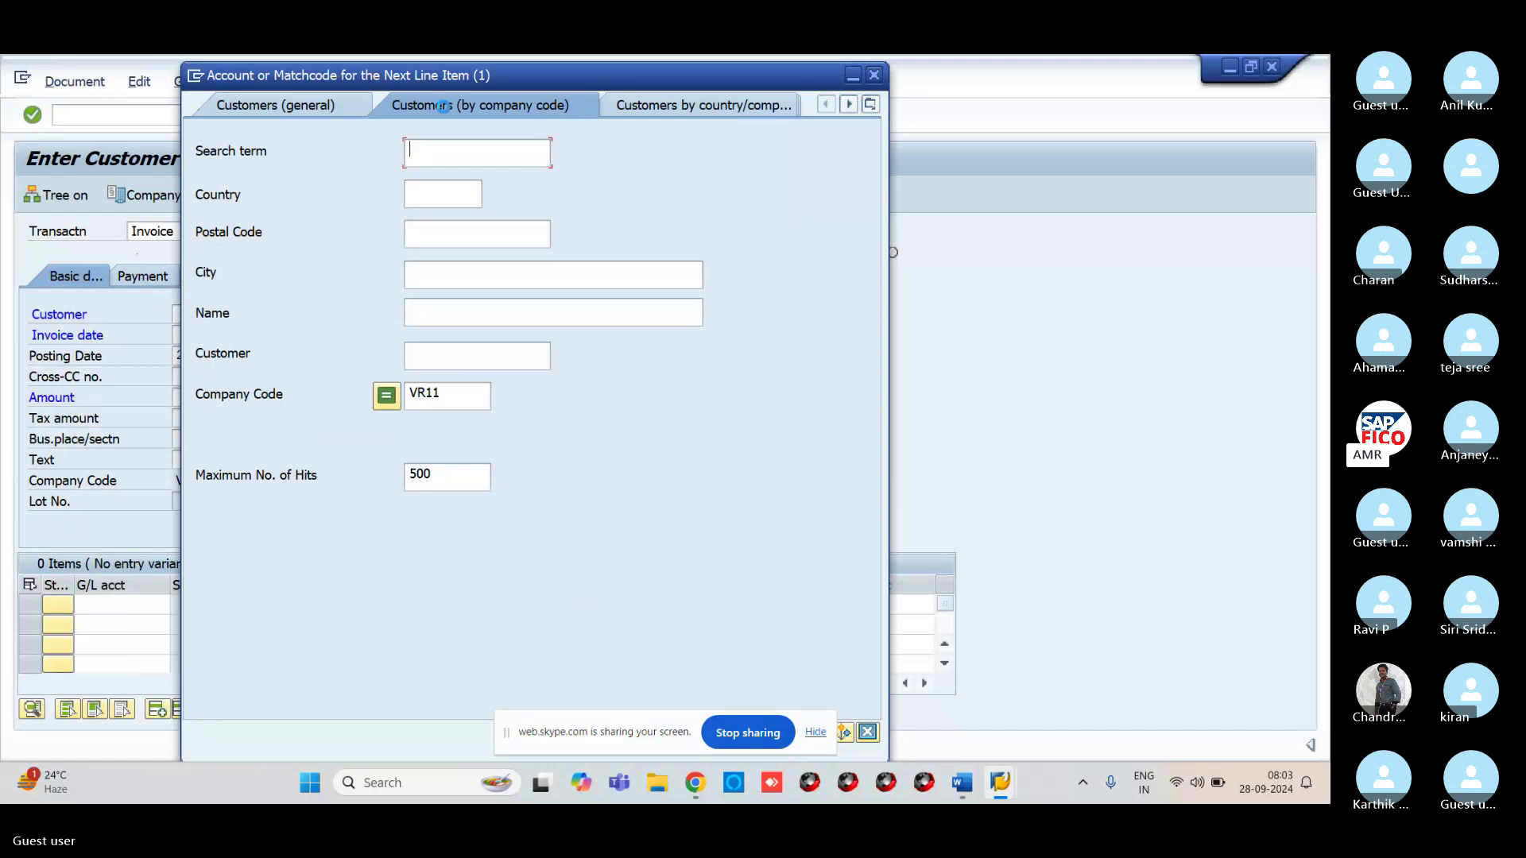
{"action": "key", "text": "Return"}
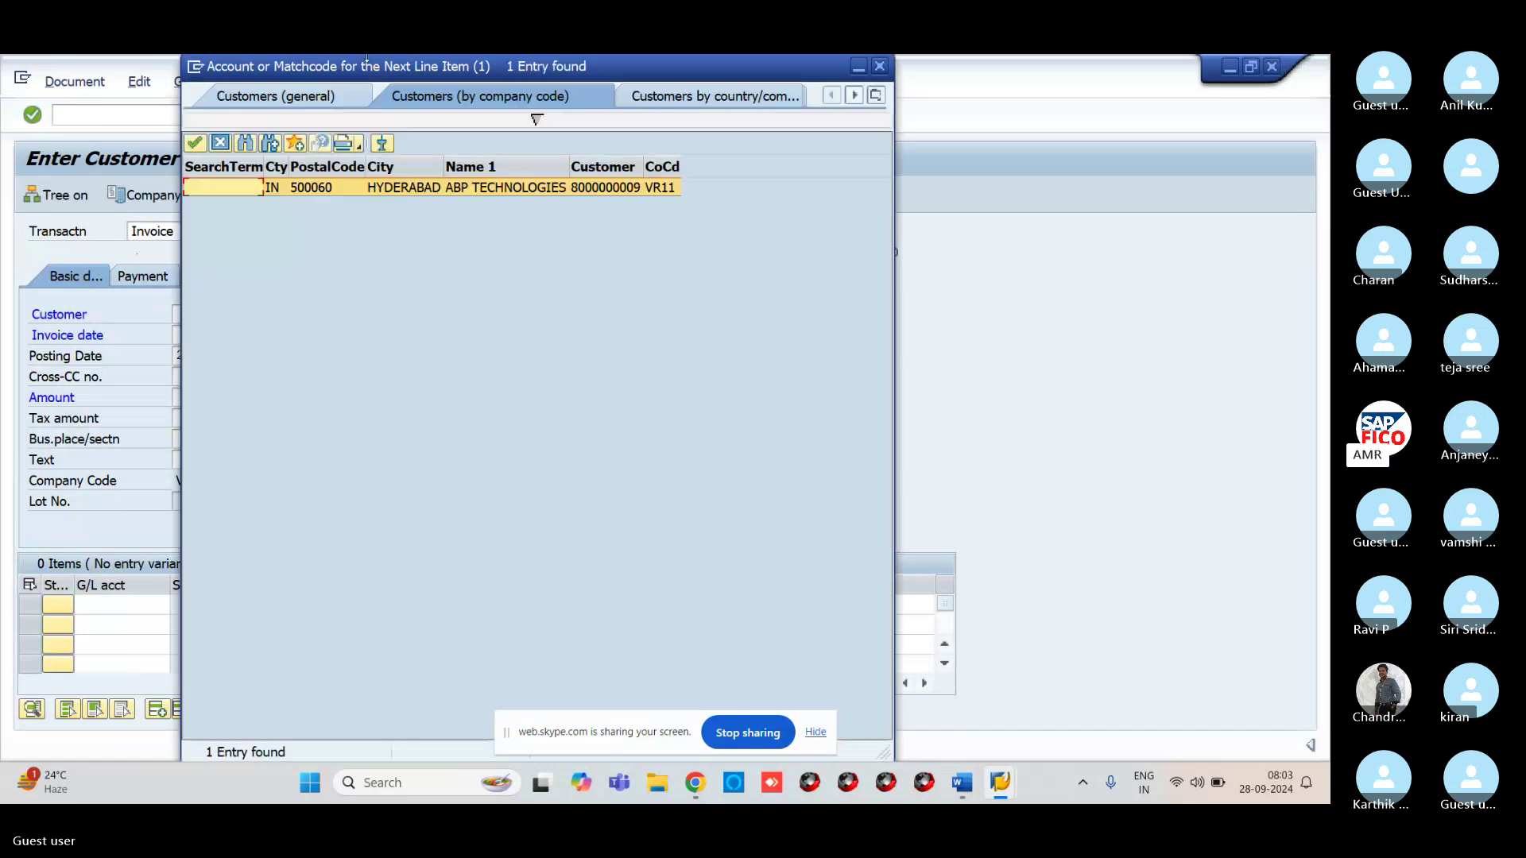
{"action": "left_click", "coordinate": [195, 144]}
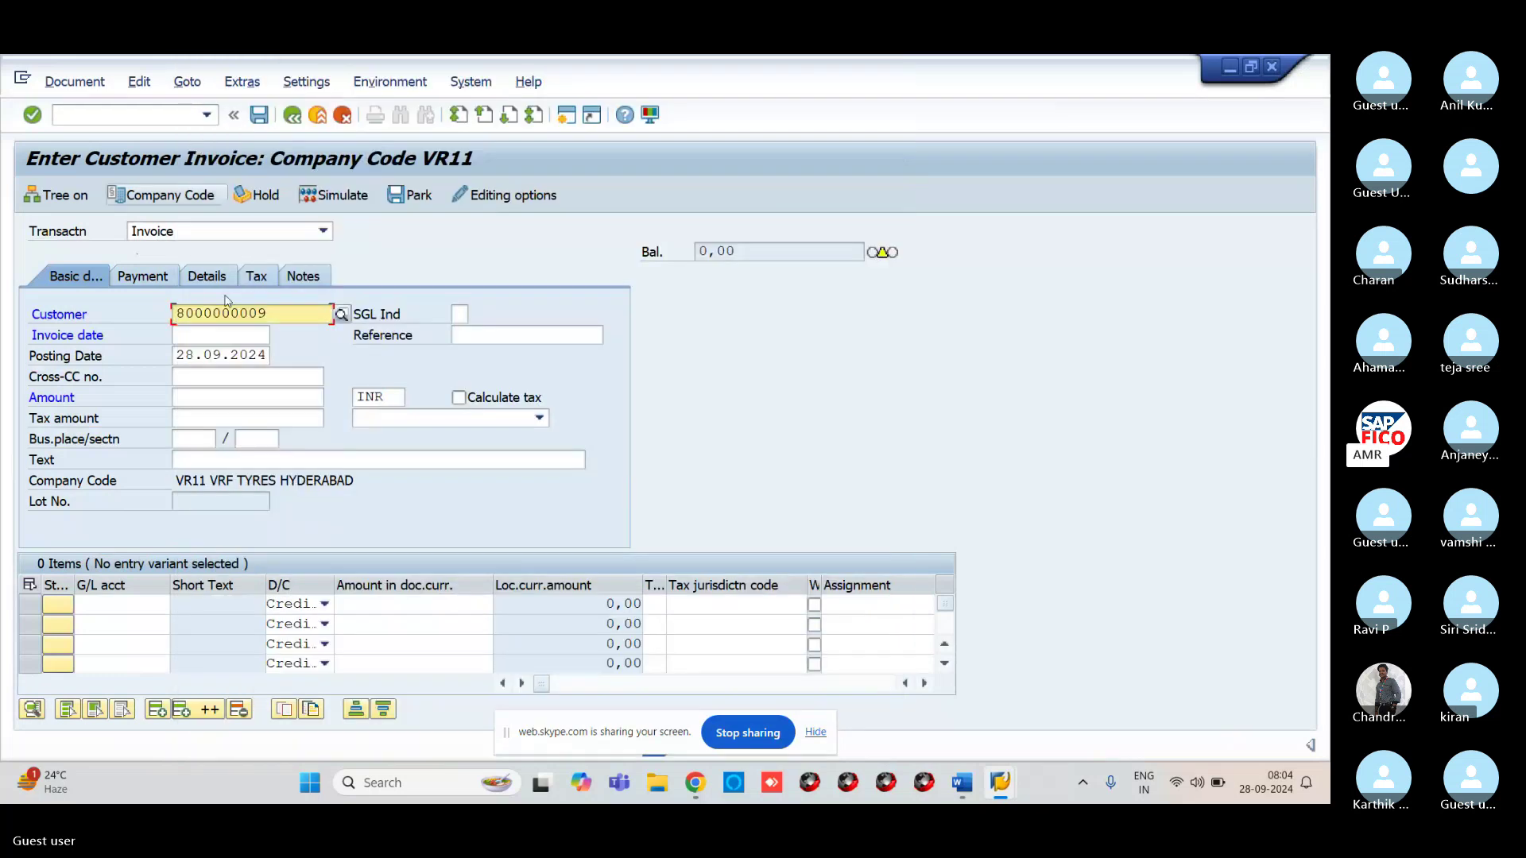
Enter invoice date 28.09.2024, amount 10000 and text 'CUSTOMER INVOICE CREATION'
{"action": "left_click", "coordinate": [210, 341]}
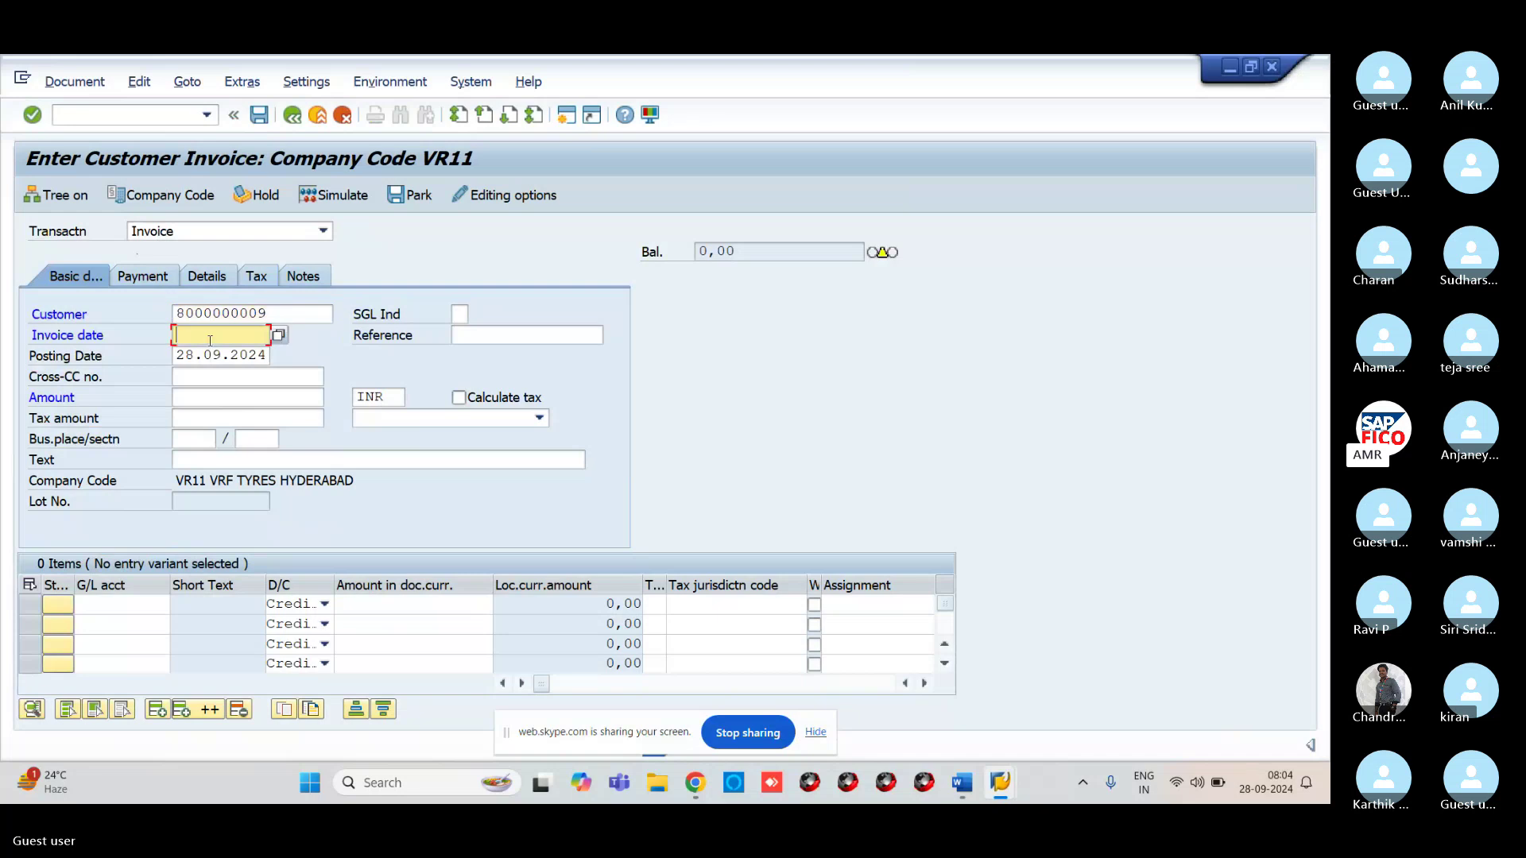
{"action": "type", "text": "28.09.2024"}
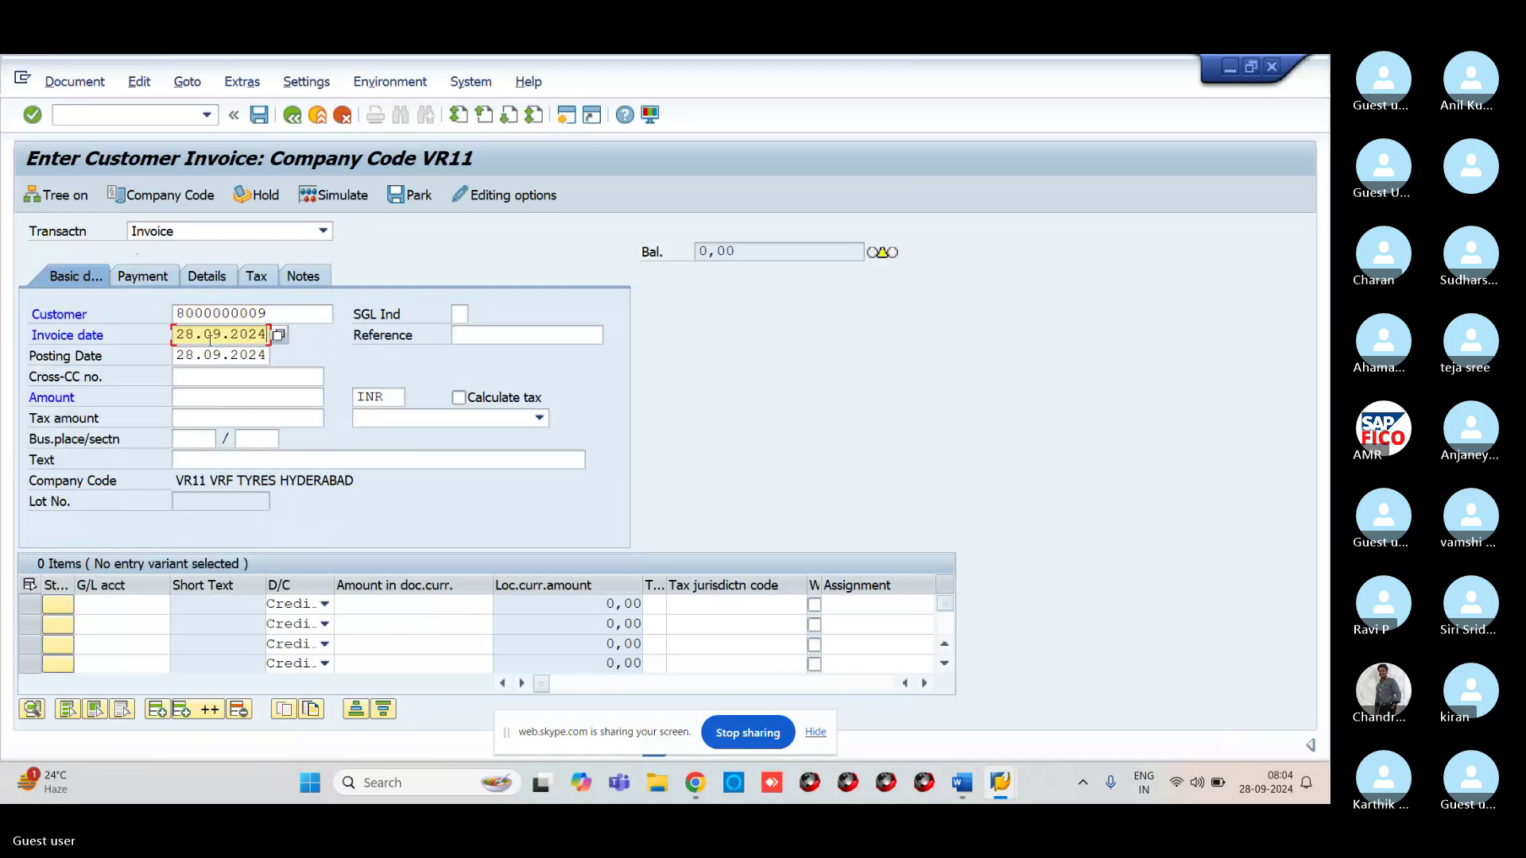
{"action": "left_click", "coordinate": [216, 393]}
{"action": "type", "text": "10"}
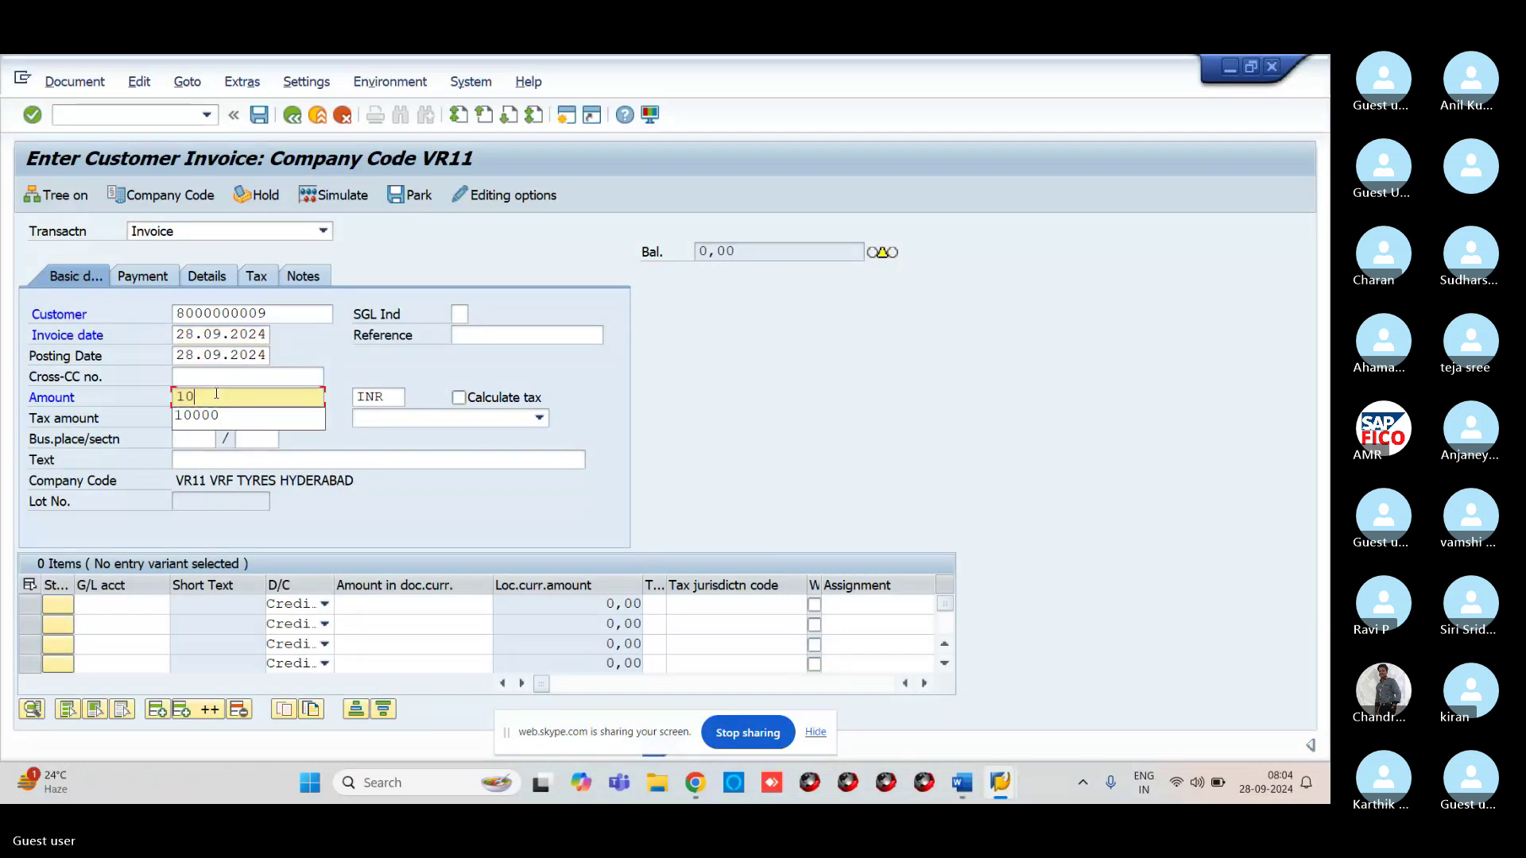
{"action": "type", "text": "000"}
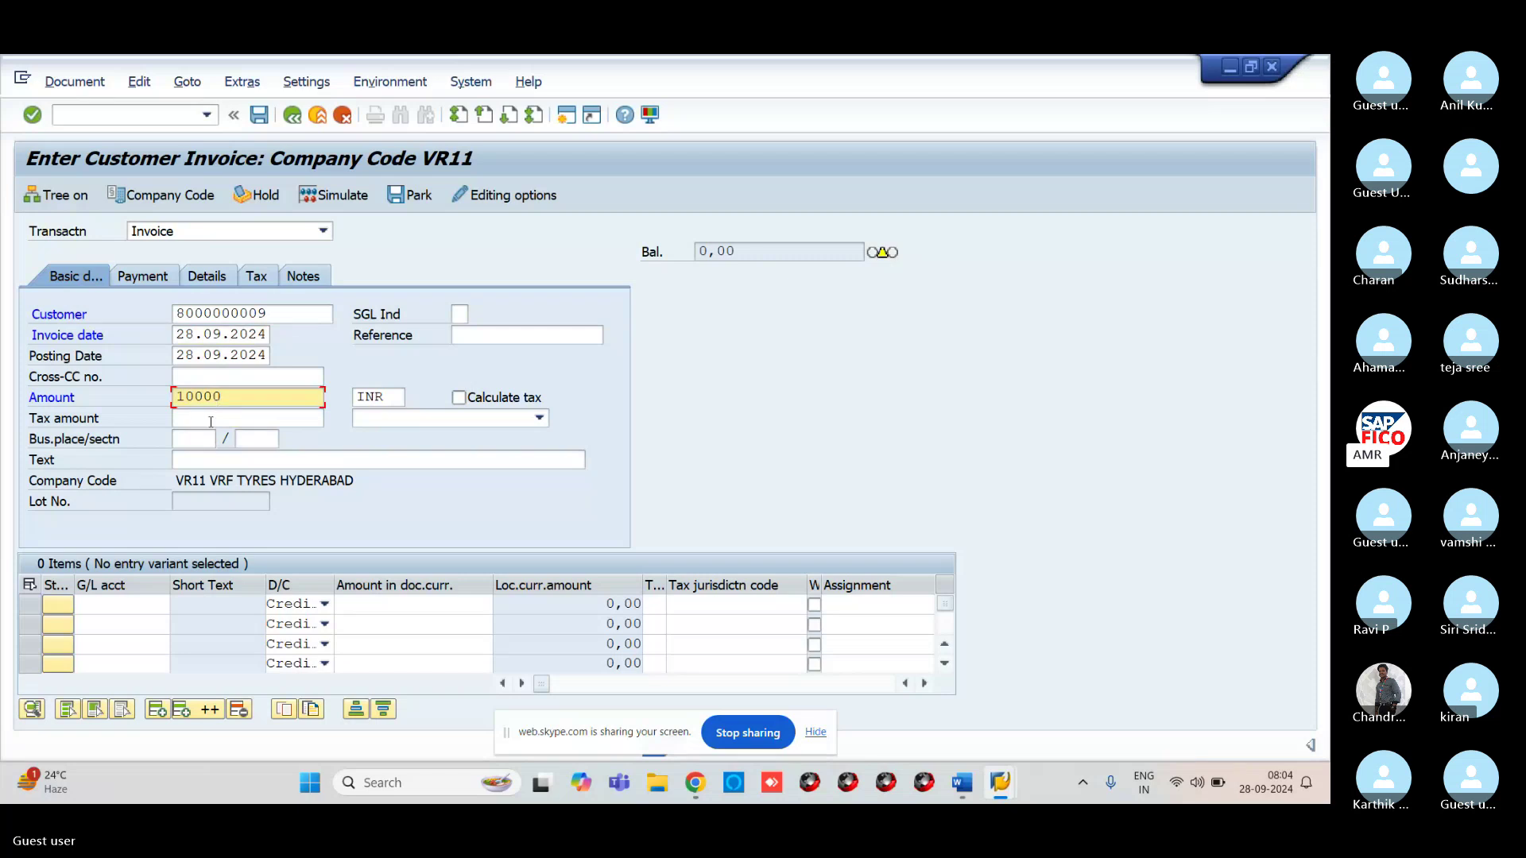
{"action": "left_click", "coordinate": [202, 461]}
{"action": "type", "text": "C"}
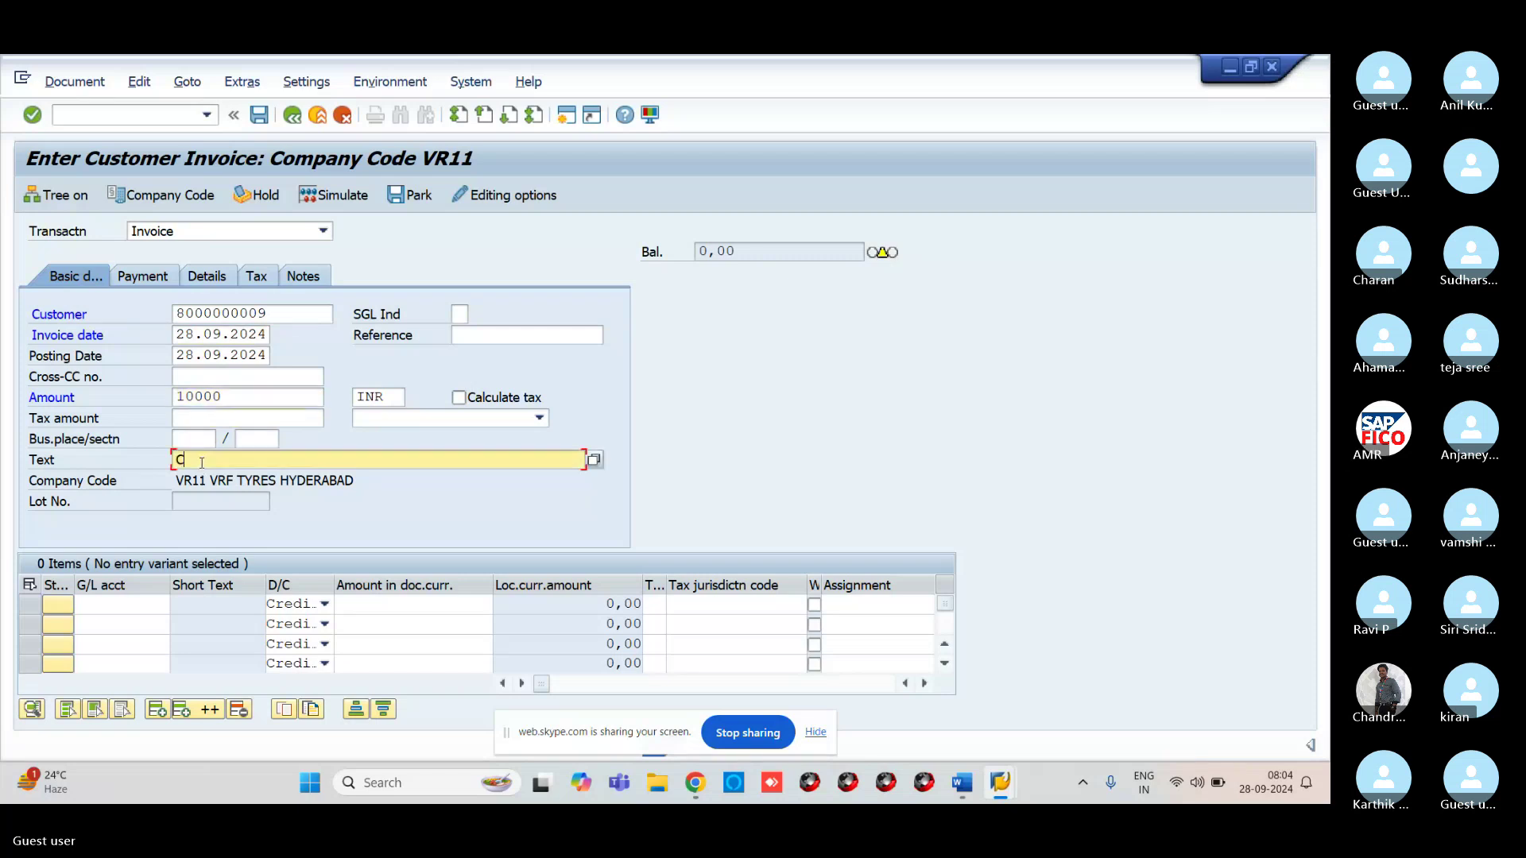
{"action": "type", "text": "USTOMER INVOICE CREATION"}
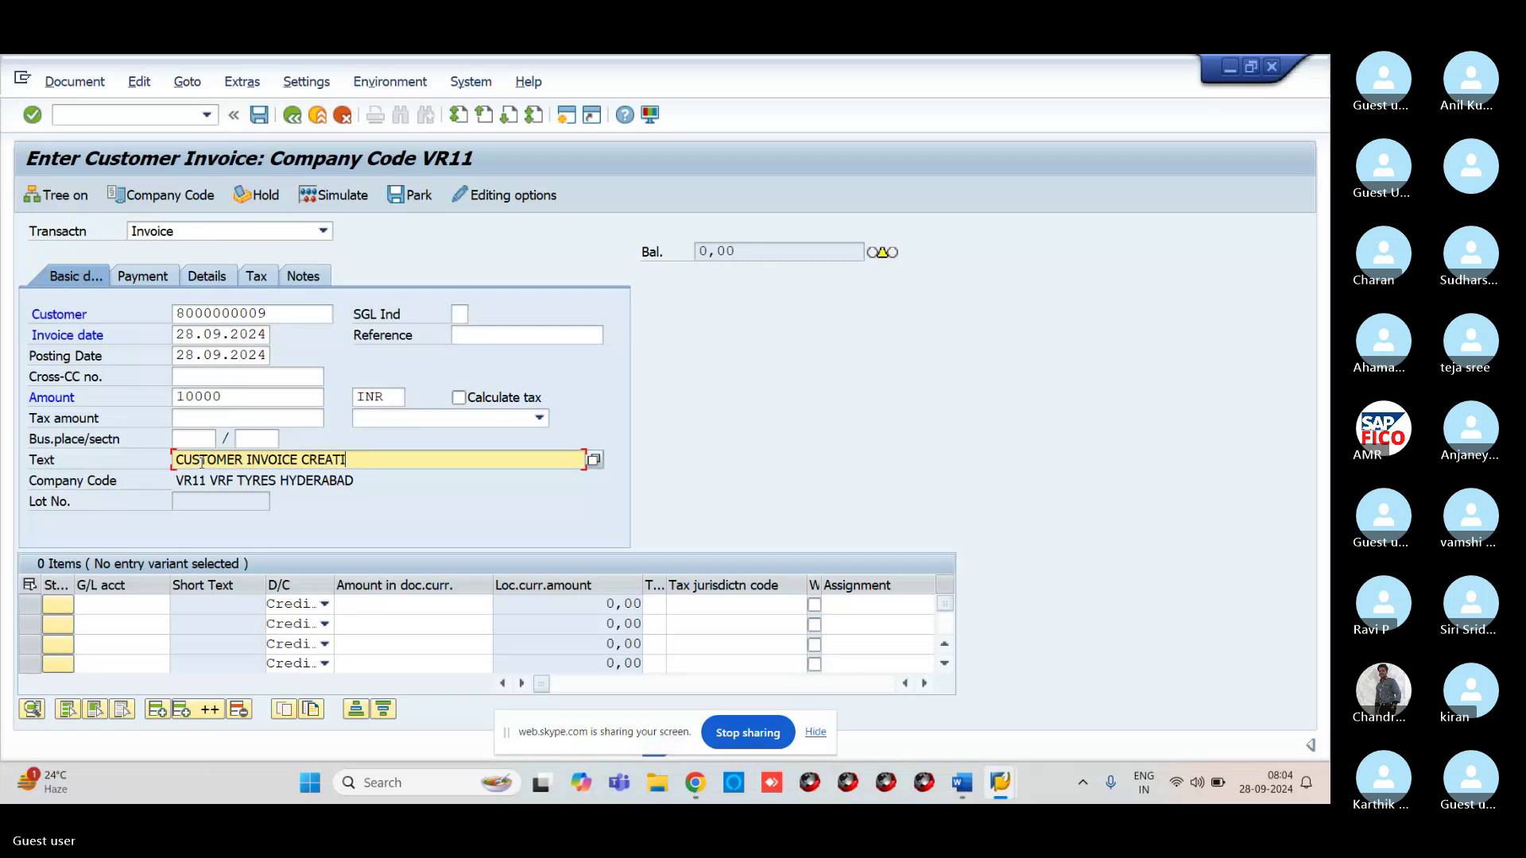
{"action": "left_click", "coordinate": [120, 611]}
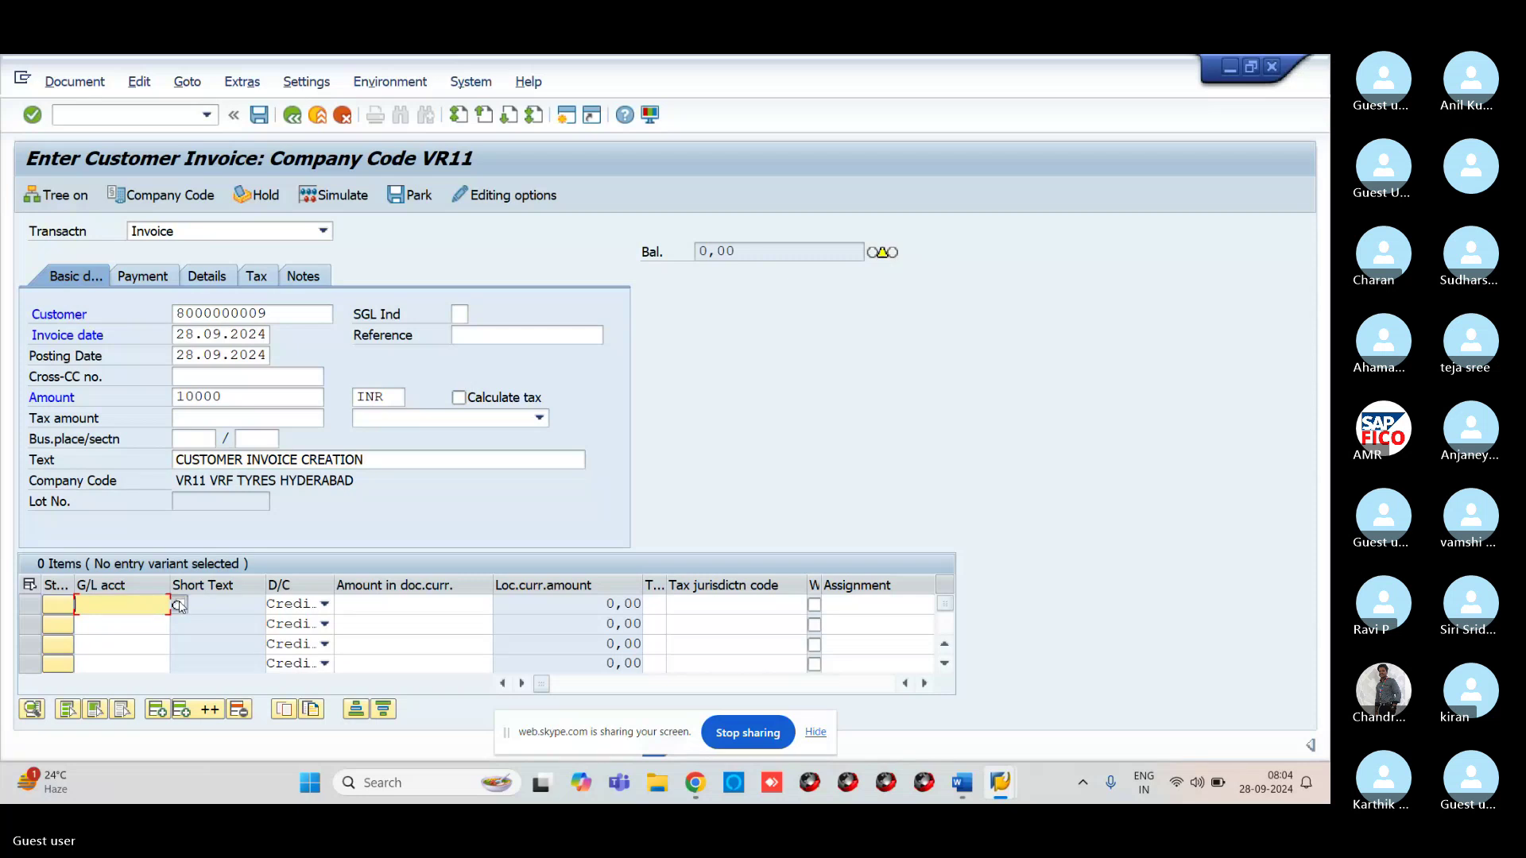
{"action": "left_click", "coordinate": [179, 607]}
Add a 10.000,00 line item on G/L account 300000 VROC SALES ACCOUNT and simulate the document
{"action": "key", "text": "Return"}
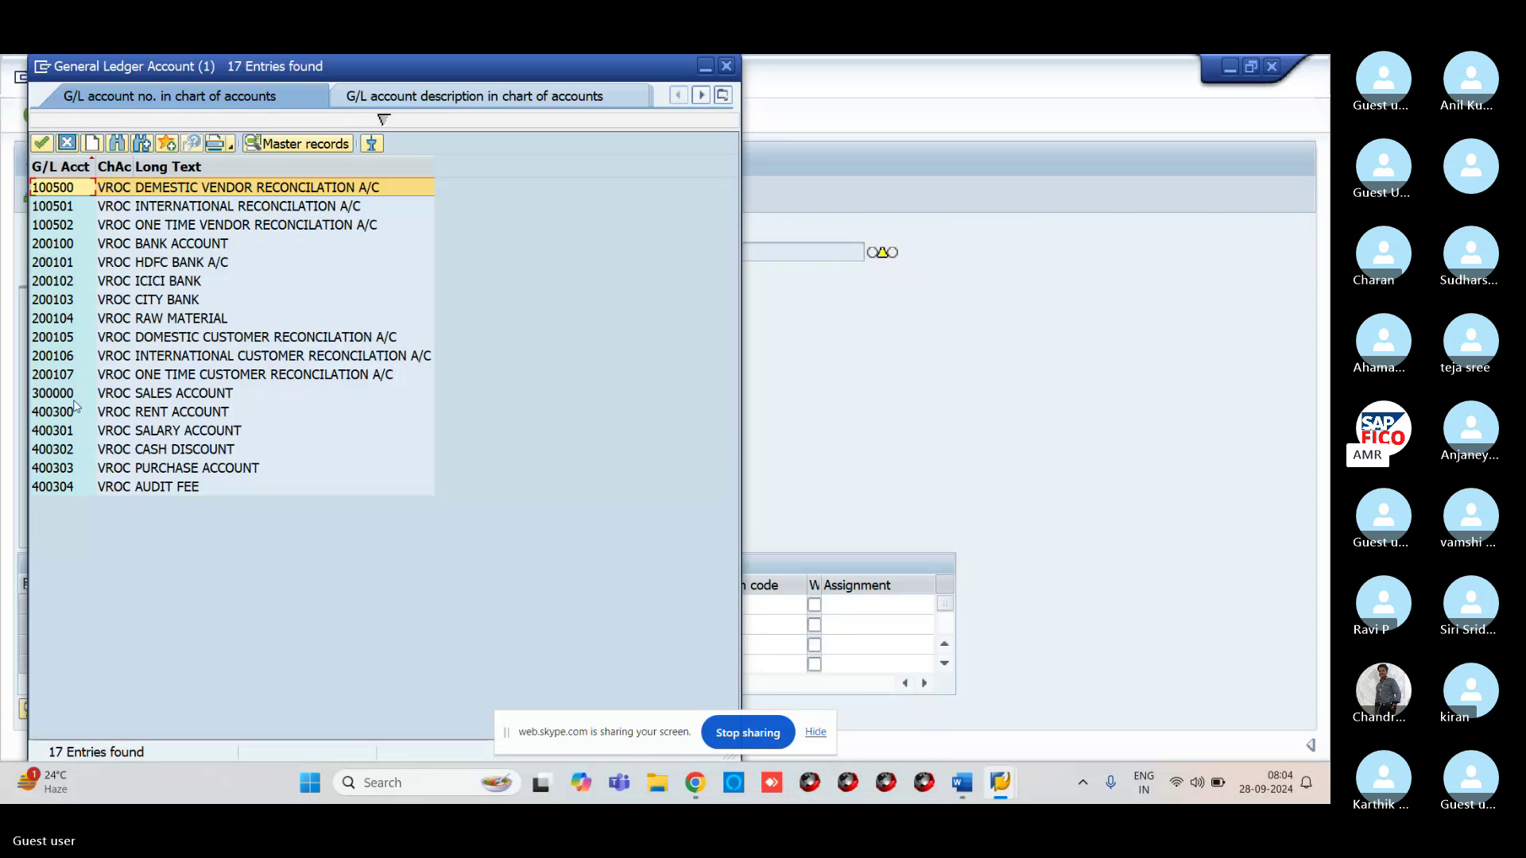
{"action": "left_click", "coordinate": [73, 397]}
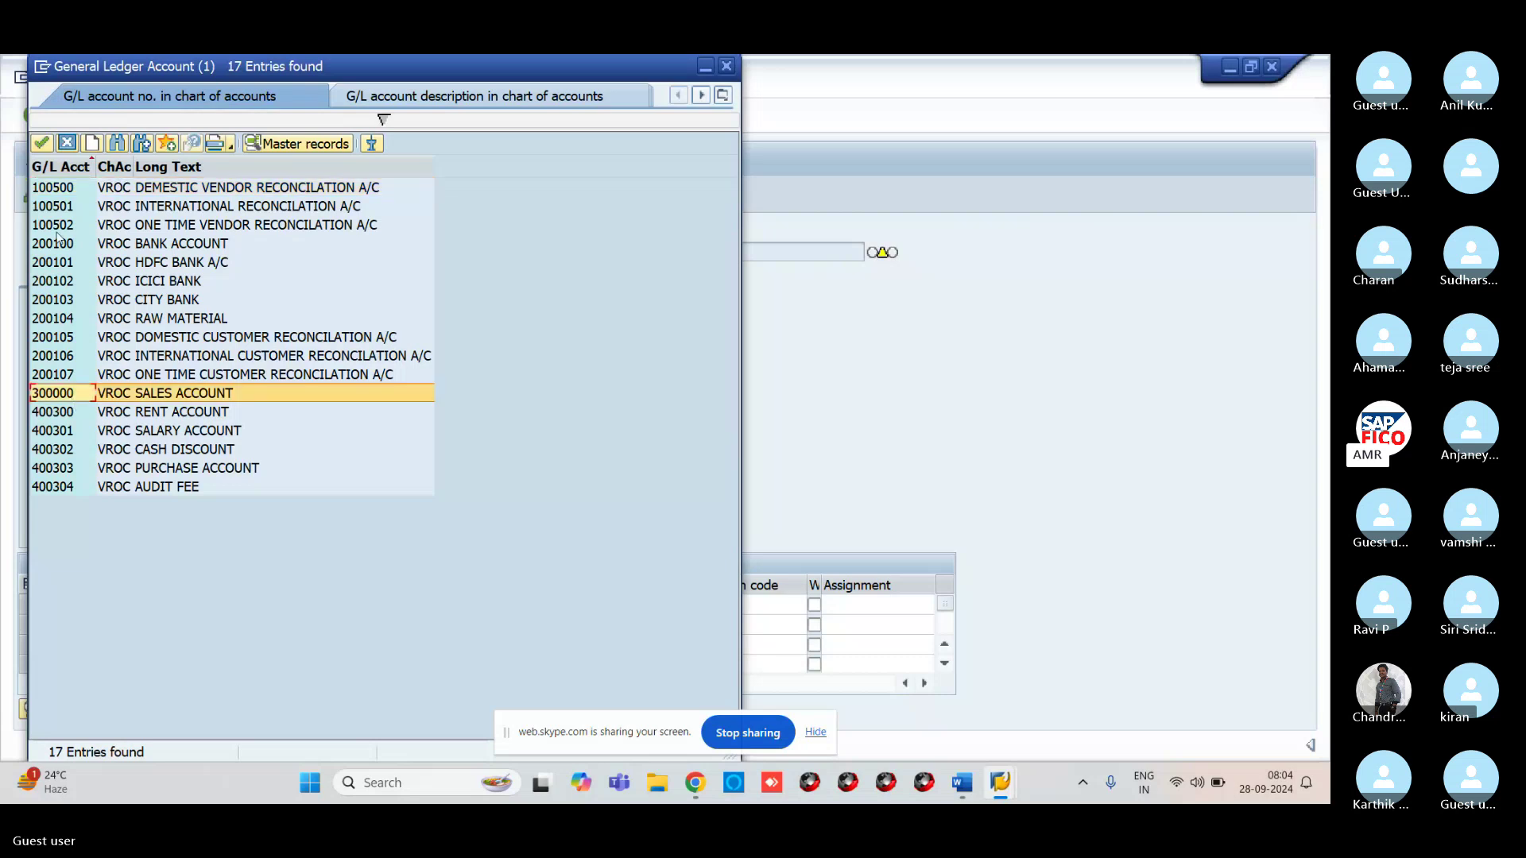
{"action": "left_click", "coordinate": [42, 144]}
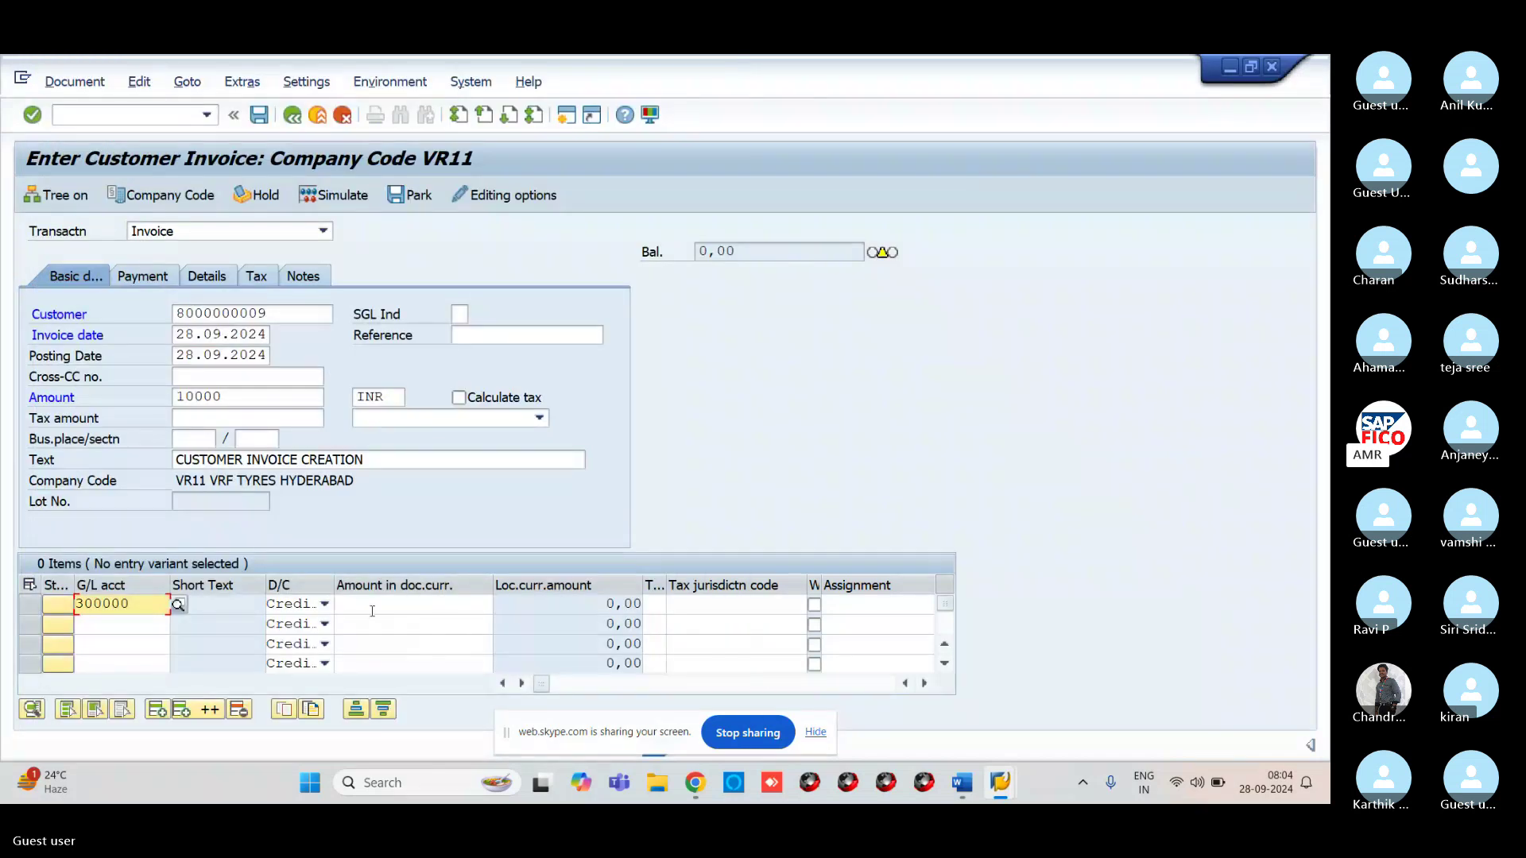
{"action": "left_click", "coordinate": [374, 605]}
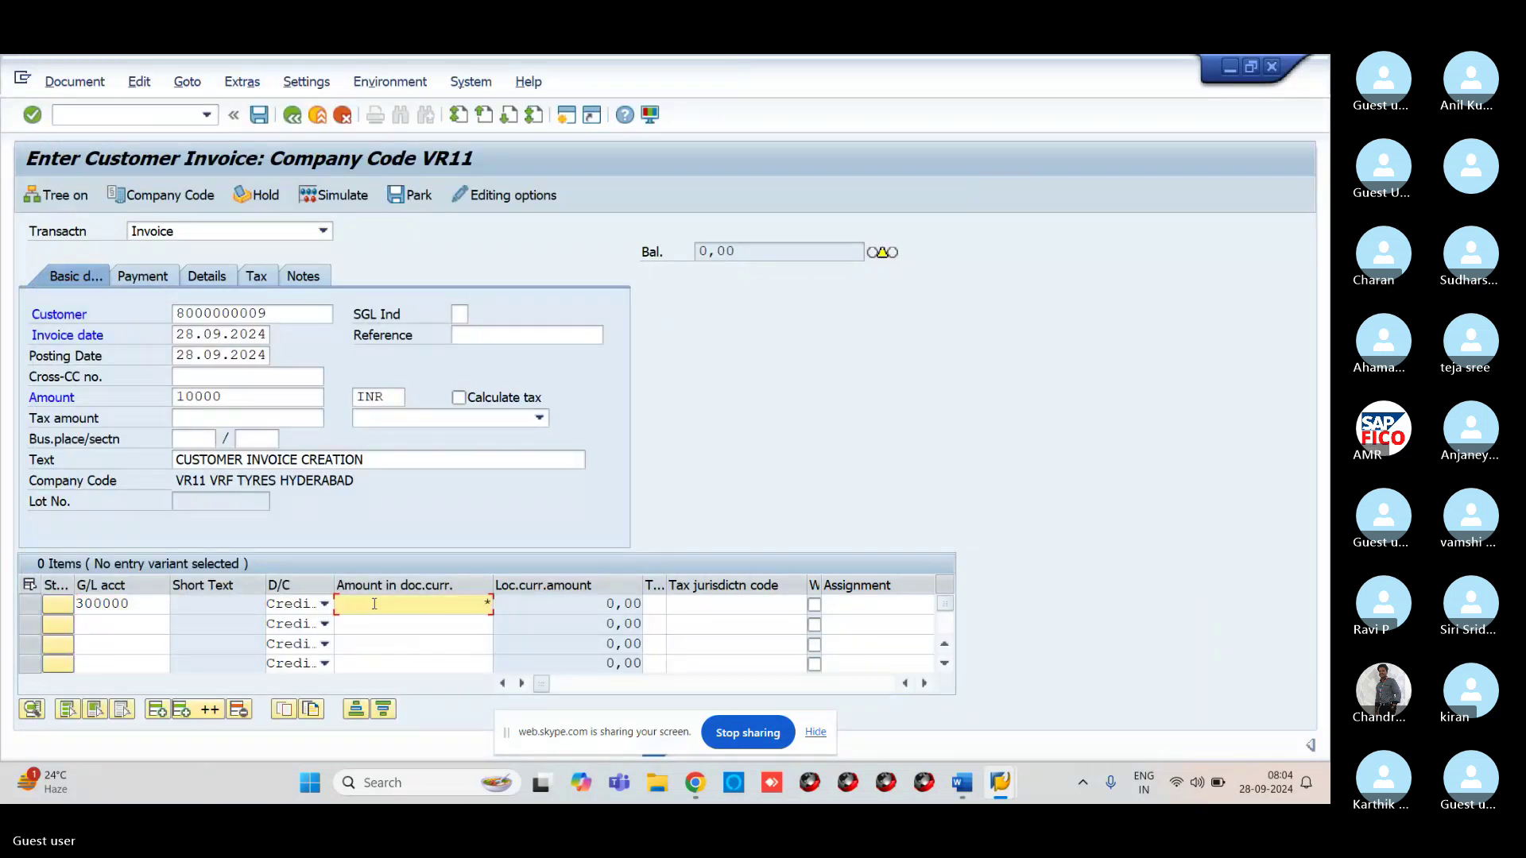
{"action": "key", "text": "Return"}
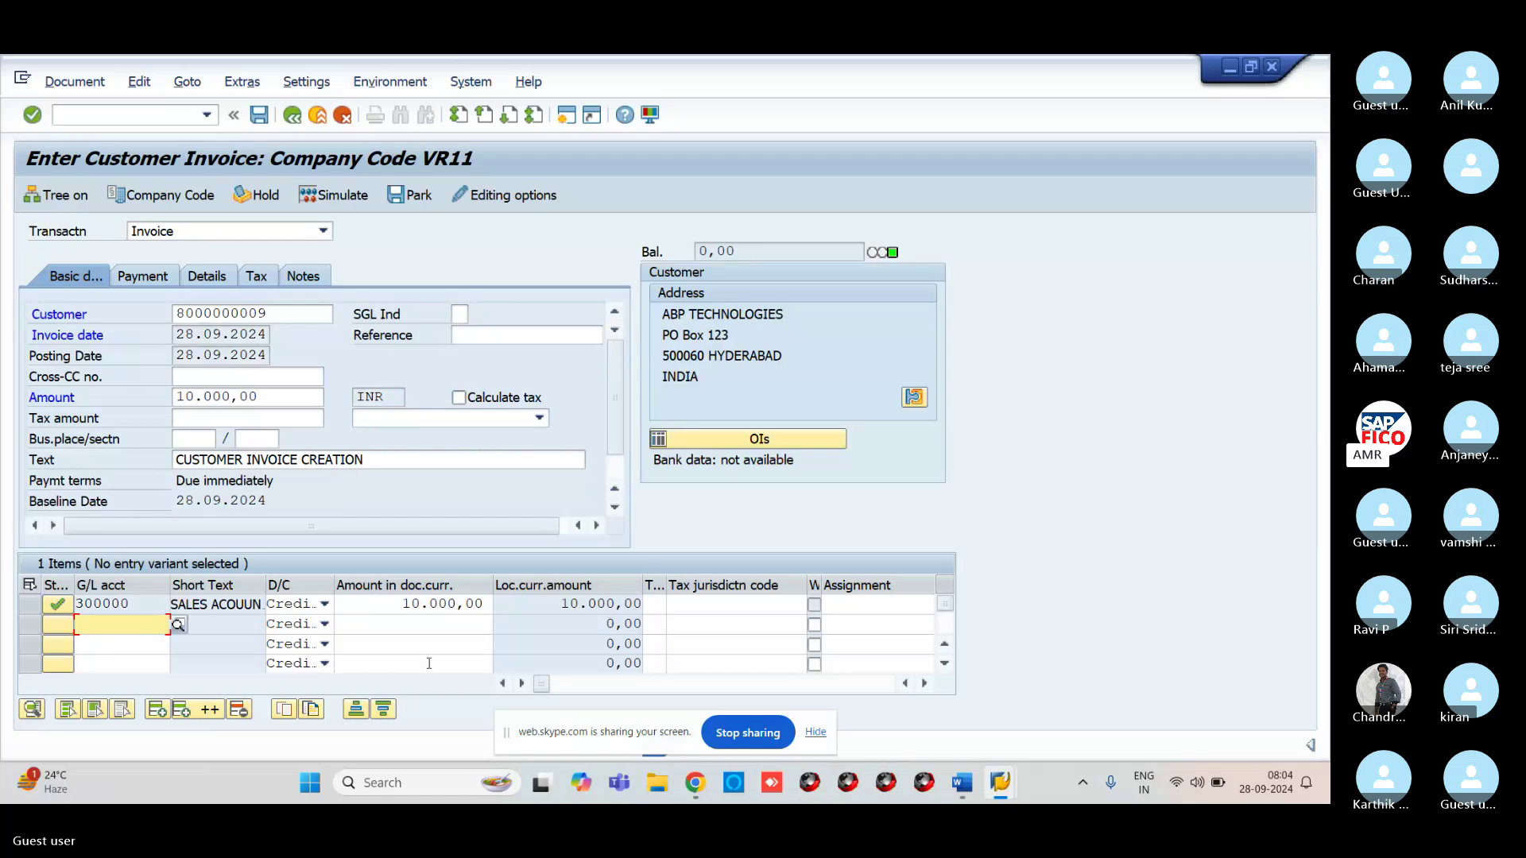
{"action": "left_click", "coordinate": [351, 202]}
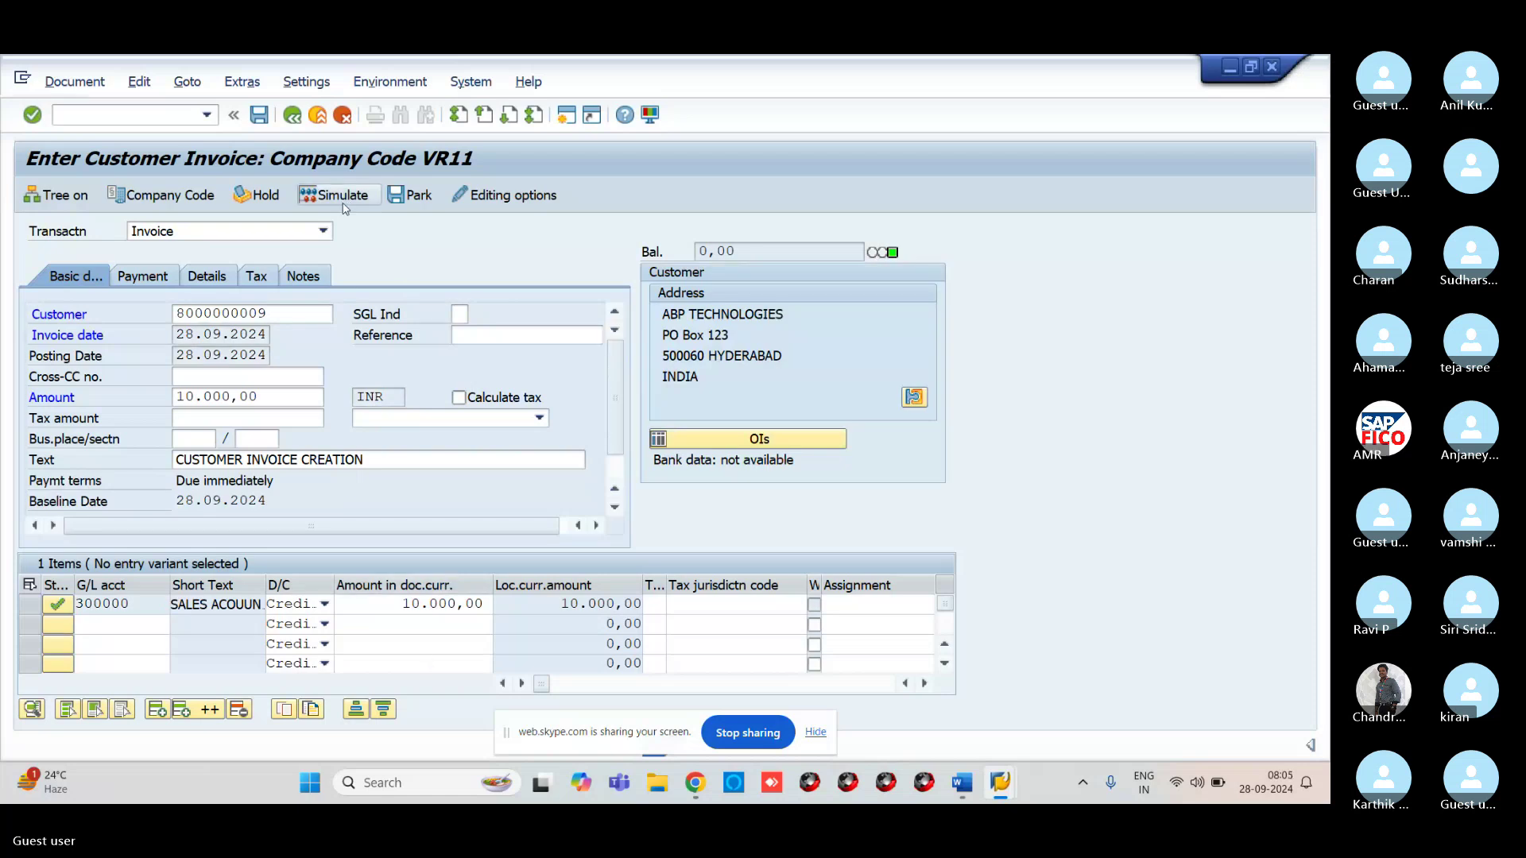
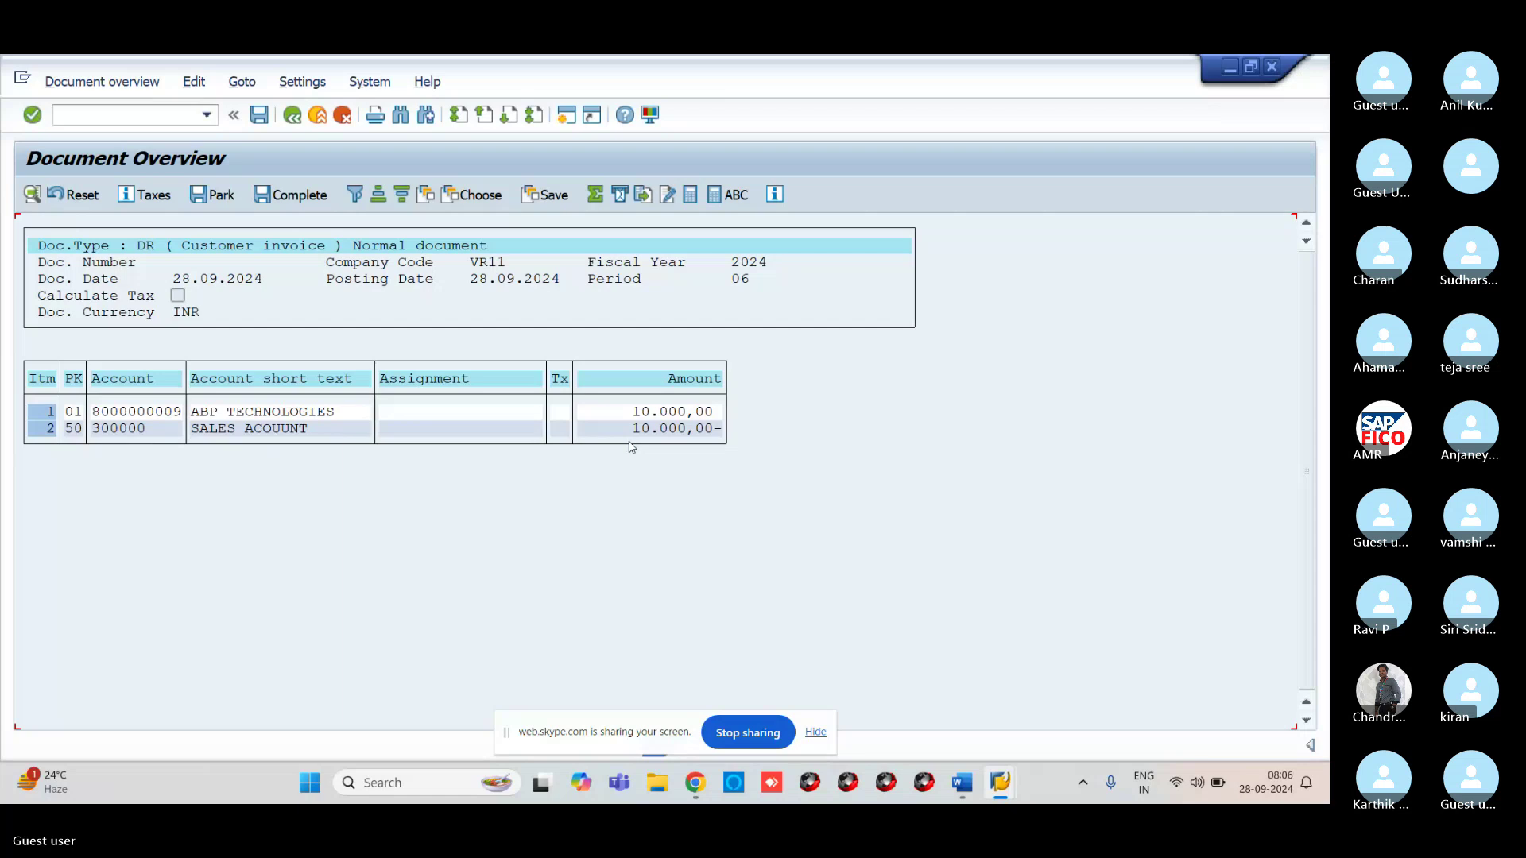
Post the ABP TECHNOLOGIES invoice as document 400001 for 10,000.00 INR in VR11
{"action": "left_click", "coordinate": [293, 115]}
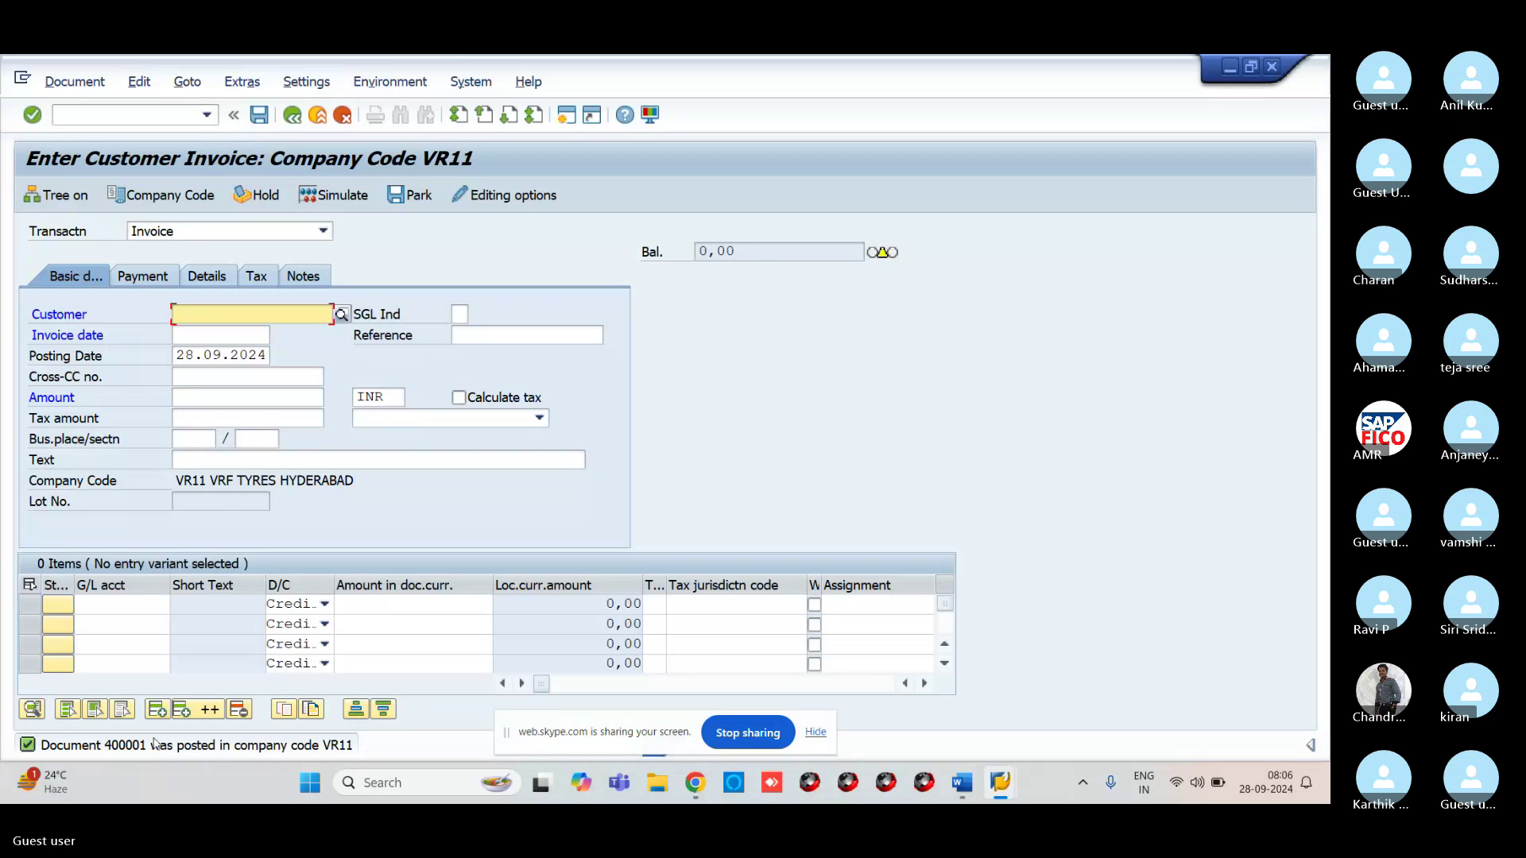
Call up FBL5N (Customer Line Item Display) via /NFBL5N, after correcting a mistyped code
{"action": "left_click", "coordinate": [143, 115]}
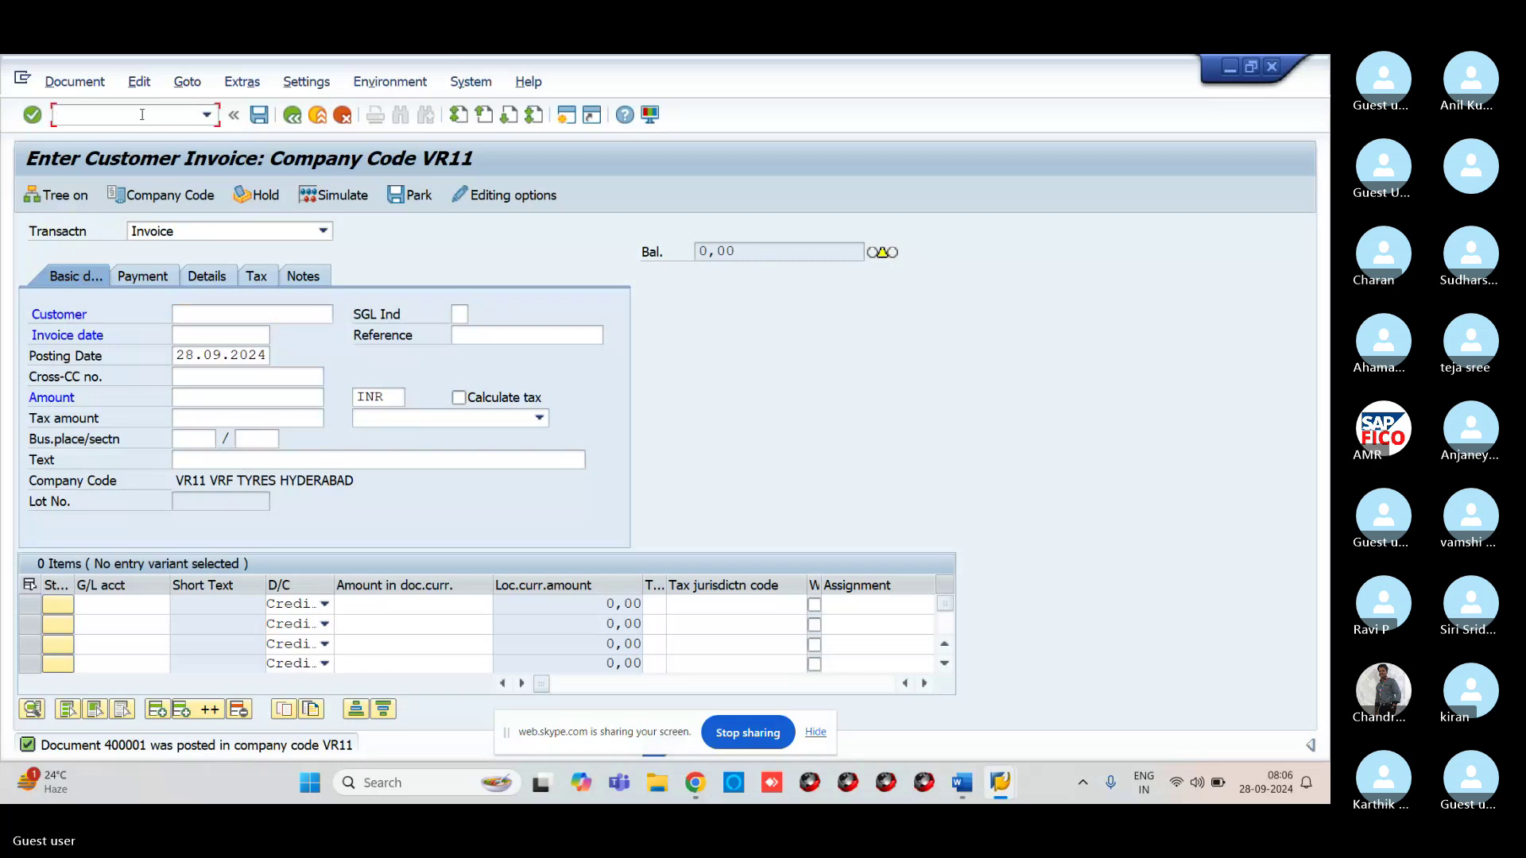
{"action": "type", "text": "FBN"}
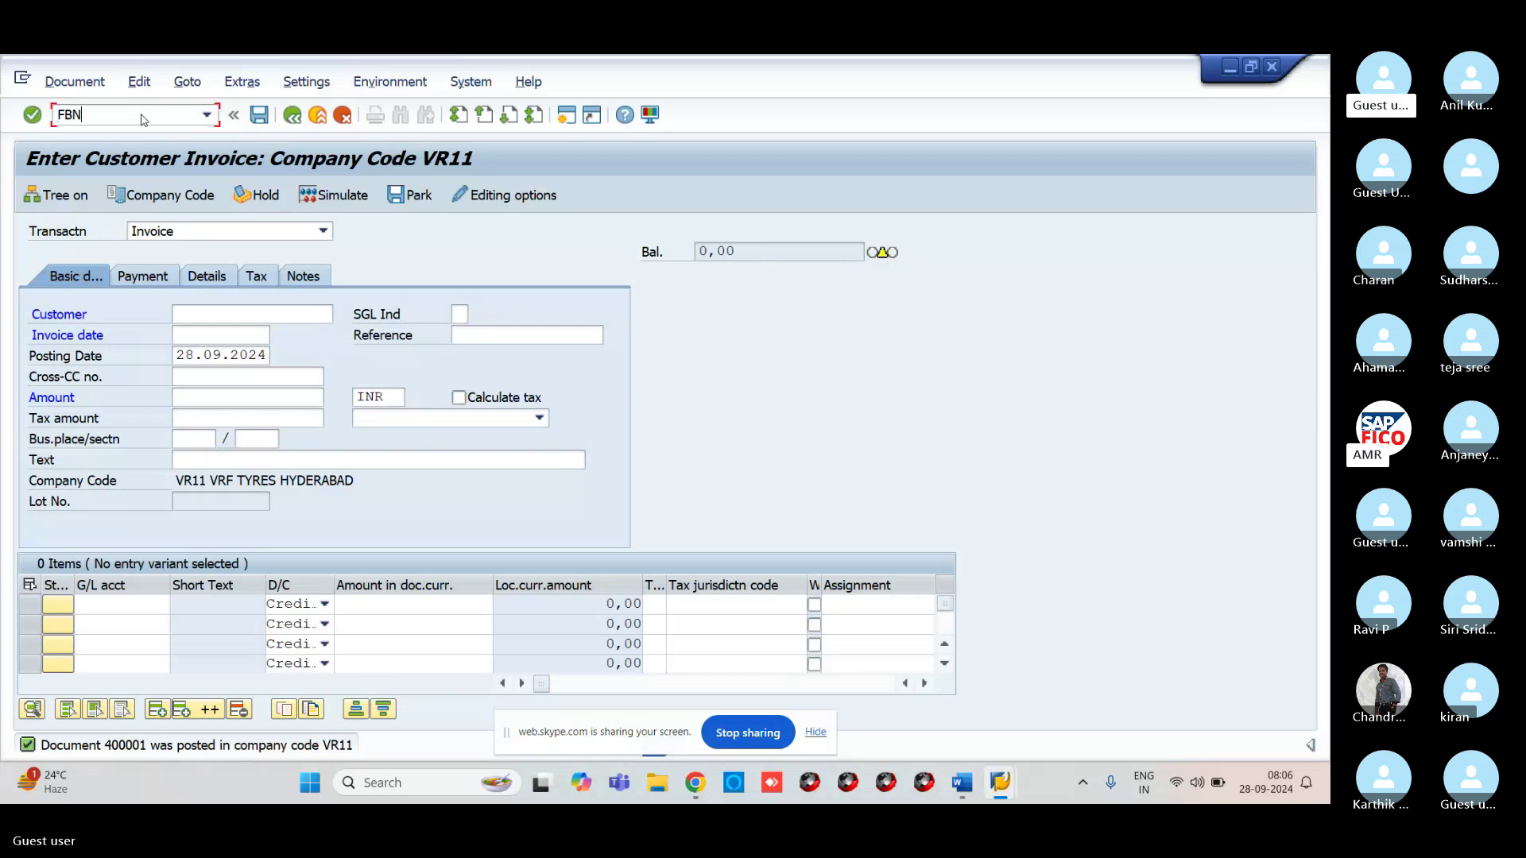
{"action": "type", "text": "1"}
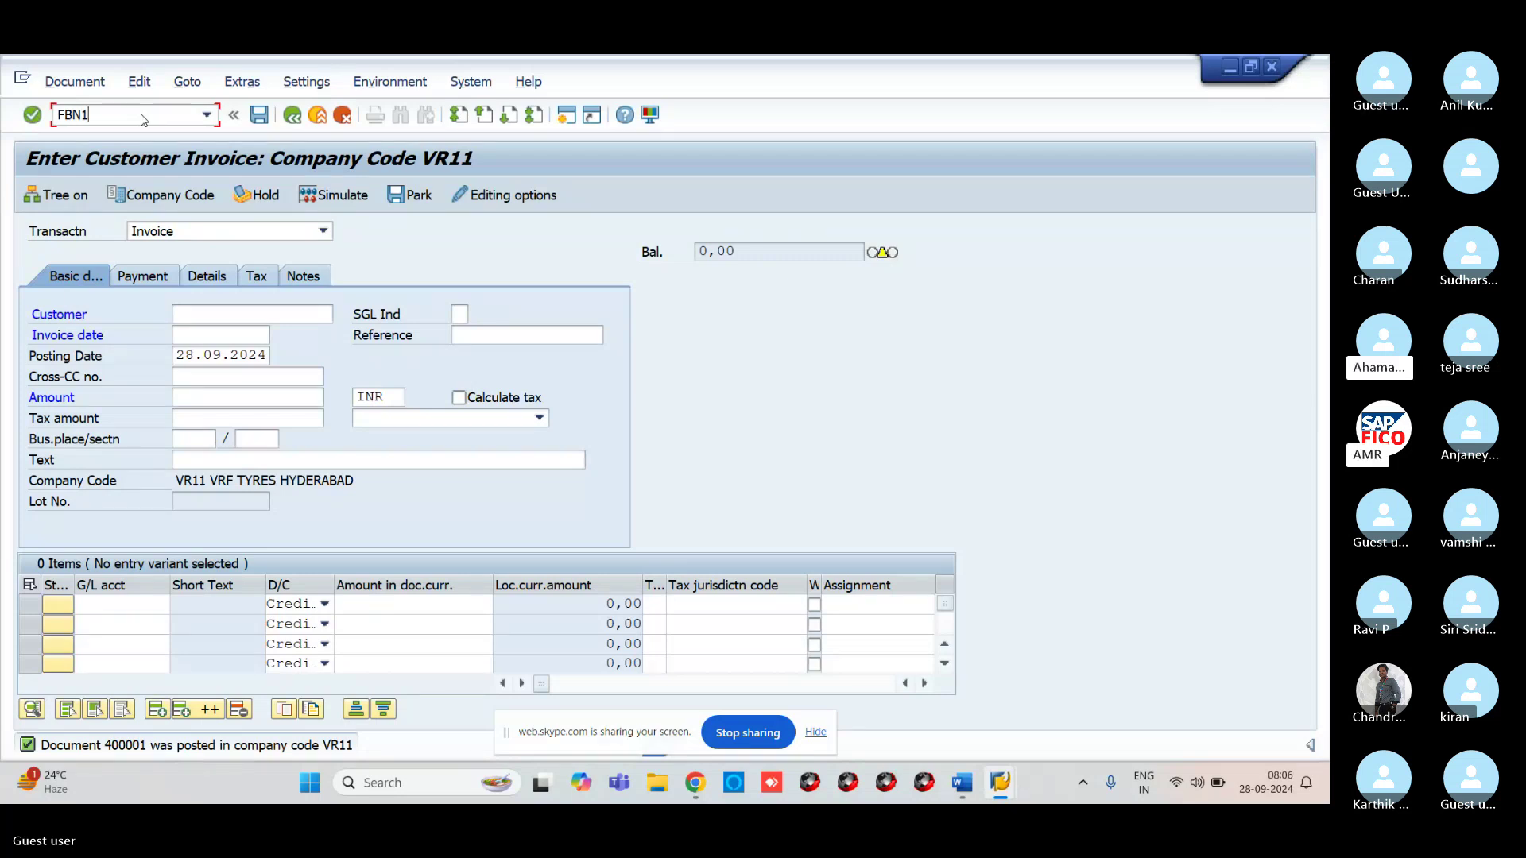
{"action": "key", "text": "BackSpace"}
{"action": "key", "text": "BackSpace"}
{"action": "key", "text": "BackSpace"}
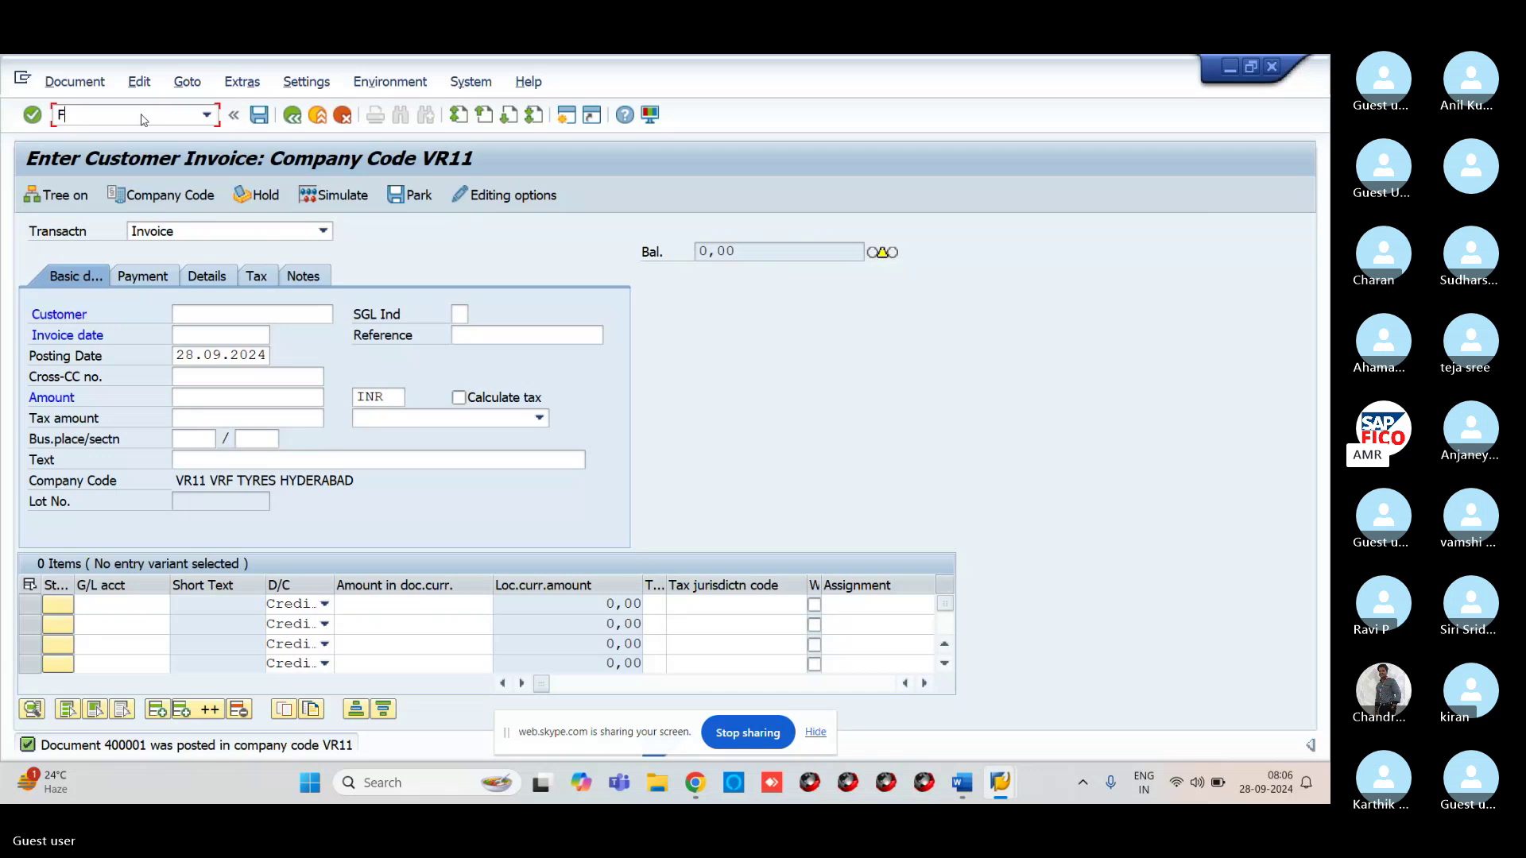
{"action": "key", "text": "BackSpace"}
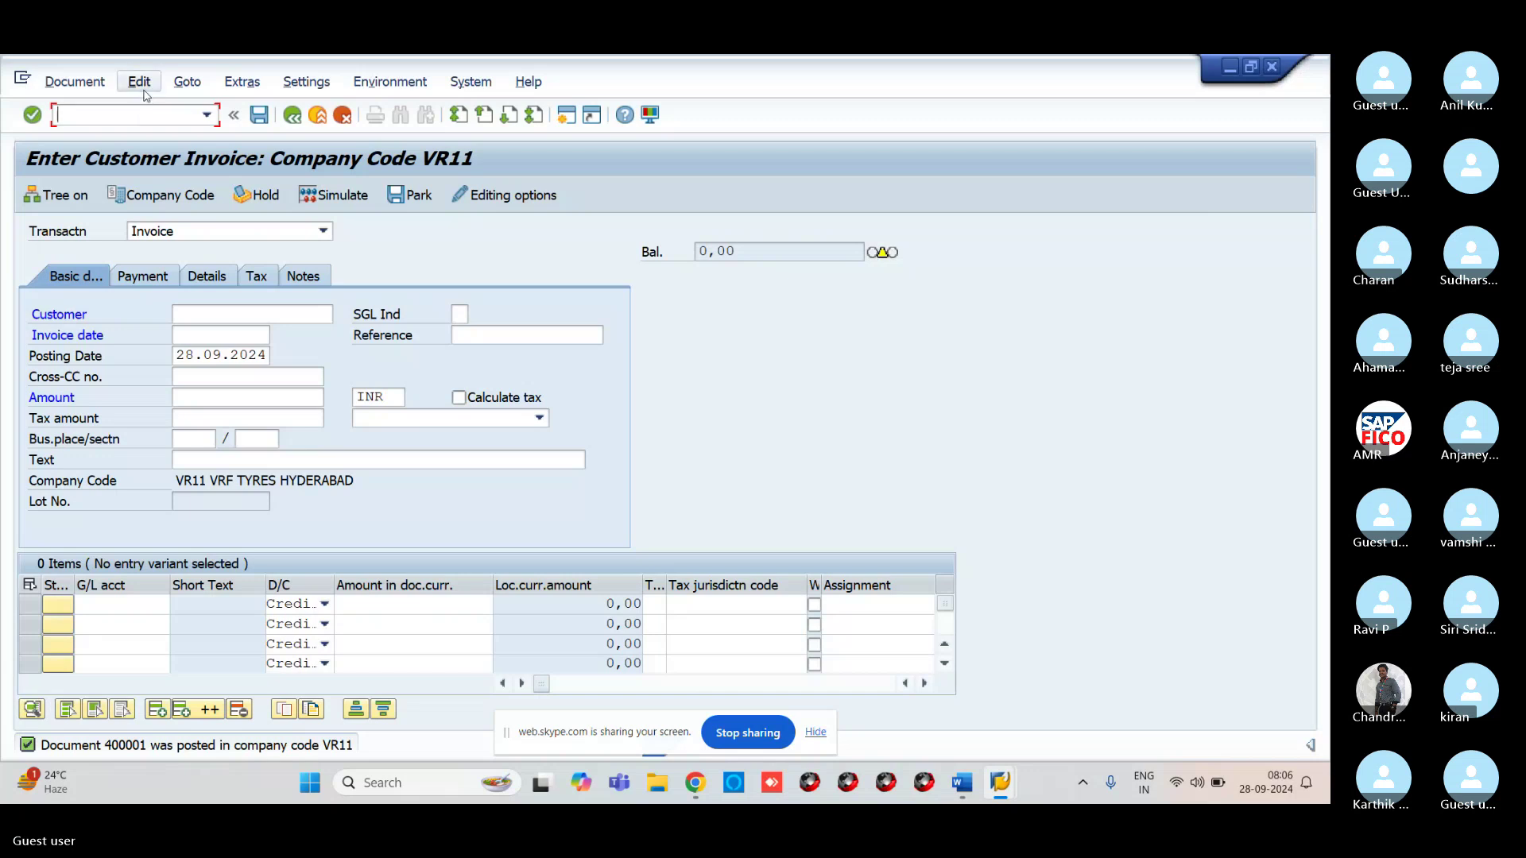
{"action": "type", "text": "FBL5N"}
{"action": "key", "text": "Return"}
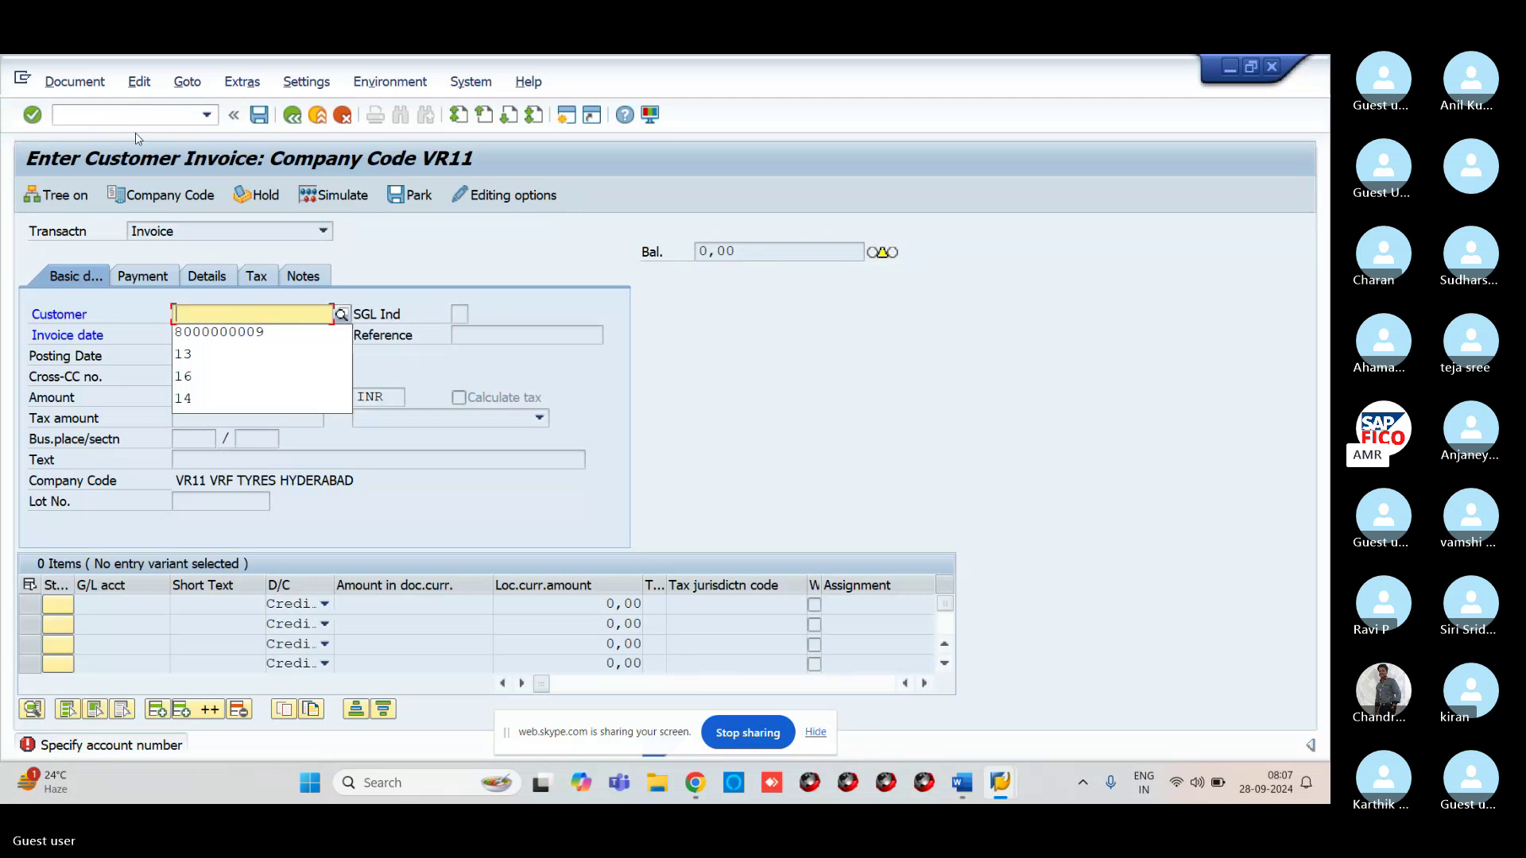
{"action": "left_click", "coordinate": [140, 118]}
{"action": "type", "text": "/N"}
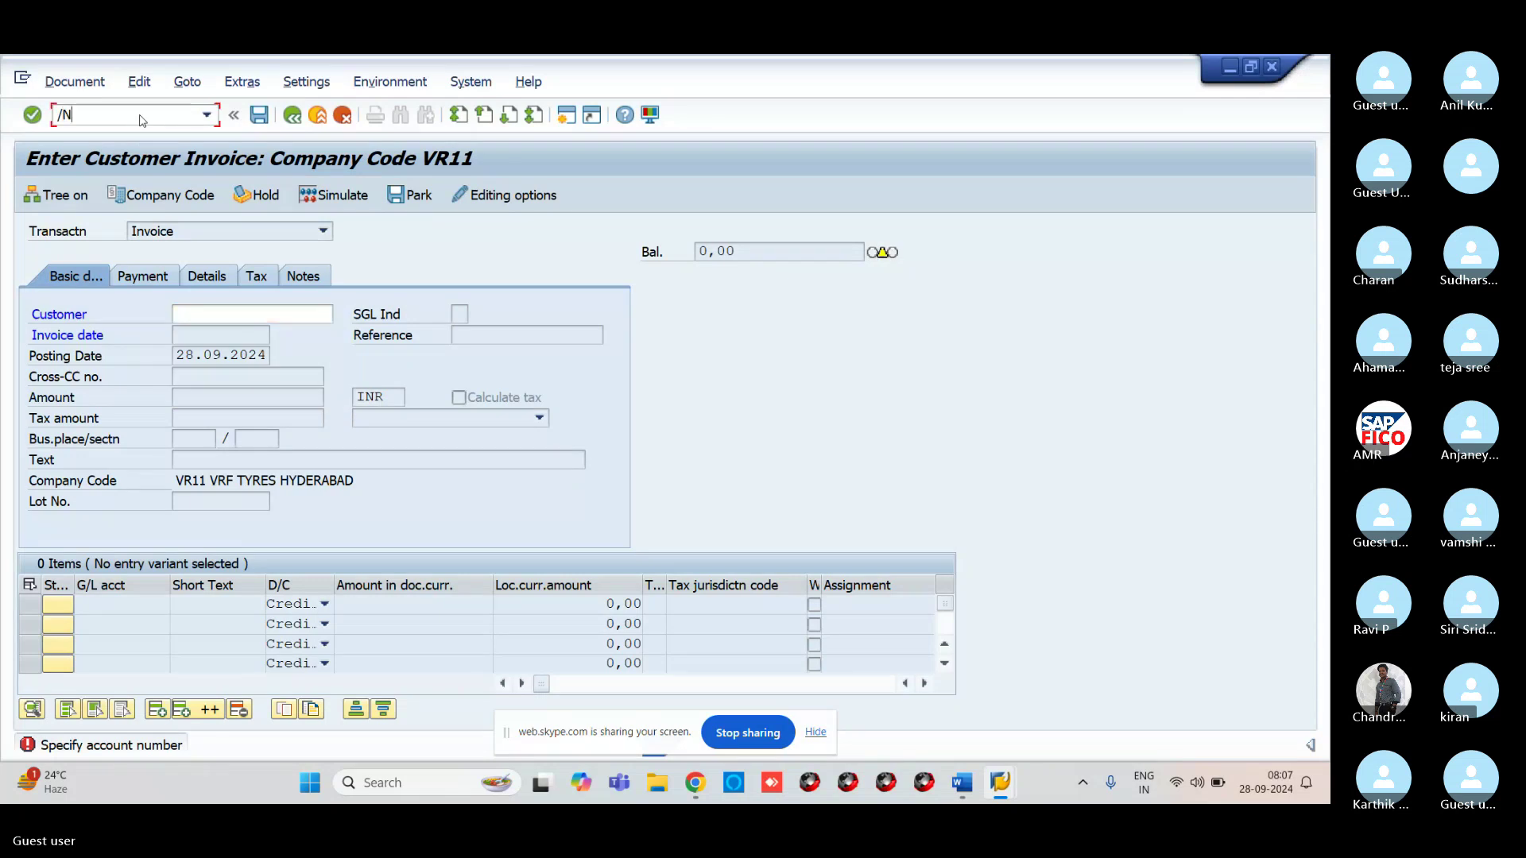
{"action": "type", "text": "FBL5N"}
{"action": "key", "text": "Return"}
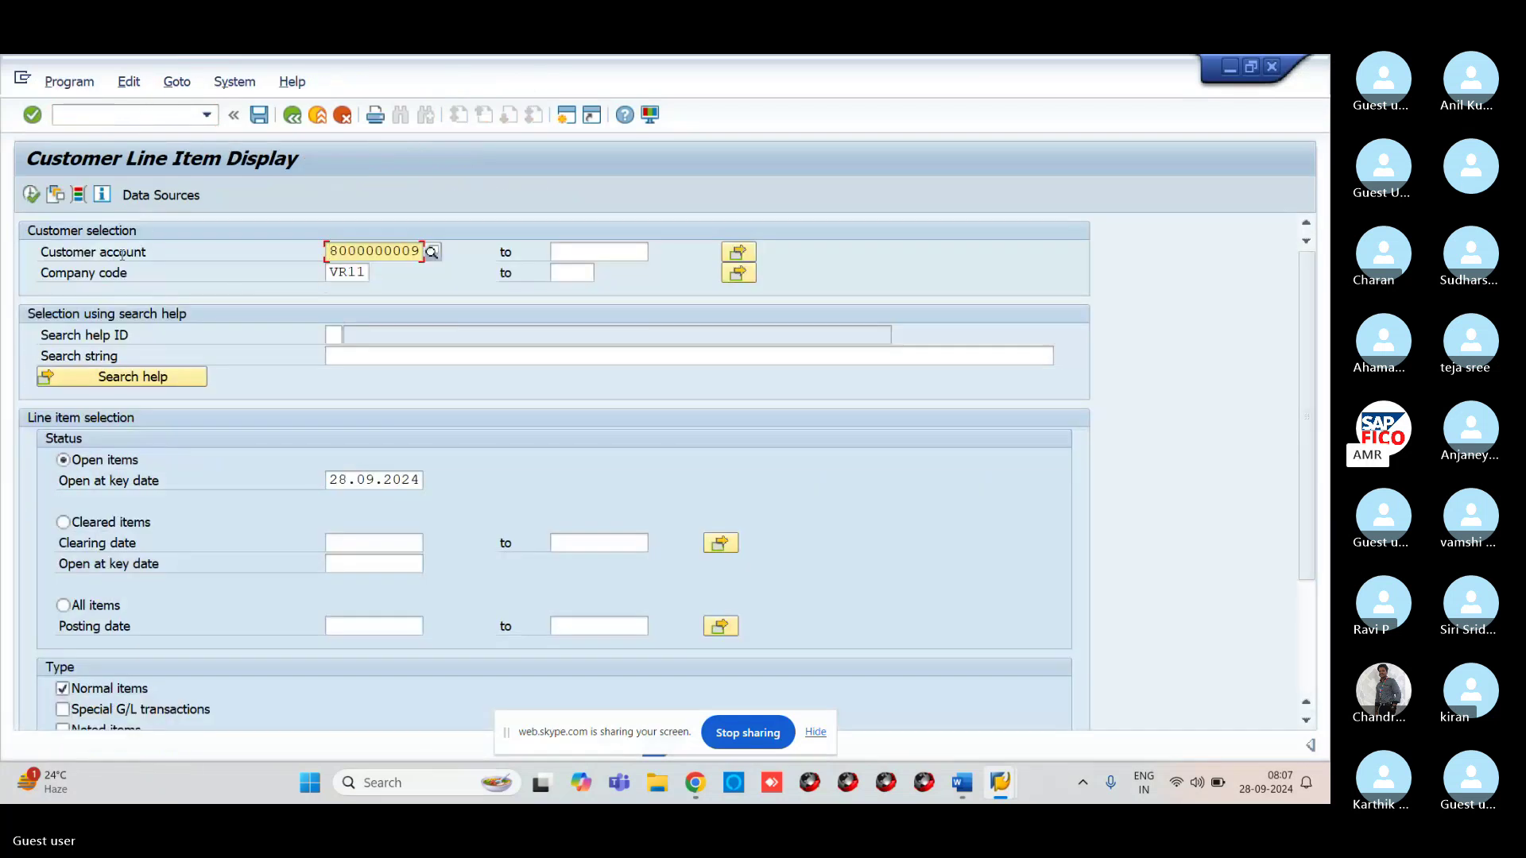
{"action": "left_click", "coordinate": [30, 196]}
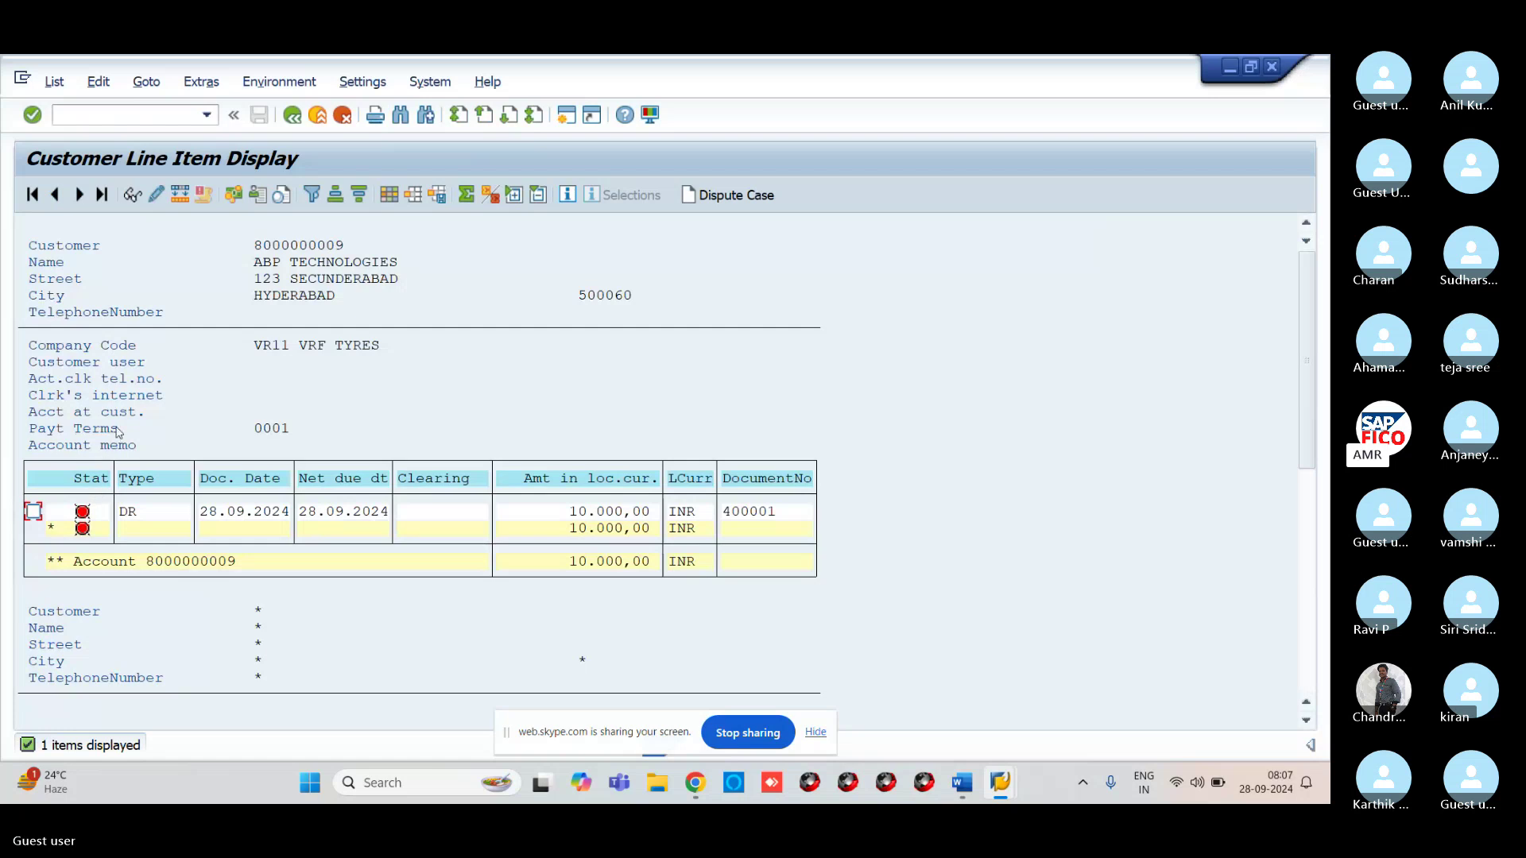
Open the Change Layout dialog for the item list and scroll the Hidden fields list
{"action": "mouse_move", "coordinate": [89, 515]}
{"action": "left_click", "coordinate": [389, 196]}
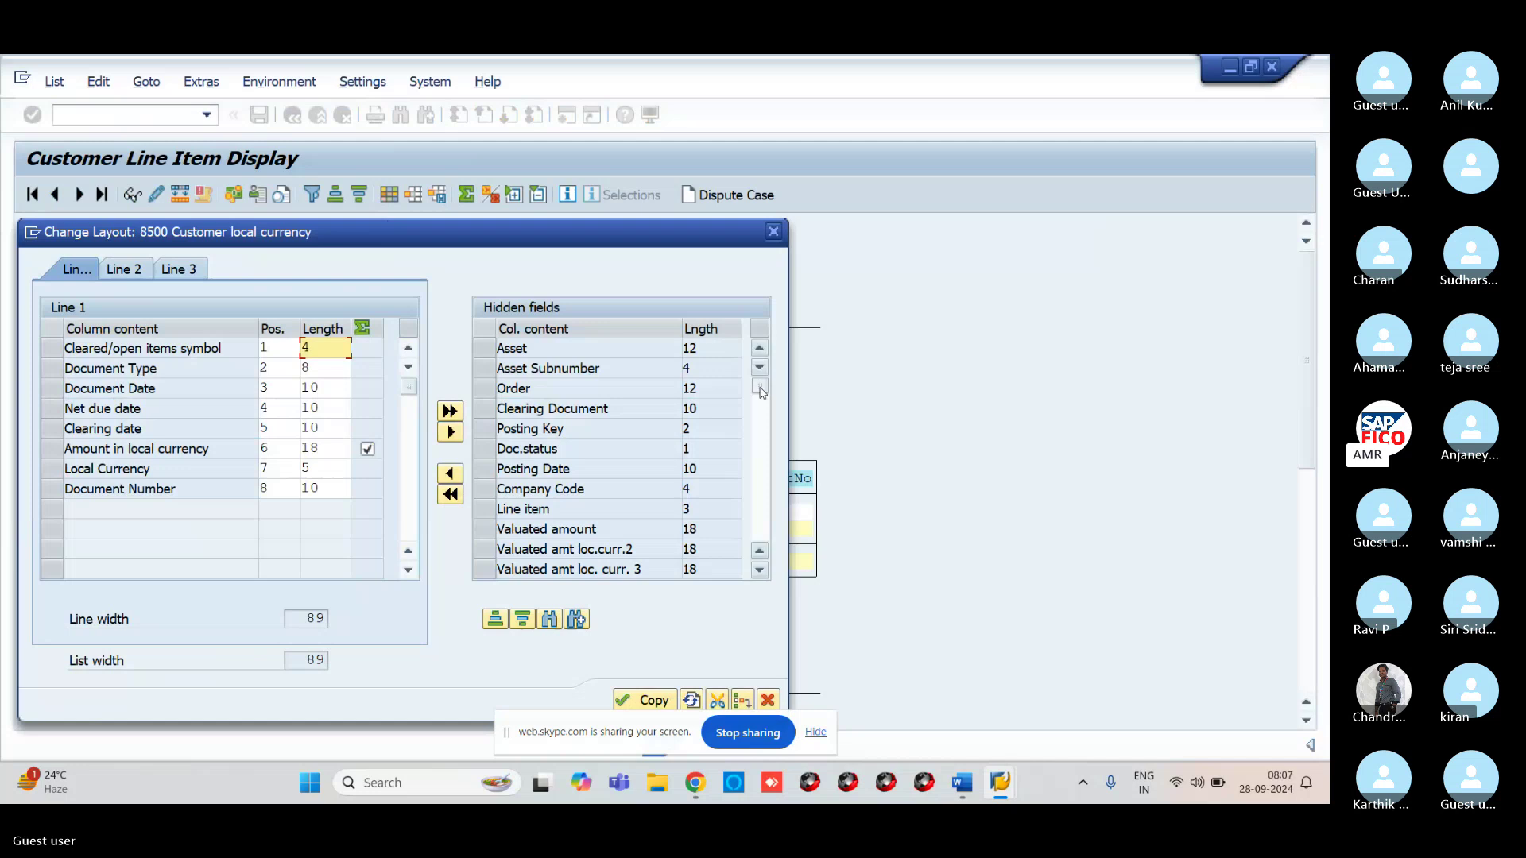
{"action": "left_click_drag", "start_coordinate": [760, 393], "coordinate": [761, 407]}
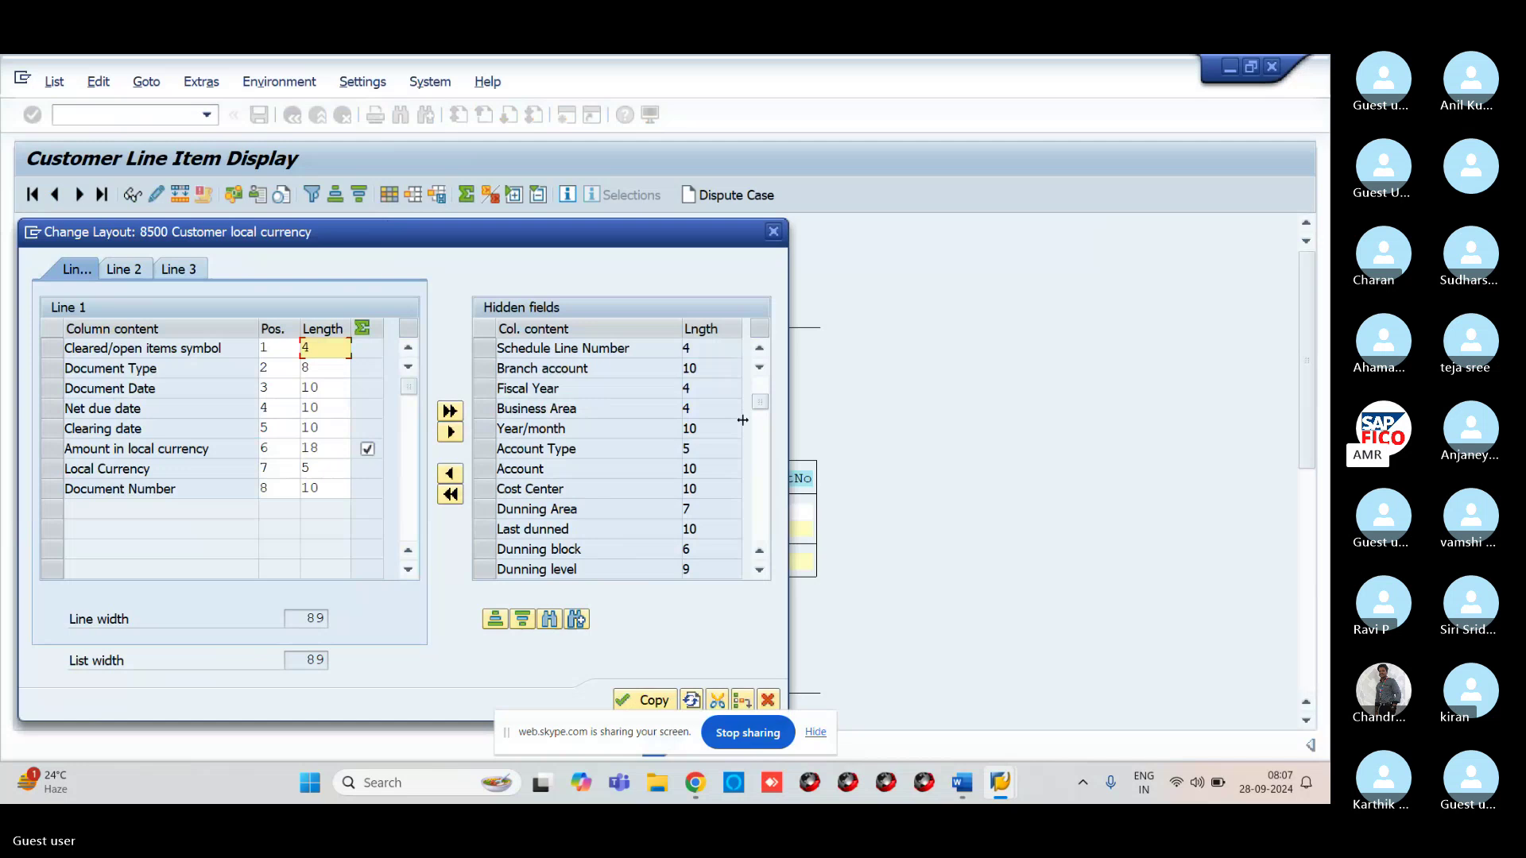
{"action": "left_click", "coordinate": [761, 431]}
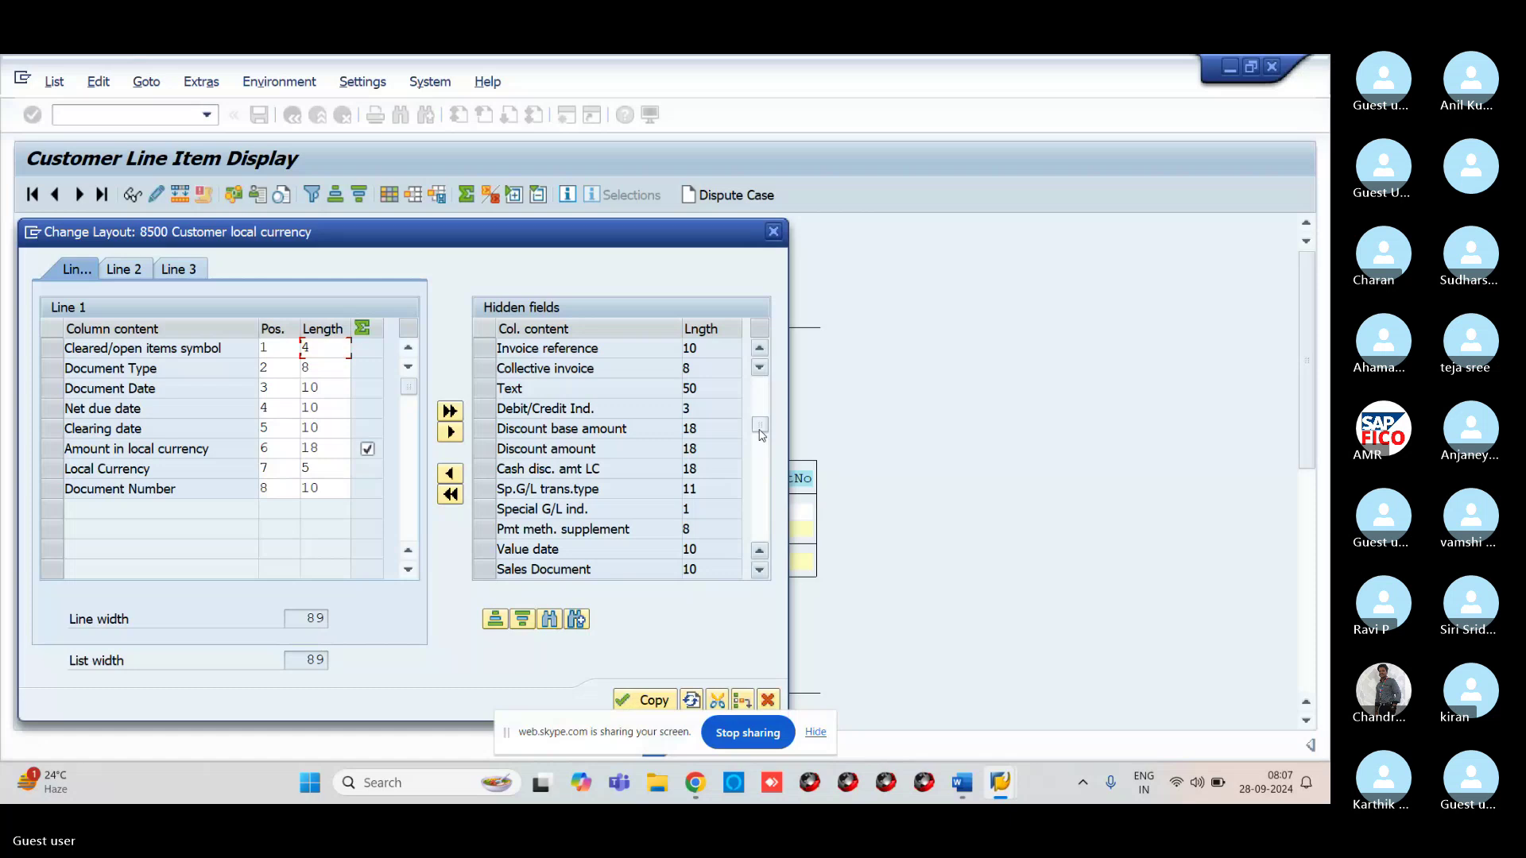
{"action": "scroll", "coordinate": [762, 434], "scroll_direction": "down", "scroll_amount": 1}
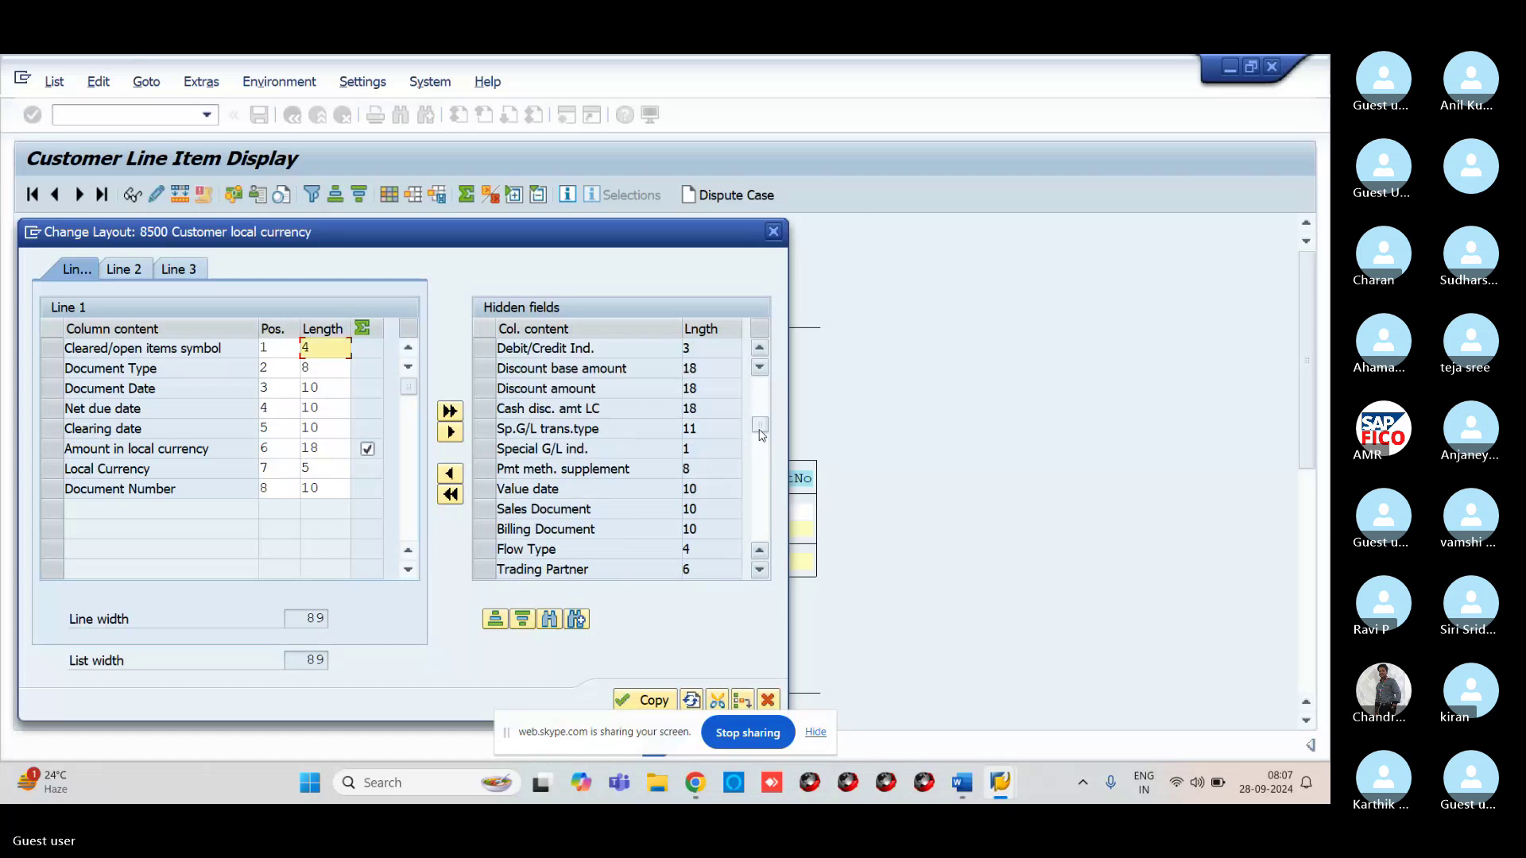
{"action": "left_click_drag", "start_coordinate": [762, 434], "coordinate": [762, 453]}
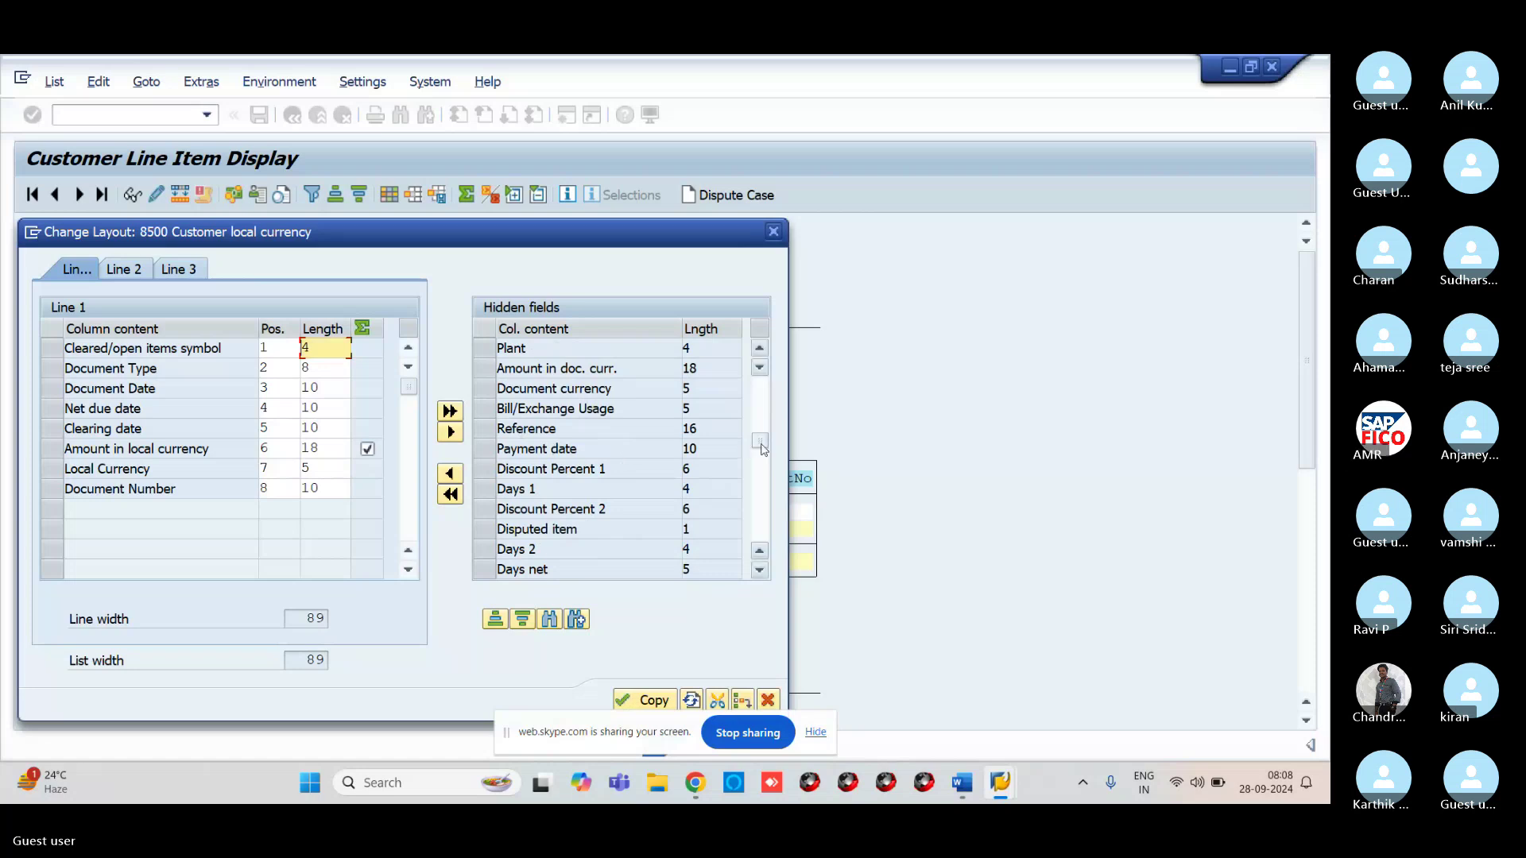
{"action": "left_click_drag", "start_coordinate": [762, 449], "coordinate": [761, 428]}
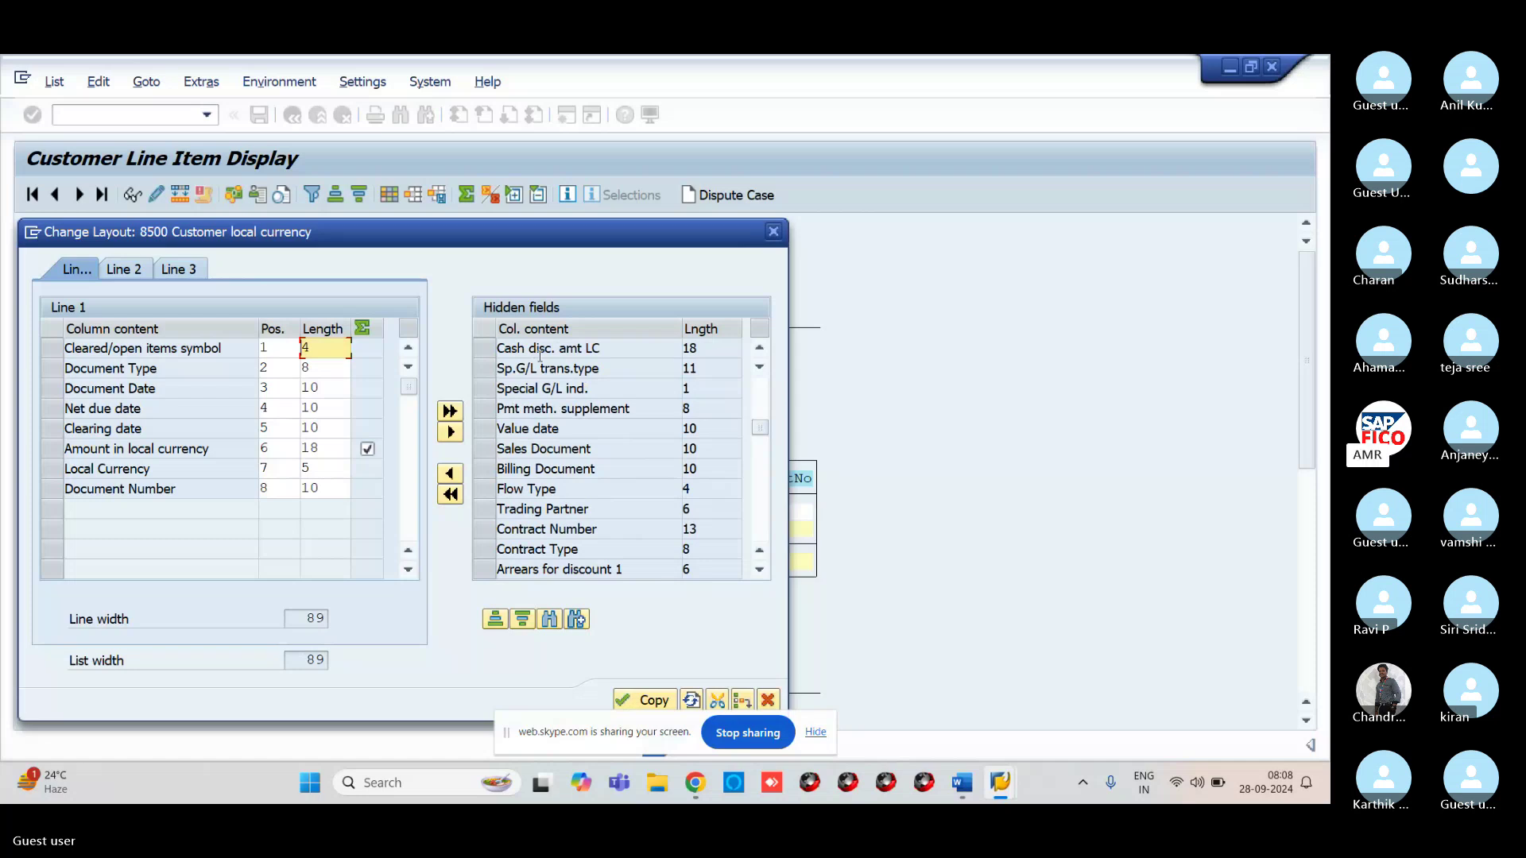
Scroll up and down through the hidden fields, then start a field search
{"action": "left_click", "coordinate": [758, 351]}
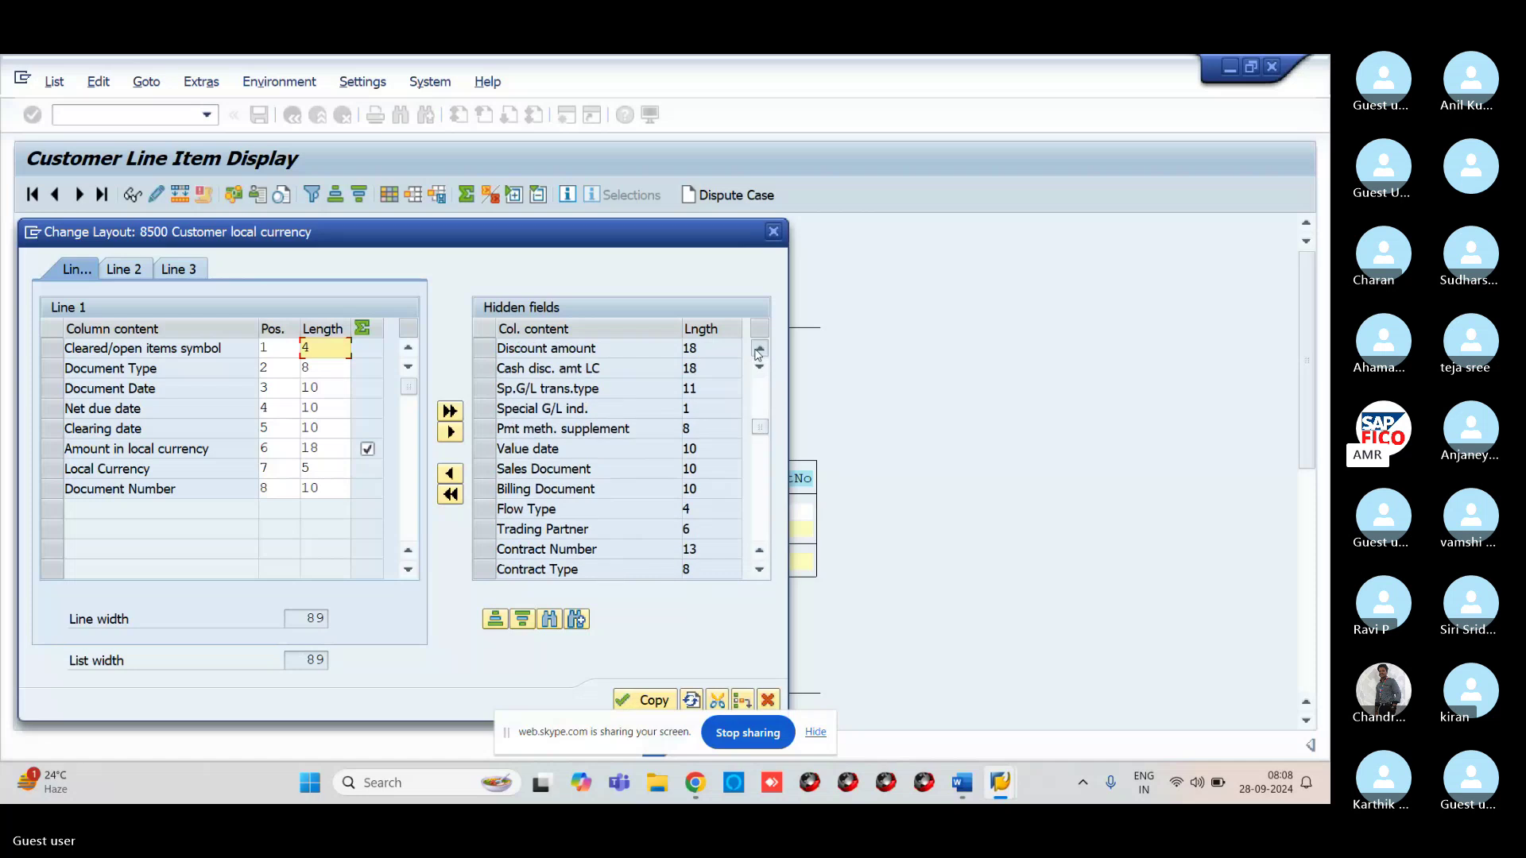
{"action": "left_click", "coordinate": [758, 351]}
{"action": "left_click", "coordinate": [758, 350]}
{"action": "left_click", "coordinate": [758, 351]}
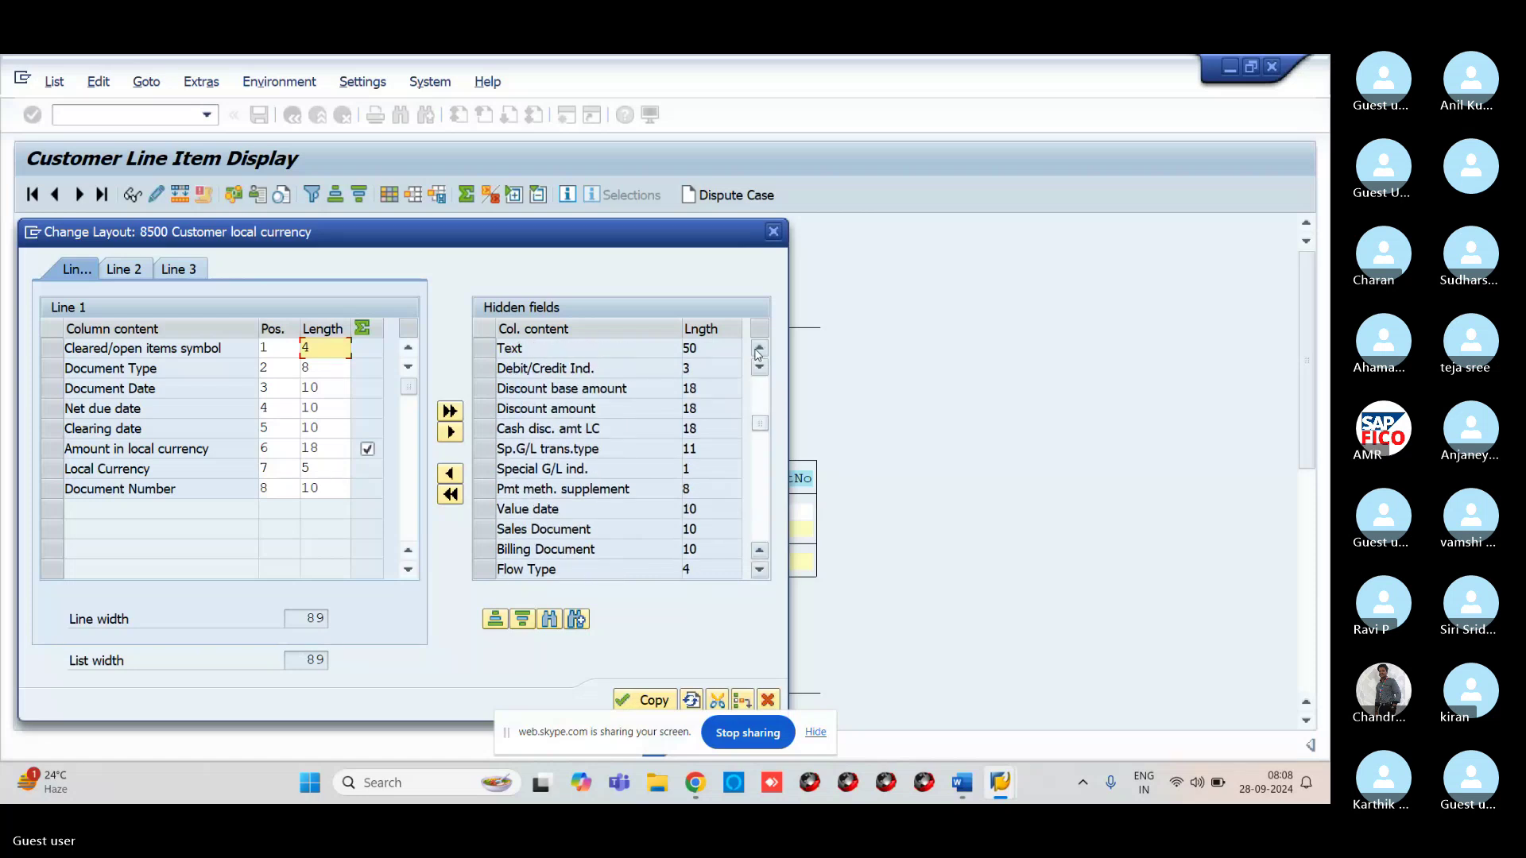
{"action": "left_click", "coordinate": [758, 351]}
{"action": "left_click", "coordinate": [758, 350]}
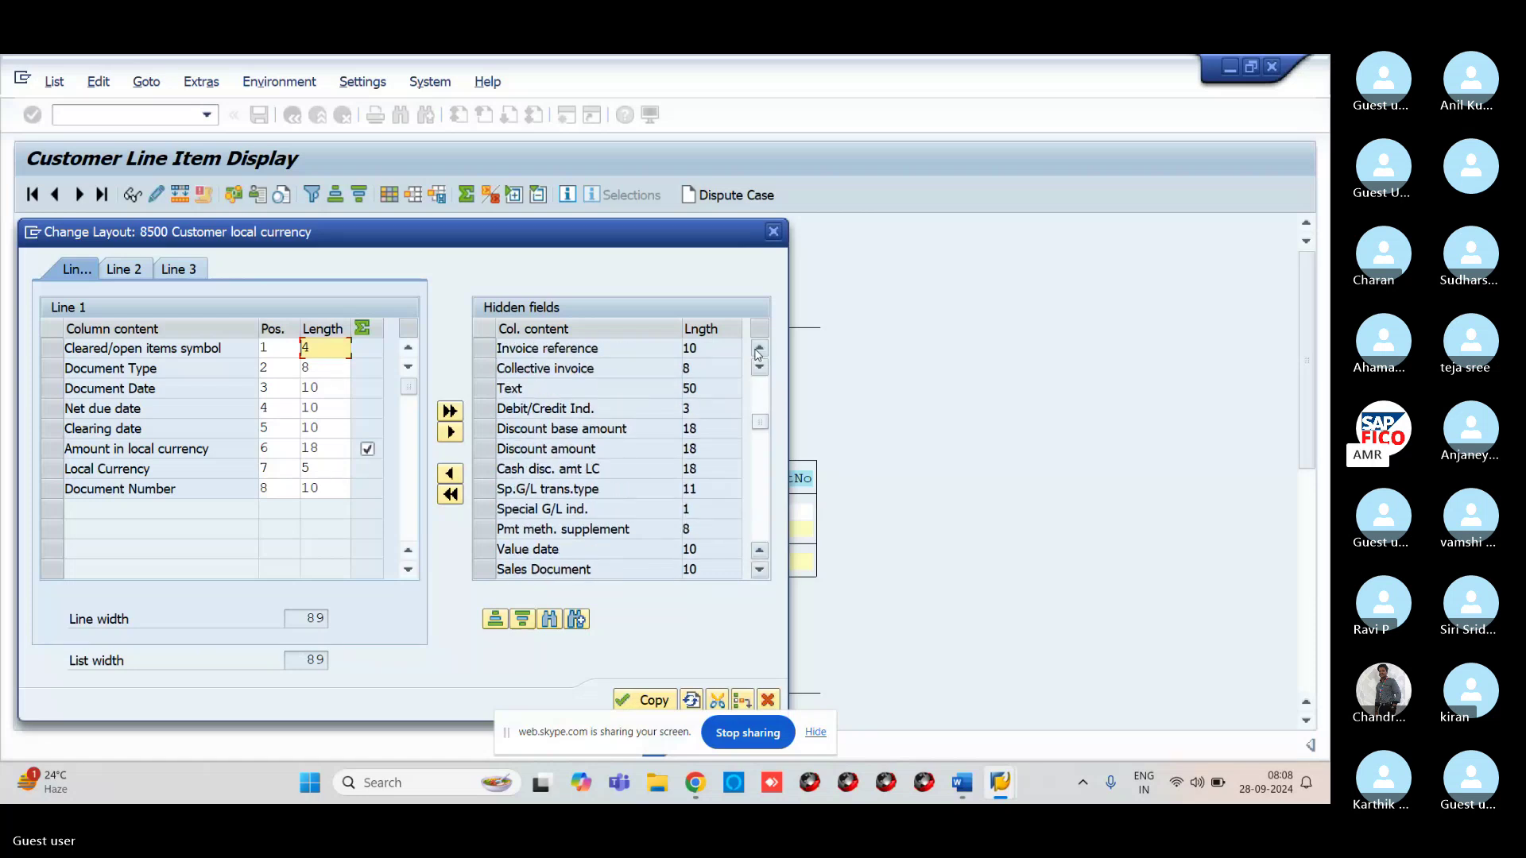
{"action": "left_click", "coordinate": [758, 351]}
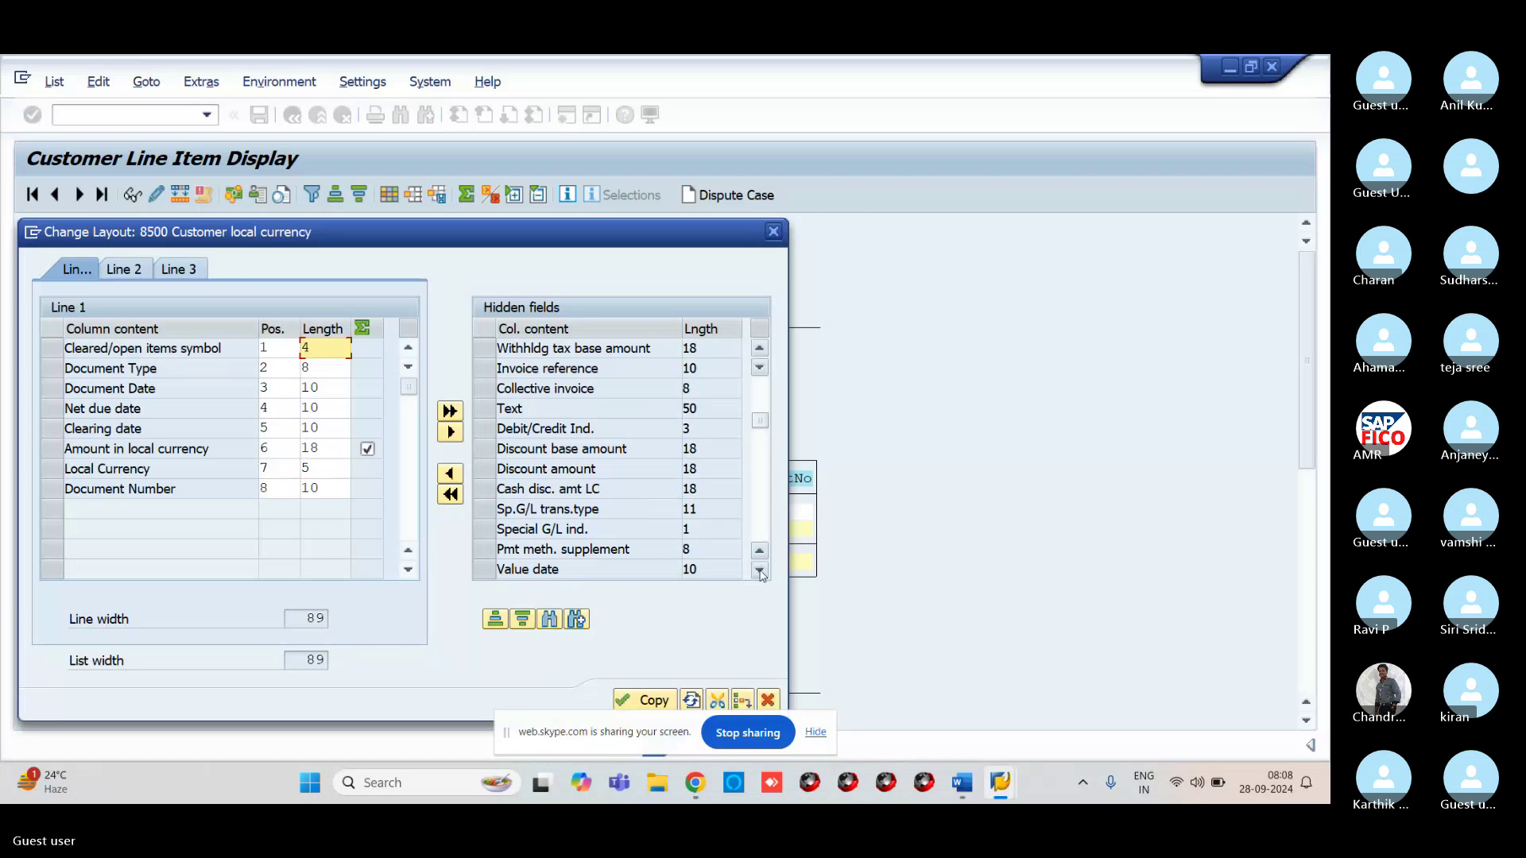
{"action": "left_click", "coordinate": [760, 572]}
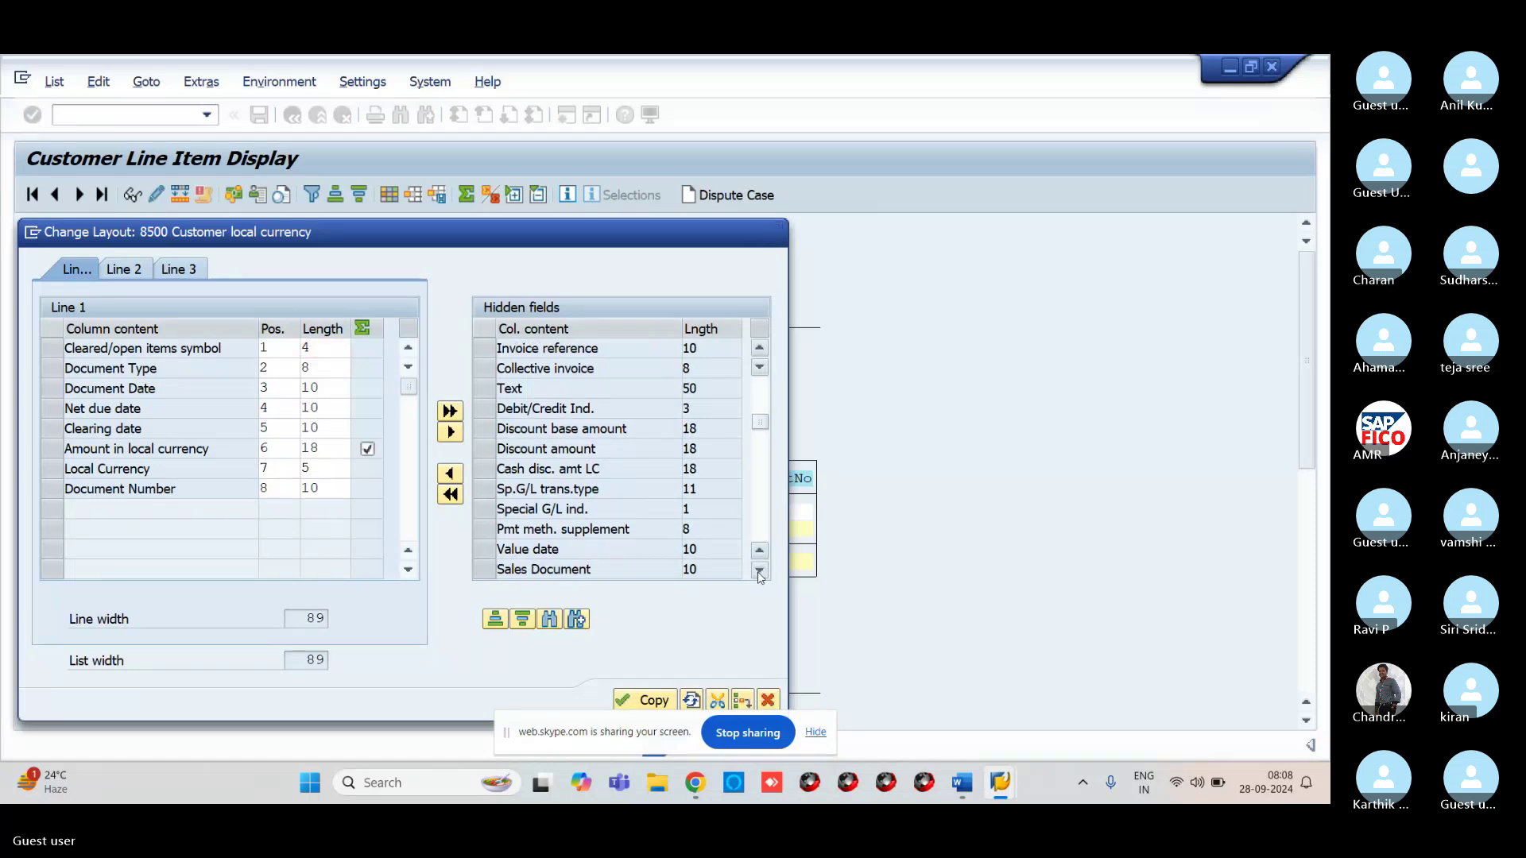
{"action": "left_click", "coordinate": [759, 573]}
{"action": "left_click", "coordinate": [760, 572]}
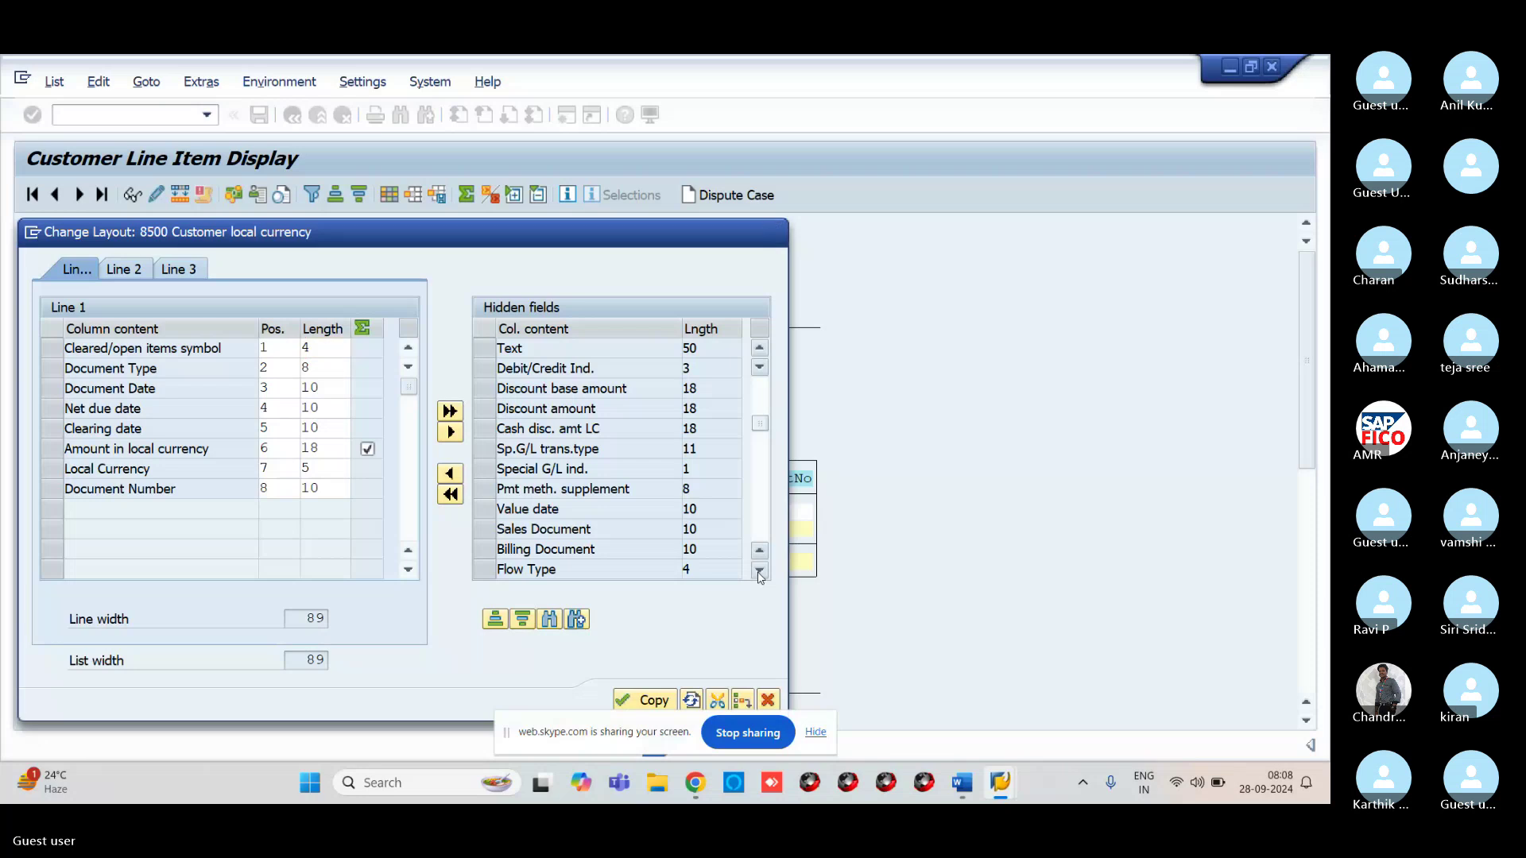
{"action": "left_click", "coordinate": [760, 572]}
{"action": "left_click", "coordinate": [759, 572]}
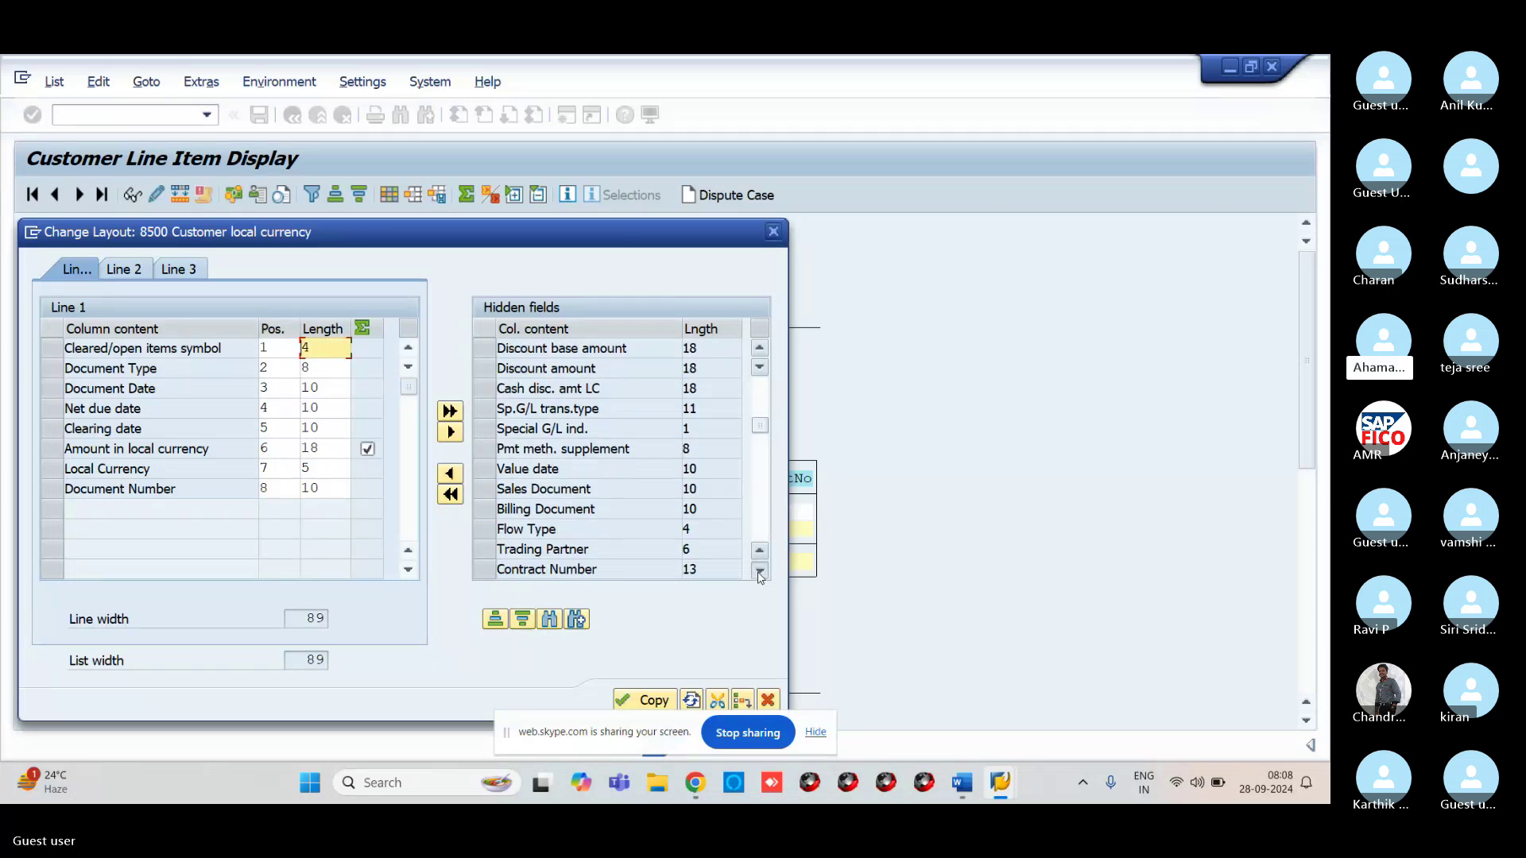
{"action": "left_click", "coordinate": [759, 572]}
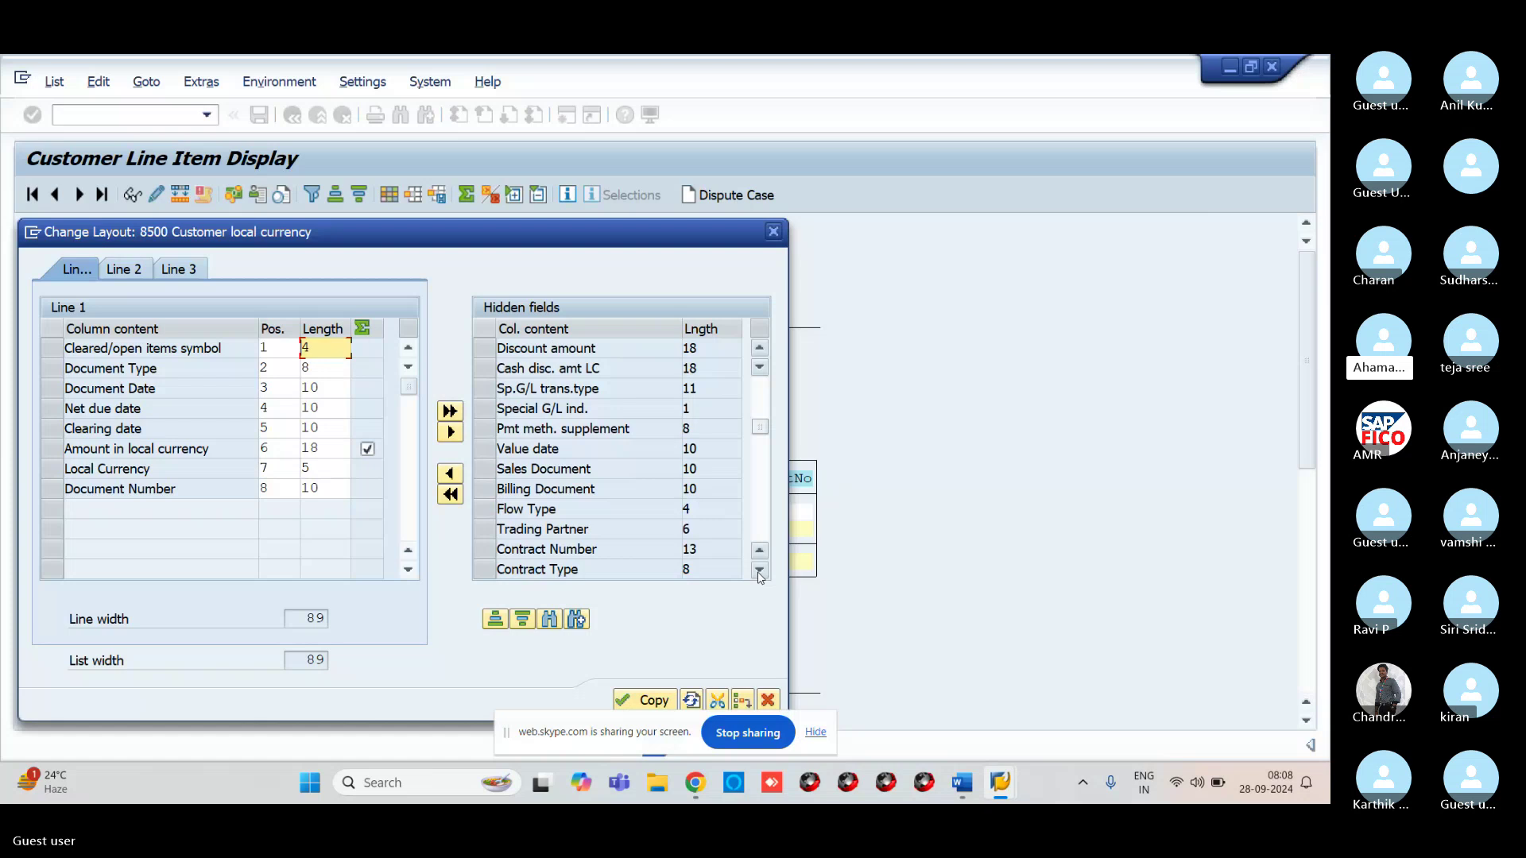
{"action": "left_click", "coordinate": [550, 620]}
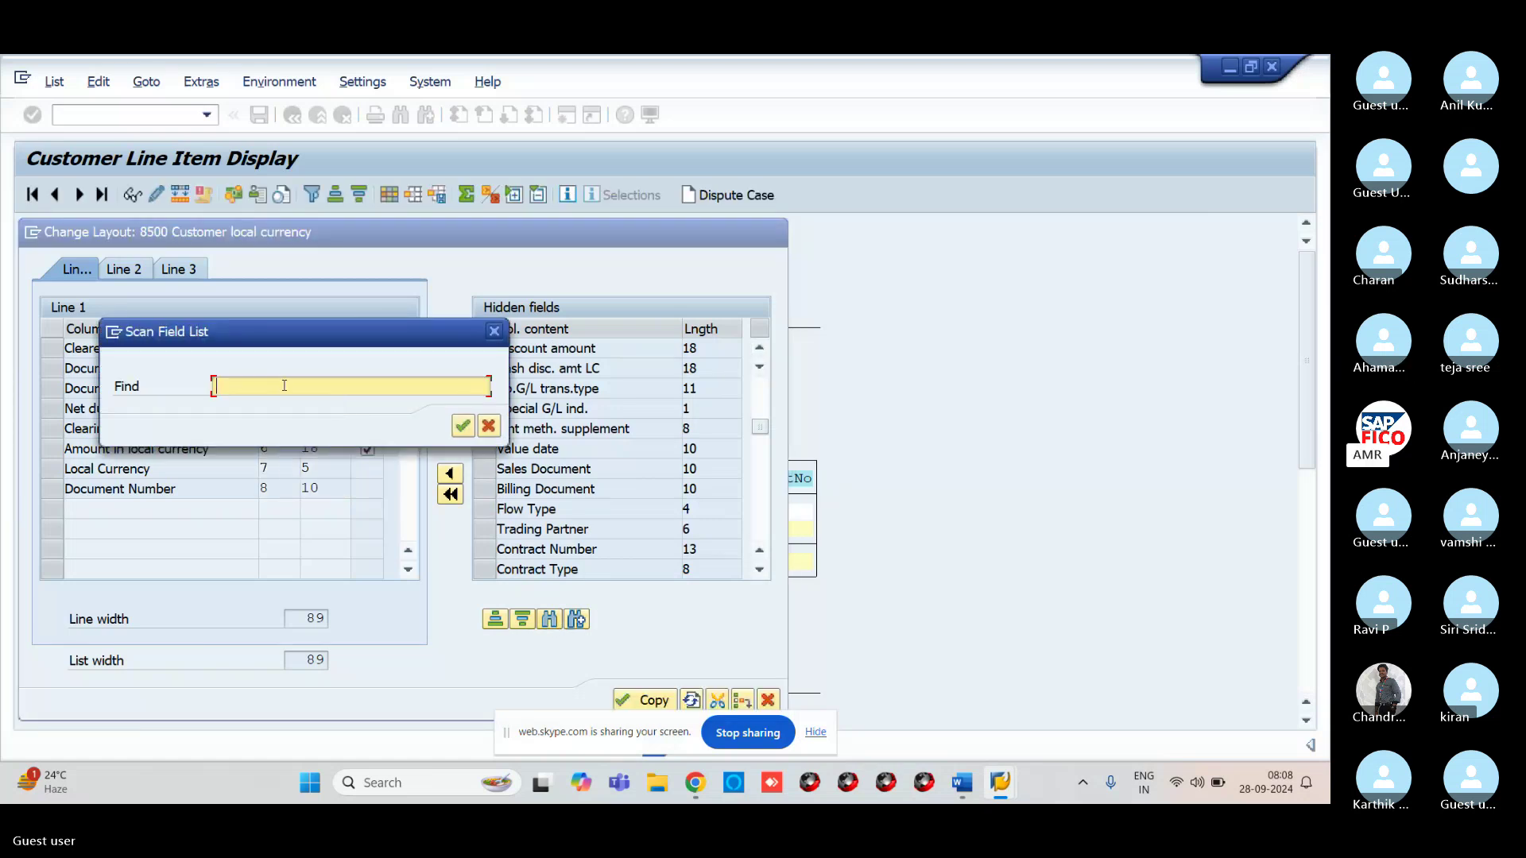
Search the hidden fields for 'NET' and then 'NET DUE DATE'
{"action": "type", "text": "NET"}
{"action": "key", "text": "Return"}
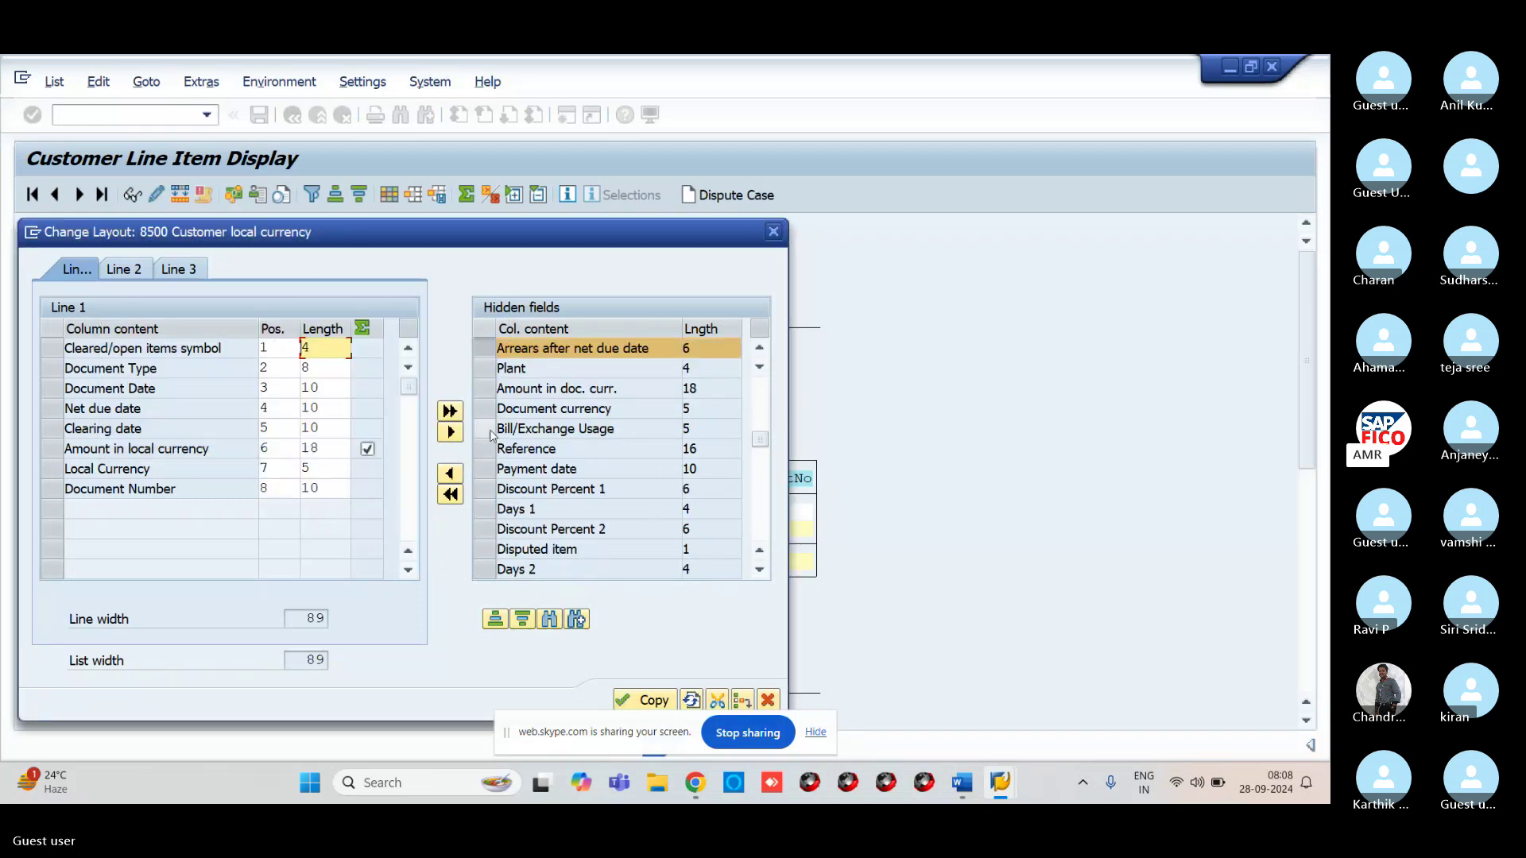
{"action": "left_click", "coordinate": [549, 619]}
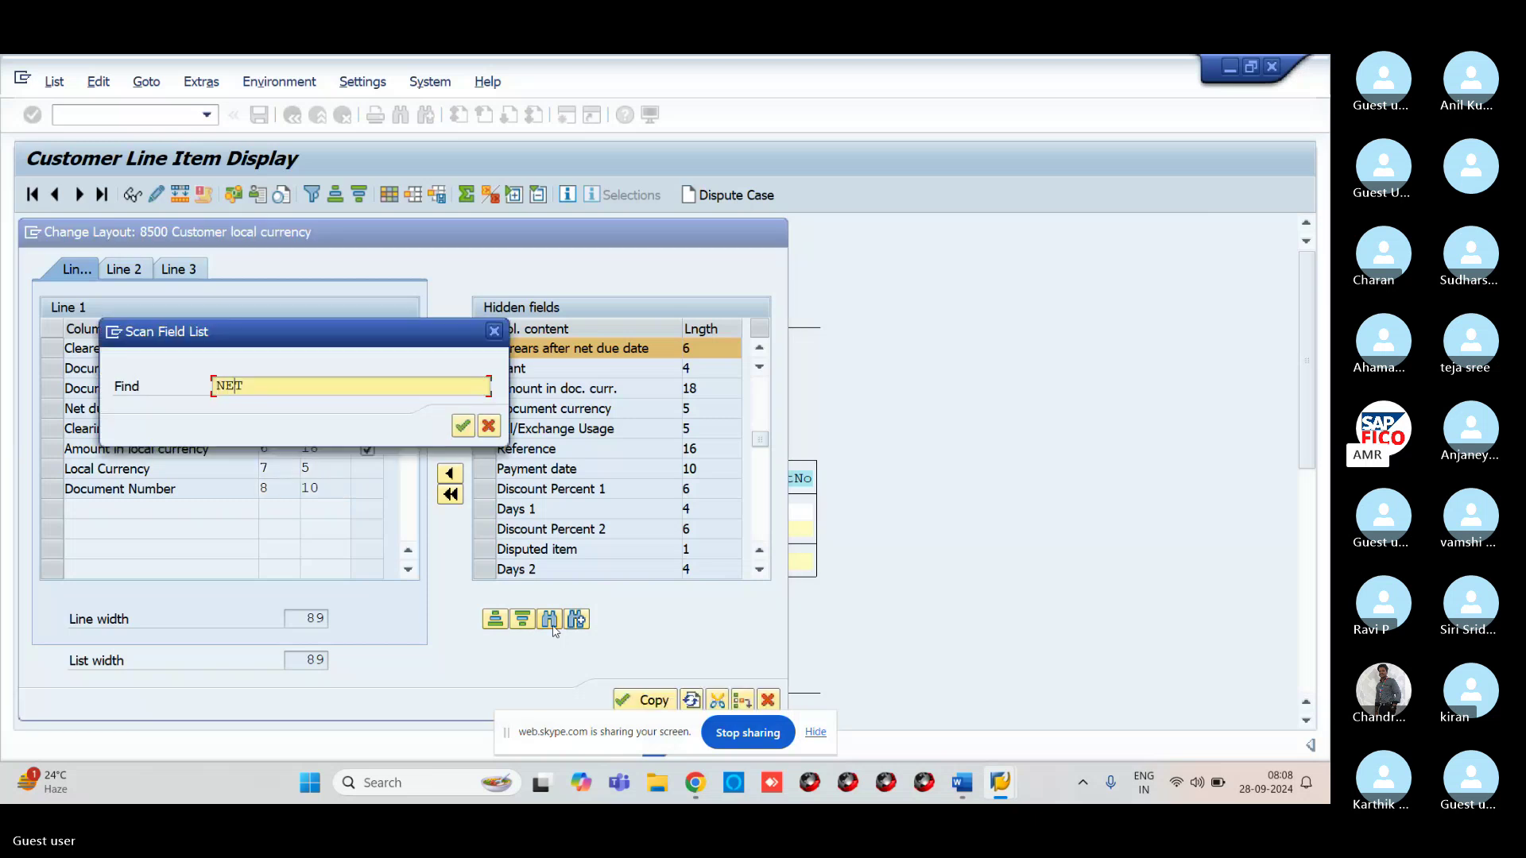
{"action": "type", "text": "DUE"}
{"action": "type", "text": "ATE"}
{"action": "key", "text": "Return"}
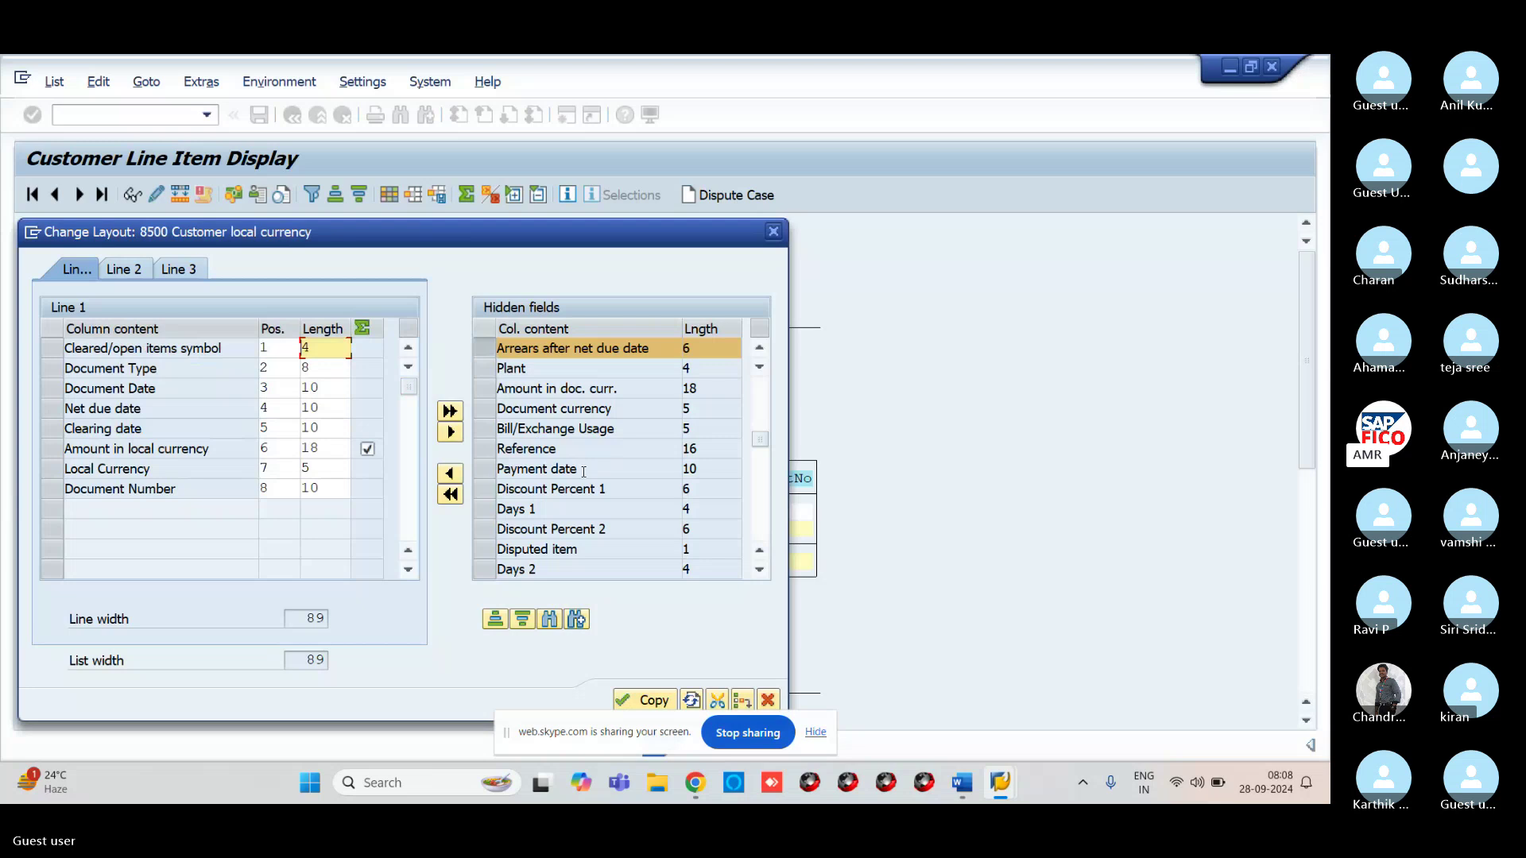
{"action": "left_click", "coordinate": [499, 347]}
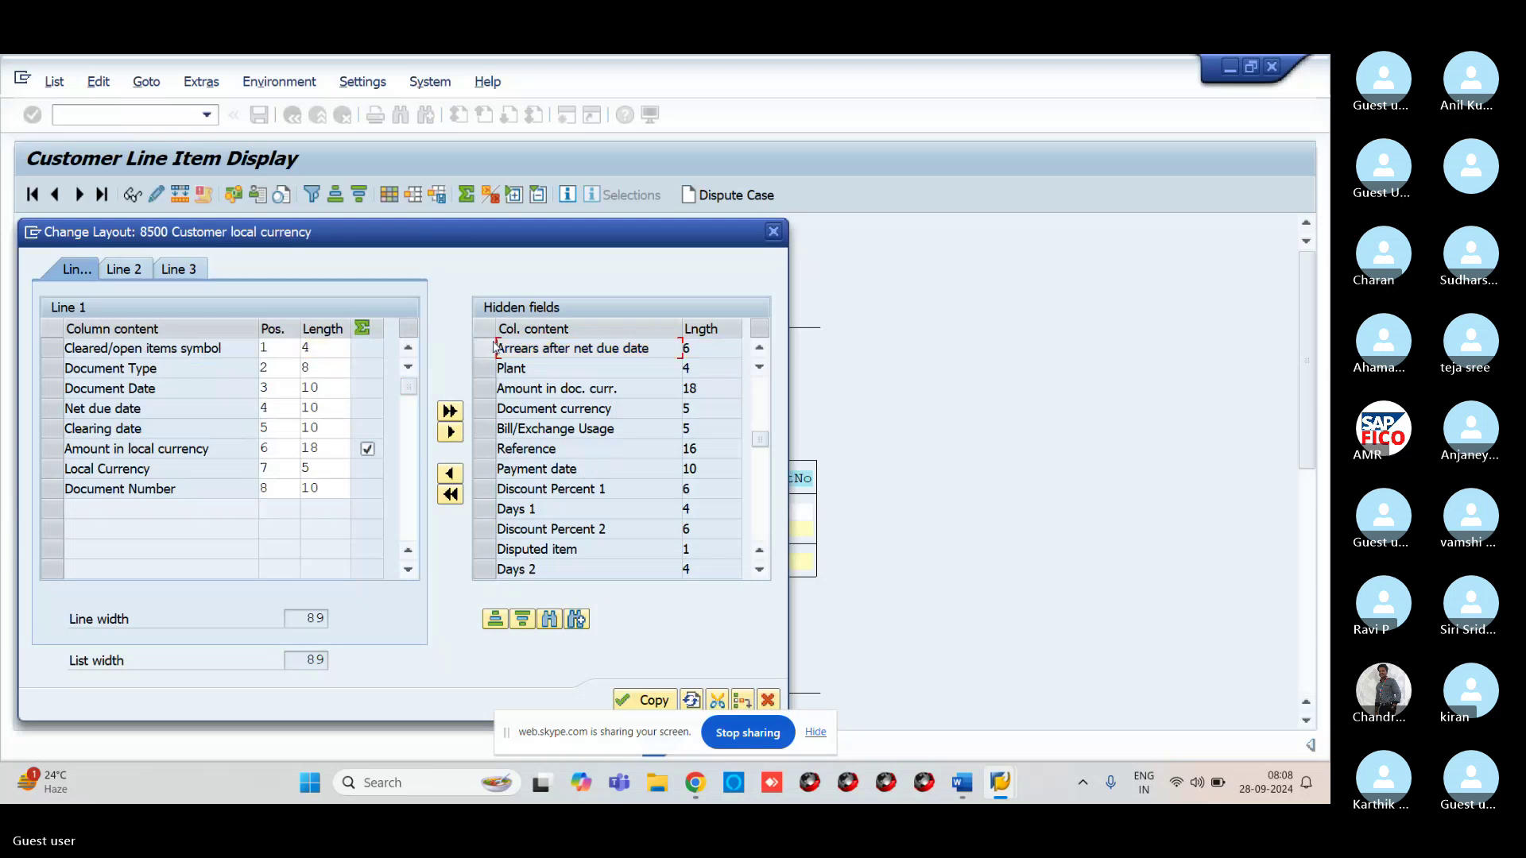
Rerun the NET DUE DATE search, also trying 'NET DUEDATE'
{"action": "left_click", "coordinate": [556, 623]}
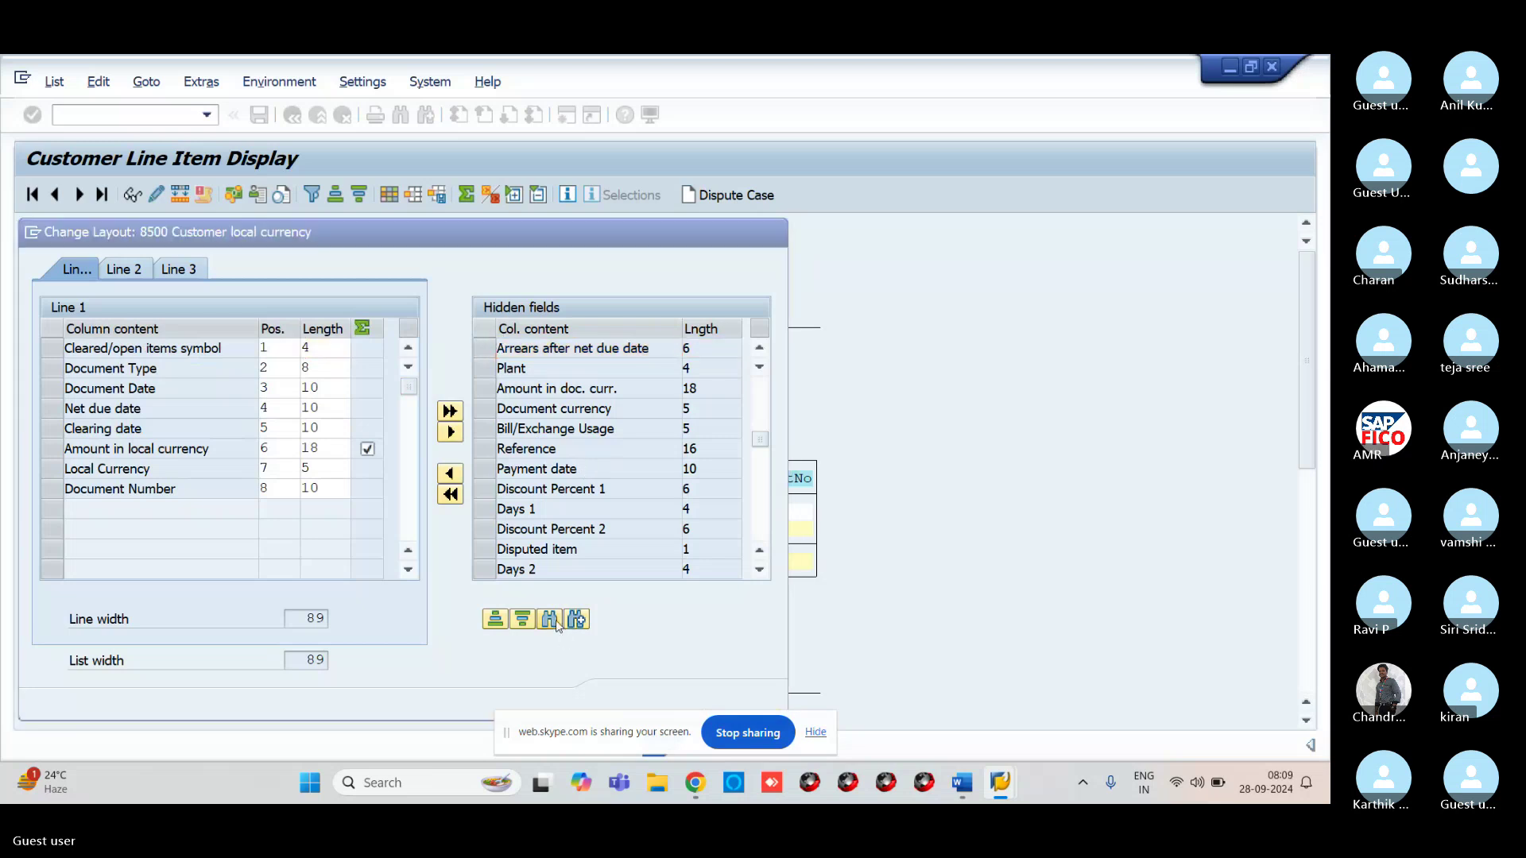
{"action": "key", "text": "Return"}
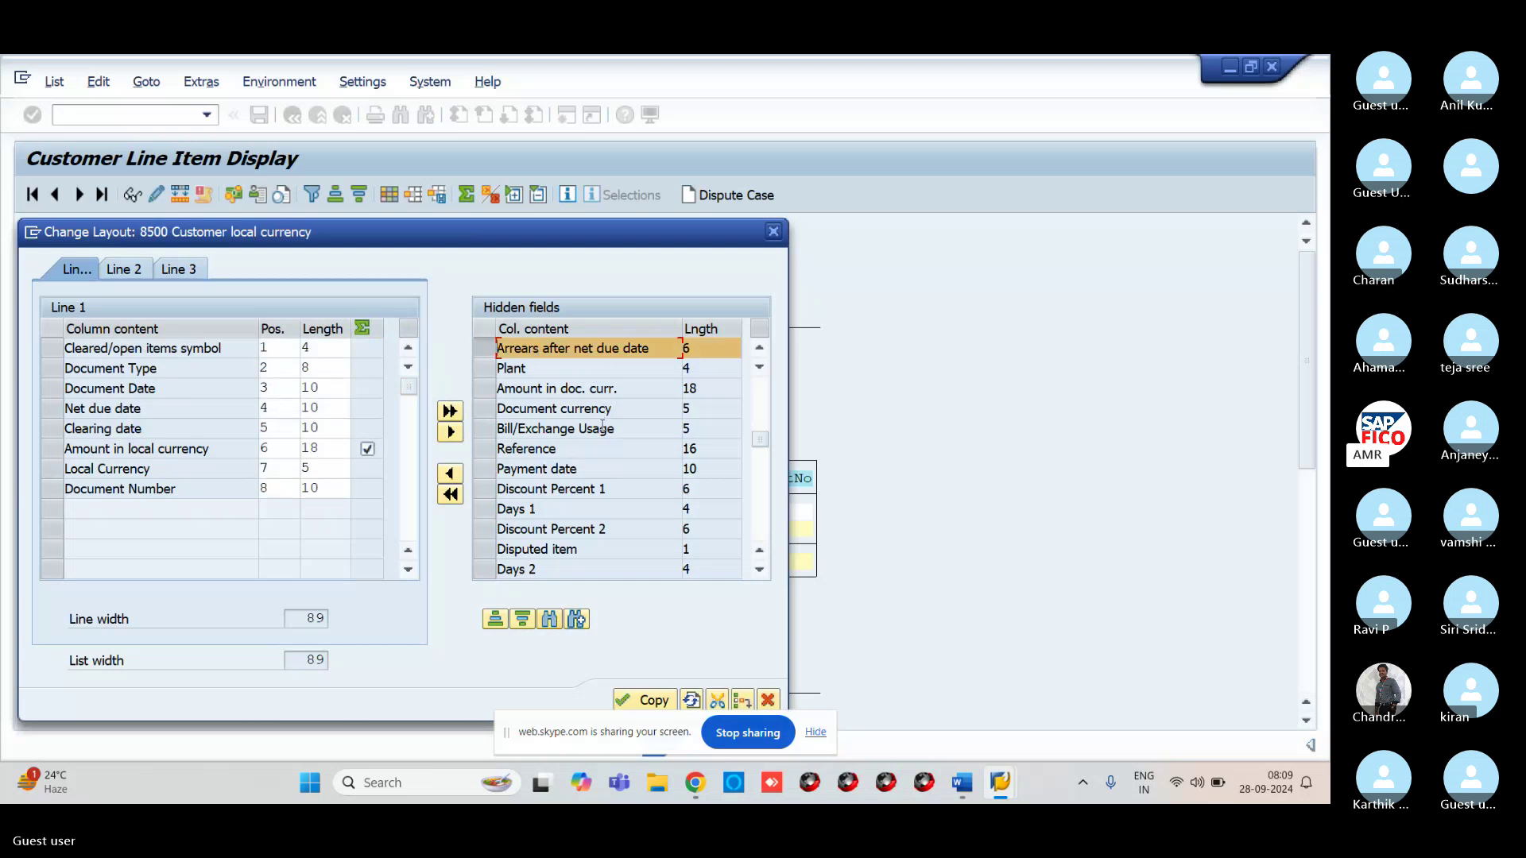
{"action": "left_click", "coordinate": [486, 349]}
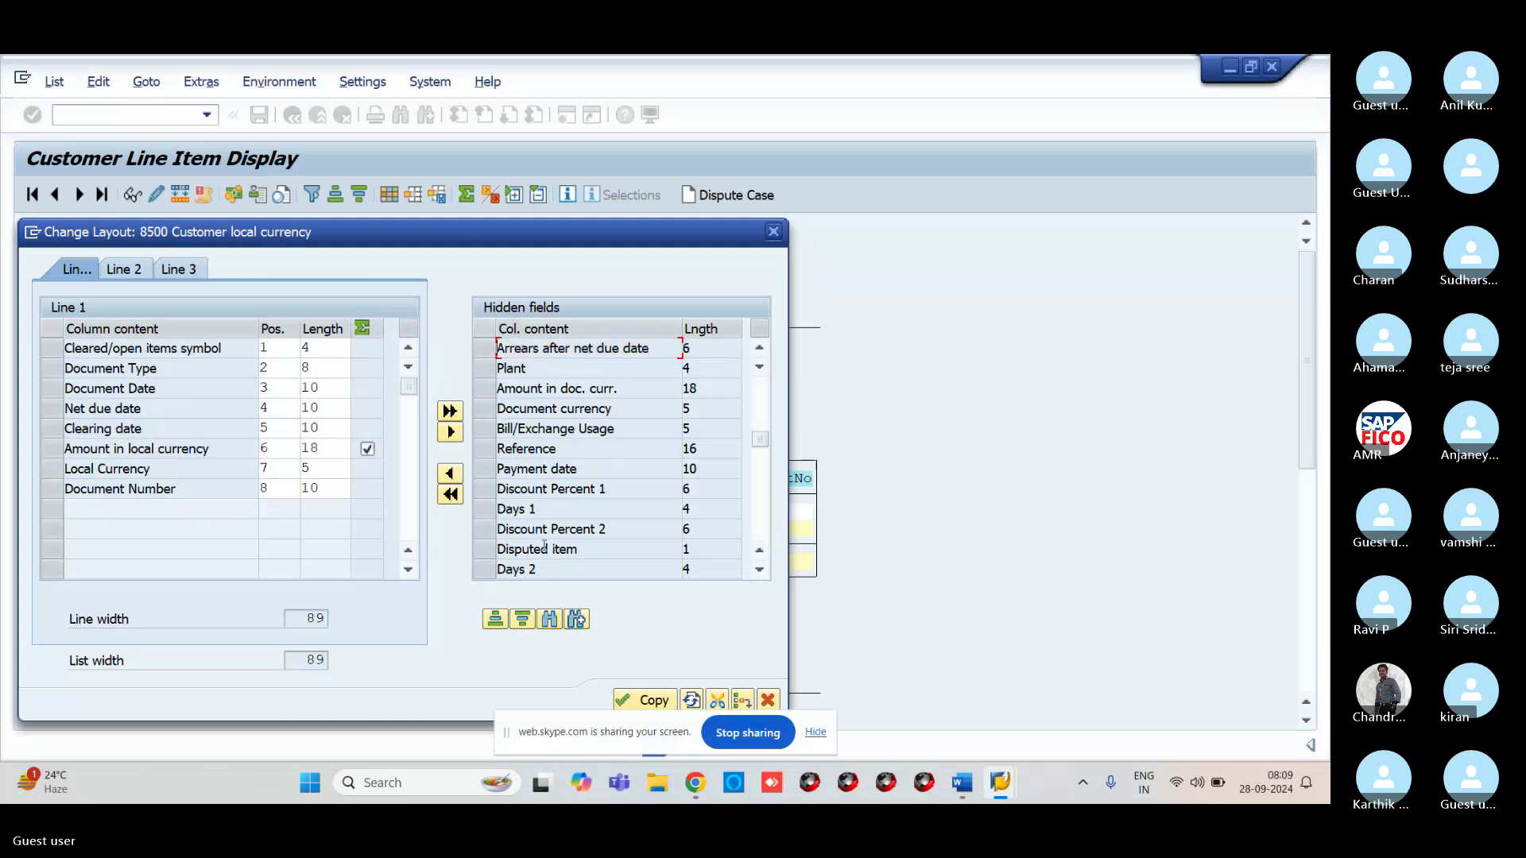
{"action": "left_click", "coordinate": [549, 621]}
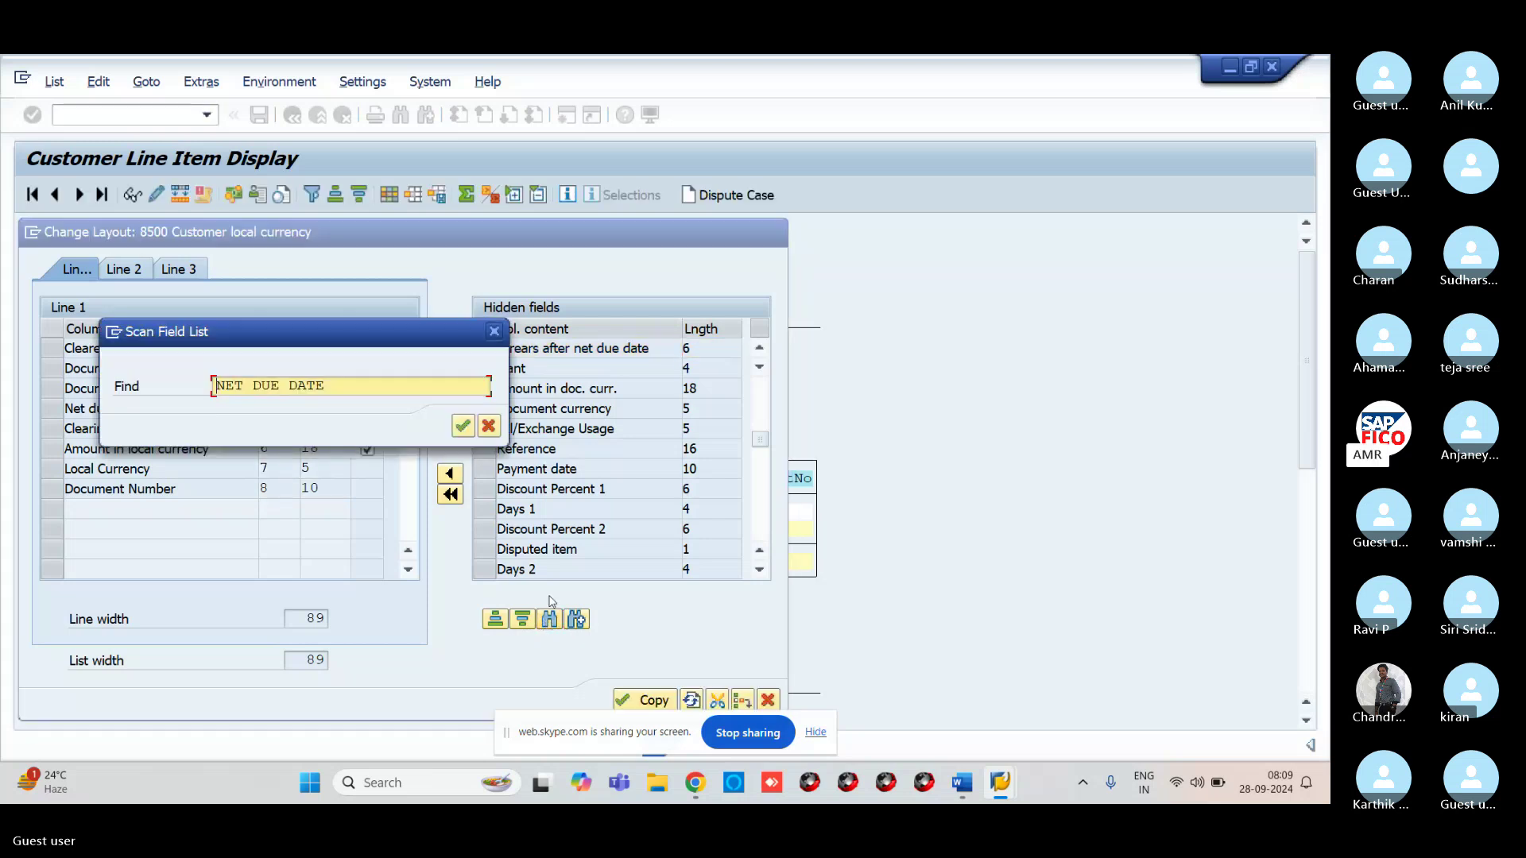
{"action": "key", "text": "Return"}
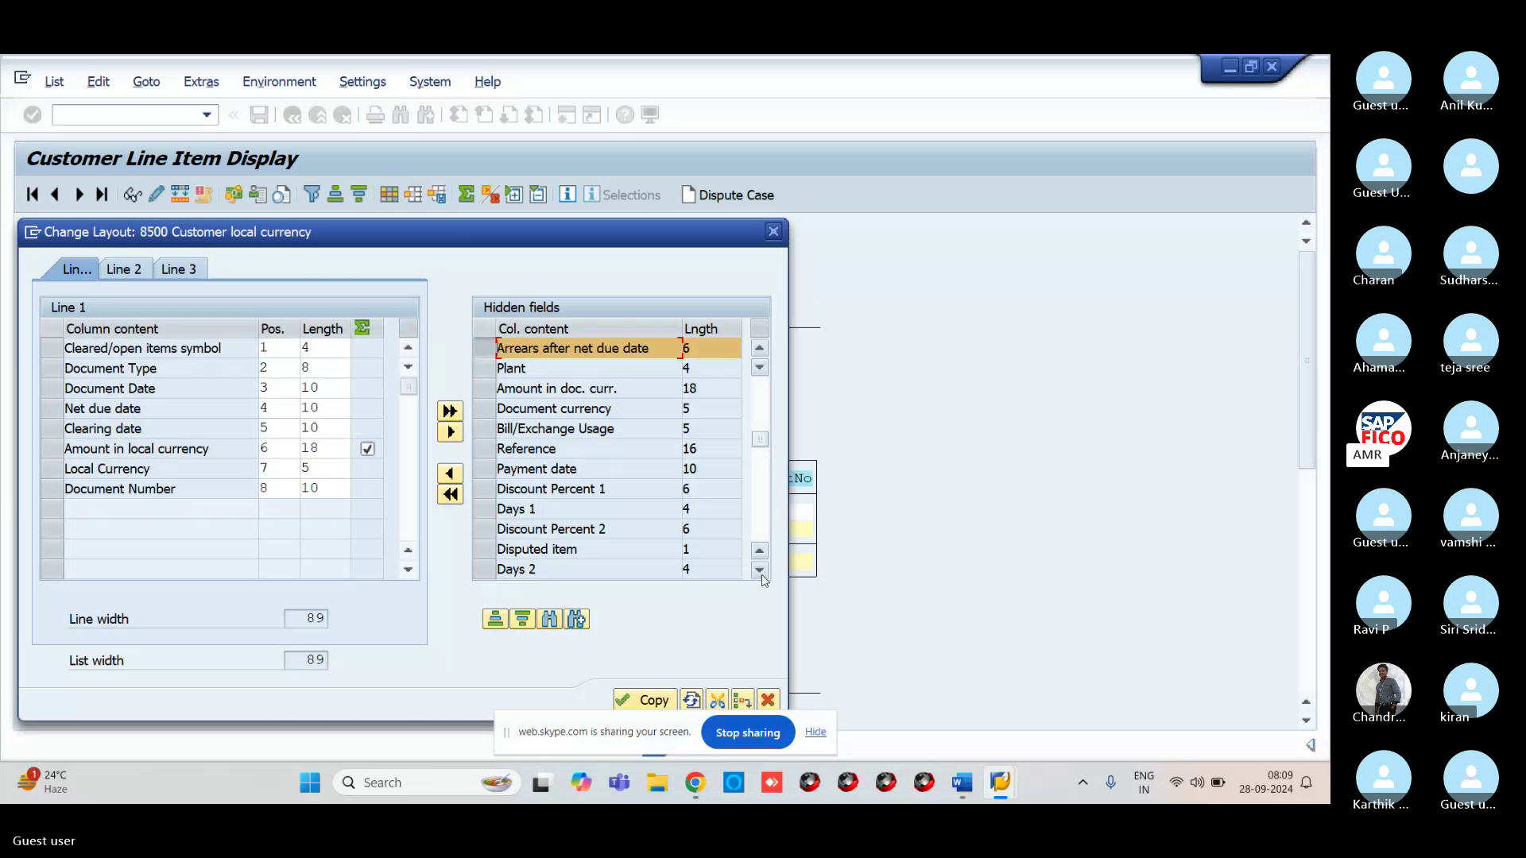
{"action": "left_click", "coordinate": [550, 619]}
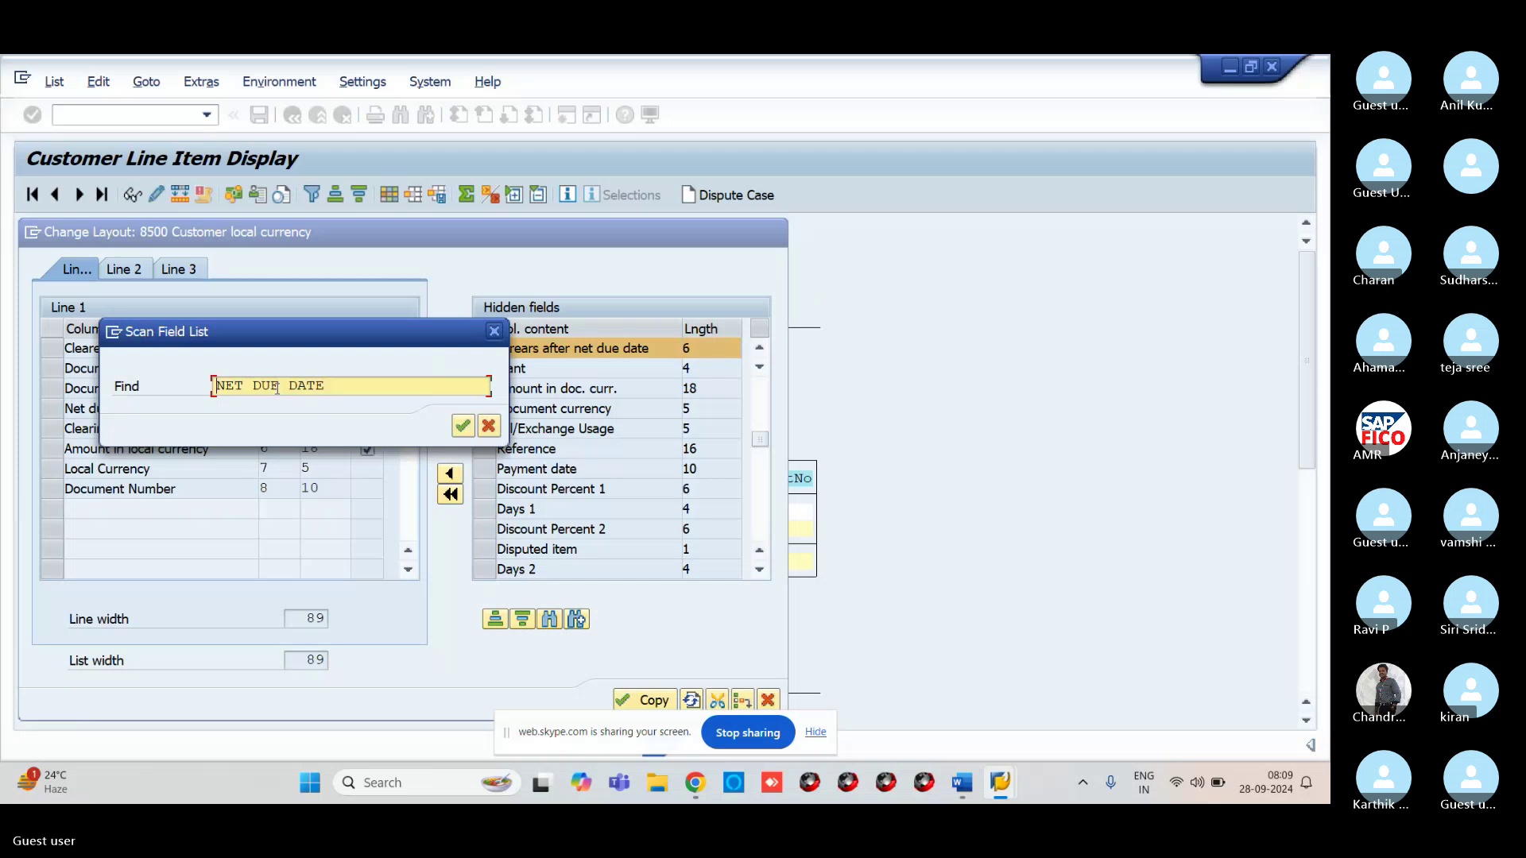
{"action": "key", "text": "Delete"}
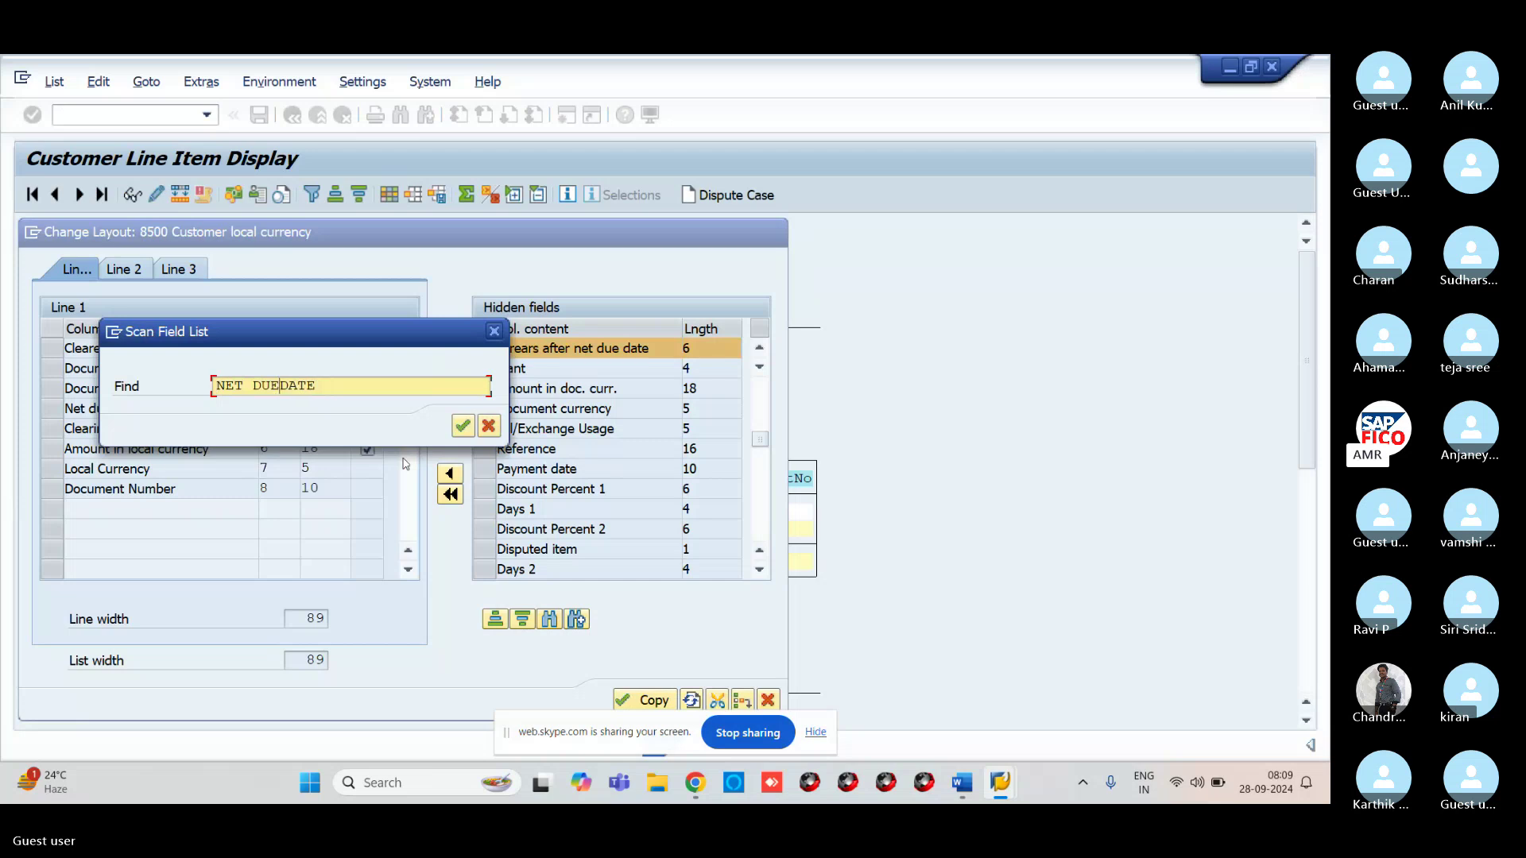
{"action": "key", "text": "Return"}
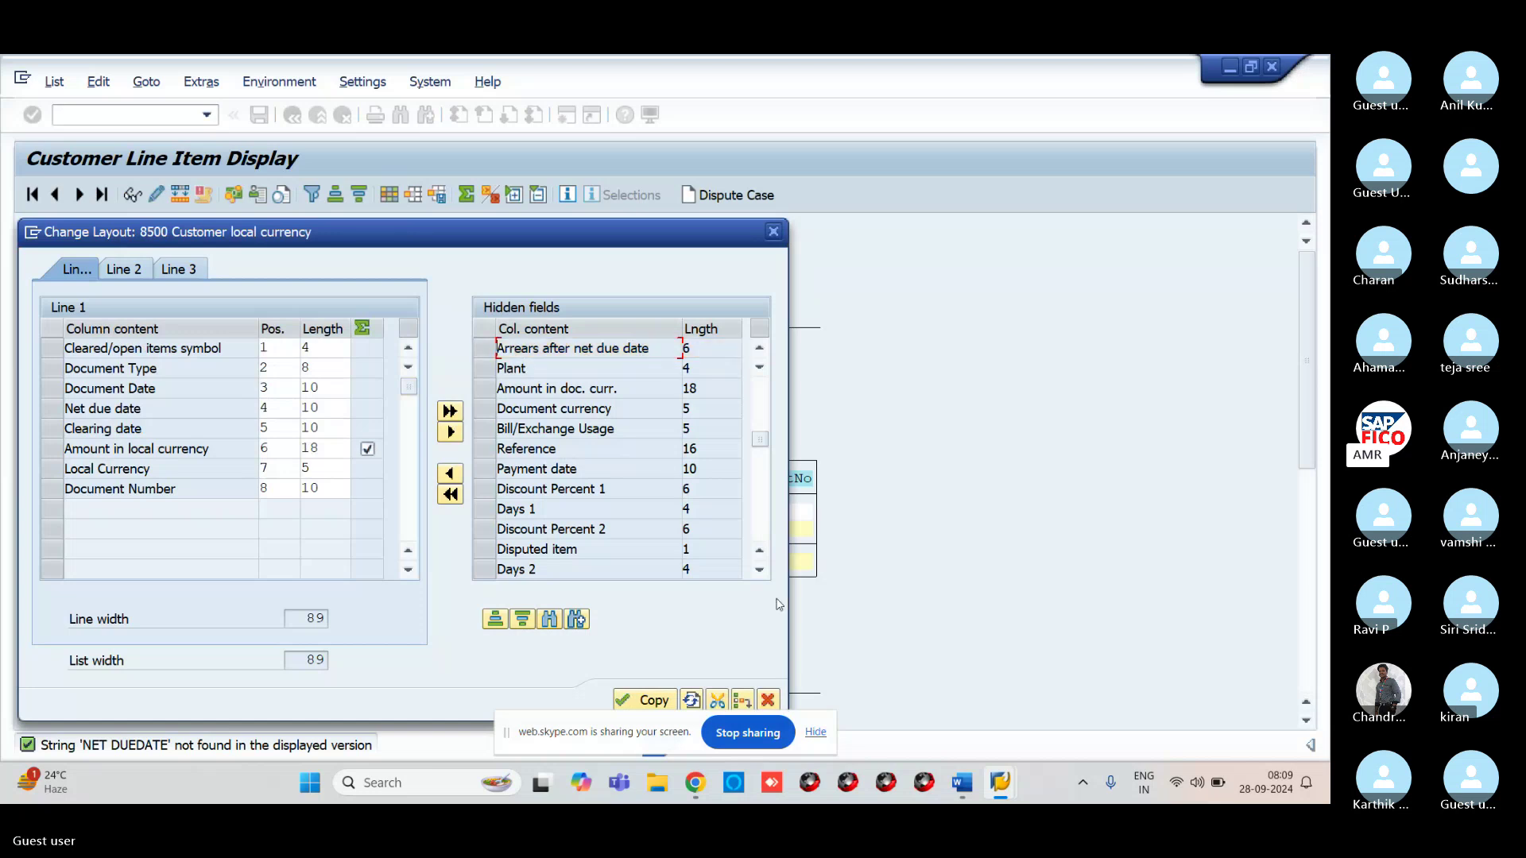
Scroll down the Hidden fields list toward the net due date fields
{"action": "left_click", "coordinate": [759, 571]}
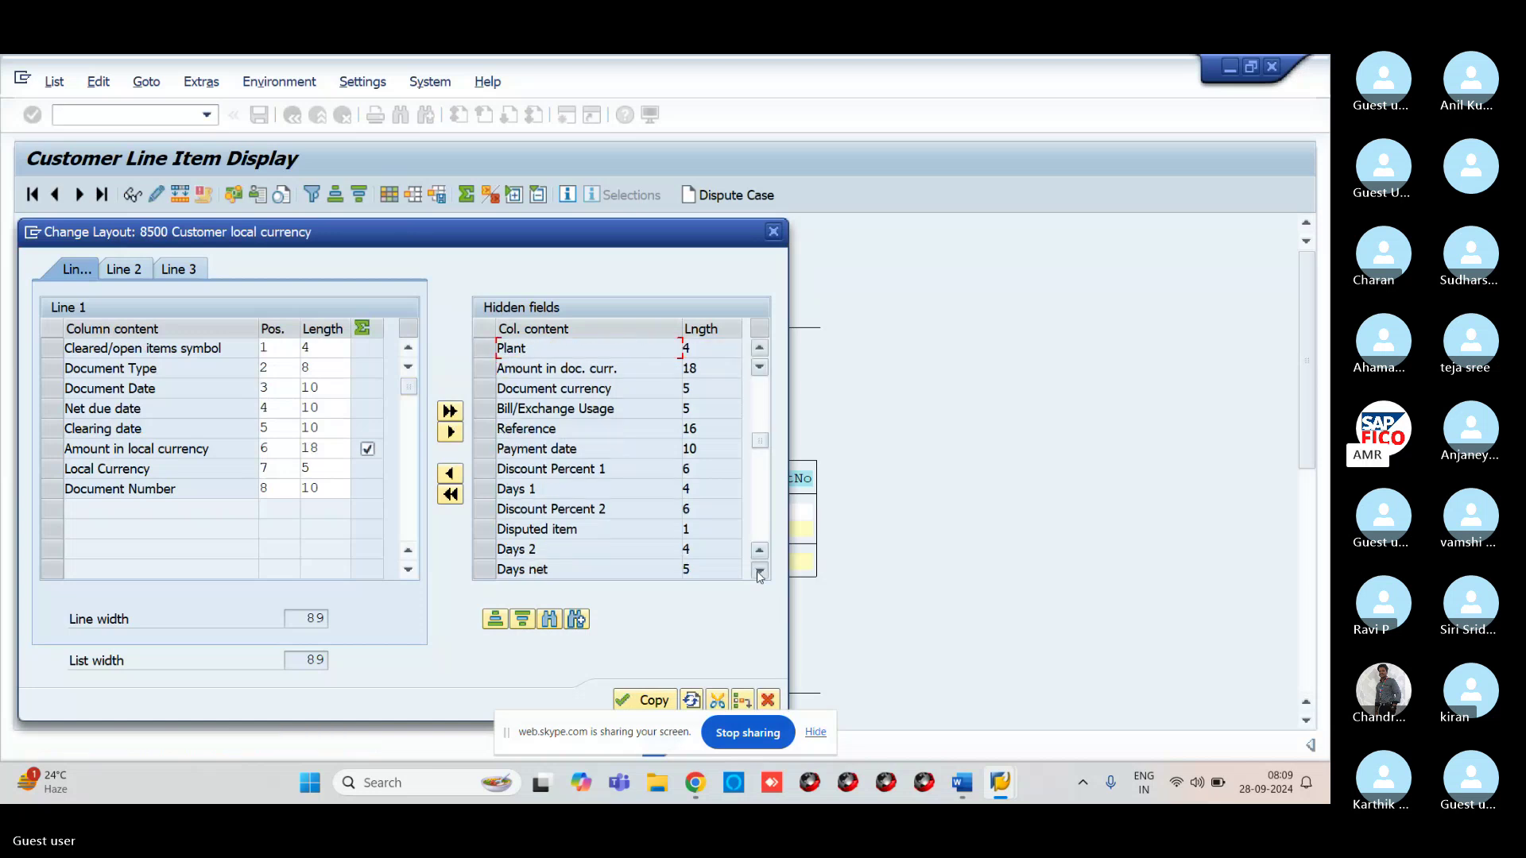
{"action": "left_click", "coordinate": [760, 571]}
{"action": "left_click", "coordinate": [760, 570]}
{"action": "left_click", "coordinate": [760, 570]}
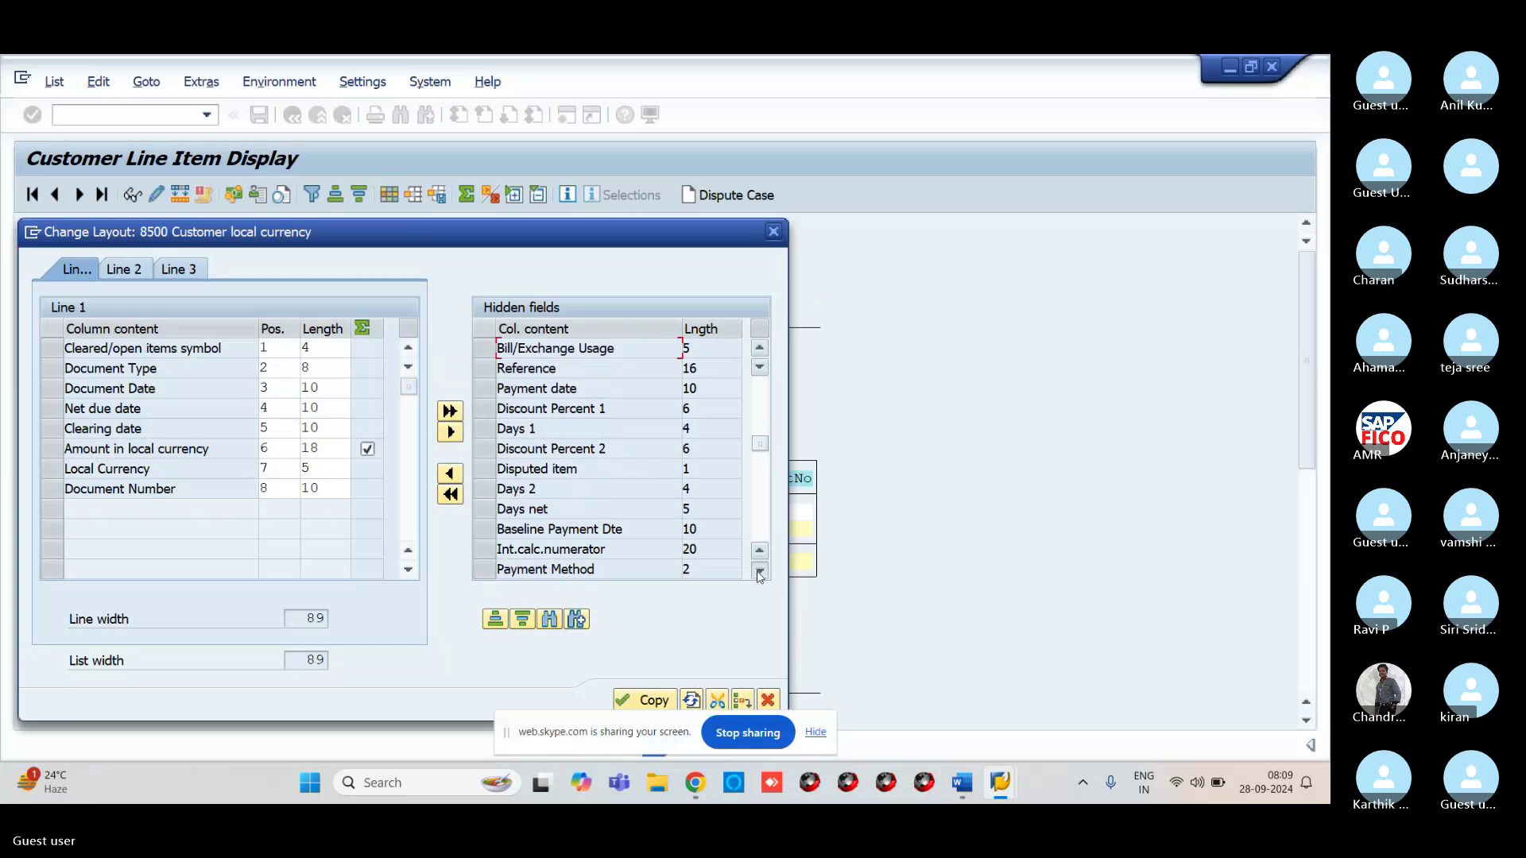
{"action": "left_click", "coordinate": [760, 570]}
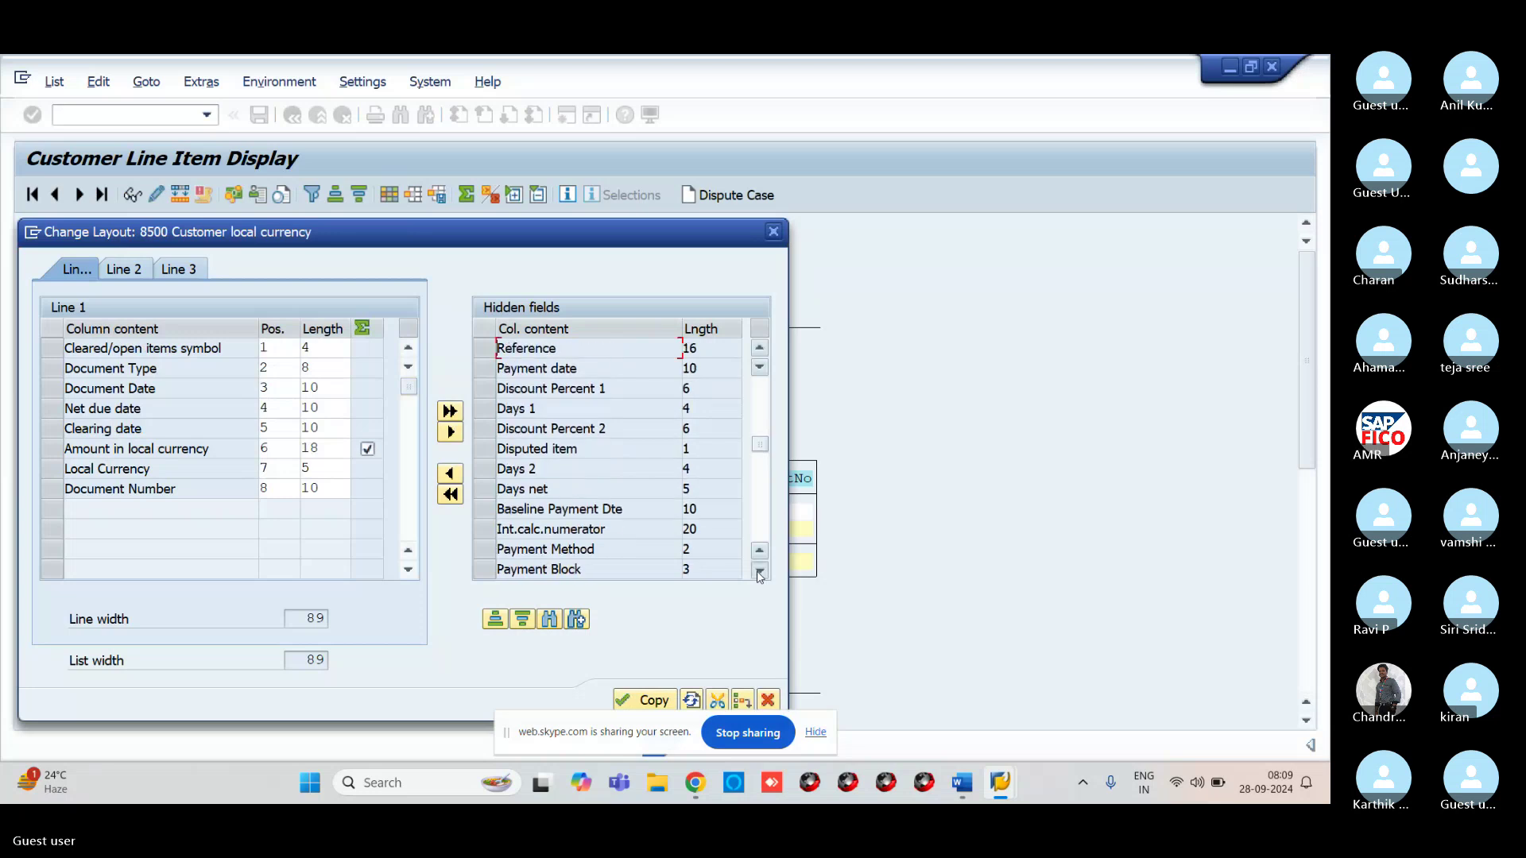
{"action": "left_click", "coordinate": [760, 570]}
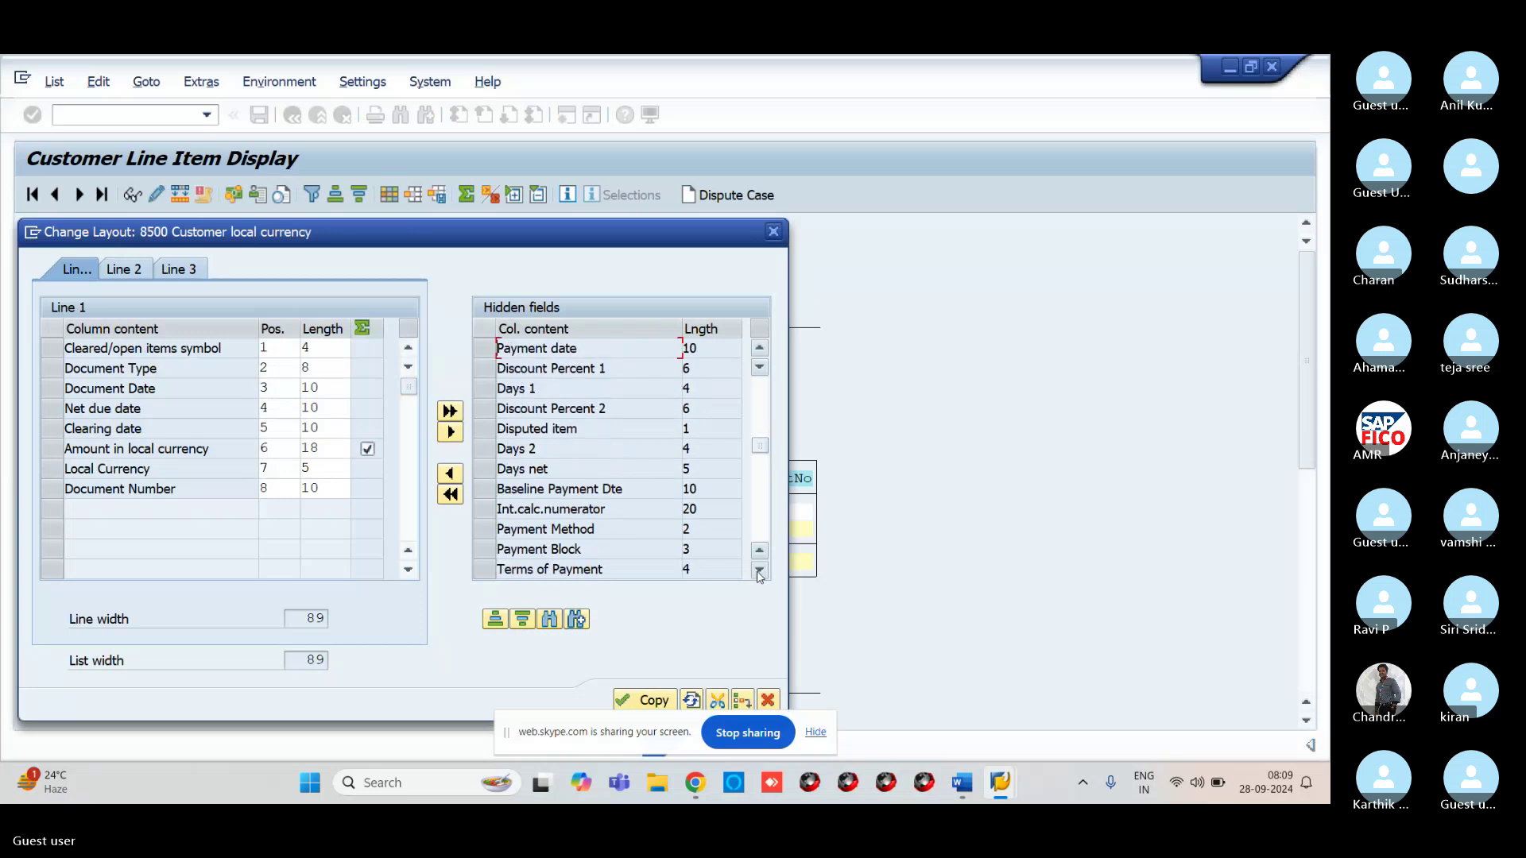
{"action": "left_click", "coordinate": [760, 571]}
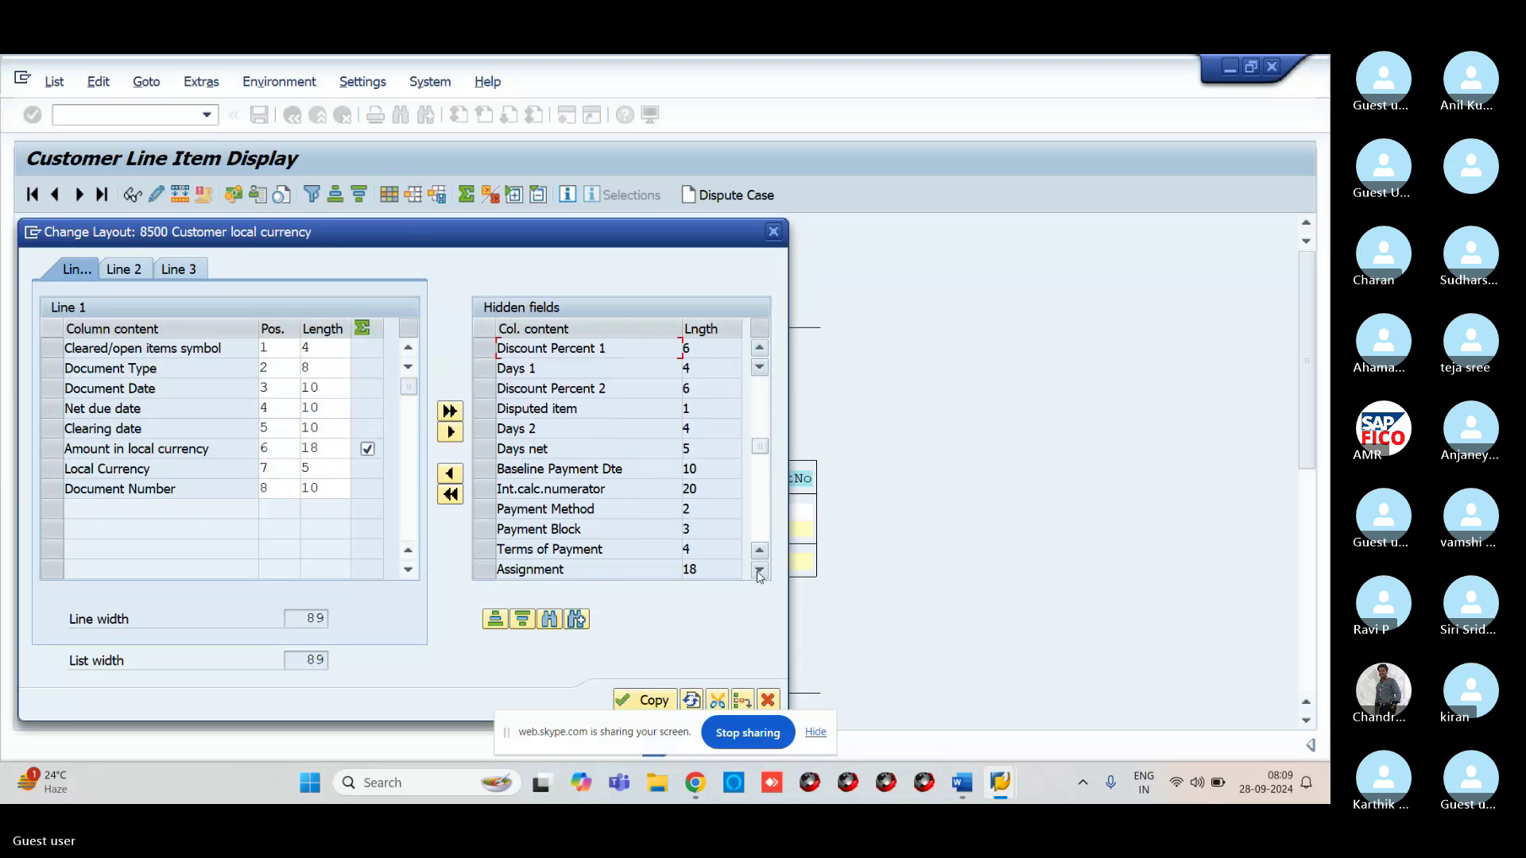
{"action": "left_click", "coordinate": [760, 572]}
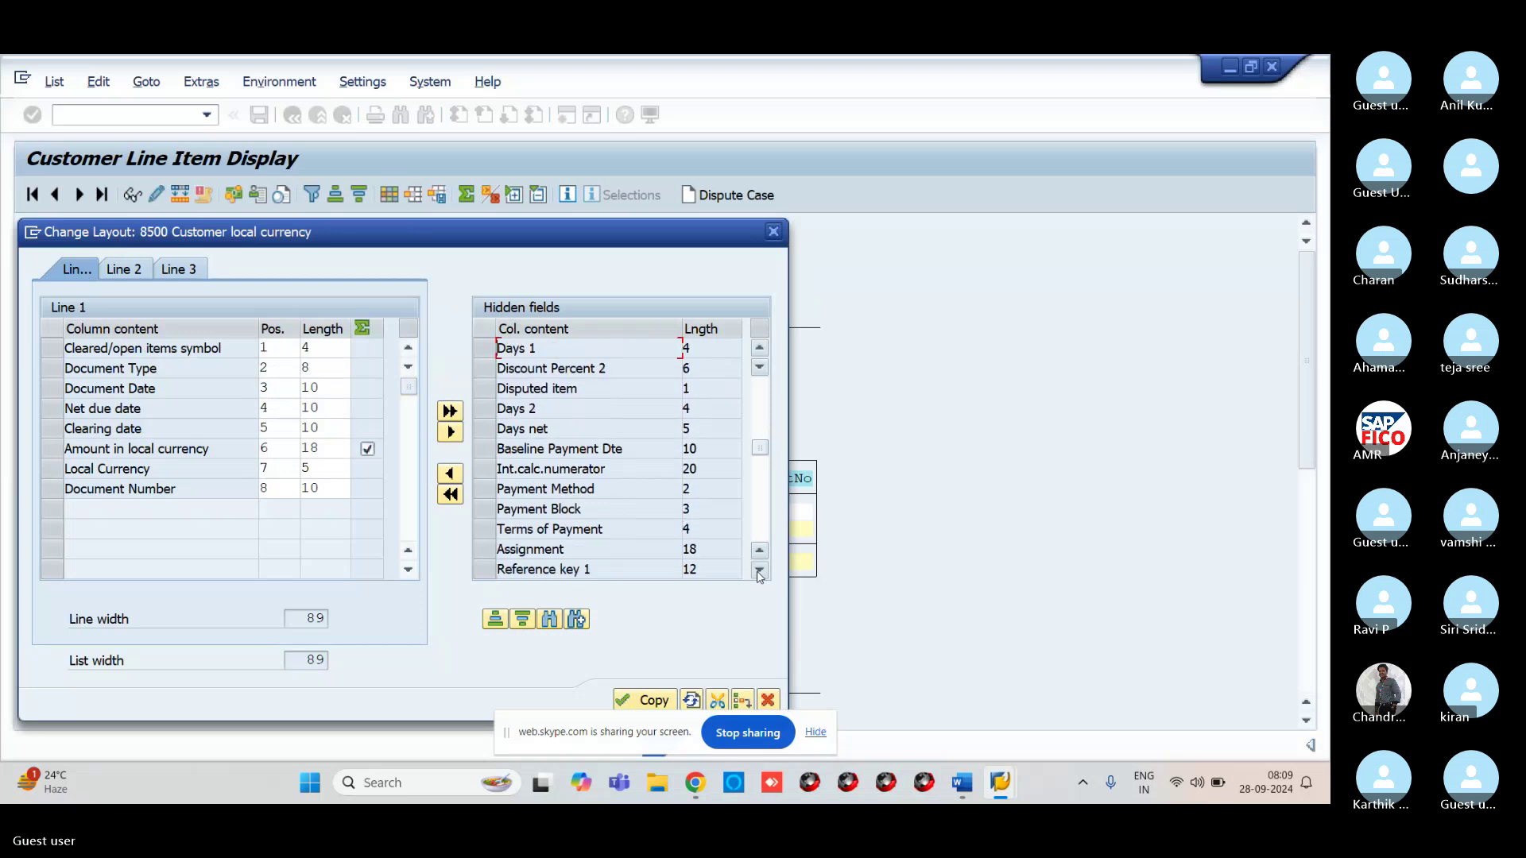
{"action": "left_click", "coordinate": [759, 572]}
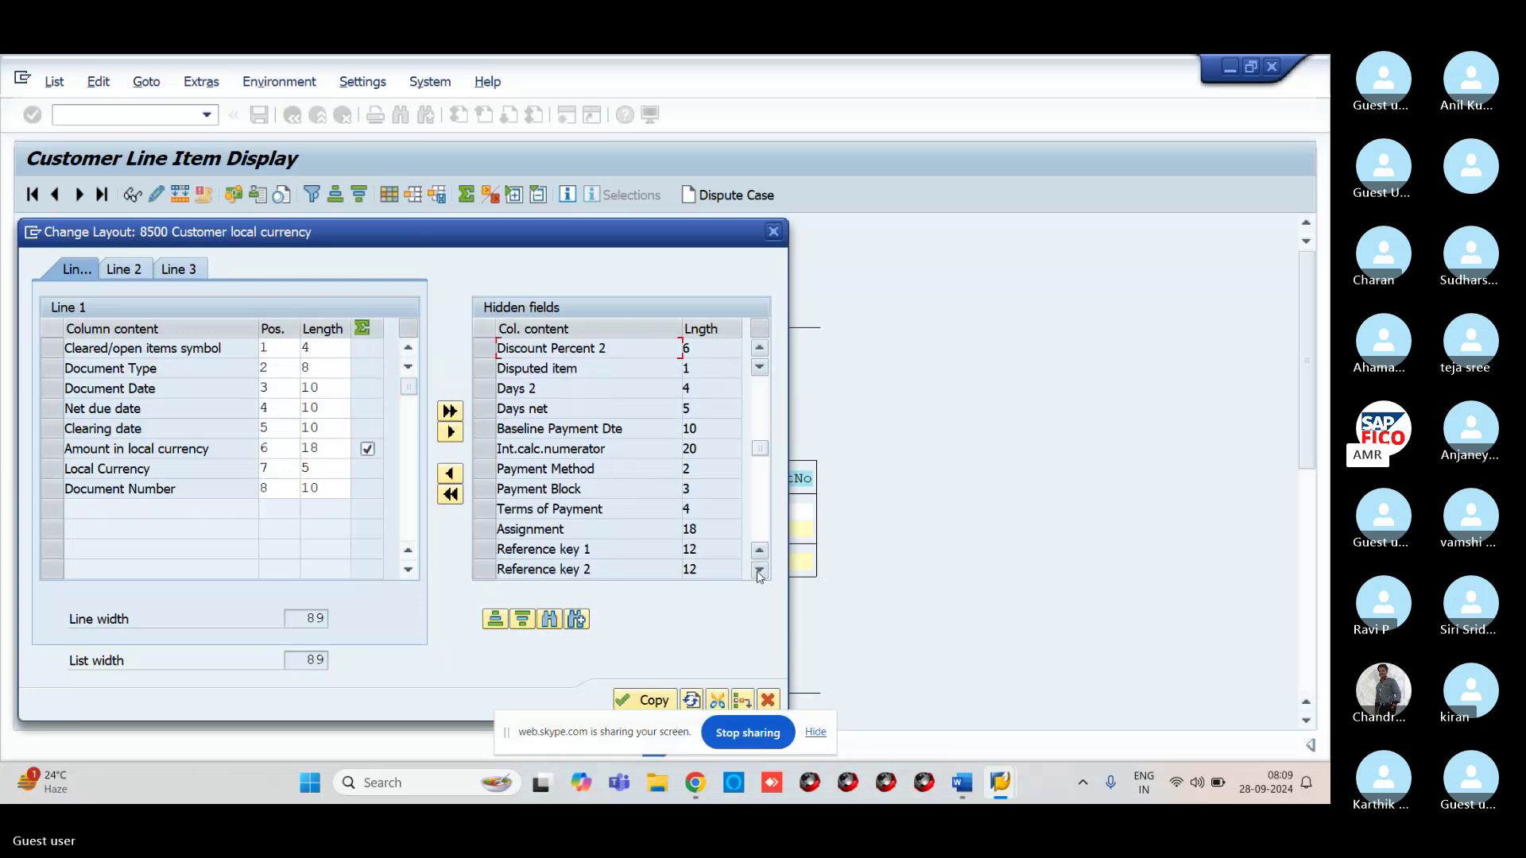
{"action": "left_click", "coordinate": [760, 572]}
{"action": "left_click", "coordinate": [759, 572]}
{"action": "left_click", "coordinate": [759, 572]}
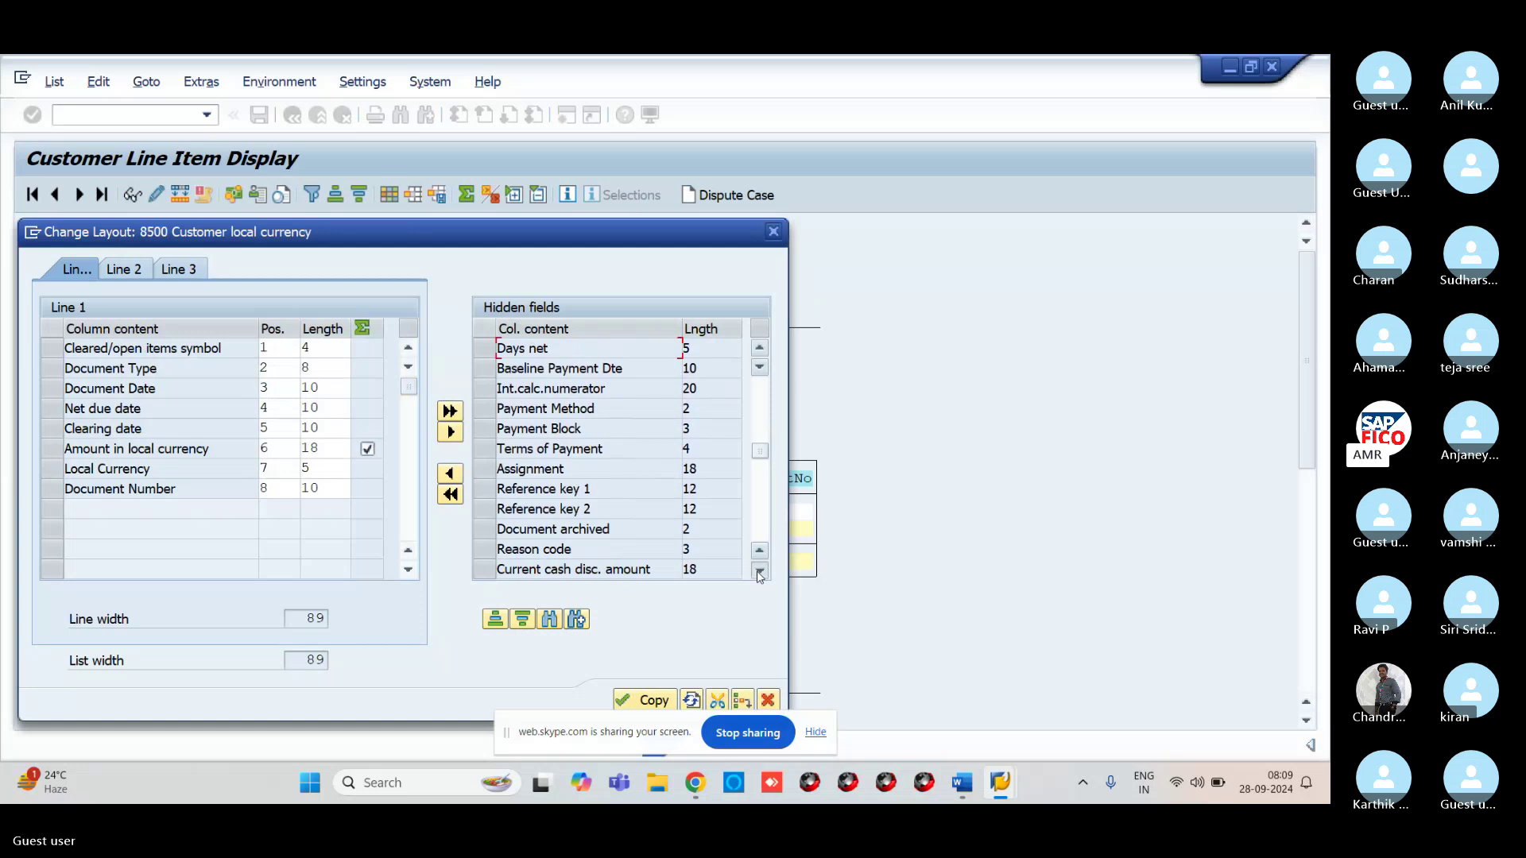
{"action": "left_click", "coordinate": [759, 572]}
{"action": "left_click", "coordinate": [760, 572]}
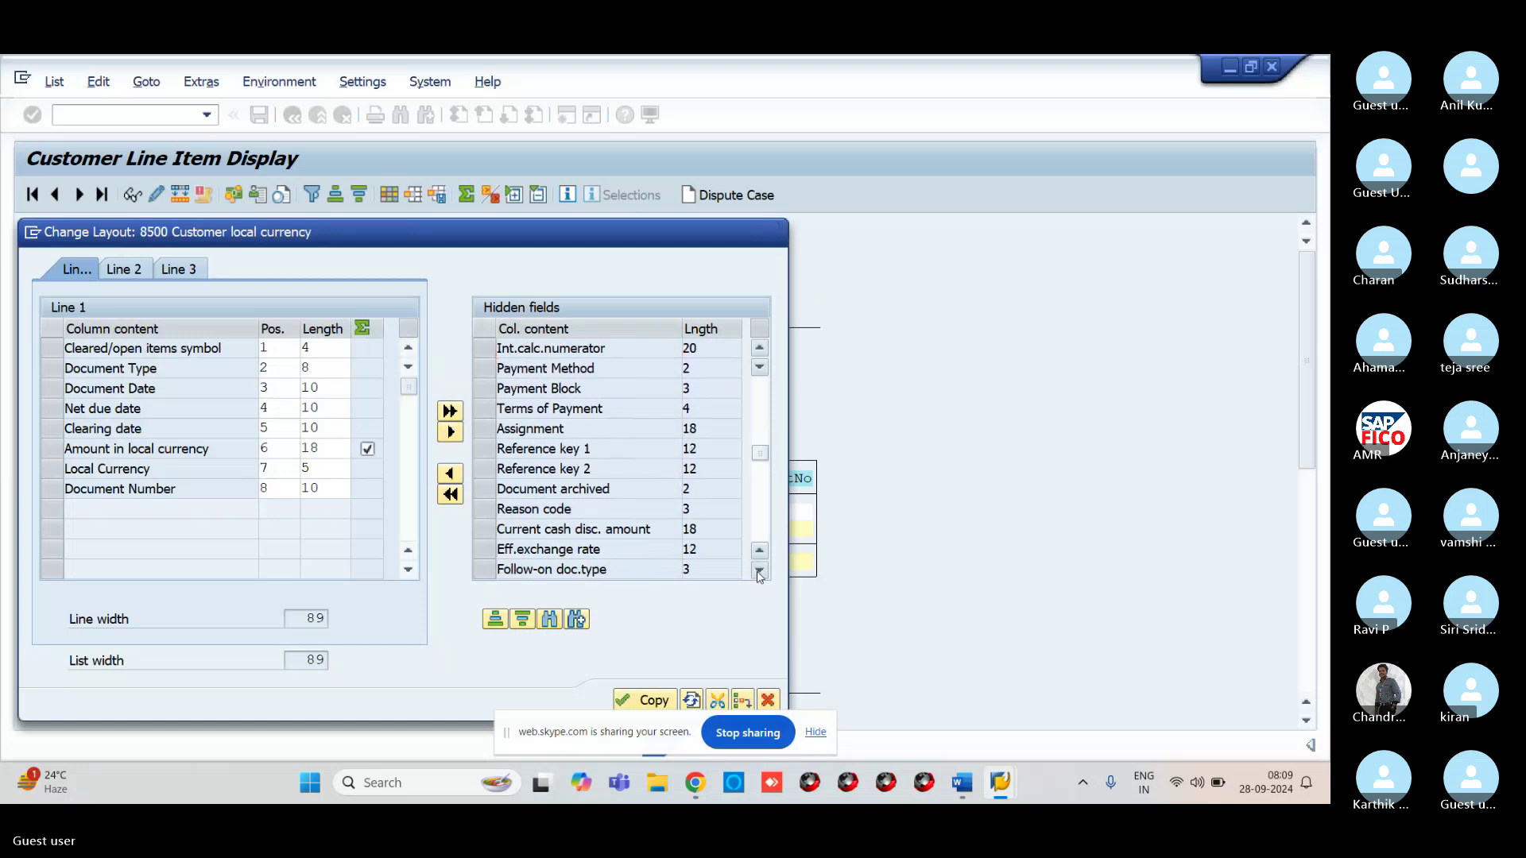
{"action": "left_click", "coordinate": [759, 572]}
{"action": "left_click", "coordinate": [760, 572]}
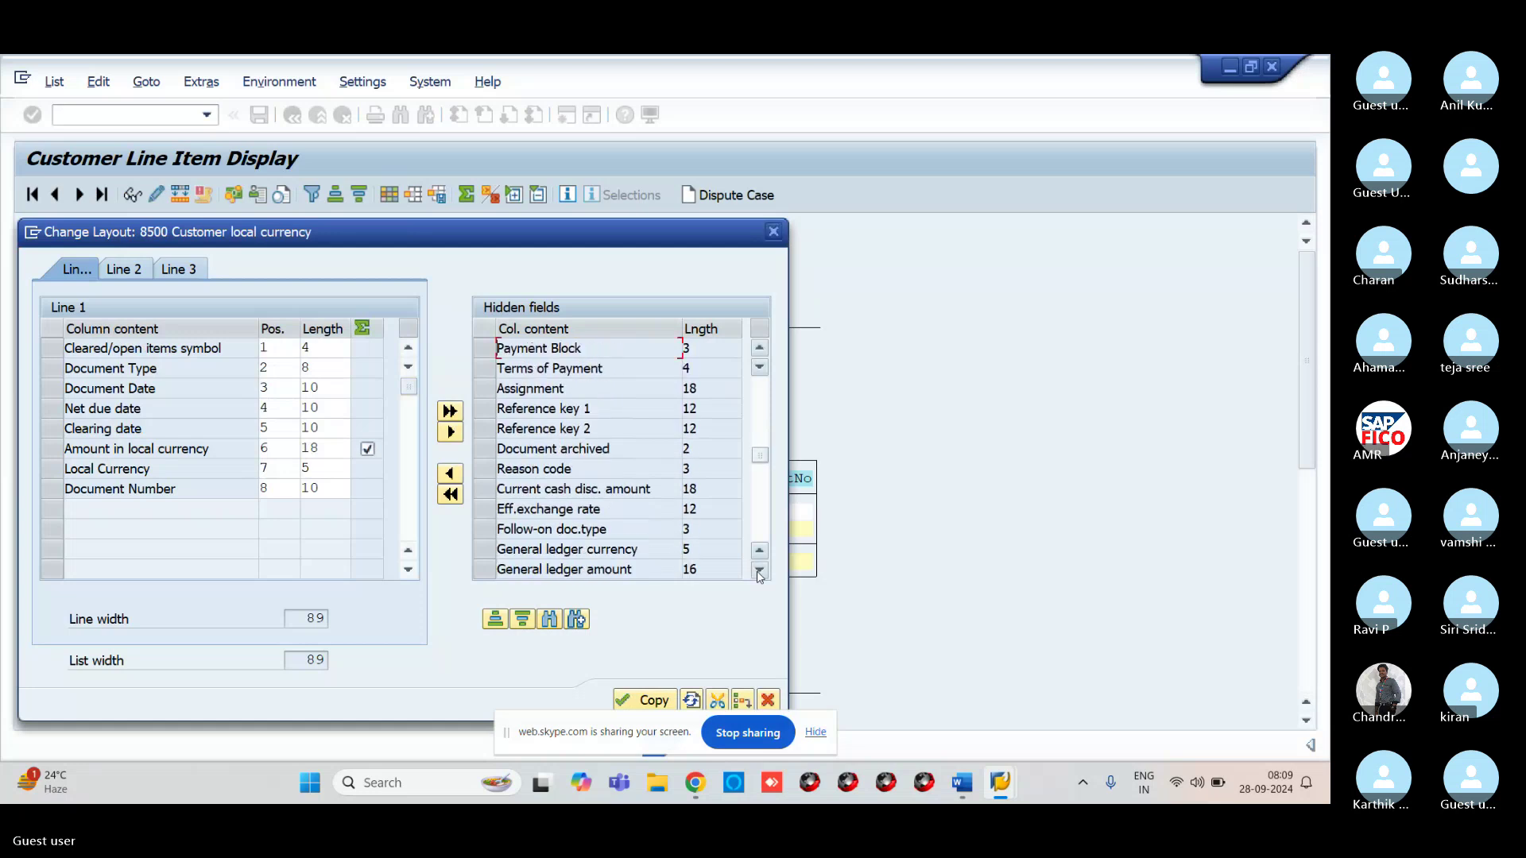
{"action": "left_click", "coordinate": [760, 572]}
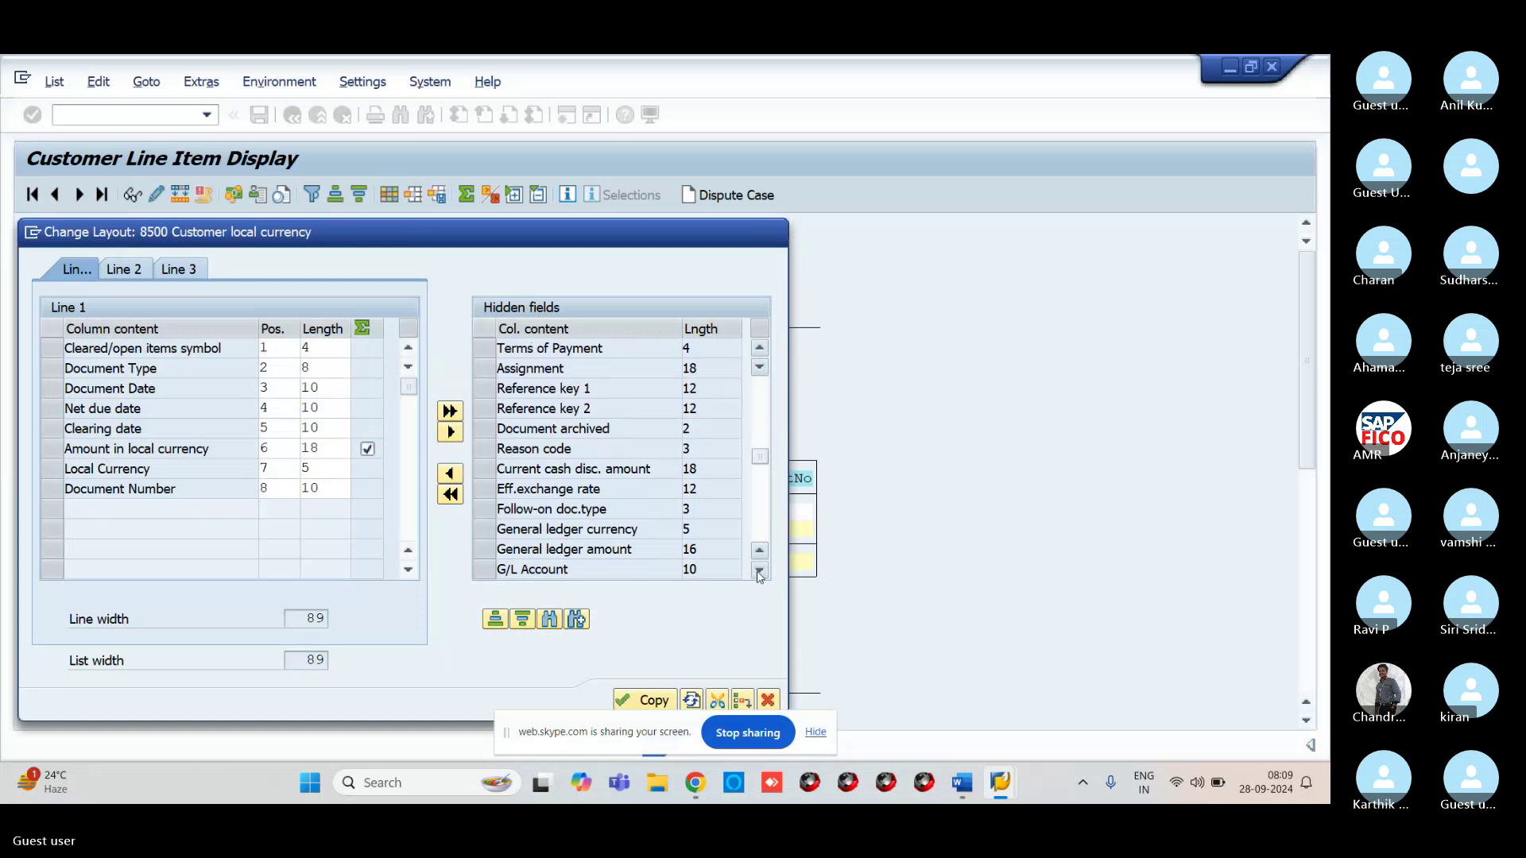
{"action": "left_click", "coordinate": [760, 572]}
{"action": "left_click", "coordinate": [760, 572]}
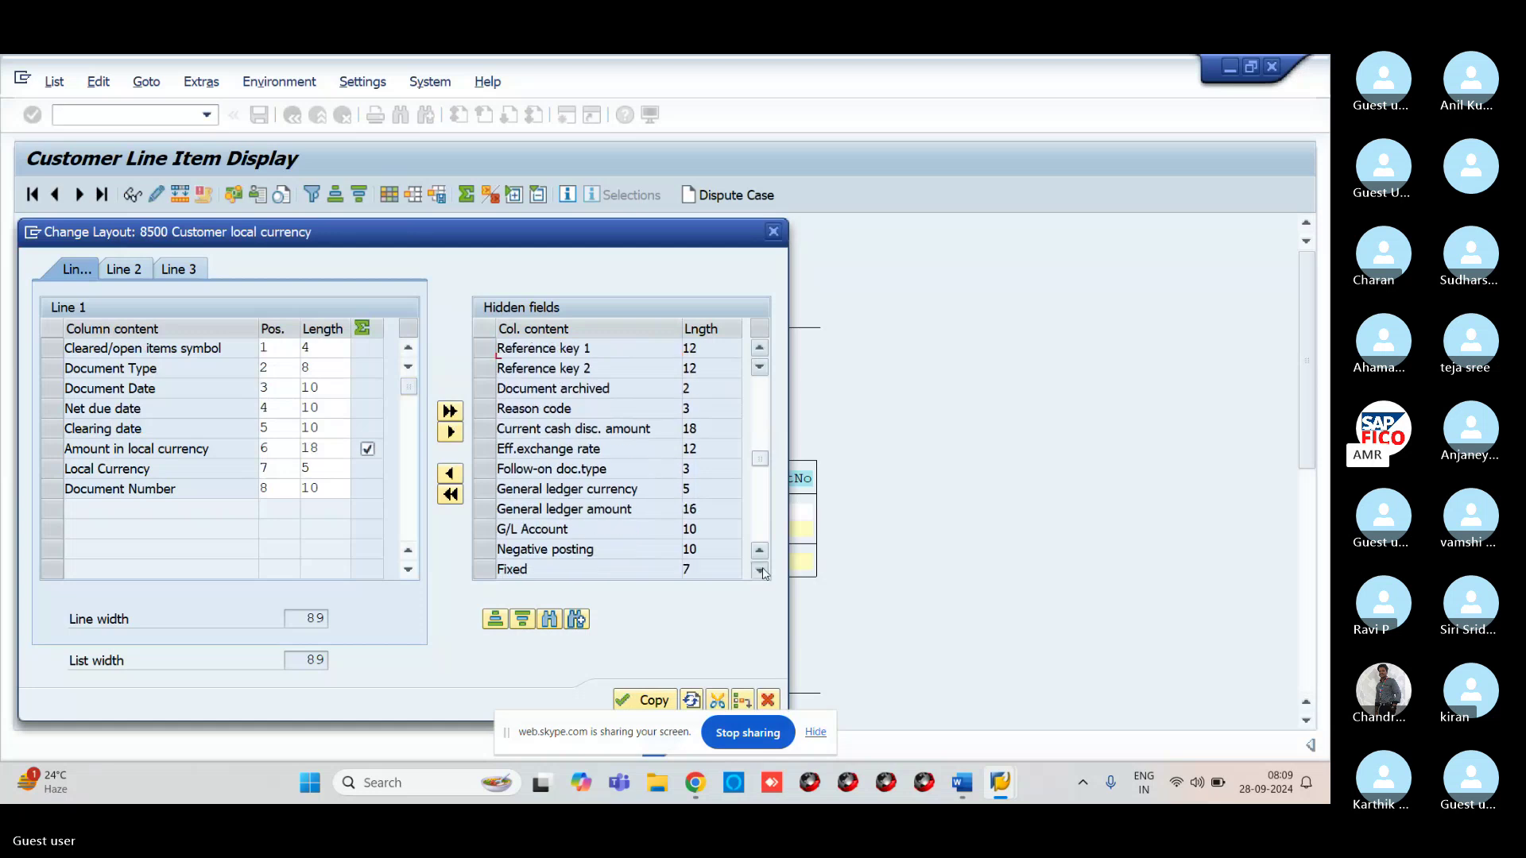
{"action": "left_click", "coordinate": [760, 572]}
{"action": "left_click", "coordinate": [760, 572]}
{"action": "left_click", "coordinate": [760, 573]}
{"action": "left_click", "coordinate": [760, 572]}
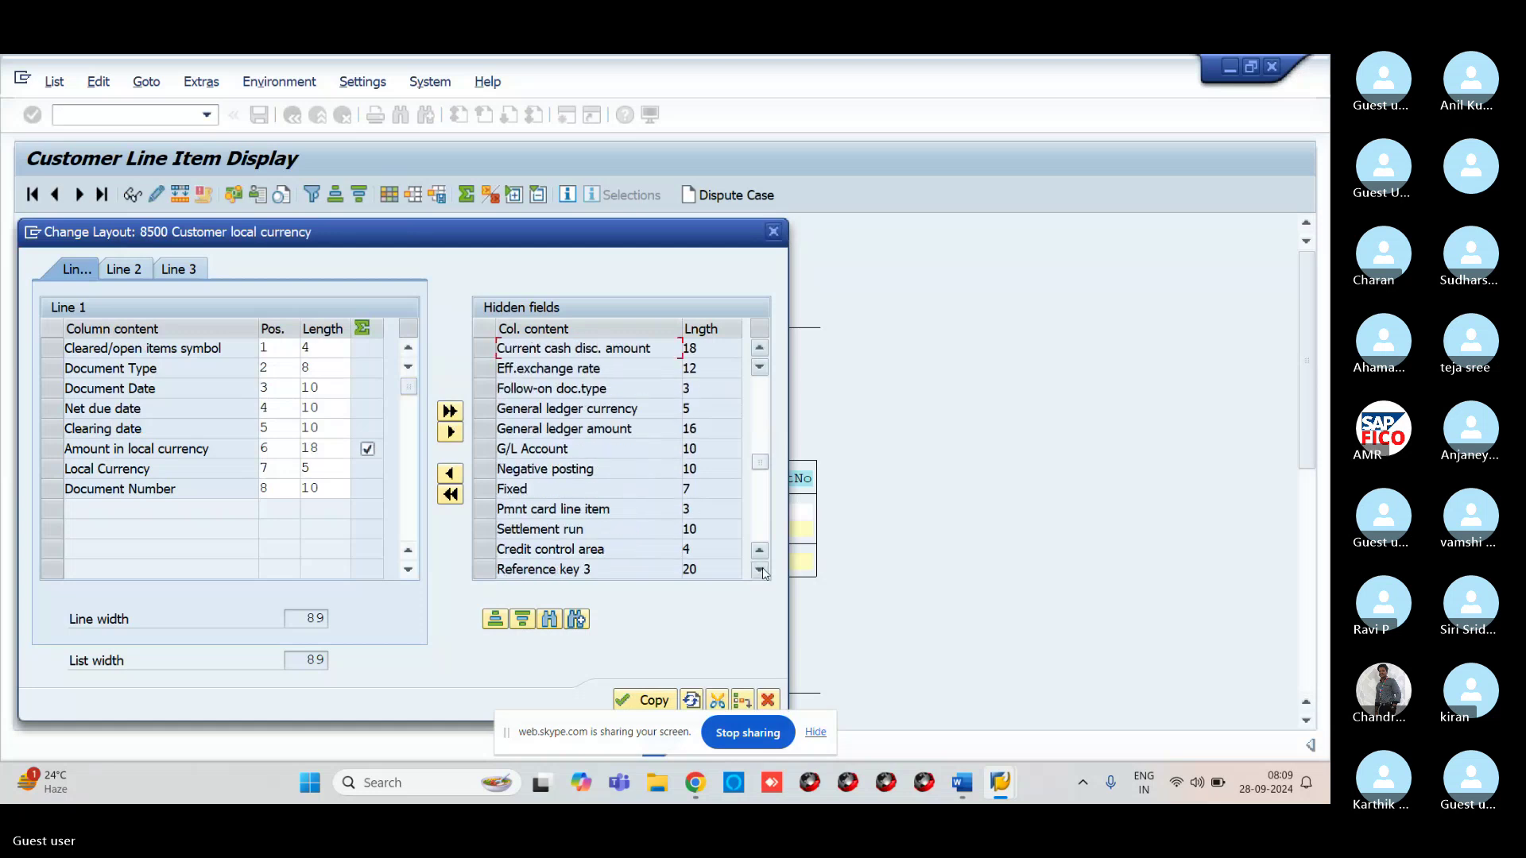
{"action": "left_click", "coordinate": [759, 572]}
{"action": "left_click", "coordinate": [759, 572]}
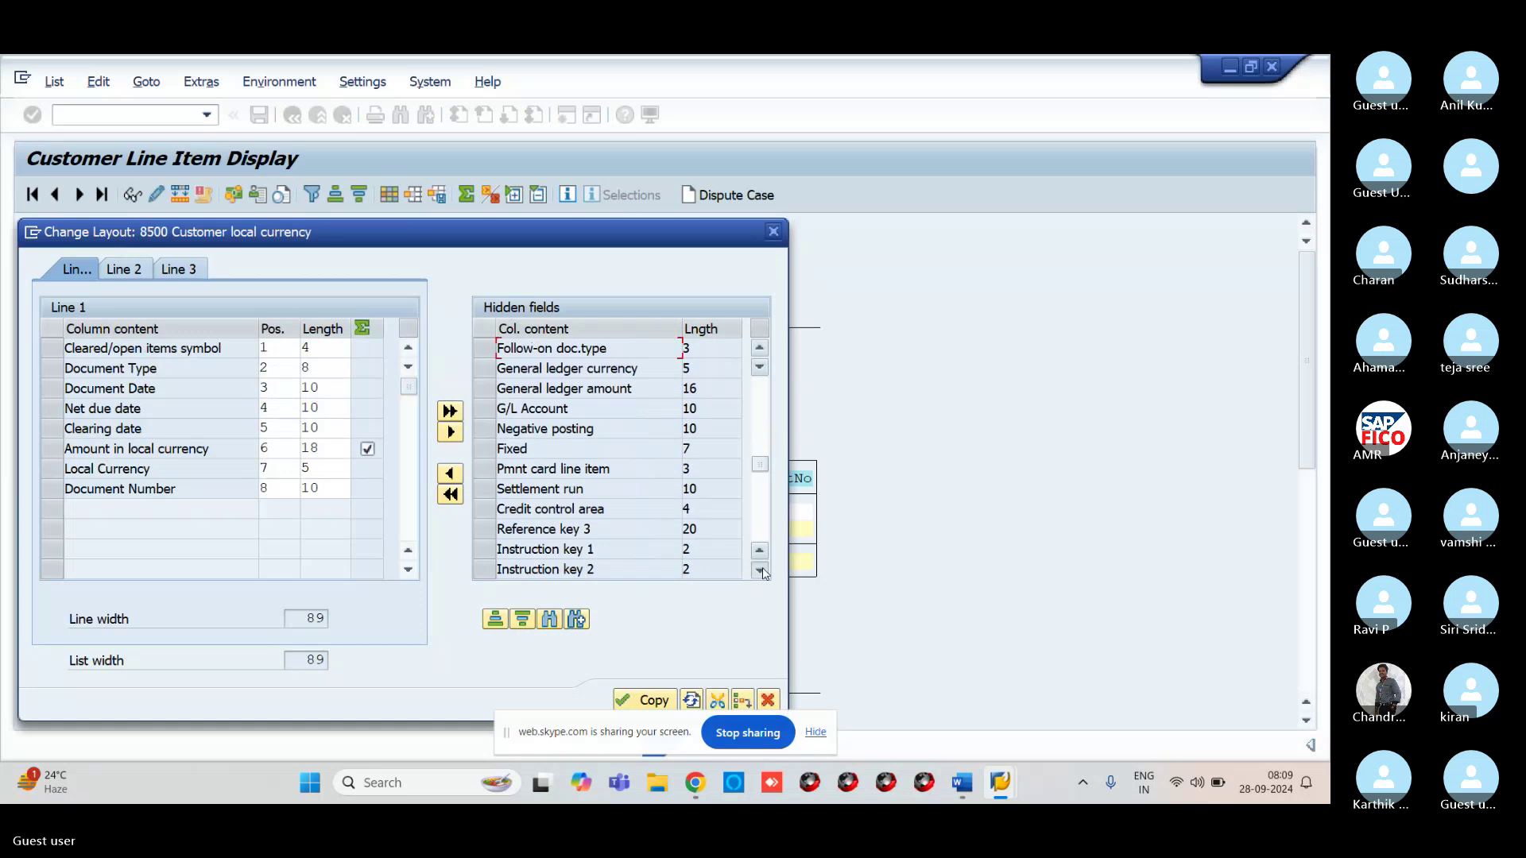
{"action": "left_click", "coordinate": [760, 572]}
{"action": "left_click", "coordinate": [760, 572]}
{"action": "left_click", "coordinate": [760, 572]}
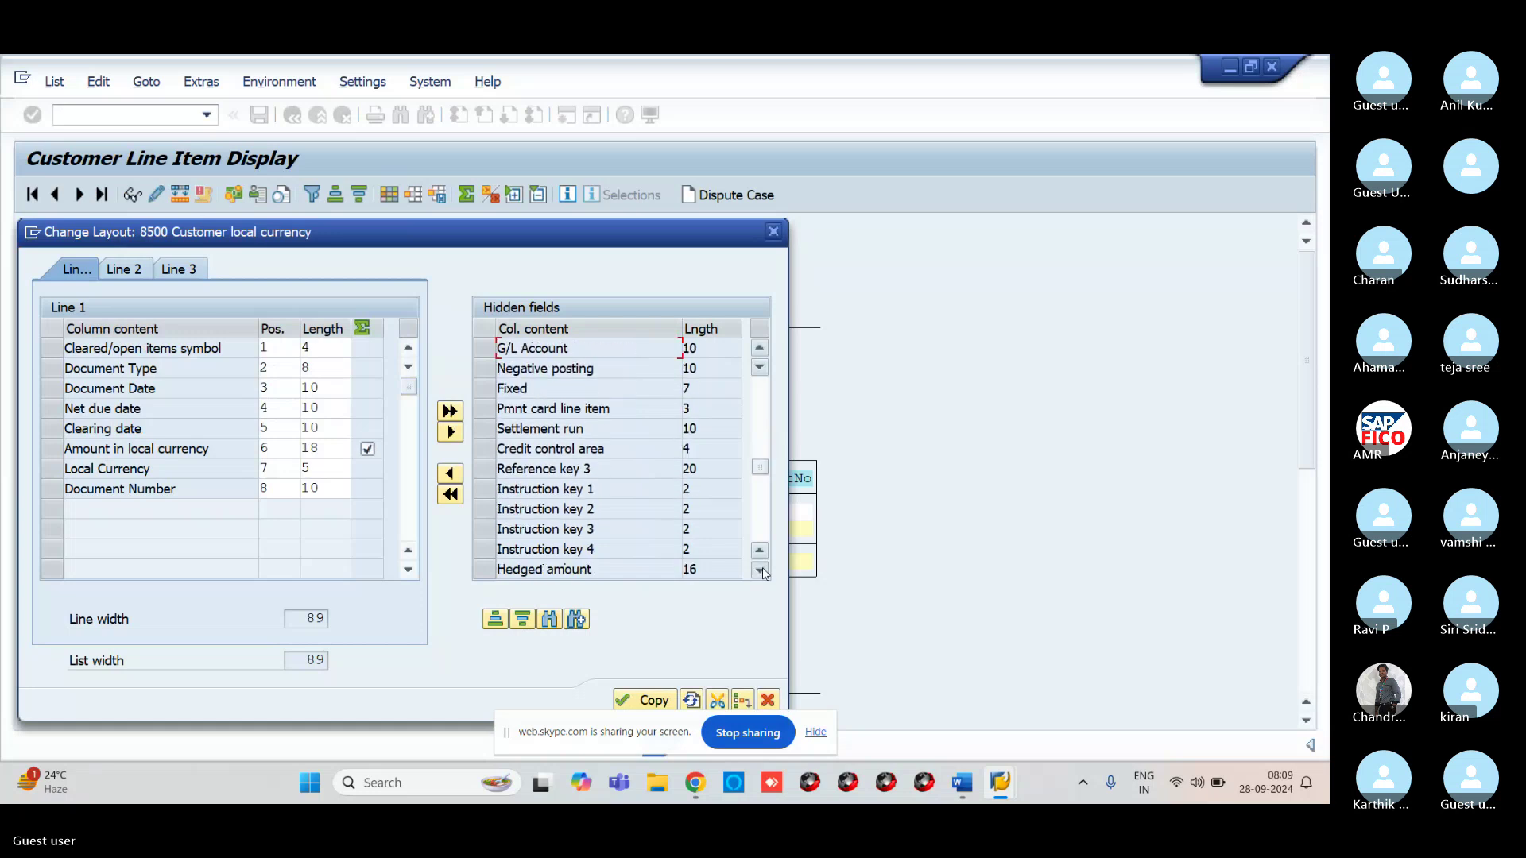
{"action": "left_click", "coordinate": [759, 572]}
{"action": "left_click", "coordinate": [760, 571]}
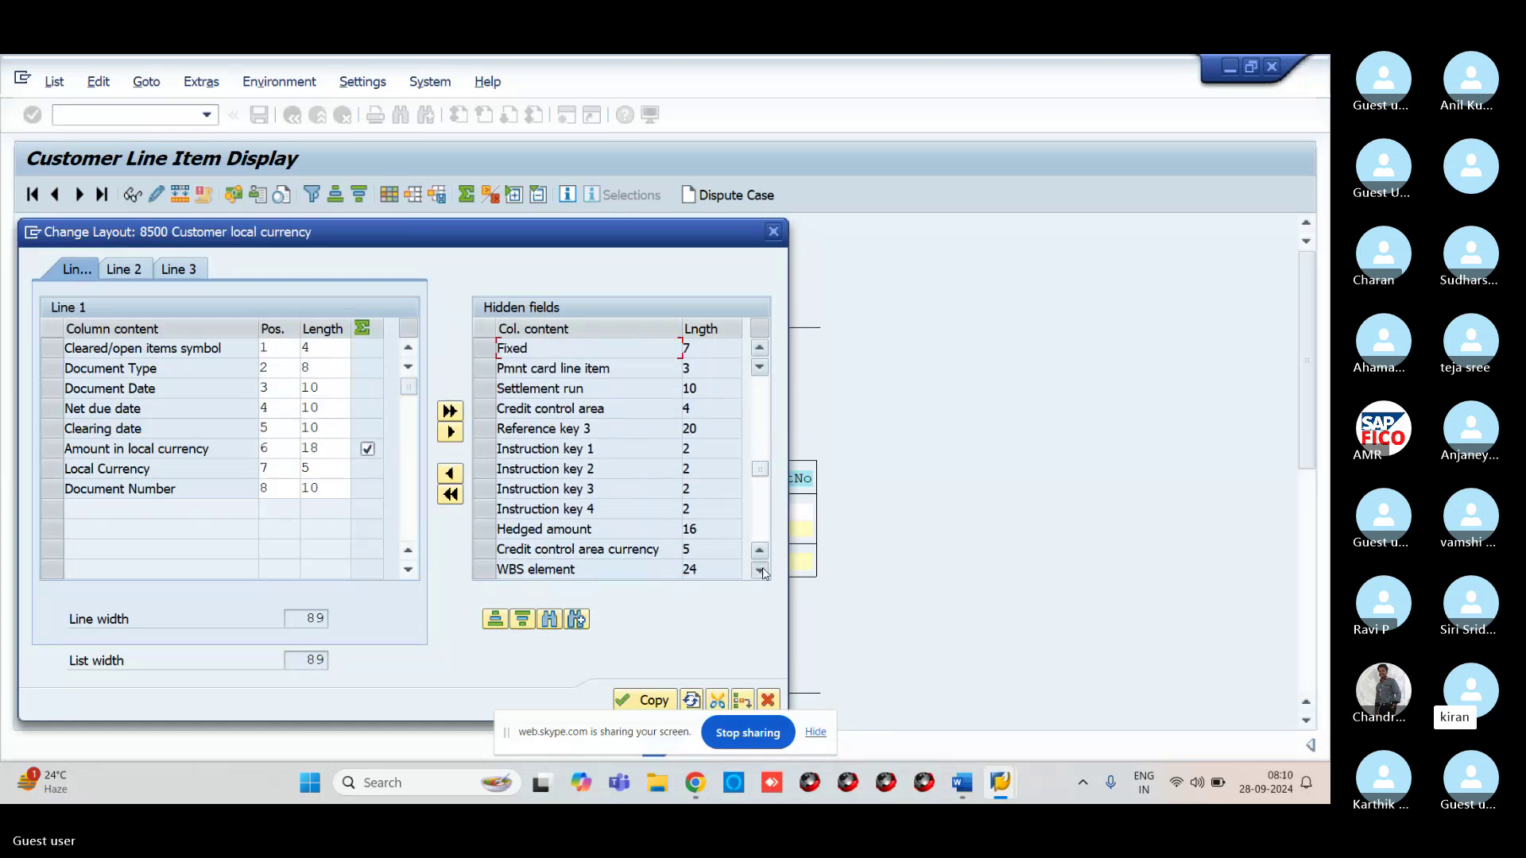
{"action": "left_click", "coordinate": [760, 571]}
{"action": "left_click", "coordinate": [760, 570]}
{"action": "left_click", "coordinate": [760, 571]}
{"action": "left_click", "coordinate": [759, 571]}
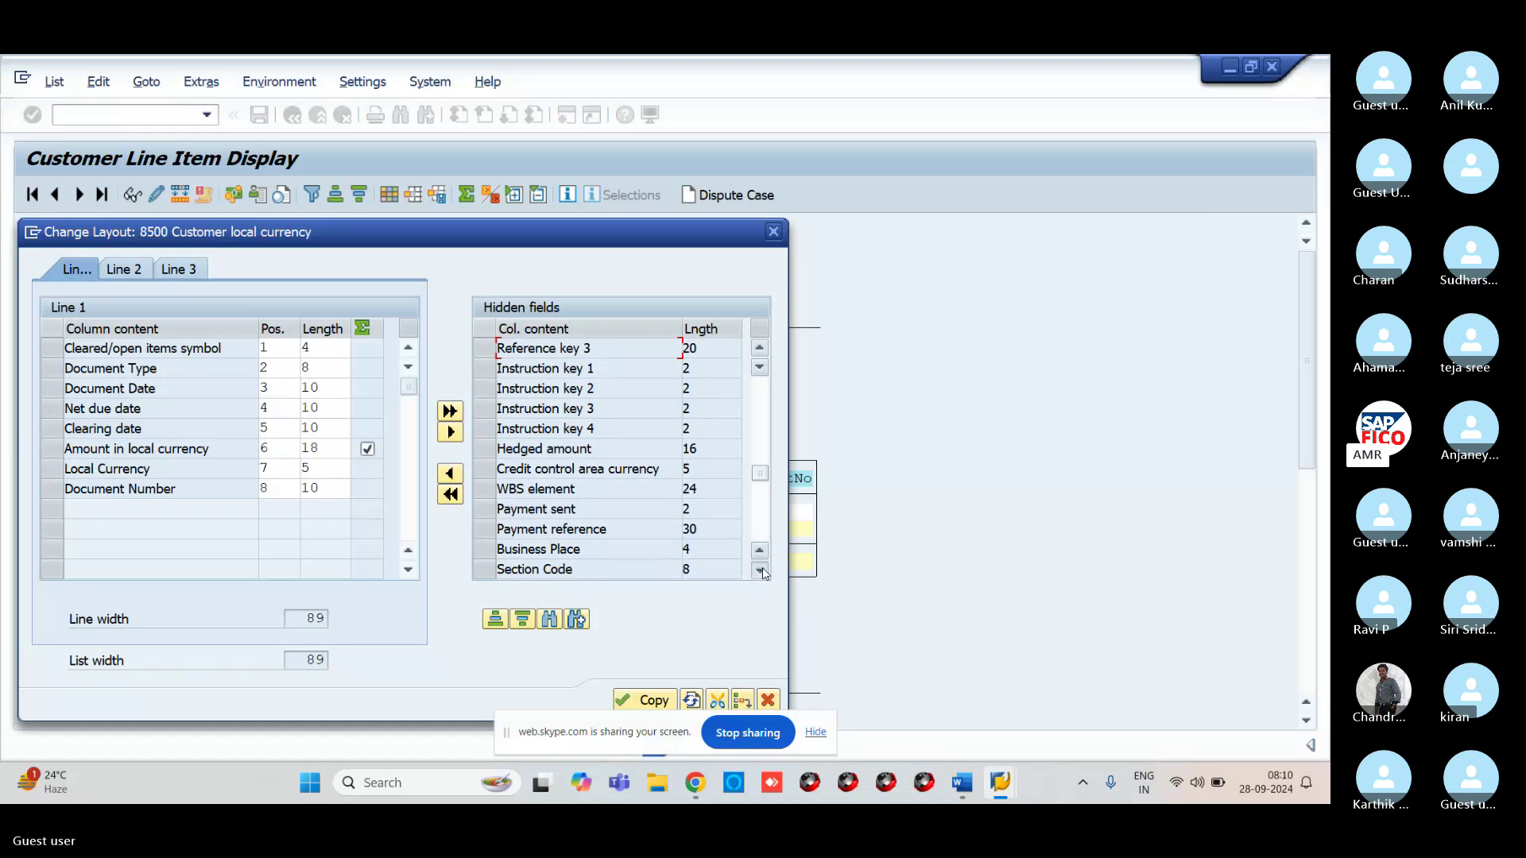
{"action": "left_click", "coordinate": [760, 571]}
{"action": "left_click", "coordinate": [760, 570]}
{"action": "left_click", "coordinate": [760, 570]}
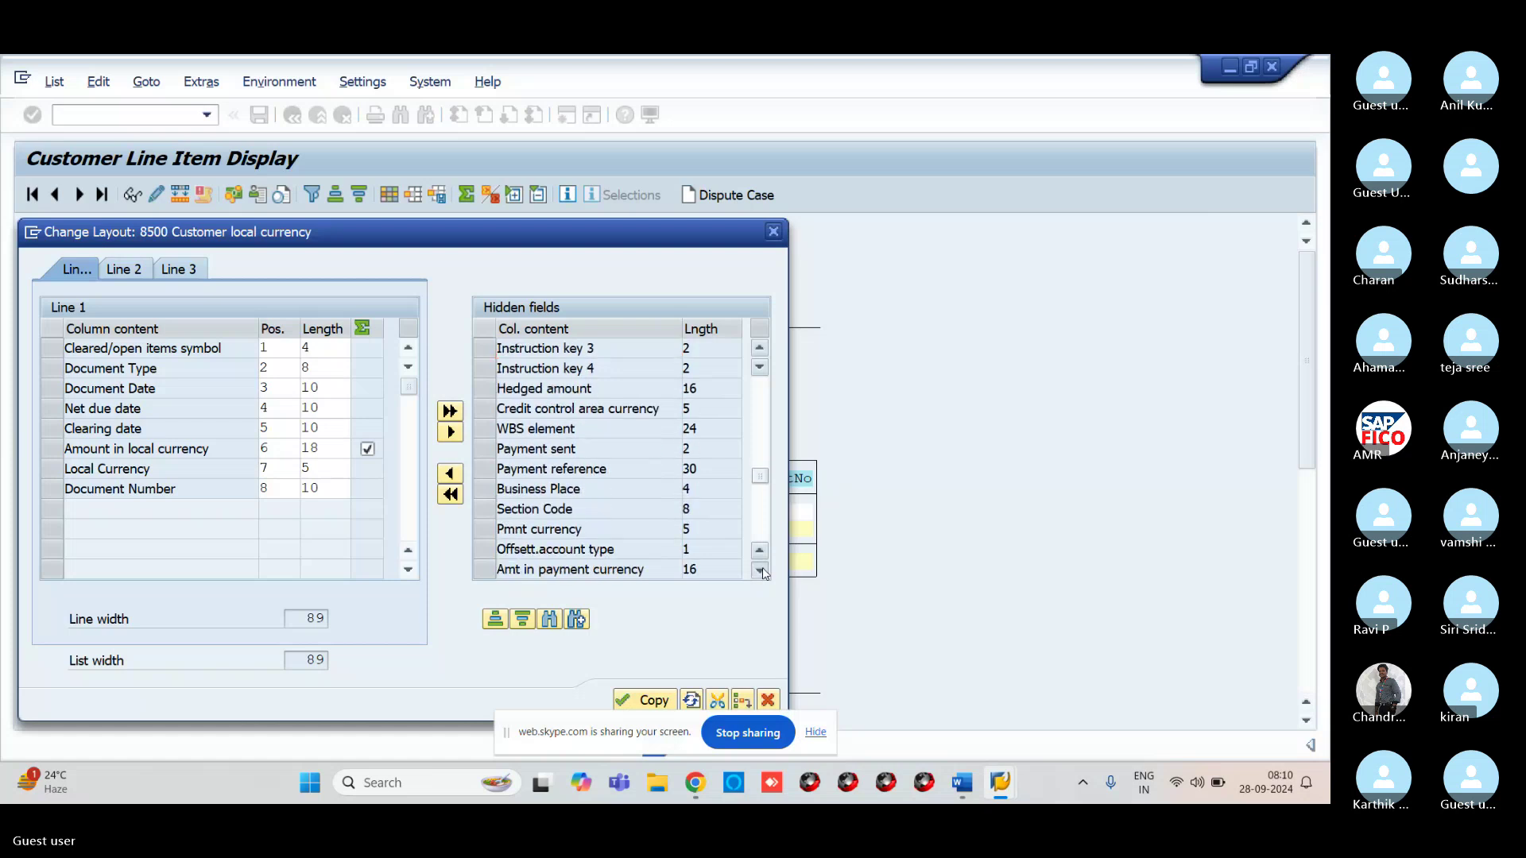
{"action": "left_click", "coordinate": [760, 570]}
{"action": "left_click", "coordinate": [759, 571]}
{"action": "left_click", "coordinate": [760, 571]}
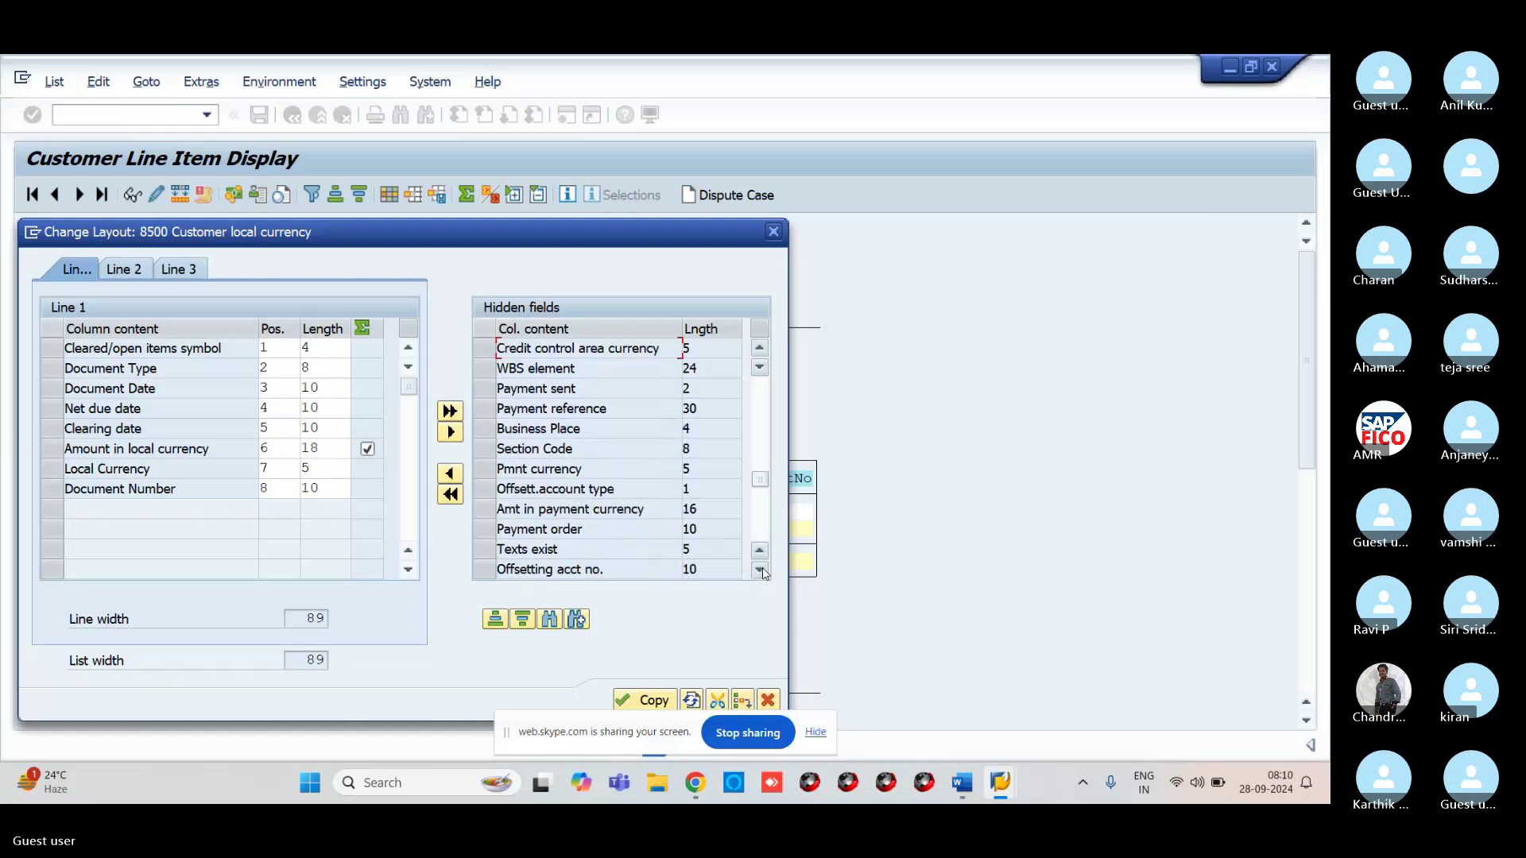
{"action": "left_click", "coordinate": [760, 571]}
{"action": "left_click", "coordinate": [760, 571]}
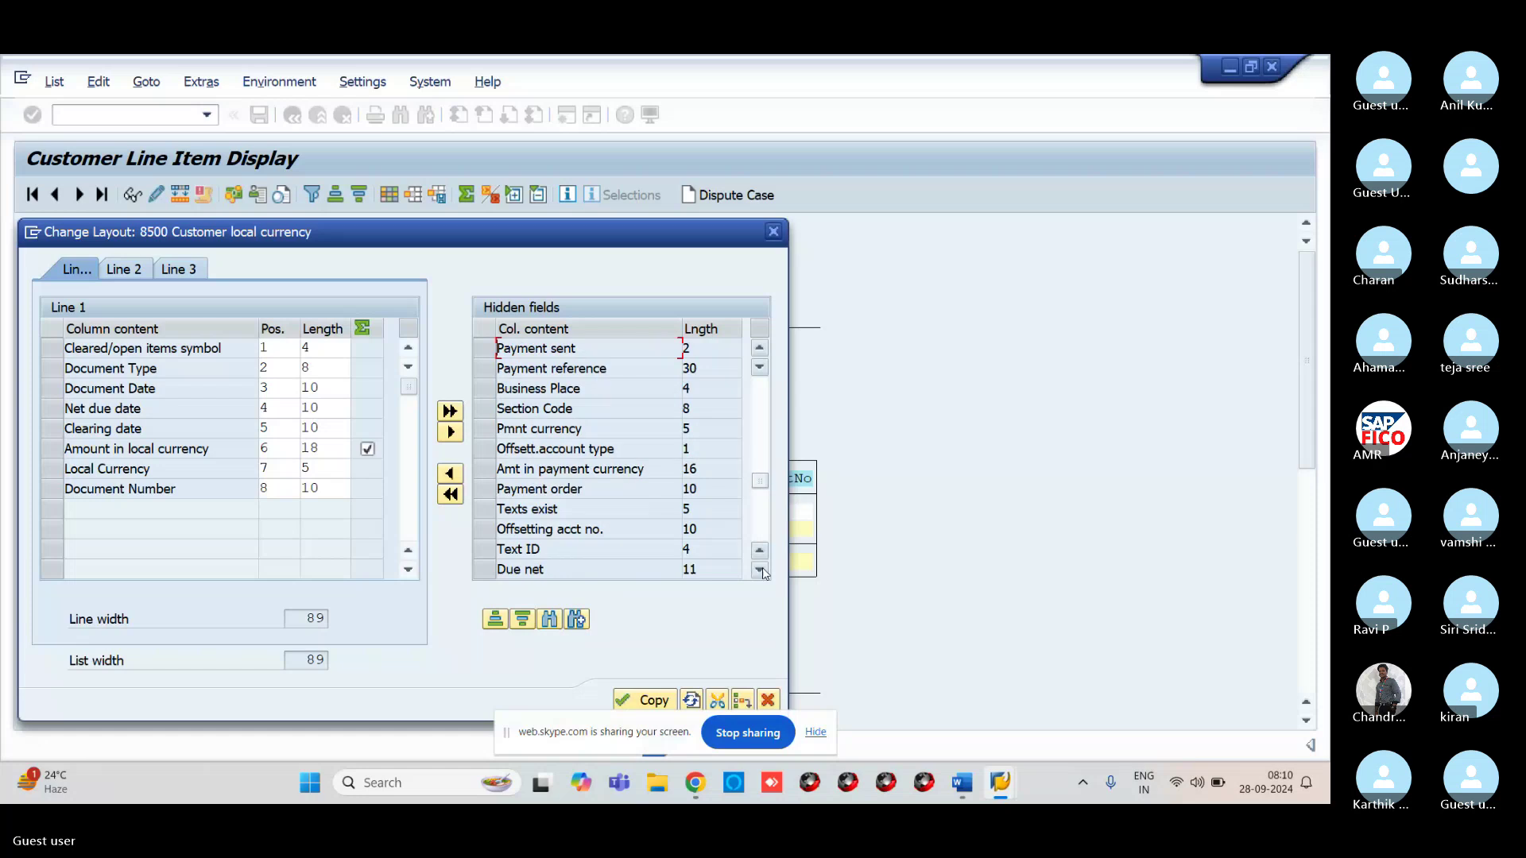
{"action": "left_click", "coordinate": [760, 570]}
{"action": "left_click", "coordinate": [760, 570]}
{"action": "left_click", "coordinate": [760, 571]}
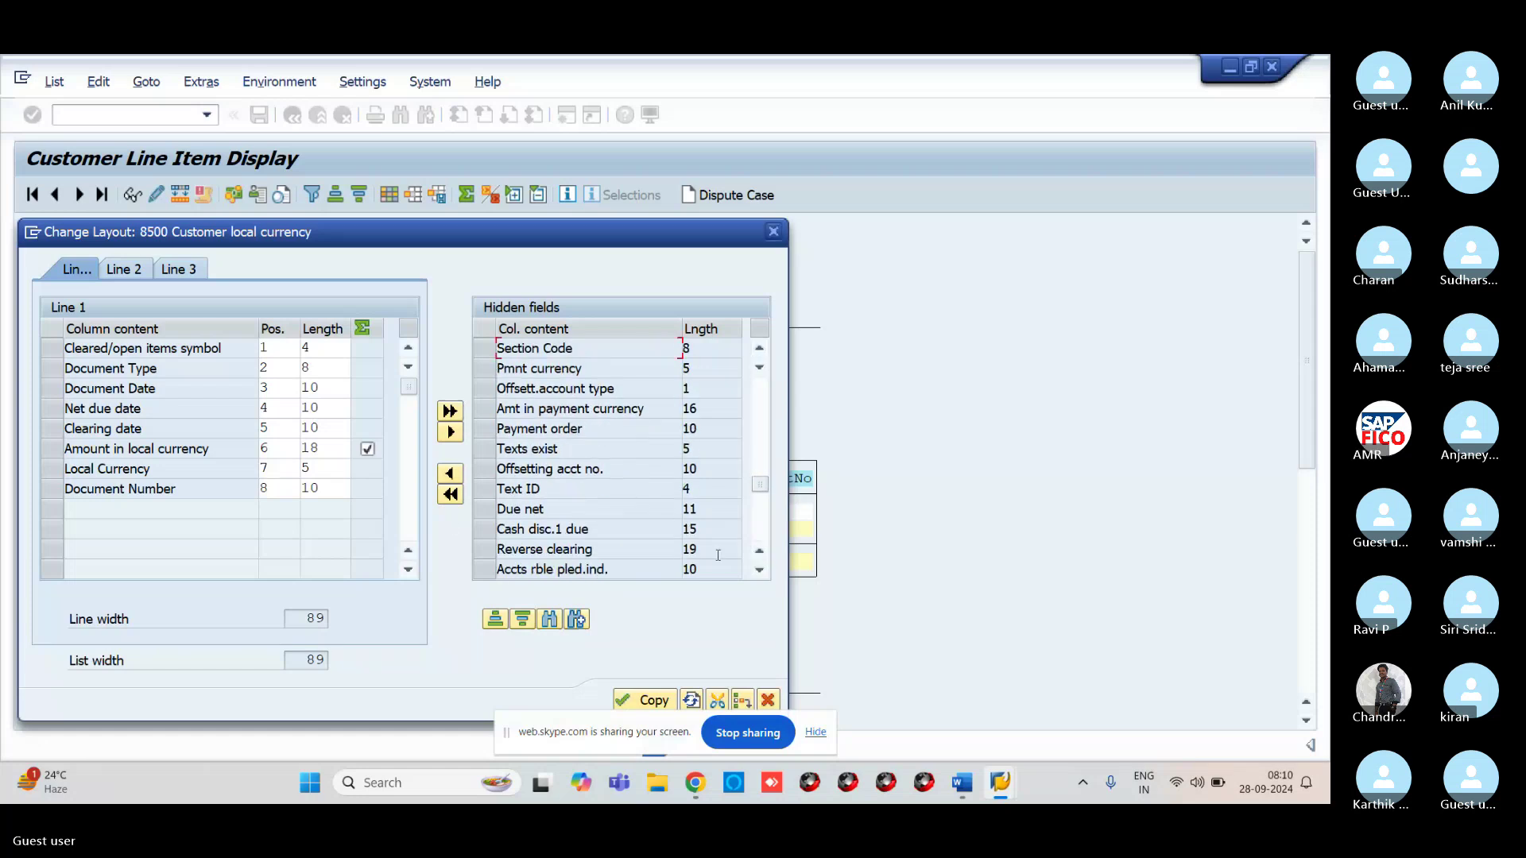
Select and deselect Due net, then scroll on until Net due date symbol appears
{"action": "left_click", "coordinate": [485, 508]}
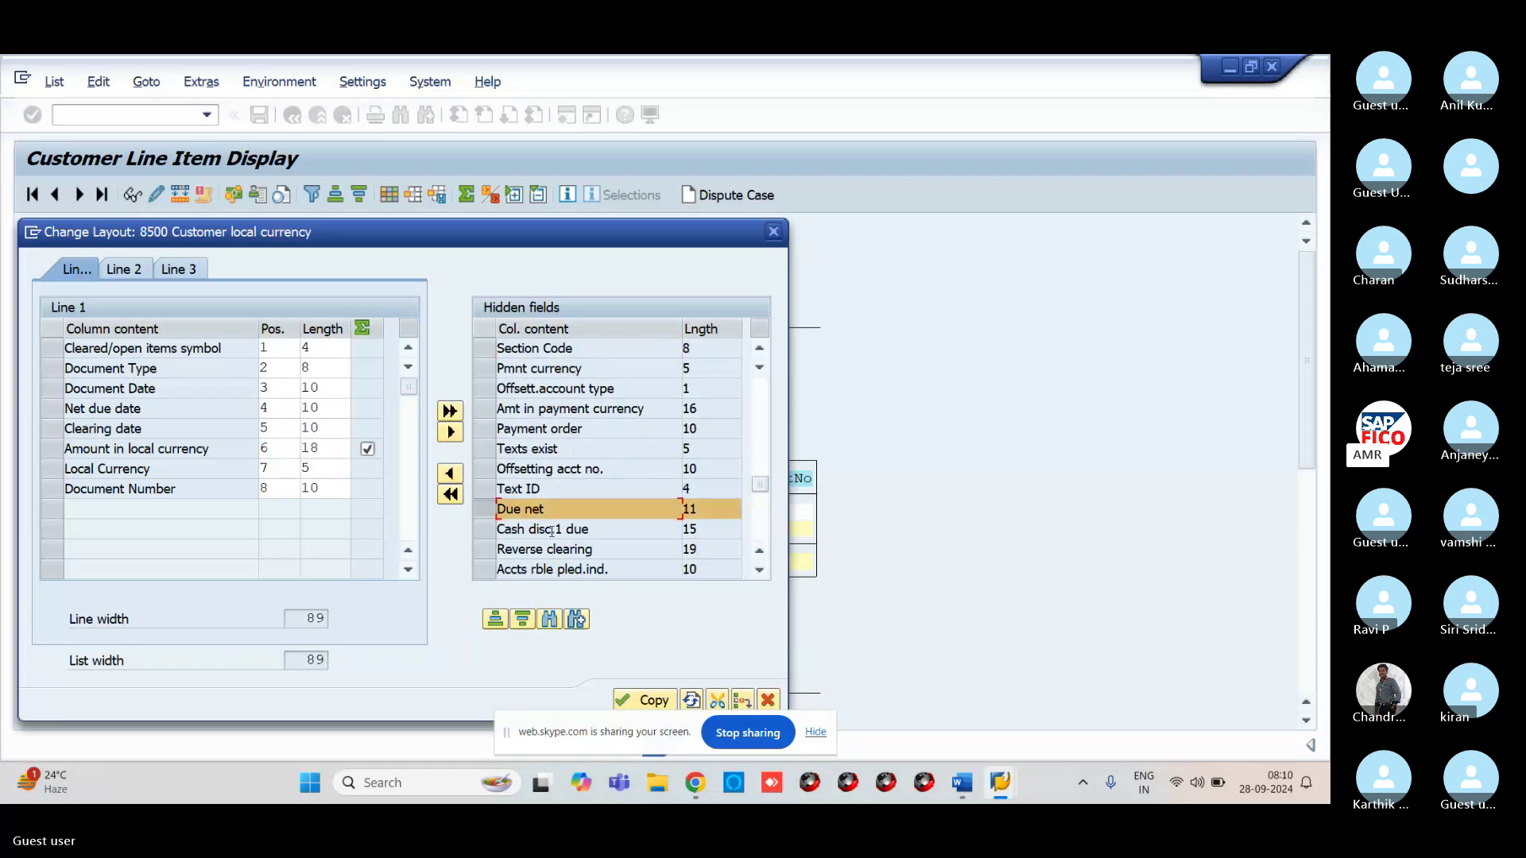
{"action": "left_click", "coordinate": [485, 509]}
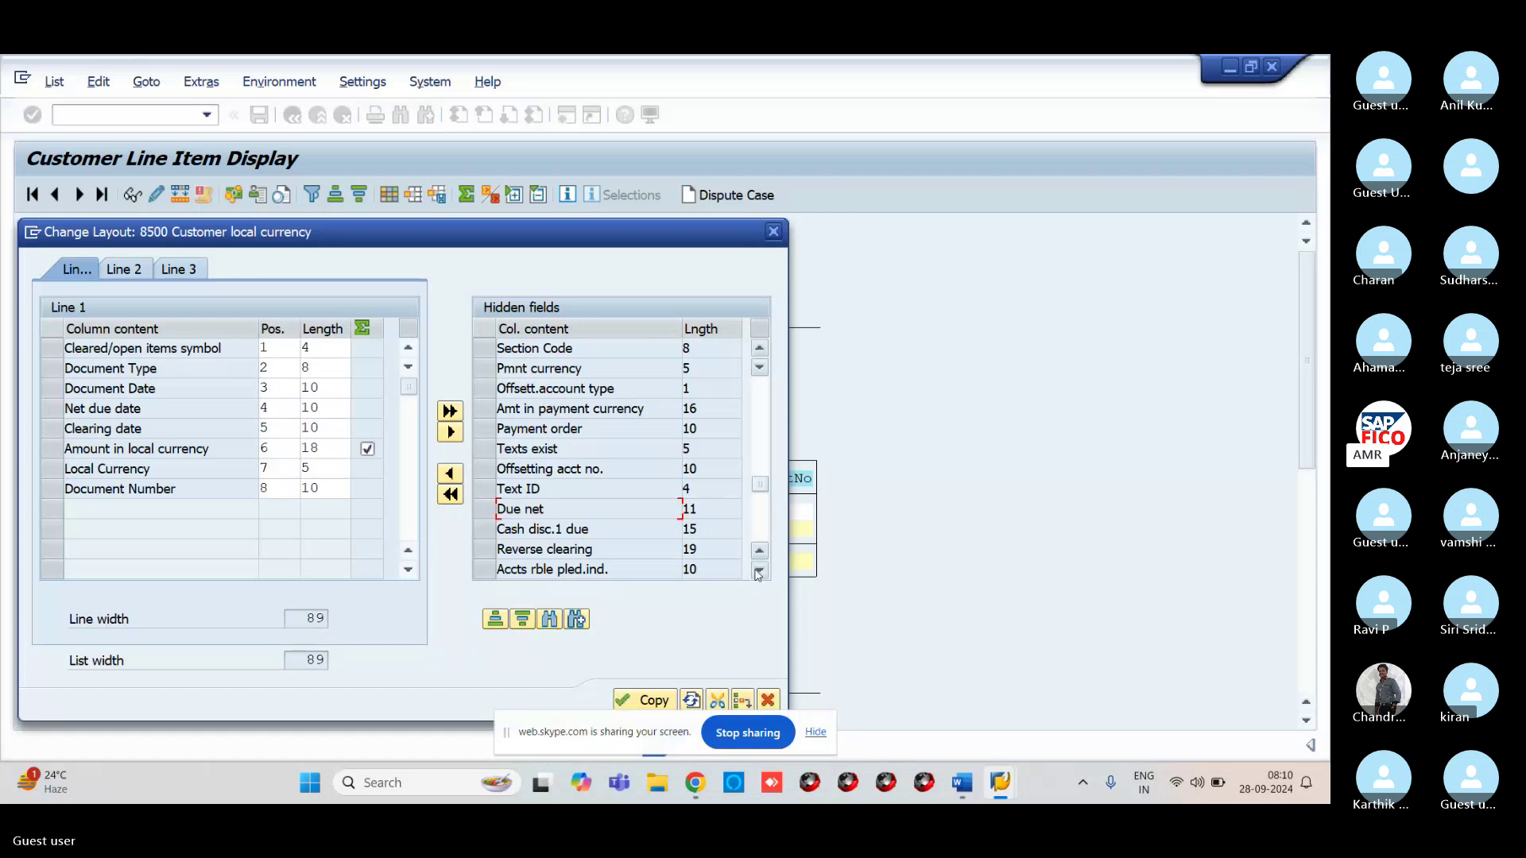
{"action": "left_click", "coordinate": [760, 571]}
{"action": "left_click", "coordinate": [759, 570]}
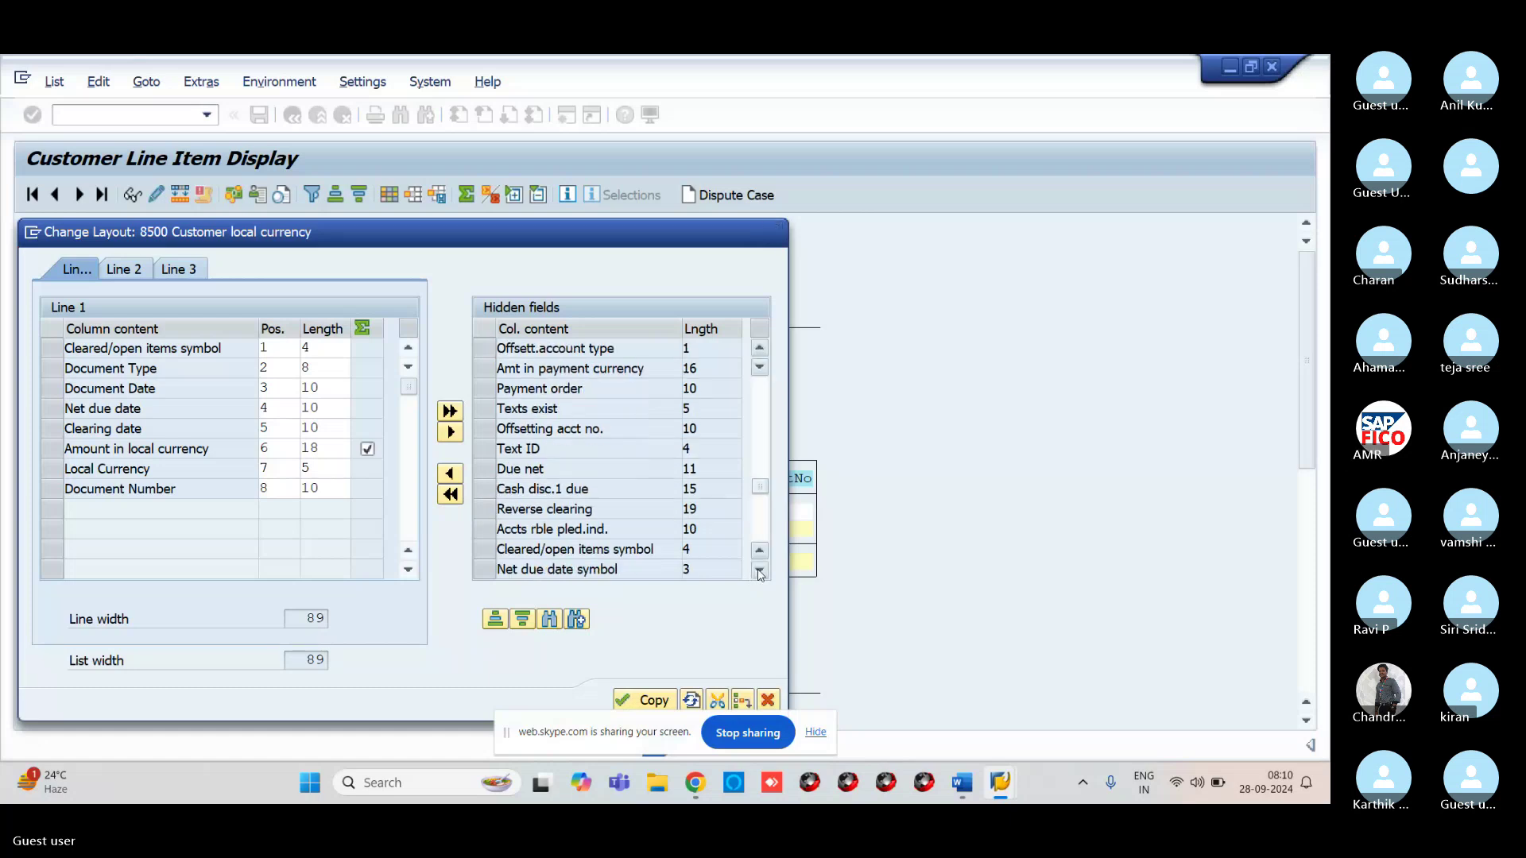
{"action": "left_click", "coordinate": [759, 570]}
{"action": "left_click", "coordinate": [760, 571]}
{"action": "left_click", "coordinate": [760, 571]}
{"action": "left_click", "coordinate": [759, 571]}
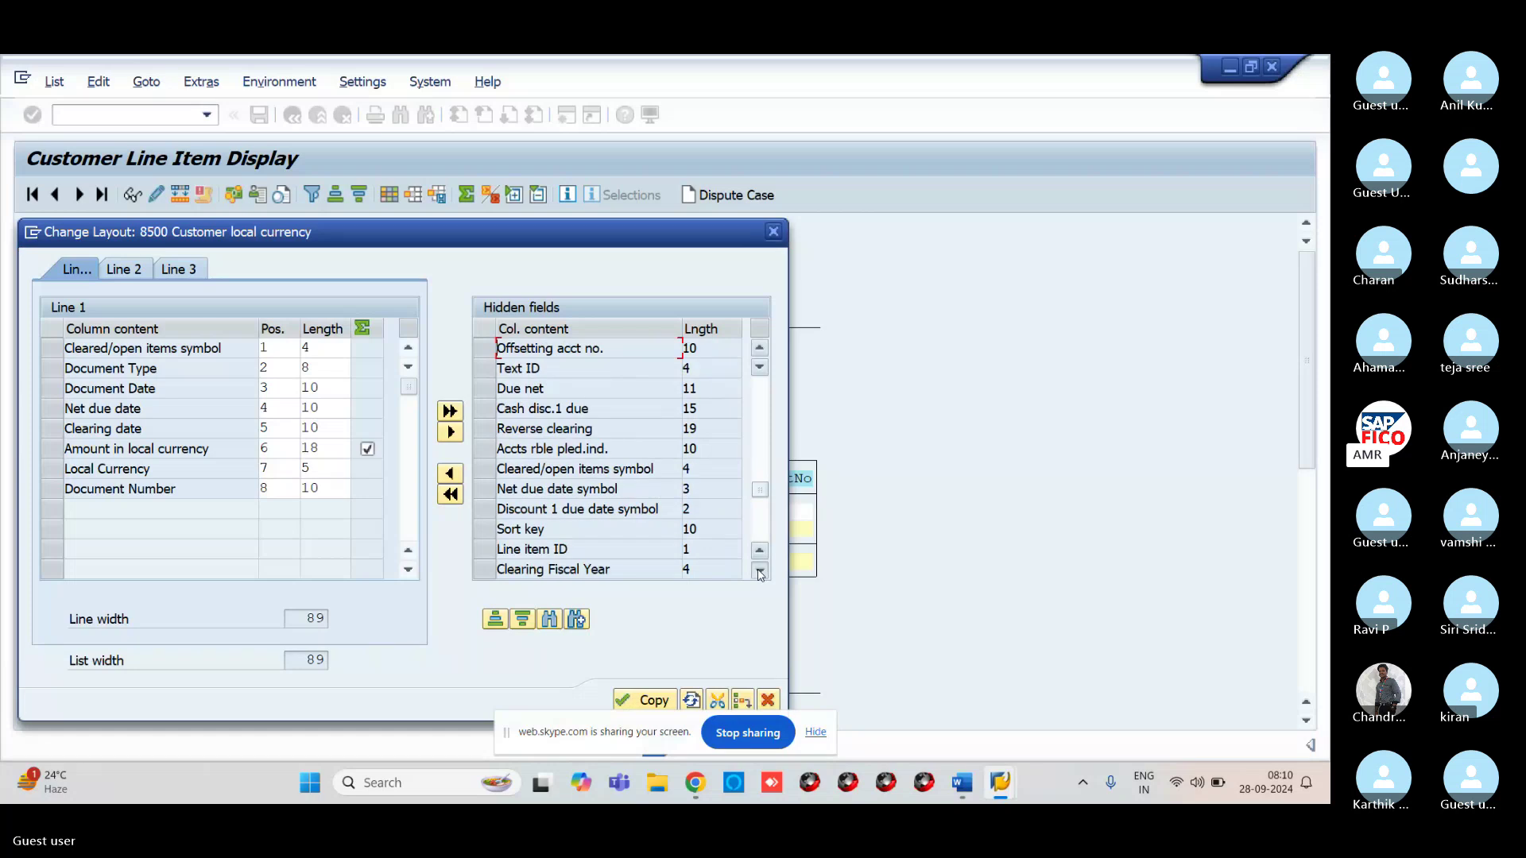
{"action": "left_click", "coordinate": [760, 571]}
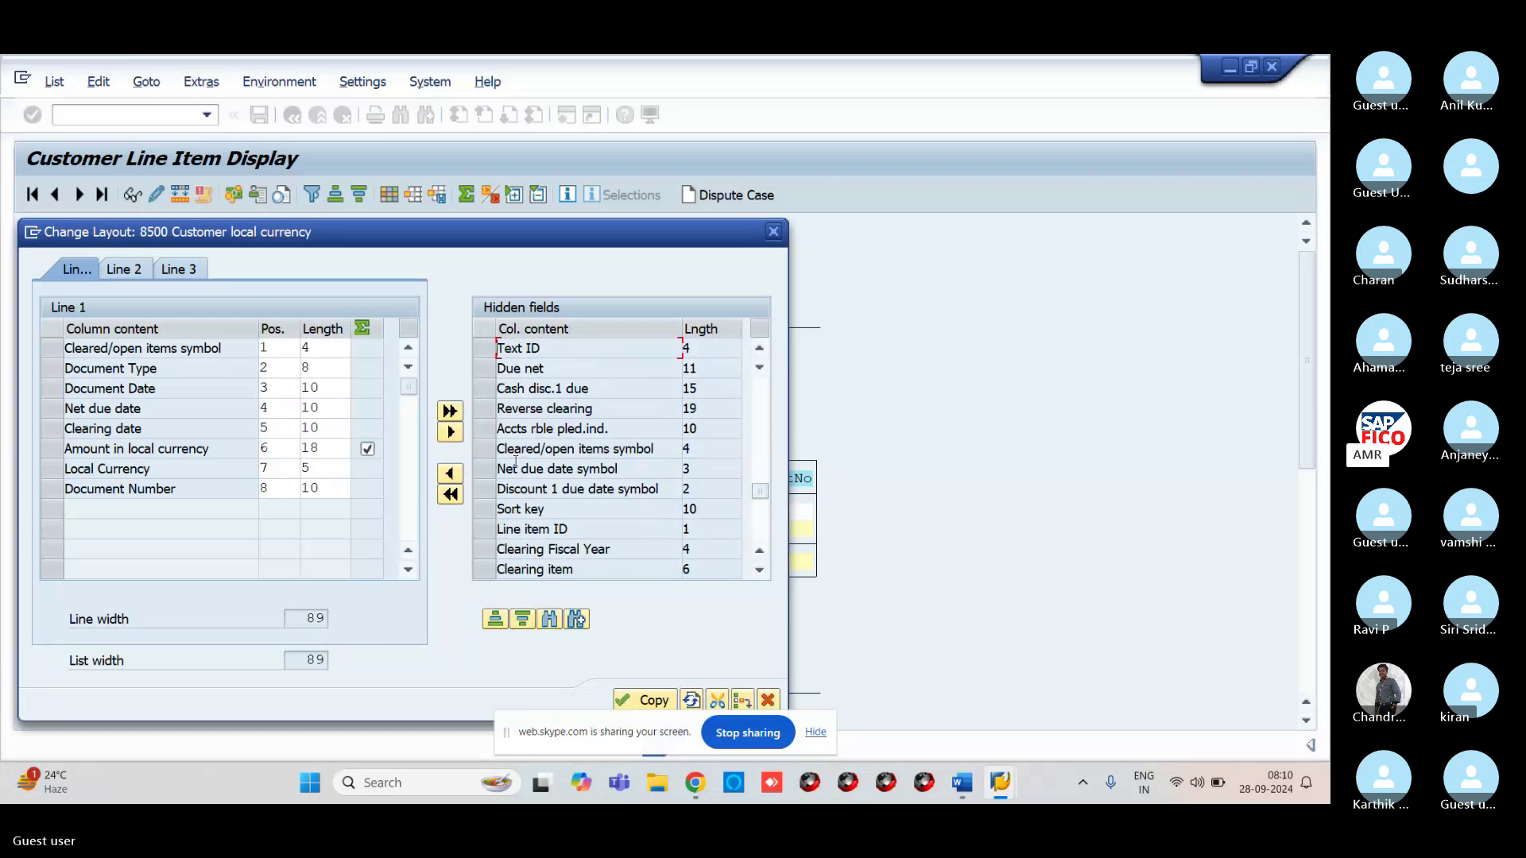
Move Net due date symbol into the displayed columns and apply the layout
{"action": "left_click", "coordinate": [482, 469]}
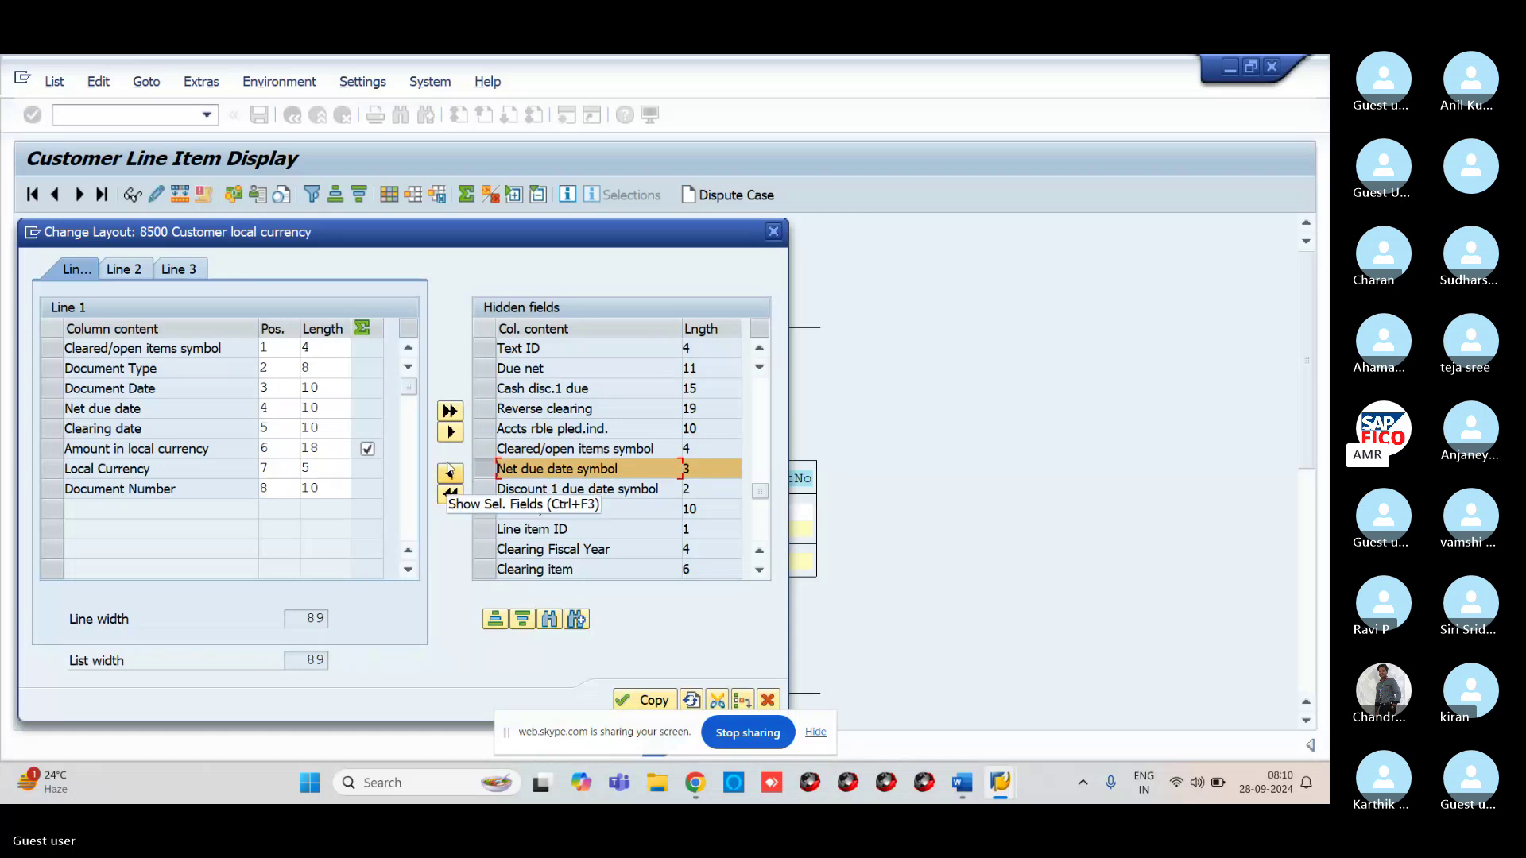
{"action": "left_click", "coordinate": [450, 474]}
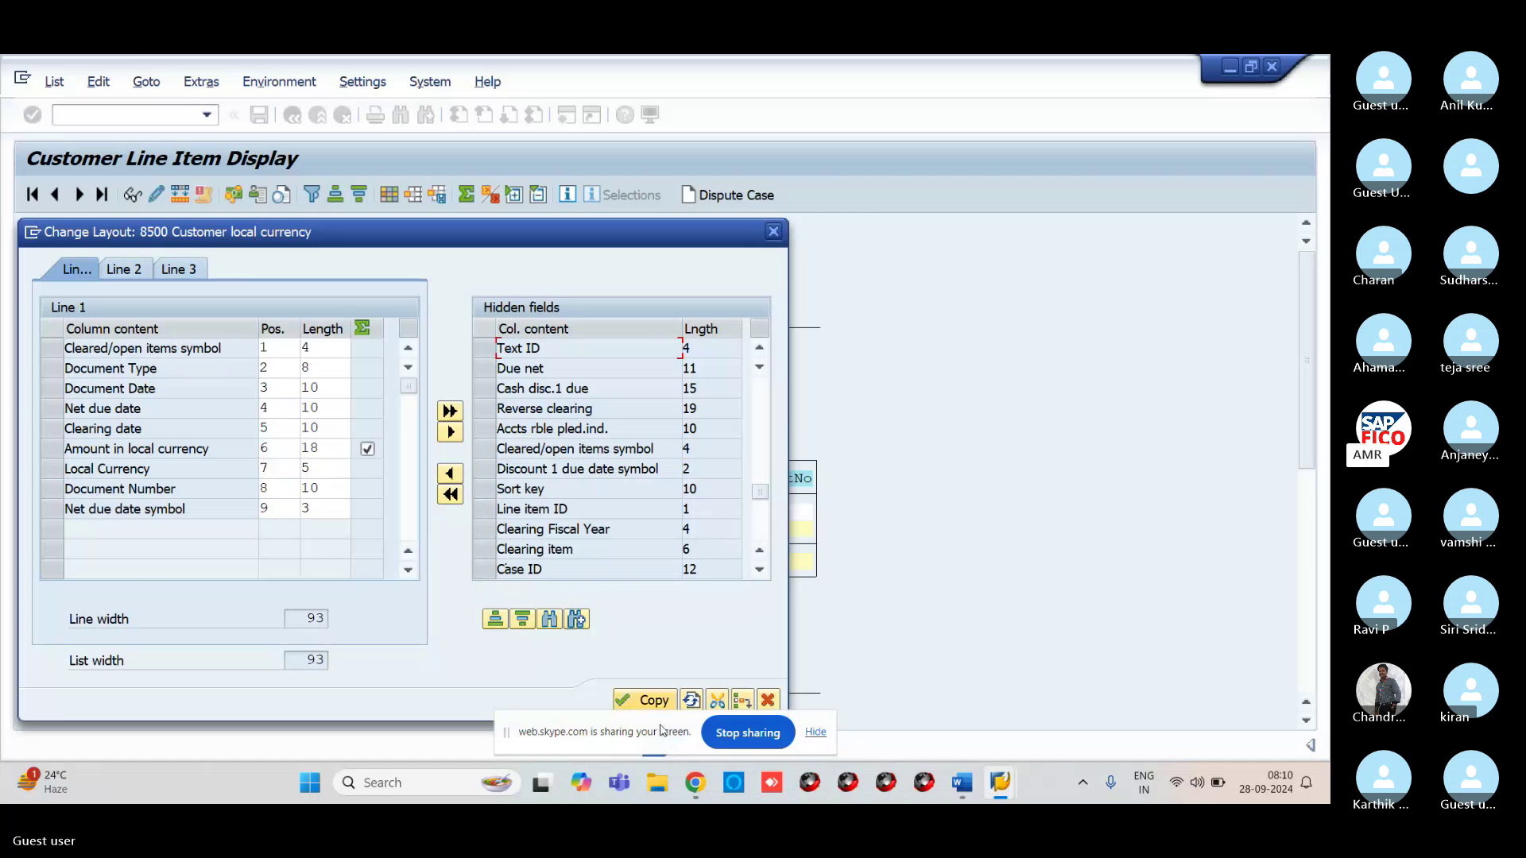
{"action": "left_click", "coordinate": [645, 701]}
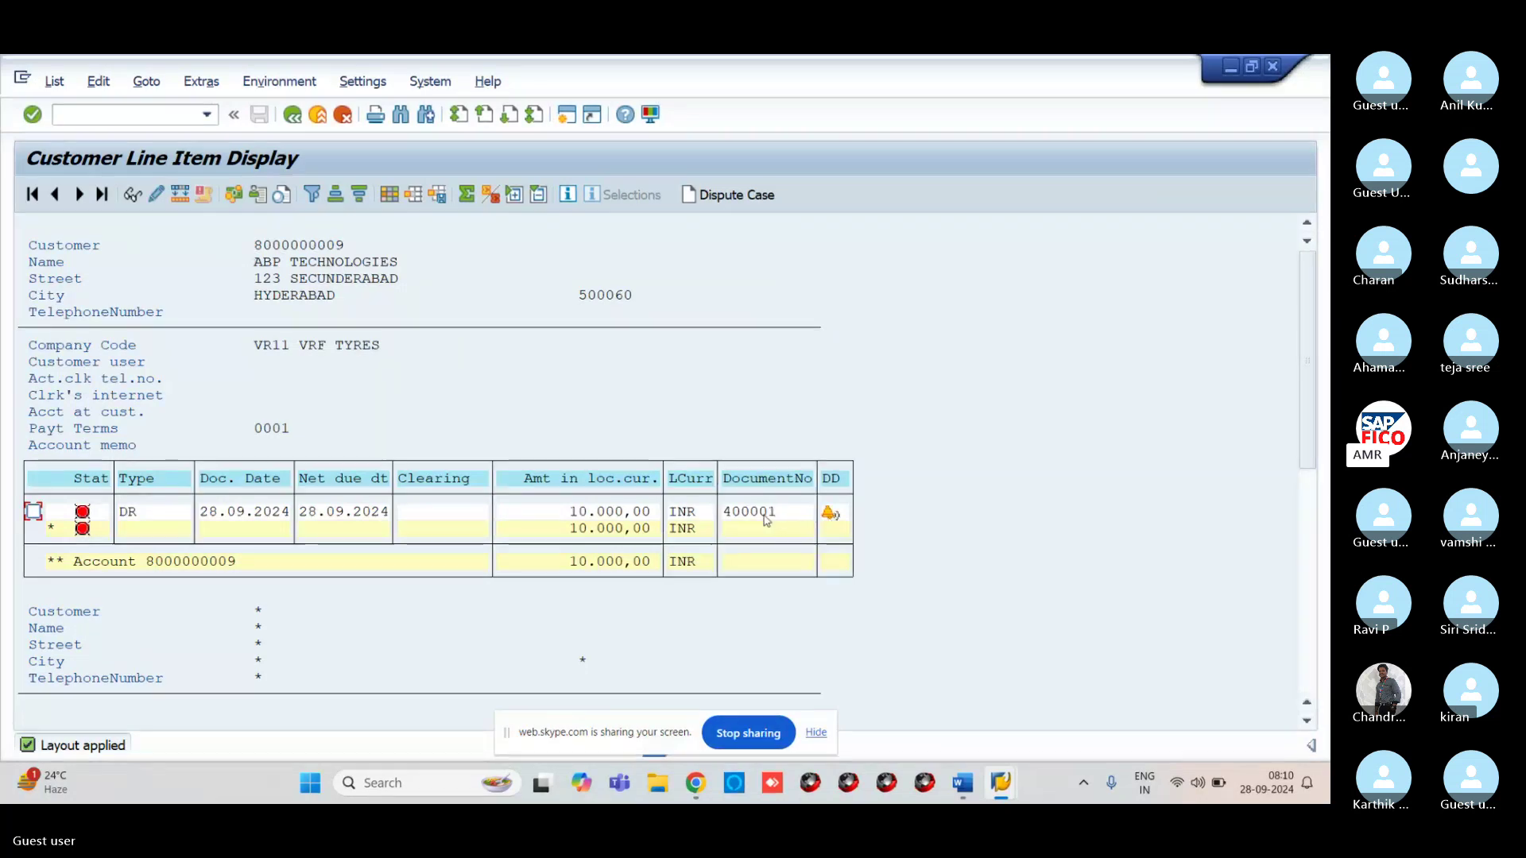
Start F-28 Post Incoming Payments in a new session
{"action": "left_click", "coordinate": [92, 114]}
{"action": "type", "text": "/"}
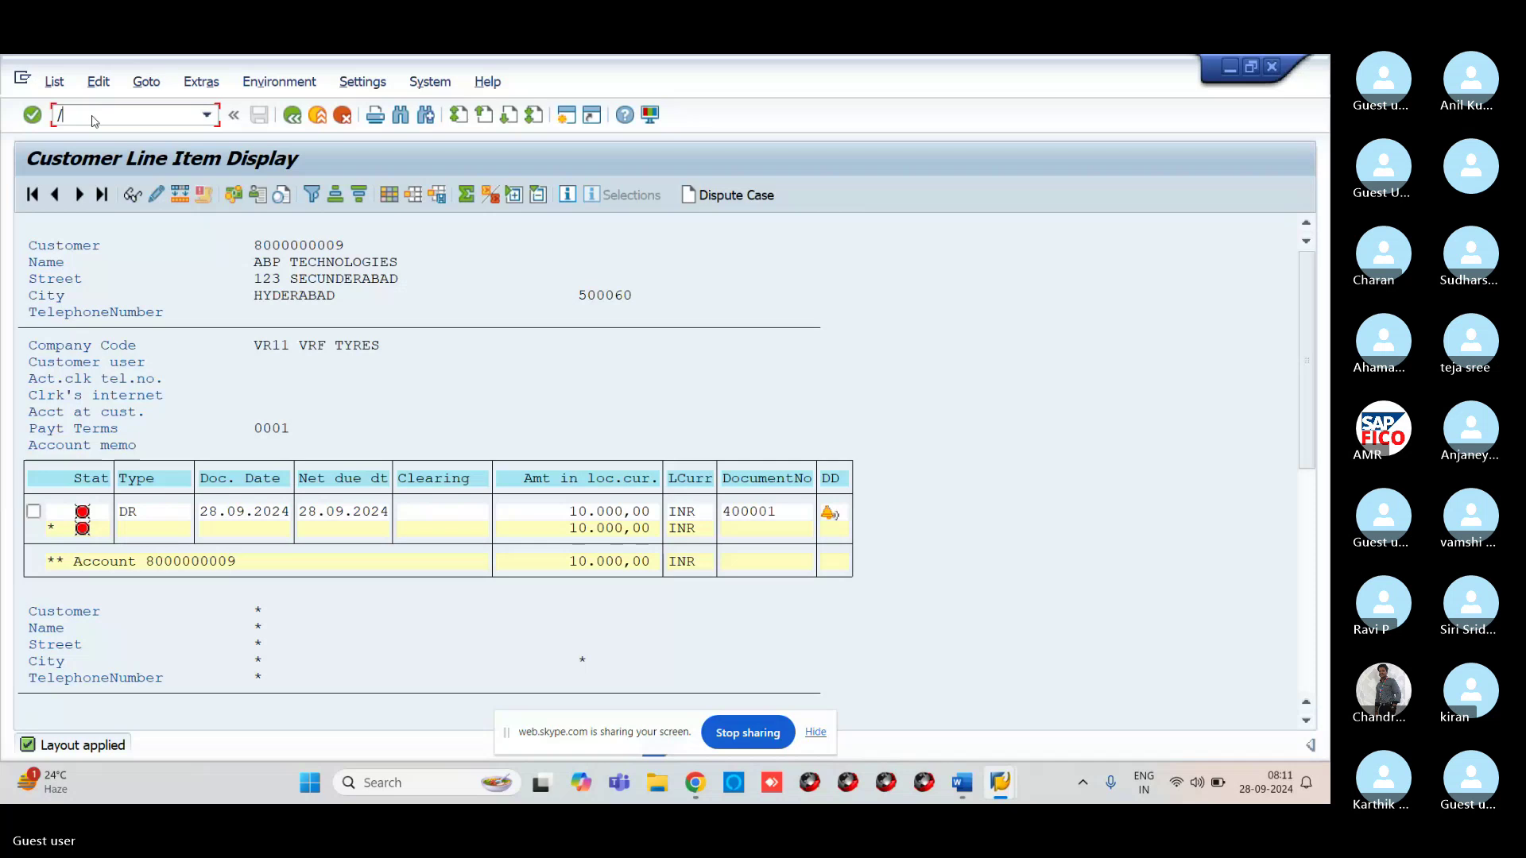
{"action": "type", "text": "NF"}
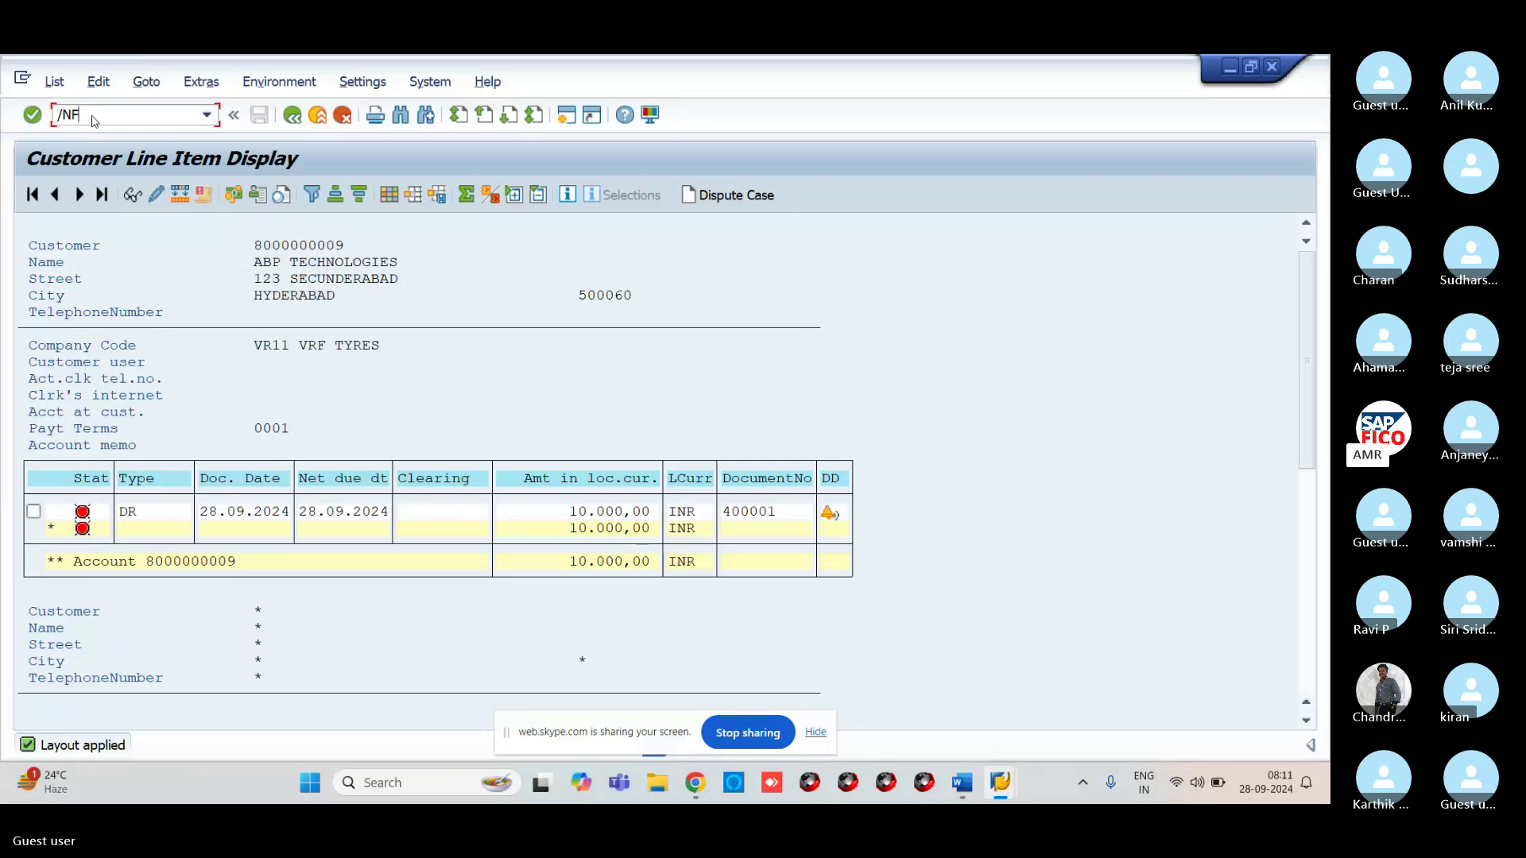
{"action": "key", "text": "BackSpace"}
{"action": "key", "text": "BackSpace"}
{"action": "key", "text": "BackSpace"}
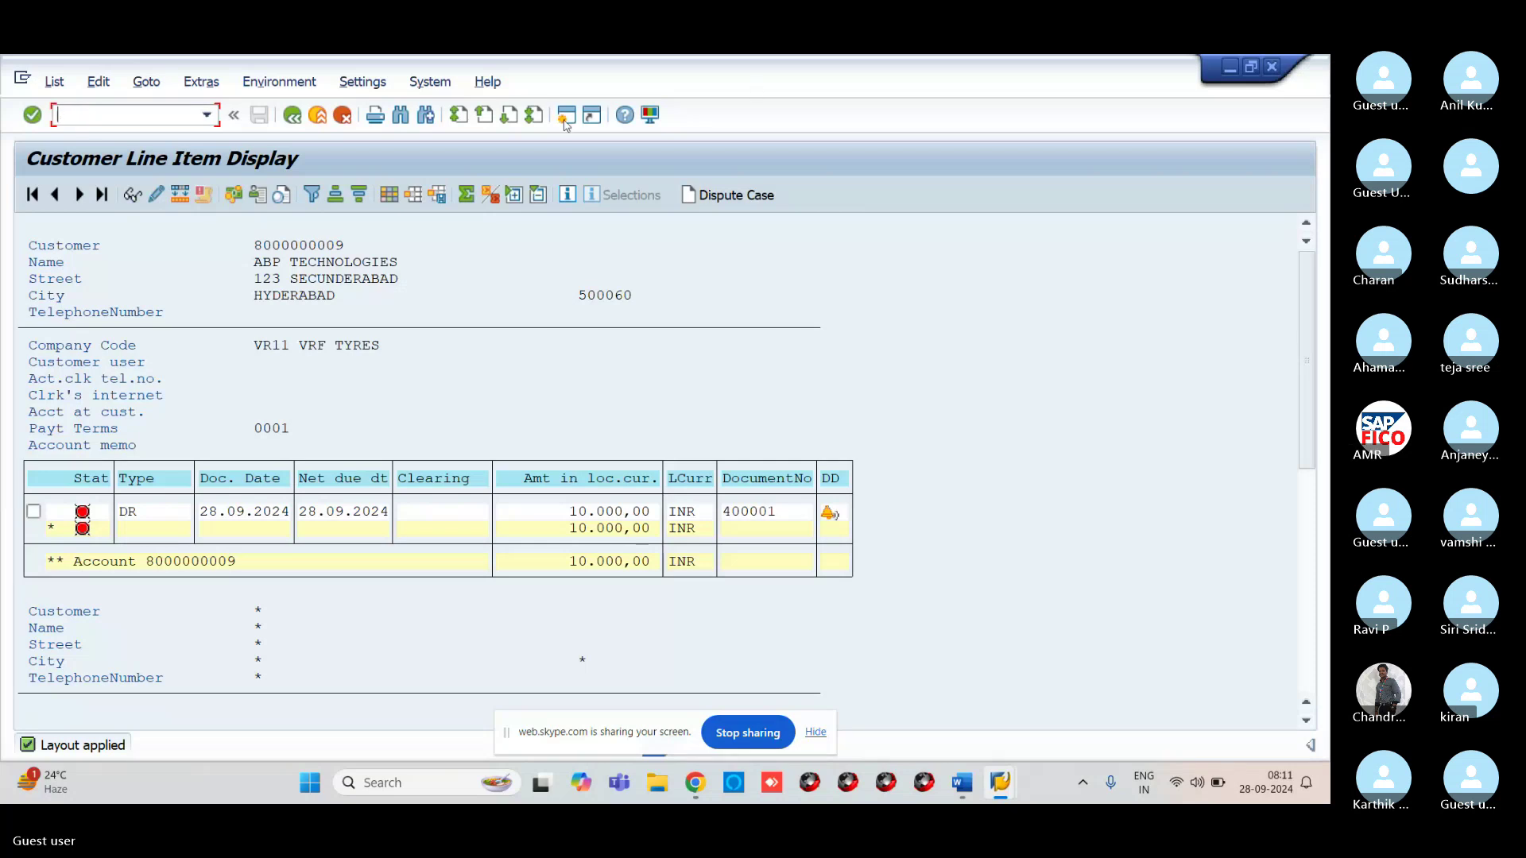
{"action": "left_click", "coordinate": [565, 117]}
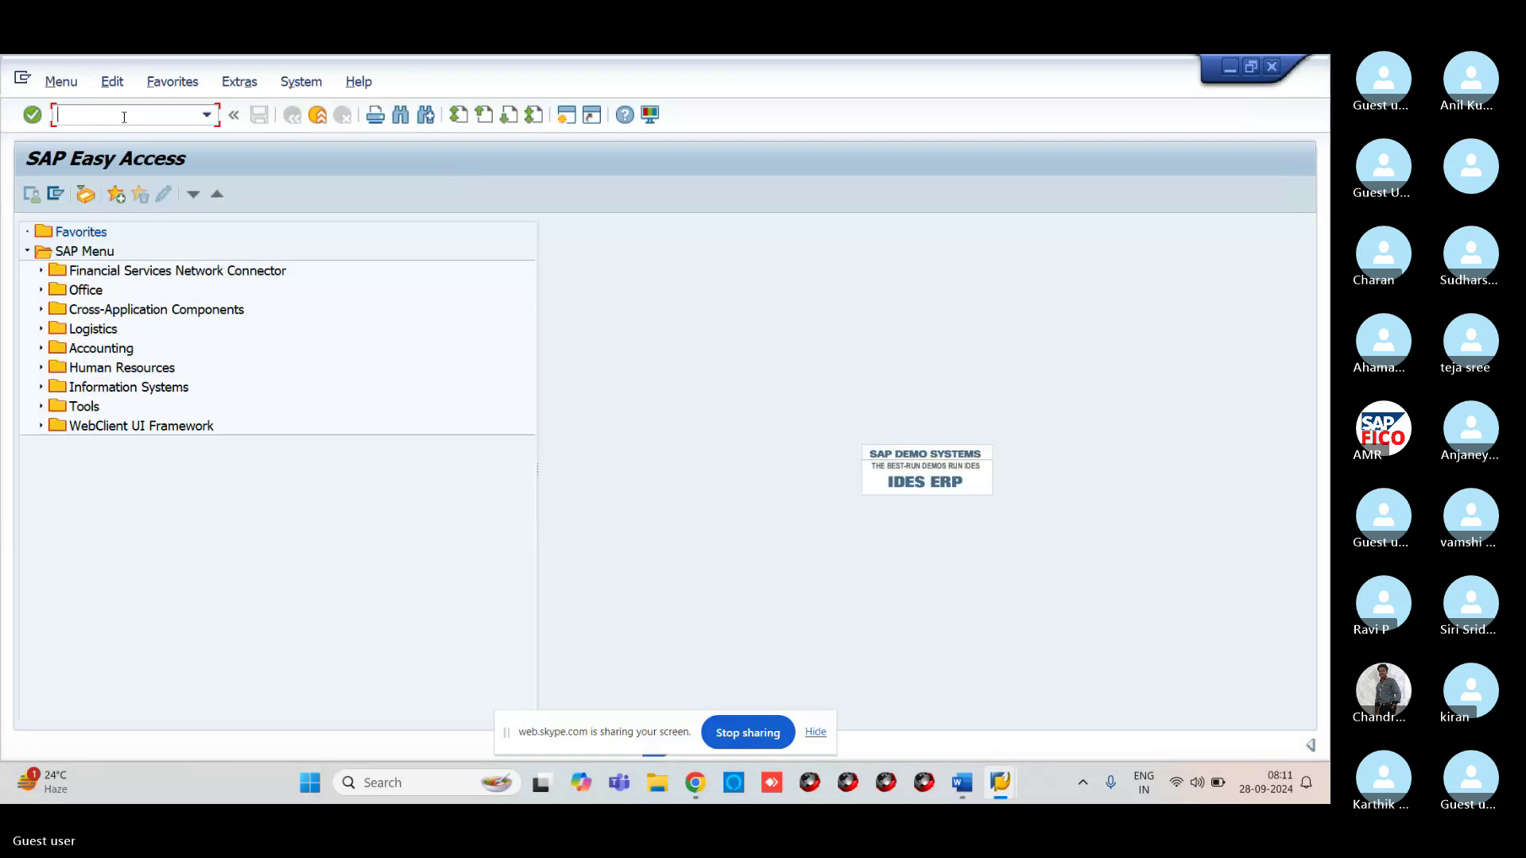
{"action": "type", "text": "F-28"}
{"action": "key", "text": "Return"}
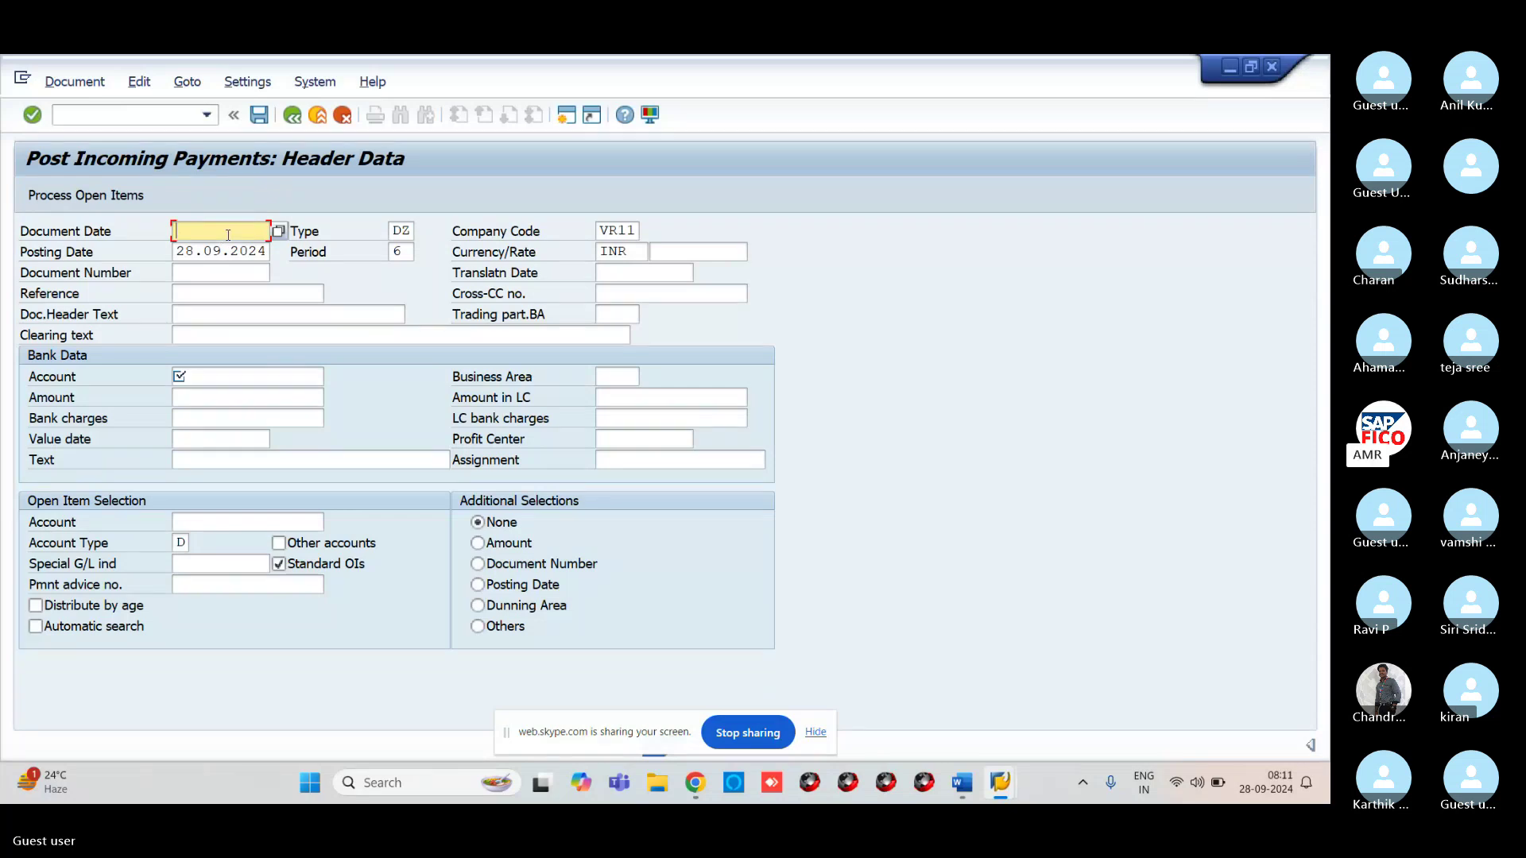
Enter document date 28.09.2024, bank account VROC HDFC BANK A/C and amount 10000
{"action": "type", "text": "28.09.2024"}
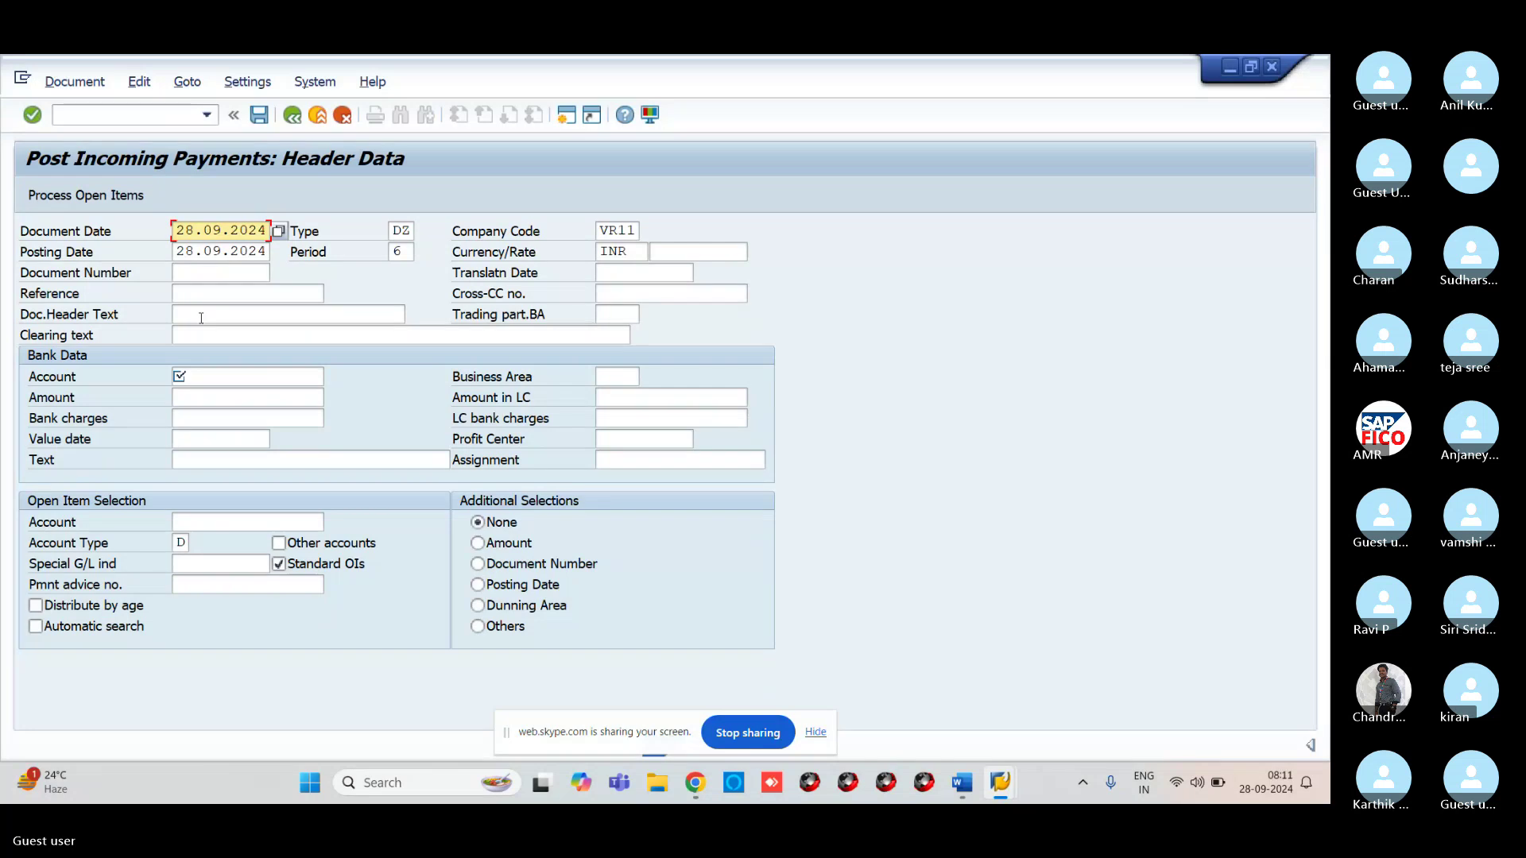
{"action": "left_click", "coordinate": [316, 376]}
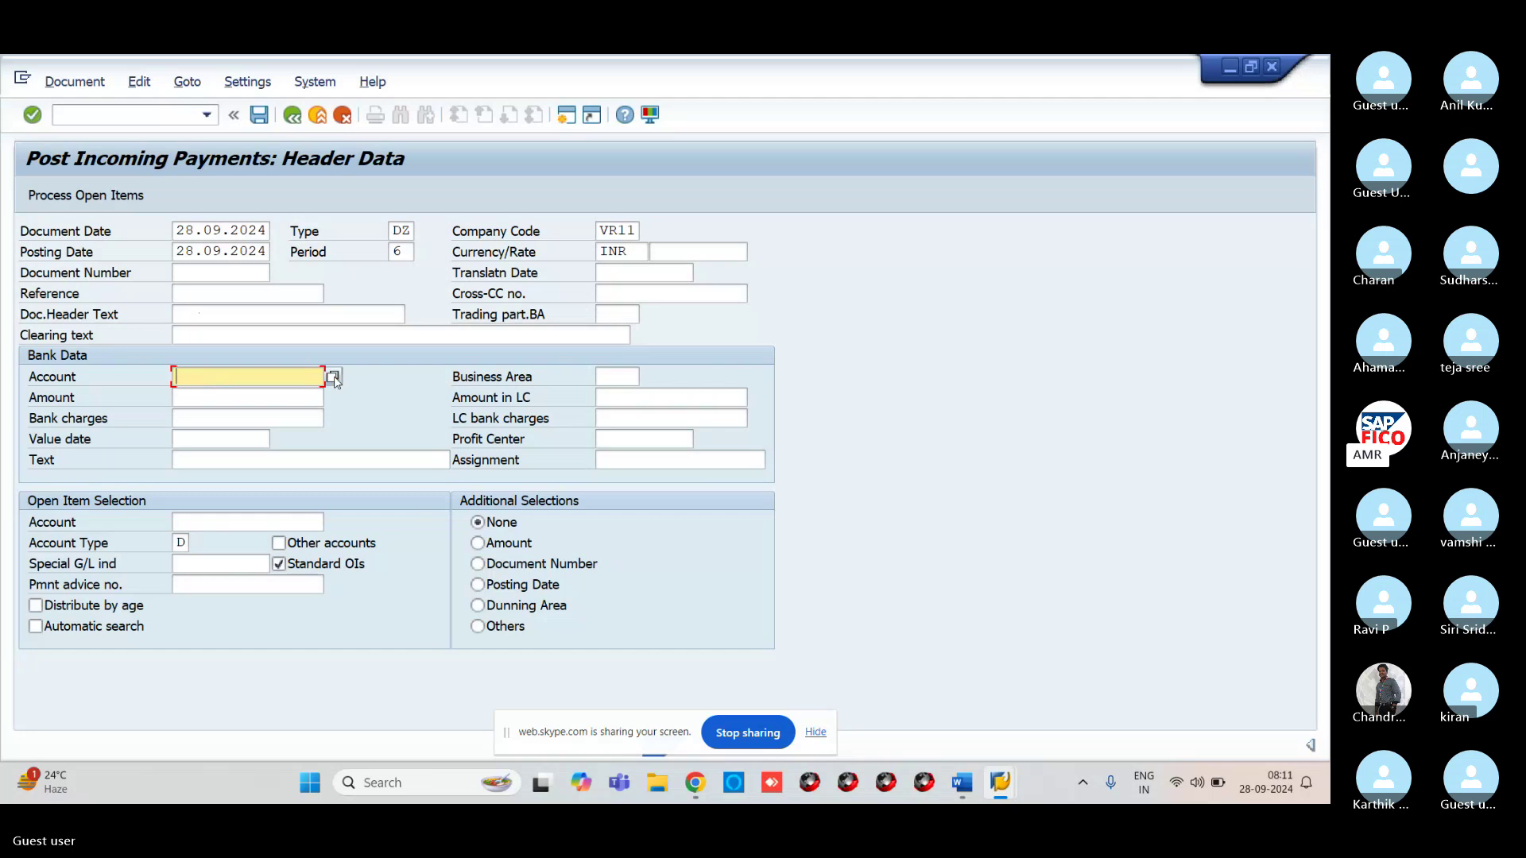
{"action": "left_click", "coordinate": [333, 378]}
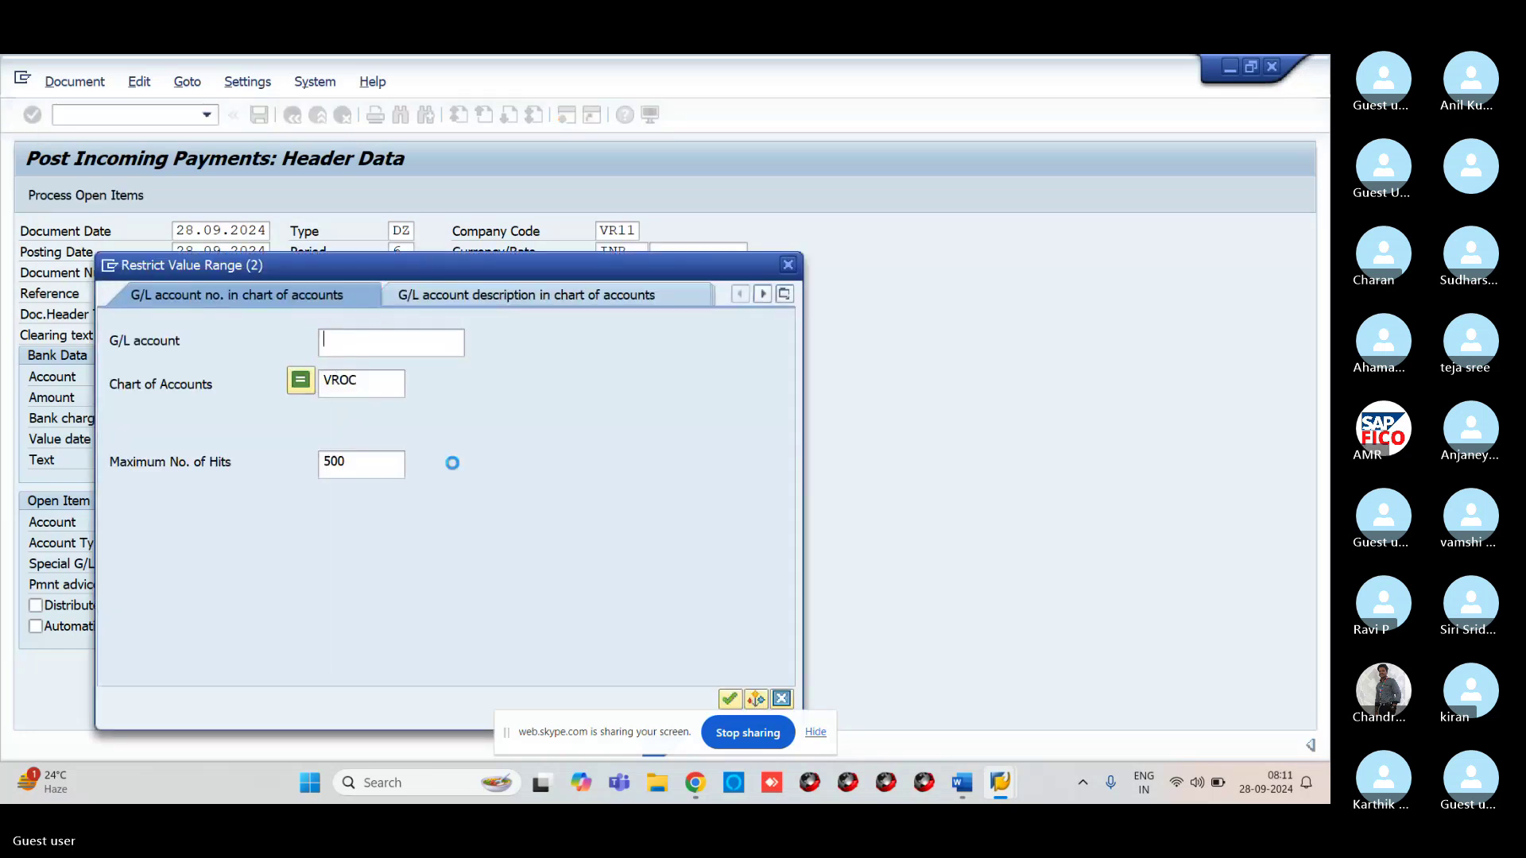
{"action": "key", "text": "Return"}
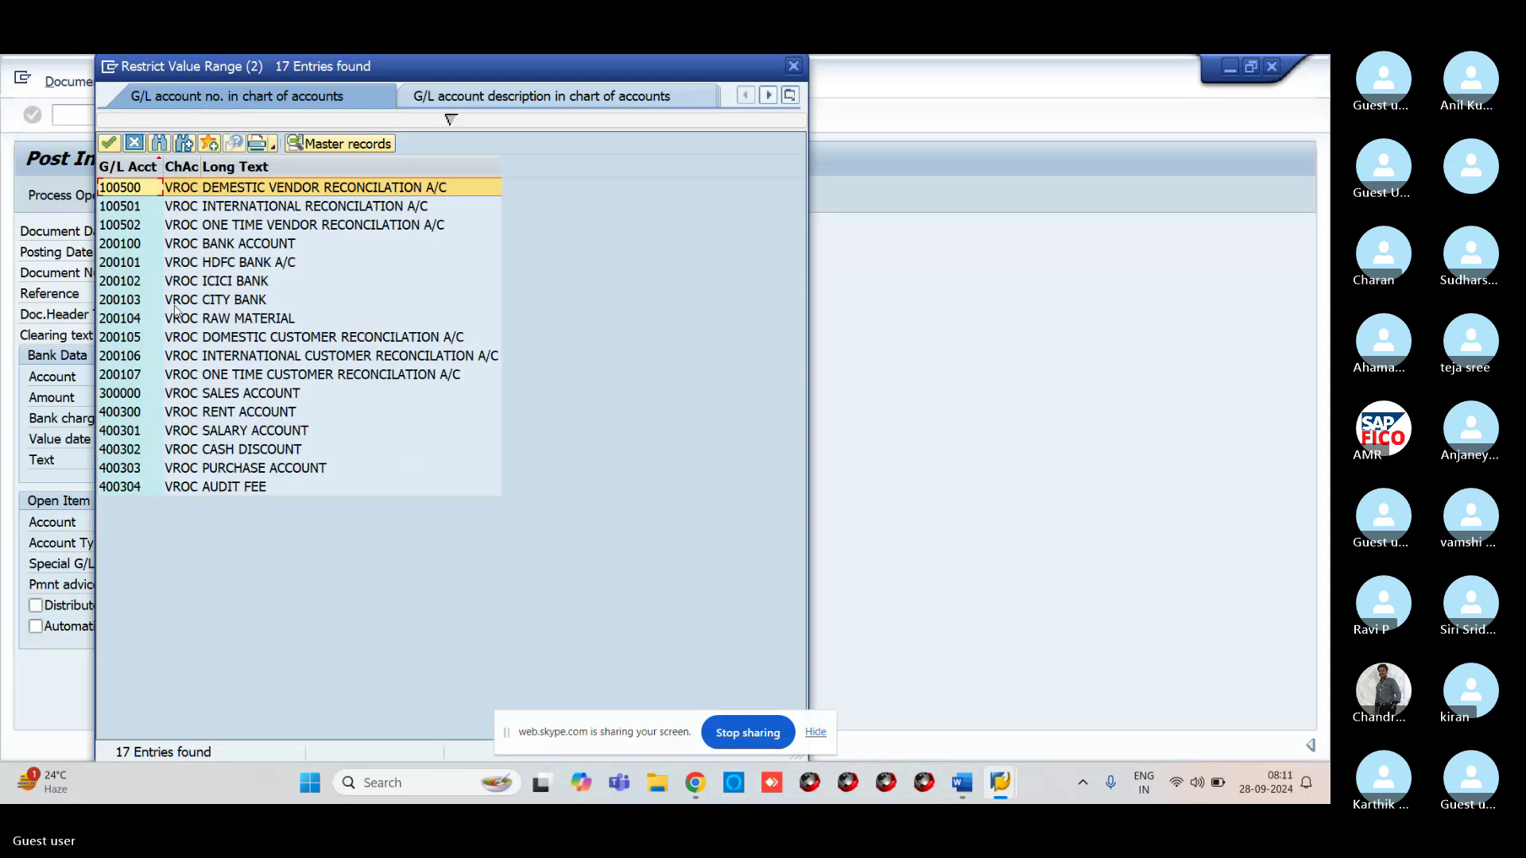
{"action": "left_click", "coordinate": [156, 265]}
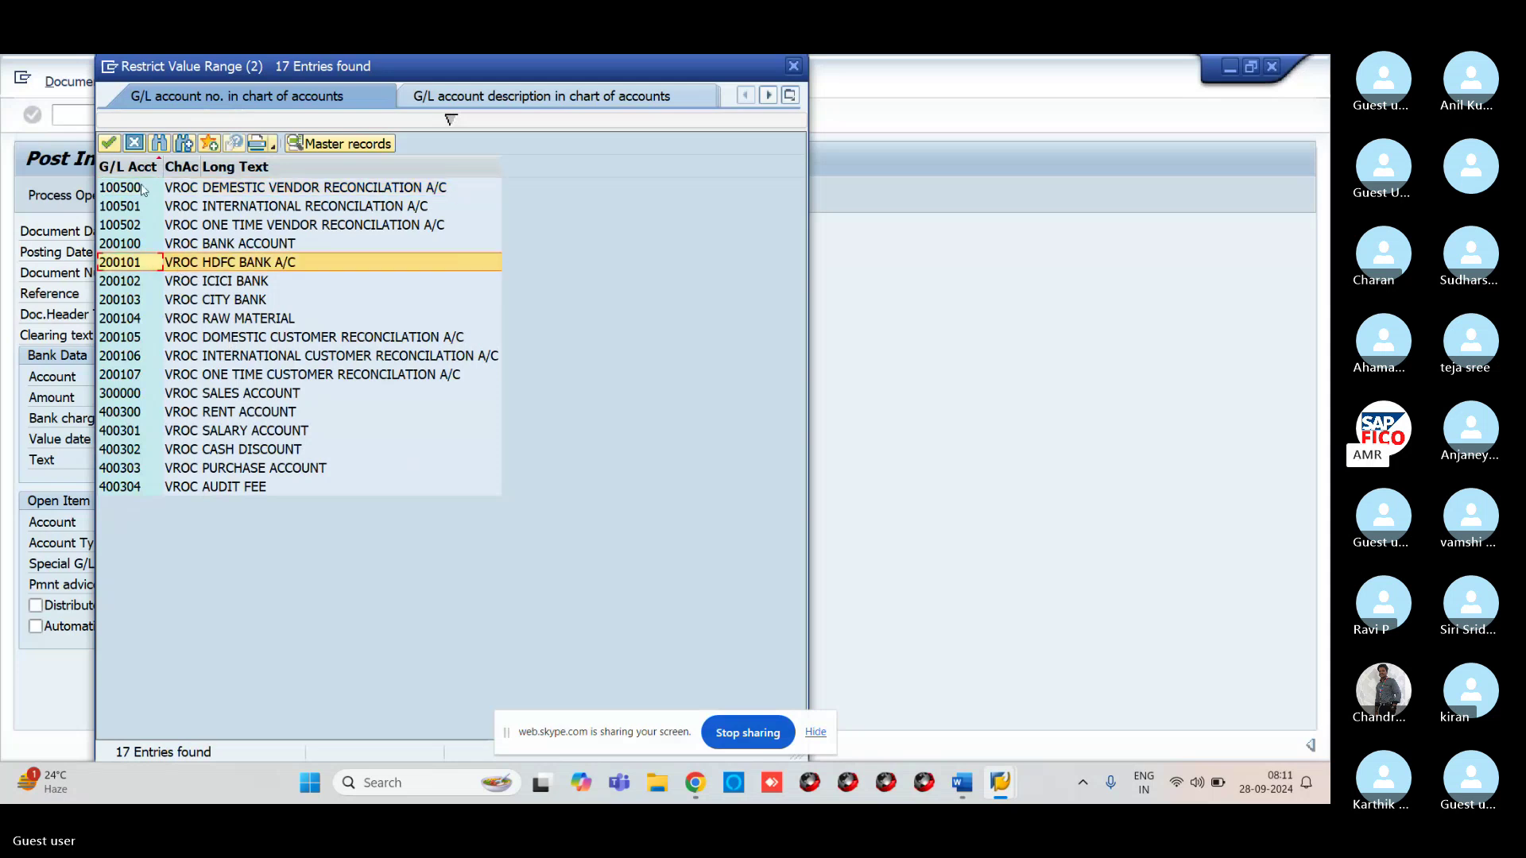
{"action": "left_click", "coordinate": [111, 144]}
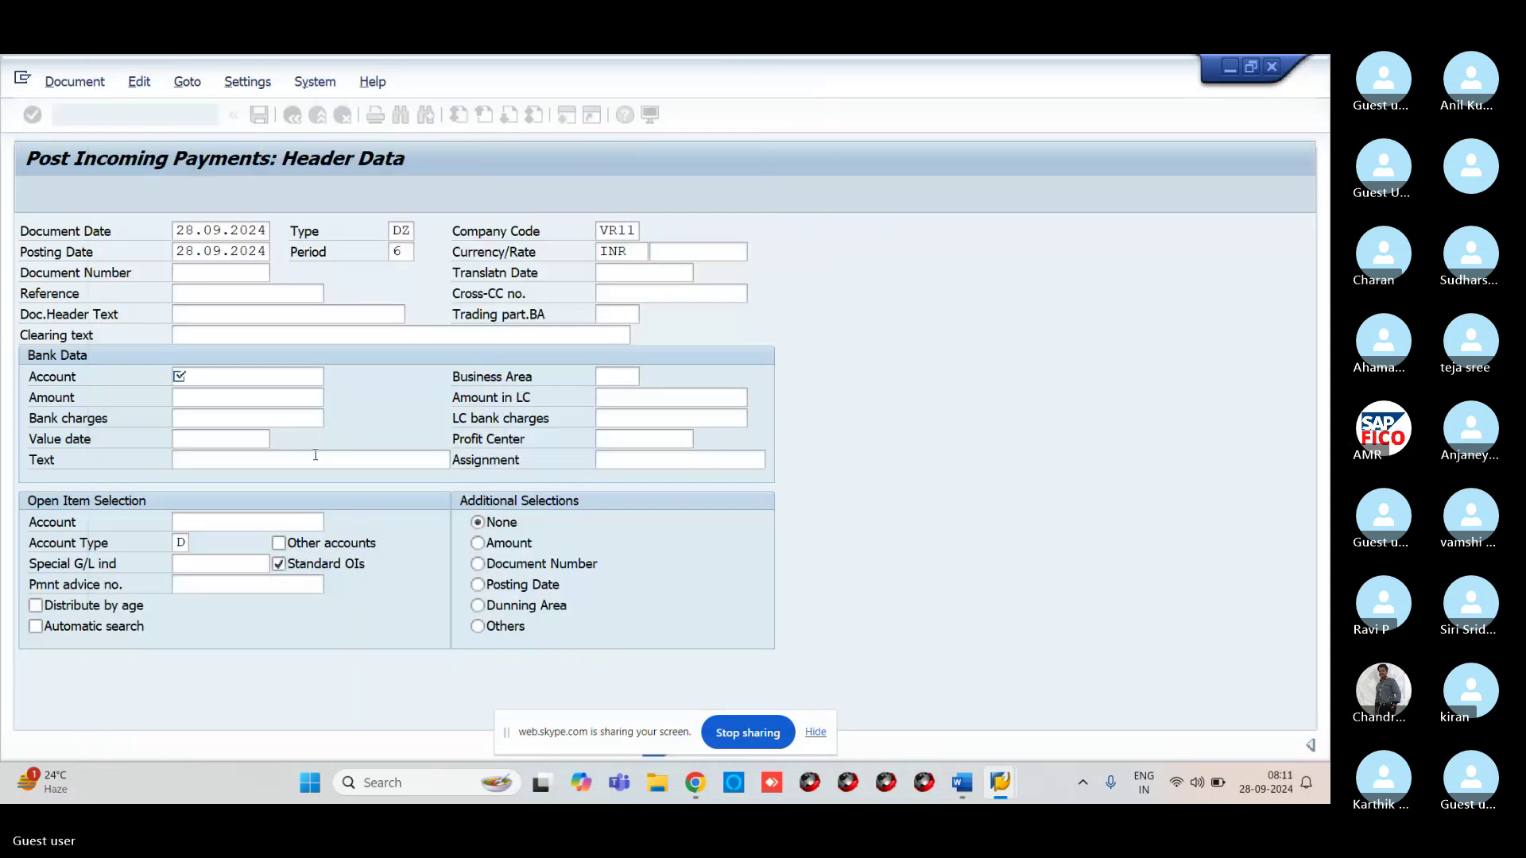
{"action": "left_click", "coordinate": [248, 392]}
{"action": "type", "text": "1"}
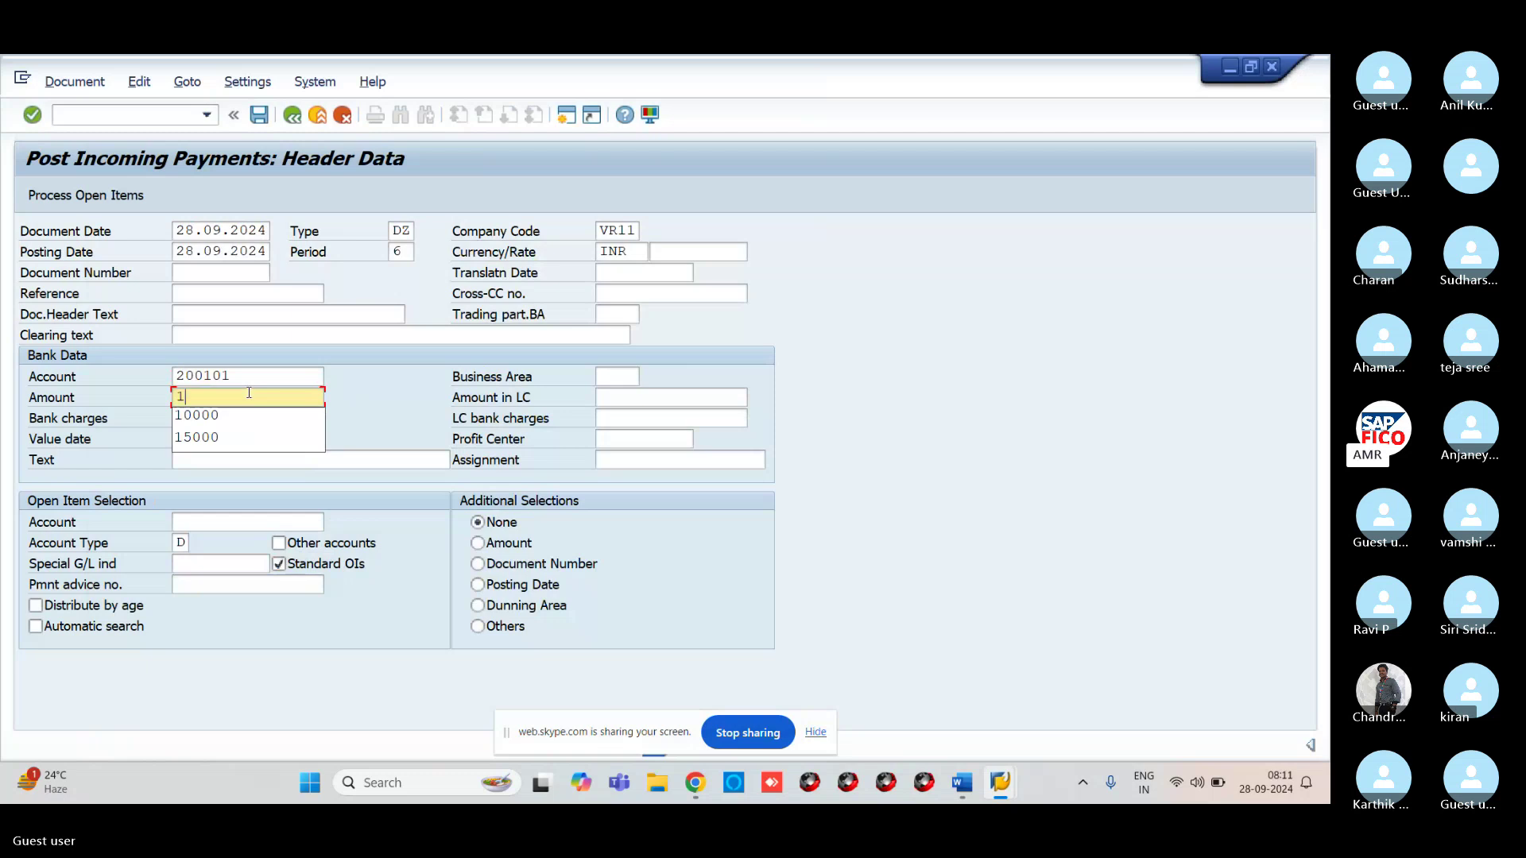
{"action": "type", "text": "0000"}
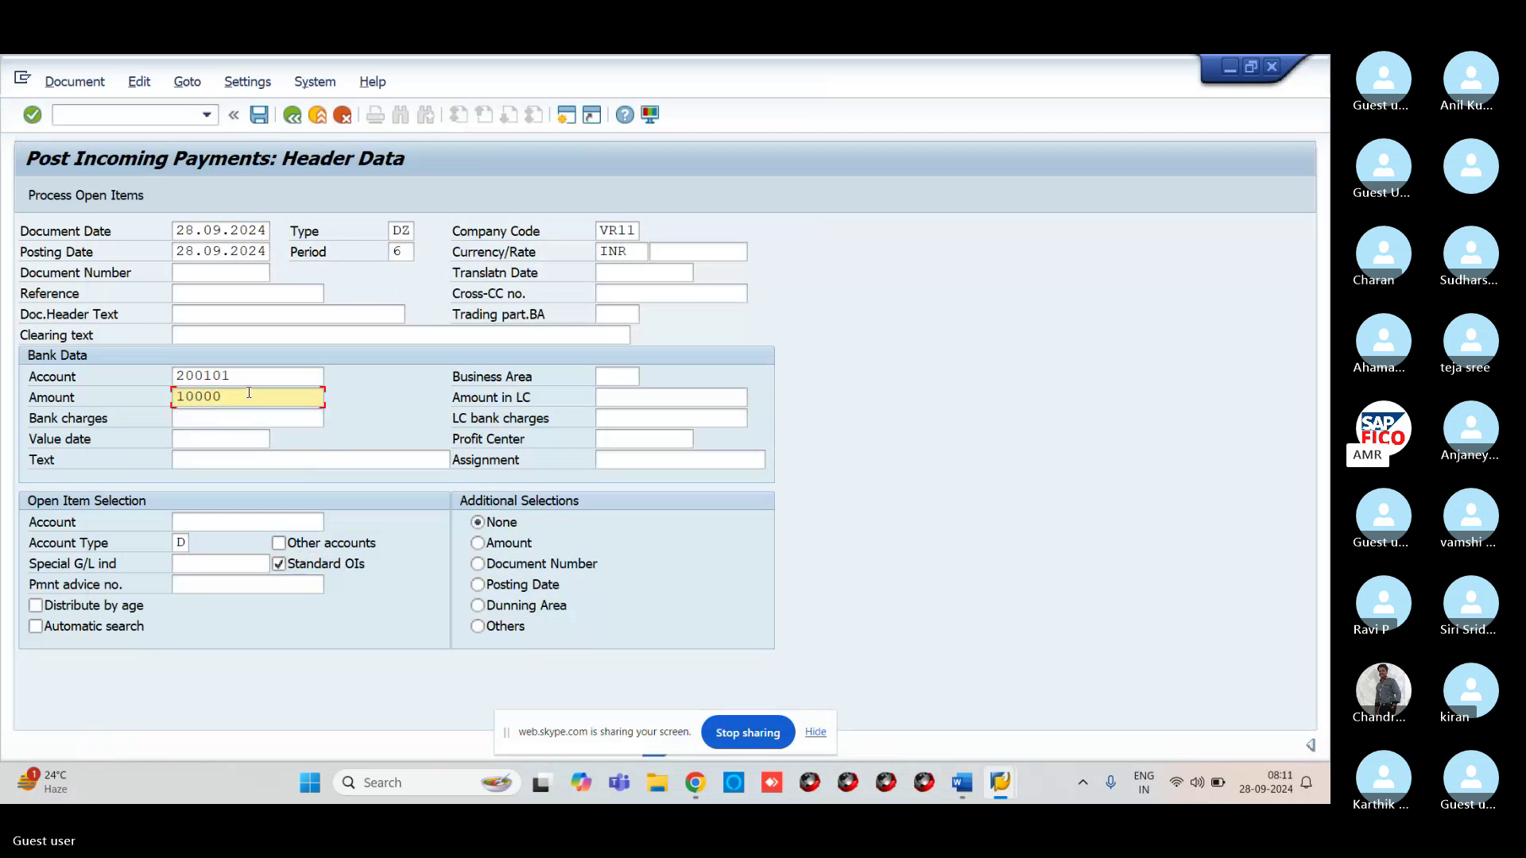
Choose ABP TECHNOLOGIES as the account with account type Customers (D)
{"action": "left_click", "coordinate": [317, 523]}
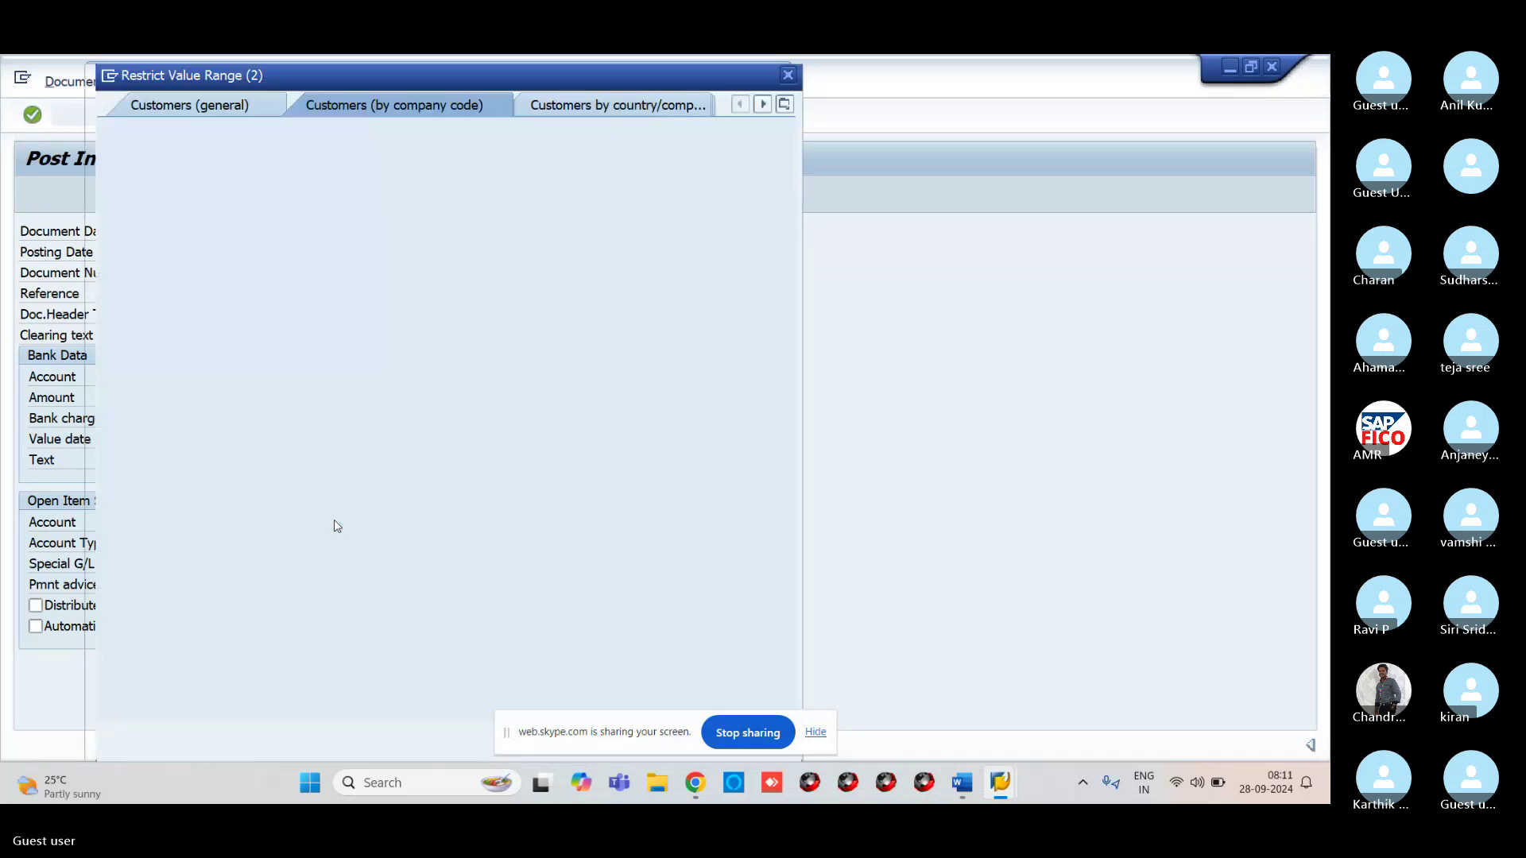
{"action": "key", "text": "Return"}
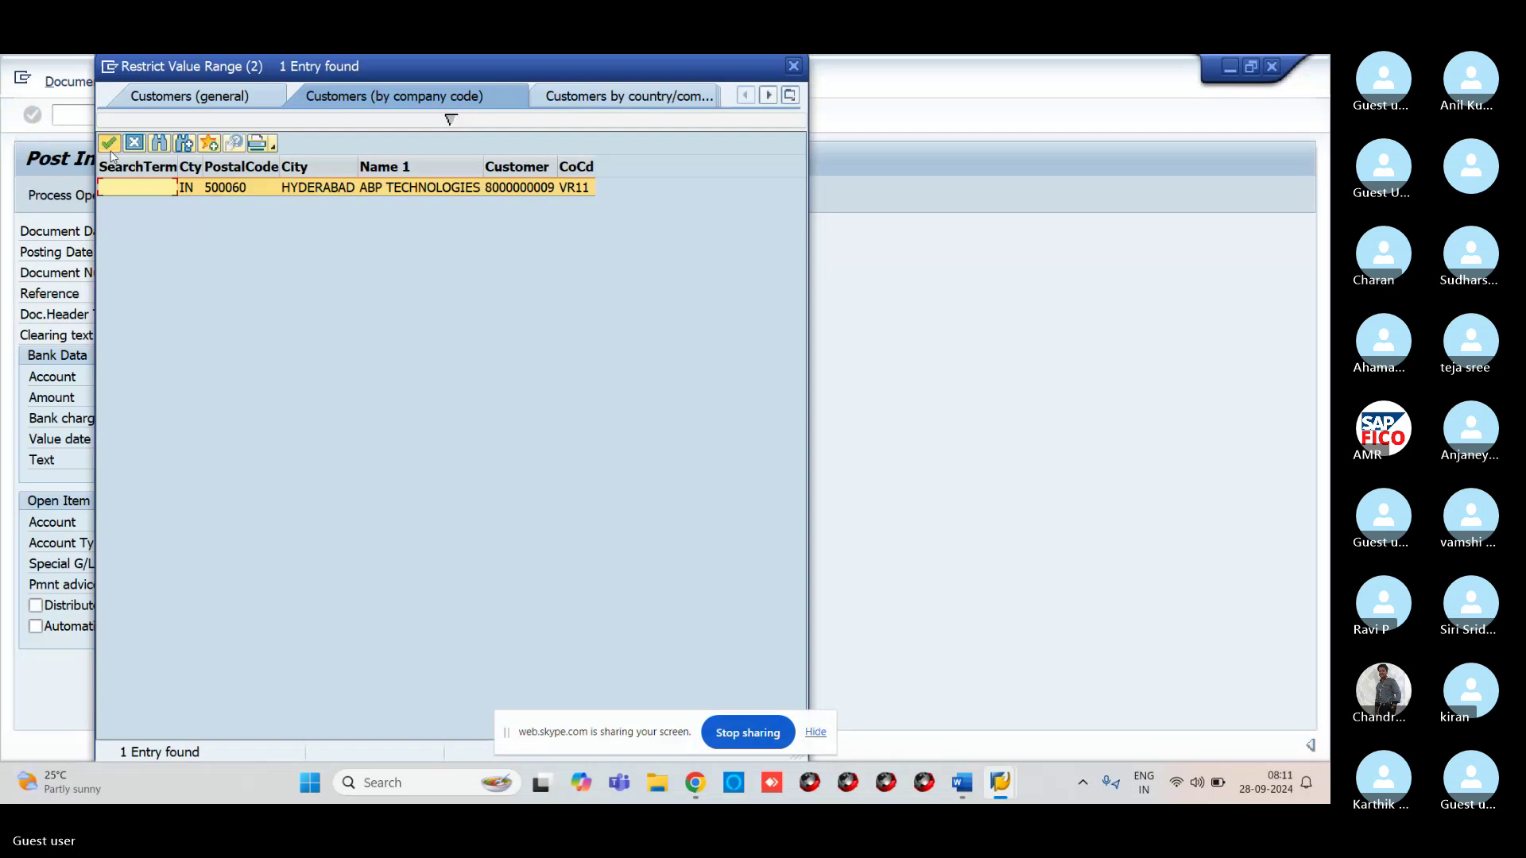
{"action": "left_click", "coordinate": [109, 143]}
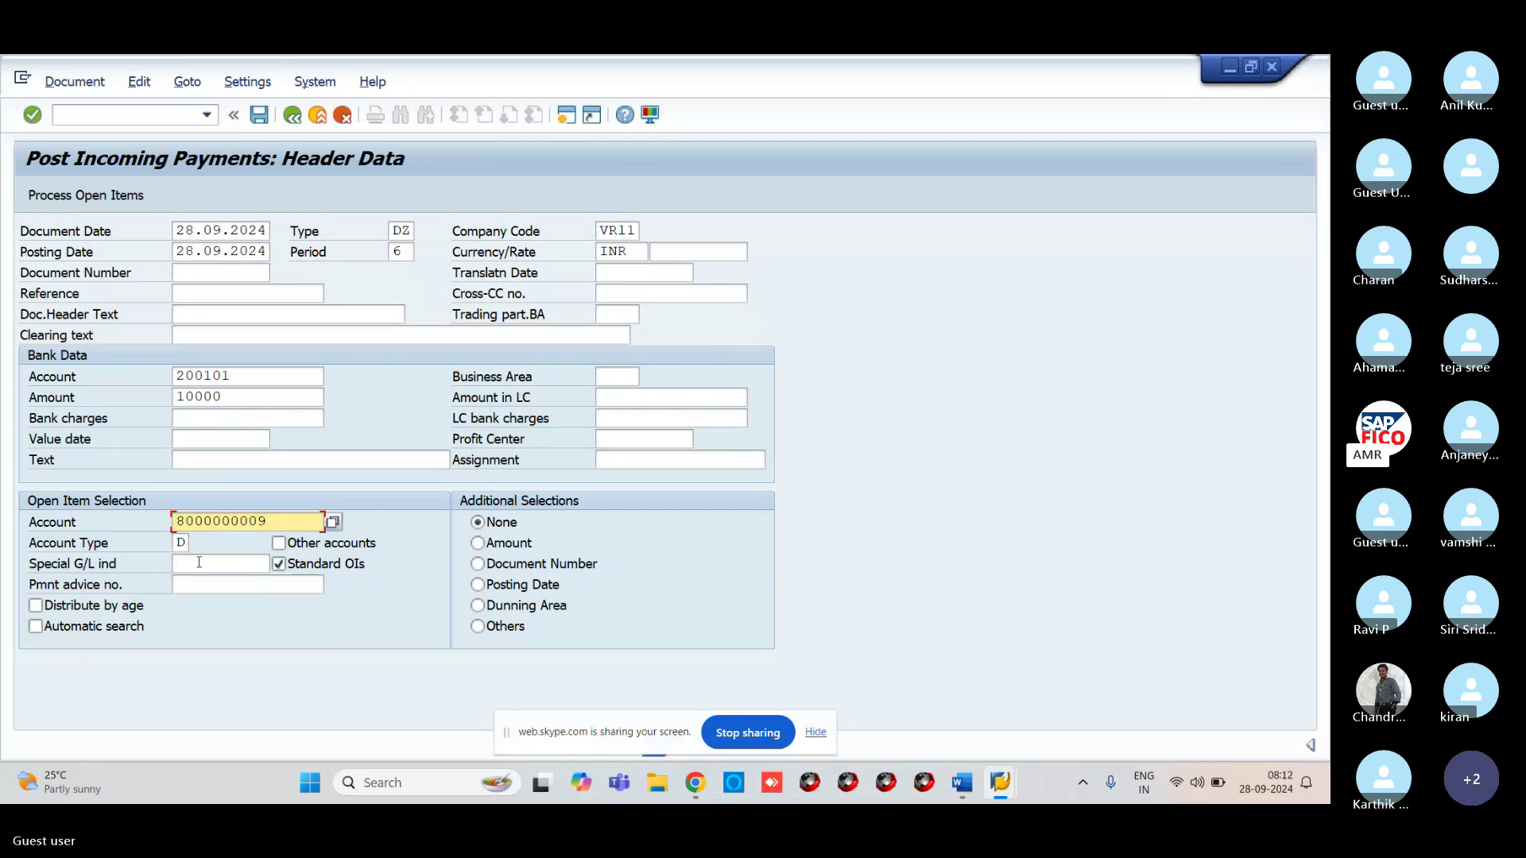
{"action": "left_click", "coordinate": [182, 544]}
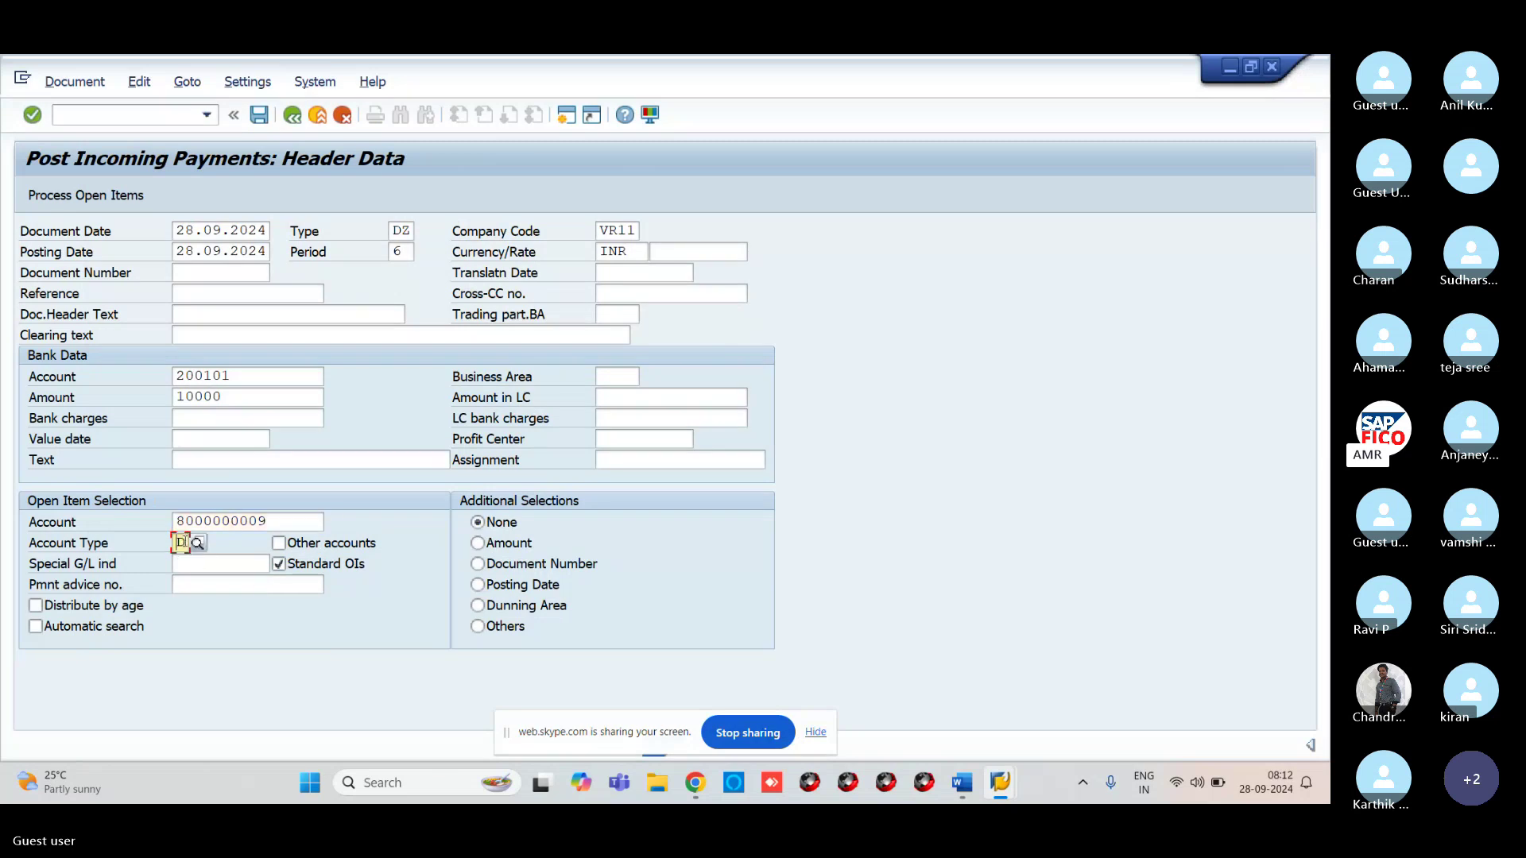
{"action": "left_click", "coordinate": [200, 542]}
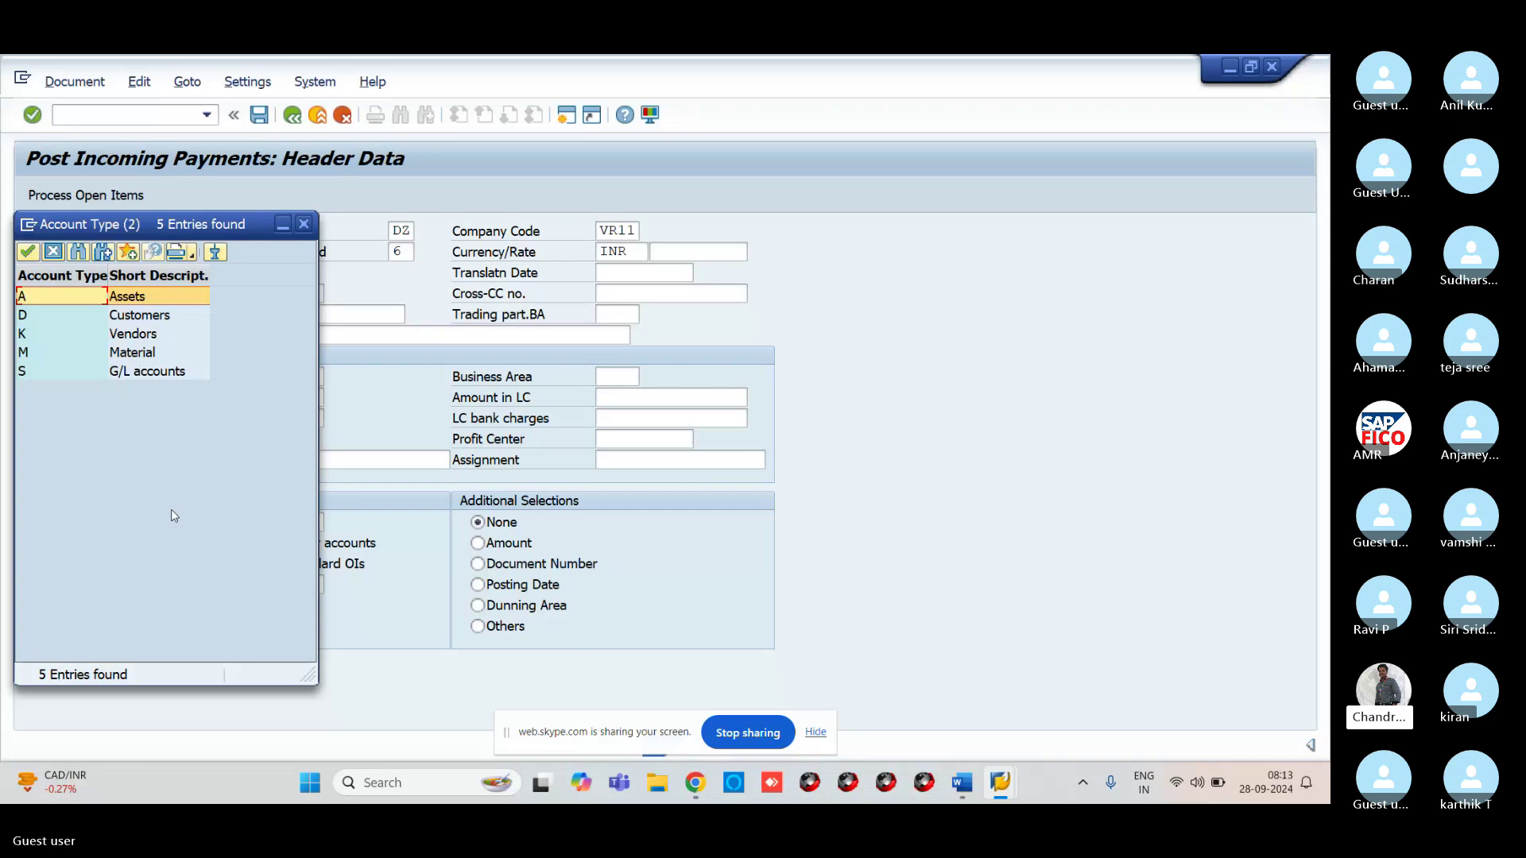
{"action": "double_click", "coordinate": [132, 315]}
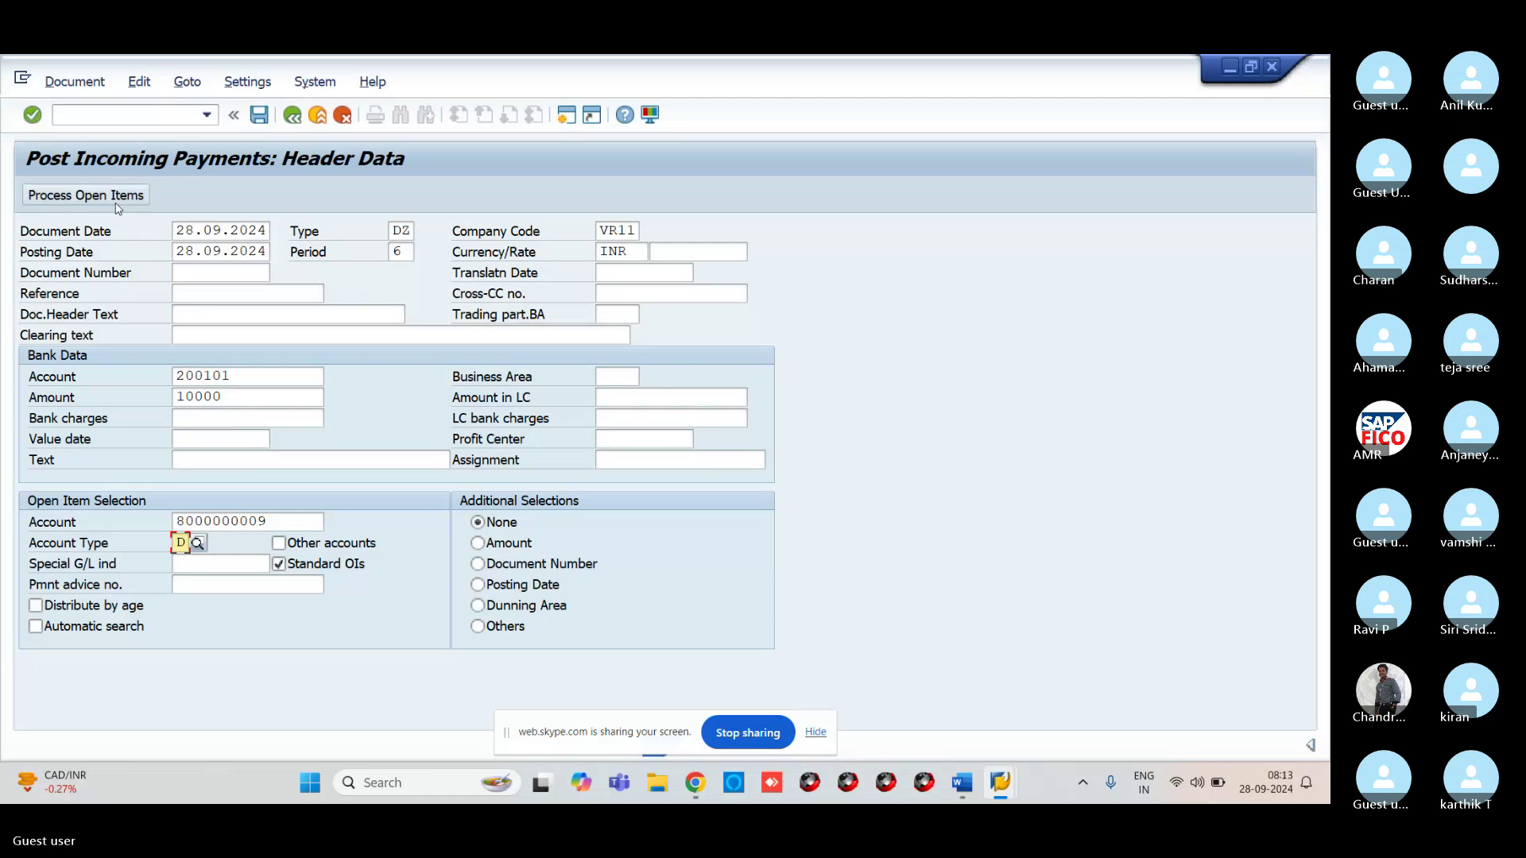
Process the open items, simulate, and post payment document 500001 in VR11
{"action": "left_click", "coordinate": [117, 205]}
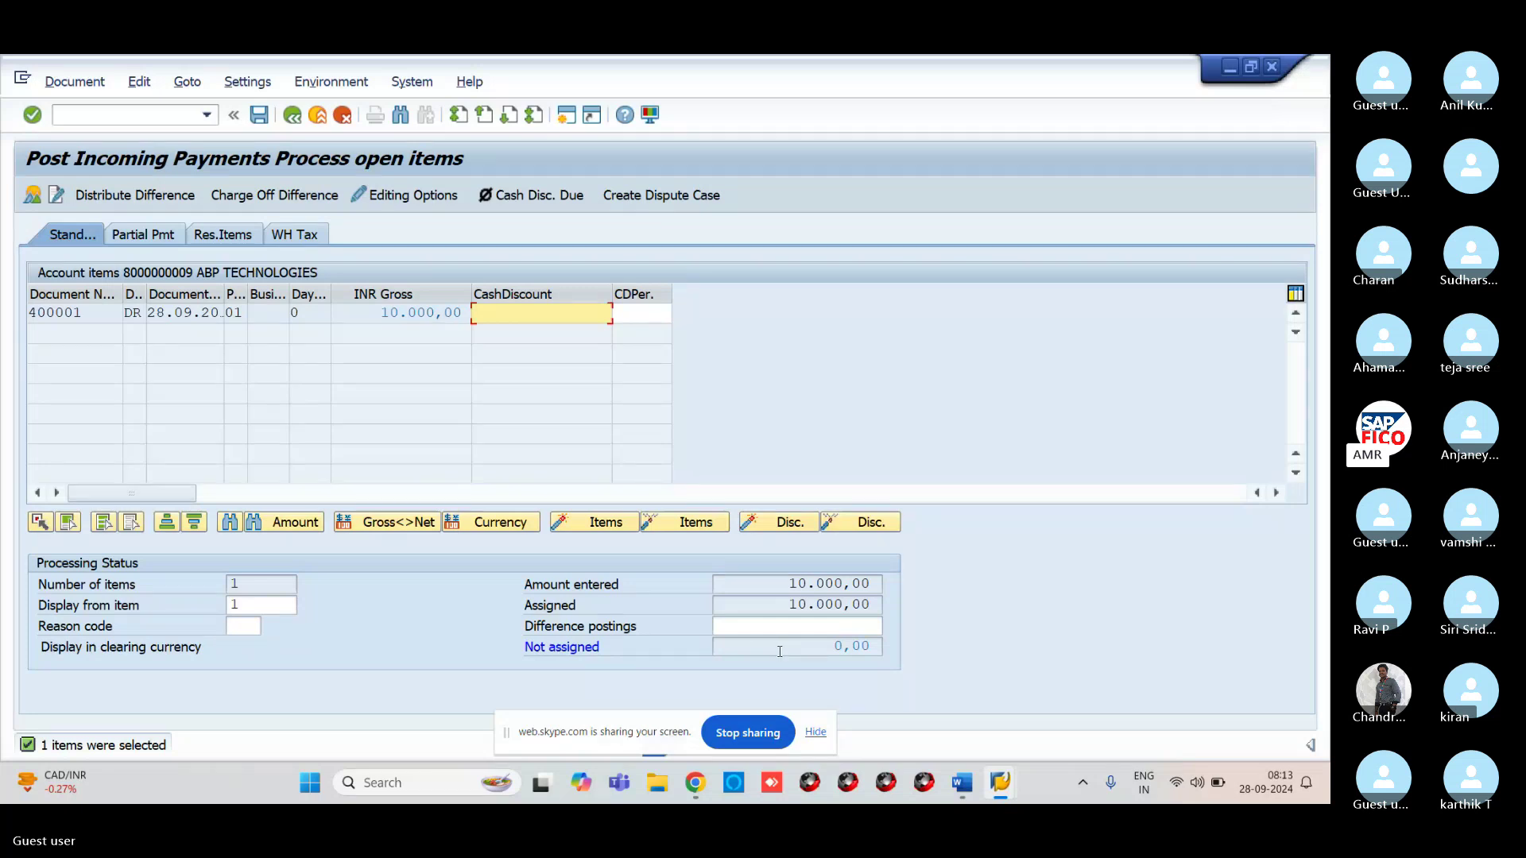
{"action": "left_click", "coordinate": [82, 86]}
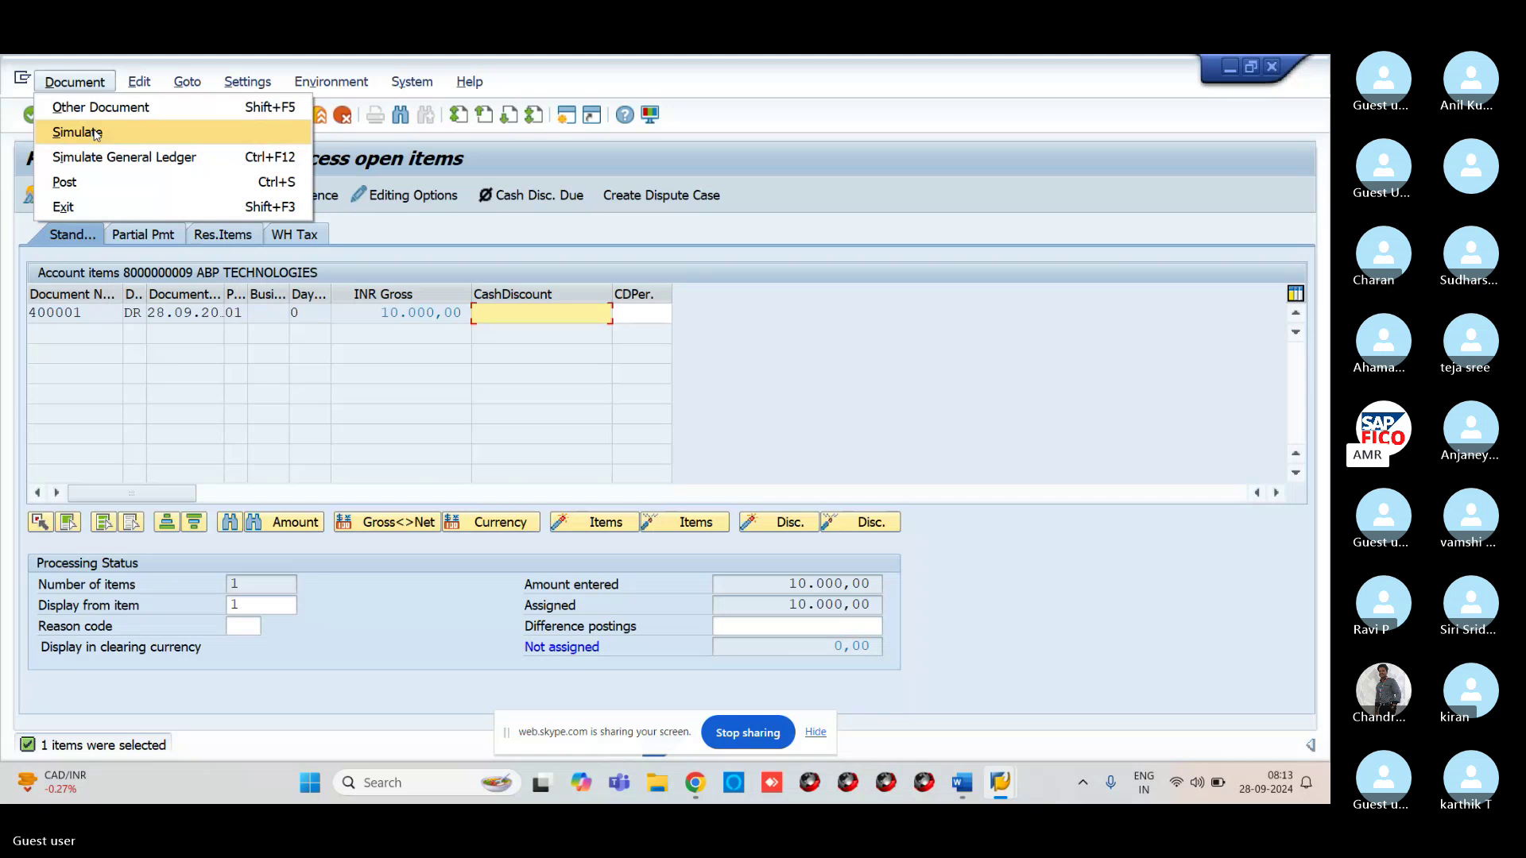
{"action": "left_click", "coordinate": [94, 134]}
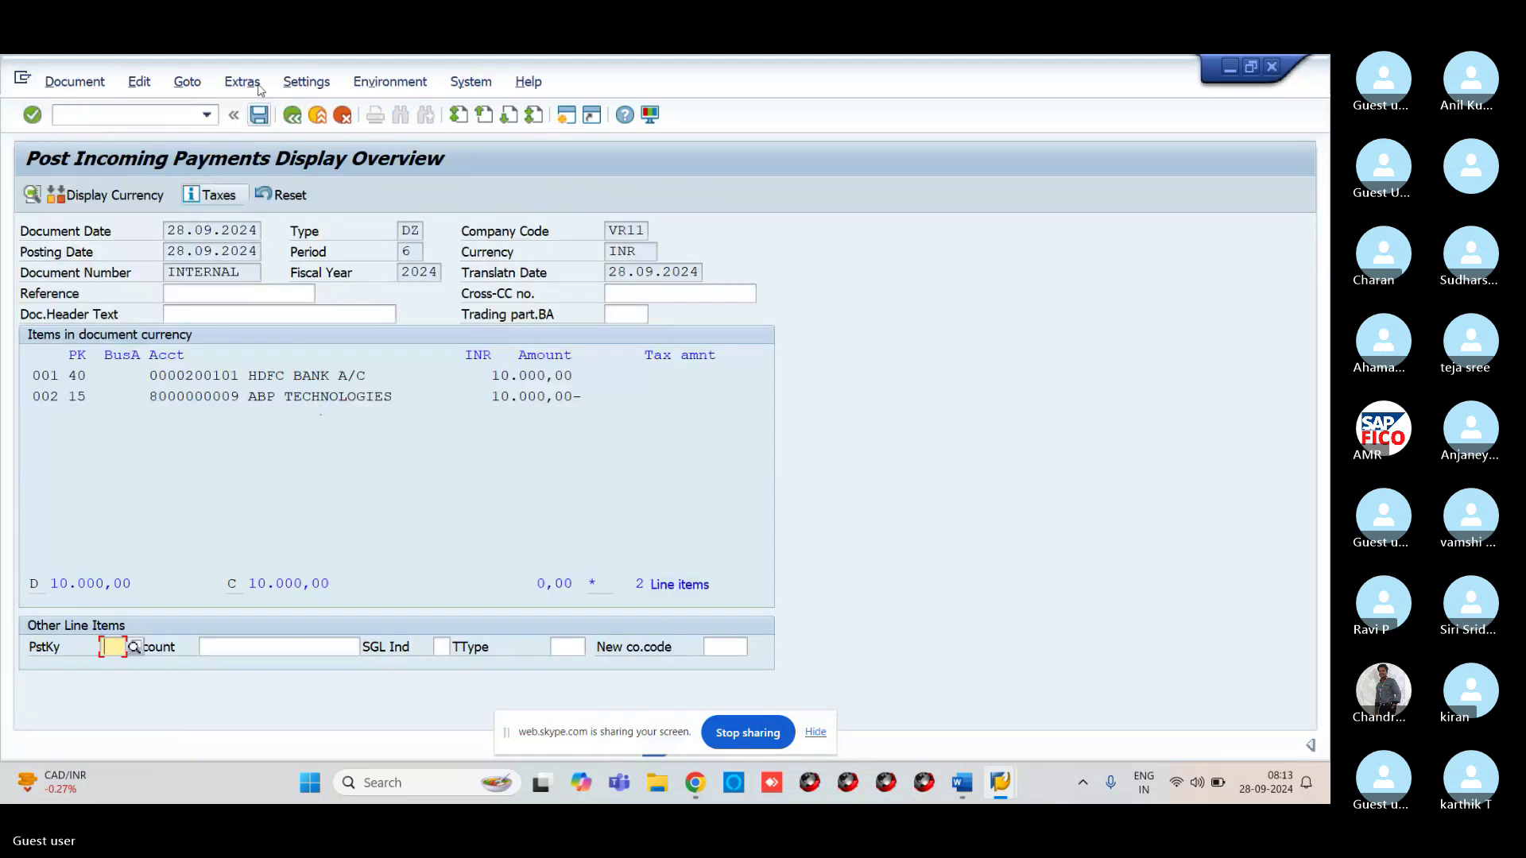
{"action": "left_click", "coordinate": [260, 116]}
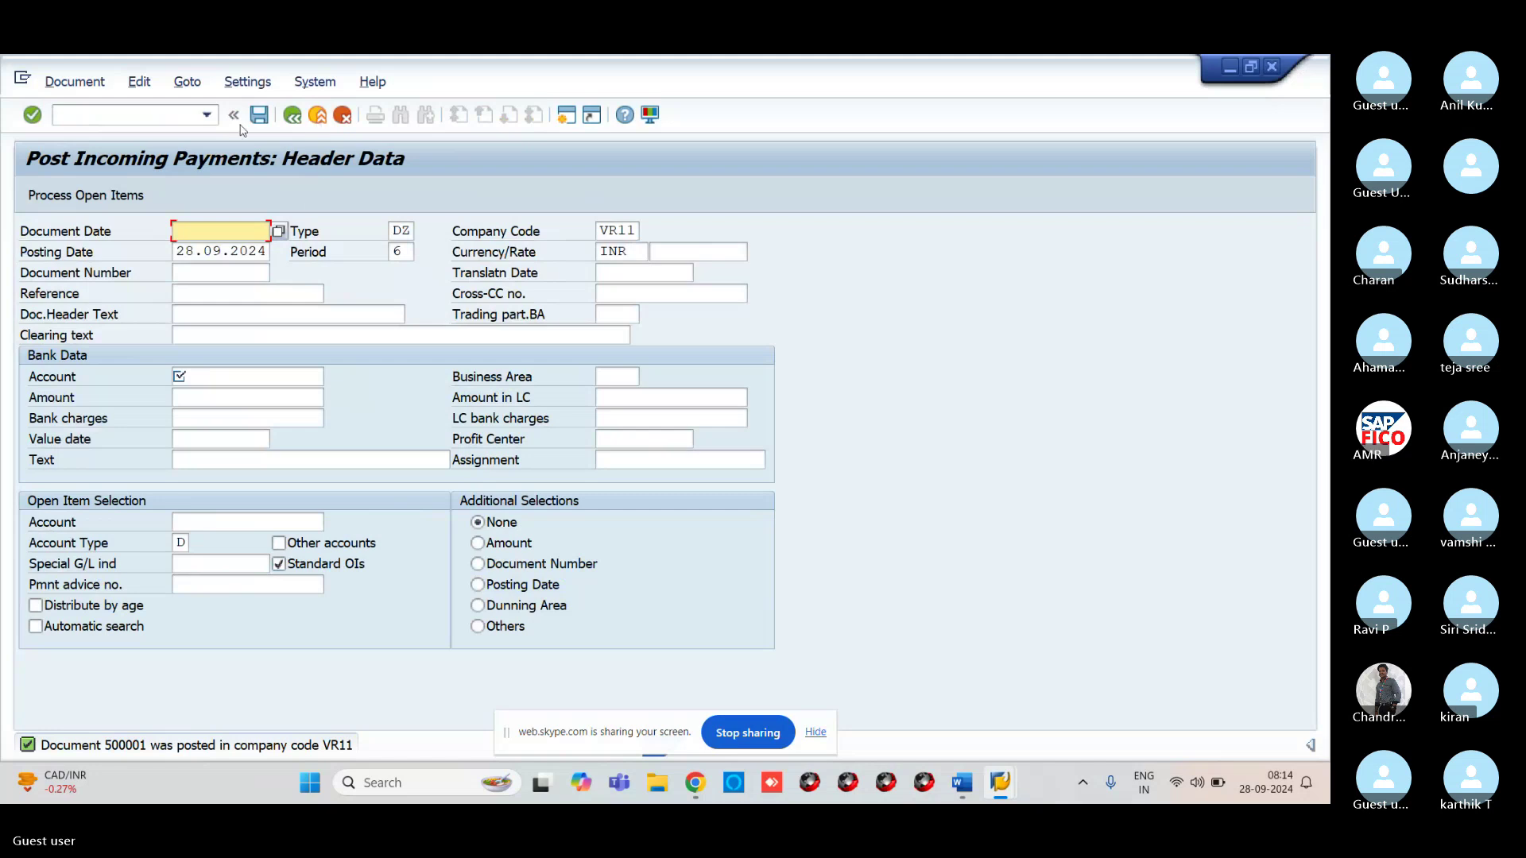
Refresh the FBL5N list and show cleared items 400001 and 500001 with balance 0.00
{"action": "left_click", "coordinate": [181, 113]}
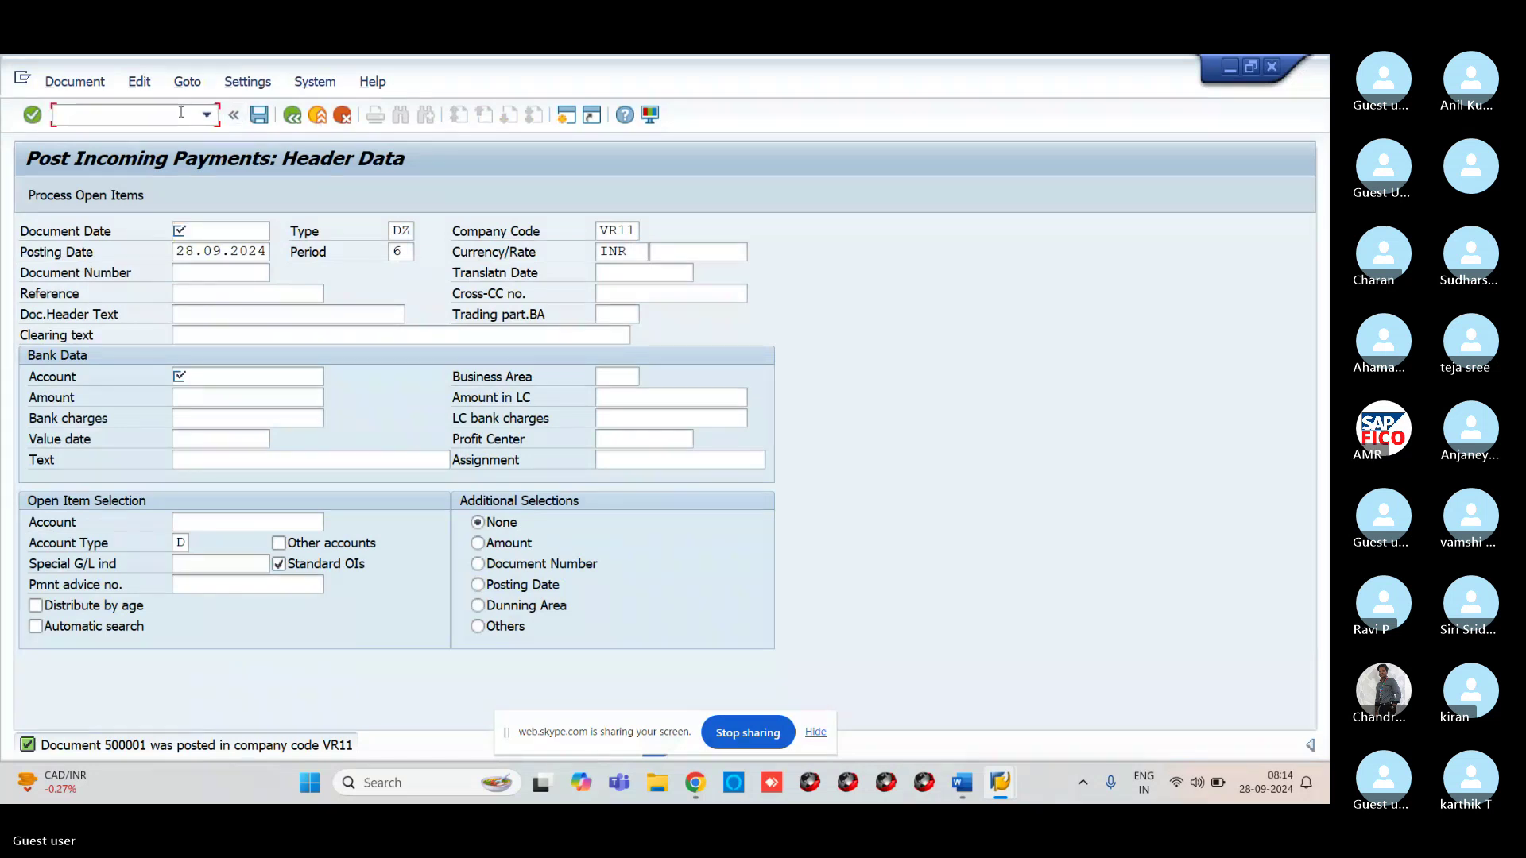
{"action": "mouse_move", "coordinate": [1018, 784]}
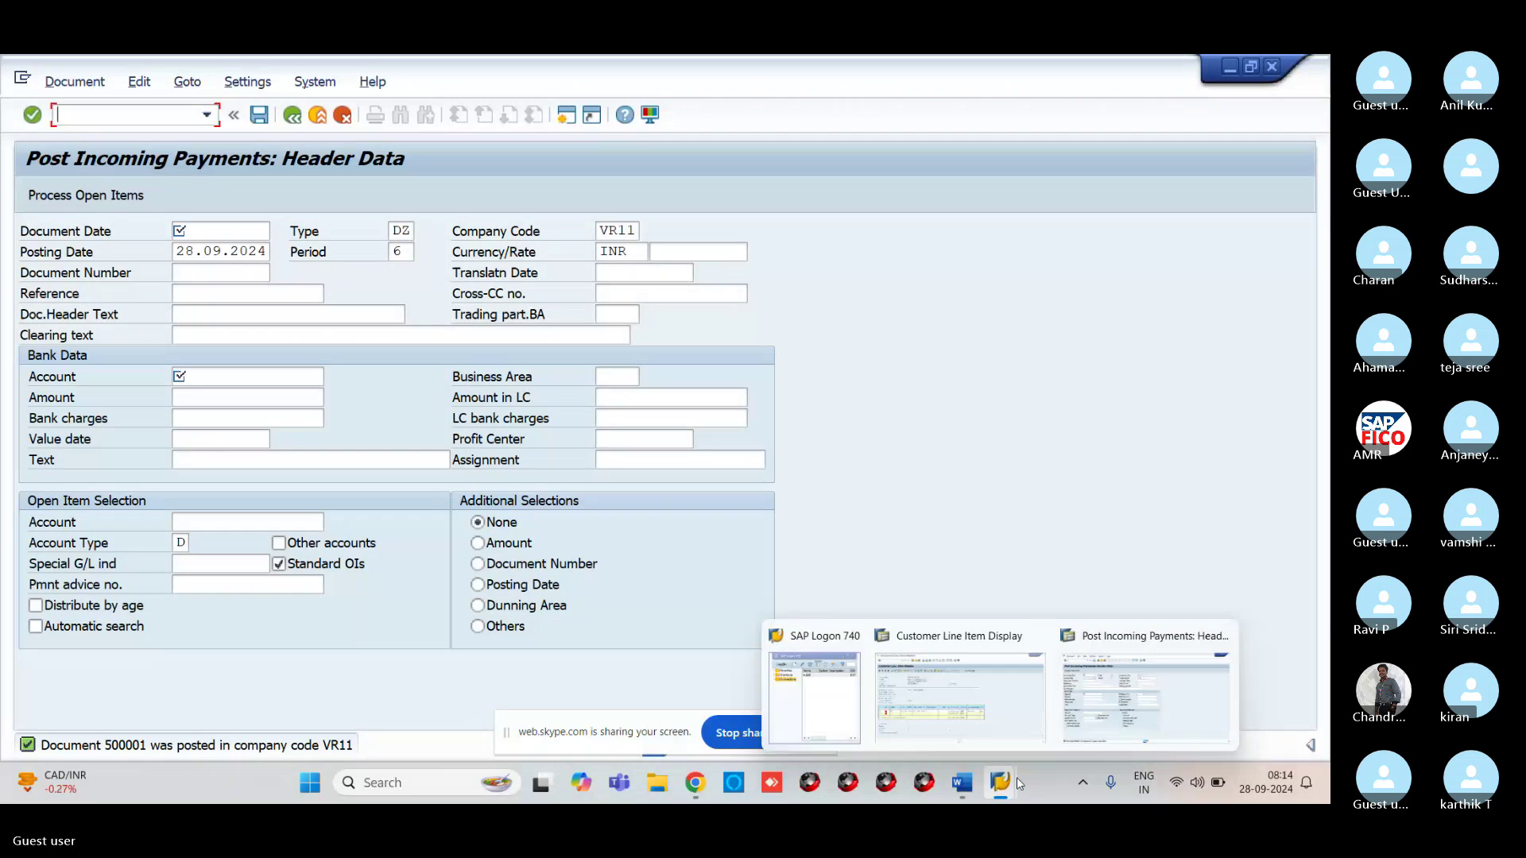
{"action": "left_click", "coordinate": [991, 724]}
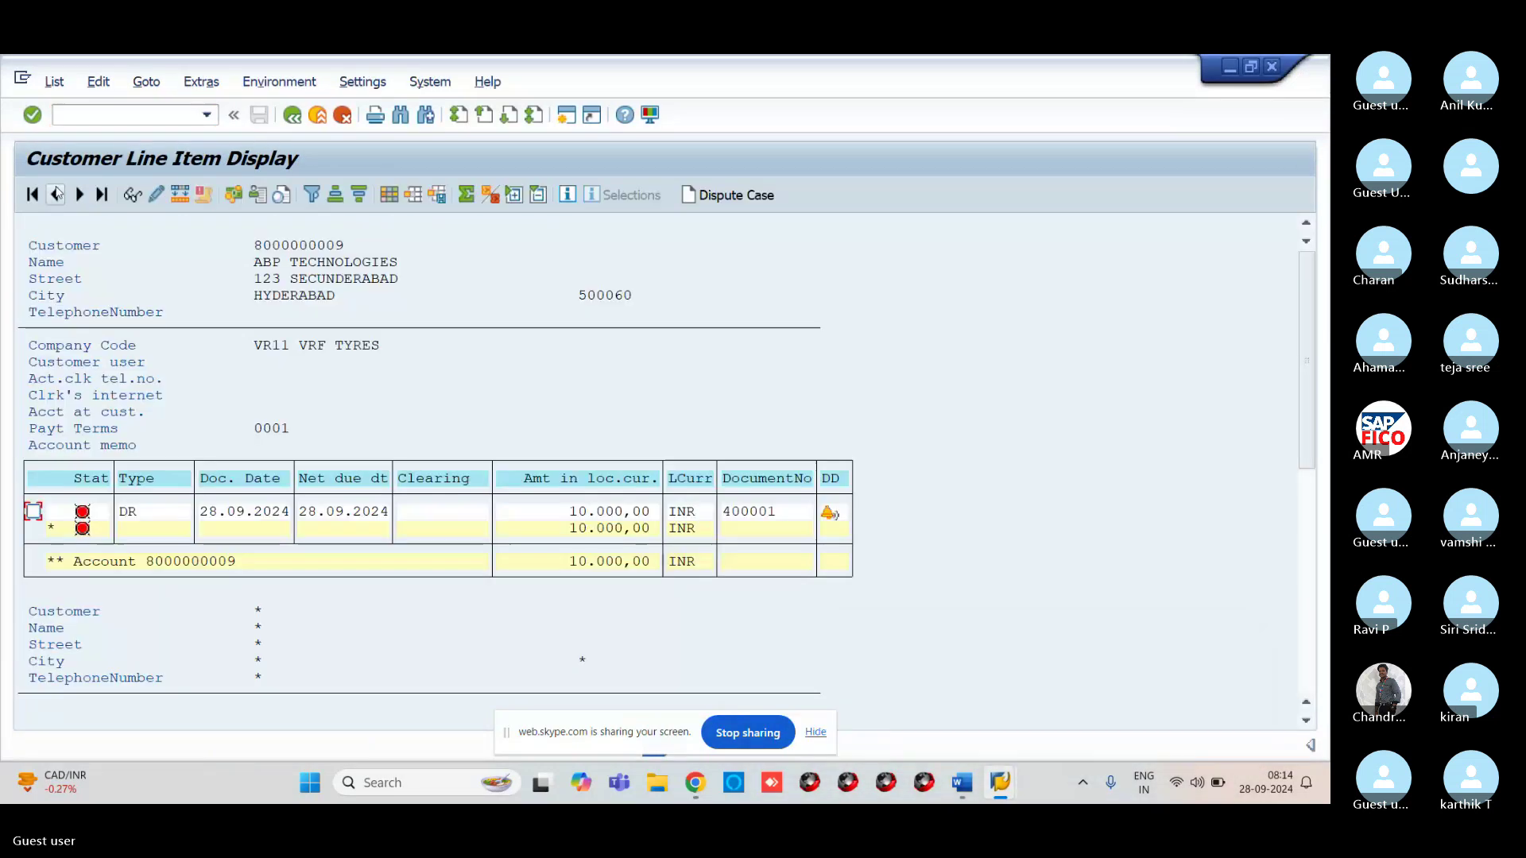
{"action": "left_click", "coordinate": [54, 81]}
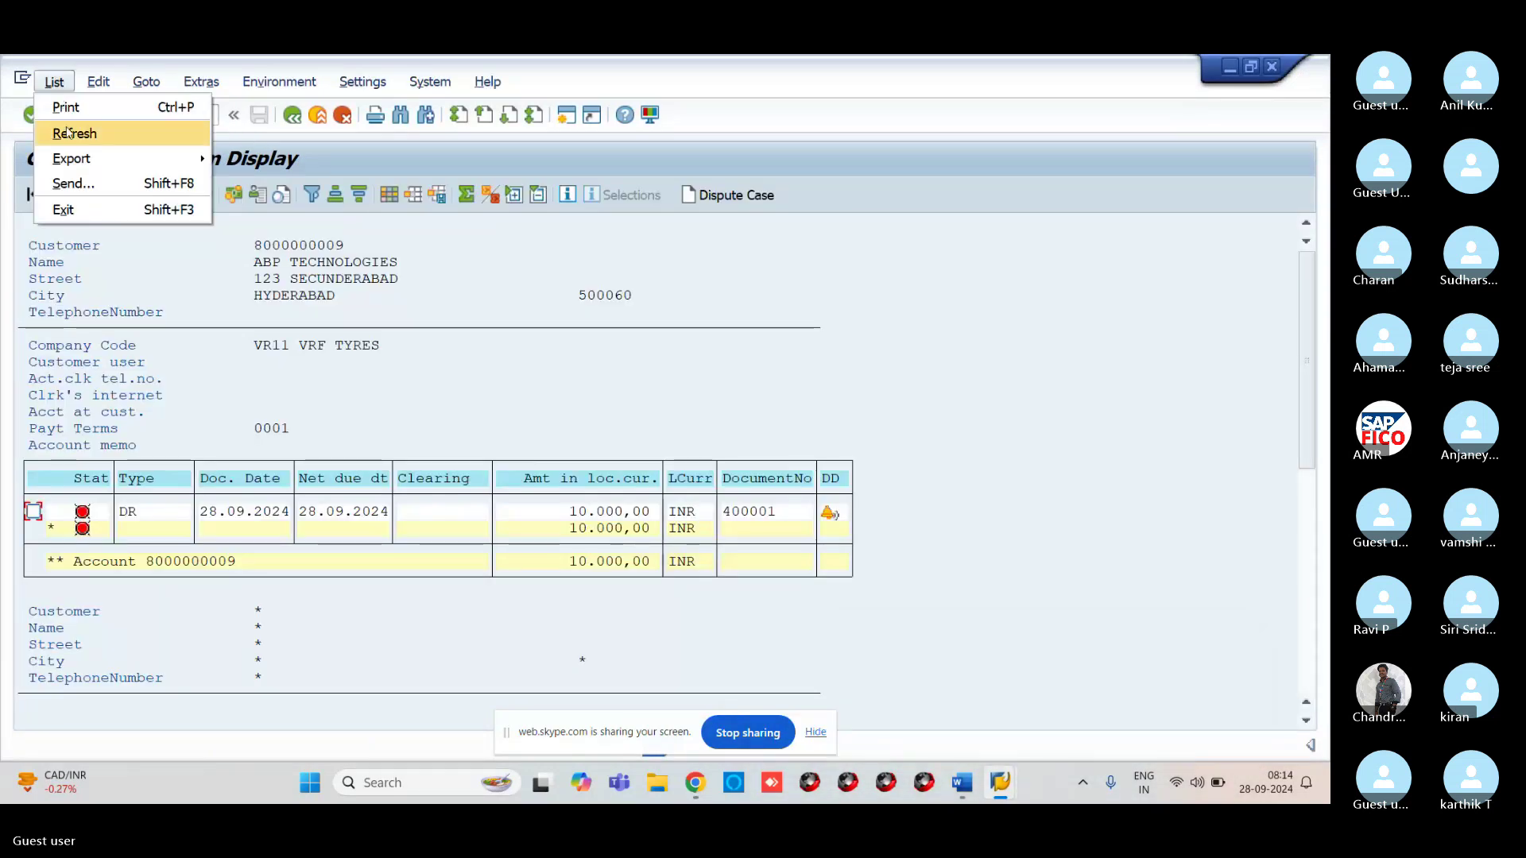
{"action": "left_click", "coordinate": [70, 134]}
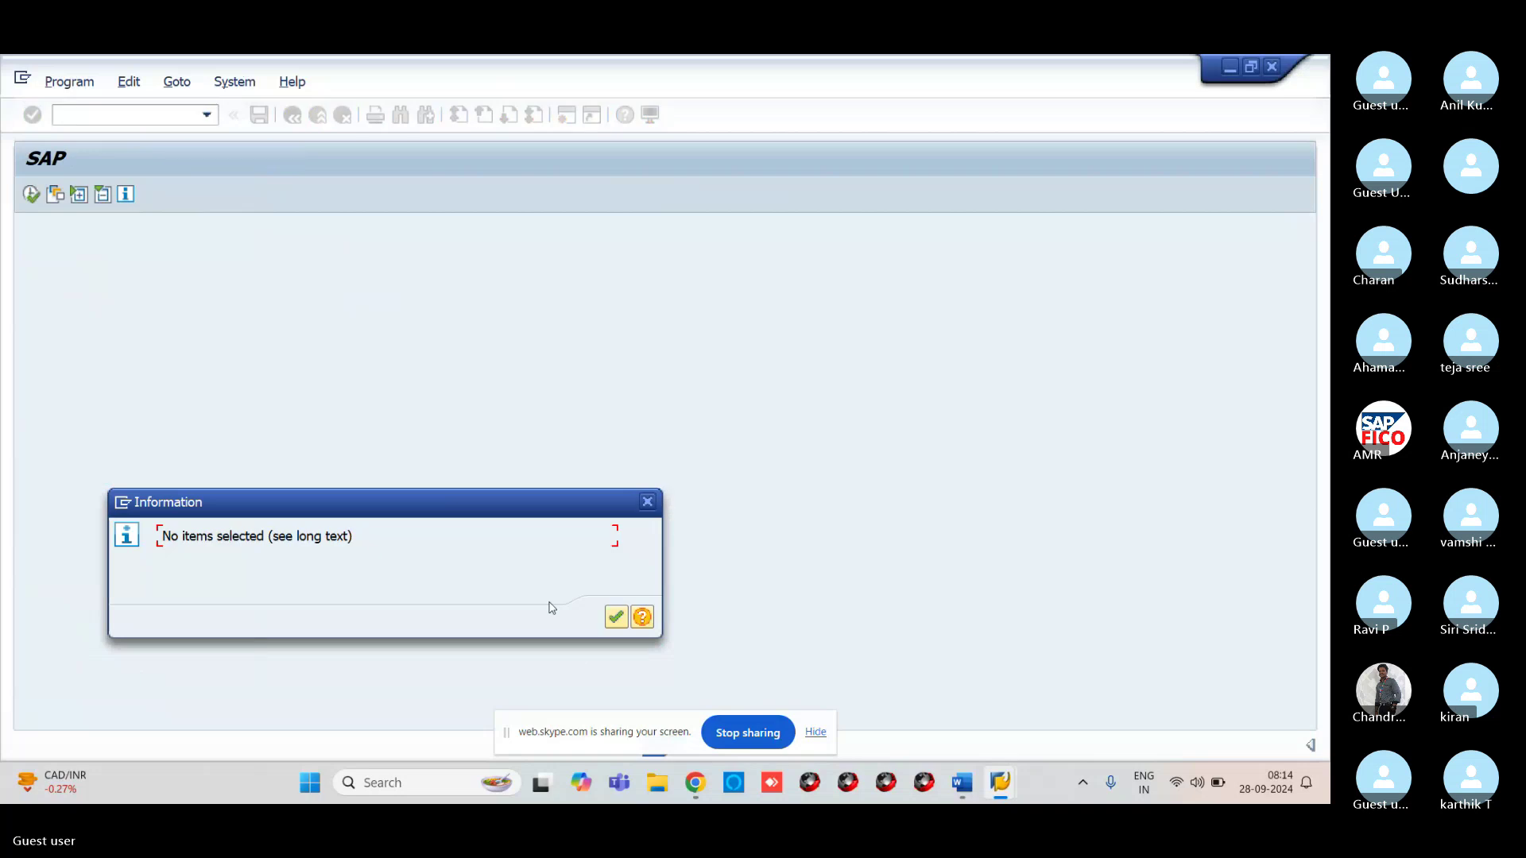
{"action": "left_click", "coordinate": [616, 618]}
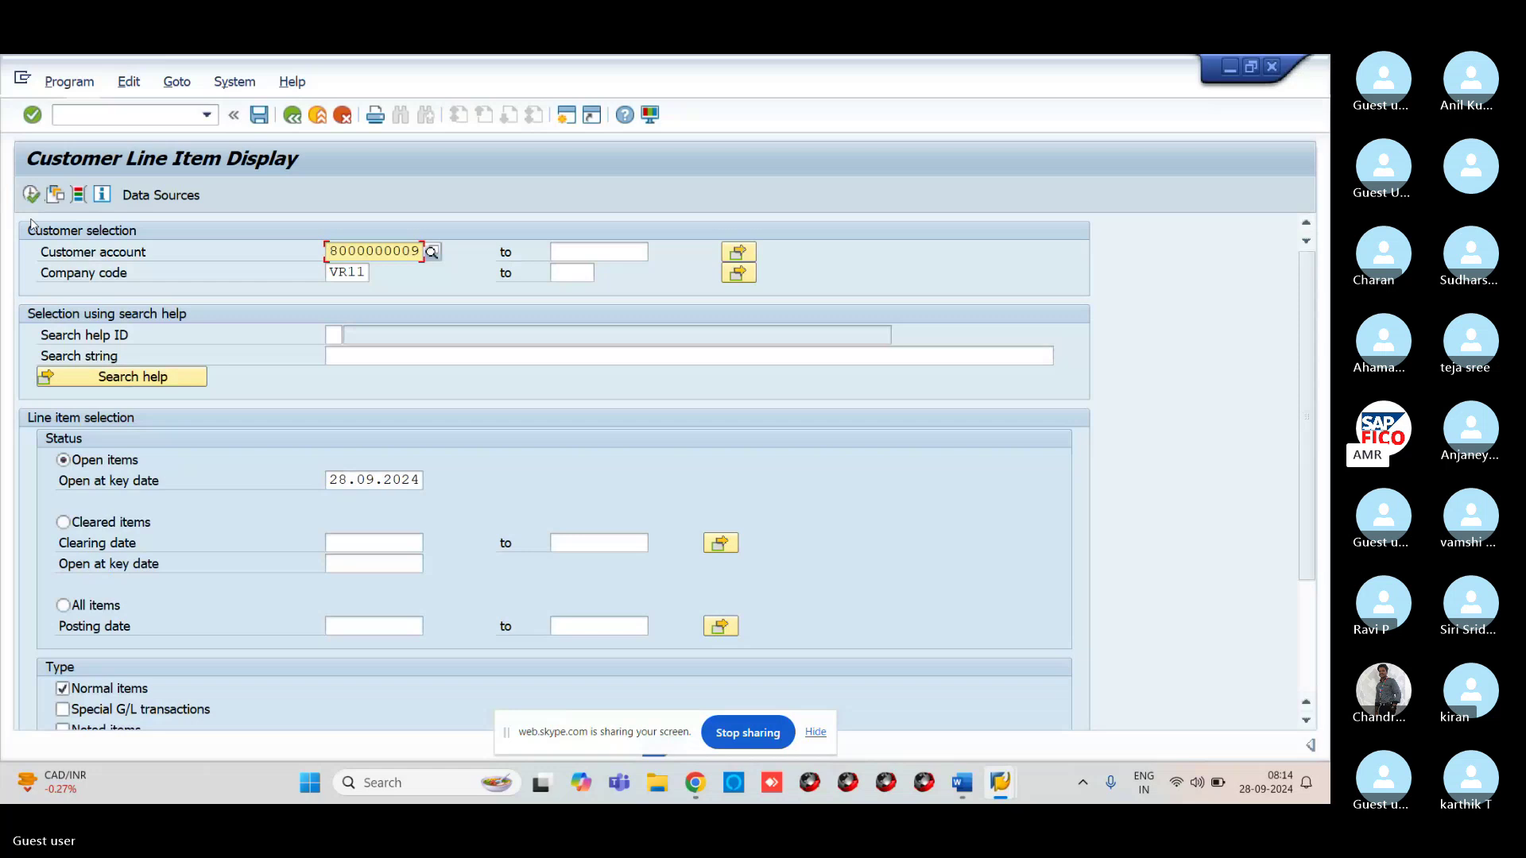
{"action": "left_click", "coordinate": [76, 523]}
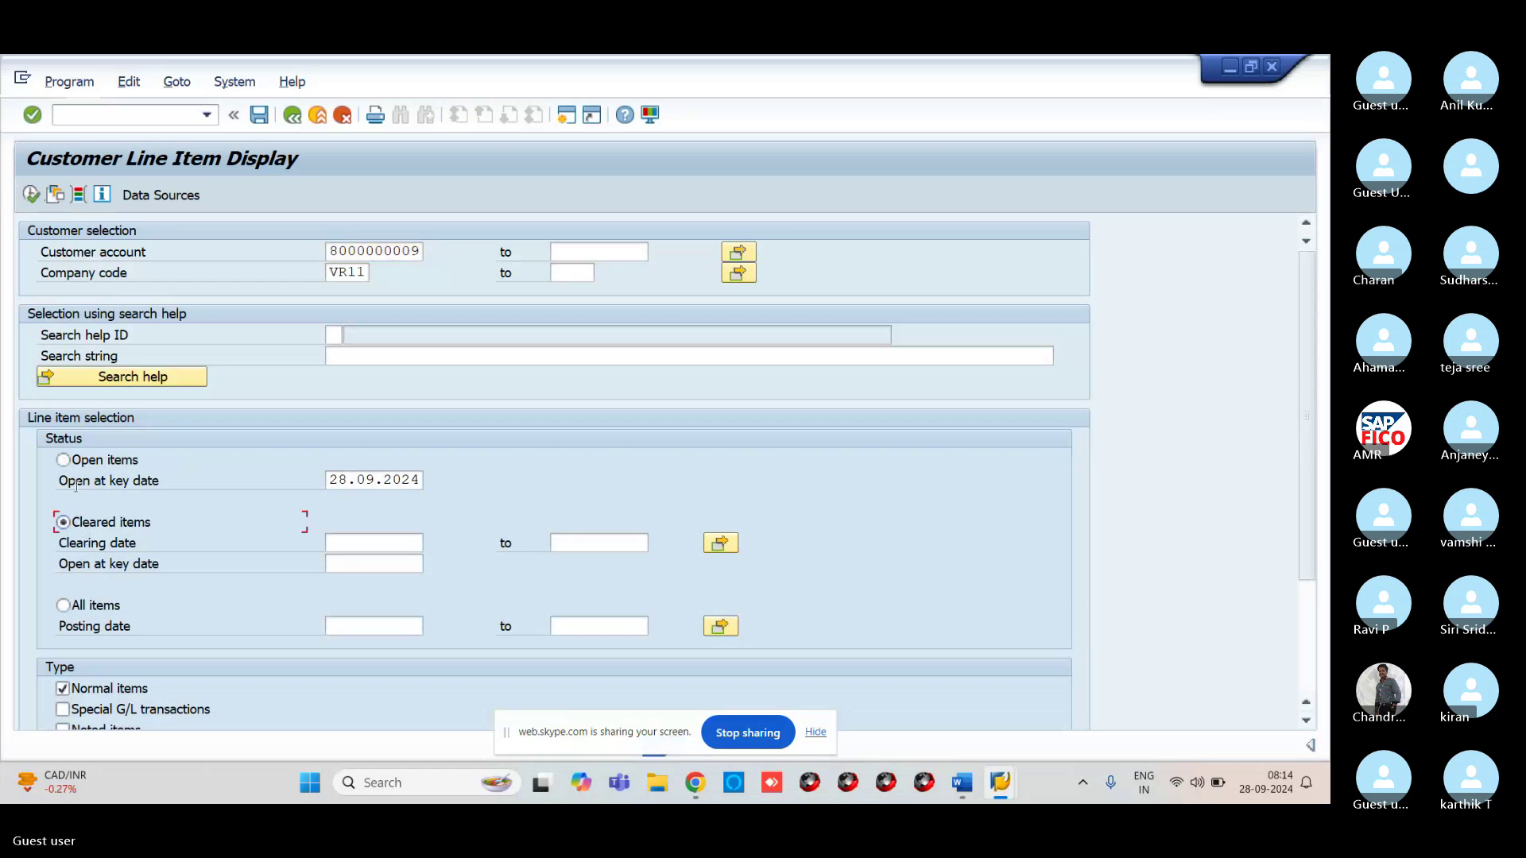
{"action": "left_click", "coordinate": [33, 196]}
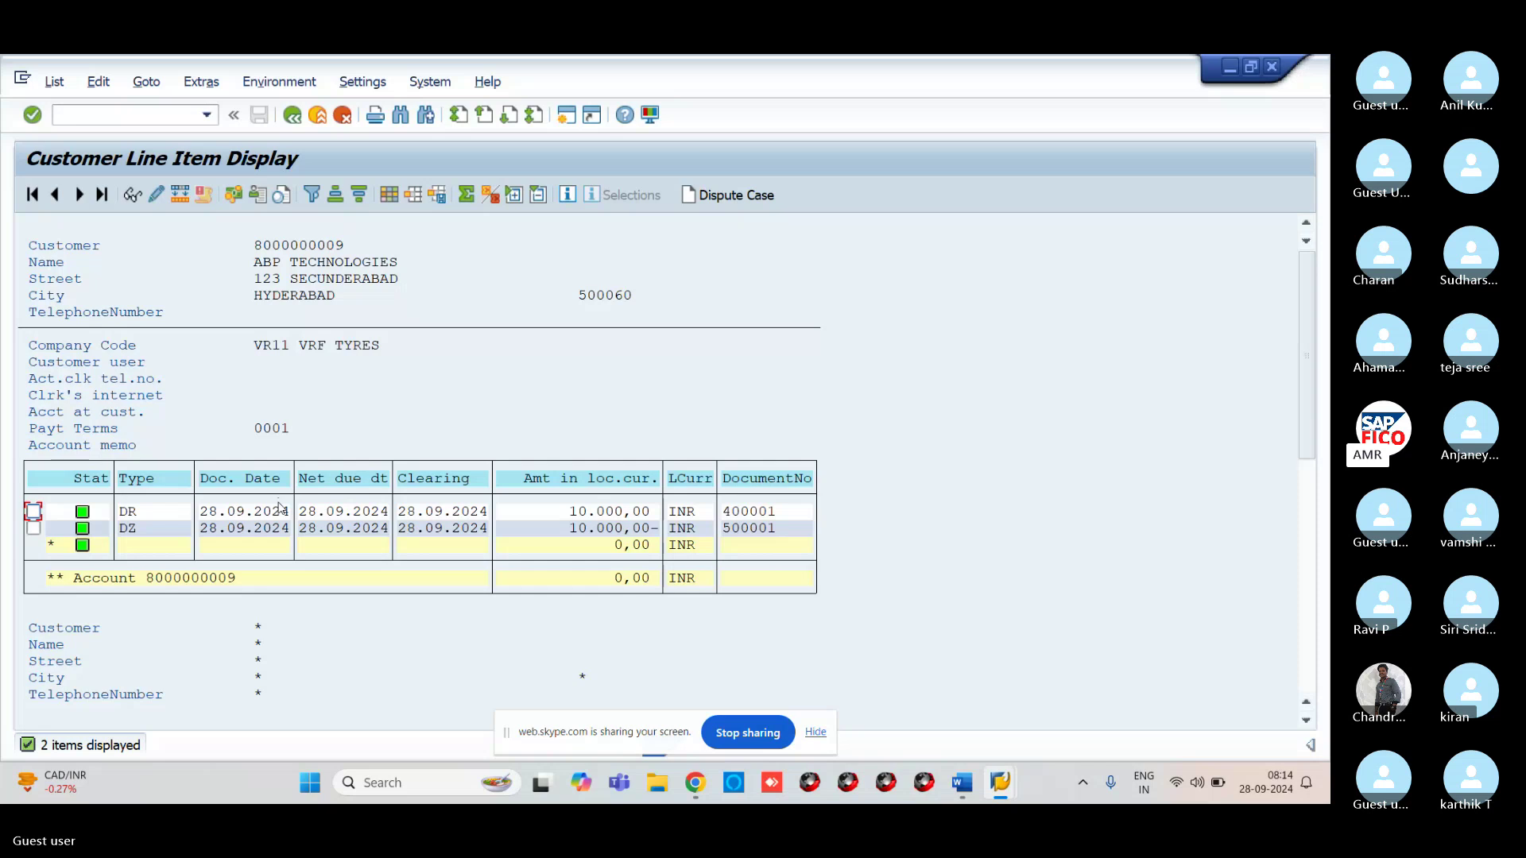
Open posting period maintenance with /NOB52 and position the table on variant VRPV
{"action": "left_click", "coordinate": [90, 113]}
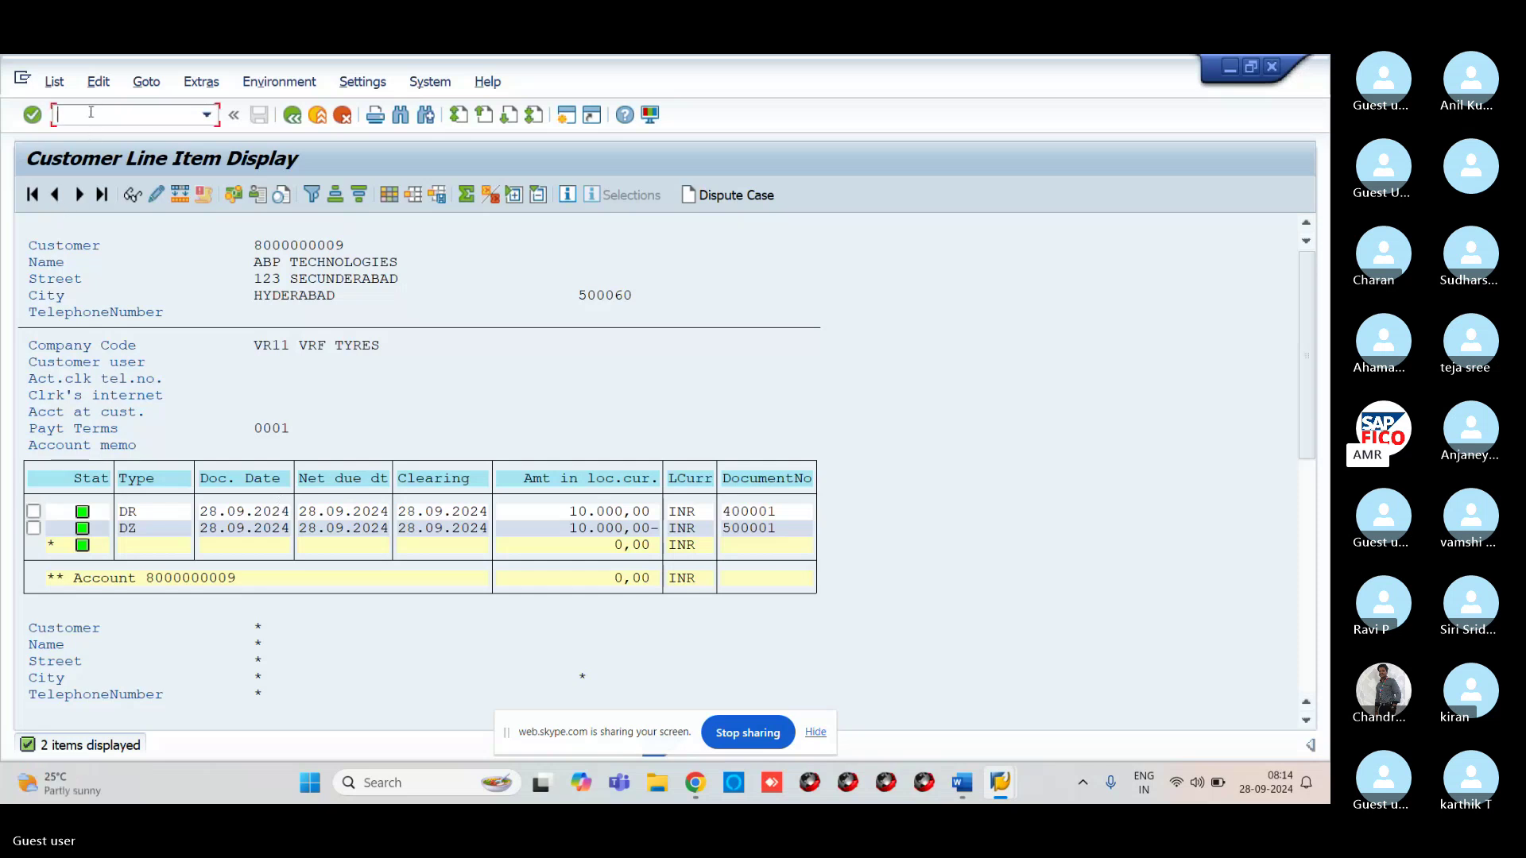
{"action": "type", "text": "/NOB52"}
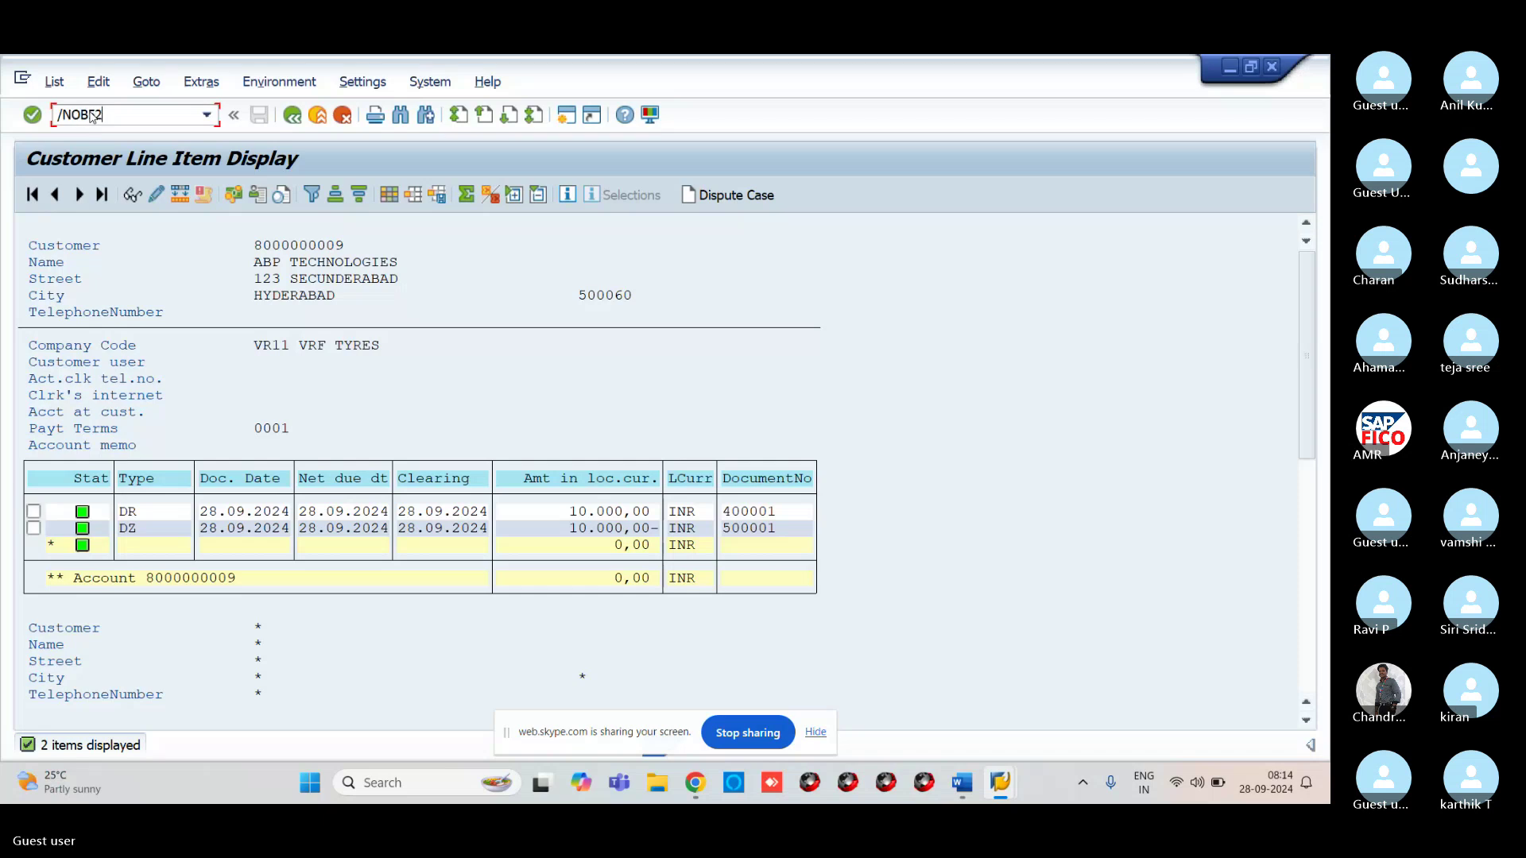
{"action": "key", "text": "Return"}
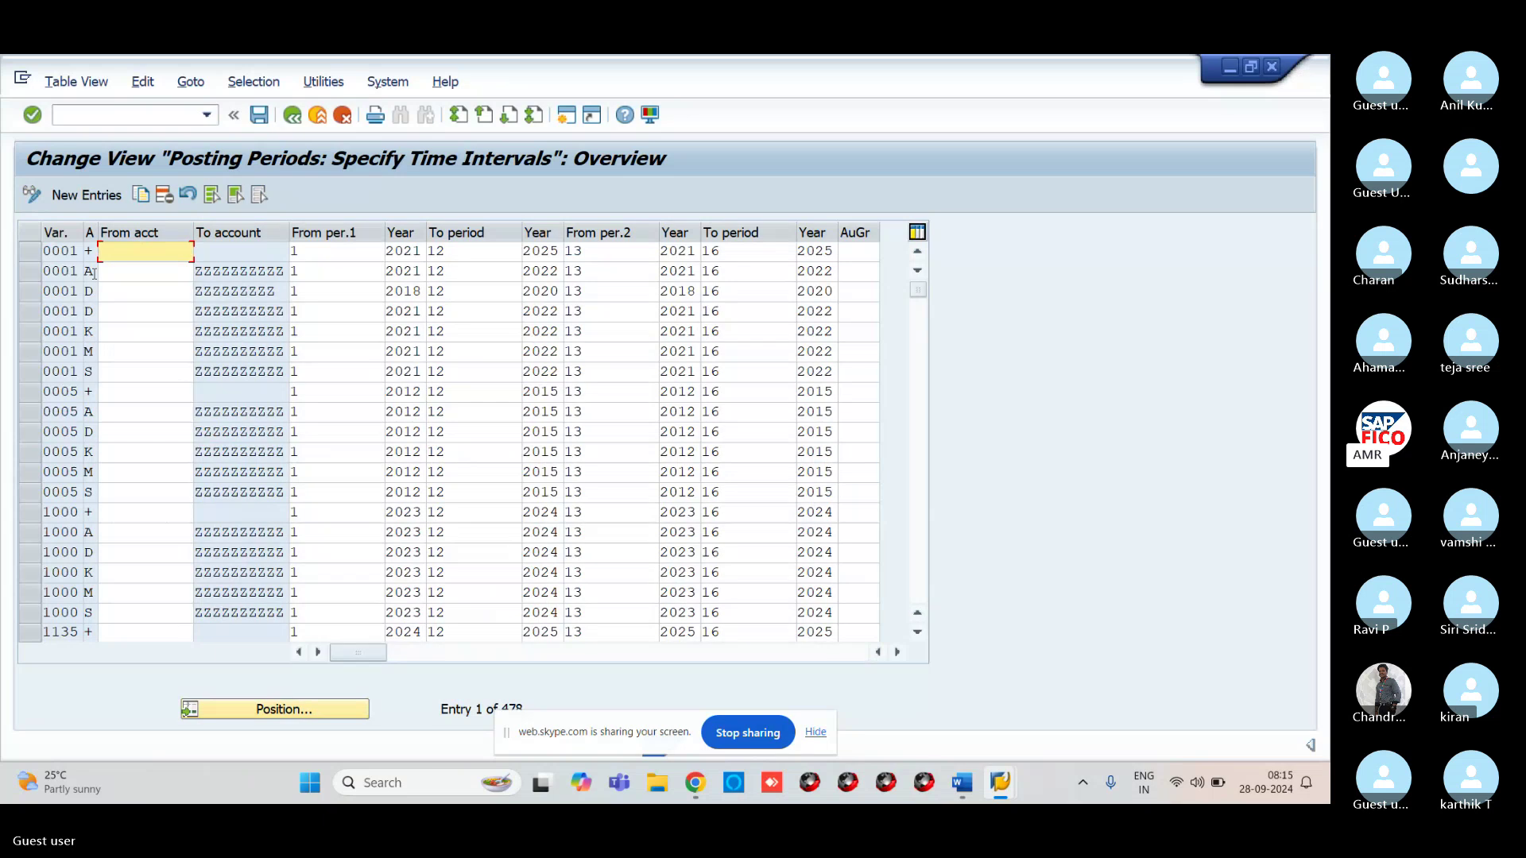
{"action": "left_click", "coordinate": [333, 714]}
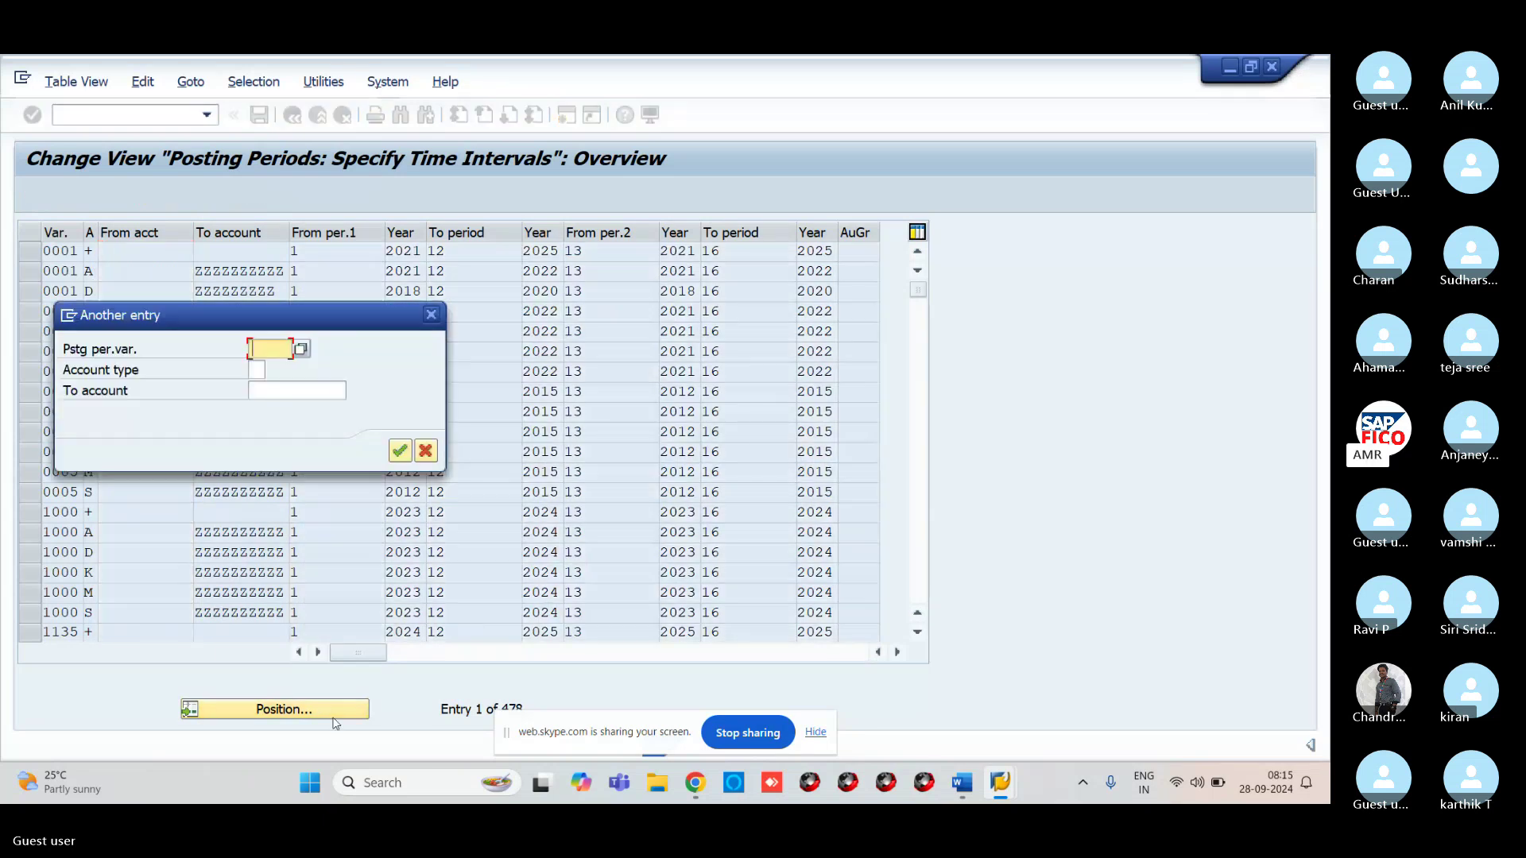
{"action": "type", "text": "VRPV"}
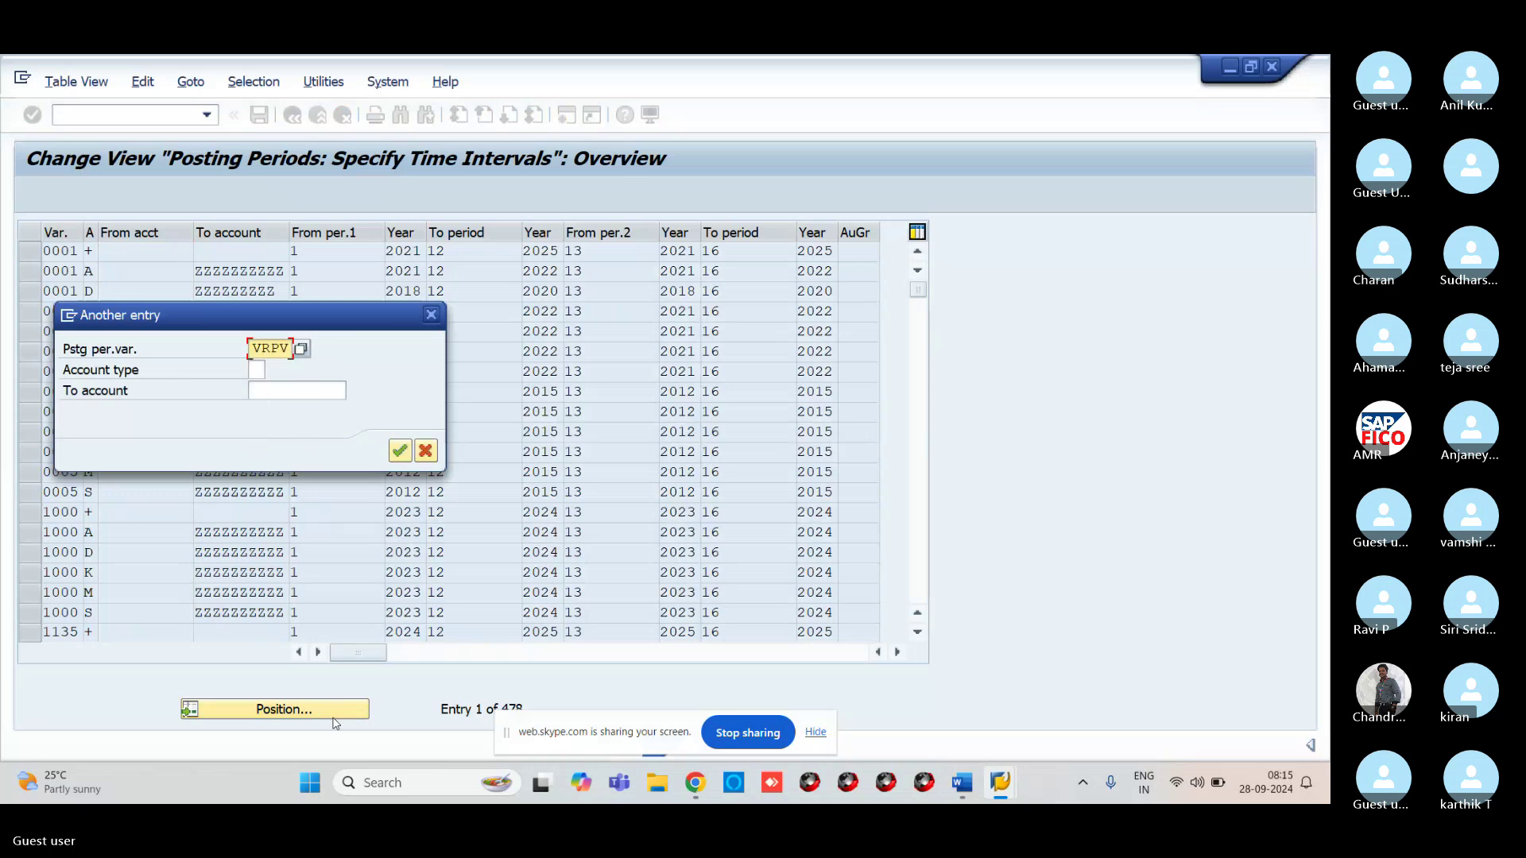
{"action": "key", "text": "Return"}
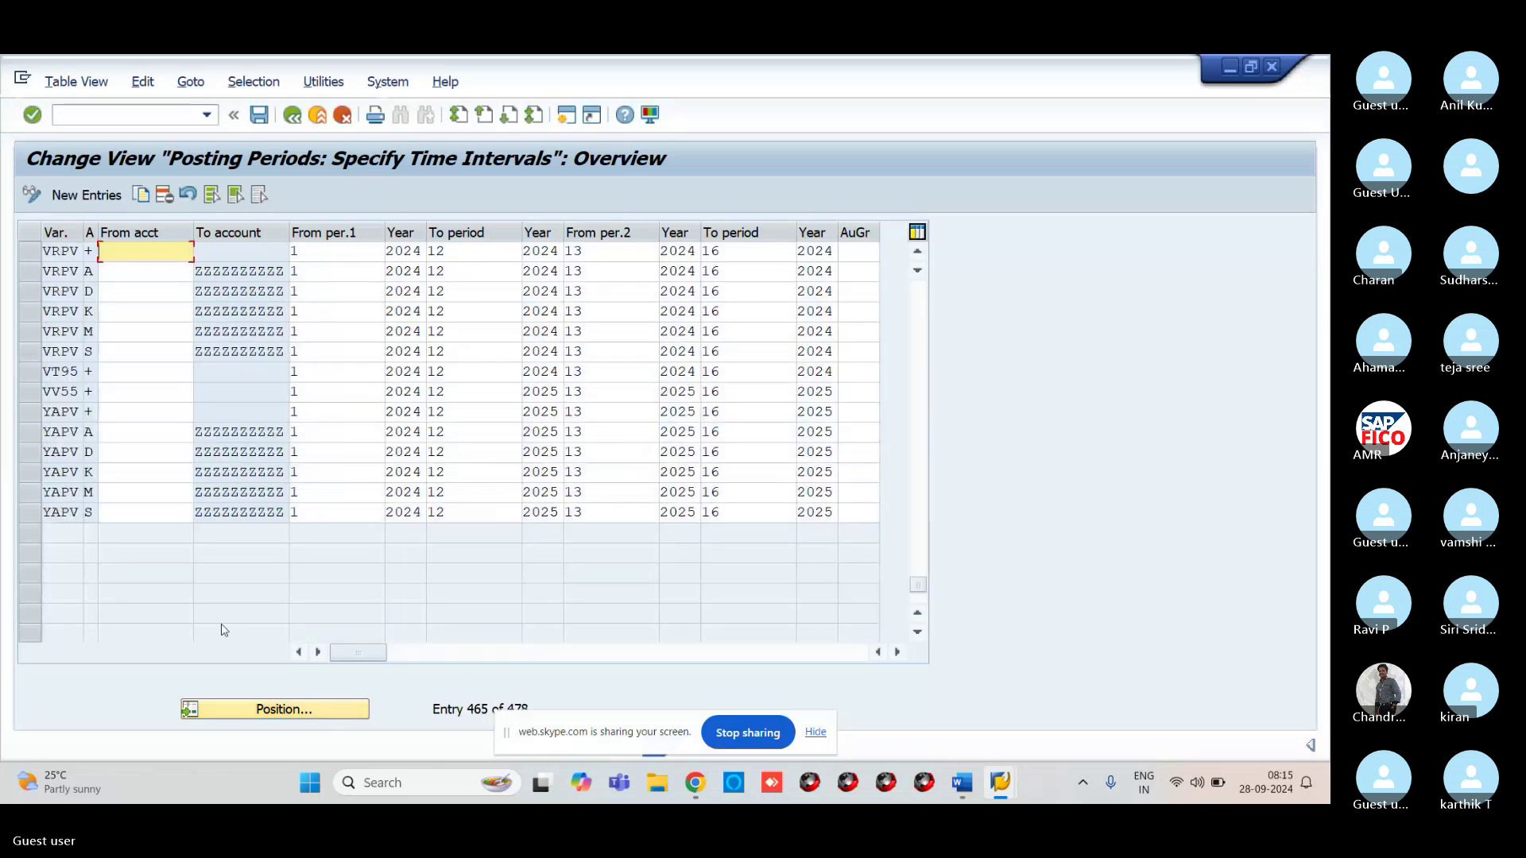
Select the VRPV rows for account types A, D, K, M and S
{"action": "left_click", "coordinate": [30, 272]}
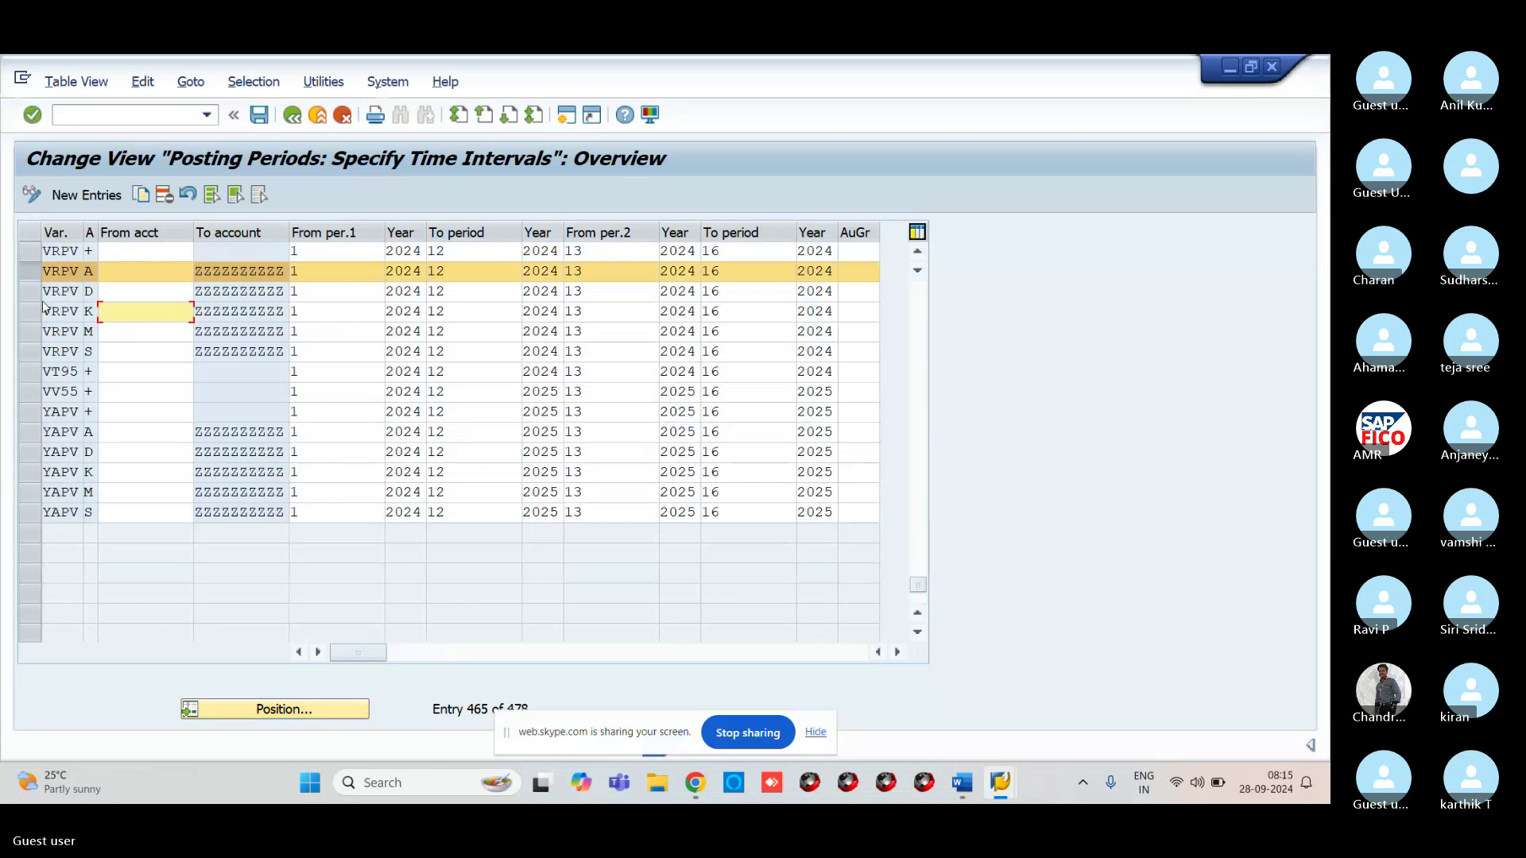
{"action": "left_click", "coordinate": [31, 291]}
{"action": "left_click", "coordinate": [32, 311]}
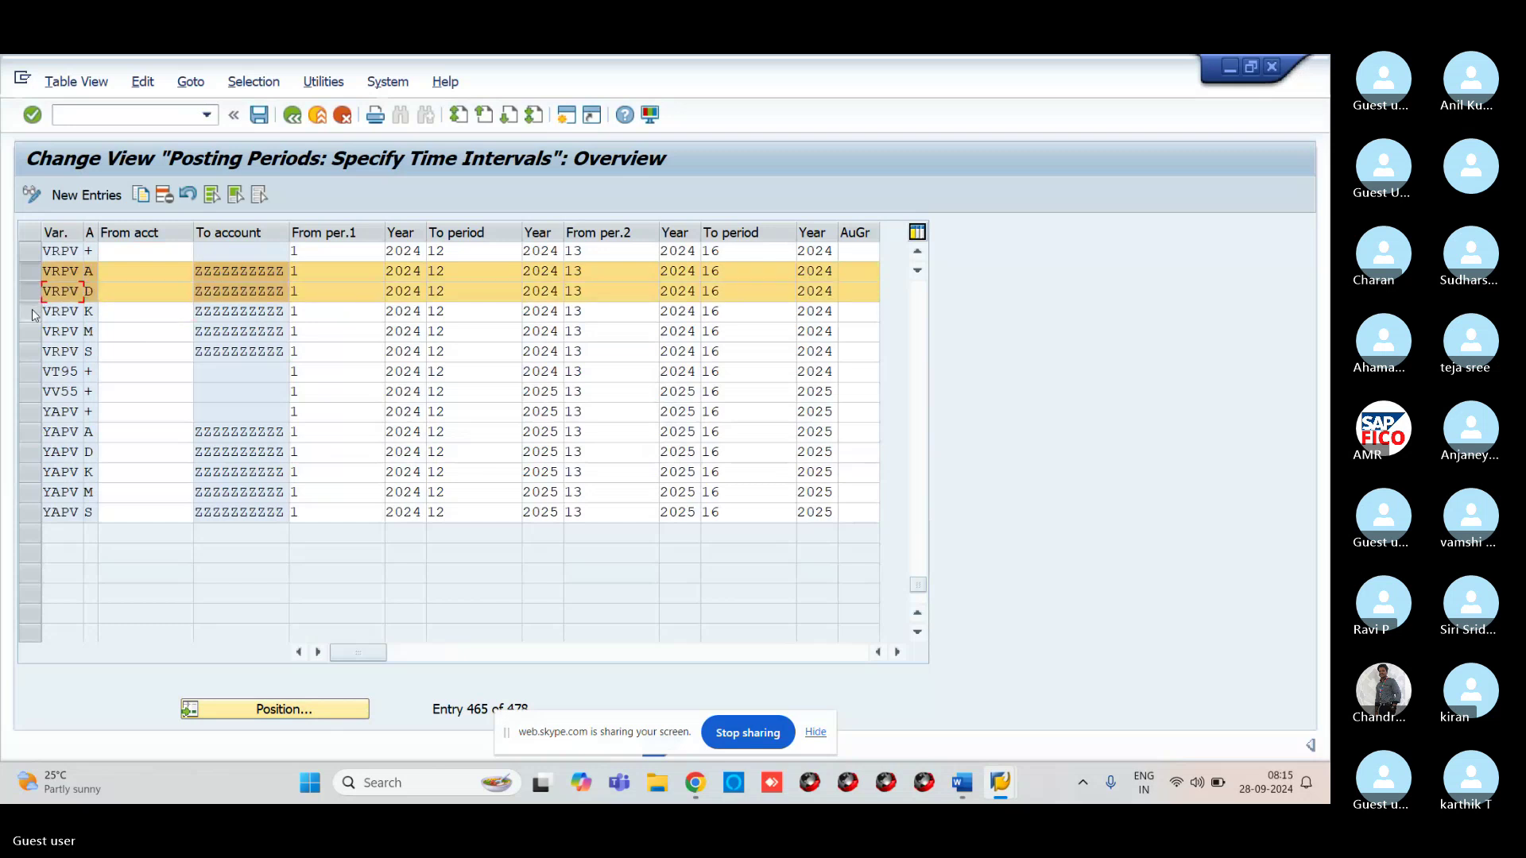
{"action": "left_click", "coordinate": [32, 331], "text": "ctrl"}
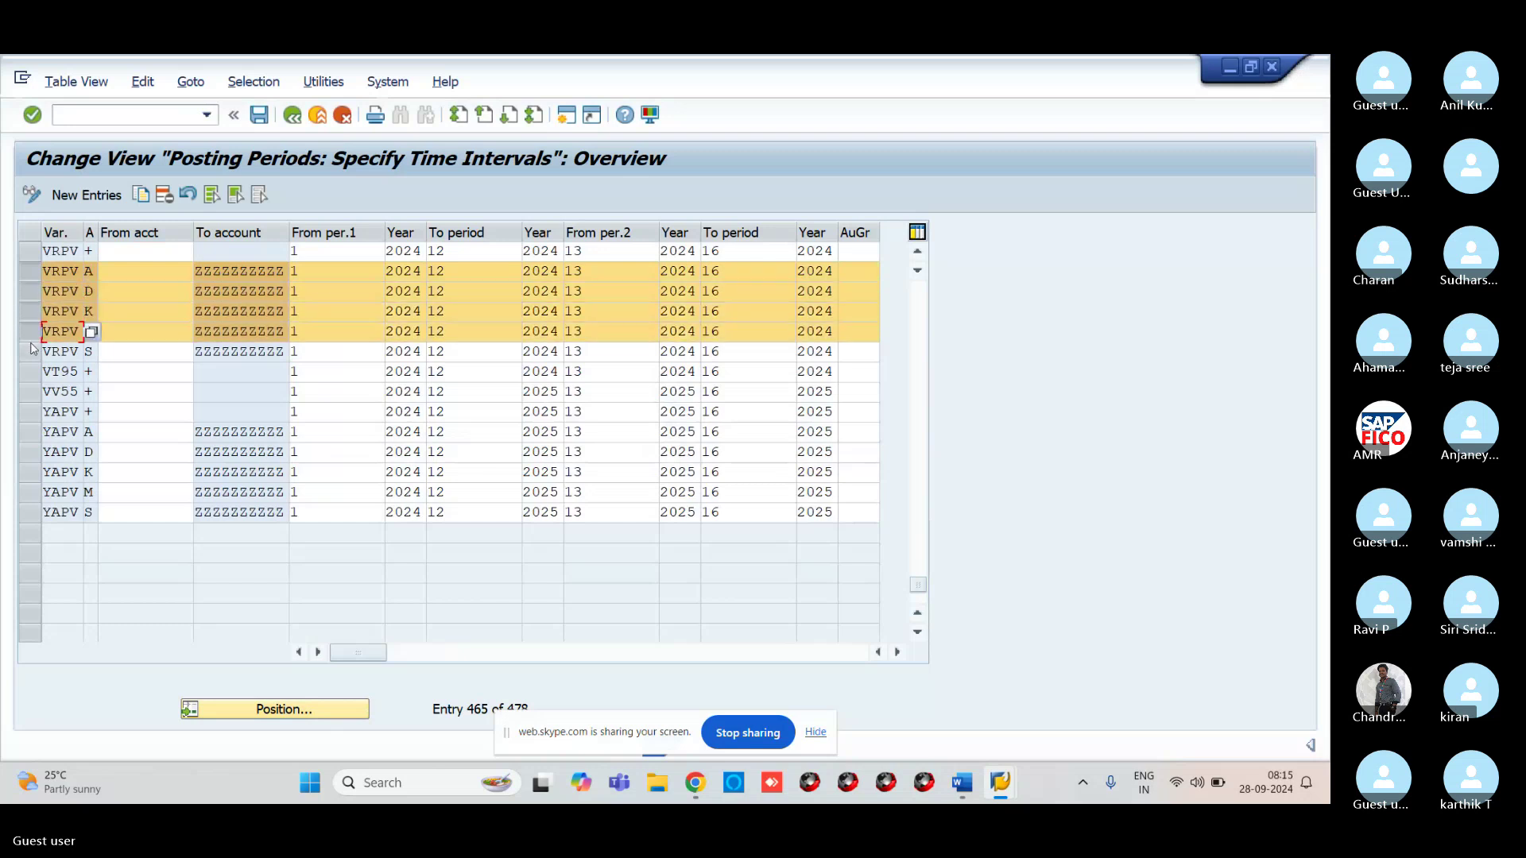
{"action": "left_click", "coordinate": [32, 351]}
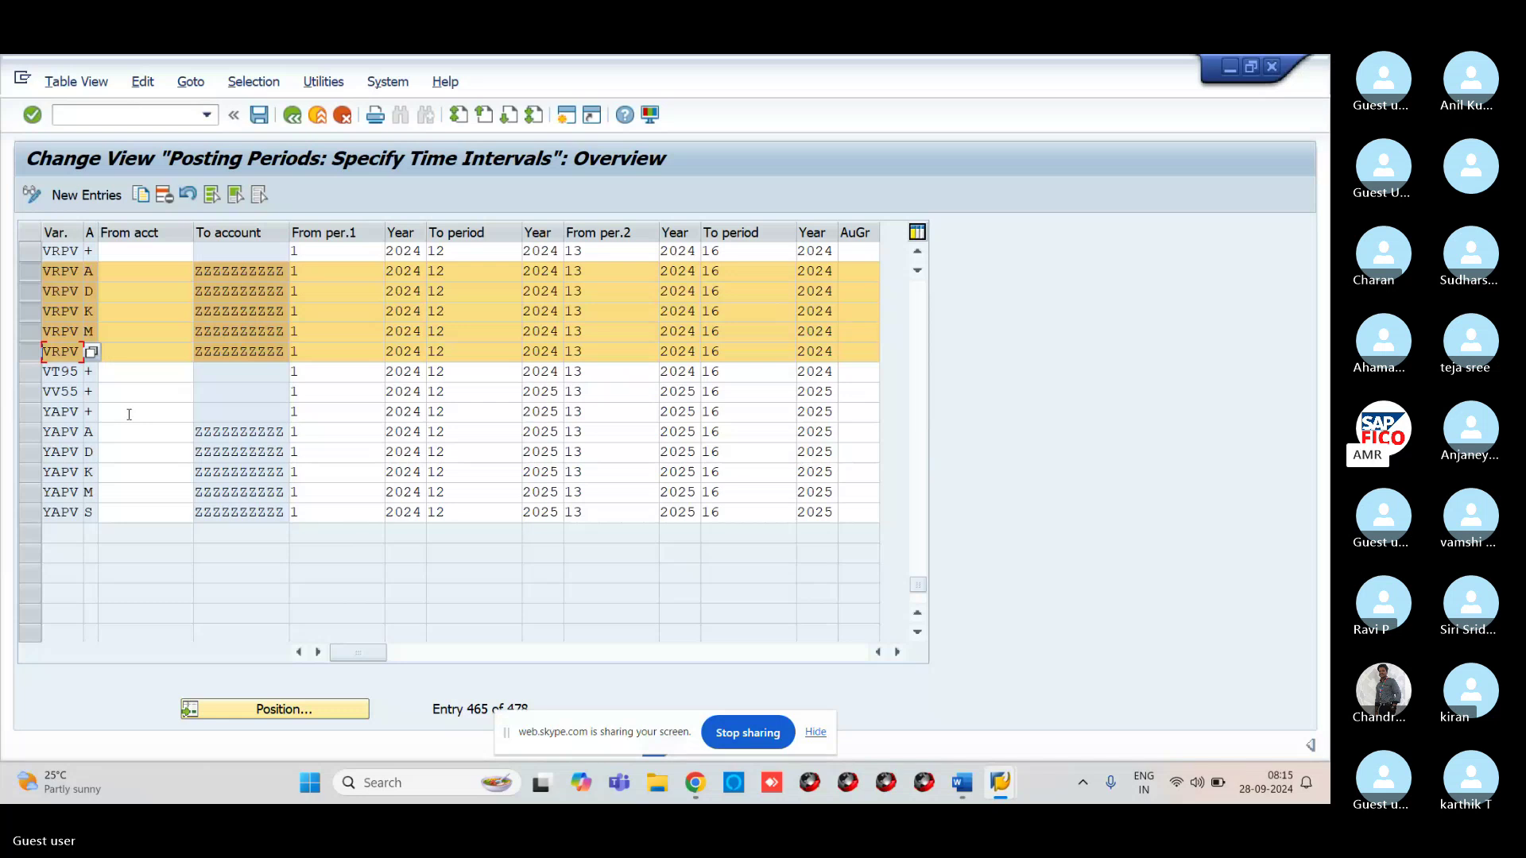
{"action": "left_click", "coordinate": [124, 117]}
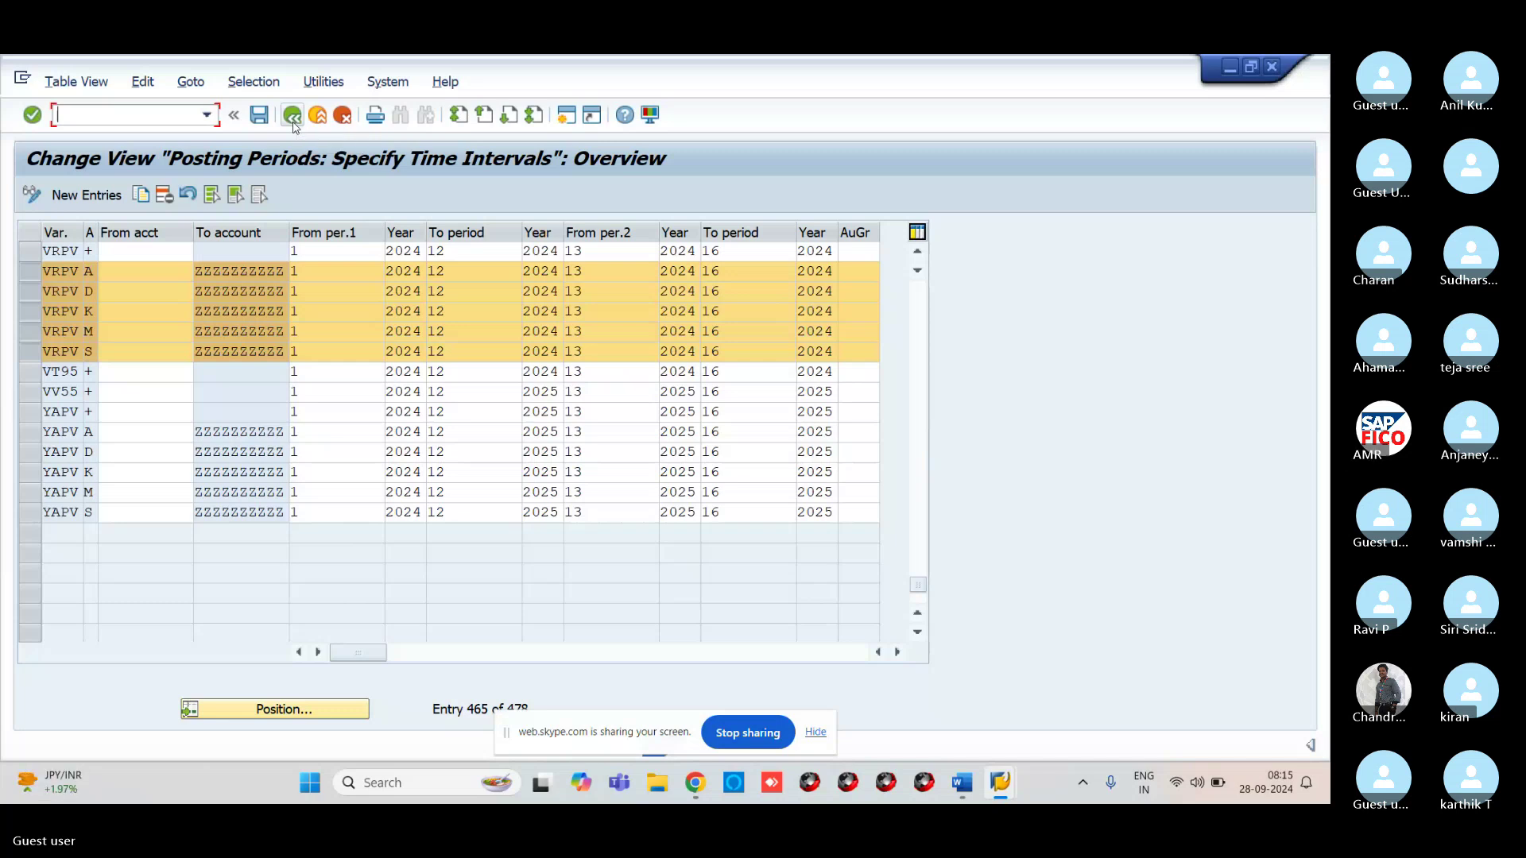
Start an FB70 customer invoice for customer ABP Technologies
{"action": "left_click", "coordinate": [293, 123]}
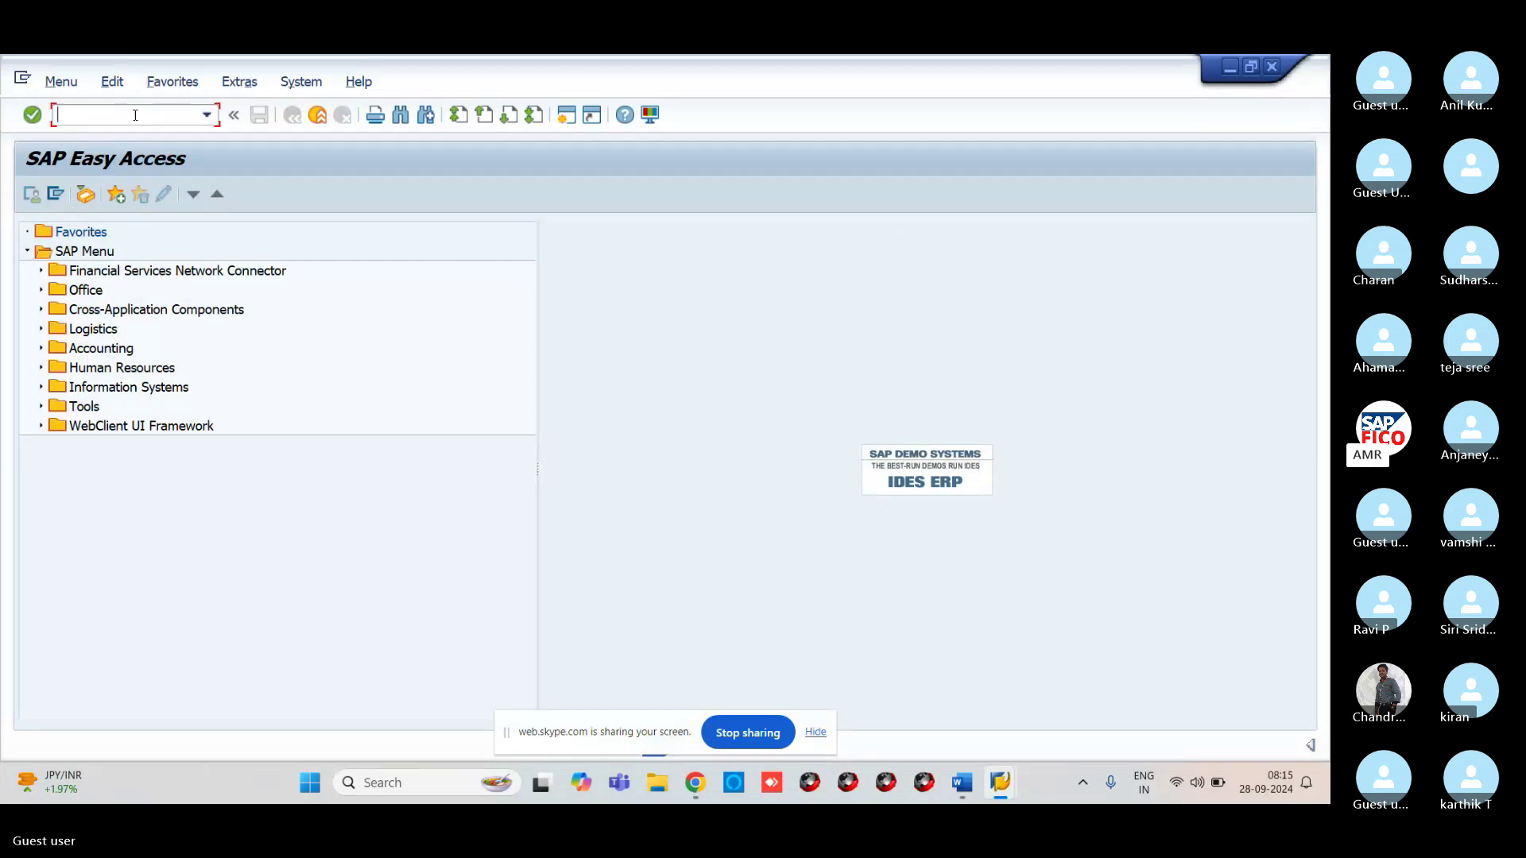
{"action": "mouse_move", "coordinate": [1011, 801]}
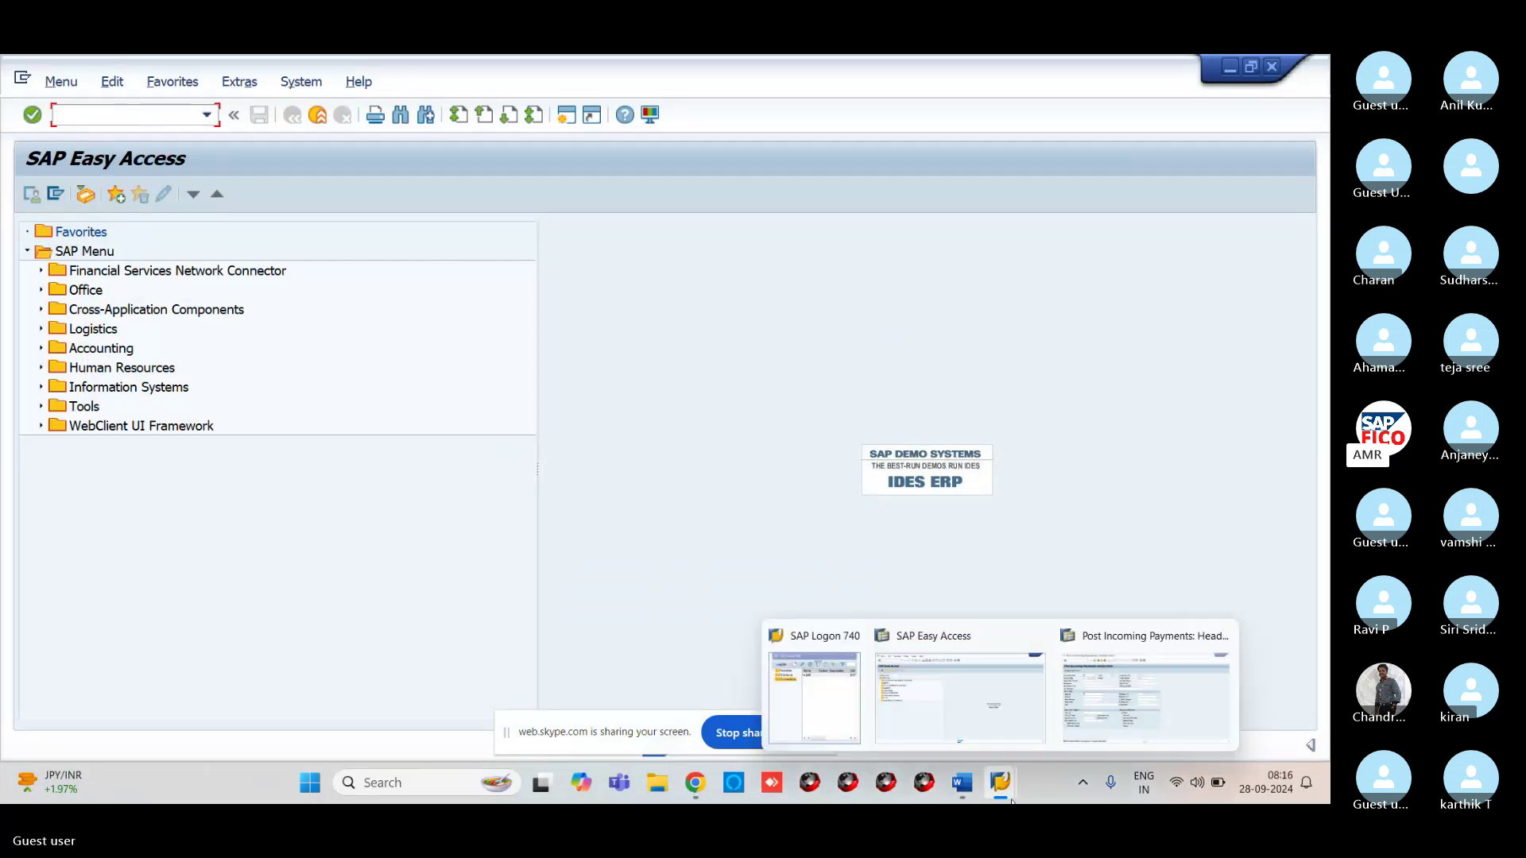
{"action": "left_click", "coordinate": [1145, 695]}
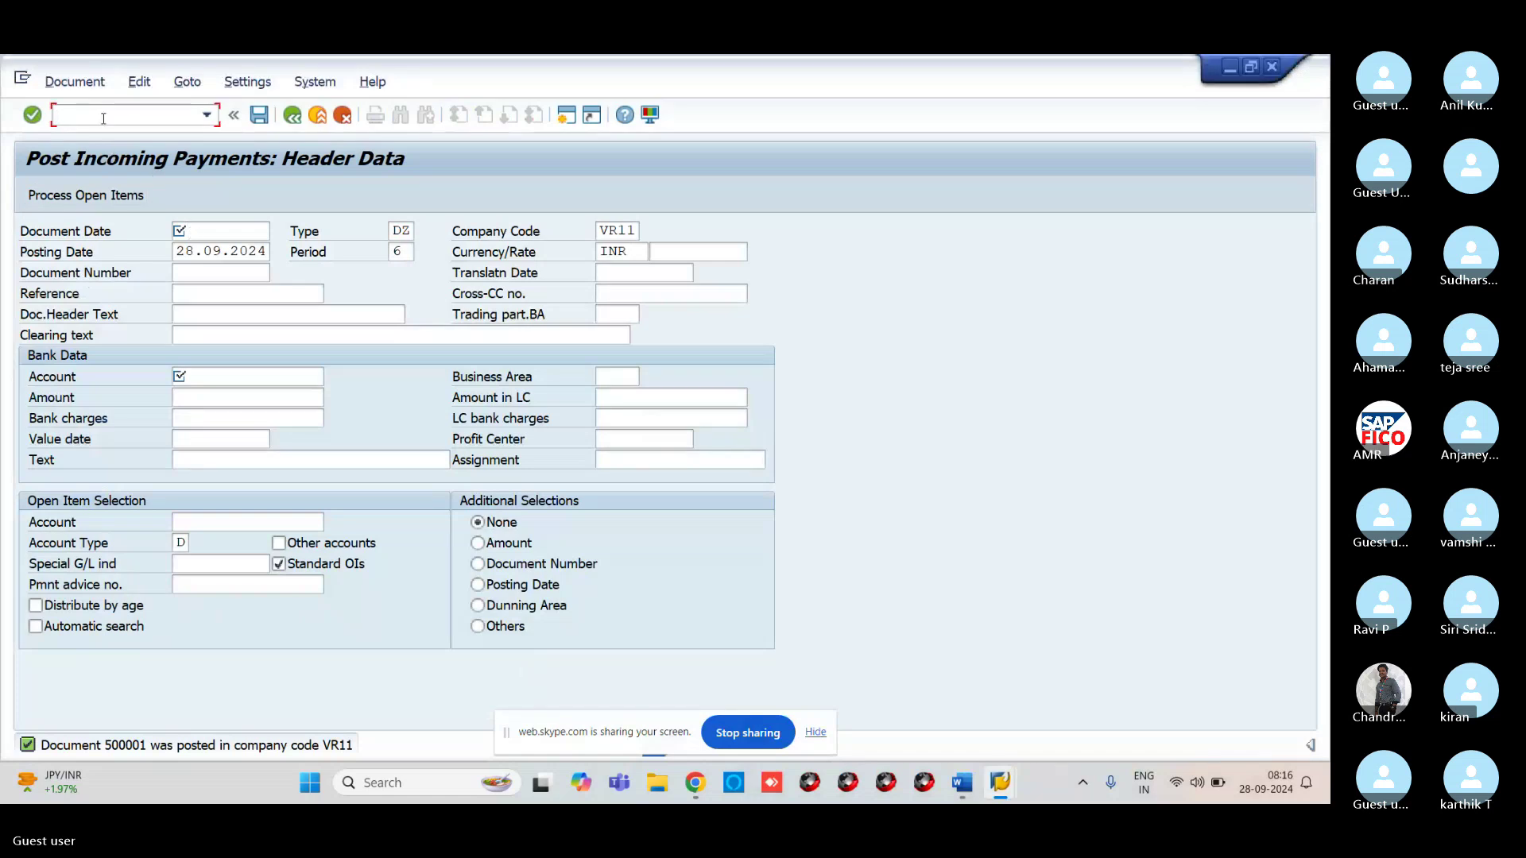
{"action": "type", "text": "/NFB70"}
{"action": "key", "text": "Return"}
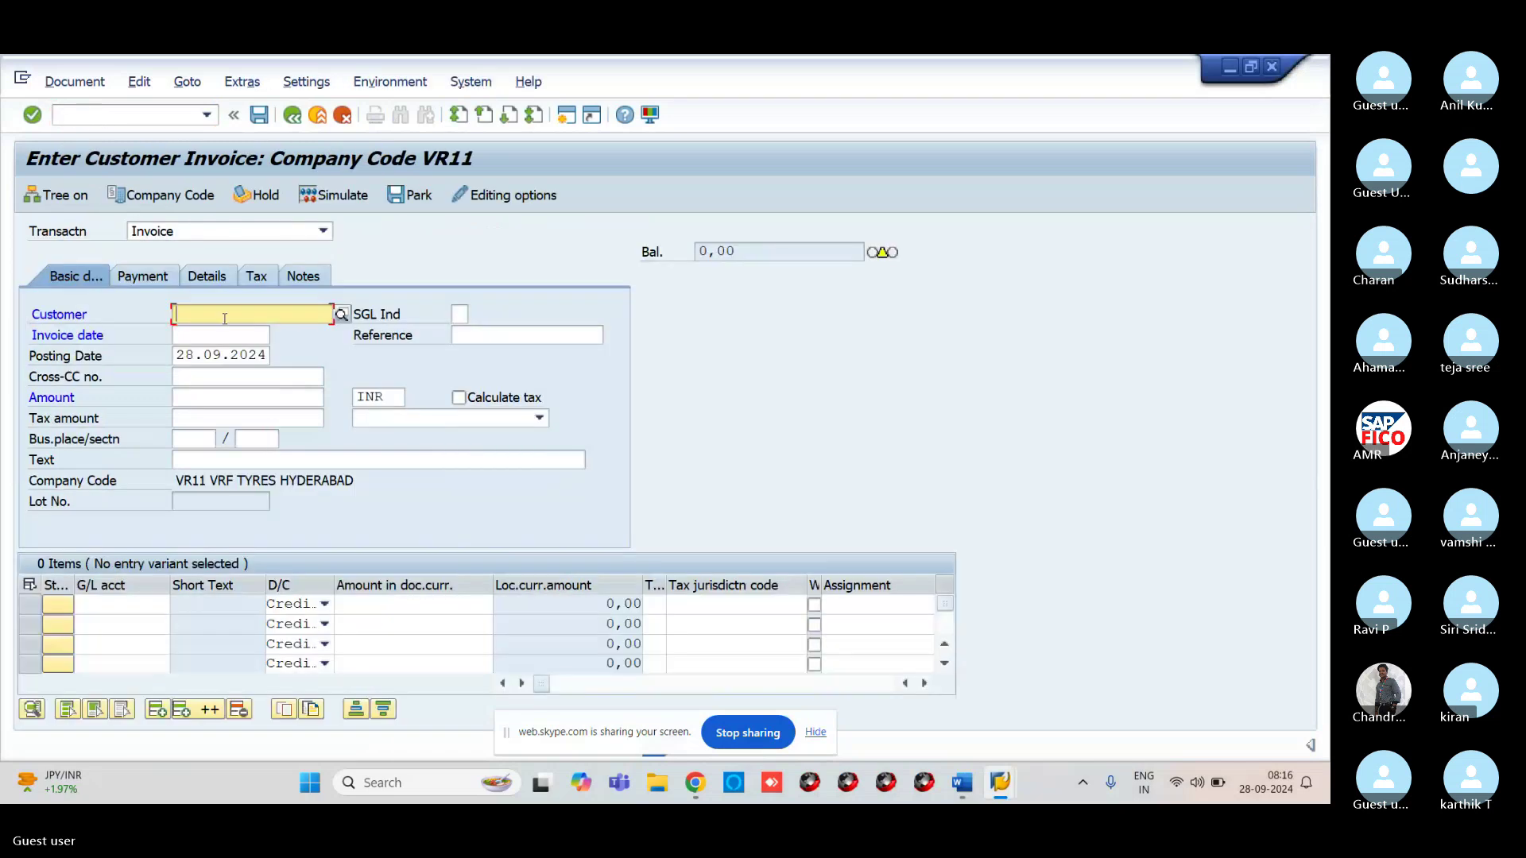
{"action": "left_click", "coordinate": [342, 315]}
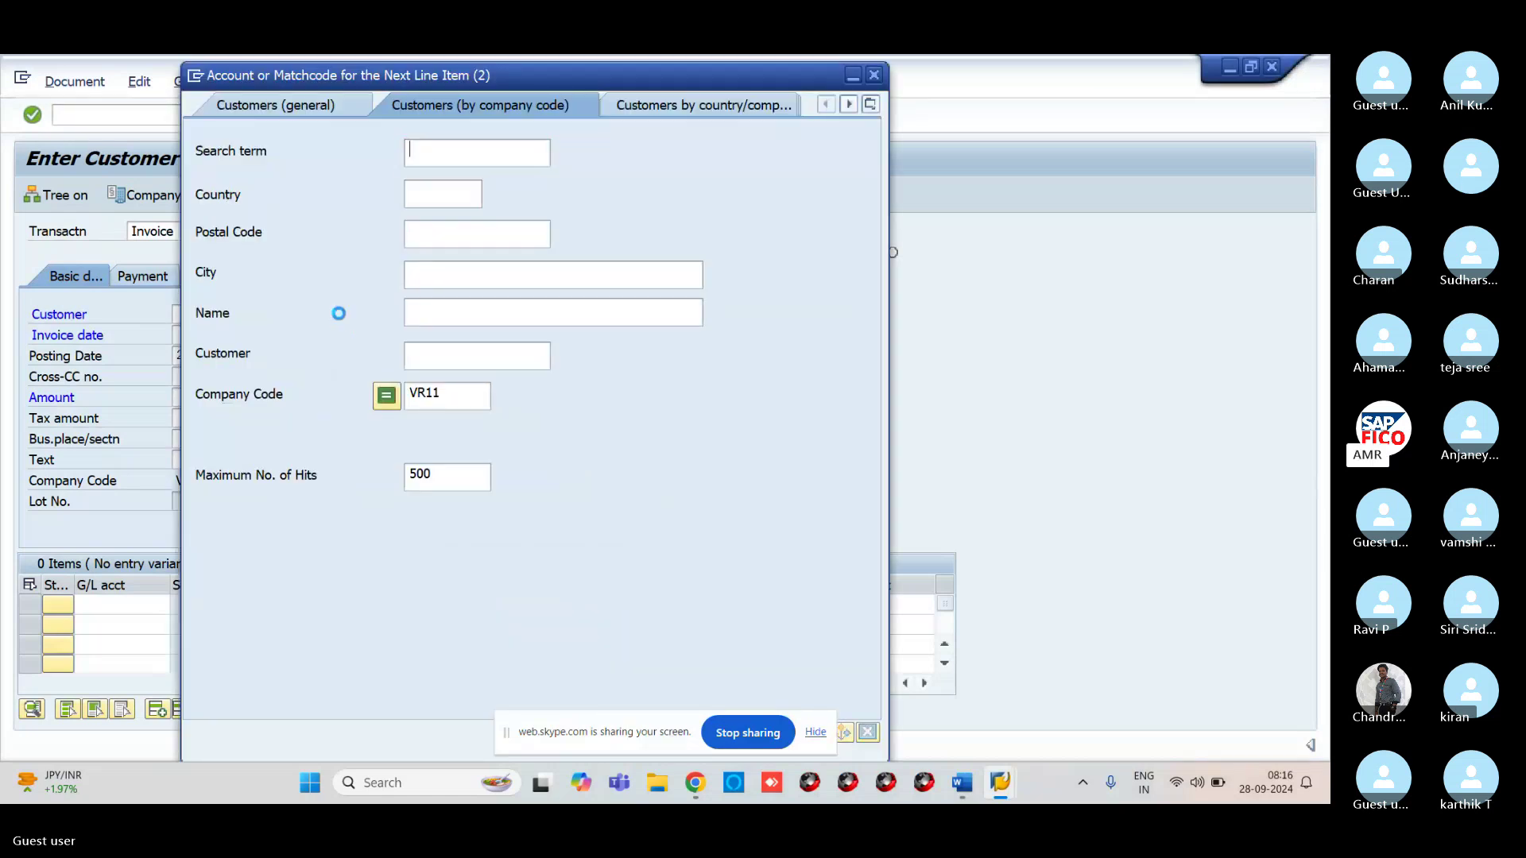
{"action": "key", "text": "Return"}
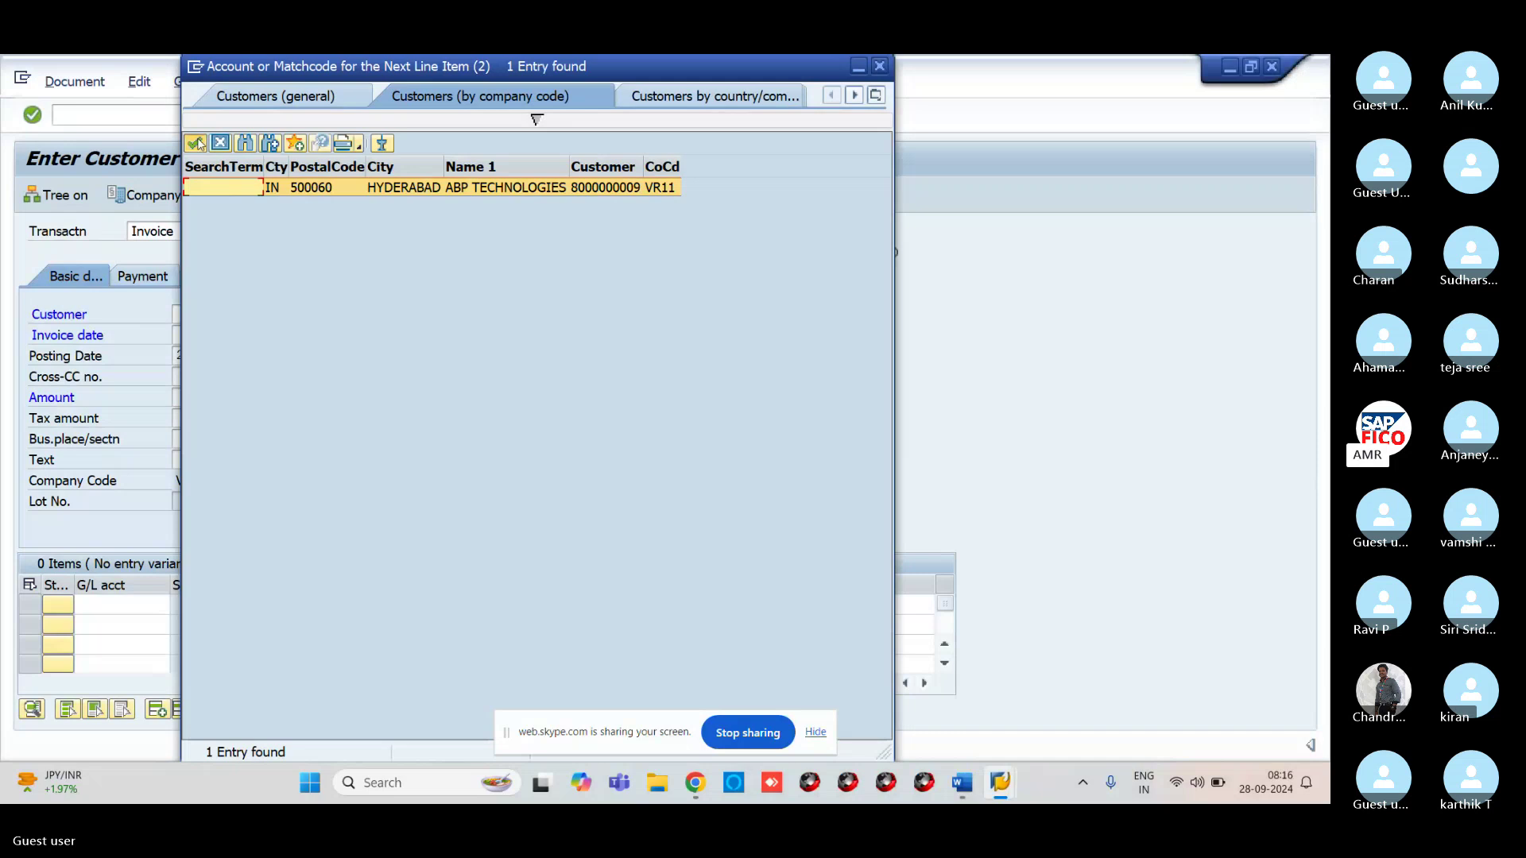
{"action": "left_click", "coordinate": [196, 141]}
Enter invoice date 28.09.2024, amount 10000 and text CUSTOMER INVOICE CREATION
{"action": "left_click", "coordinate": [239, 340]}
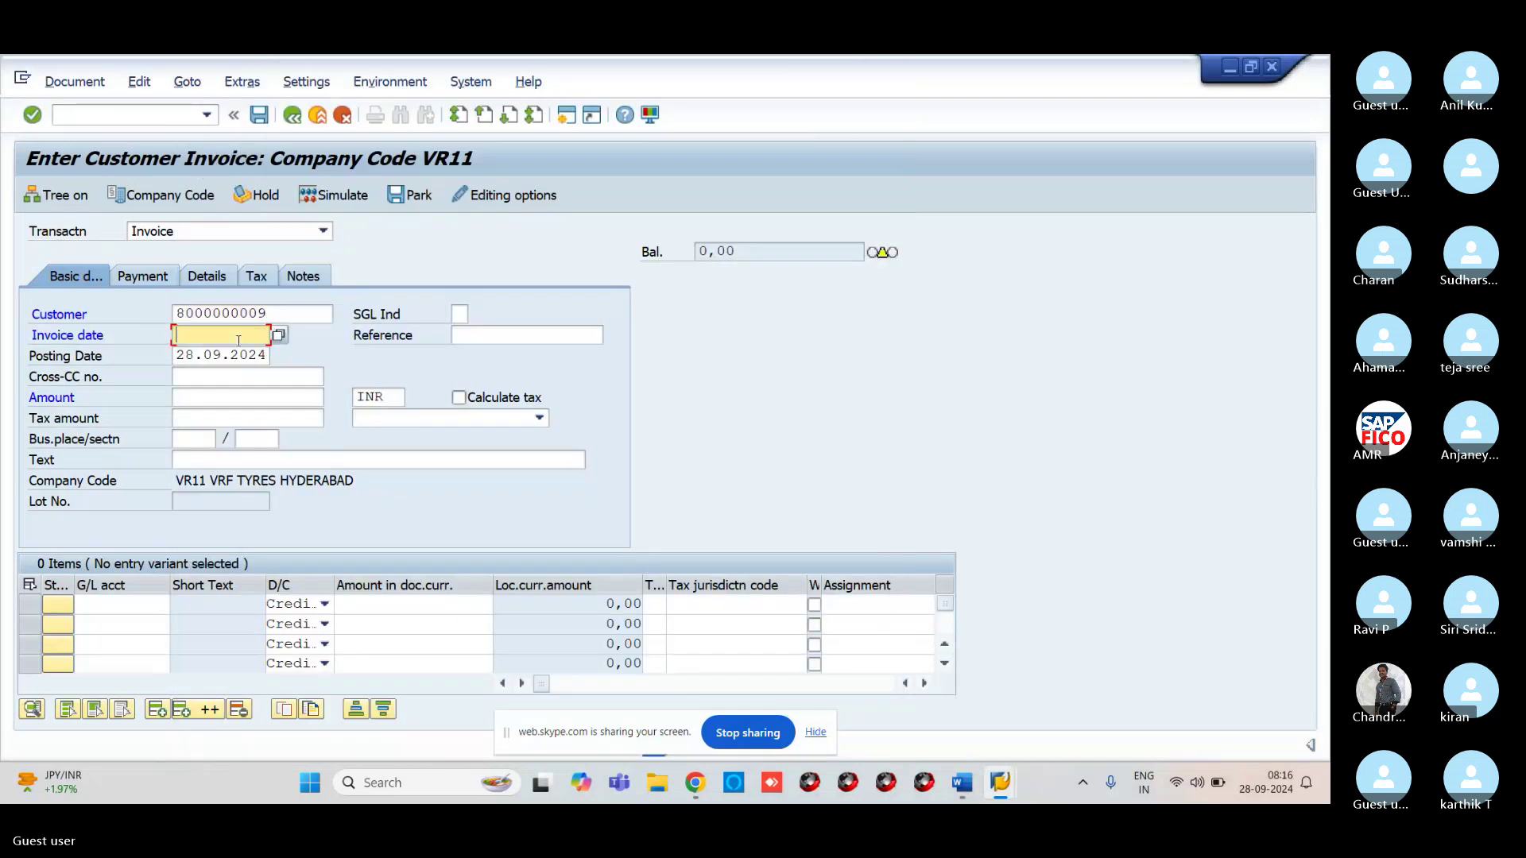
{"action": "type", "text": "28.09."}
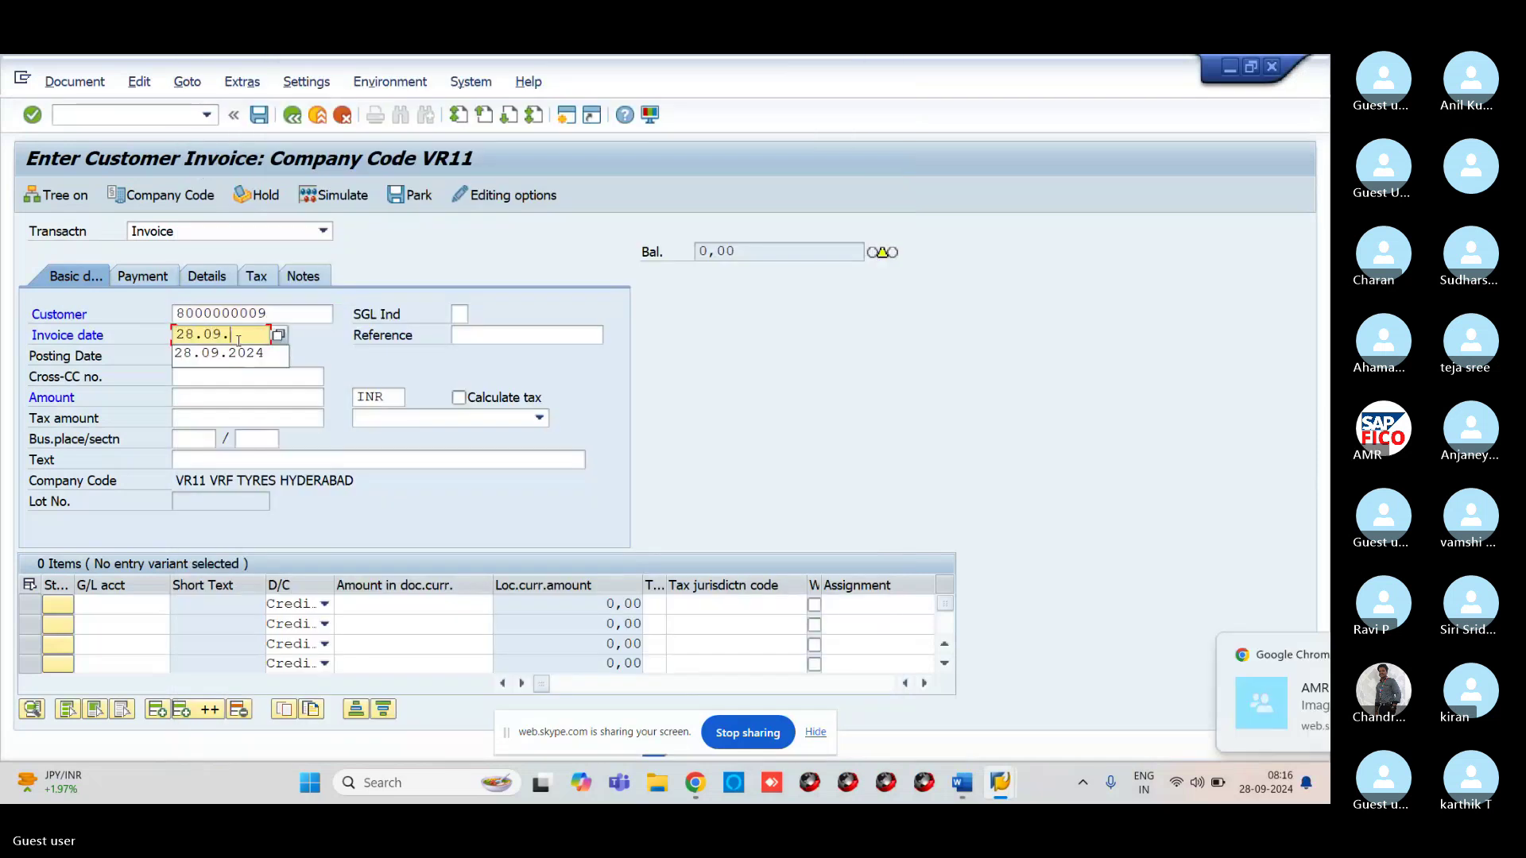
{"action": "type", "text": "2024"}
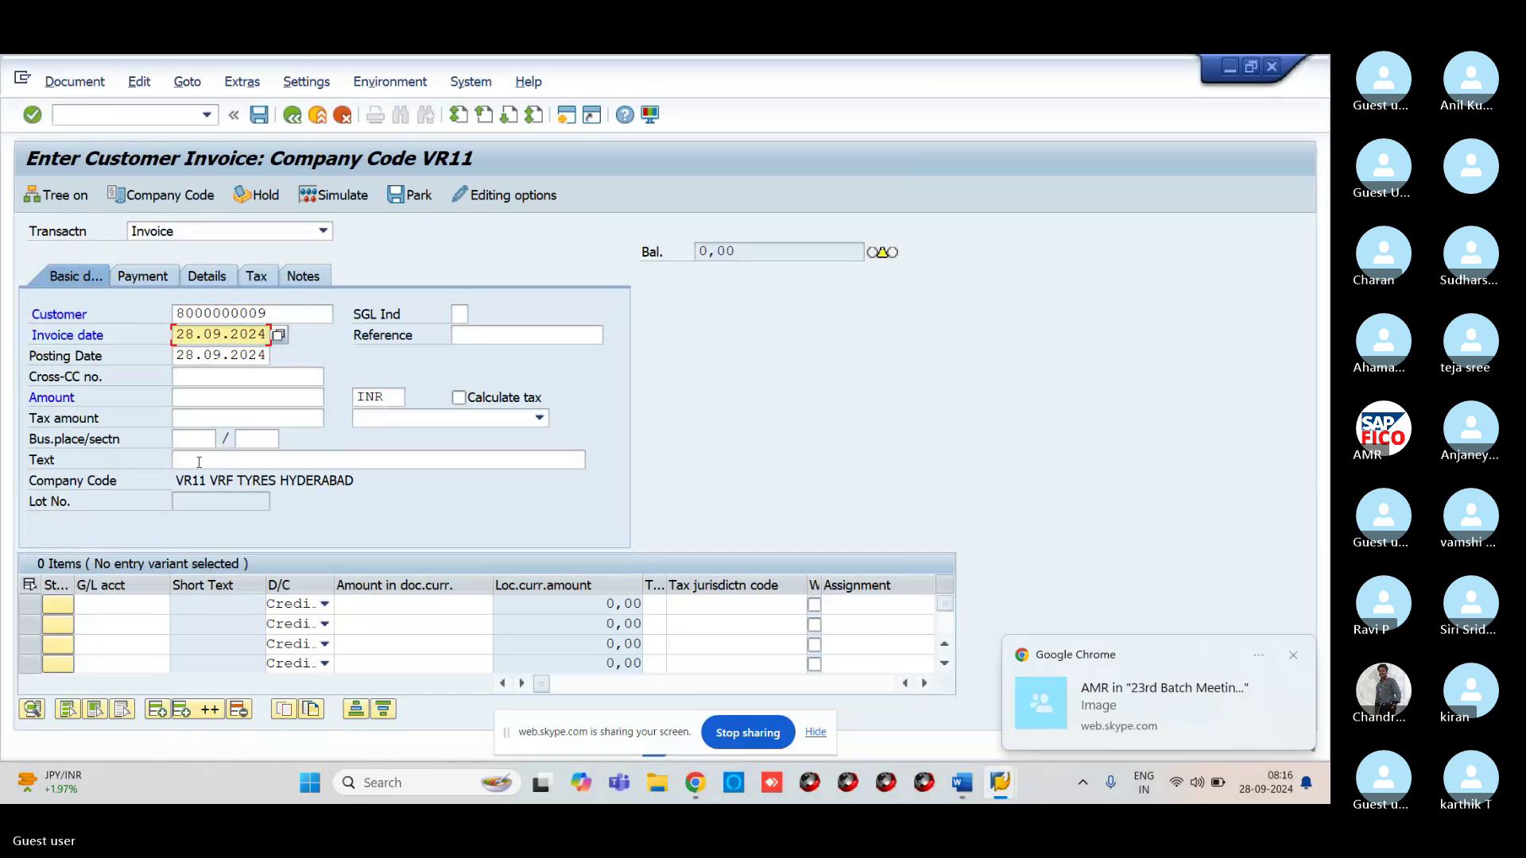
{"action": "left_click", "coordinate": [199, 397]}
{"action": "type", "text": "10"}
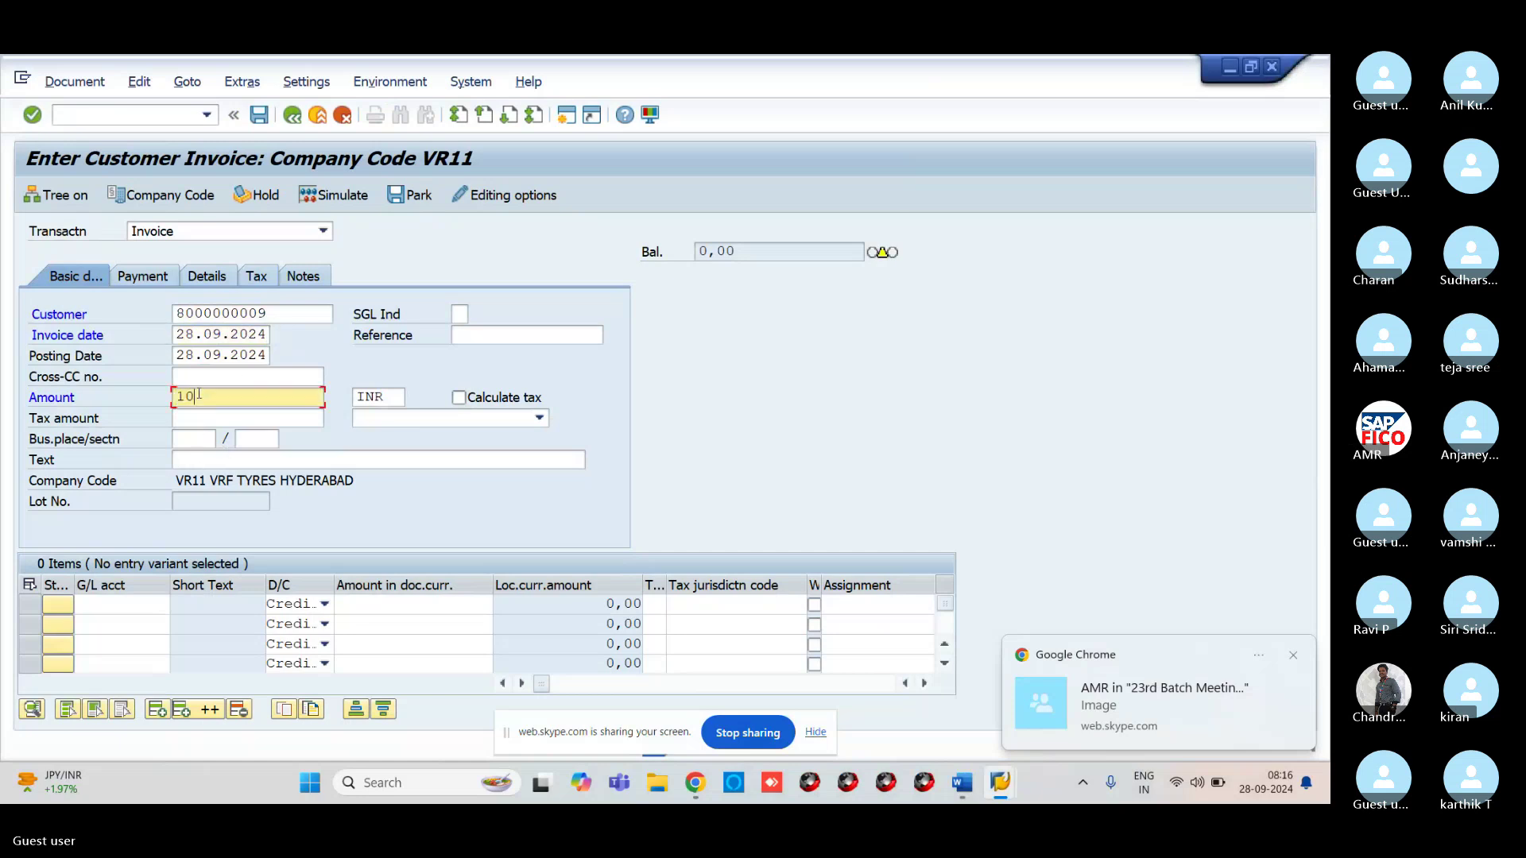
{"action": "type", "text": "000"}
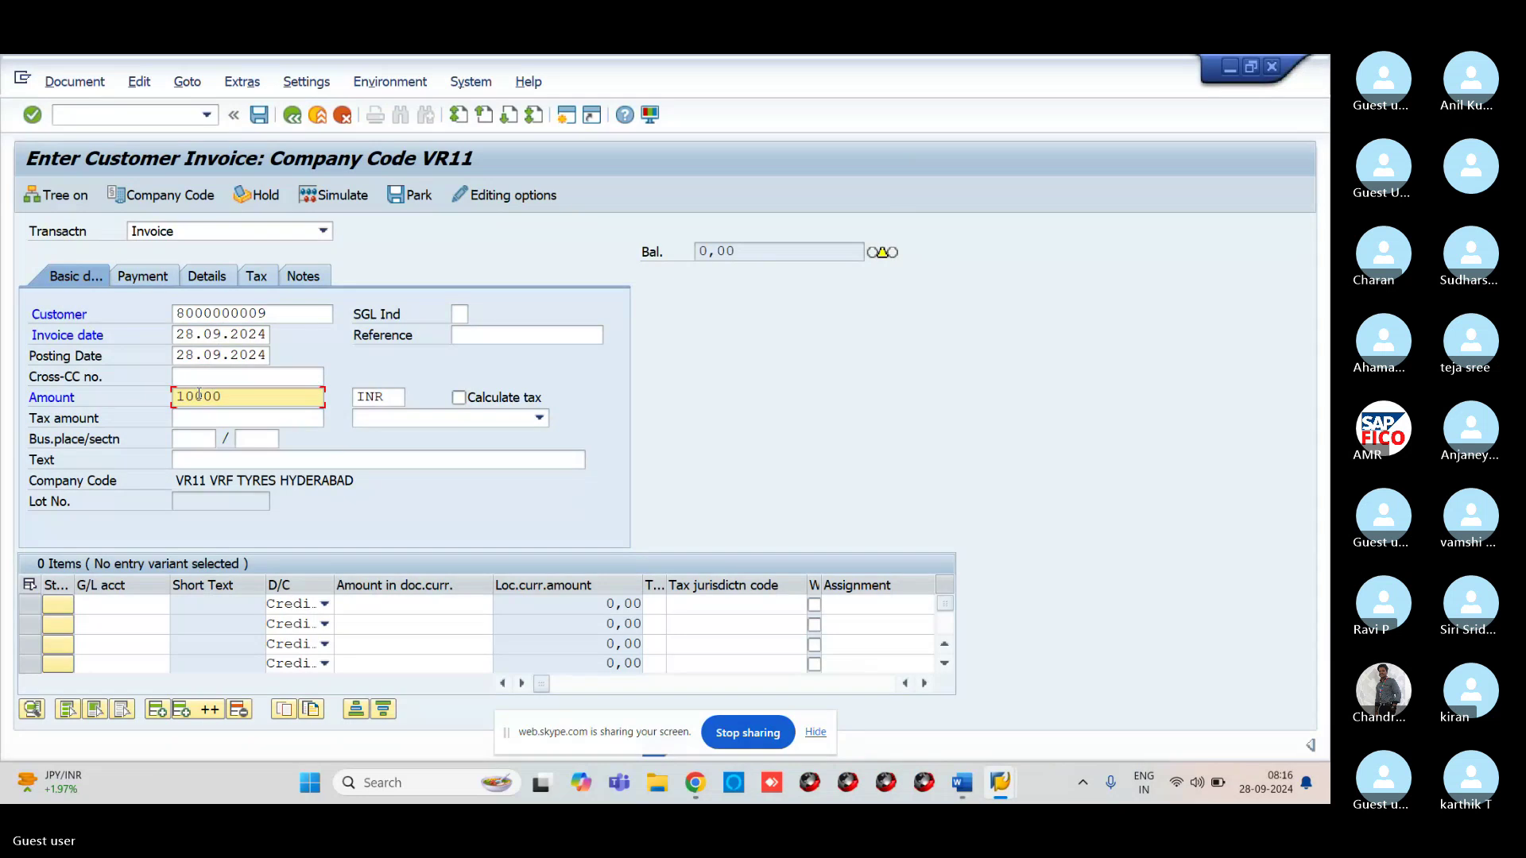
{"action": "left_click", "coordinate": [207, 461]}
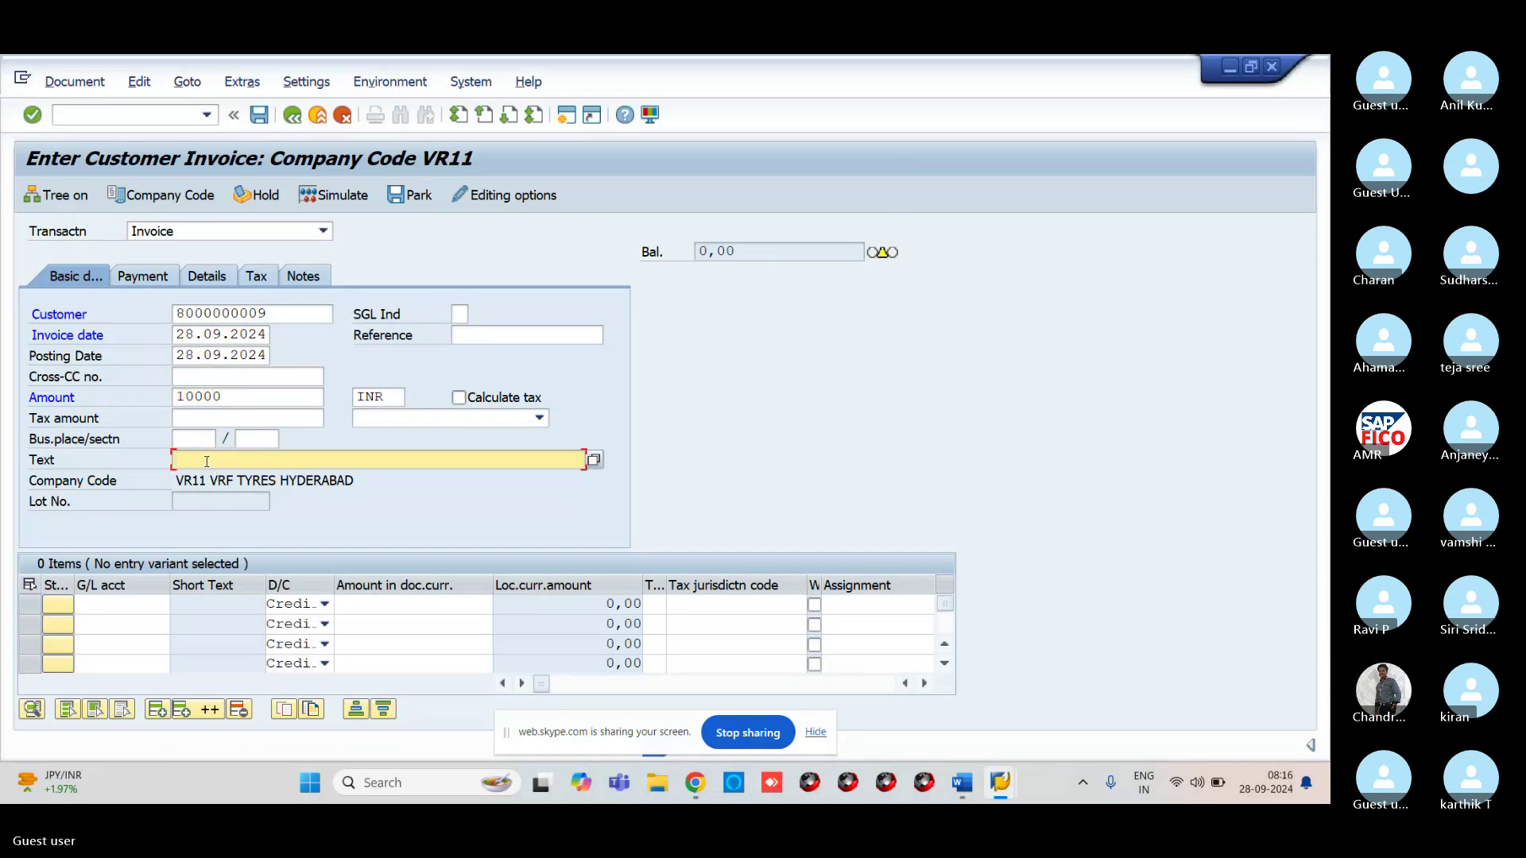
{"action": "type", "text": "CUST"}
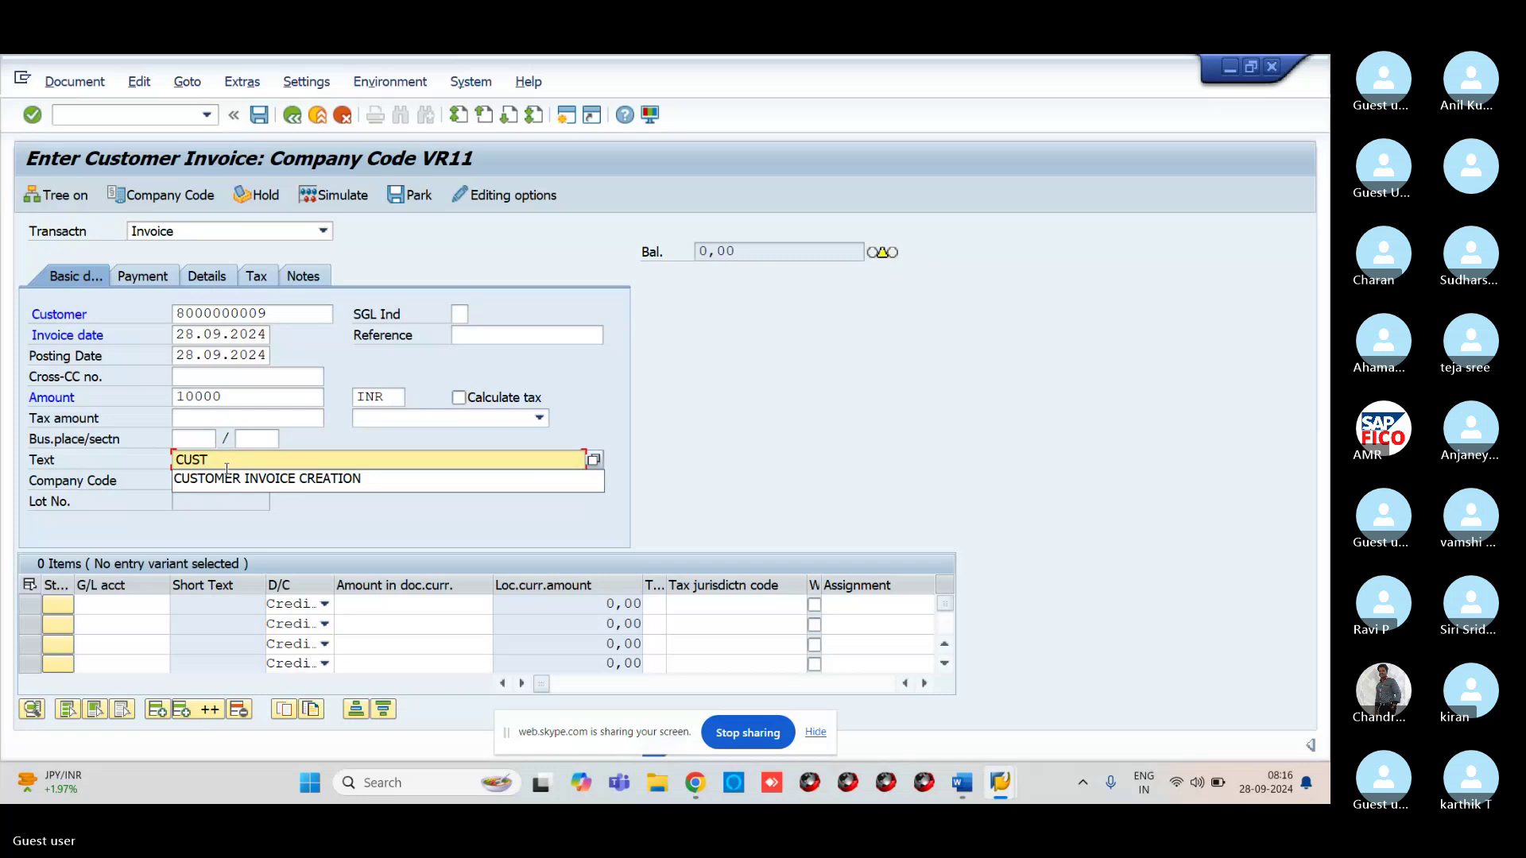
{"action": "left_click", "coordinate": [258, 480]}
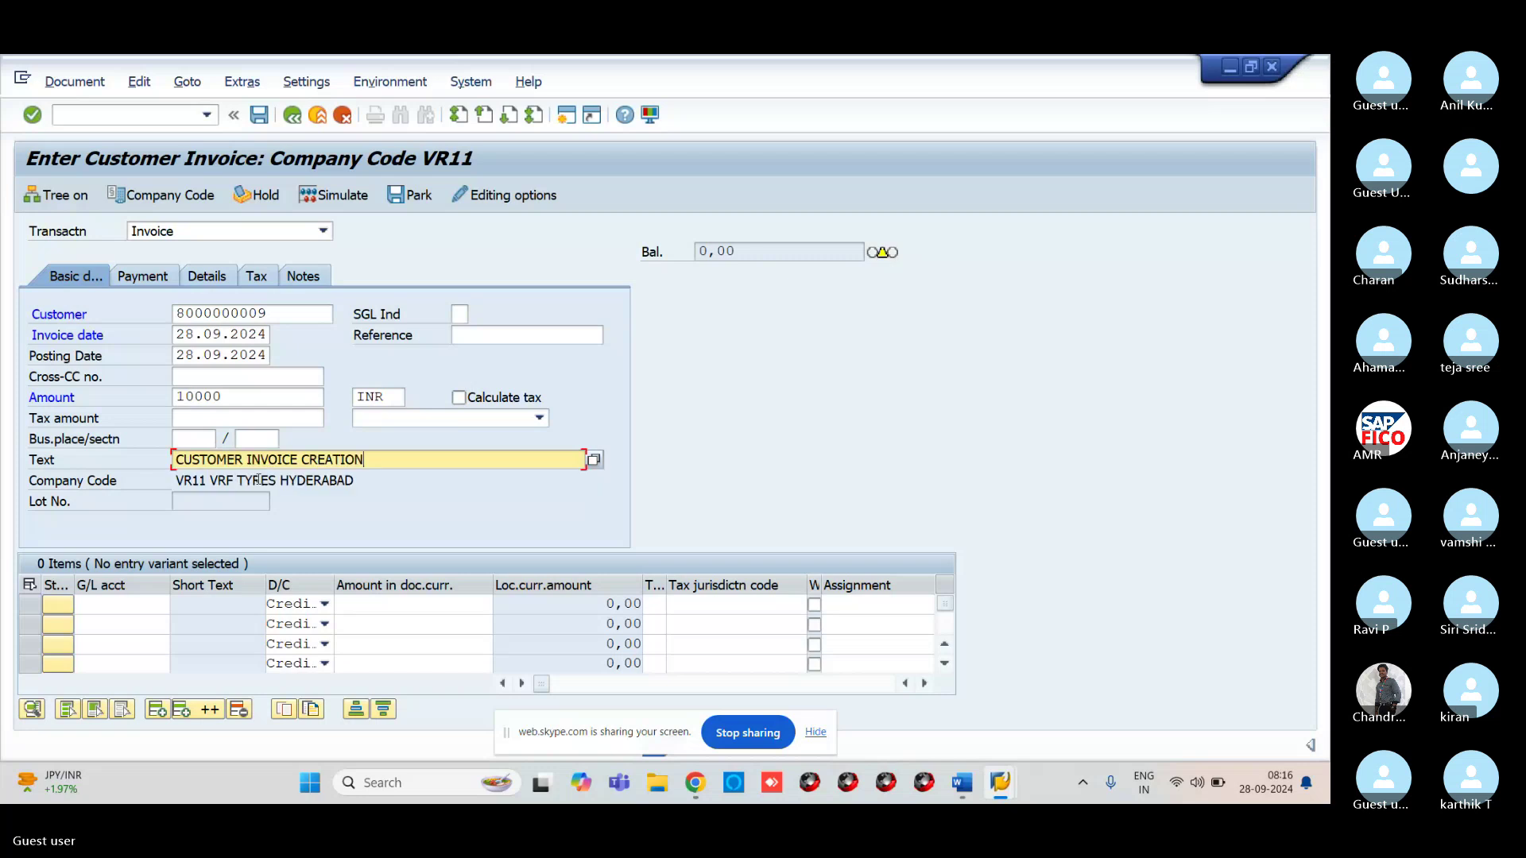
Add a line item on sales G/L account 300000 with amount * matching the total
{"action": "left_click", "coordinate": [131, 605]}
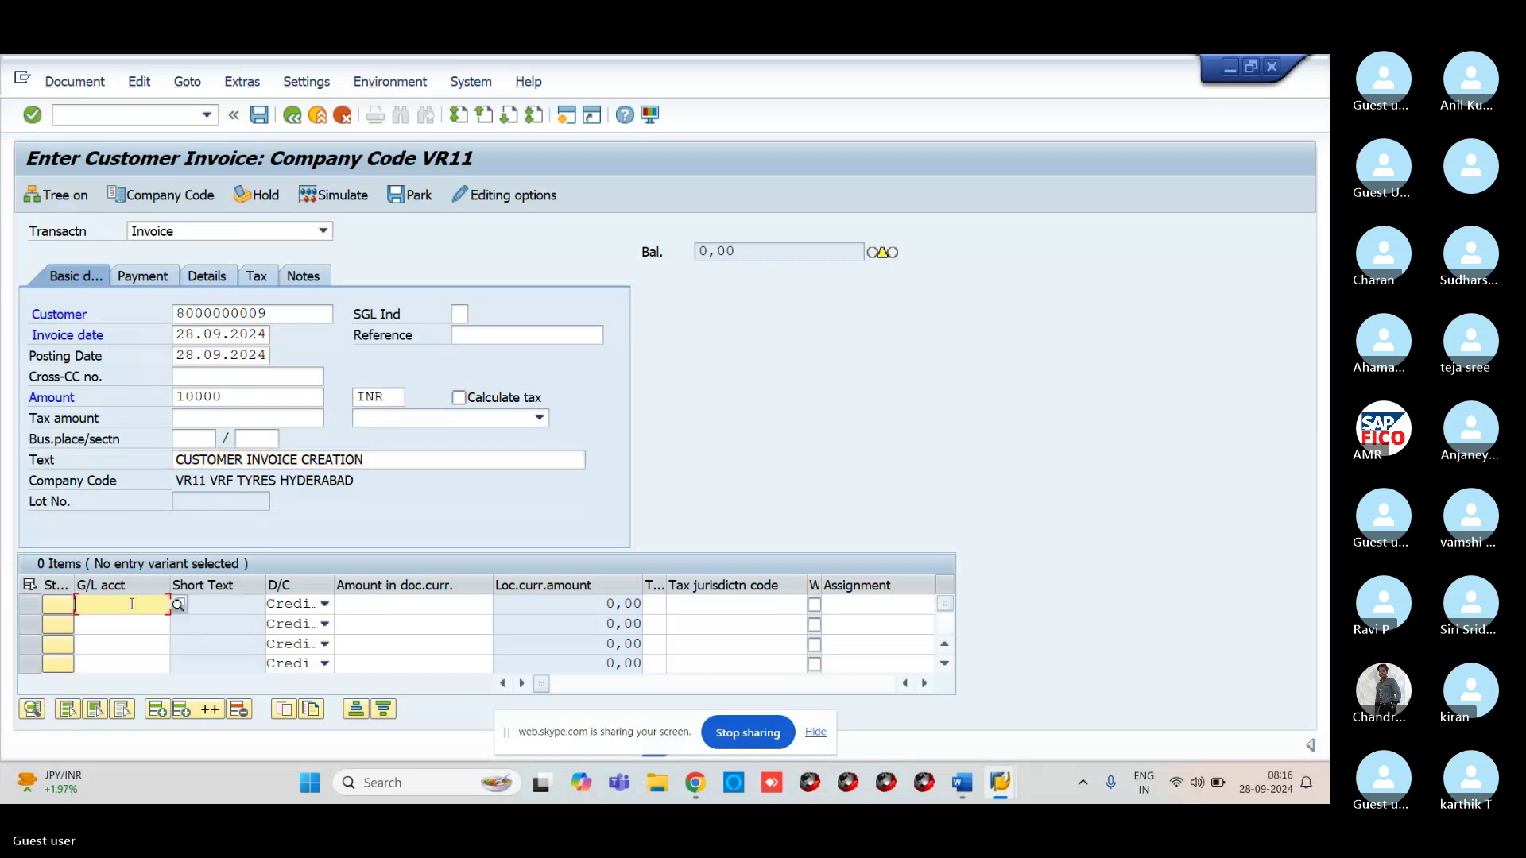
{"action": "left_click", "coordinate": [178, 605]}
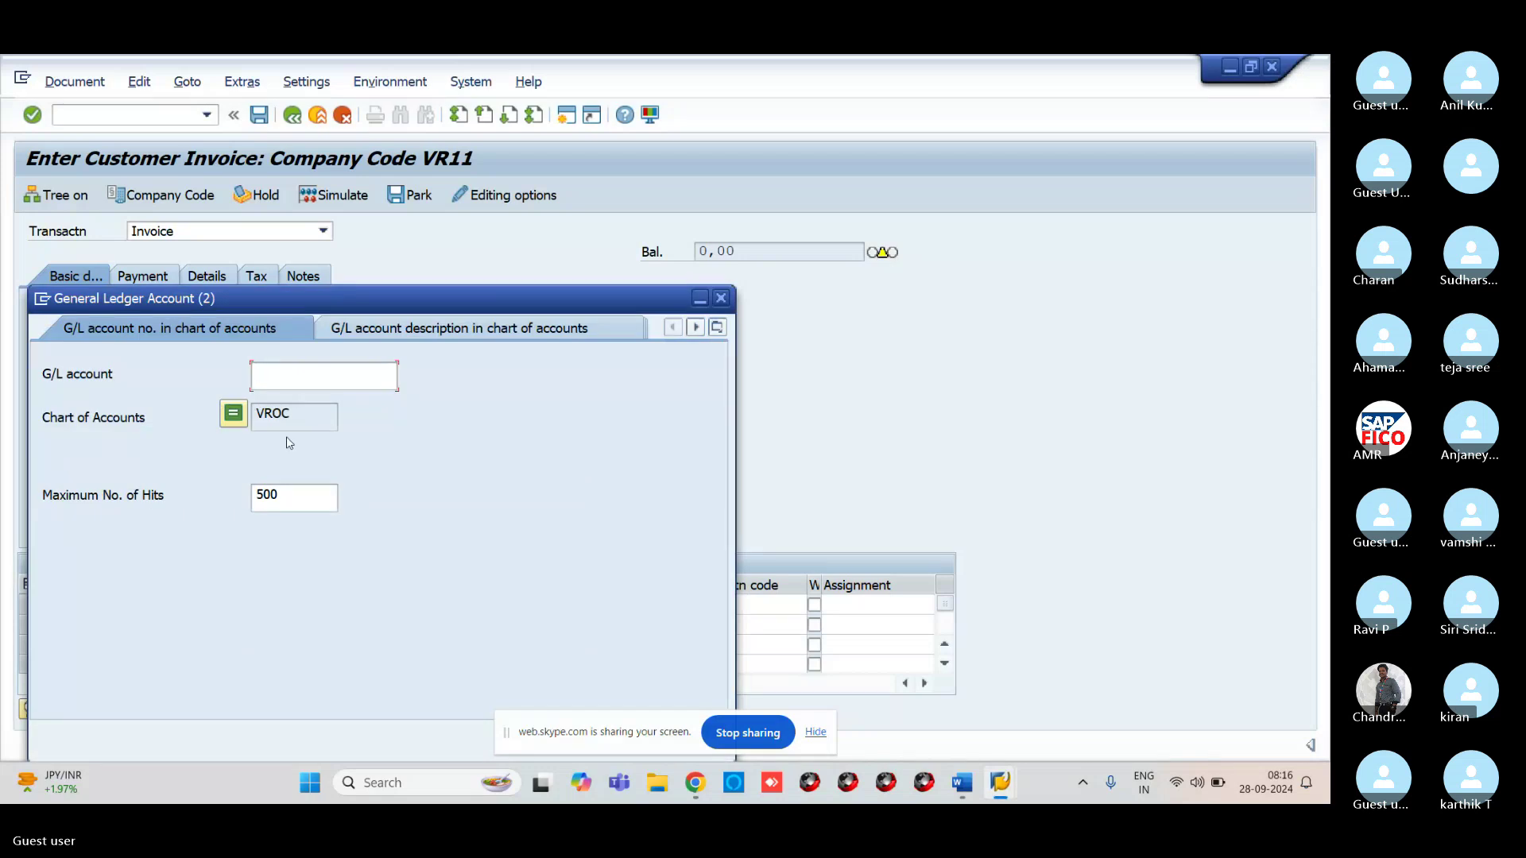
{"action": "key", "text": "Return"}
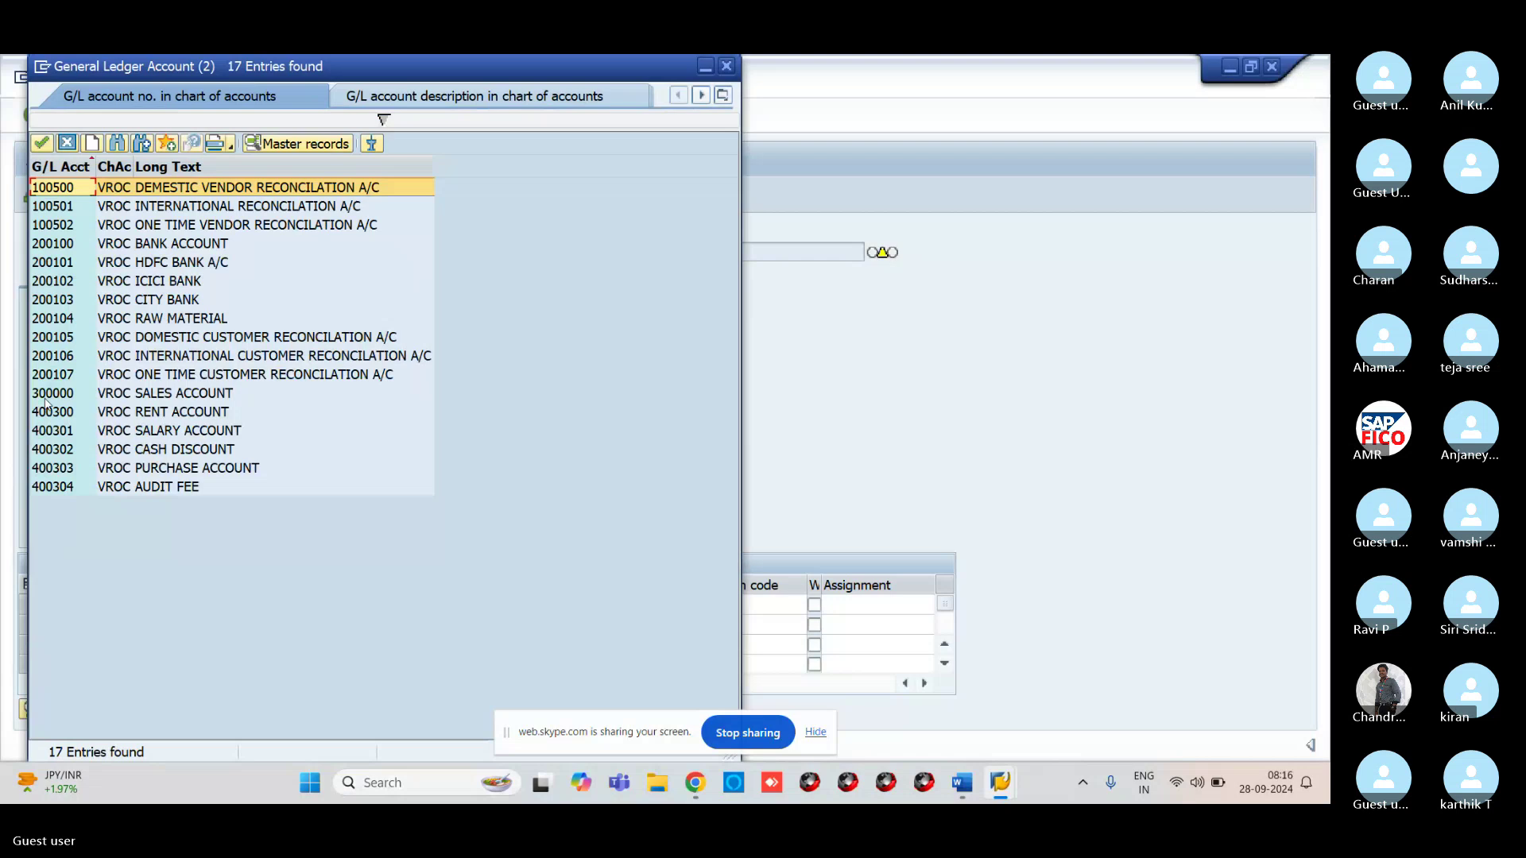
{"action": "left_click", "coordinate": [48, 393]}
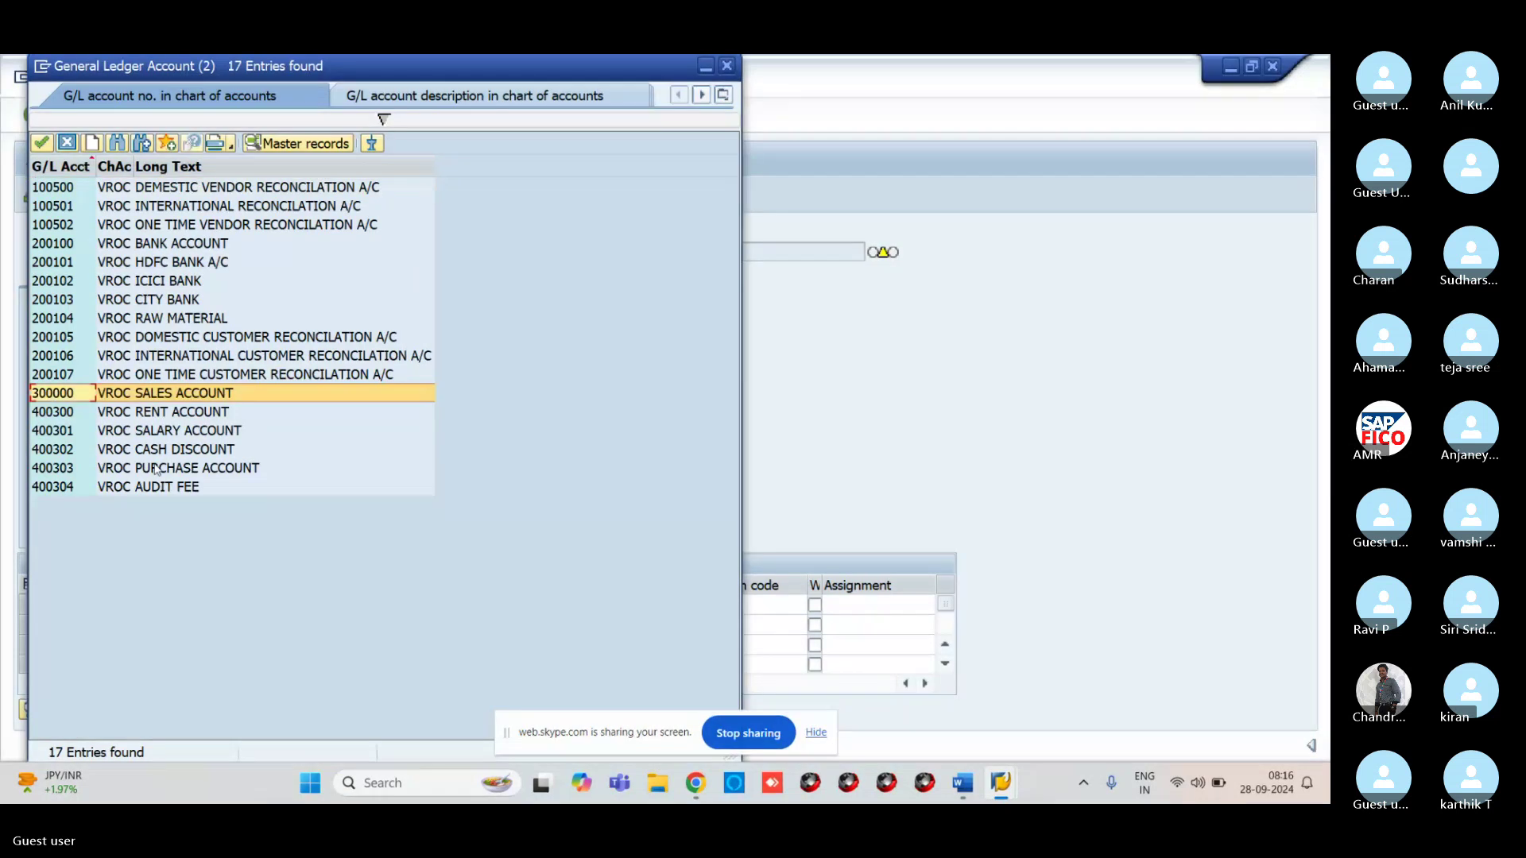
{"action": "left_click", "coordinate": [41, 144]}
{"action": "left_click", "coordinate": [389, 602]}
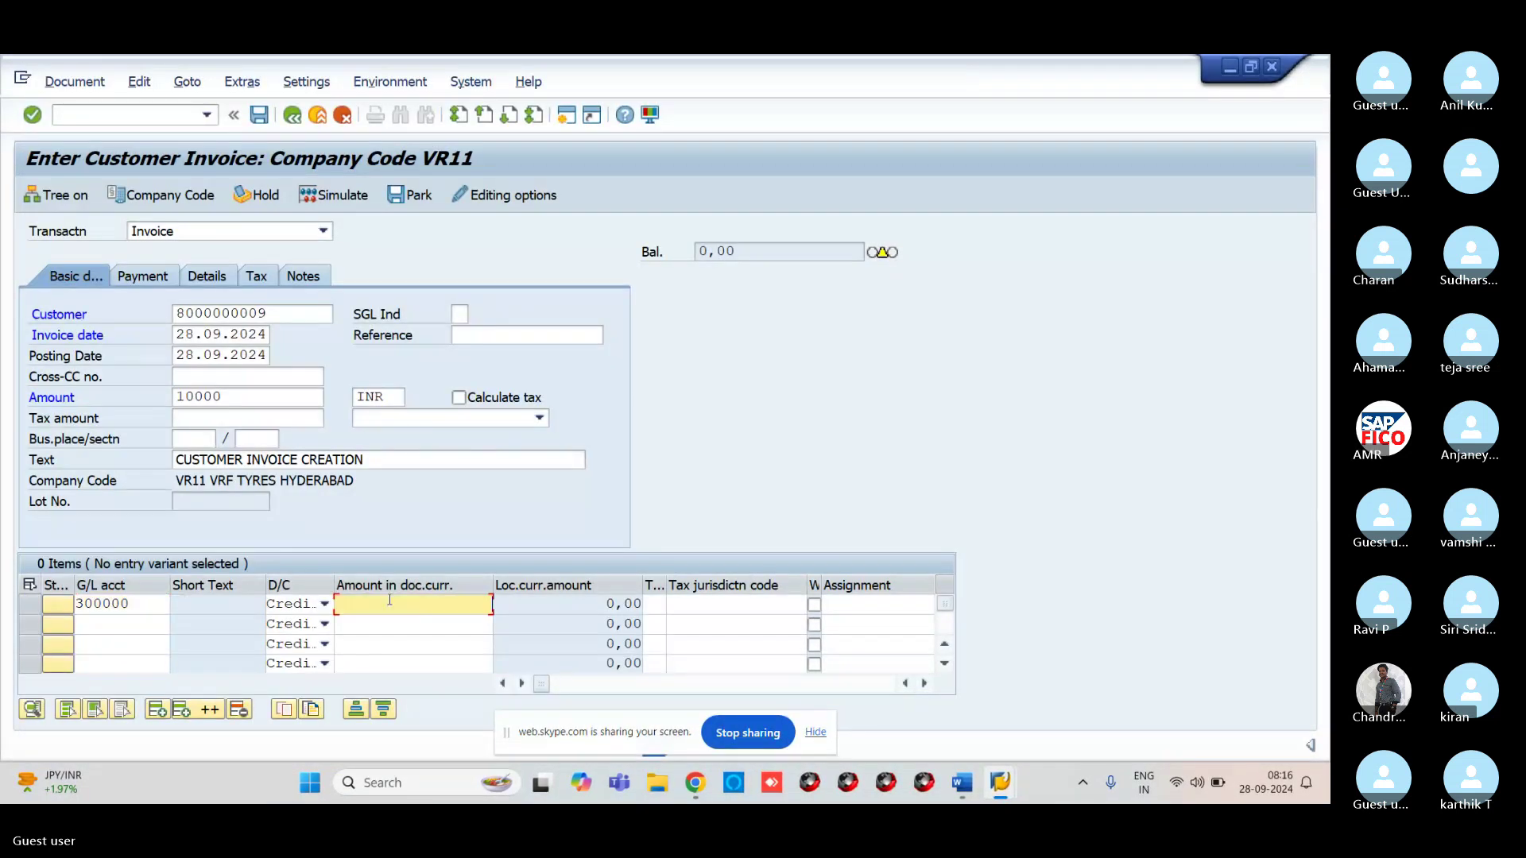
{"action": "type", "text": "*"}
{"action": "key", "text": "Return"}
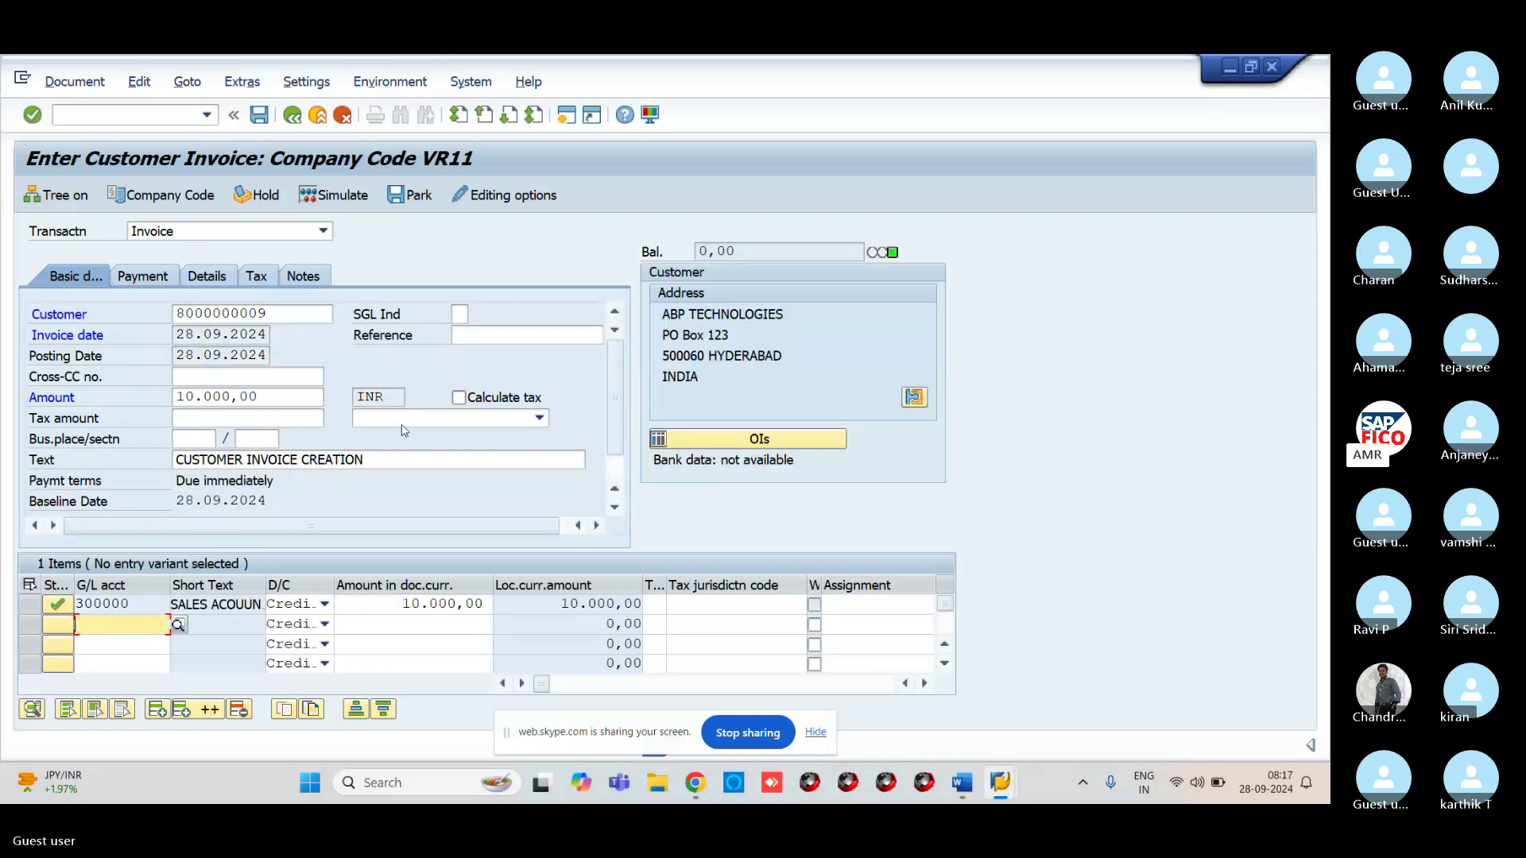
Simulate and post the invoice as document 400002
{"action": "left_click", "coordinate": [327, 199]}
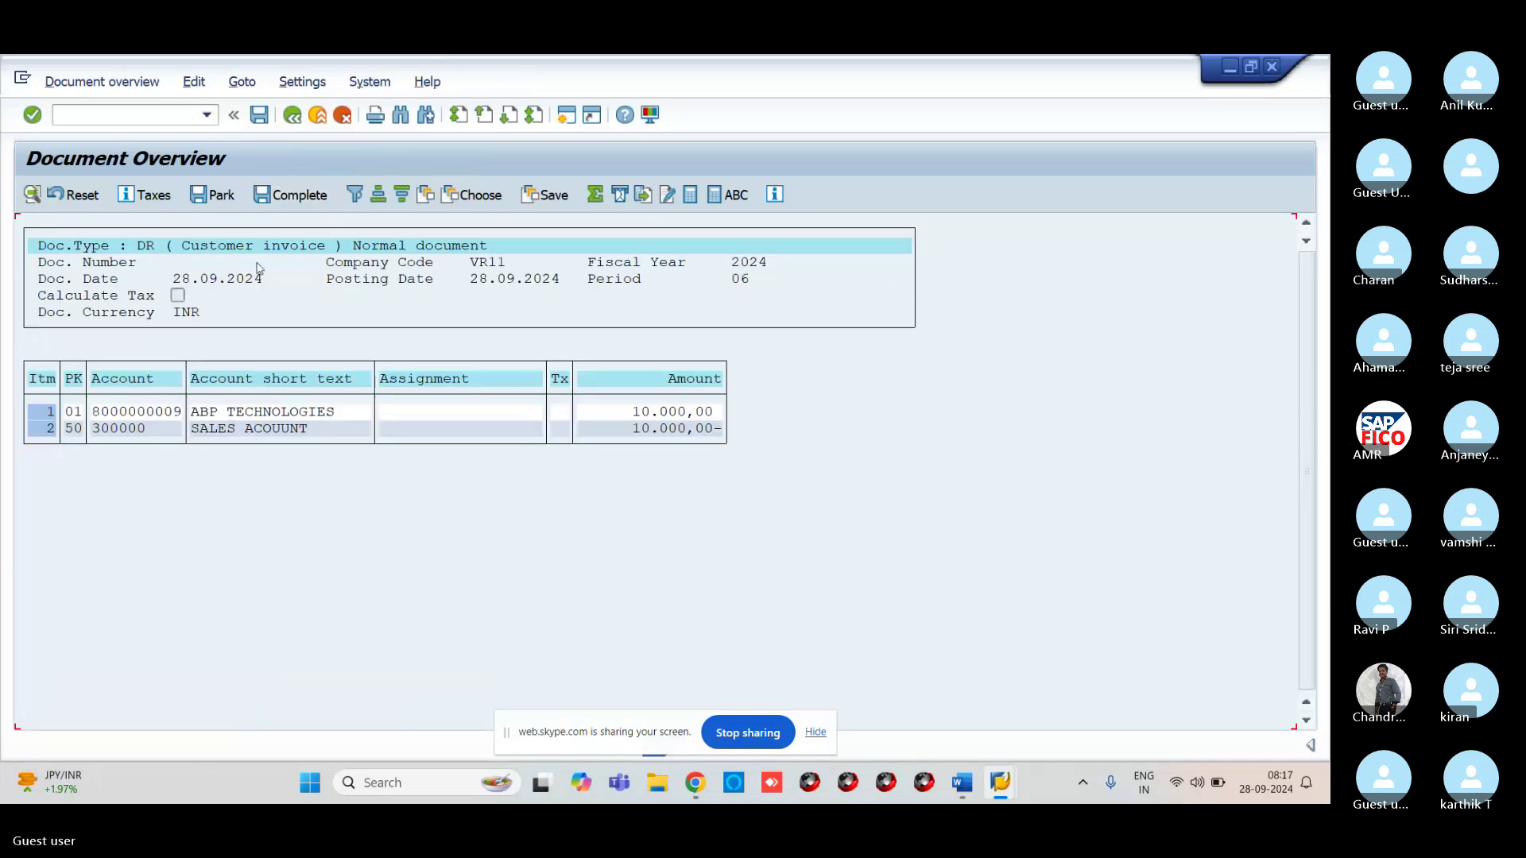
{"action": "left_click", "coordinate": [260, 116]}
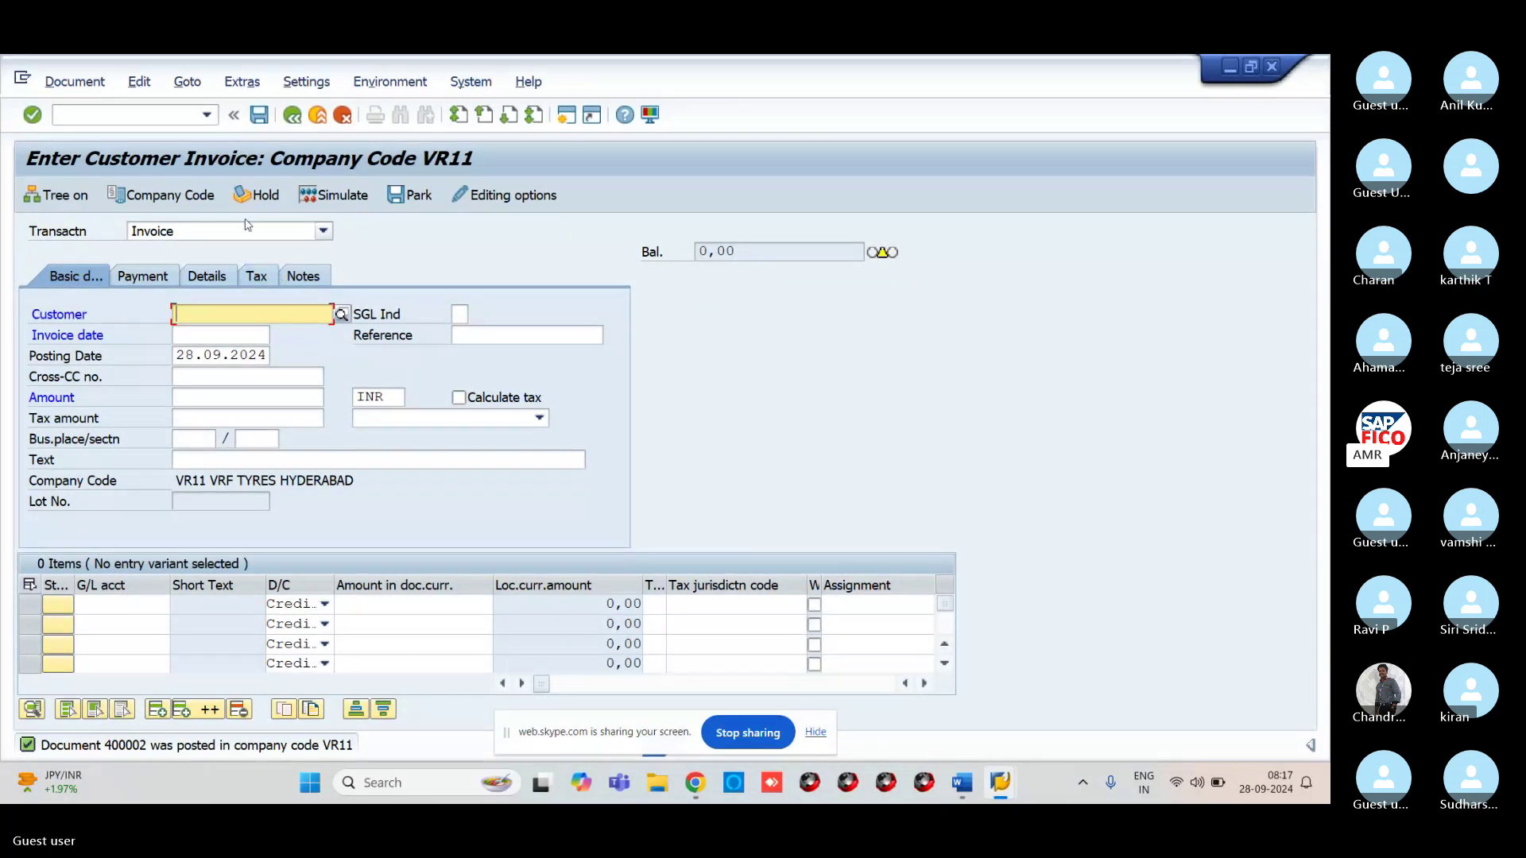
{"action": "left_click", "coordinate": [188, 81]}
Post a reference copy of invoice 400002, creating document 400003
{"action": "left_click", "coordinate": [274, 108]}
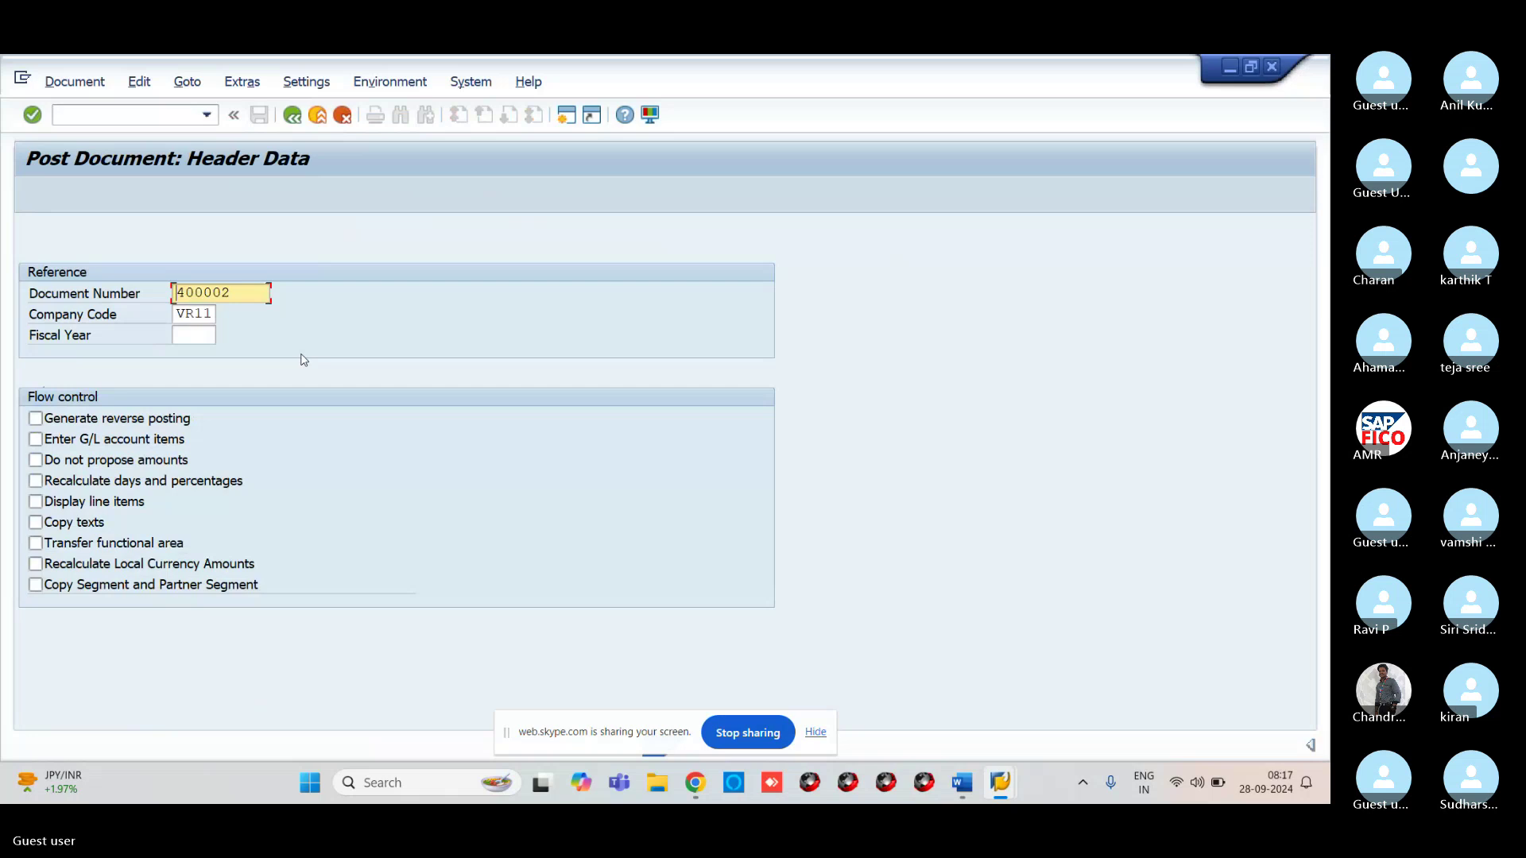
{"action": "key", "text": "Return"}
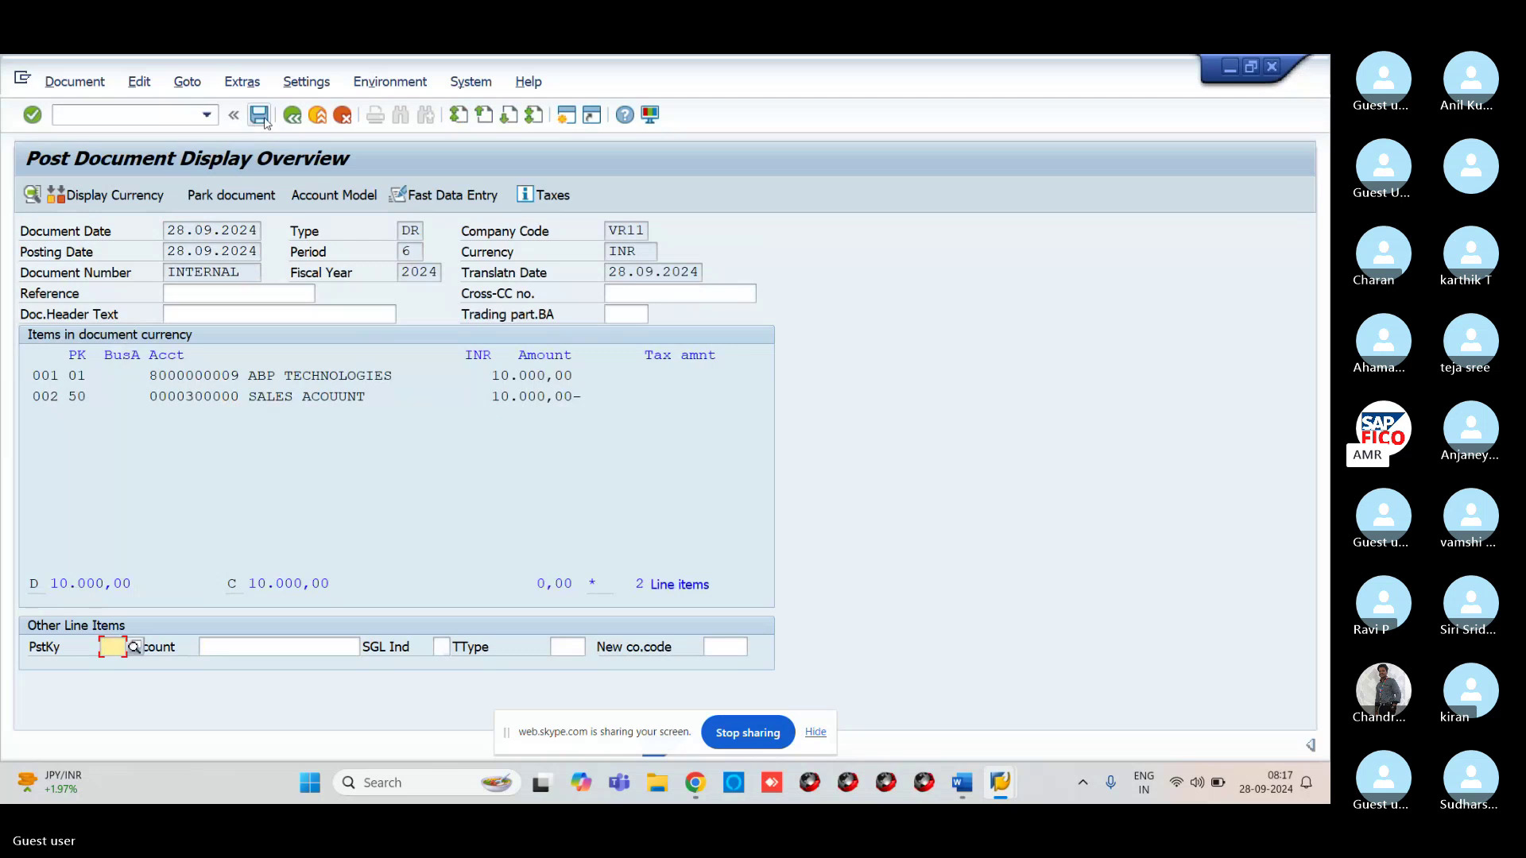
{"action": "left_click", "coordinate": [259, 116]}
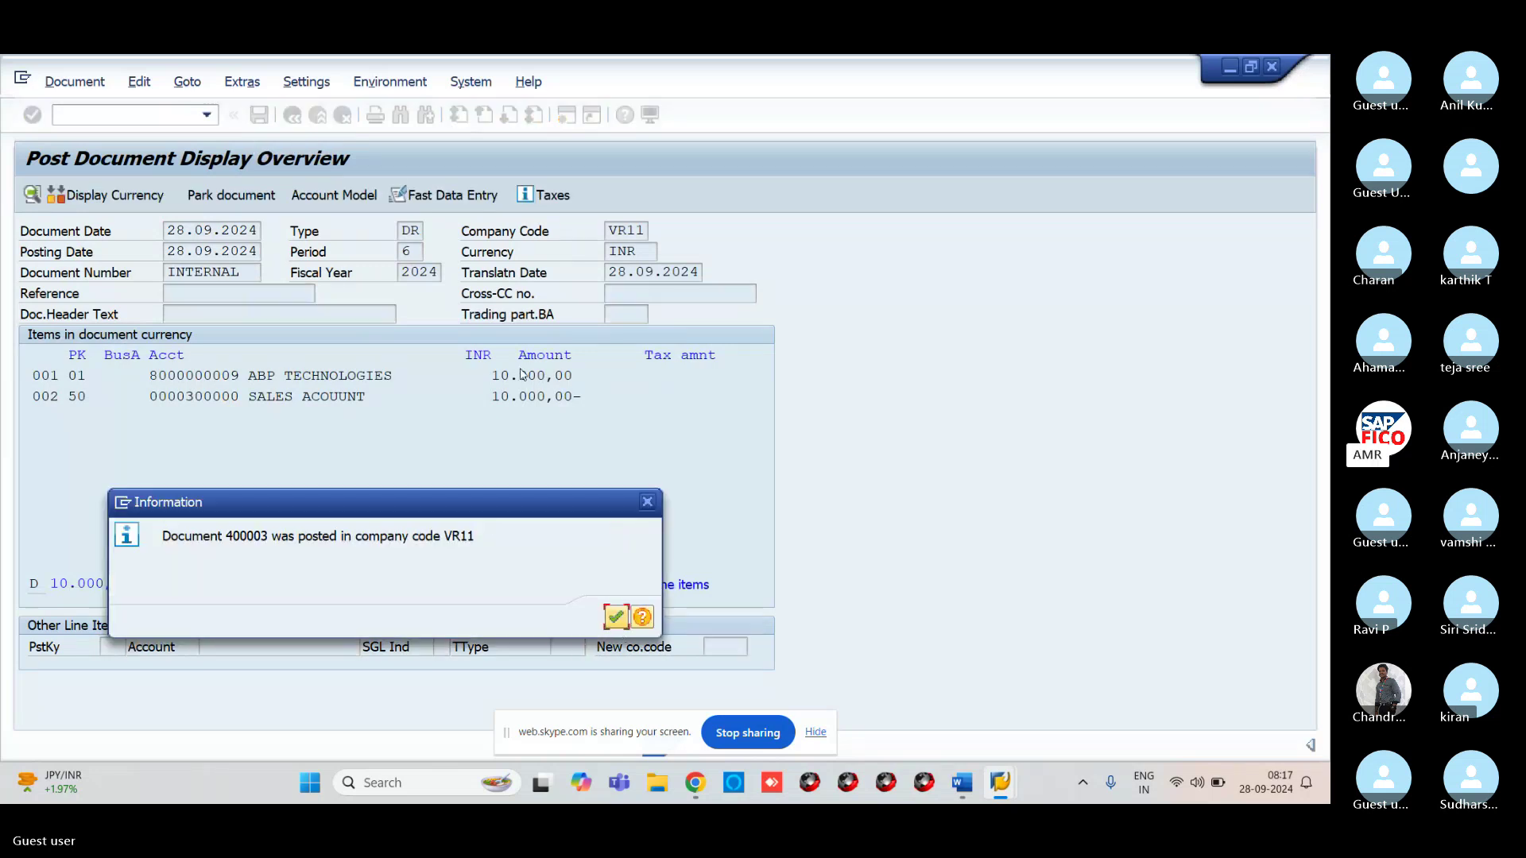
{"action": "left_click", "coordinate": [616, 617]}
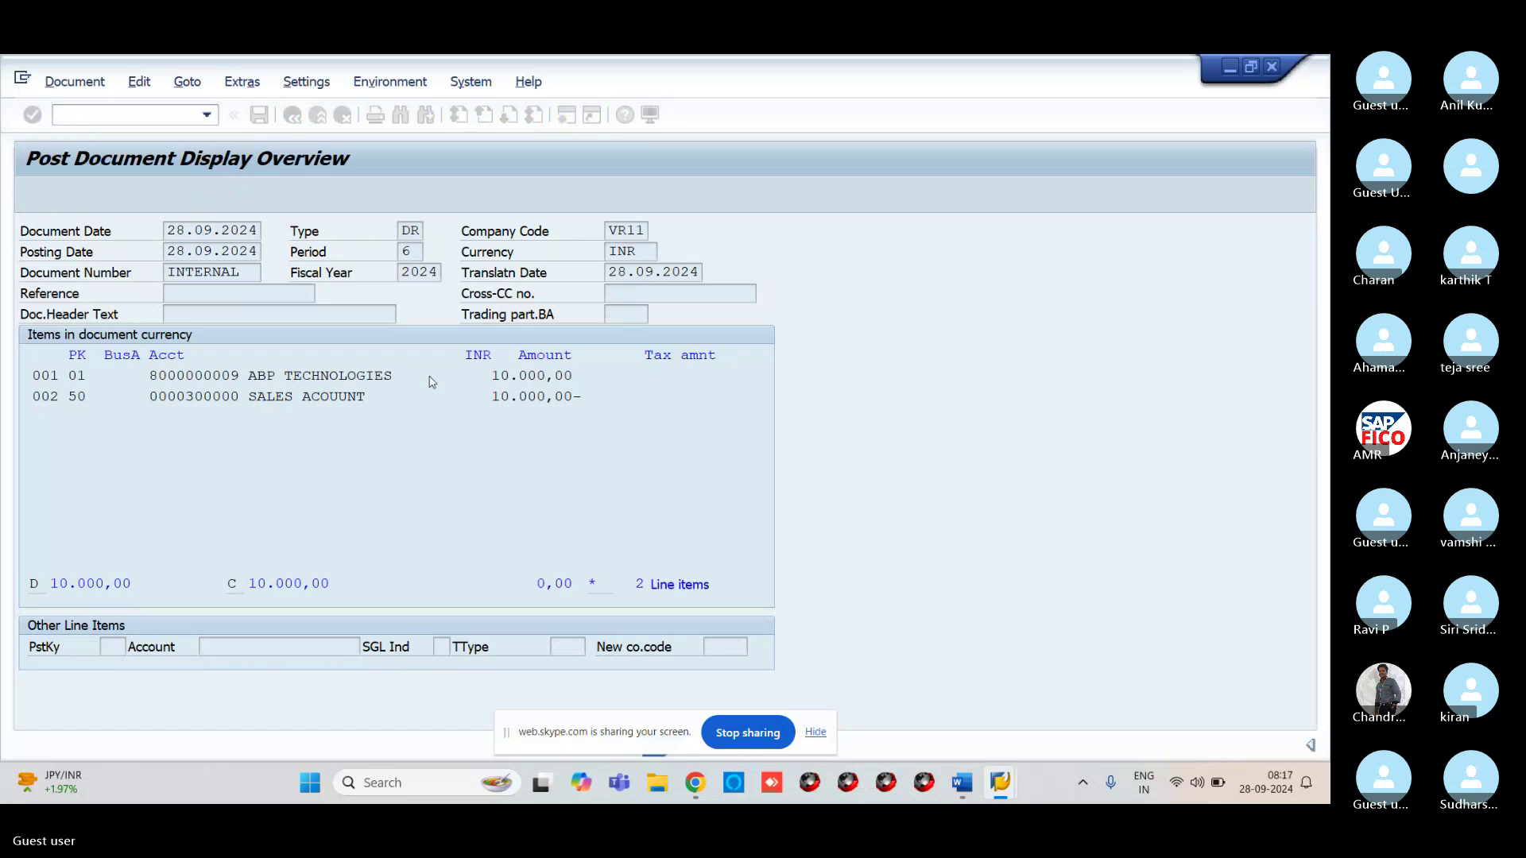
Post a second reference copy of invoice 400002, creating document 400004
{"action": "left_click", "coordinate": [187, 81]}
{"action": "left_click", "coordinate": [222, 107]}
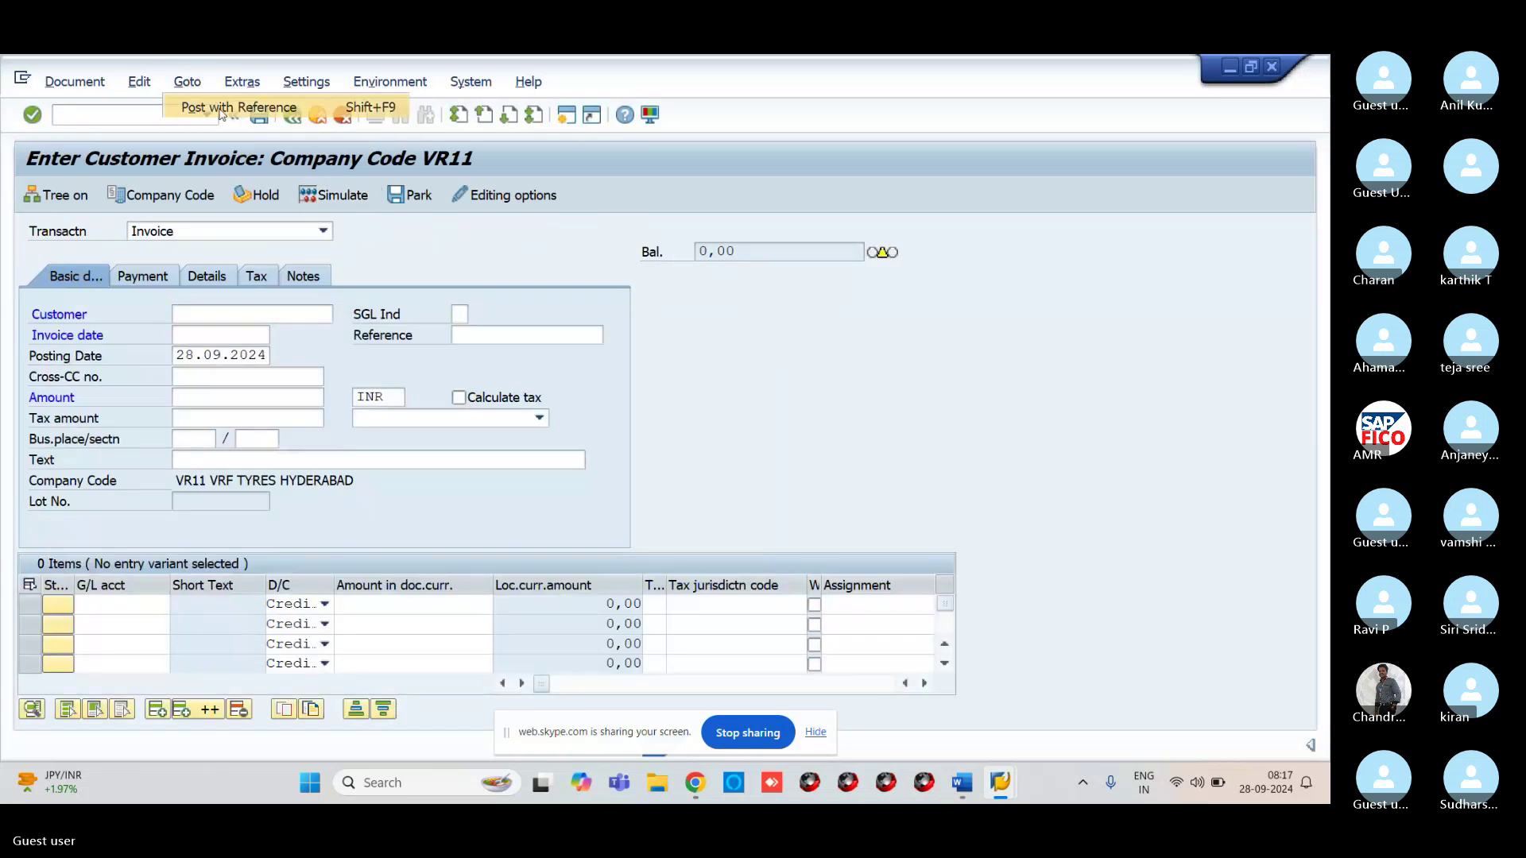
{"action": "key", "text": "Return"}
{"action": "key", "text": "Return"}
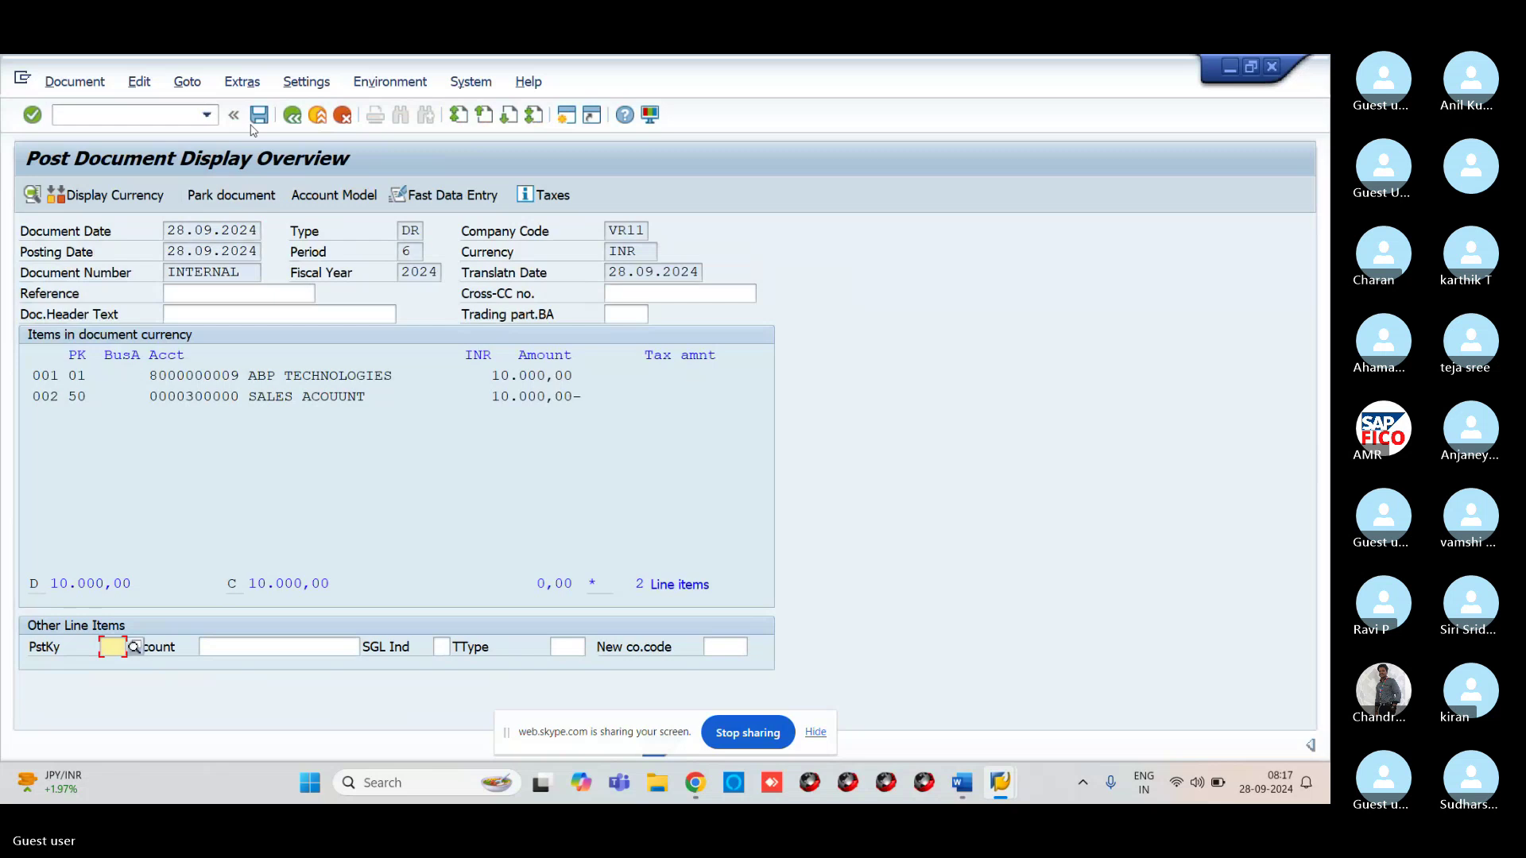
{"action": "left_click", "coordinate": [259, 115]}
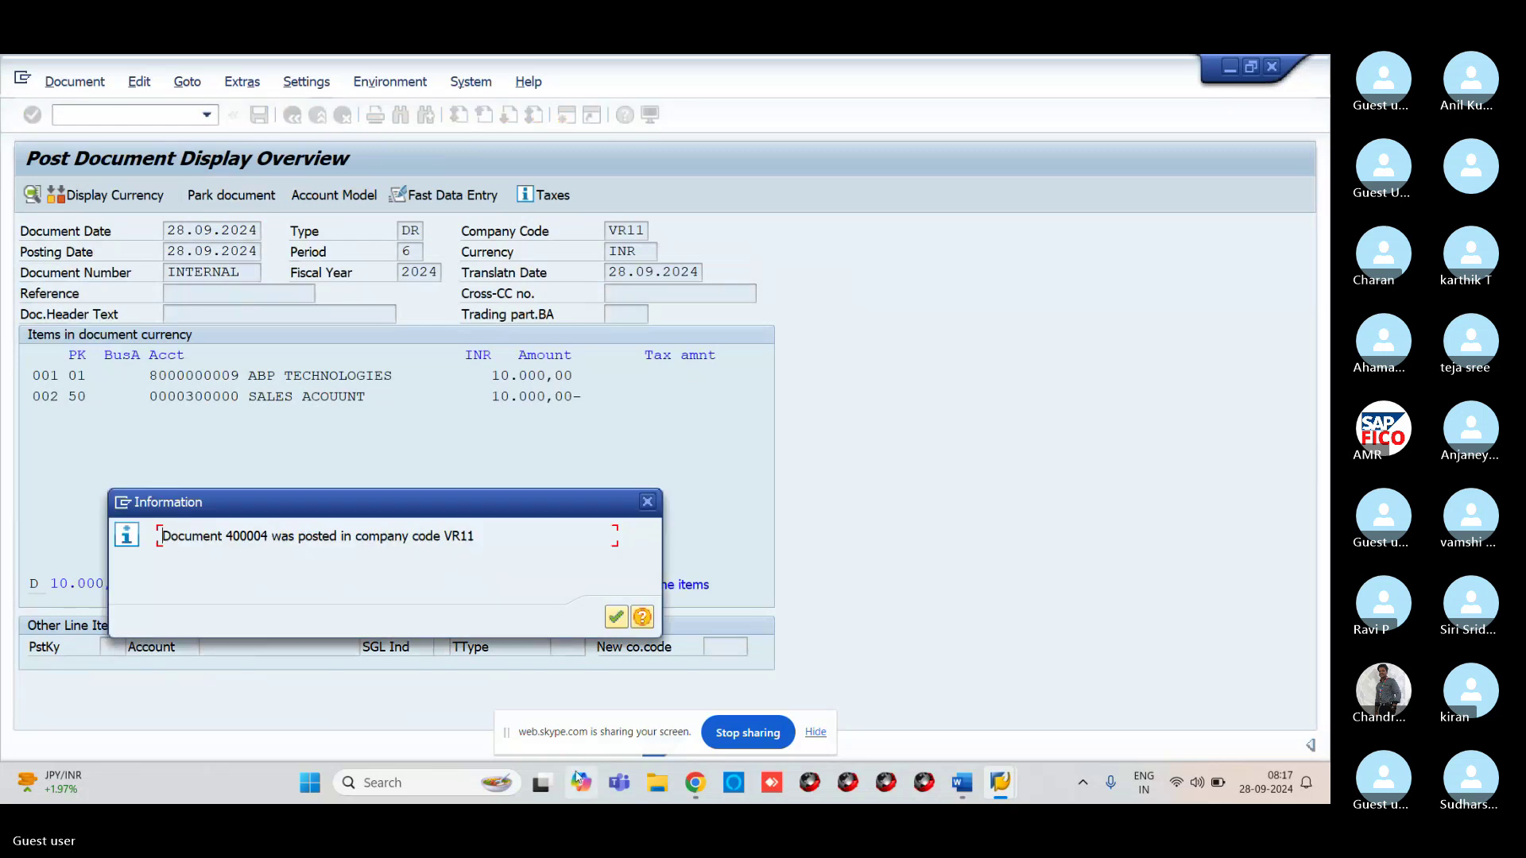
{"action": "key", "text": "Return"}
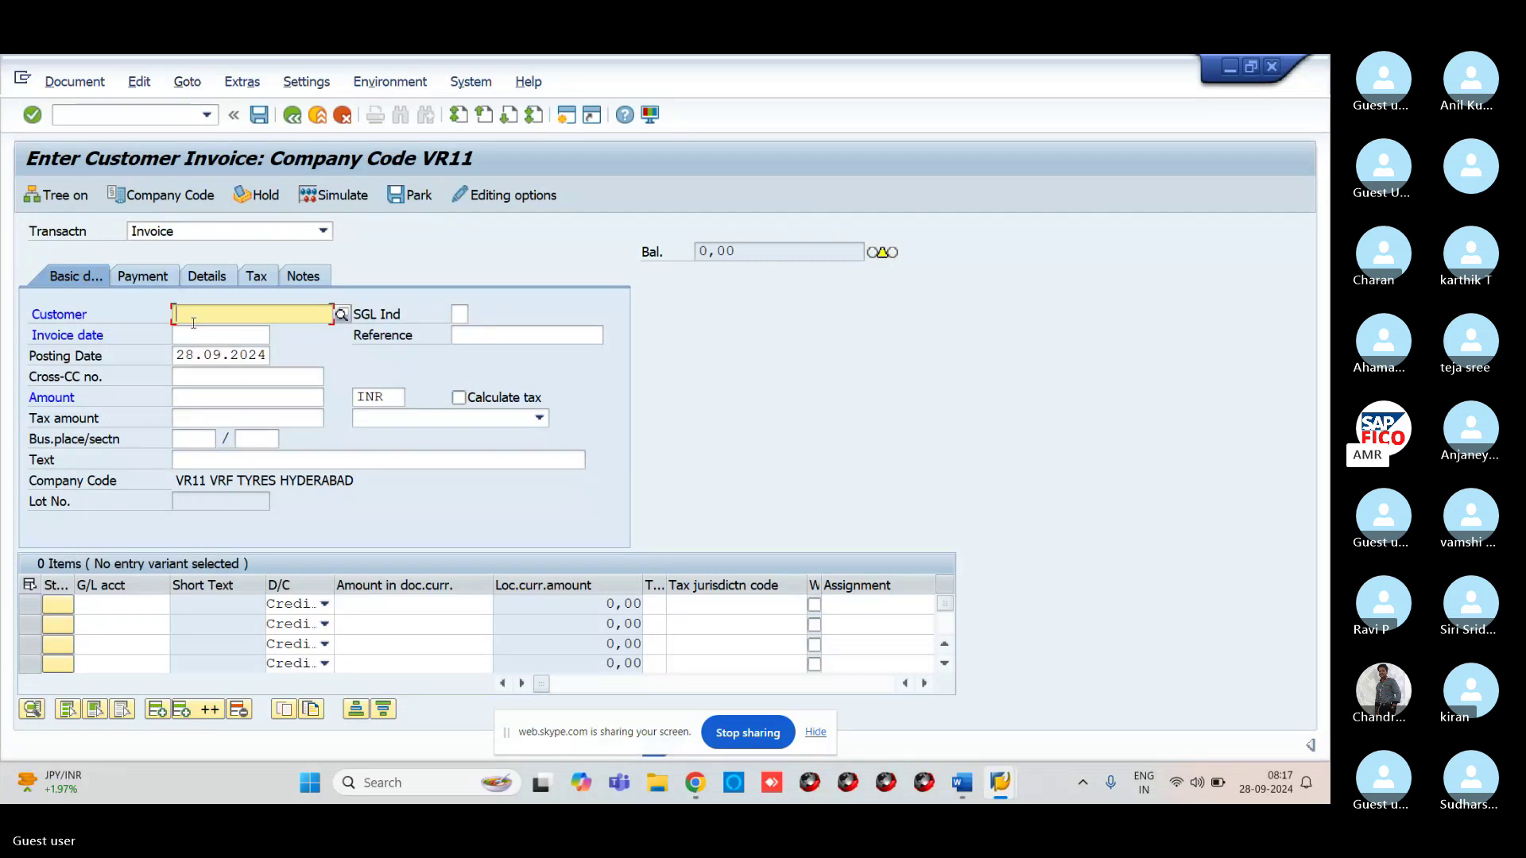
{"action": "left_click", "coordinate": [145, 118]}
{"action": "type", "text": "/"}
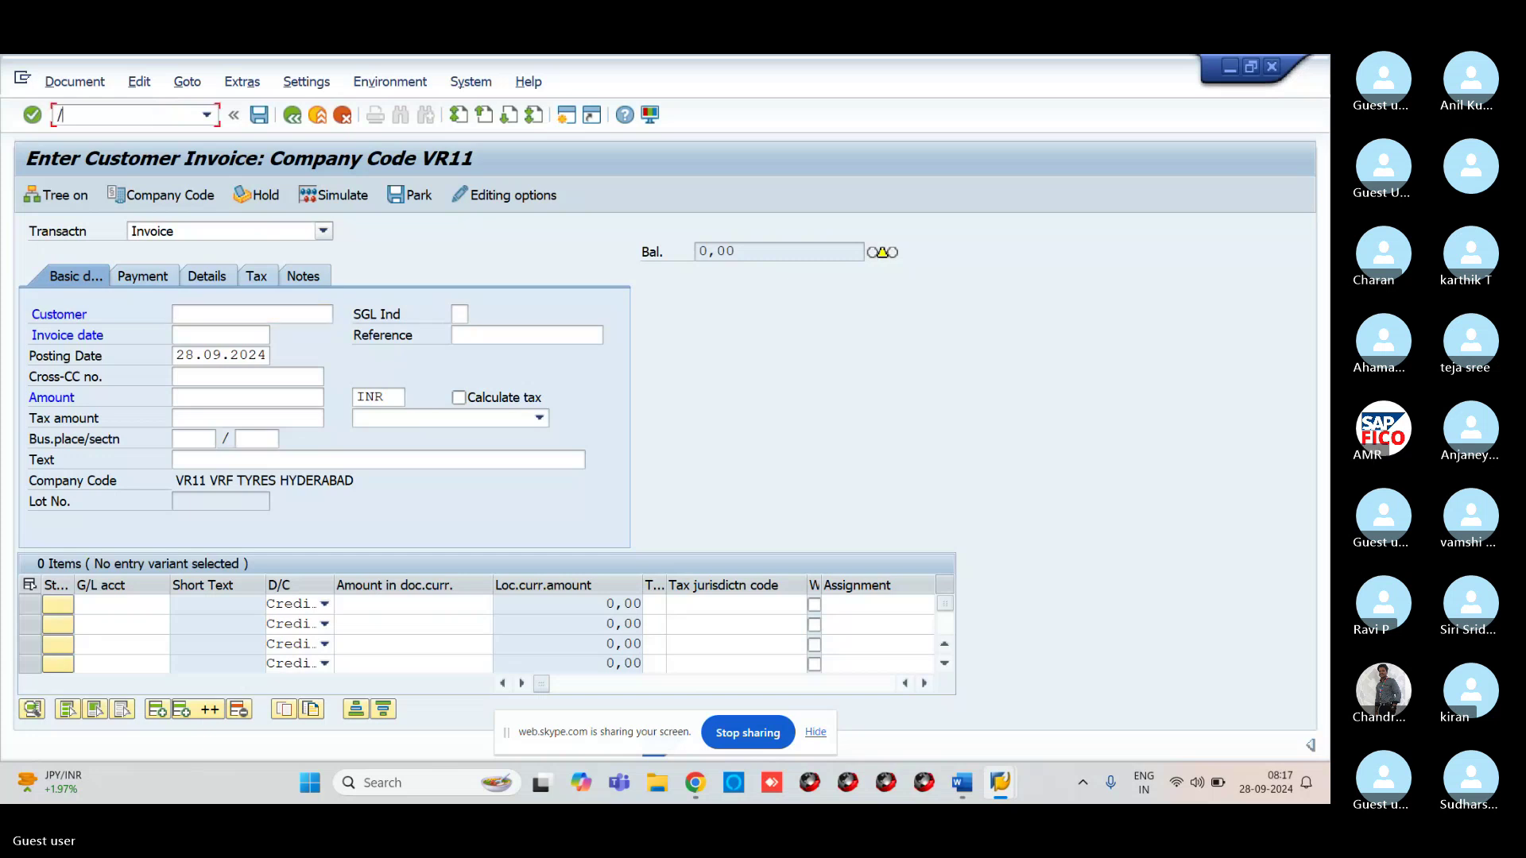
{"action": "type", "text": "NFBL5N"}
{"action": "key", "text": "Return"}
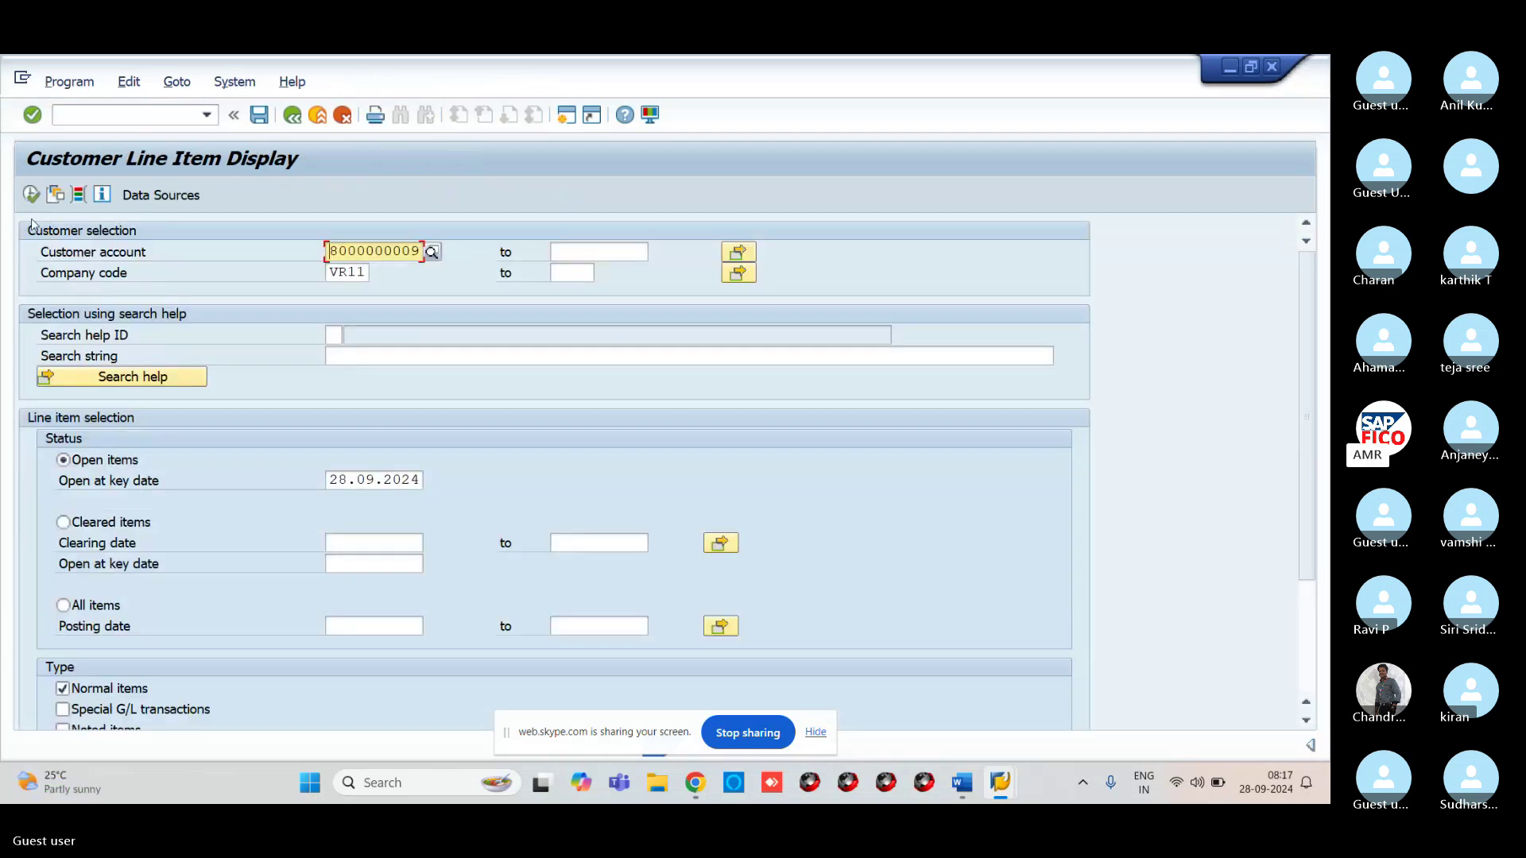
{"action": "left_click", "coordinate": [31, 194]}
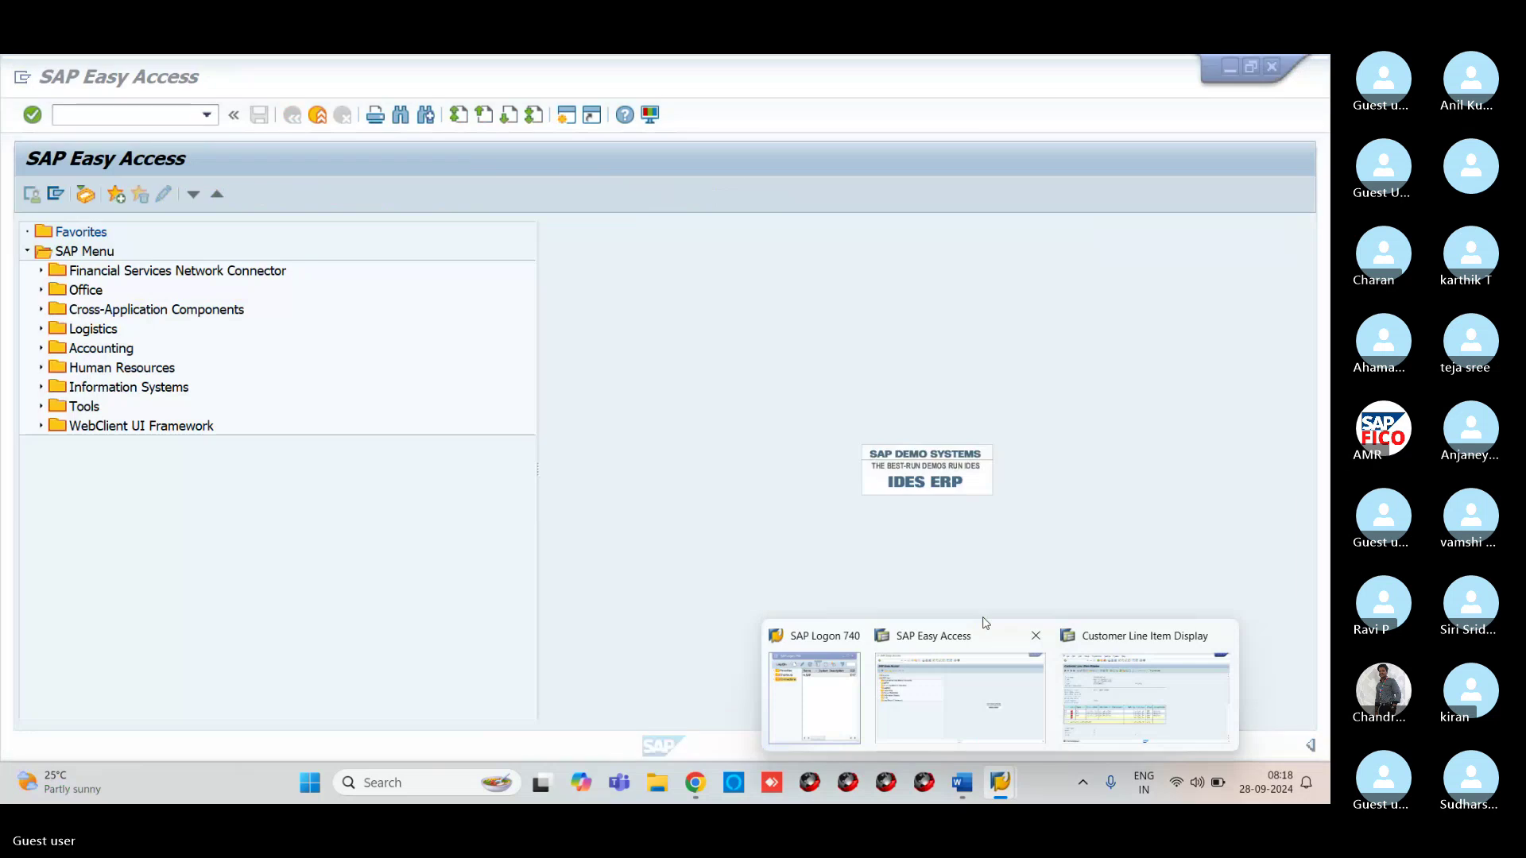
Advance the Skype presentation to the Customer Invoice Clearing slide, then return to SAP Easy Access
{"action": "mouse_move", "coordinate": [696, 785]}
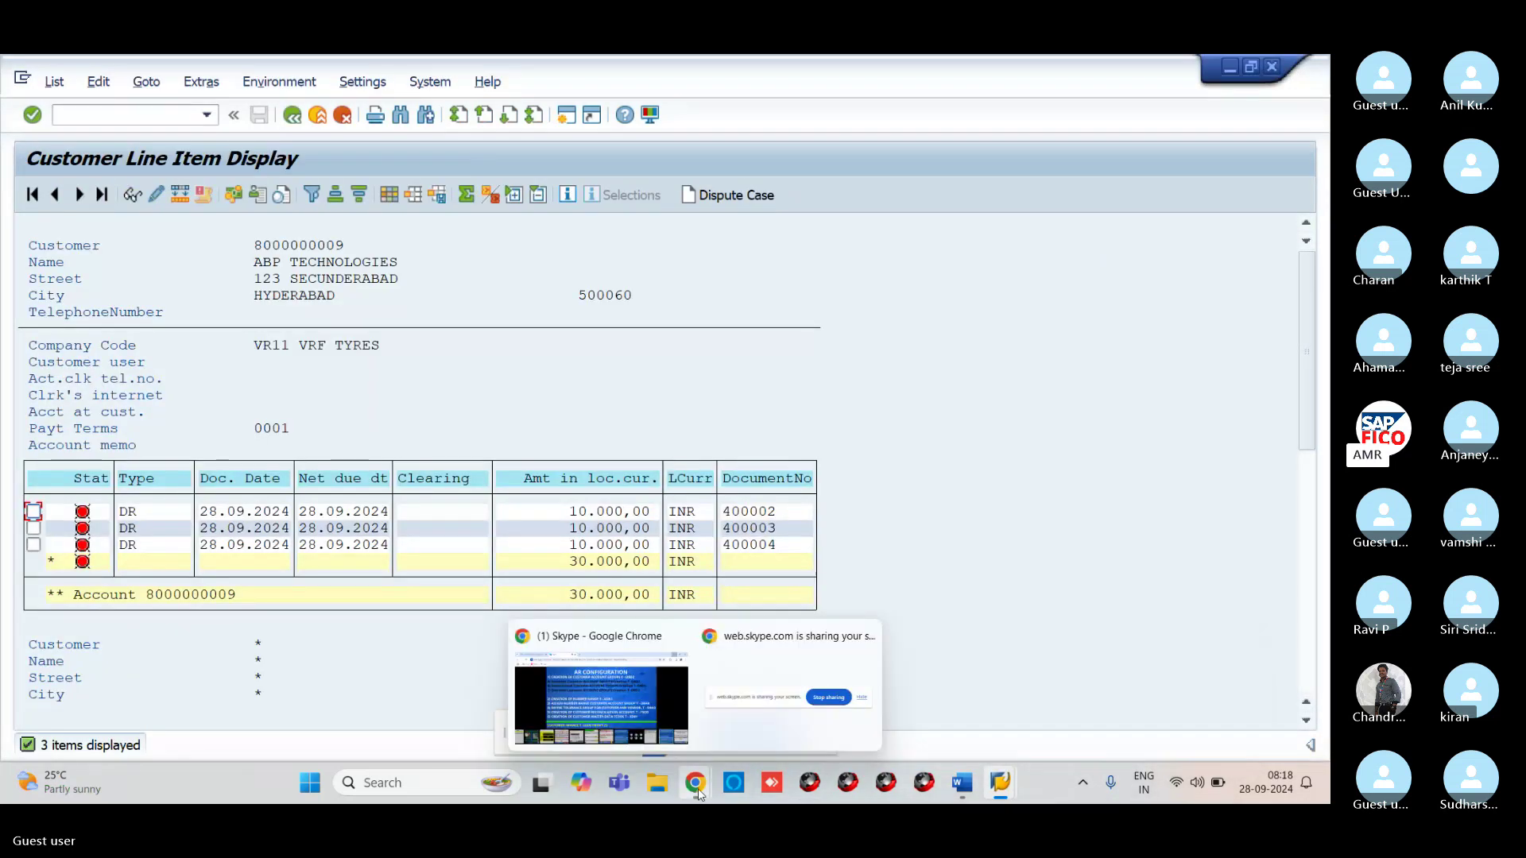
{"action": "left_click", "coordinate": [604, 684]}
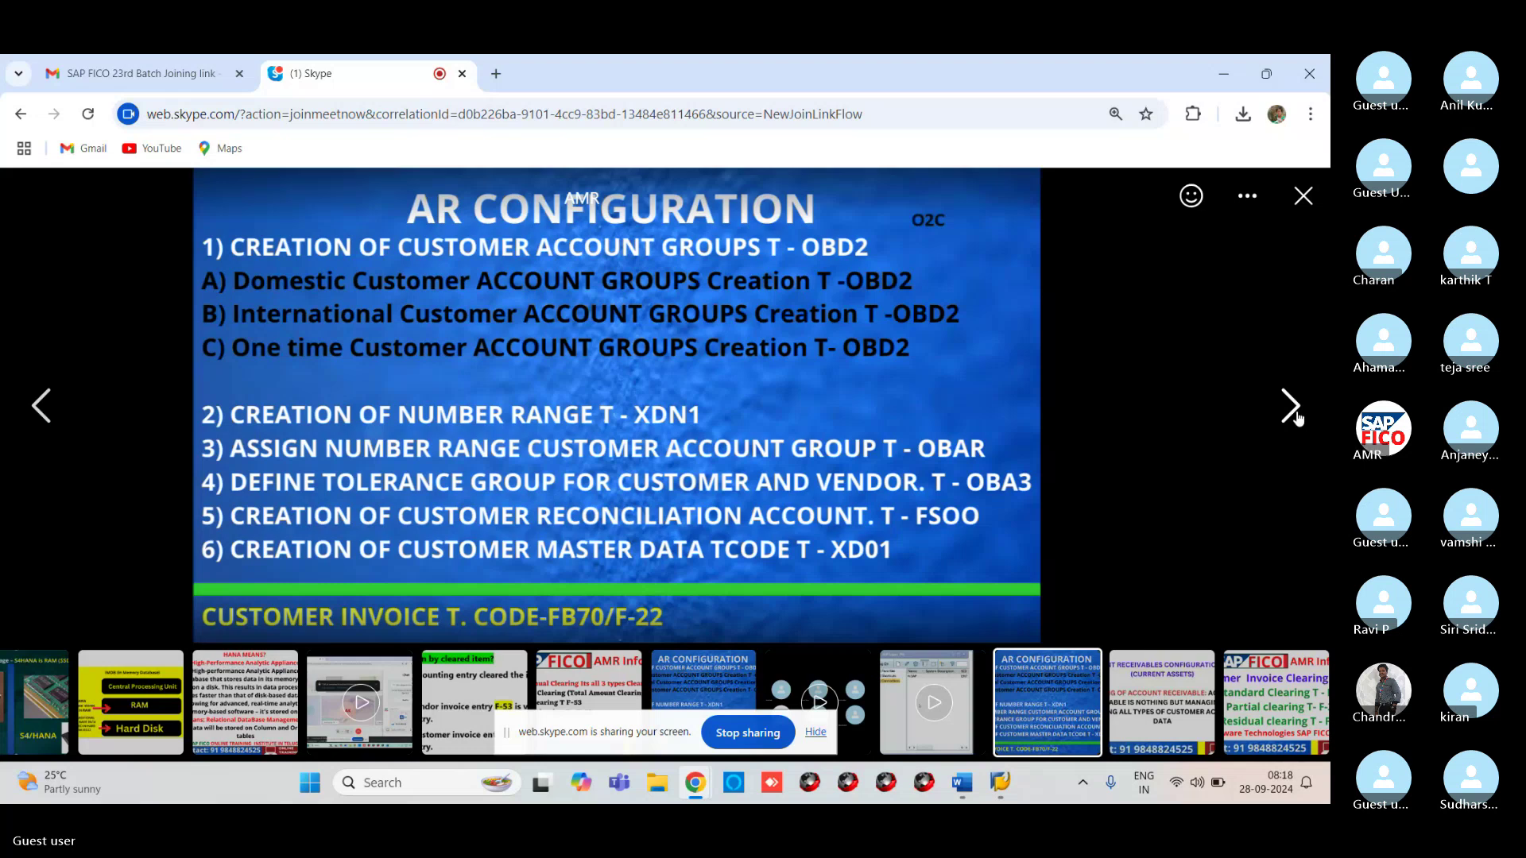
{"action": "left_click", "coordinate": [1293, 409]}
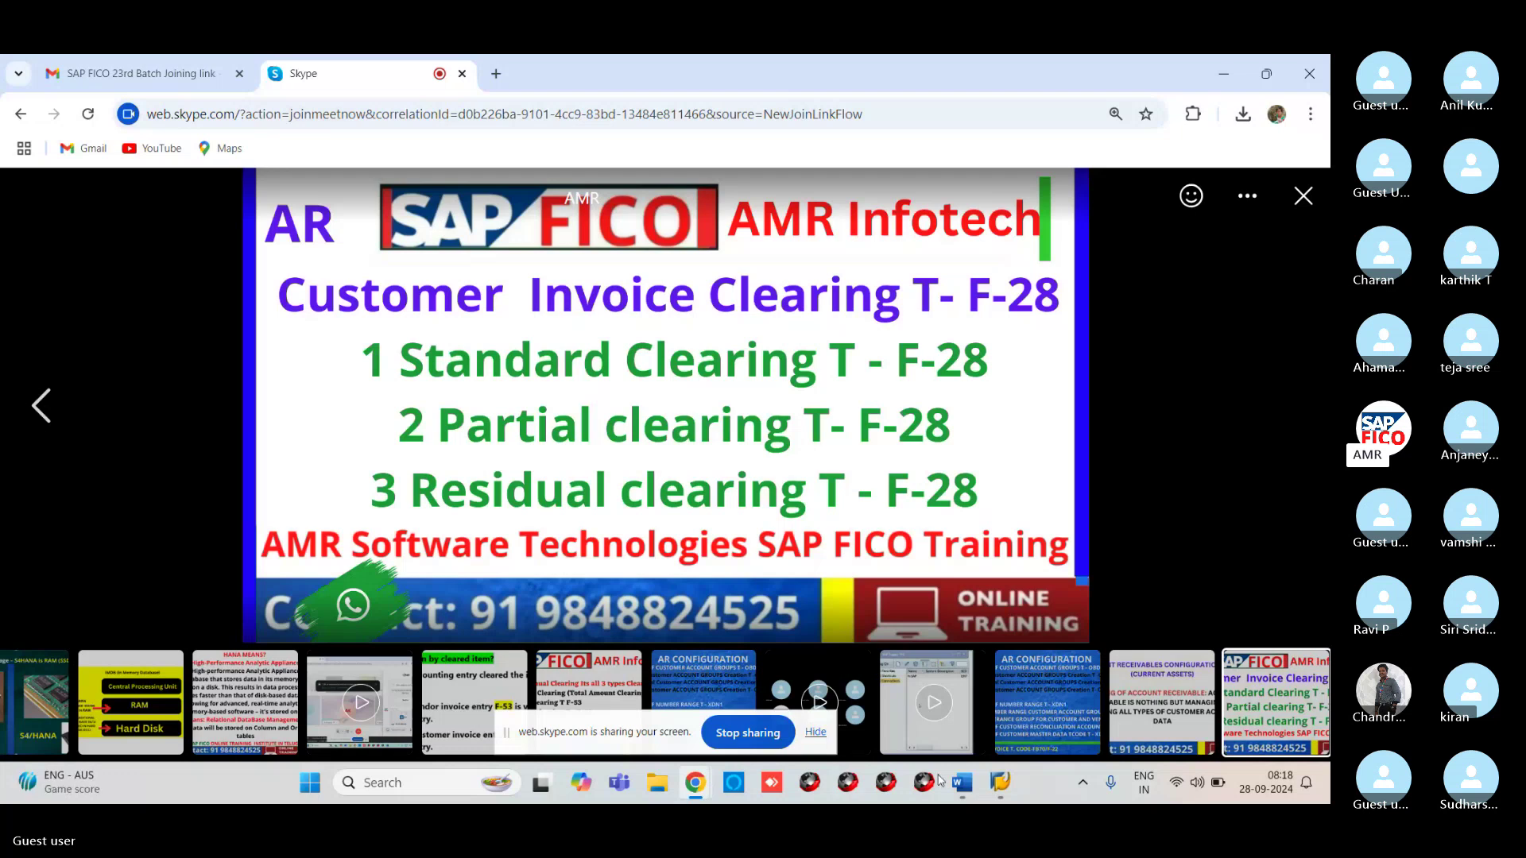
{"action": "mouse_move", "coordinate": [1000, 783]}
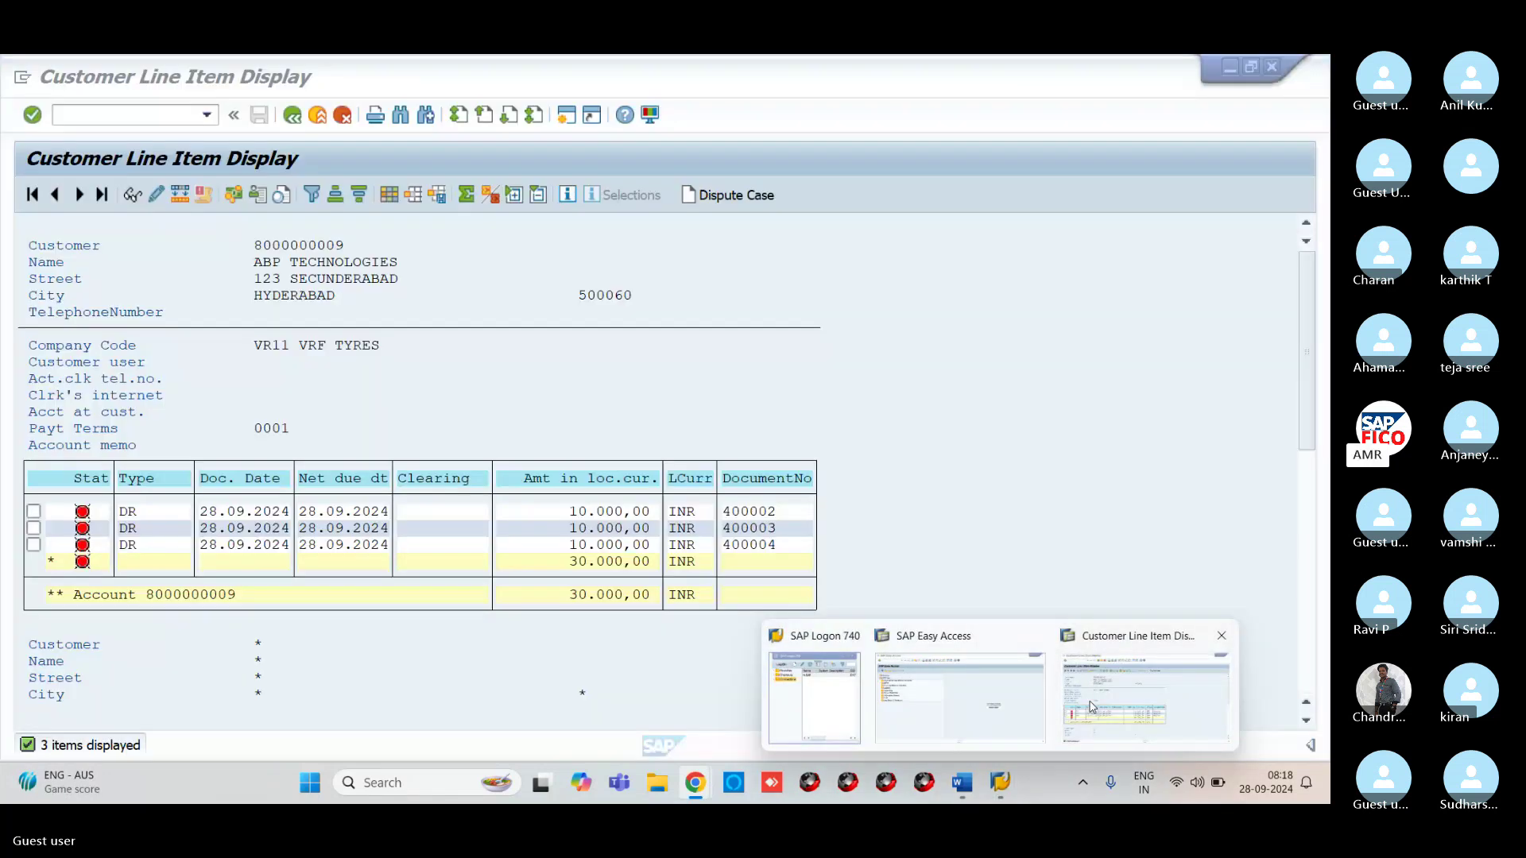
{"action": "left_click", "coordinate": [959, 698]}
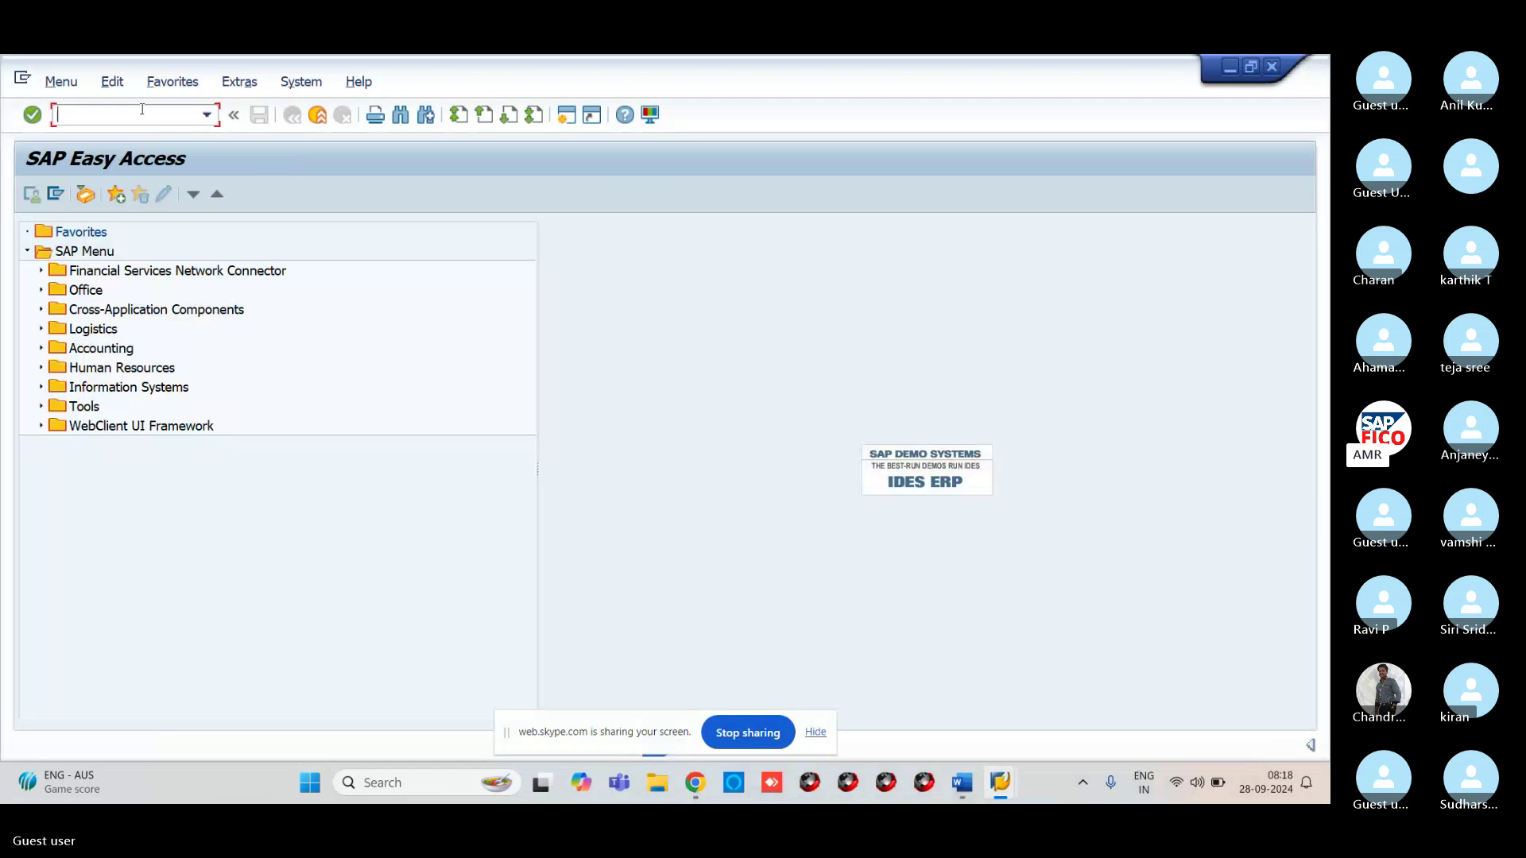
Start F-28 incoming payment with document date 28.09.2024
{"action": "type", "text": "F-28"}
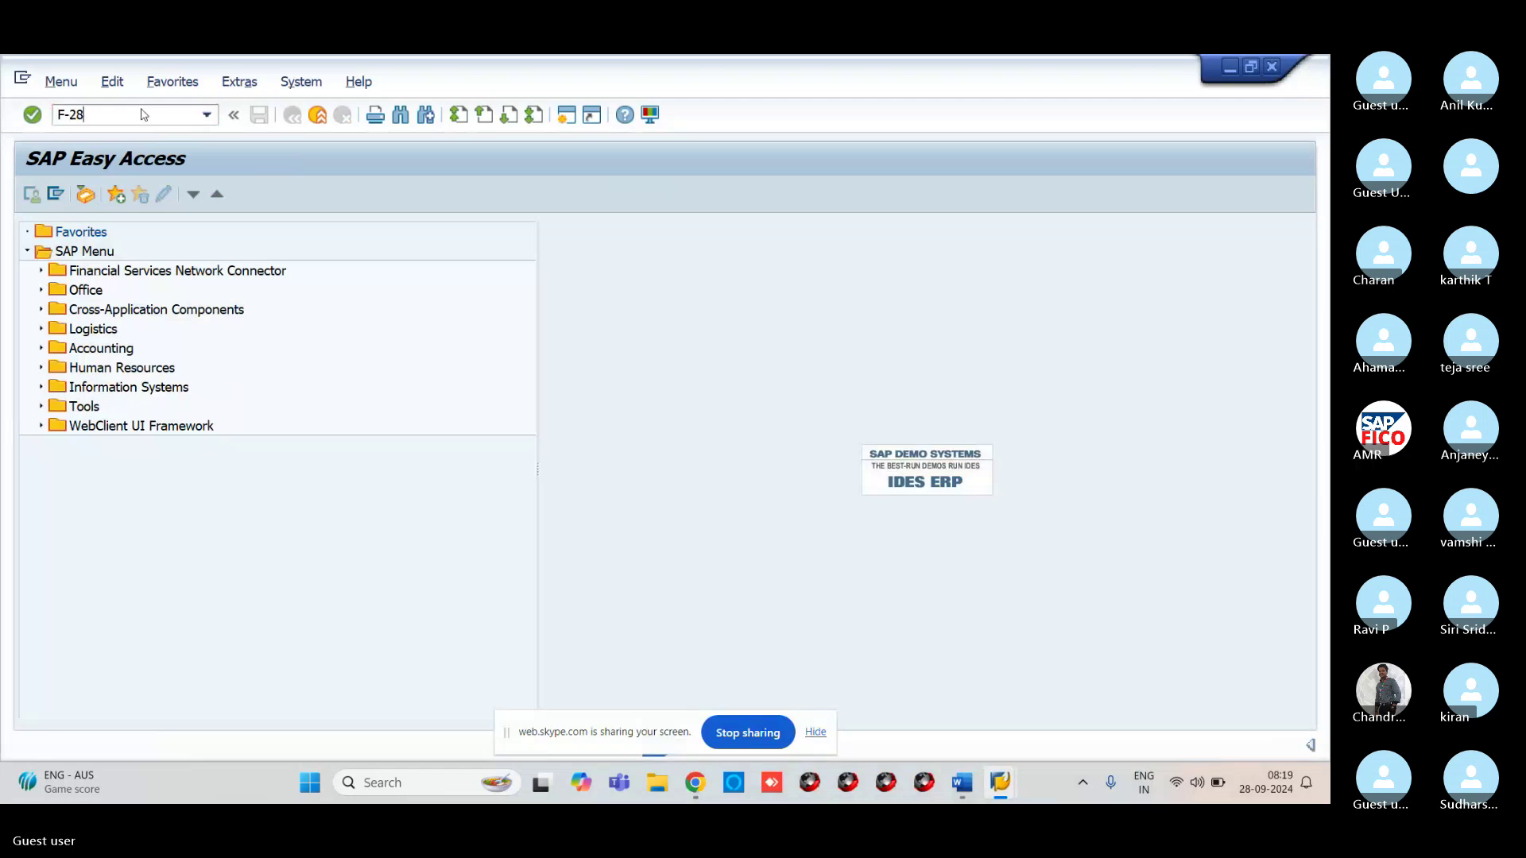
{"action": "key", "text": "Return"}
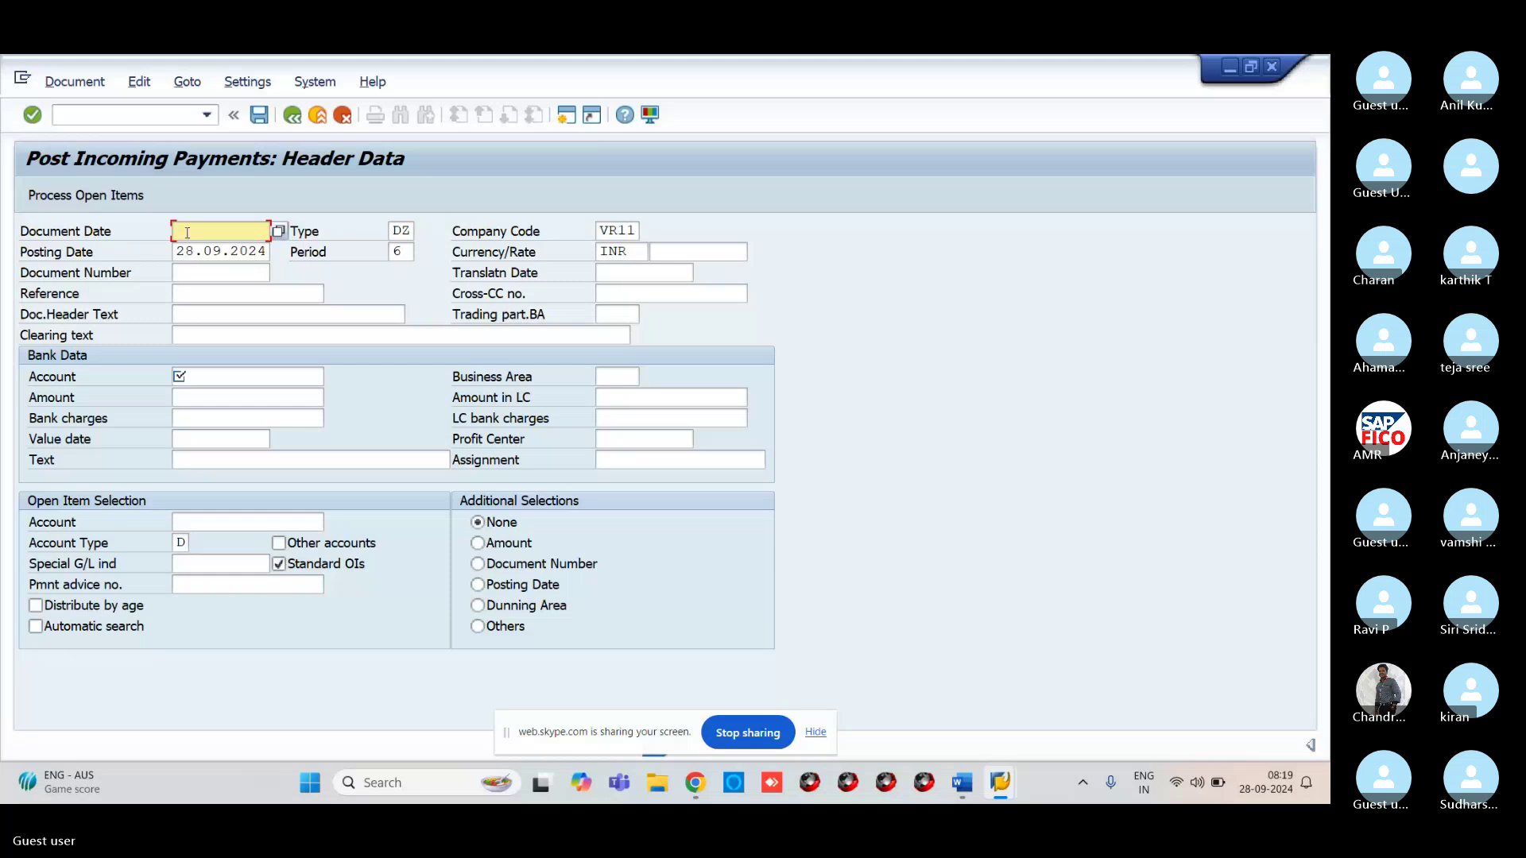
{"action": "type", "text": "28"}
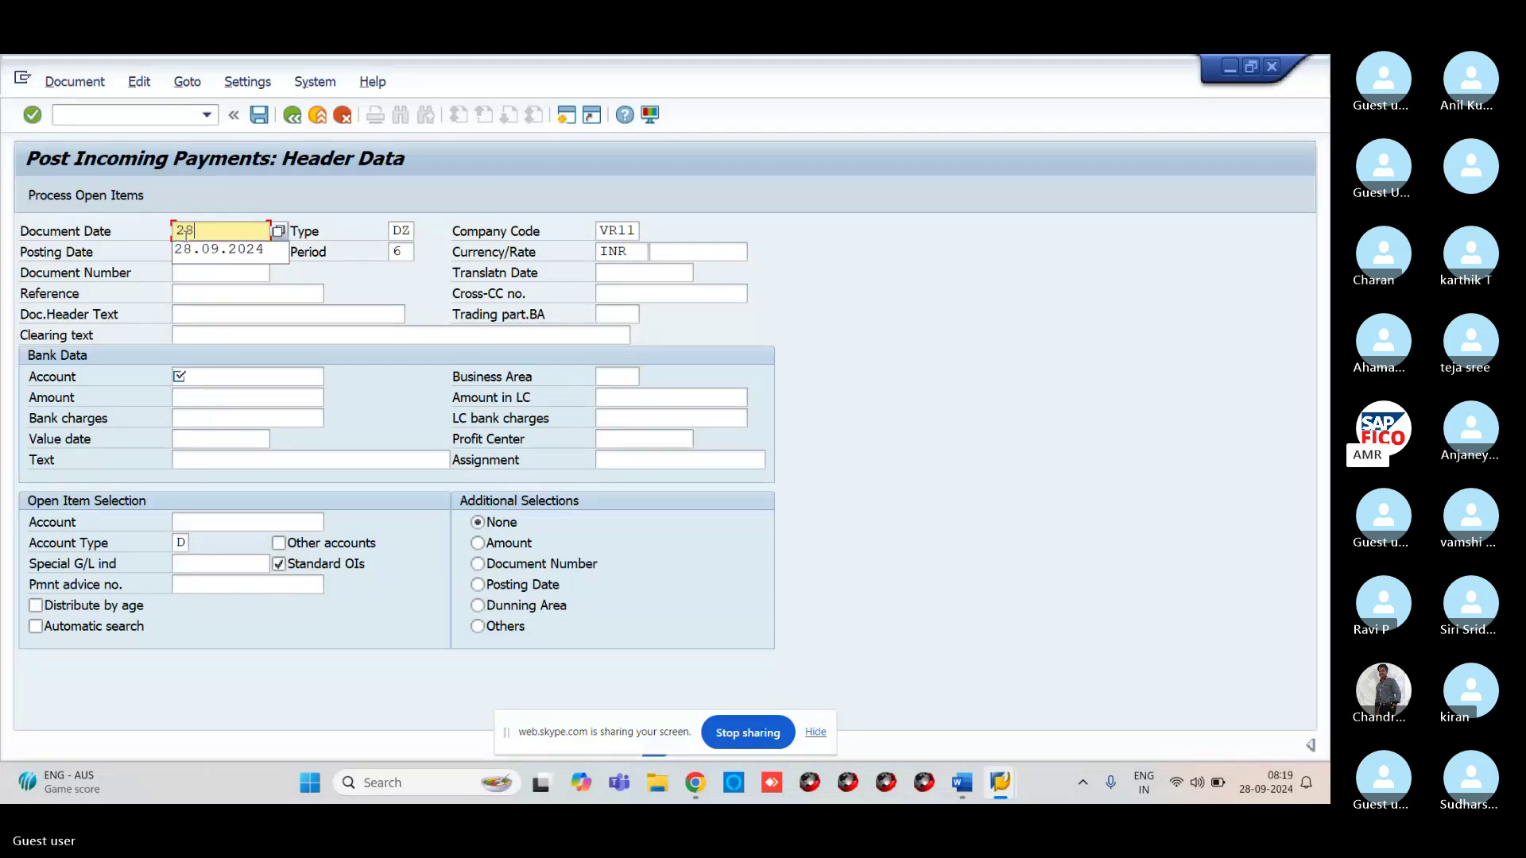
{"action": "type", "text": ".09"}
{"action": "key", "text": "Down"}
{"action": "key", "text": "Return"}
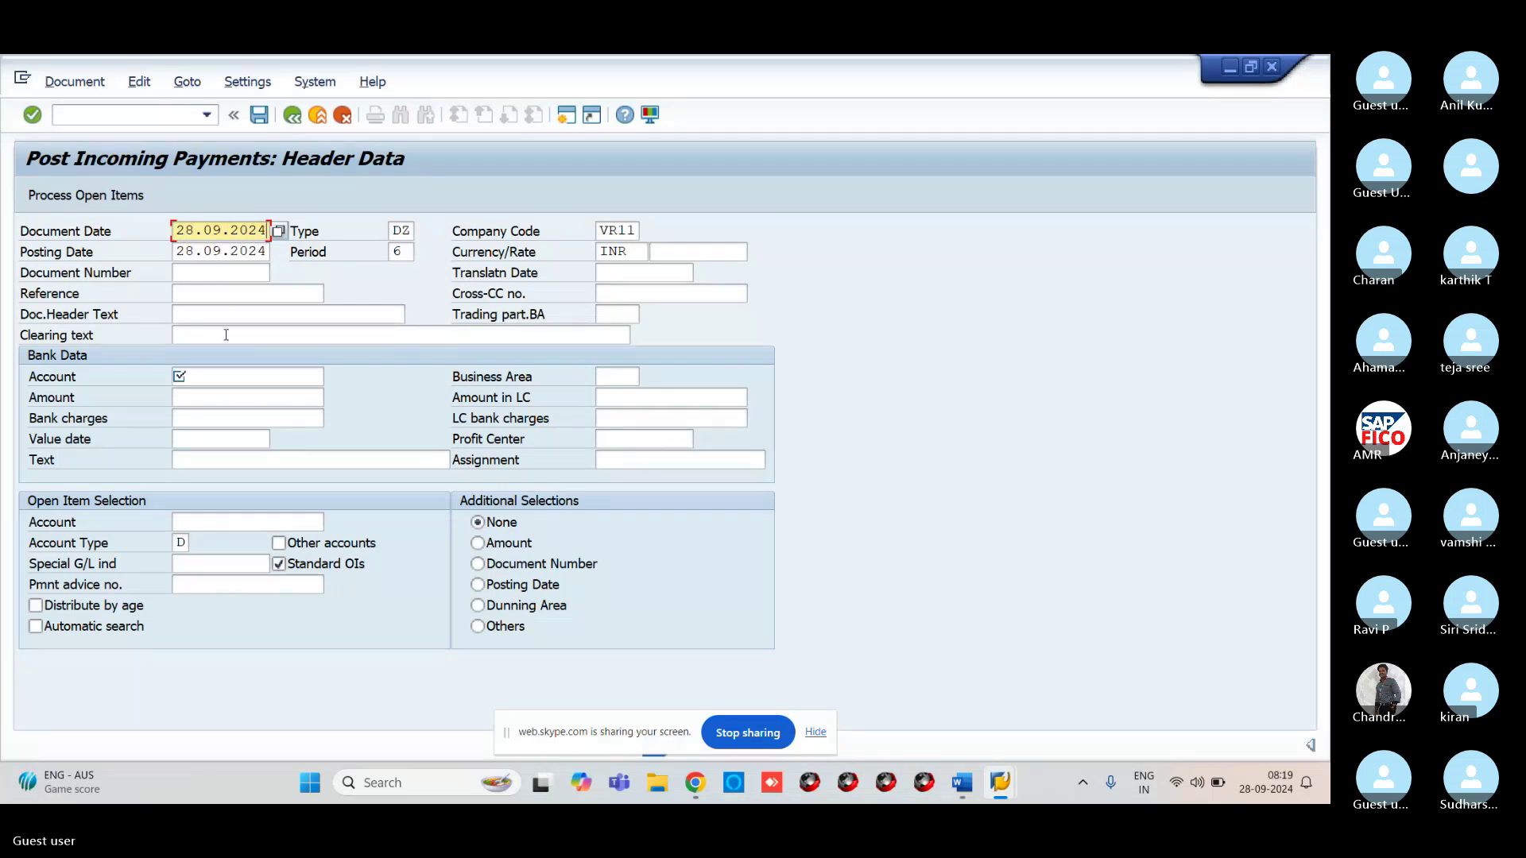
Set bank account 200102 VROC ICICI BANK and payment amount 20000
{"action": "left_click", "coordinate": [309, 378]}
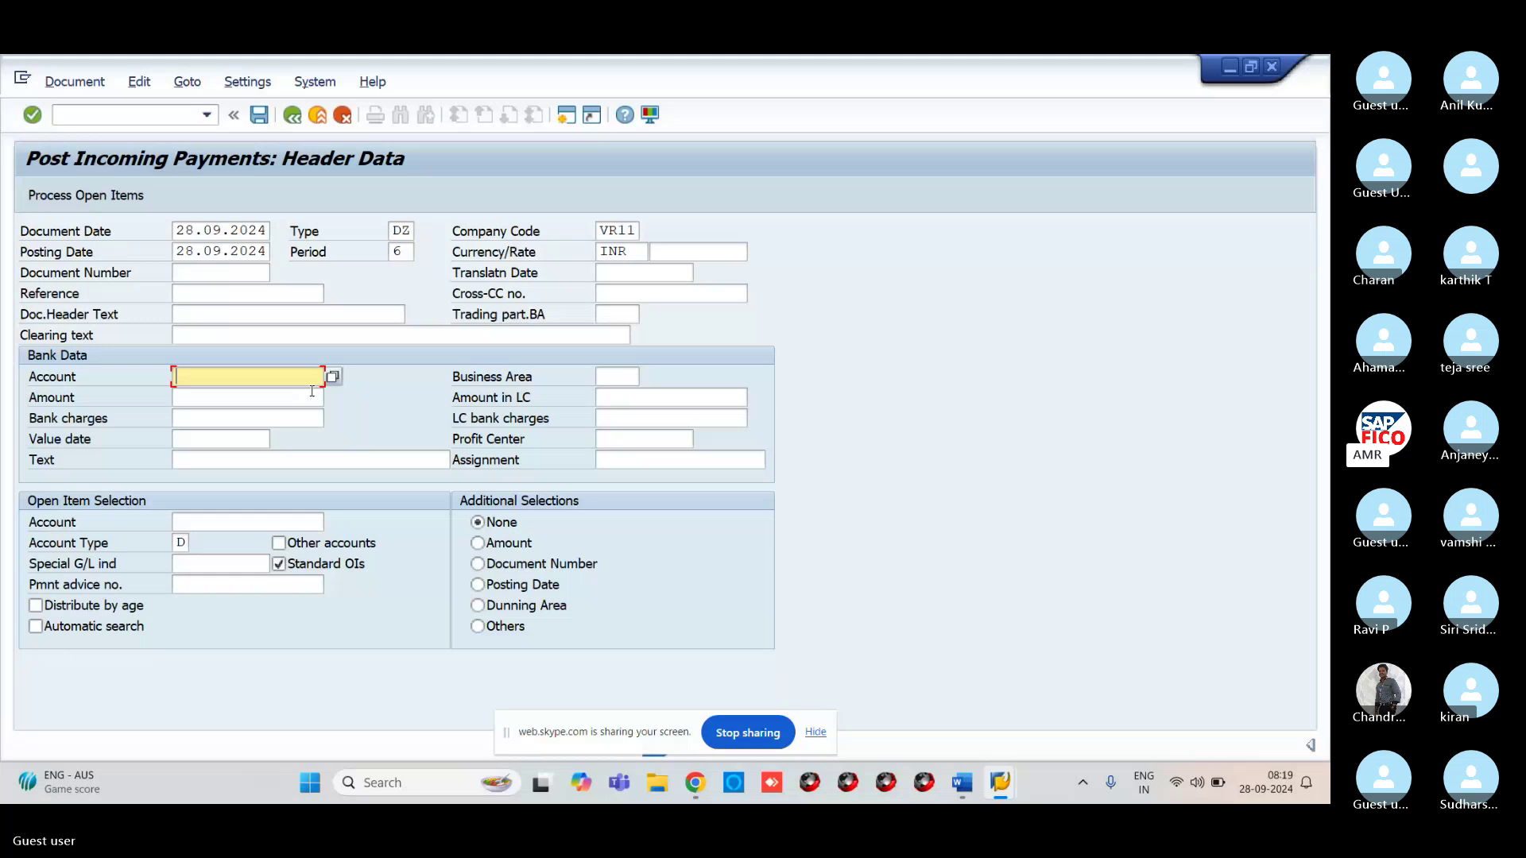
{"action": "left_click", "coordinate": [329, 377]}
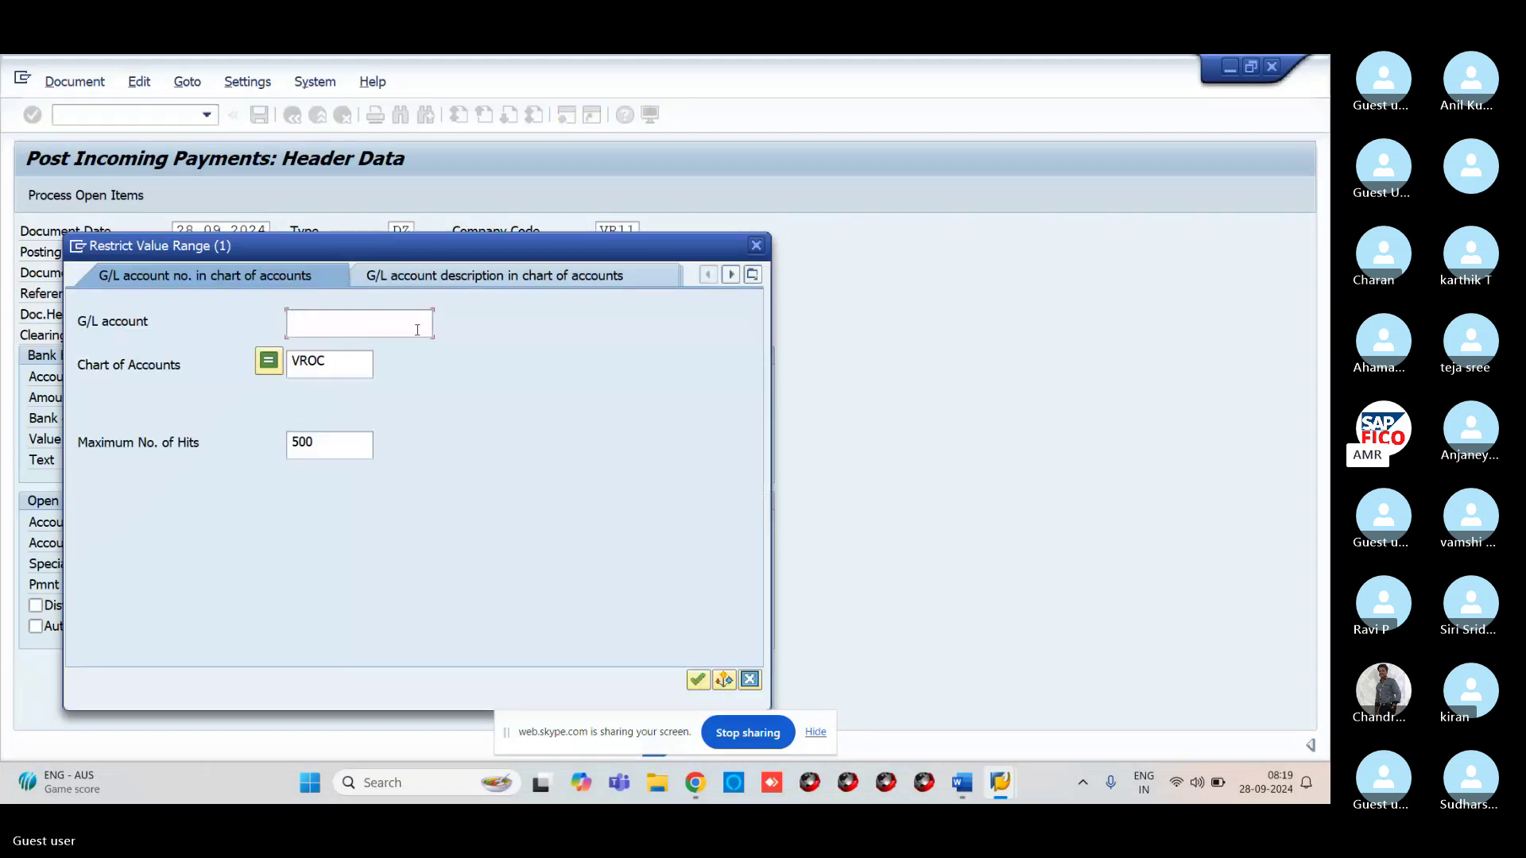
{"action": "key", "text": "Return"}
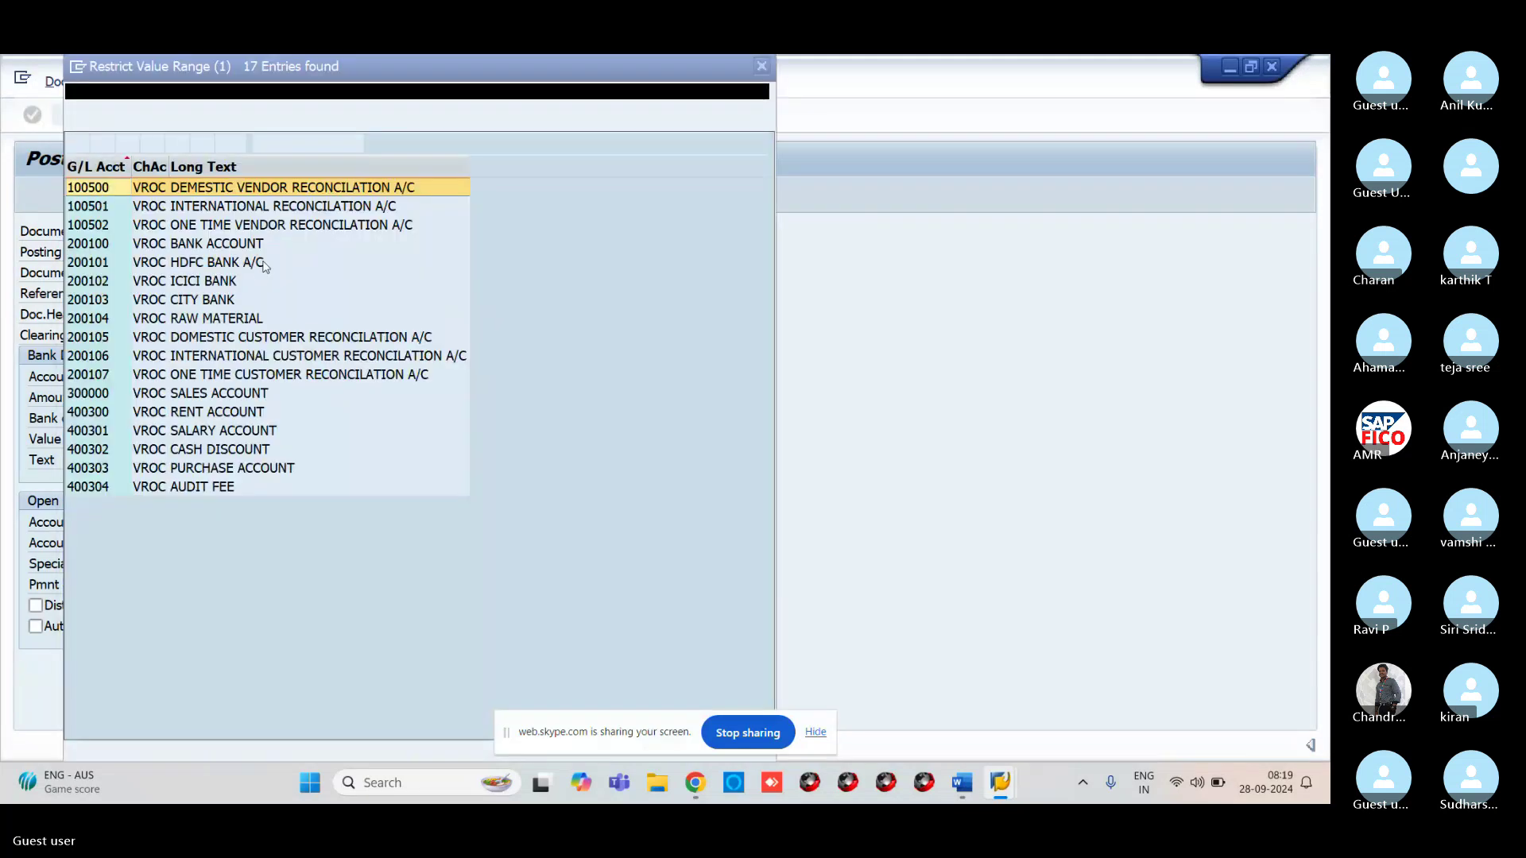
{"action": "left_click", "coordinate": [90, 282]}
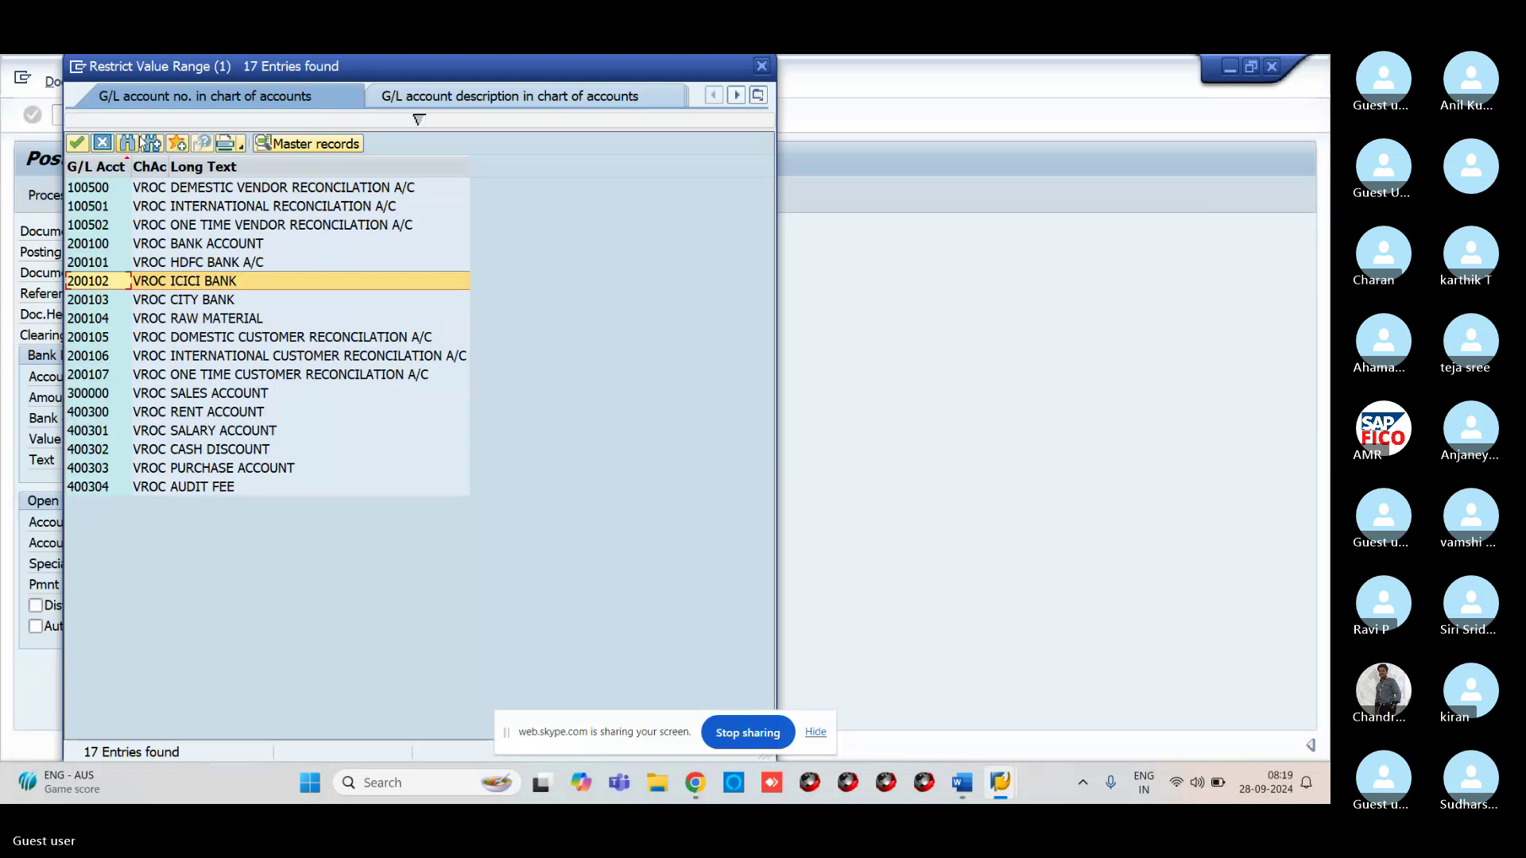
{"action": "left_click", "coordinate": [78, 143]}
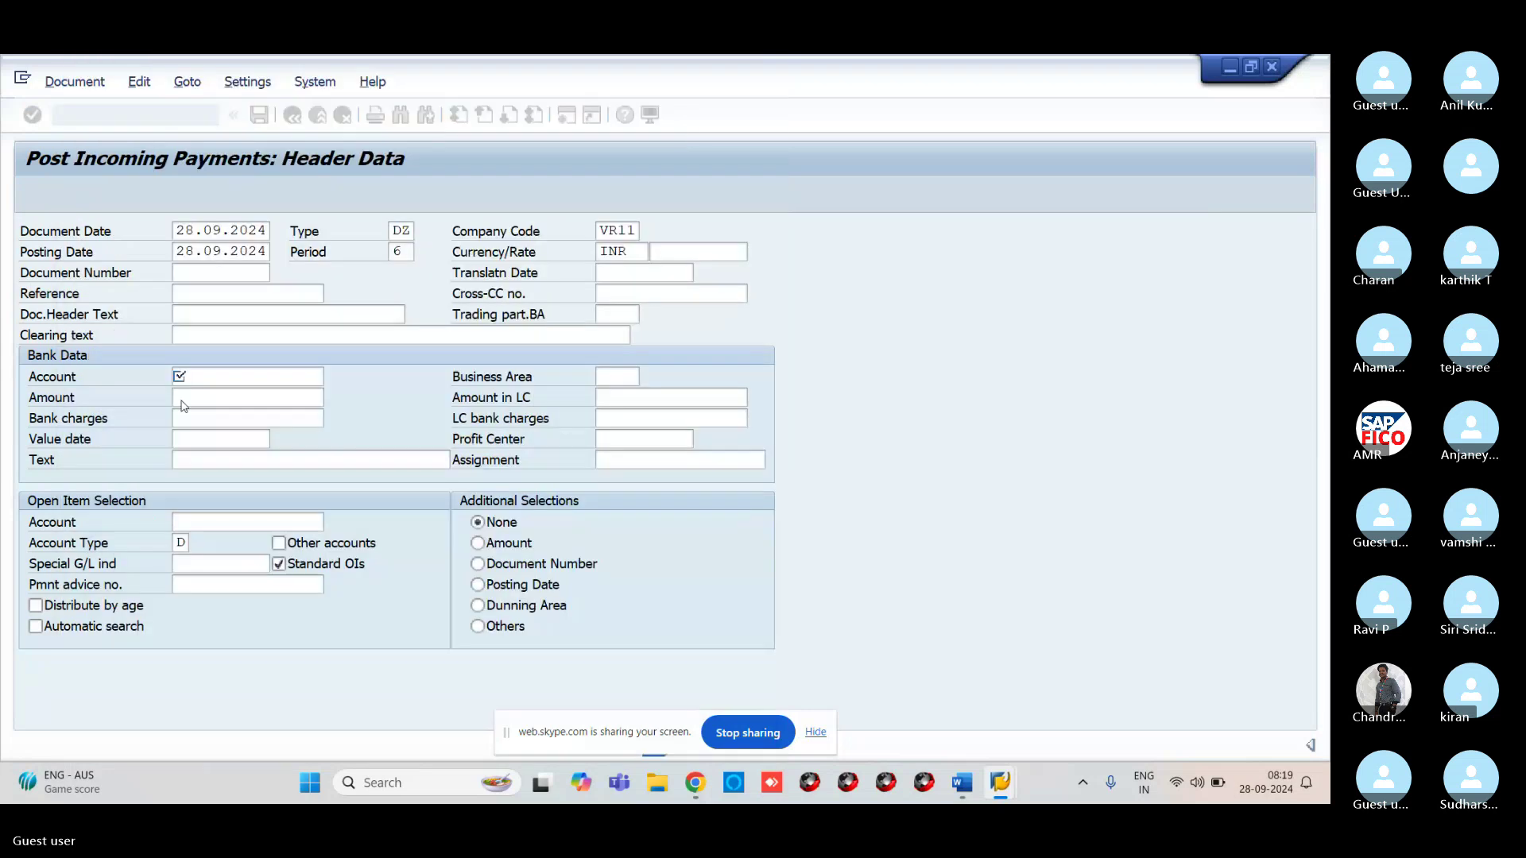
{"action": "left_click", "coordinate": [183, 403]}
{"action": "type", "text": "2"}
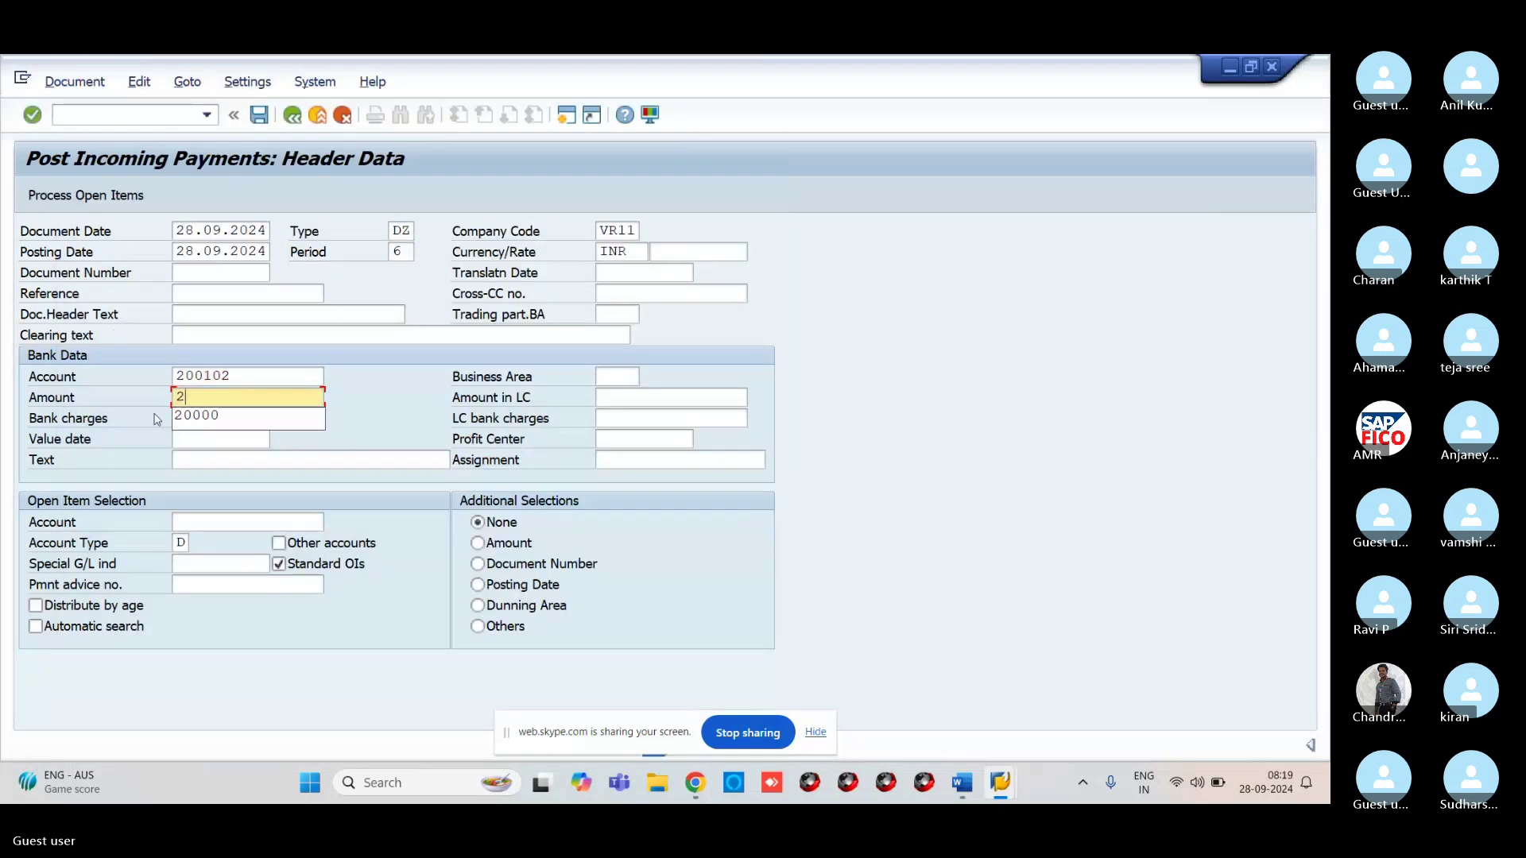
{"action": "type", "text": "0000"}
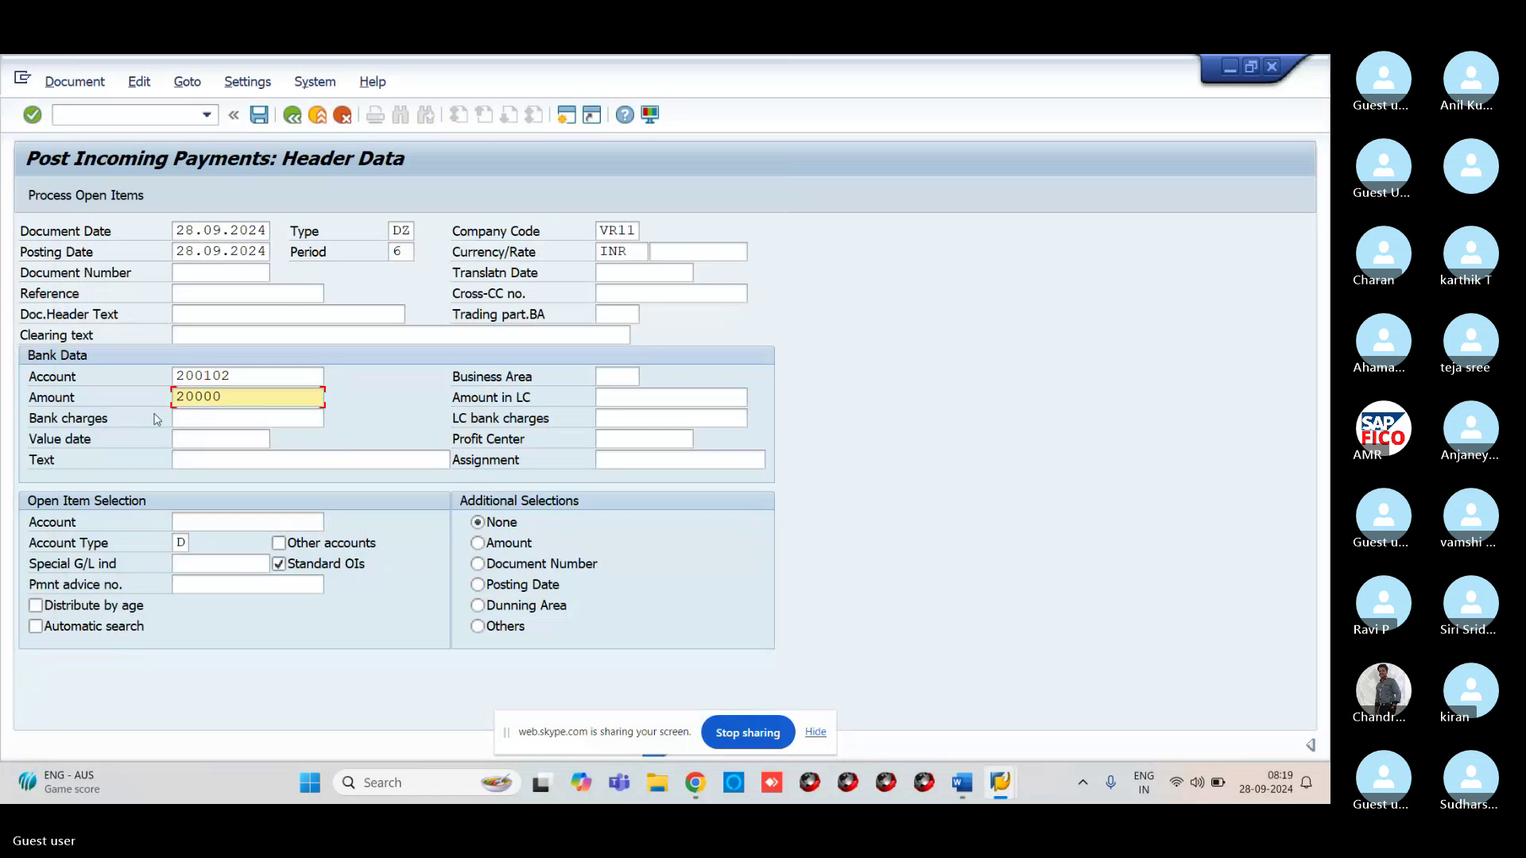
Select customer ABP TECHNOLOGIES for open items and begin the text 'CUSTOMER P'
{"action": "left_click", "coordinate": [226, 522]}
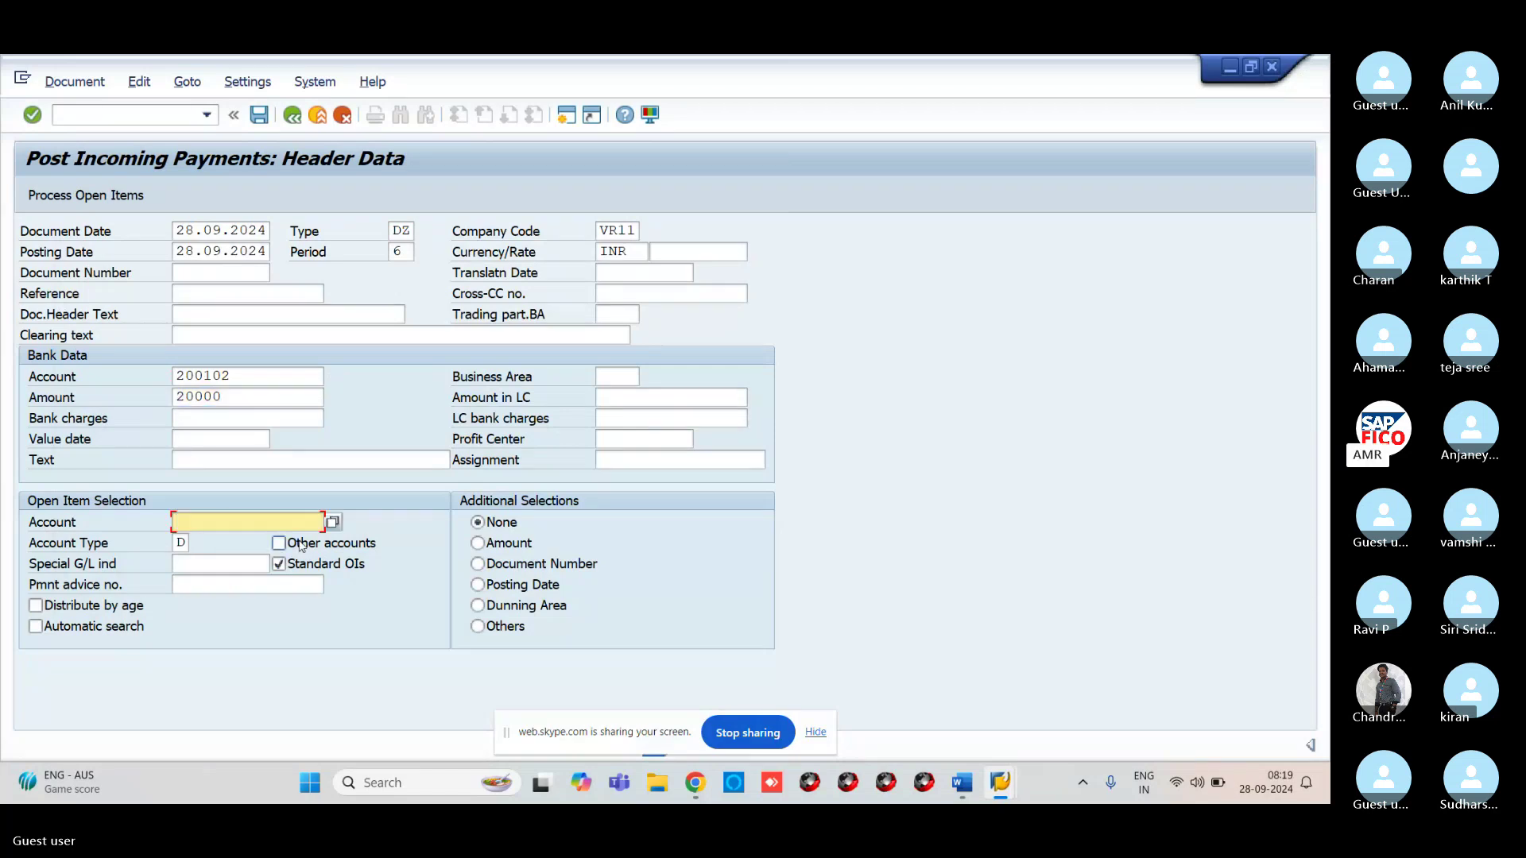
{"action": "left_click", "coordinate": [332, 523]}
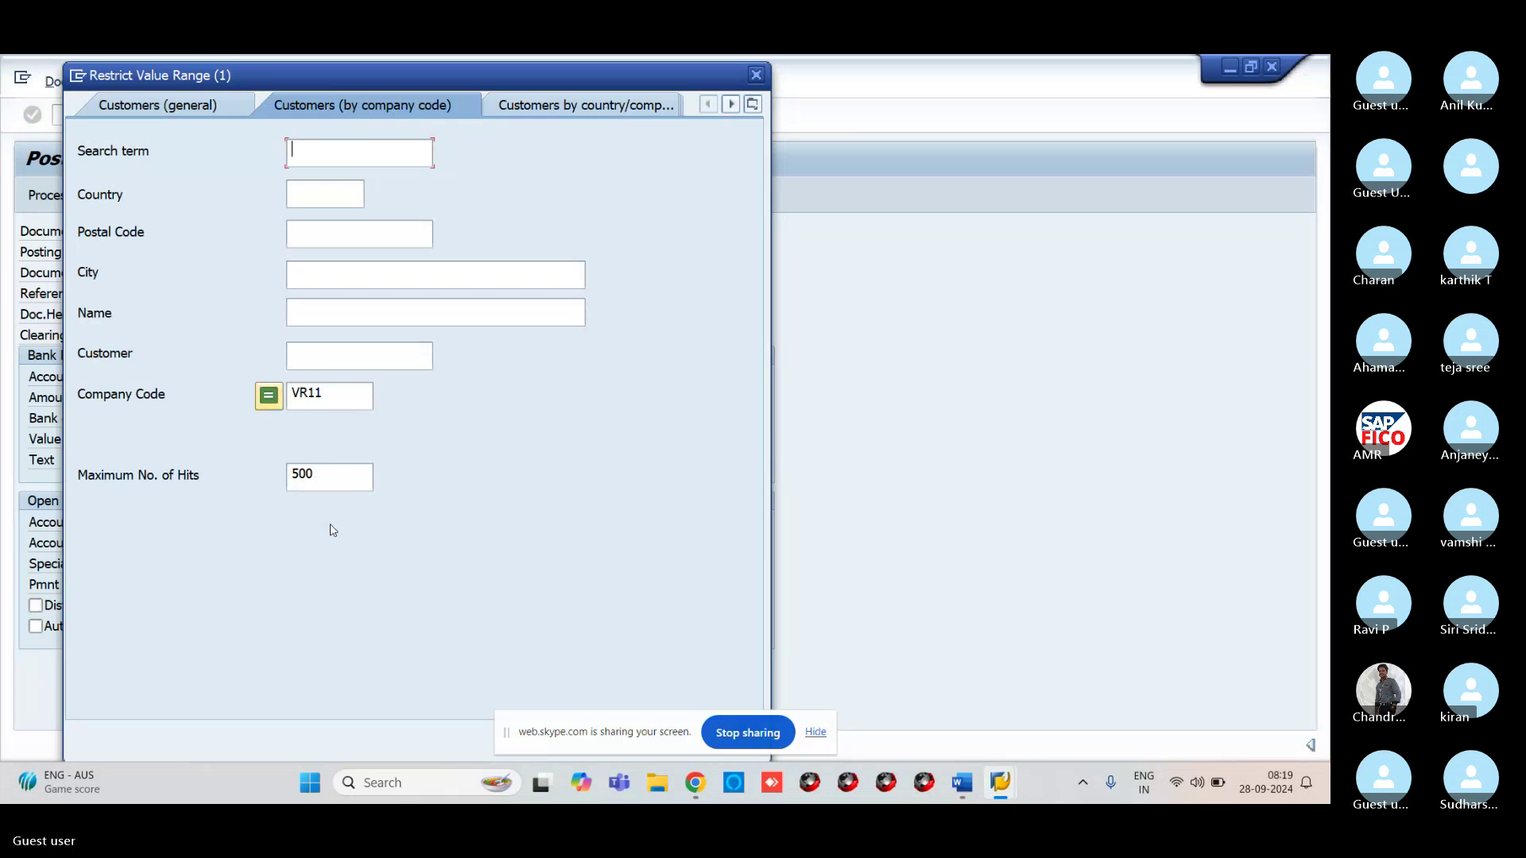
{"action": "key", "text": "Return"}
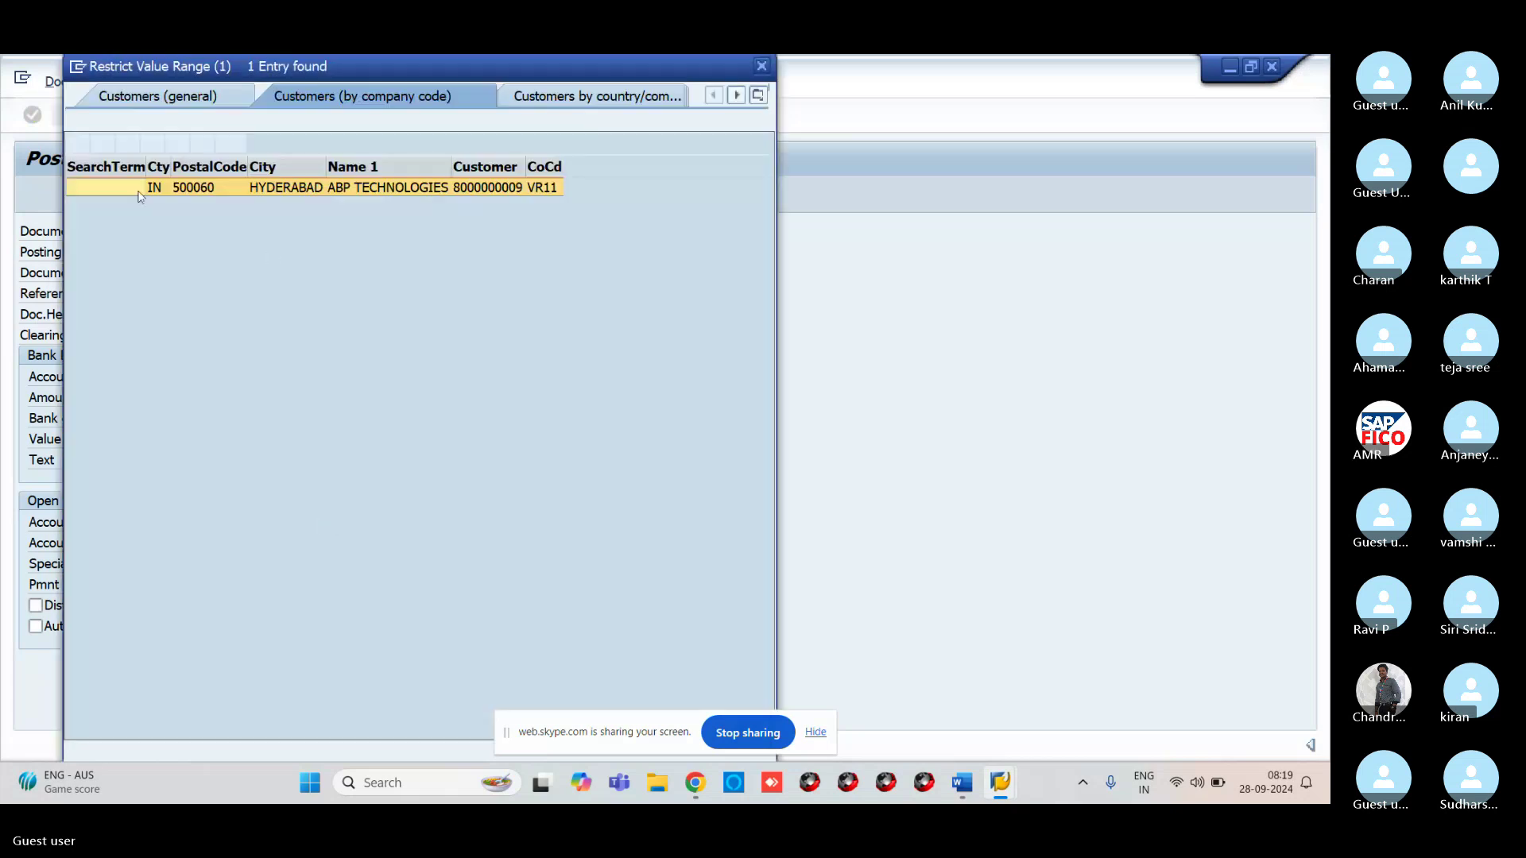
{"action": "left_click", "coordinate": [85, 149]}
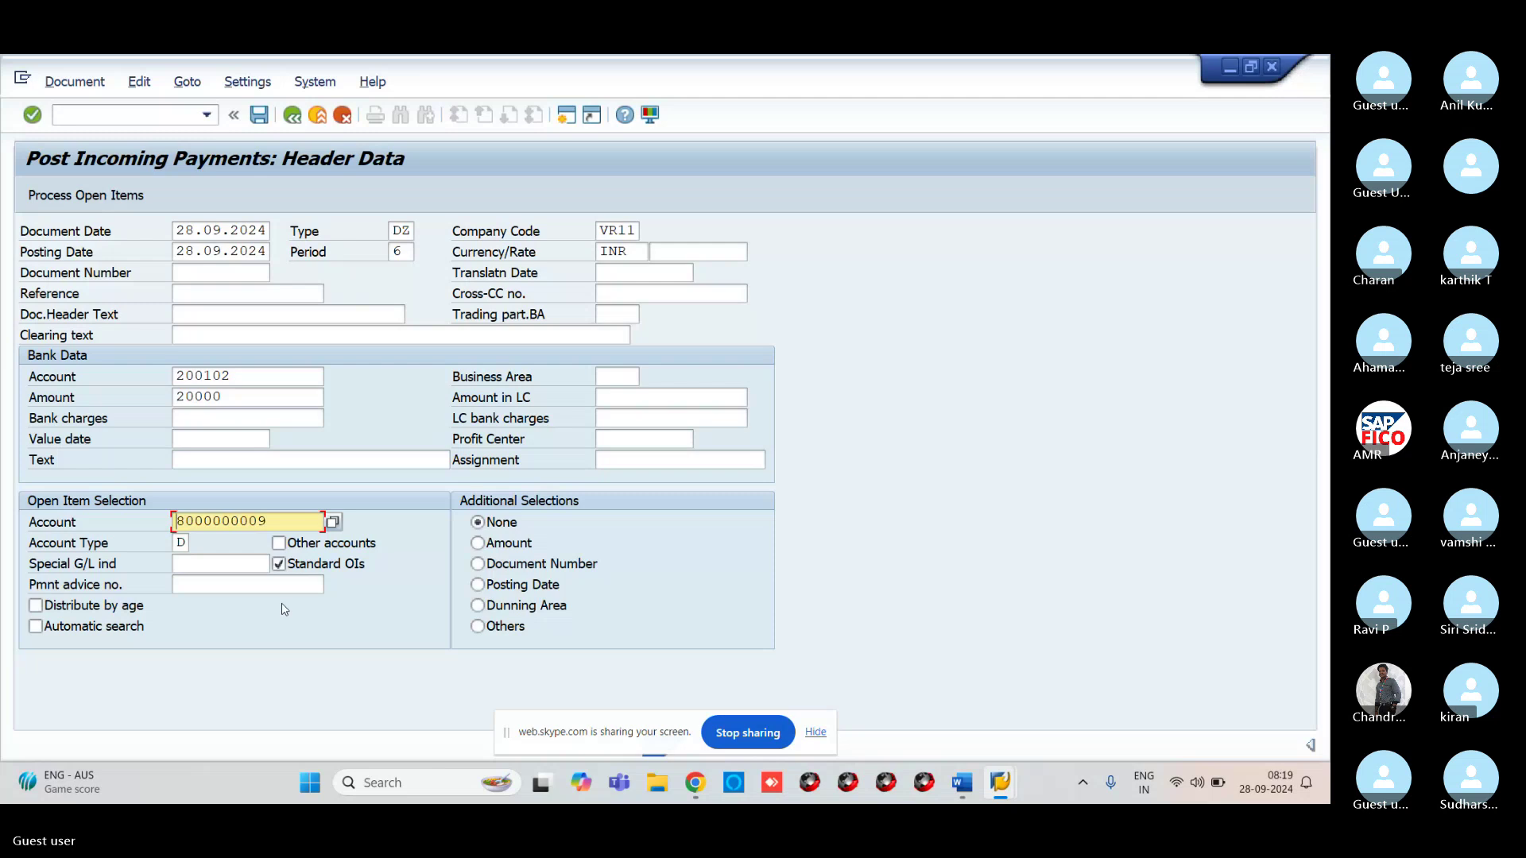
{"action": "left_click", "coordinate": [241, 458]}
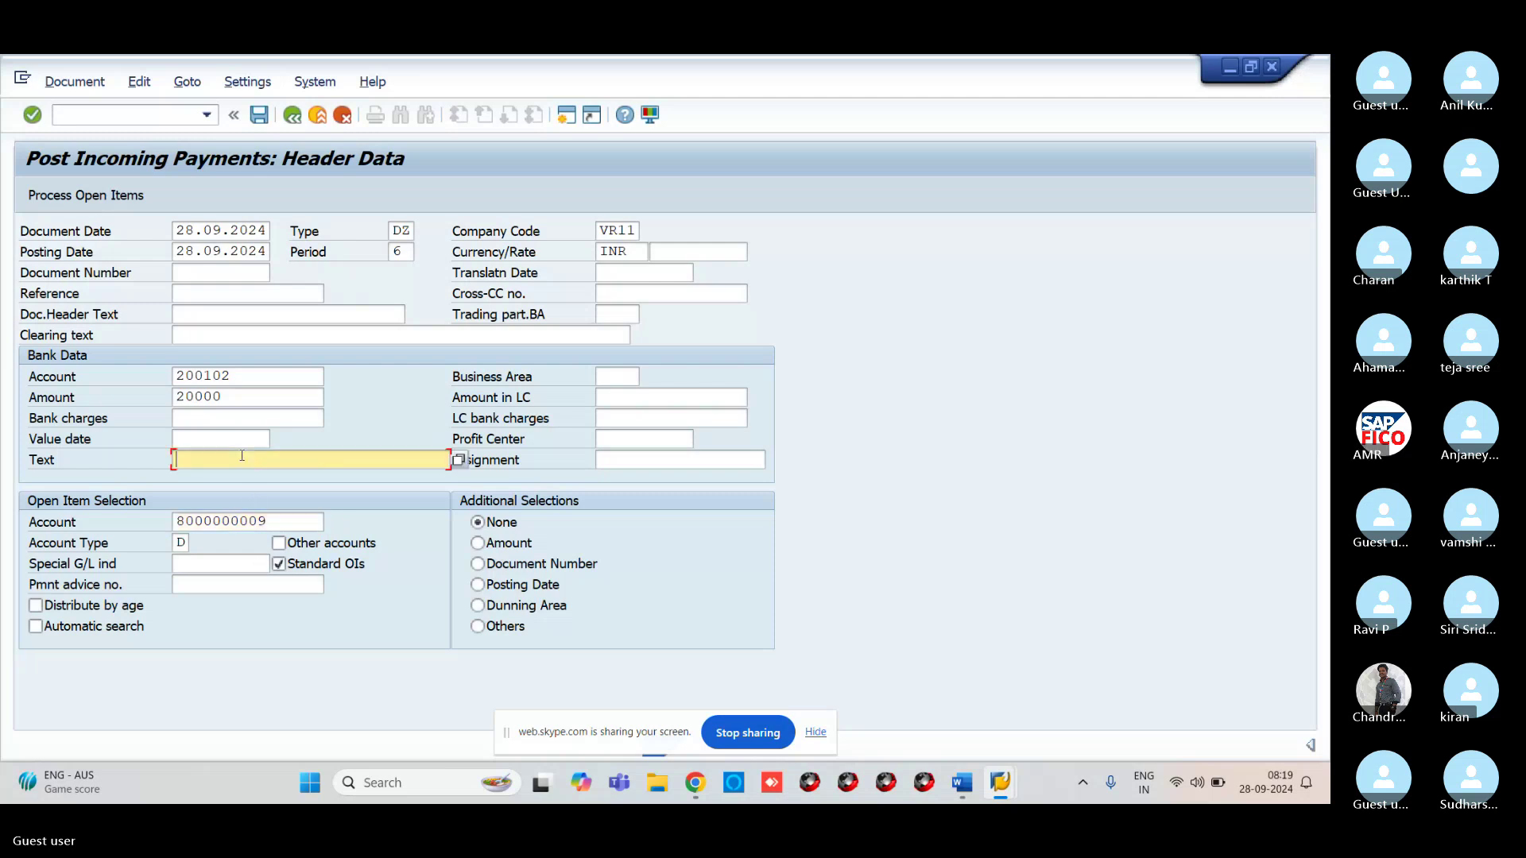
{"action": "type", "text": "V"}
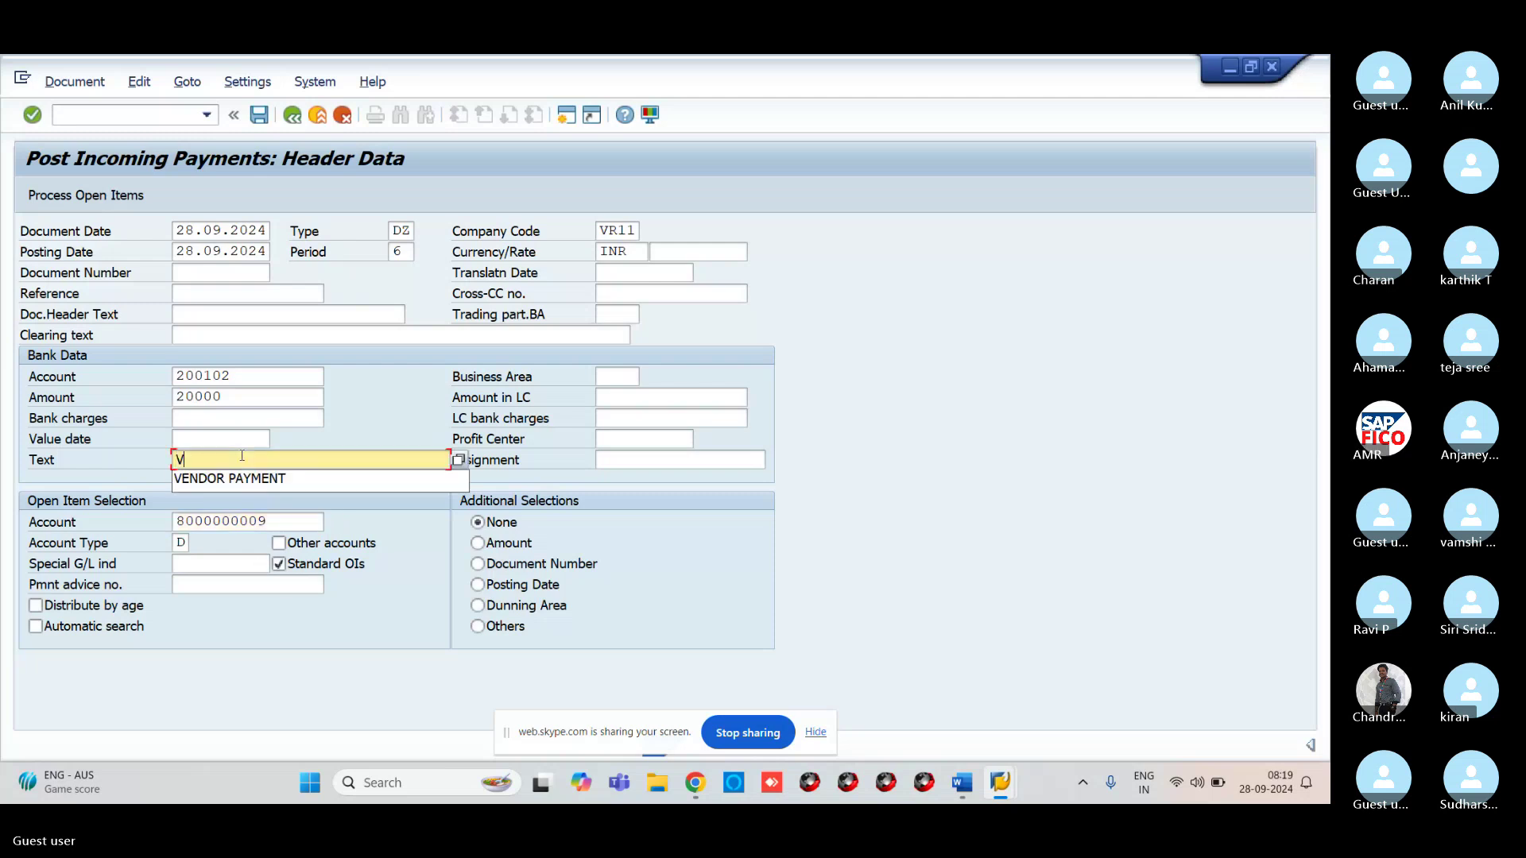
{"action": "key", "text": "BackSpace"}
{"action": "type", "text": "CUS"}
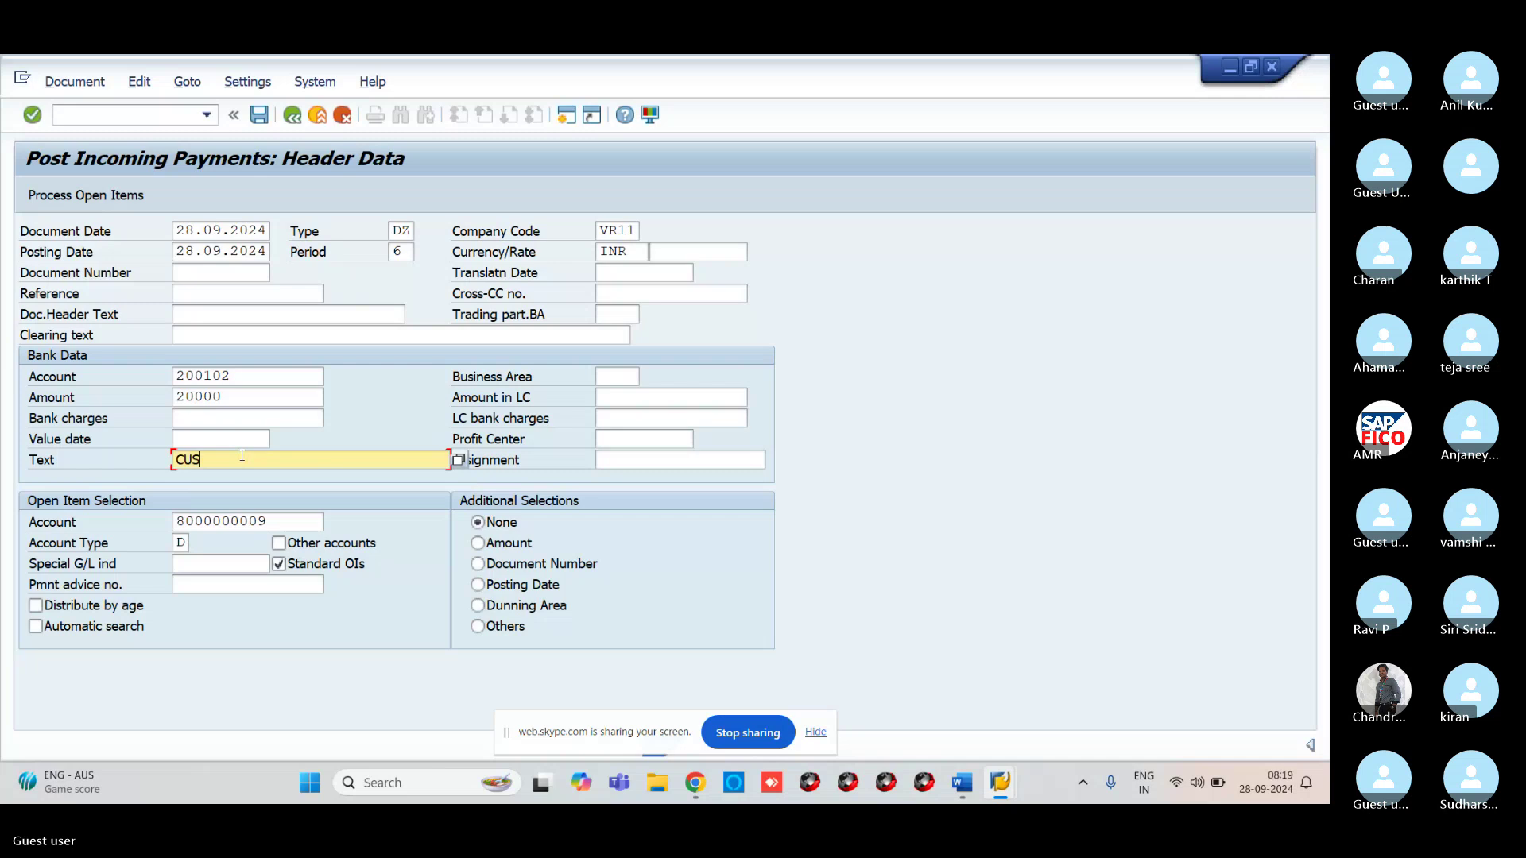
{"action": "type", "text": "TOMER P"}
Finish the text as 'CUSTOMER RECEIVED' and load the open items on the Partial Pmt tab
{"action": "key", "text": "BackSpace"}
{"action": "type", "text": "RECEIVED"}
{"action": "left_click", "coordinate": [80, 205]}
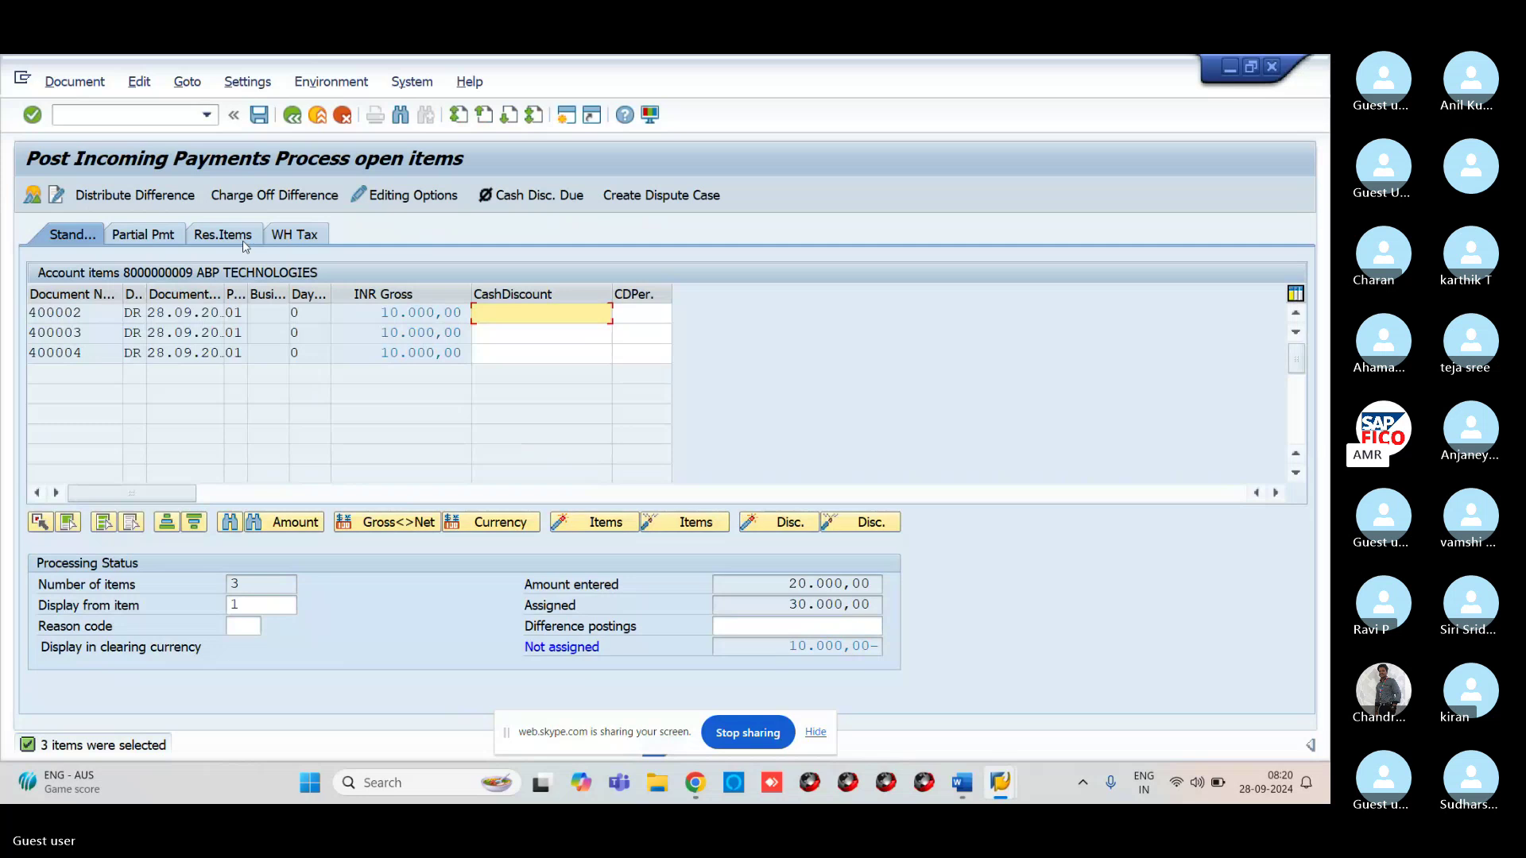
{"action": "left_click", "coordinate": [156, 235]}
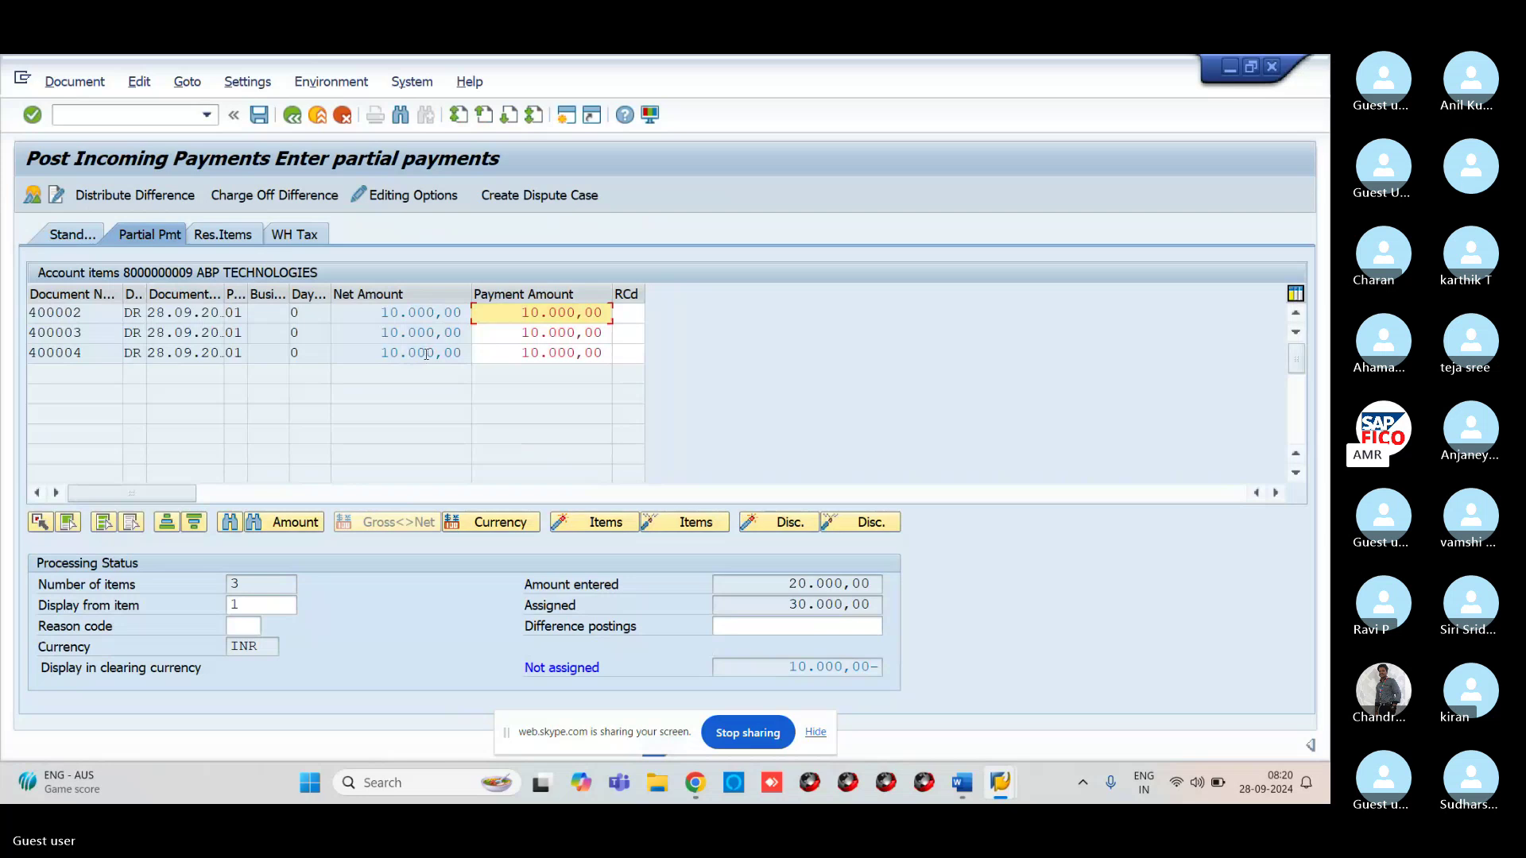
Clear invoice 400004's payment amount and simulate the posting
{"action": "double_click", "coordinate": [426, 354]}
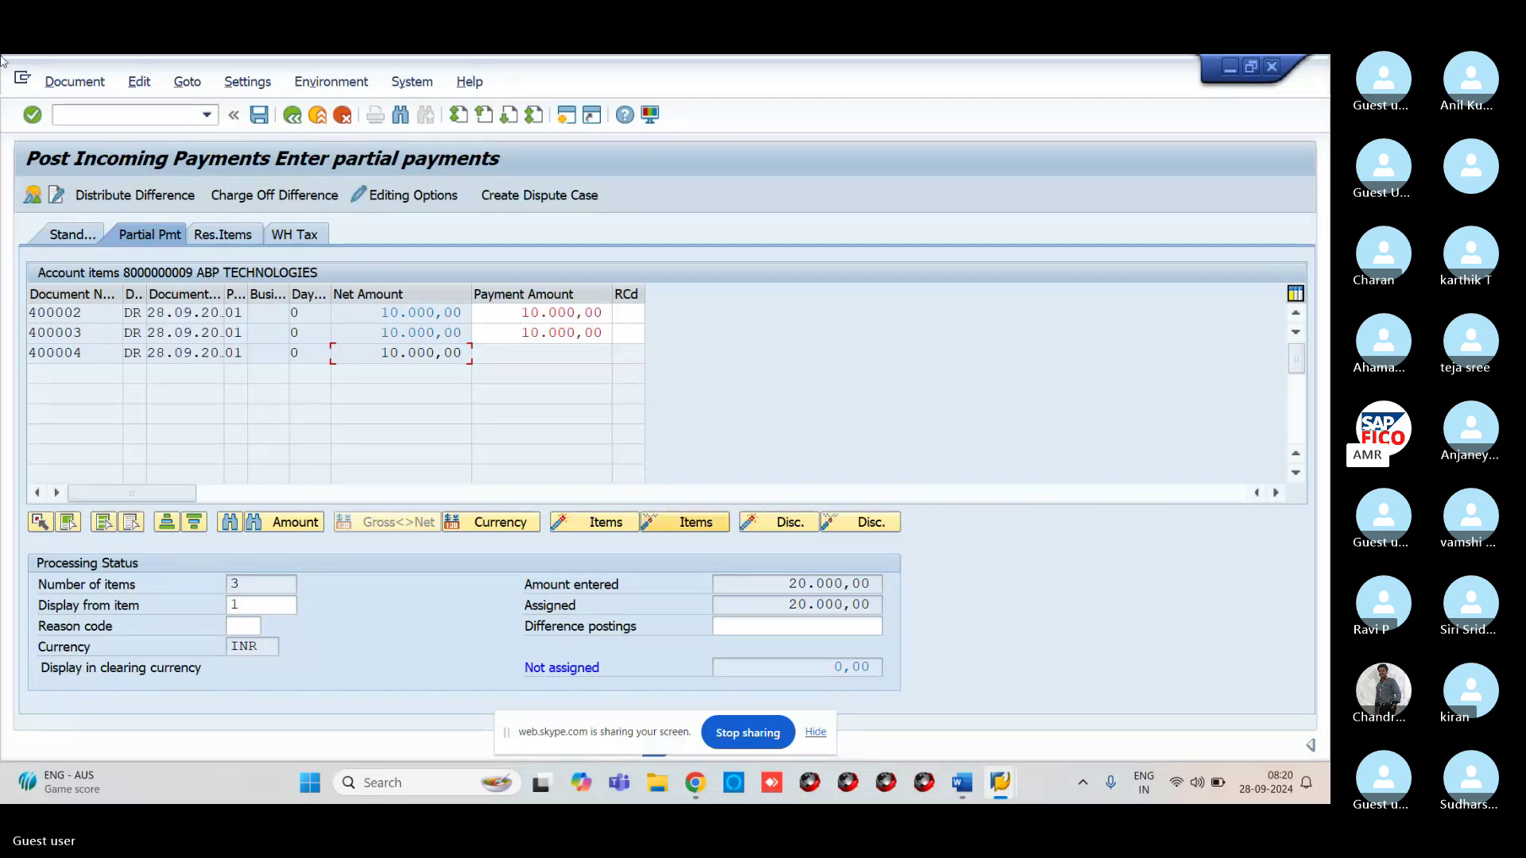
{"action": "left_click", "coordinate": [70, 82]}
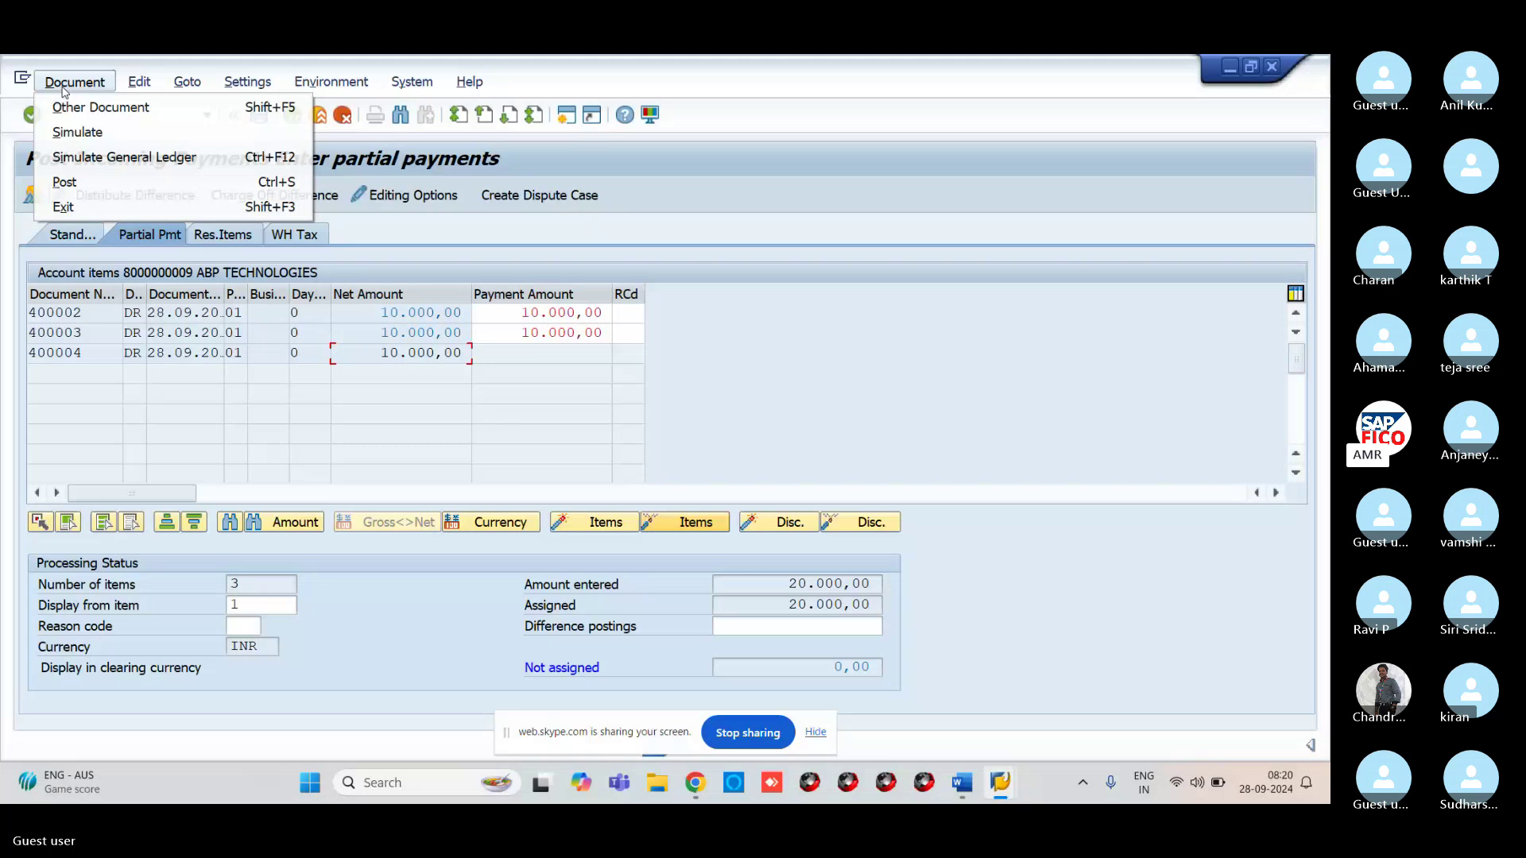
{"action": "left_click", "coordinate": [73, 132]}
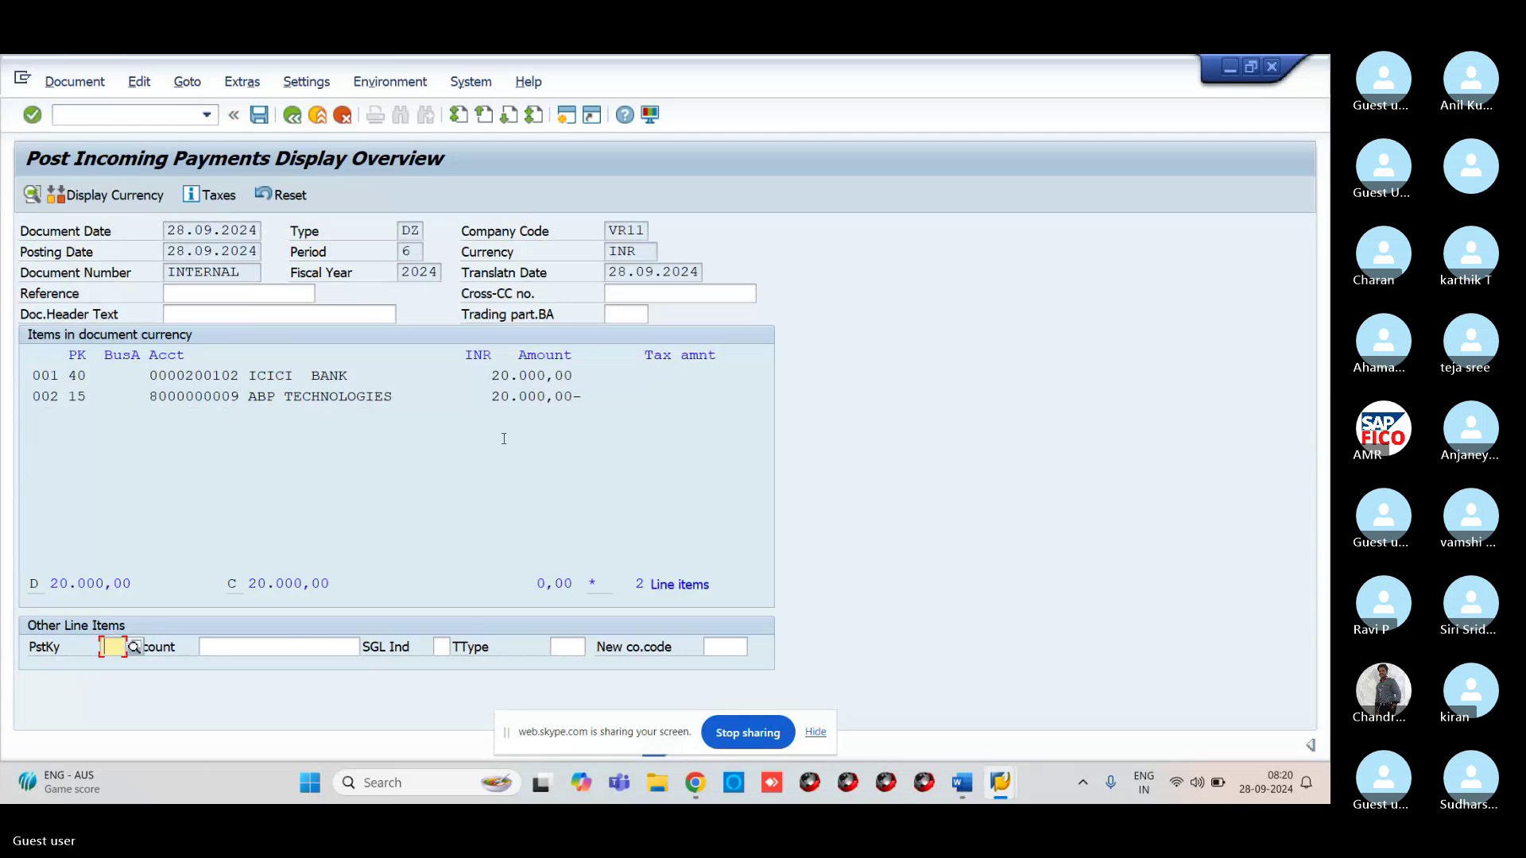
Post the simulated incoming payment as document 500002 in VR11
{"action": "left_click", "coordinate": [258, 117]}
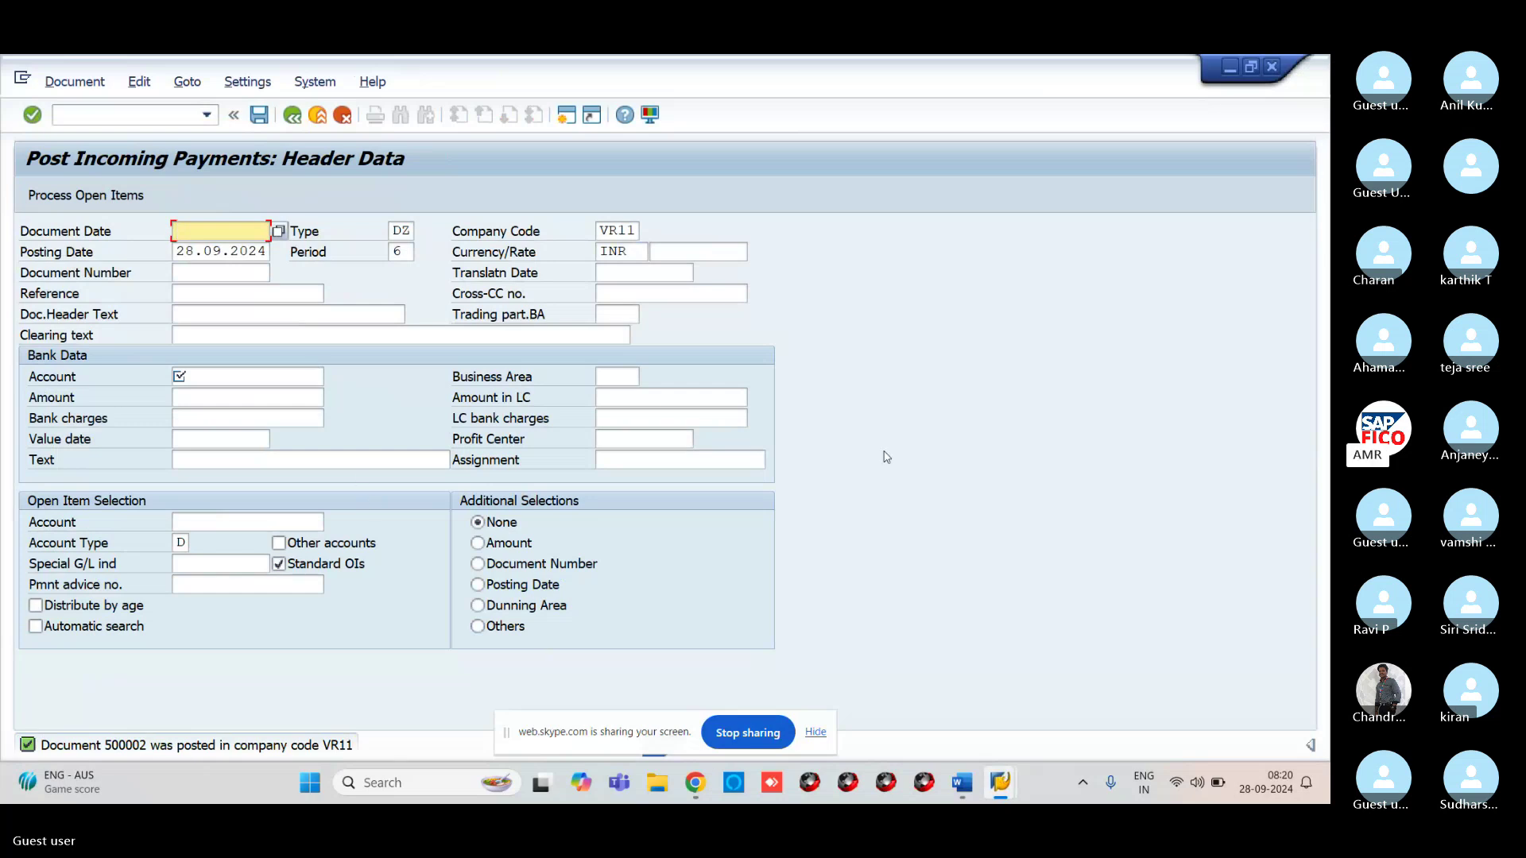
Refresh the customer line item list to confirm only invoice 400004 (10,000 INR) remains open
{"action": "mouse_move", "coordinate": [997, 777]}
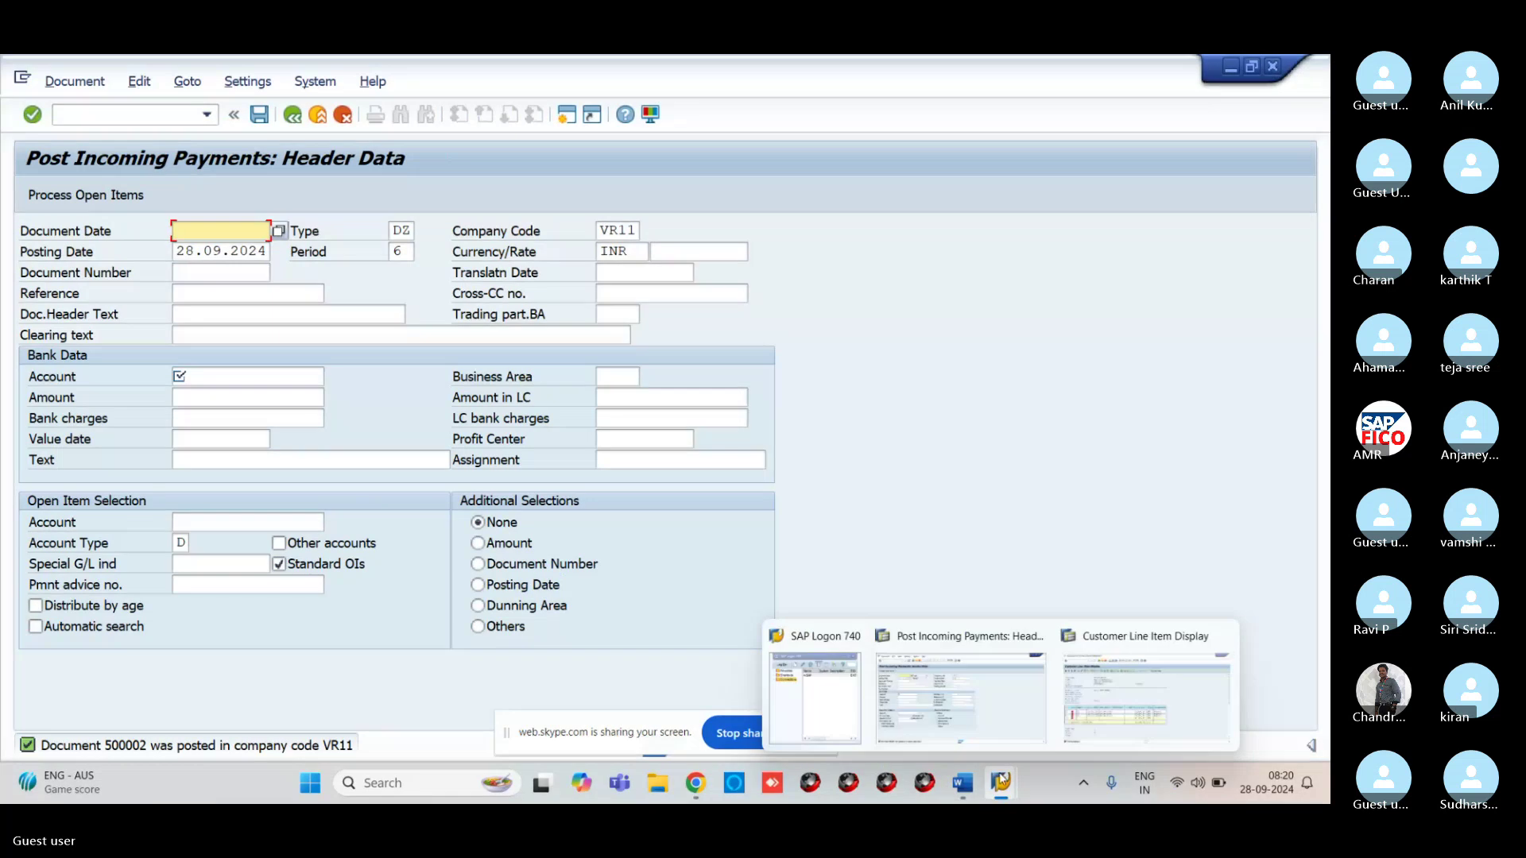
{"action": "left_click", "coordinate": [1145, 699]}
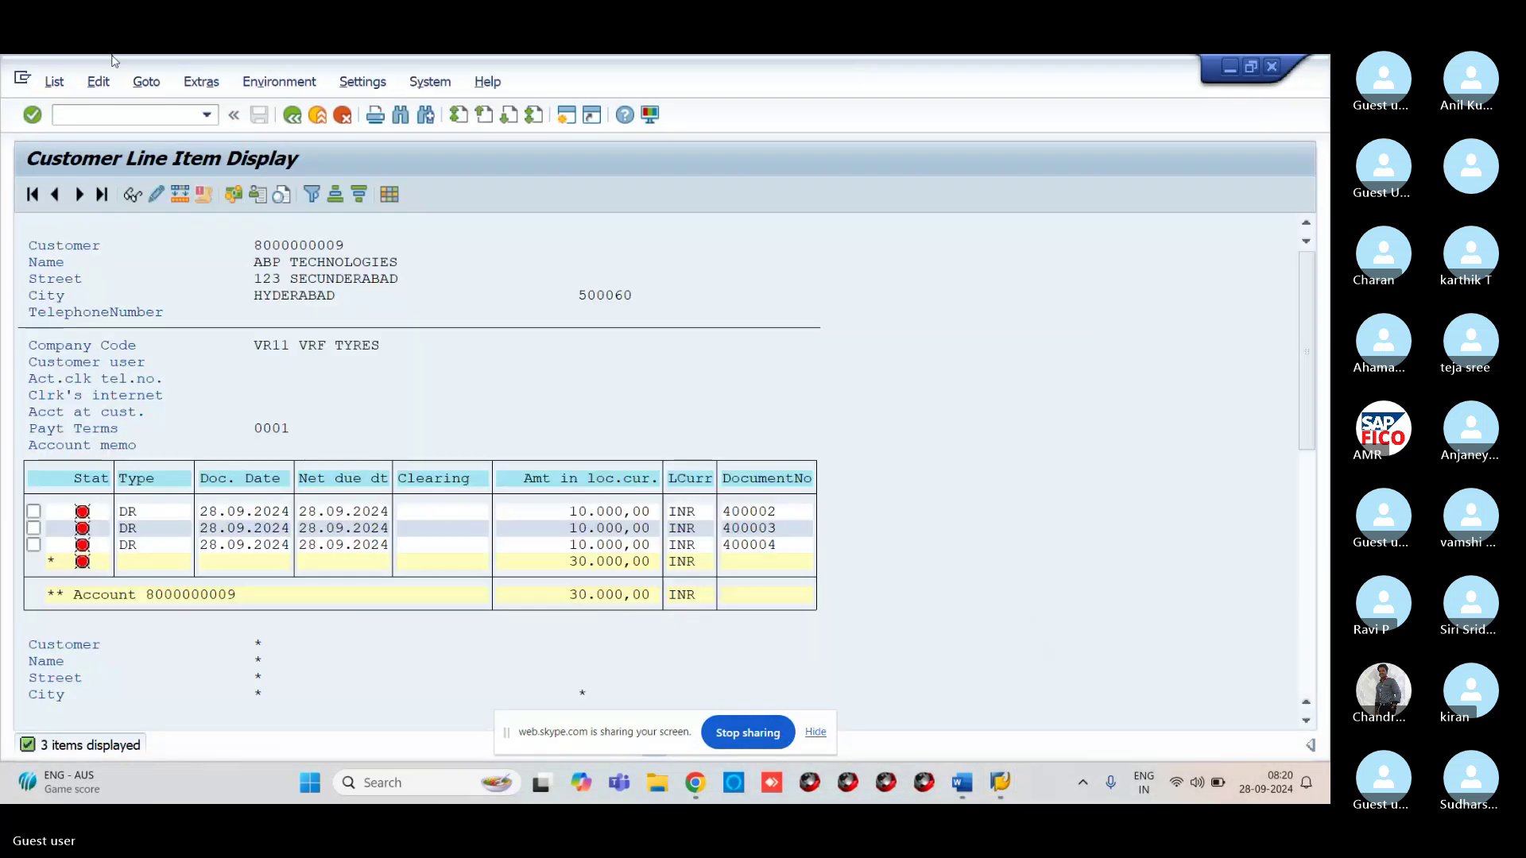
{"action": "left_click", "coordinate": [54, 82]}
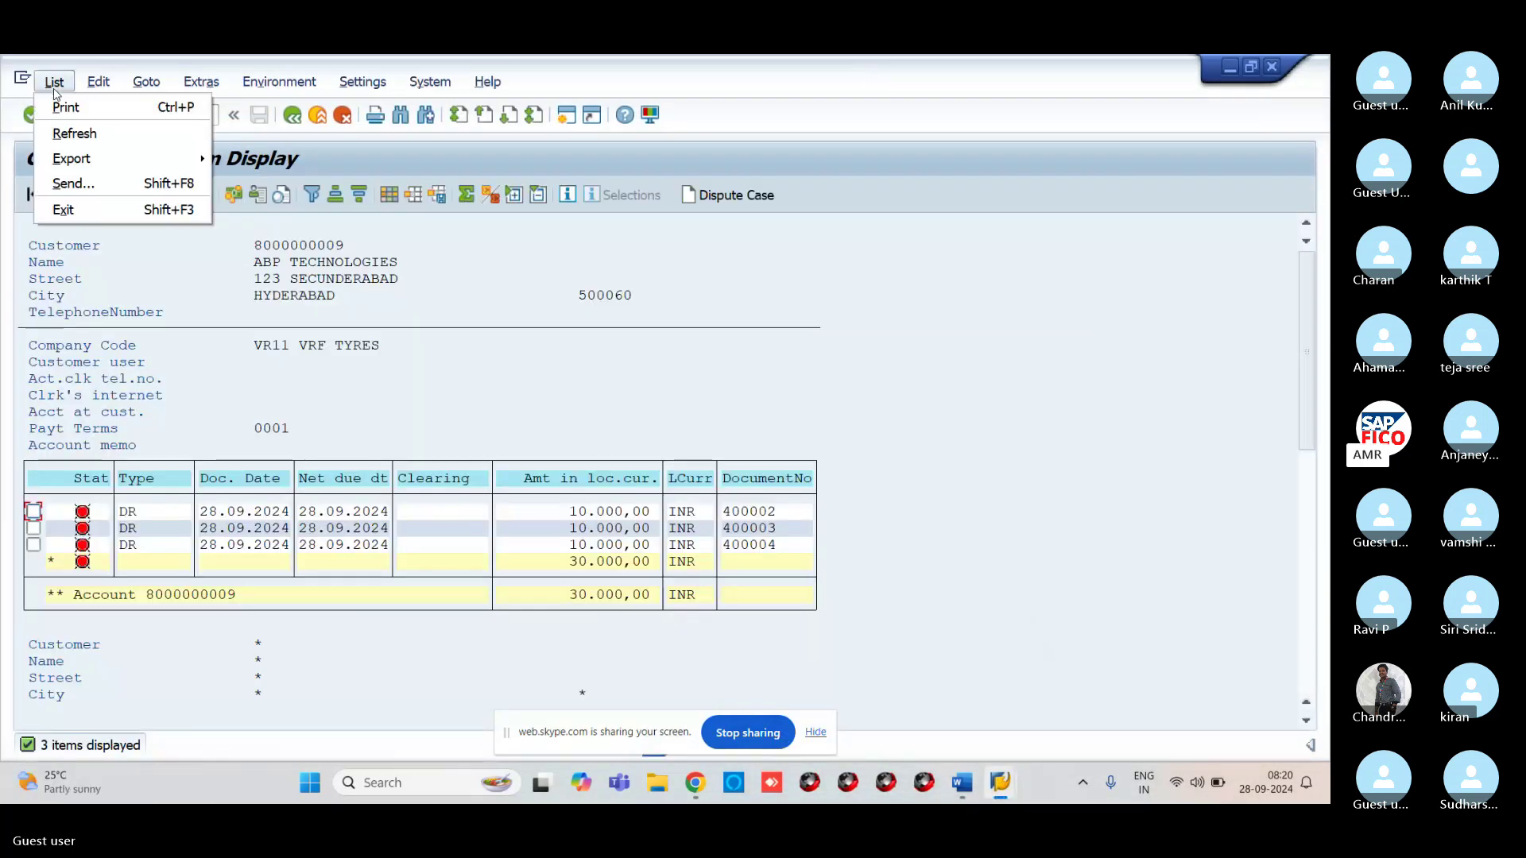
{"action": "left_click", "coordinate": [74, 134]}
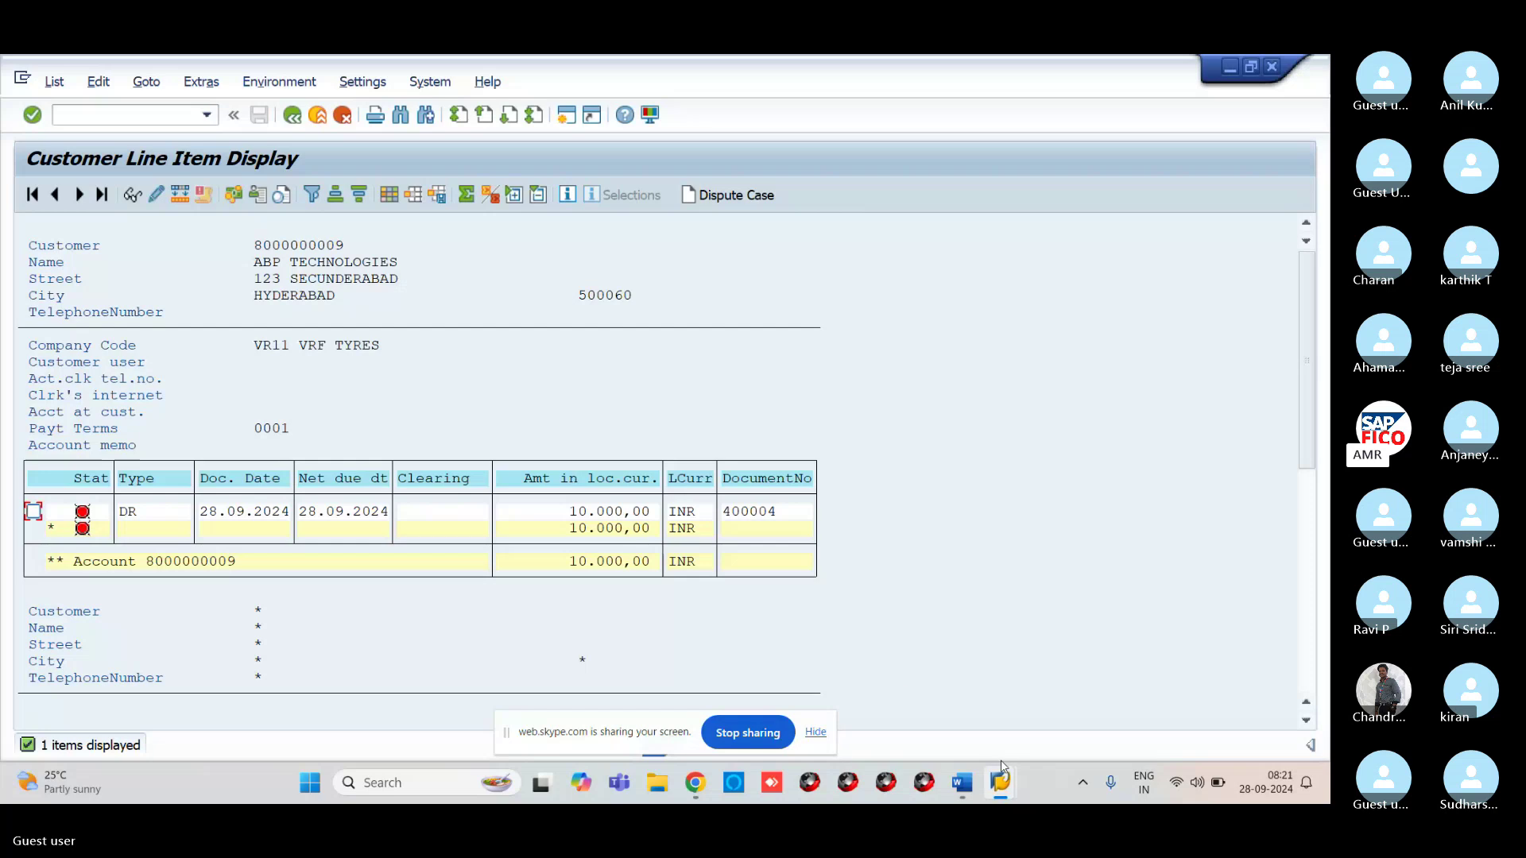
Back in incoming payment entry, enter document date 28.09.2024
{"action": "mouse_move", "coordinate": [1002, 767]}
{"action": "left_click", "coordinate": [1124, 700]}
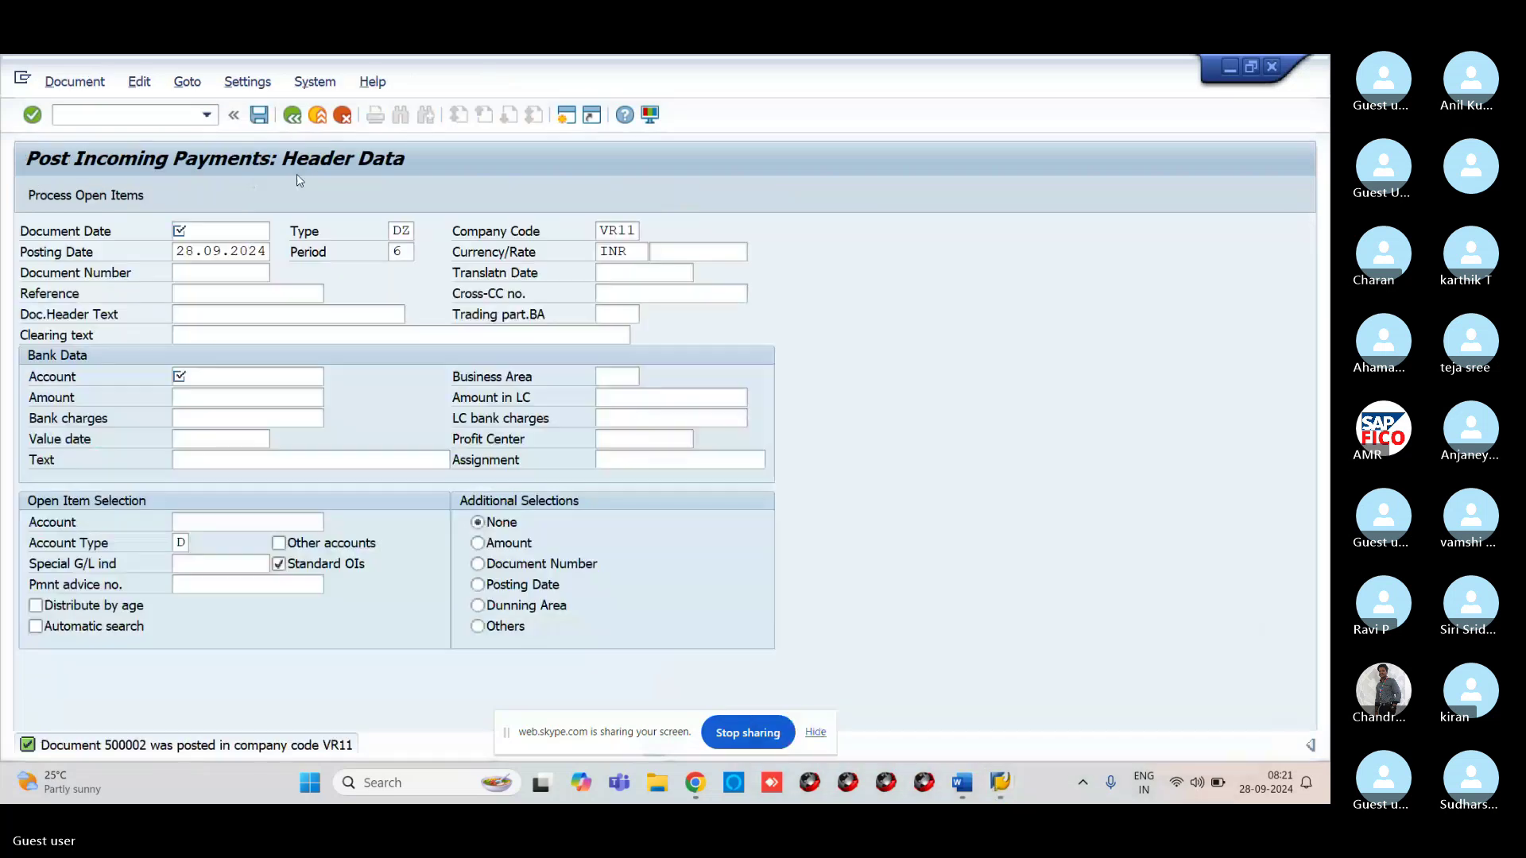
{"action": "left_click", "coordinate": [209, 229]}
{"action": "type", "text": "28"}
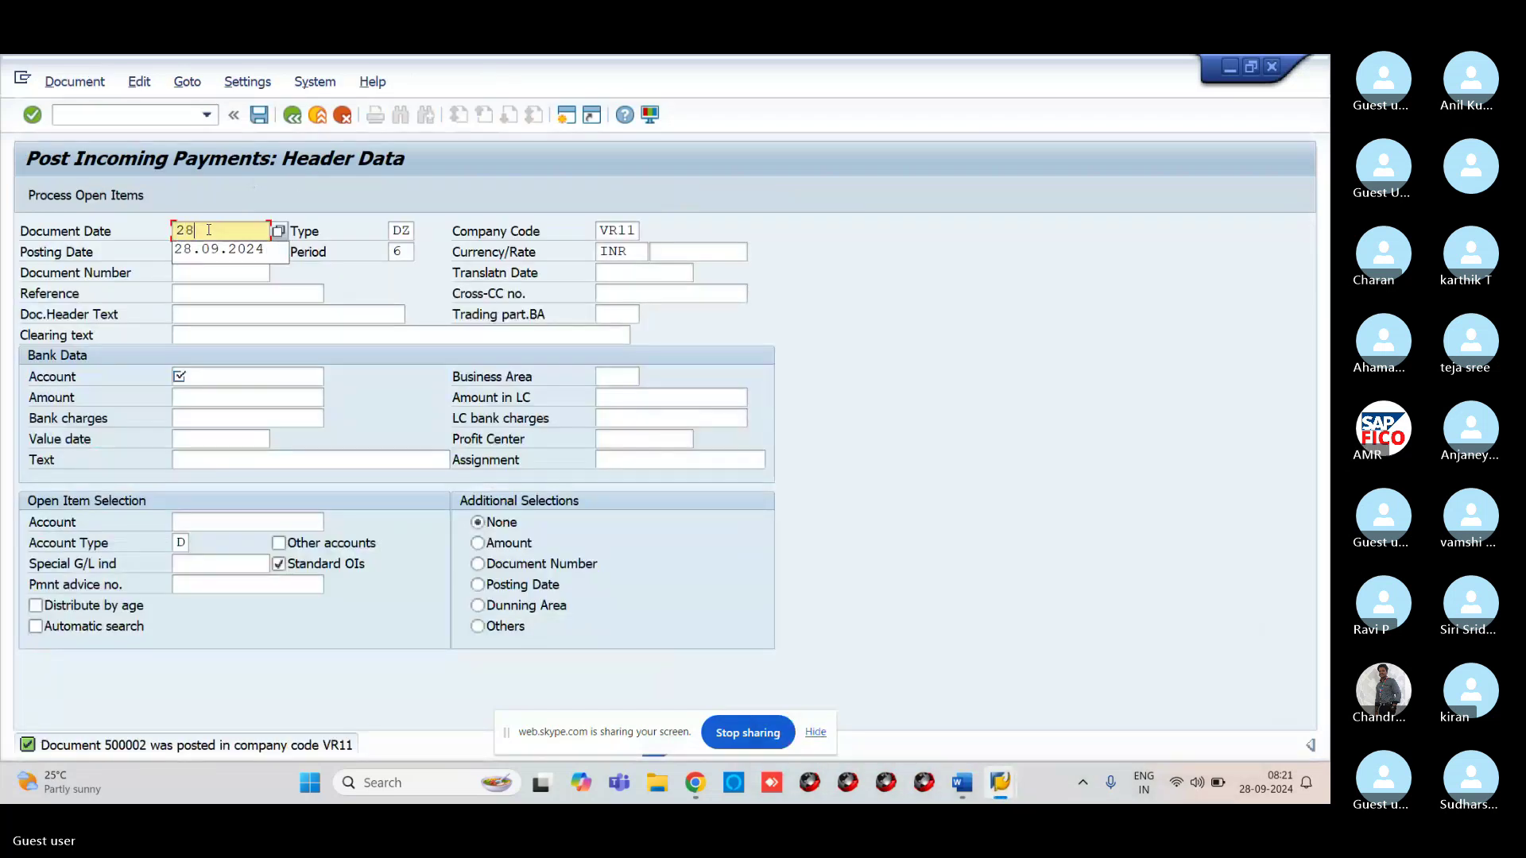
{"action": "type", "text": ".09.2024"}
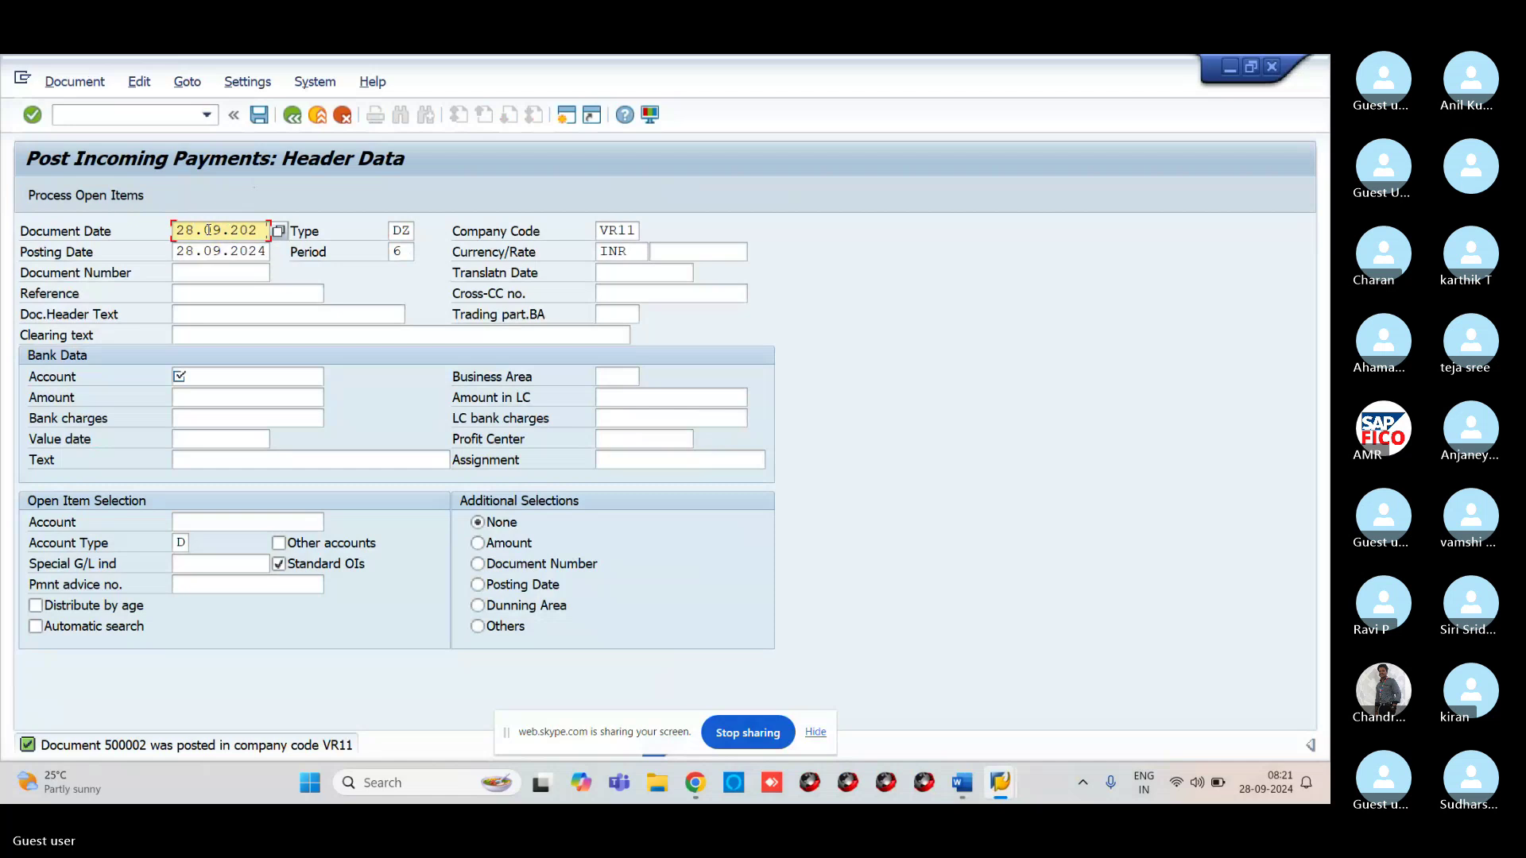
Select G/L 200101 VROC HDFC BANK A/C as the bank account, then bring Skype forward
{"action": "left_click", "coordinate": [207, 375]}
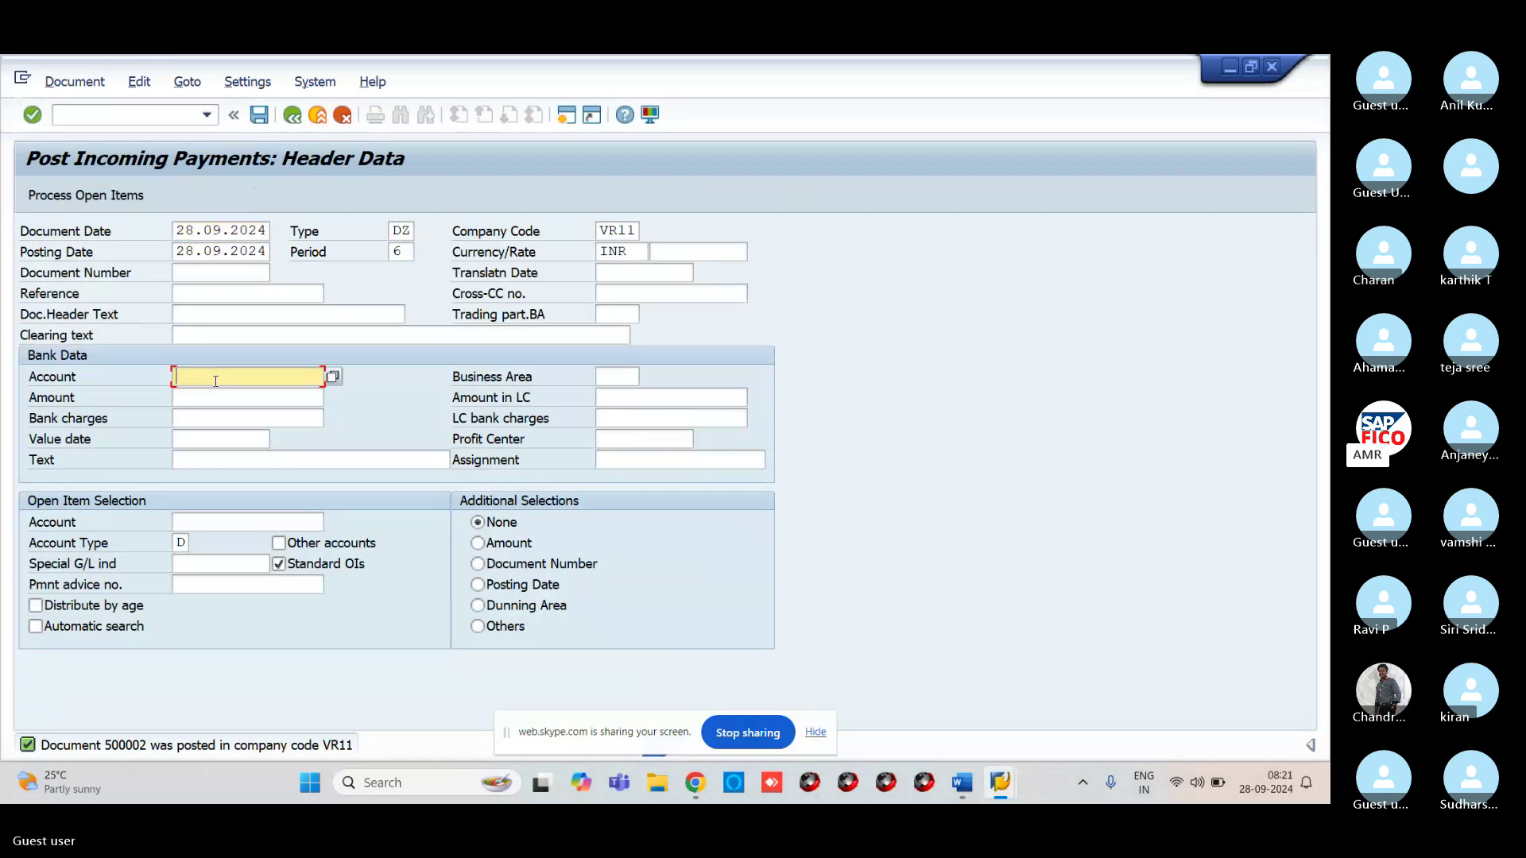
{"action": "left_click", "coordinate": [333, 378]}
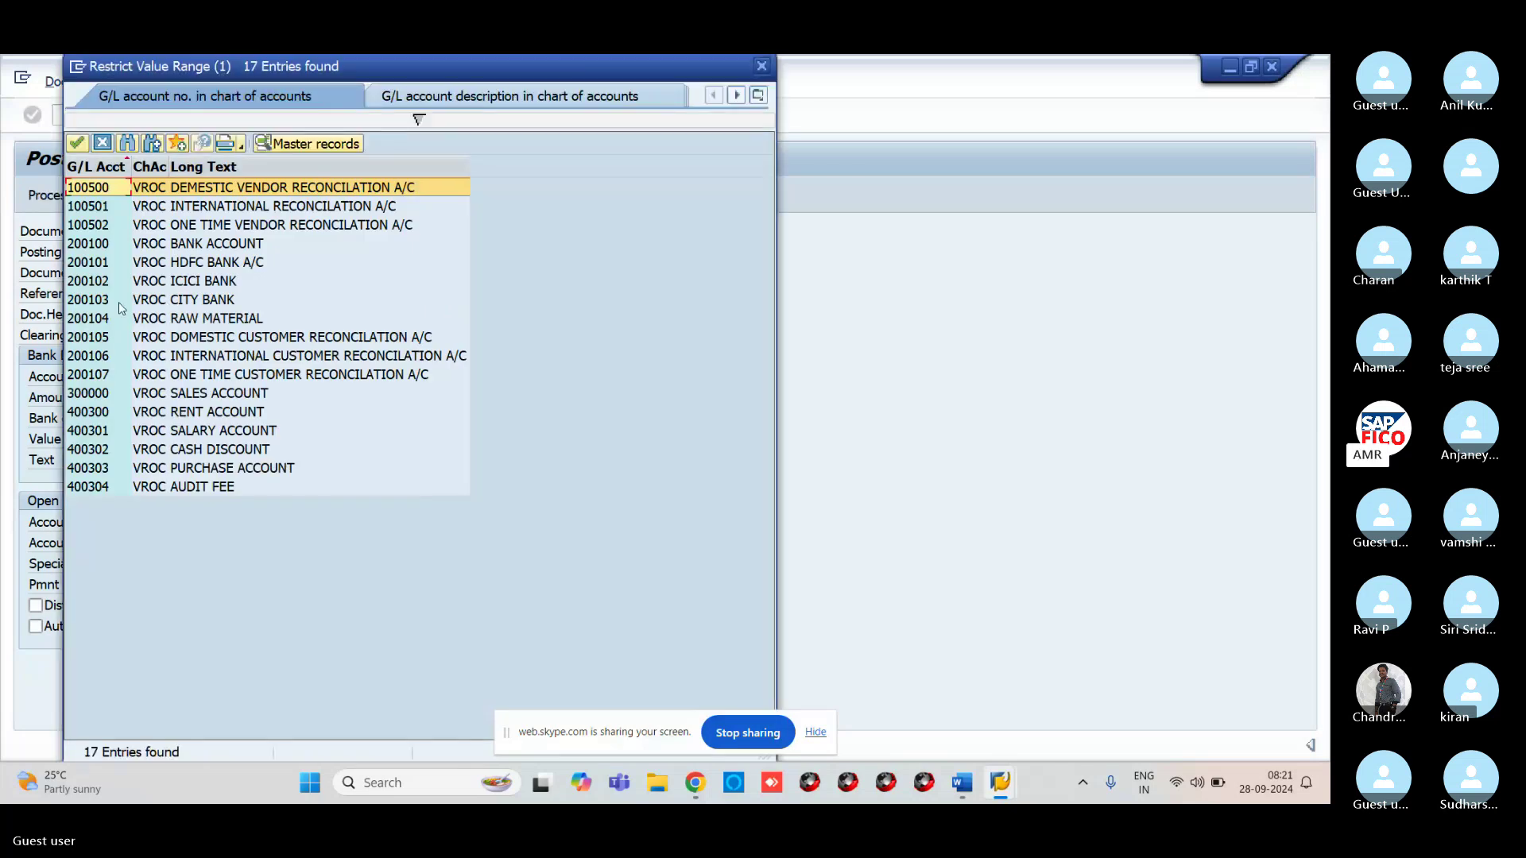
{"action": "left_click", "coordinate": [104, 263]}
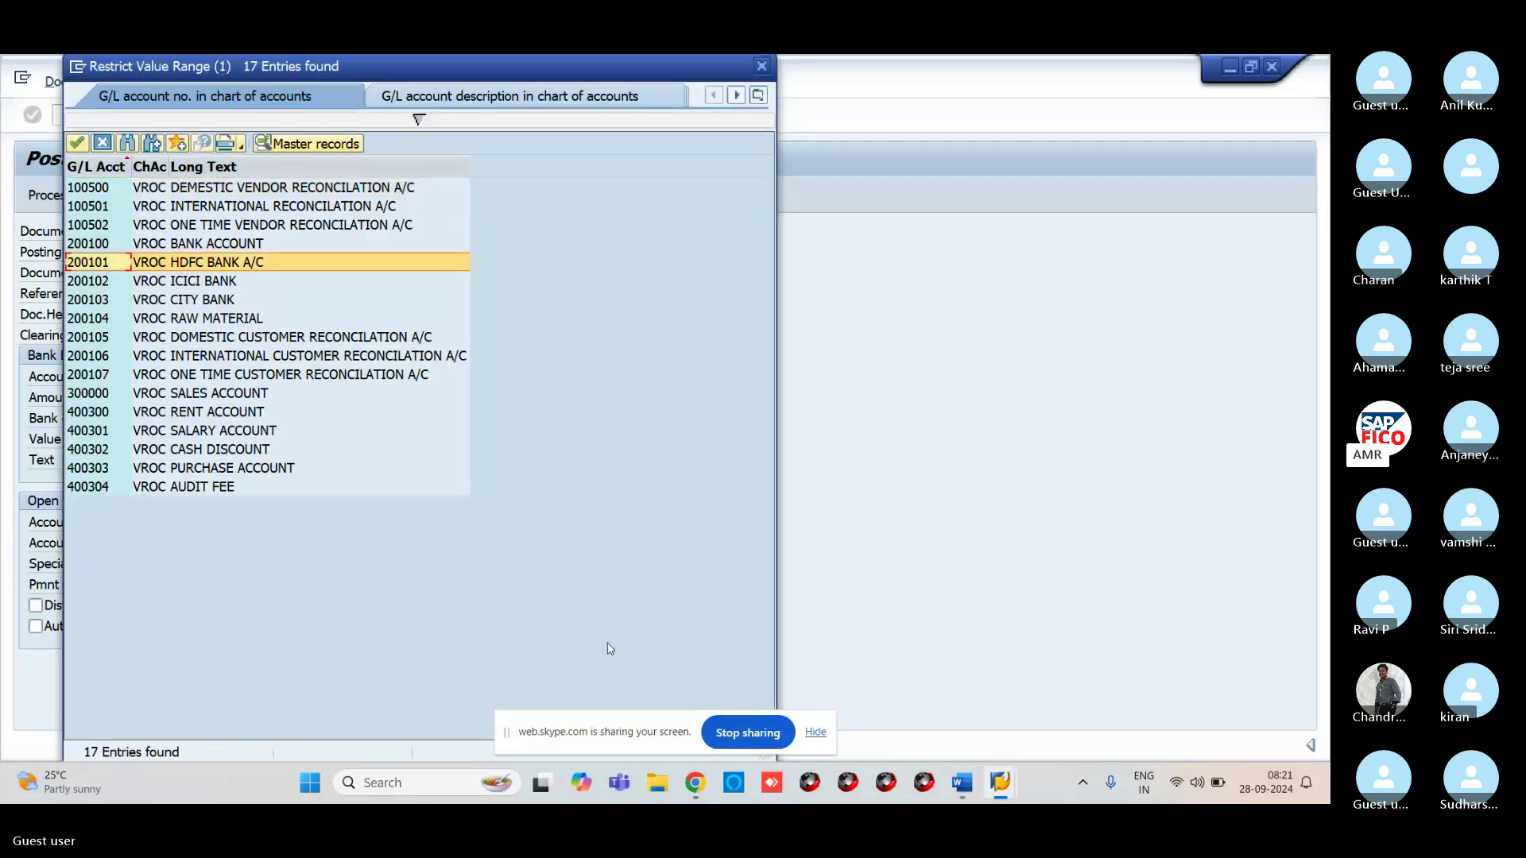
{"action": "left_click", "coordinate": [77, 143]}
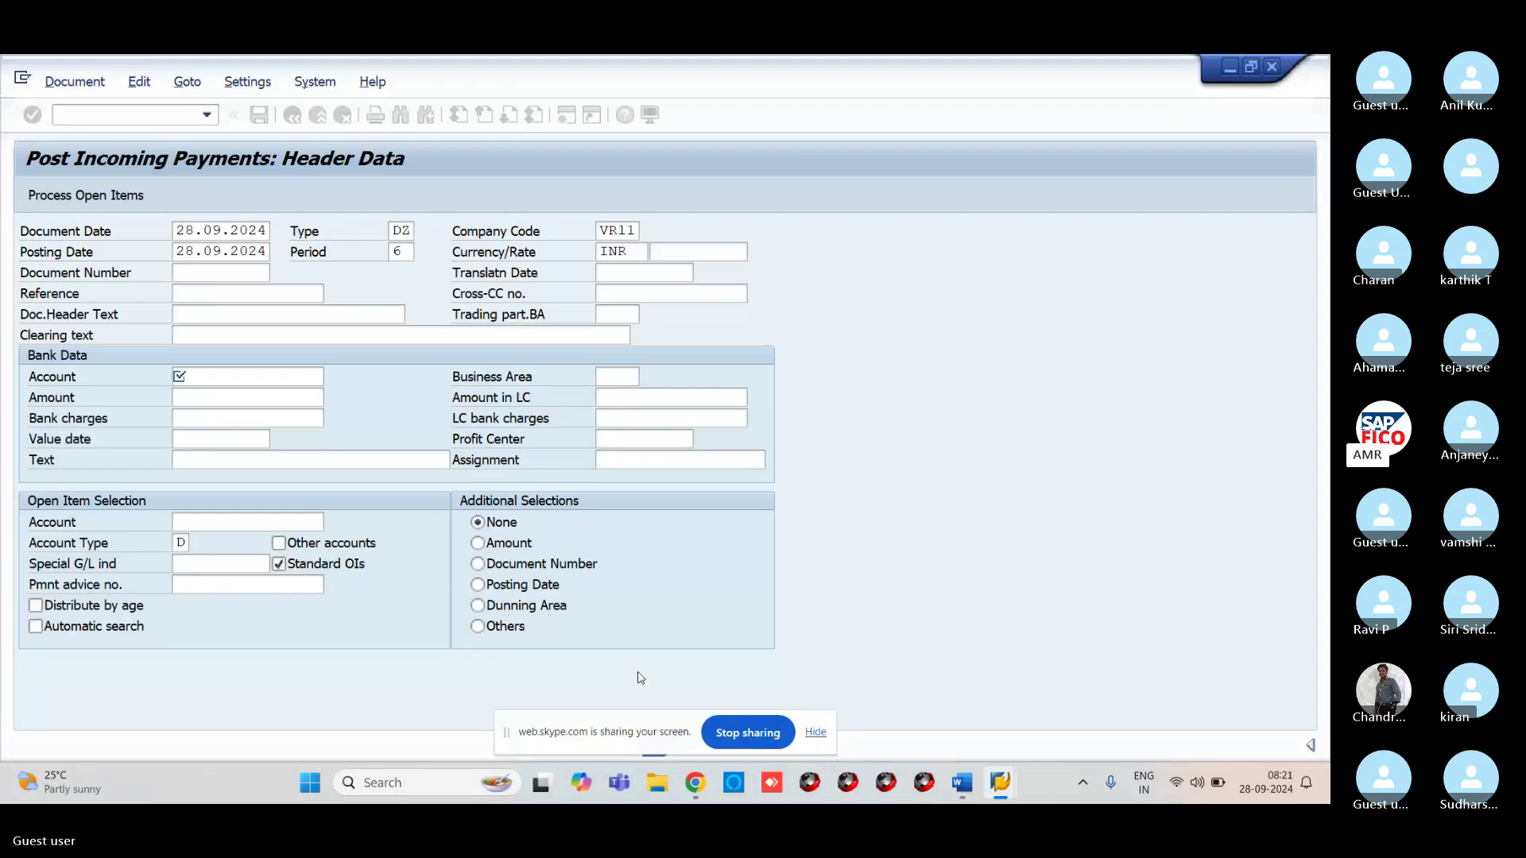
{"action": "mouse_move", "coordinate": [688, 787]}
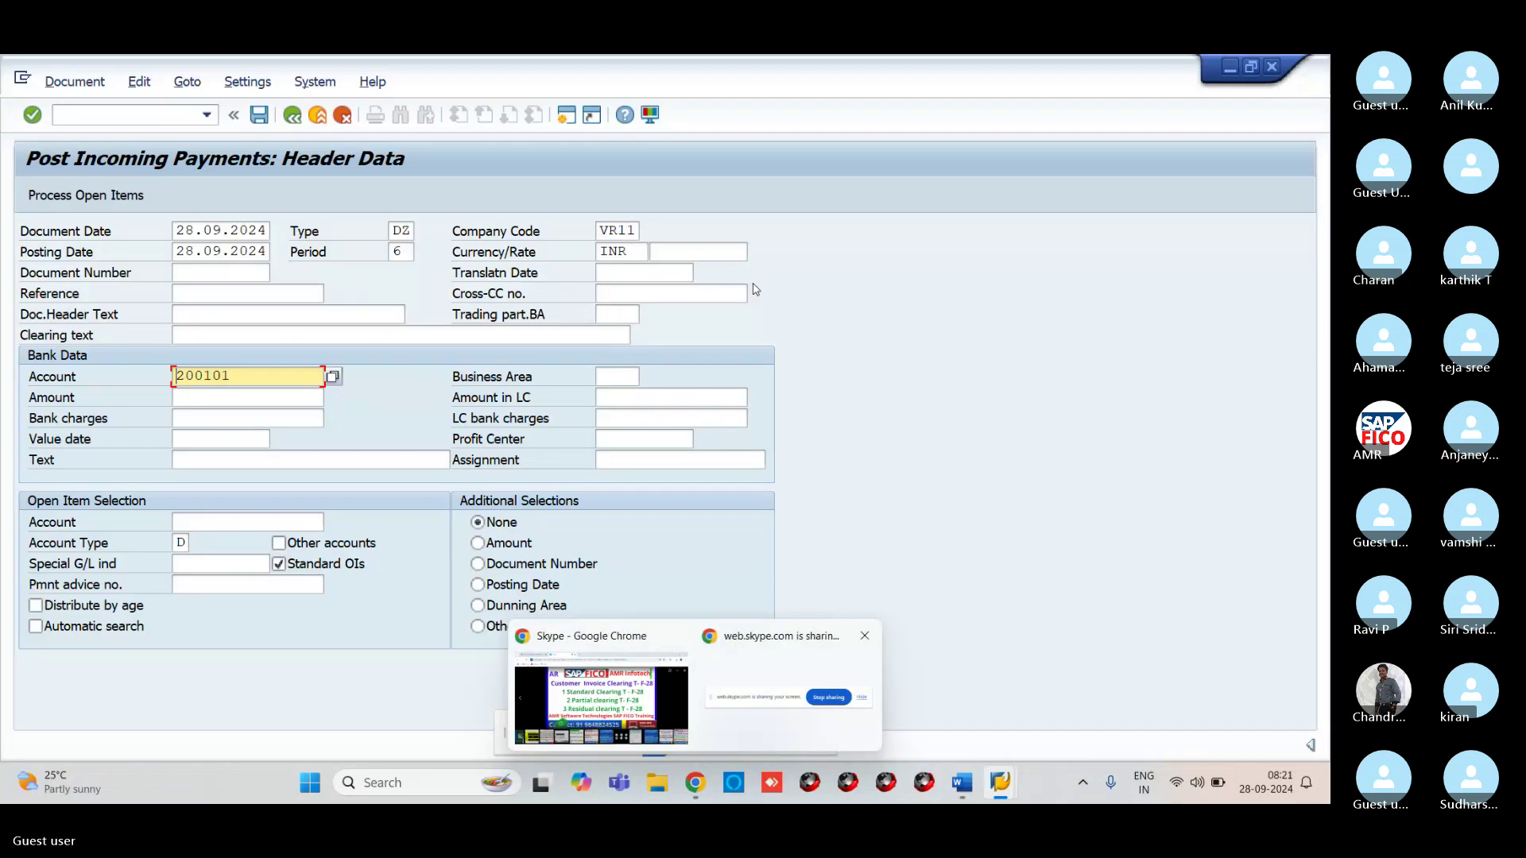
{"action": "left_click", "coordinate": [636, 689]}
Close the shared slide, leave the Skype mic muted, and minimize the call window
{"action": "left_click", "coordinate": [1303, 195]}
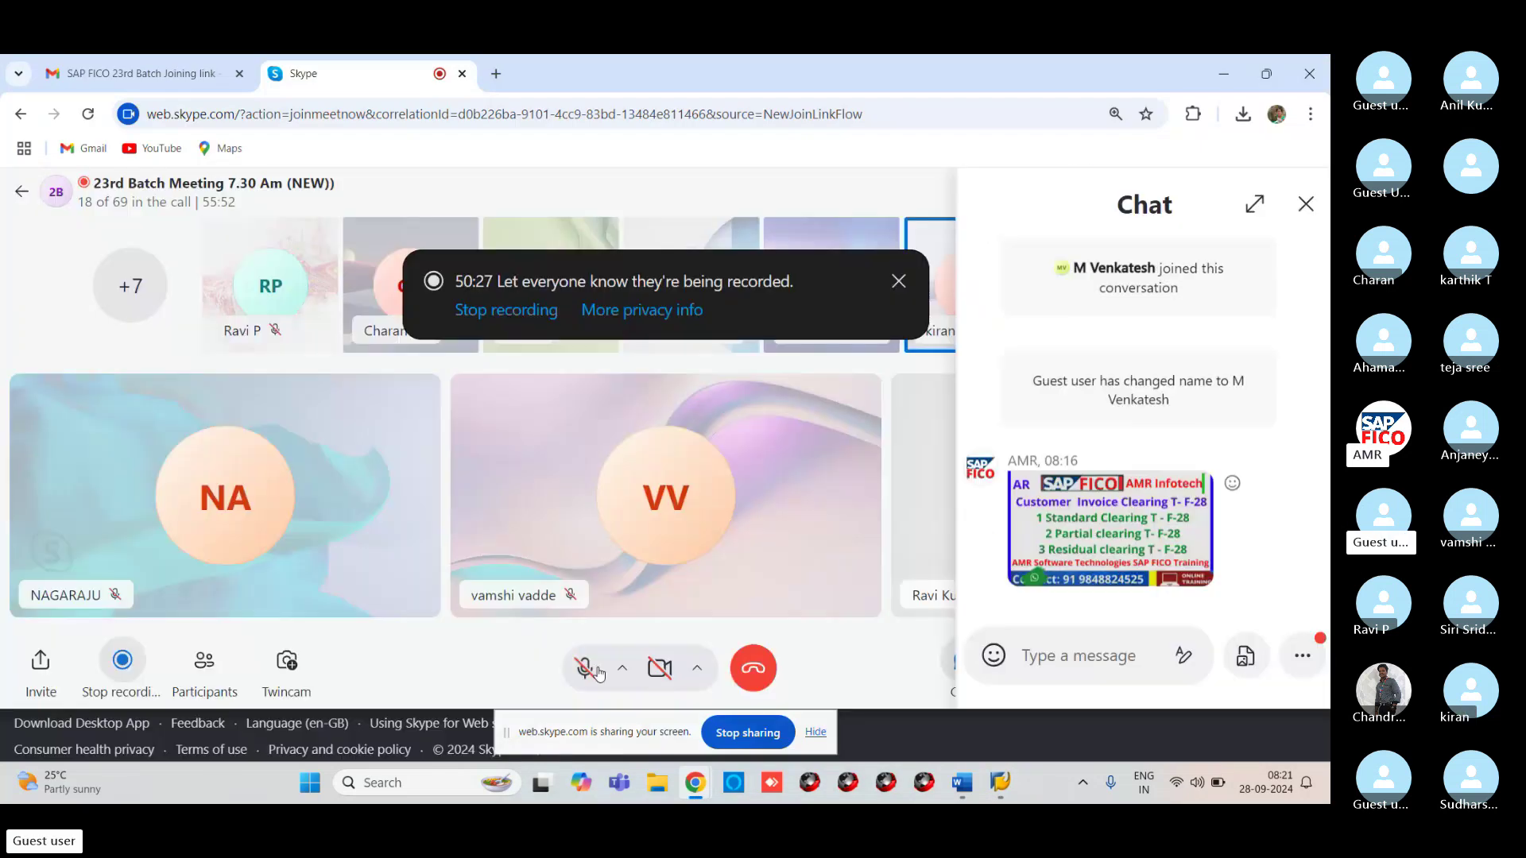
{"action": "left_click", "coordinate": [599, 671]}
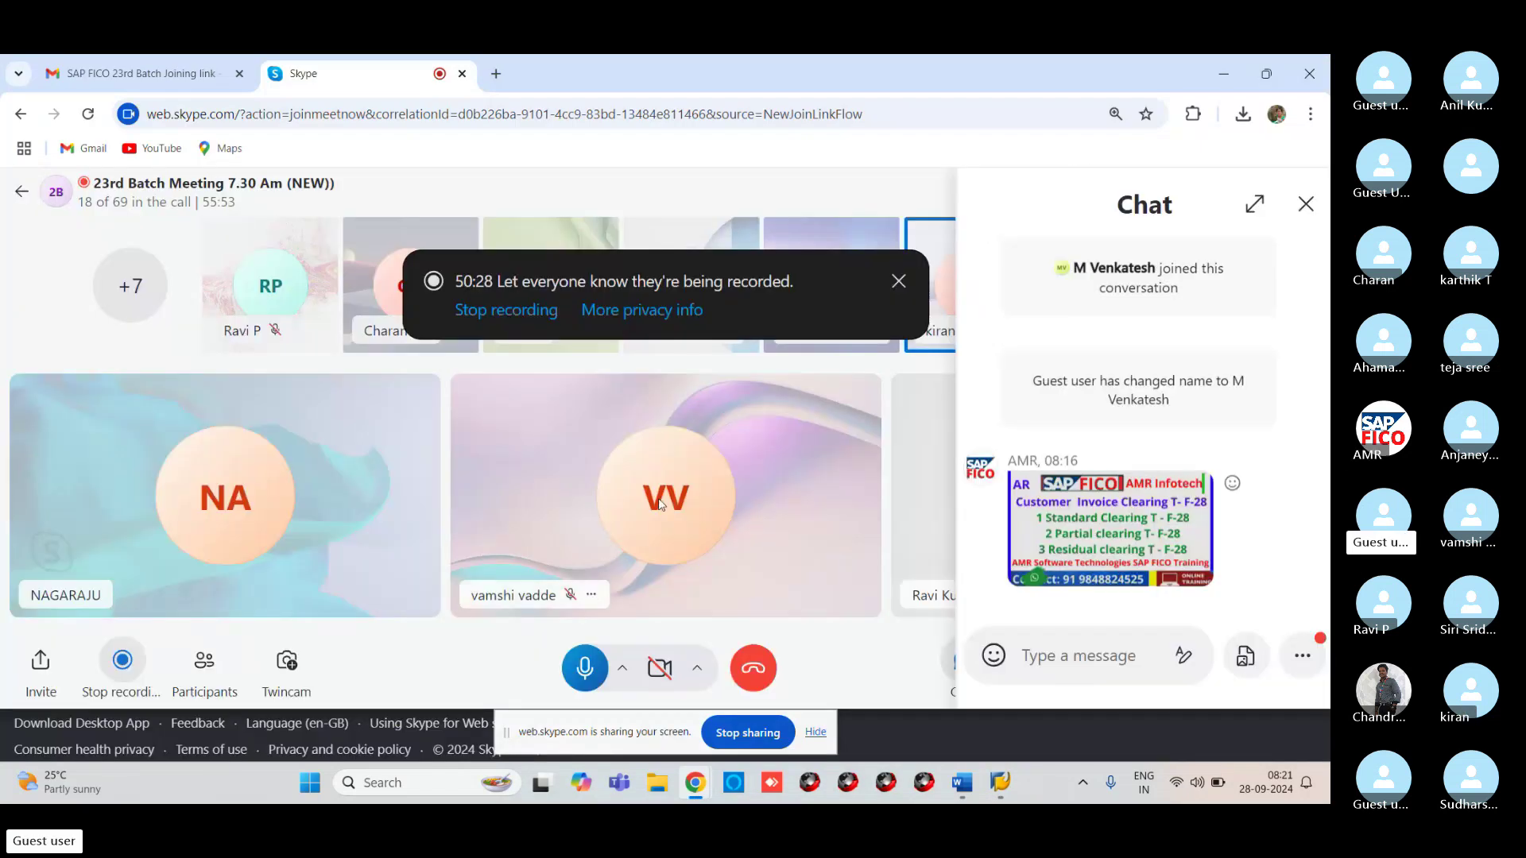
{"action": "left_click", "coordinate": [586, 671]}
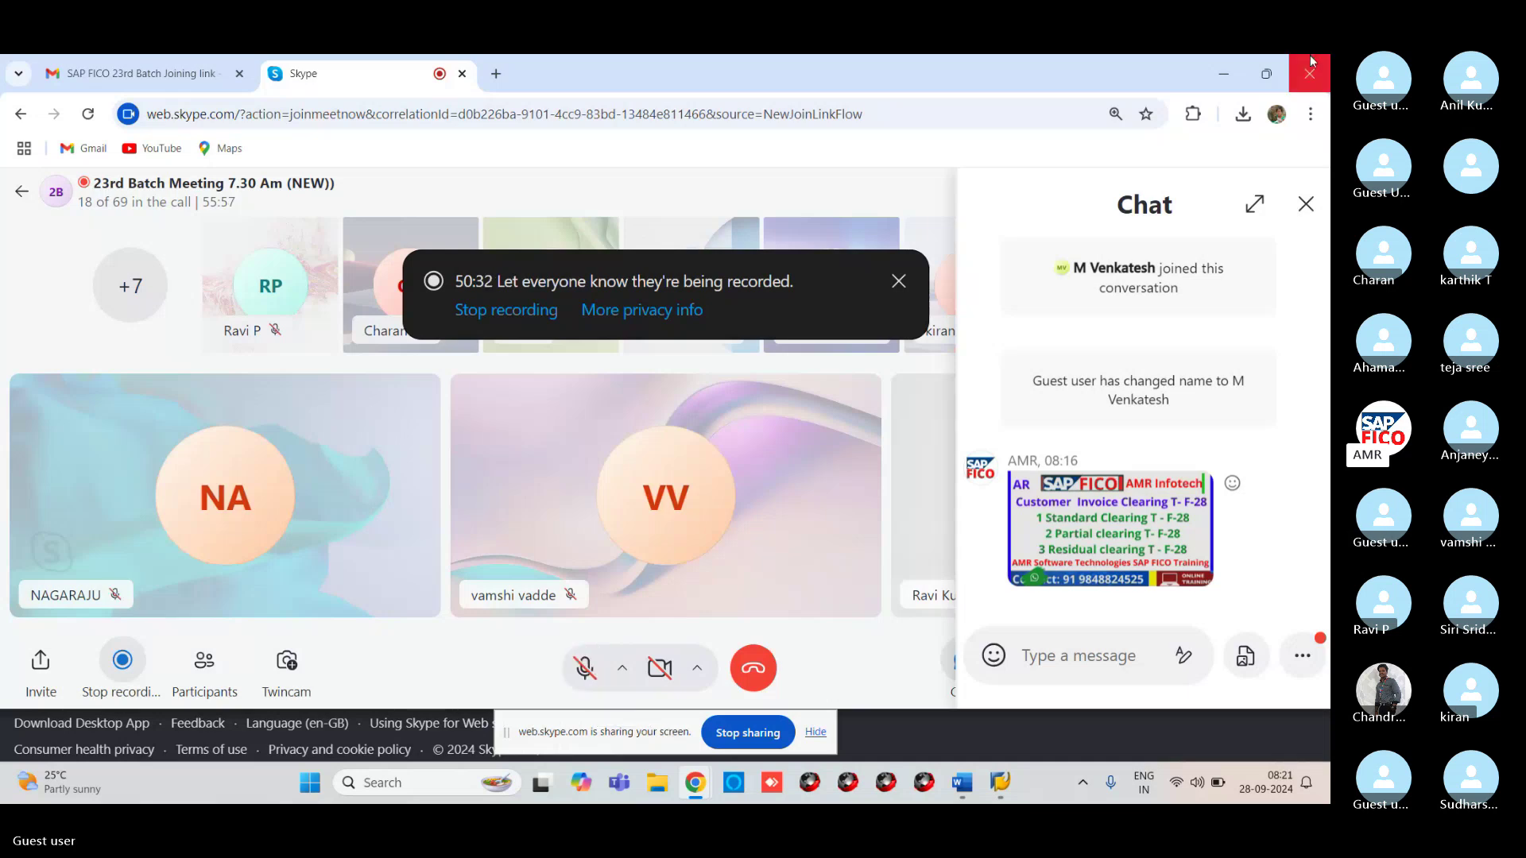
{"action": "left_click", "coordinate": [1223, 70]}
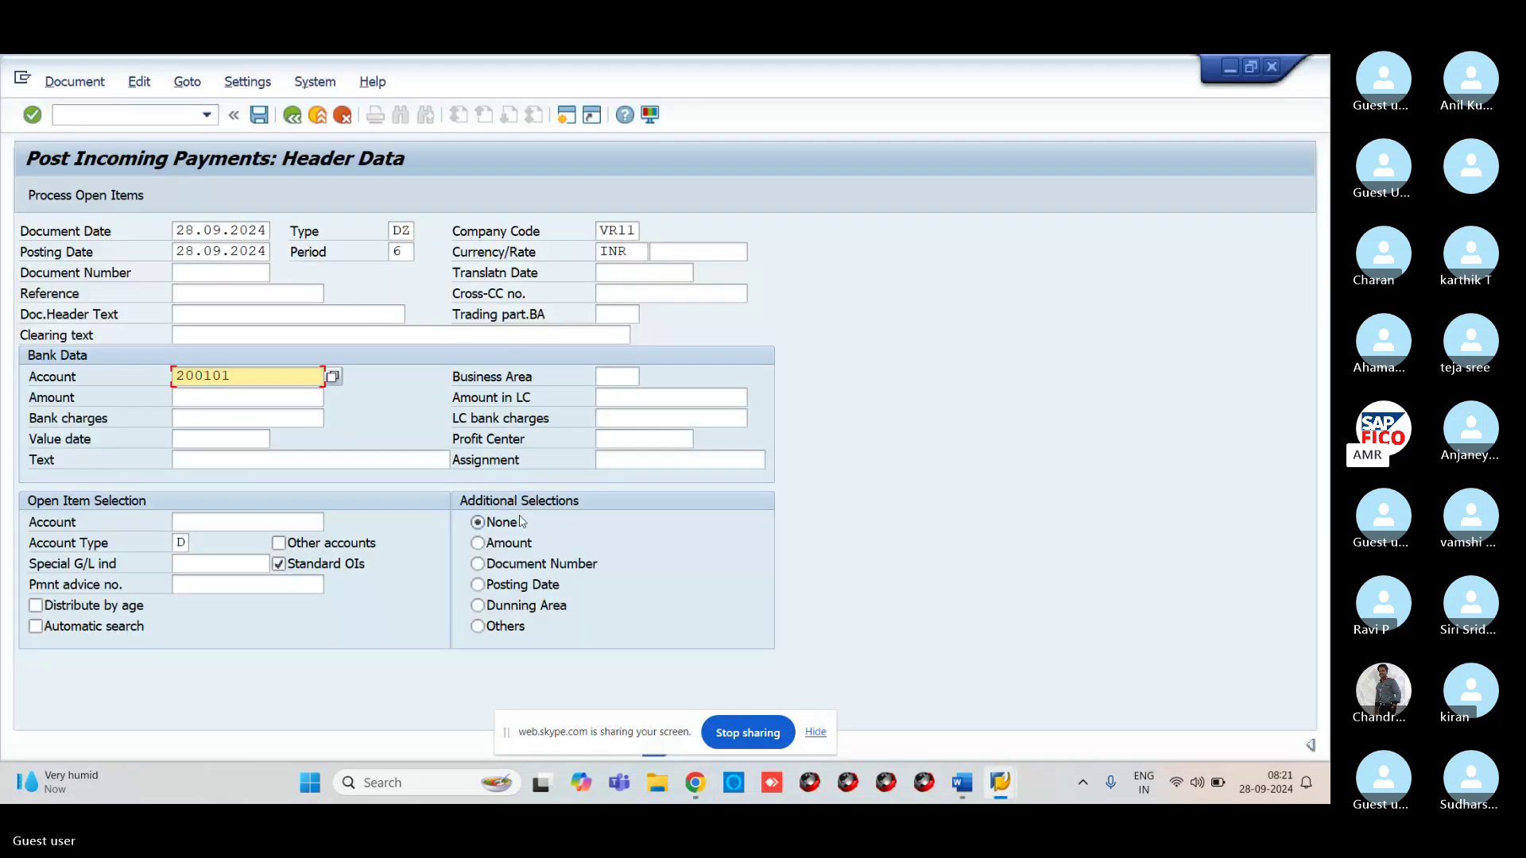
Enter a 5000 INR payment amount with ABP TECHNOLOGIES as the open item account
{"action": "left_click", "coordinate": [241, 399]}
{"action": "type", "text": "5"}
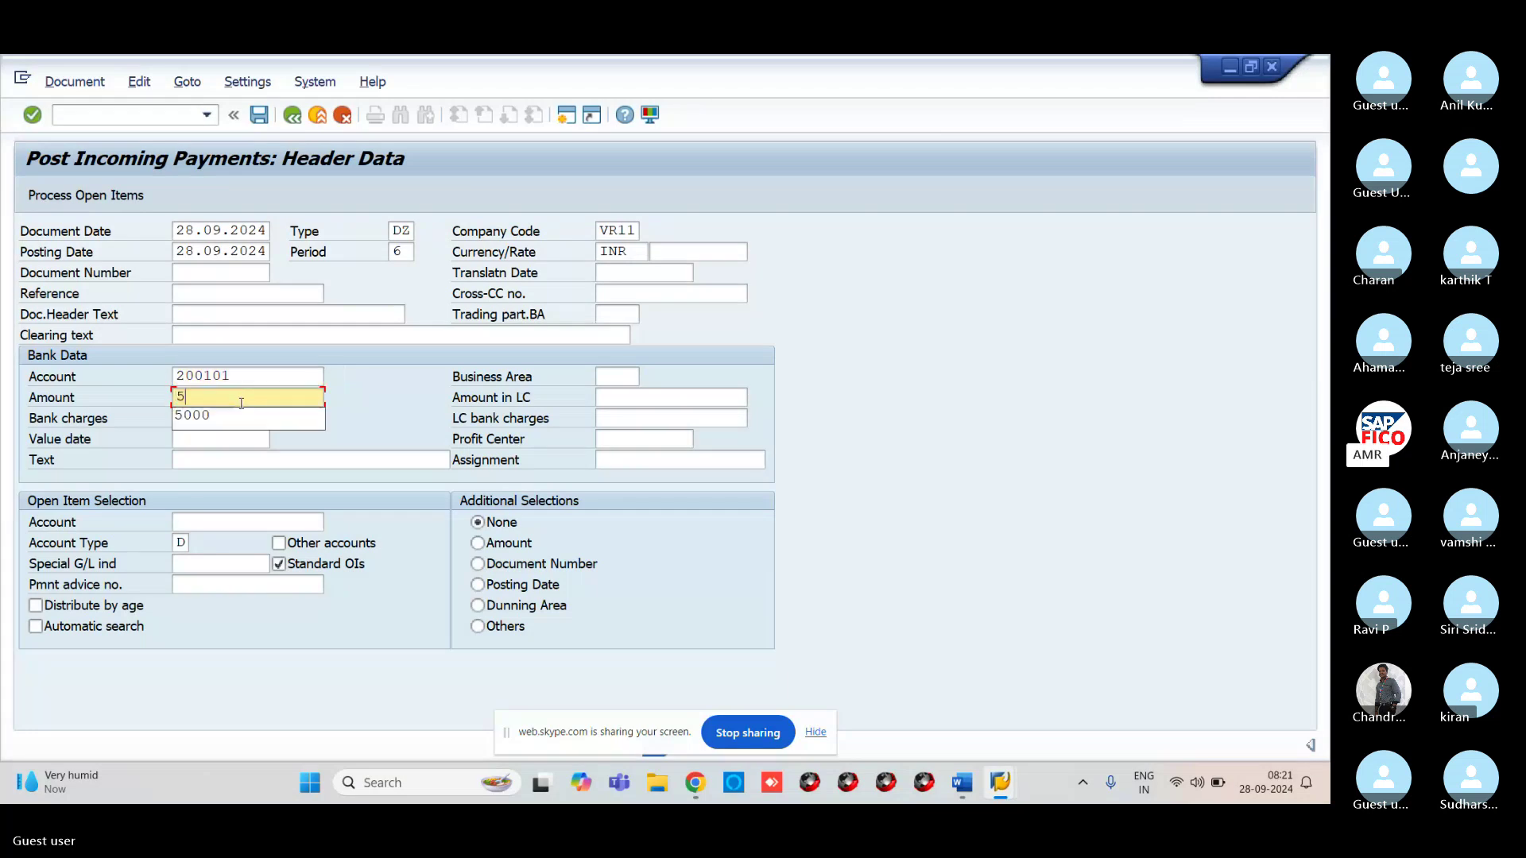
{"action": "type", "text": "000"}
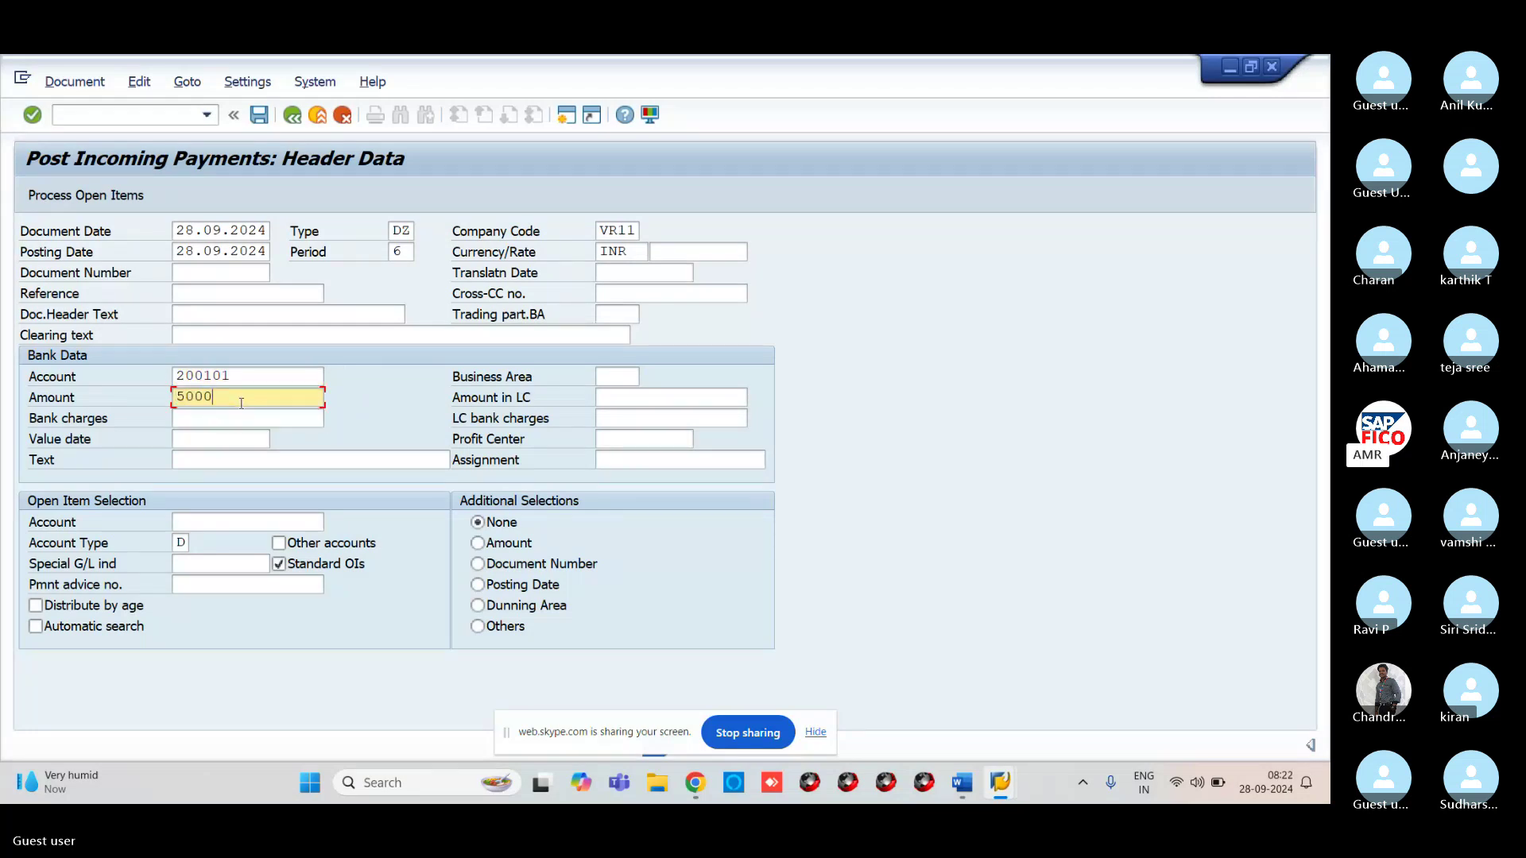
{"action": "left_click", "coordinate": [321, 521]}
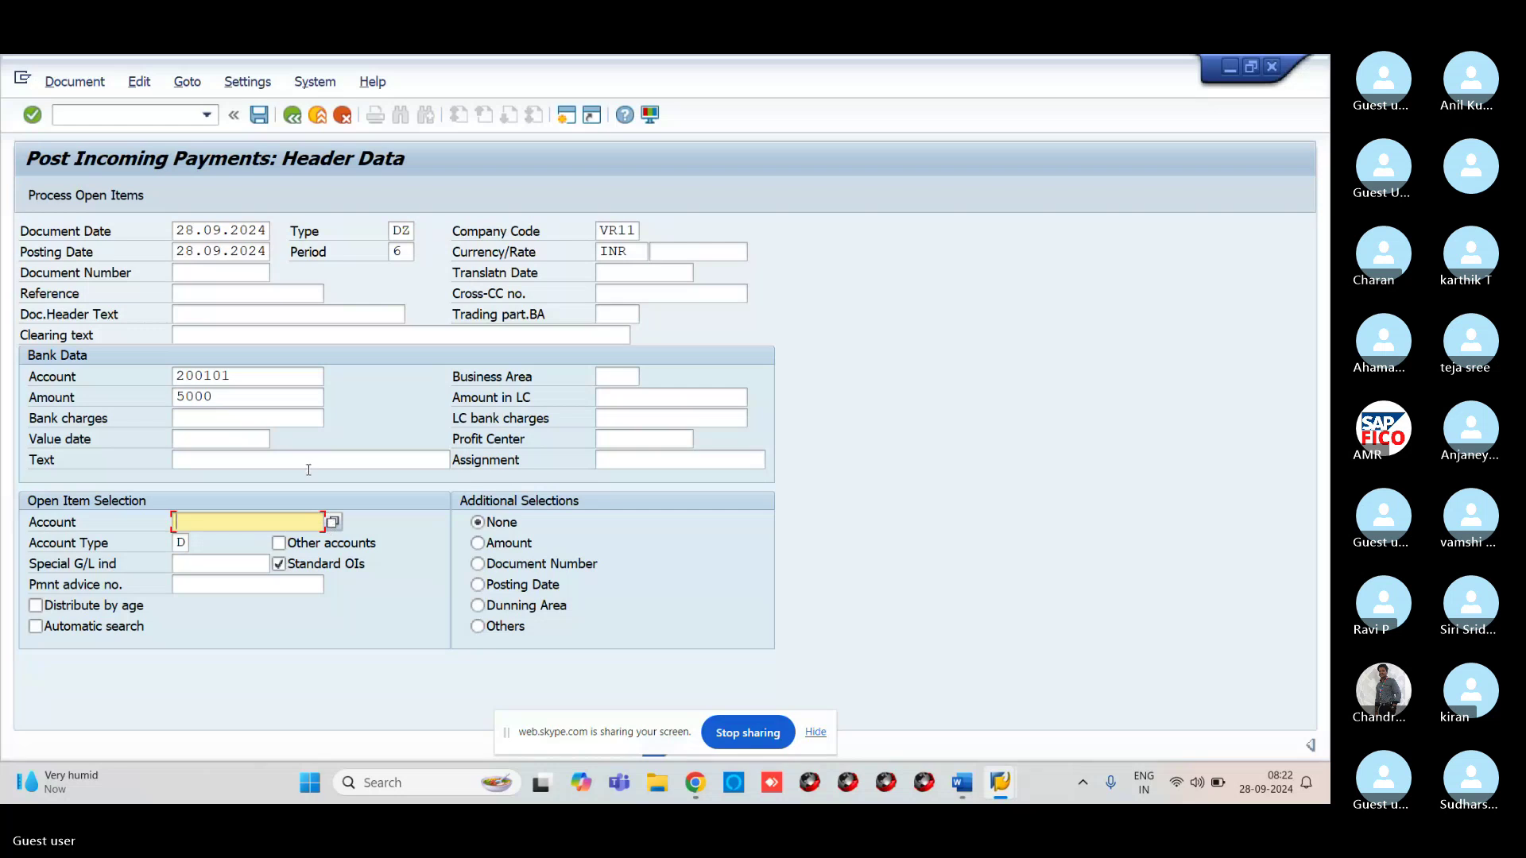
{"action": "left_click", "coordinate": [333, 522]}
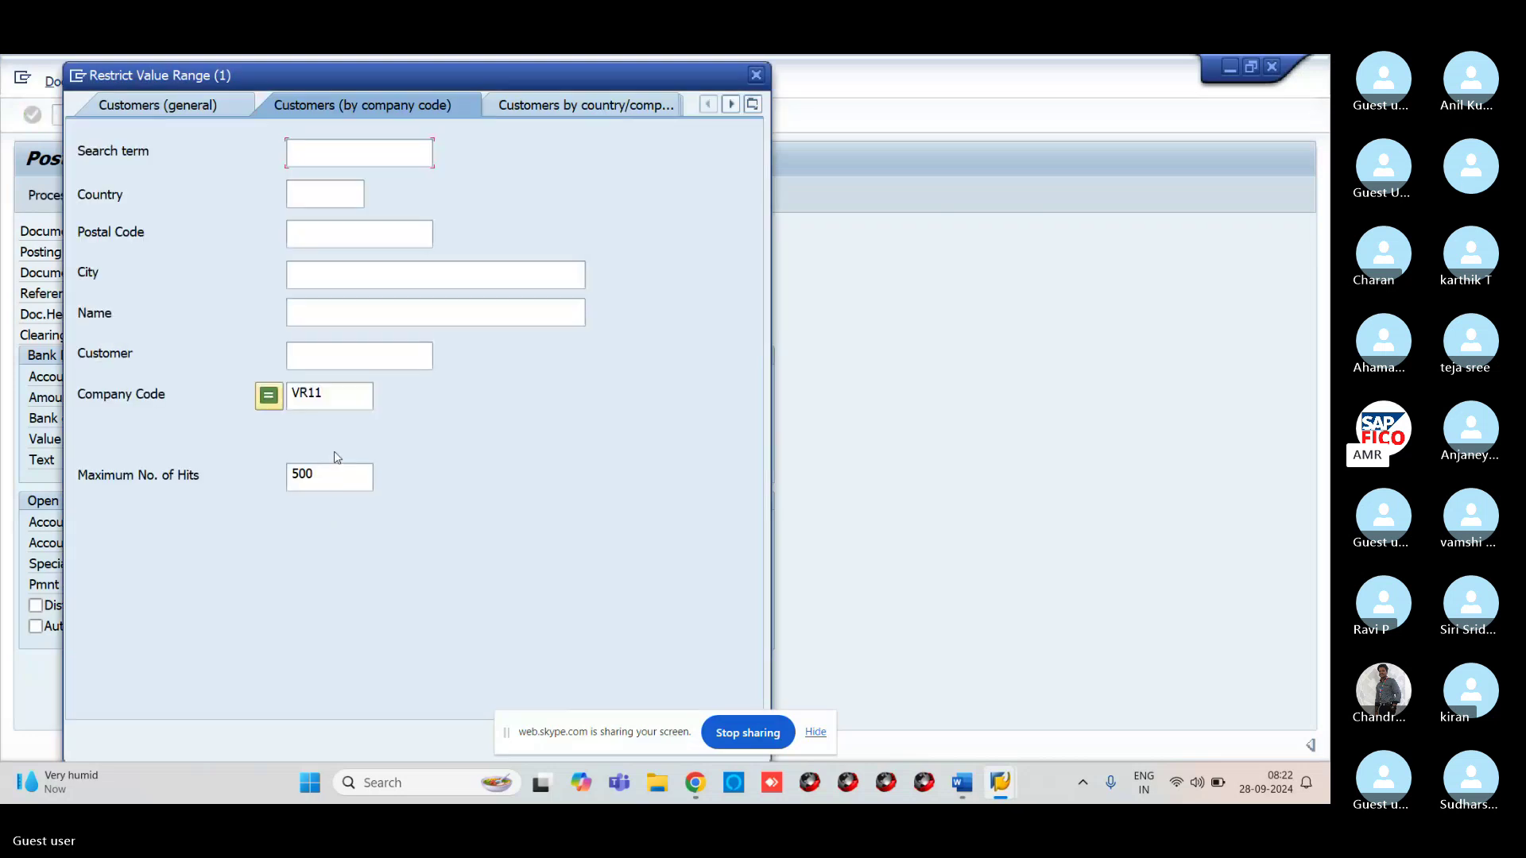
{"action": "key", "text": "Return"}
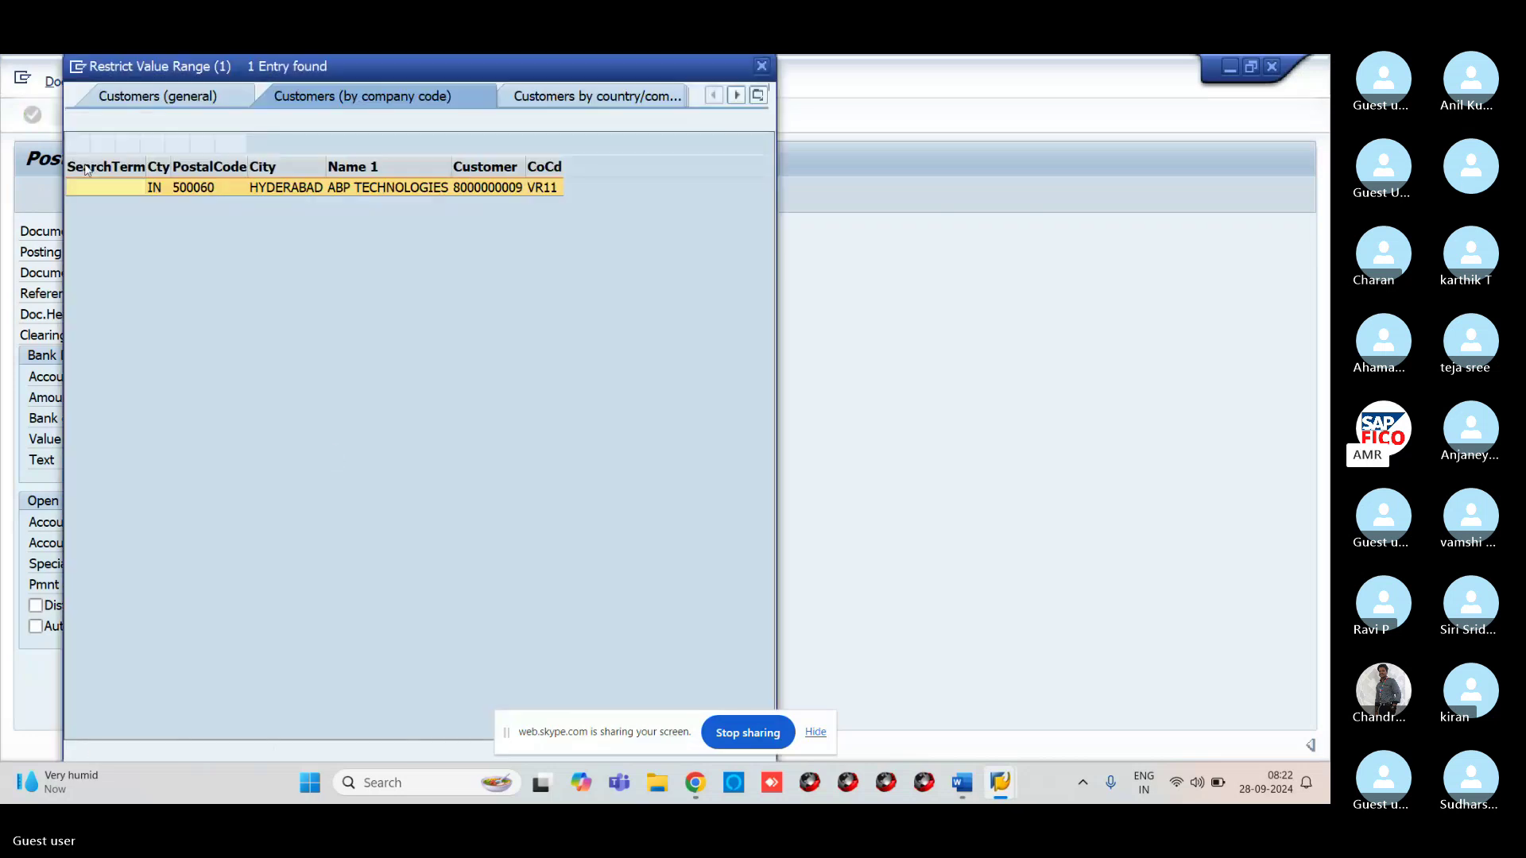
{"action": "double_click", "coordinate": [149, 188]}
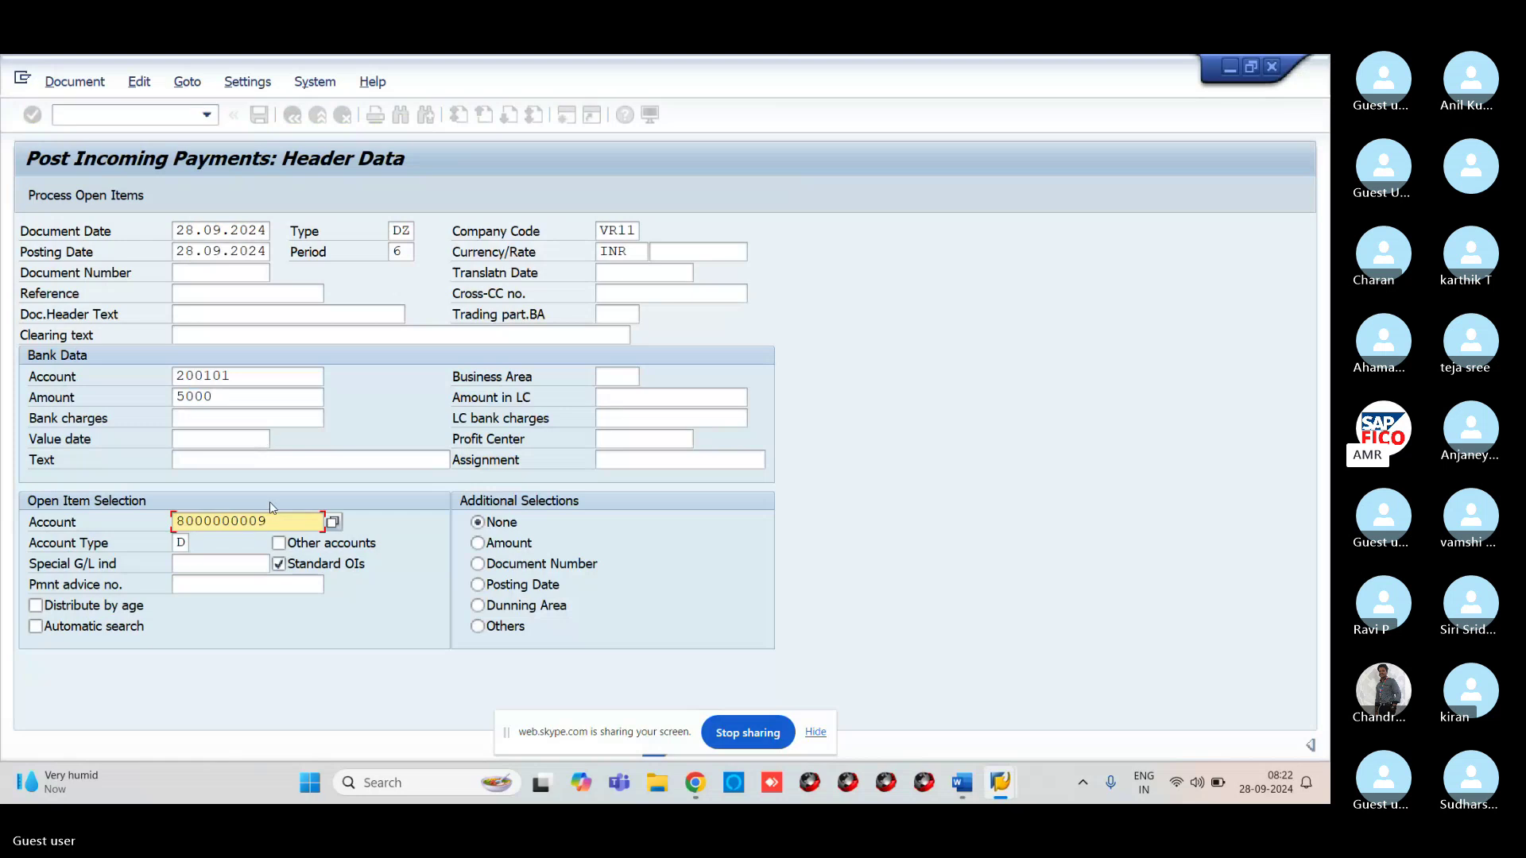
Set the payment text to CUSTOMER RECEIVED and bring up the customer's open items
{"action": "left_click", "coordinate": [202, 459]}
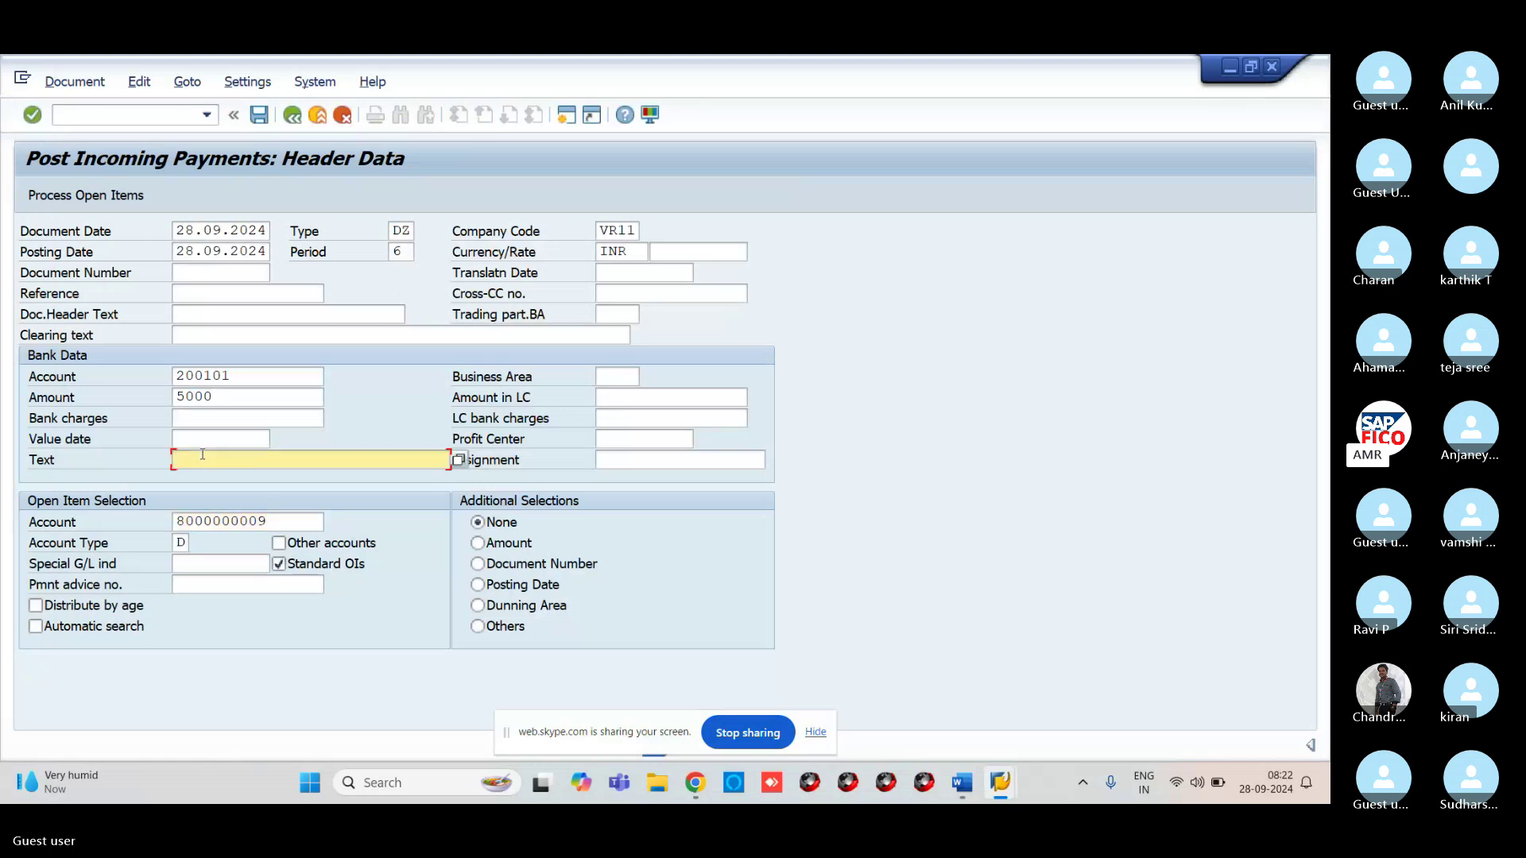
{"action": "type", "text": "CUS"}
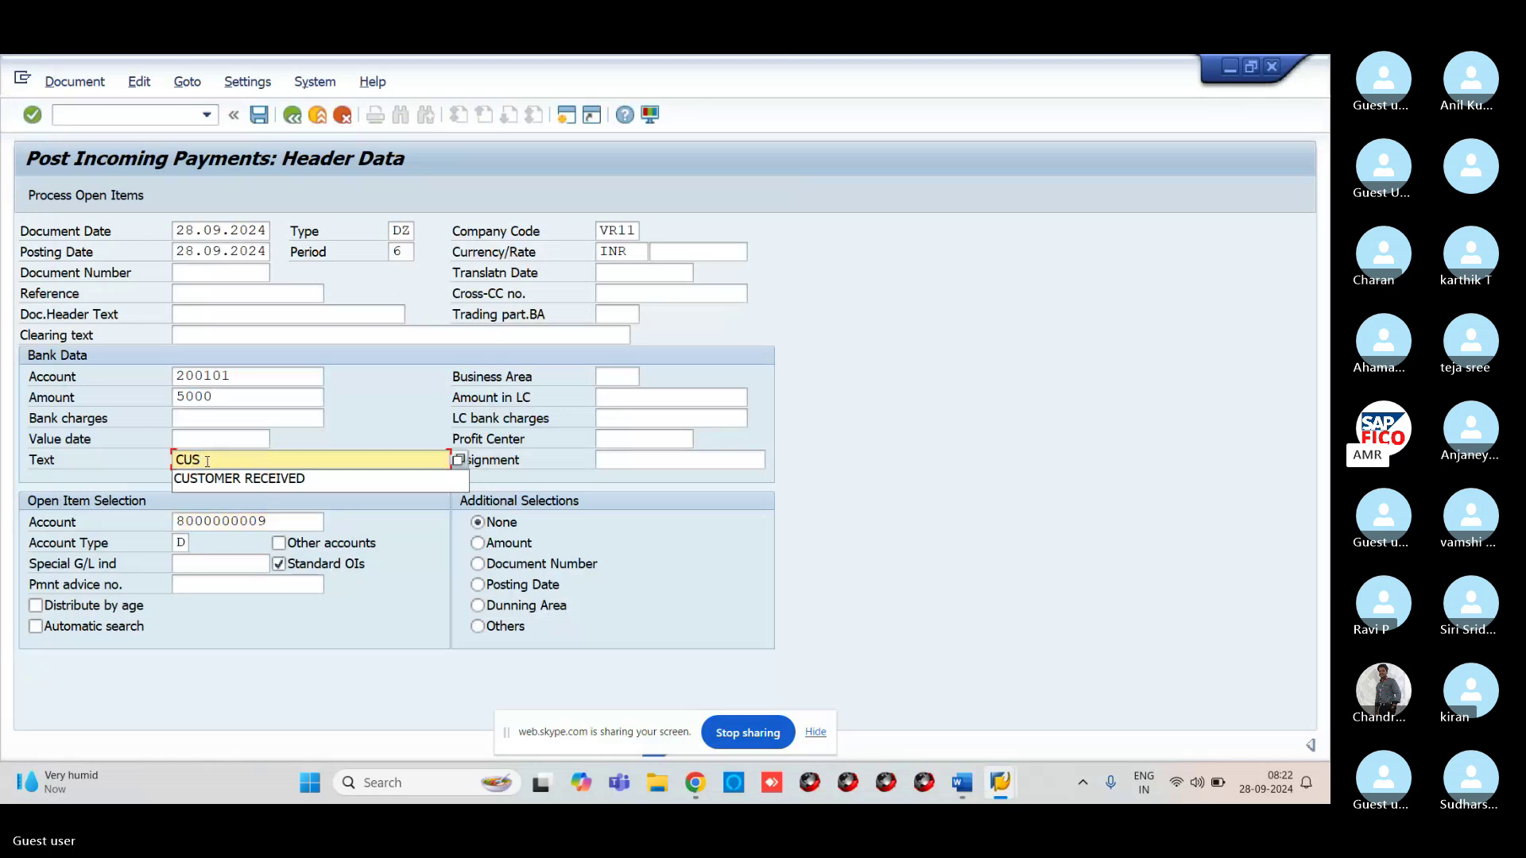
{"action": "left_click", "coordinate": [244, 486]}
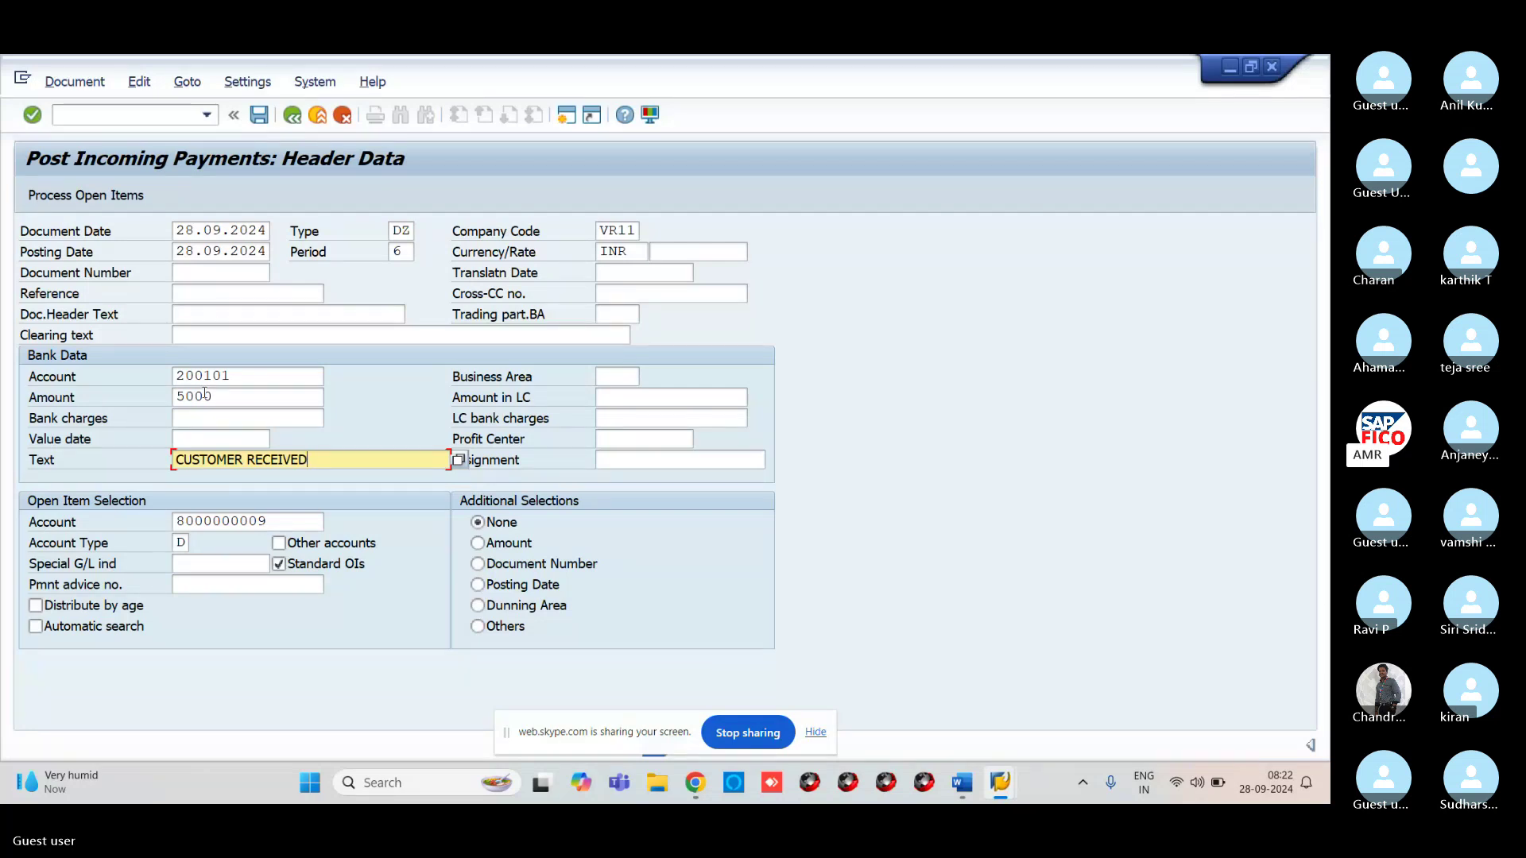
{"action": "key", "text": "Return"}
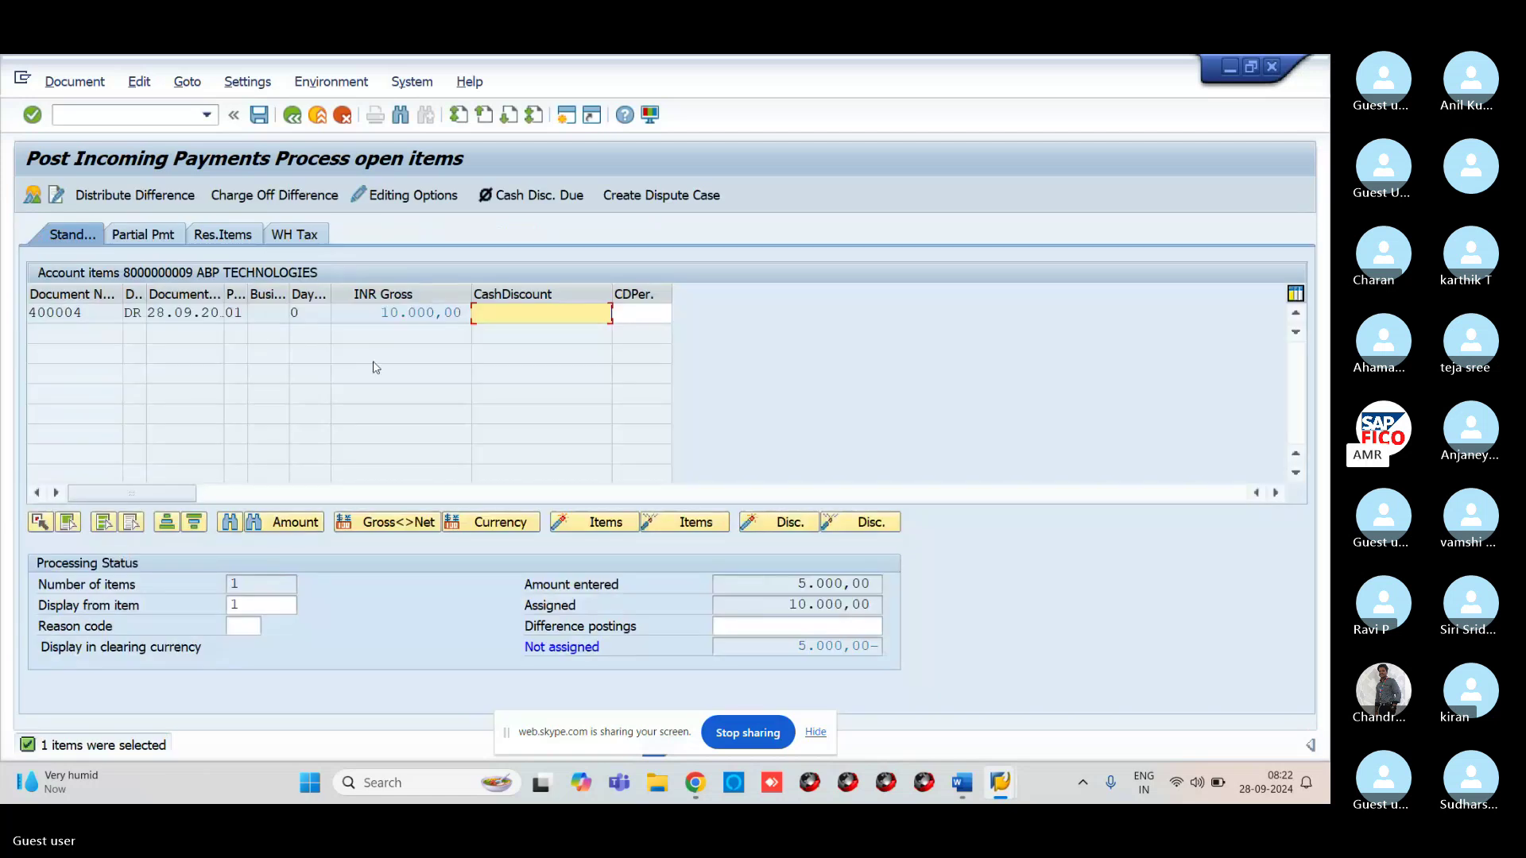
Create a 5.000,00 residual item on invoice 400004 from the Res.Items tab
{"action": "left_click", "coordinate": [244, 238]}
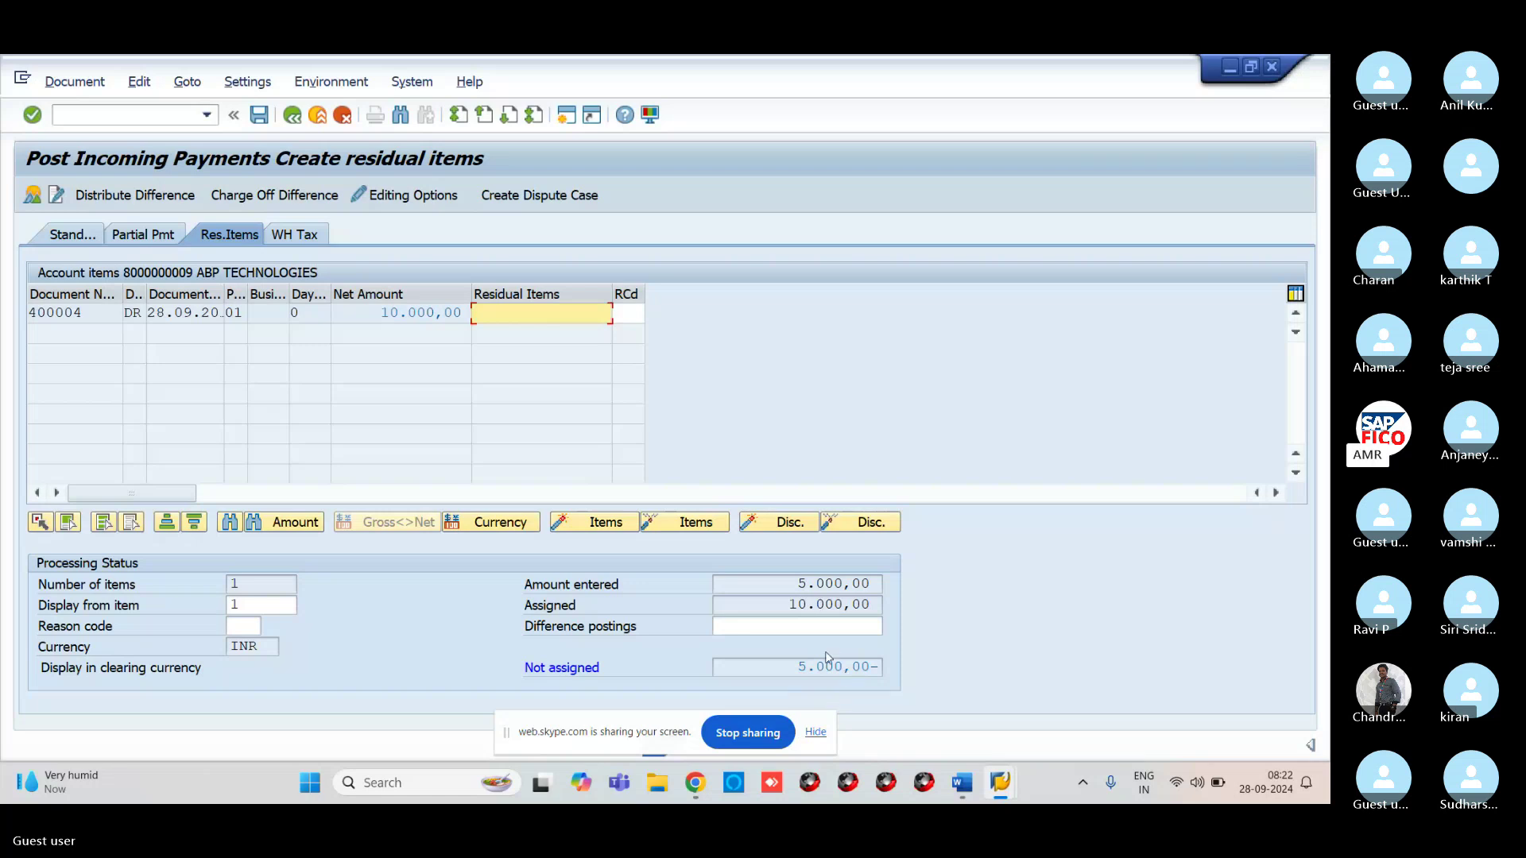
{"action": "double_click", "coordinate": [535, 316]}
{"action": "left_click", "coordinate": [75, 82]}
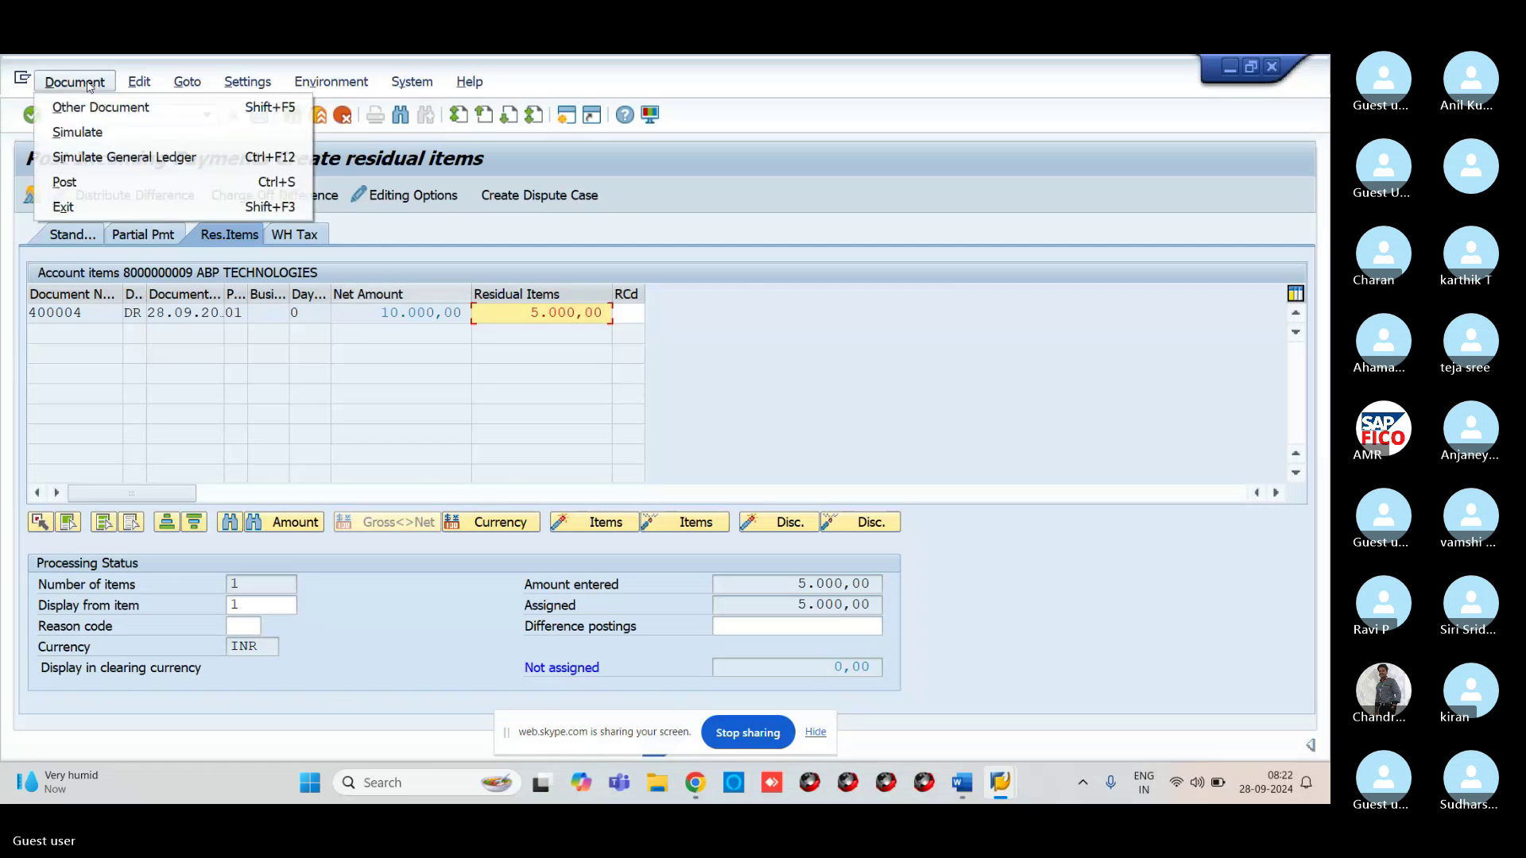
Simulate the three-line payment, then post it as document 500003 in VR11
{"action": "left_click", "coordinate": [90, 143]}
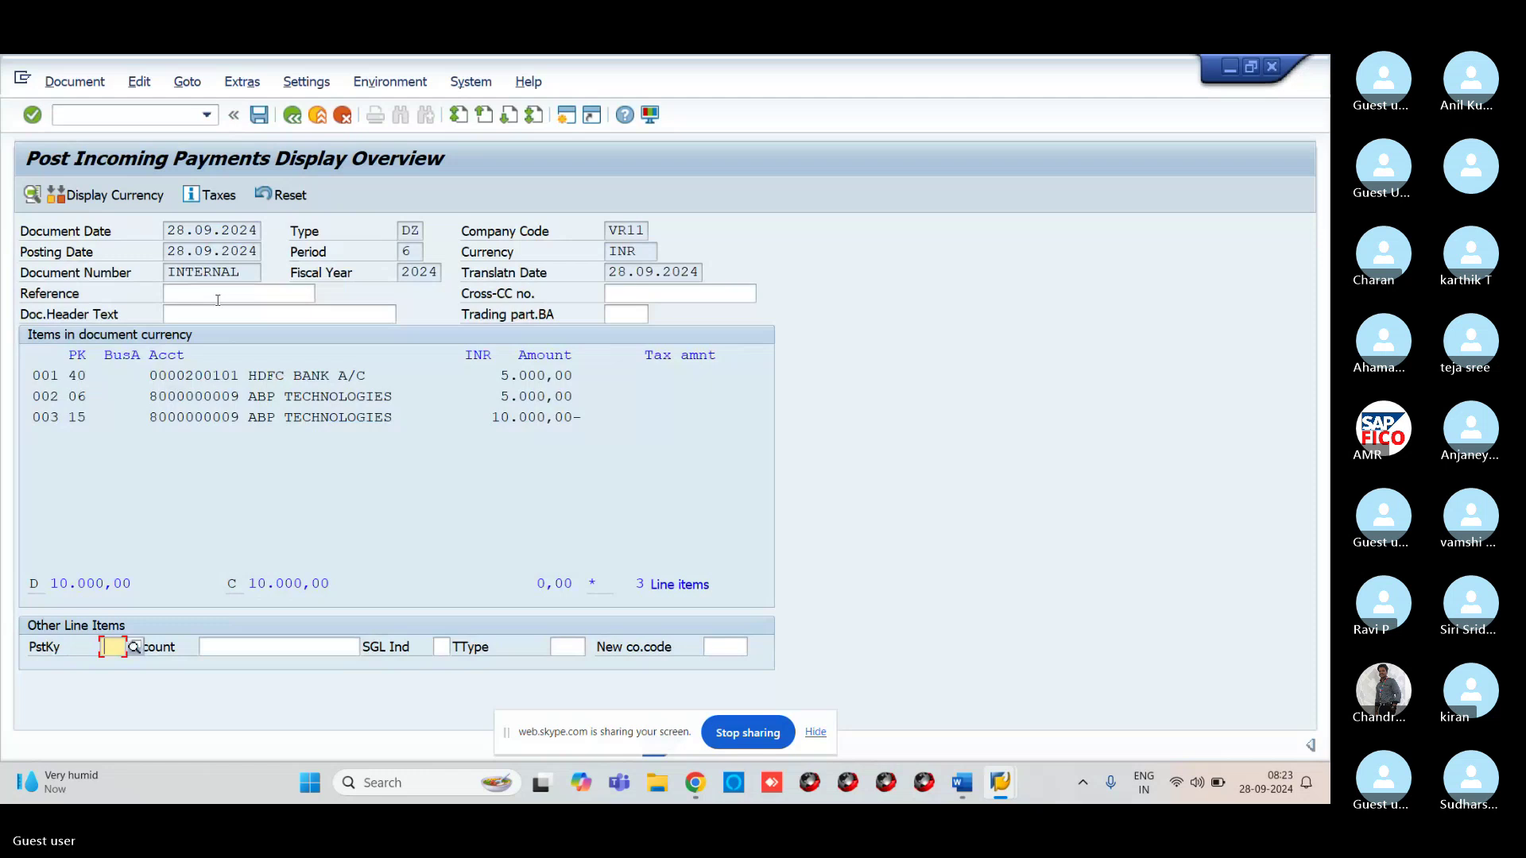
{"action": "left_click", "coordinate": [259, 115]}
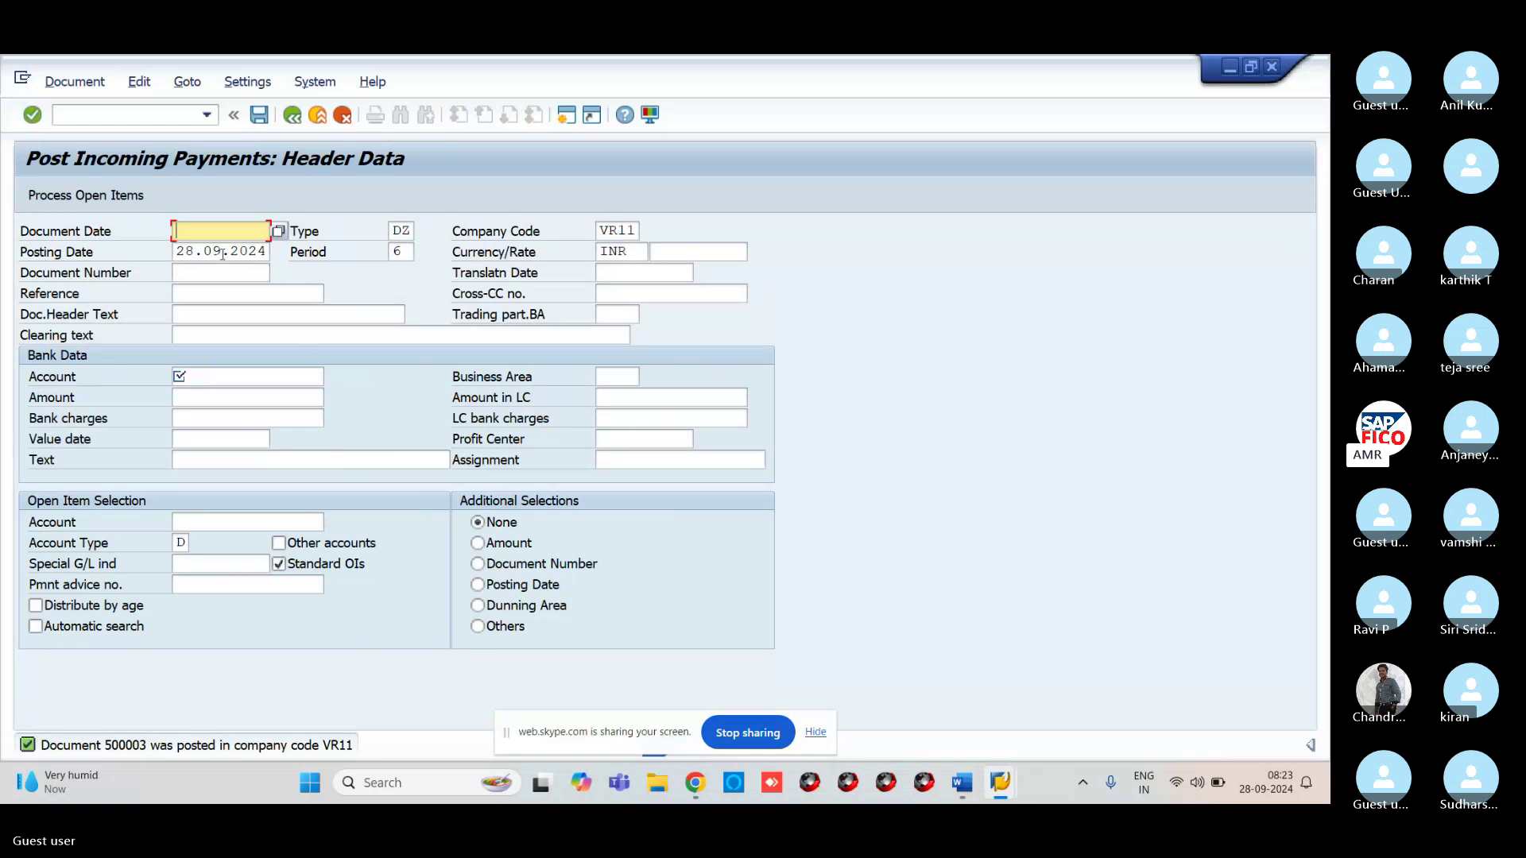
Refresh ABP TECHNOLOGIES' line items to show only residual document 500003 at 5,000 INR
{"action": "mouse_move", "coordinate": [1000, 782]}
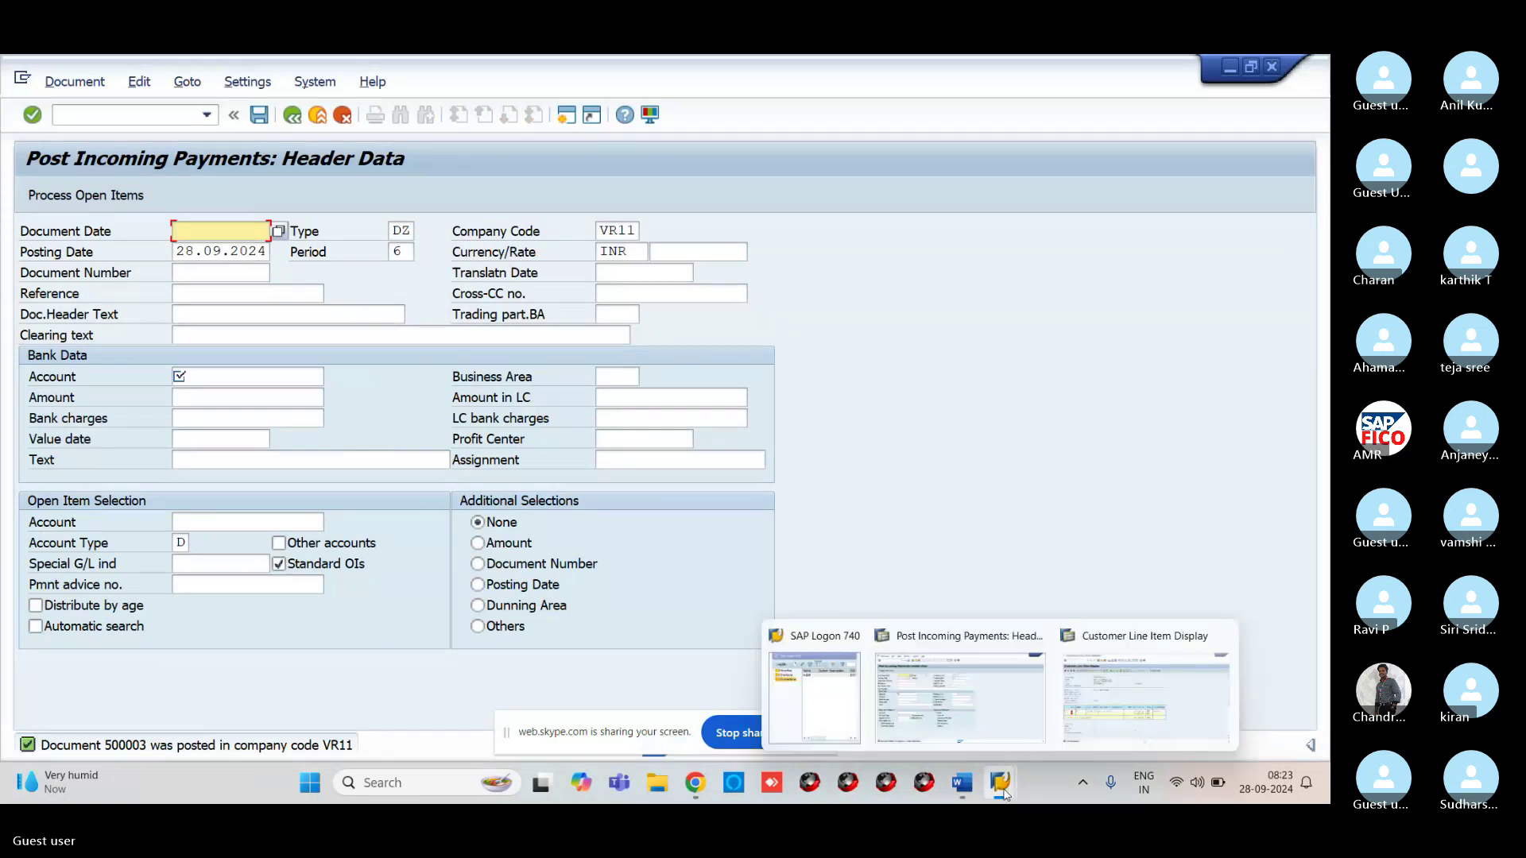
{"action": "left_click", "coordinate": [1200, 692]}
{"action": "left_click", "coordinate": [54, 82]}
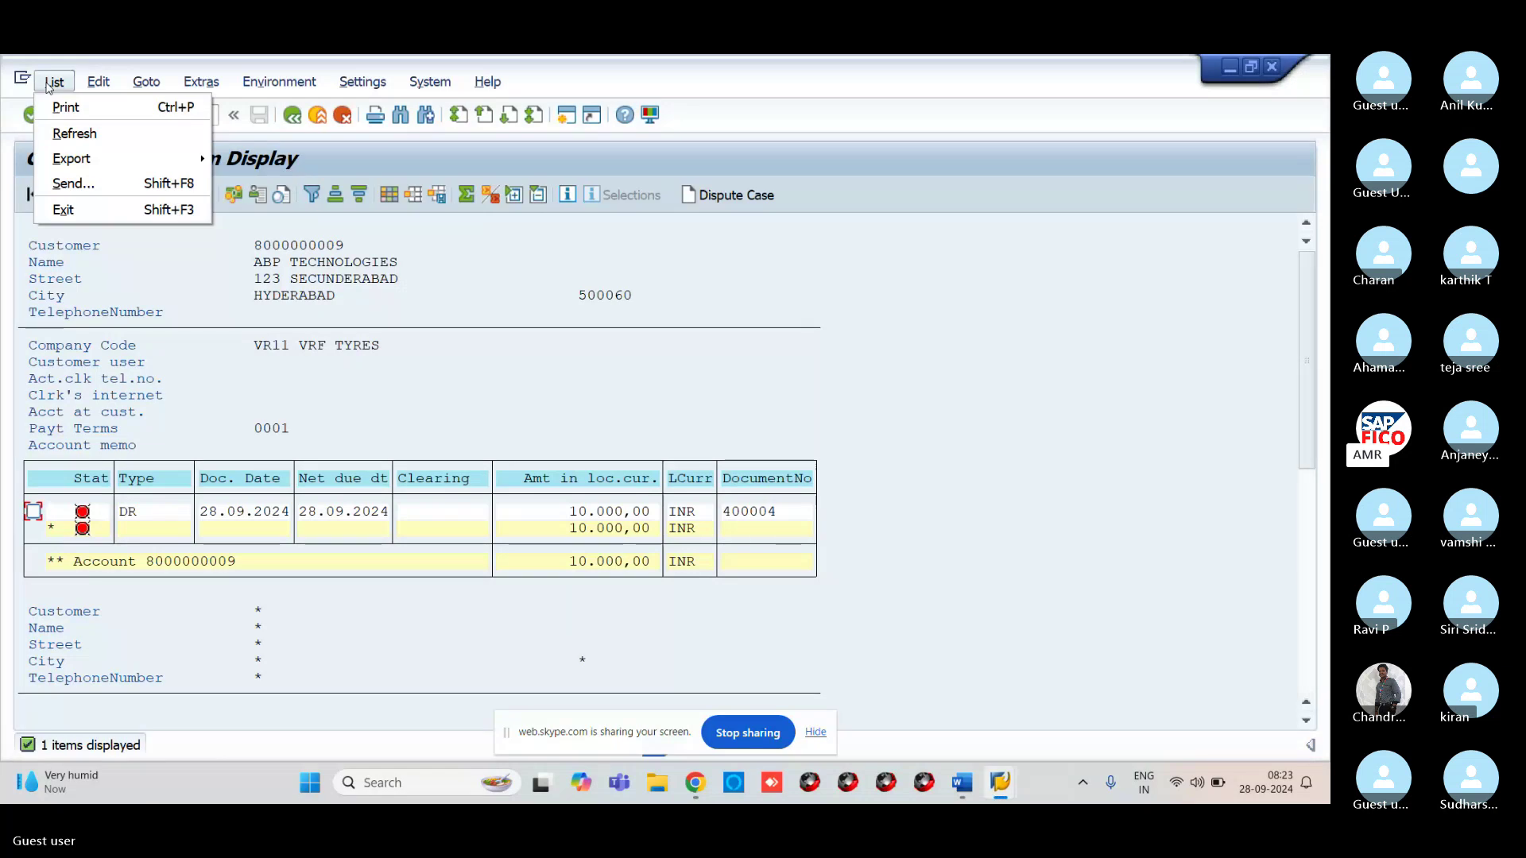
{"action": "left_click", "coordinate": [75, 133]}
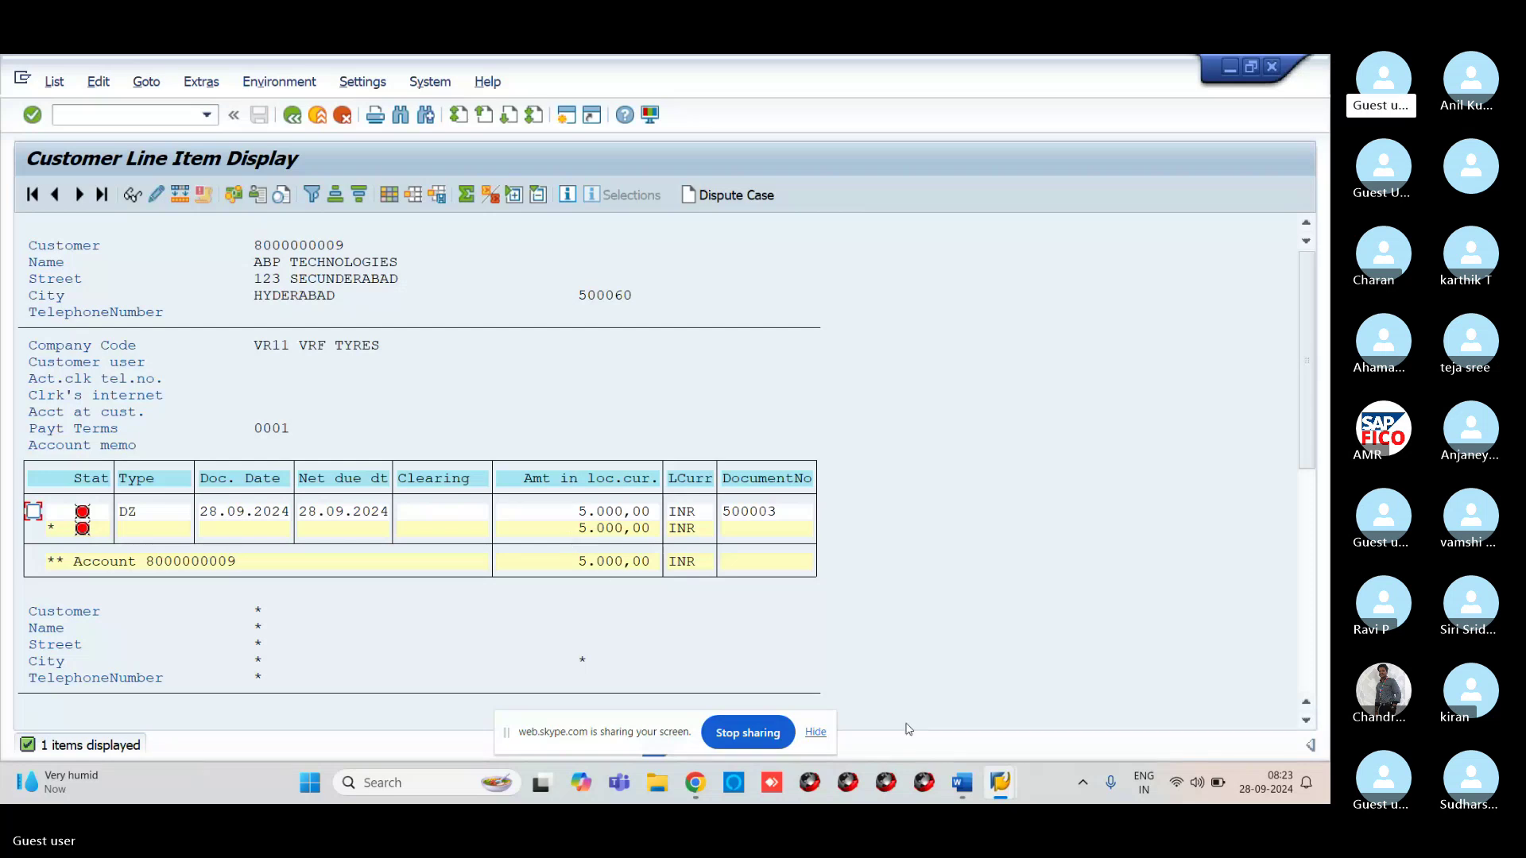
{"action": "mouse_move", "coordinate": [688, 793]}
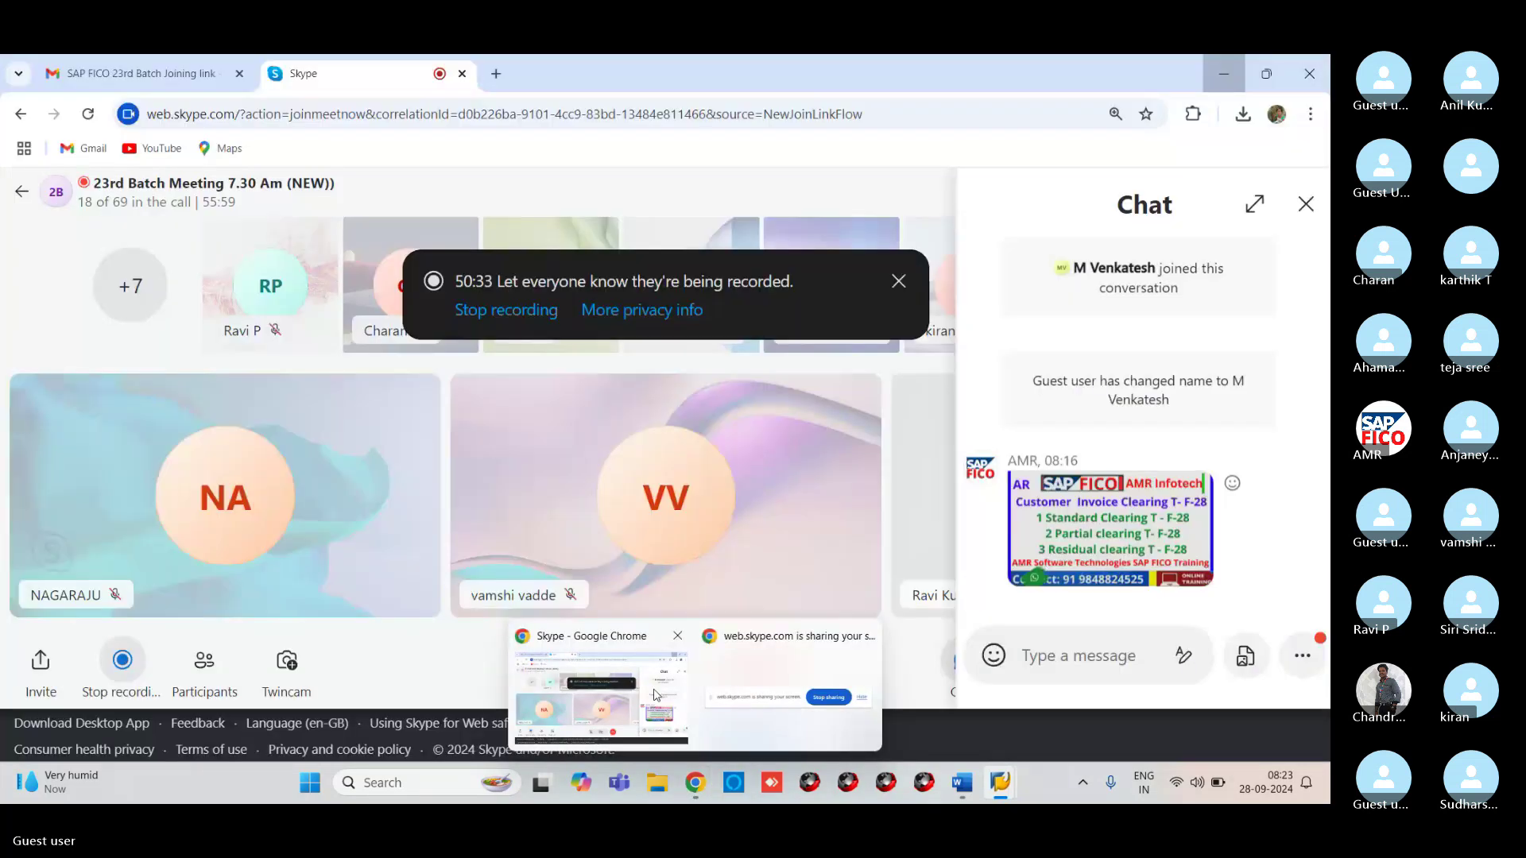
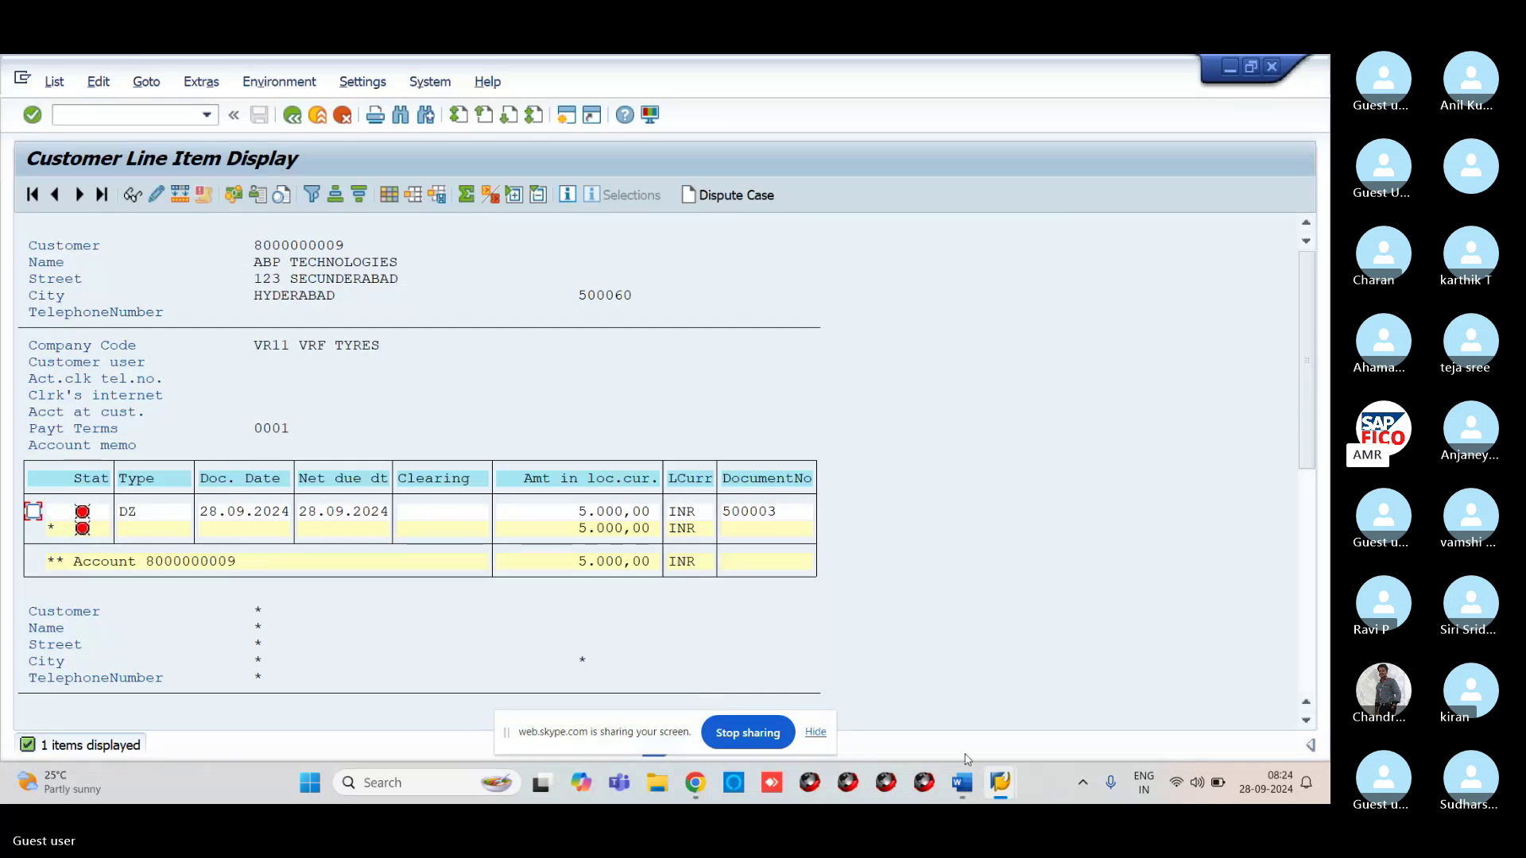
Return to the Post Incoming Payments window, which confirms document 500003 posted in VR11
{"action": "mouse_move", "coordinate": [994, 771]}
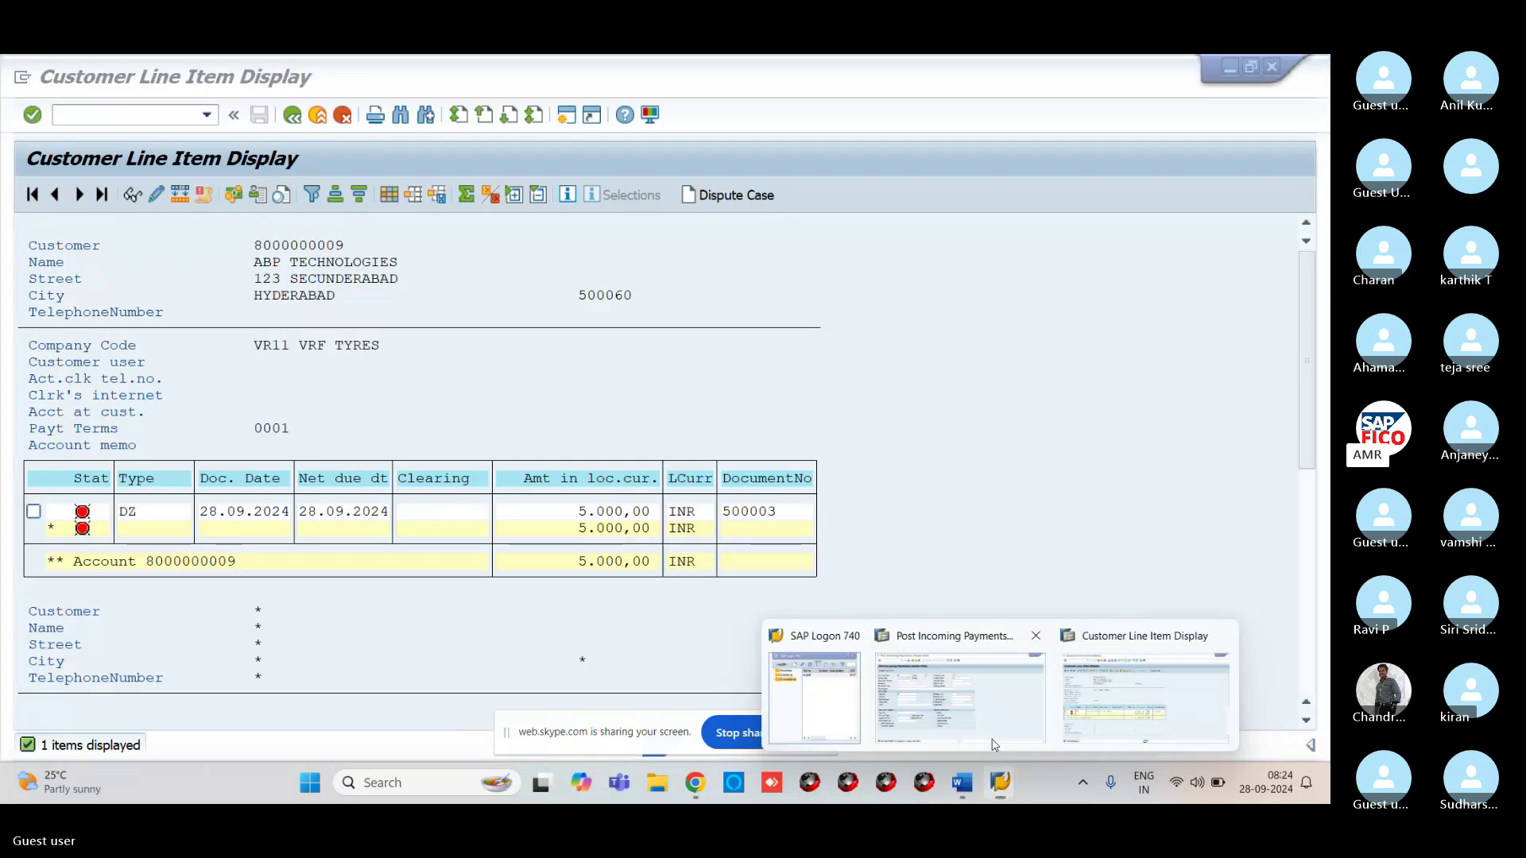
{"action": "left_click", "coordinate": [960, 691]}
Enter document date 28.09.2024 and select bank G/L account 200102 (VROC ICICI BANK)
{"action": "left_click", "coordinate": [180, 230]}
{"action": "type", "text": "28.09"}
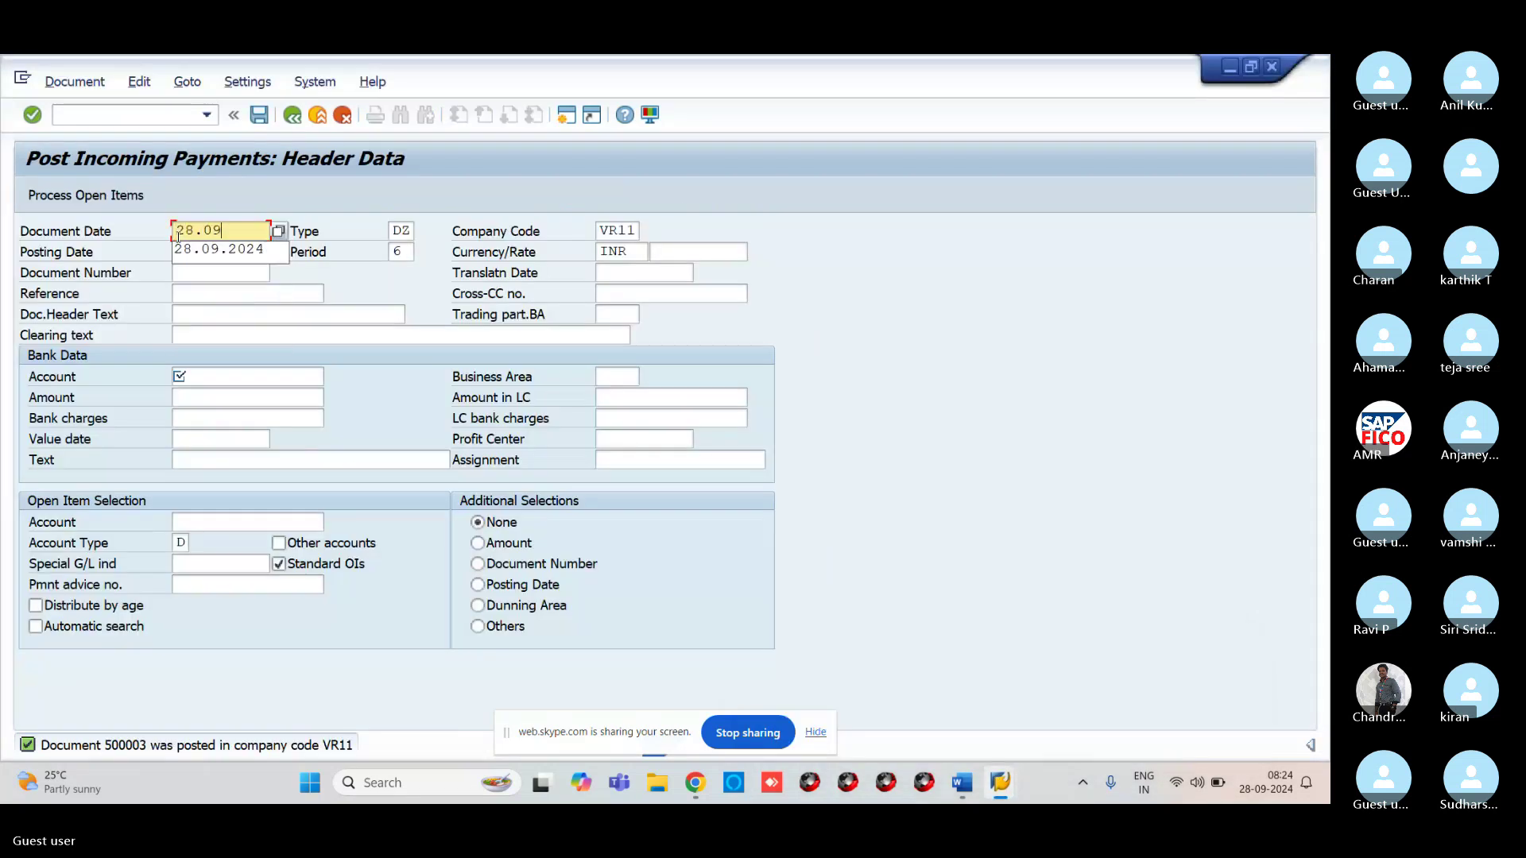
{"action": "type", "text": ".2024"}
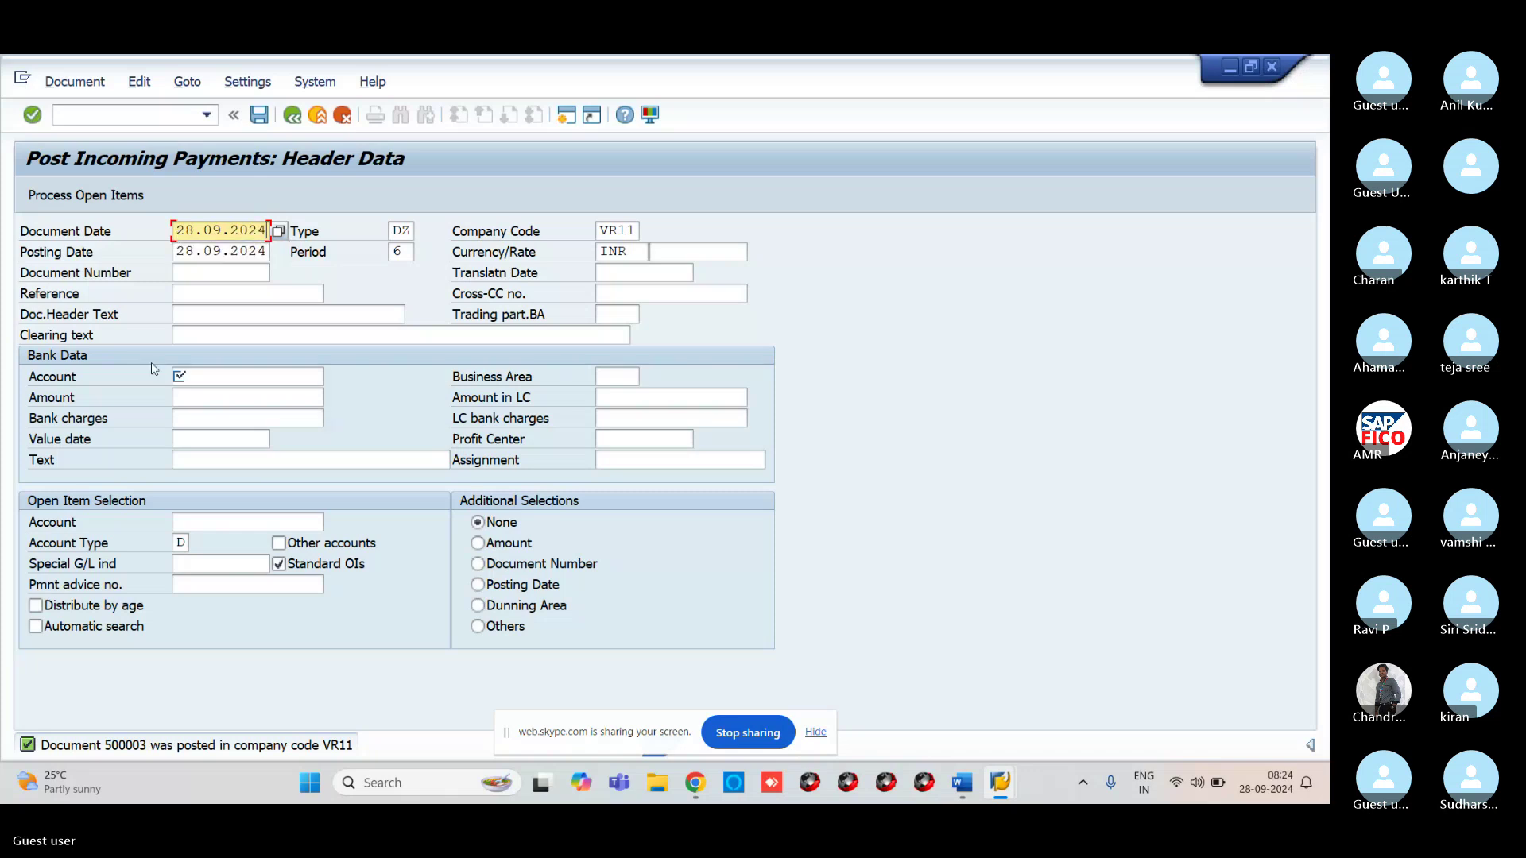
{"action": "left_click", "coordinate": [178, 375]}
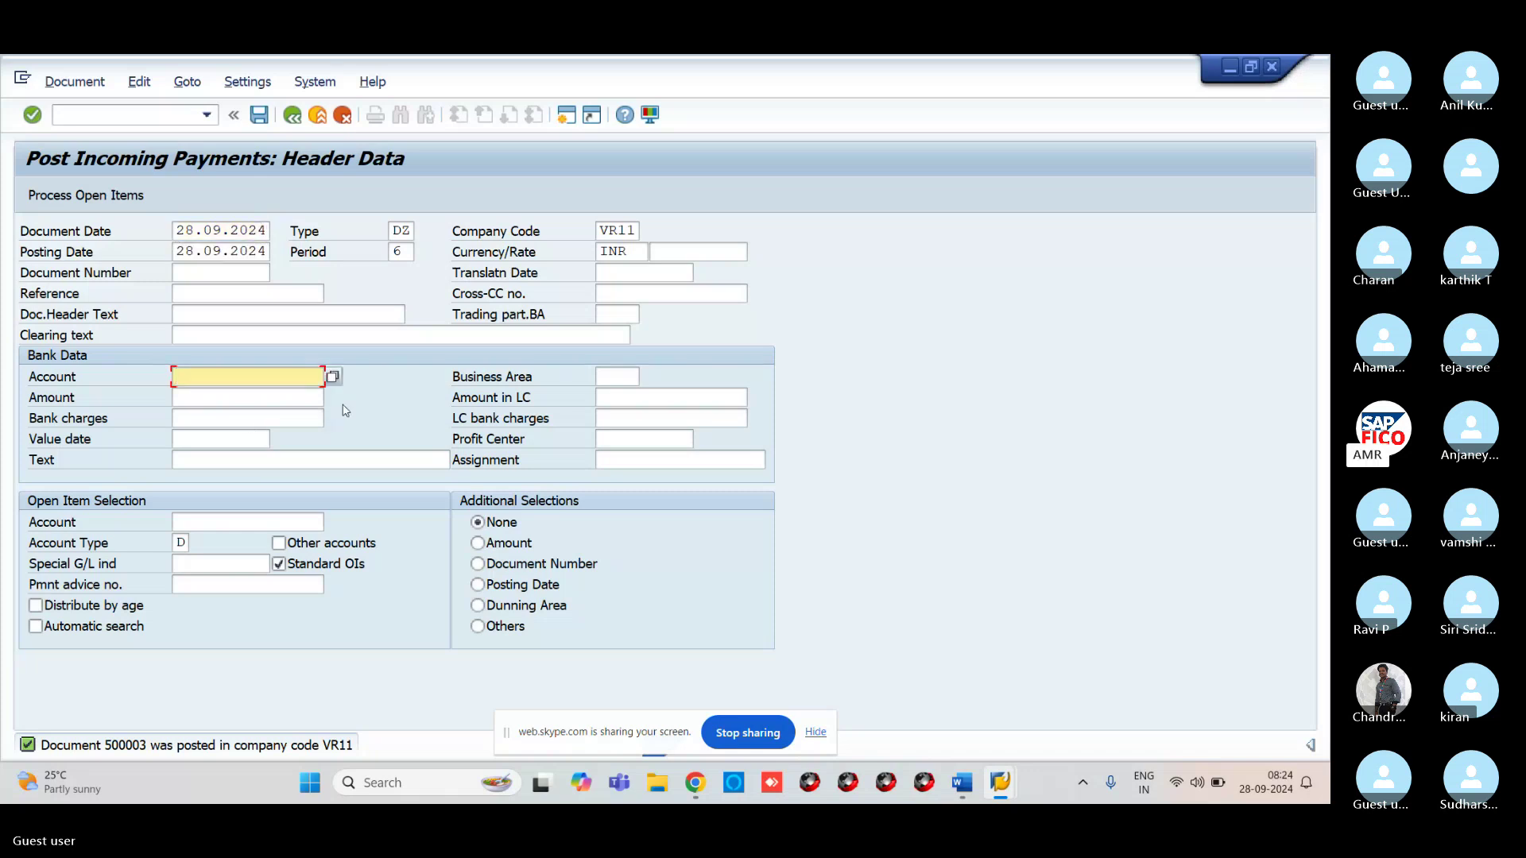
{"action": "left_click", "coordinate": [333, 376]}
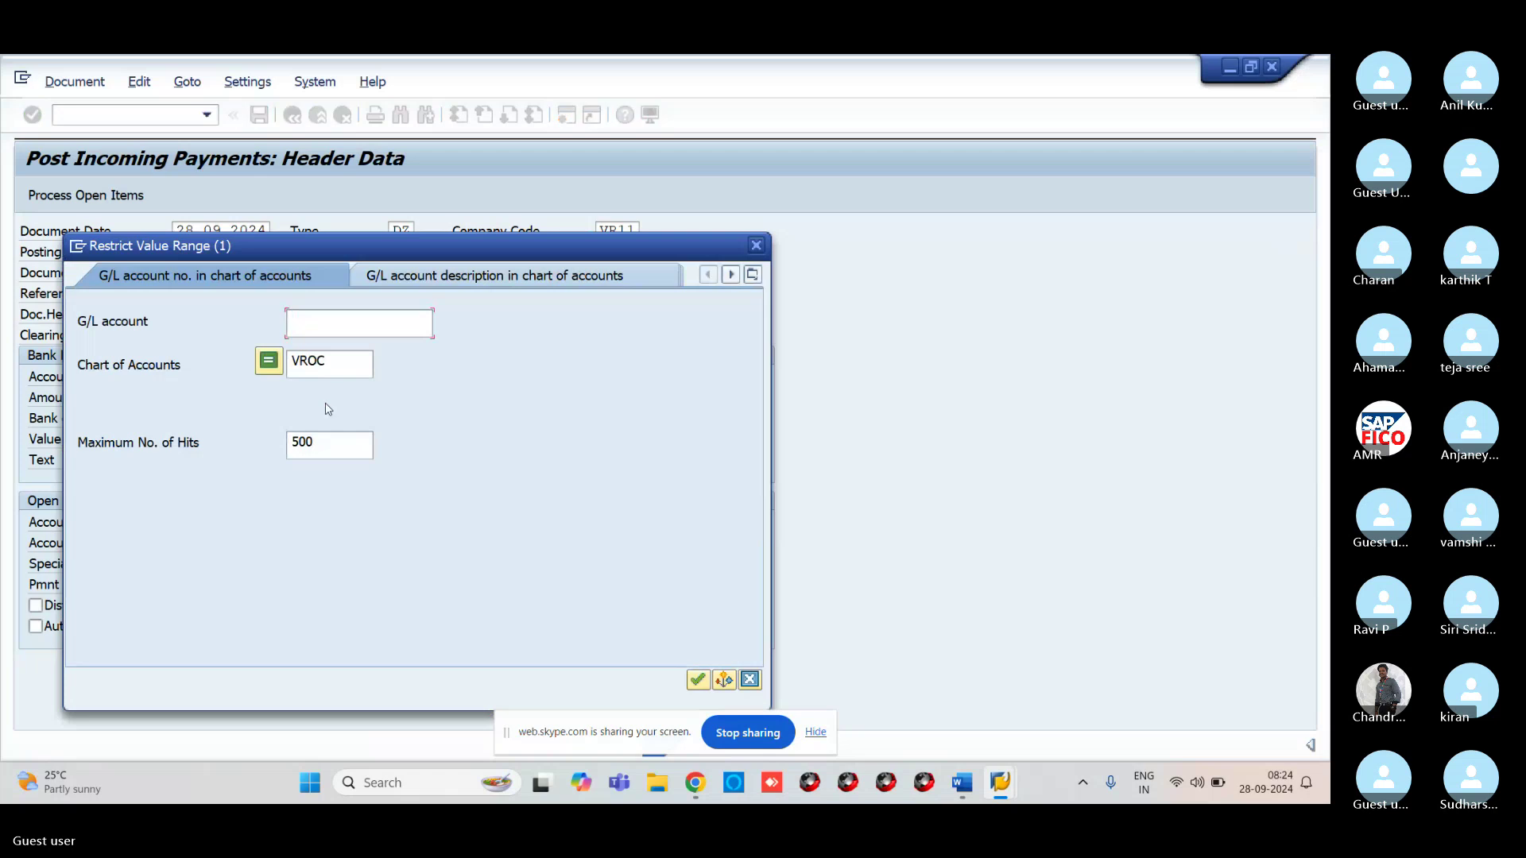
{"action": "key", "text": "Return"}
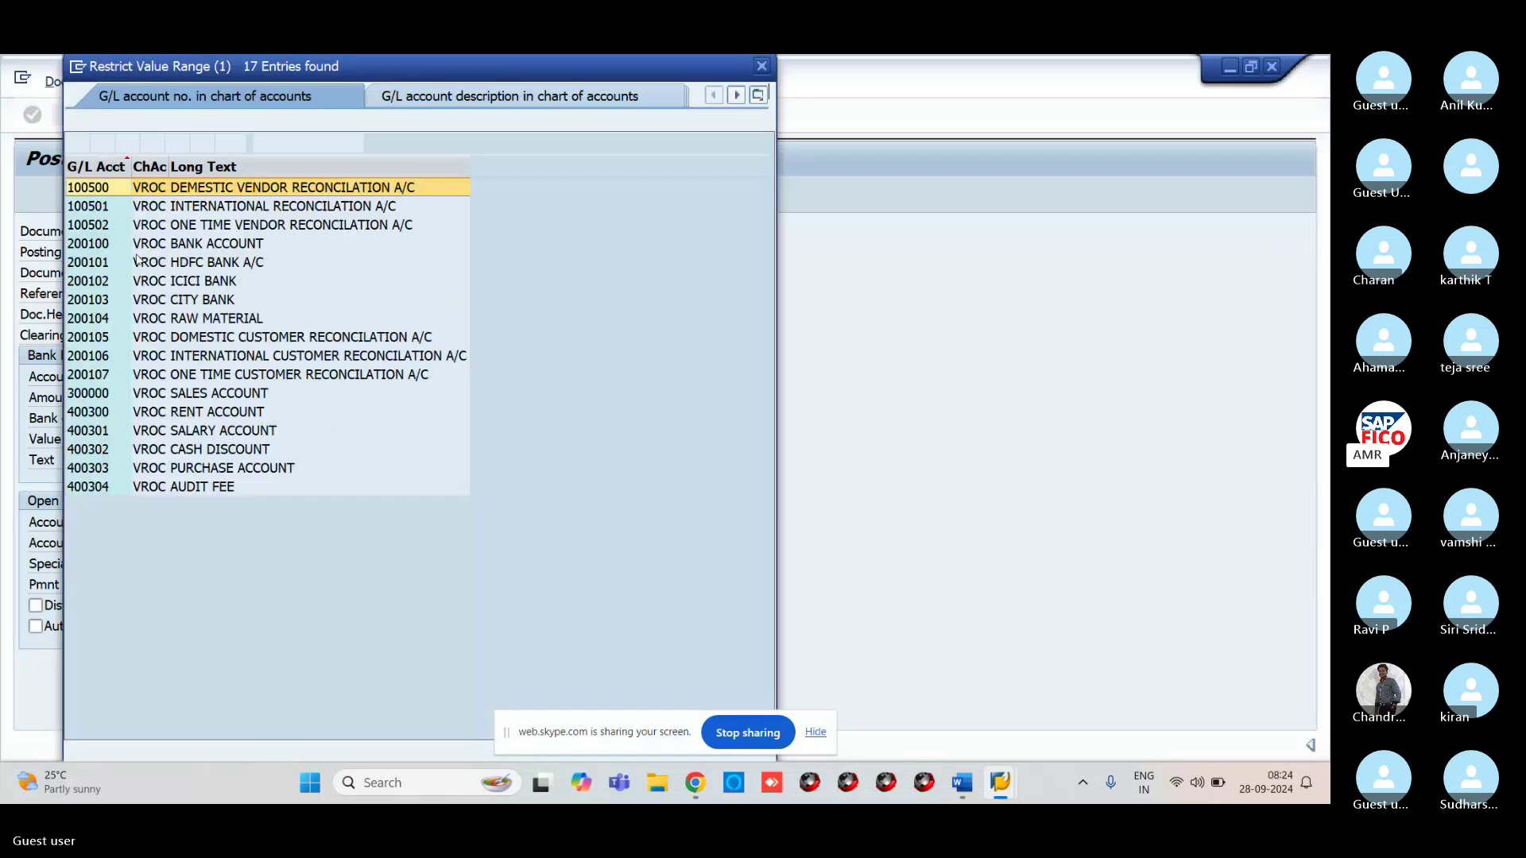
{"action": "left_click", "coordinate": [119, 280]}
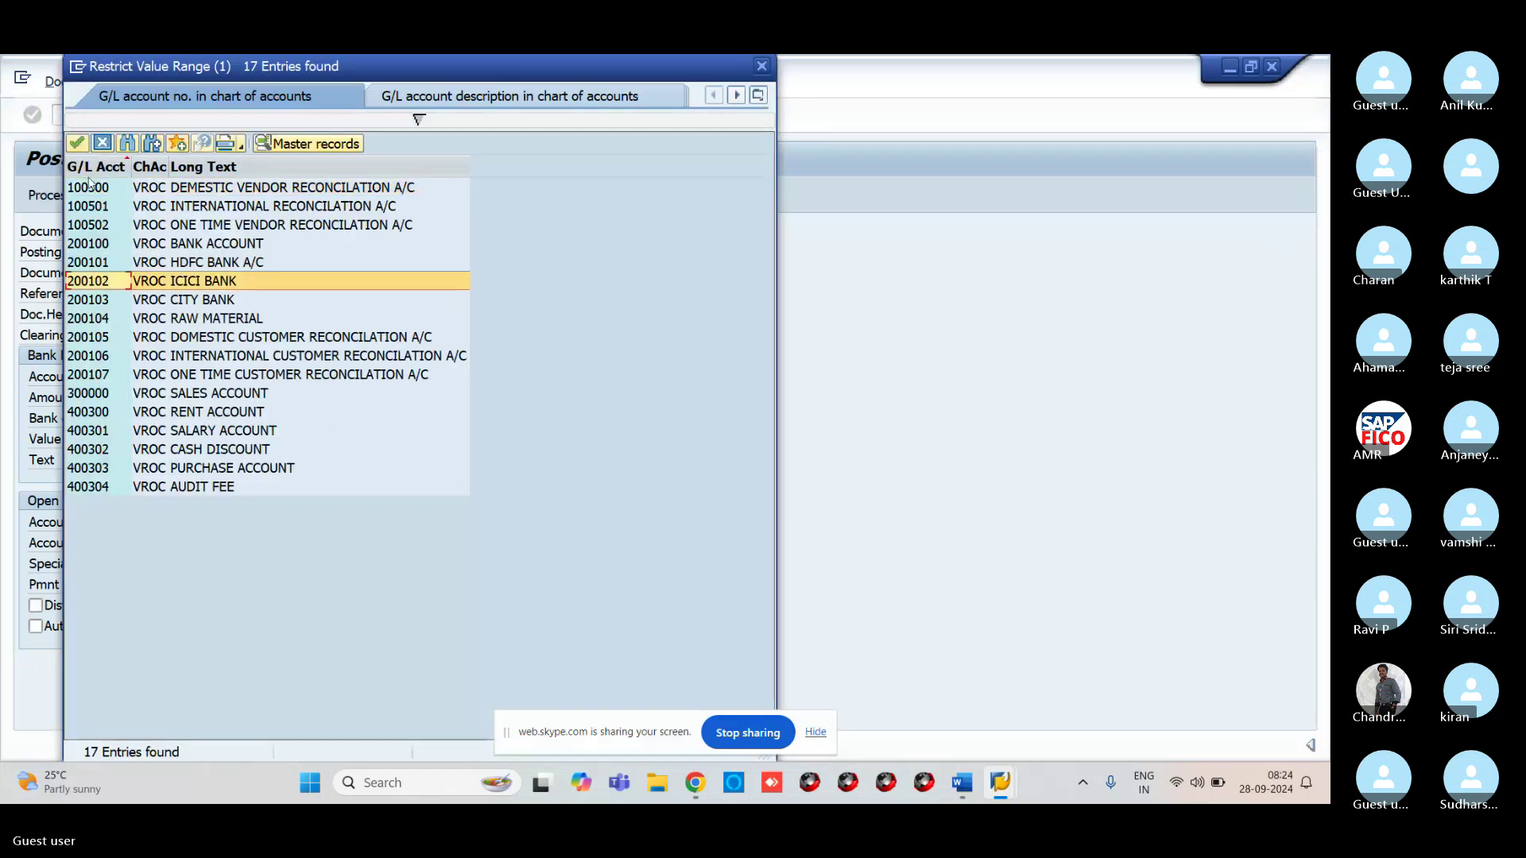
{"action": "left_click", "coordinate": [78, 144]}
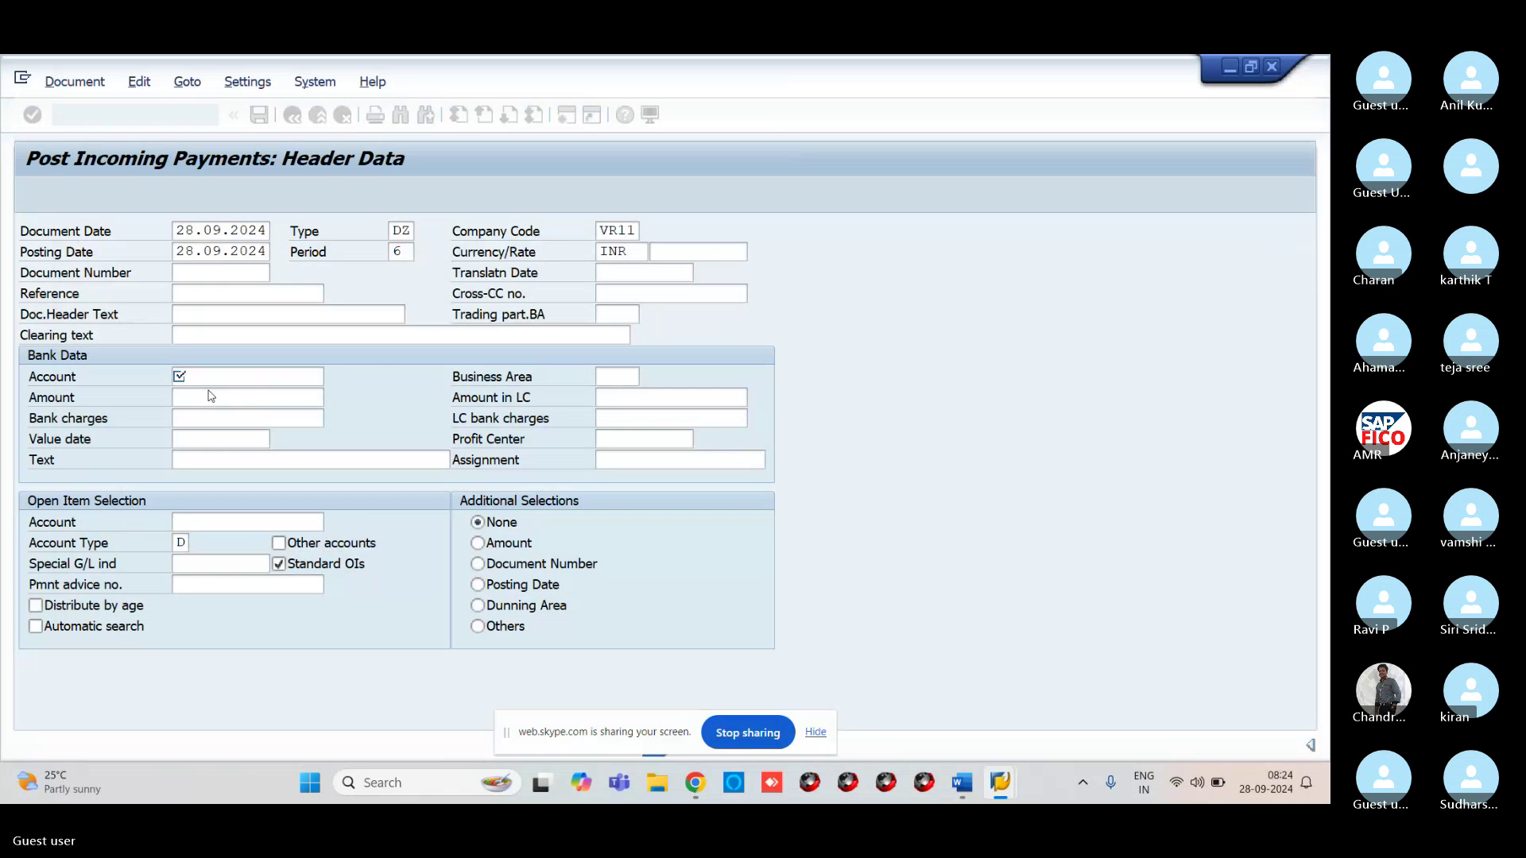
Enter amount 2000 and select ABP TECHNOLOGIES as the customer account
{"action": "left_click", "coordinate": [208, 397]}
{"action": "type", "text": "200"}
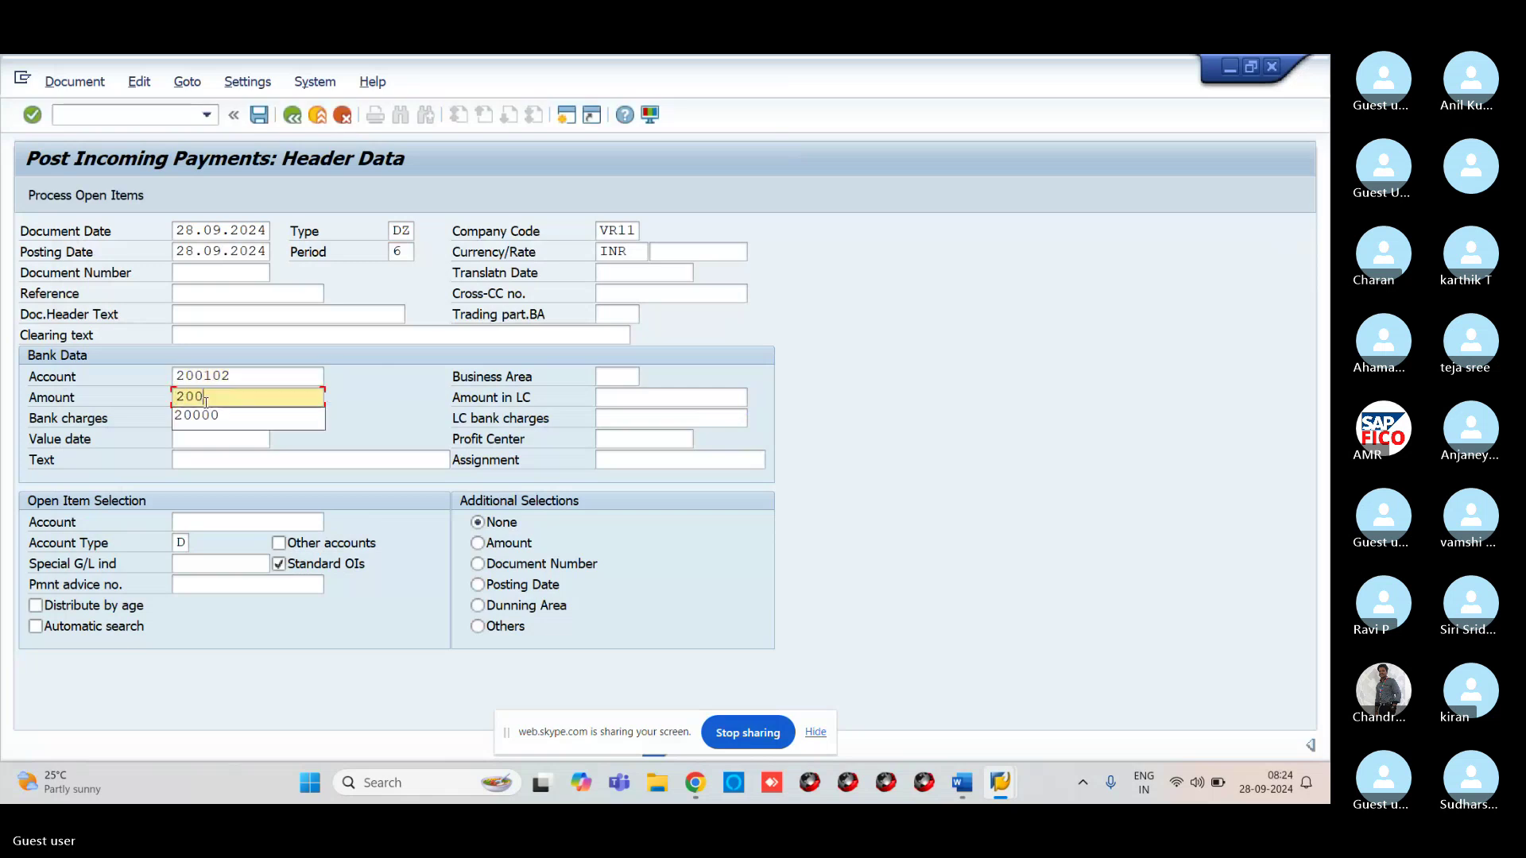
{"action": "type", "text": "0"}
{"action": "left_click", "coordinate": [224, 523]}
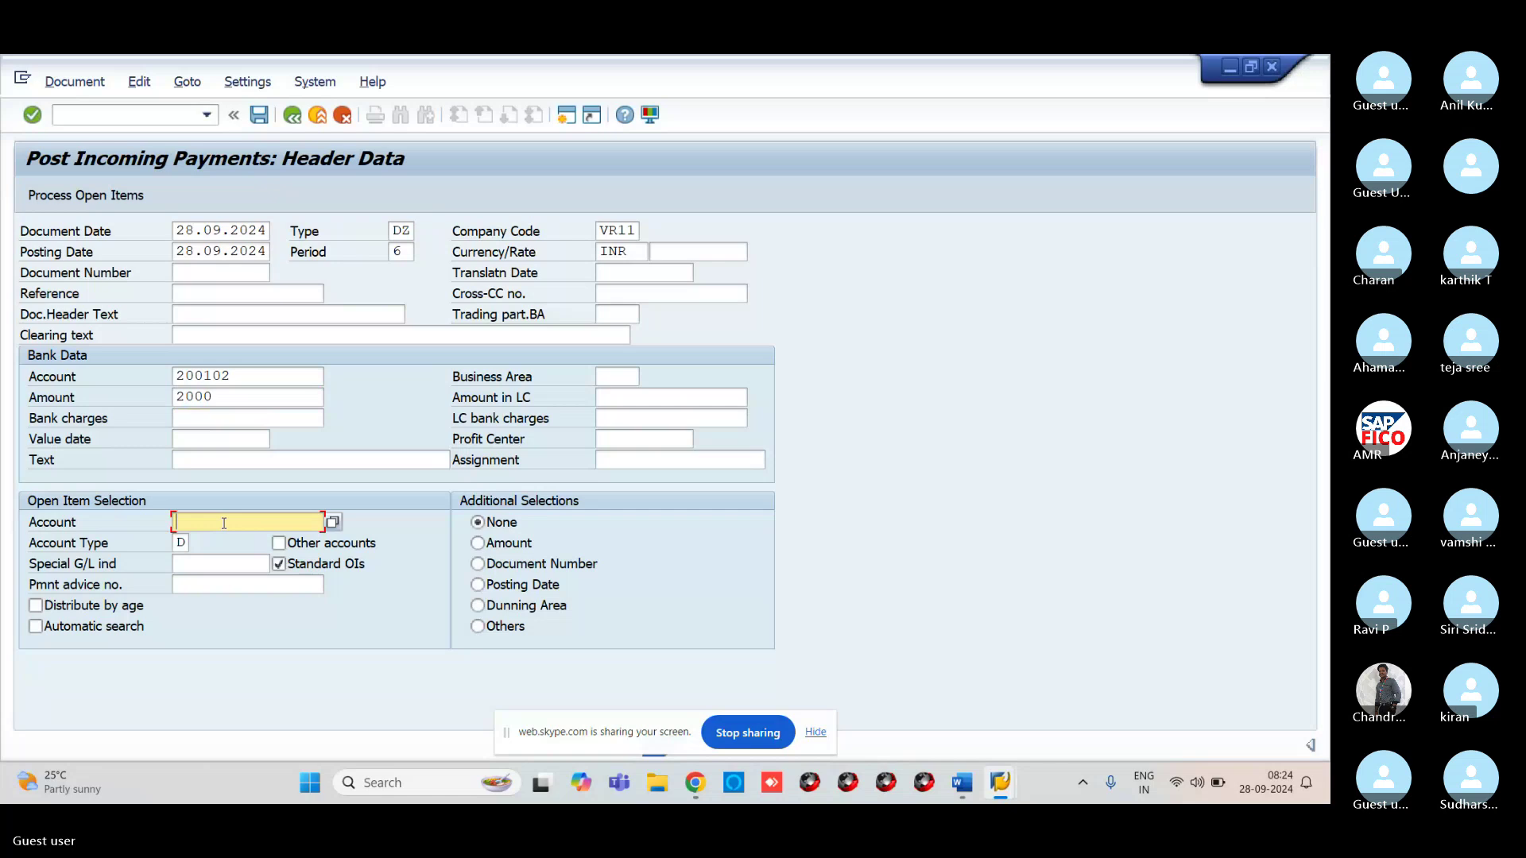
{"action": "left_click", "coordinate": [333, 522]}
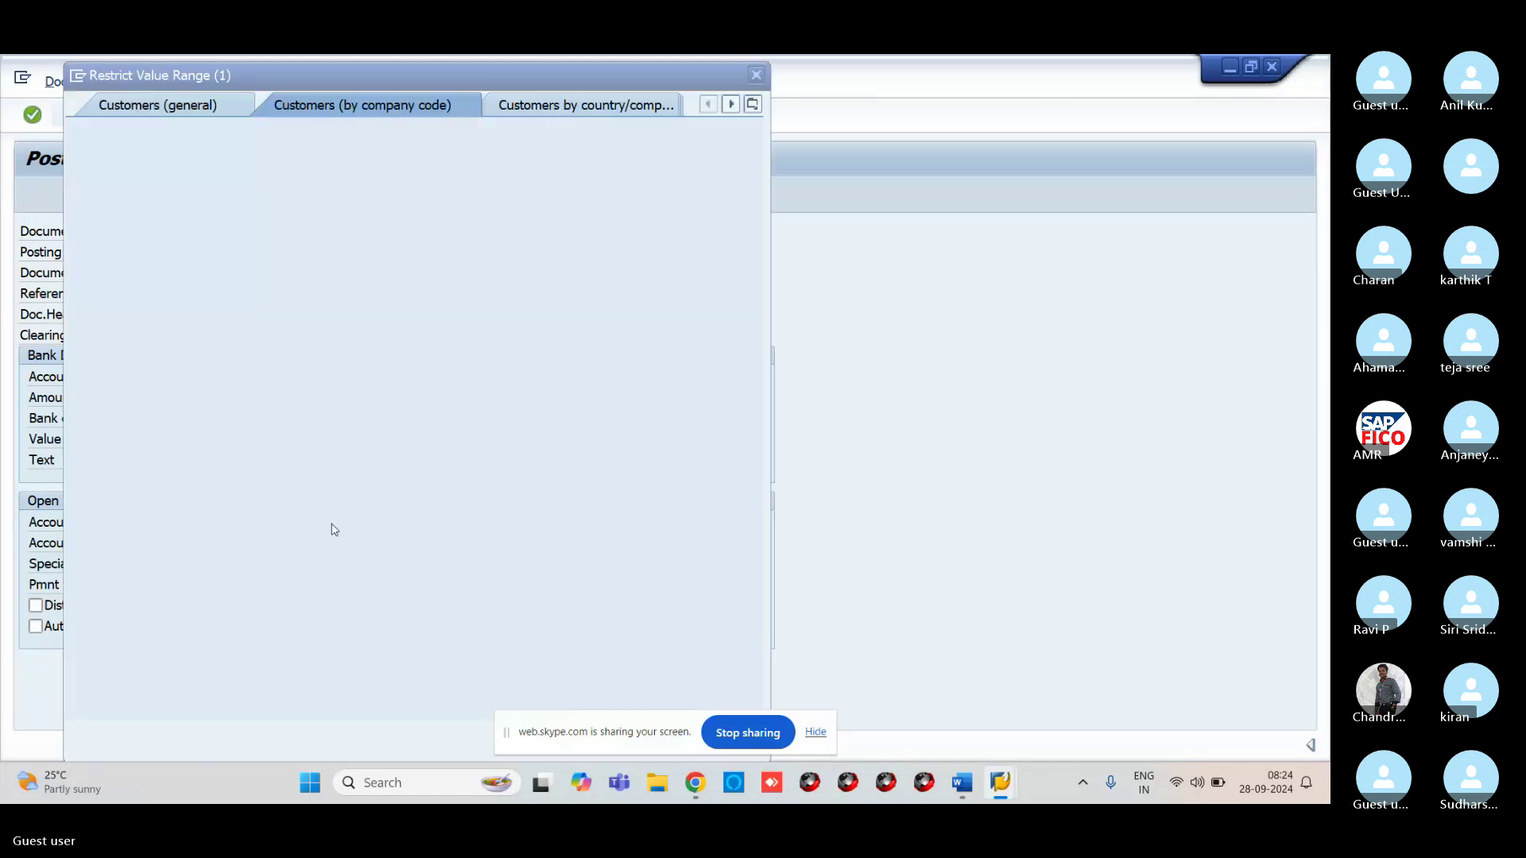
{"action": "key", "text": "Return"}
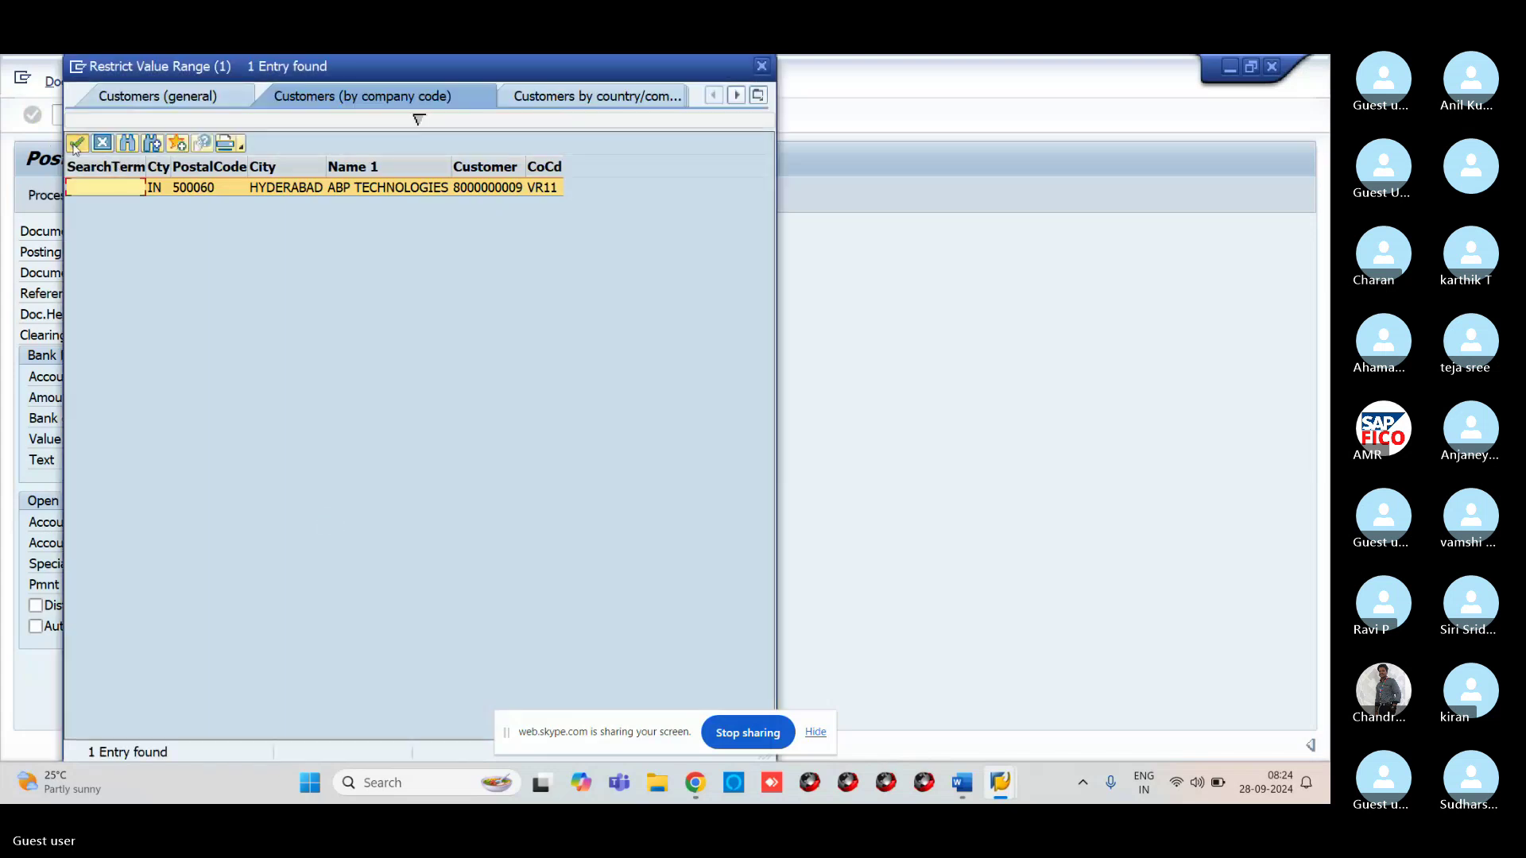
{"action": "left_click", "coordinate": [75, 145]}
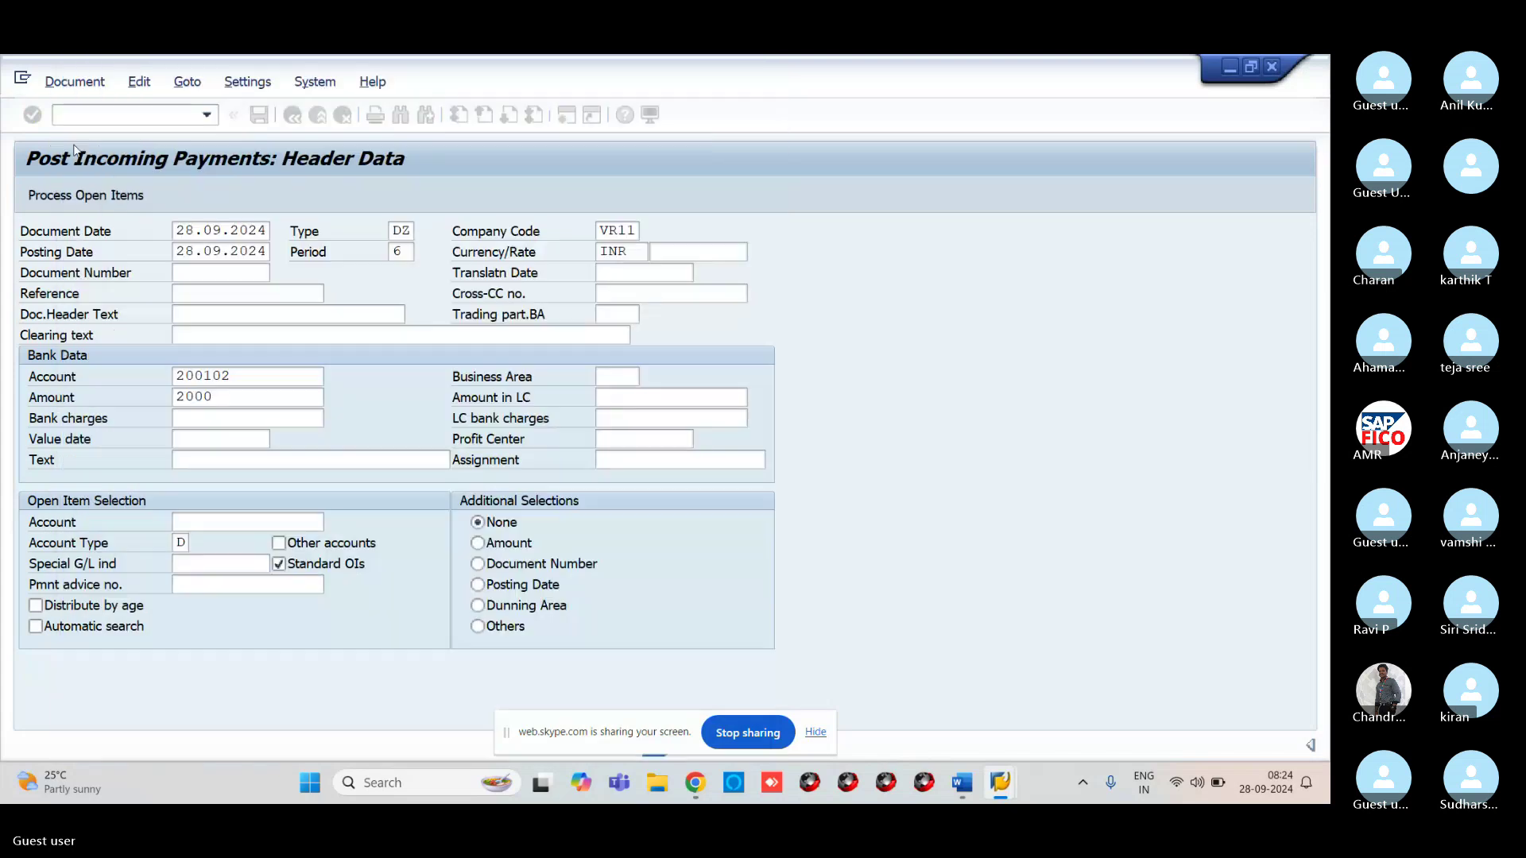
Fill the item text with CUSTOMER RECEIVED from the input history
{"action": "left_click", "coordinate": [213, 442]}
{"action": "left_click", "coordinate": [221, 460]}
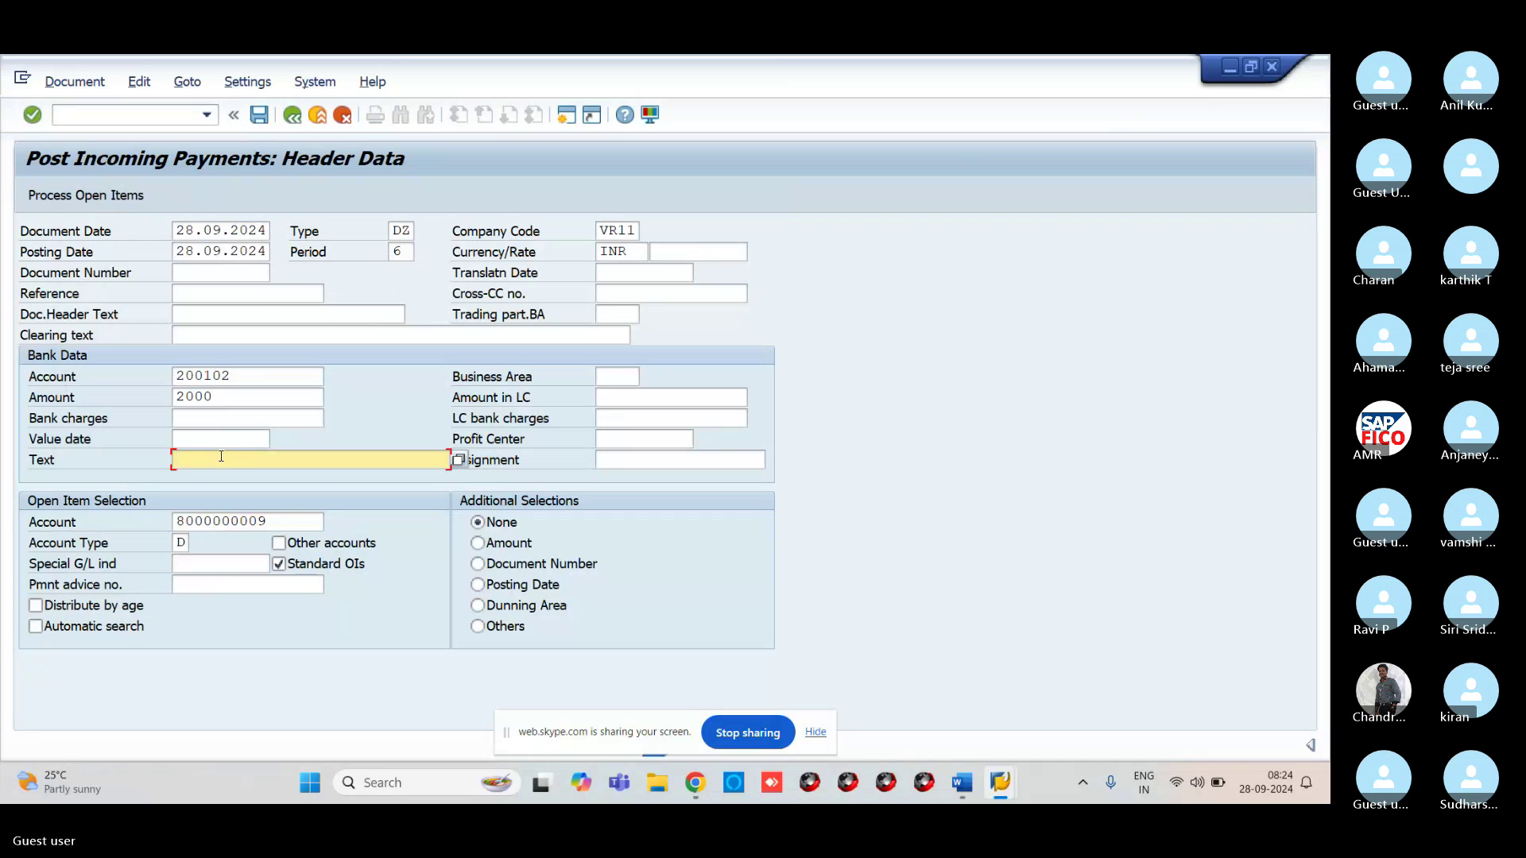
{"action": "type", "text": "C"}
{"action": "left_click", "coordinate": [229, 478]}
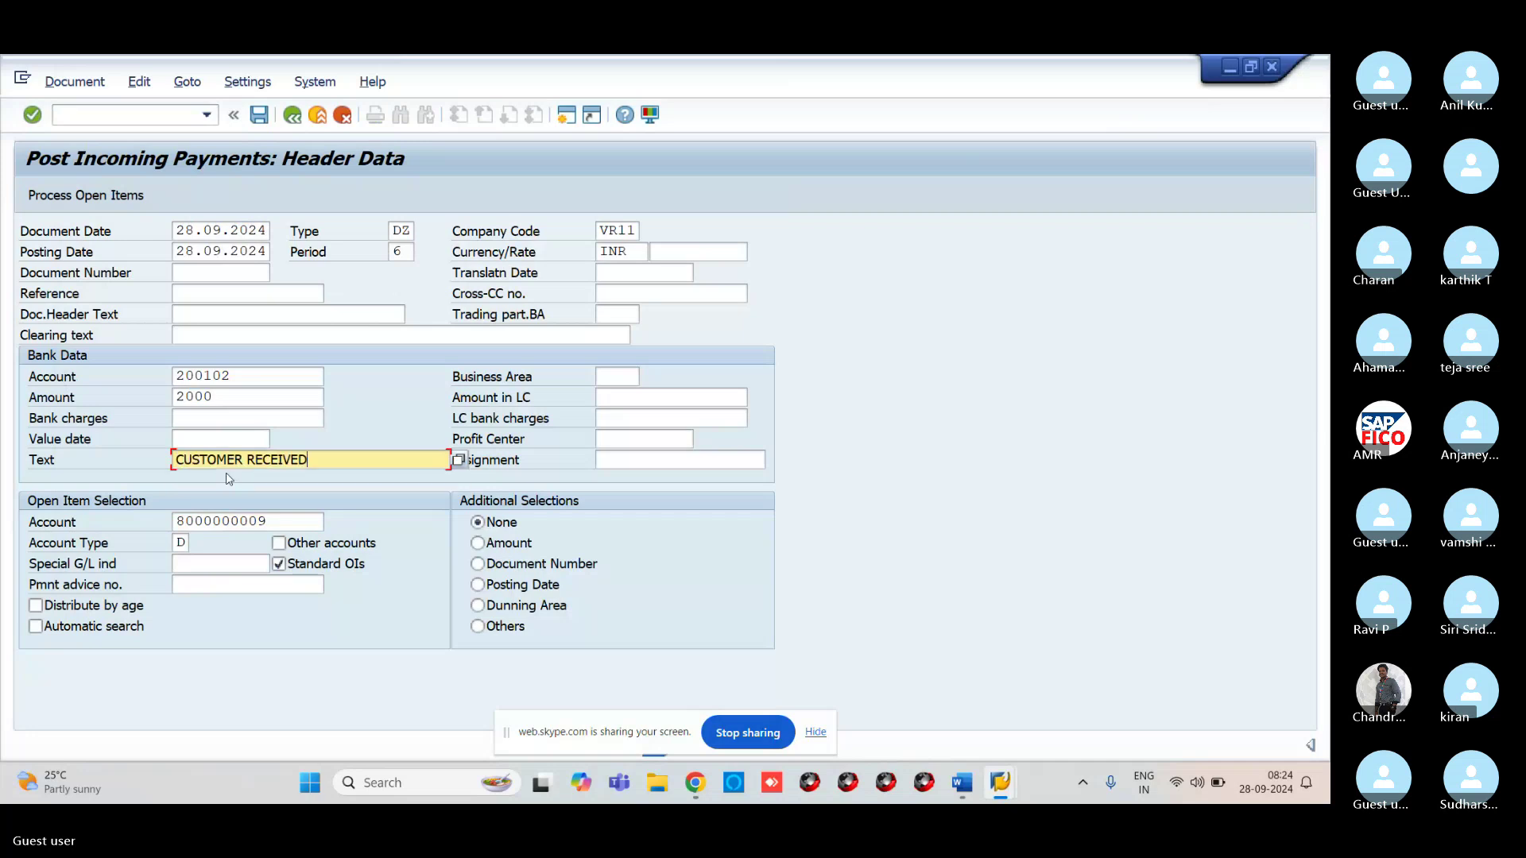
In the customer's open items, leave 3.000,00 of item 500003 as a residual item
{"action": "left_click", "coordinate": [126, 198]}
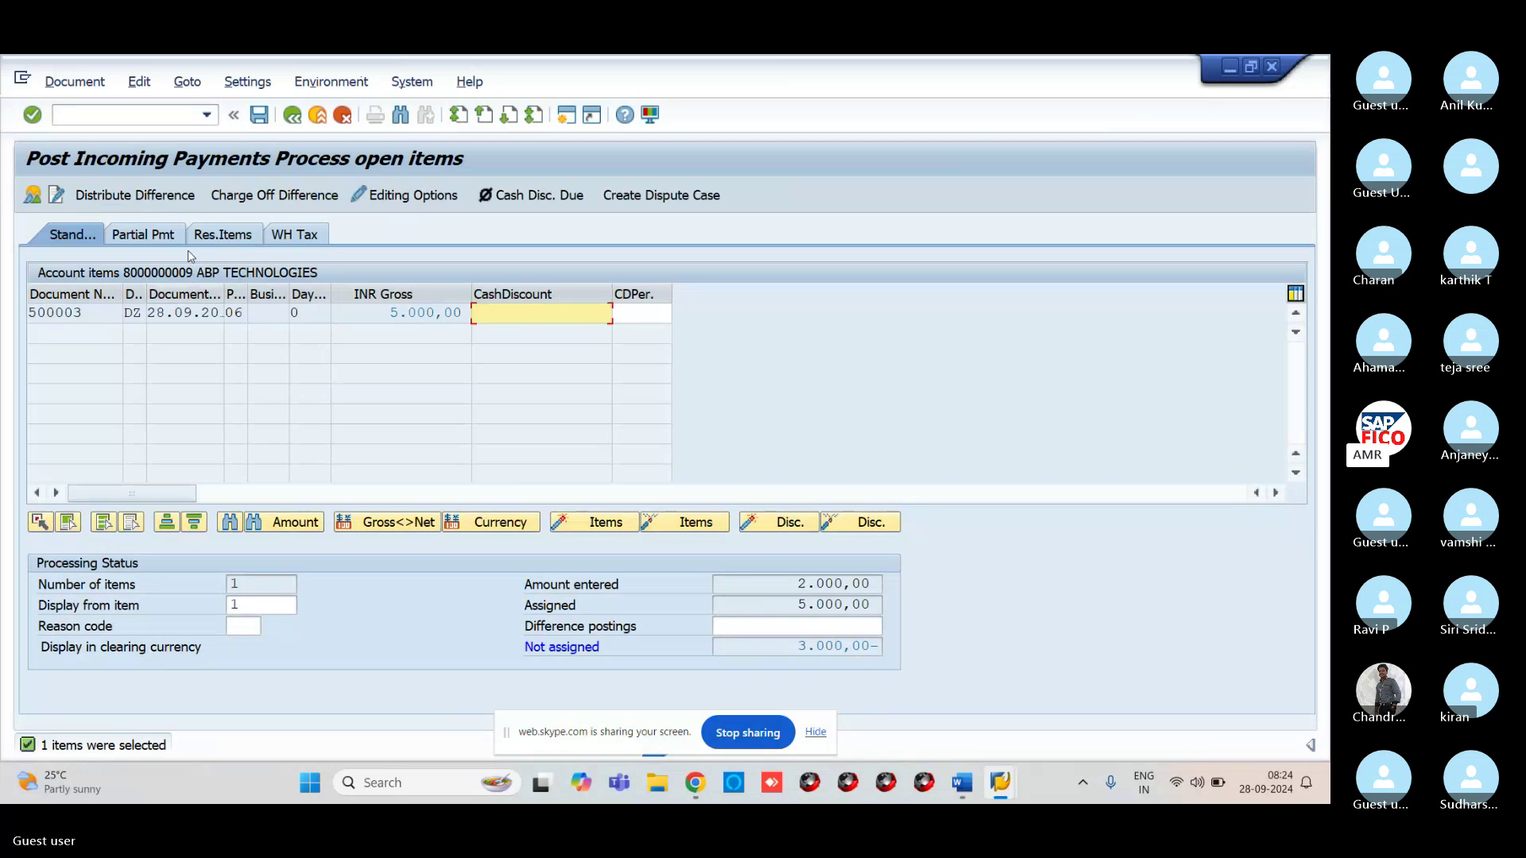
{"action": "left_click", "coordinate": [224, 235]}
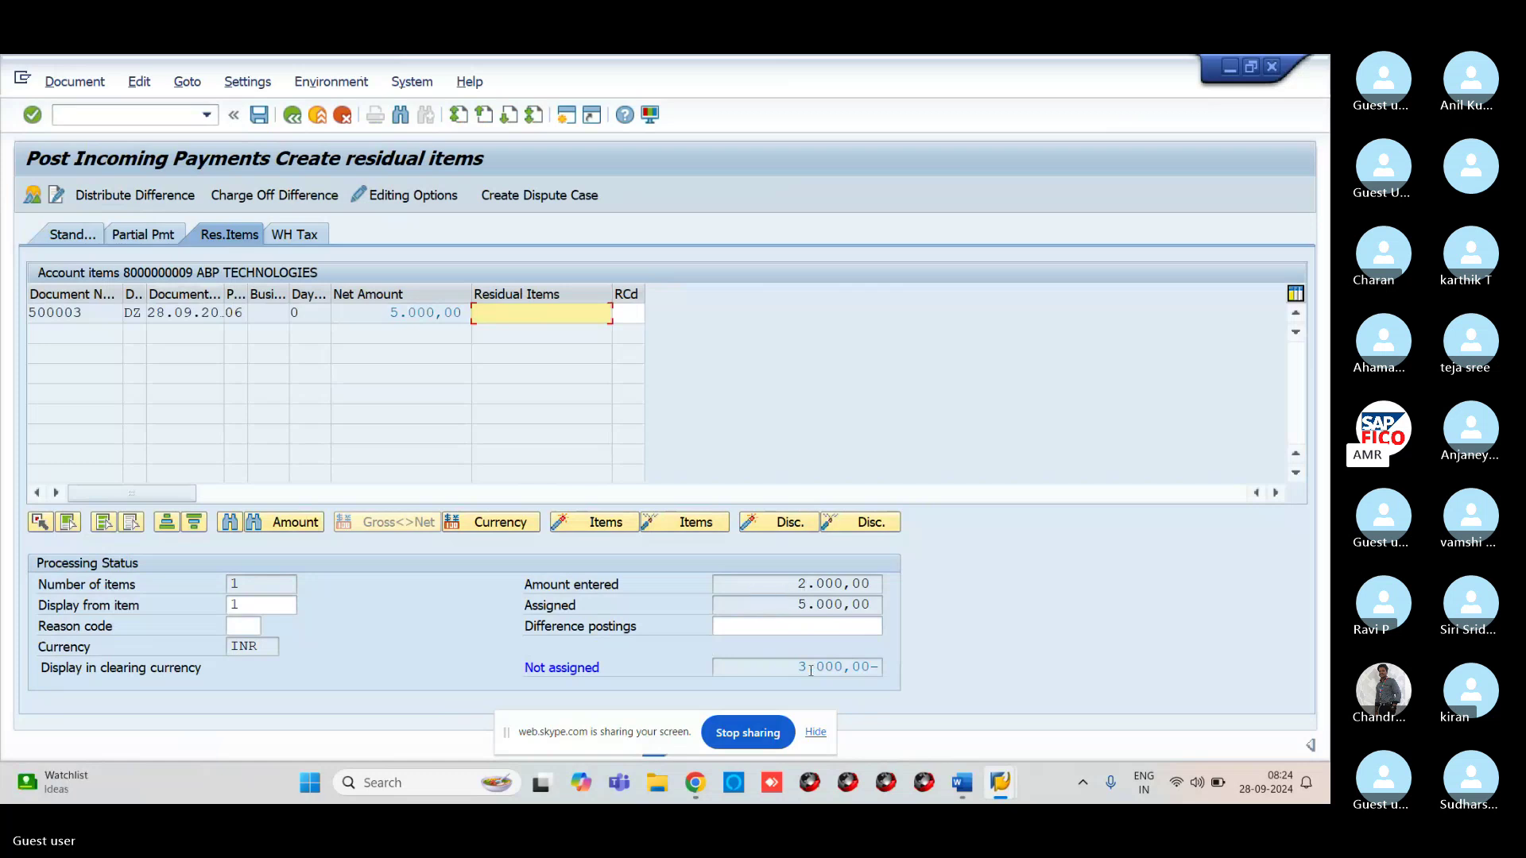
{"action": "double_click", "coordinate": [573, 317]}
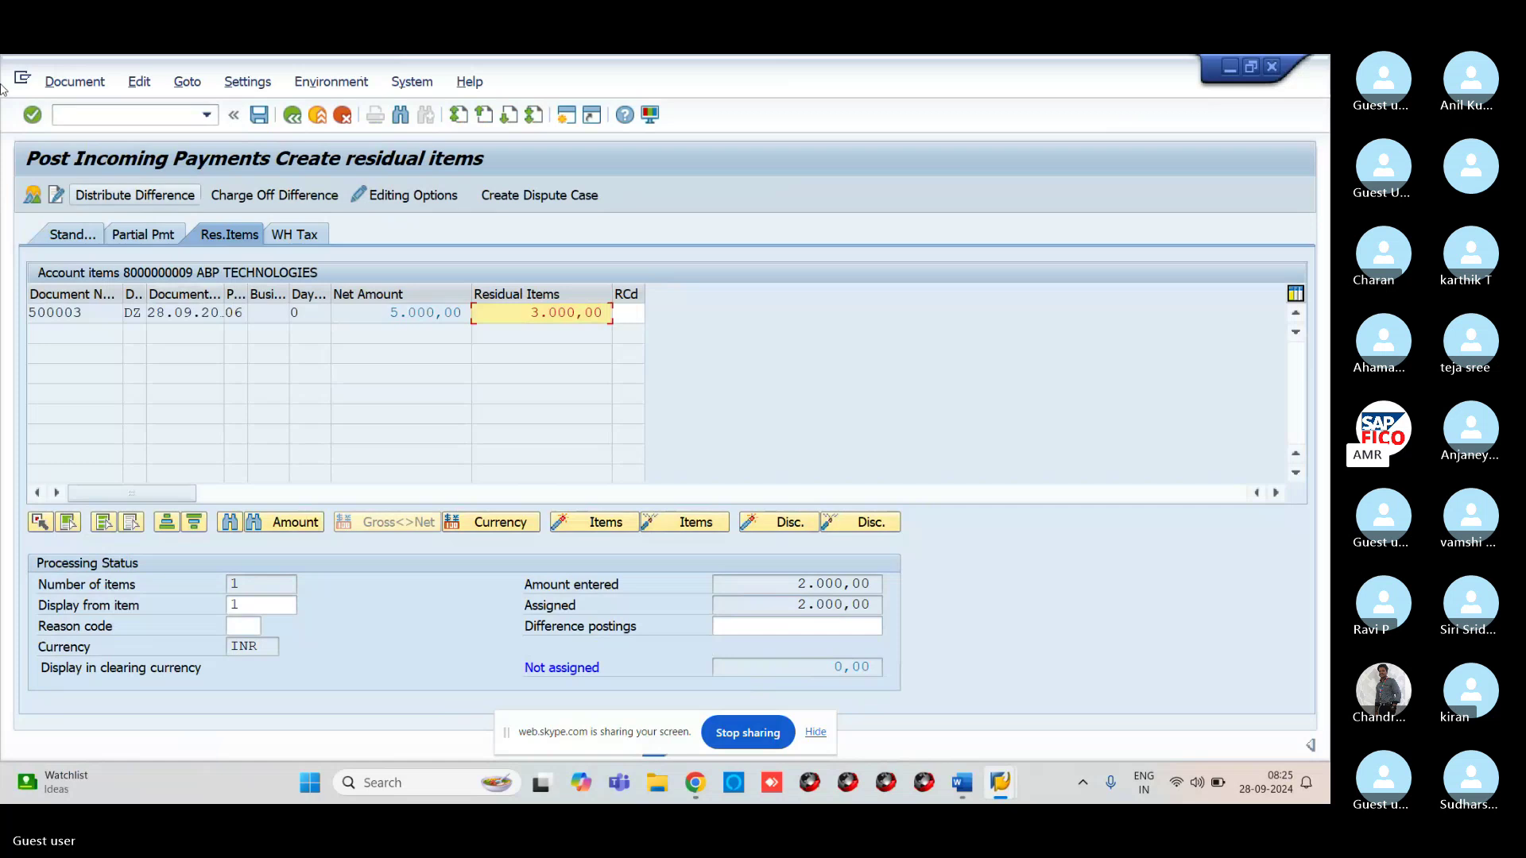
Simulate the payment, then post it as document 500004
{"action": "left_click", "coordinate": [75, 82]}
{"action": "left_click", "coordinate": [75, 126]}
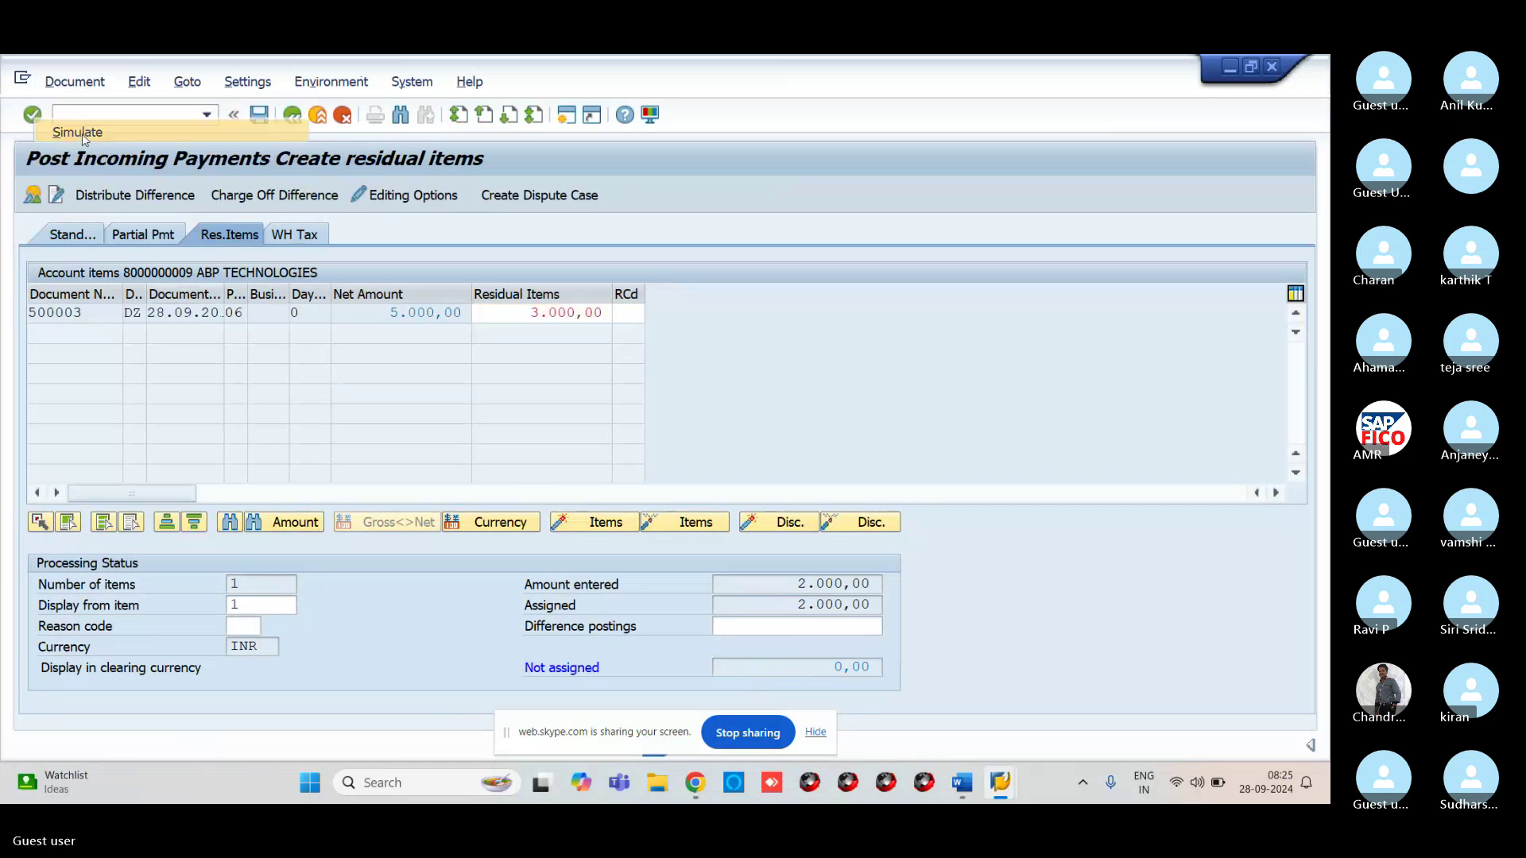
{"action": "left_click", "coordinate": [258, 122]}
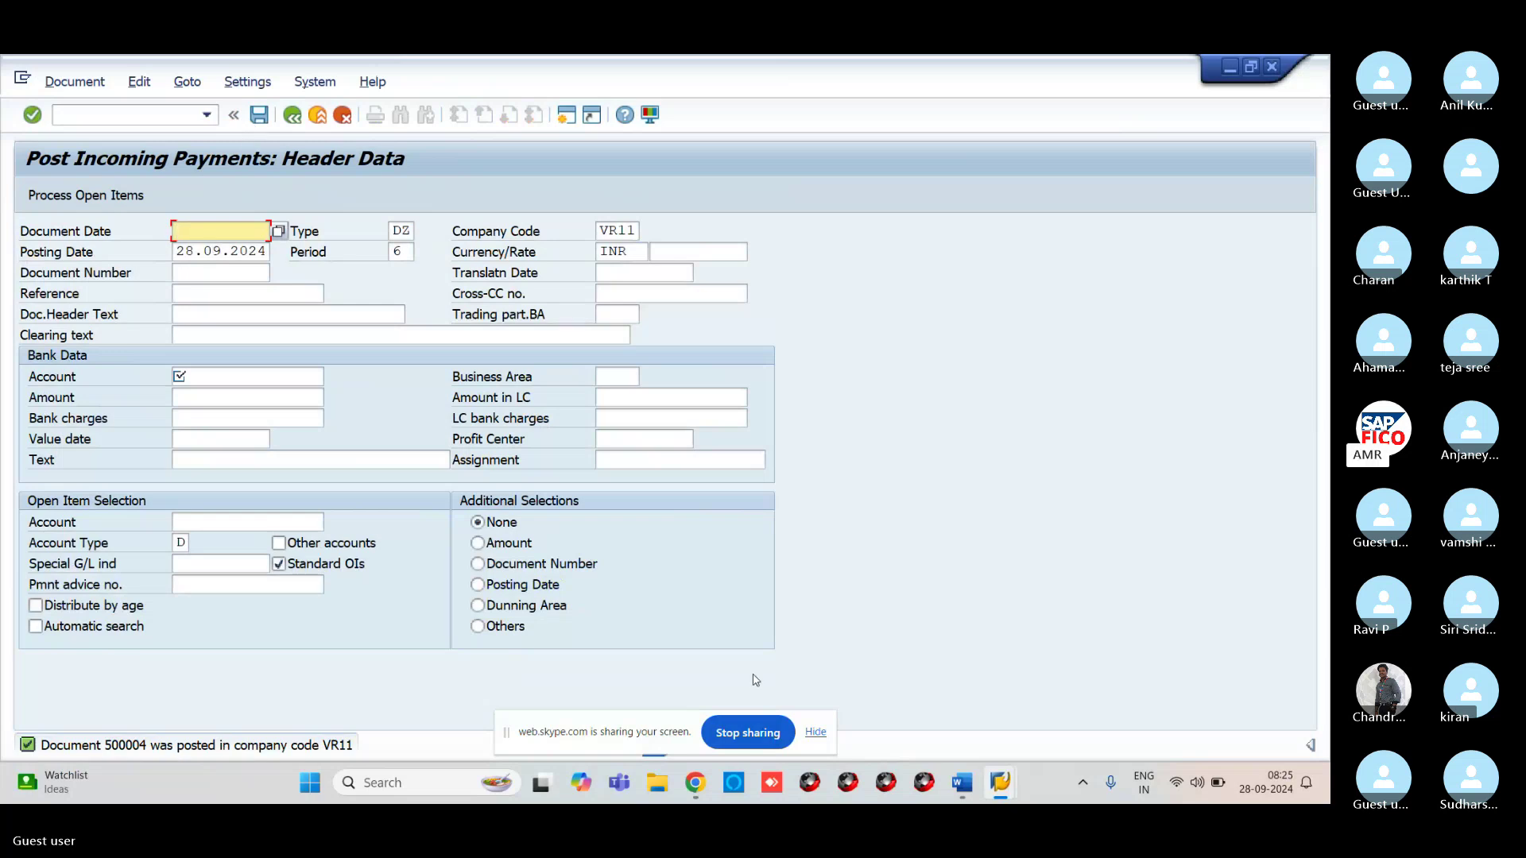
Refresh the customer line item list to show 500004 open for 3.000,00
{"action": "mouse_move", "coordinate": [1000, 783]}
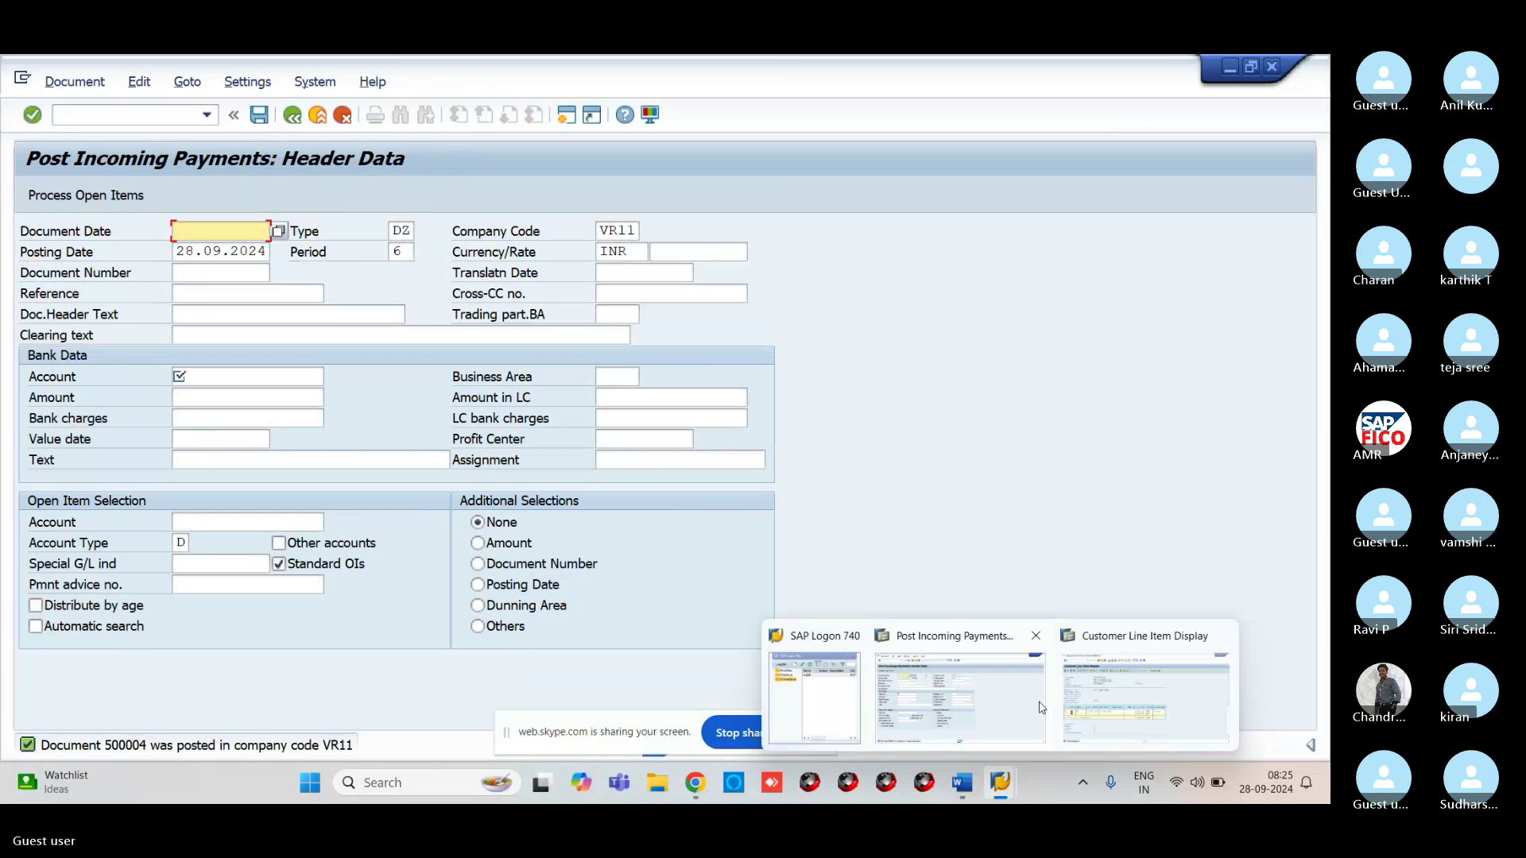
{"action": "left_click", "coordinate": [1144, 700]}
{"action": "left_click", "coordinate": [56, 82]}
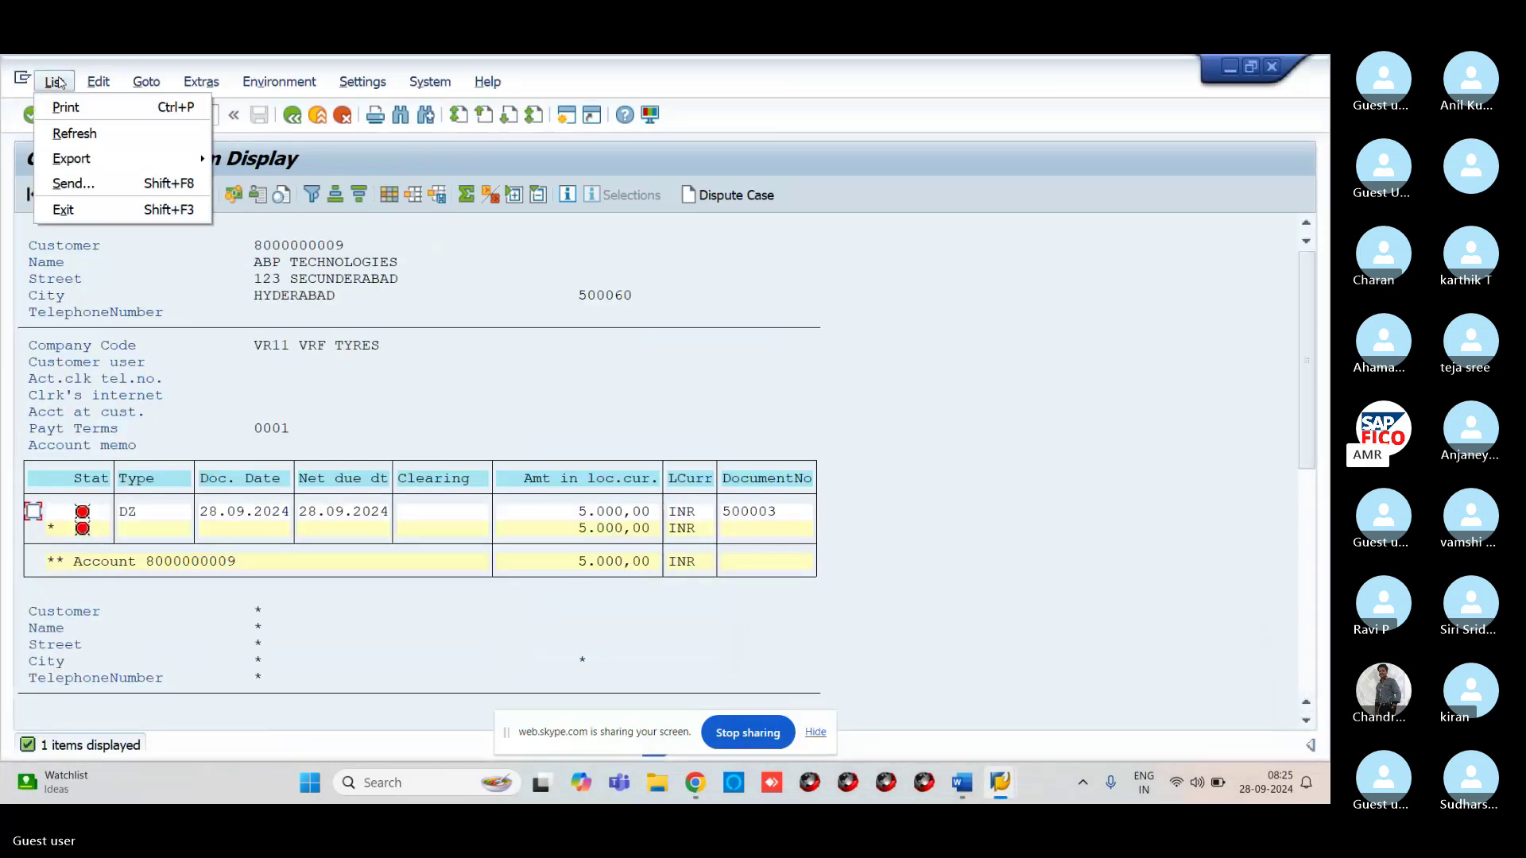
{"action": "left_click", "coordinate": [74, 133]}
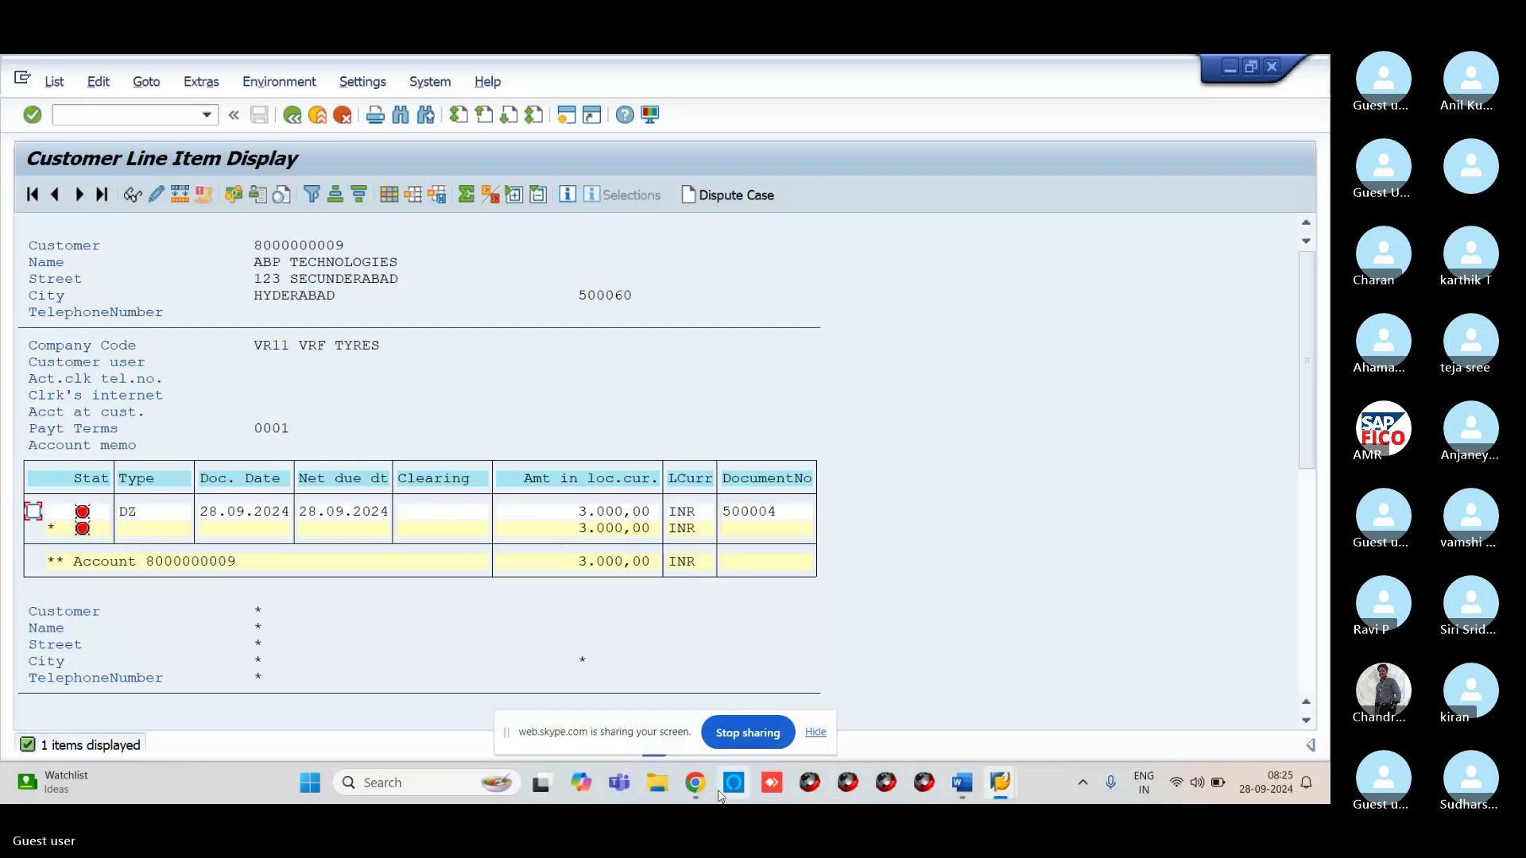
Briefly check the Skype call, then go back to the SAP windows
{"action": "mouse_move", "coordinate": [703, 795]}
{"action": "left_click", "coordinate": [601, 703]}
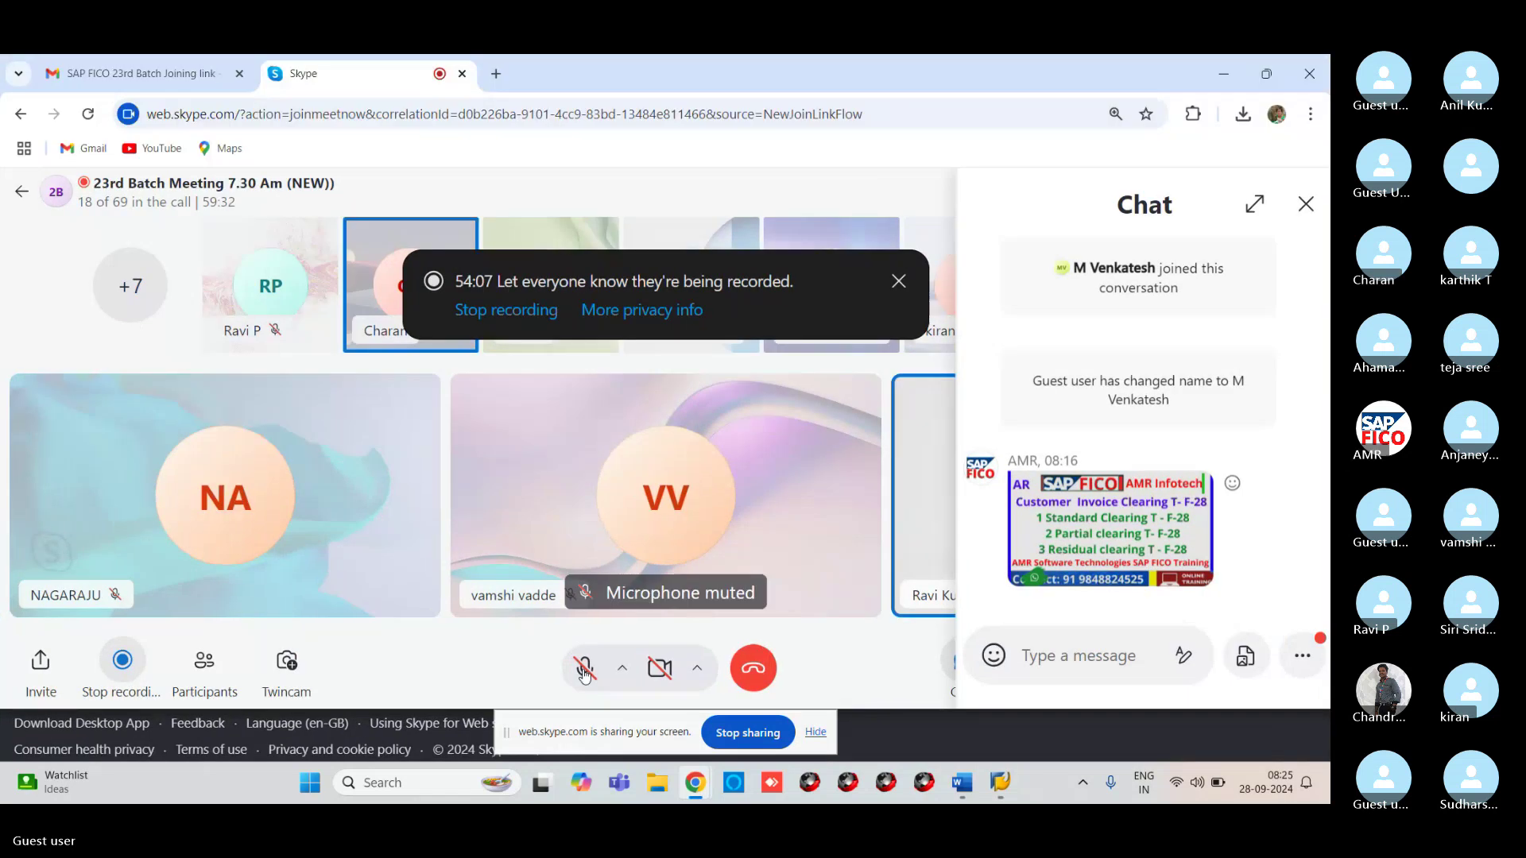
{"action": "left_click", "coordinate": [899, 781]}
{"action": "mouse_move", "coordinate": [1009, 764]}
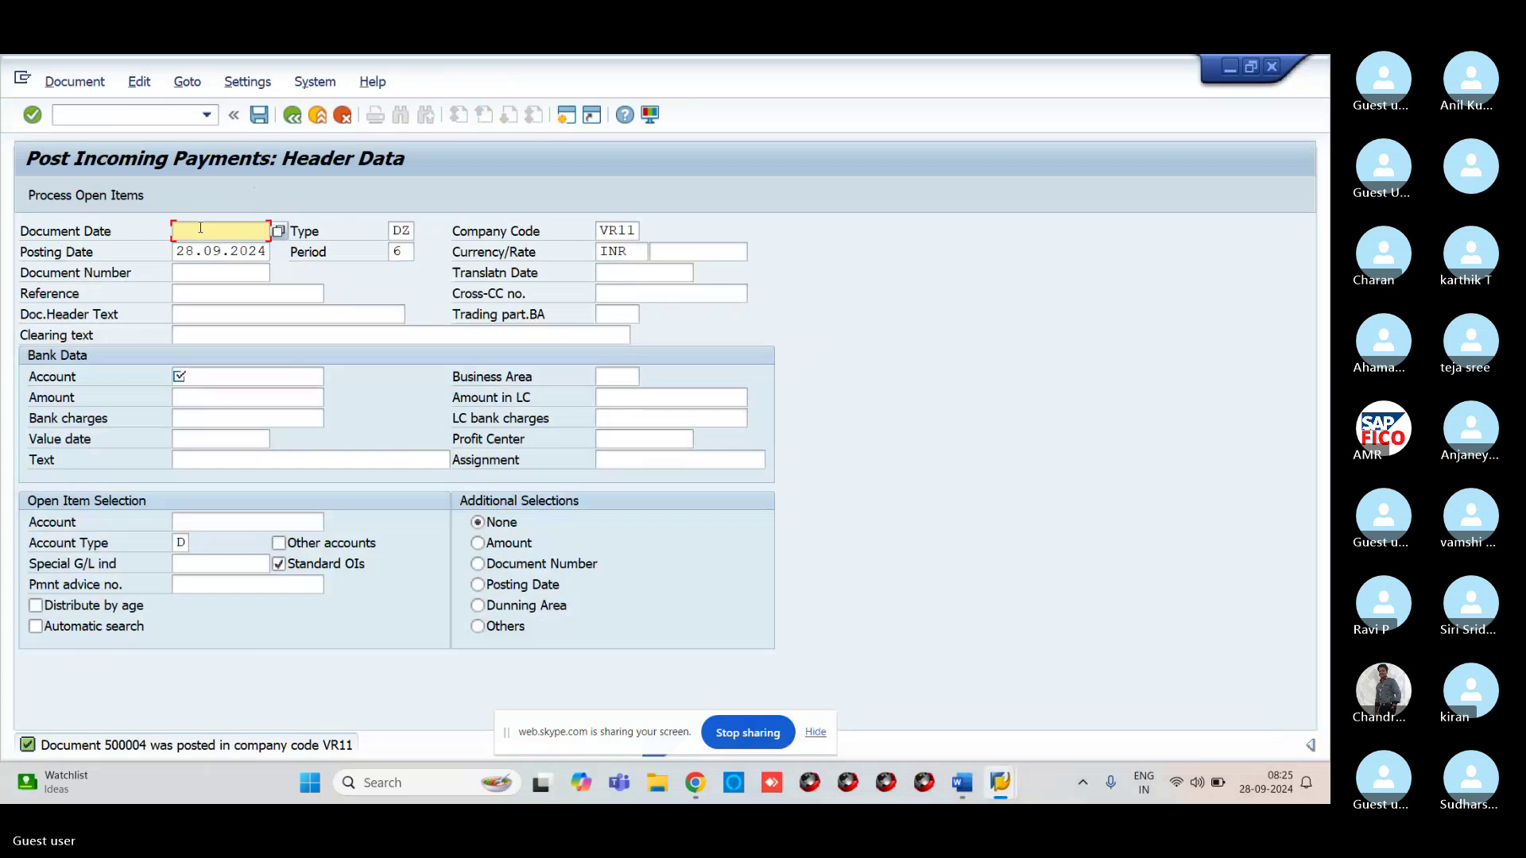
Enter document date 28.09.2024 and select HDFC bank G/L account 200101
{"action": "type", "text": "28.0"}
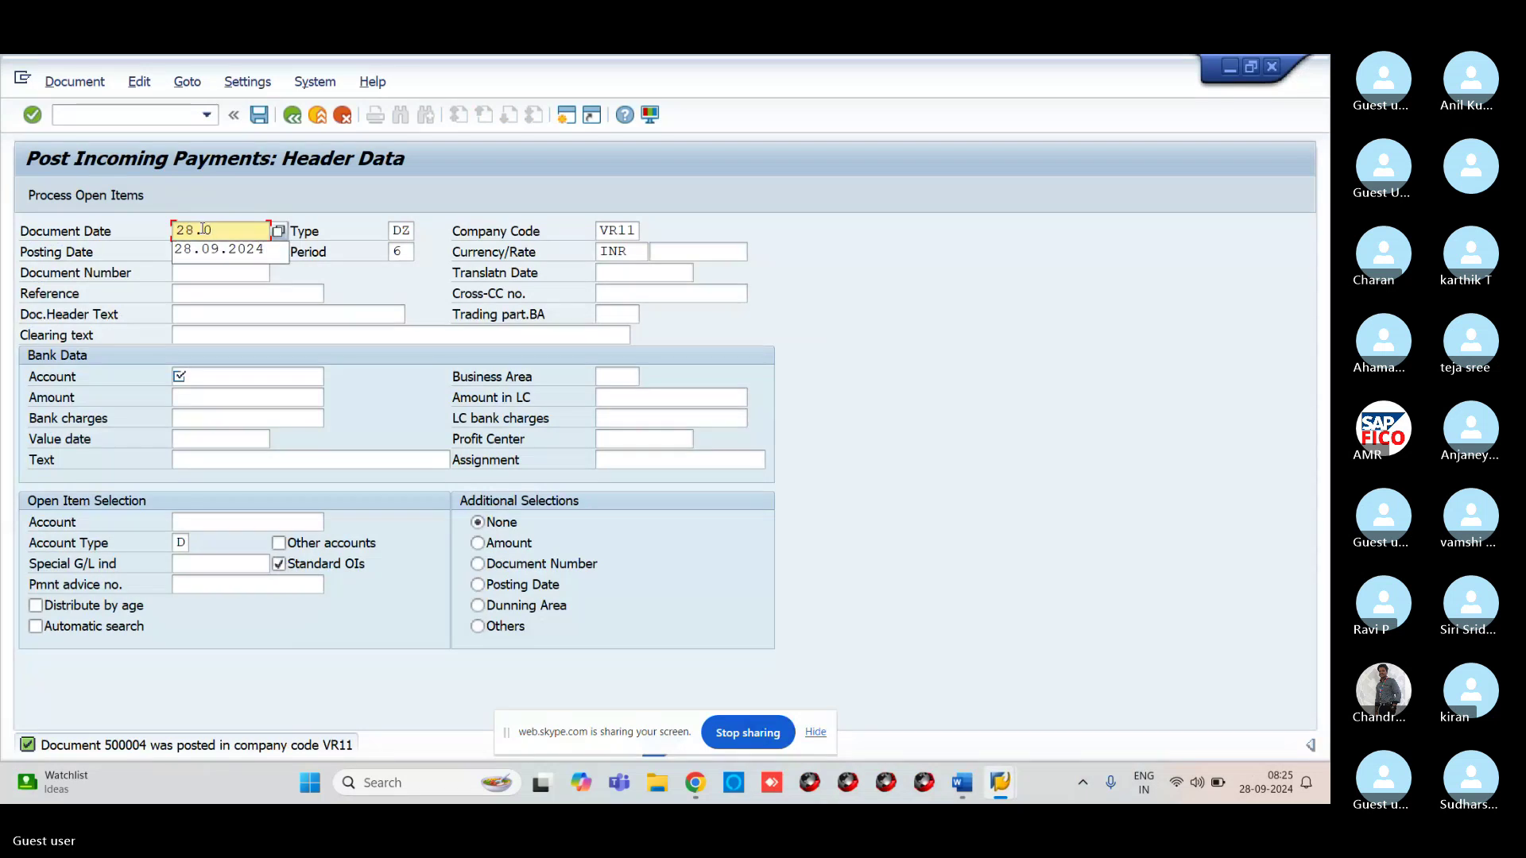
{"action": "type", "text": "9.2024"}
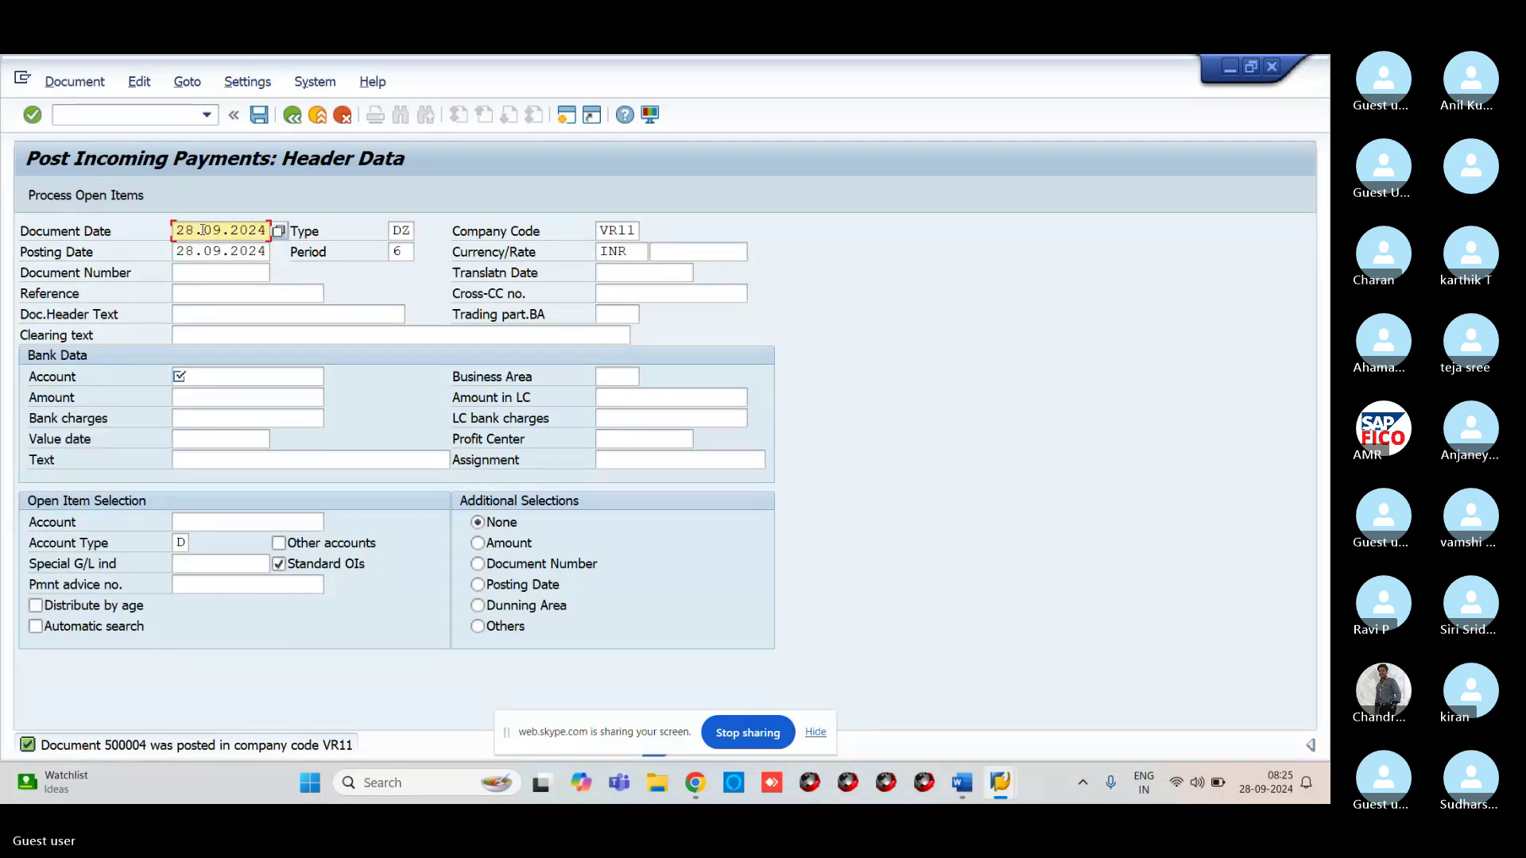
{"action": "left_click", "coordinate": [224, 378]}
{"action": "left_click", "coordinate": [333, 378]}
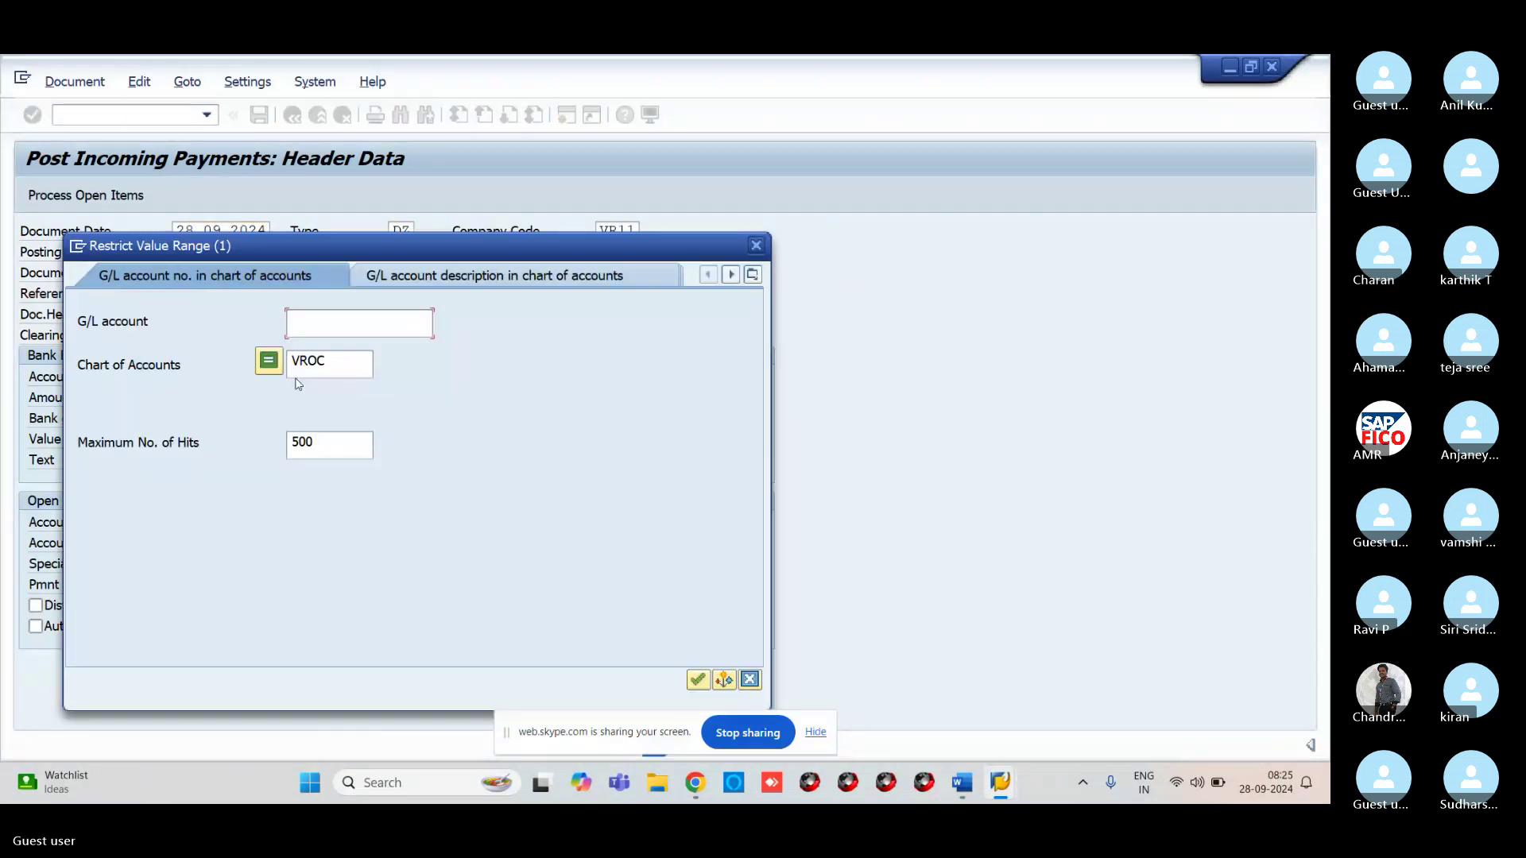
{"action": "key", "text": "Return"}
{"action": "left_click", "coordinate": [94, 265]}
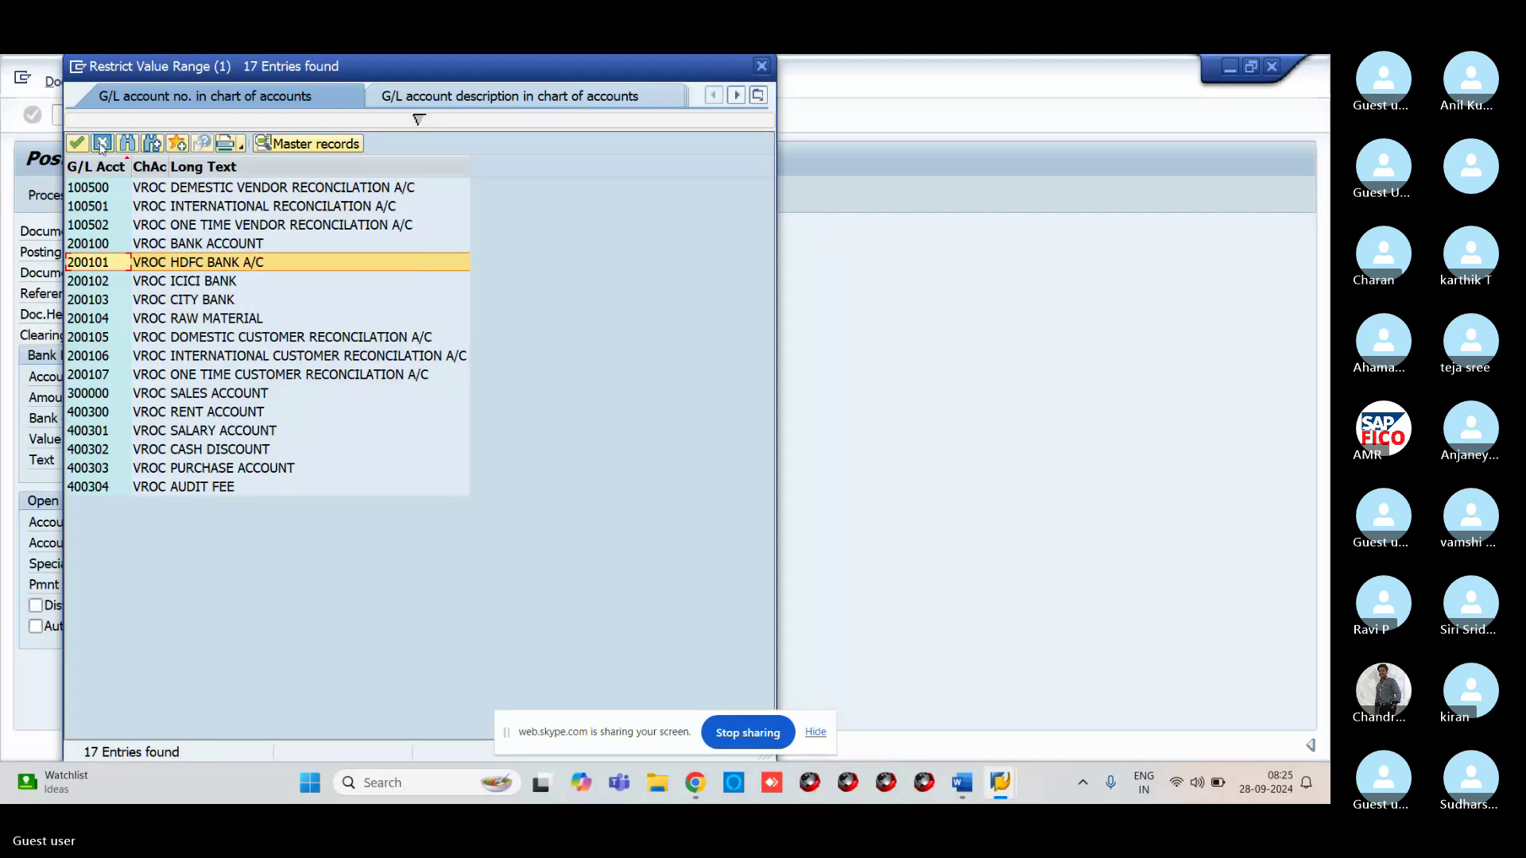
{"action": "left_click", "coordinate": [80, 144]}
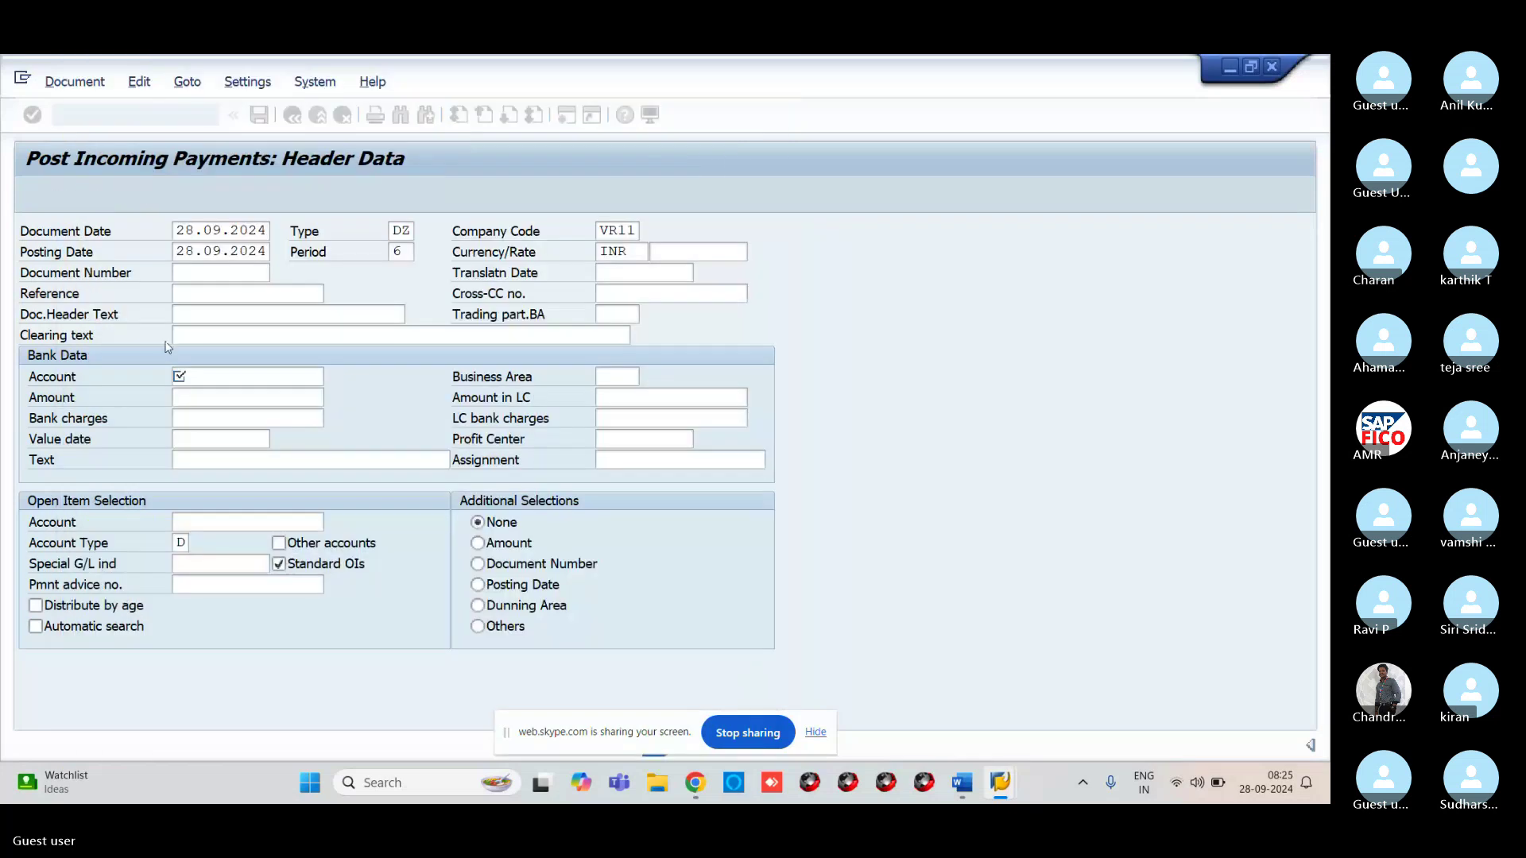
Enter amount 3000 and select ABP TECHNOLOGIES as the customer account
{"action": "left_click", "coordinate": [199, 402]}
{"action": "type", "text": "3000"}
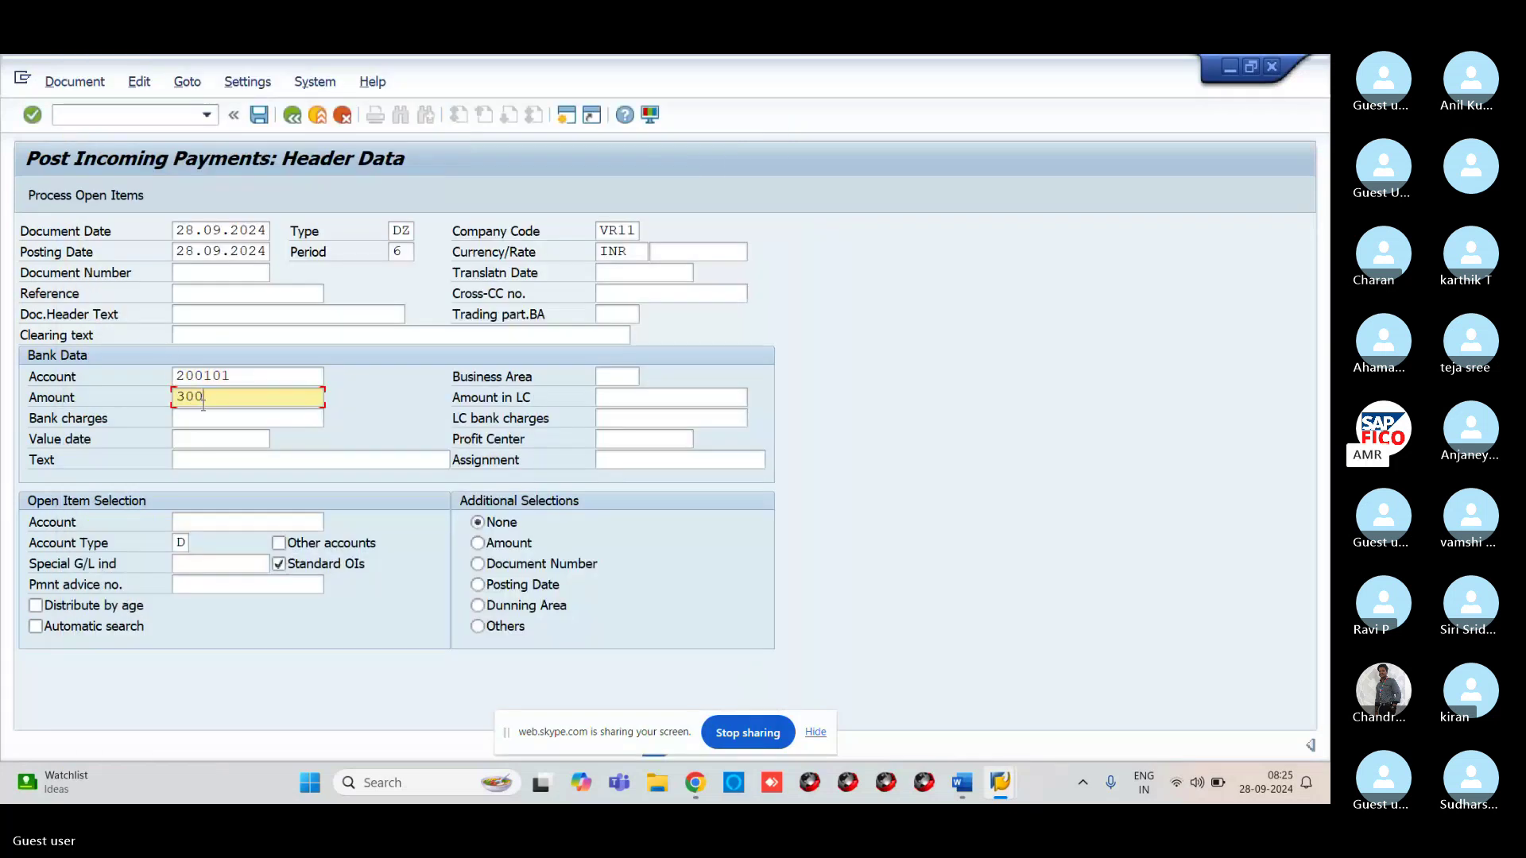
{"action": "left_click", "coordinate": [220, 520]}
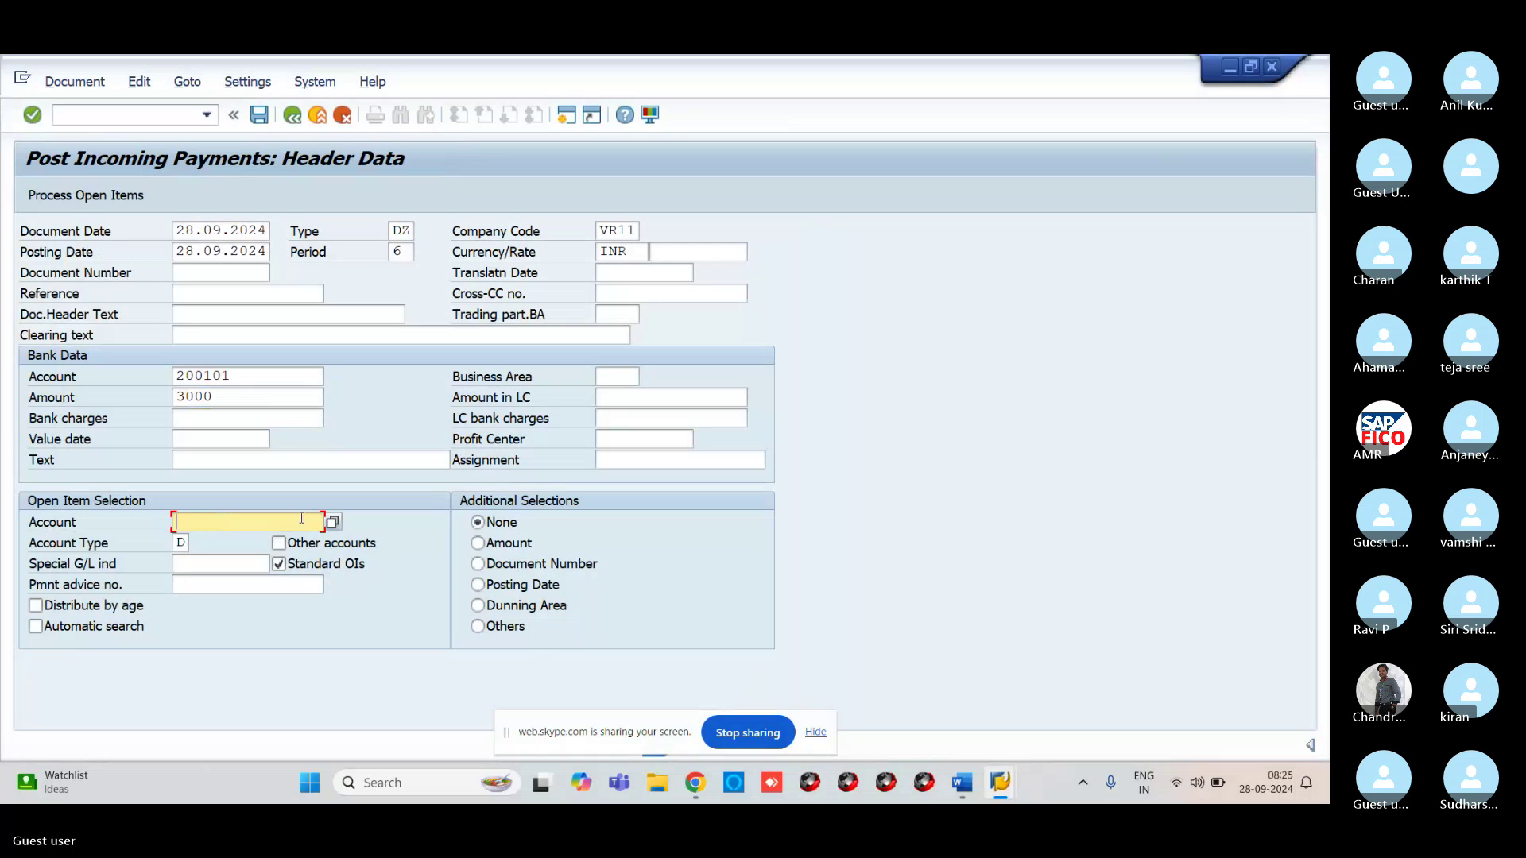
{"action": "left_click", "coordinate": [333, 522]}
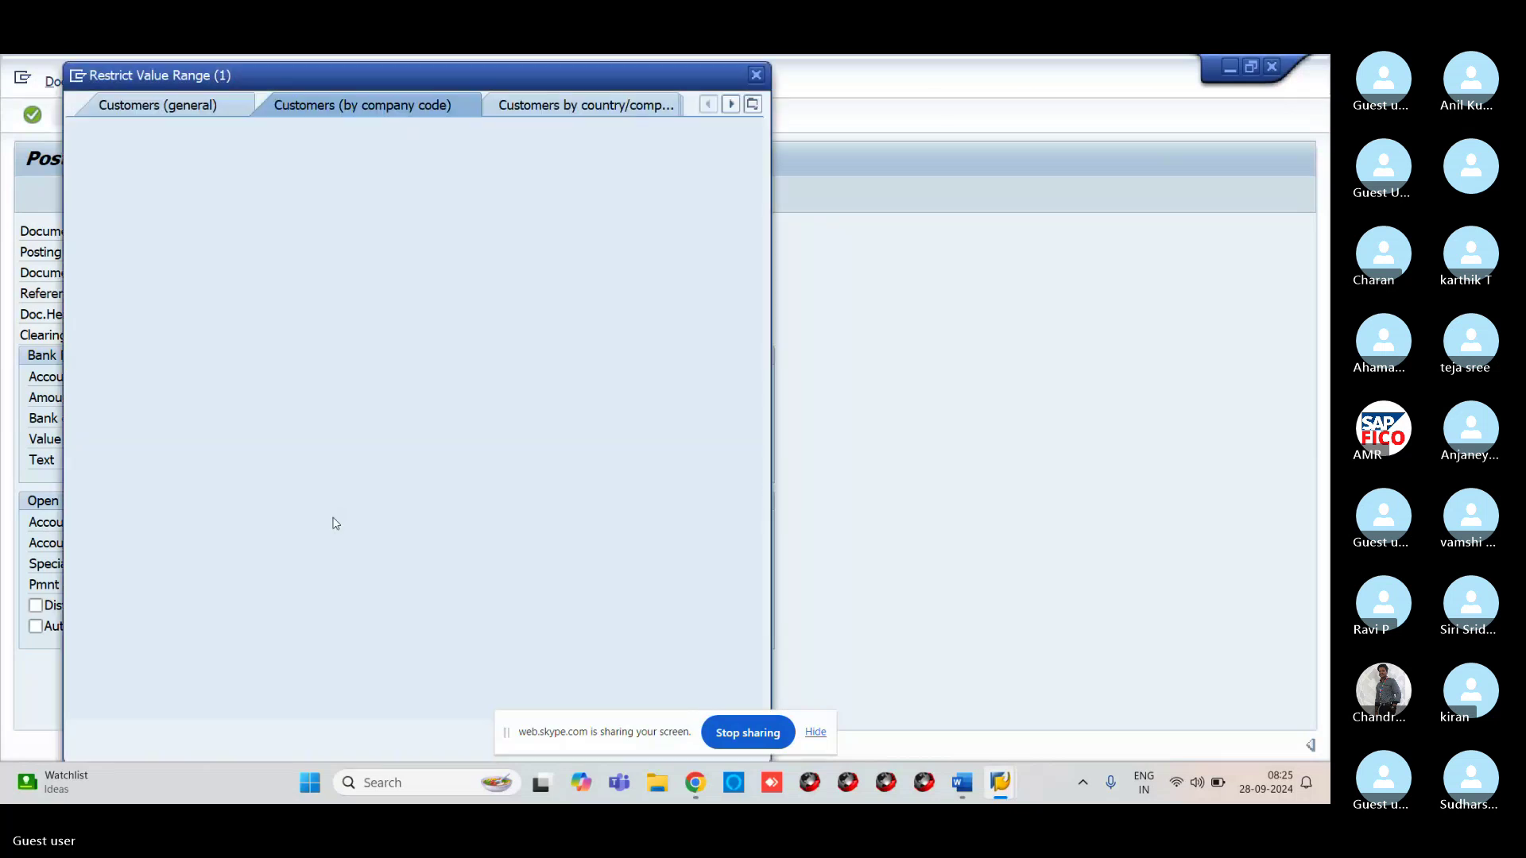
{"action": "key", "text": "Return"}
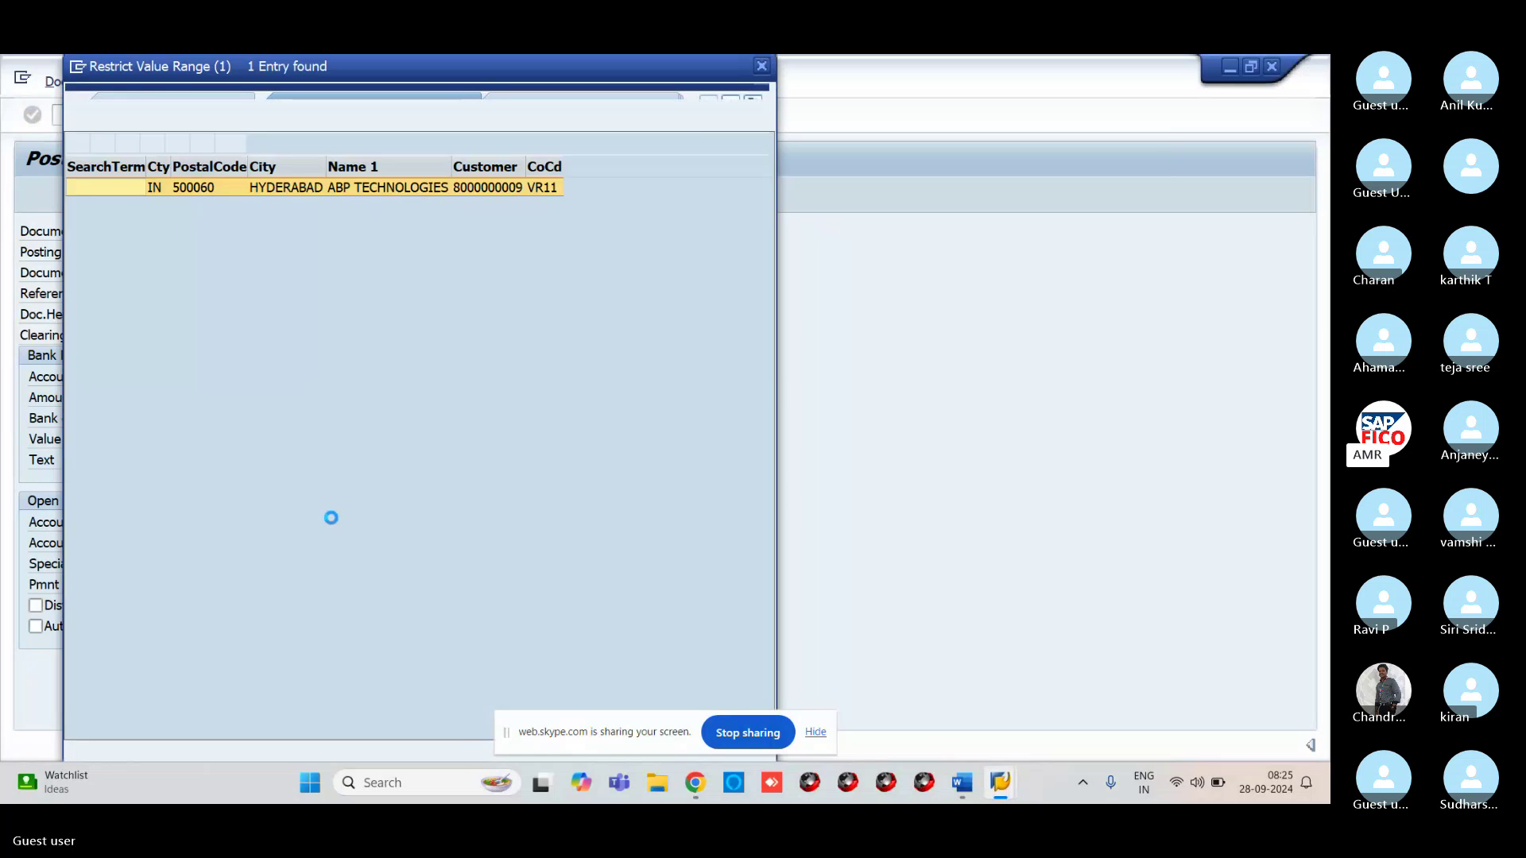
{"action": "left_click", "coordinate": [79, 144]}
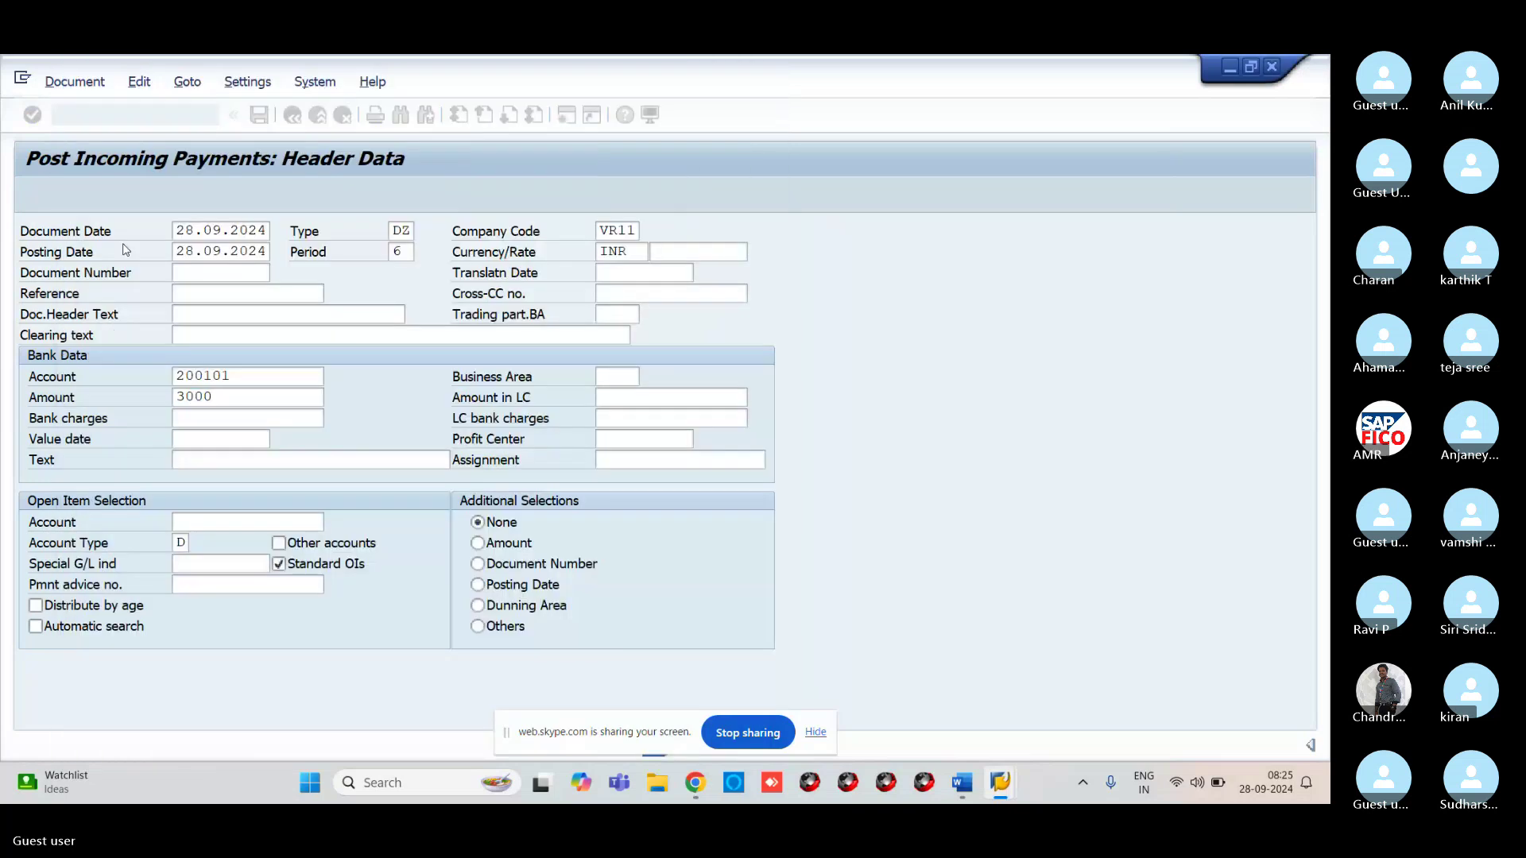
Set the text to CUSTOMER RECEIVED and display the customer's open items
{"action": "left_click", "coordinate": [224, 458]}
{"action": "type", "text": "C"}
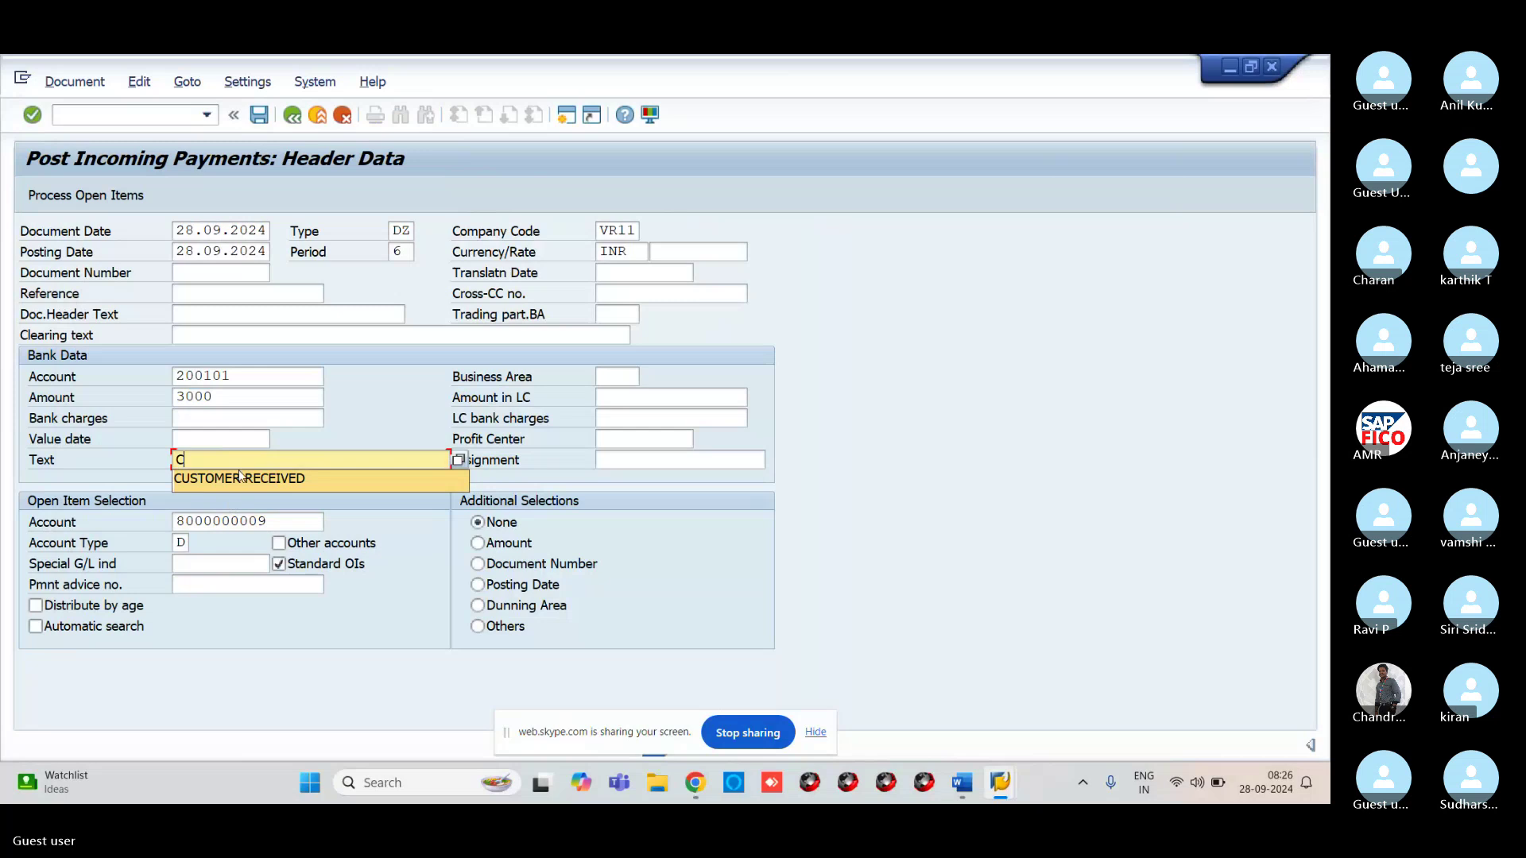
{"action": "left_click", "coordinate": [239, 477]}
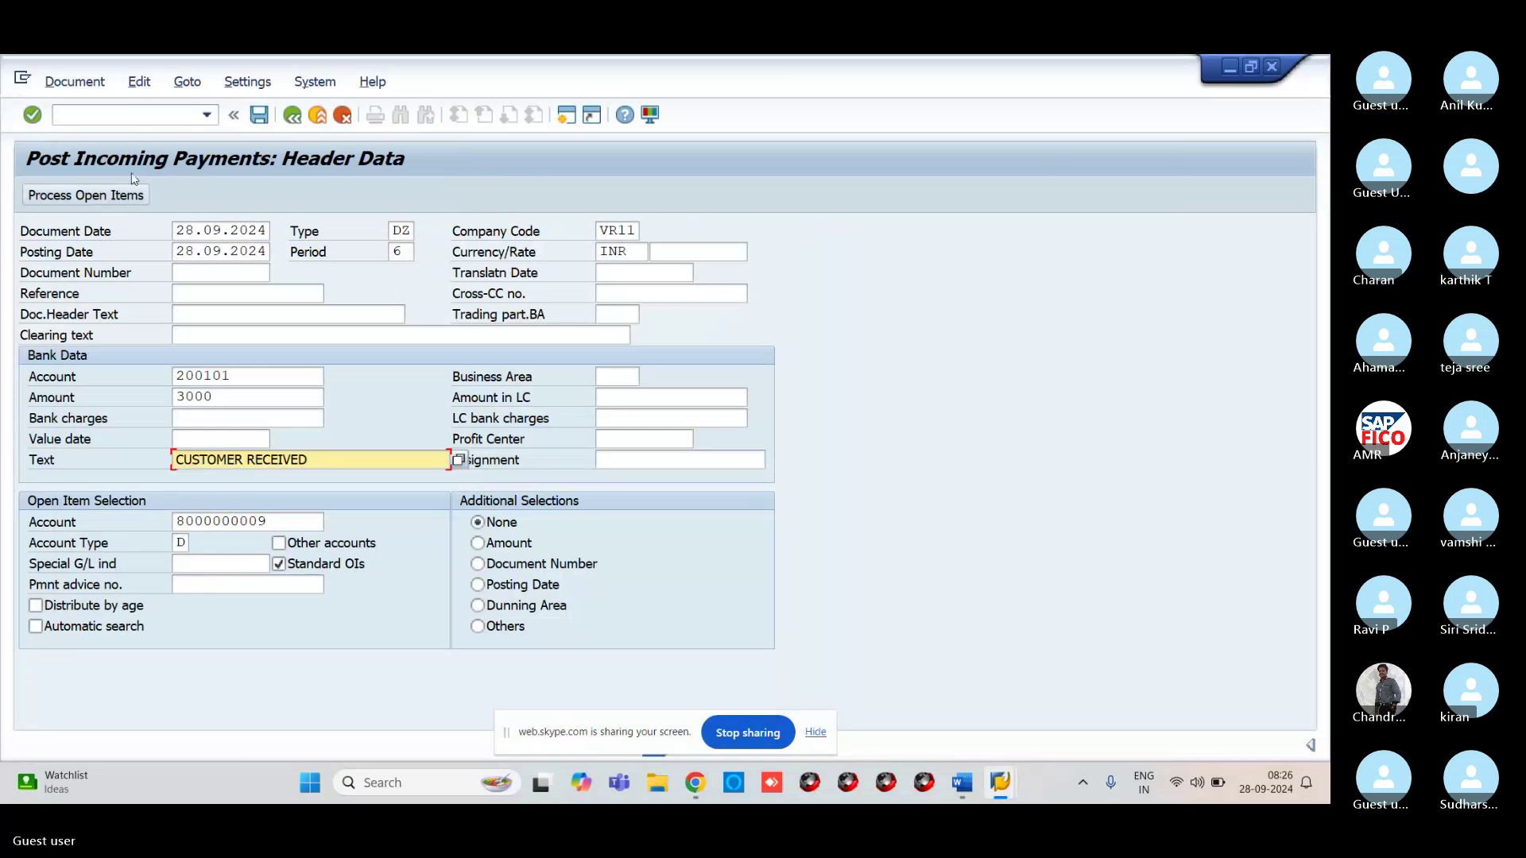
{"action": "left_click", "coordinate": [98, 198]}
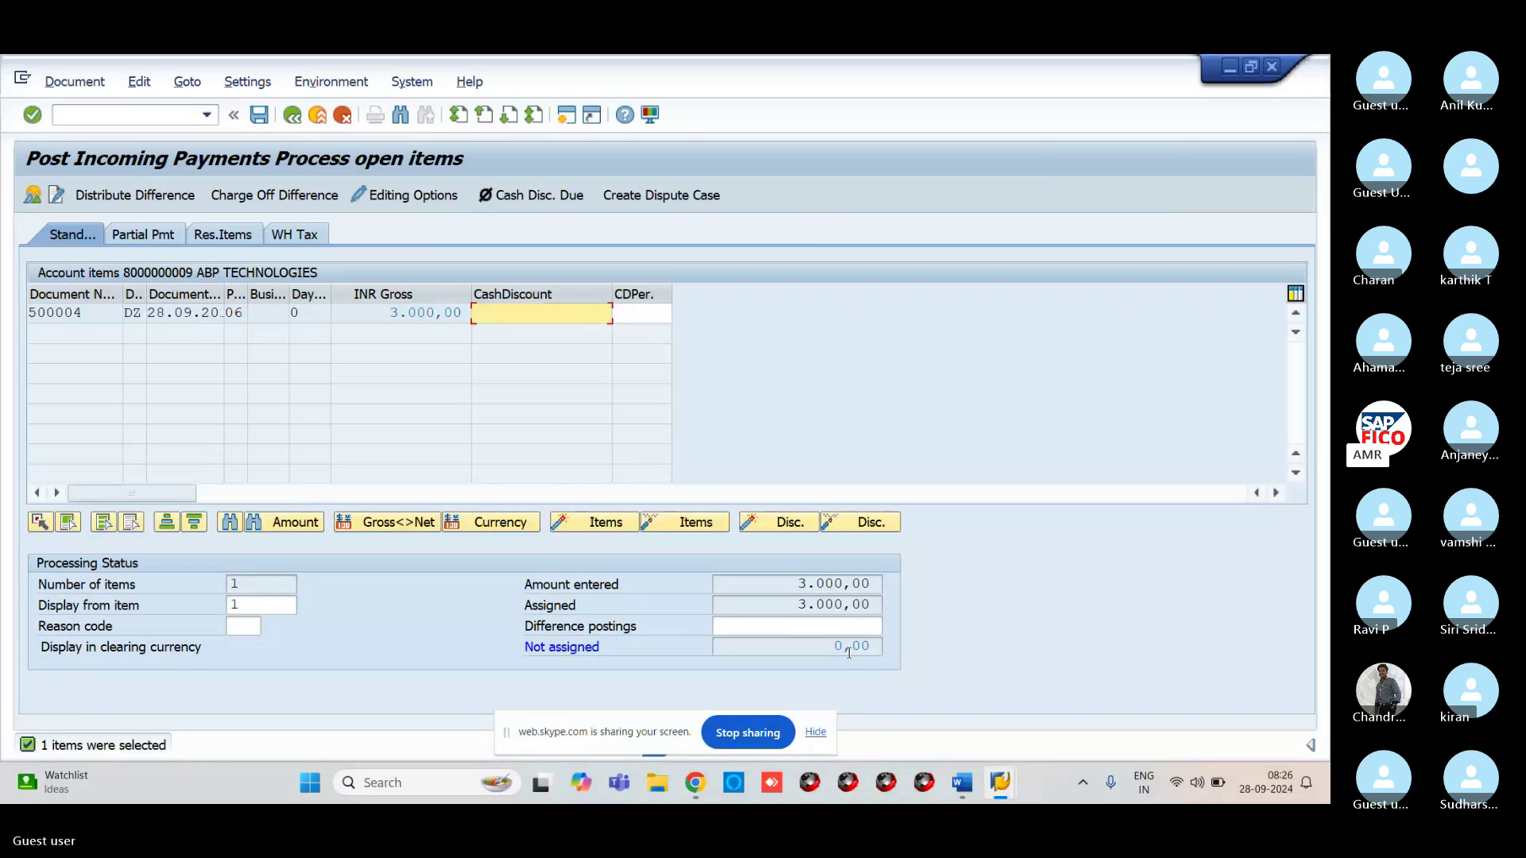
Simulate the payment and post it as document 500005, clearing item 500004
{"action": "left_click", "coordinate": [70, 82]}
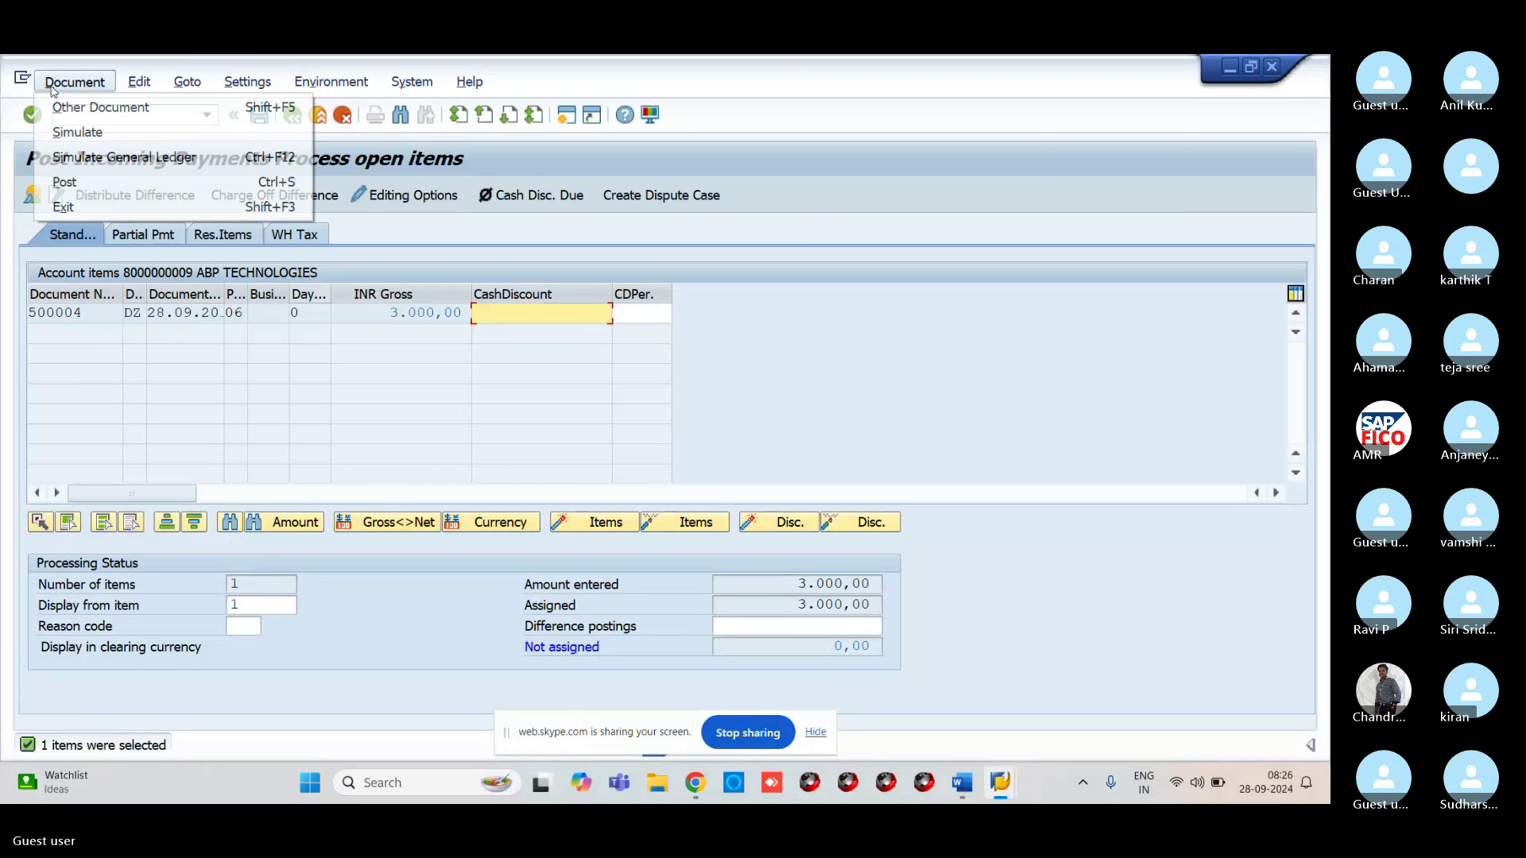
{"action": "left_click", "coordinate": [62, 132]}
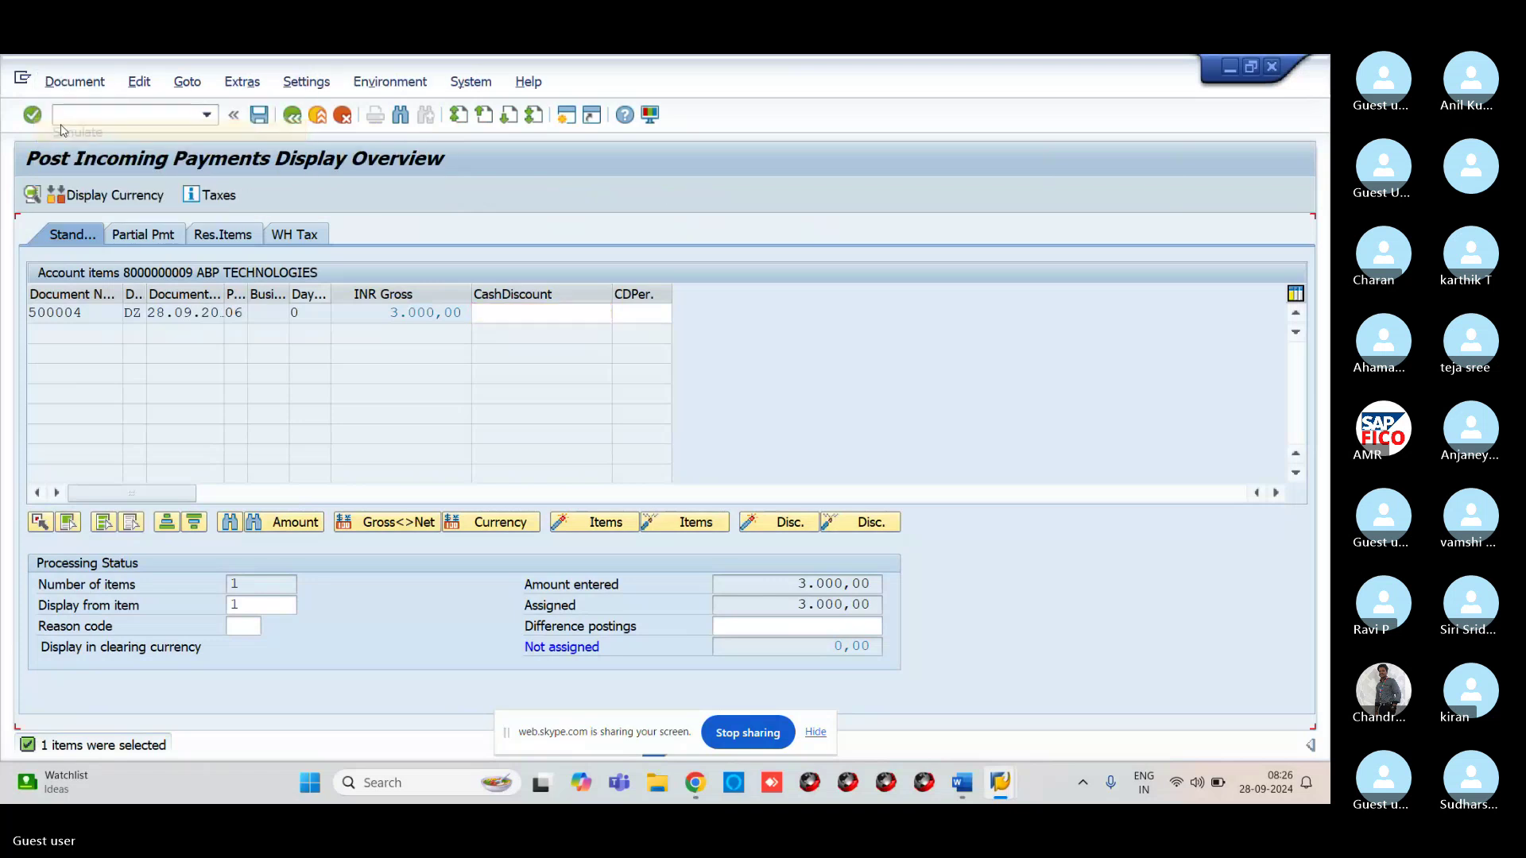
{"action": "left_click", "coordinate": [260, 116]}
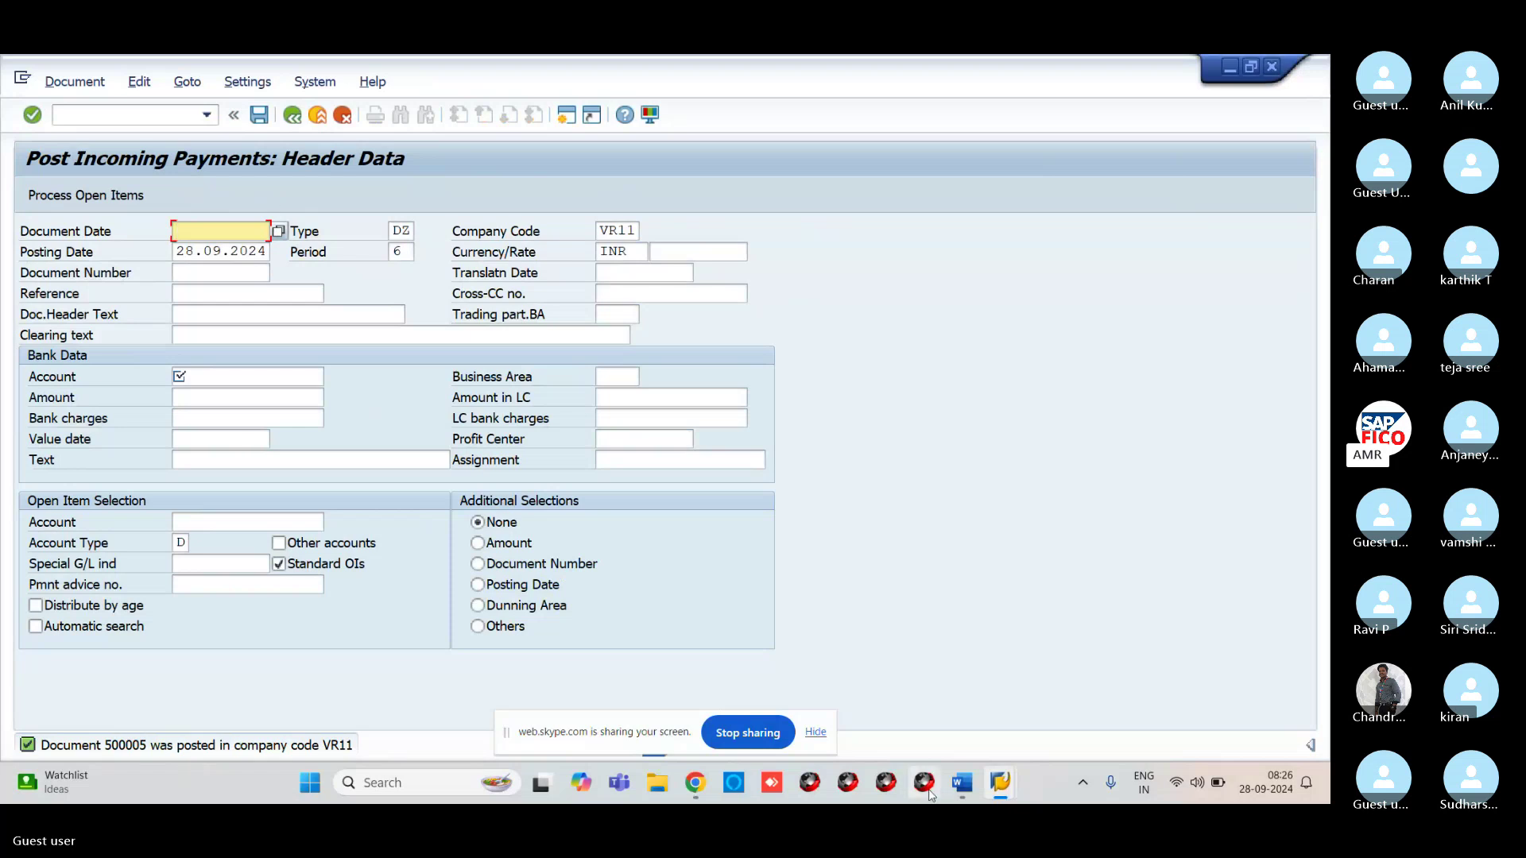
Rerun the customer line item report for cleared items, listing 500005 with a 0,00 balance
{"action": "mouse_move", "coordinate": [1001, 783]}
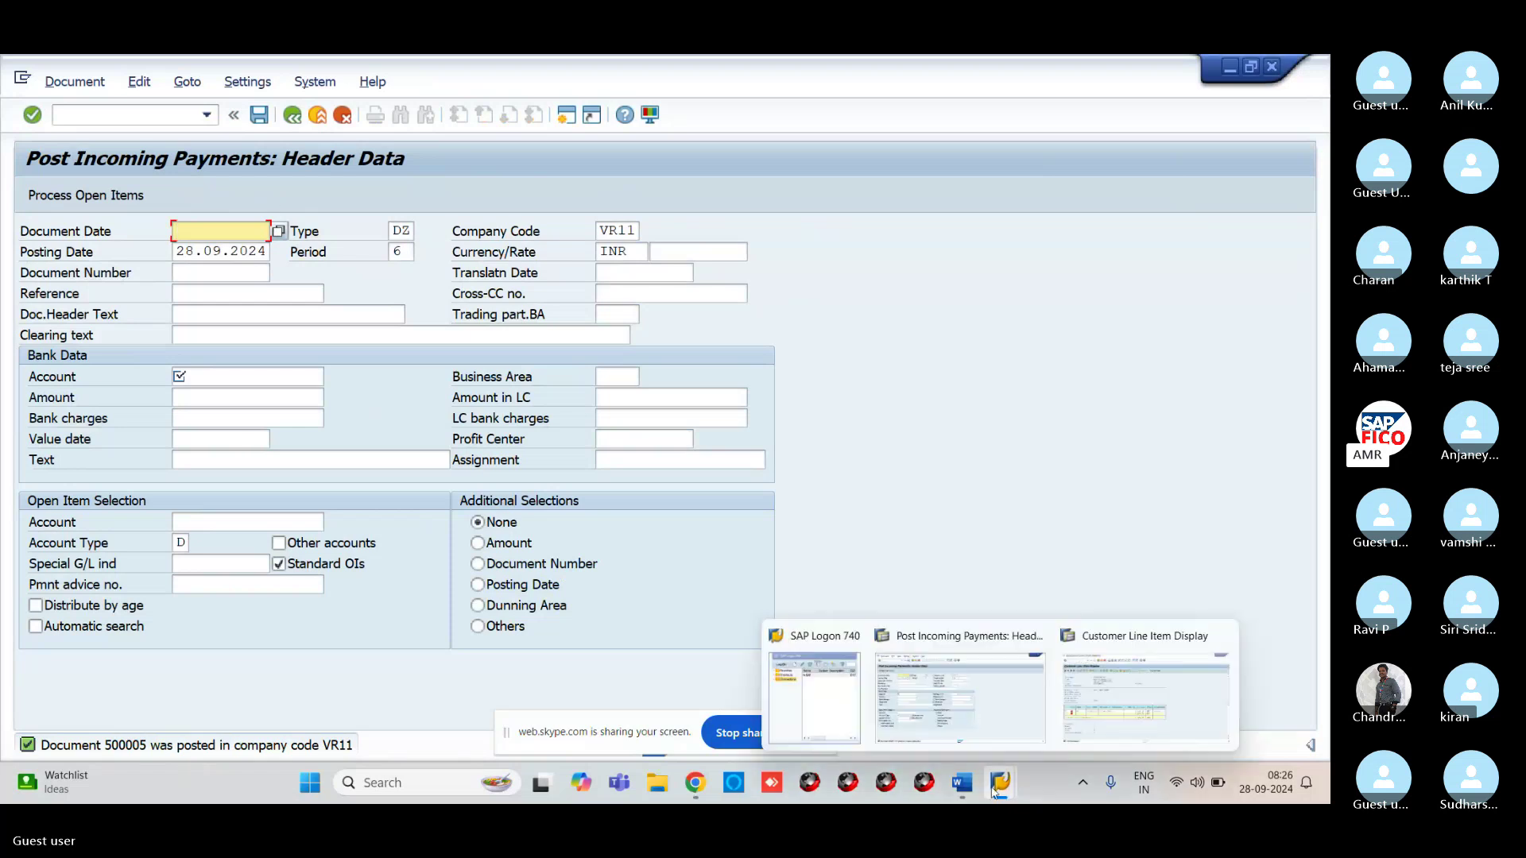
{"action": "left_click", "coordinate": [1083, 713]}
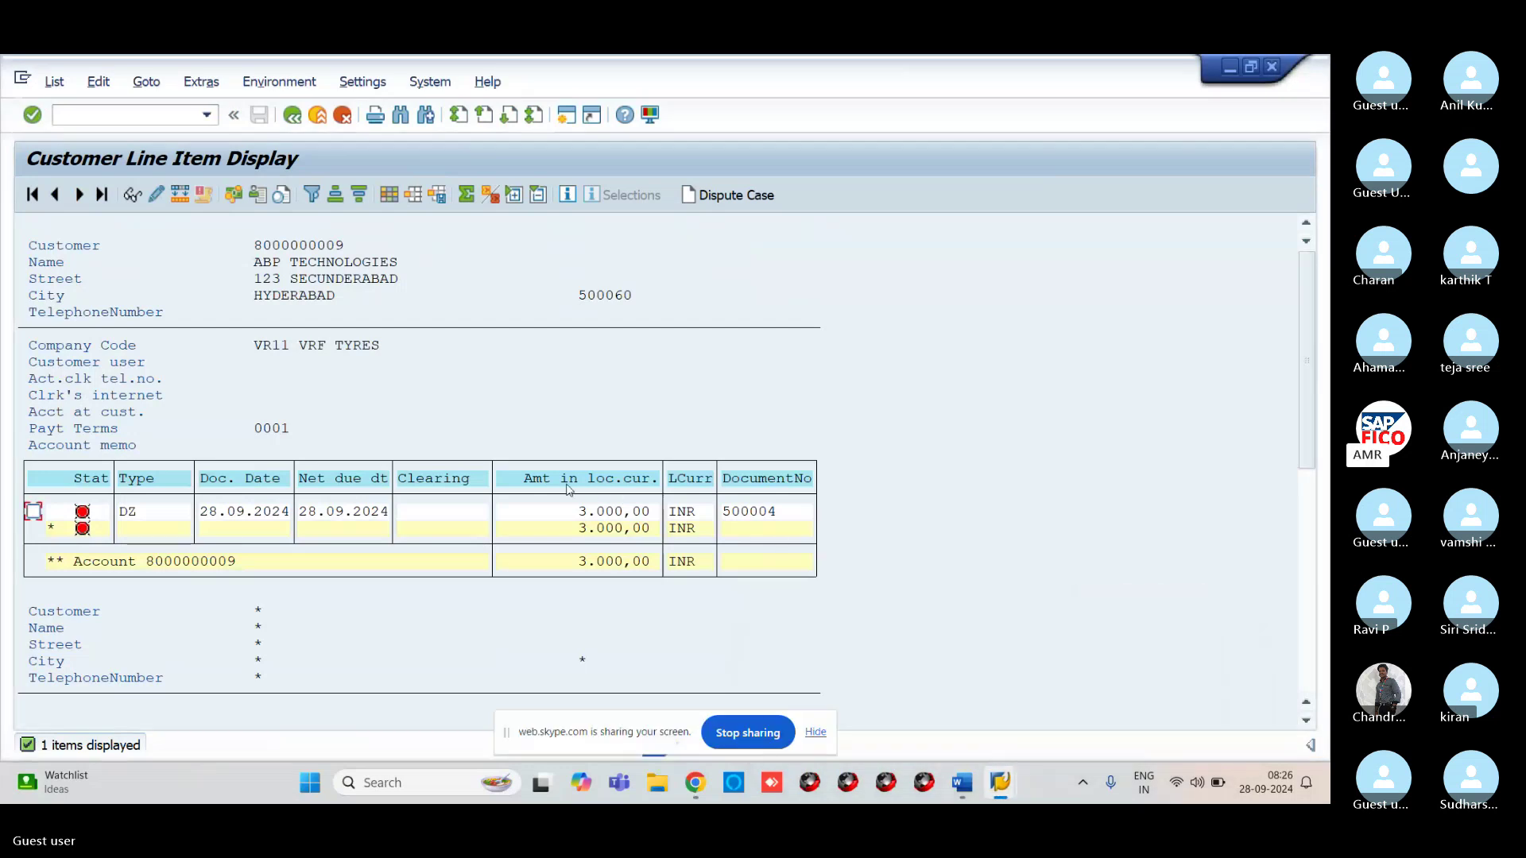
{"action": "left_click", "coordinate": [54, 81]}
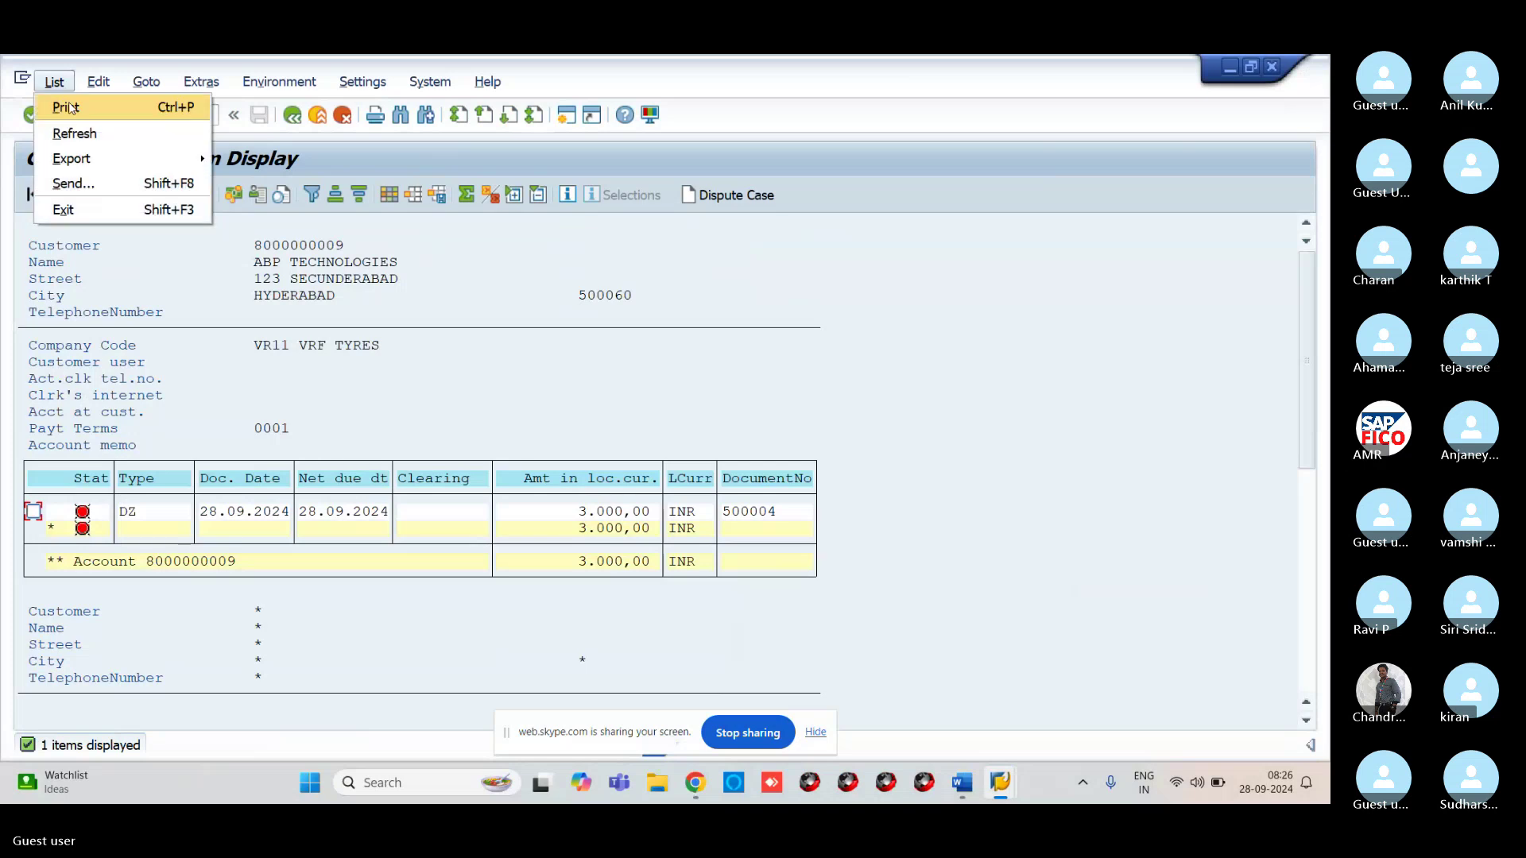
{"action": "left_click", "coordinate": [68, 106]}
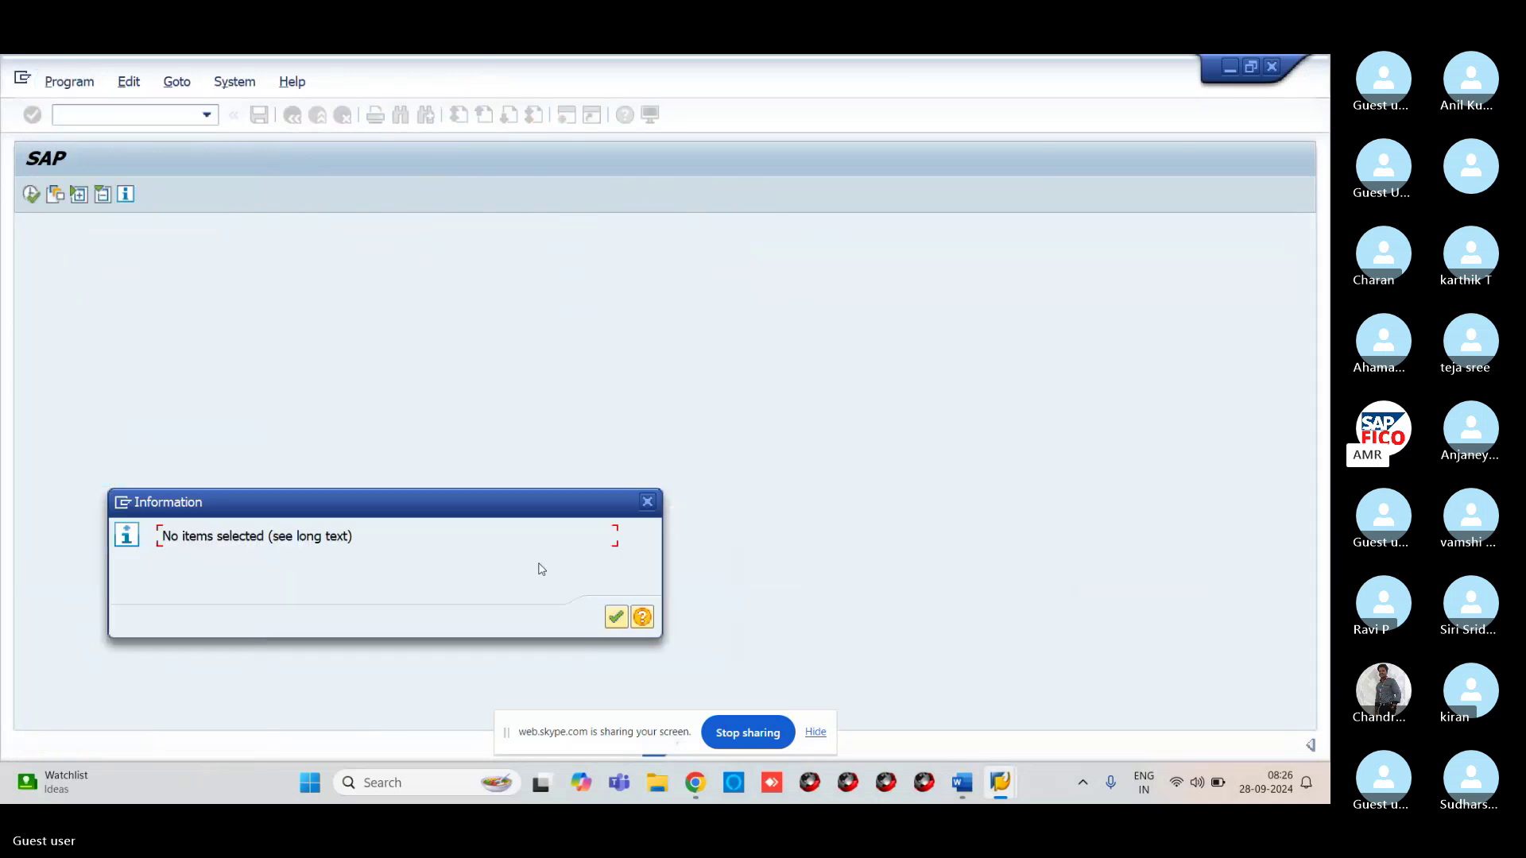
{"action": "left_click", "coordinate": [610, 620]}
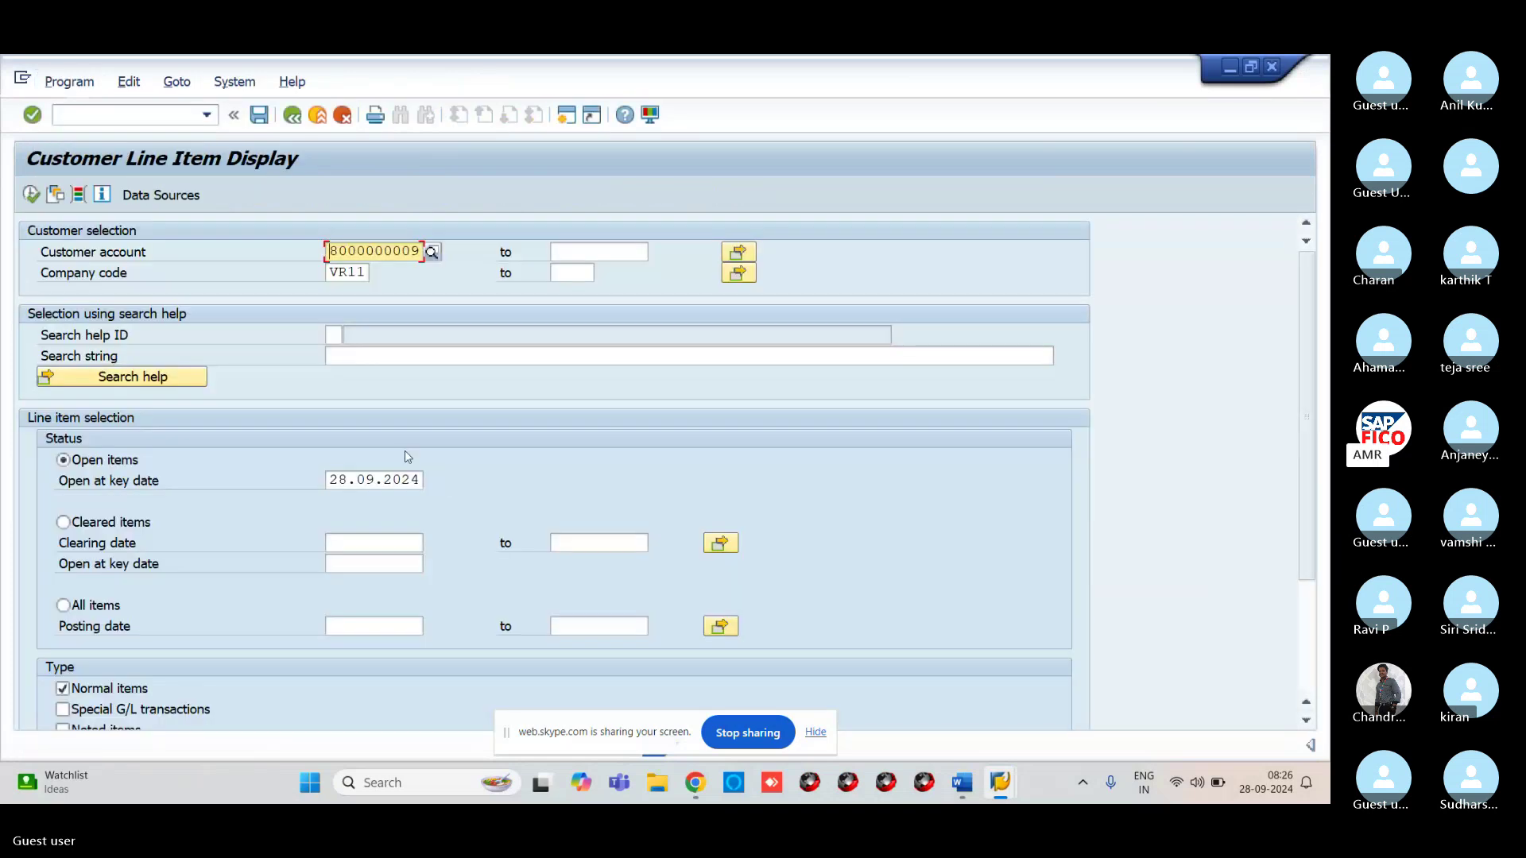
{"action": "left_click", "coordinate": [88, 527]}
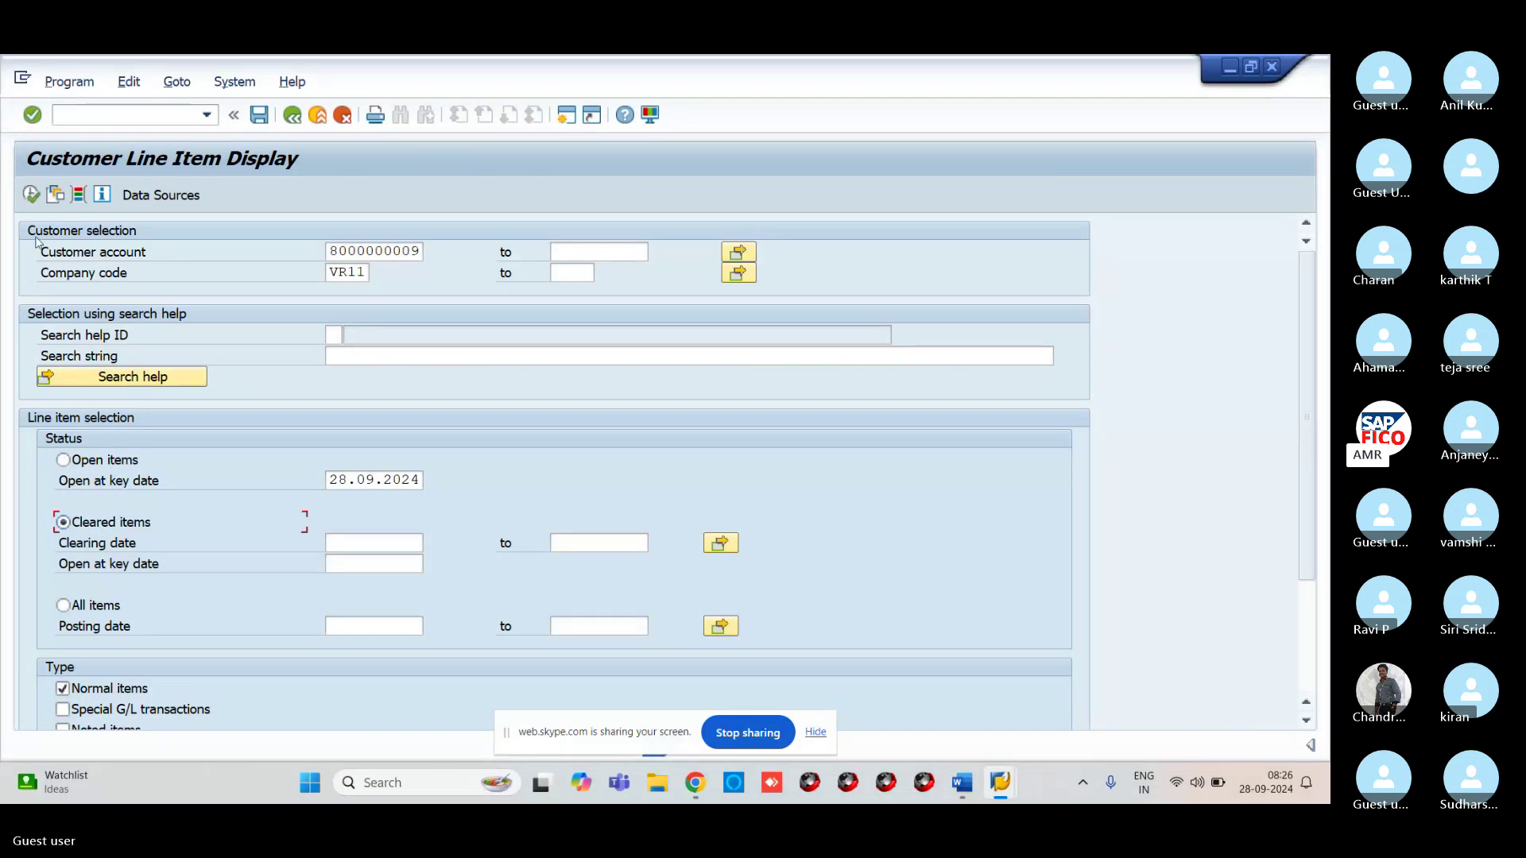
{"action": "left_click", "coordinate": [29, 193]}
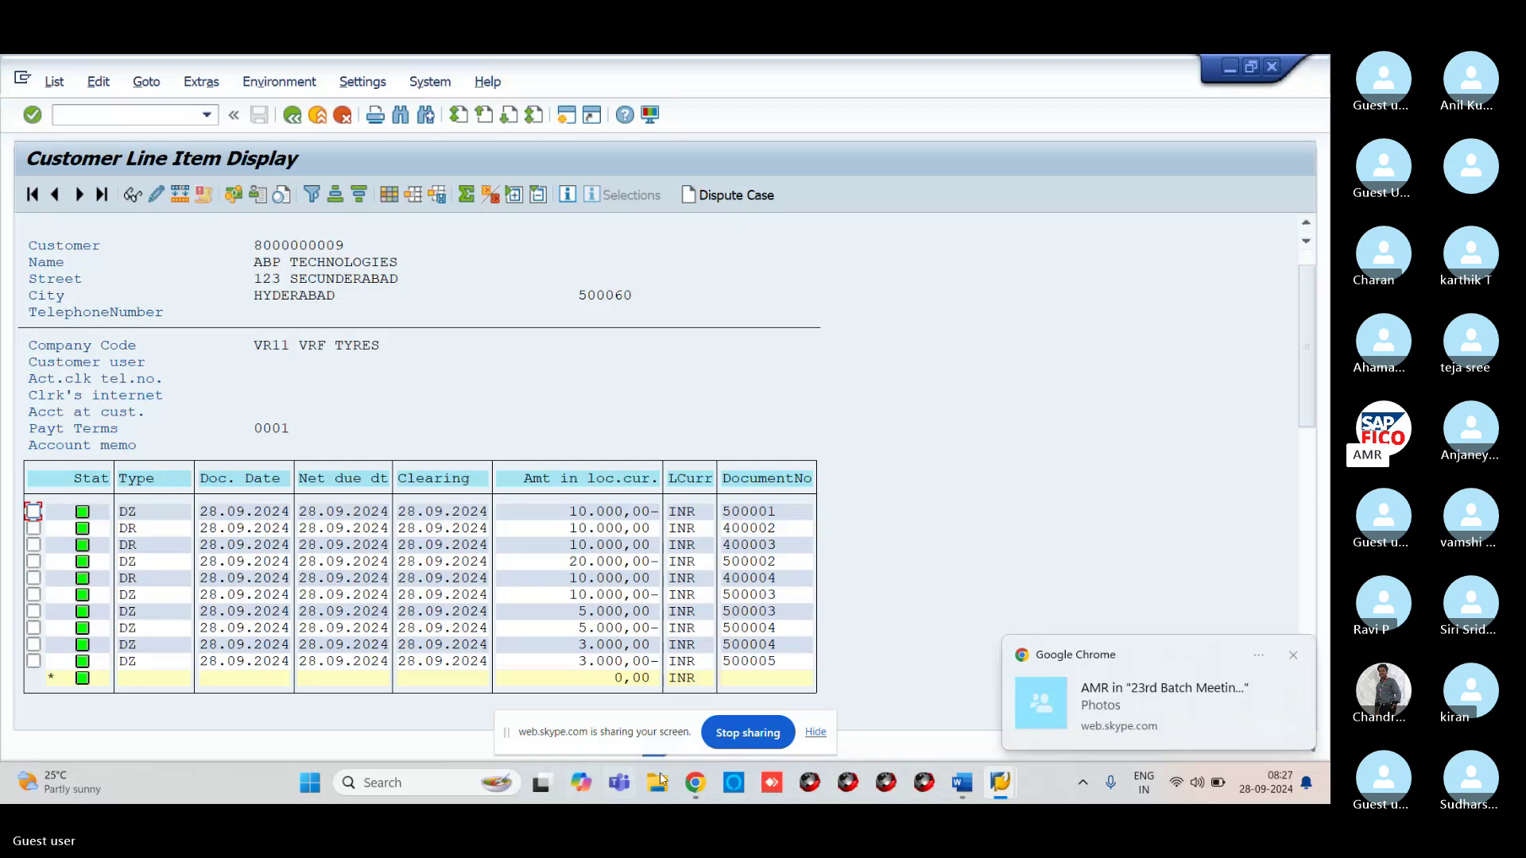
Open the shared slide image in the Skype meeting and advance two slides to the customer invoice summary
{"action": "left_click", "coordinate": [697, 785]}
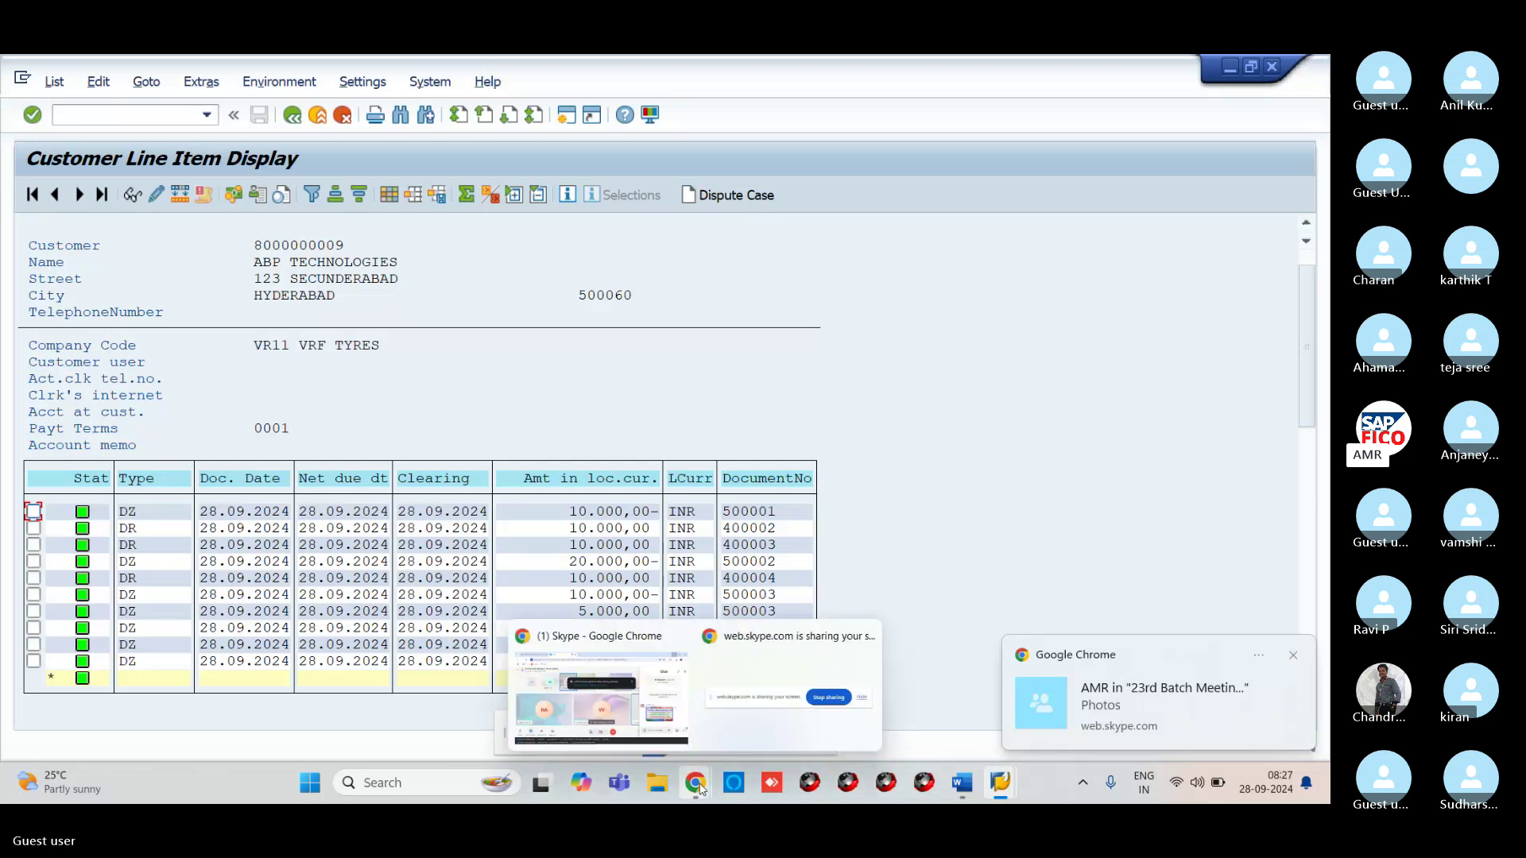
{"action": "left_click", "coordinate": [630, 705]}
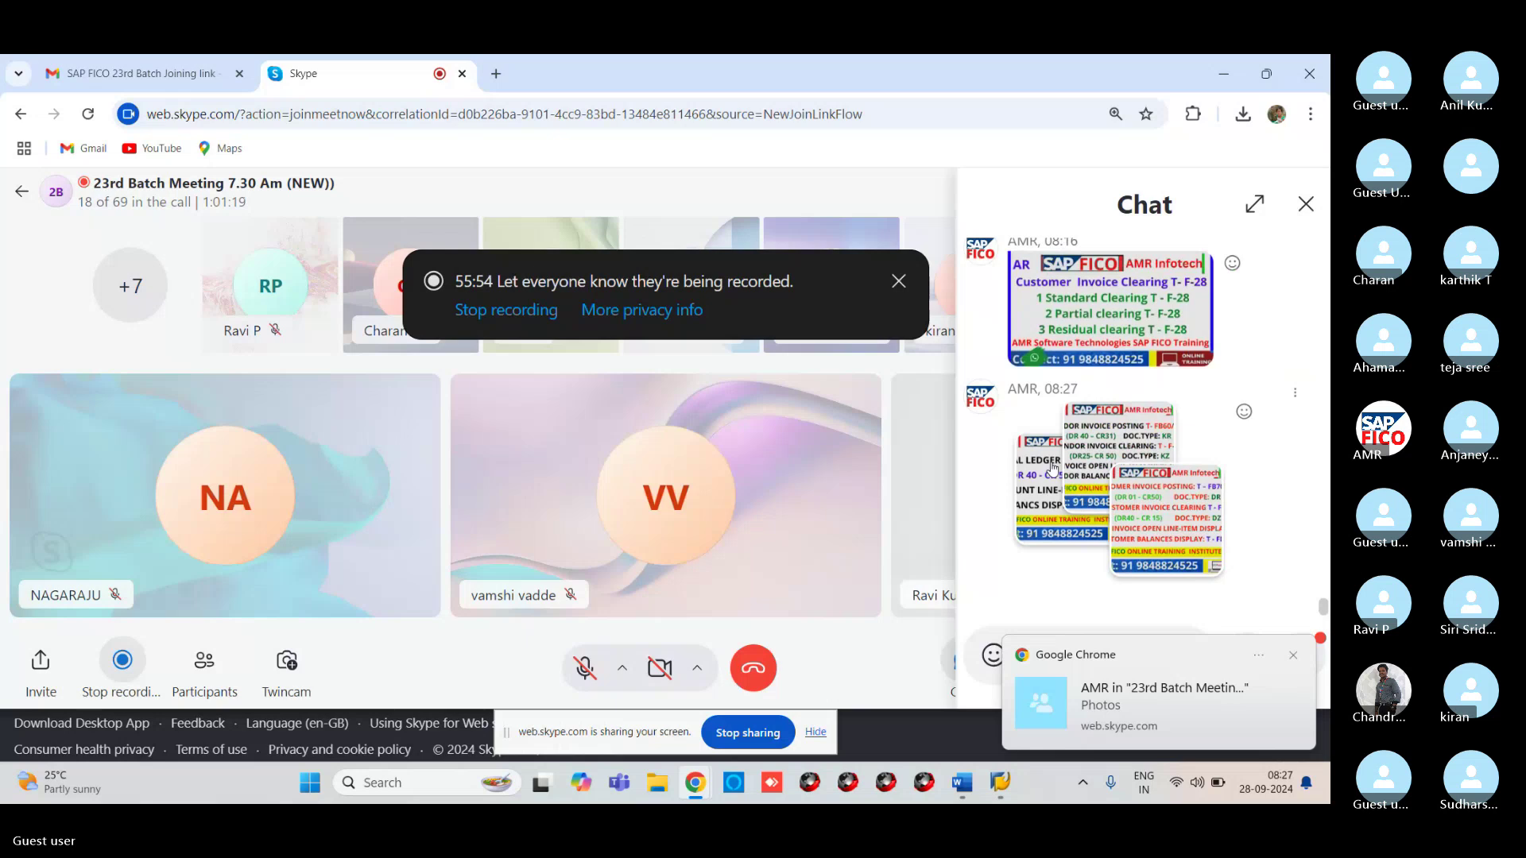
{"action": "left_click", "coordinate": [1053, 469]}
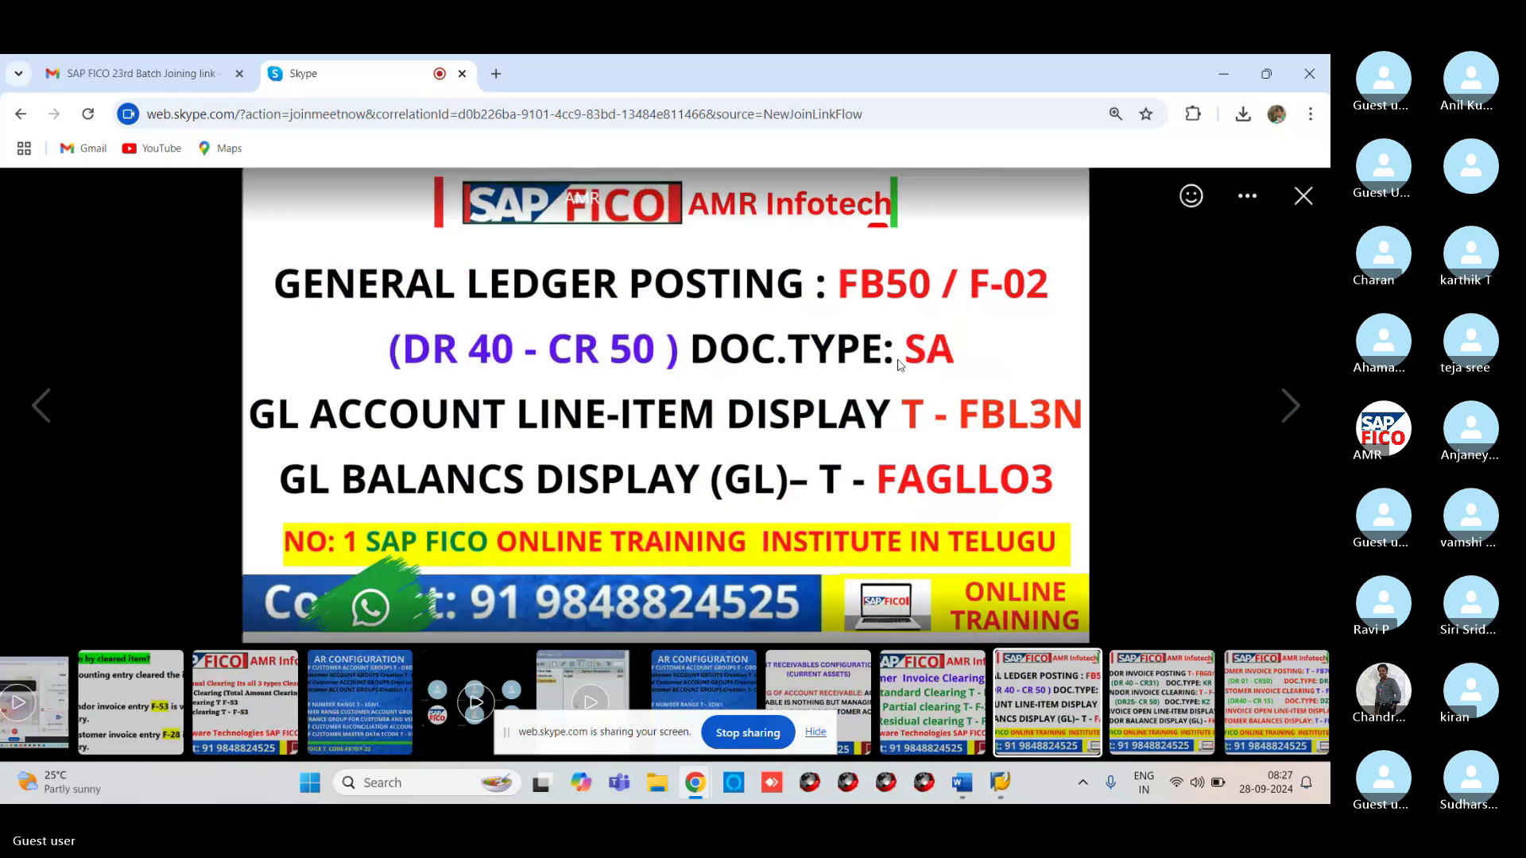
{"action": "left_click", "coordinate": [1291, 413]}
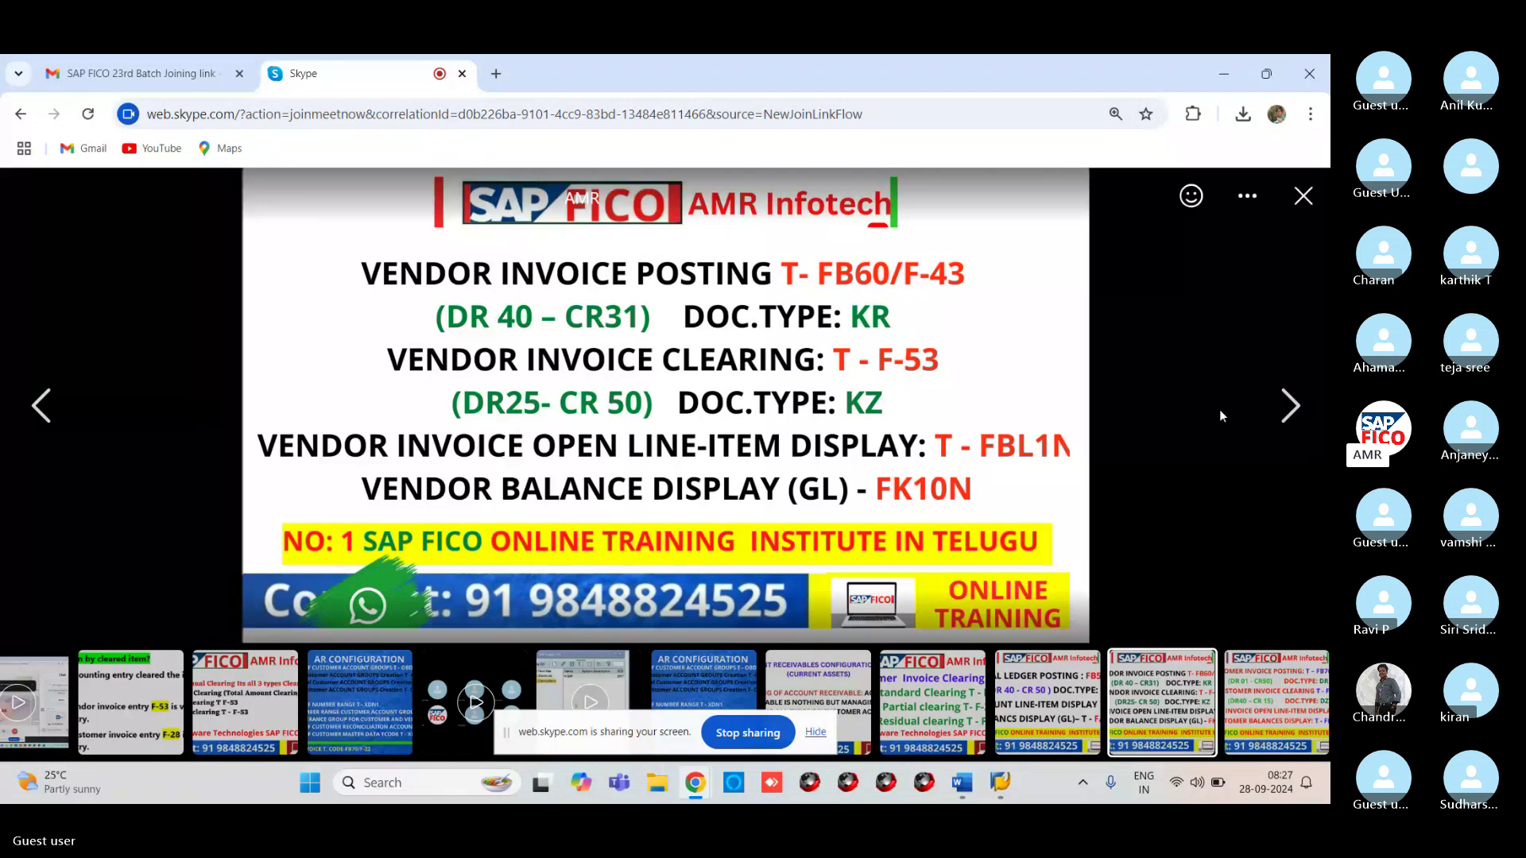
{"action": "left_click", "coordinate": [1292, 410]}
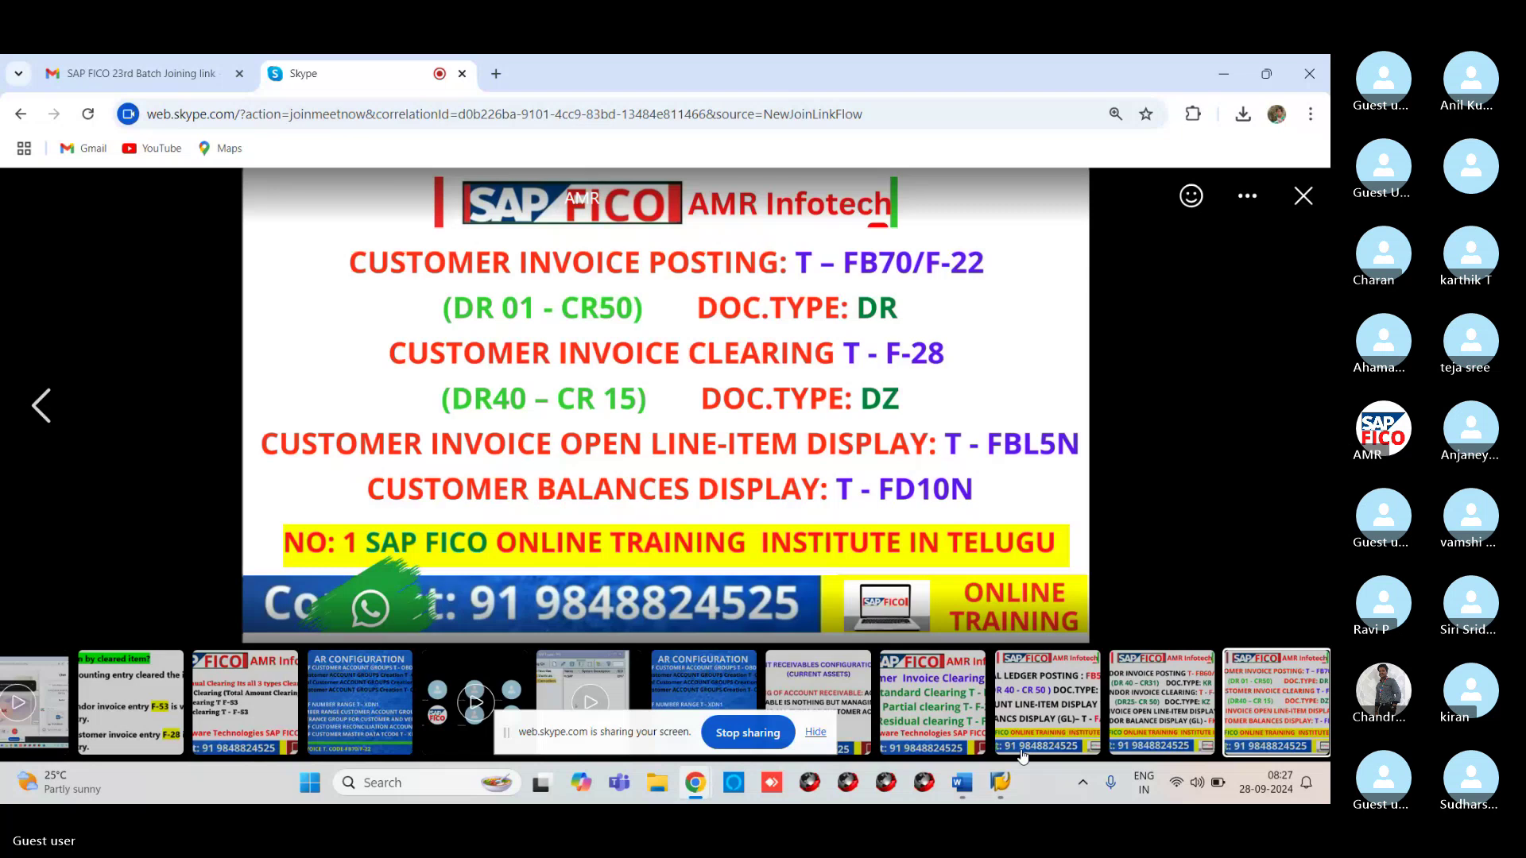
Add lines GL POSTING FB50, VENDOR INVOICE FB60 and CUSTOMER INVOICE FB70 to the Word notes
{"action": "mouse_move", "coordinate": [960, 792]}
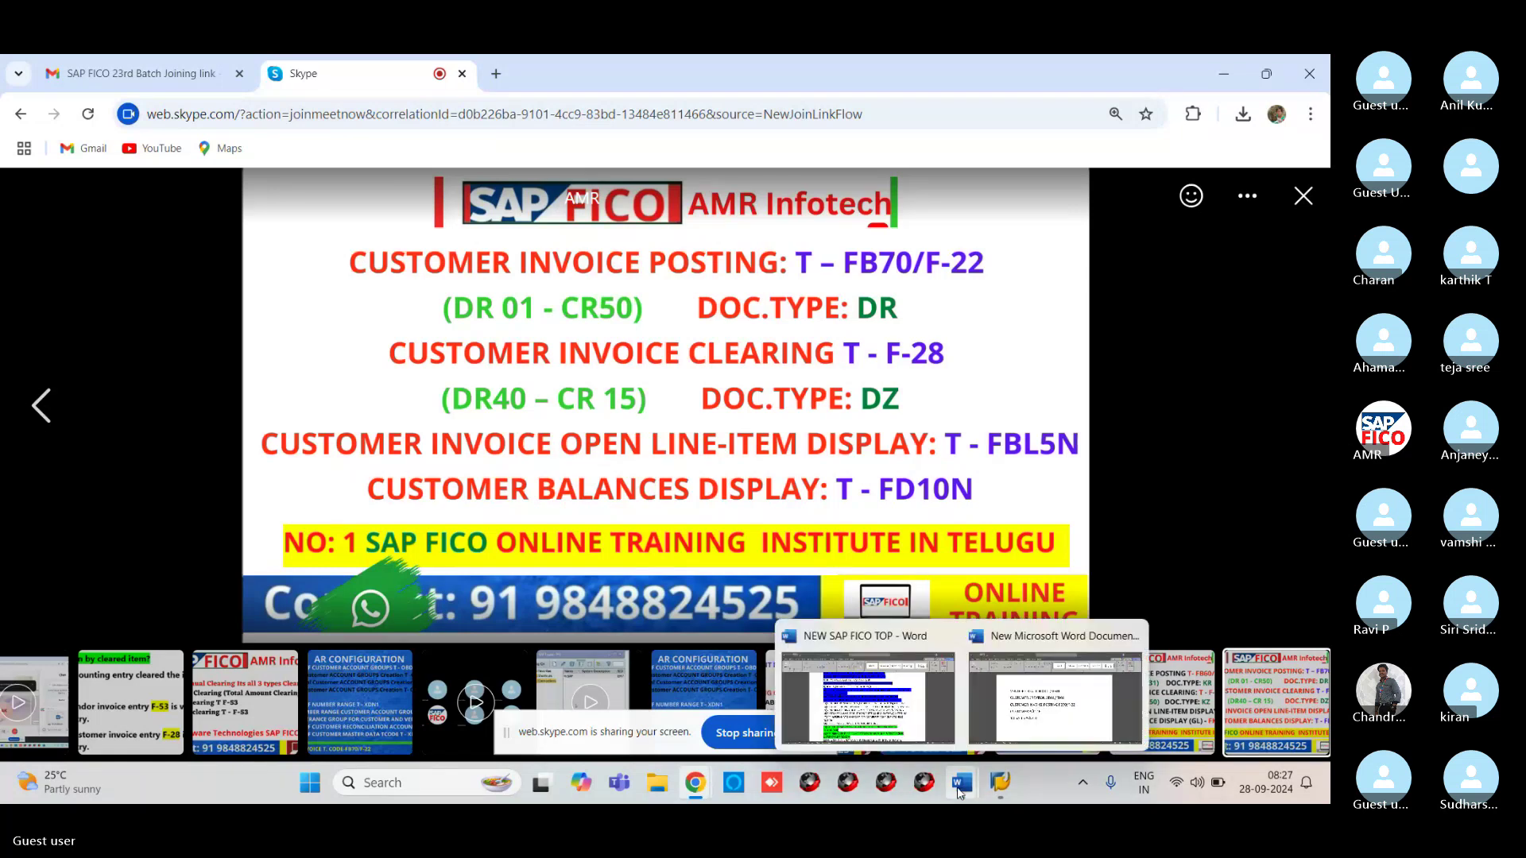
{"action": "left_click", "coordinate": [1055, 698]}
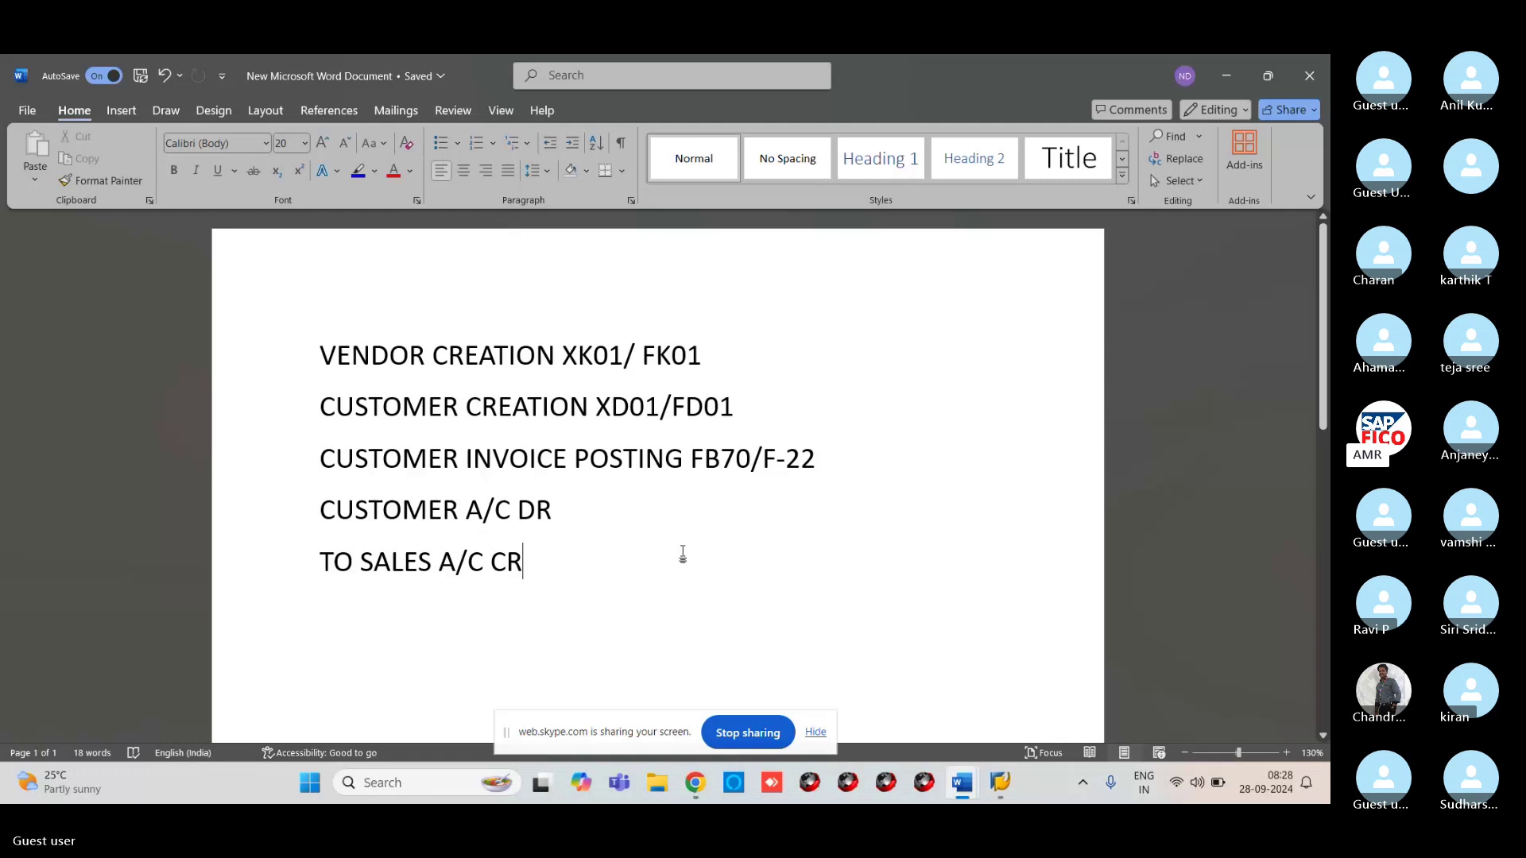
{"action": "key", "text": "Return"}
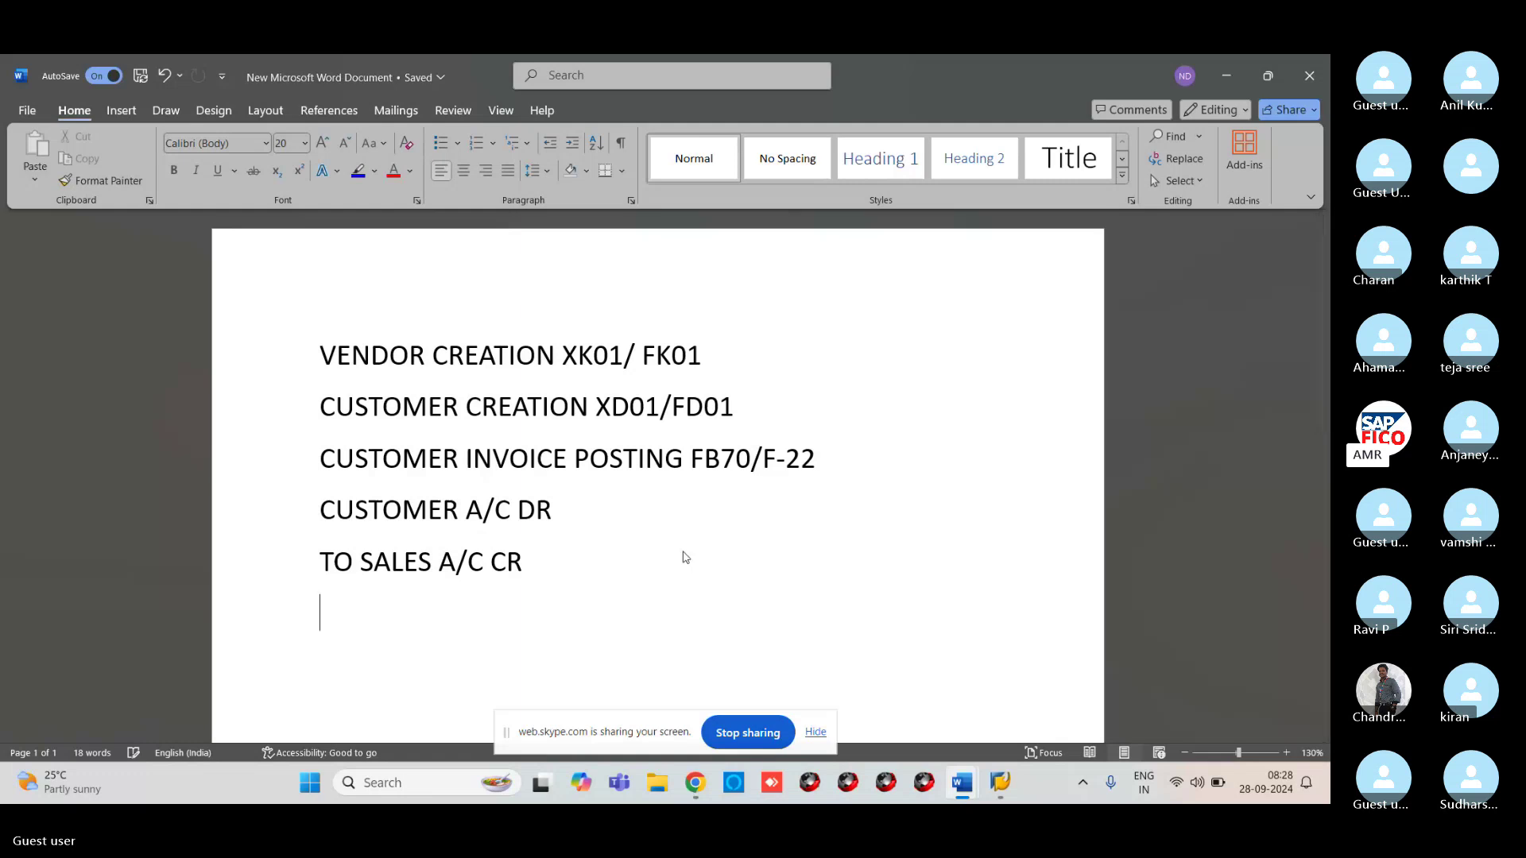
{"action": "type", "text": "GL "}
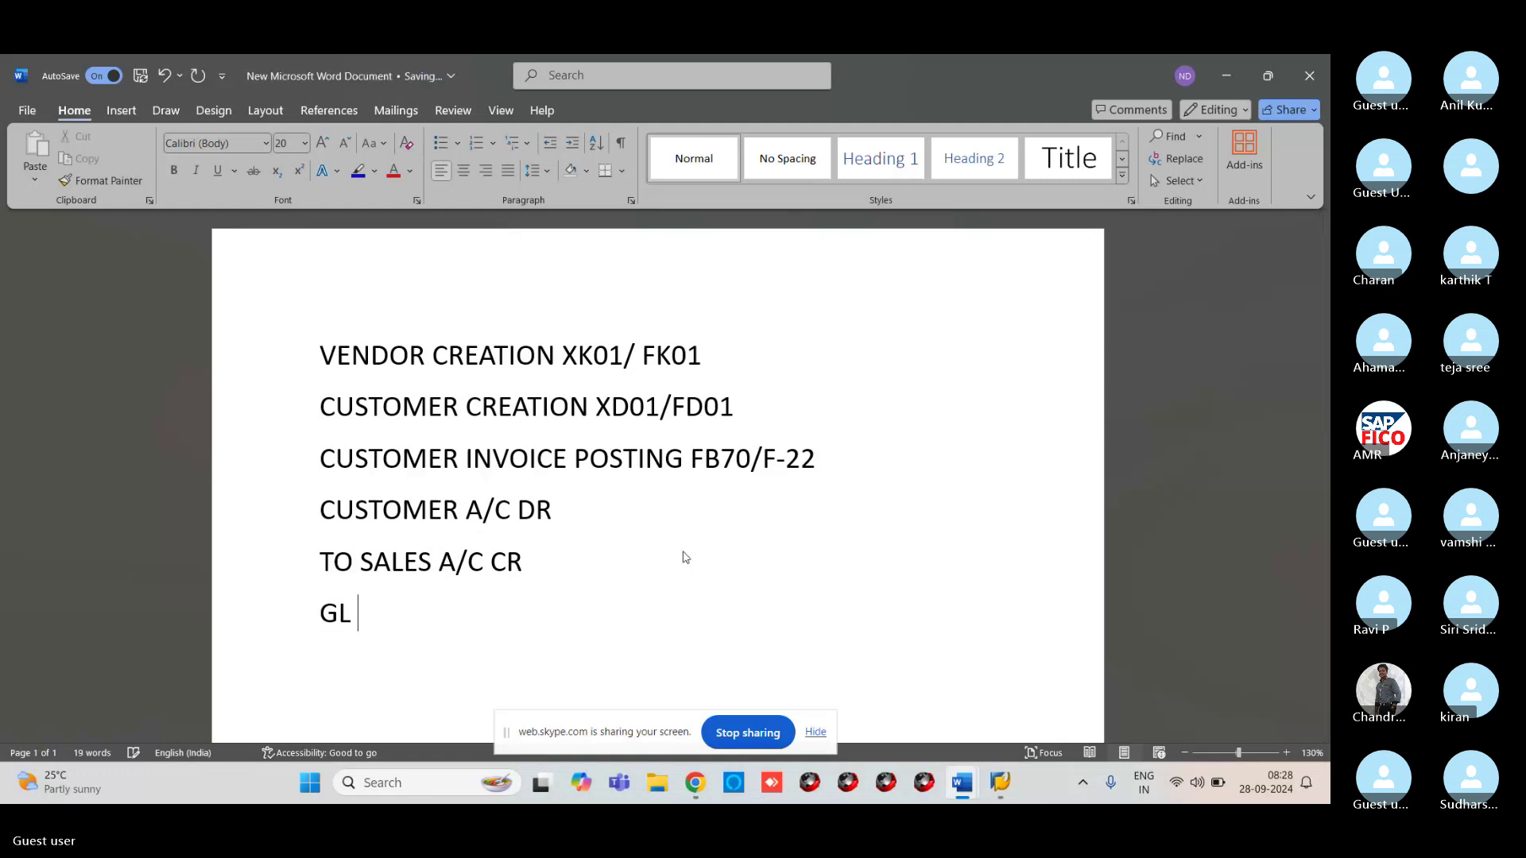
{"action": "type", "text": "POSTING FS00"}
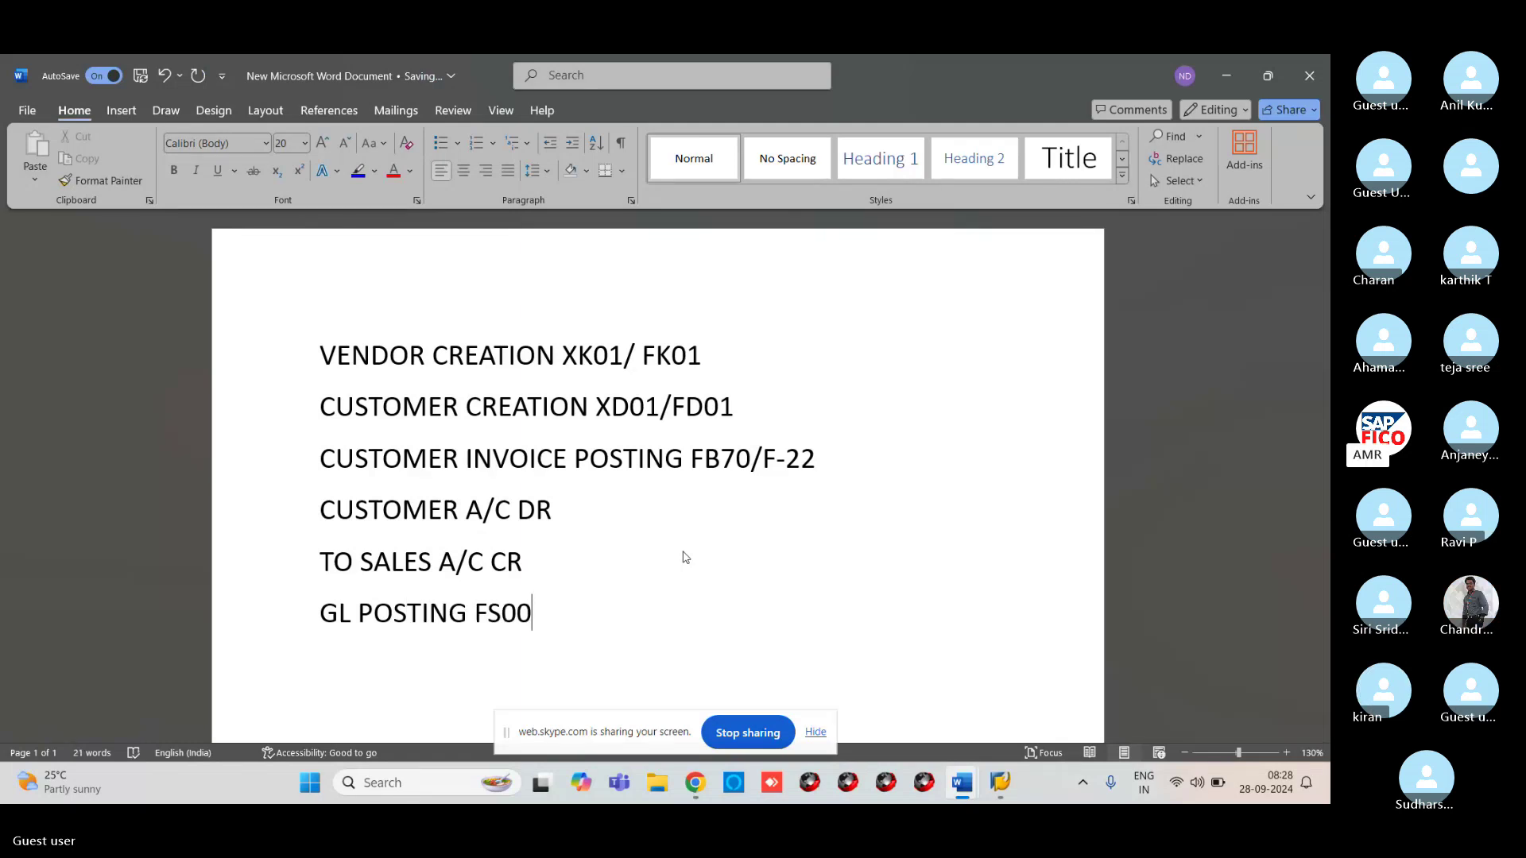
{"action": "key", "text": "BackSpace"}
{"action": "key", "text": "BackSpace"}
{"action": "key", "text": "BackSpace"}
{"action": "type", "text": "B50"}
{"action": "key", "text": "Return"}
{"action": "type", "text": "VE"}
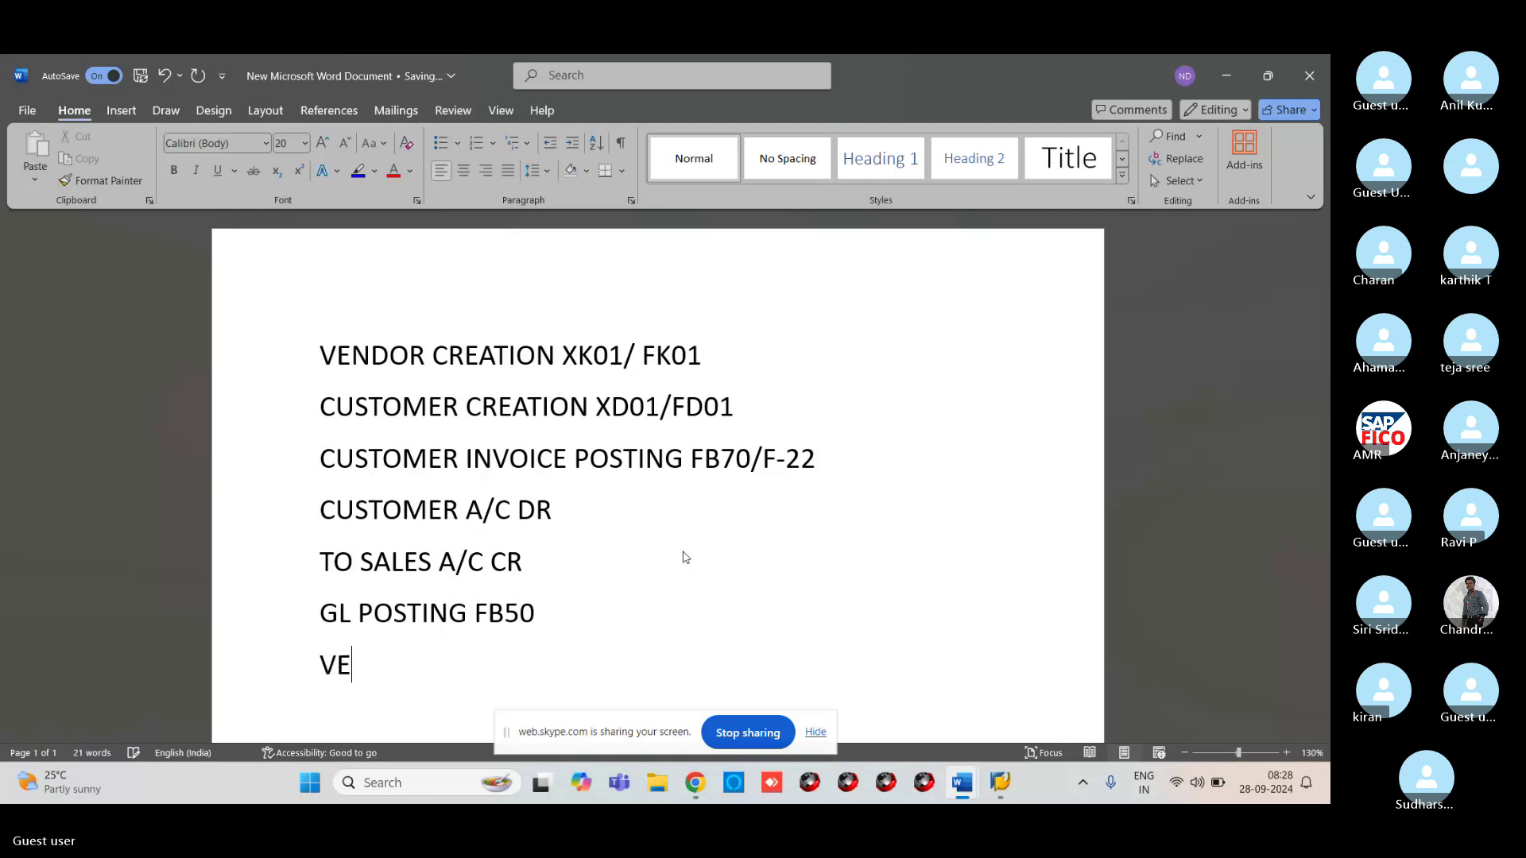
{"action": "type", "text": "NDOR INVOI"}
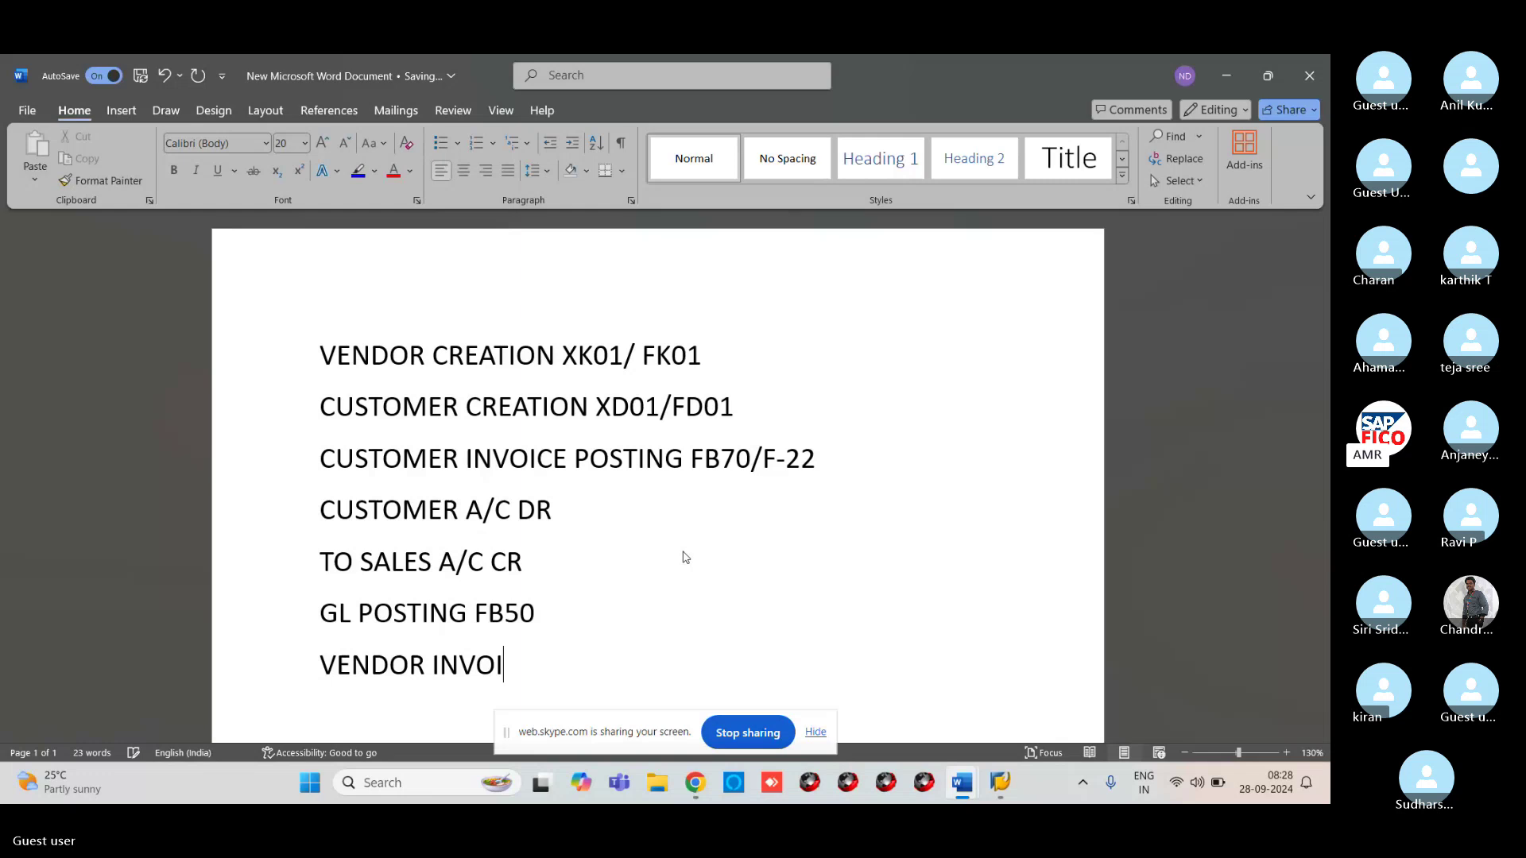
{"action": "type", "text": "CE FB"}
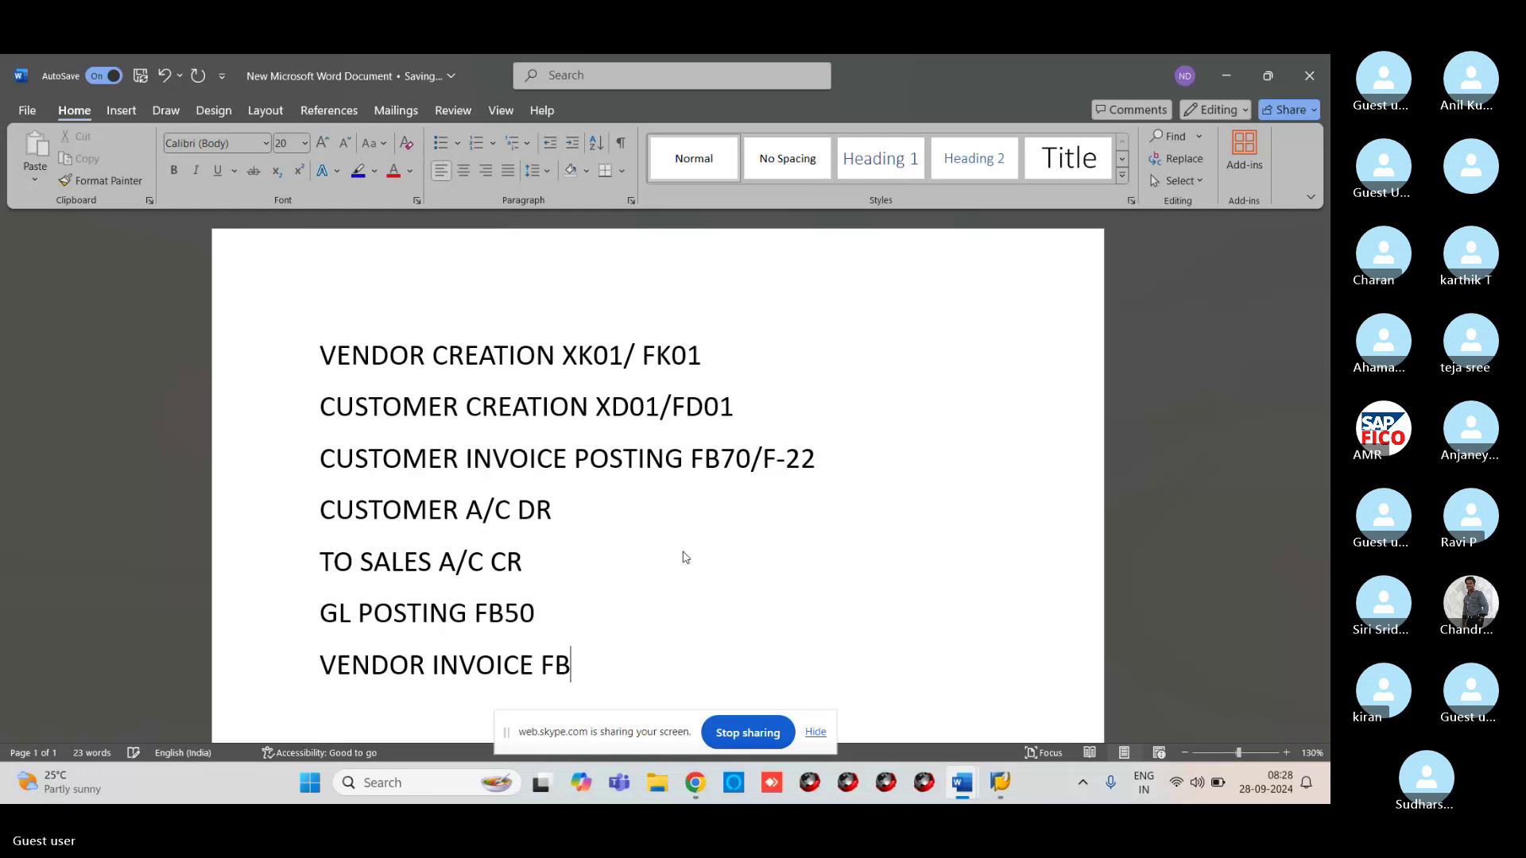
{"action": "type", "text": "60"}
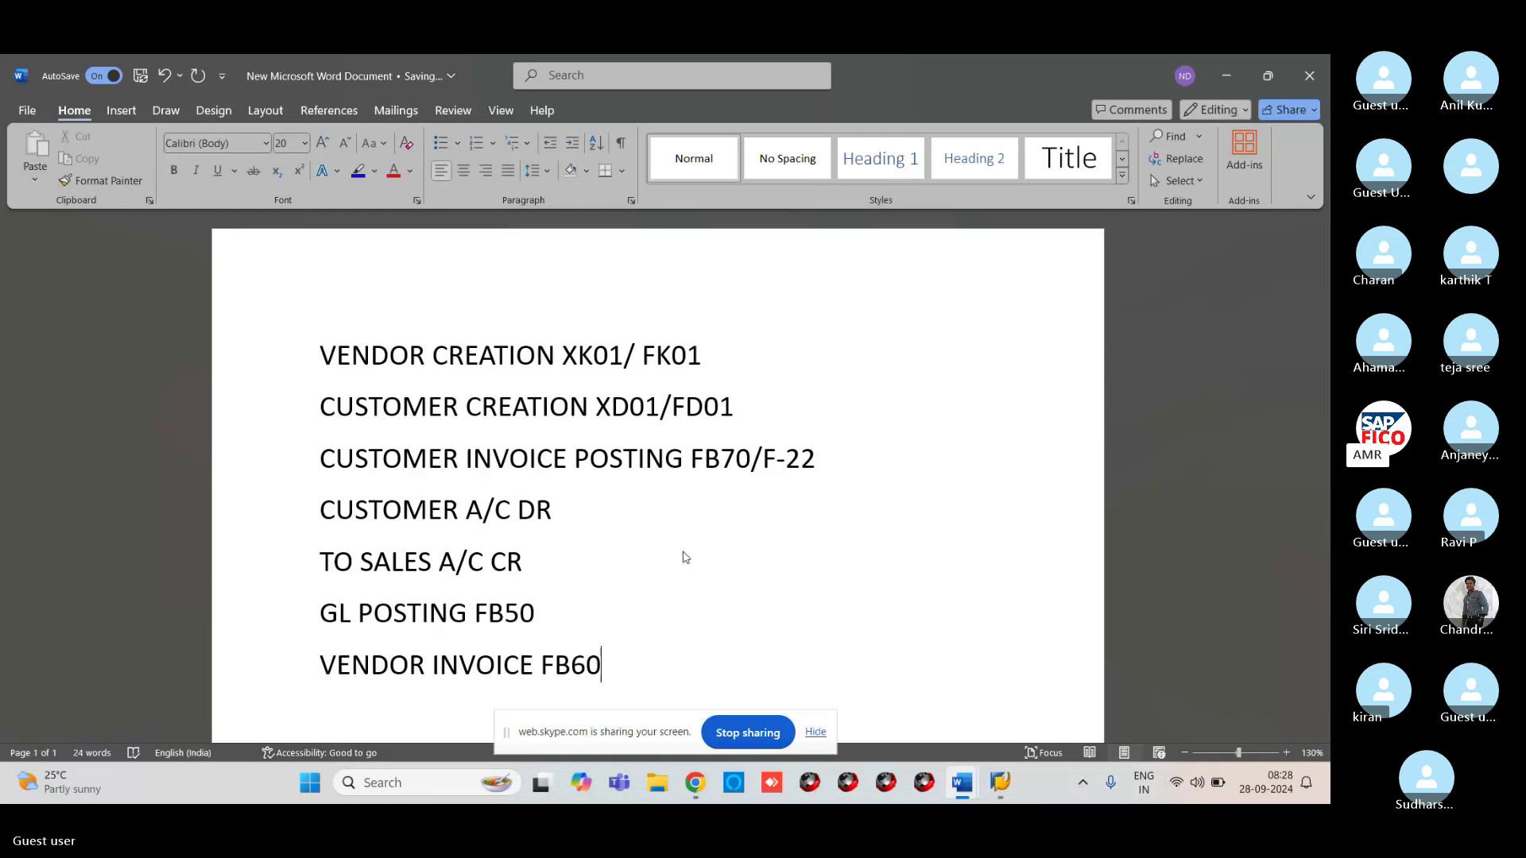
{"action": "key", "text": "Return"}
{"action": "type", "text": "CUSTOMER"}
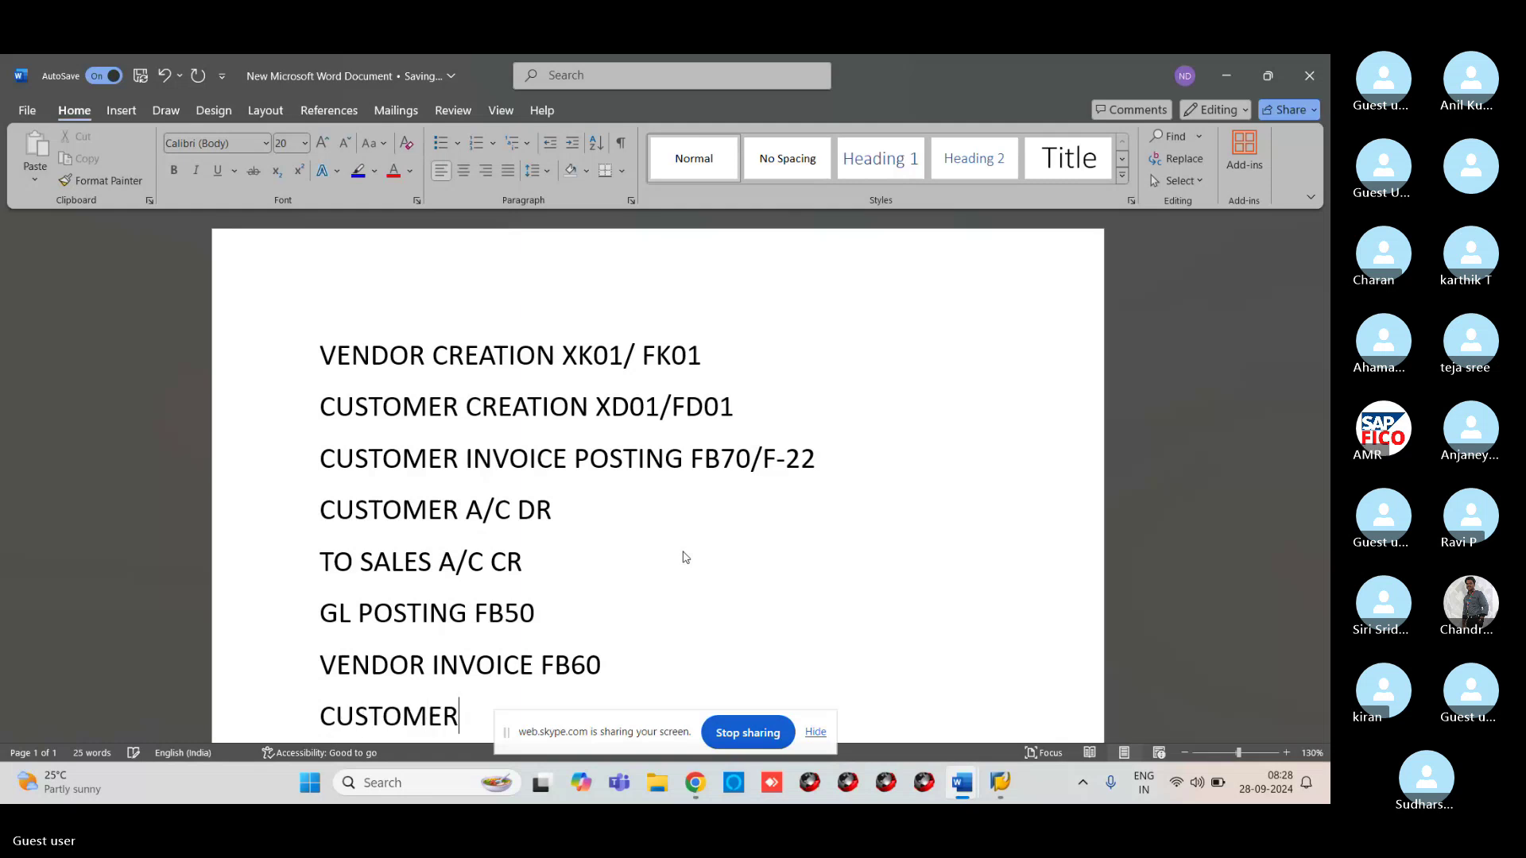
{"action": "type", "text": " IN"}
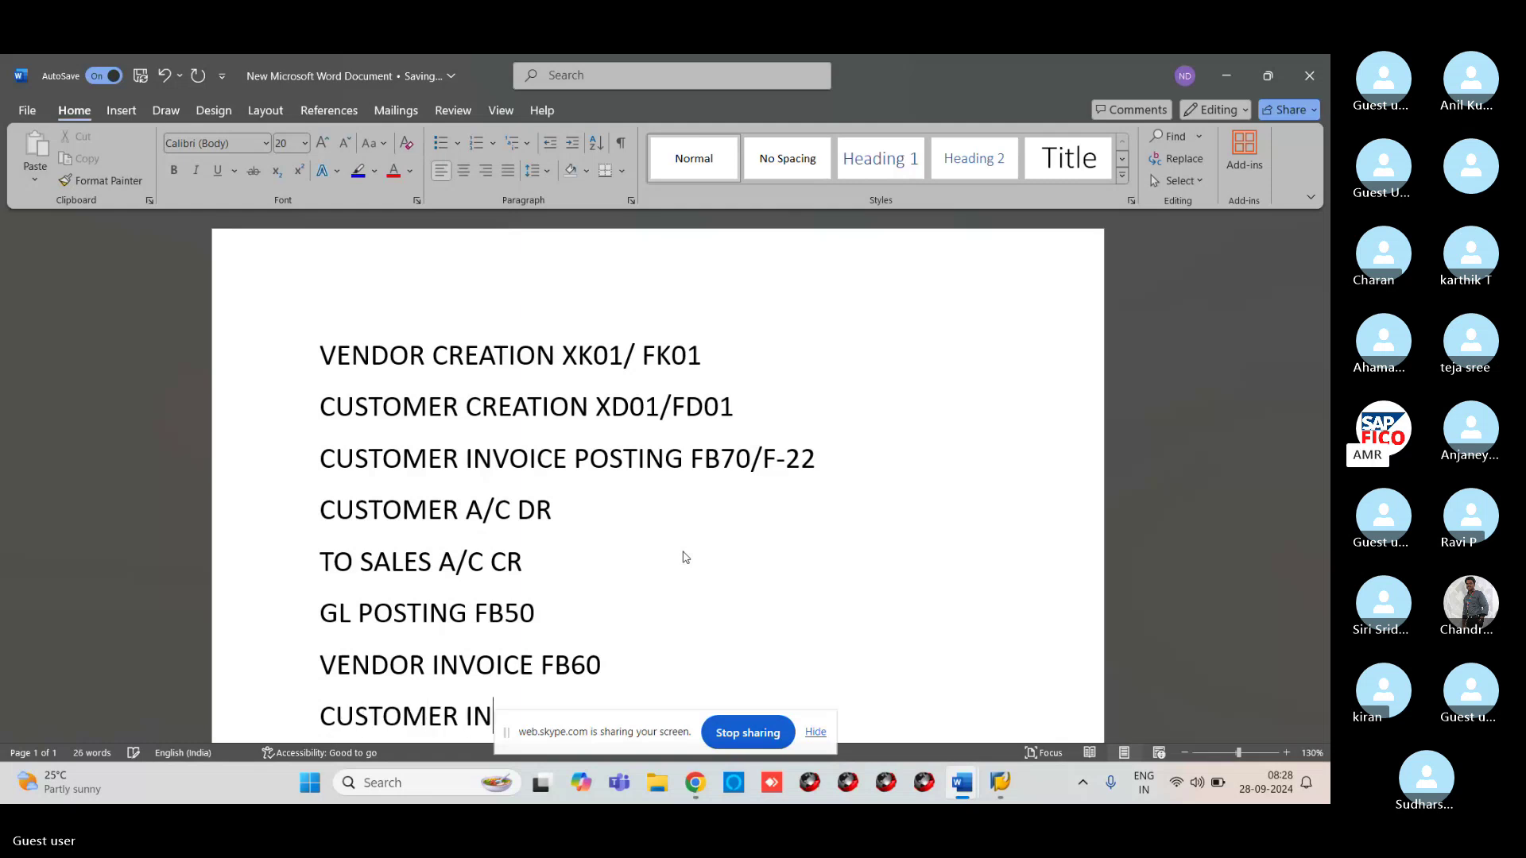
{"action": "type", "text": "VOICE FB70"}
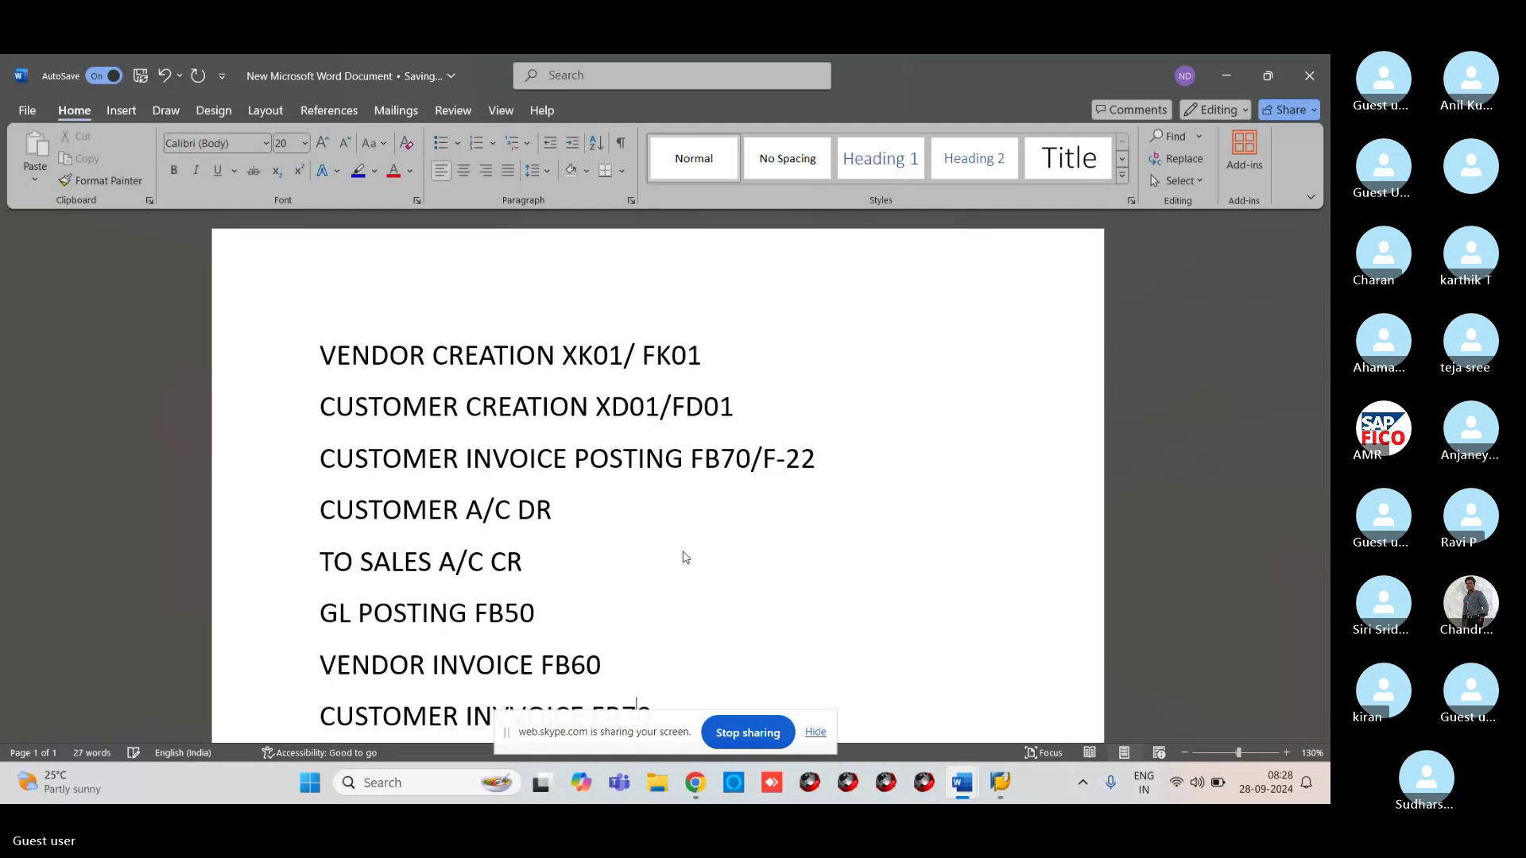
{"action": "key", "text": "Return"}
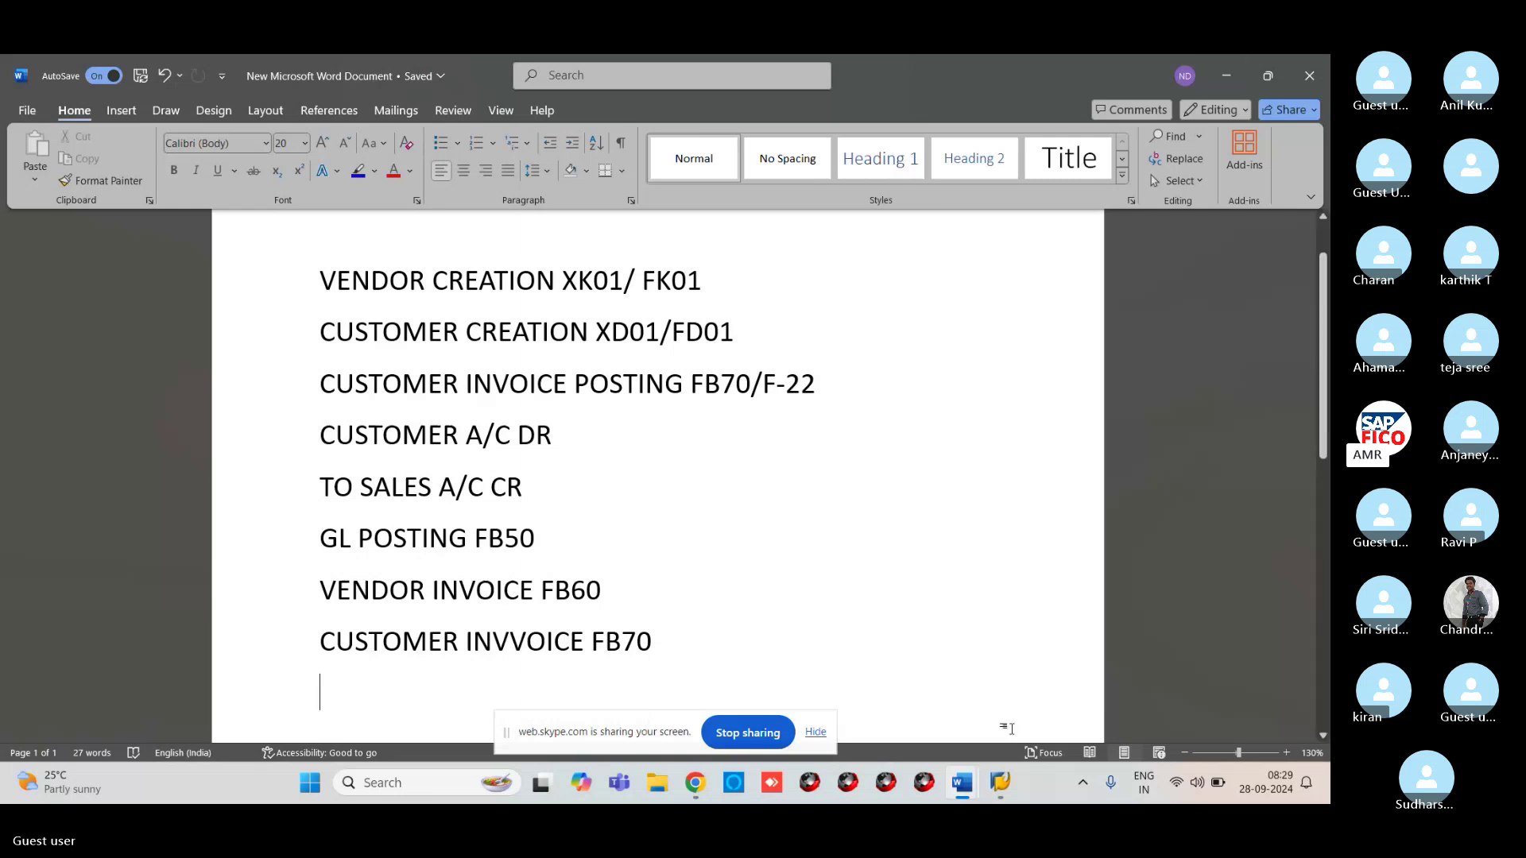
{"action": "mouse_move", "coordinate": [1000, 783]}
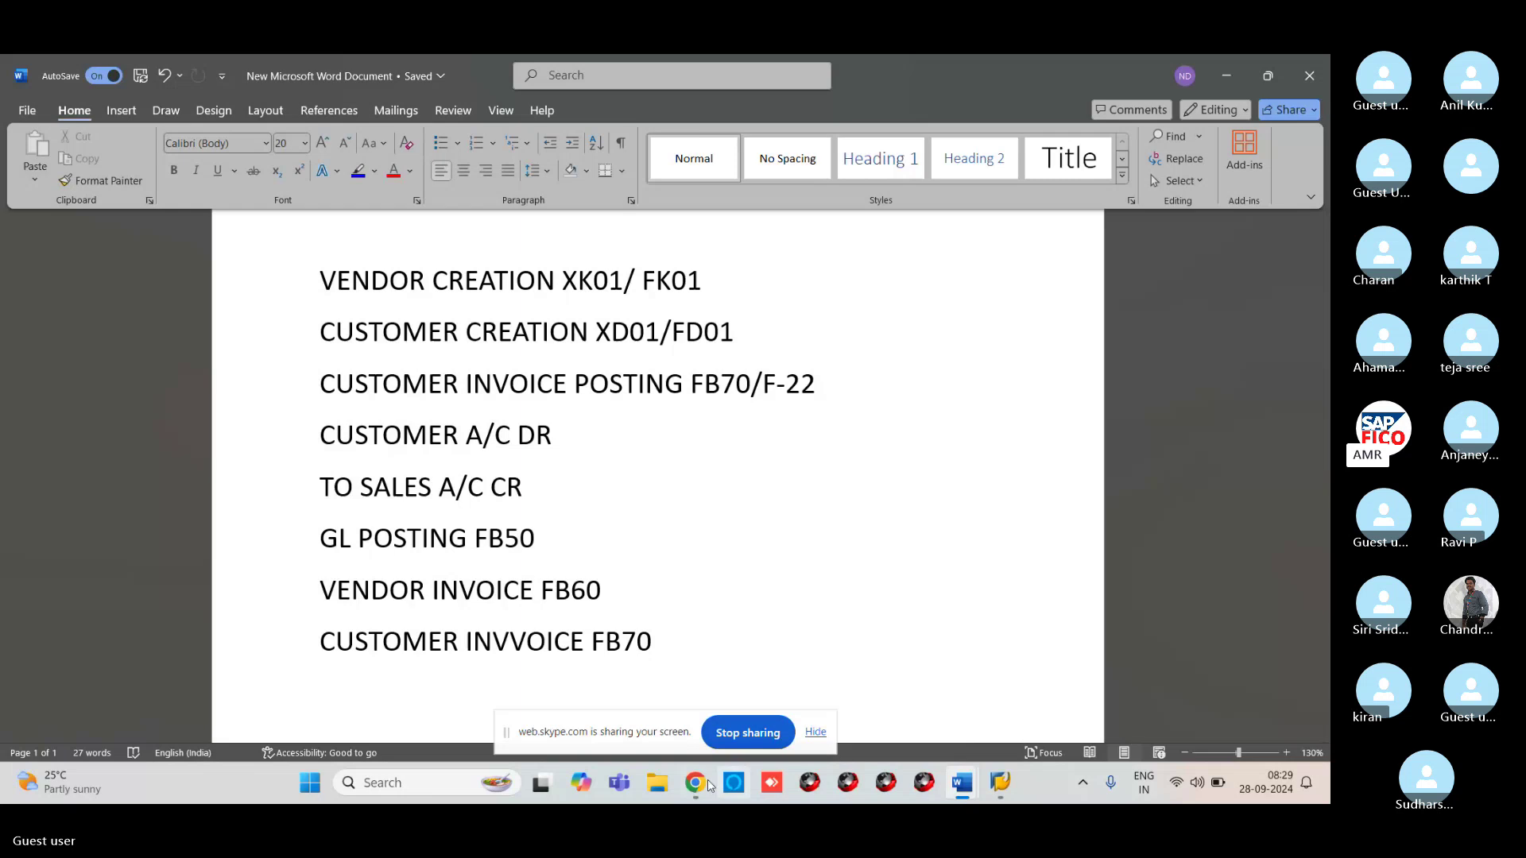
{"action": "mouse_move", "coordinate": [693, 790]}
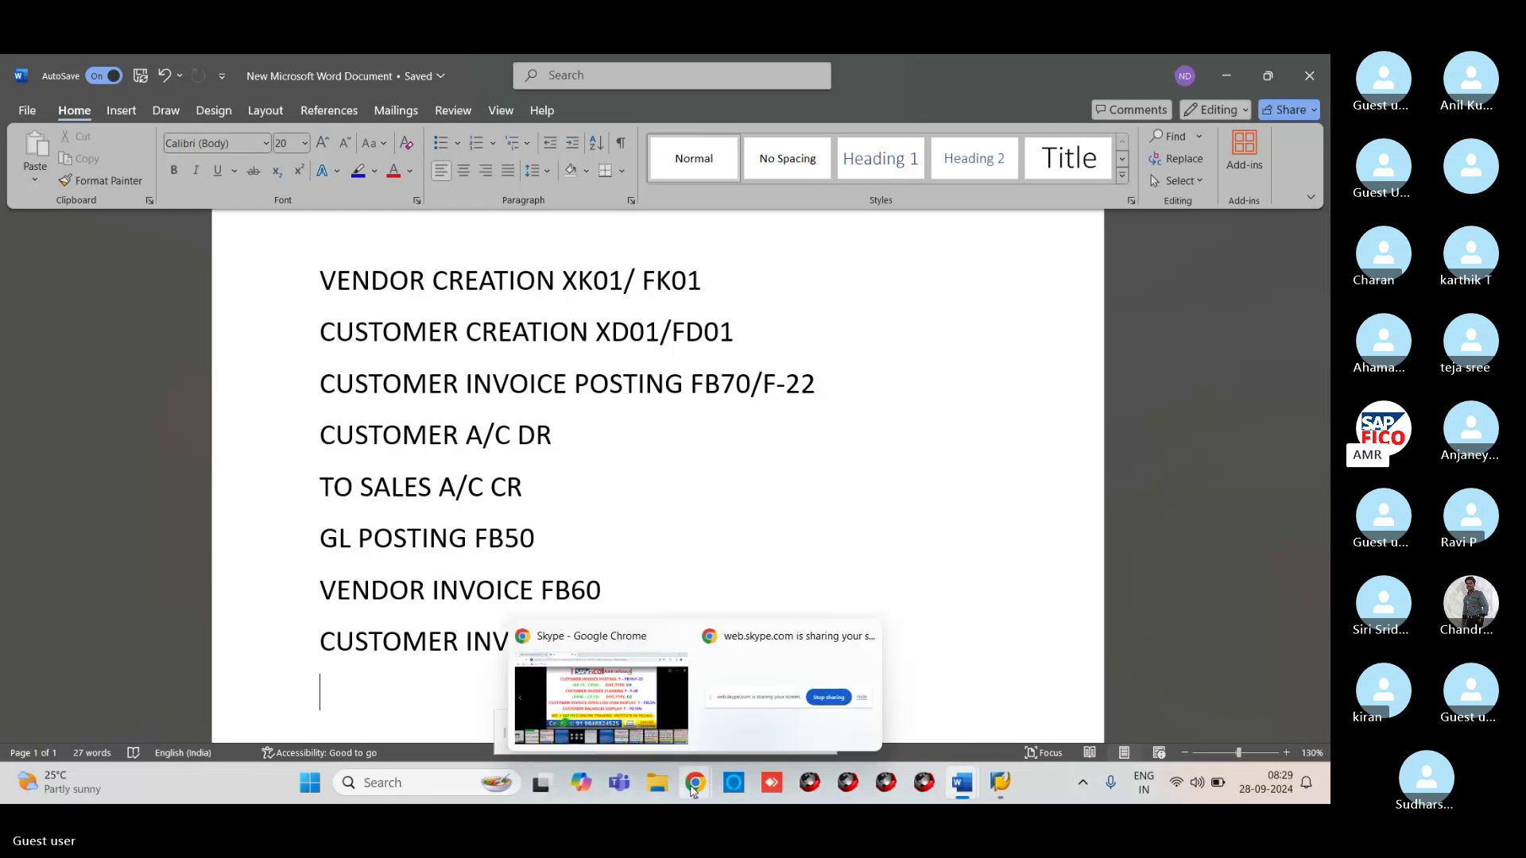
Close the full-size slide image in Skype and scroll through the meeting chat
{"action": "left_click", "coordinate": [673, 711]}
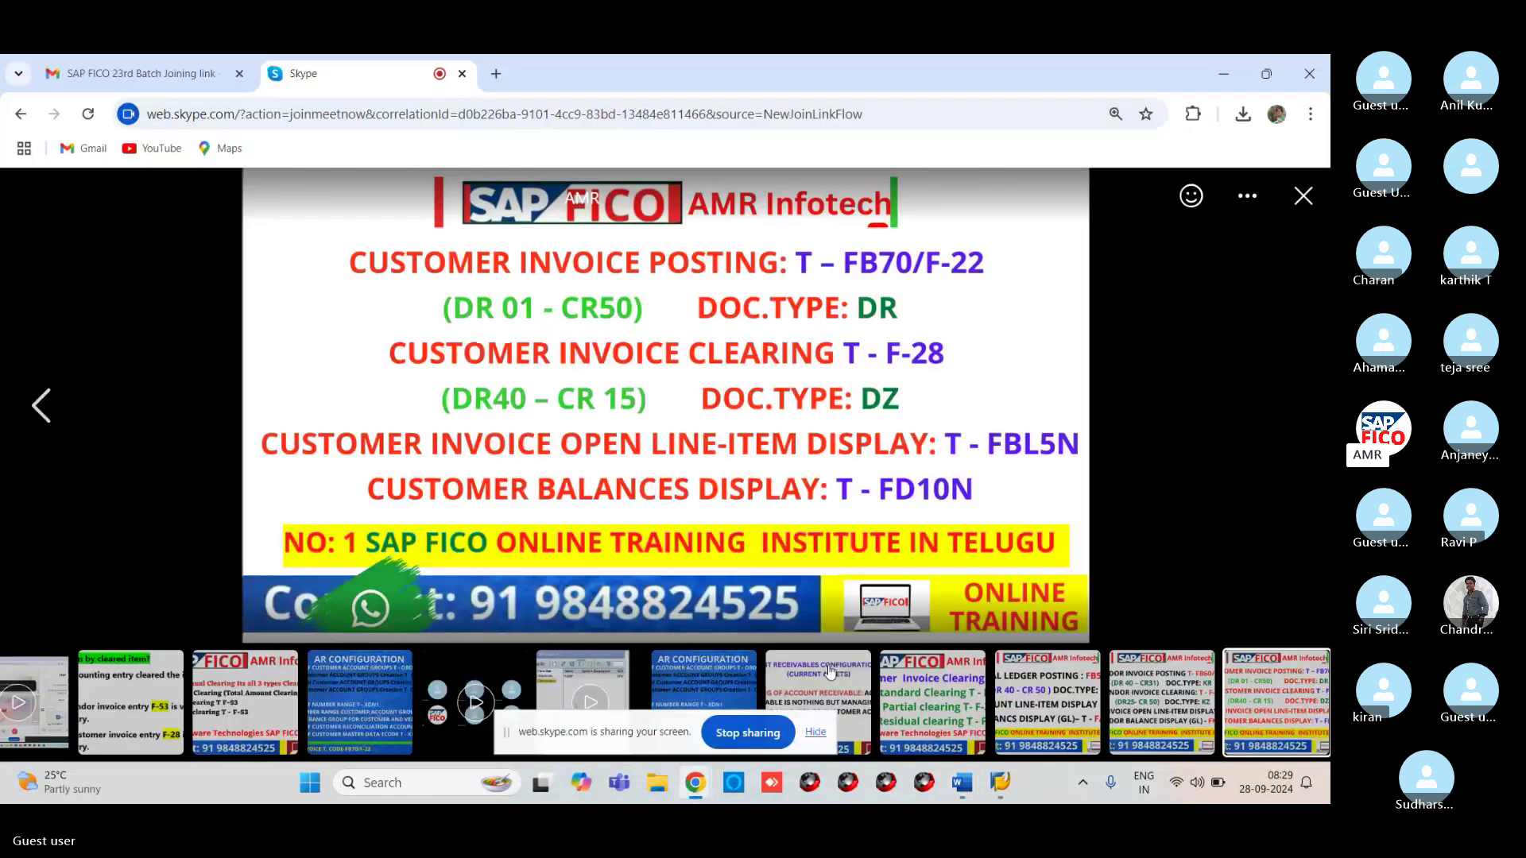
{"action": "left_click", "coordinate": [1302, 199]}
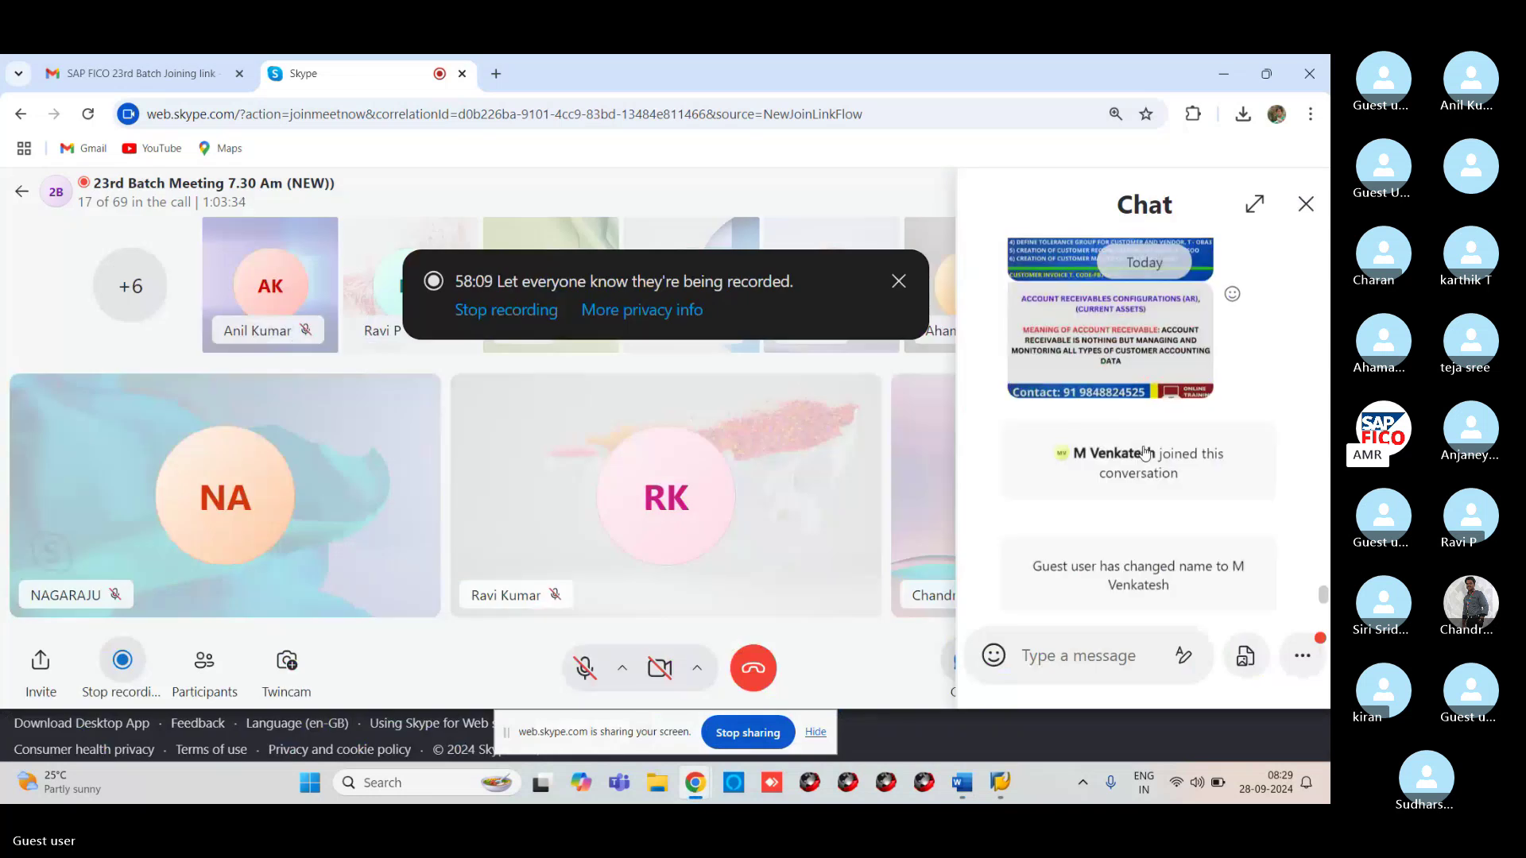
{"action": "scroll", "coordinate": [1141, 461], "scroll_direction": "down", "scroll_amount": 5}
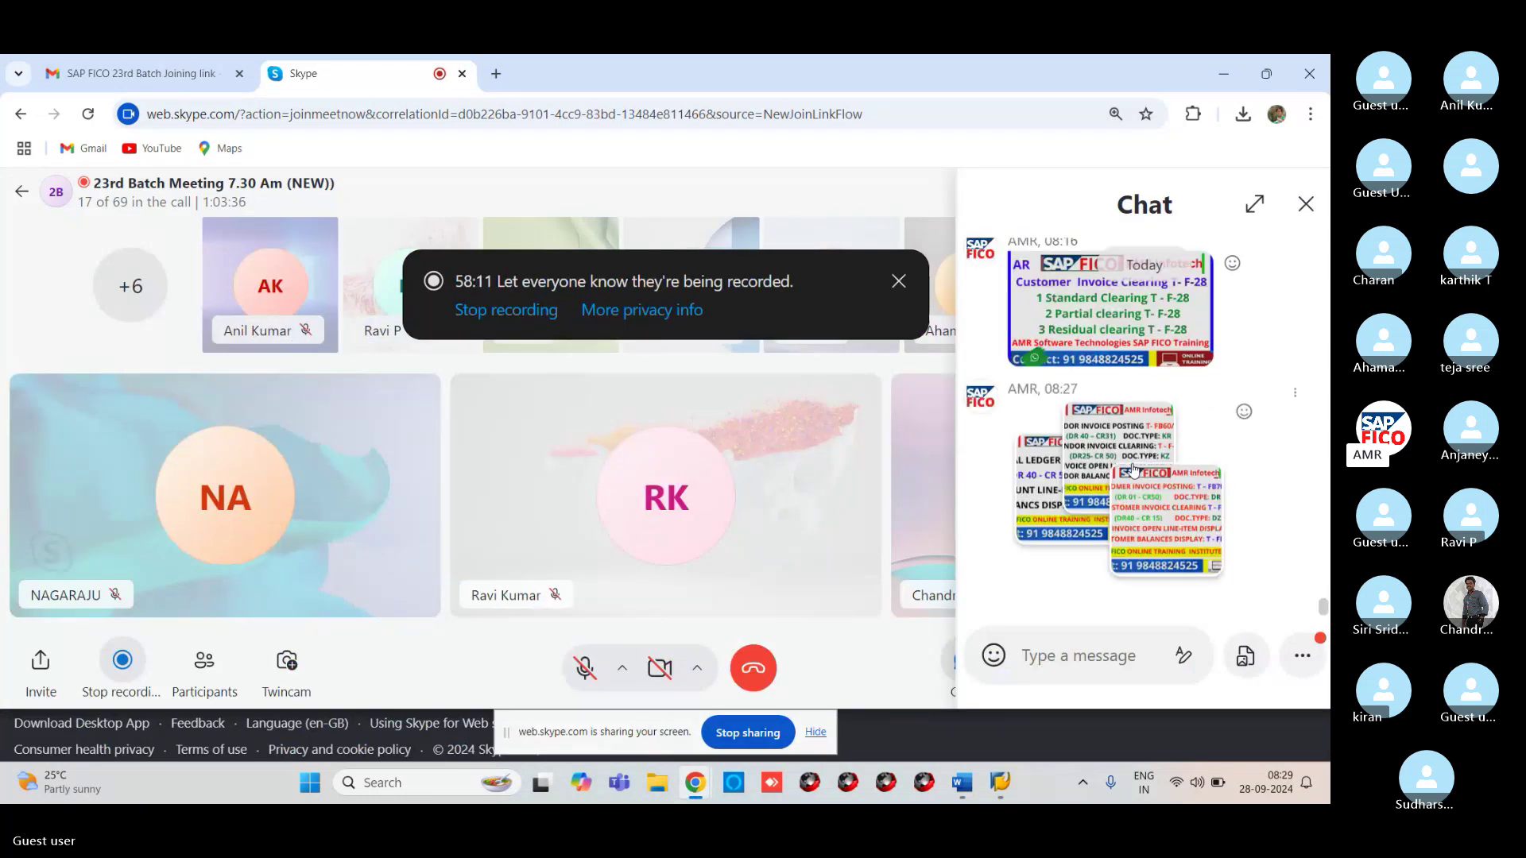
{"action": "scroll", "coordinate": [1134, 467], "scroll_direction": "up", "scroll_amount": 5}
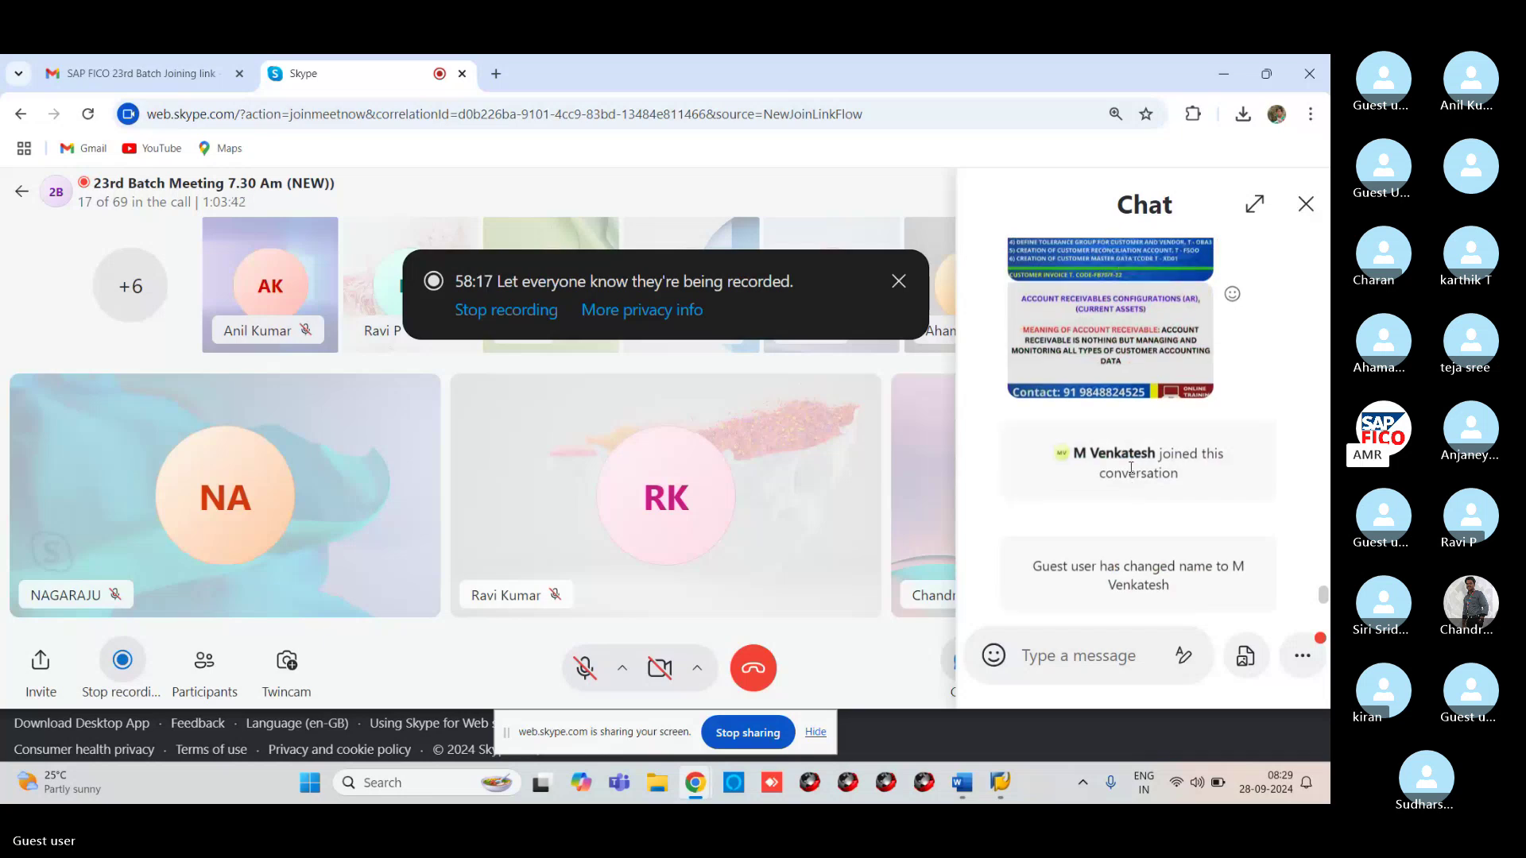
{"action": "scroll", "coordinate": [1131, 469], "scroll_direction": "up", "scroll_amount": 5}
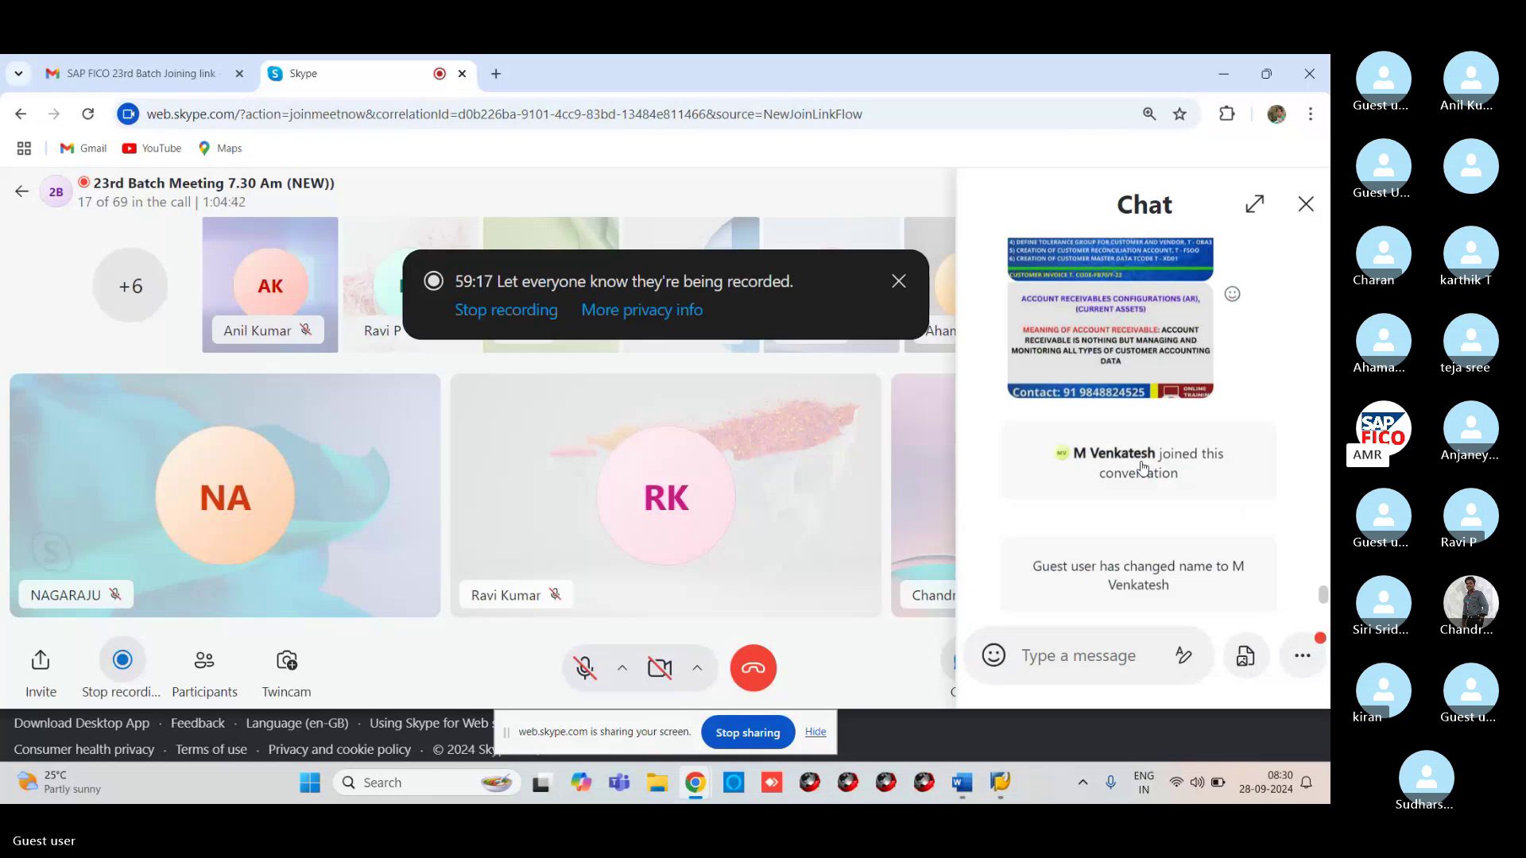
{"action": "scroll", "coordinate": [1142, 466], "scroll_direction": "down", "scroll_amount": 5}
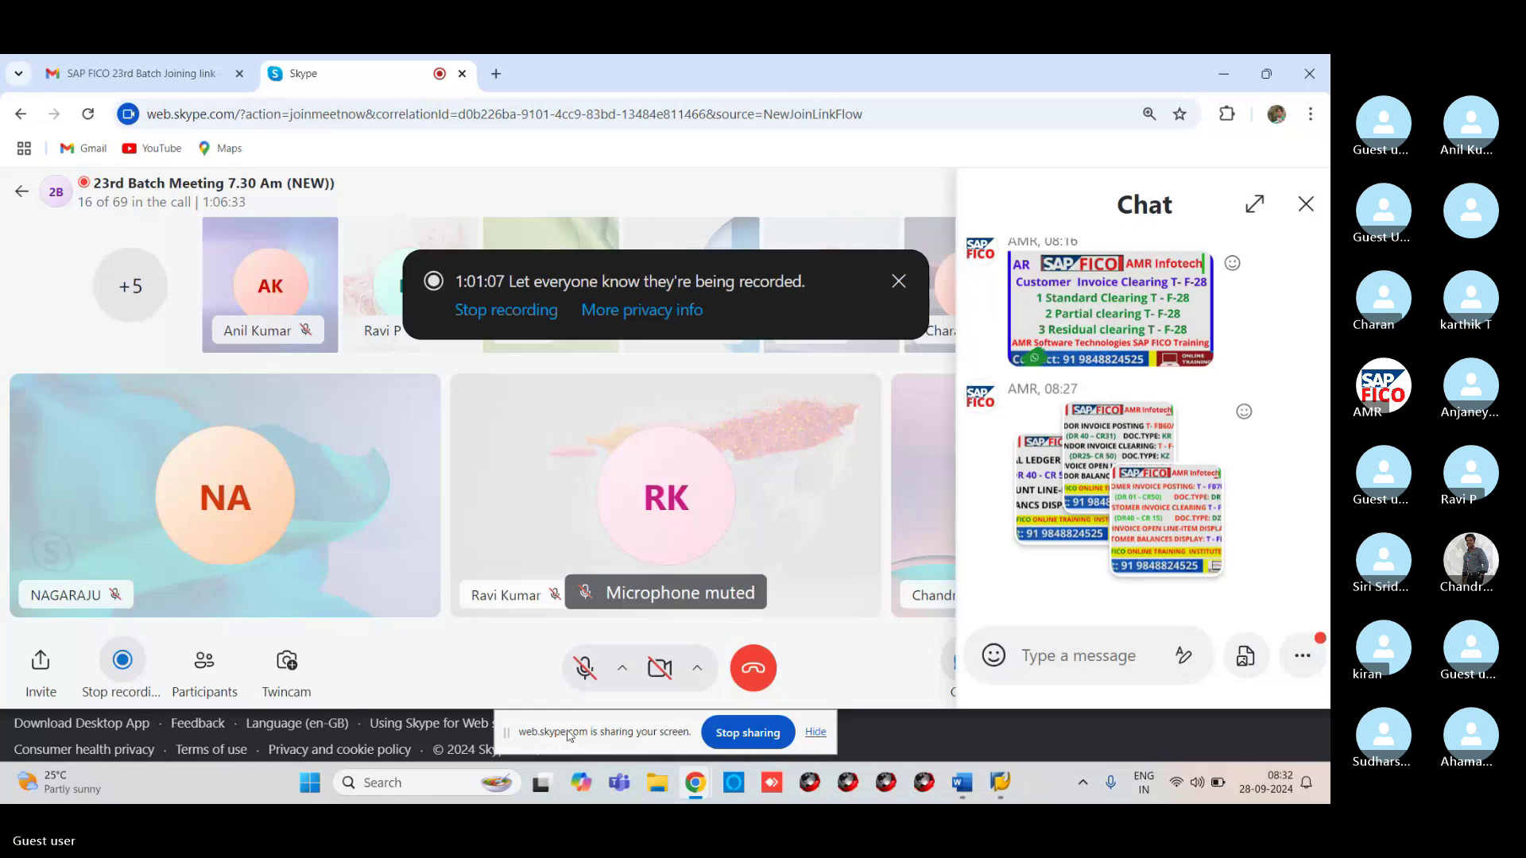
Stop screen sharing, launch SAP Logon maximized, and log on to the S4HANA system
{"action": "left_click", "coordinate": [751, 733]}
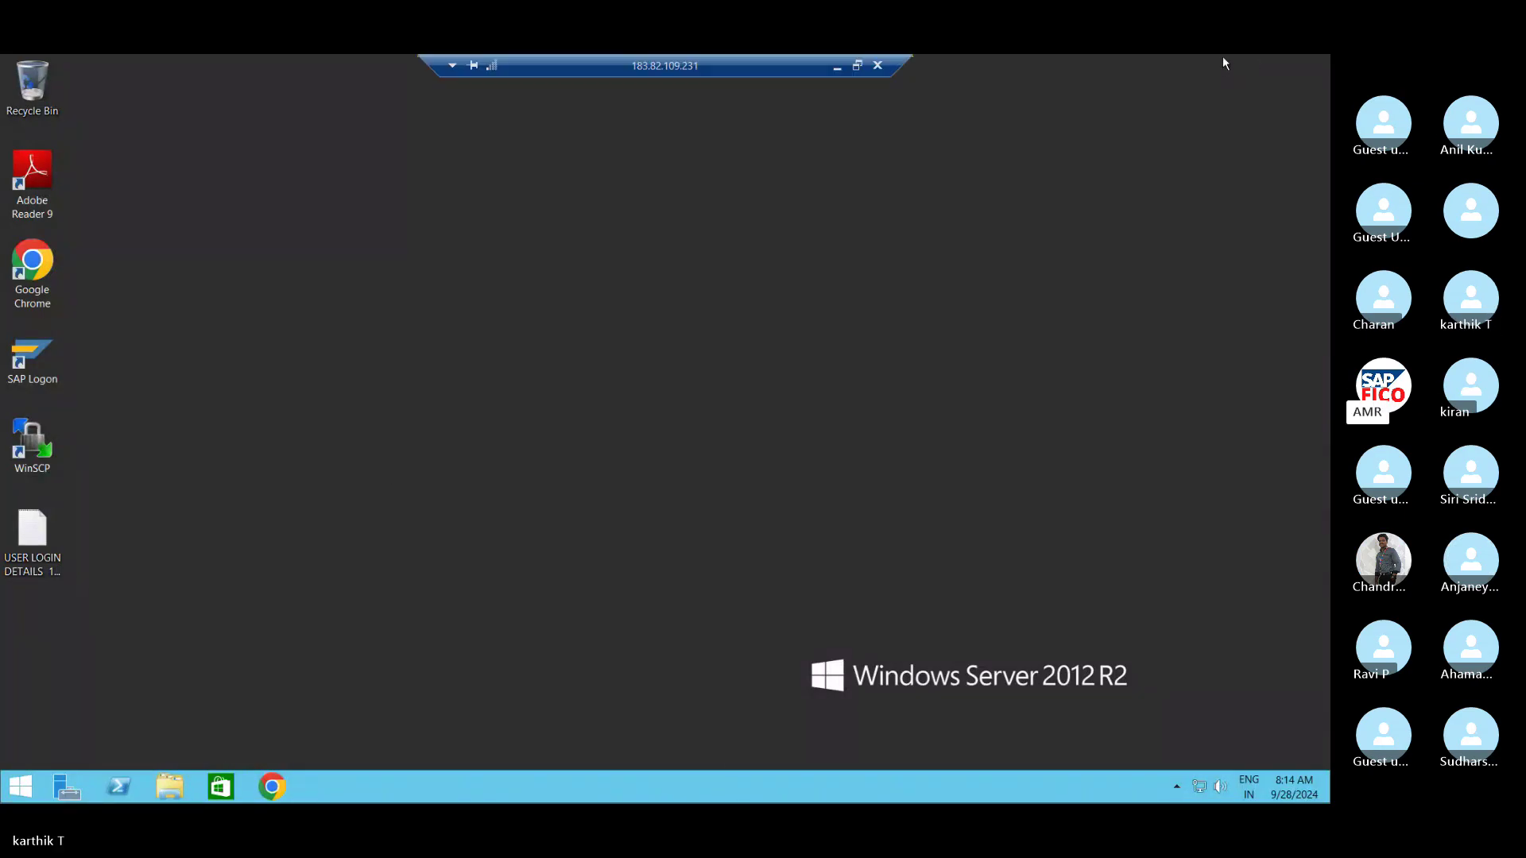
{"action": "double_click", "coordinate": [54, 364]}
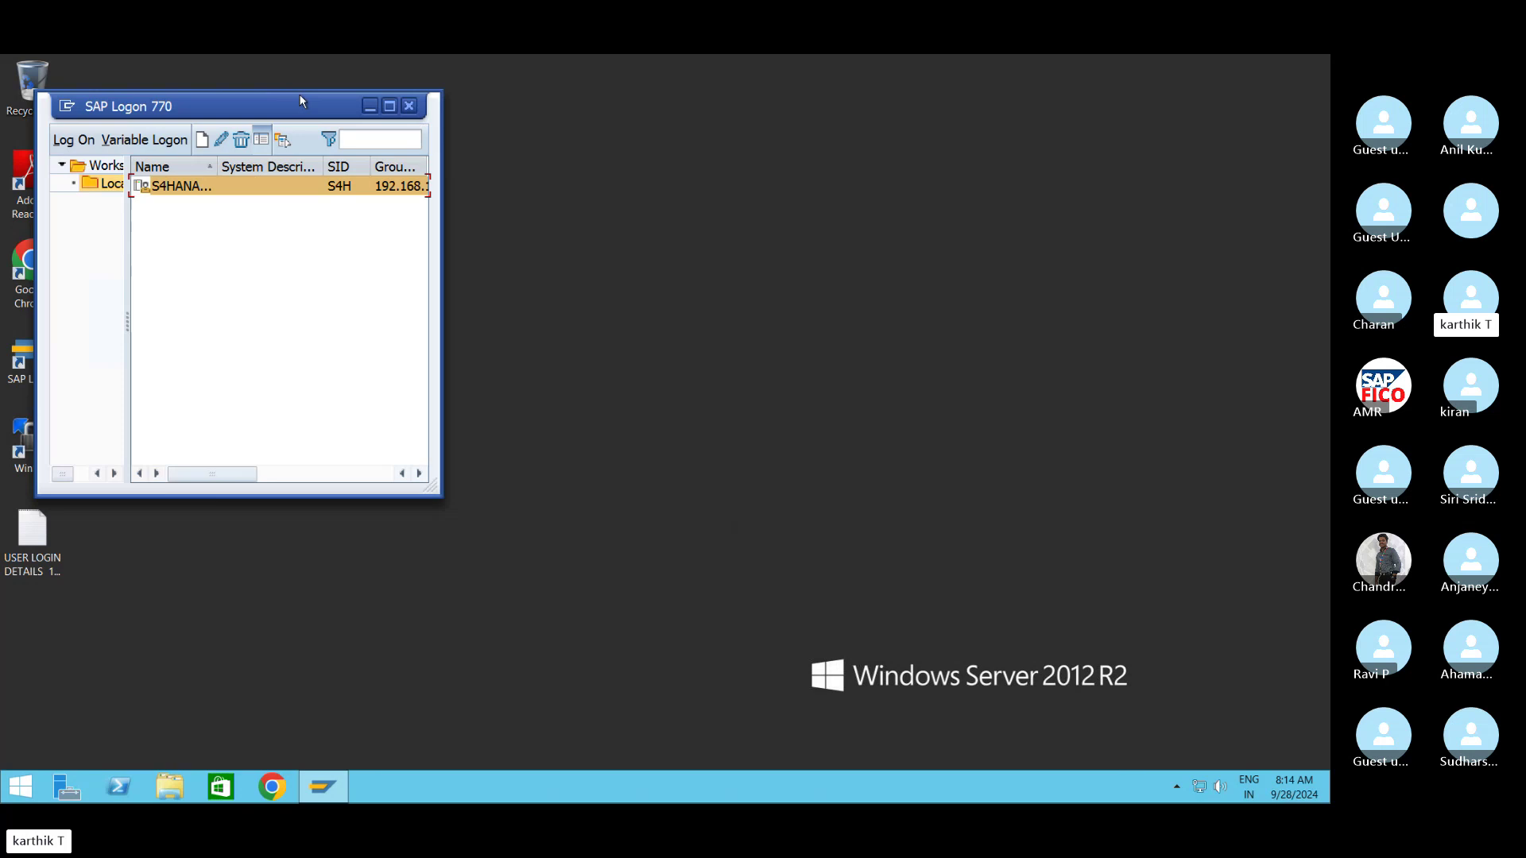
{"action": "left_click", "coordinate": [513, 124]}
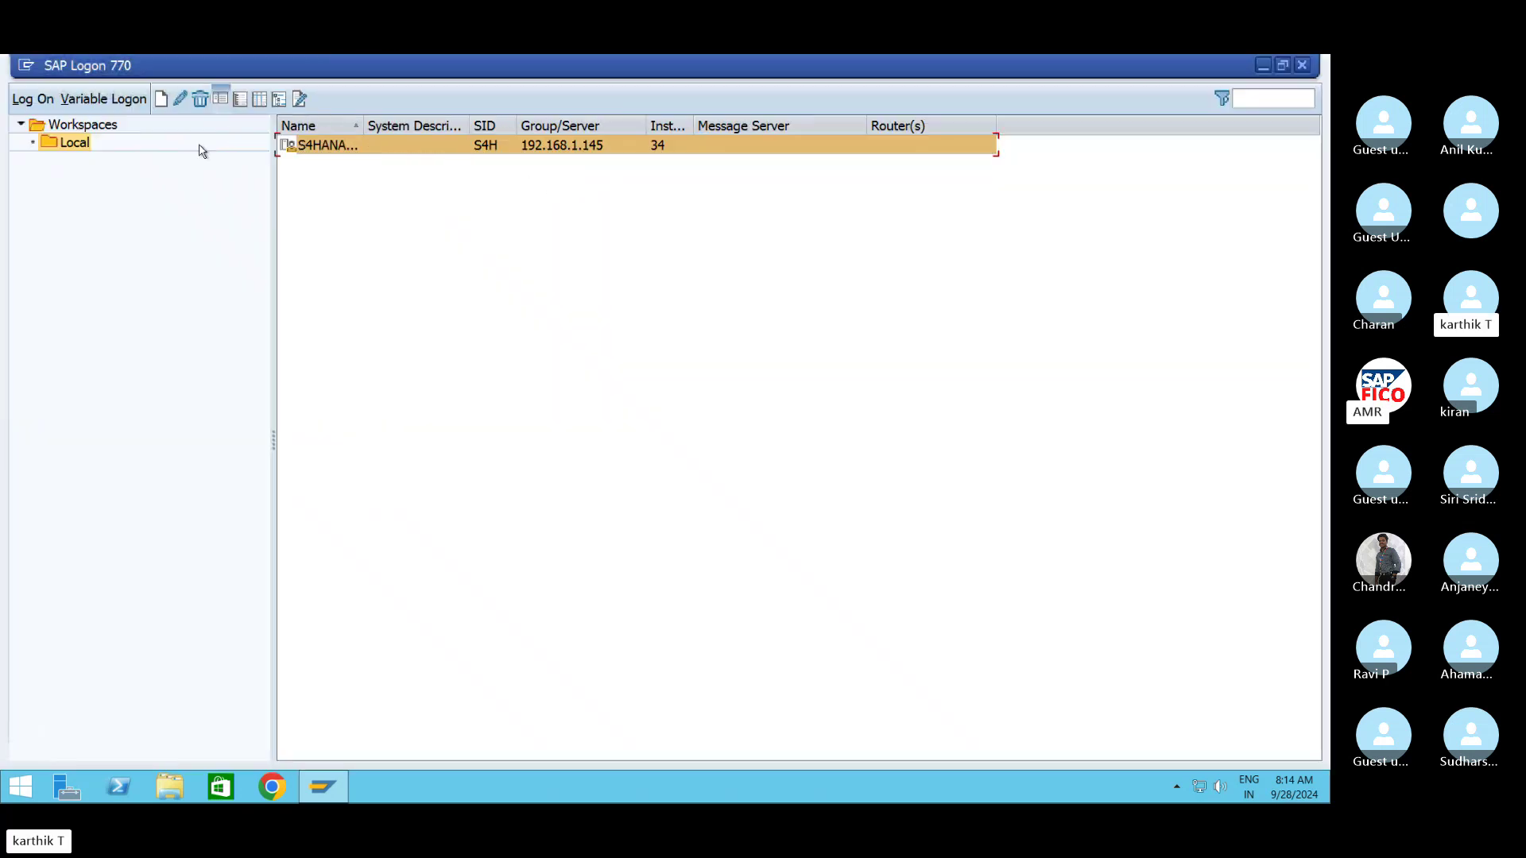
{"action": "left_click", "coordinate": [26, 100]}
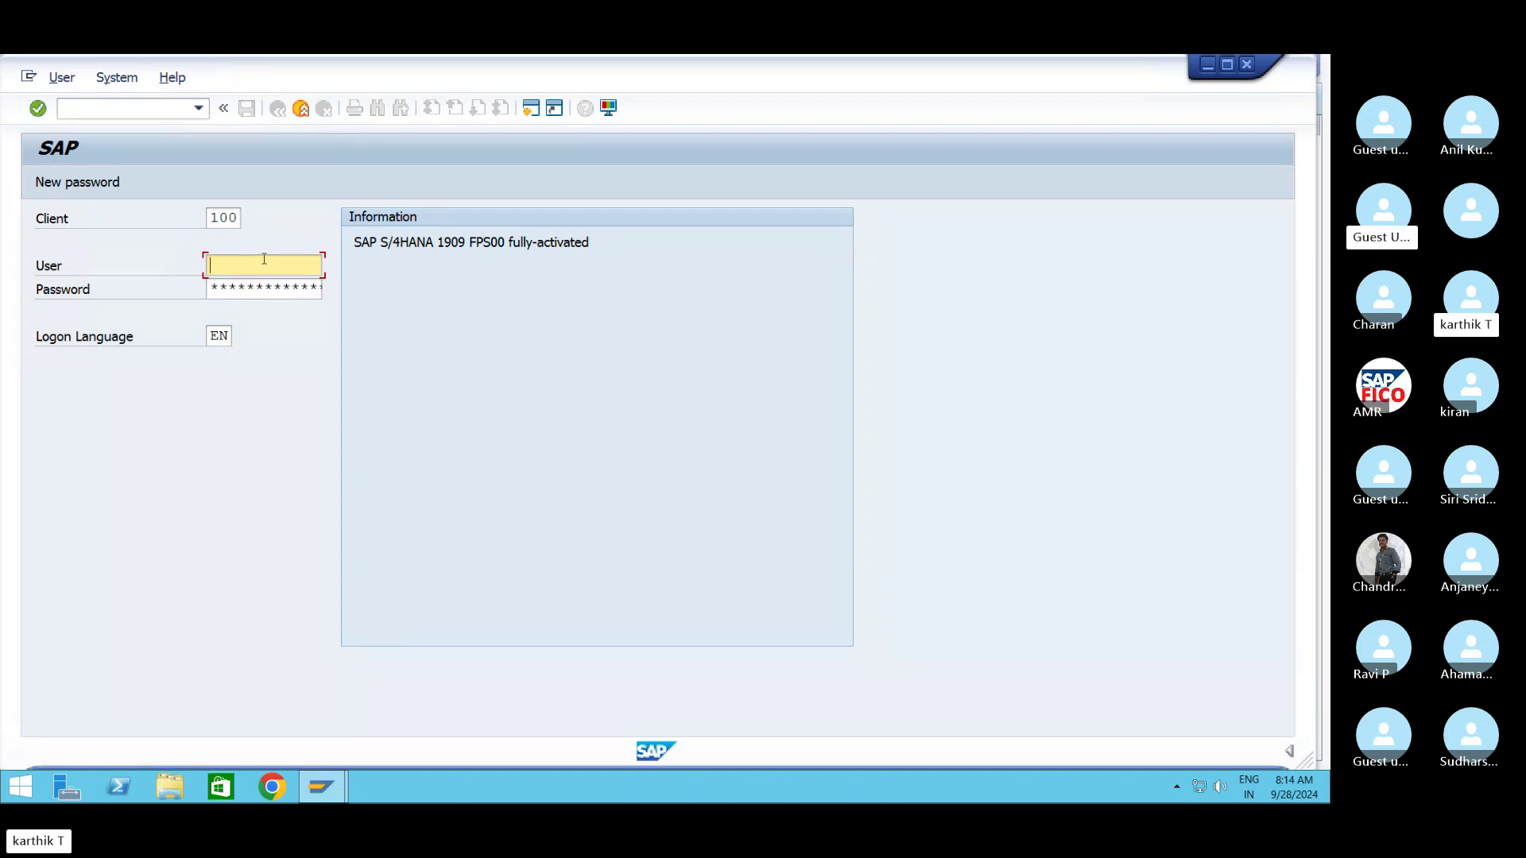
Sign into client 100 with the second user's suggested user name and password
{"action": "type", "text": "k"}
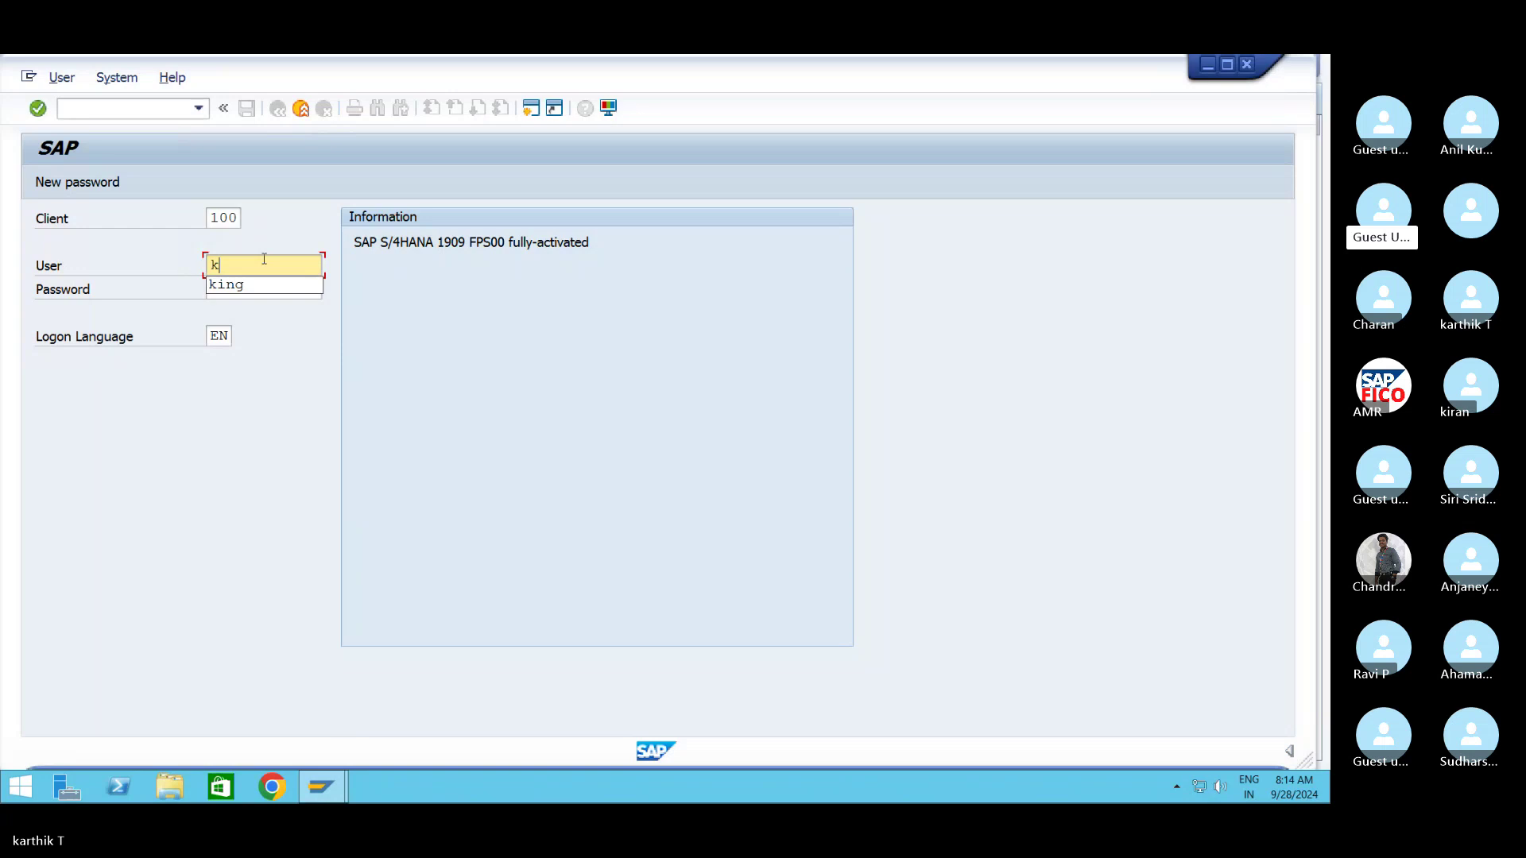
{"action": "key", "text": "Down"}
{"action": "key", "text": "Return"}
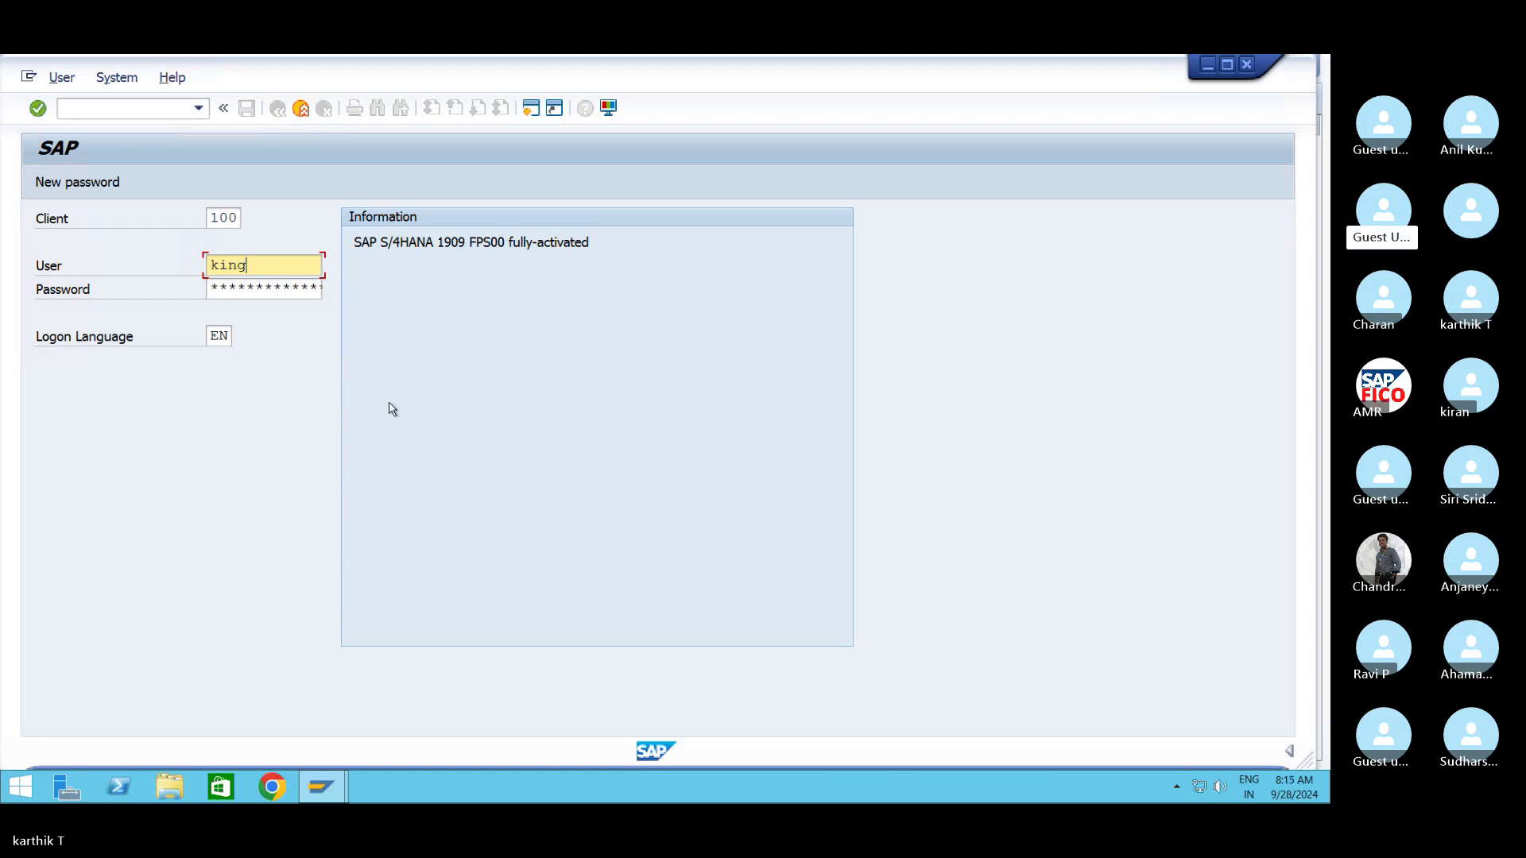
{"action": "left_click", "coordinate": [275, 292]}
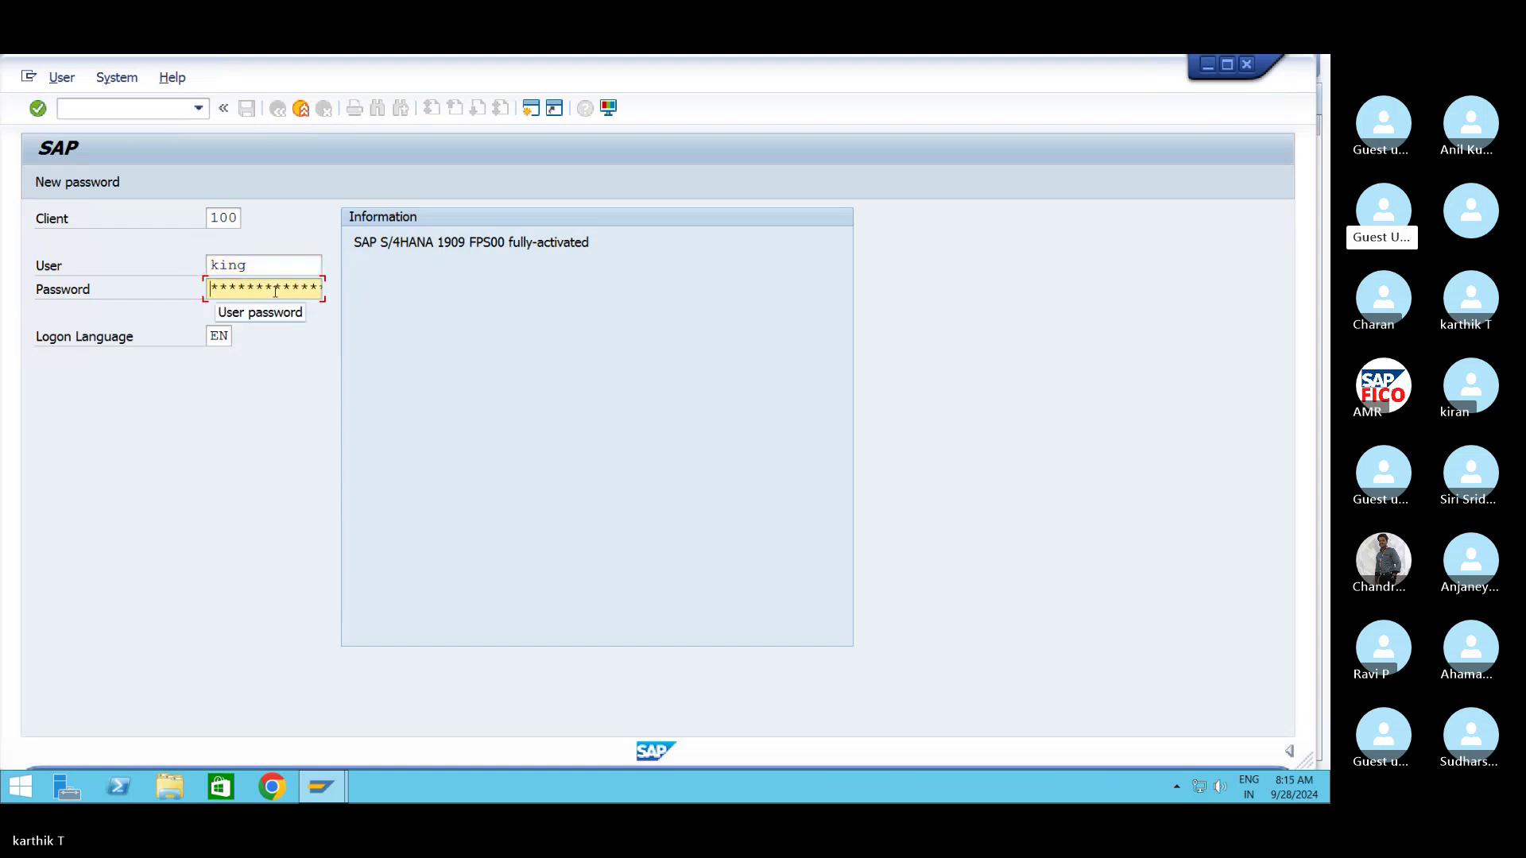
{"action": "type", "text": "***"}
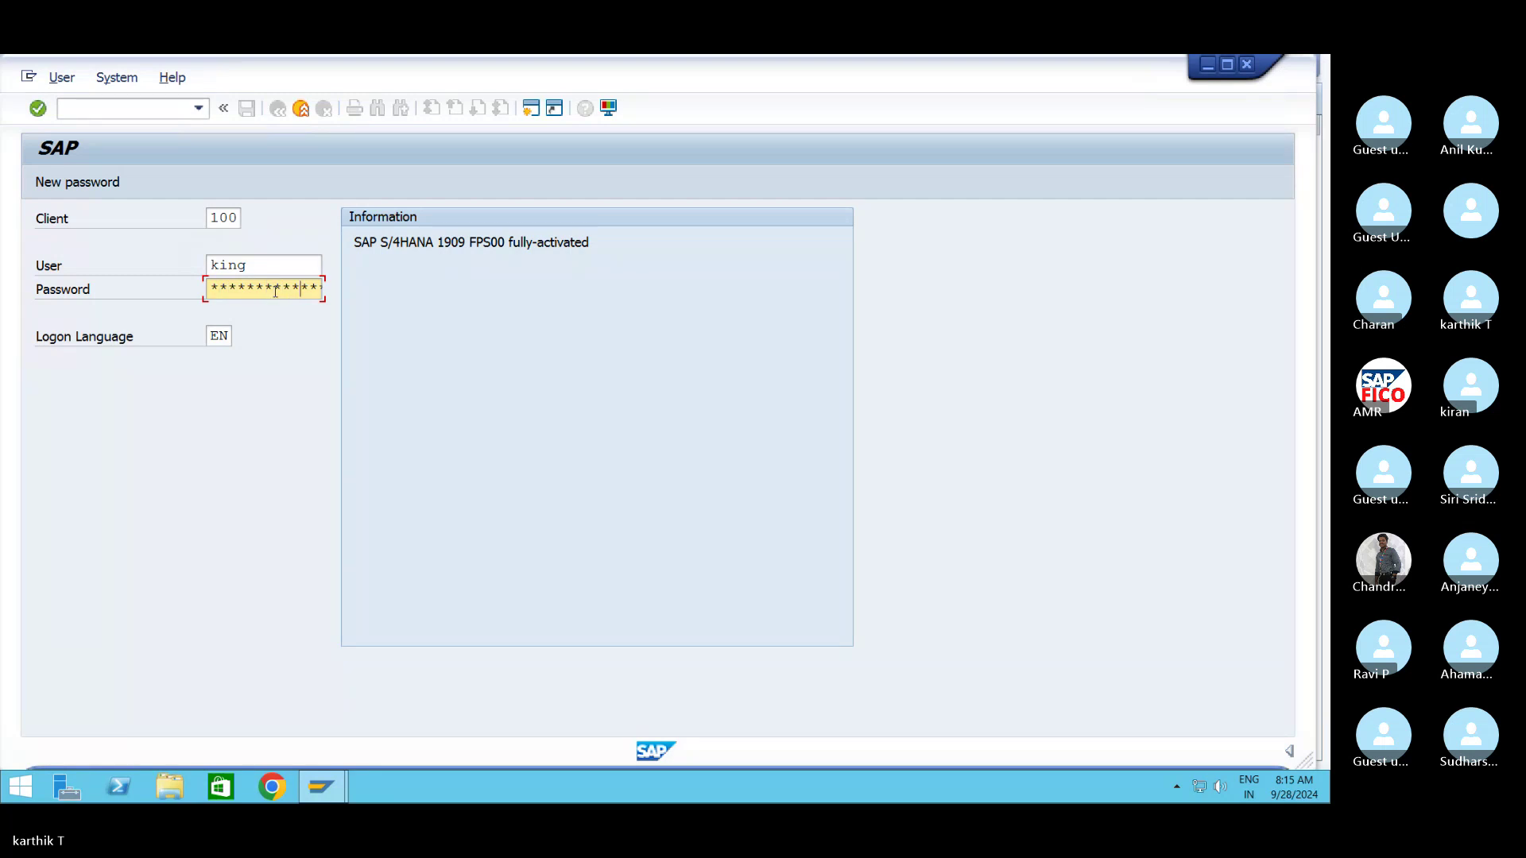
{"action": "key", "text": "Return"}
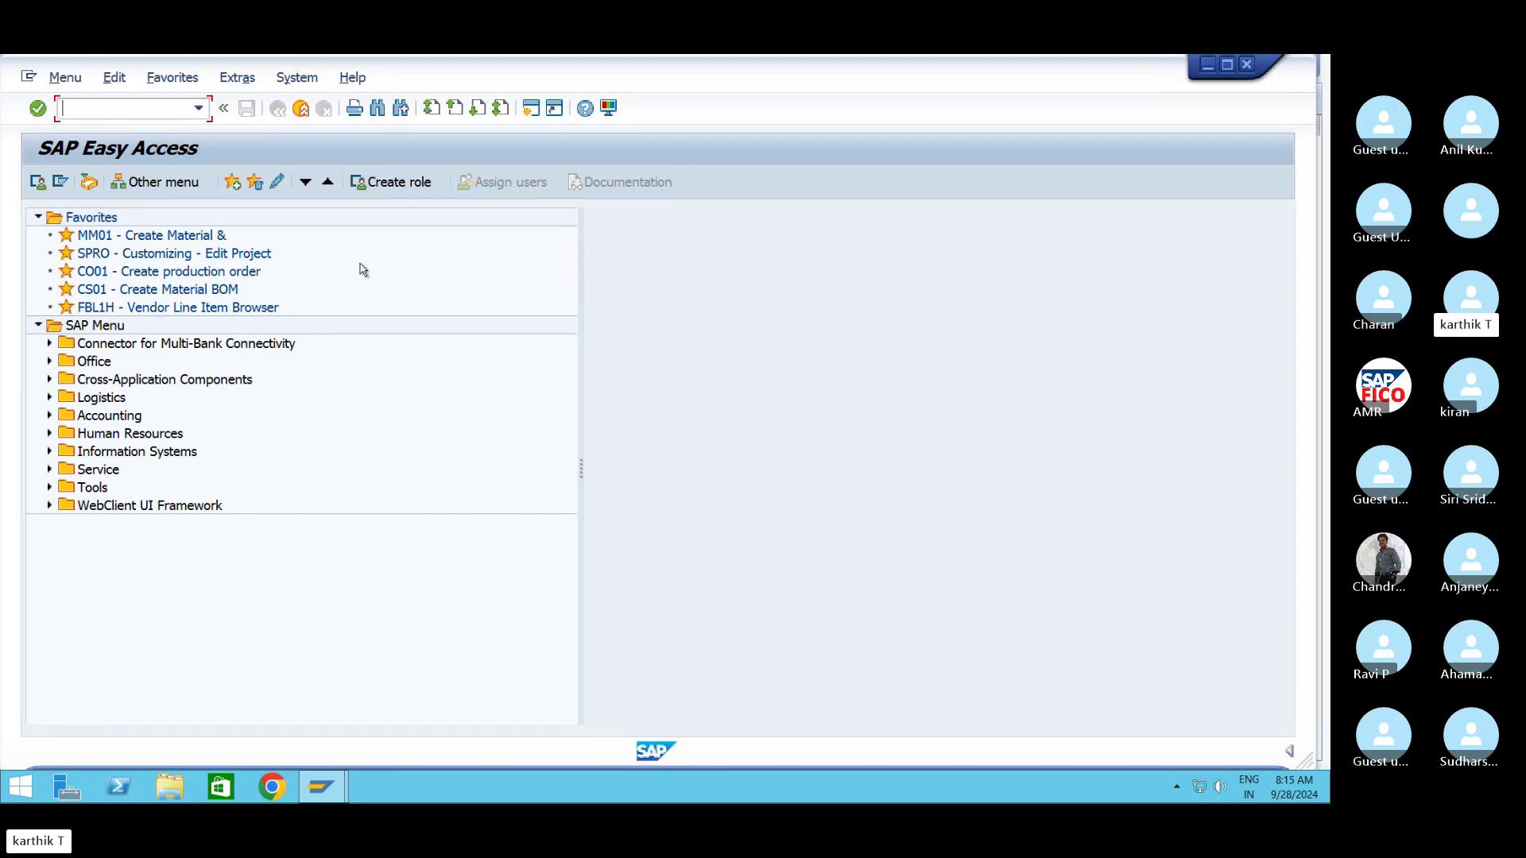
Start transaction BP to reach the Maintain Business Partner screen
{"action": "left_click", "coordinate": [199, 109]}
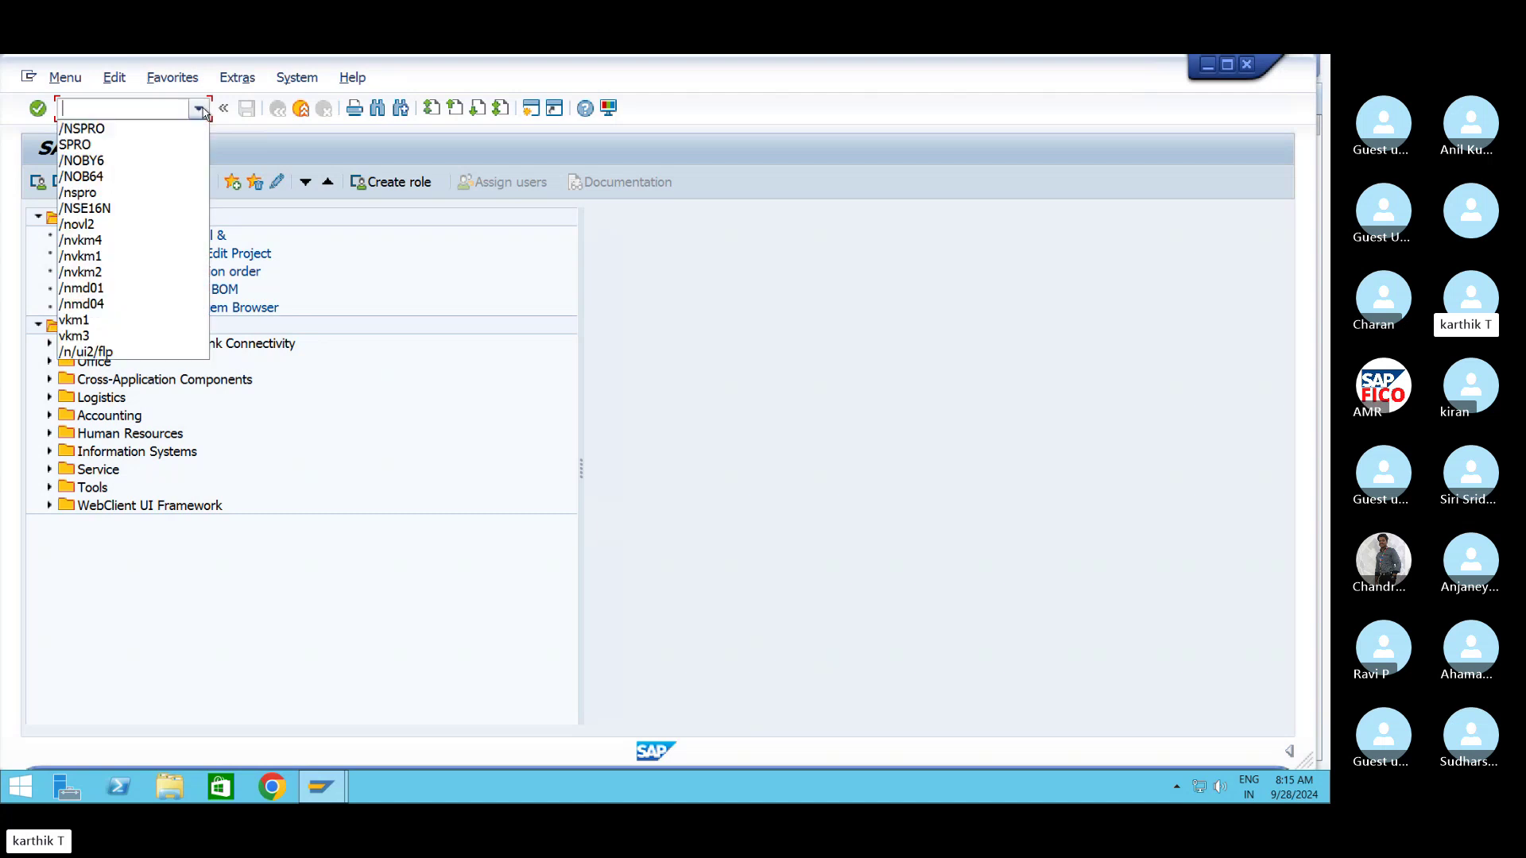
{"action": "left_click", "coordinate": [644, 368]}
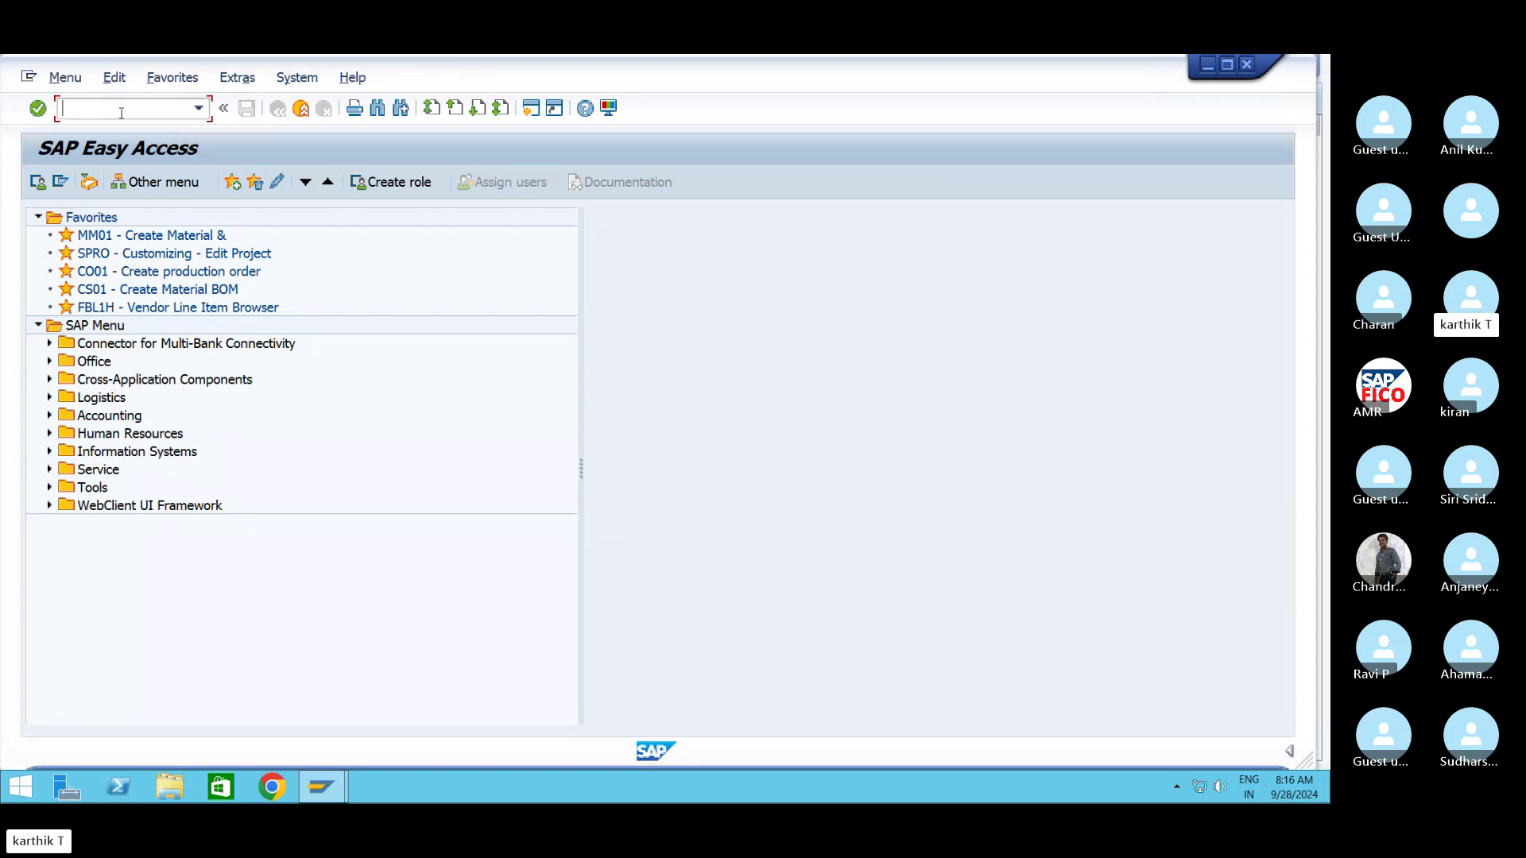
{"action": "type", "text": "BP"}
{"action": "key", "text": "Return"}
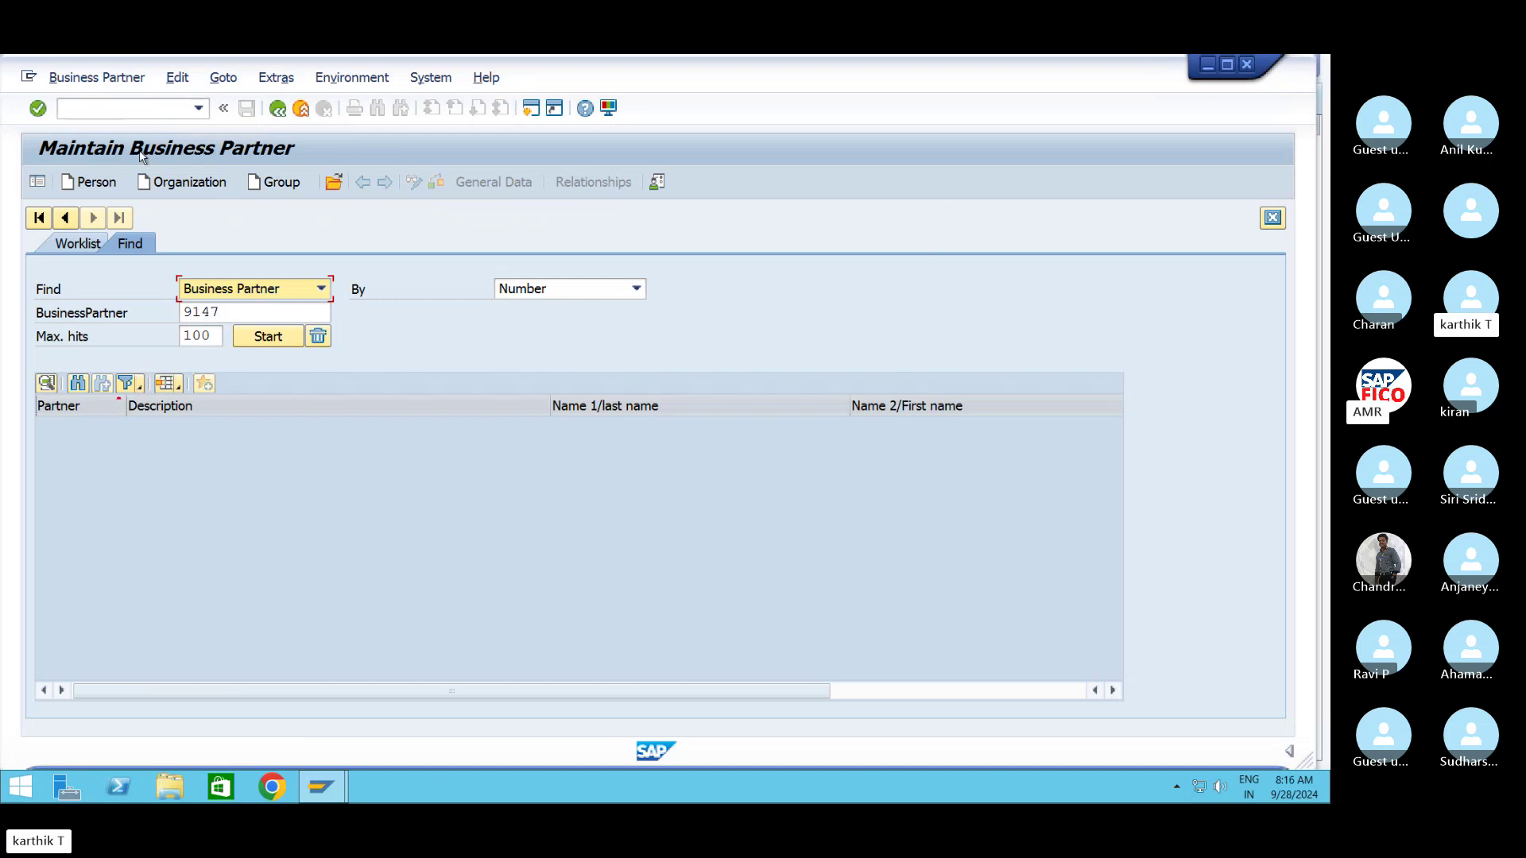
Start a new organization business partner and display its BP role list
{"action": "left_click", "coordinate": [184, 184]}
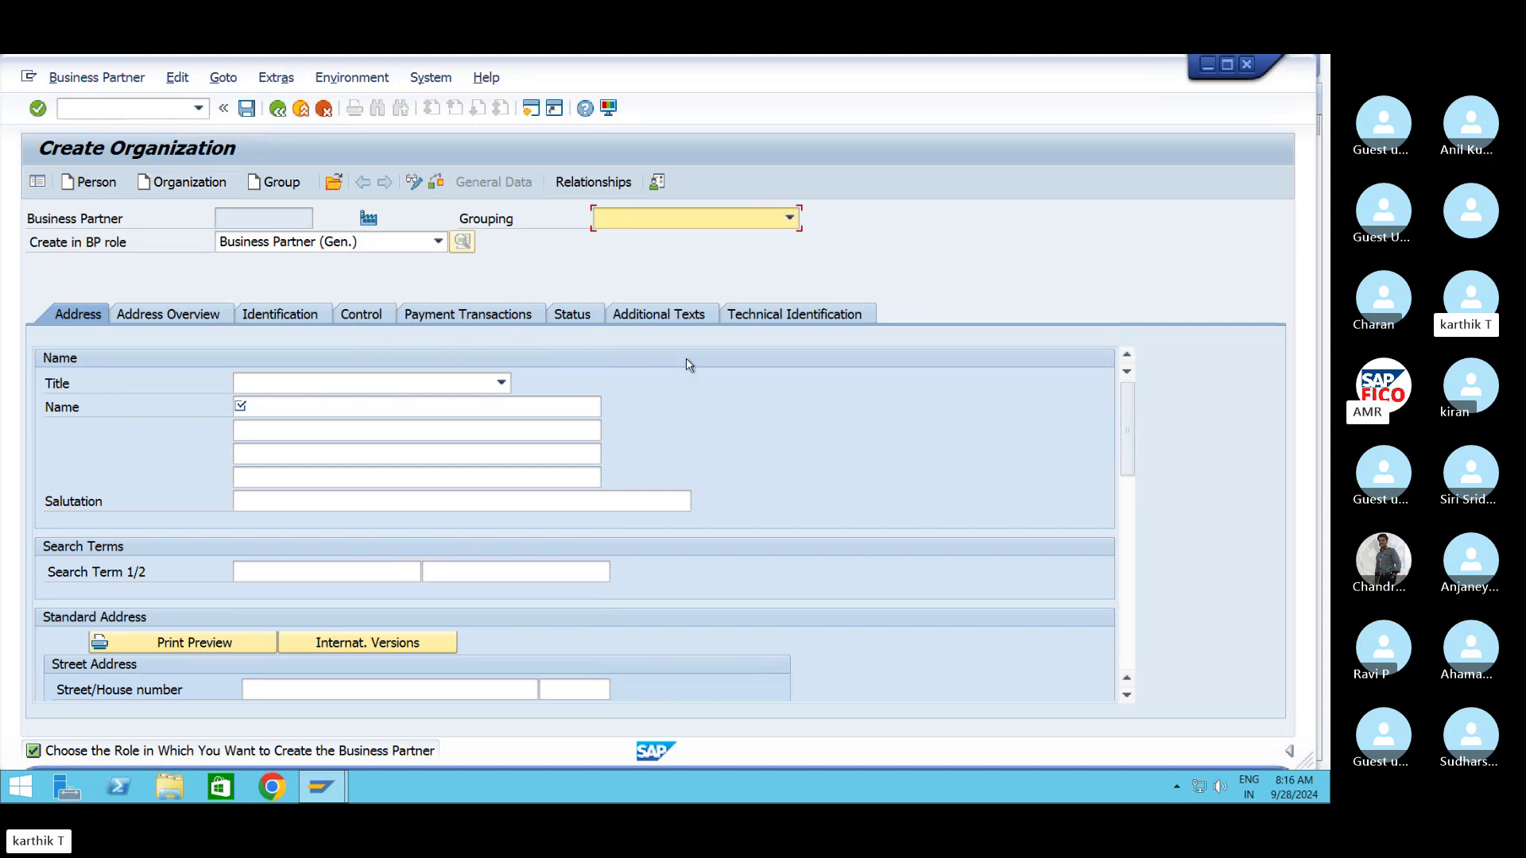
{"action": "left_click", "coordinate": [286, 213]}
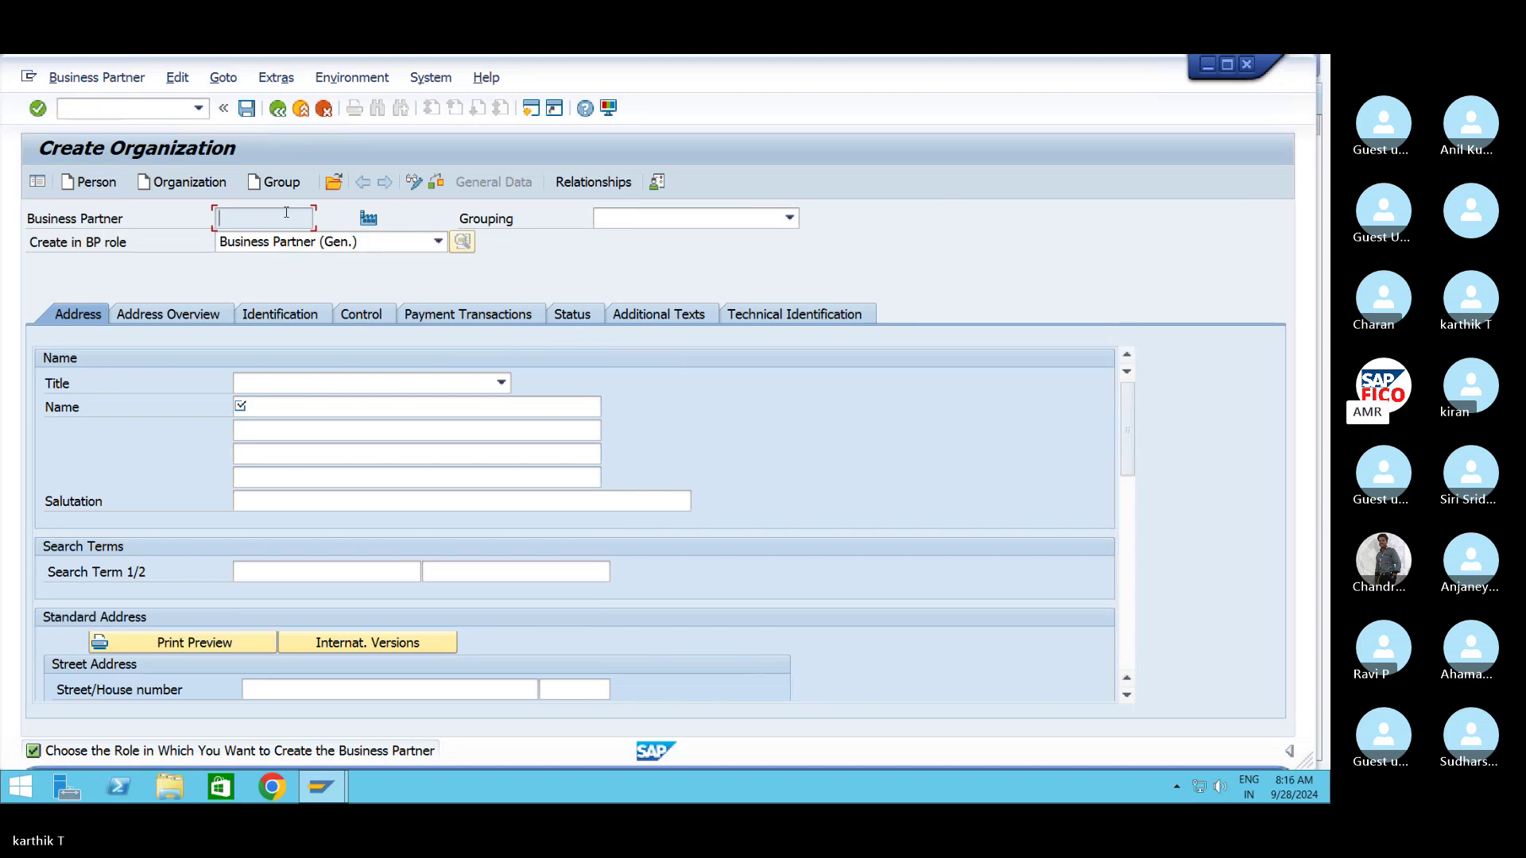
{"action": "left_click", "coordinate": [438, 242]}
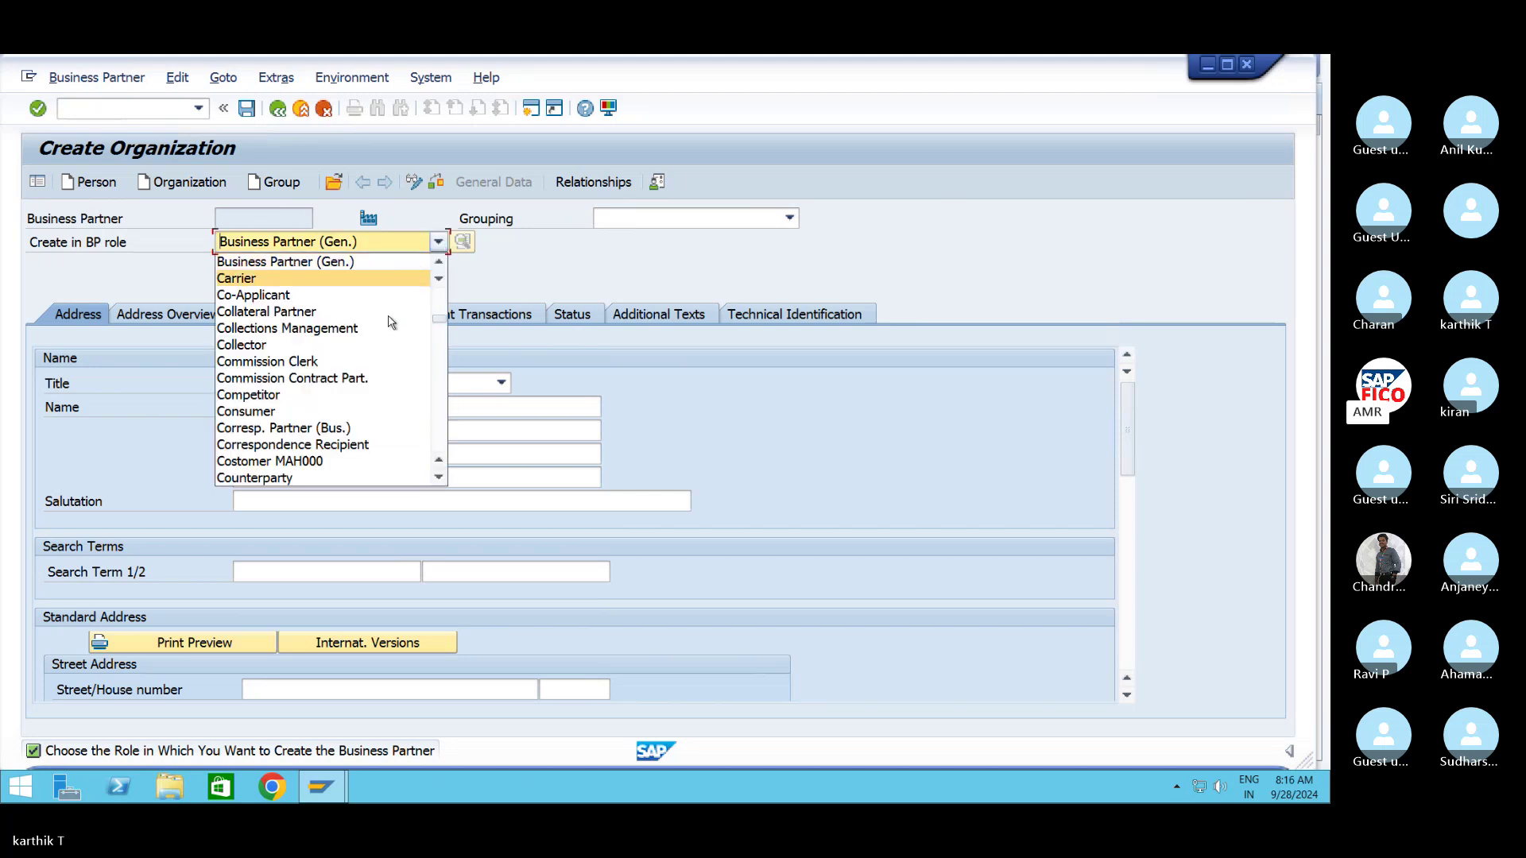
Browse up and down through the available business partner roles
{"action": "scroll", "coordinate": [389, 322], "scroll_direction": "down", "scroll_amount": 3}
{"action": "scroll", "coordinate": [373, 362], "scroll_direction": "up", "scroll_amount": 5}
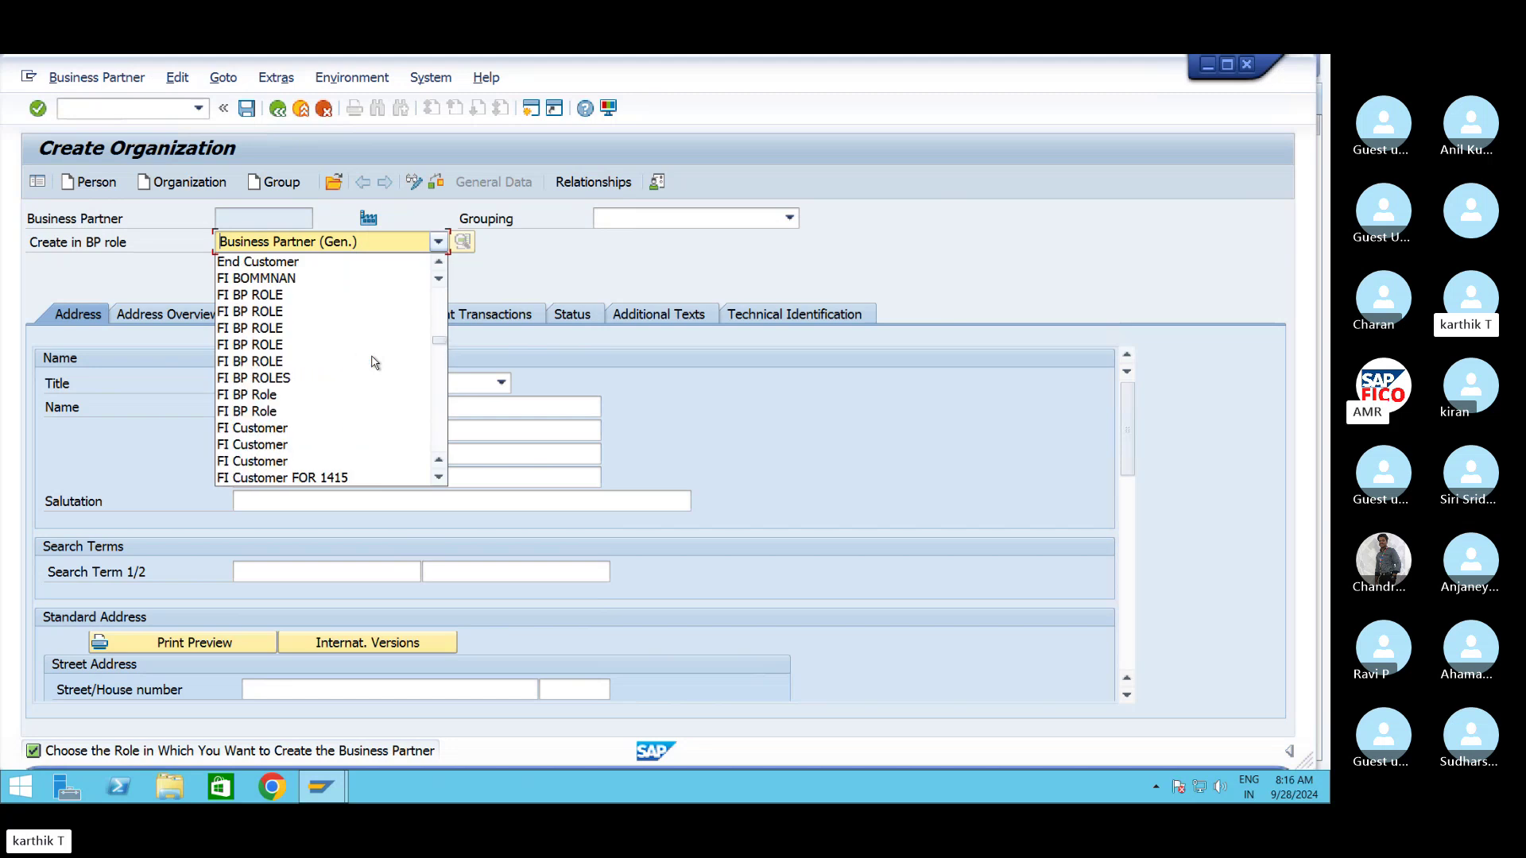
{"action": "scroll", "coordinate": [374, 361], "scroll_direction": "down", "scroll_amount": 1}
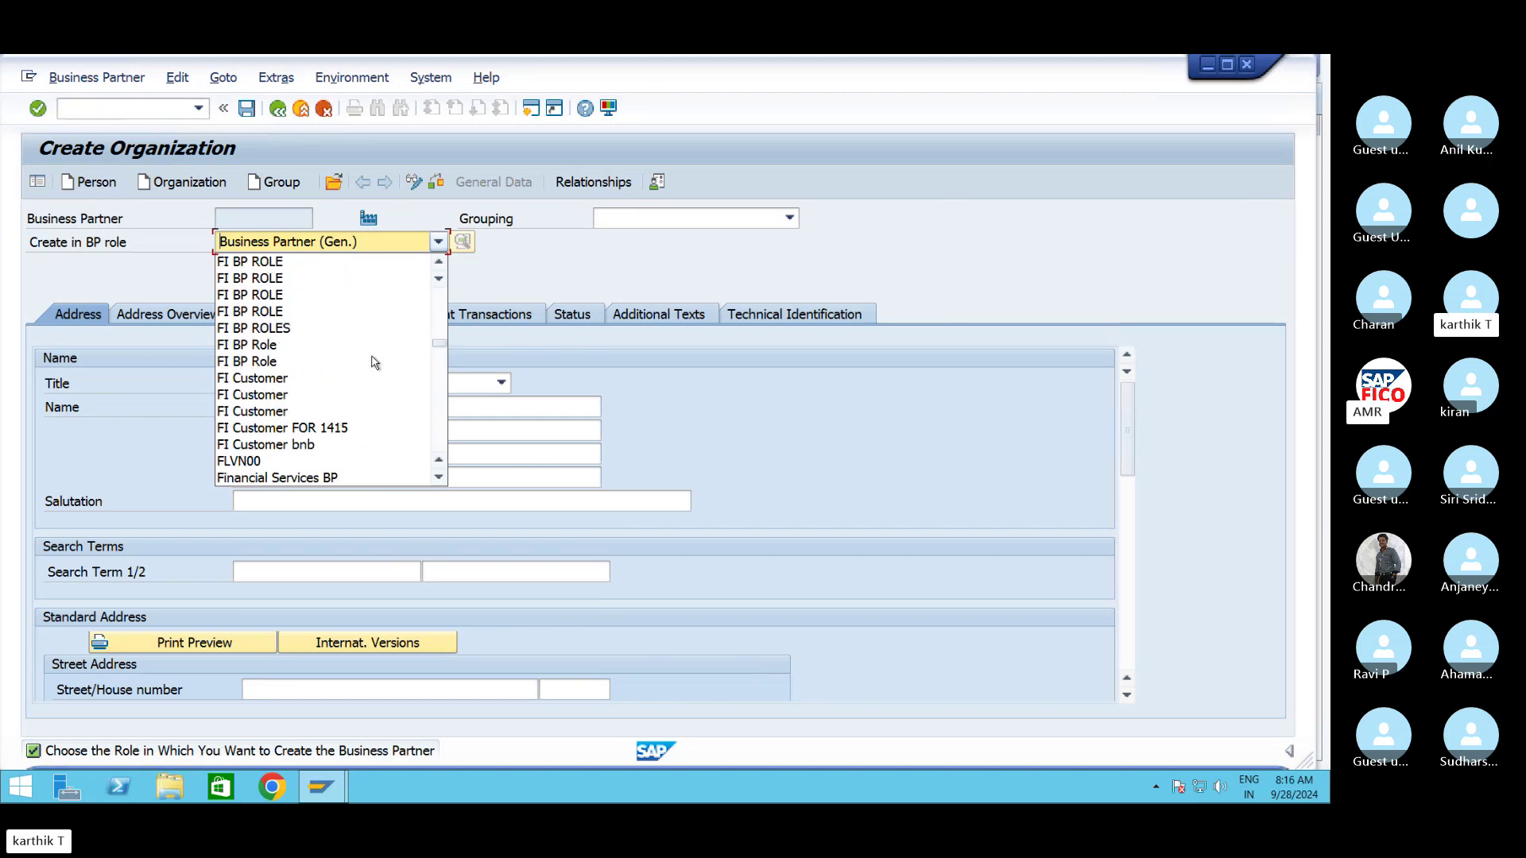
{"action": "scroll", "coordinate": [374, 362], "scroll_direction": "down", "scroll_amount": 2}
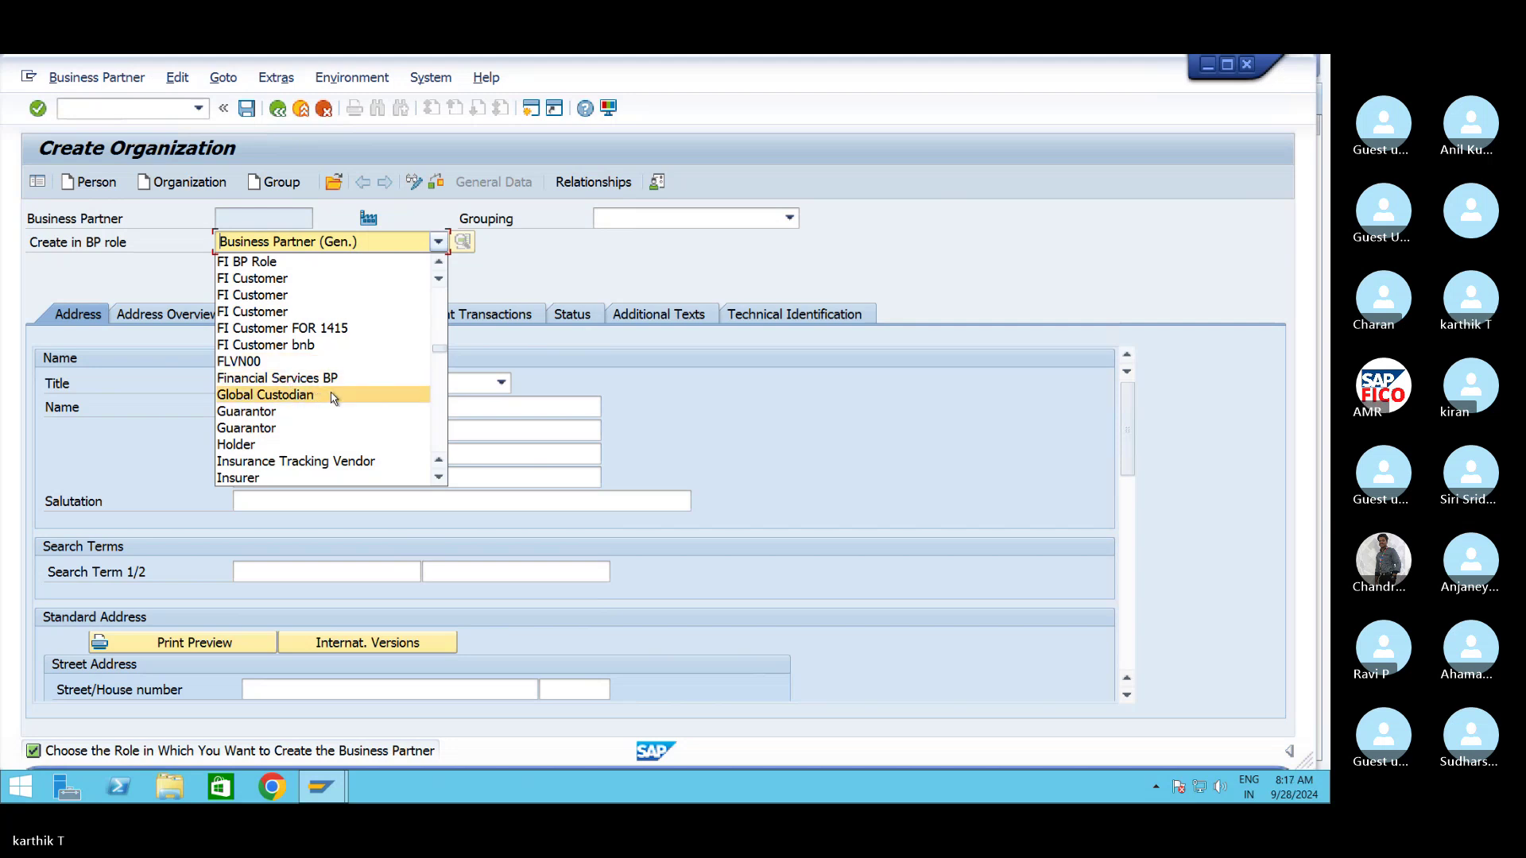
{"action": "scroll", "coordinate": [333, 402], "scroll_direction": "down", "scroll_amount": 2}
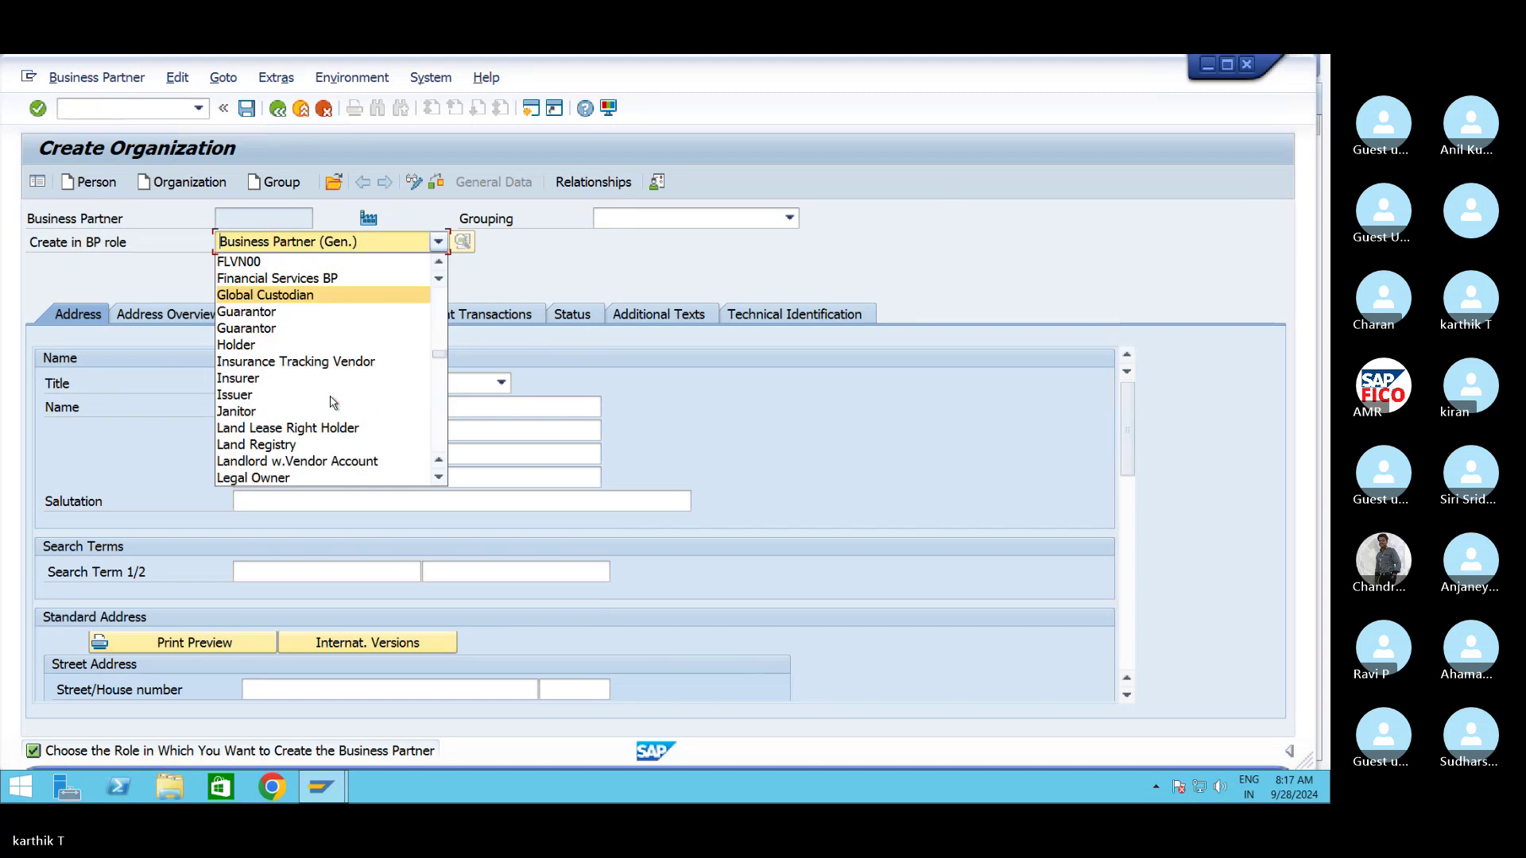
{"action": "scroll", "coordinate": [333, 402], "scroll_direction": "up", "scroll_amount": 1}
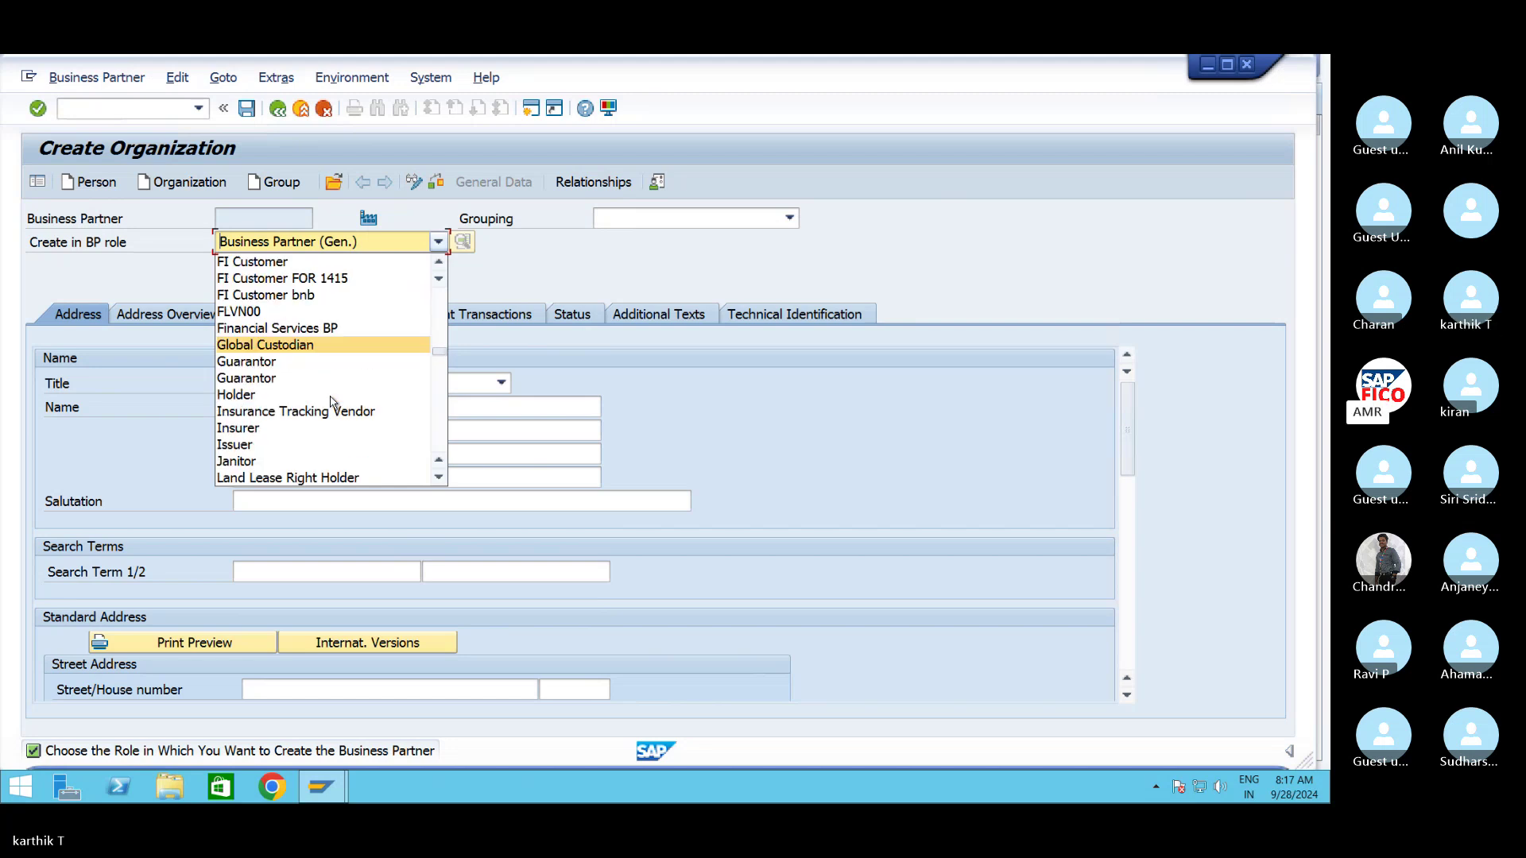
{"action": "scroll", "coordinate": [333, 403], "scroll_direction": "up", "scroll_amount": 2}
{"action": "scroll", "coordinate": [333, 402], "scroll_direction": "up", "scroll_amount": 2}
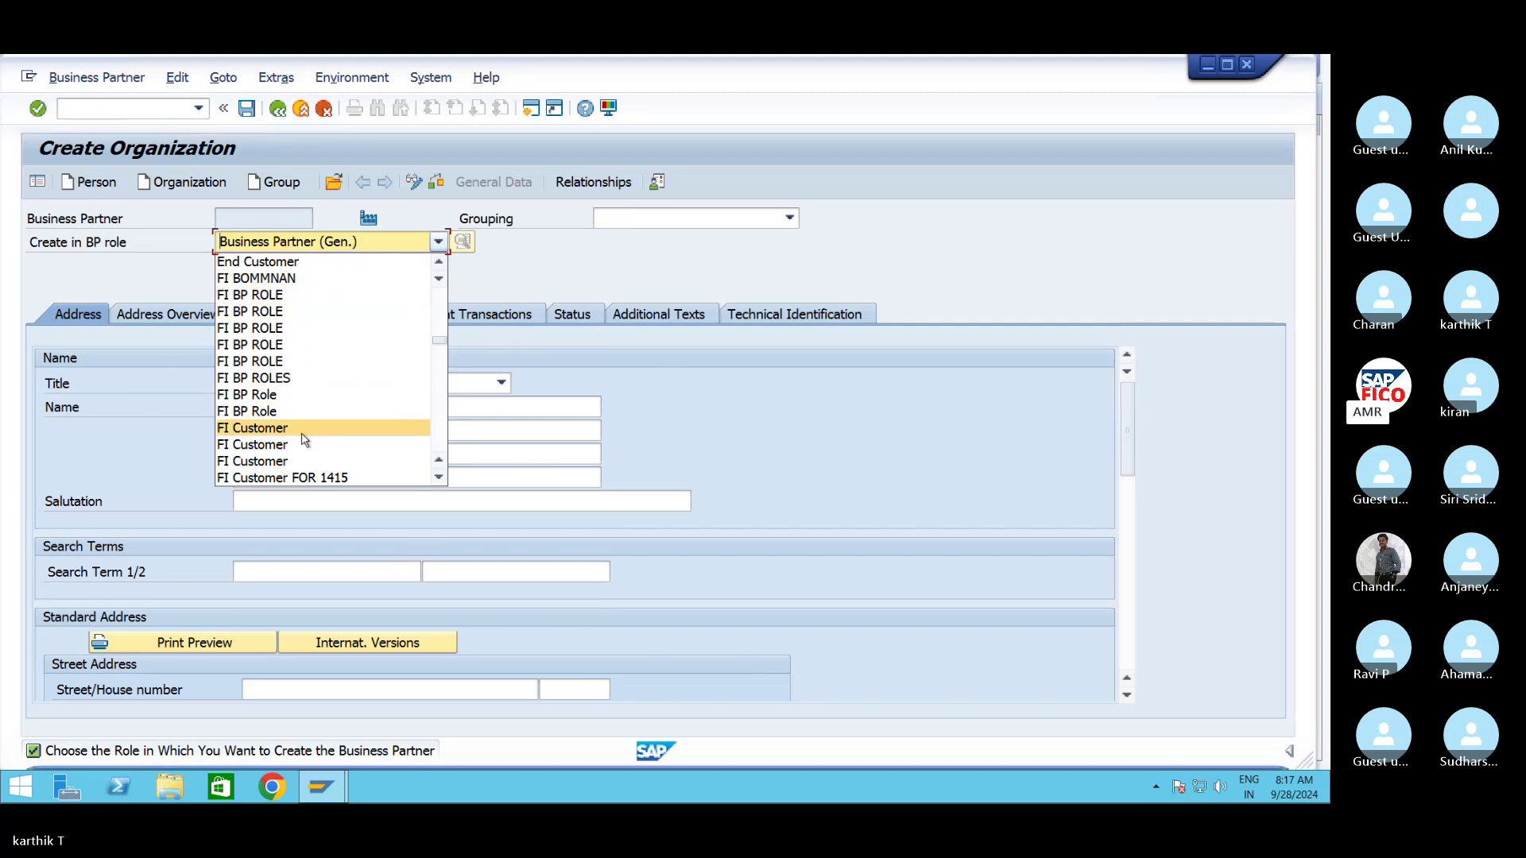
{"action": "scroll", "coordinate": [304, 439], "scroll_direction": "down", "scroll_amount": 1}
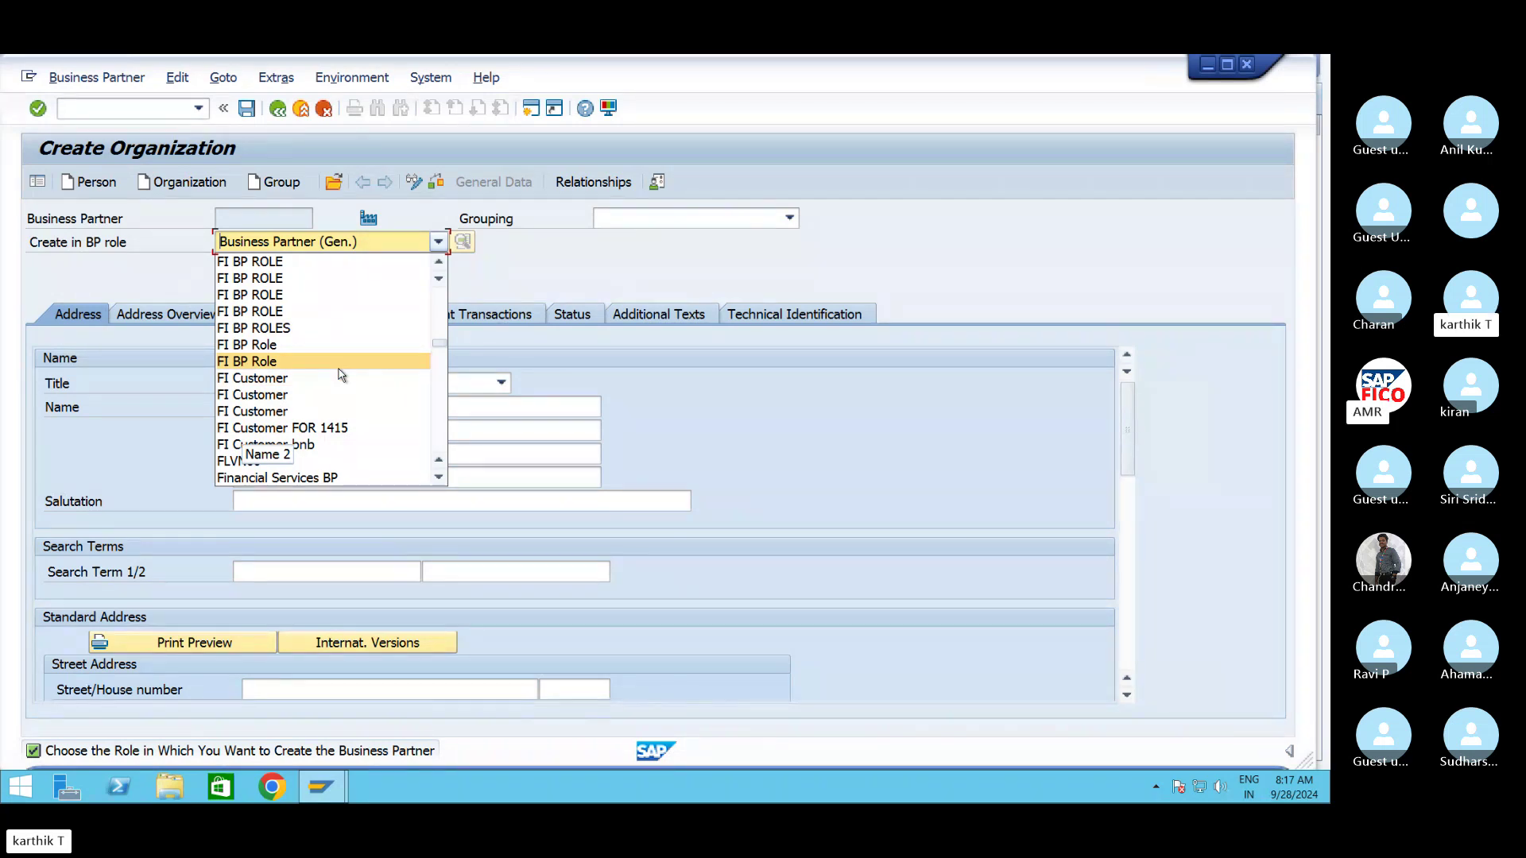
{"action": "scroll", "coordinate": [340, 374], "scroll_direction": "up", "scroll_amount": 1}
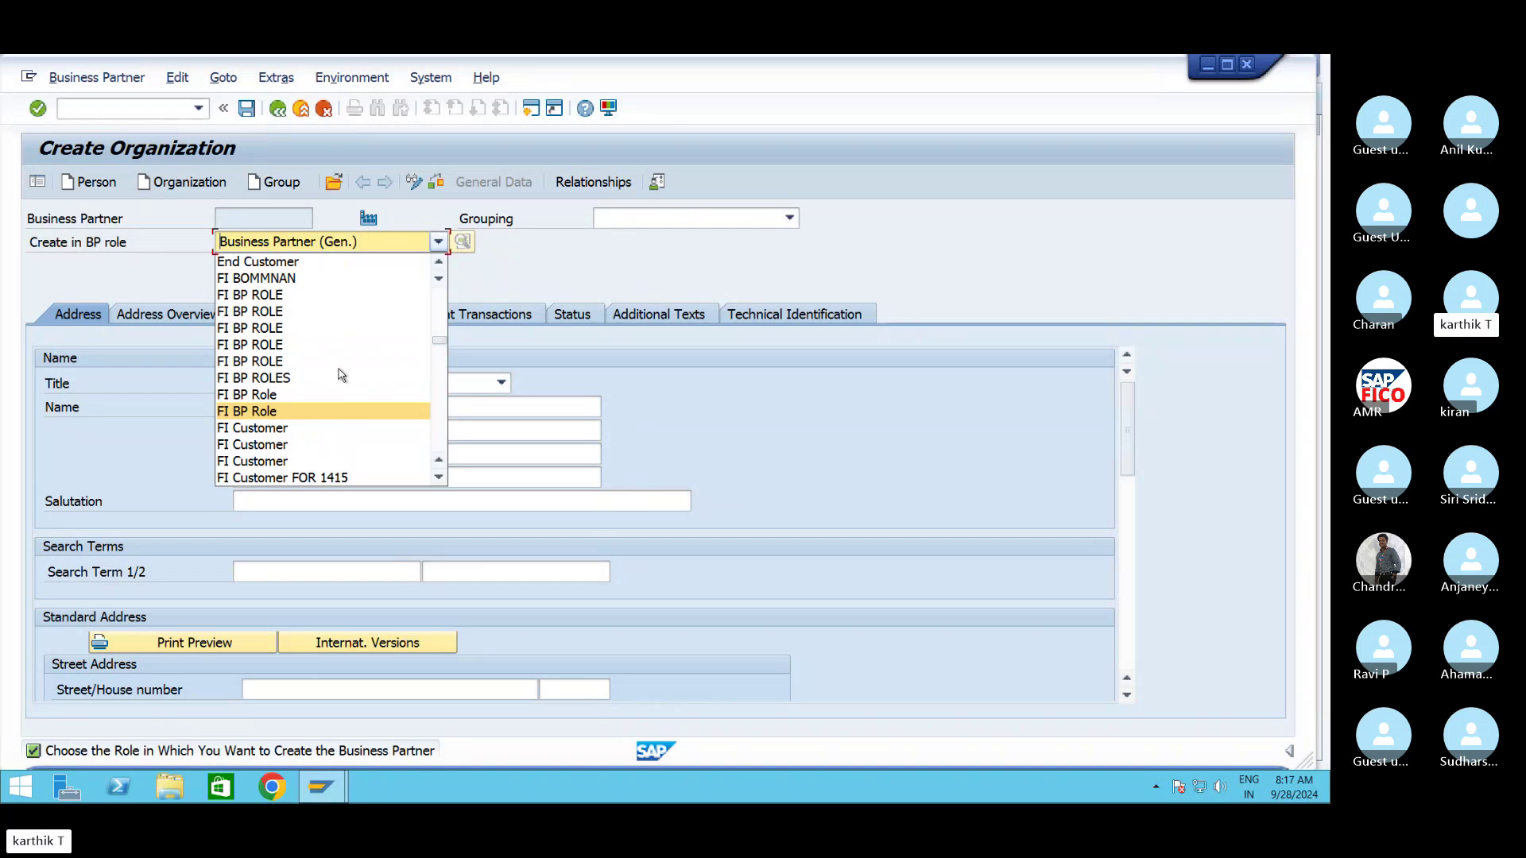
{"action": "scroll", "coordinate": [340, 375], "scroll_direction": "up", "scroll_amount": 3}
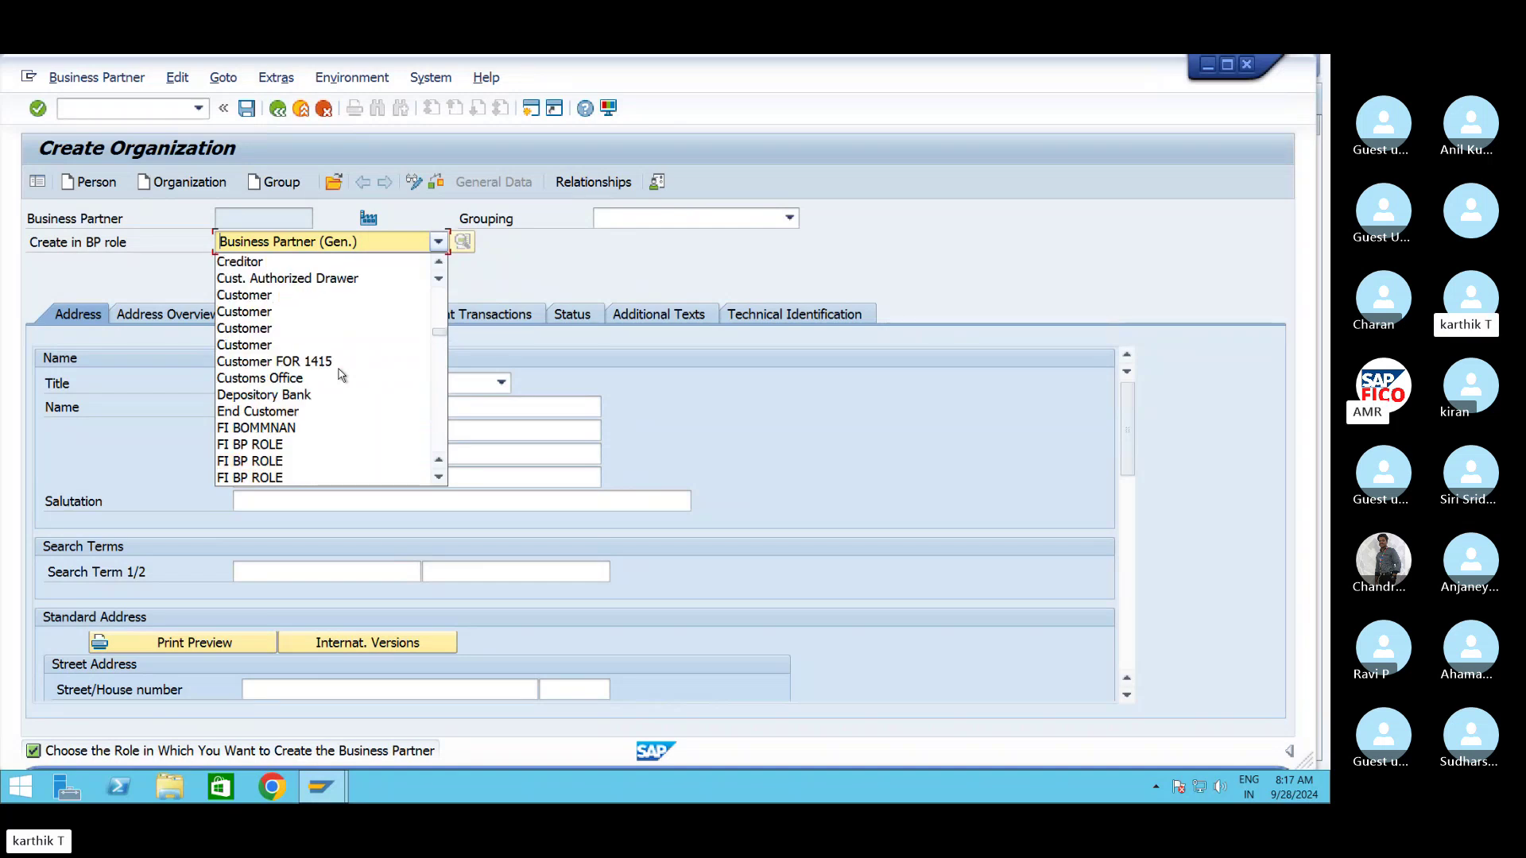
{"action": "scroll", "coordinate": [340, 374], "scroll_direction": "down", "scroll_amount": 9}
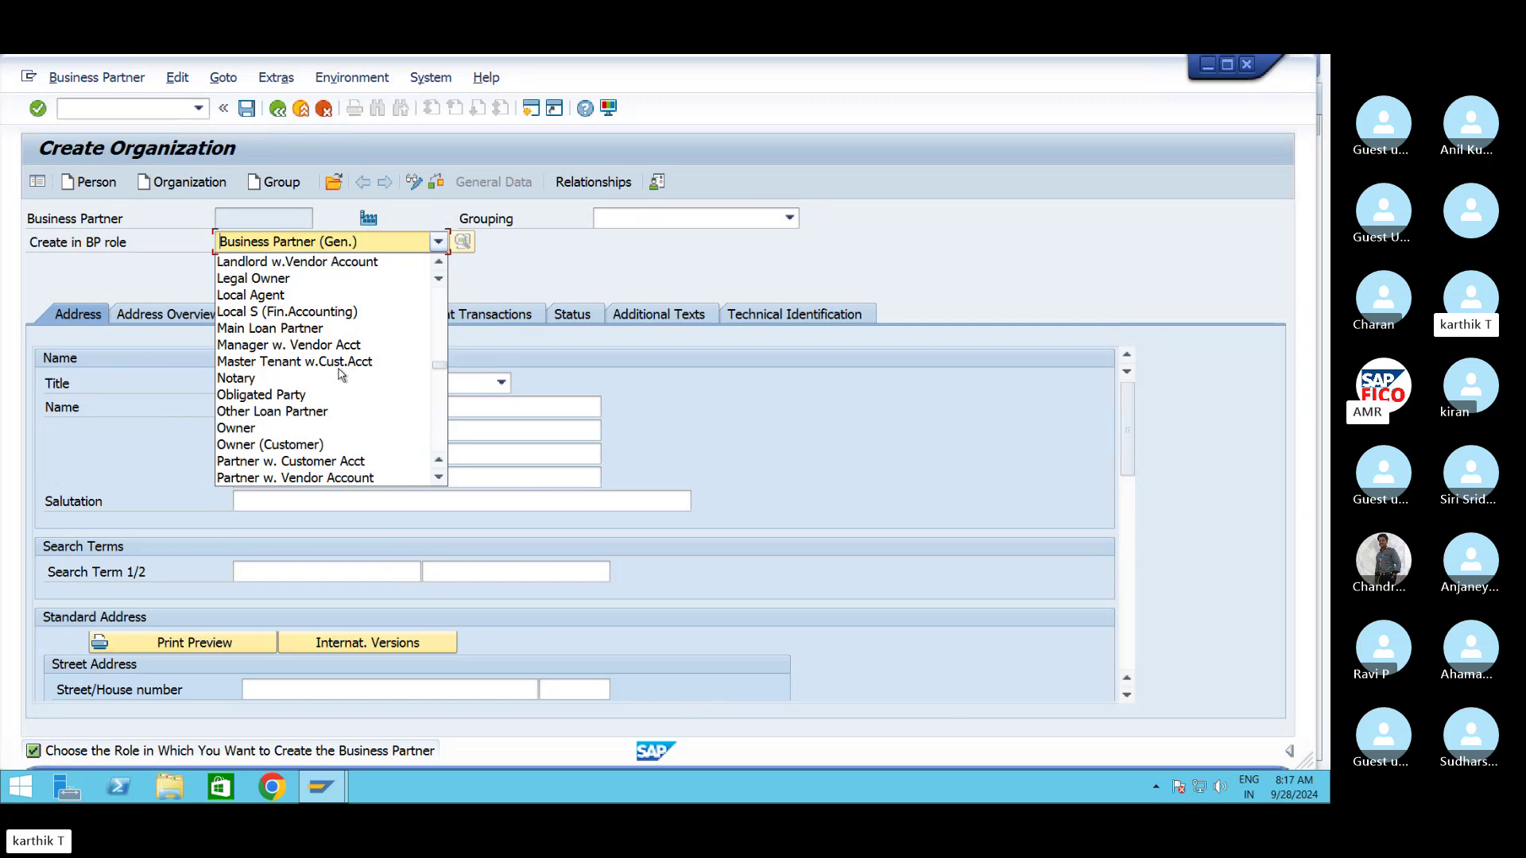
{"action": "scroll", "coordinate": [340, 374], "scroll_direction": "down", "scroll_amount": 9}
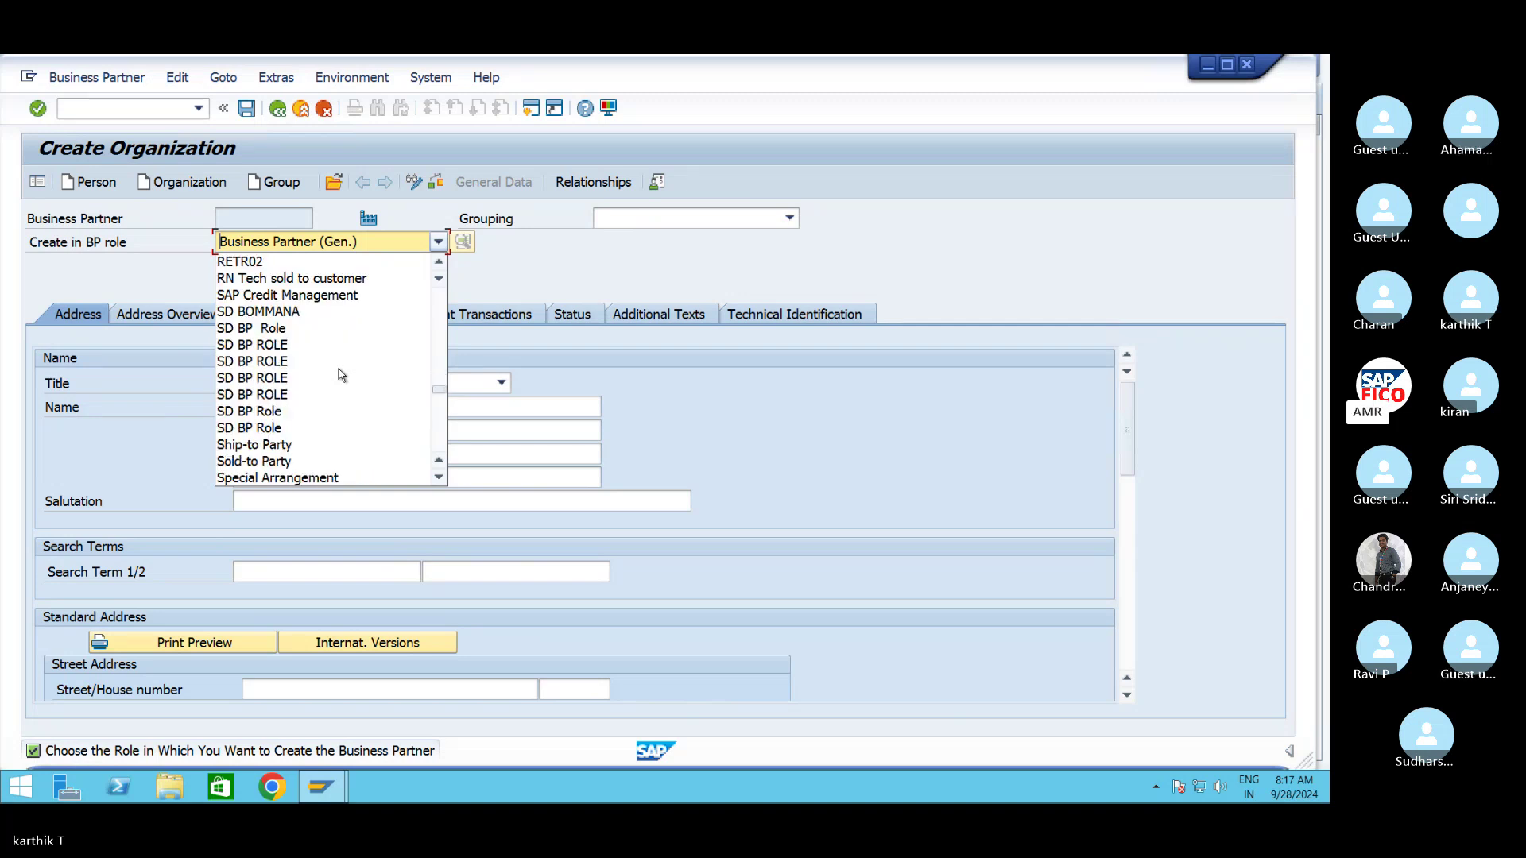
{"action": "scroll", "coordinate": [340, 375], "scroll_direction": "up", "scroll_amount": 15}
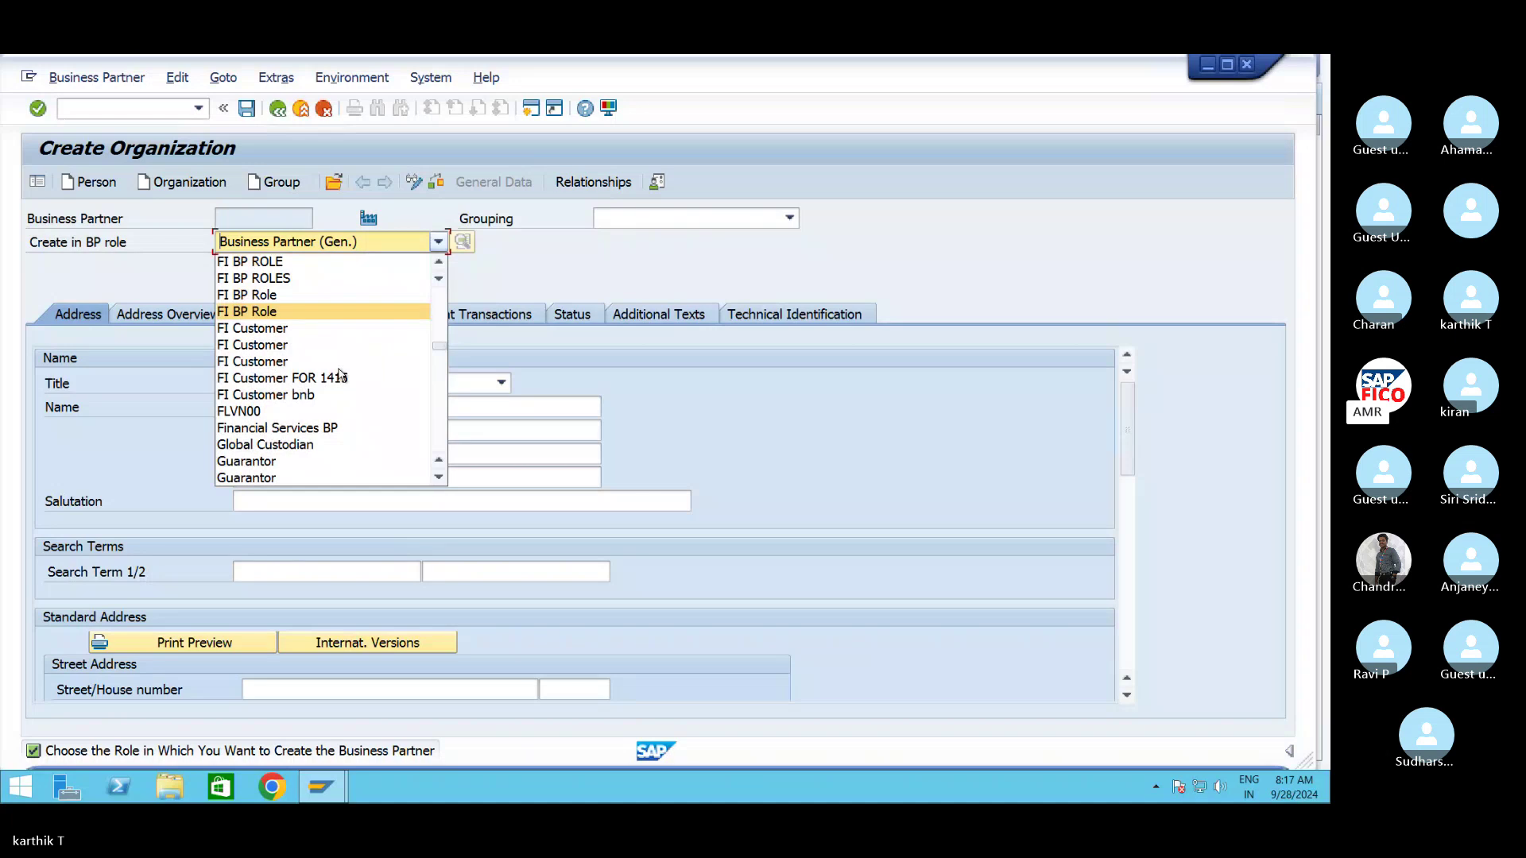
{"action": "scroll", "coordinate": [340, 374], "scroll_direction": "up", "scroll_amount": 2}
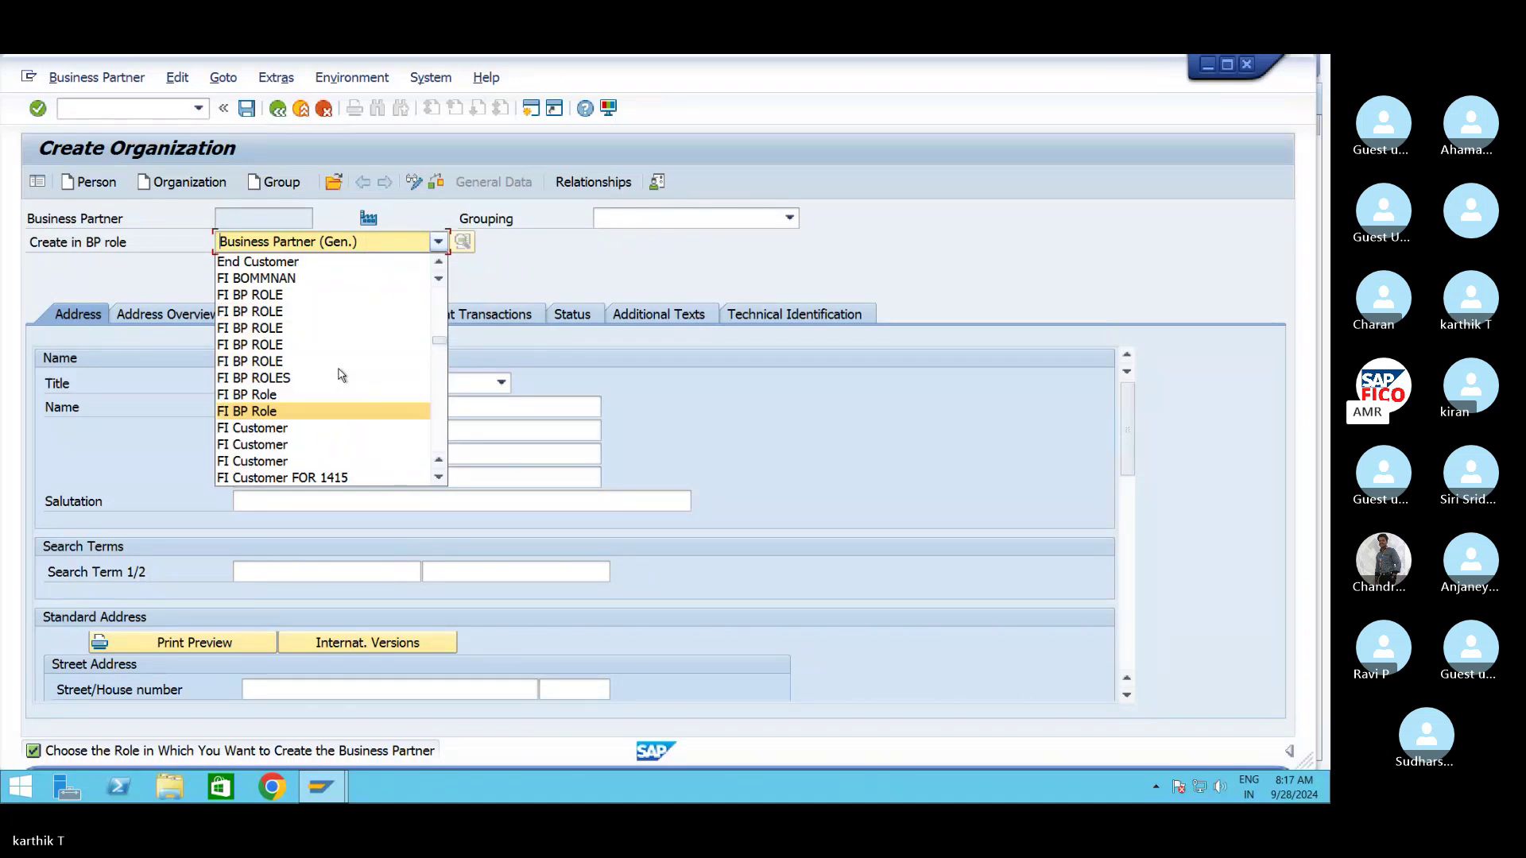
{"action": "scroll", "coordinate": [340, 374], "scroll_direction": "up", "scroll_amount": 1}
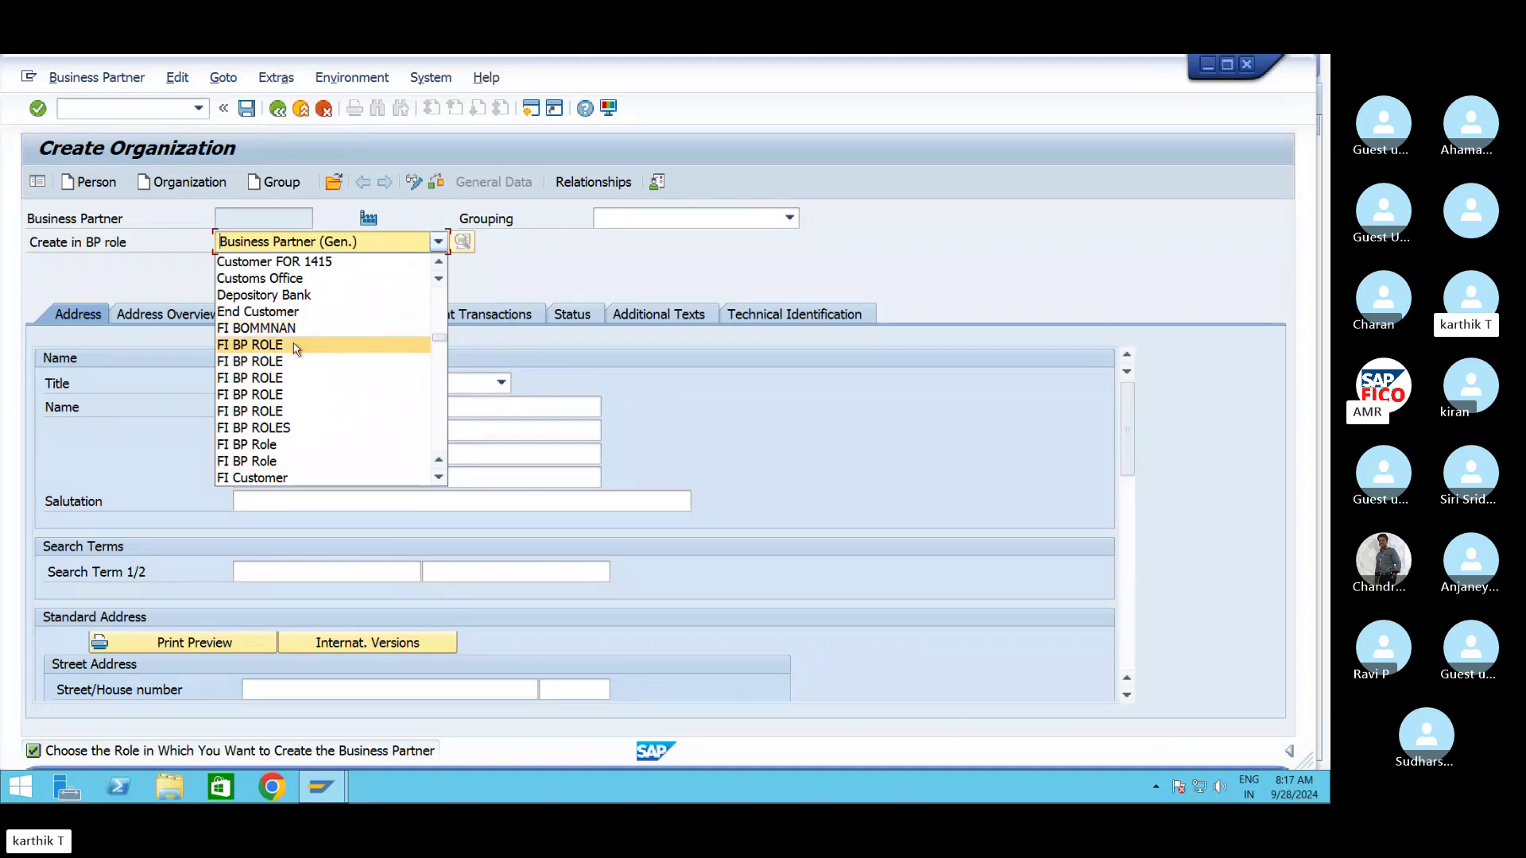
{"action": "scroll", "coordinate": [333, 445], "scroll_direction": "down", "scroll_amount": 1}
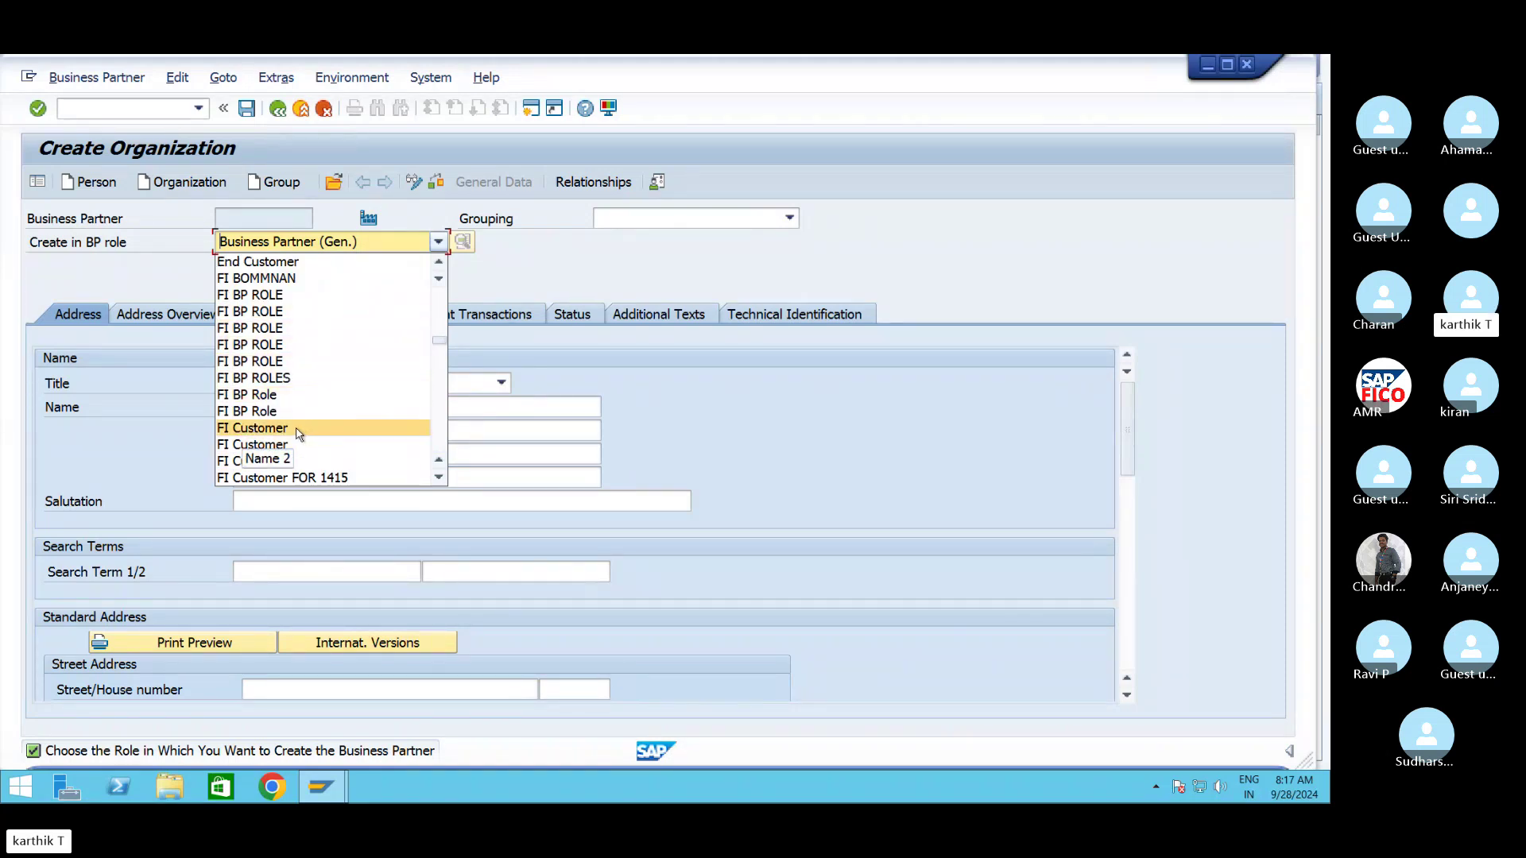
{"action": "scroll", "coordinate": [303, 433], "scroll_direction": "down", "scroll_amount": 1}
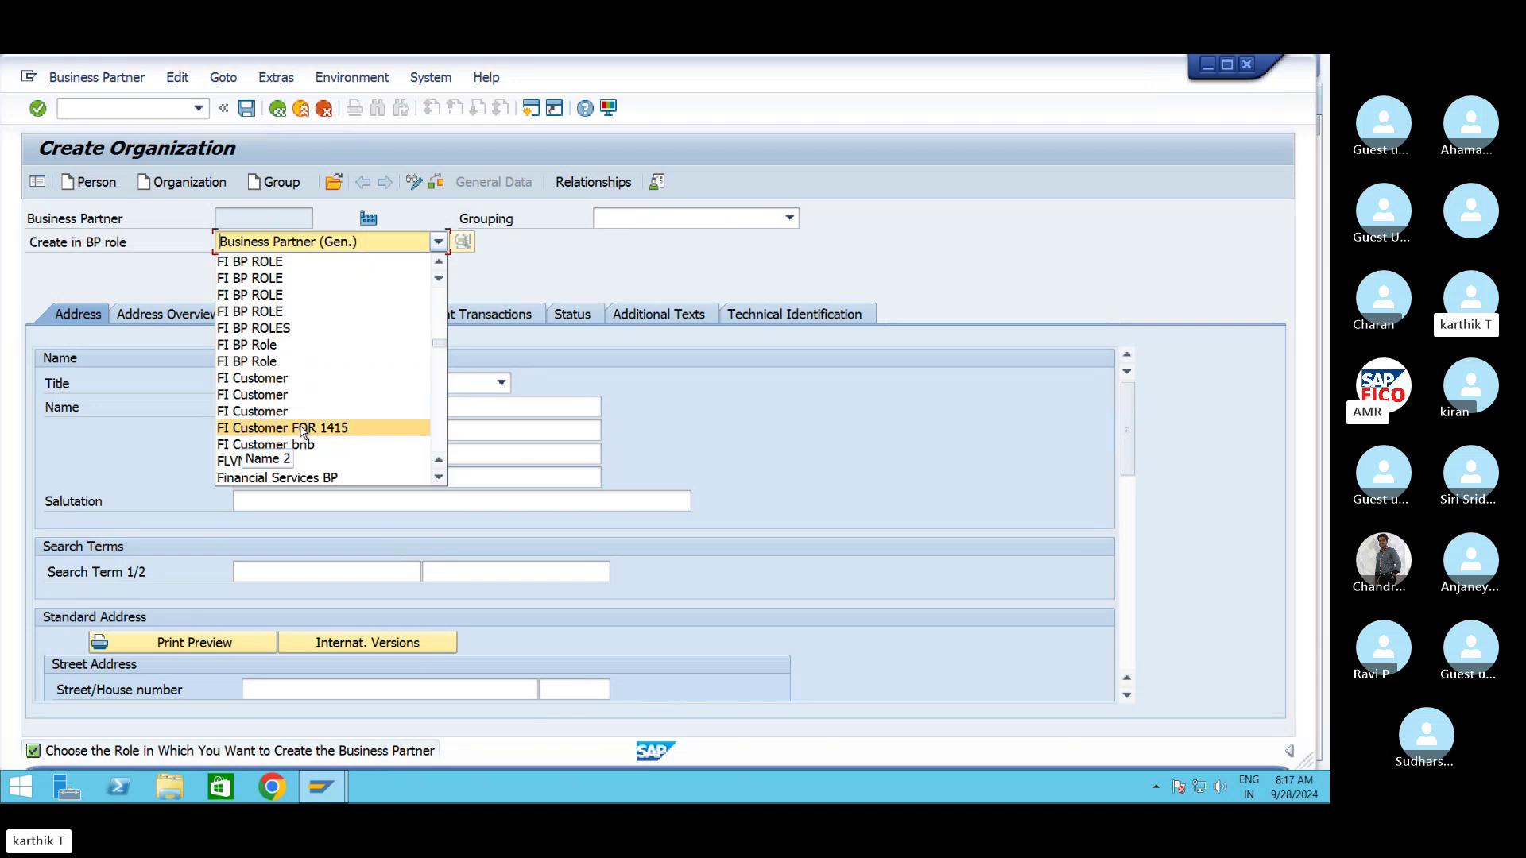
{"action": "scroll", "coordinate": [363, 387], "scroll_direction": "down", "scroll_amount": 5}
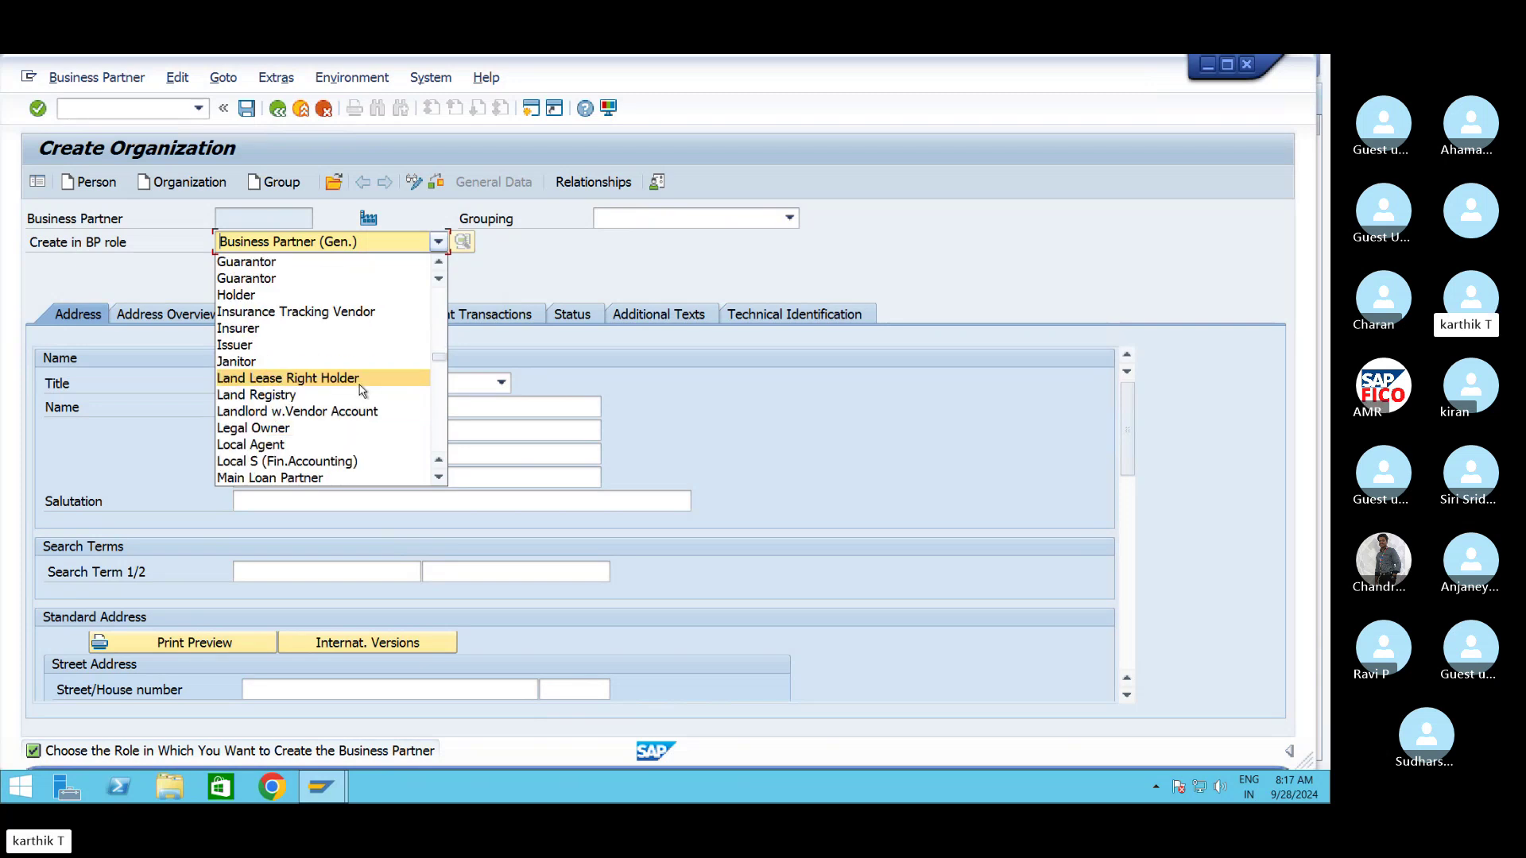
{"action": "scroll", "coordinate": [363, 389], "scroll_direction": "up", "scroll_amount": 3}
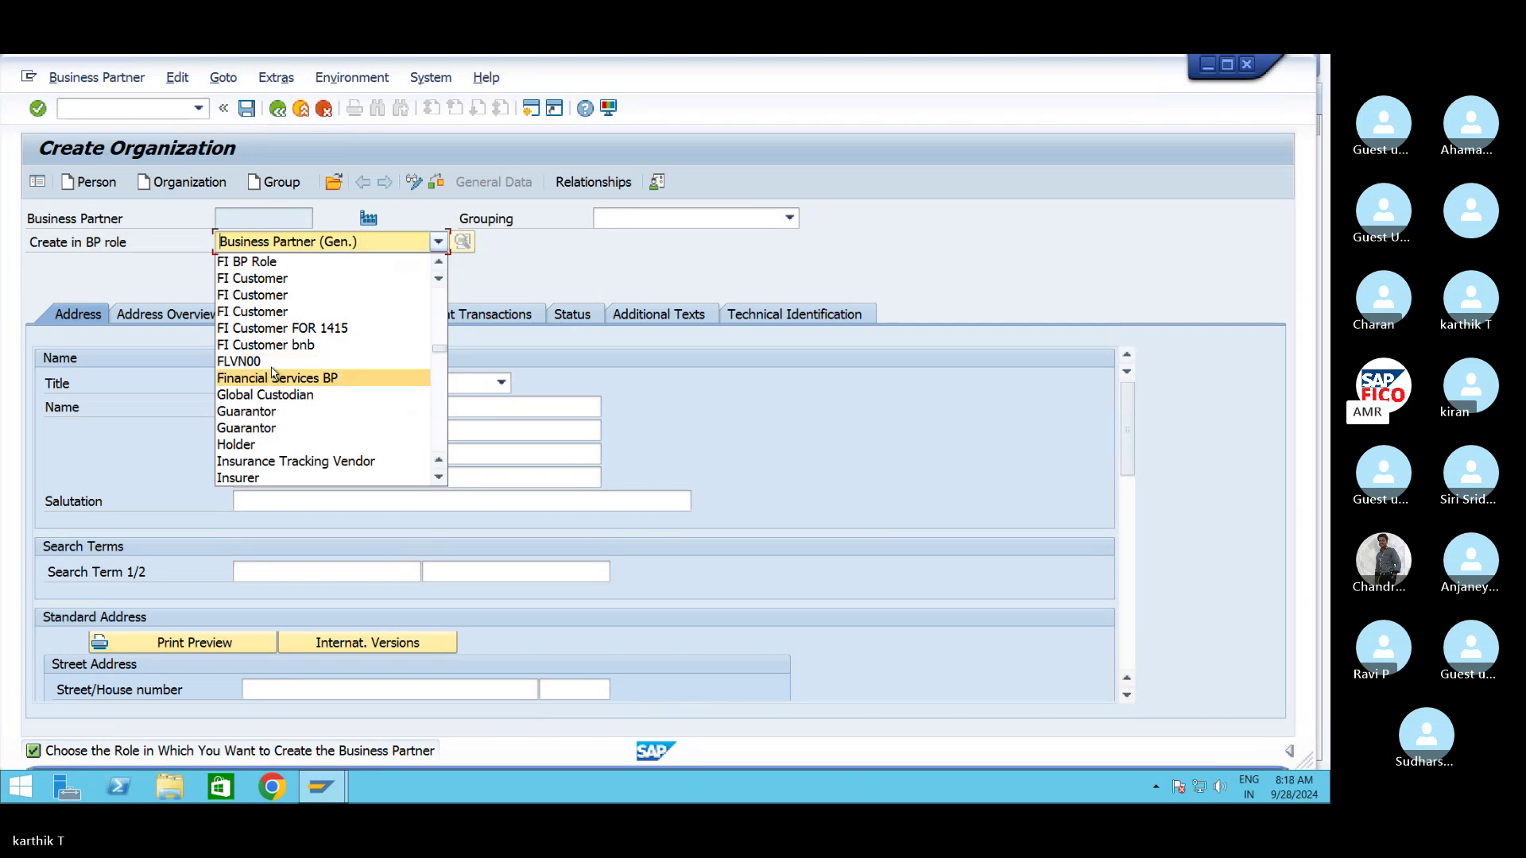
Choose role FLVN00, keep grouping Local vendors SG10, and minimize the organization window
{"action": "left_click", "coordinate": [248, 366]}
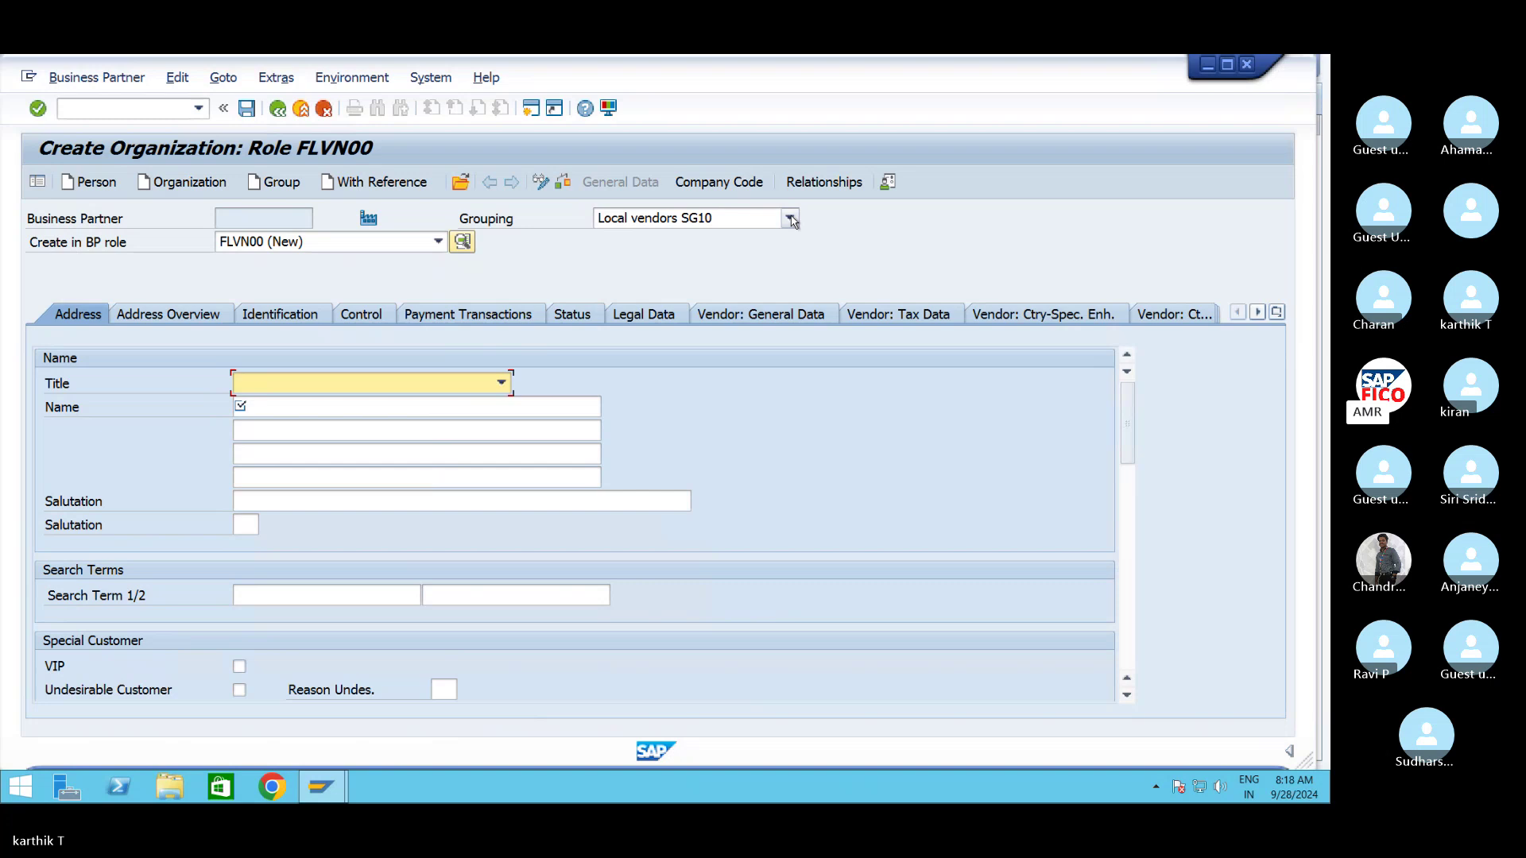
{"action": "left_click", "coordinate": [791, 220]}
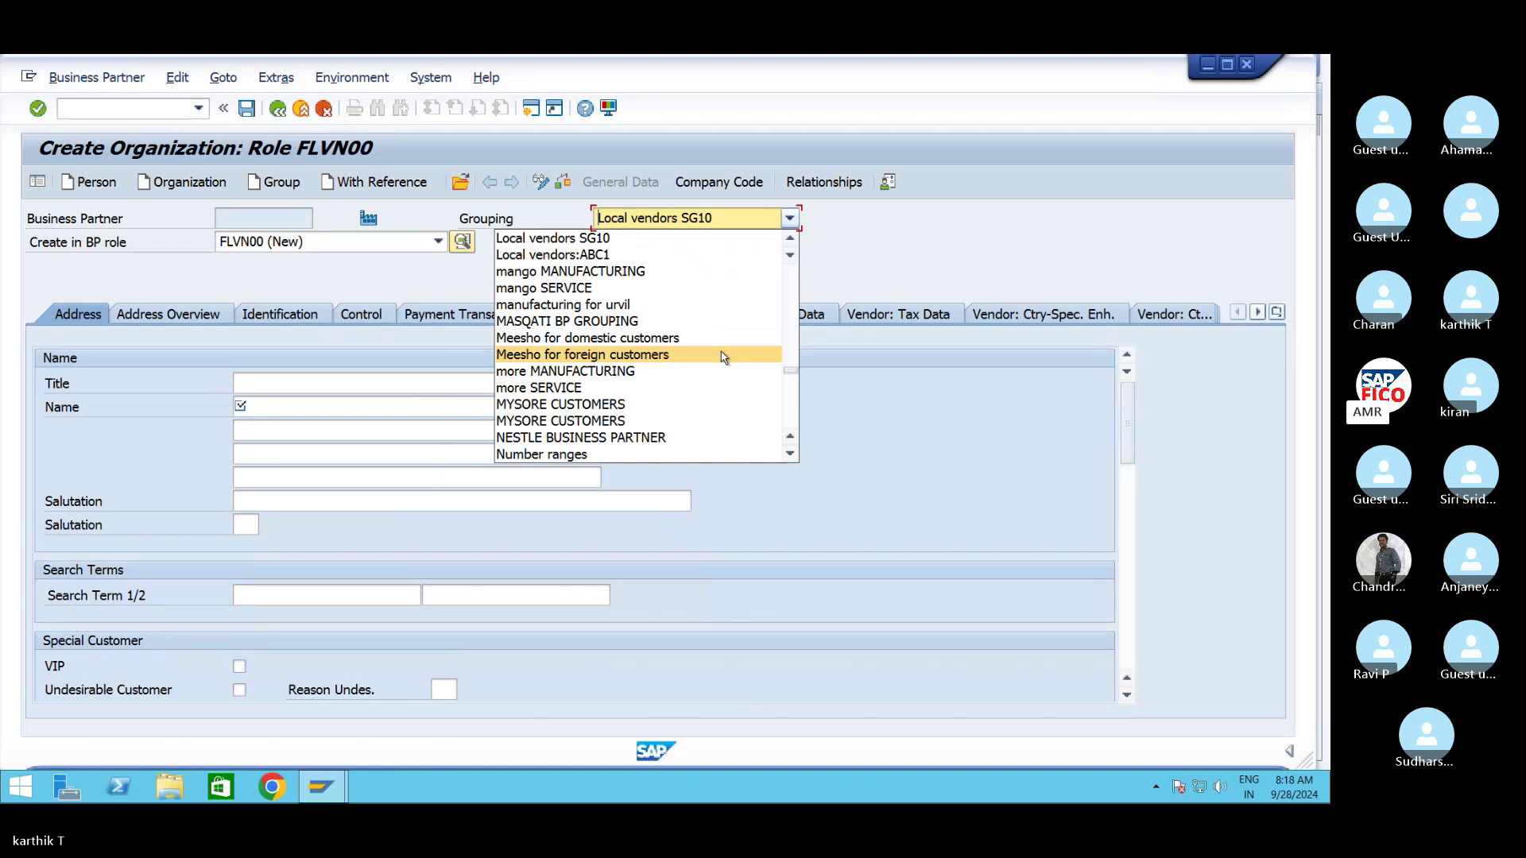
{"action": "scroll", "coordinate": [723, 357], "scroll_direction": "up", "scroll_amount": 1}
{"action": "scroll", "coordinate": [723, 358], "scroll_direction": "up", "scroll_amount": 2}
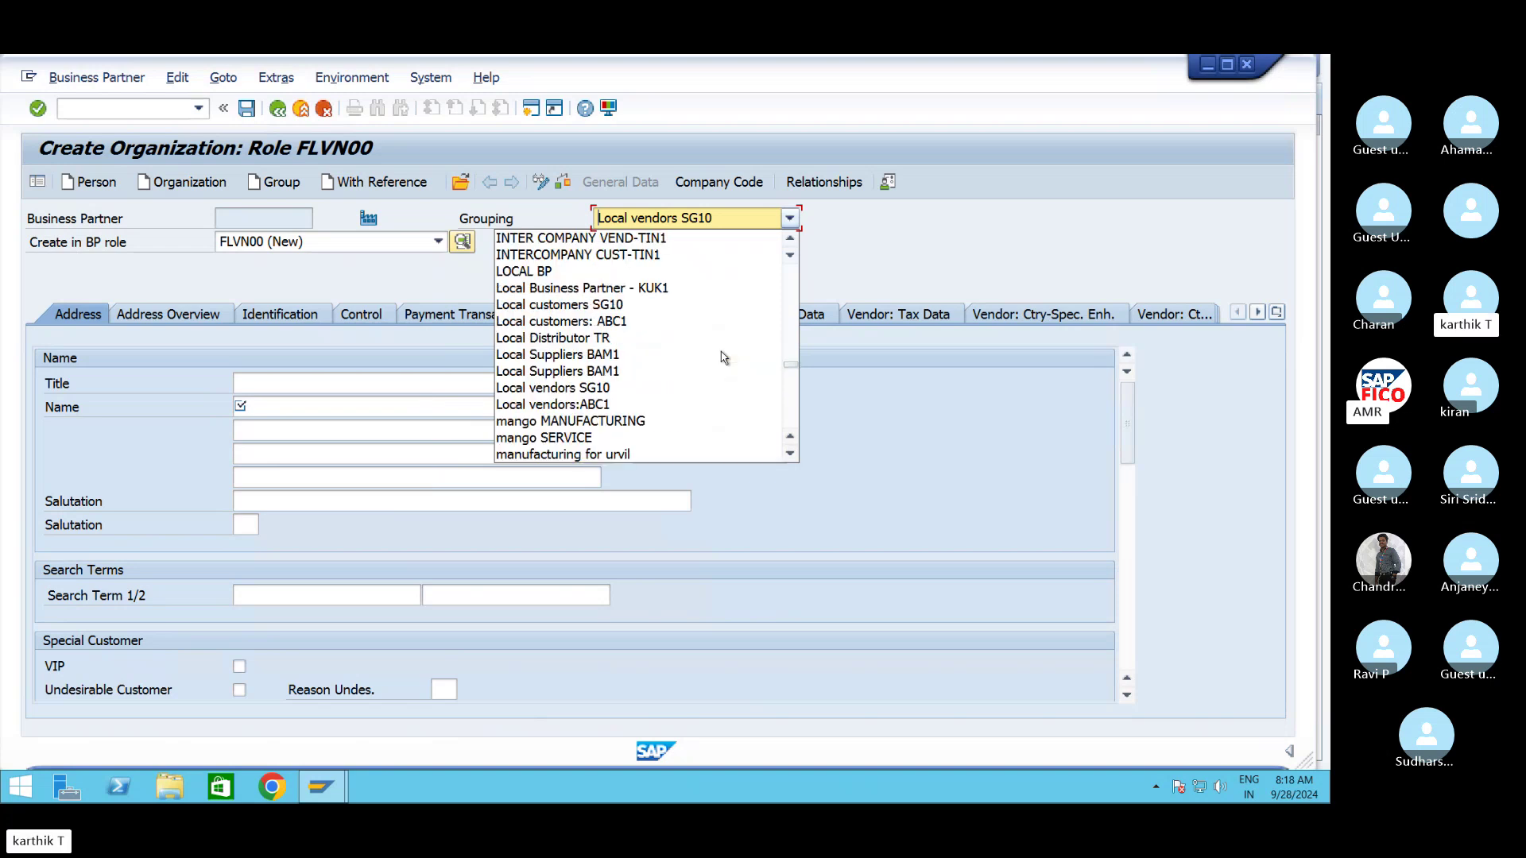
{"action": "scroll", "coordinate": [723, 358], "scroll_direction": "up", "scroll_amount": 2}
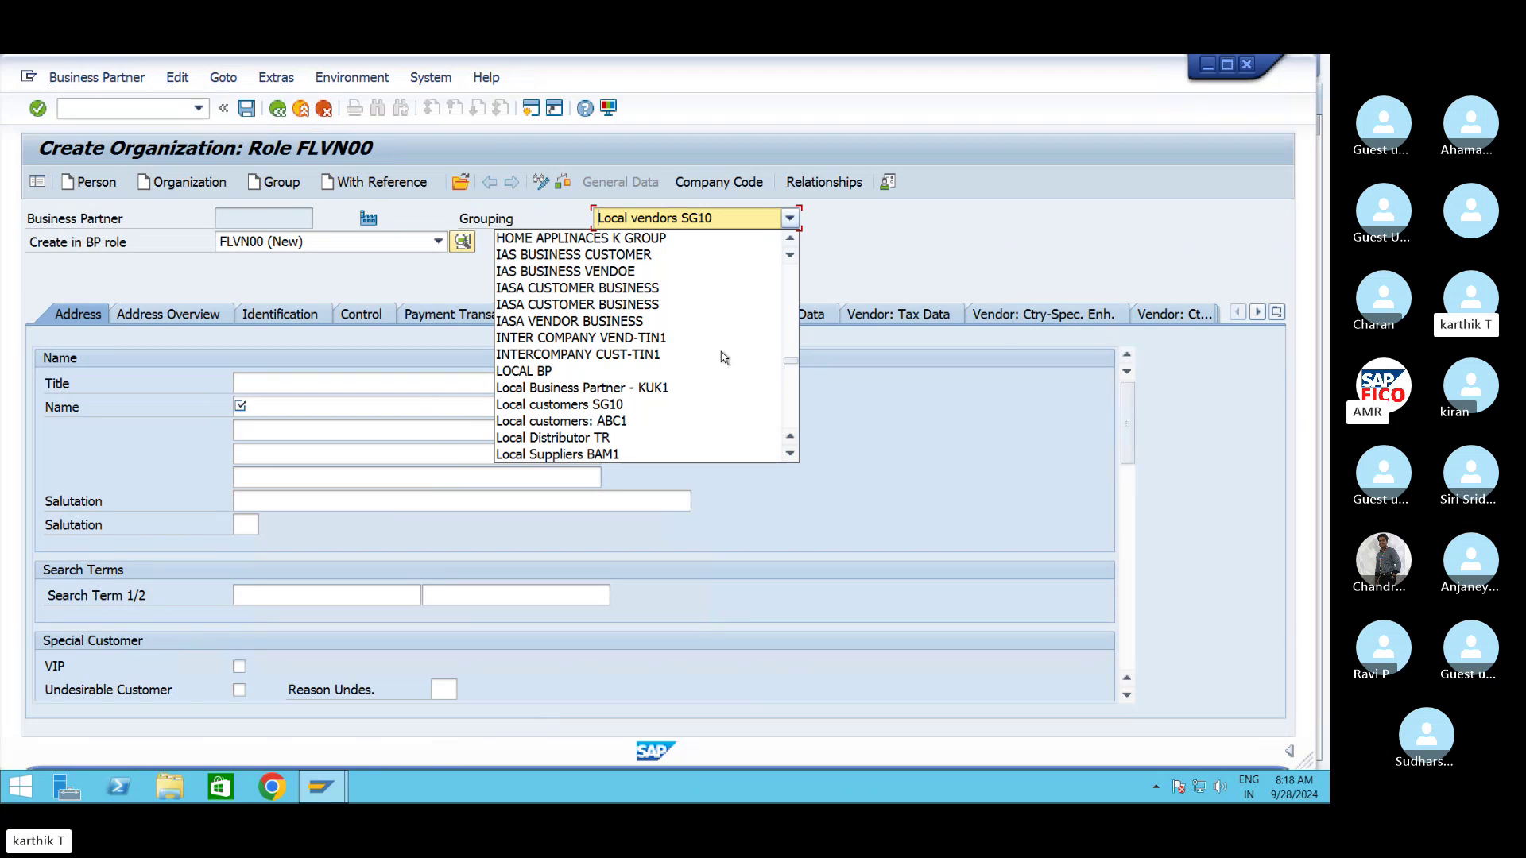
{"action": "left_click", "coordinate": [873, 263]}
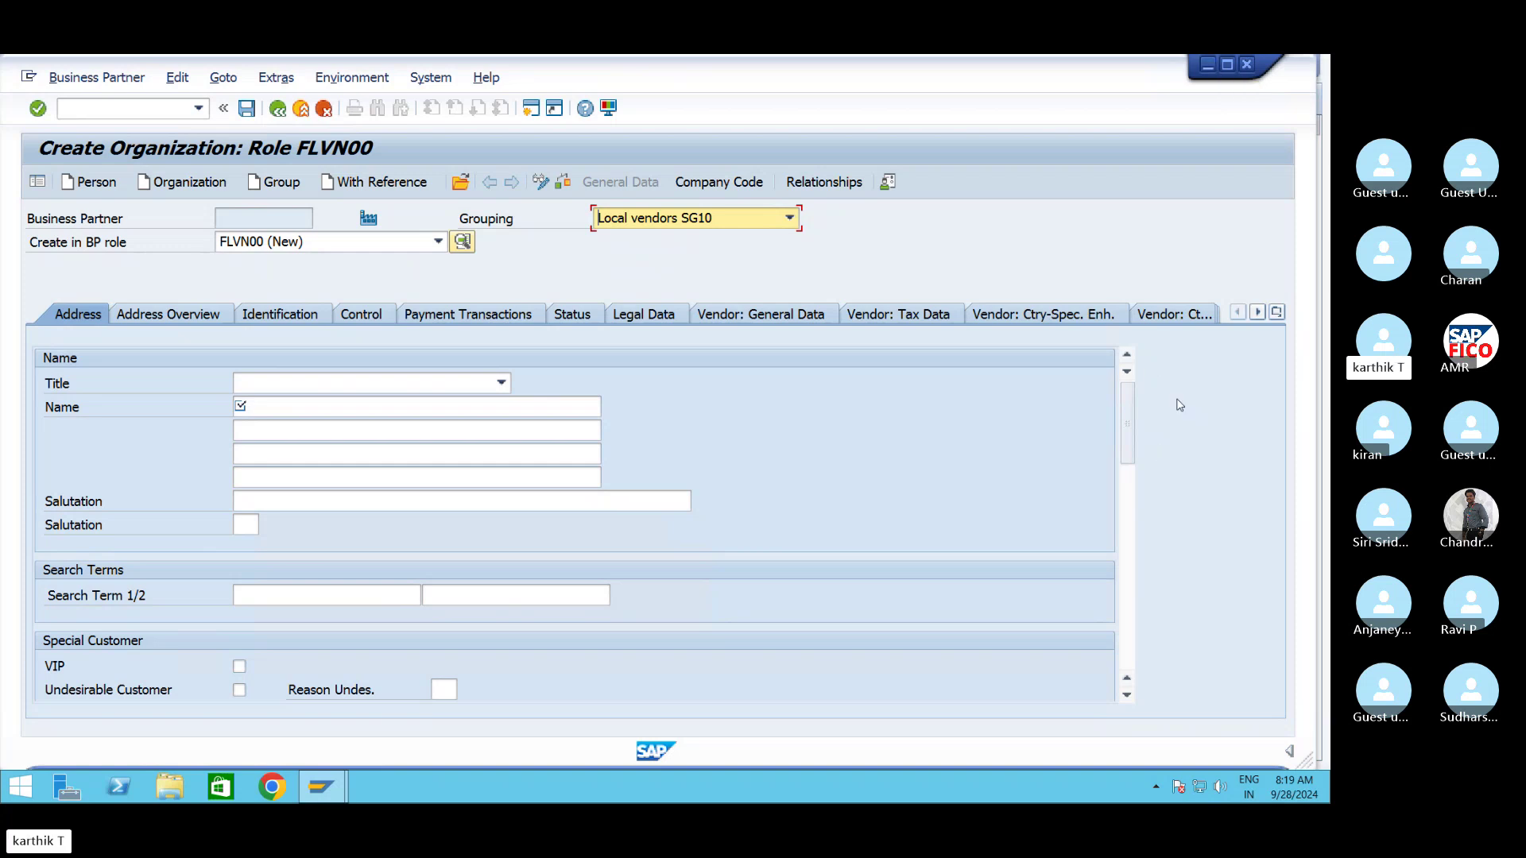
{"action": "left_click", "coordinate": [1208, 63]}
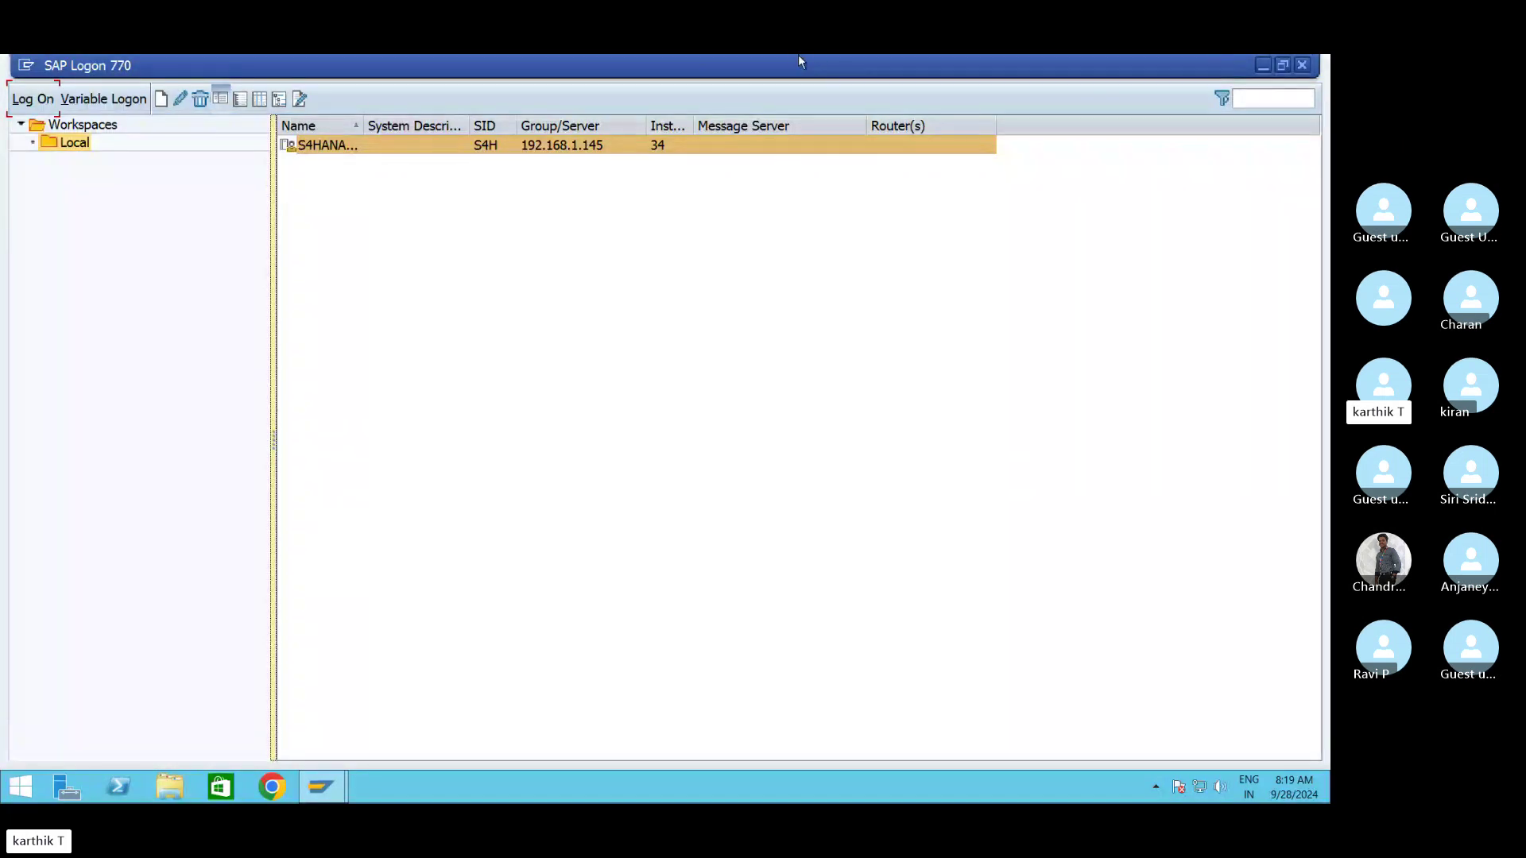